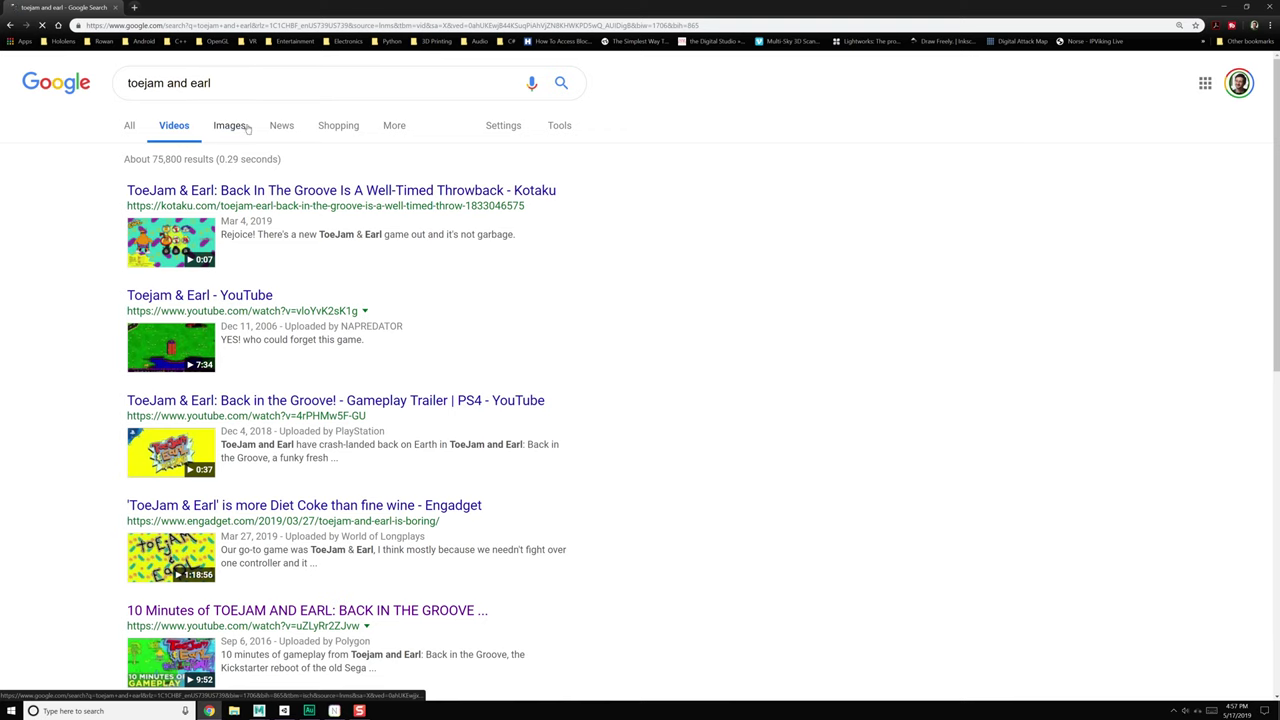
Step: Show the image results for "toejam and earl" and enlarge the Sega Genesis gameplay screenshot from The Verge
click(229, 125)
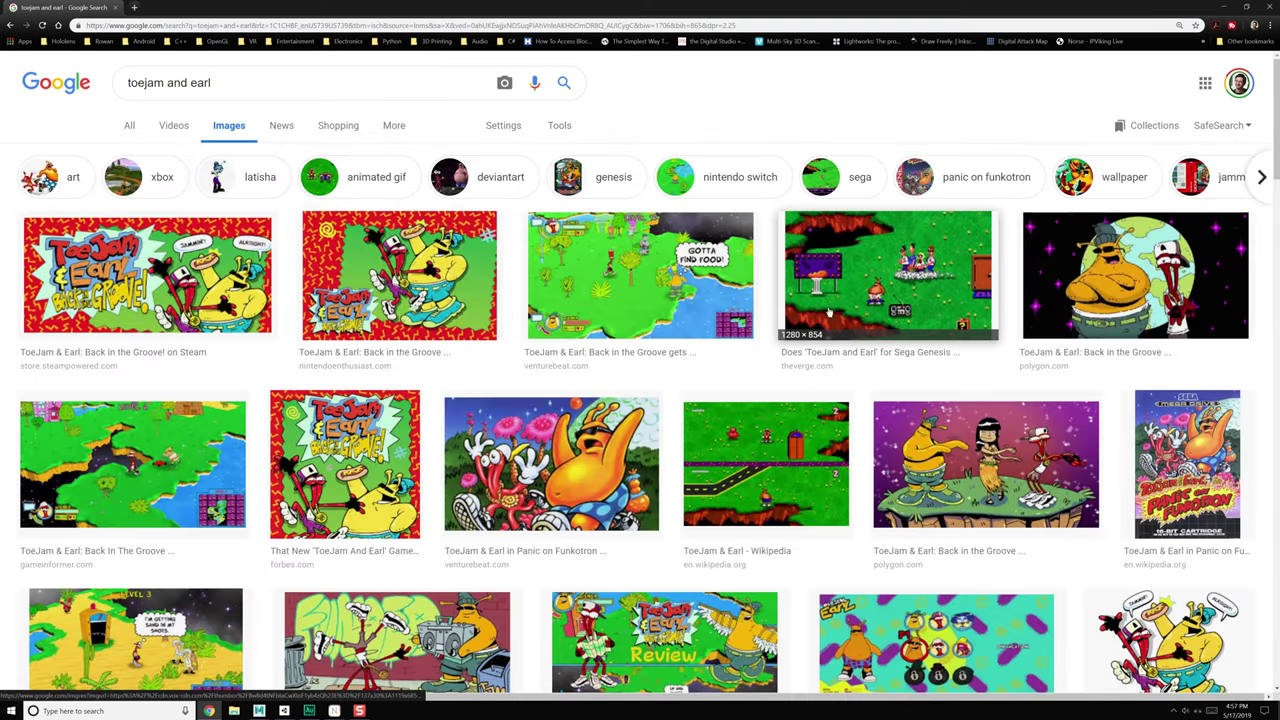
click(888, 275)
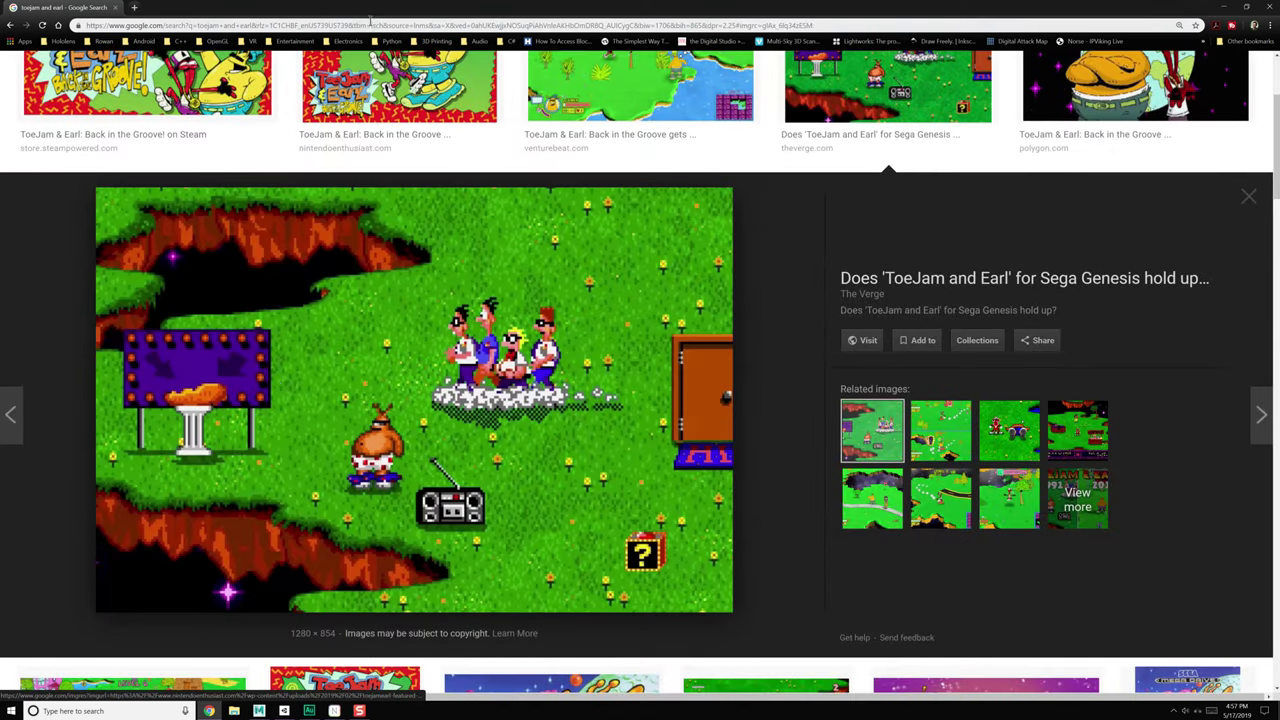
drag(379, 16, 412, 2)
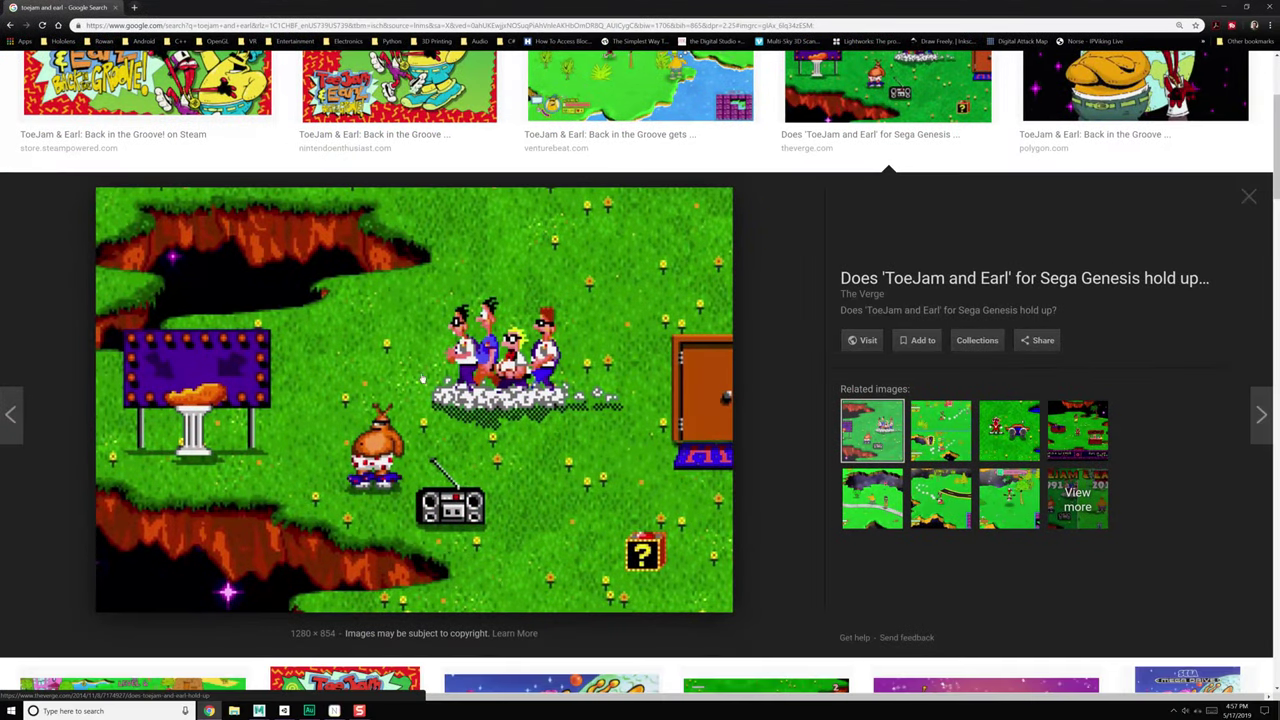
Step: Bring up the ToeJam & Earl VR Concept mind map in NovaMind and review its Ship Piece, Floating World and Presents topics
drag(1279, 182, 469, 171)
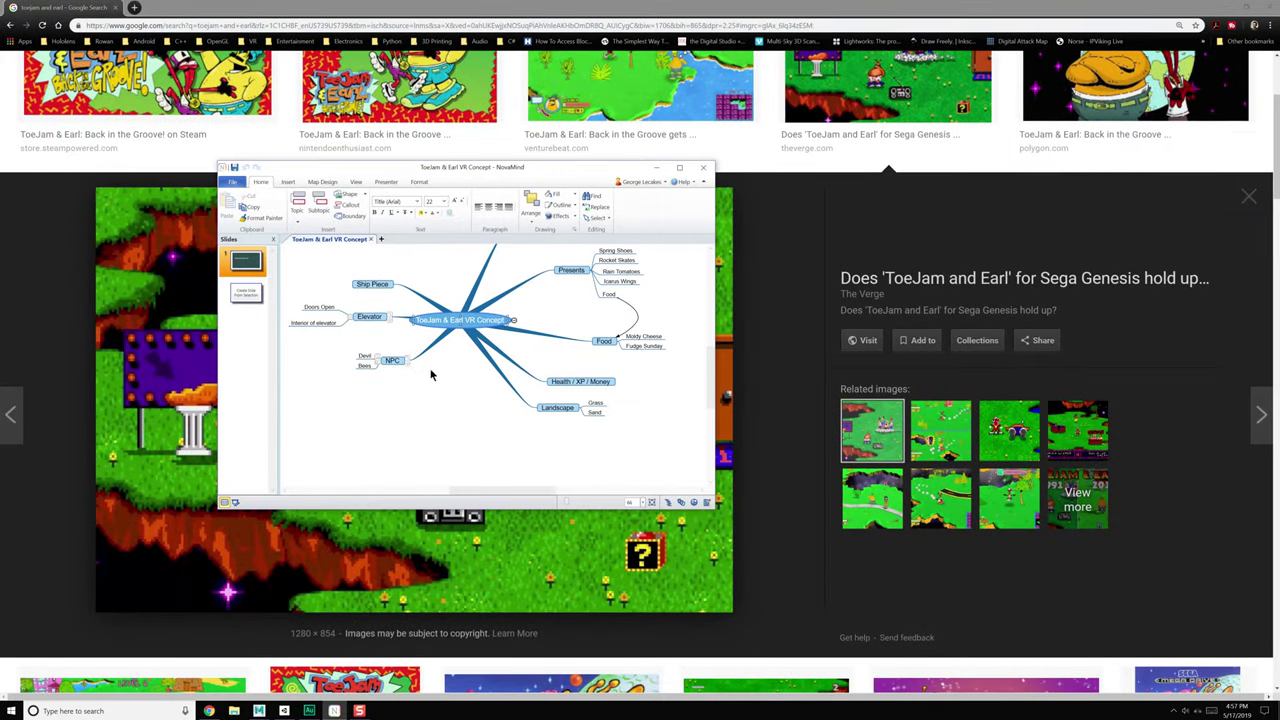
scroll(431, 374, up, 3)
click(367, 358)
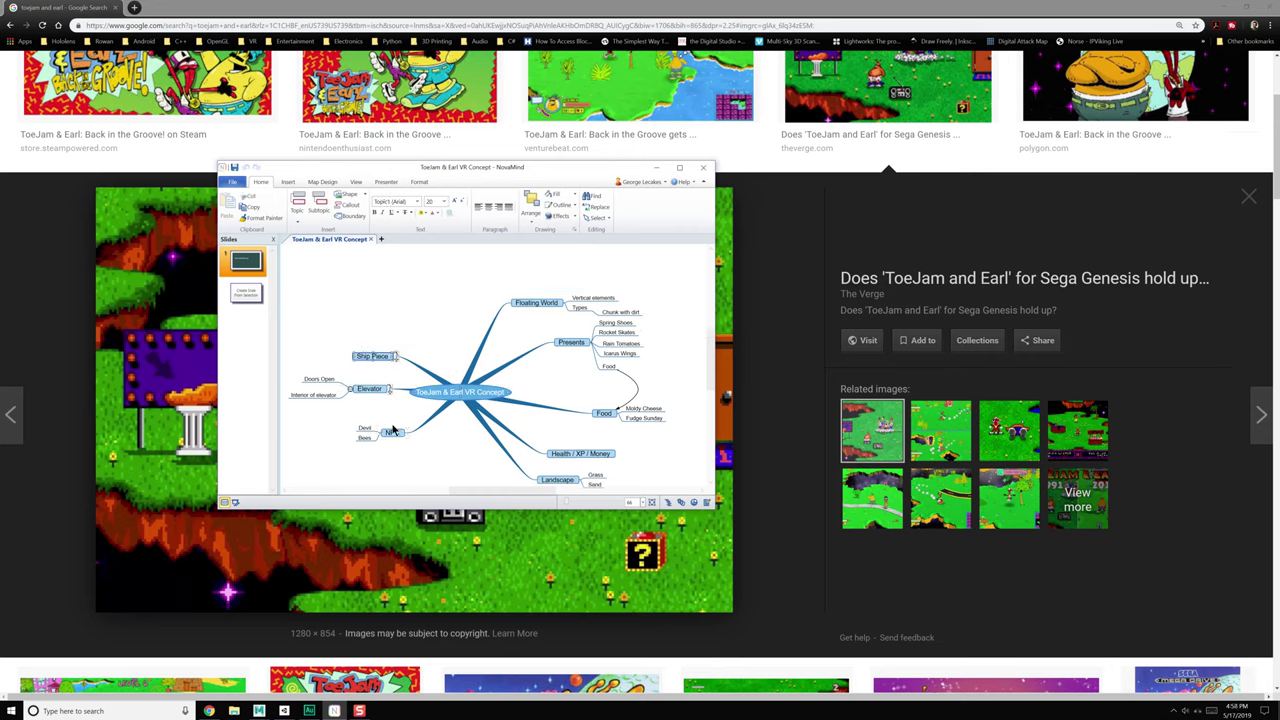
click(520, 308)
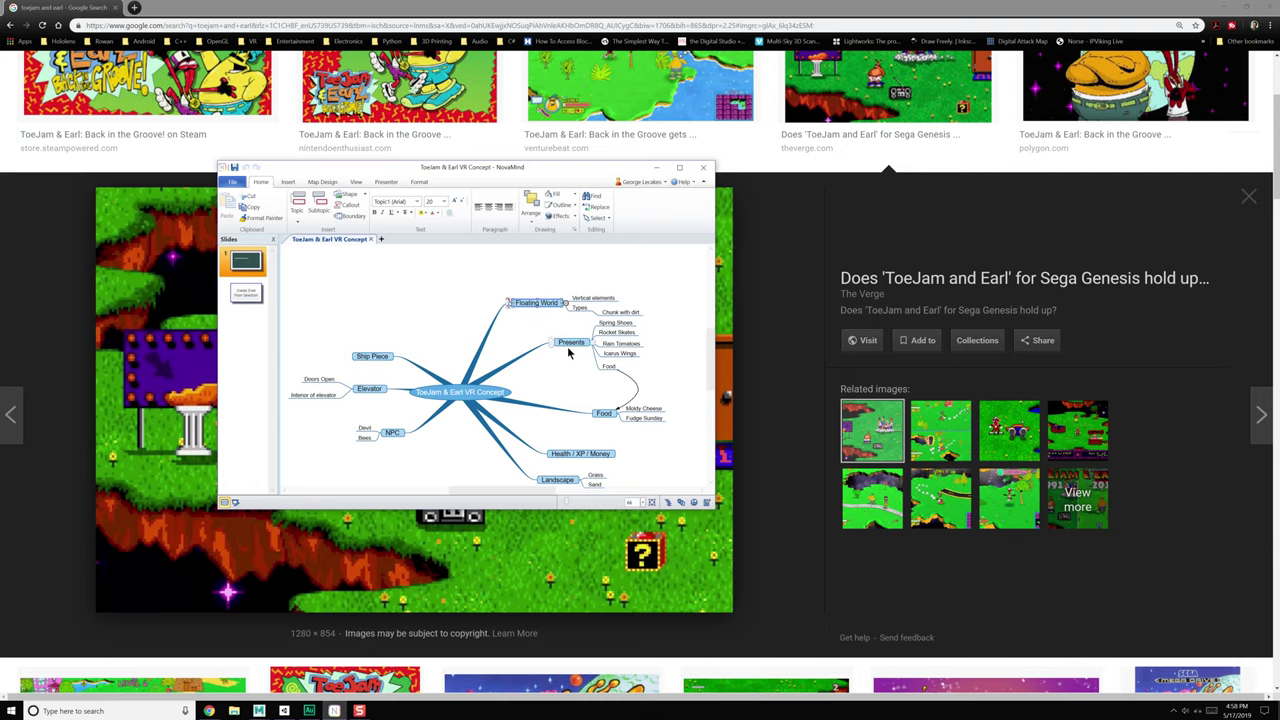
click(571, 342)
drag(552, 170, 1279, 166)
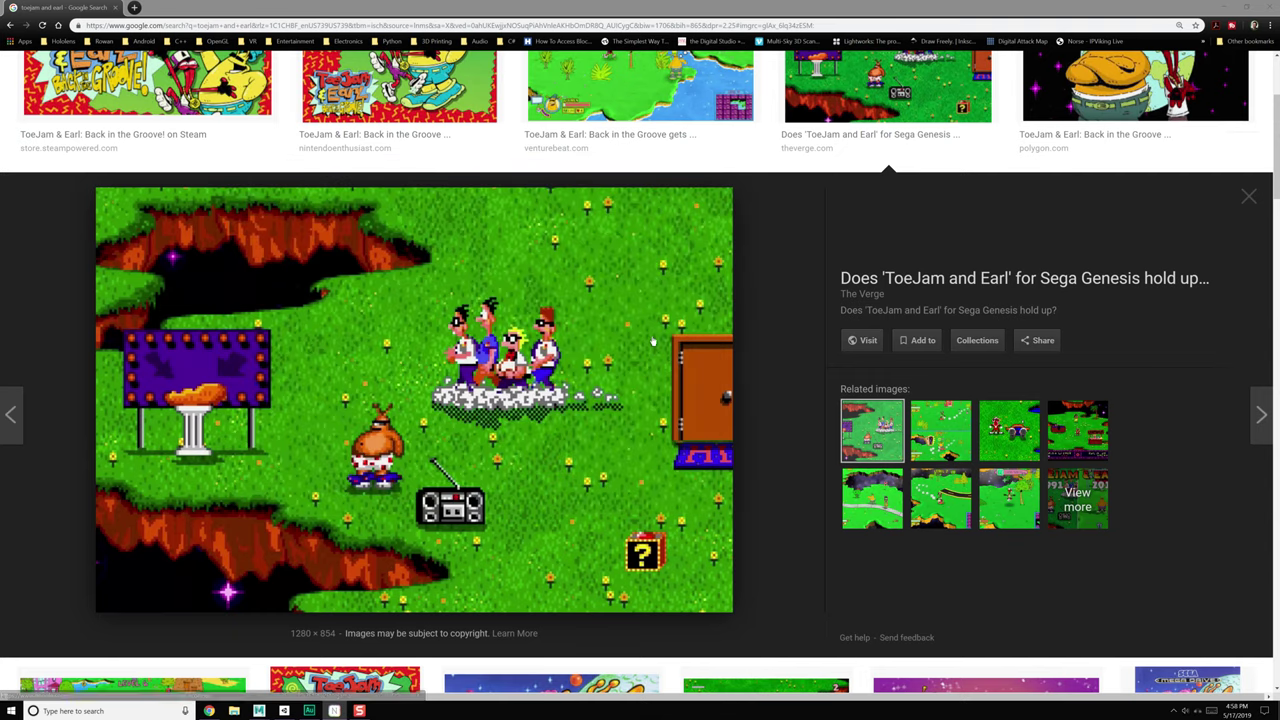
Step: Switch to Maya LT, start a new project and browse for its location in the Reproduce It folder
drag(520, 6, 1279, 50)
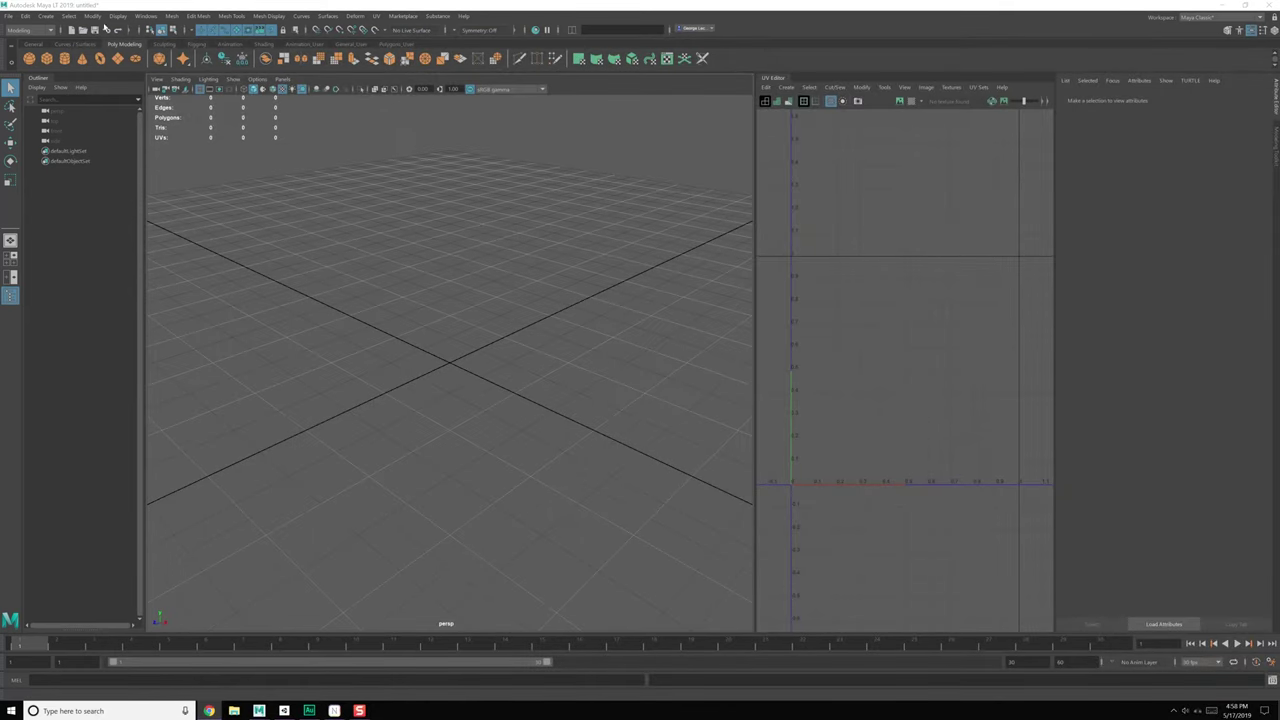
click(8, 16)
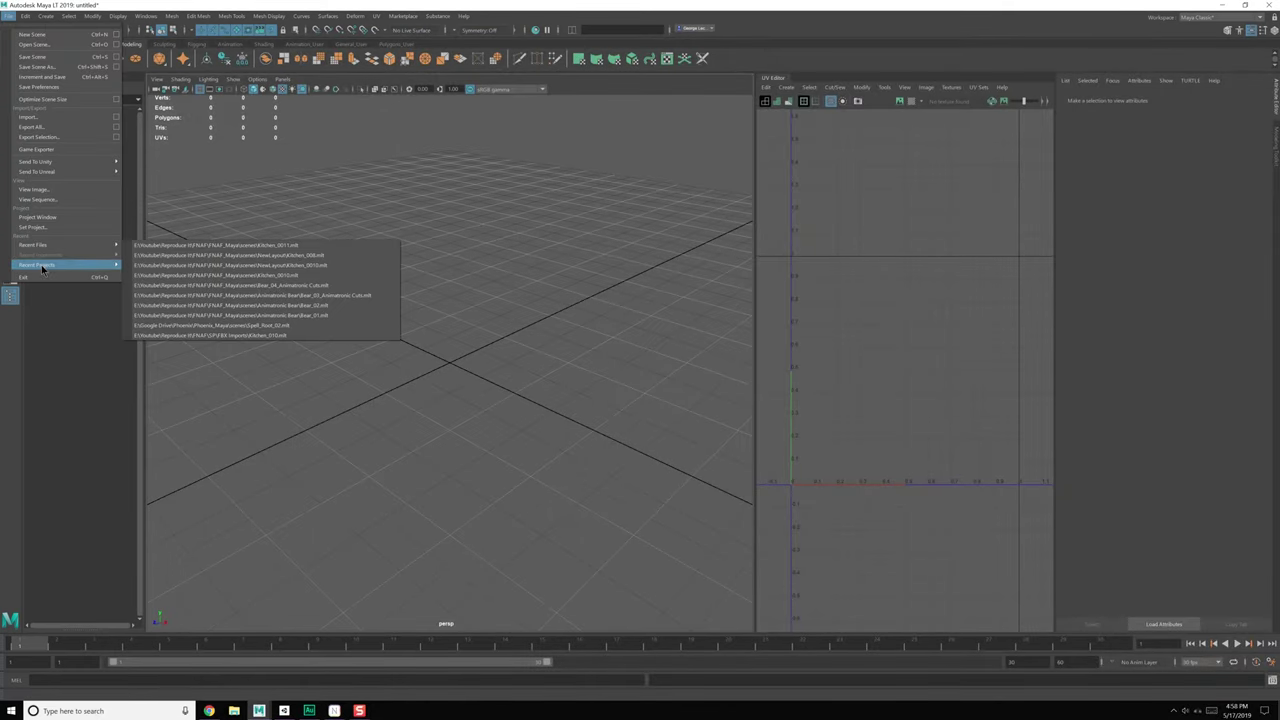
click(110, 218)
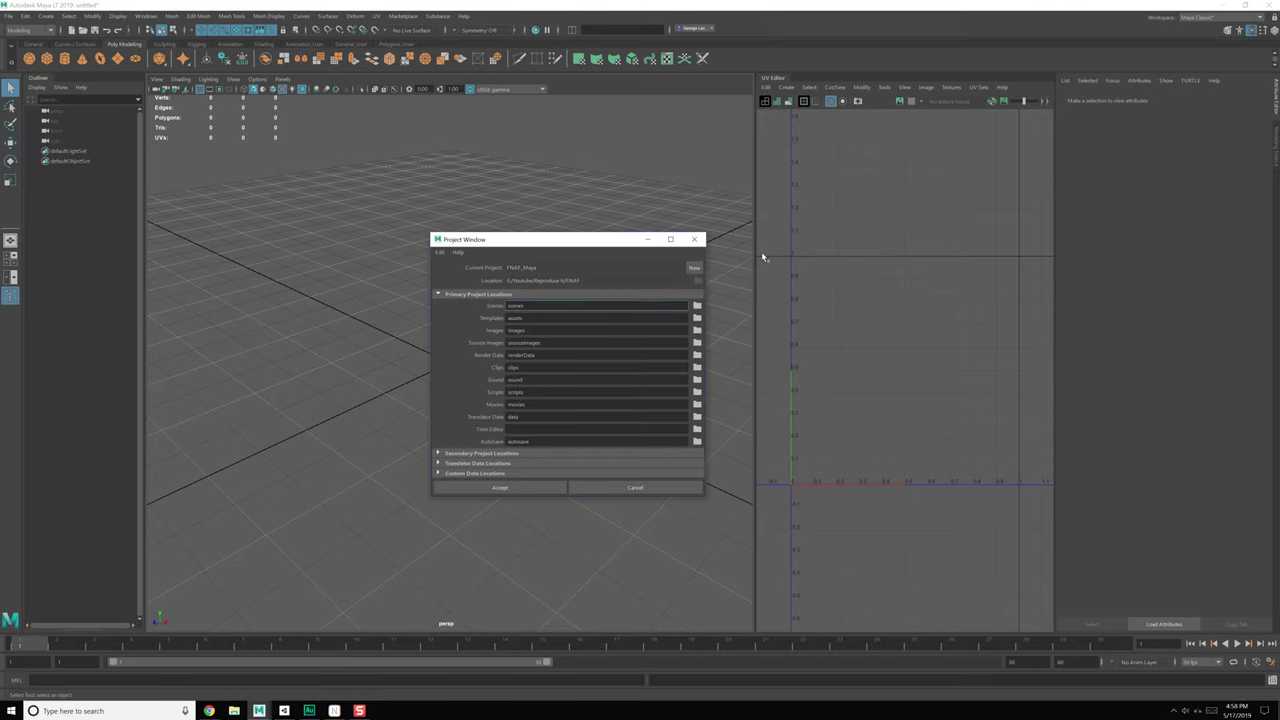
click(698, 281)
click(290, 168)
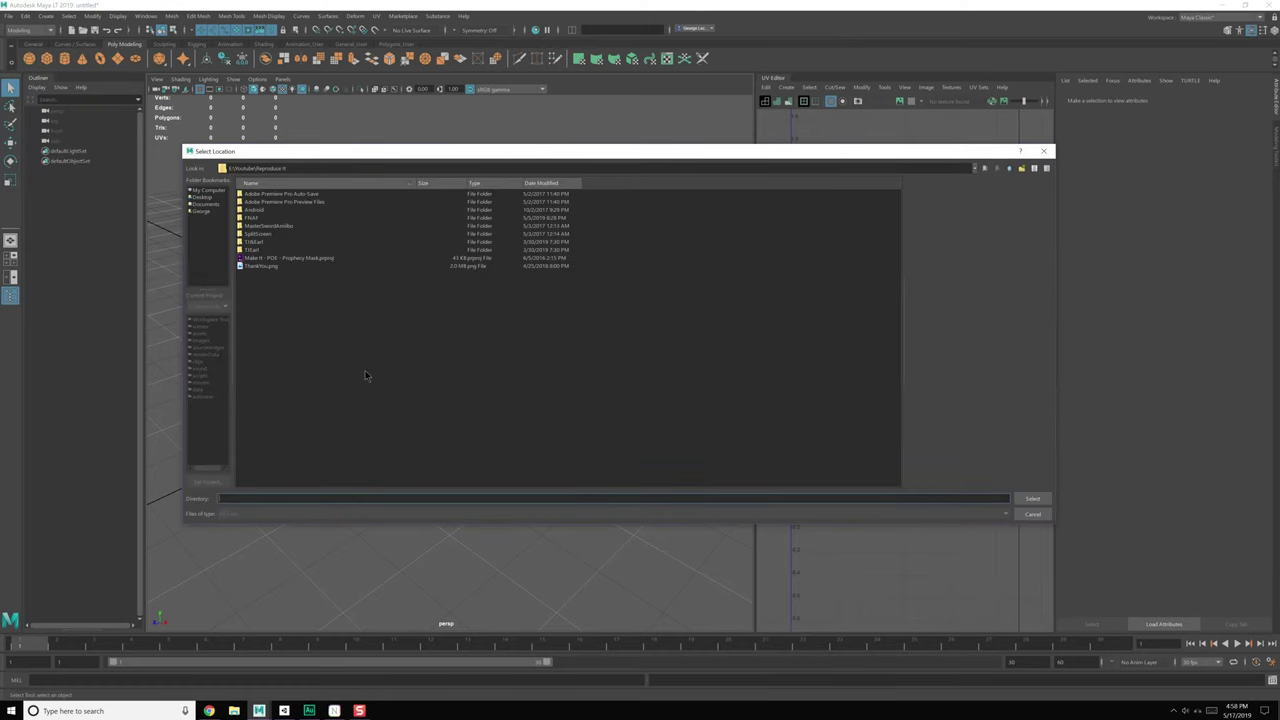
Step: Create a folder named "Toejam and Earl VR" in the Reproduce It directory and open it
click(260, 243)
click(258, 250)
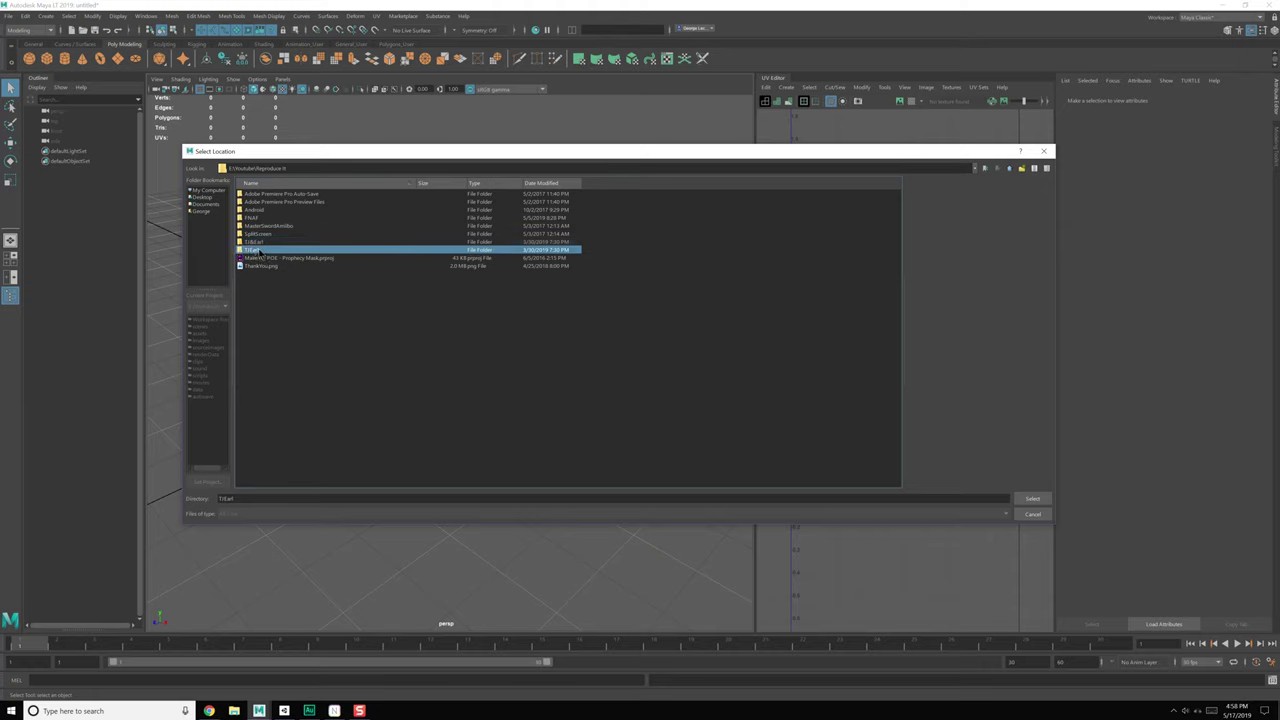
right_click(258, 242)
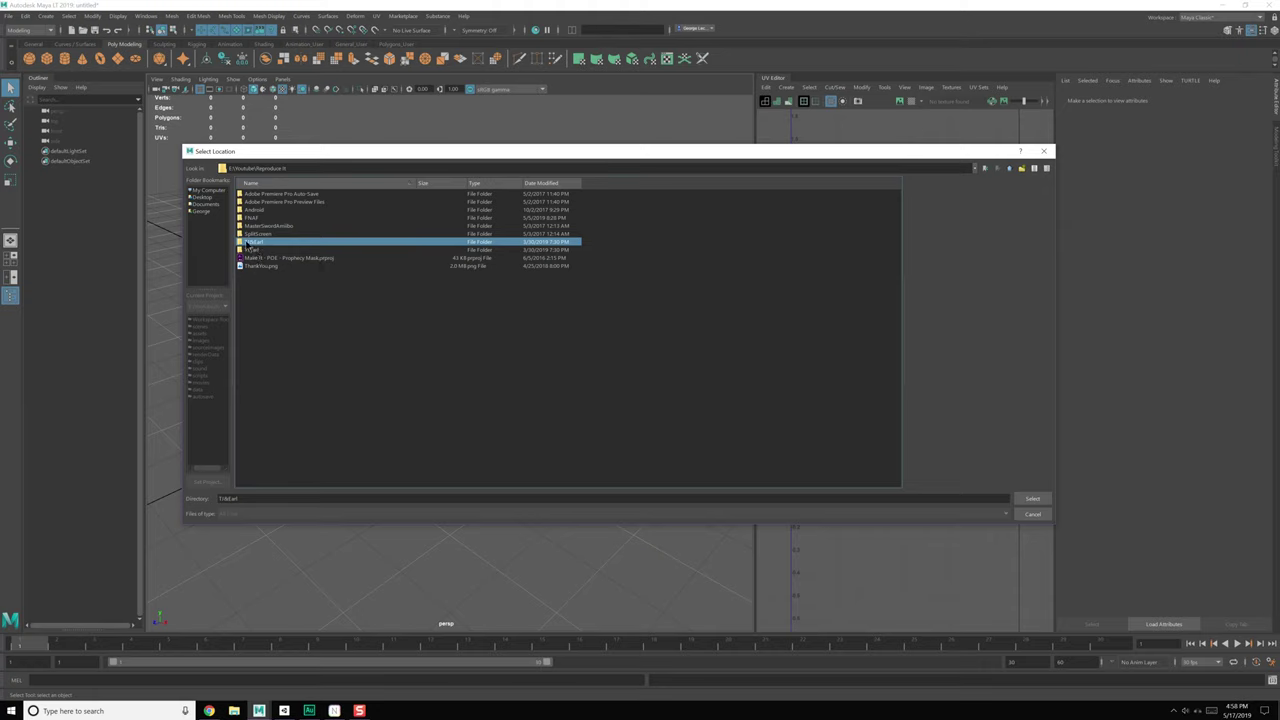
right_click(247, 242)
click(357, 352)
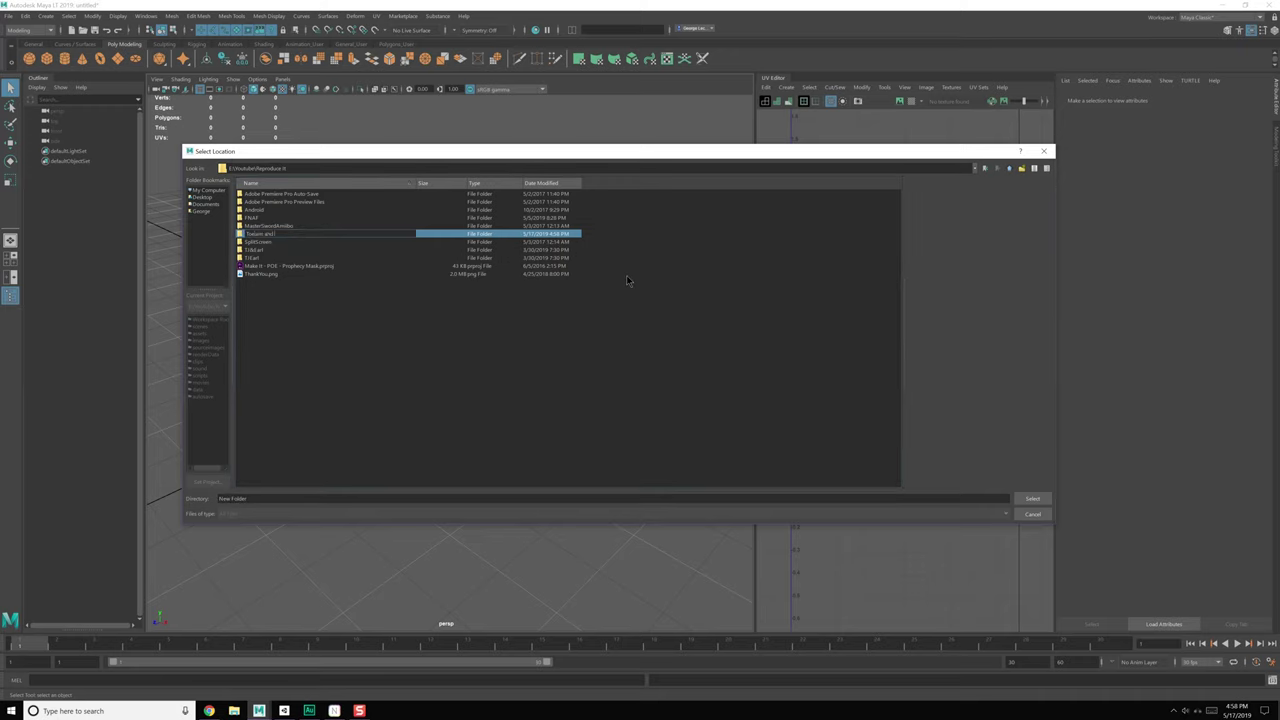
key(Return)
double_click(295, 234)
Step: Create a Maya subfolder as the project location and accept the new project under the name ToejamAndEarl
right_click(296, 245)
click(329, 259)
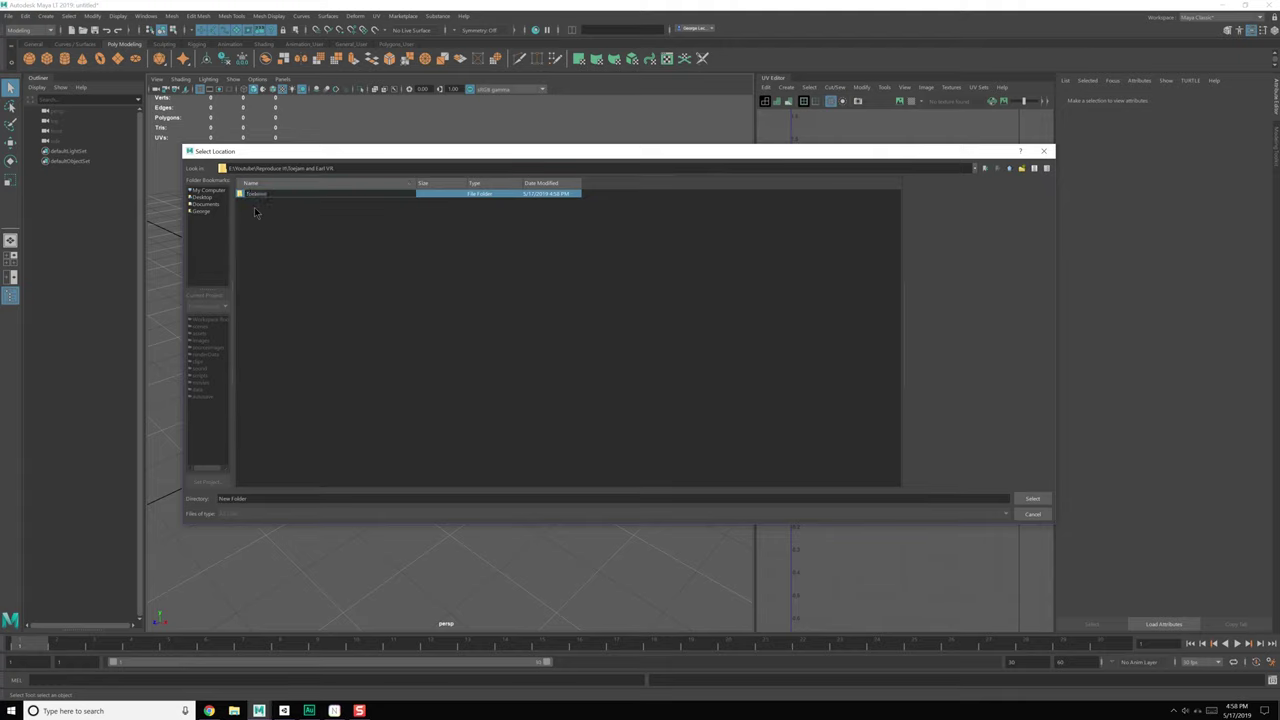
text(Maya)
key(Return)
click(1032, 498)
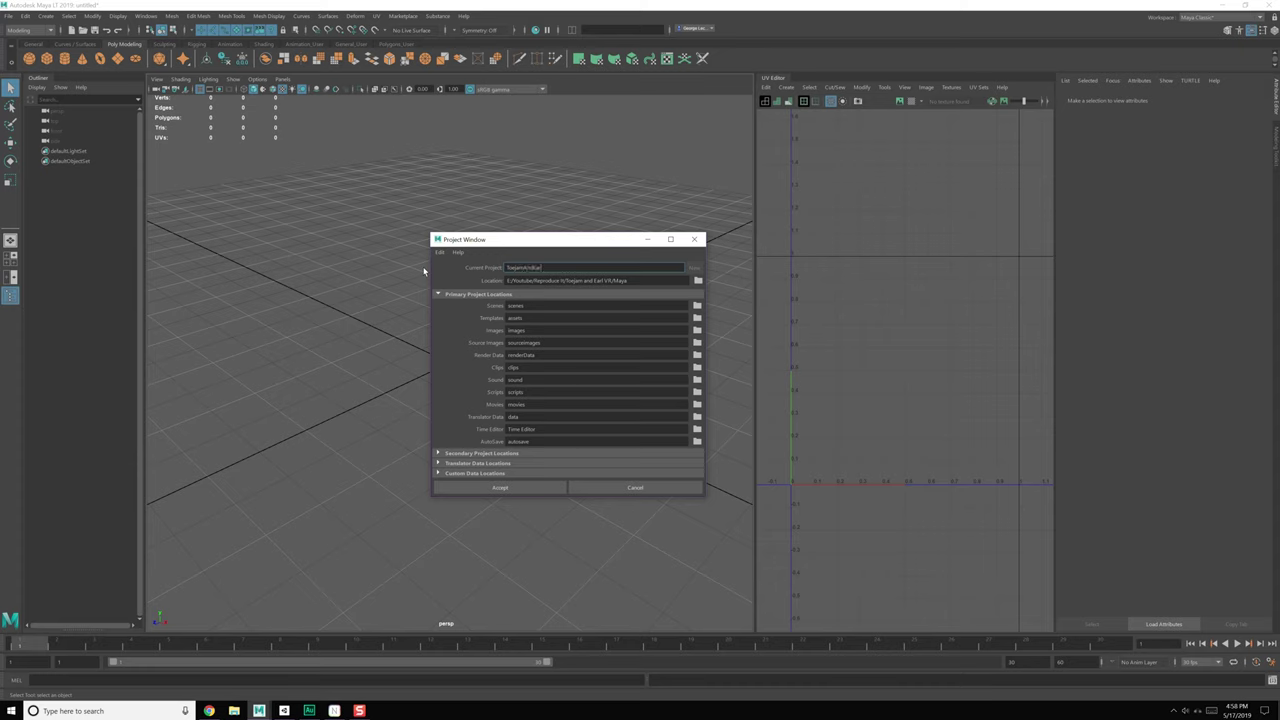
click(527, 490)
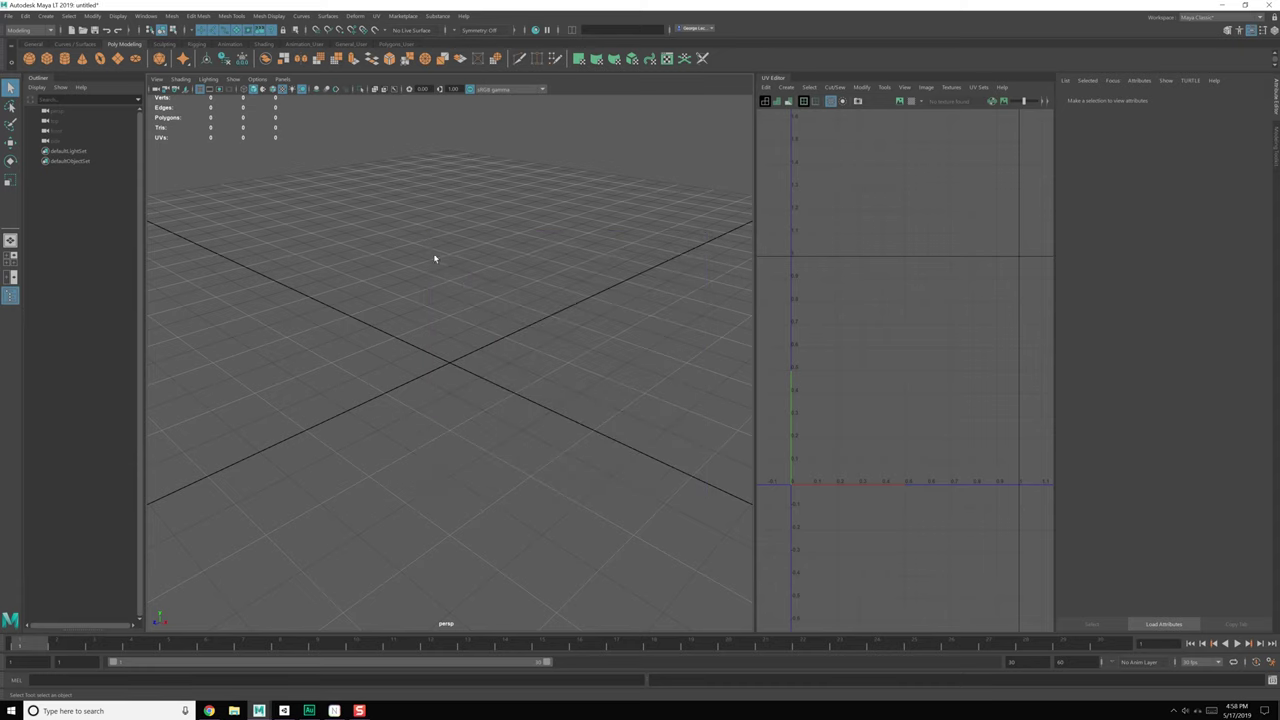
Step: Set the linear working unit to meter in the preferences and save them
click(146, 16)
mouse_move(170, 51)
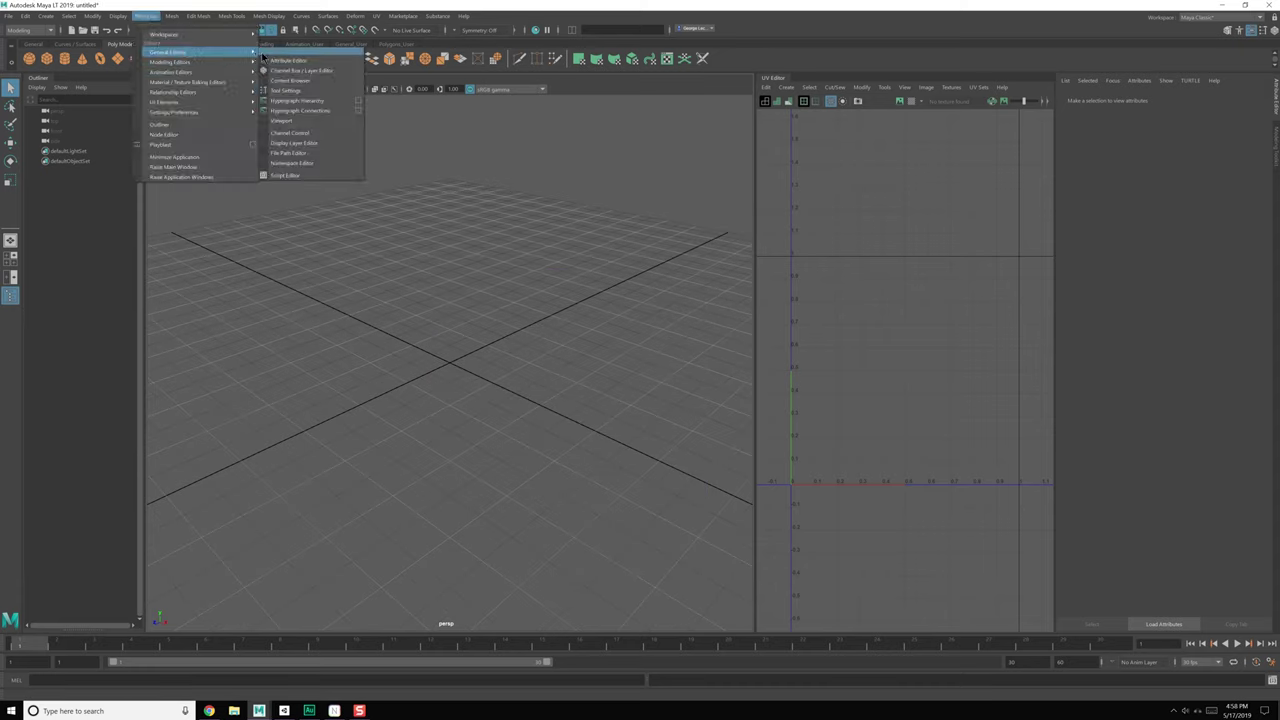
mouse_move(190, 112)
click(295, 114)
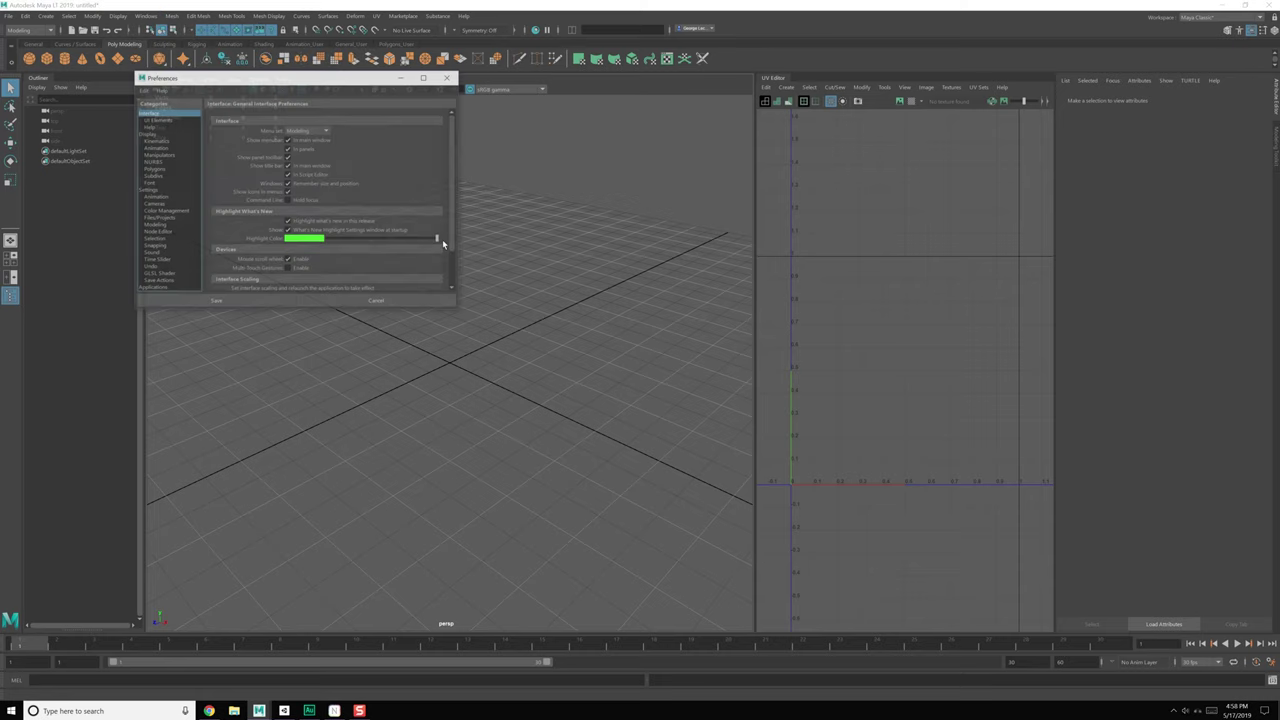
scroll(443, 243, down, 2)
click(147, 189)
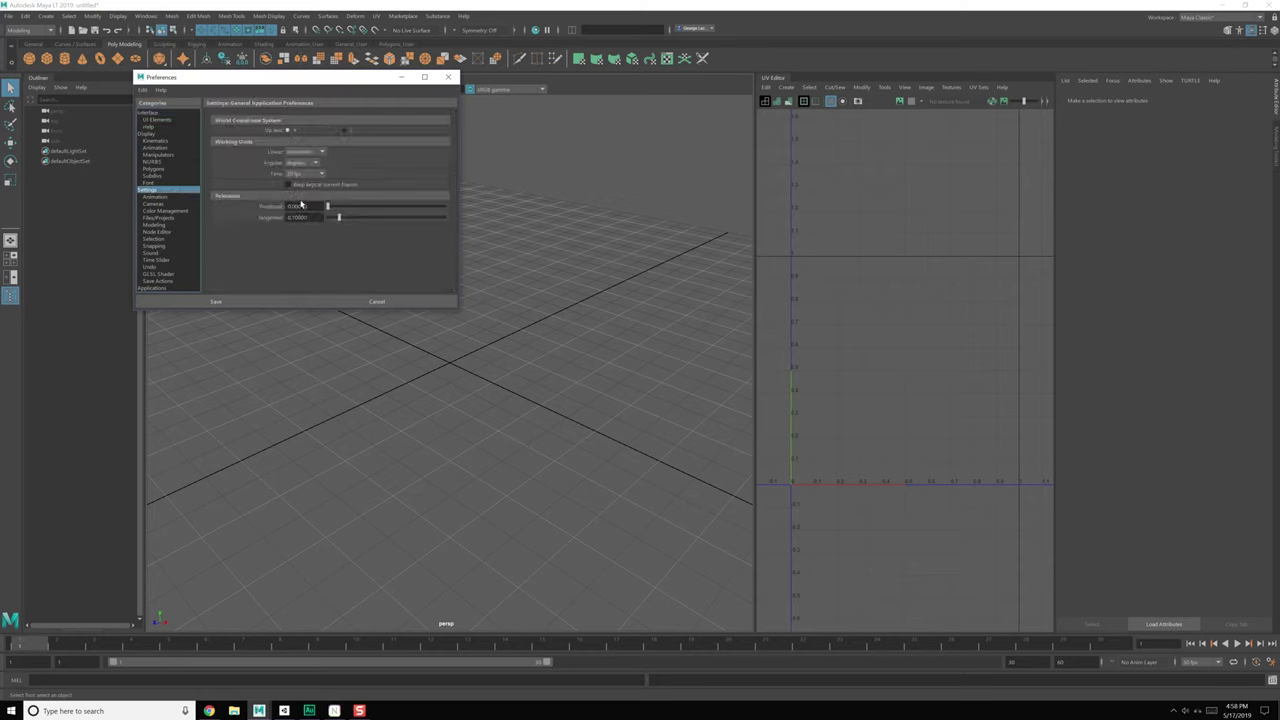
click(305, 151)
click(307, 163)
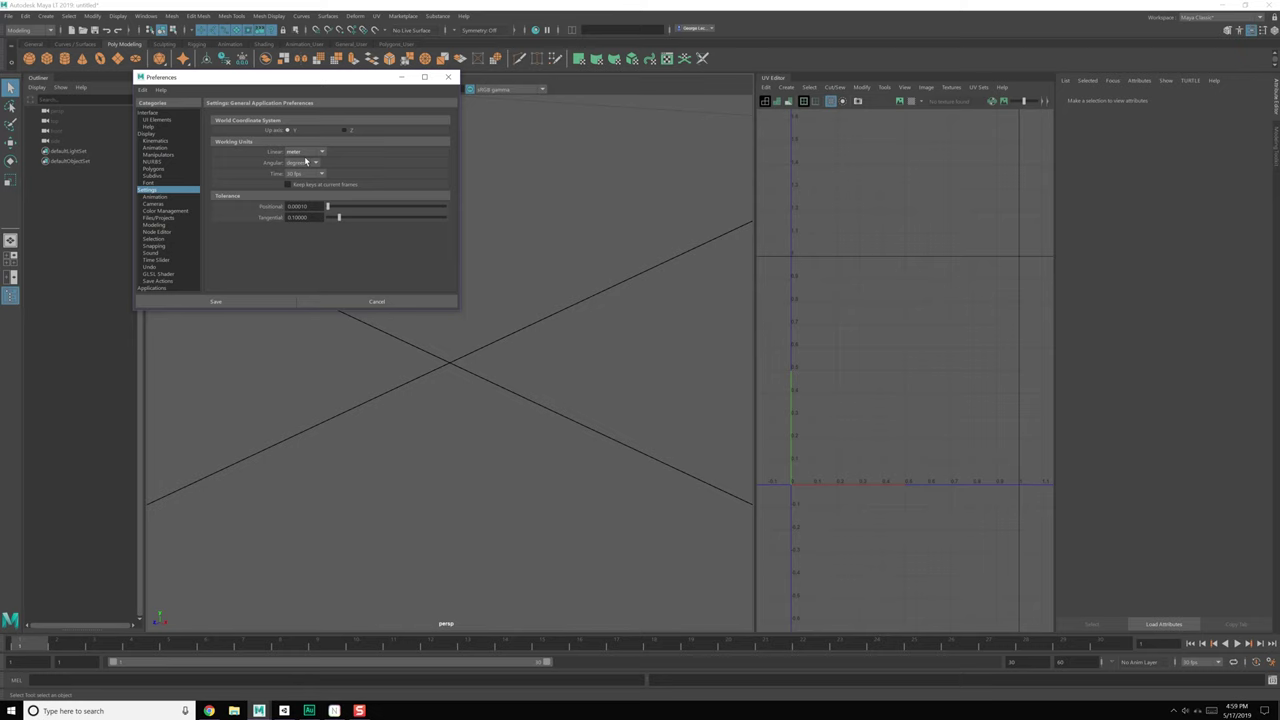
click(266, 299)
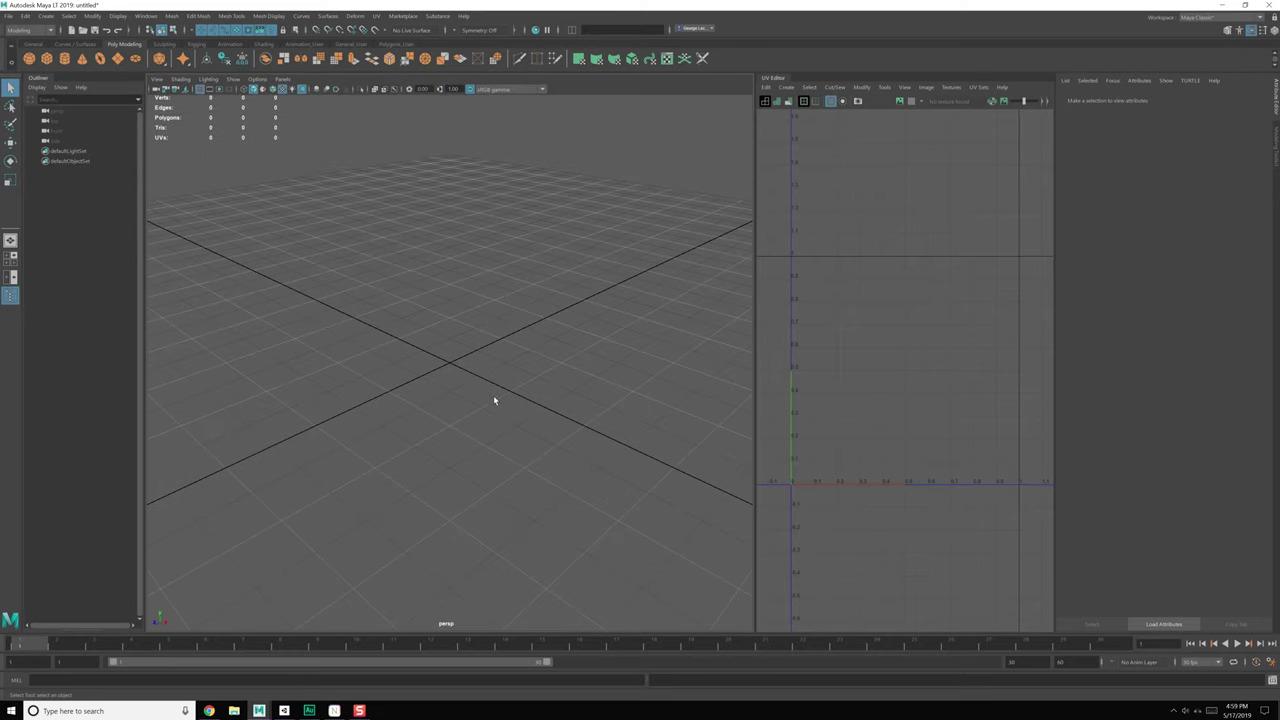
Step: Set the grid subdivisions to 4 and apply the grid options
click(117, 19)
click(282, 42)
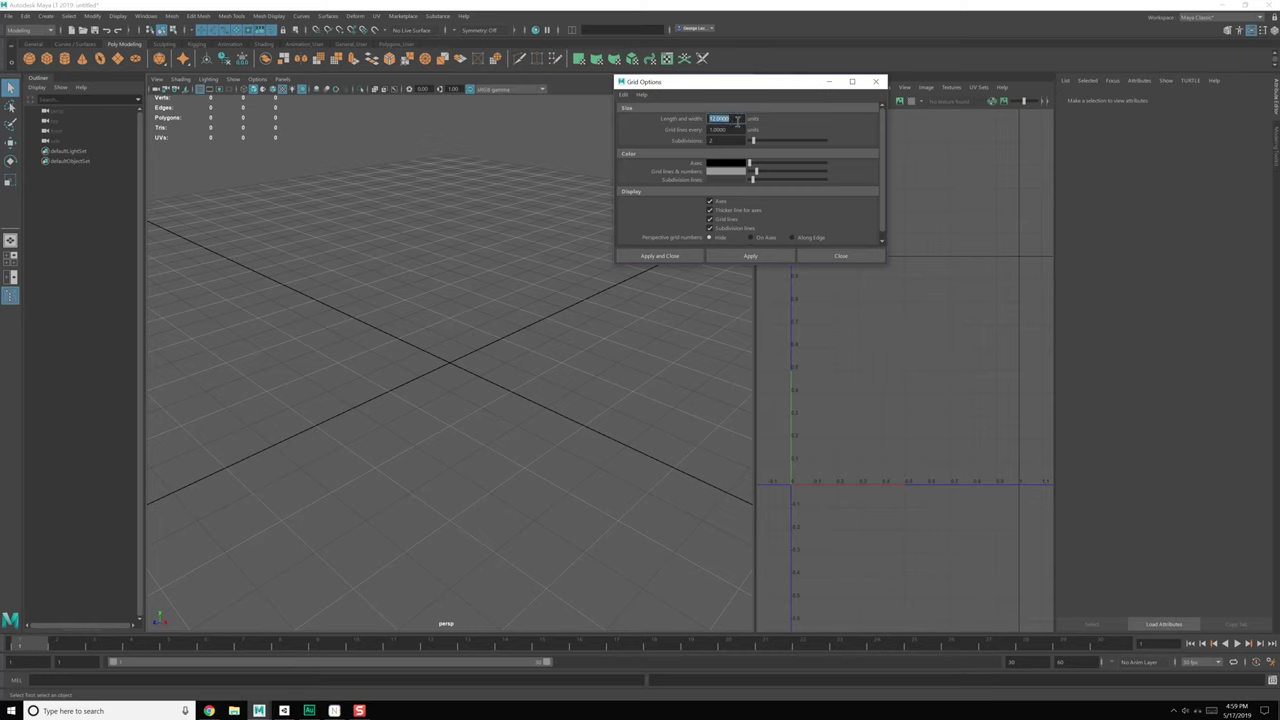
click(739, 141)
click(749, 255)
click(812, 256)
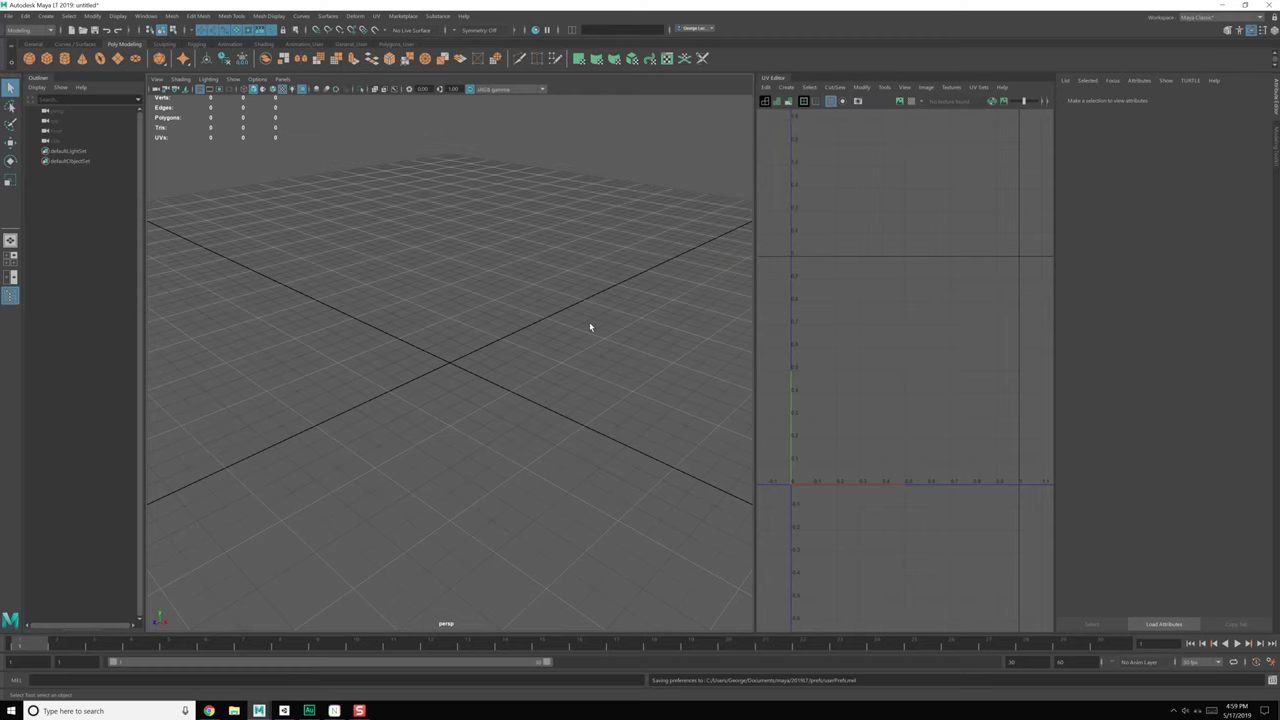
Step: Review the size and subdivision values in the grid options and reapply them
alt+drag(525, 338, 550, 351)
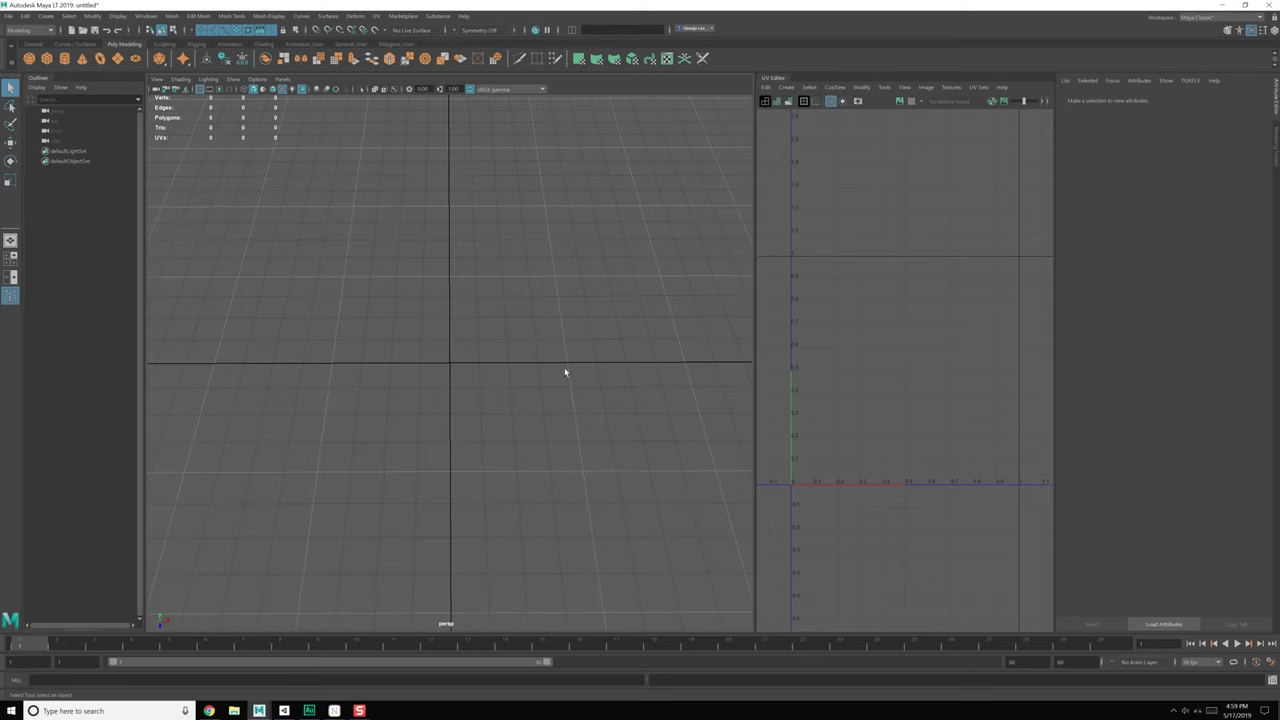
alt+drag(543, 396, 448, 378)
click(118, 16)
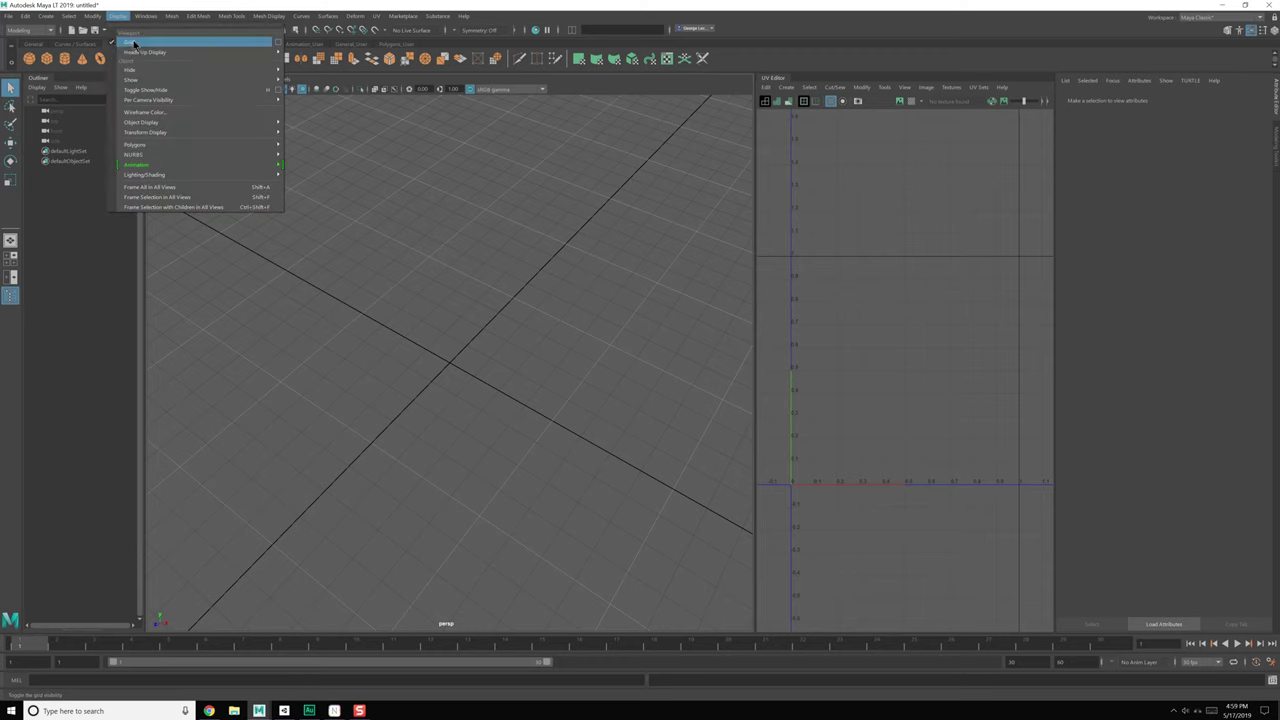
click(268, 46)
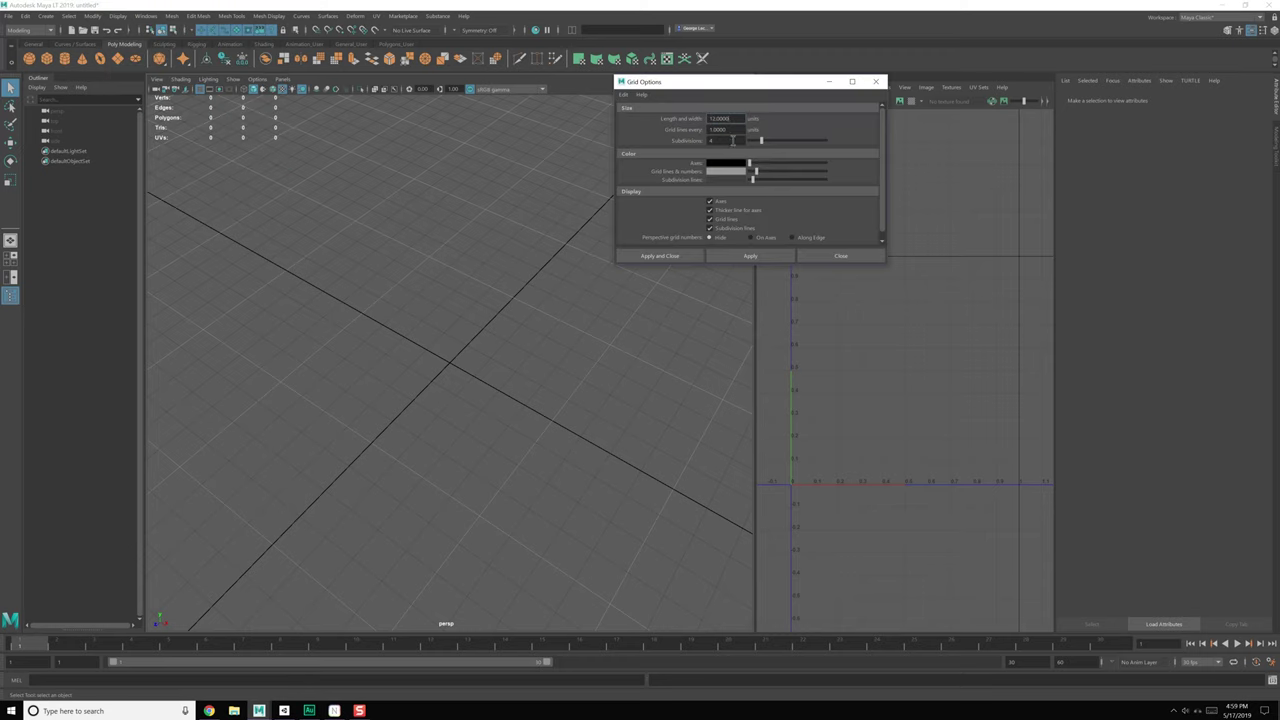
click(764, 261)
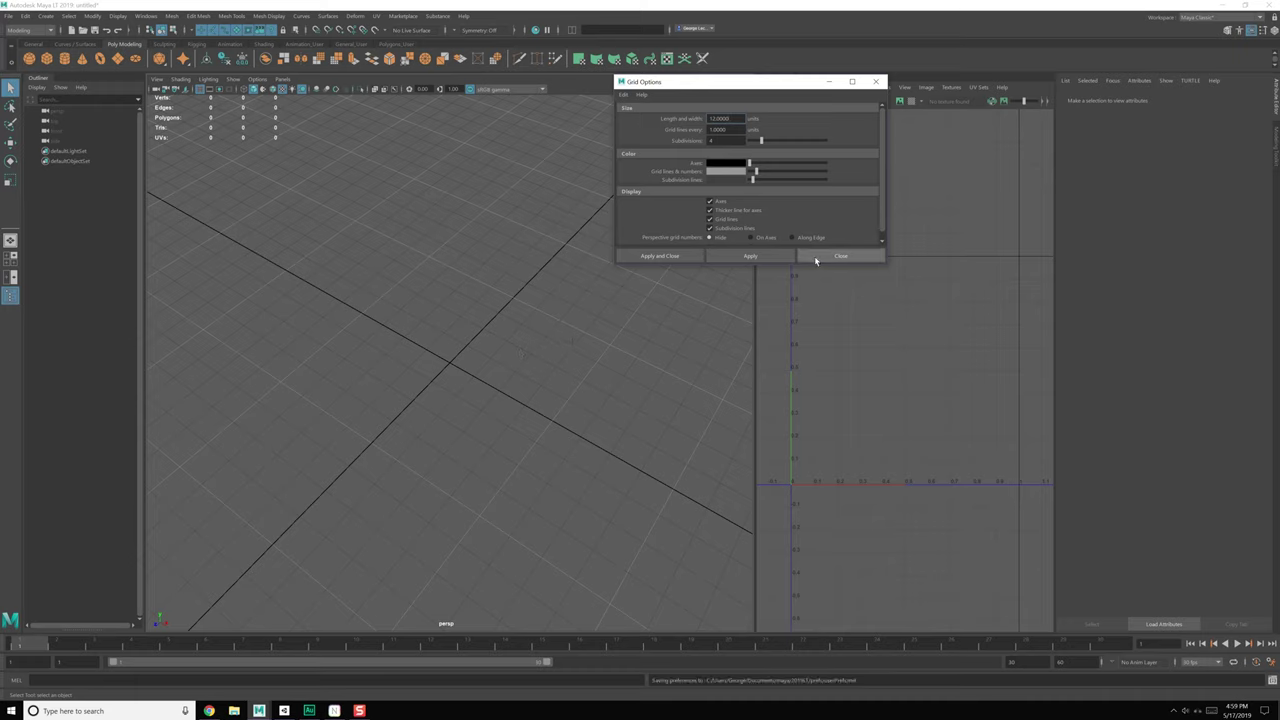
click(815, 256)
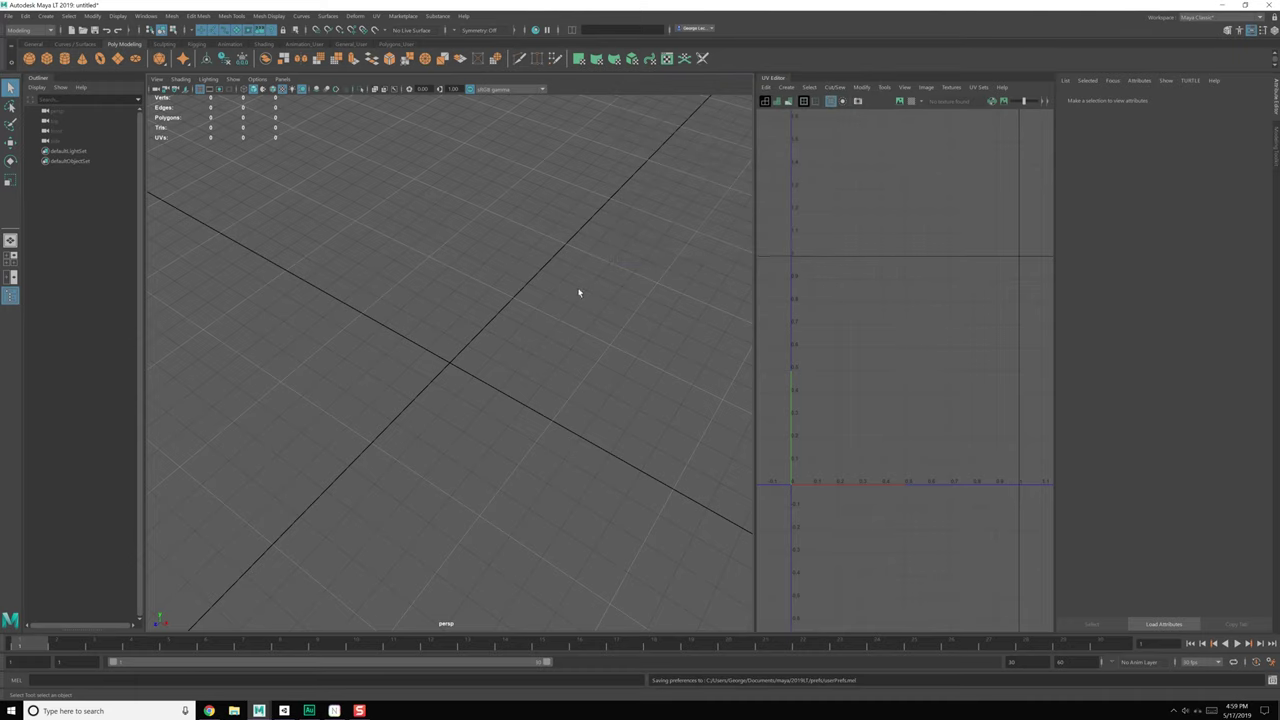
Step: Consult the game screenshot in the browser and create a tall polygon cylinder centred on the grid origin in Maya
key(alt+Tab)
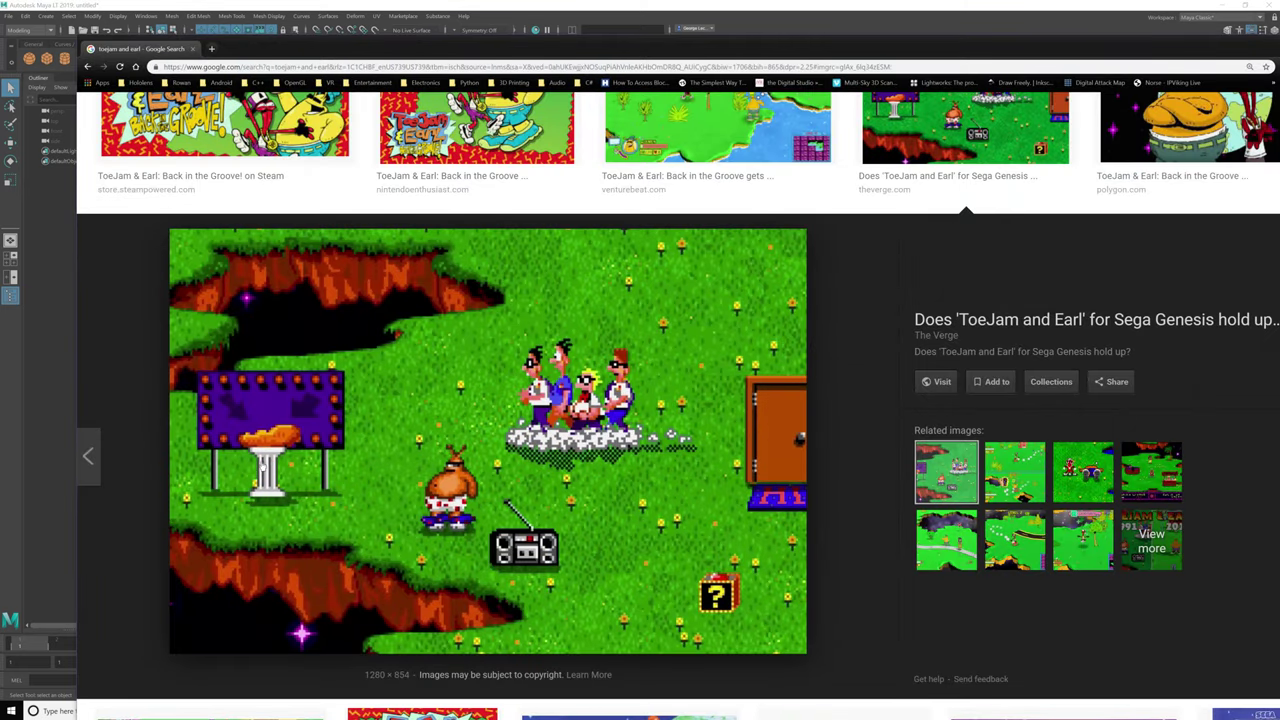
drag(427, 50, 1279, 52)
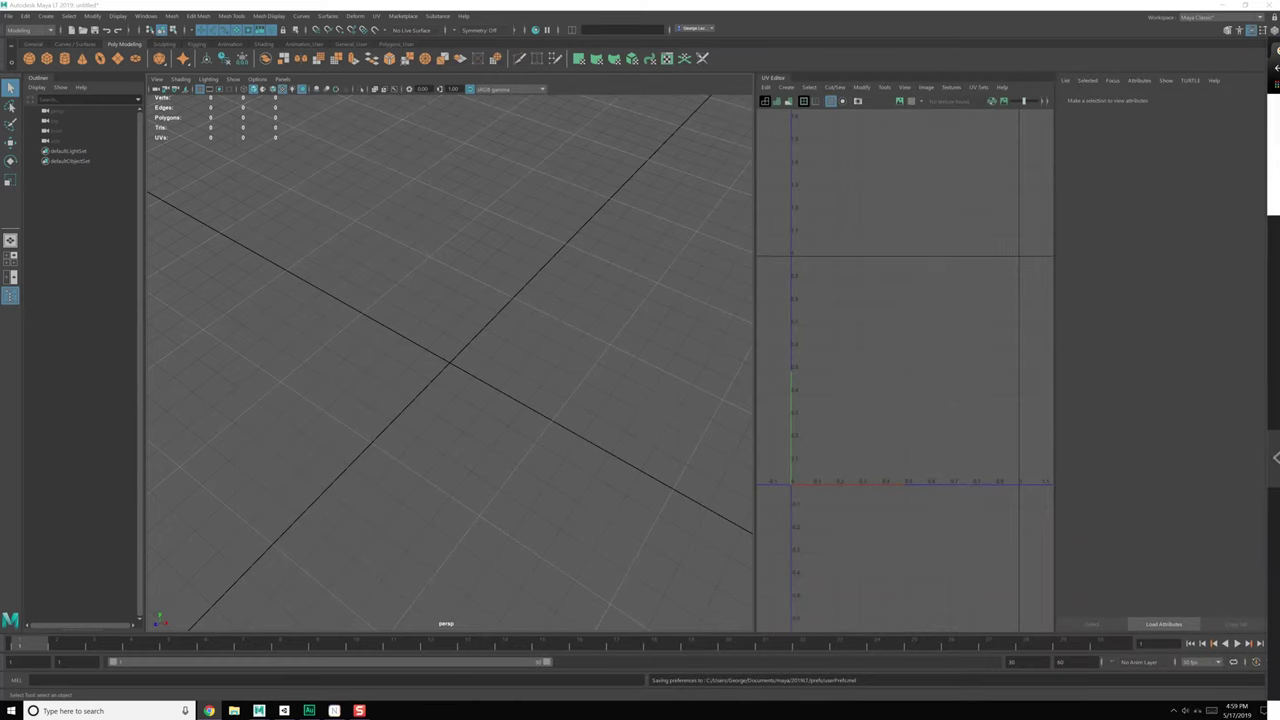
click(64, 58)
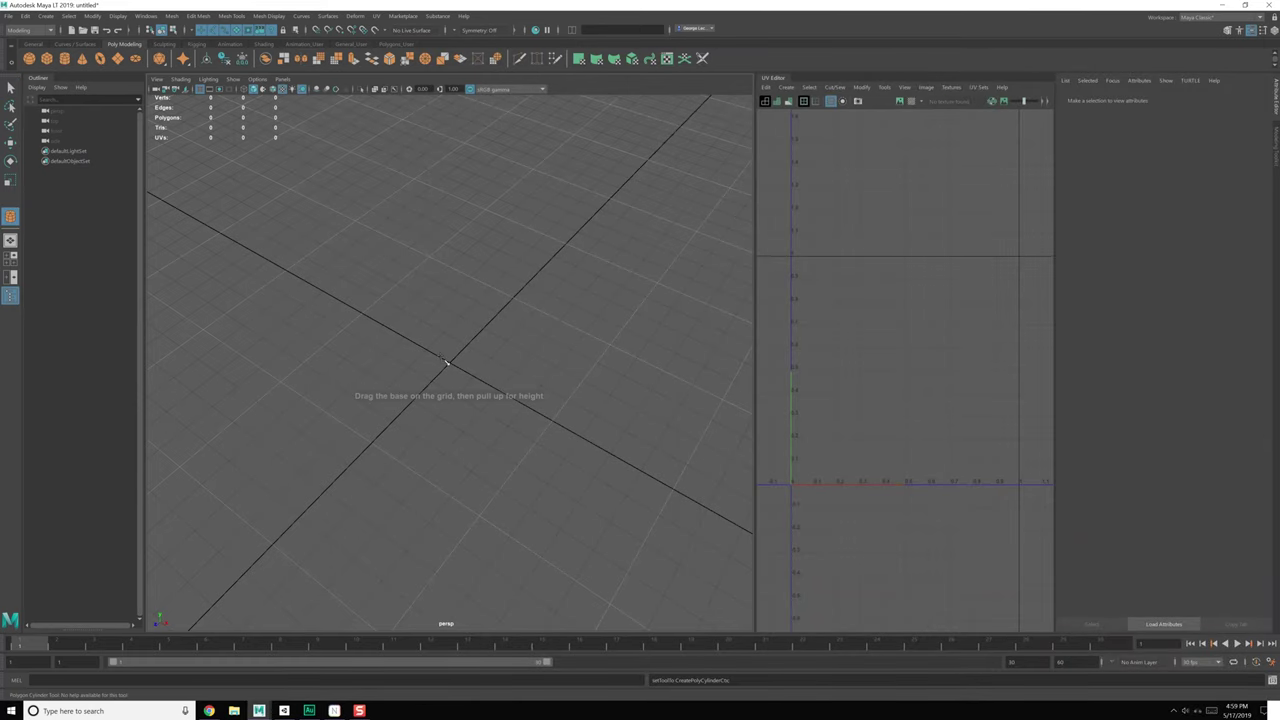
drag(455, 369, 471, 166)
alt+middle_drag(465, 200, 489, 346)
alt+drag(489, 346, 492, 372)
Step: Widen the viewport area by narrowing the UV Editor and maximize the front view
key(space)
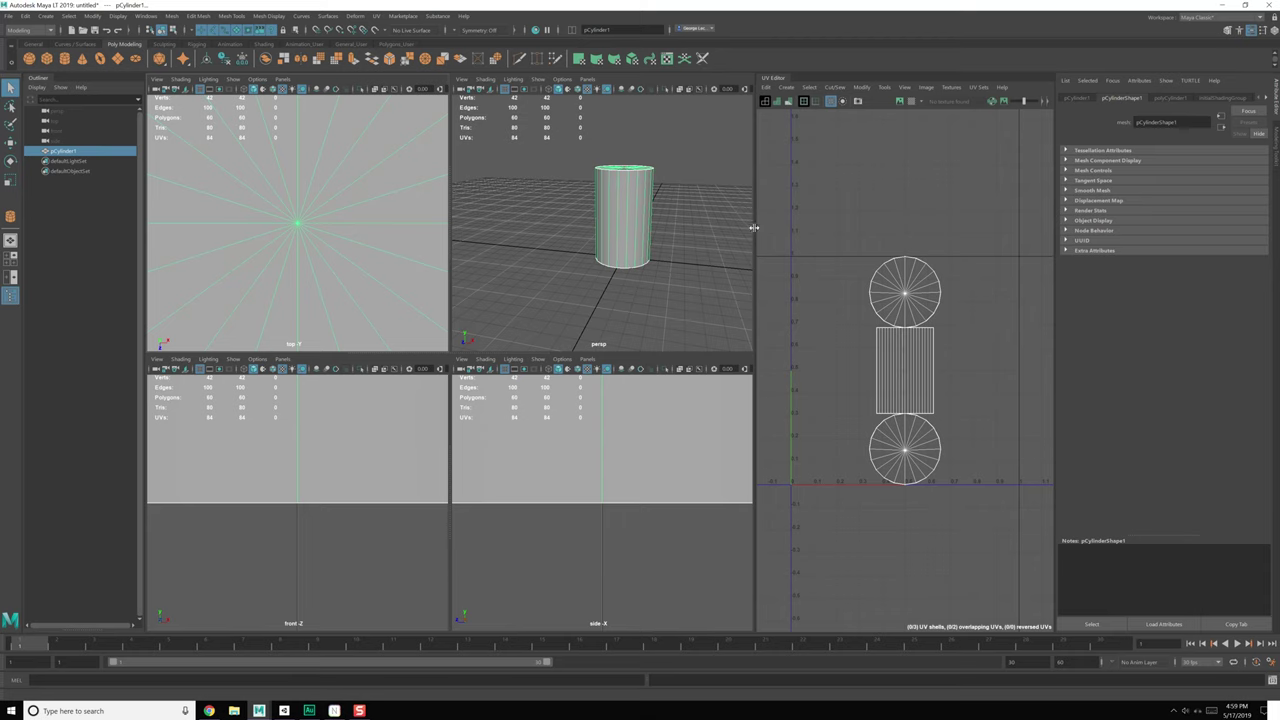
drag(755, 227, 1022, 223)
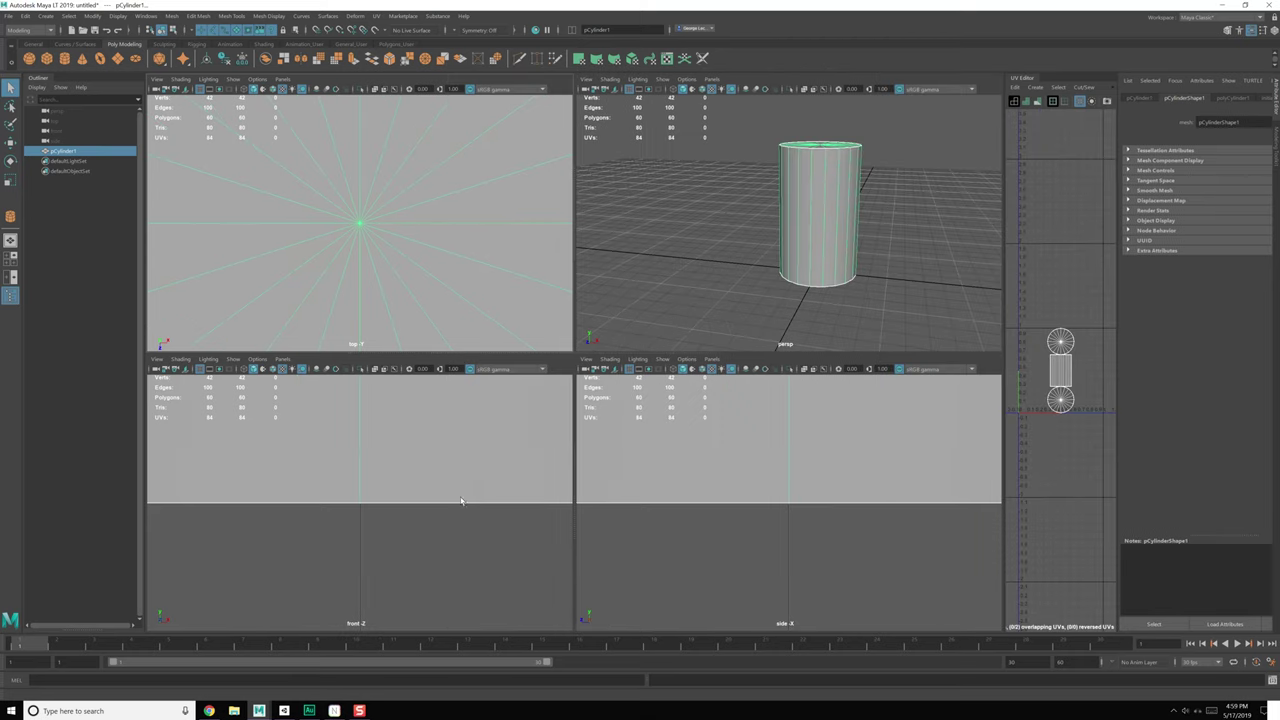
key(space)
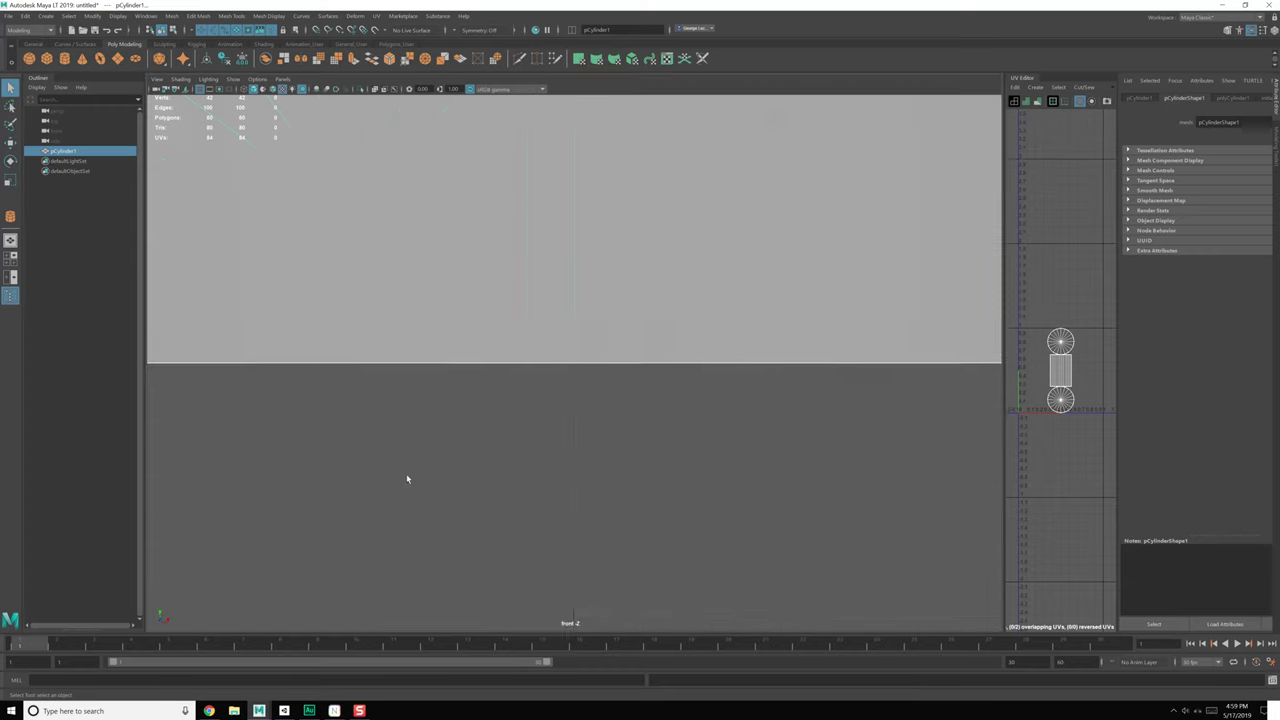
Step: Scale the cylinder down uniformly until it is about two grid subdivisions wide in the front view
key(f)
scroll(514, 349, down, 5)
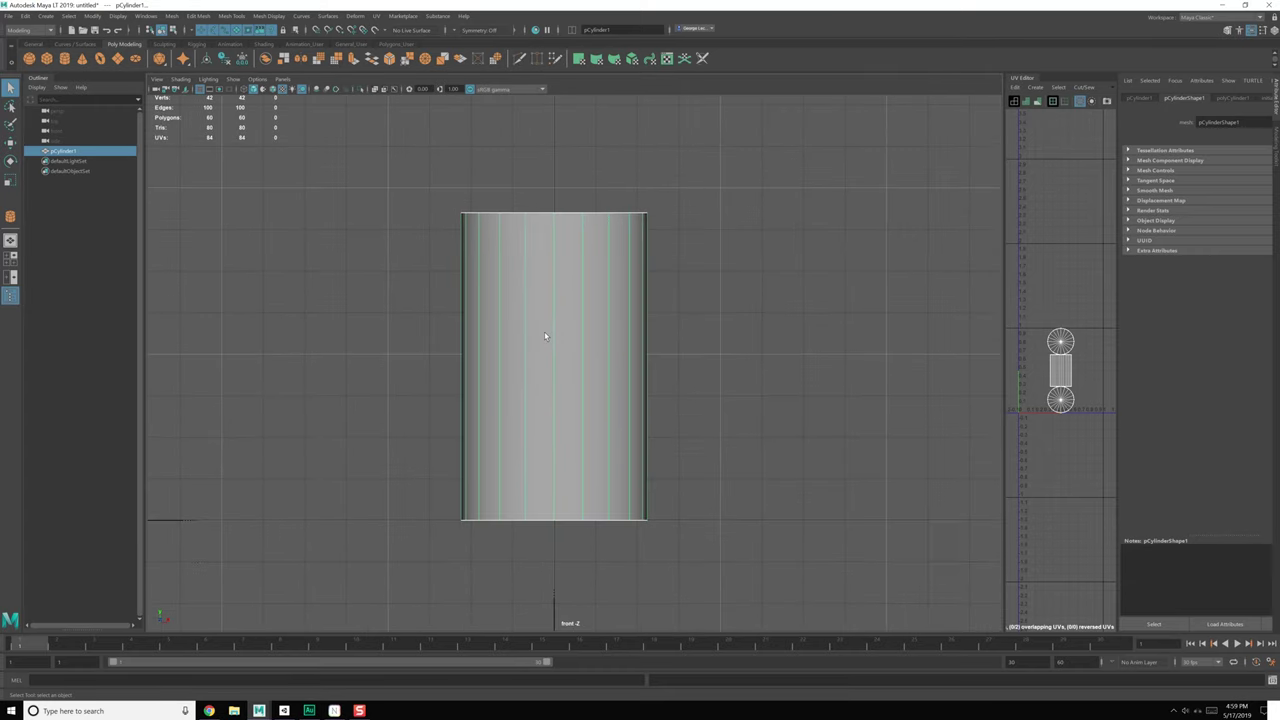
key(r)
drag(554, 370, 446, 345)
Step: Move the cylinder's pivot to the centre of its base and lower the cylinder onto the grid floor
key(w)
key(d)
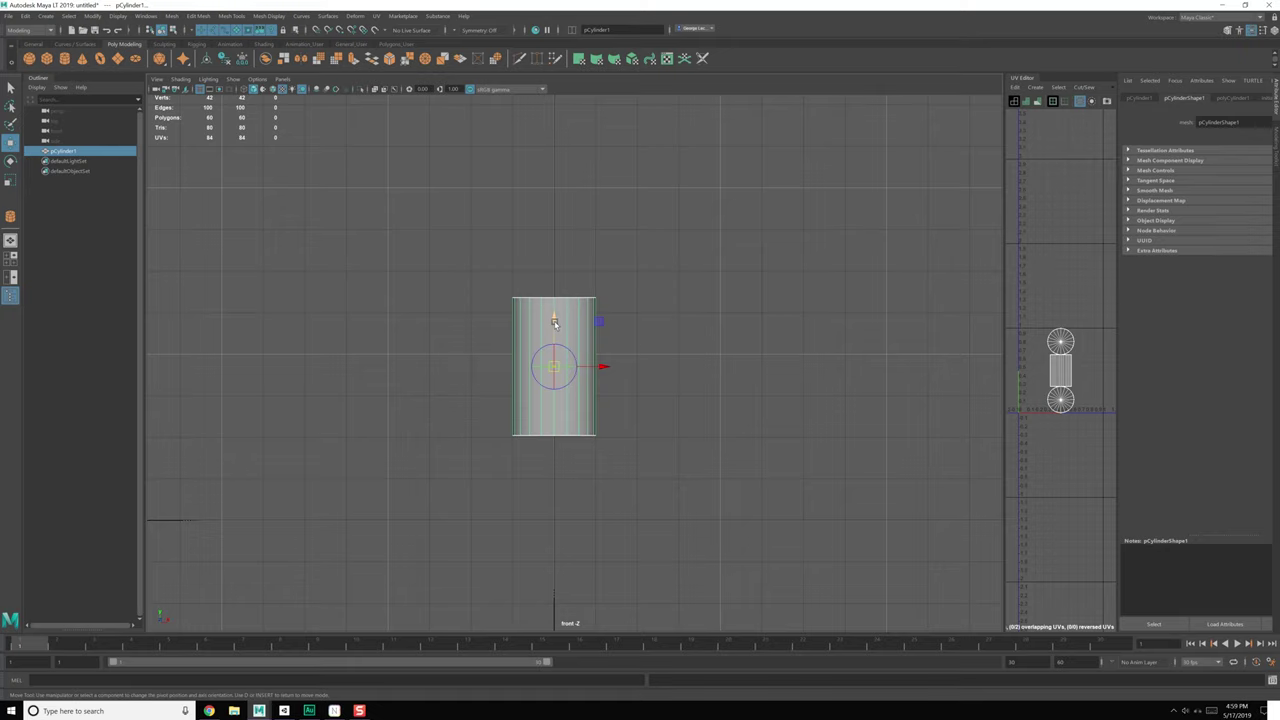
drag(554, 321, 588, 437)
drag(552, 390, 582, 498)
Step: Raise the cylinder's top vertices to a height of four grid subdivisions, and lift all vertices one subdivision above the floor
alt+middle_drag(627, 450, 619, 397)
scroll(611, 417, up, 2)
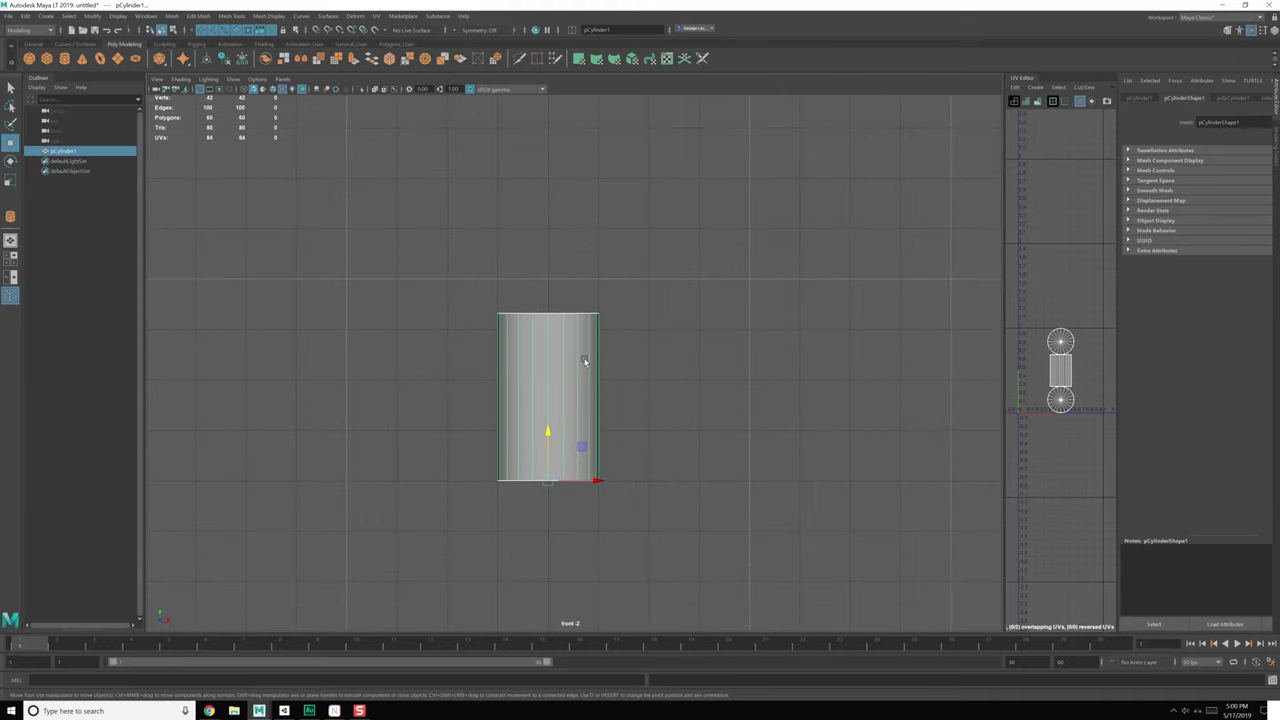
right_drag(543, 354, 494, 354)
drag(432, 277, 682, 354)
drag(548, 284, 548, 249)
middle_drag(547, 248, 544, 332)
alt+middle_drag(540, 421, 538, 390)
drag(437, 228, 695, 532)
drag(539, 321, 539, 313)
alt+middle_drag(543, 429, 541, 411)
scroll(541, 411, up, 2)
Step: Extrude the cylinder's bottom faces and scale the extrusion outward uniformly to 1.25
right_drag(528, 389, 533, 416)
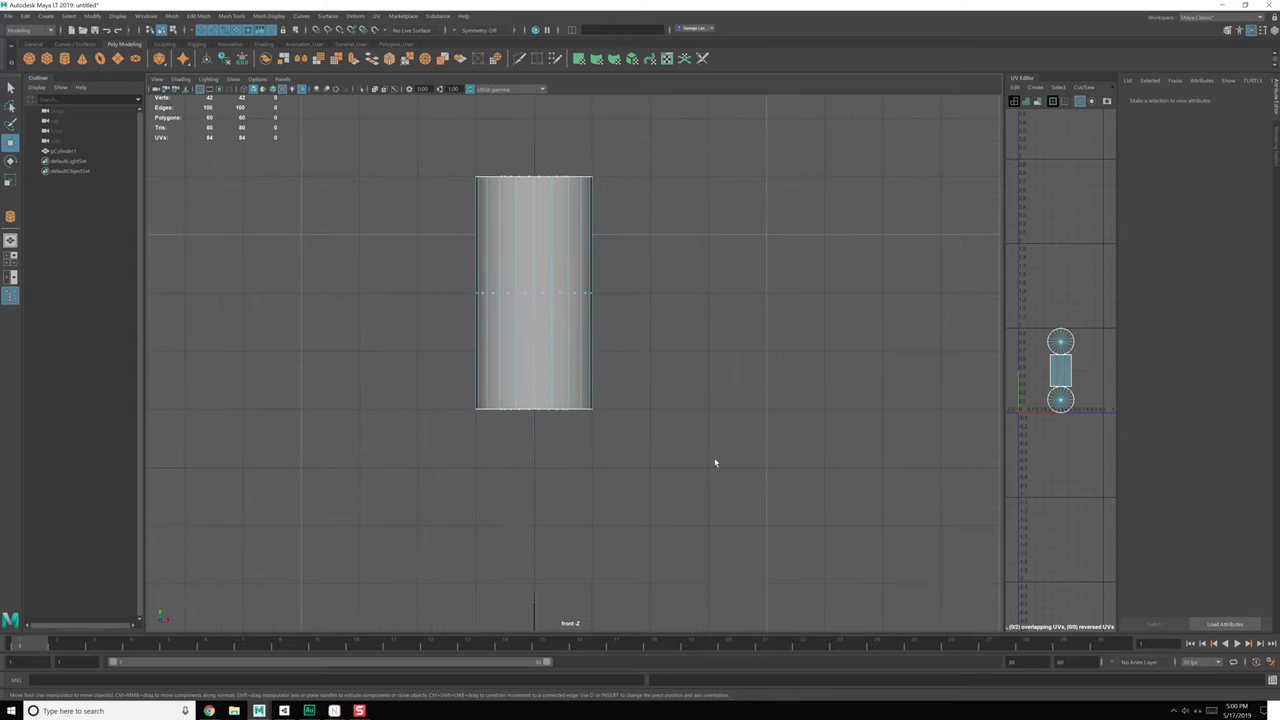
drag(716, 460, 430, 372)
shift+right_drag(533, 367, 538, 400)
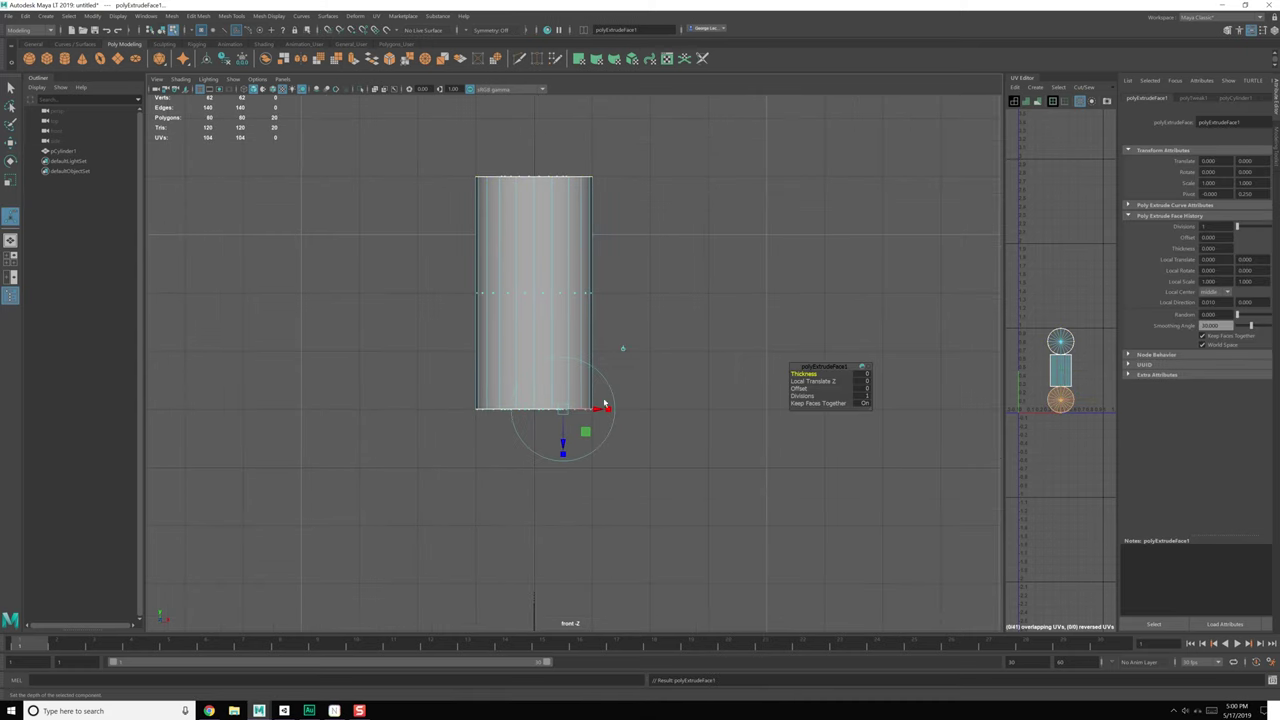
key(space)
key(space)
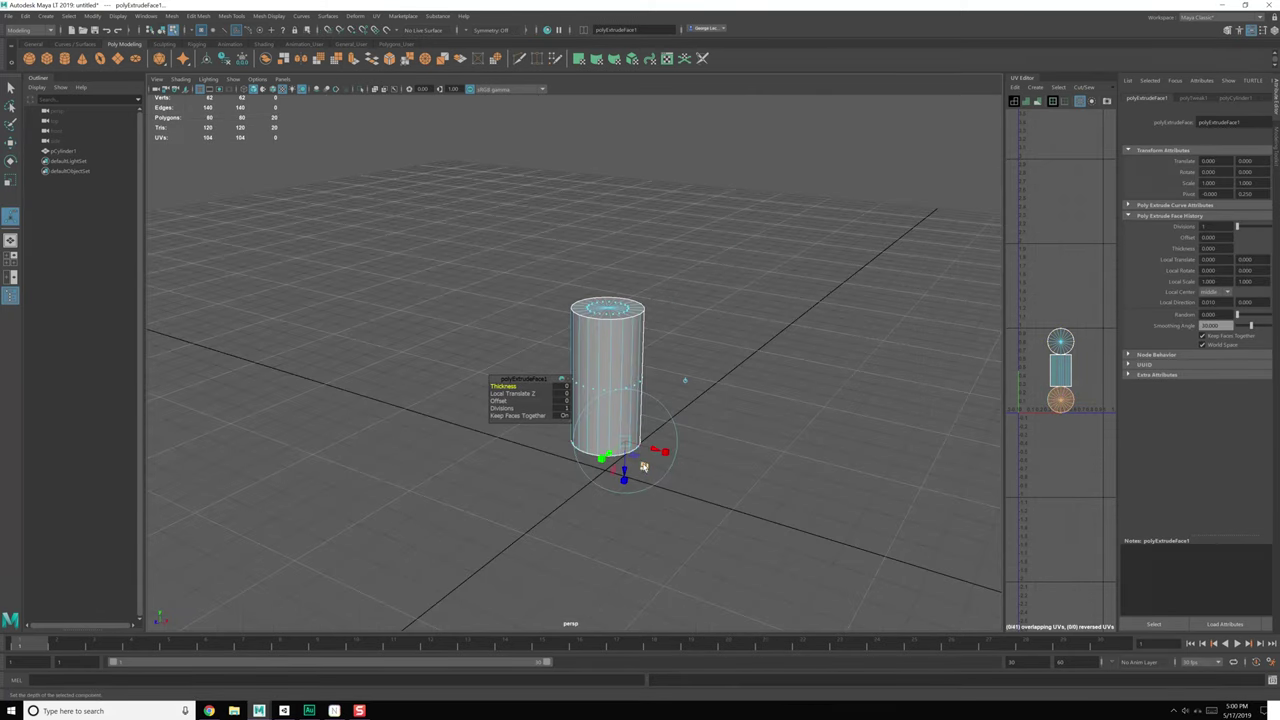
alt+drag(644, 466, 641, 488)
alt+middle_drag(641, 488, 613, 372)
scroll(614, 376, up, 1)
mouse_move(620, 389)
mouse_down()
mouse_move(628, 401)
mouse_move(621, 370)
mouse_up()
key(ctrl+z)
click(588, 393)
Step: Extrude the widened bottom faces slightly downward to form a thin ring under the shaft
scroll(626, 400, up, 4)
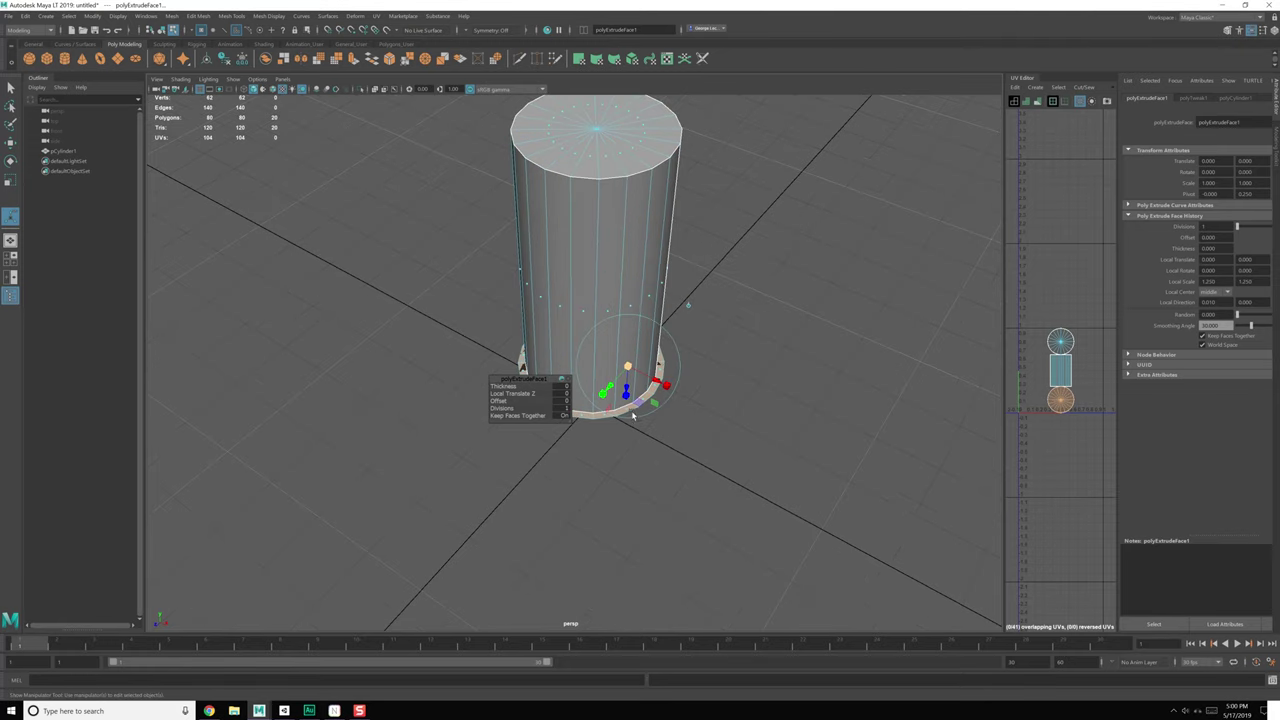
alt+middle_drag(627, 427, 629, 336)
alt+drag(629, 336, 641, 368)
key(ctrl+e)
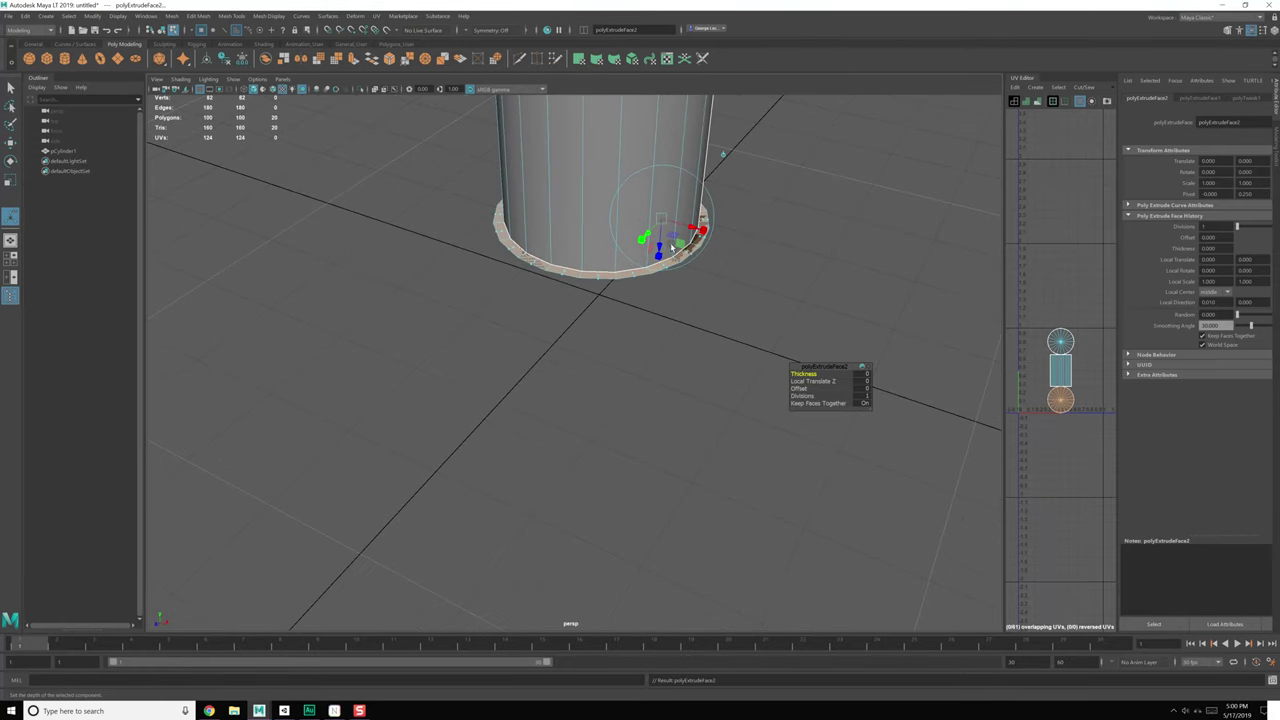
drag(659, 248, 660, 258)
Step: Extrude the bottom faces outward into a wider flange and extrude them down about 0.079 to form the base disc
key(ctrl+e)
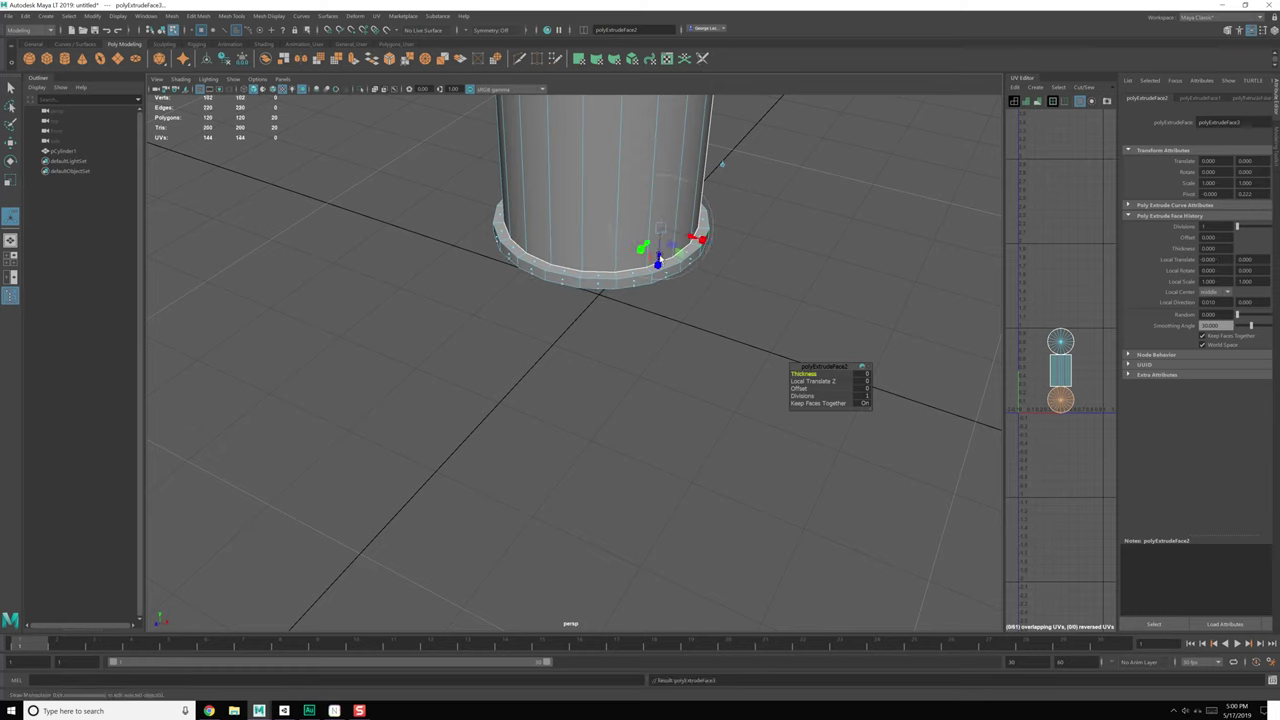
click(643, 248)
drag(660, 229, 674, 281)
key(ctrl+e)
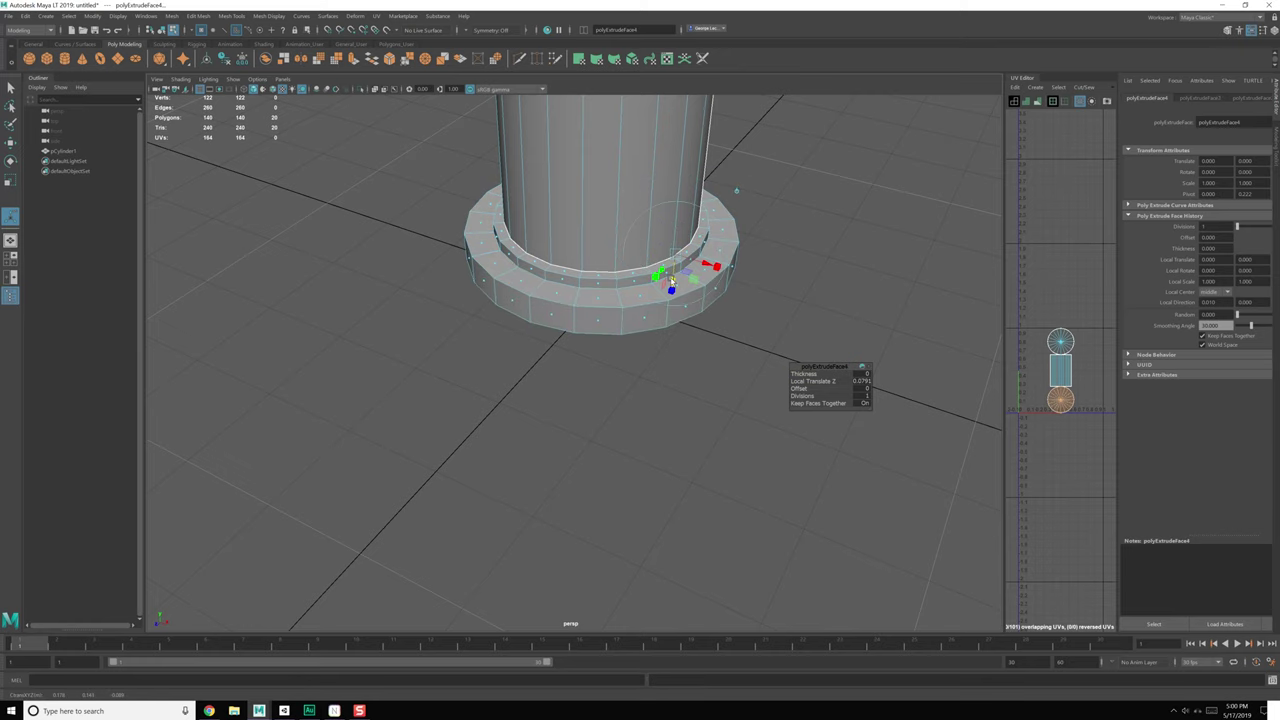
alt+drag(635, 325, 652, 302)
alt+drag(652, 302, 637, 328)
key(q)
Step: Select the column in object mode and insert a centred edge loop around the middle of its shaft with Multi-Cut
scroll(630, 326, up, 2)
scroll(600, 363, down, 4)
alt+middle_drag(631, 326, 594, 425)
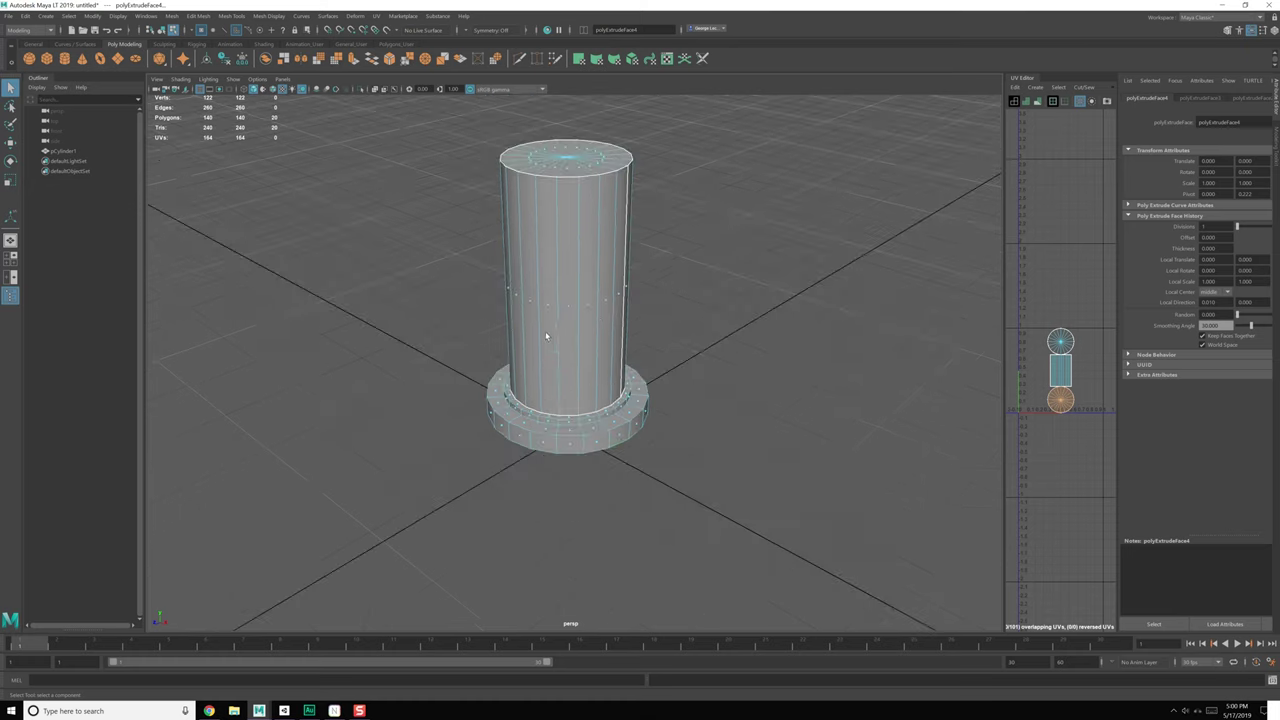
alt+drag(545, 331, 594, 323)
scroll(594, 323, up, 3)
click(606, 299)
alt+middle_drag(616, 254, 605, 297)
alt+drag(636, 366, 603, 373)
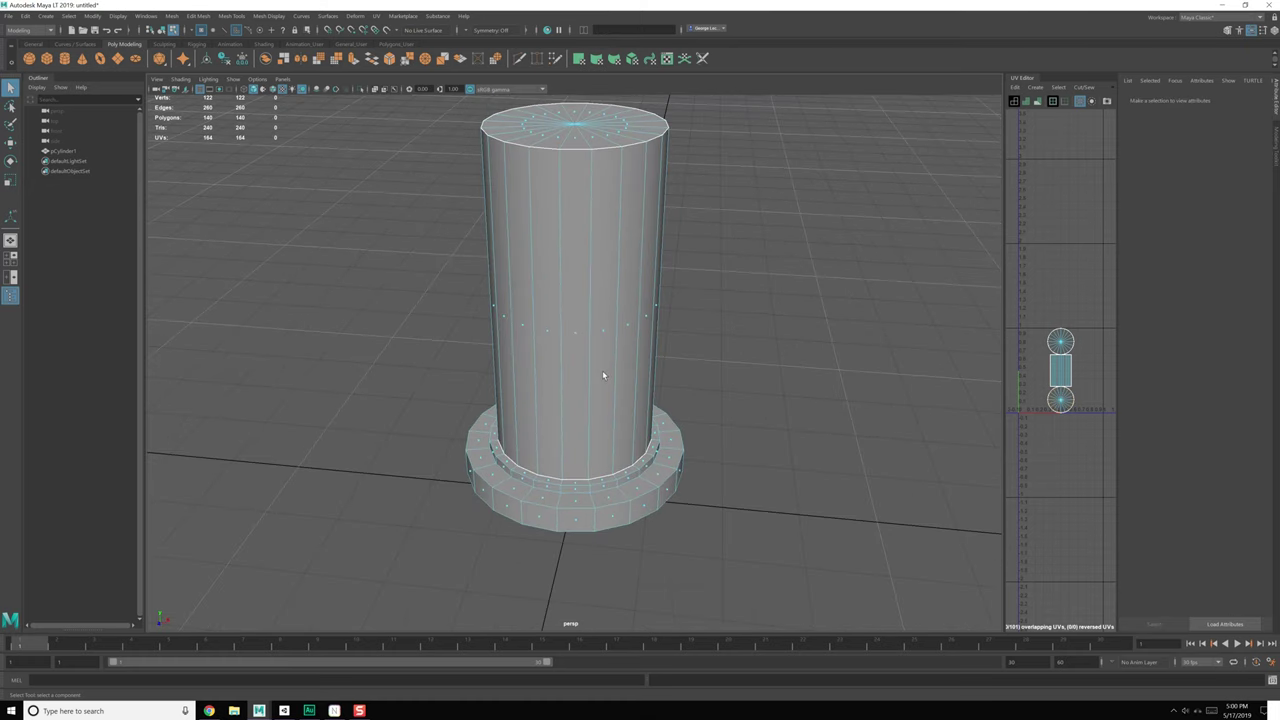
key(F8)
key(F8)
key(F8)
scroll(582, 350, down, 3)
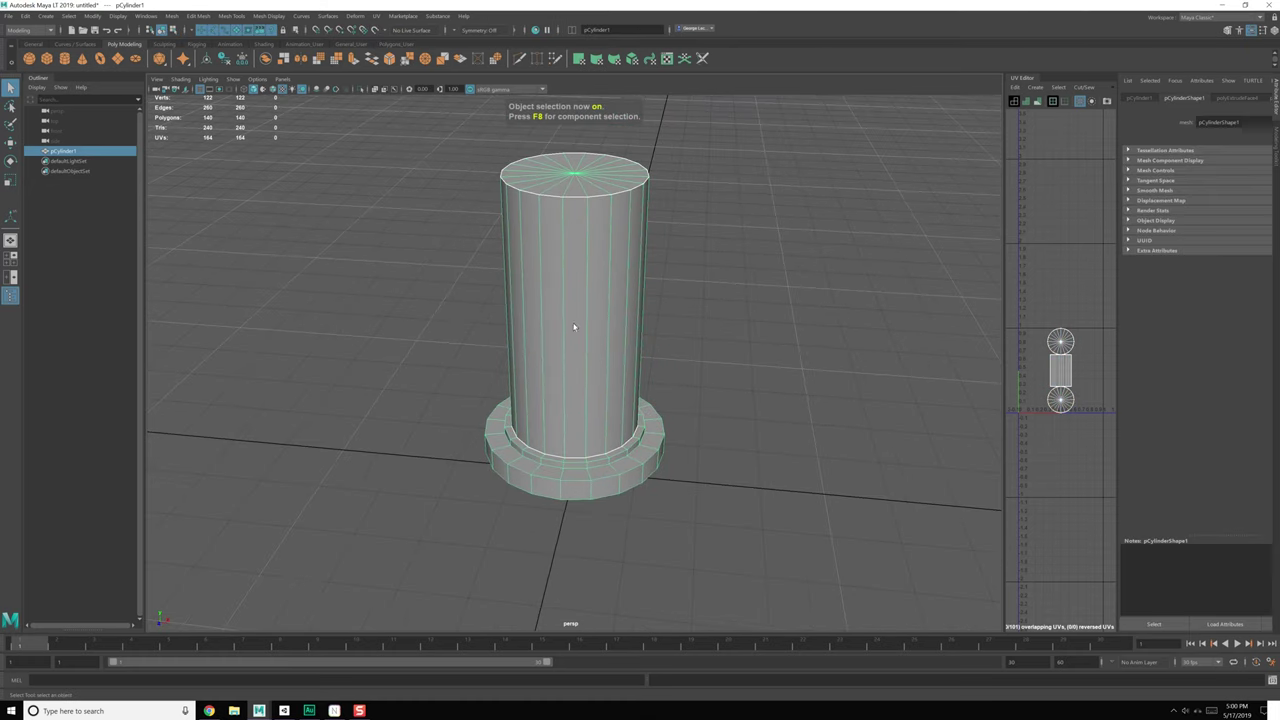
shift+right_drag(569, 306, 515, 306)
ctrl+shift+click(577, 327)
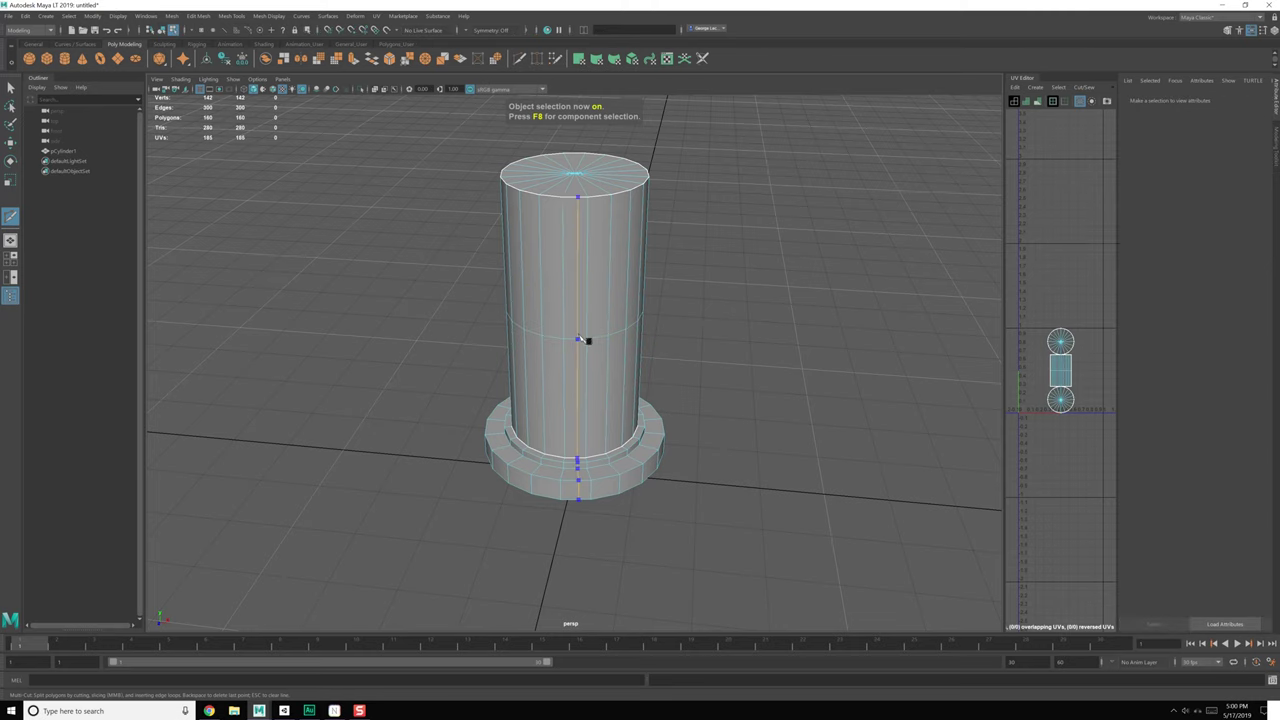
key(q)
Step: Delete all faces above the shaft's middle edge loop, including the top cap
mouse_move(597, 298)
right_down()
mouse_move(570, 301)
mouse_move(598, 304)
right_up()
key(F8)
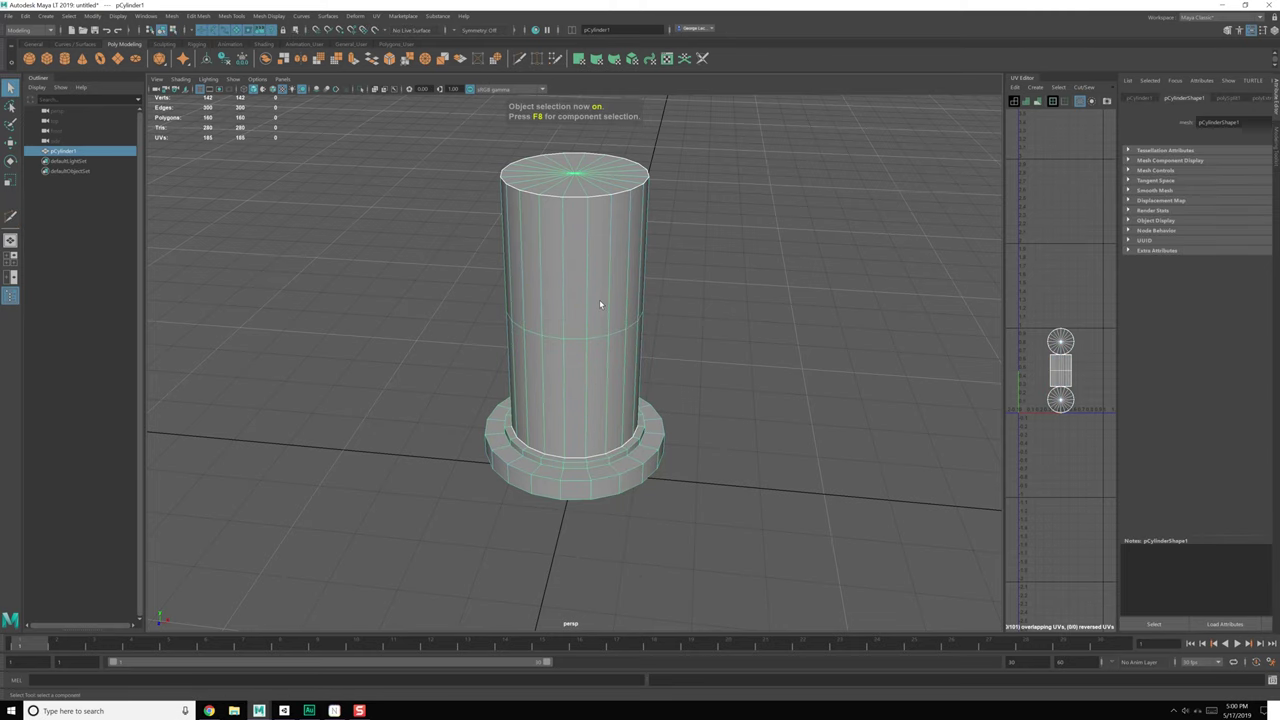
key(F8)
key(F8)
key(e)
alt+drag(543, 320, 570, 230)
right_drag(577, 212, 578, 243)
alt+drag(577, 275, 574, 229)
scroll(574, 229, down, 2)
alt+middle_drag(574, 228, 559, 259)
drag(443, 160, 727, 314)
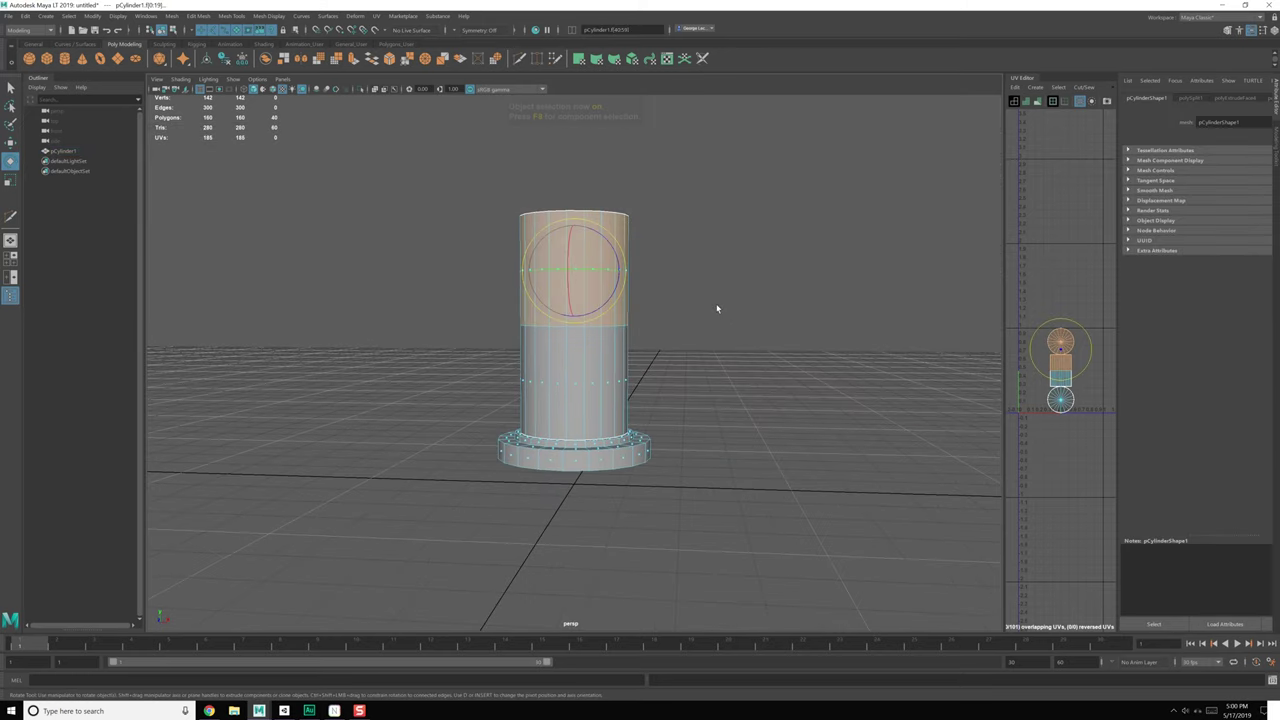
key(Delete)
Step: Mirror the half column upward with the mirror axis position set to Bounding Box, producing a matching cap
scroll(629, 306, up, 3)
alt+drag(626, 307, 609, 342)
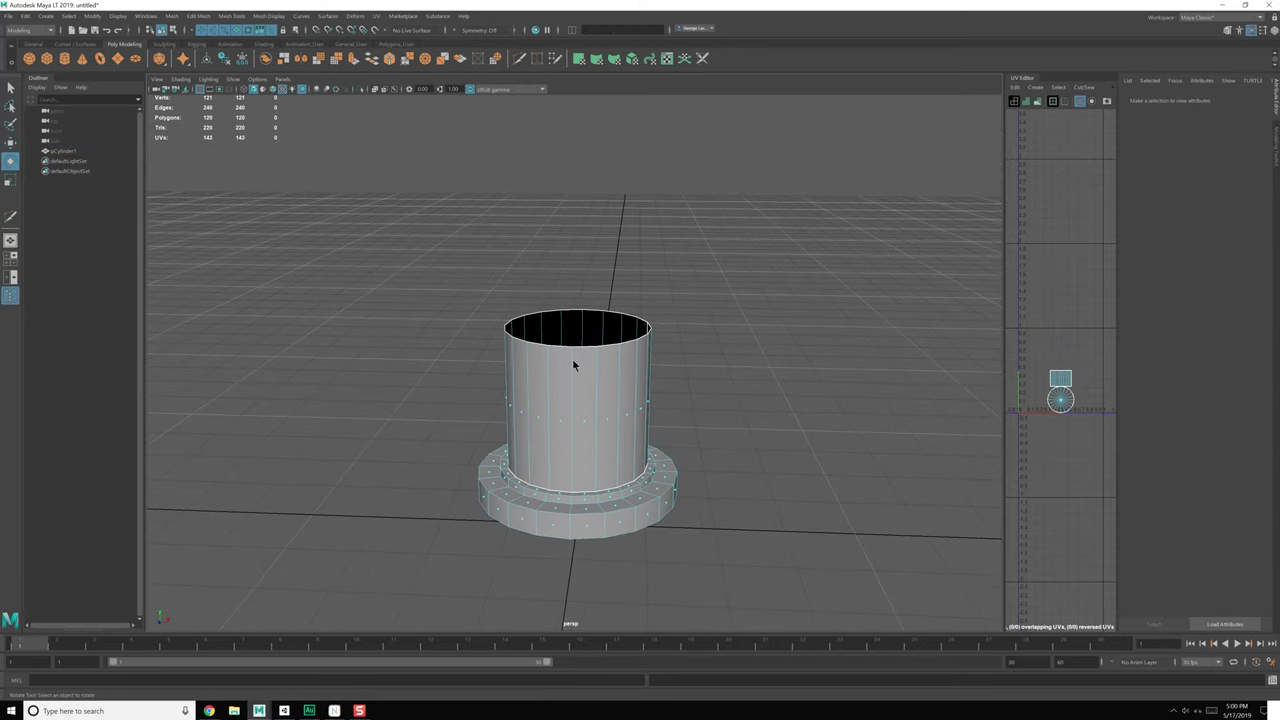
right_drag(573, 361, 574, 338)
double_click(580, 350)
key(F8)
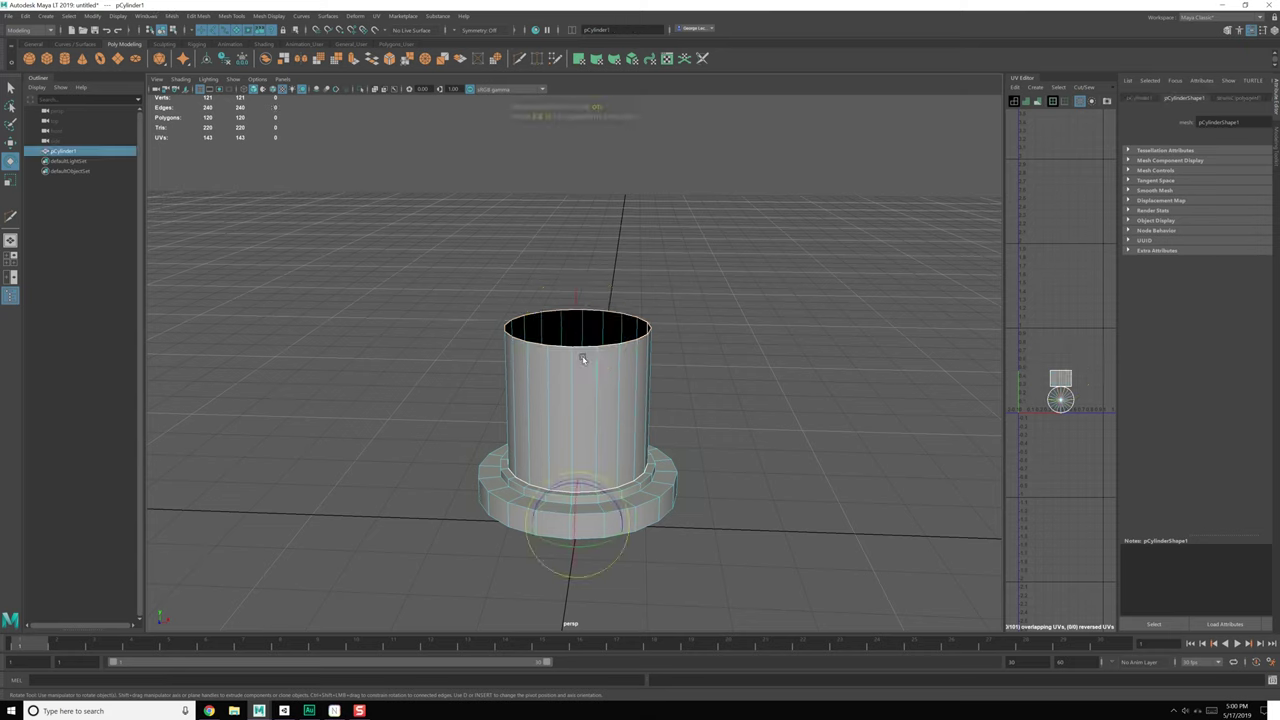
shift+right_drag(560, 370, 604, 482)
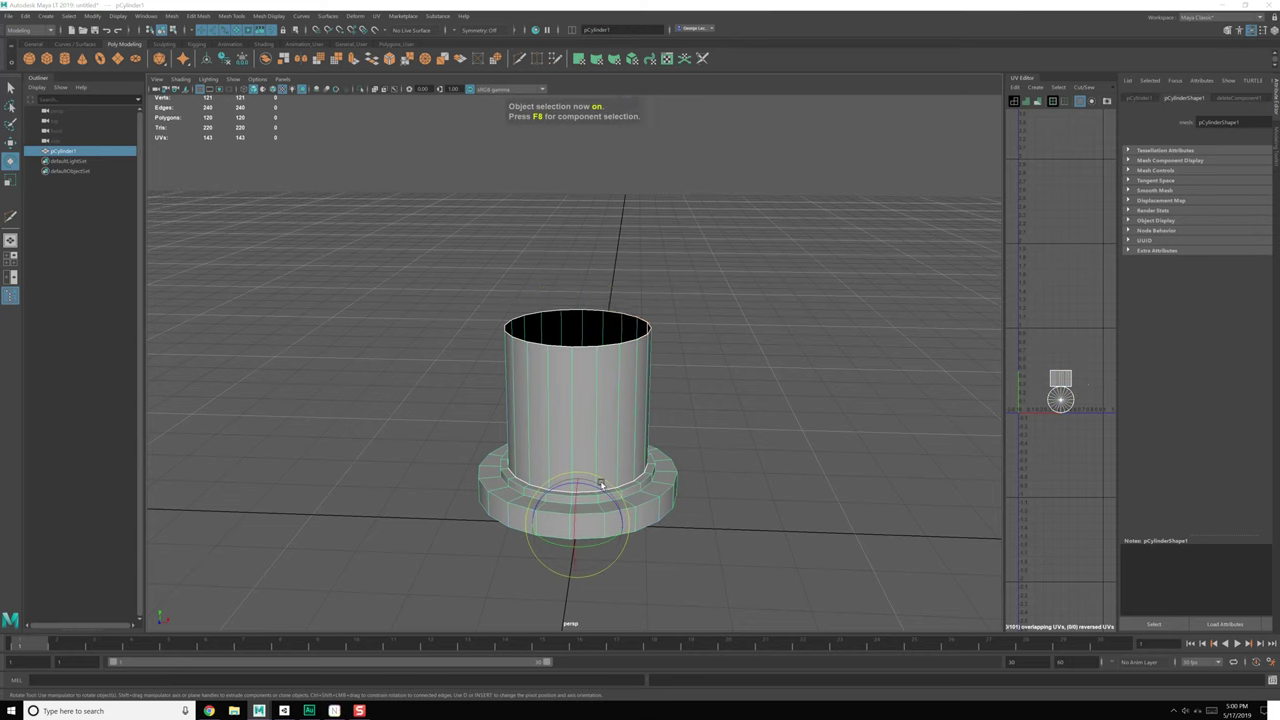
click(718, 139)
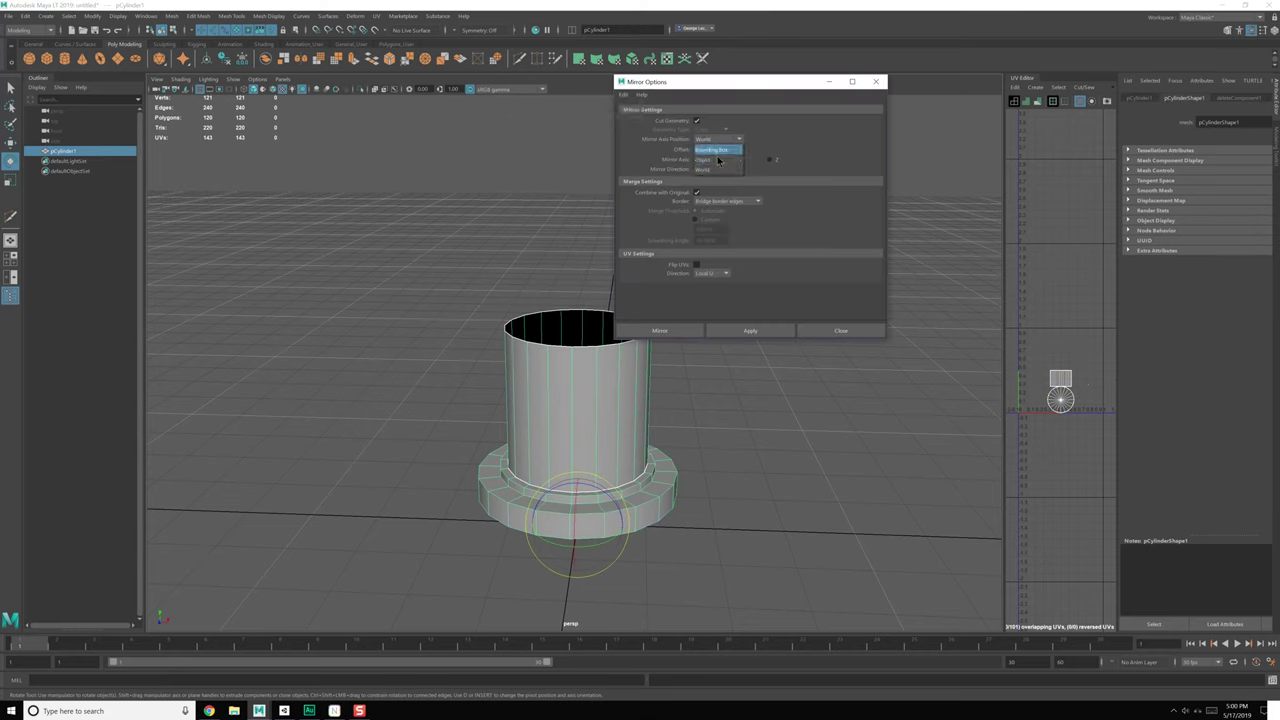
click(718, 150)
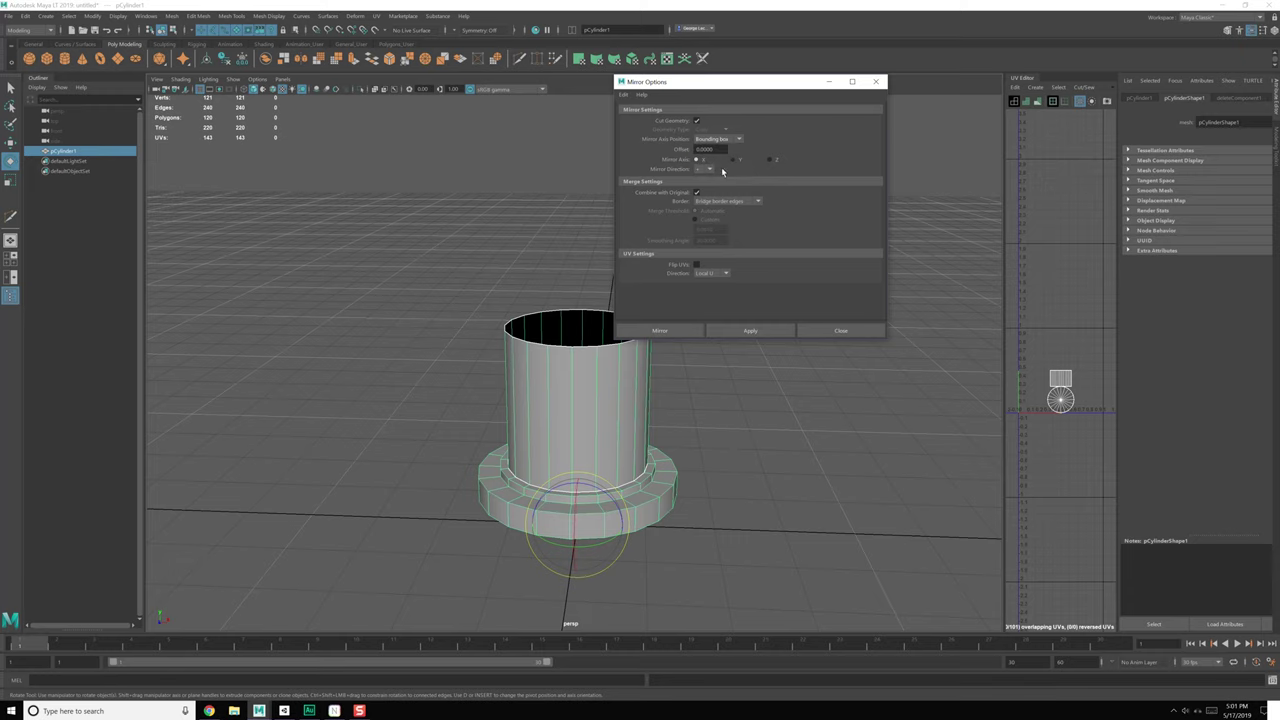
click(706, 169)
click(740, 331)
alt+drag(780, 405, 748, 385)
click(829, 334)
Step: Merge the vertices along the shaft's middle seam with a distance threshold of 0.001 and reselect the column as an object
alt+drag(660, 420, 610, 386)
right_drag(549, 380, 504, 379)
drag(342, 304, 675, 365)
shift+right_click(528, 319)
shift+right_drag(528, 321, 583, 279)
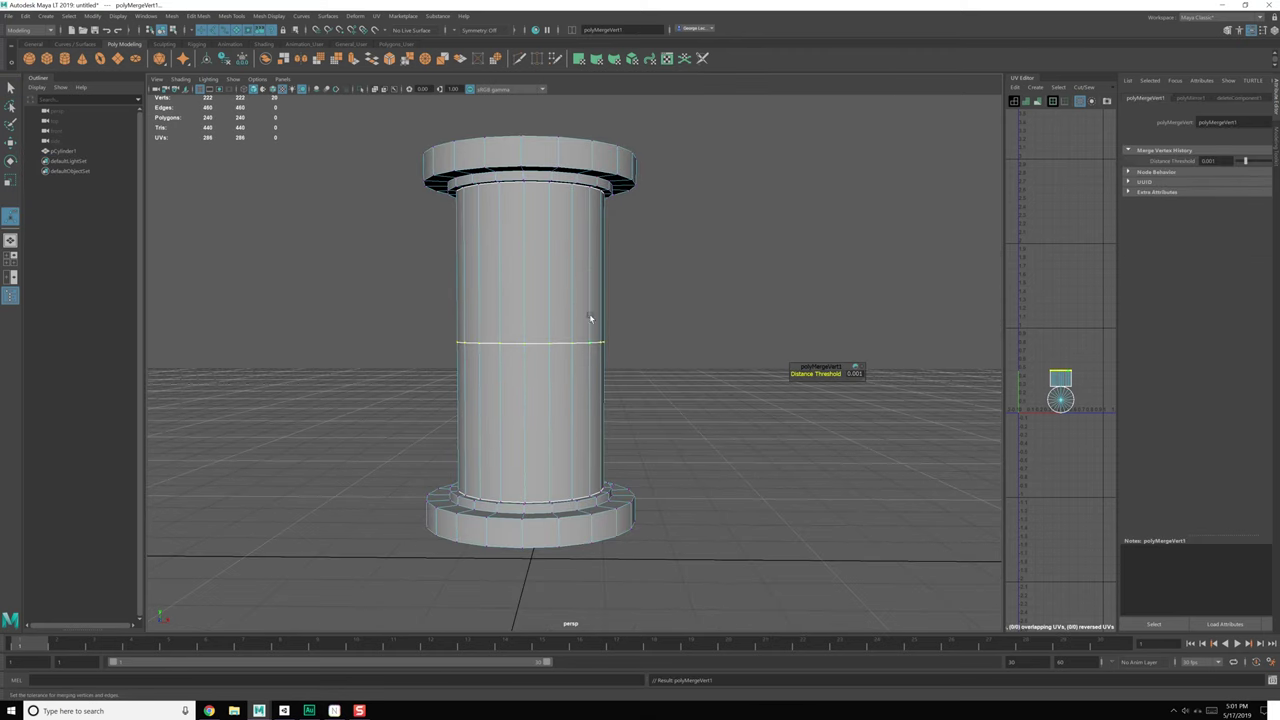
key(F8)
click(639, 342)
click(545, 352)
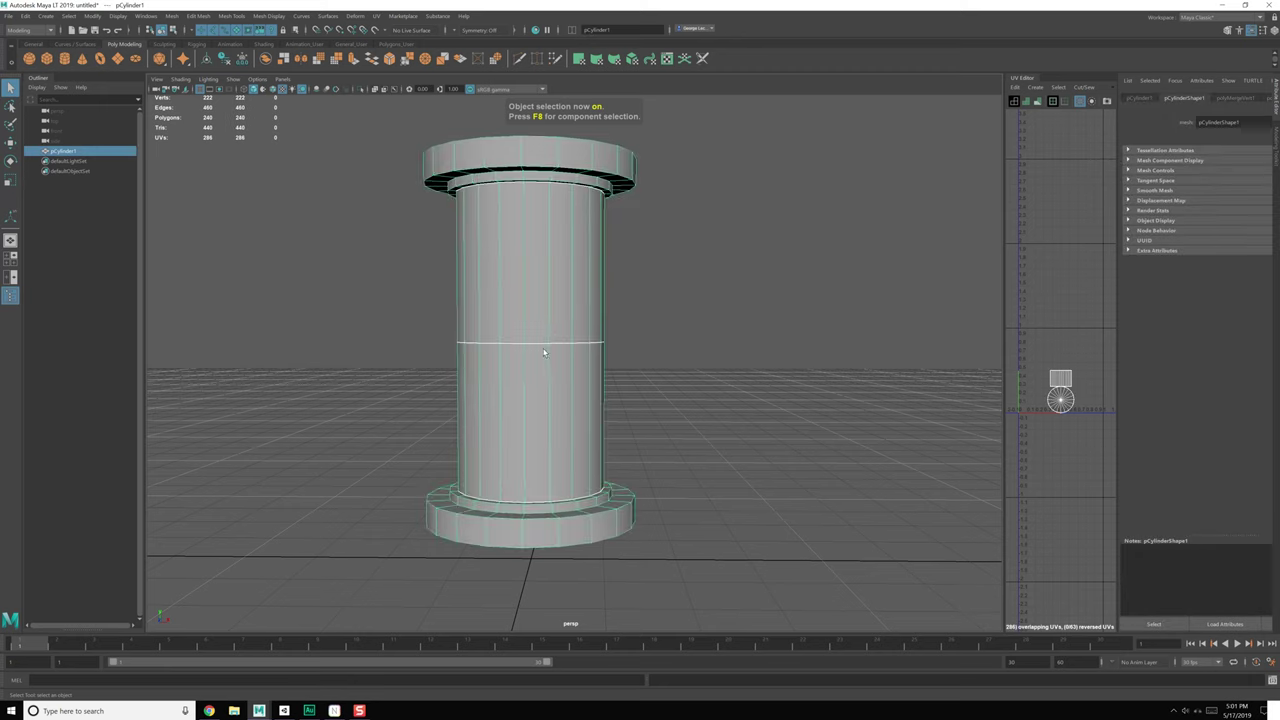
Step: Delete the edge loop around the middle of the shaft together with its vertices
alt+drag(544, 352, 551, 379)
right_click(551, 379)
right_drag(552, 383, 552, 357)
double_click(562, 387)
key(ctrl+Delete)
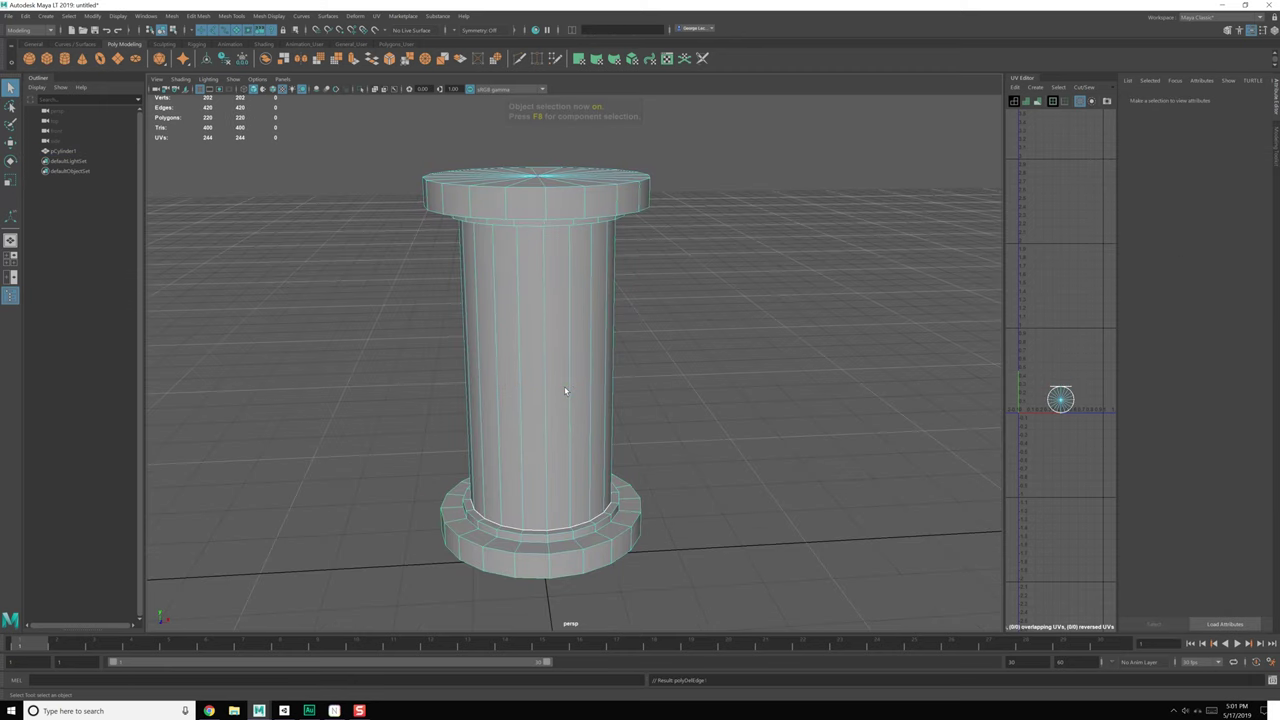
Step: Select all the long faces around the column shaft and extrude them
alt+drag(566, 389, 547, 378)
right_drag(531, 309, 534, 342)
click(539, 368)
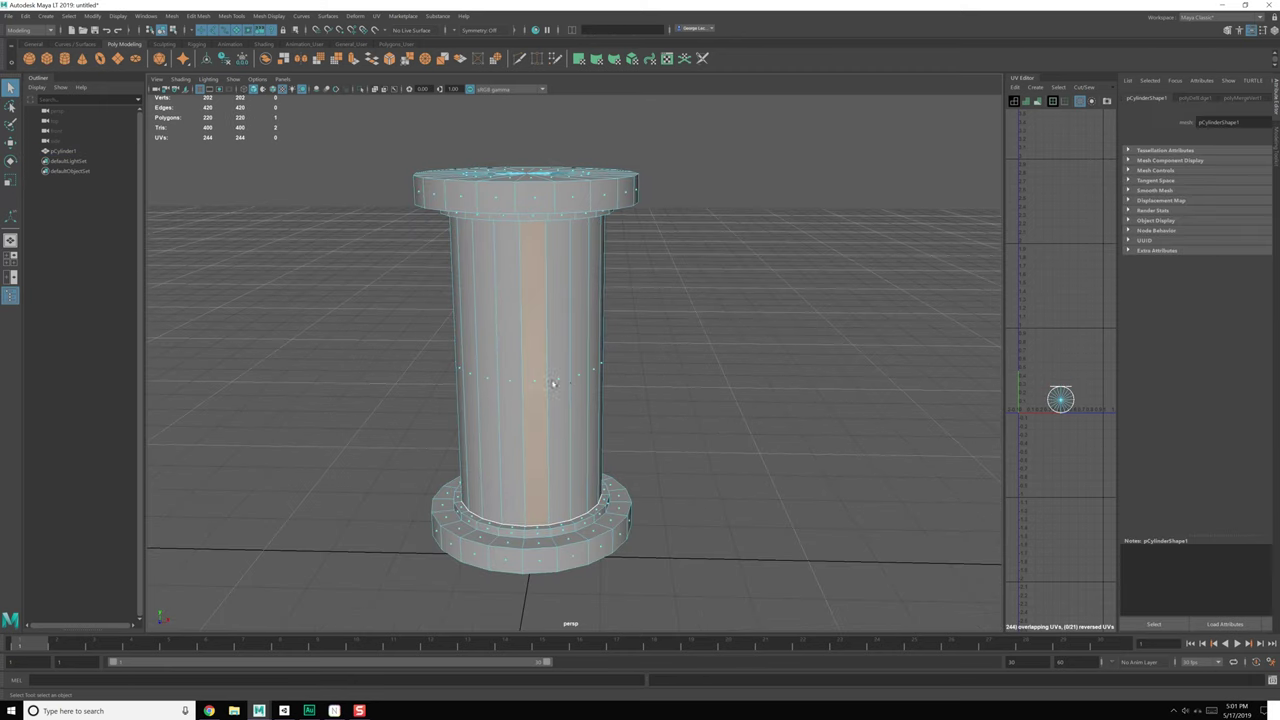
alt+drag(550, 383, 404, 300)
shift+click(532, 382)
shift+click(556, 384)
drag(404, 300, 689, 381)
alt+drag(689, 381, 573, 392)
alt+drag(589, 386, 551, 383)
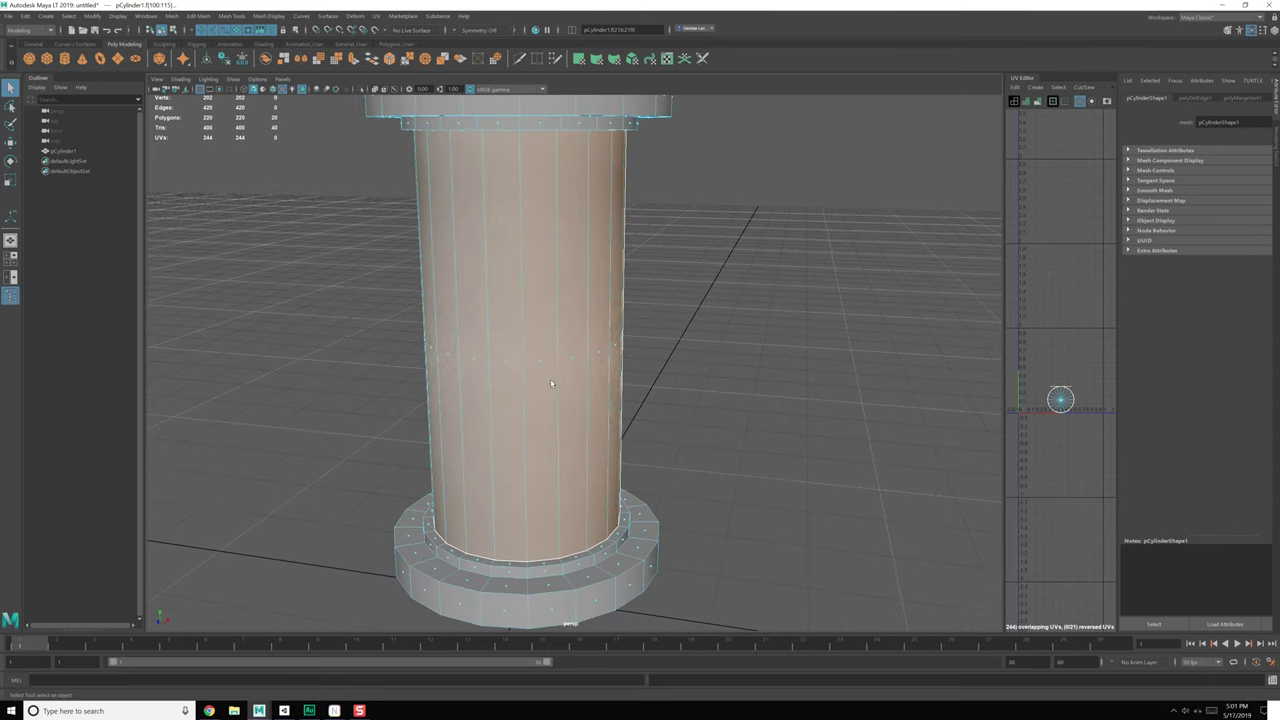
shift+right_drag(530, 366, 538, 392)
alt+drag(540, 383, 535, 353)
alt+right_drag(535, 353, 580, 360)
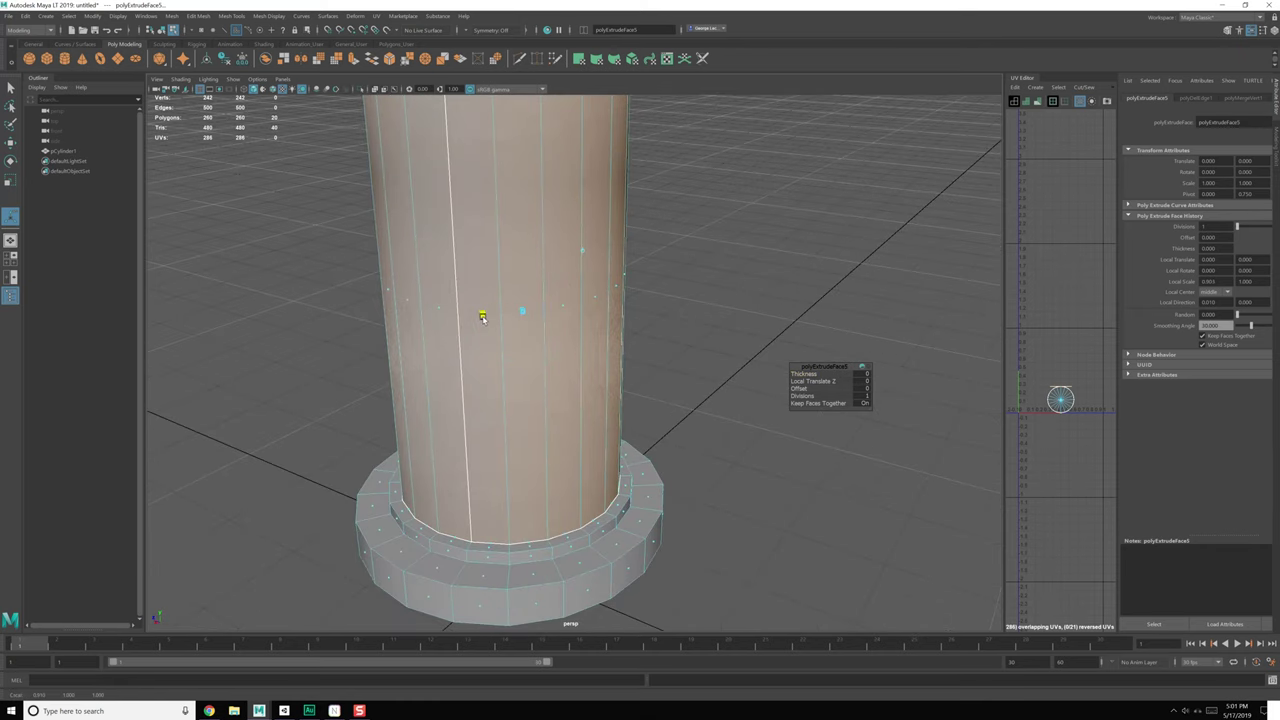
key(ctrl+z)
drag(520, 313, 514, 312)
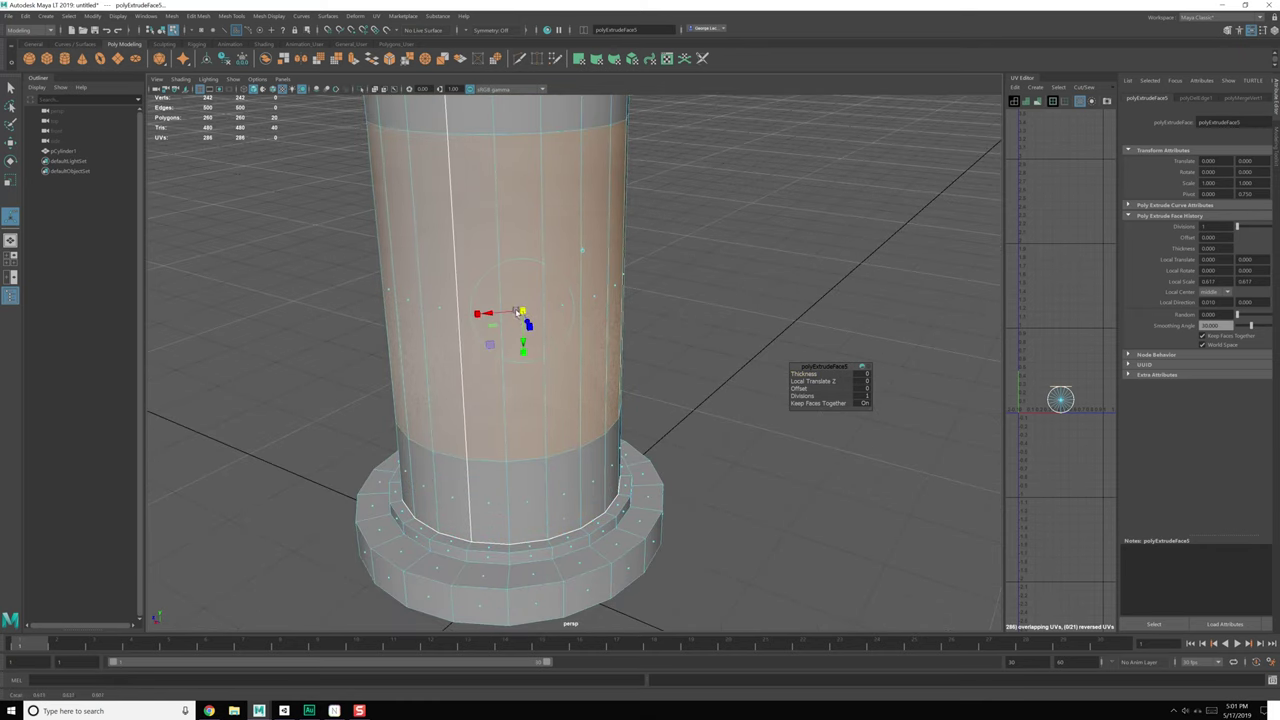
key(ctrl+z)
Step: Turn off Keep Faces Together for the shaft extrusion and inset each face to about 0.70 by 0.962 scale
click(805, 403)
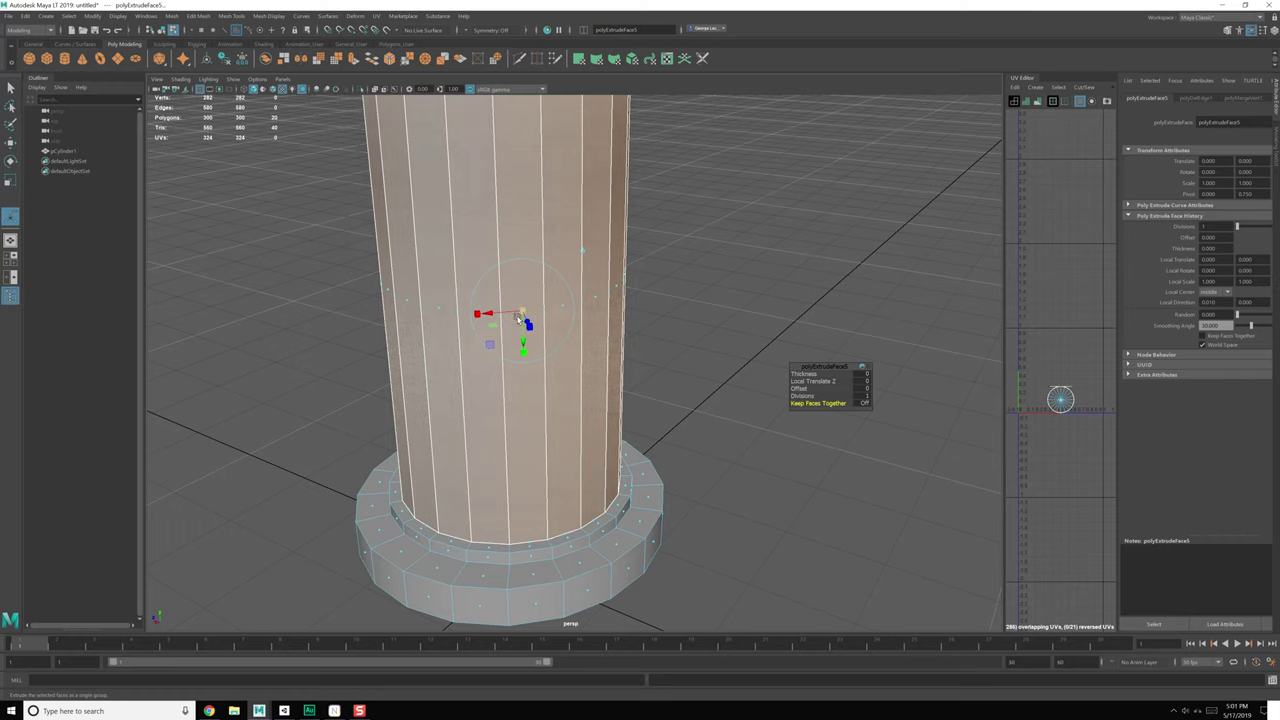
drag(523, 311, 520, 328)
alt+drag(516, 398, 528, 350)
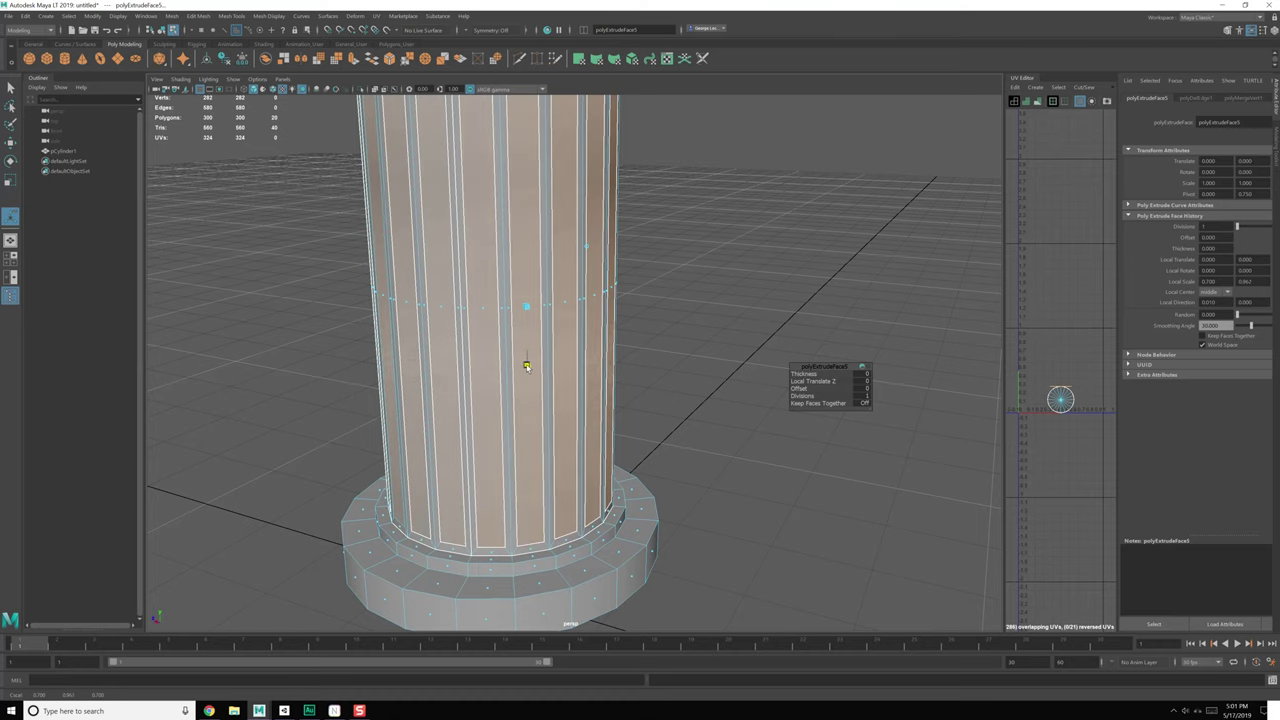
Step: Push the inset shaft faces inward about 0.014 to form flutes, and return to object selection with nothing selected
alt+drag(483, 357, 576, 352)
alt+right_drag(576, 352, 549, 309)
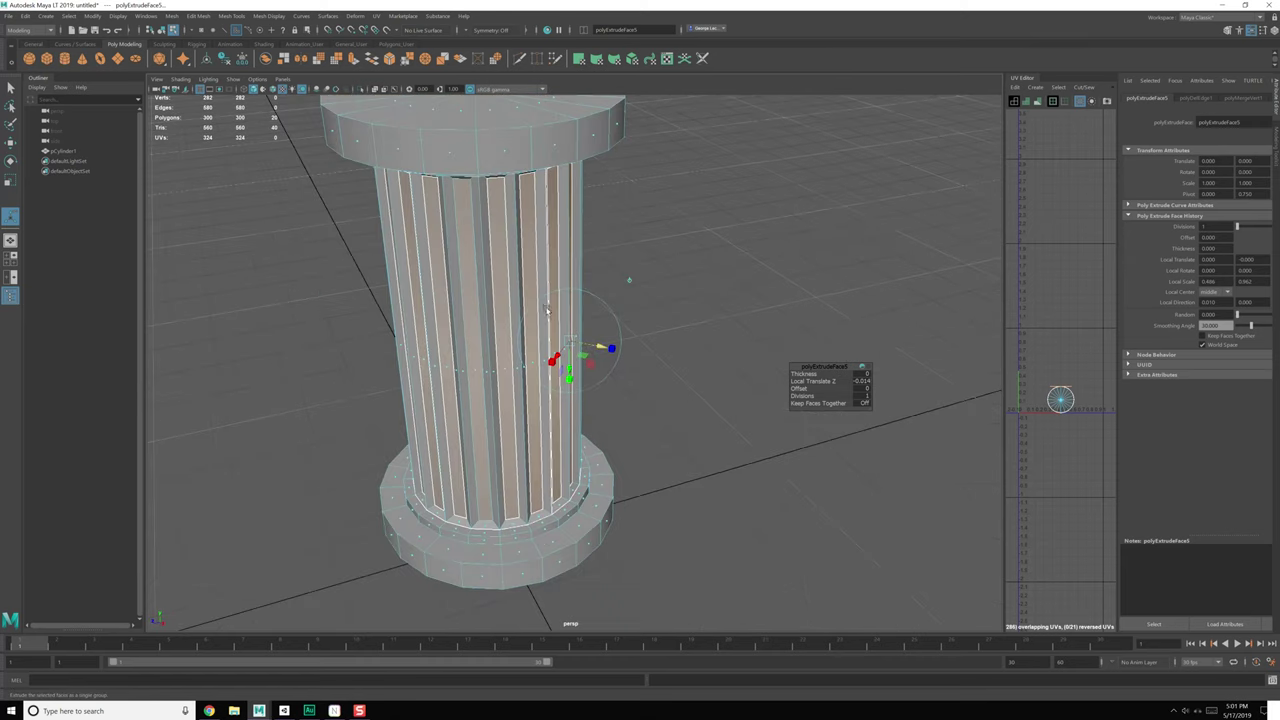
alt+middle_drag(549, 309, 574, 343)
key(q)
key(F8)
key(F8)
key(F8)
click(687, 341)
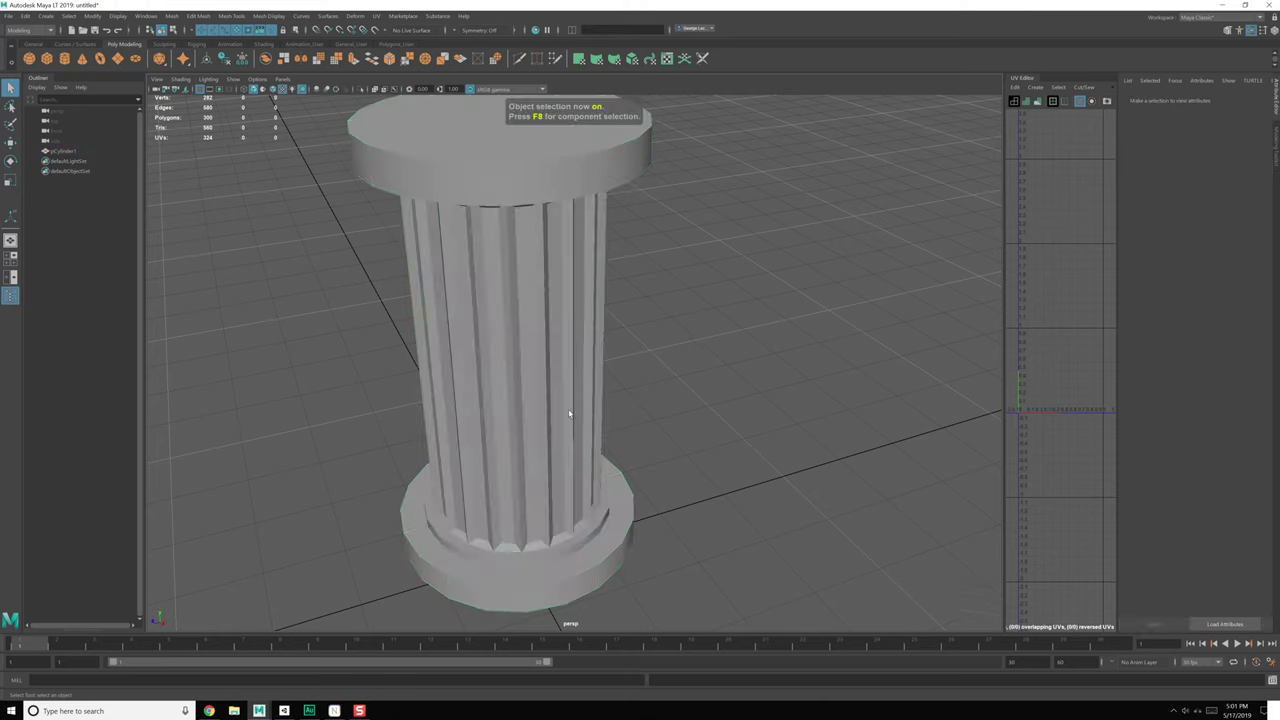
Step: Bevel the rim edge loops of the column's cap and base with a fraction of 0.48 and 2 segments
alt+drag(569, 414, 590, 314)
click(561, 374)
alt+middle_drag(563, 286, 580, 337)
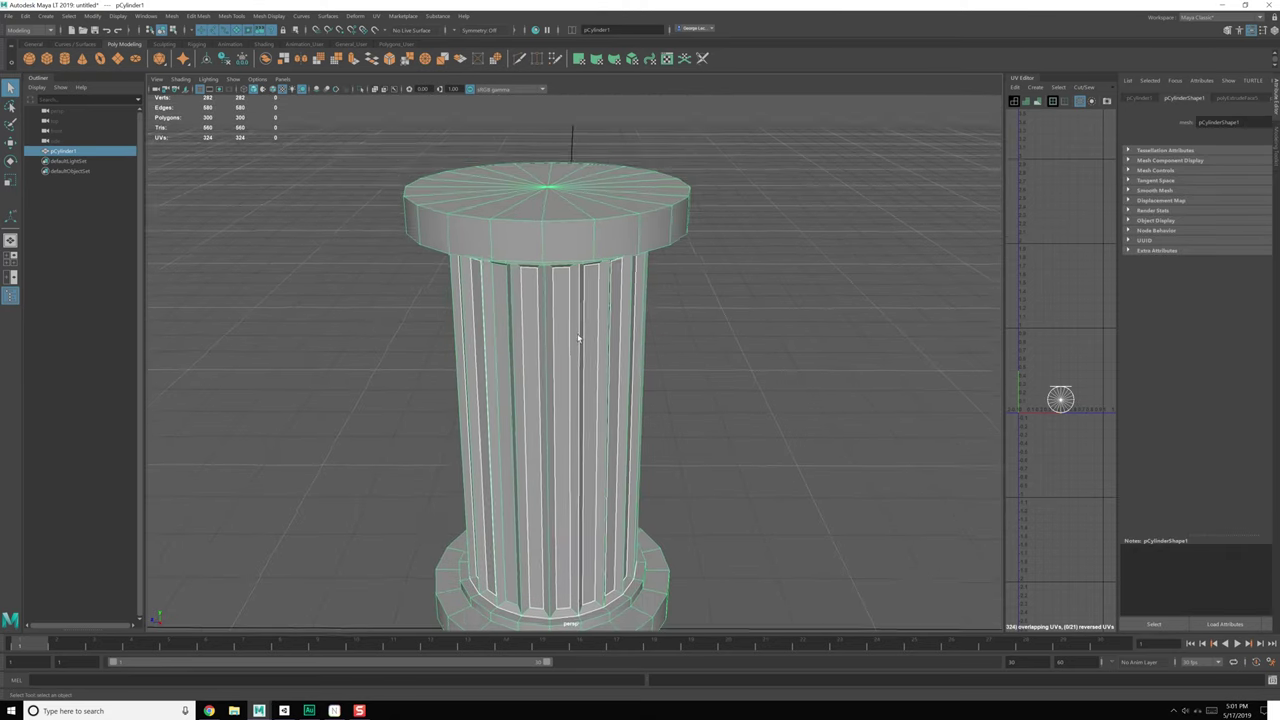
alt+drag(580, 337, 535, 193)
right_drag(536, 130, 536, 112)
double_click(537, 192)
alt+middle_drag(586, 362, 589, 306)
scroll(574, 251, down, 2)
alt+drag(589, 306, 583, 324)
shift+right_drag(533, 479, 670, 472)
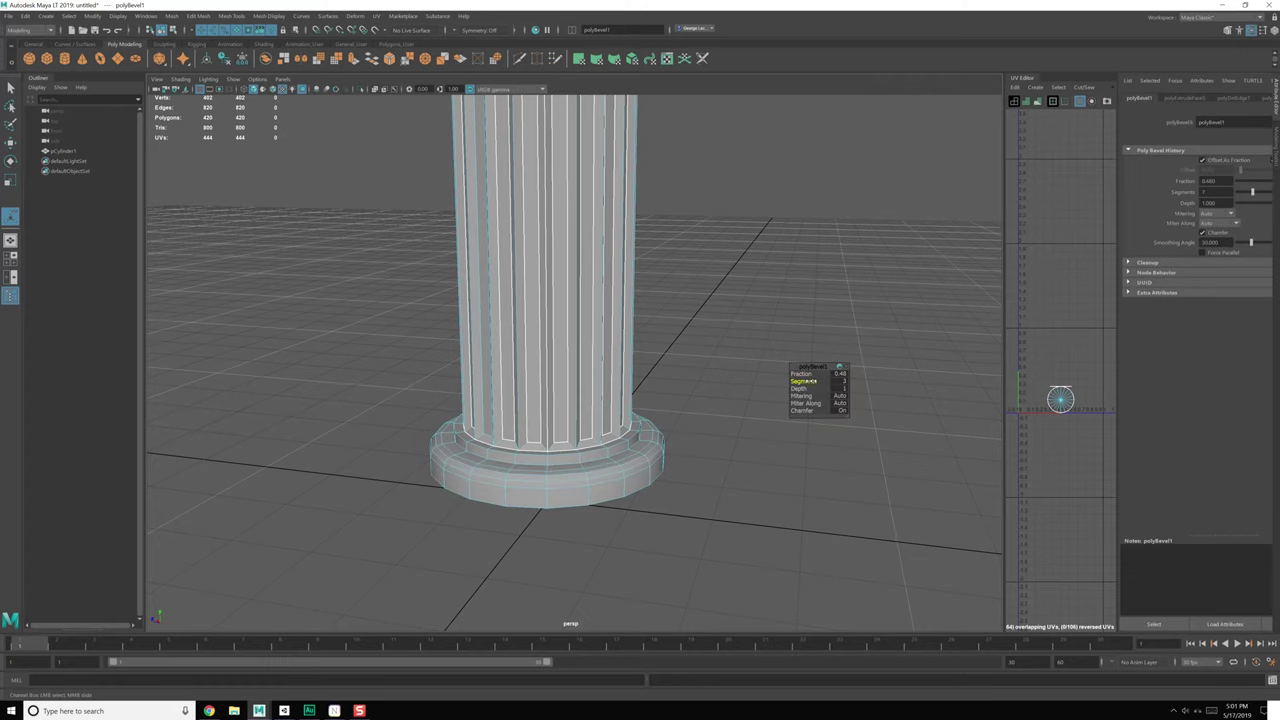
alt+middle_drag(660, 290, 668, 374)
alt+drag(668, 374, 660, 366)
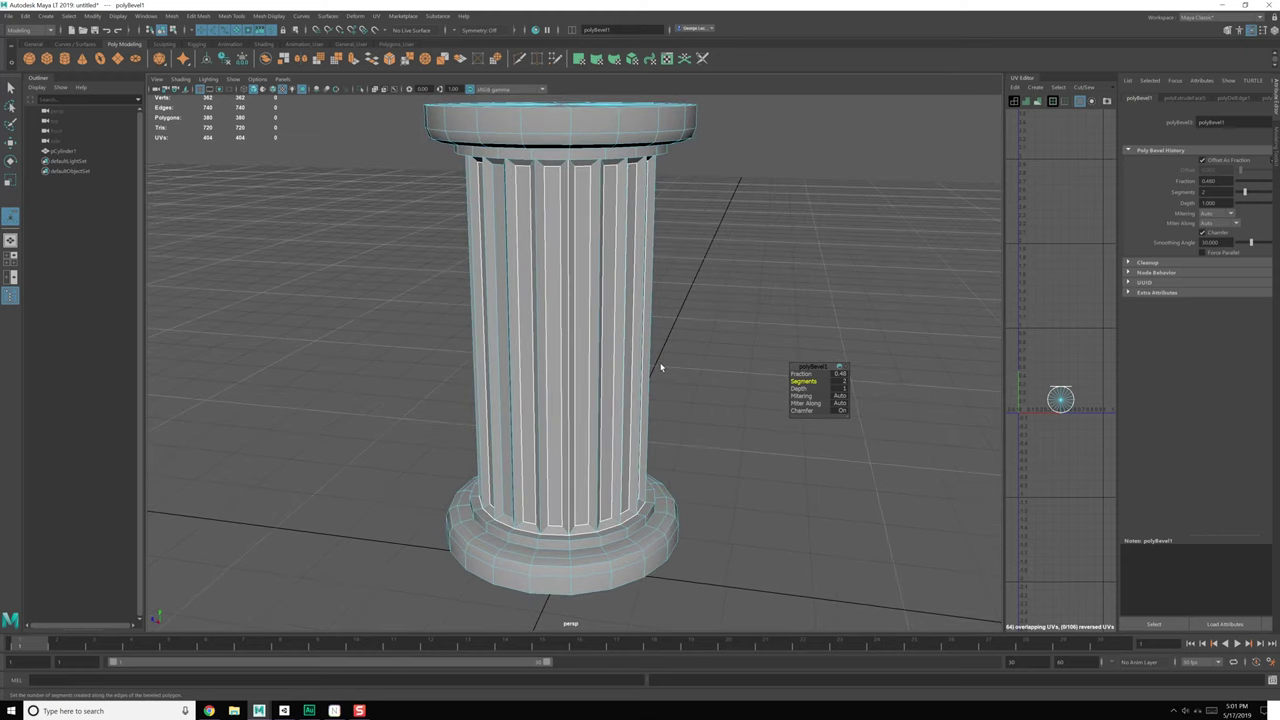
Step: Return to object selection and deselect the finished column
scroll(660, 366, down, 2)
key(F8)
key(alt+Tab)
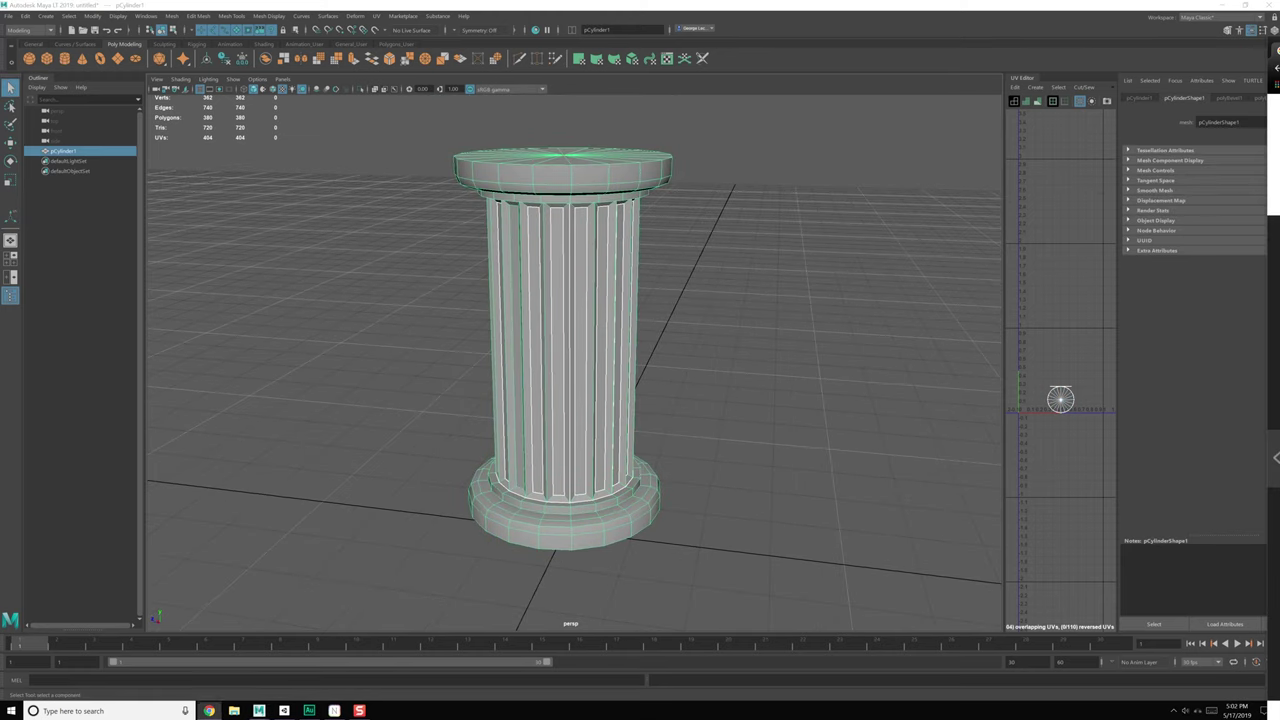
mouse_move(1279, 52)
mouse_down()
mouse_move(427, 62)
mouse_move(649, 83)
mouse_move(1279, 30)
mouse_up()
alt+drag(640, 229, 680, 289)
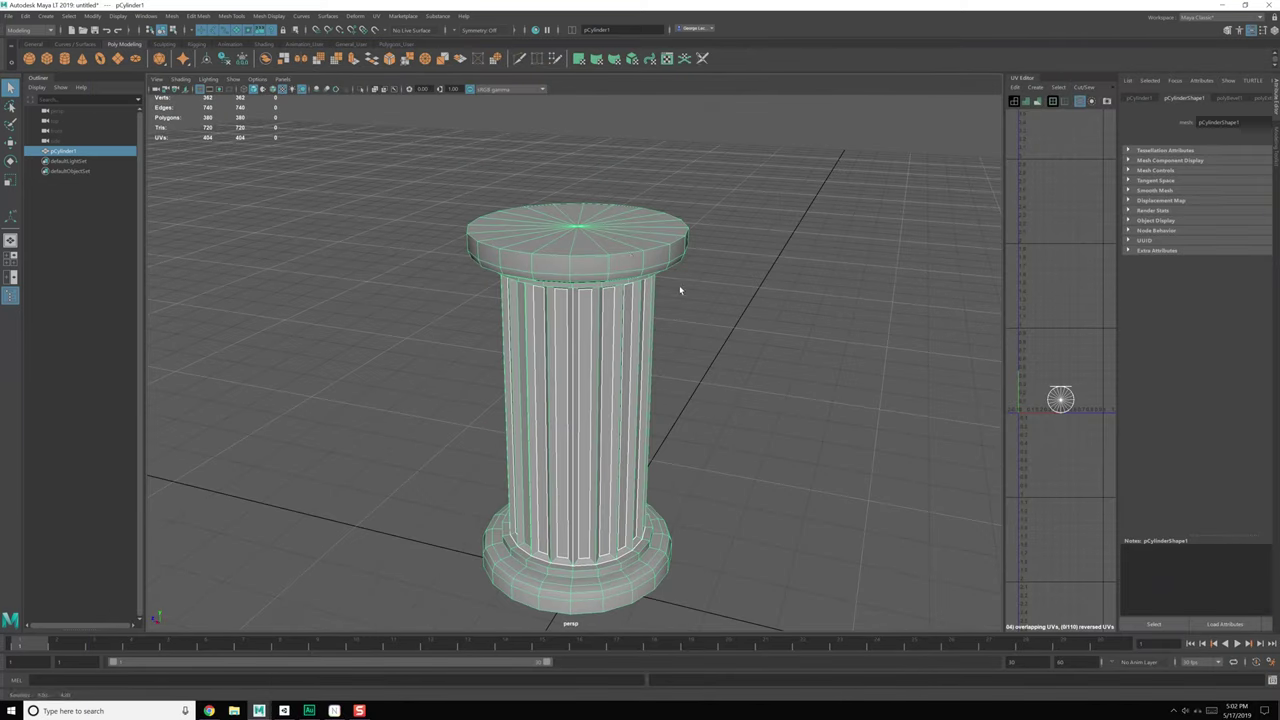
scroll(618, 253, down, 3)
alt+drag(618, 253, 486, 415)
click(747, 367)
Step: Draw a long, thin upright box on the grid at the column to serve as a board
click(46, 59)
scroll(537, 354, down, 4)
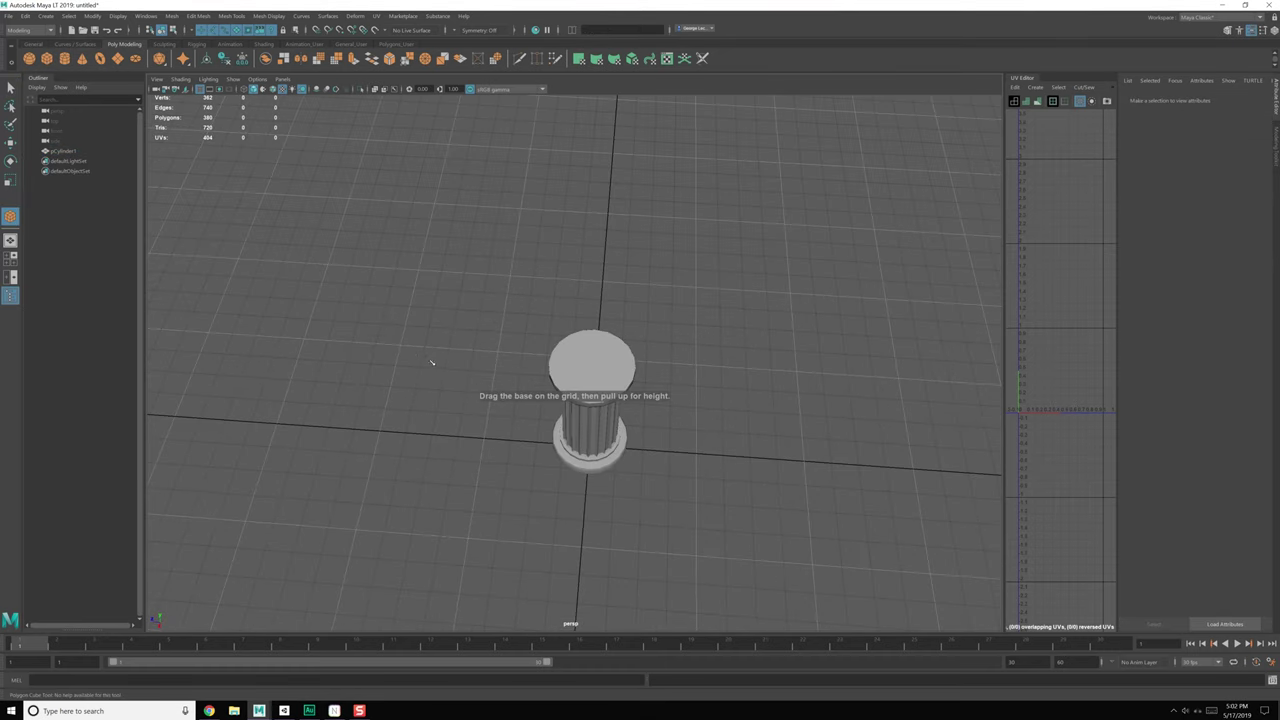
drag(401, 349, 772, 280)
alt+drag(768, 335, 708, 333)
Step: Raise the board's top face slightly, and lift the whole board above the column in object selection
right_drag(689, 299, 689, 335)
click(652, 287)
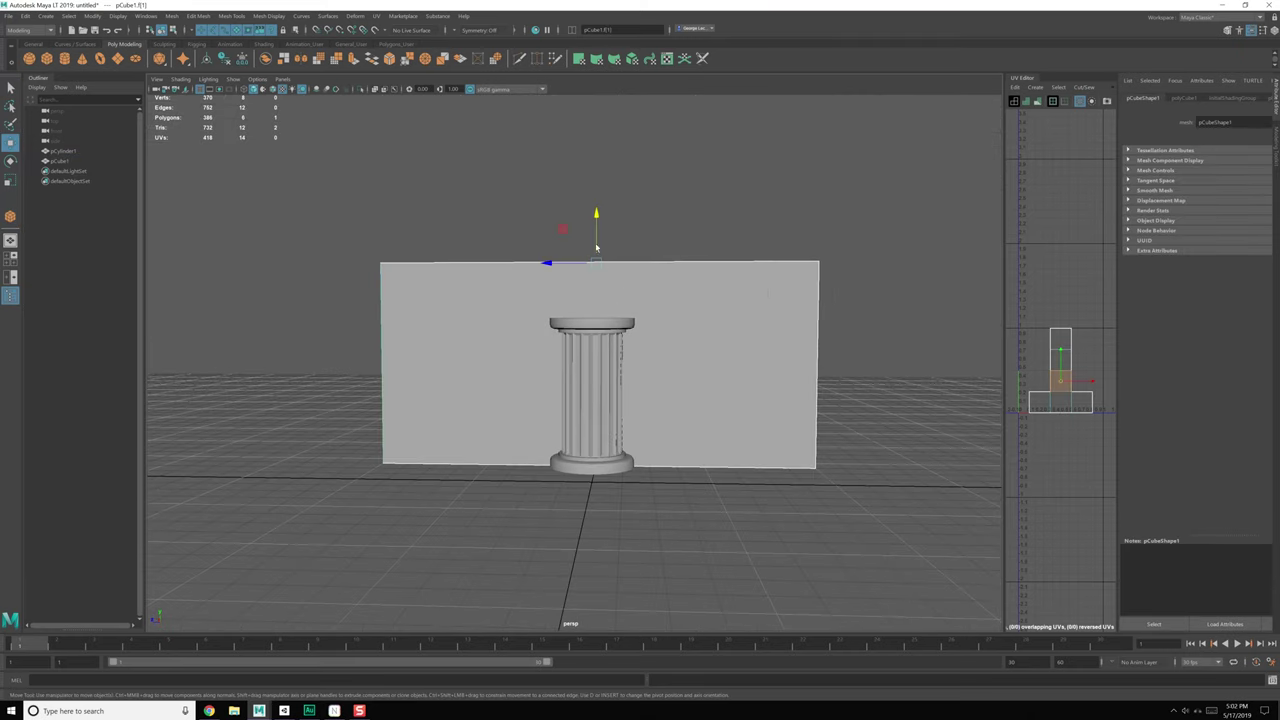
drag(596, 247, 620, 222)
key(F8)
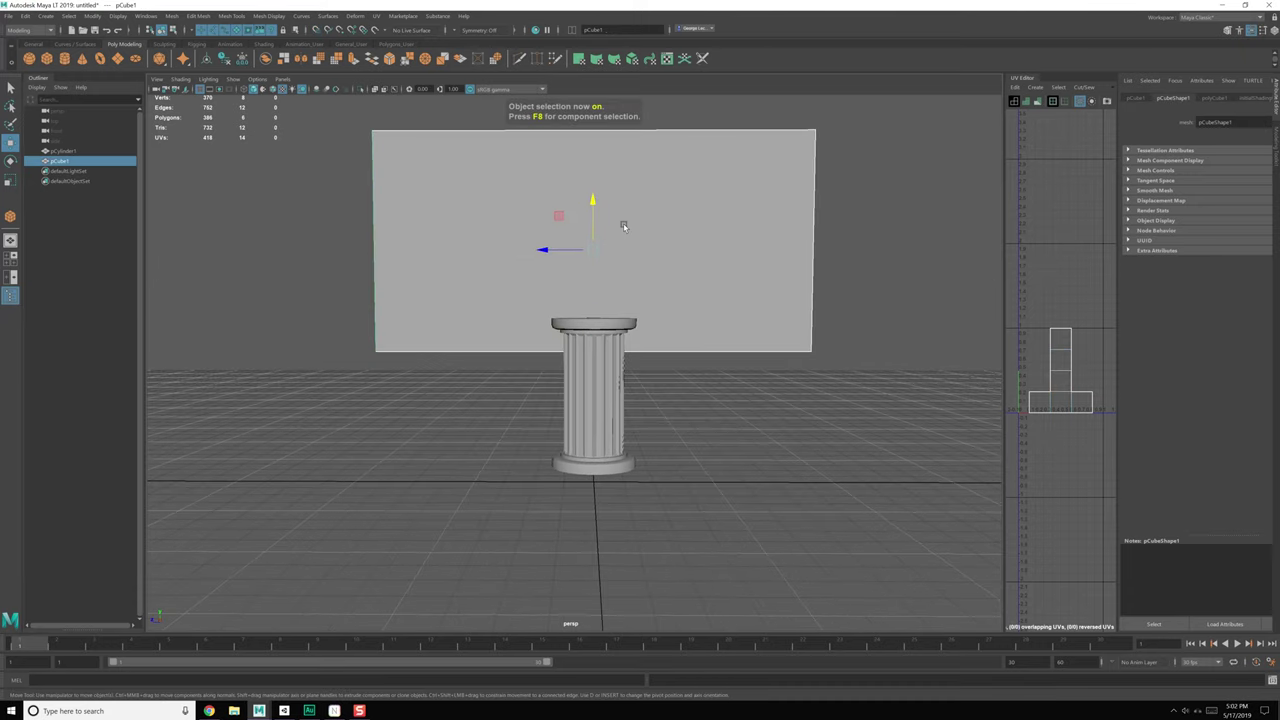
Step: Rotate the board slightly so that its long edges slope
alt+middle_drag(631, 224, 642, 260)
mouse_move(642, 260)
alt+mouse_down()
mouse_move(619, 241)
mouse_move(671, 273)
mouse_move(763, 263)
mouse_move(686, 277)
mouse_move(729, 274)
mouse_move(709, 340)
mouse_move(641, 265)
mouse_move(609, 255)
mouse_move(649, 268)
mouse_move(626, 268)
alt+mouse_up()
key(ctrl+z)
Step: Move the vertices of the board's higher upper corner outward and up to skew the outline
right_drag(727, 215, 702, 208)
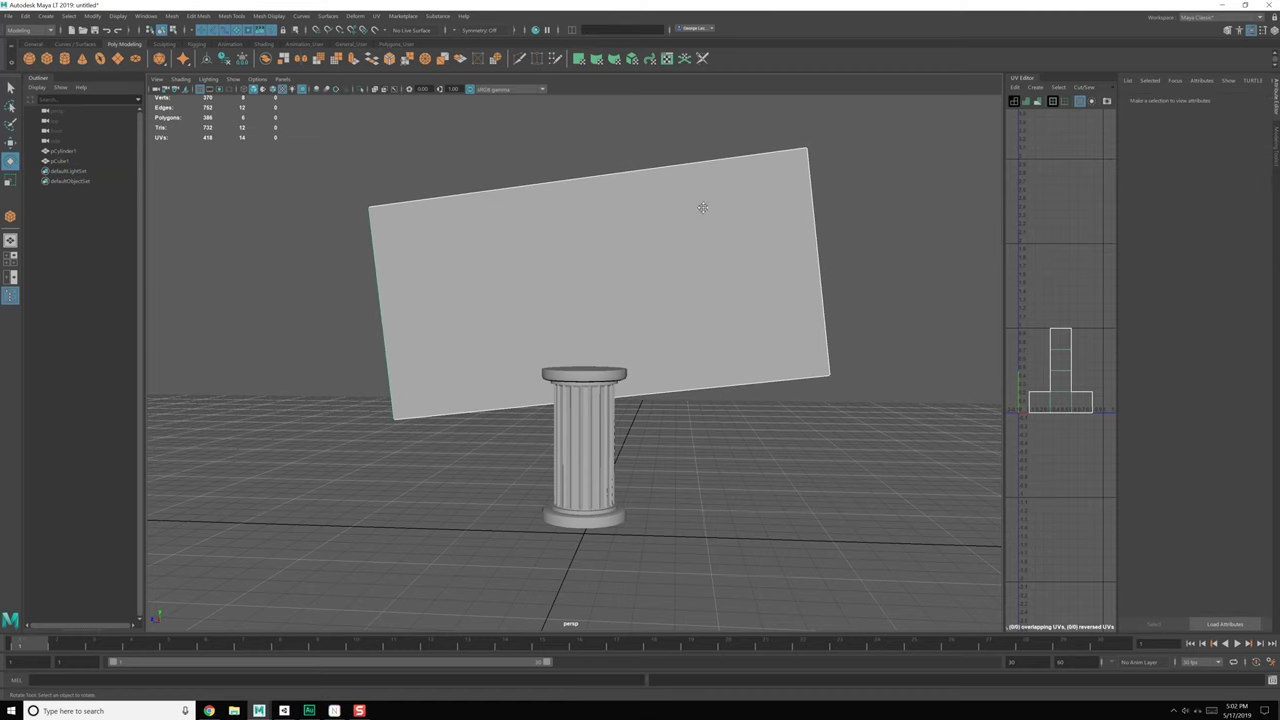
alt+middle_drag(703, 206, 659, 260)
drag(707, 151, 884, 262)
key(w)
alt+drag(773, 199, 769, 211)
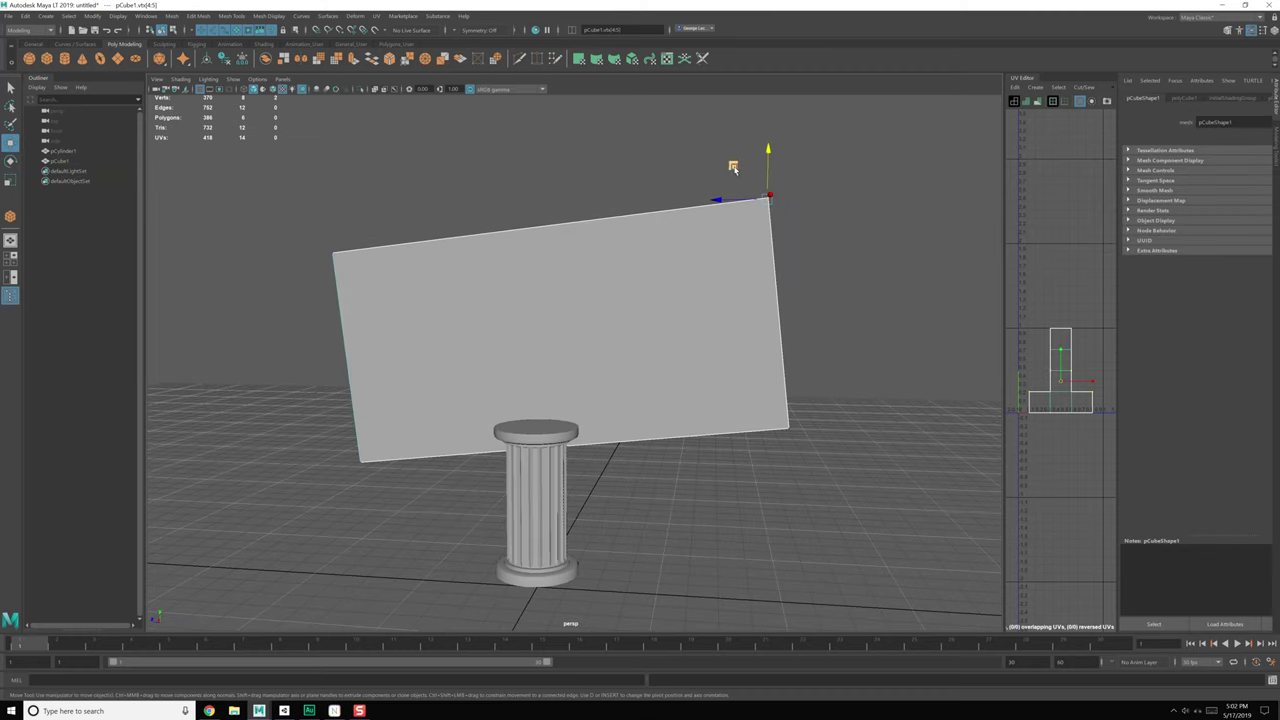
drag(734, 169, 751, 121)
alt+middle_drag(532, 283, 618, 254)
alt+drag(531, 483, 556, 488)
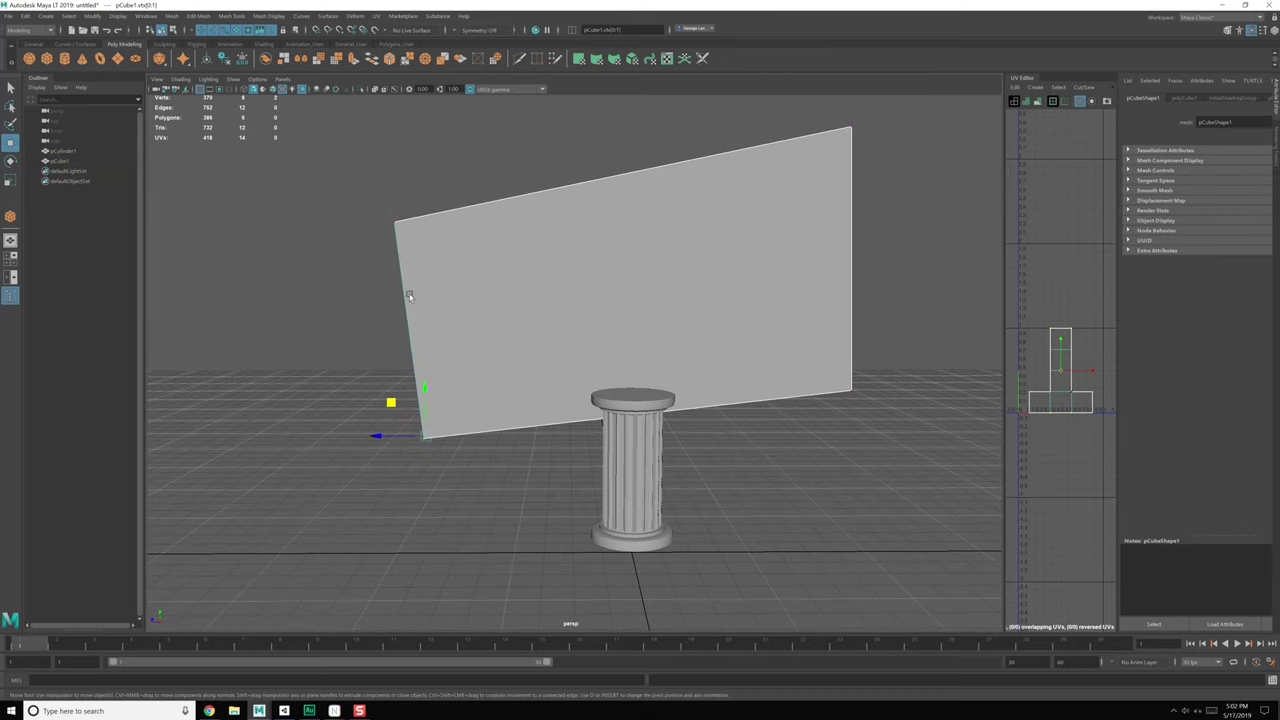
Step: Move the vertices of the board's other upper corner outward to make the side slant more
drag(468, 292, 468, 292)
alt+drag(466, 291, 450, 302)
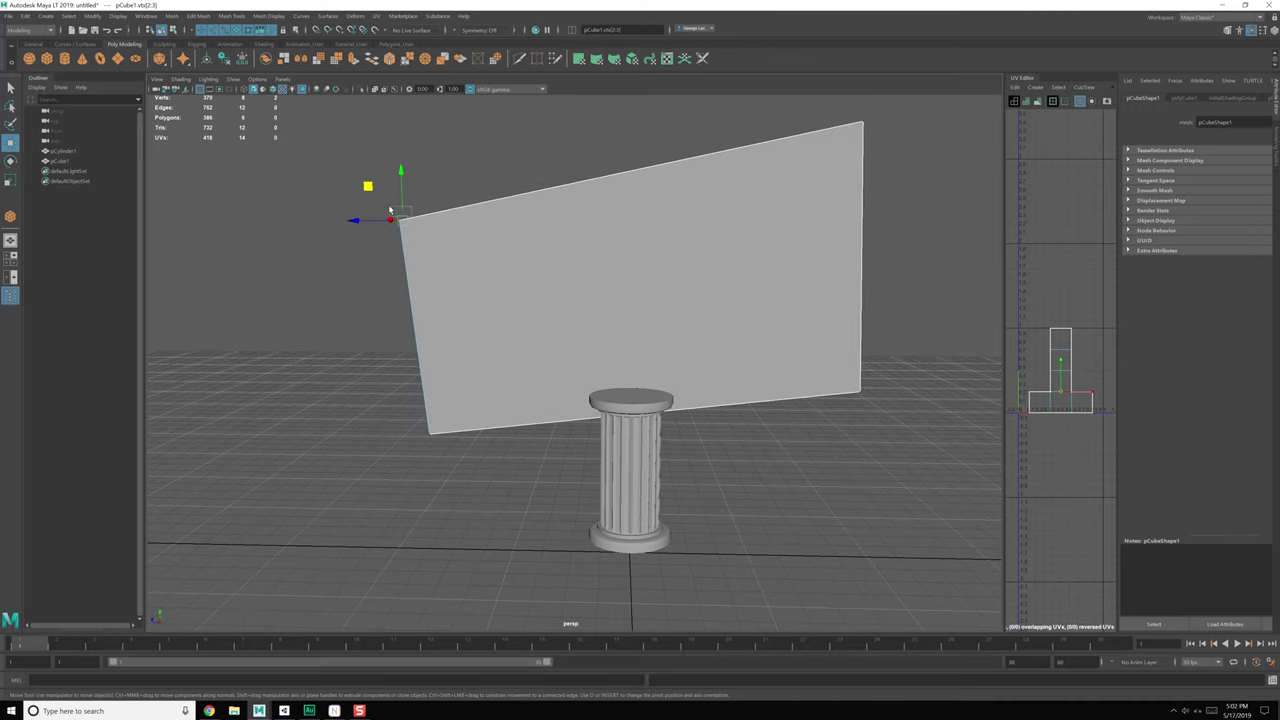
drag(403, 220, 349, 177)
key(ctrl+z)
Step: Pull the lower corner vertices on that same side of the board inward
alt+drag(430, 300, 434, 472)
alt+drag(434, 472, 464, 446)
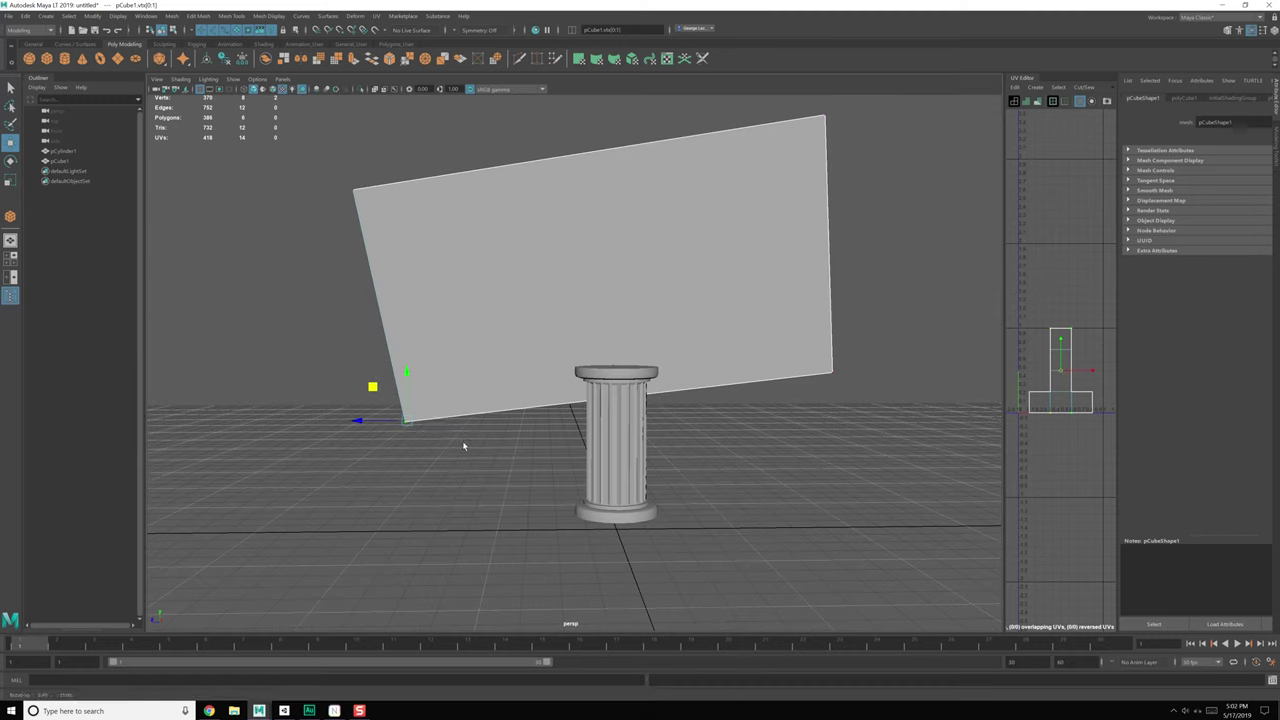
middle_drag(370, 389, 408, 362)
drag(426, 368, 427, 367)
alt+middle_drag(601, 321, 569, 362)
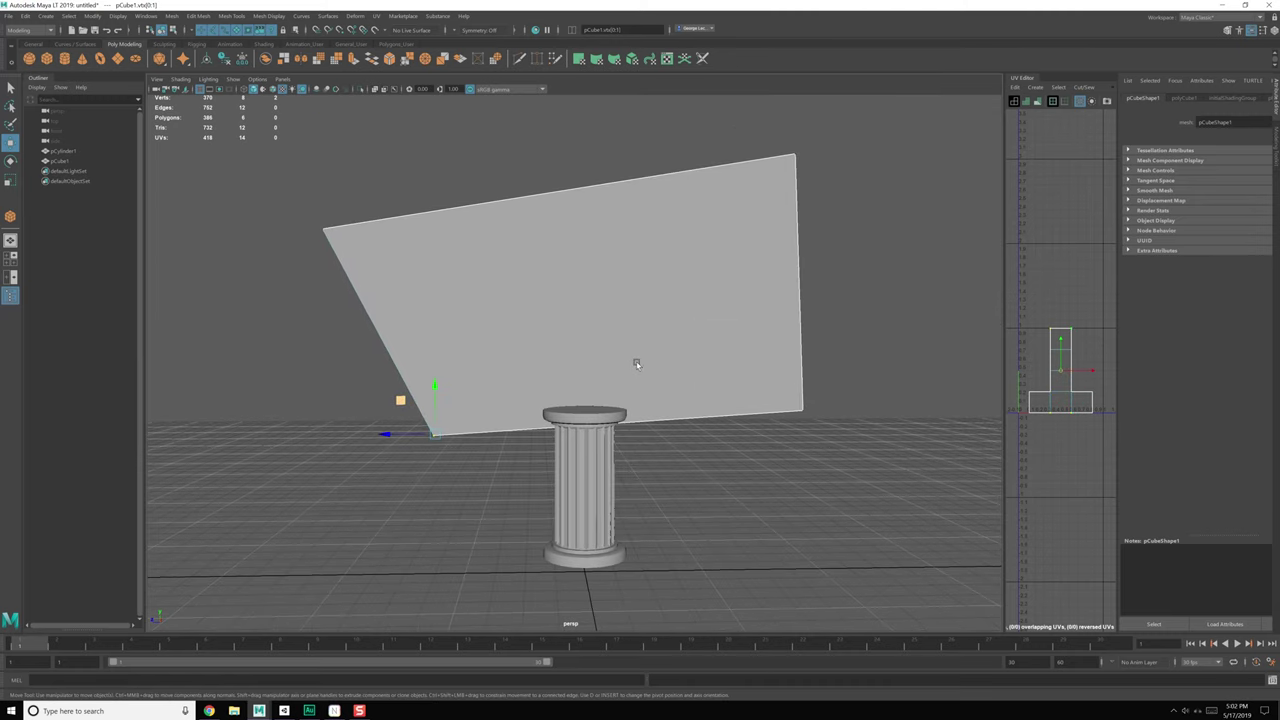
Step: Pull the board's opposite lower corner vertices inward so that both sides taper downward
alt+drag(637, 366, 632, 363)
drag(752, 356, 881, 474)
drag(778, 386, 681, 383)
key(q)
alt+middle_drag(681, 383, 665, 413)
alt+drag(665, 413, 663, 403)
alt+middle_drag(663, 403, 674, 391)
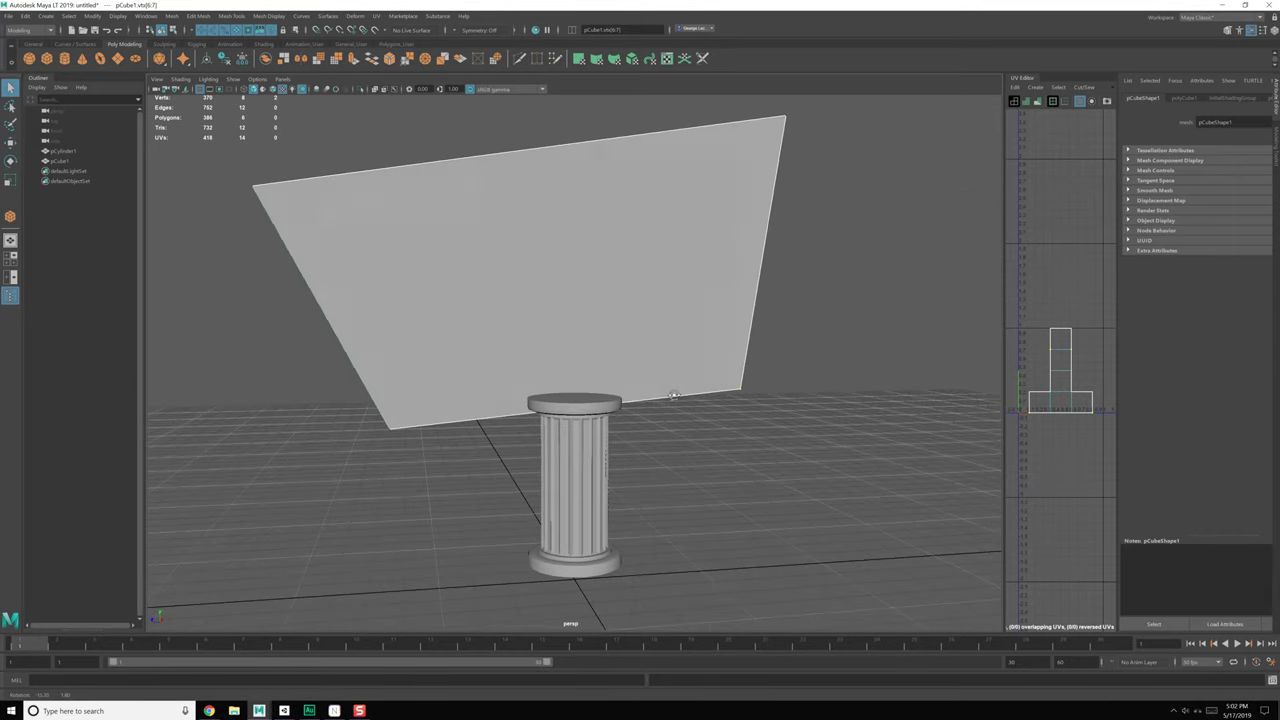
Step: Undo the last move of the single lower corner vertex on the board
alt+drag(674, 391, 641, 307)
key(w)
key(ctrl+z)
key(ctrl+z)
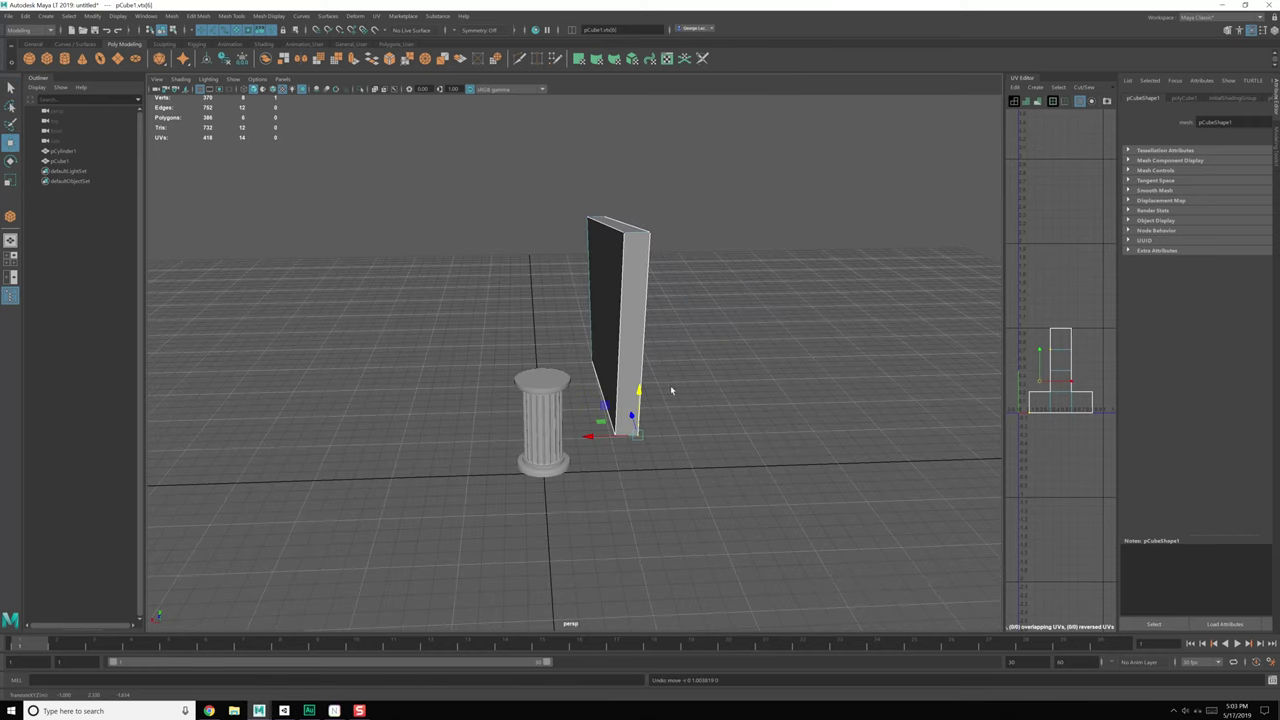
Step: Raise the whole board well above the column and snap it sideways to the grid in line with the column
mouse_move(671, 390)
alt+mouse_down()
mouse_move(659, 393)
mouse_move(659, 372)
alt+mouse_up()
key(F8)
drag(638, 276, 639, 175)
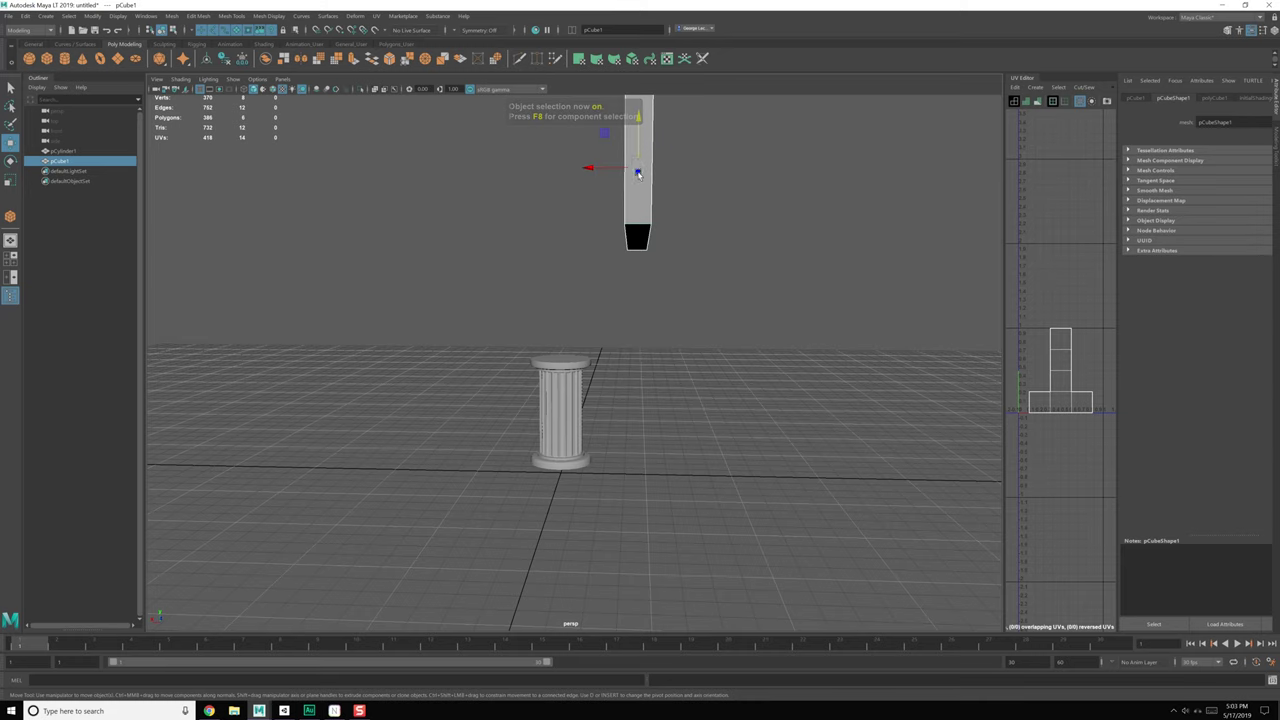
alt+middle_drag(639, 175, 646, 204)
key(x)
drag(610, 201, 562, 208)
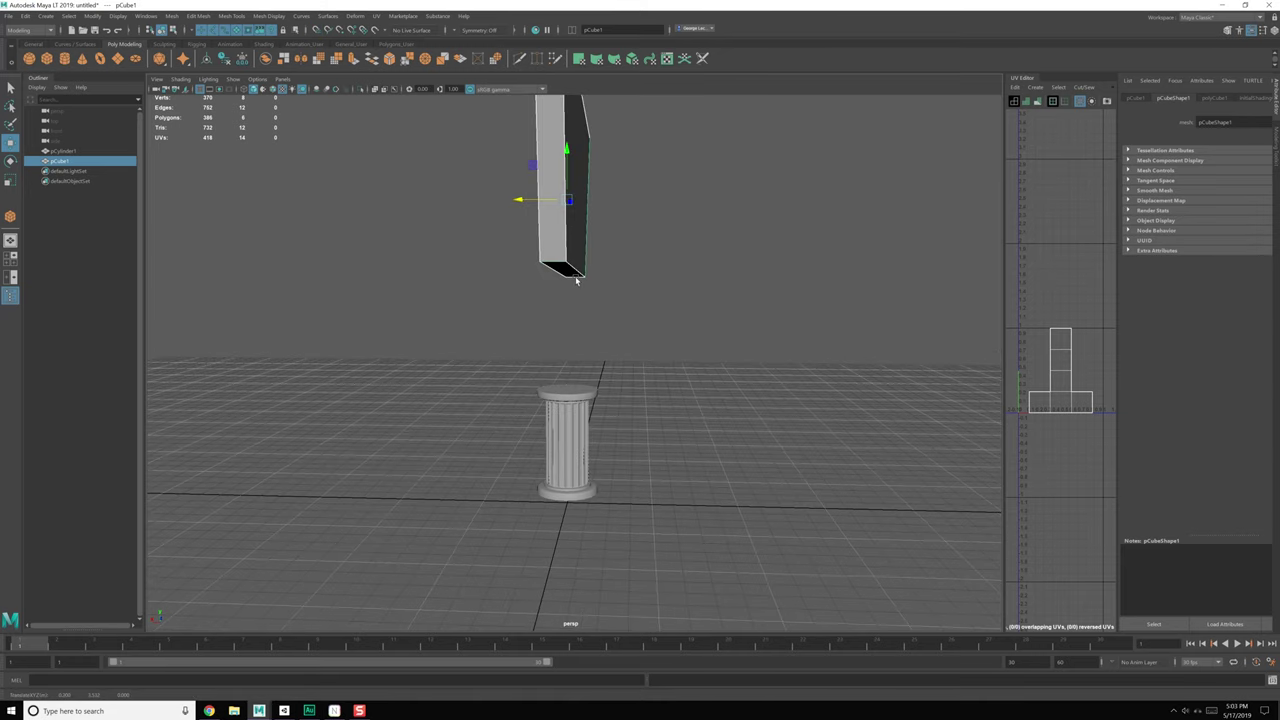
alt+drag(576, 280, 528, 386)
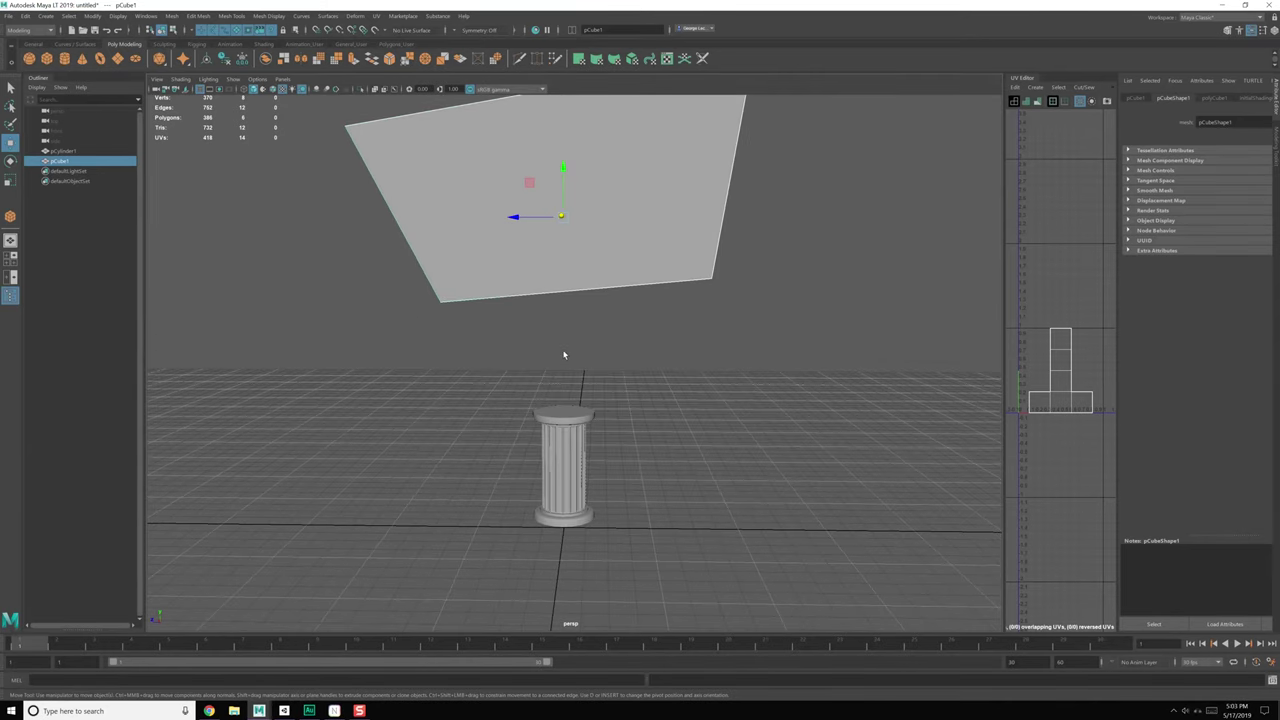
alt+drag(660, 218, 628, 305)
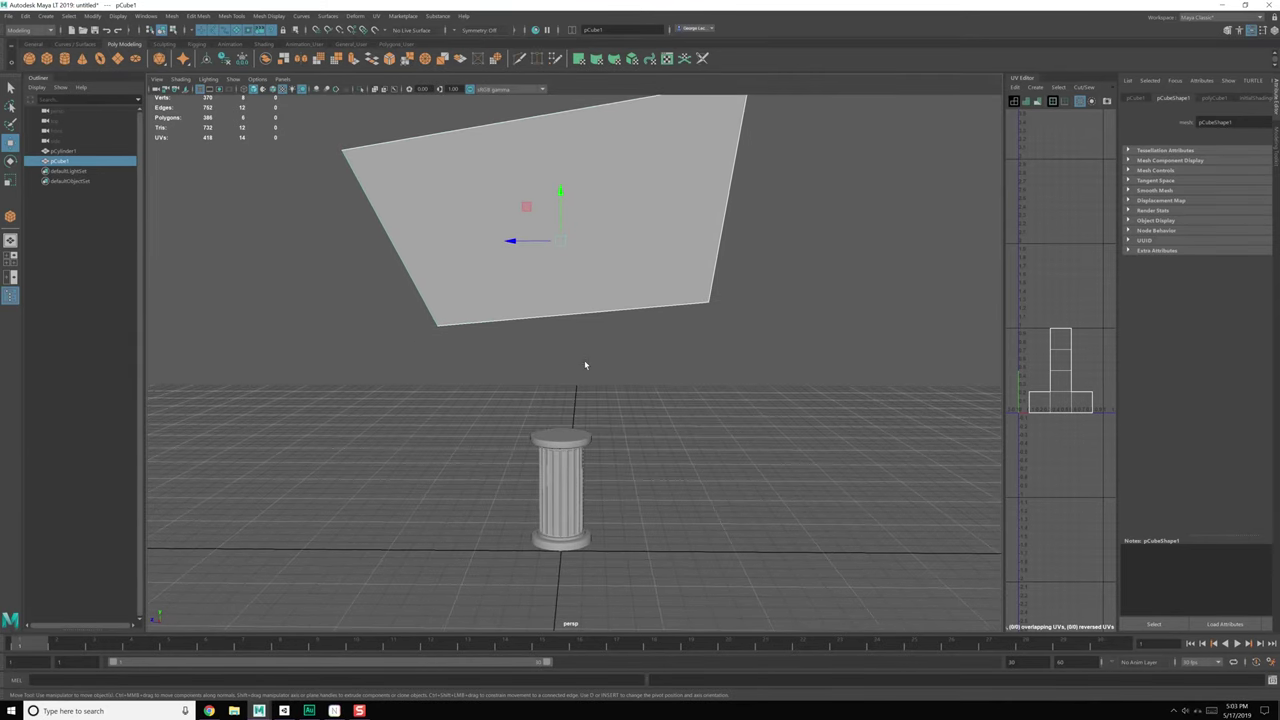
alt+drag(585, 365, 570, 377)
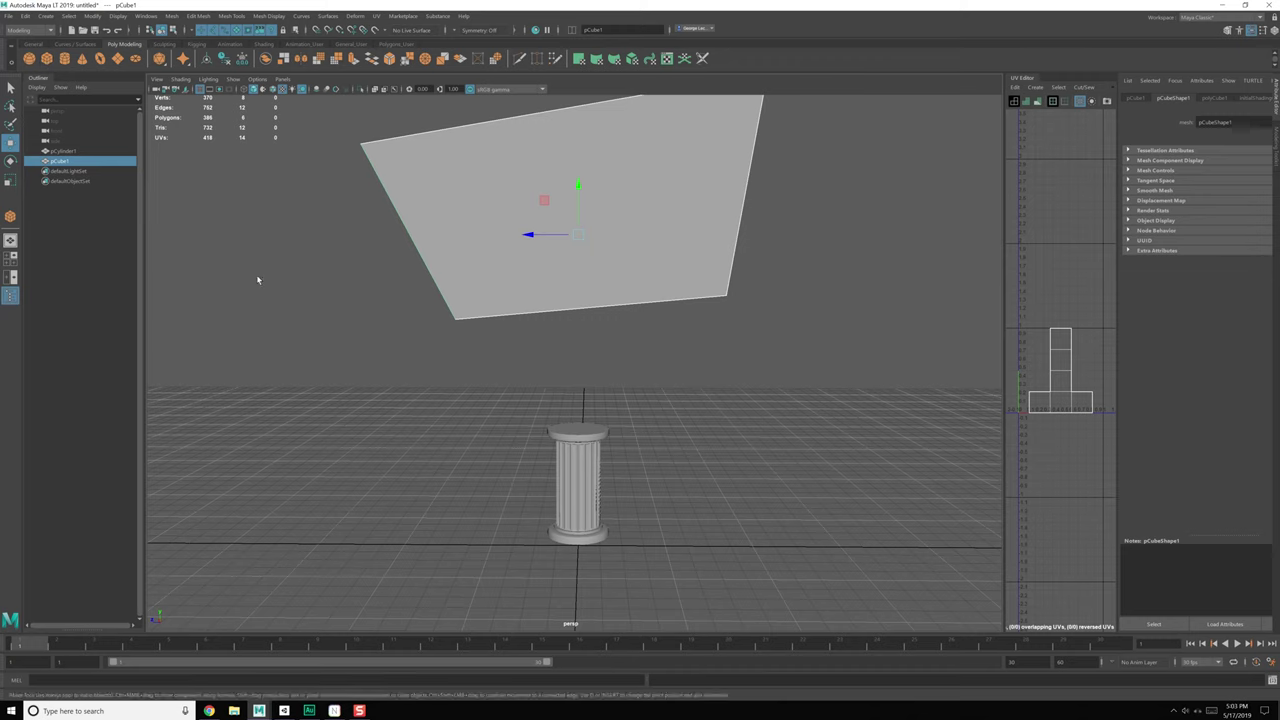
Step: Draw a second box beside the column and adjust one of its faces to form a thin upright post
key(g)
alt+drag(368, 388, 391, 412)
drag(485, 531, 471, 289)
mouse_move(478, 338)
alt+mouse_down()
mouse_move(430, 338)
mouse_move(451, 357)
mouse_move(703, 389)
mouse_move(664, 407)
mouse_move(674, 453)
mouse_move(591, 437)
alt+mouse_up()
right_drag(625, 348, 624, 378)
alt+drag(608, 418, 593, 466)
click(615, 432)
key(w)
key(F8)
Step: Snap the post to a lower corner vertex of the board so it lines up with the board's back
alt+drag(608, 478, 598, 484)
key(d)
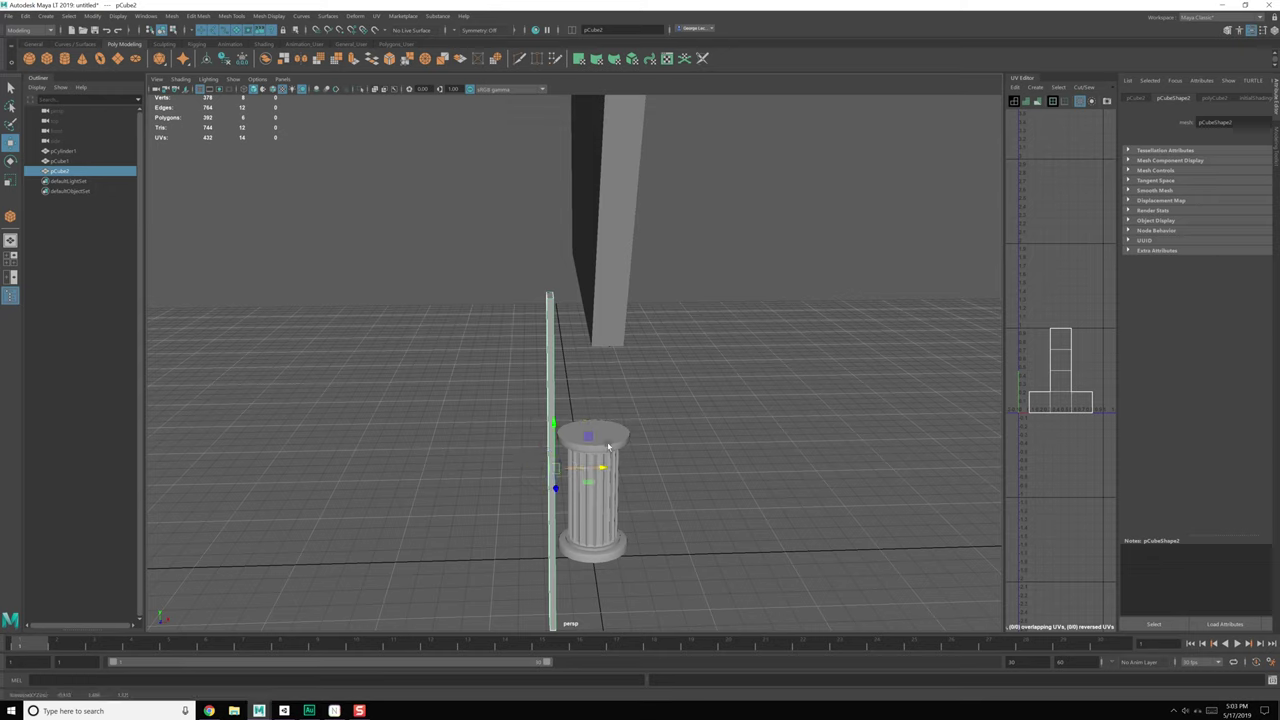
key(v)
middle_drag(608, 447, 593, 350)
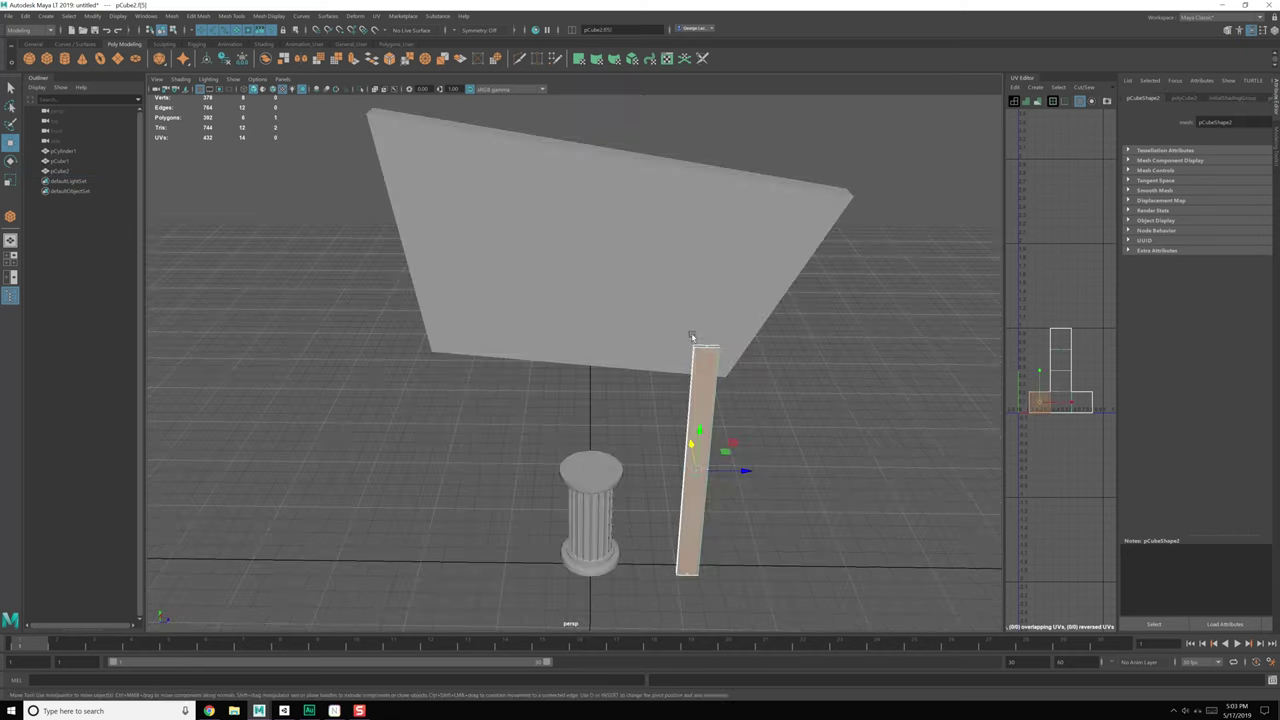
Step: Raise the post's top face so that the post overlaps the lower part of the board
click(703, 345)
alt+drag(703, 352, 714, 388)
drag(707, 278, 693, 263)
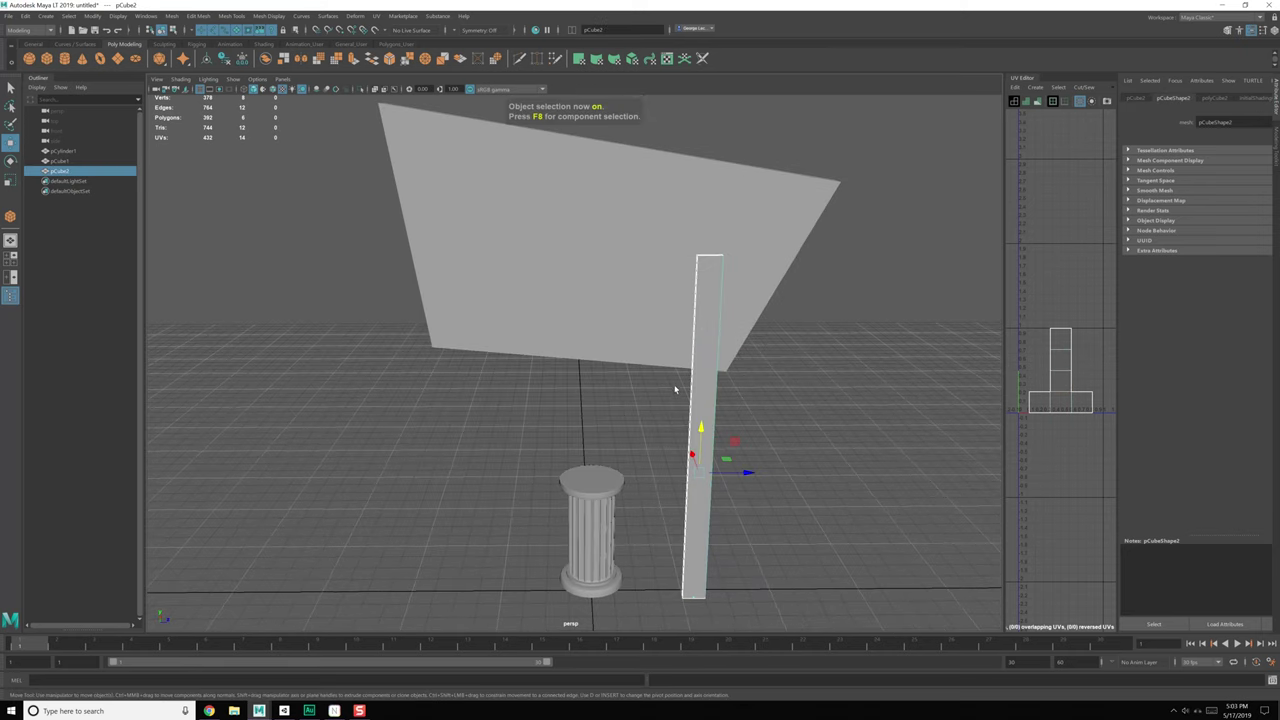
Step: Snap the post's pivot to its base and place a duplicate post on the other side of the column
alt+drag(750, 484, 494, 494)
key(x)
key(d)
drag(572, 608, 520, 607)
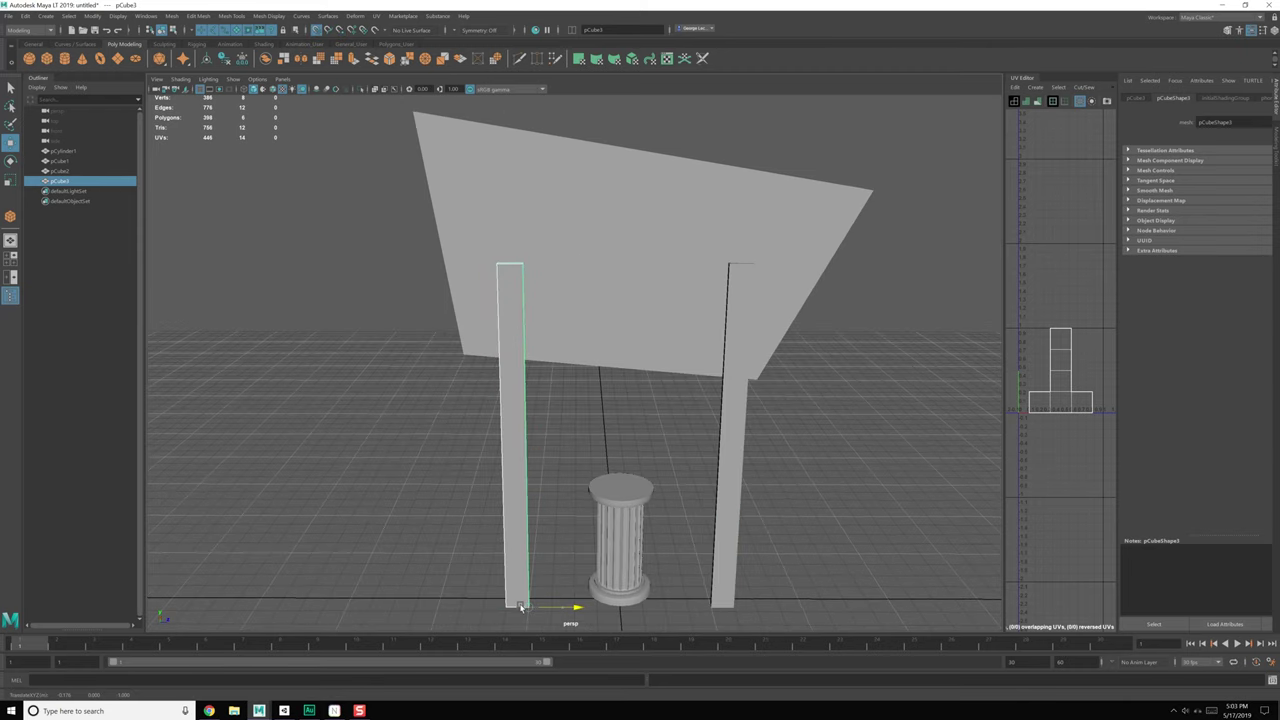
Step: Select the top vertices of the duplicate post and raise them higher along the board
alt+drag(550, 498, 541, 474)
right_drag(517, 349, 468, 347)
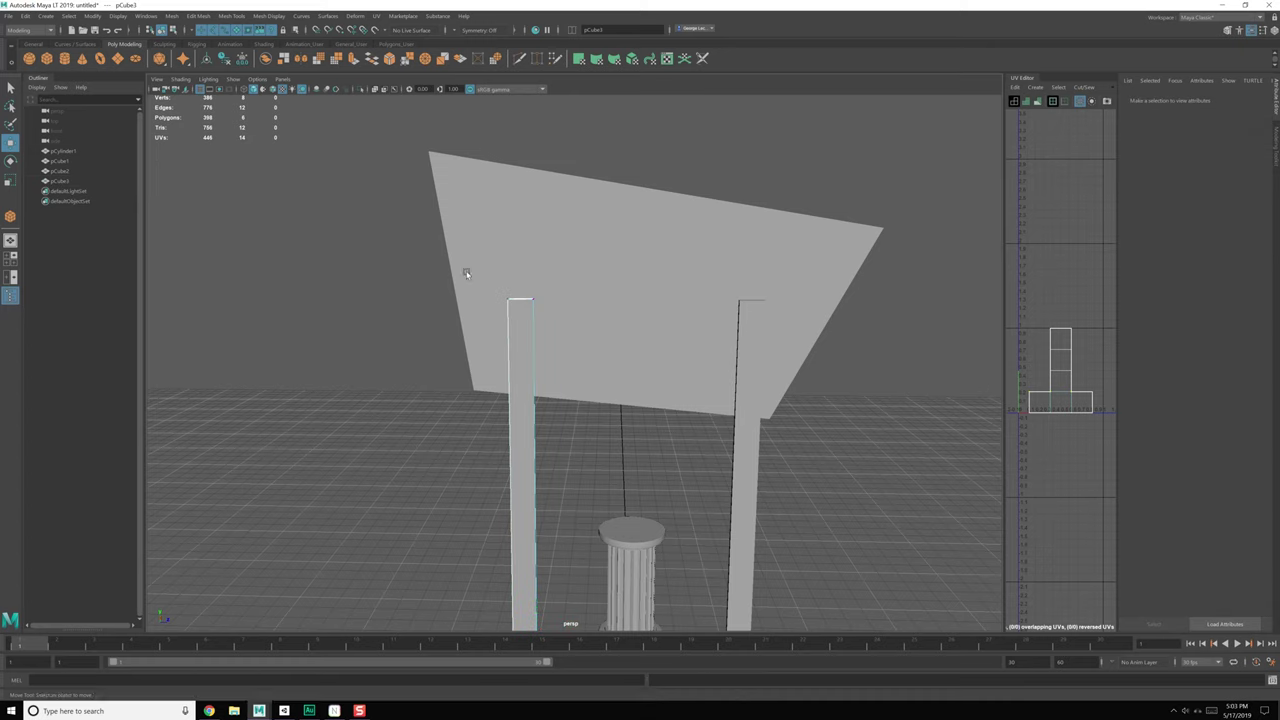
drag(468, 271, 556, 322)
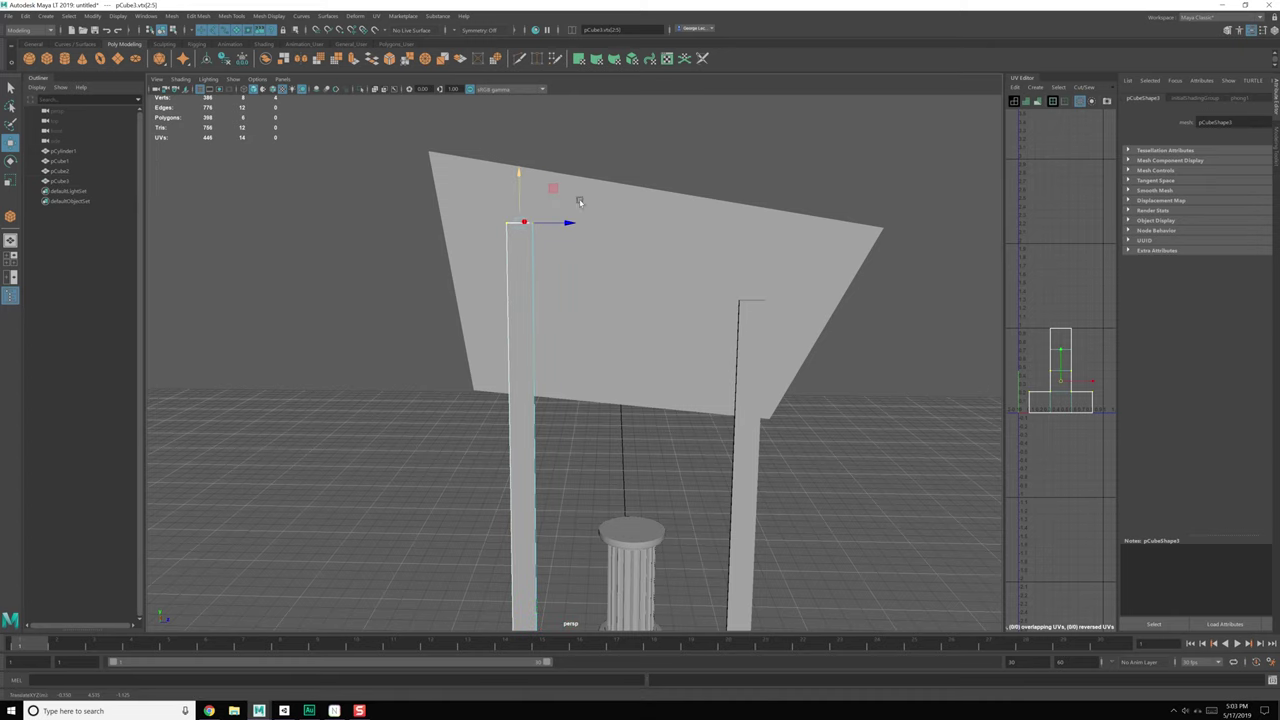
alt+drag(579, 202, 669, 369)
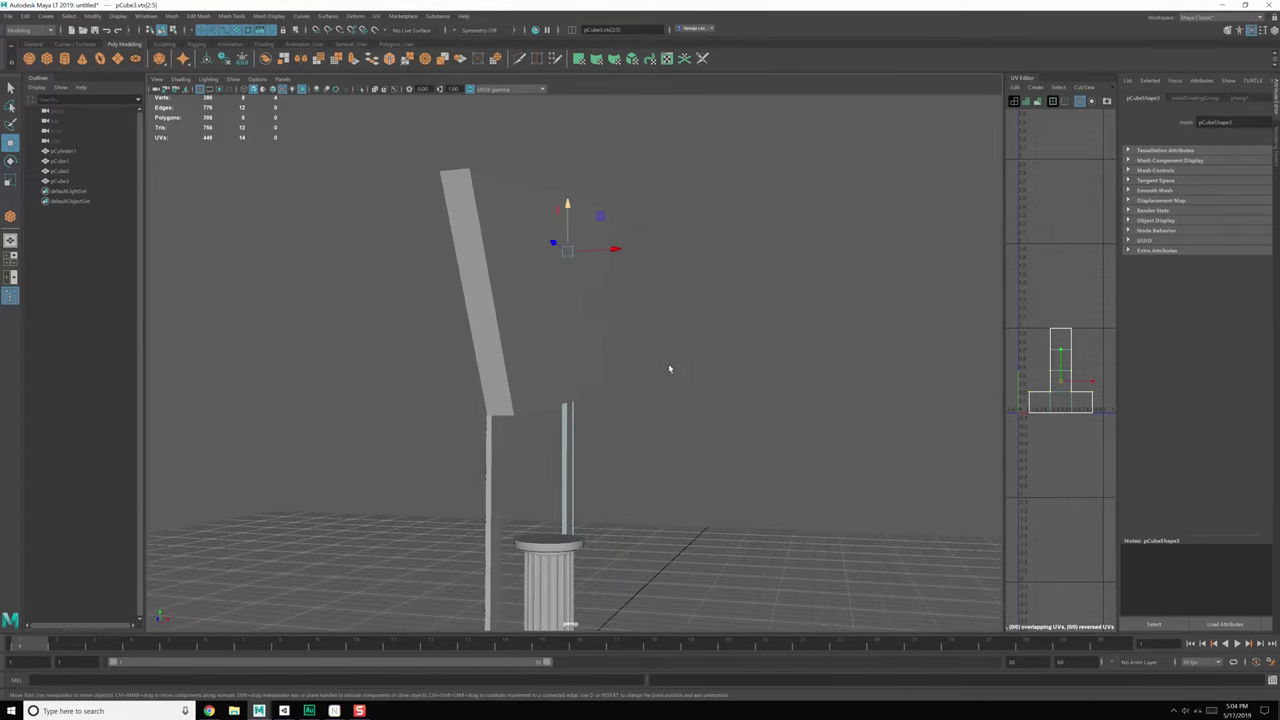
Step: Move the board's large front face toward the posts to make the board thinner
click(589, 317)
alt+drag(589, 317, 558, 328)
click(562, 291)
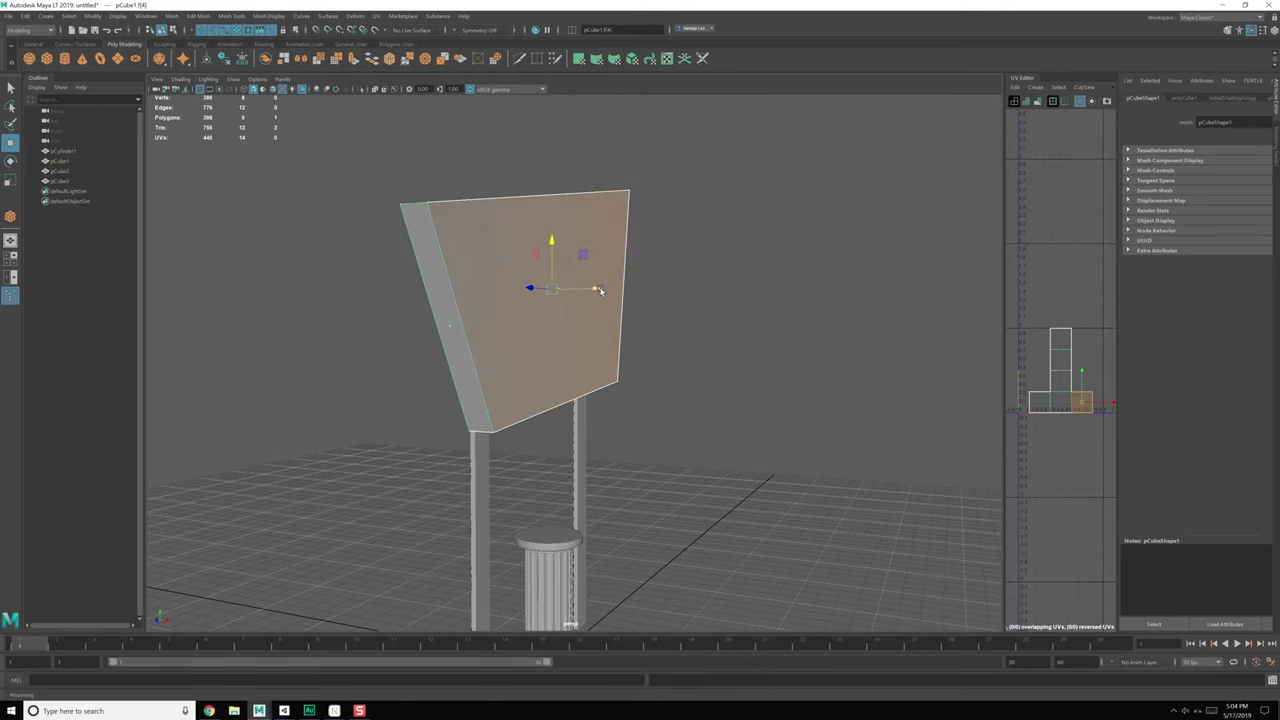
drag(597, 289, 582, 288)
alt+drag(440, 302, 530, 324)
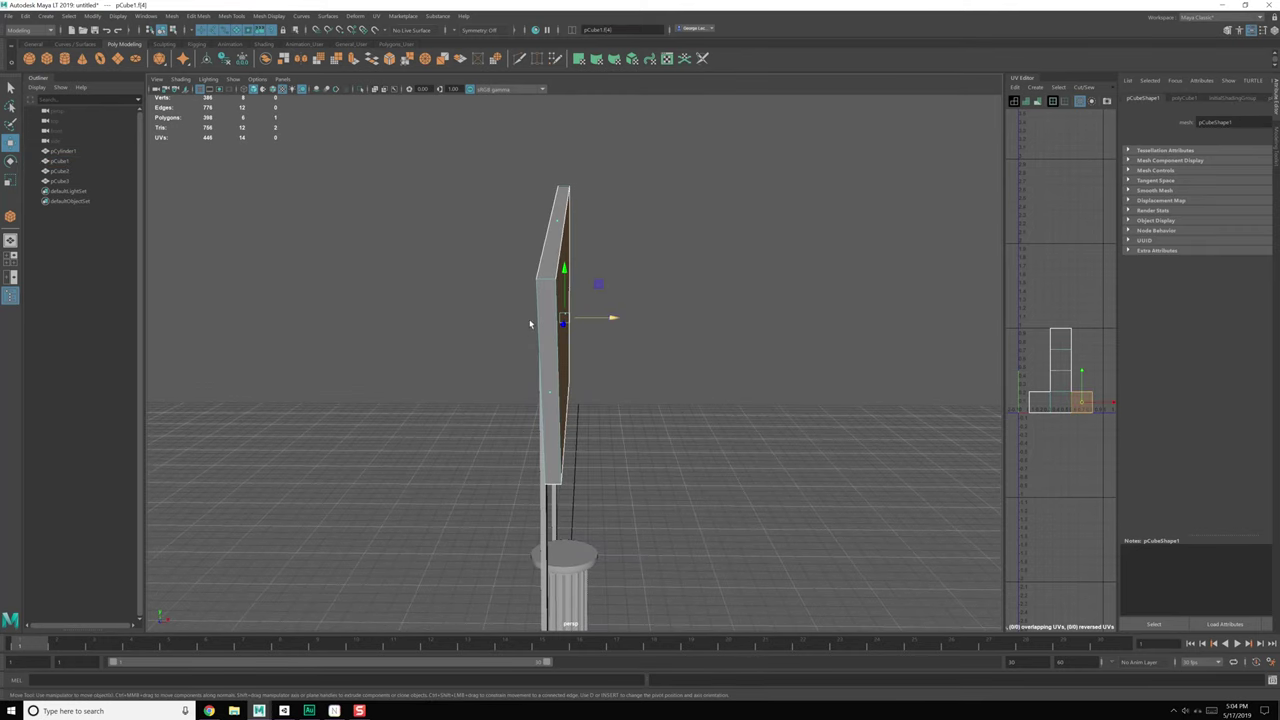
Step: Try pulling the board's top front edge forward, away from the posts
click(559, 218)
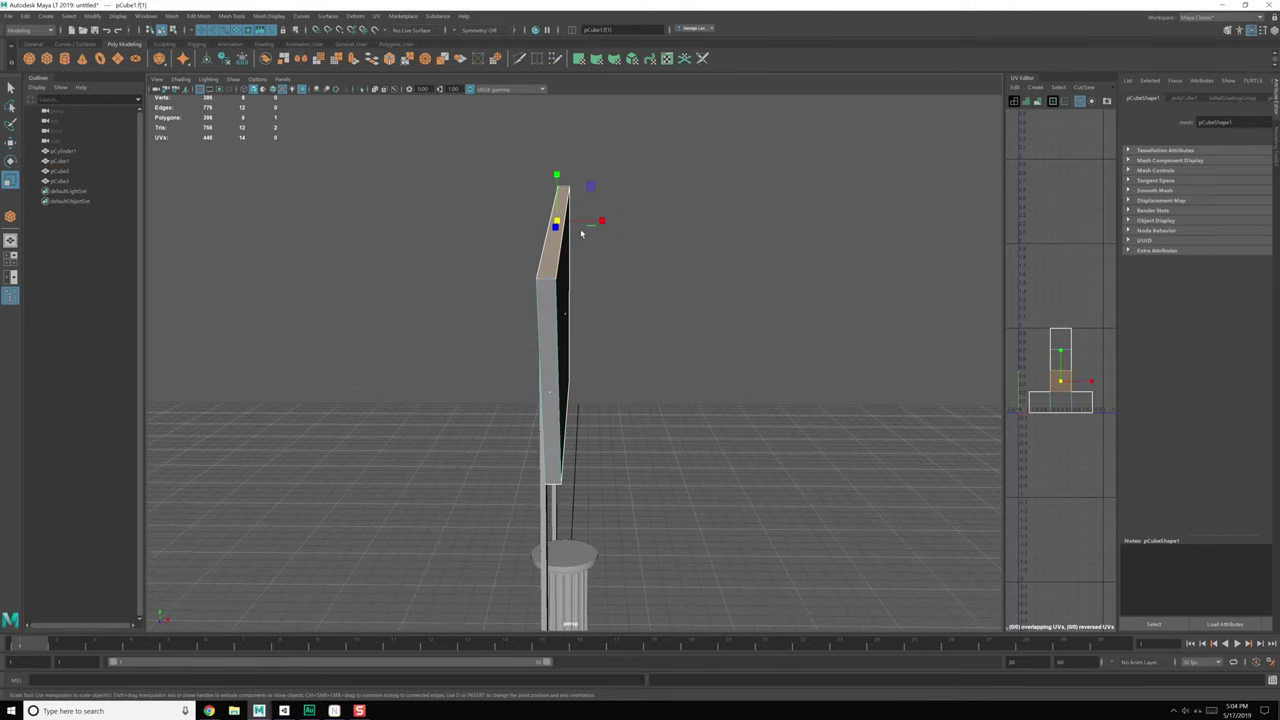
alt+drag(600, 254, 581, 245)
right_drag(554, 228, 554, 203)
click(563, 230)
key(w)
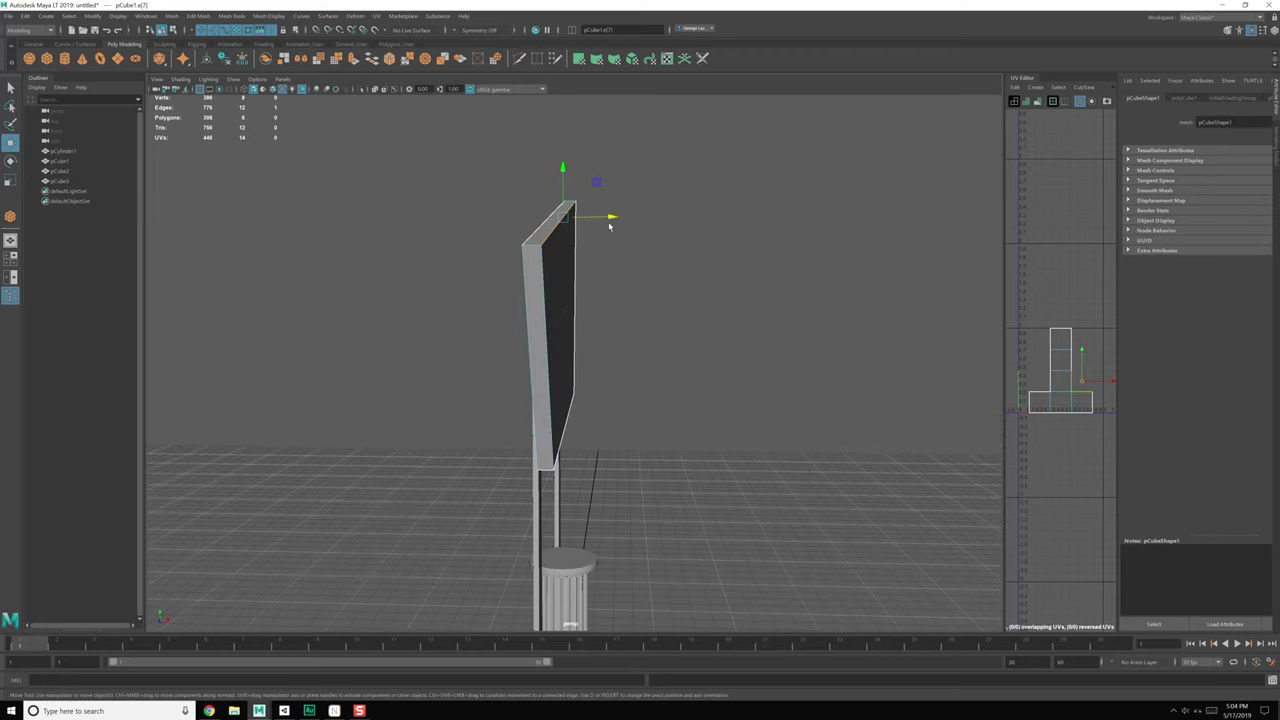
drag(609, 226, 631, 221)
alt+drag(582, 130, 612, 152)
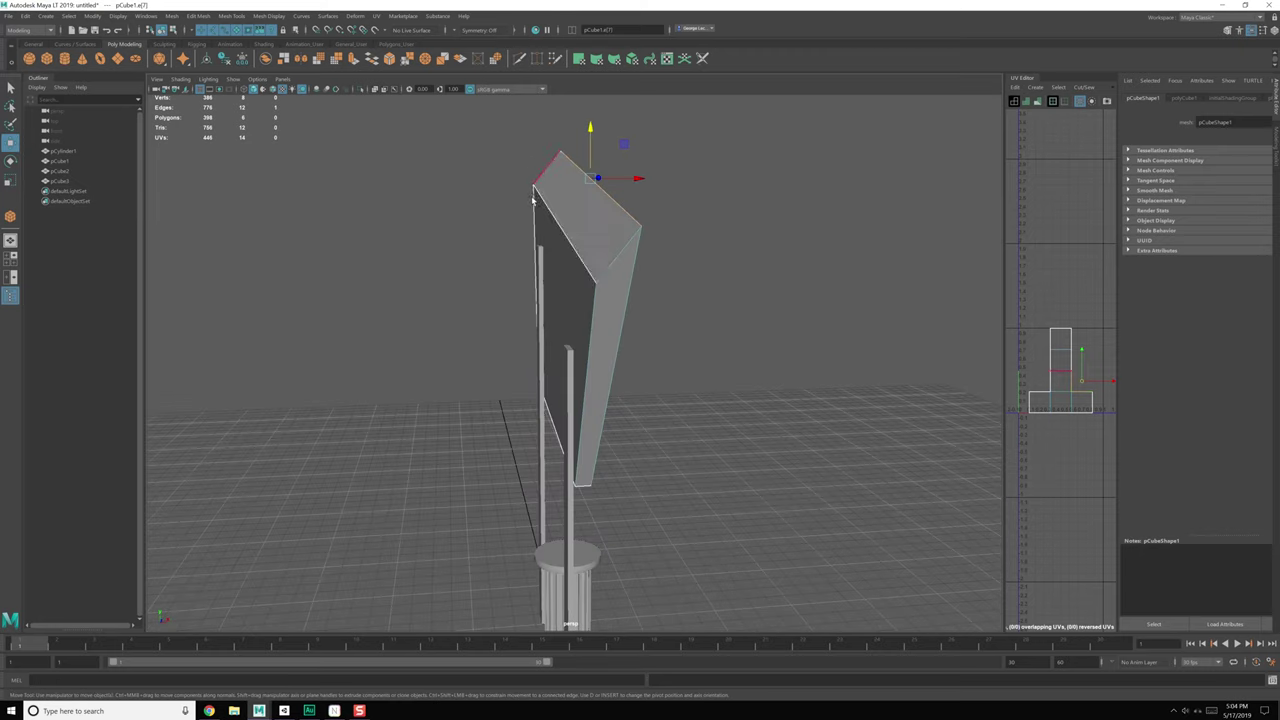
Step: Try raising the board's top back edge, and undo the recent edge moves
click(532, 197)
alt+drag(568, 228, 546, 215)
drag(550, 162, 549, 148)
alt+drag(564, 205, 650, 341)
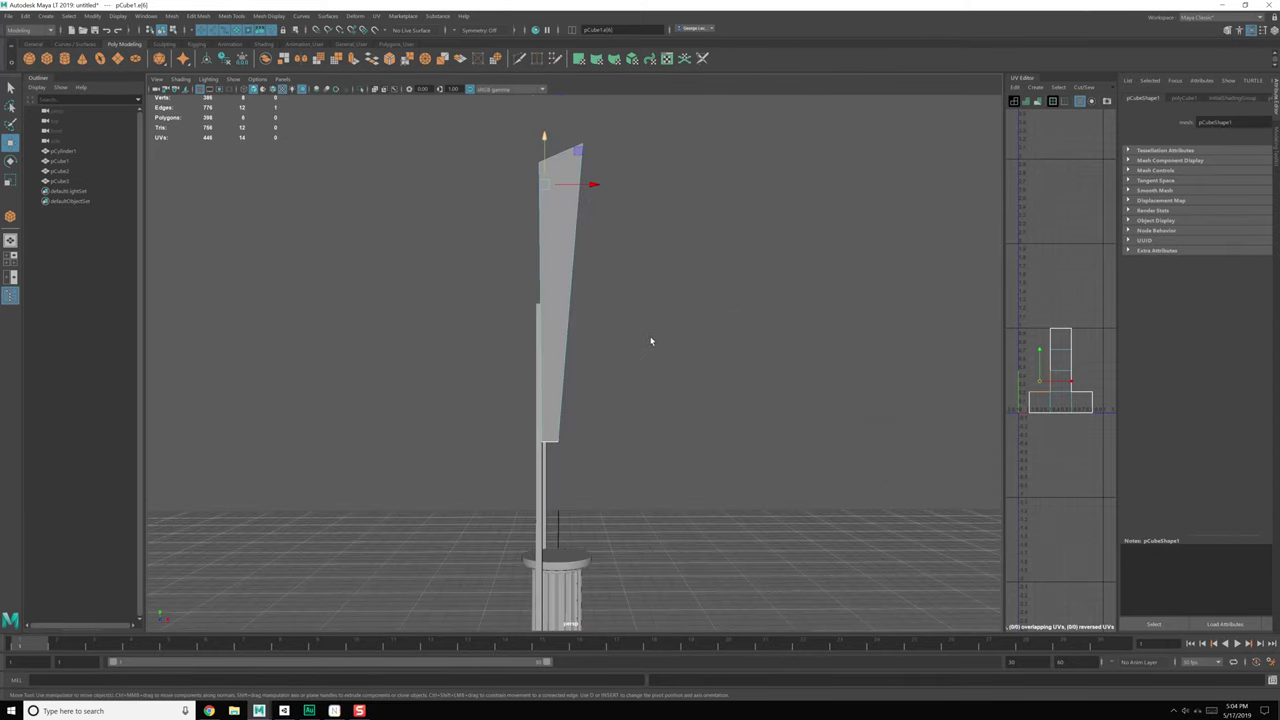
alt+drag(585, 187, 579, 220)
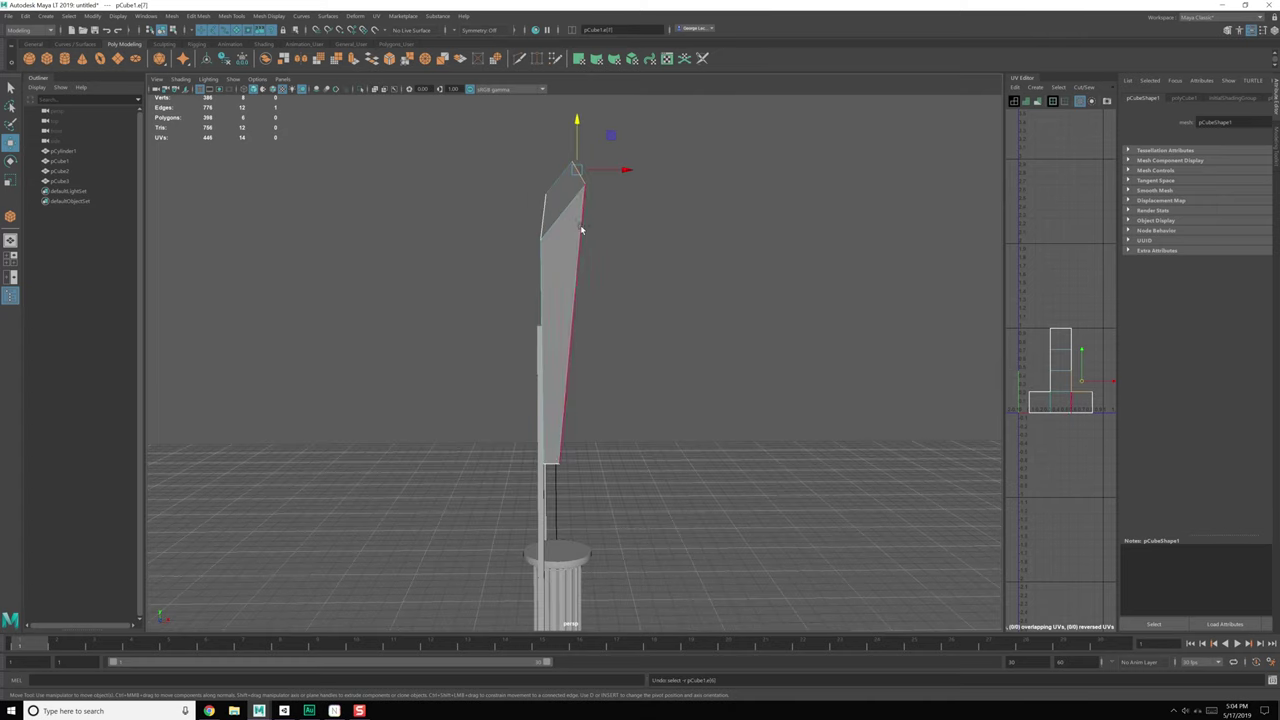
alt+drag(614, 280, 591, 282)
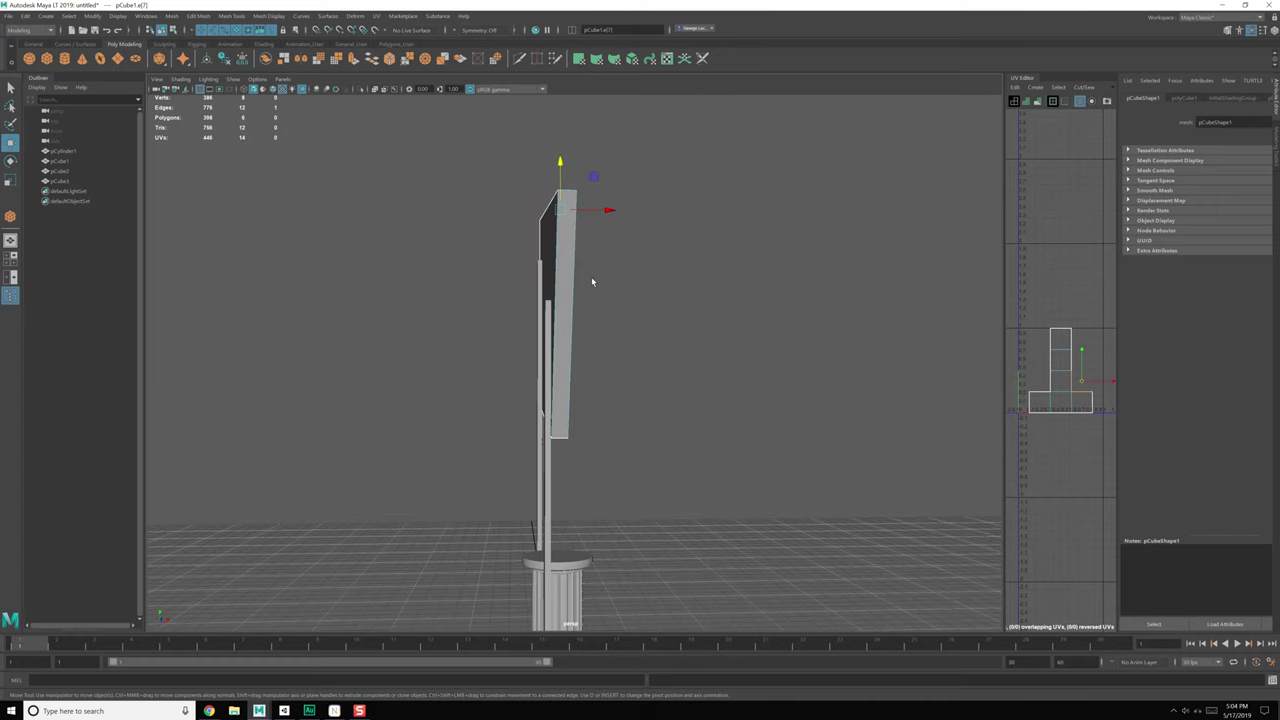
Step: Move the board's top back edge backward and up so that the board thickens over the posts
click(547, 216)
alt+drag(551, 243, 558, 207)
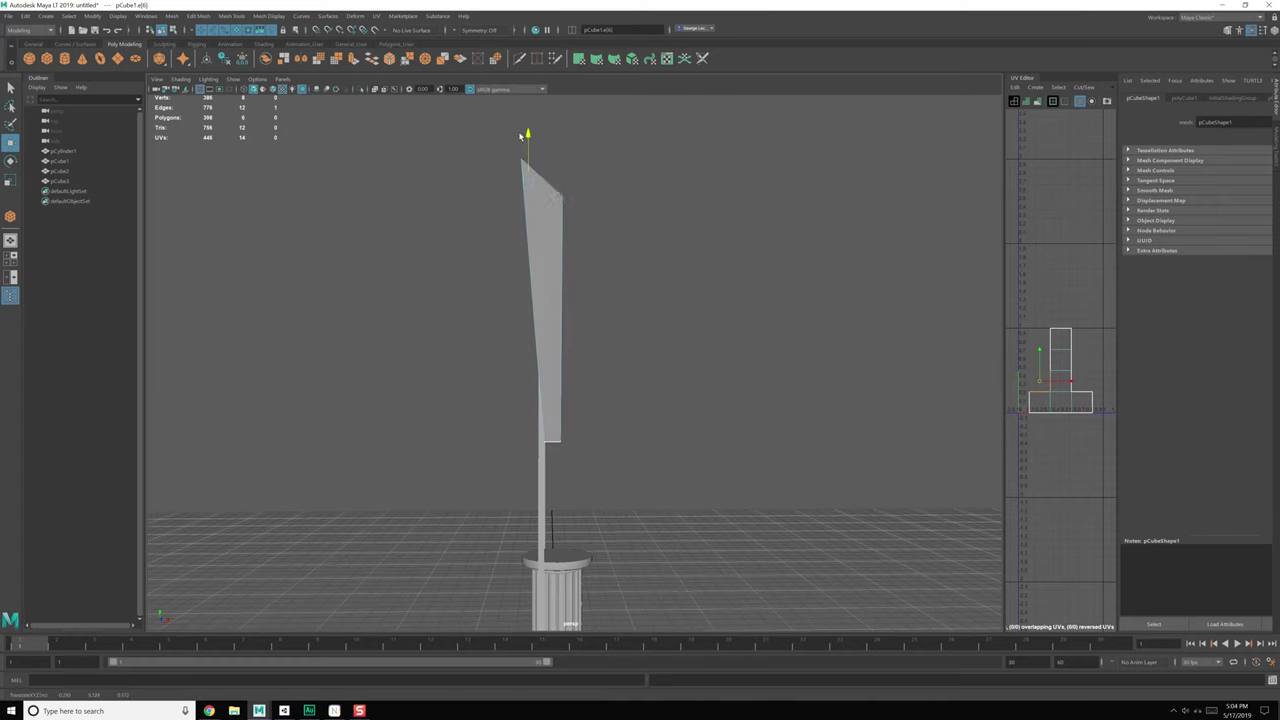
alt+drag(520, 122, 620, 328)
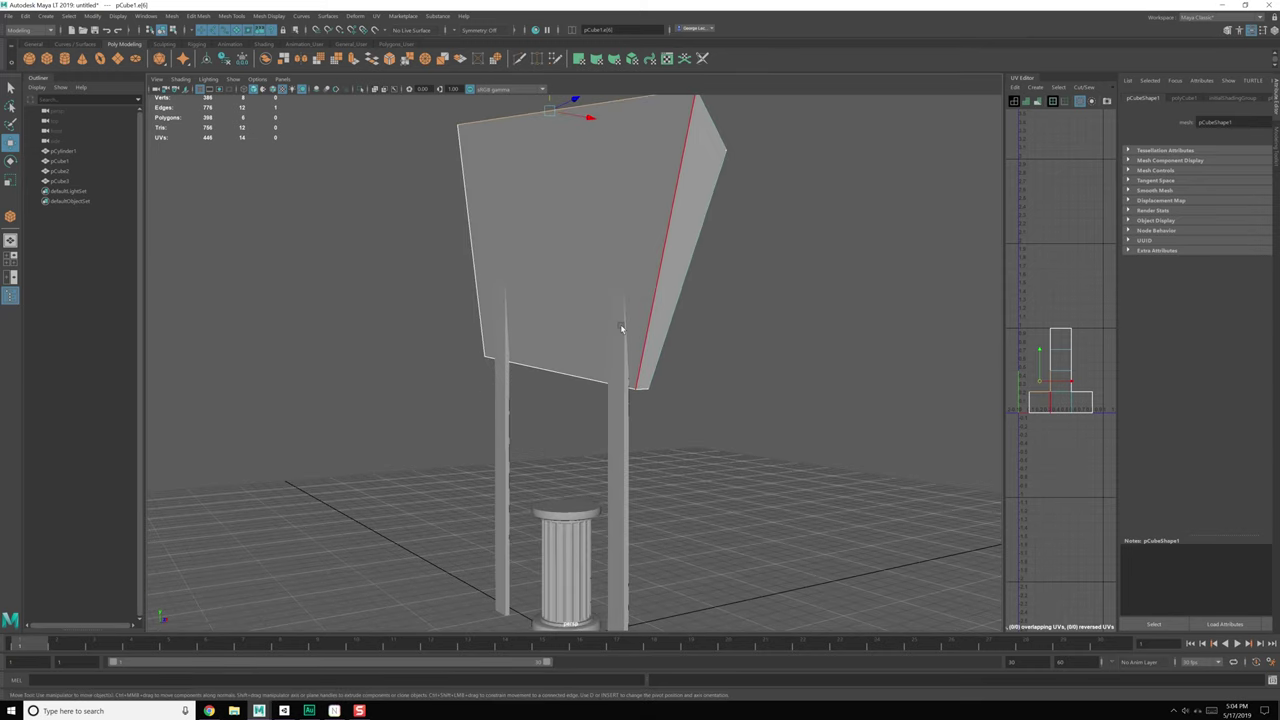
Step: Raise the top front edge of the signboard slightly to reshape the slanted top face
alt+drag(550, 350, 604, 263)
key(F8)
key(F8)
alt+drag(550, 220, 537, 174)
right_drag(537, 174, 536, 154)
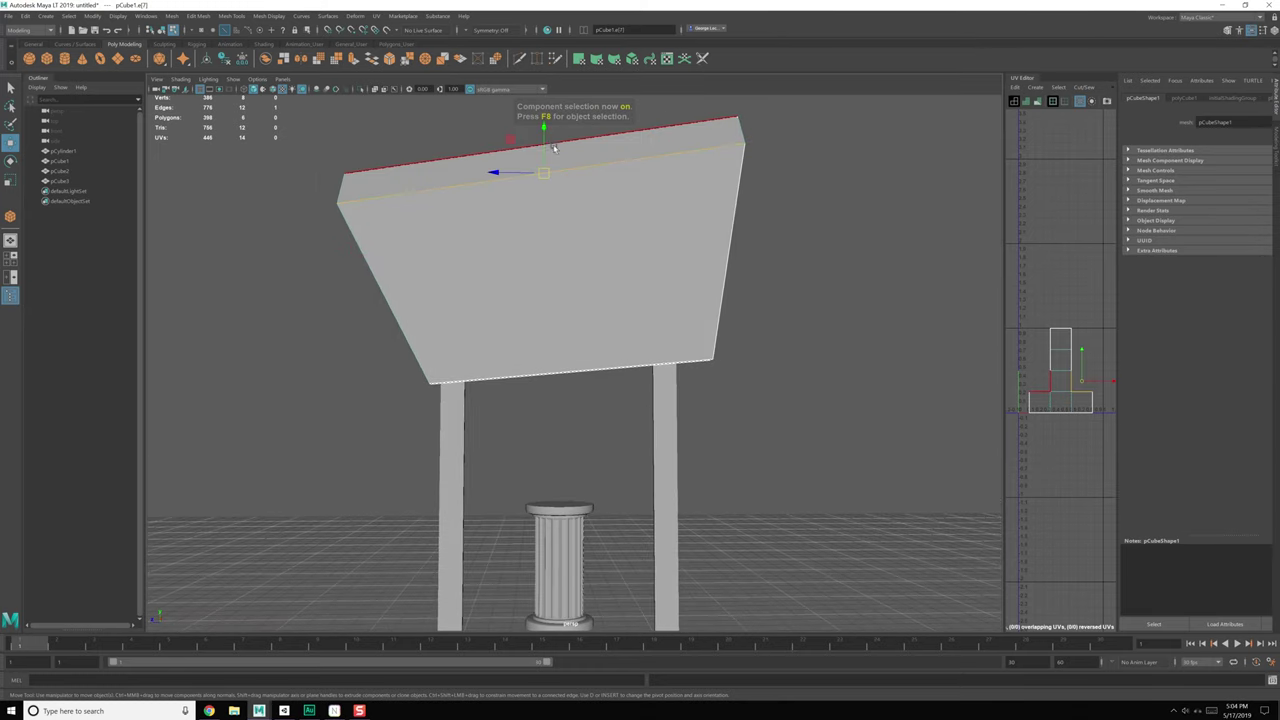
drag(545, 128, 546, 109)
alt+drag(563, 168, 717, 275)
alt+middle_drag(656, 249, 659, 277)
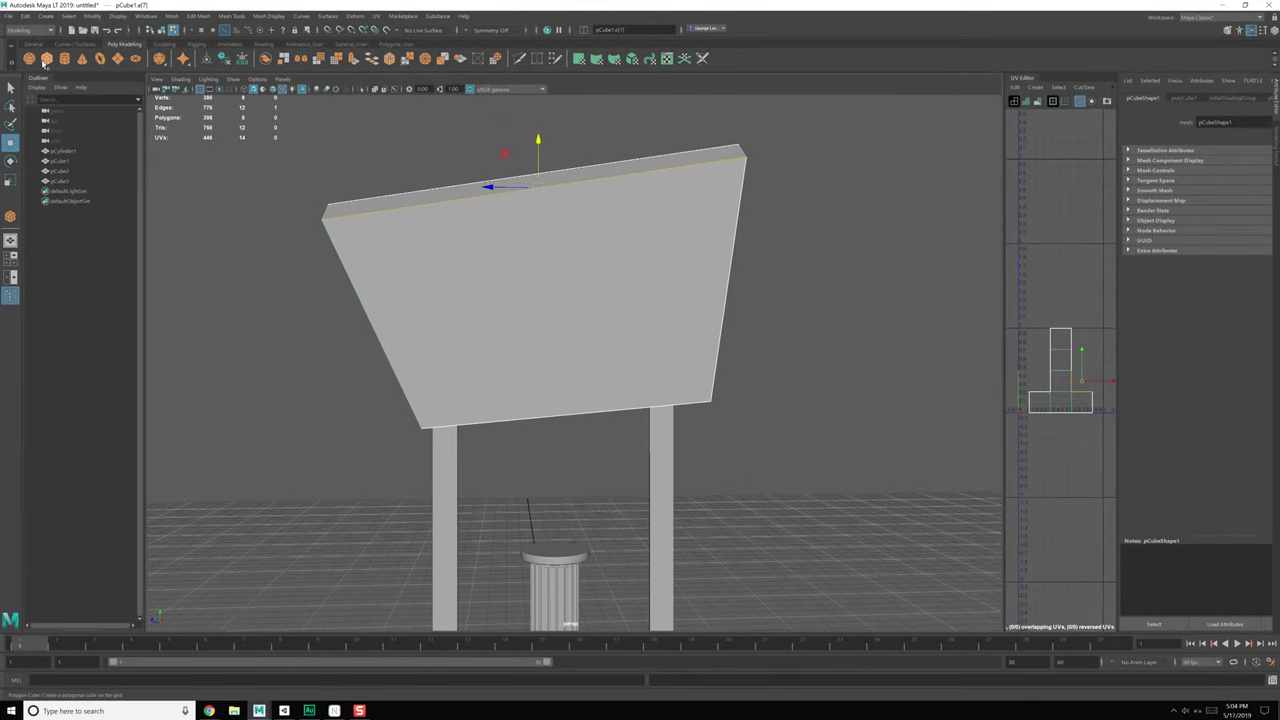
Step: Create a small polygon sphere on the grid in front of the column
click(29, 59)
scroll(531, 374, down, 4)
alt+middle_drag(566, 445, 589, 297)
alt+drag(589, 297, 588, 401)
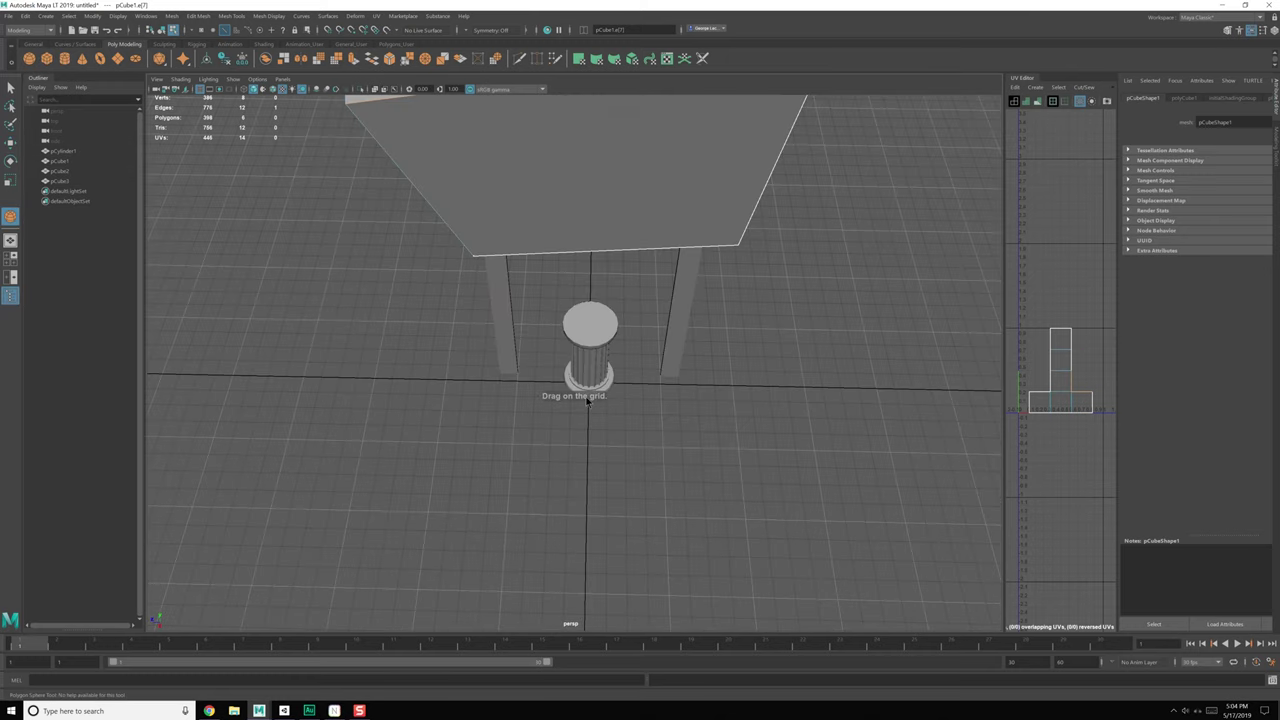
mouse_move(591, 467)
mouse_down()
mouse_move(609, 487)
mouse_move(600, 471)
mouse_up()
key(f)
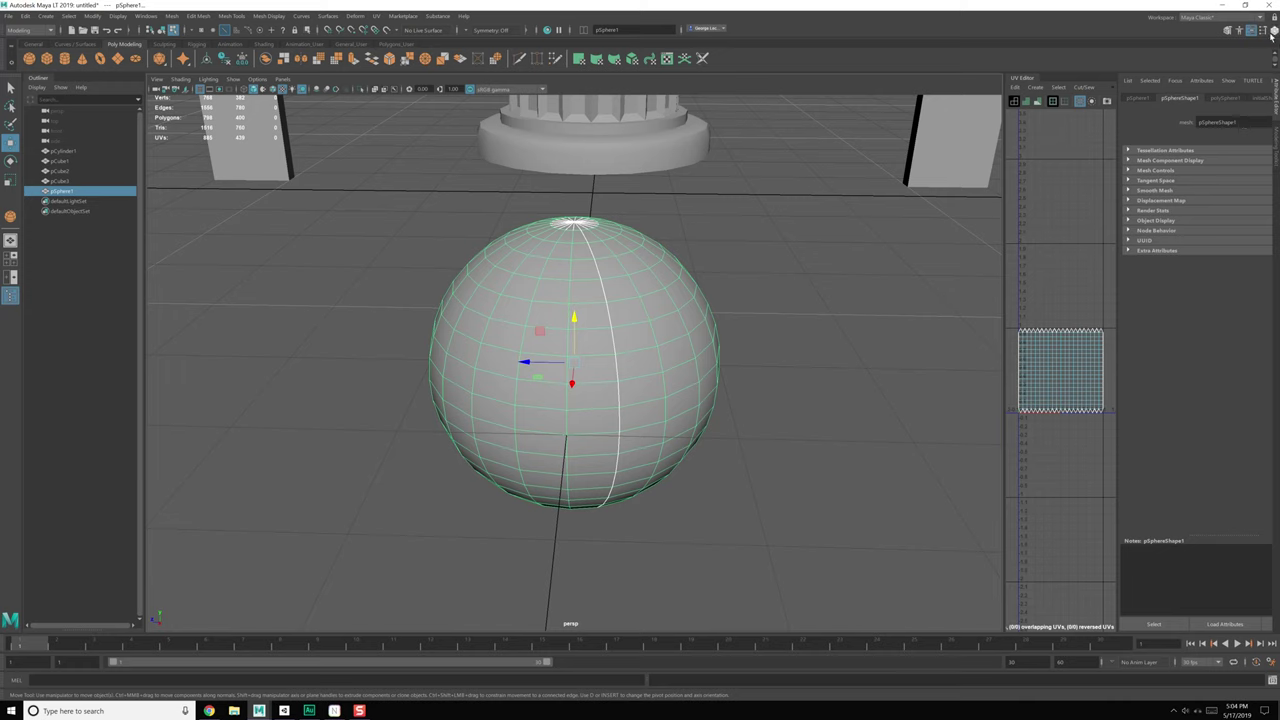
Step: Set the sphere's axis and height subdivisions to 12
click(1270, 32)
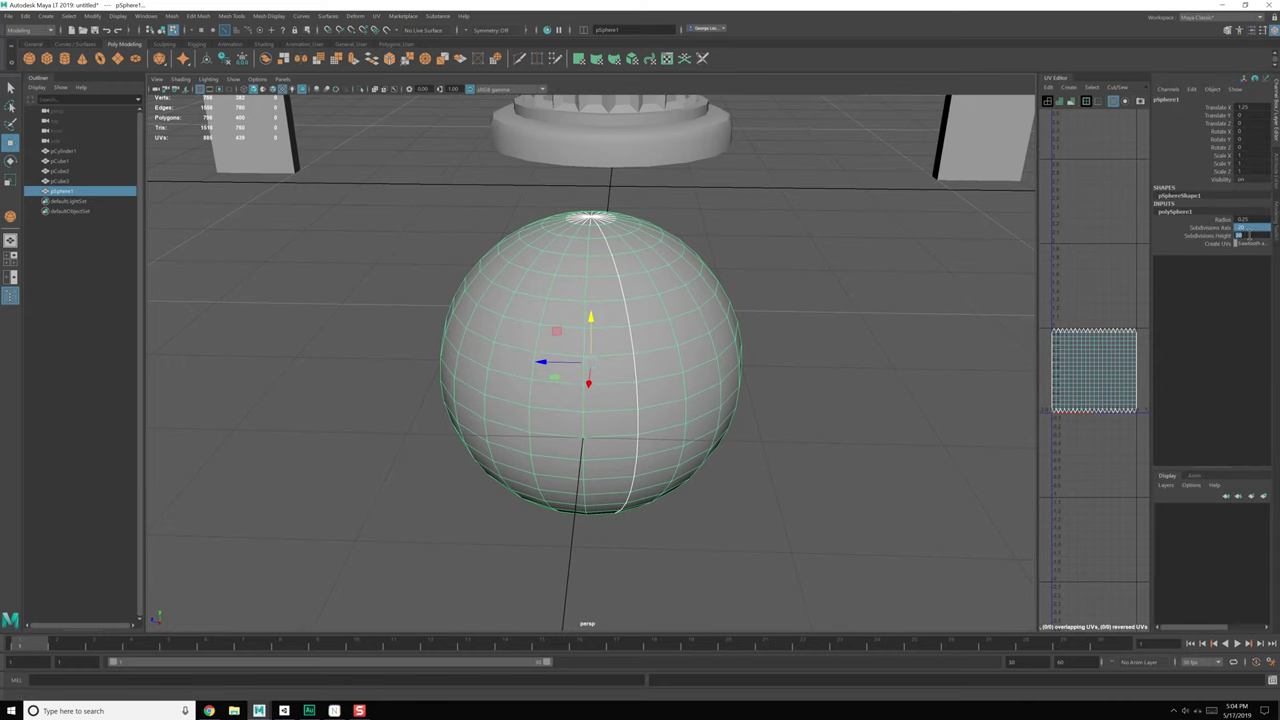
text(12)
key(Return)
alt+drag(760, 346, 749, 363)
Step: Rotate the sphere about Z to turn its pole sideways, and reduce its axis and height subdivisions further
key(e)
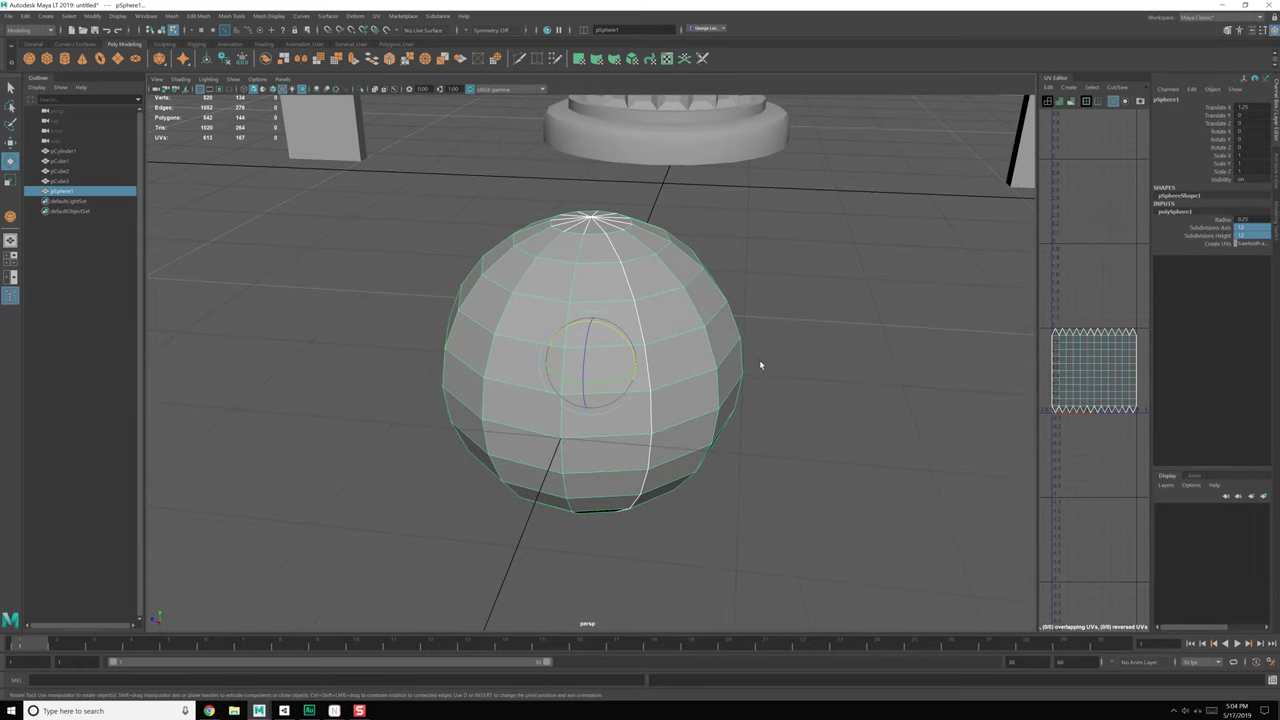
drag(586, 341, 584, 403)
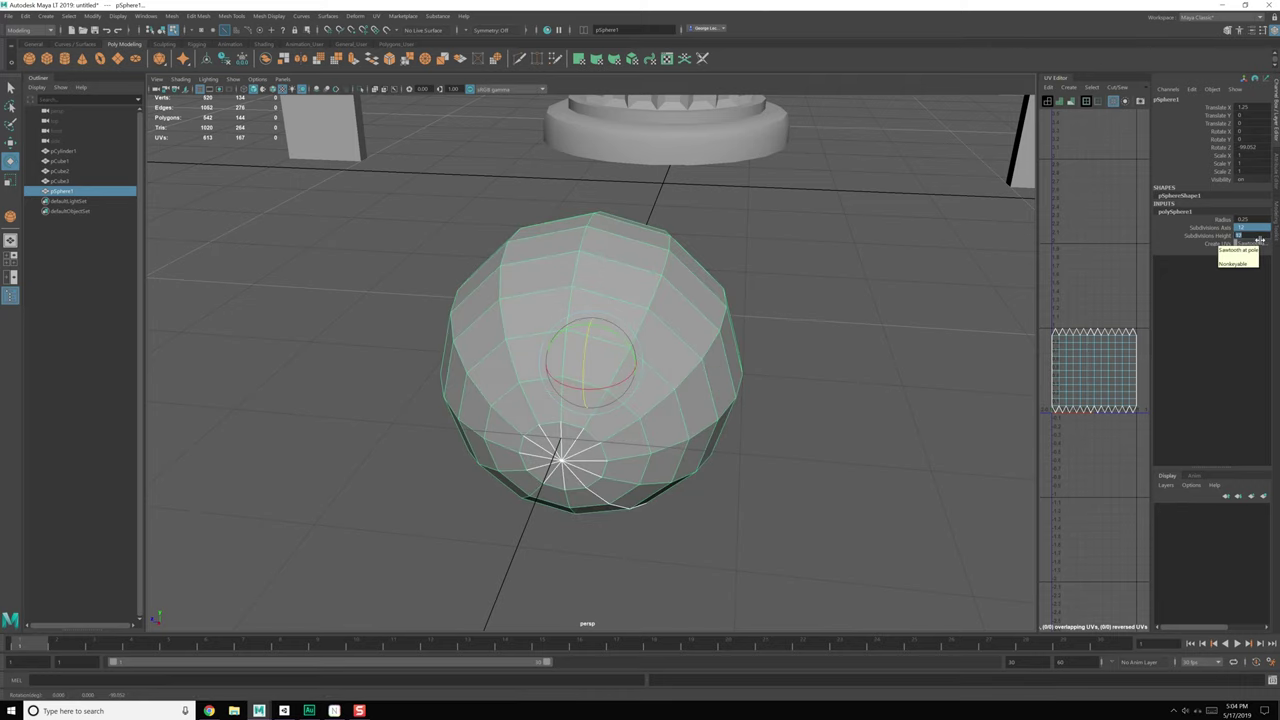
key(Return)
alt+drag(906, 302, 878, 302)
click(872, 300)
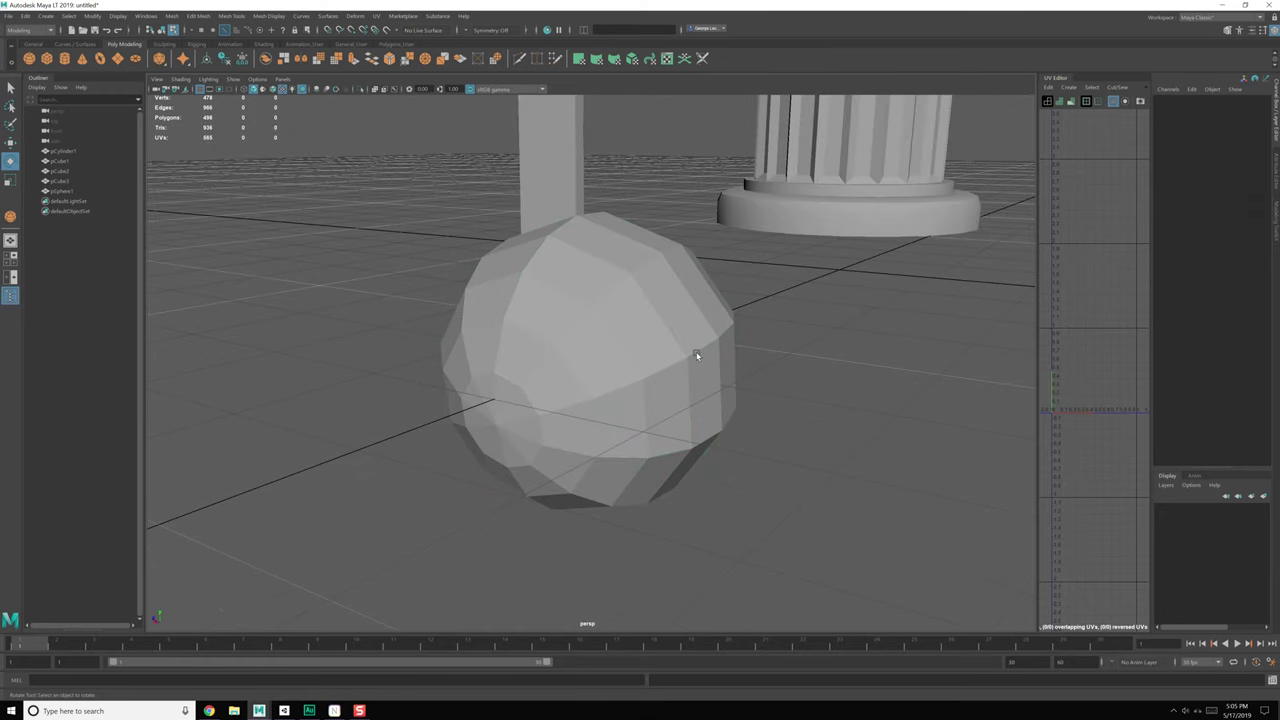
Step: Soften all edges of the sphere so its faceted surface shades smoothly
key(F8)
key(F8)
click(691, 357)
key(F8)
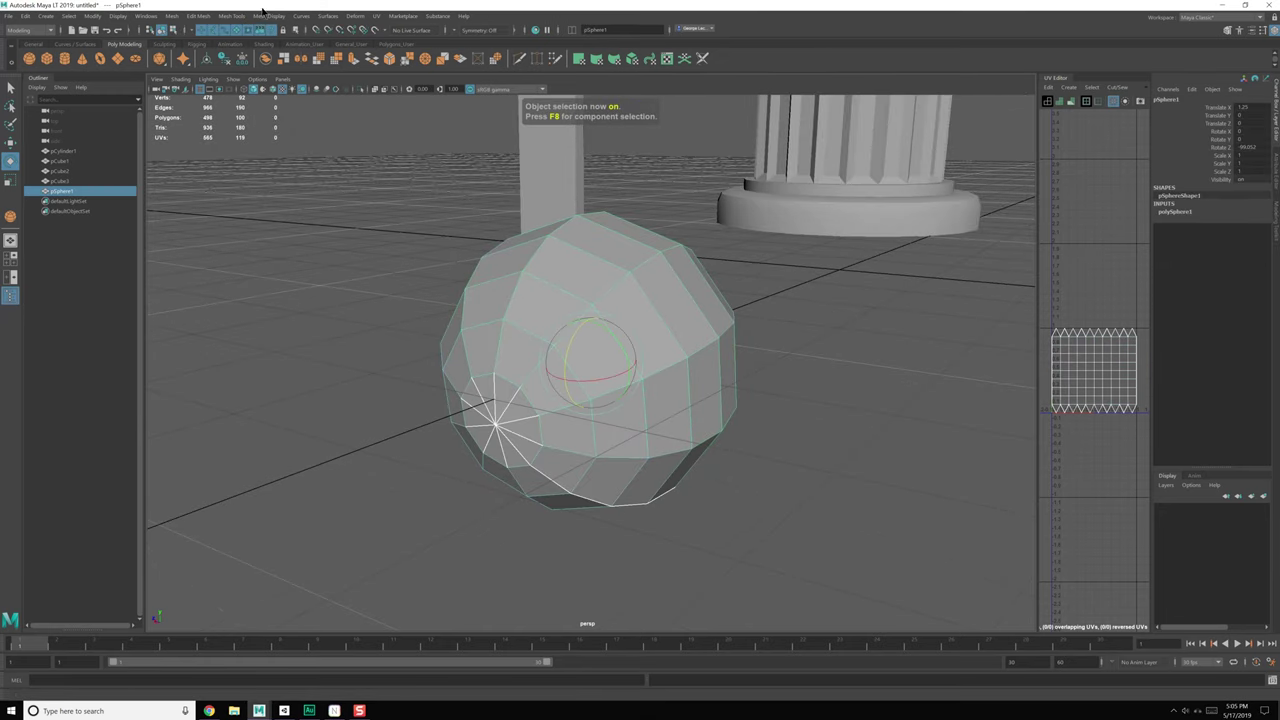
click(327, 16)
mouse_move(270, 16)
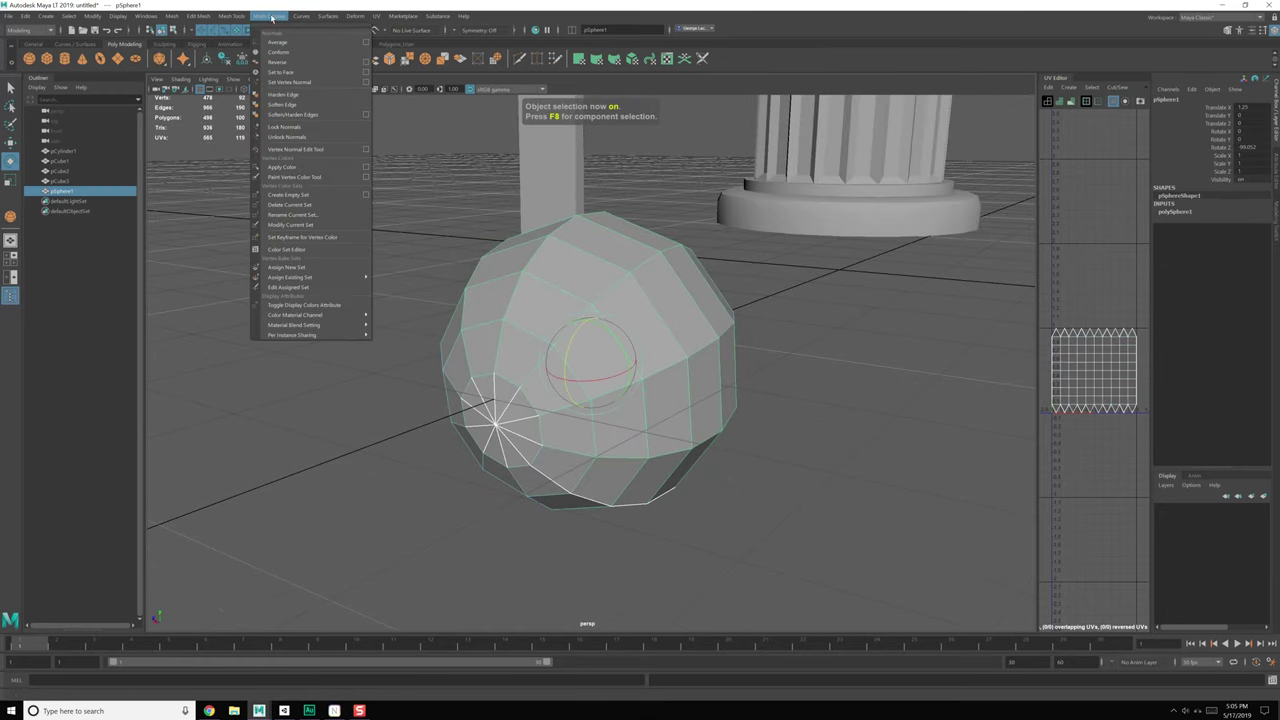
click(285, 106)
click(425, 295)
click(493, 374)
alt+drag(685, 362, 559, 387)
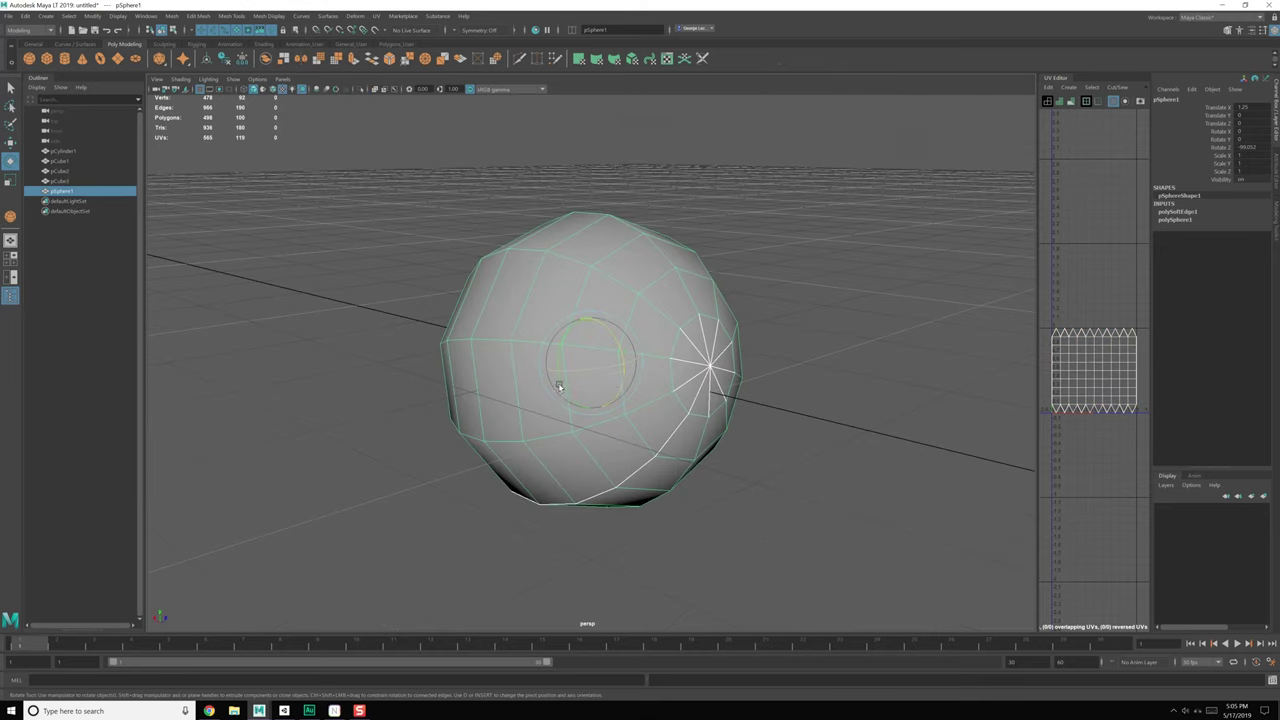
Step: Set the sphere's Z rotation to exactly -90
mouse_move(666, 375)
alt+mouse_down()
mouse_move(660, 366)
mouse_move(668, 375)
alt+mouse_up()
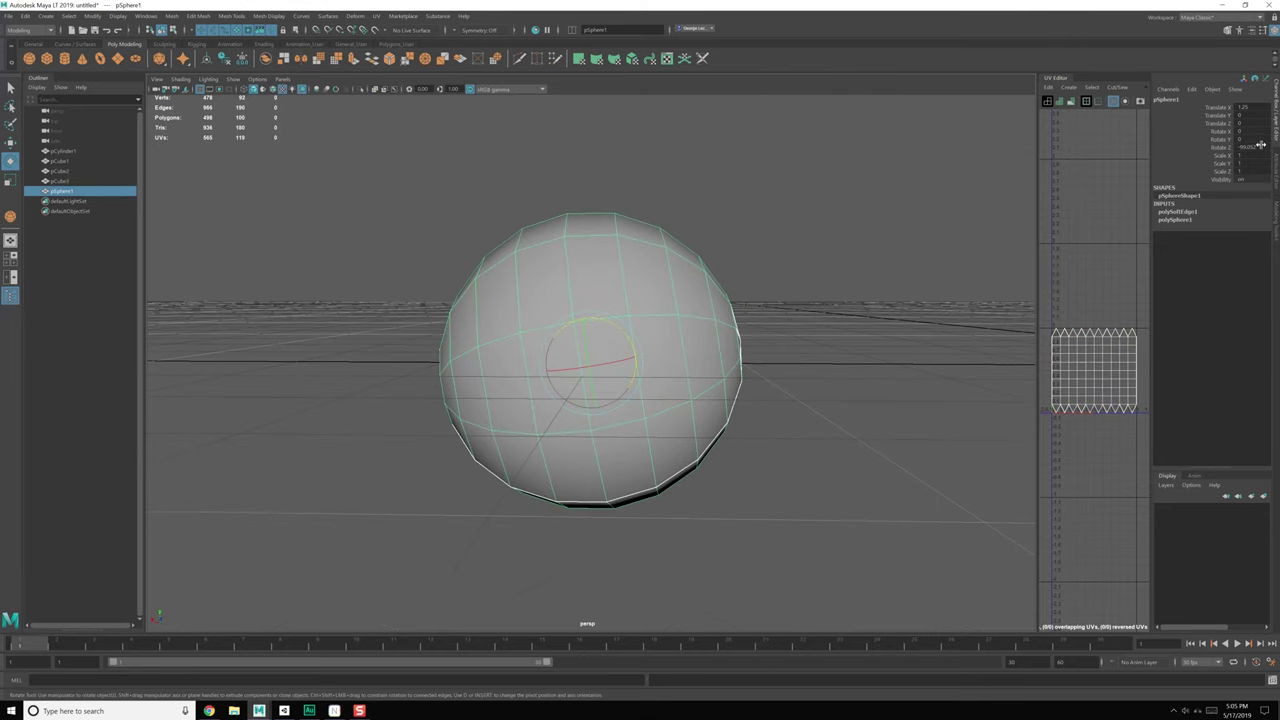
text(-90)
key(Return)
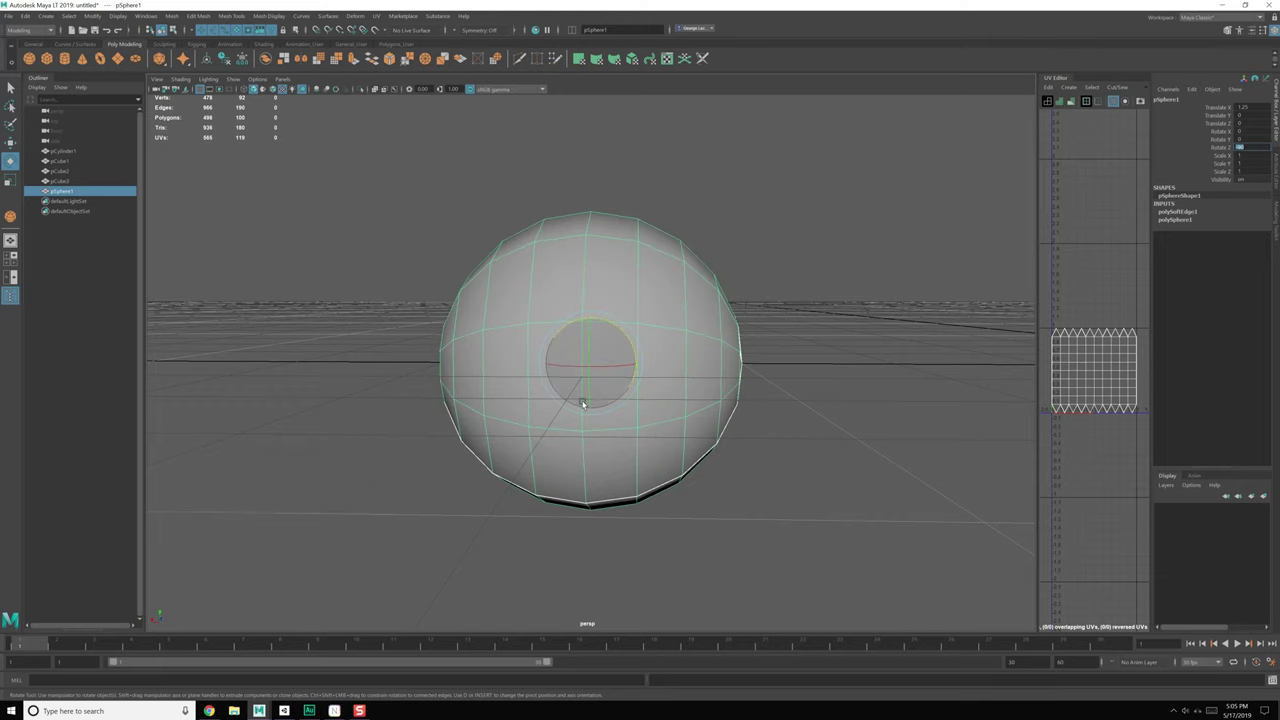
Step: Extrude the two rings of faces around the sphere's board-side pole outward along X to form a bulb neck
alt+drag(583, 403, 689, 417)
key(q)
right_drag(712, 383, 712, 408)
alt+drag(713, 403, 742, 334)
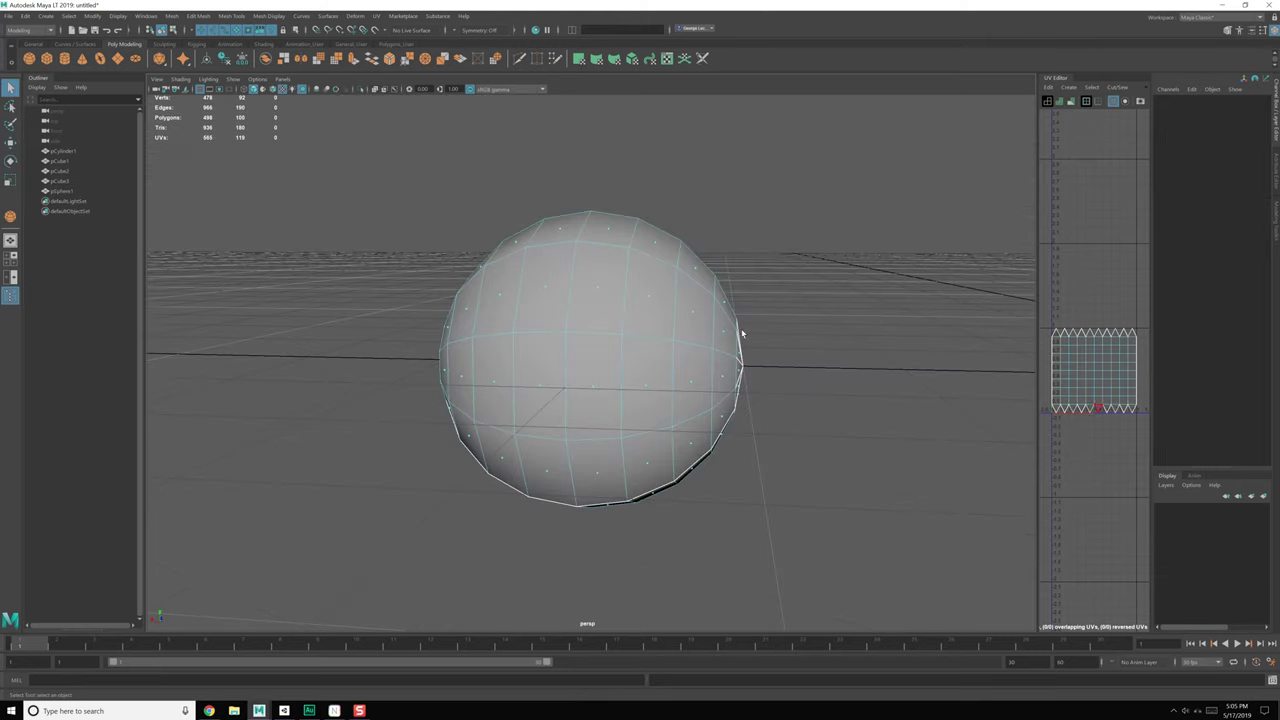
drag(829, 505, 830, 505)
mouse_move(830, 505)
alt+mouse_down()
mouse_move(808, 502)
mouse_move(838, 502)
alt+mouse_up()
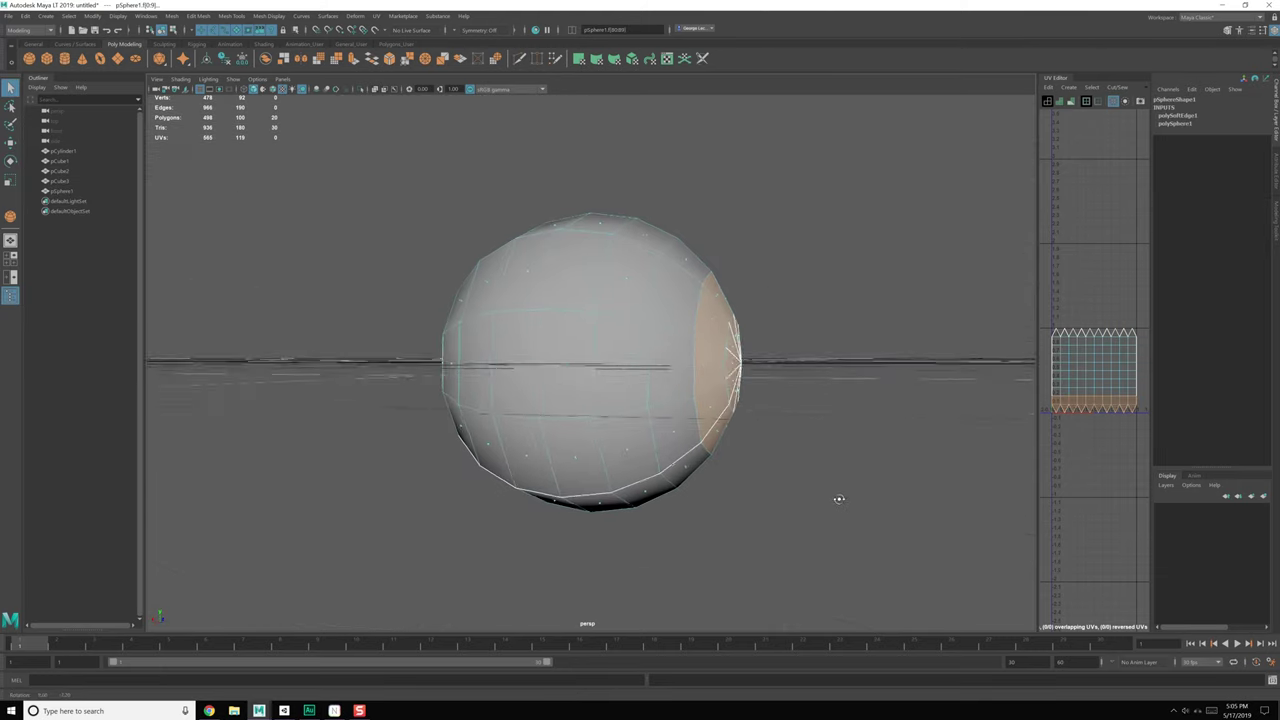
shift+right_drag(733, 332, 732, 356)
alt+drag(732, 356, 765, 444)
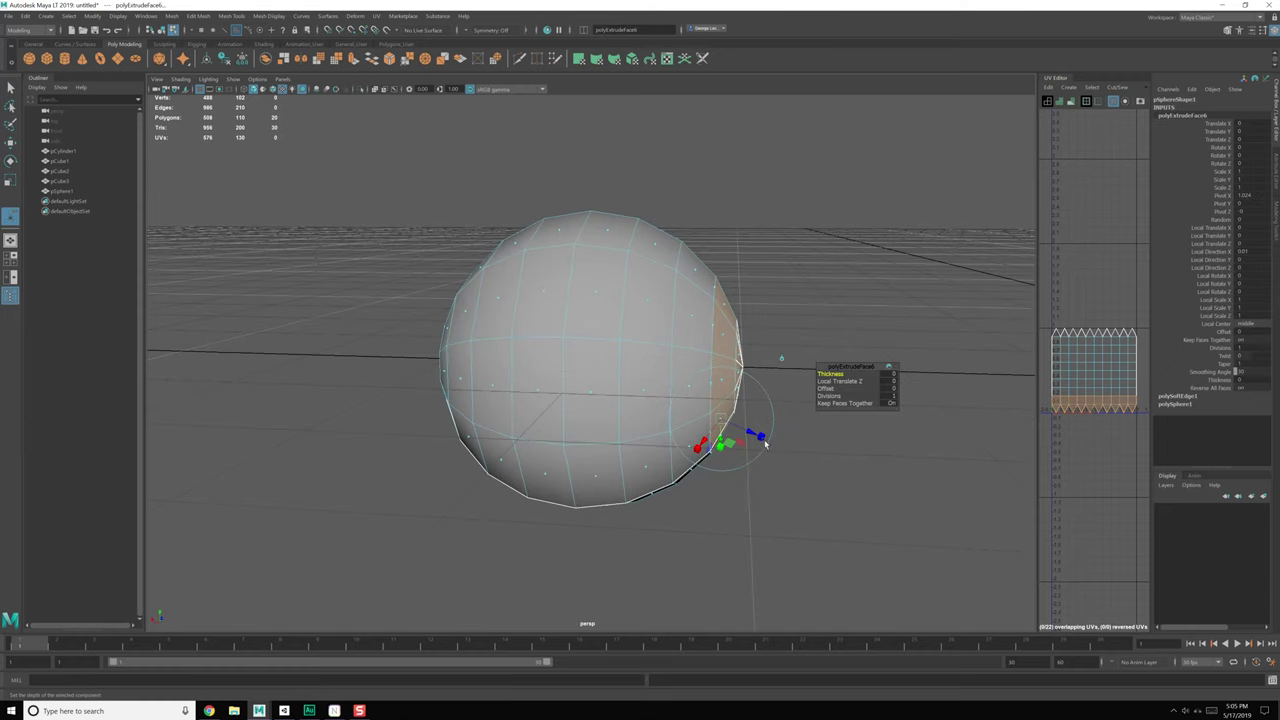
click(782, 360)
drag(695, 367, 762, 372)
alt+middle_drag(757, 376, 694, 376)
Step: Scale the extruded cap faces flat along X so the bulb's neck ends in a plane
key(r)
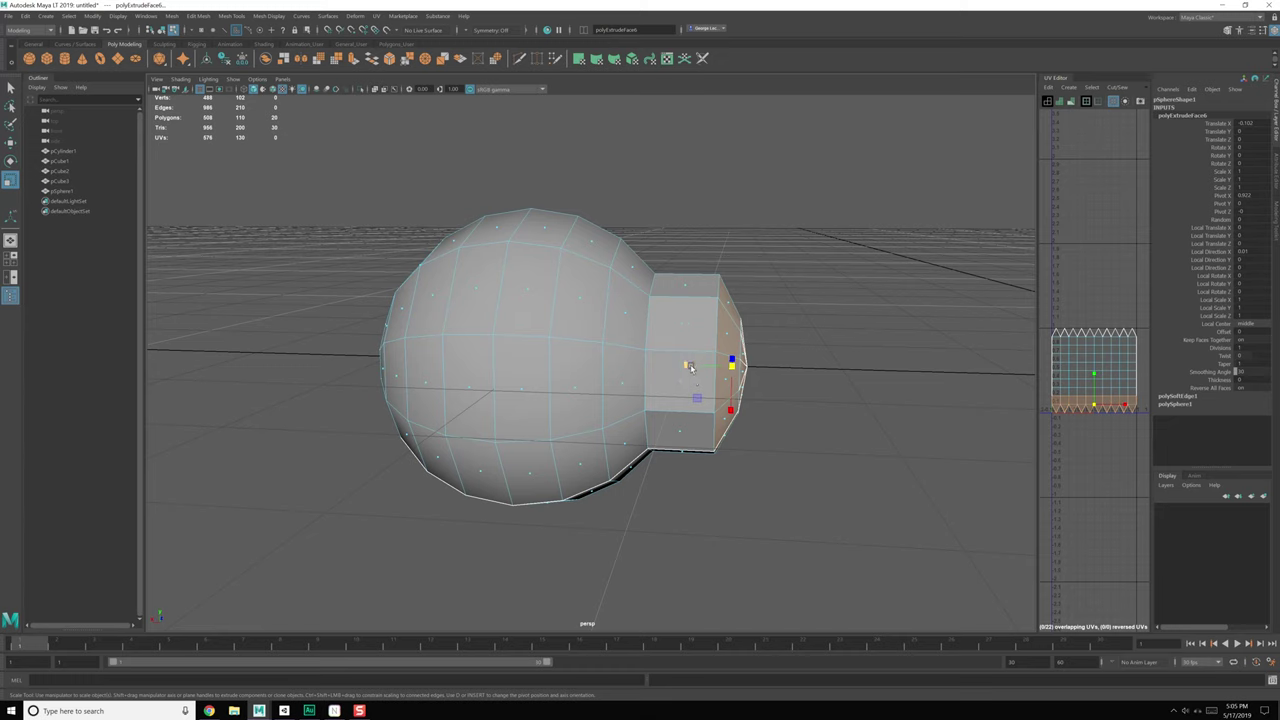
drag(690, 368, 700, 367)
key(w)
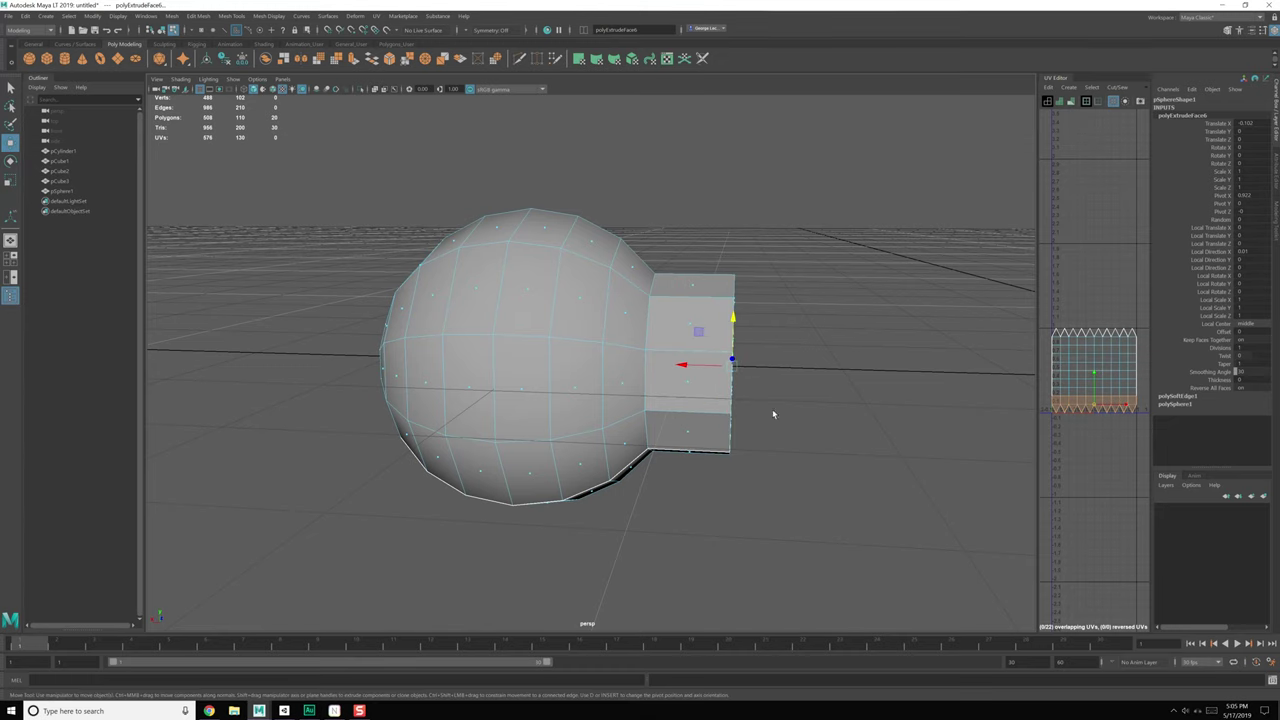
Step: Delete the inner edge loop on the neck's flat end together with its vertices
alt+drag(774, 414, 710, 410)
right_drag(687, 391, 688, 345)
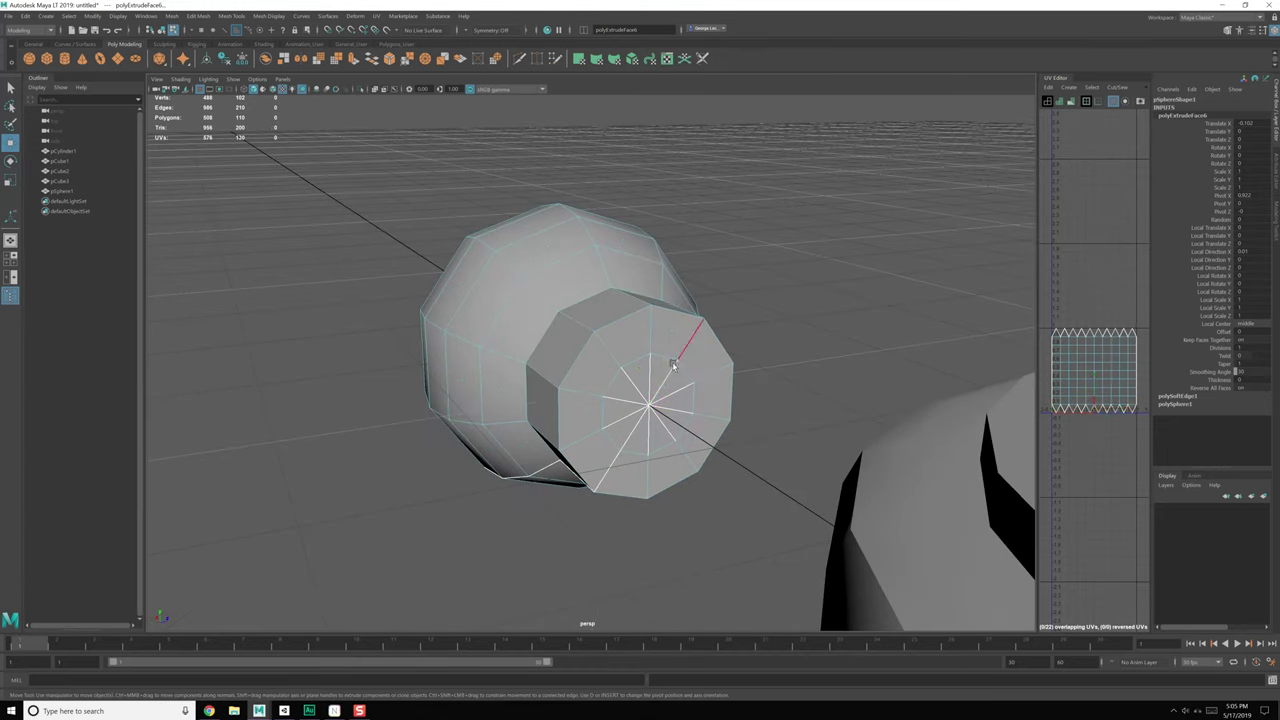
double_click(672, 362)
key(Delete)
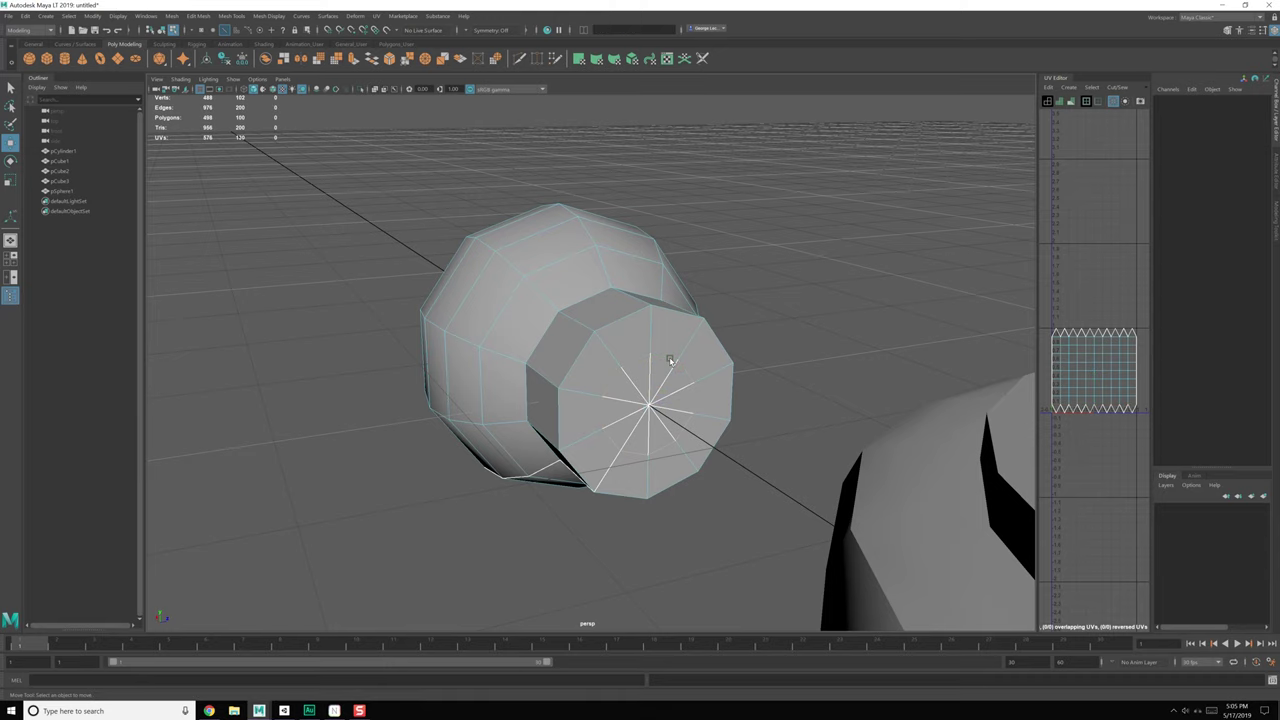
key(ctrl+z)
key(ctrl+Delete)
Step: Return to object selection and raise the bulb to about 3.09 in Y, level with the signboard's lower part
alt+drag(580, 378, 683, 386)
key(F8)
scroll(682, 384, down, 12)
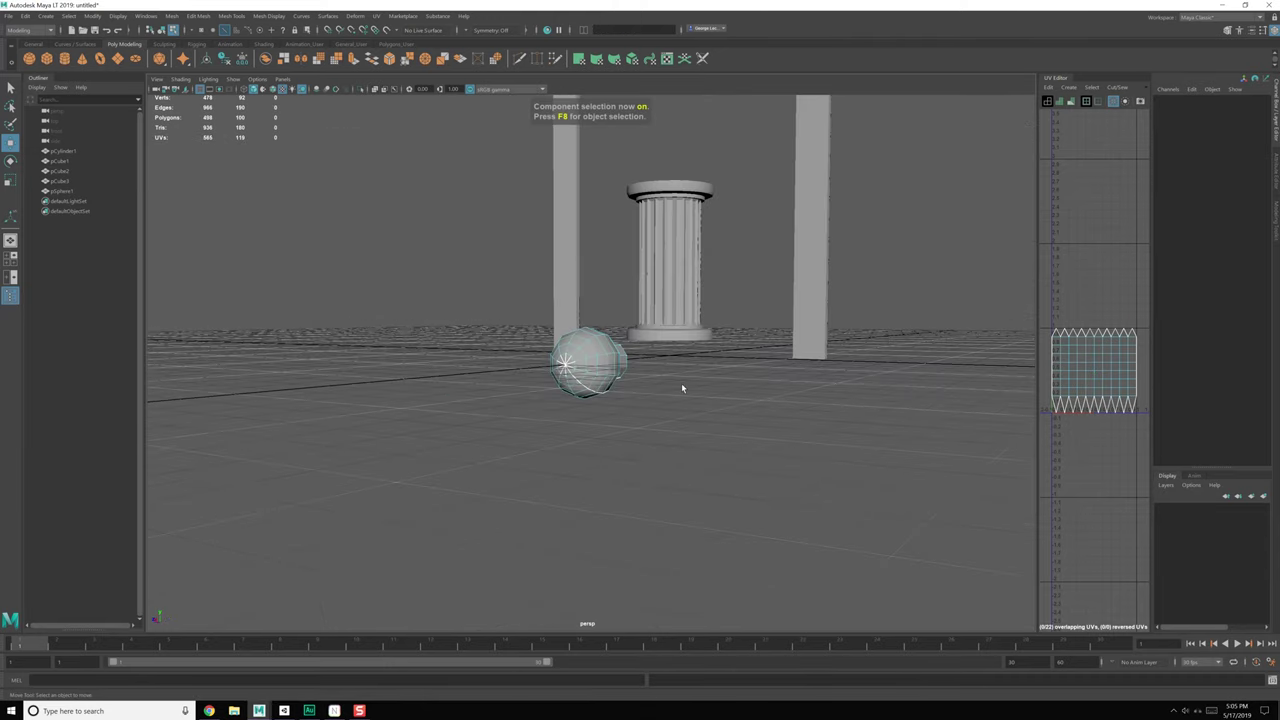
key(F8)
alt+middle_drag(685, 393, 682, 410)
alt+drag(681, 410, 668, 420)
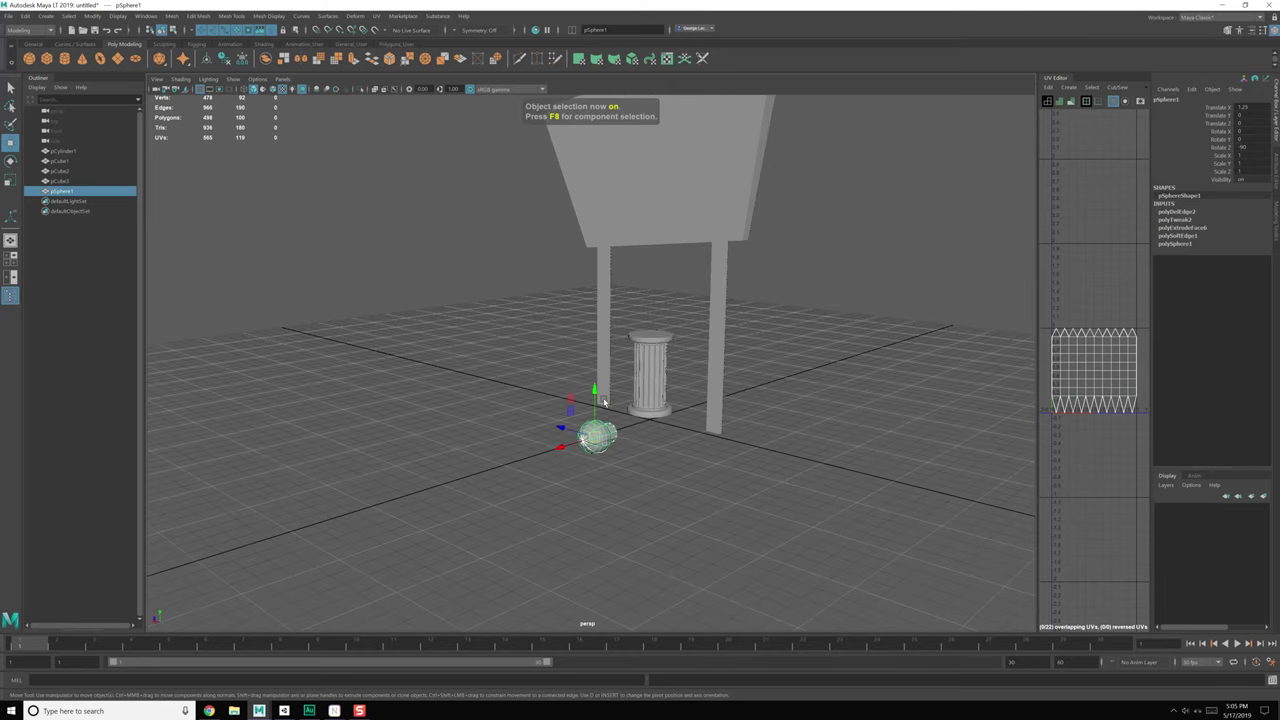
click(590, 395)
key(ctrl+z)
drag(595, 393, 601, 181)
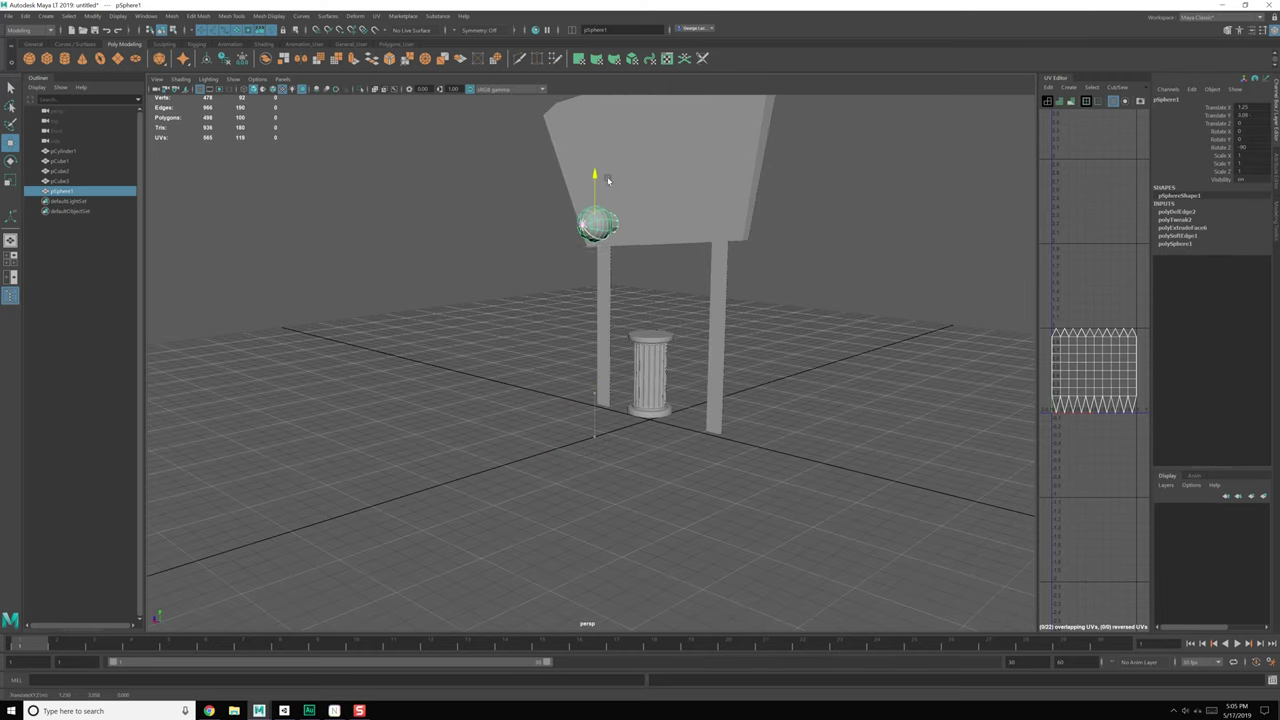
Step: Adjust the bulb's pivot with vertex snapping and move the bulb toward the signboard's front face
alt+drag(568, 262, 650, 282)
scroll(650, 282, up, 3)
alt+middle_drag(643, 284, 654, 374)
alt+drag(540, 378, 634, 355)
scroll(636, 359, up, 1)
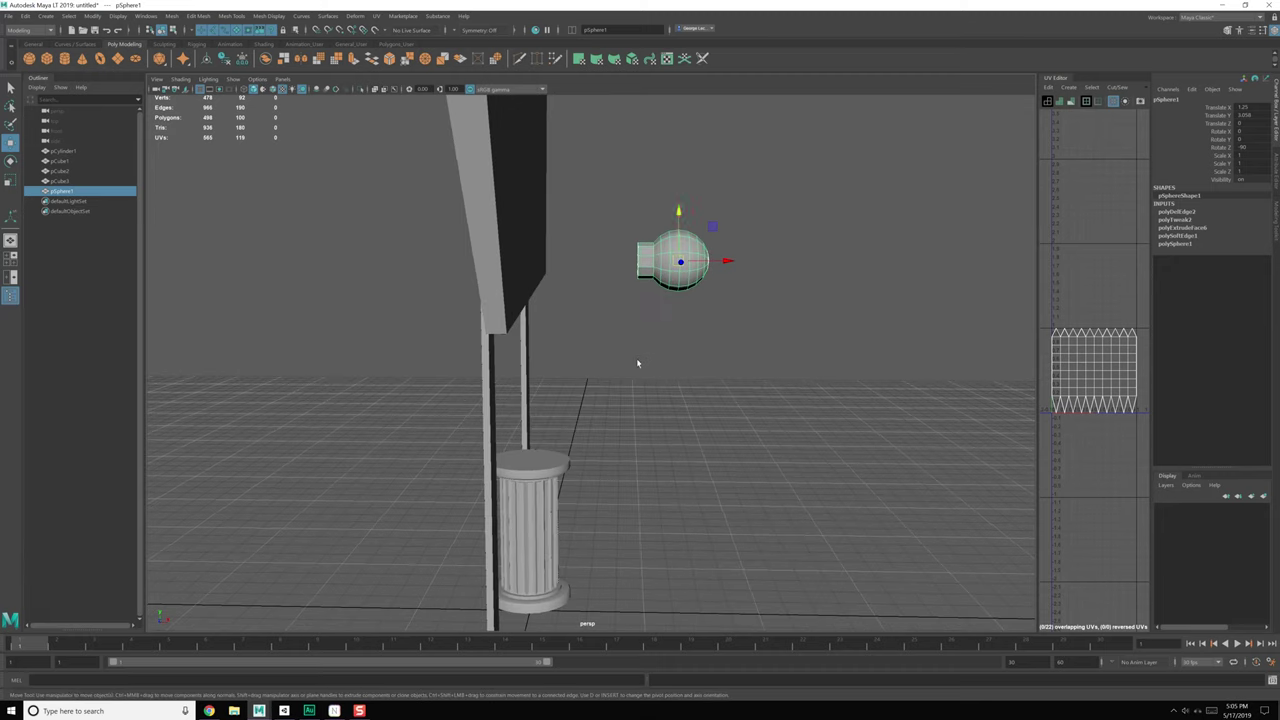
key(d)
key(v)
drag(688, 261, 554, 268)
Step: Scale the bulb down to about 0.508 and place it at the lower left corner of the signboard's front
alt+middle_drag(620, 255, 674, 291)
alt+drag(674, 294, 571, 322)
key(r)
key(w)
drag(569, 257, 569, 288)
alt+drag(562, 321, 494, 335)
alt+middle_drag(524, 330, 551, 361)
alt+drag(551, 361, 586, 371)
Step: Duplicate the bulb three times, spacing the copies evenly along the board's bottom edge and following its upward slope
key(ctrl+d)
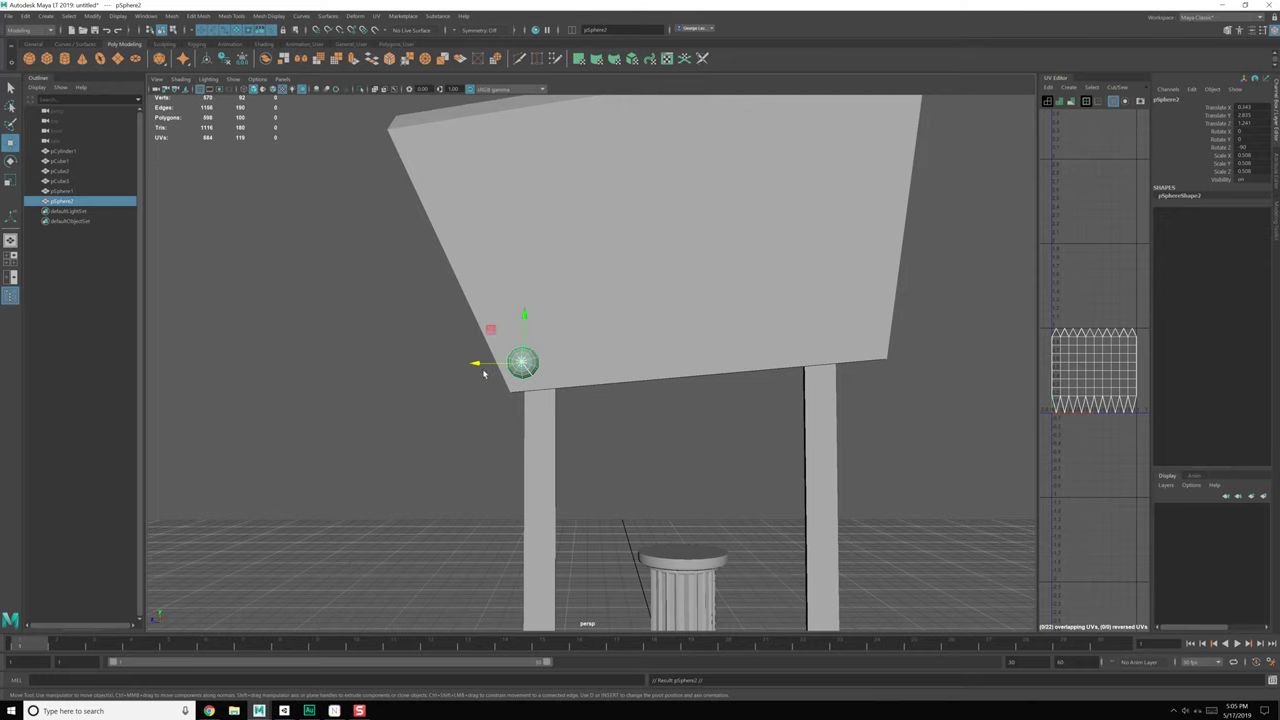
drag(481, 363, 514, 363)
drag(569, 318, 570, 311)
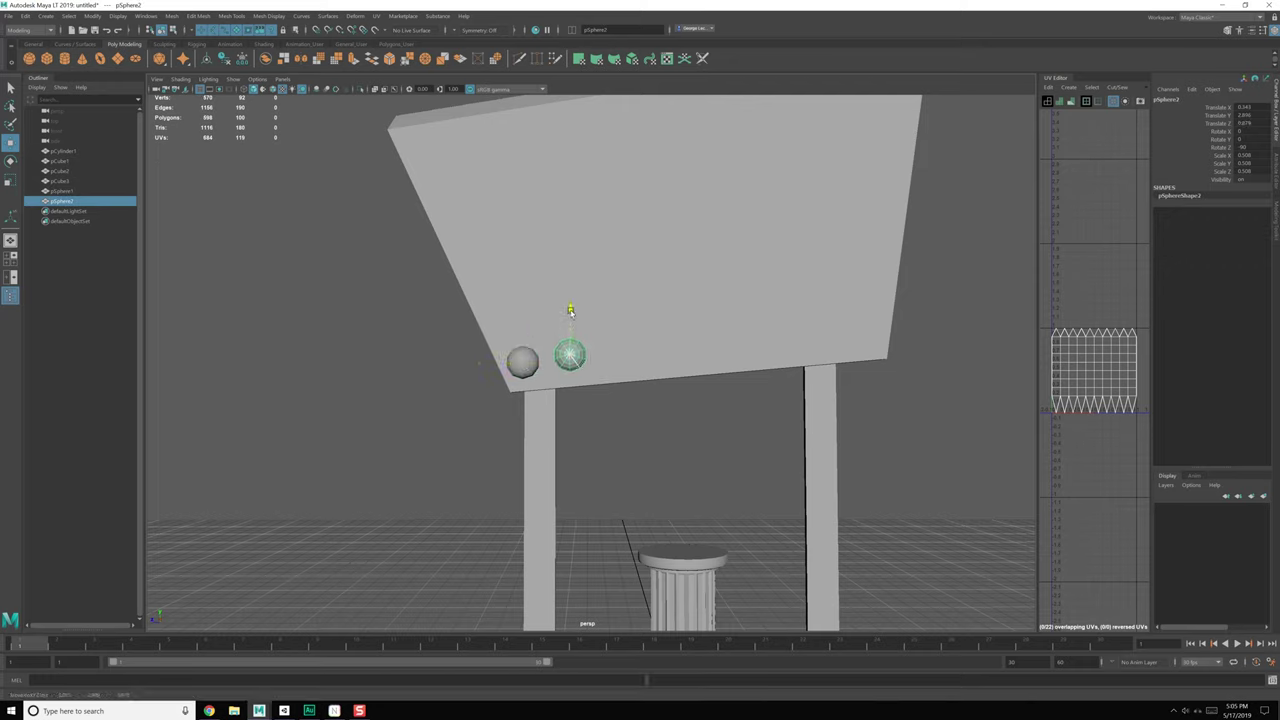
key(ctrl+d)
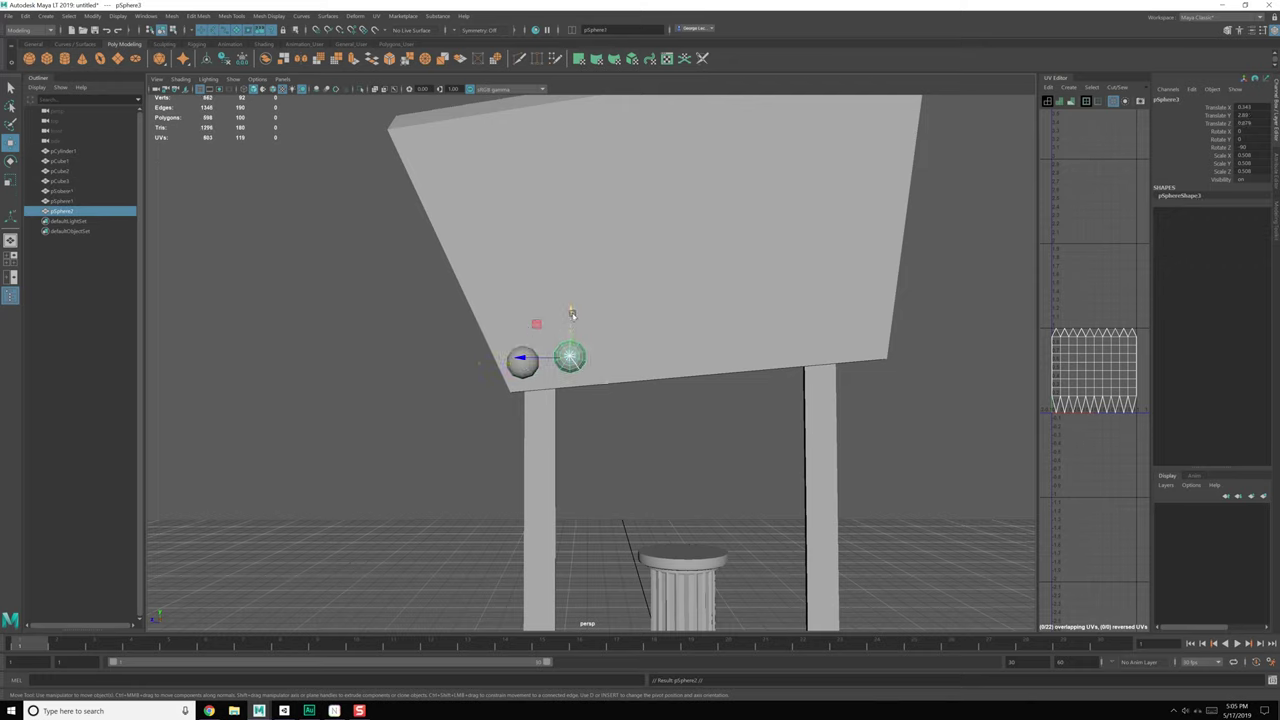
drag(521, 357, 550, 358)
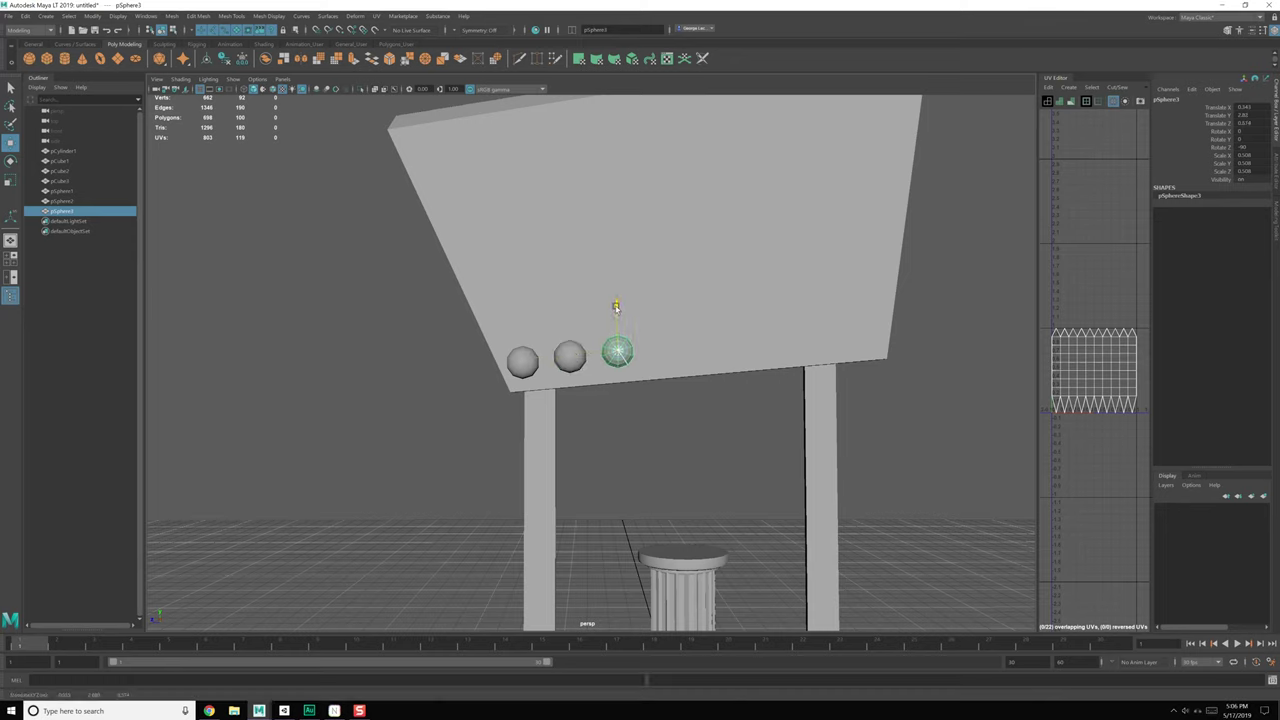
key(ctrl+d)
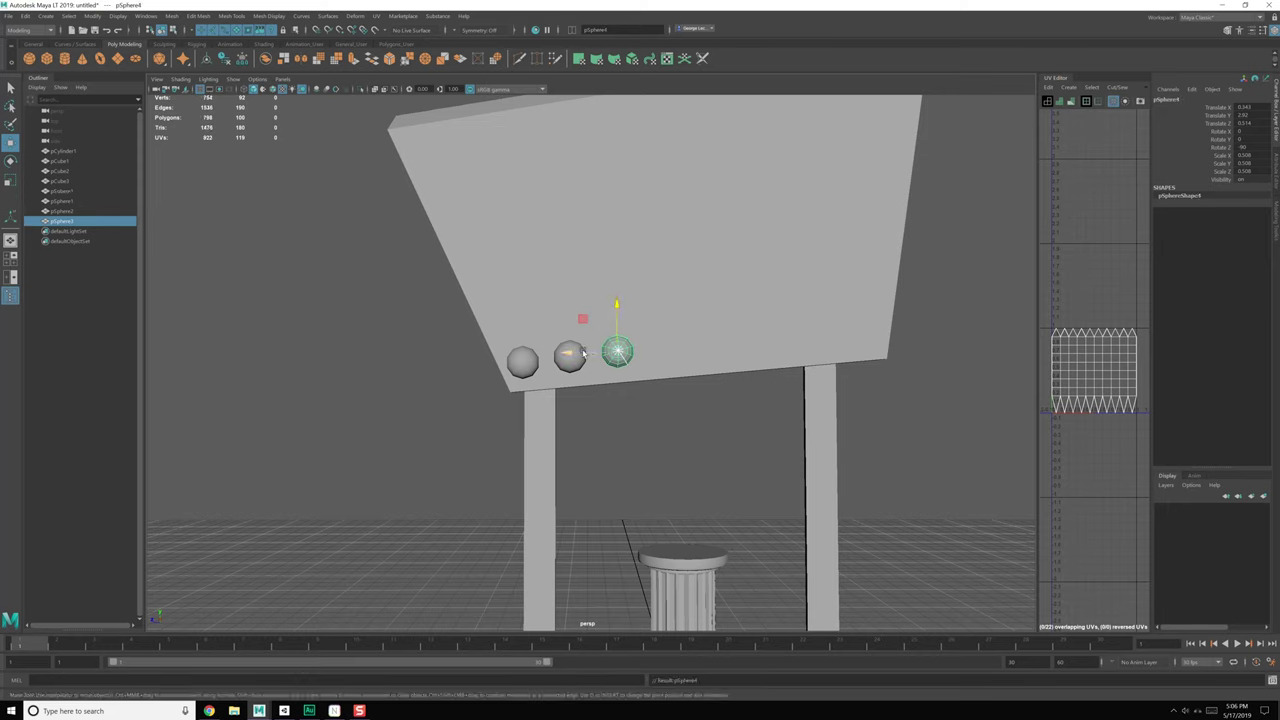
drag(584, 353, 595, 356)
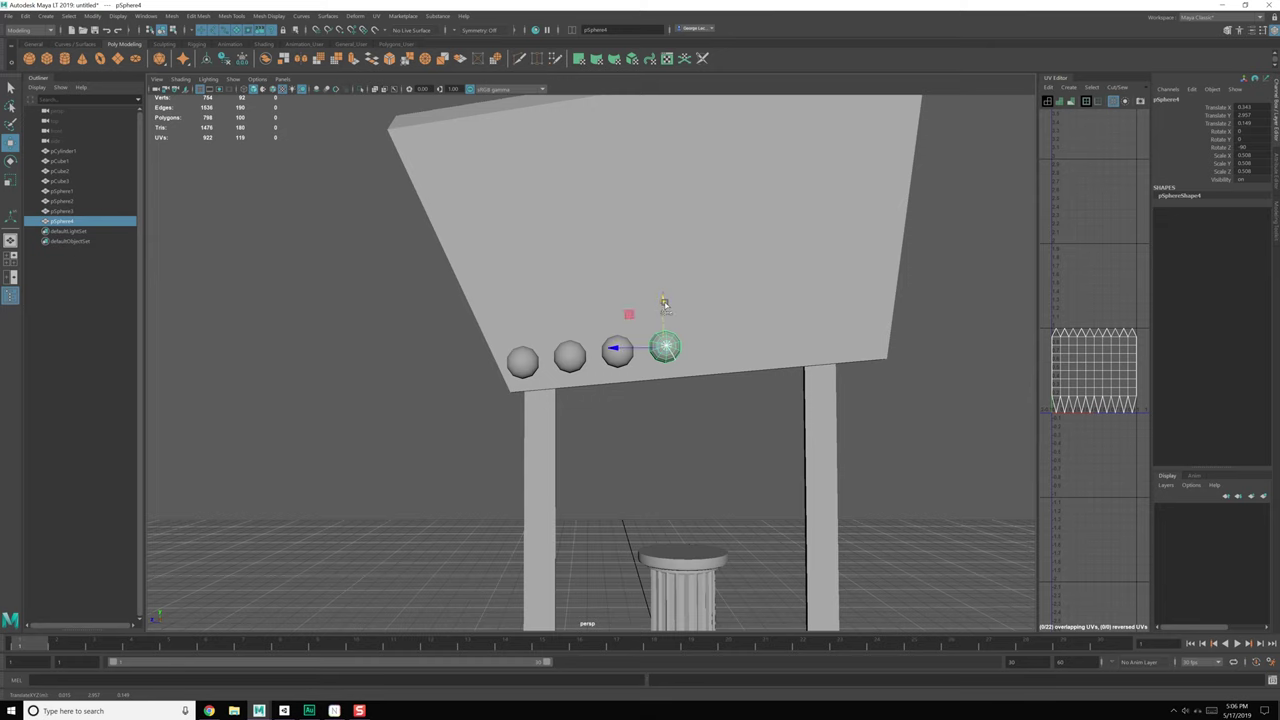
Step: Duplicate the bulb with the same offset four more times to complete the bottom row
key(shift+d)
key(shift+d)
key(shift+d)
key(shift+d)
Step: Select all eight bulbs of the bottom row and shift them together slightly inward from the board's left corner
alt+drag(783, 340, 779, 346)
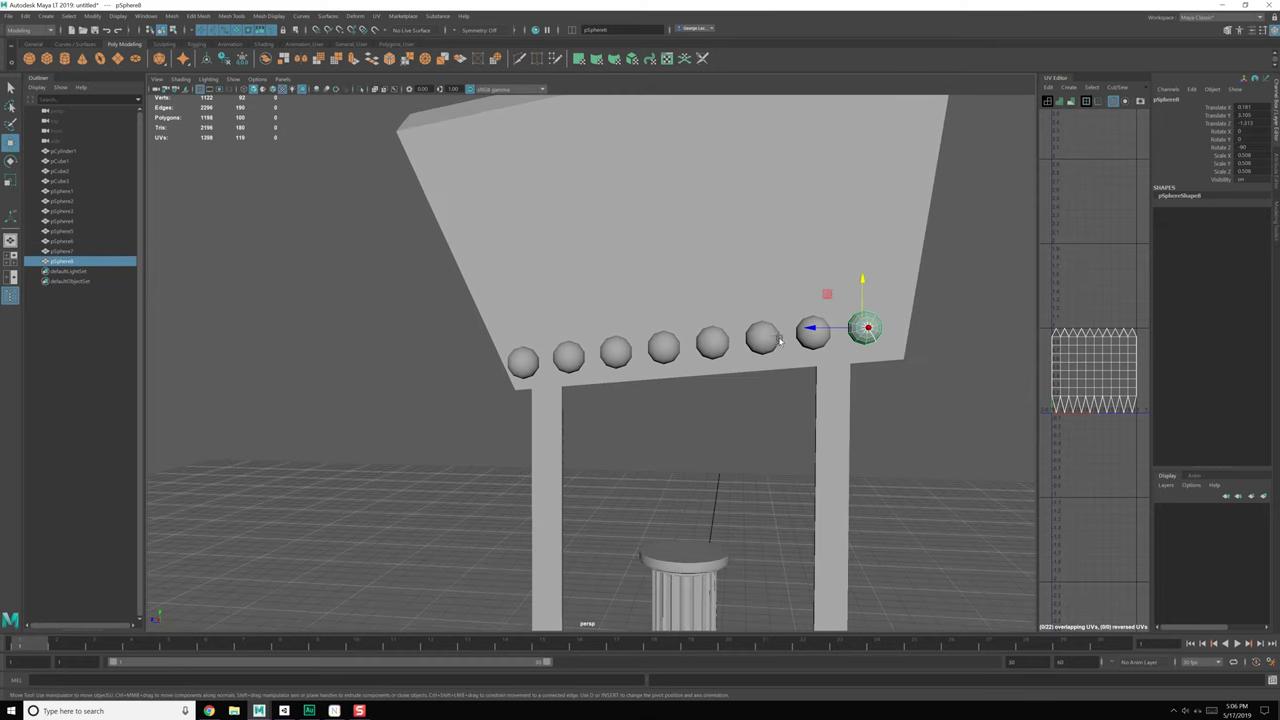
alt+middle_drag(779, 346, 751, 351)
alt+drag(751, 350, 757, 345)
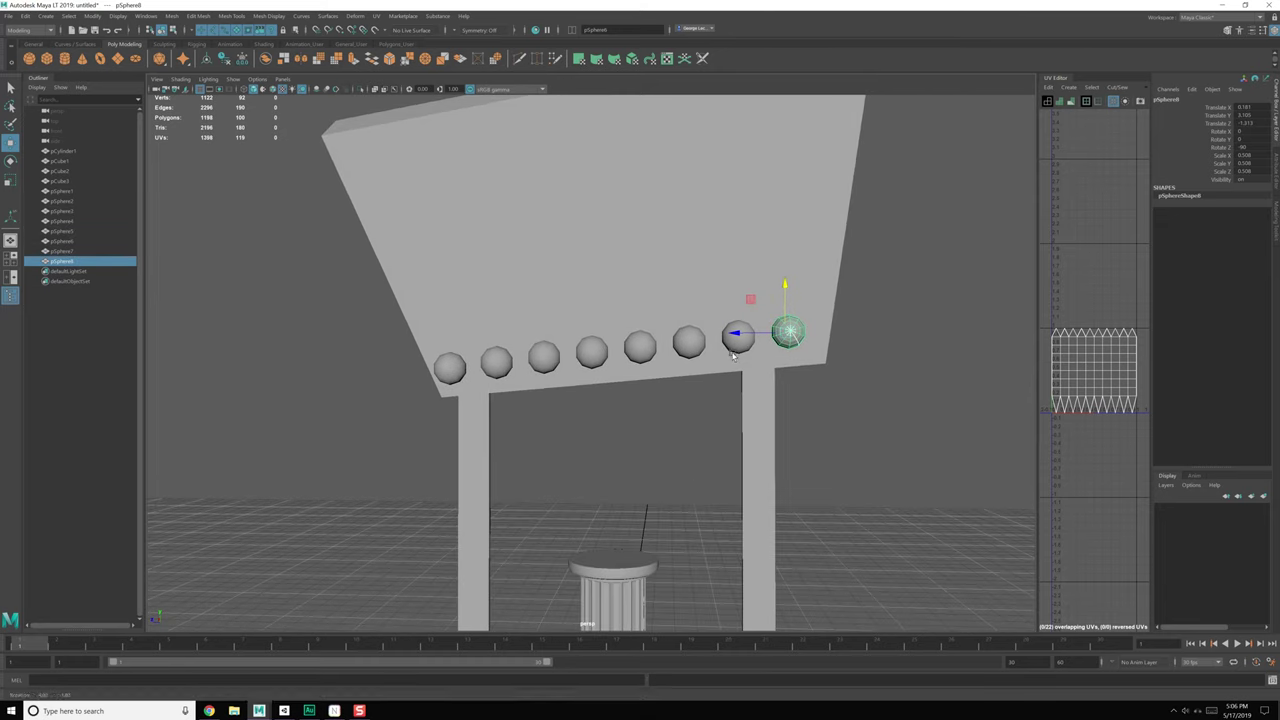
shift+click(744, 347)
shift+click(694, 347)
shift+click(642, 352)
shift+click(594, 360)
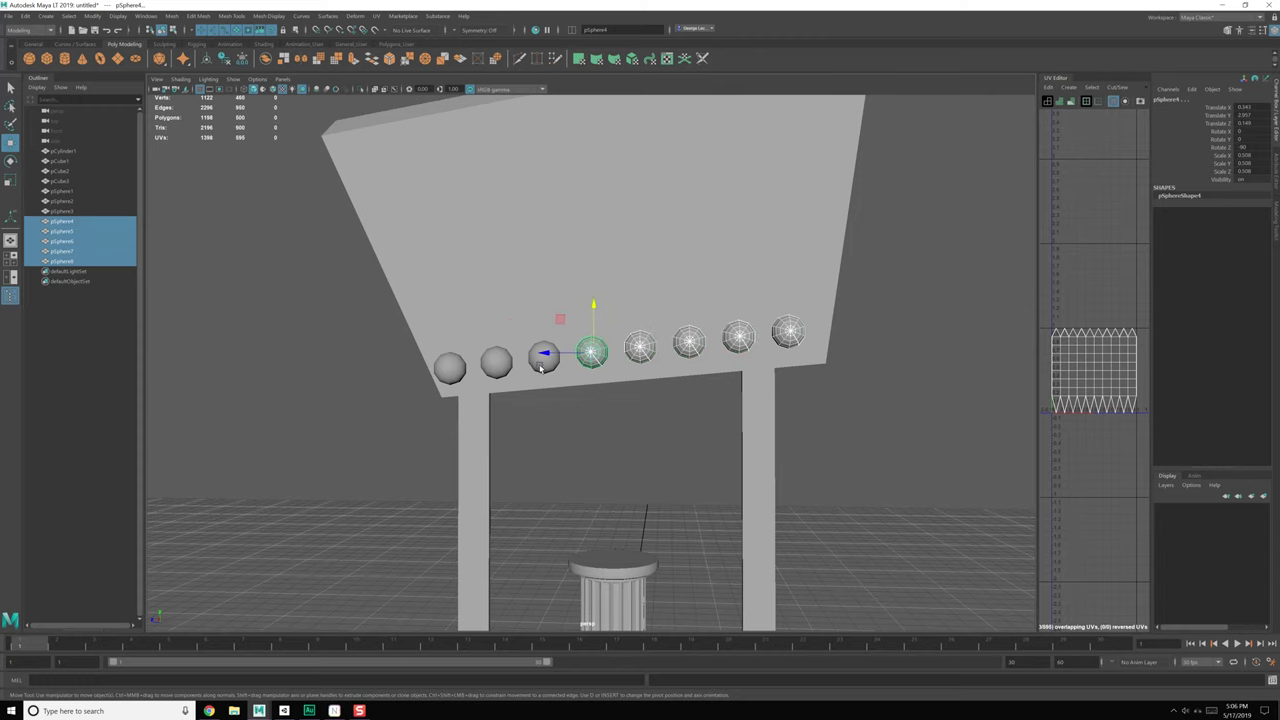
shift+click(543, 359)
shift+click(496, 362)
shift+click(451, 370)
drag(427, 340, 435, 341)
Step: Duplicate the first bulb of the bottom row and move the copy to the signboard's upper left corner
alt+drag(638, 334, 662, 398)
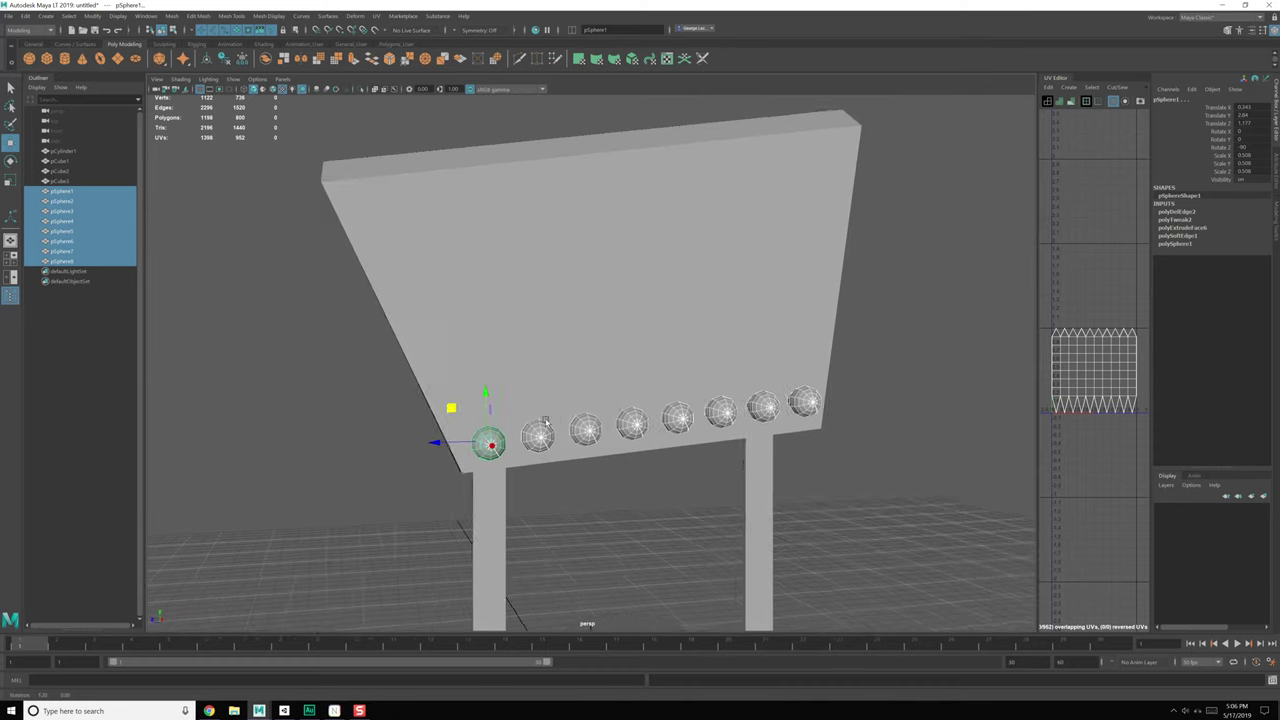
alt+middle_drag(500, 443, 531, 434)
click(534, 431)
key(ctrl+d)
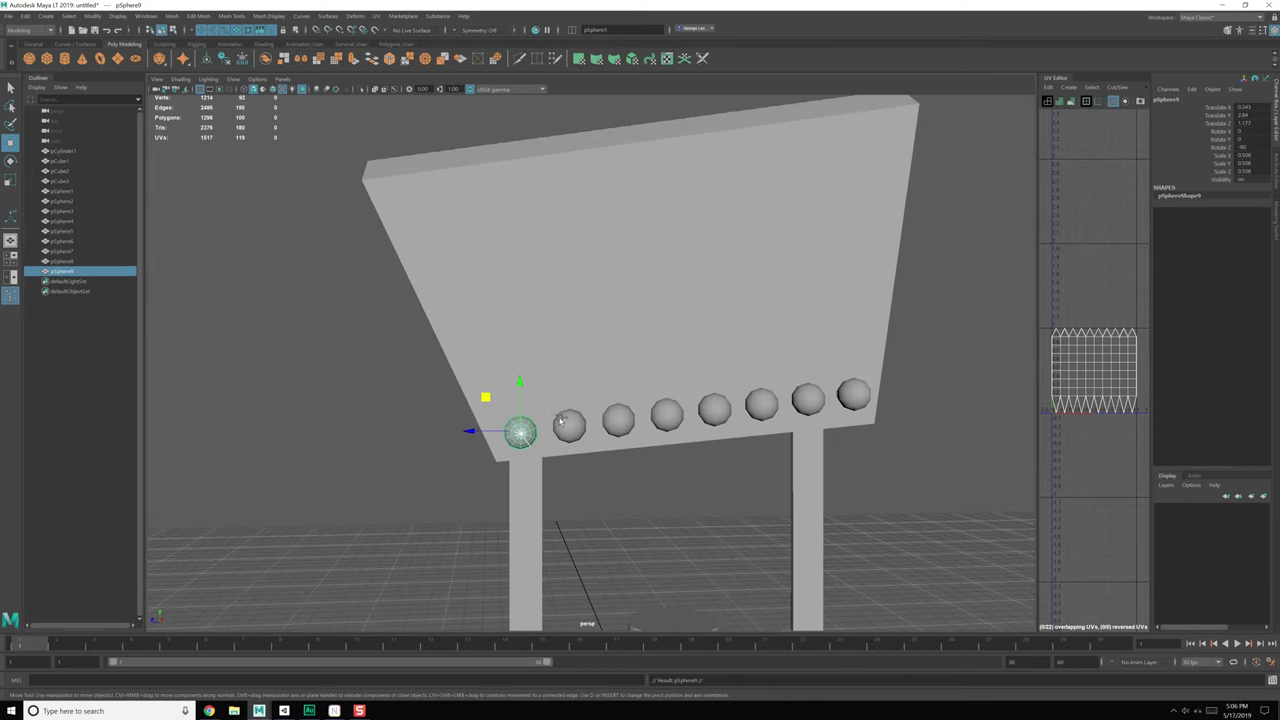
drag(490, 398, 373, 177)
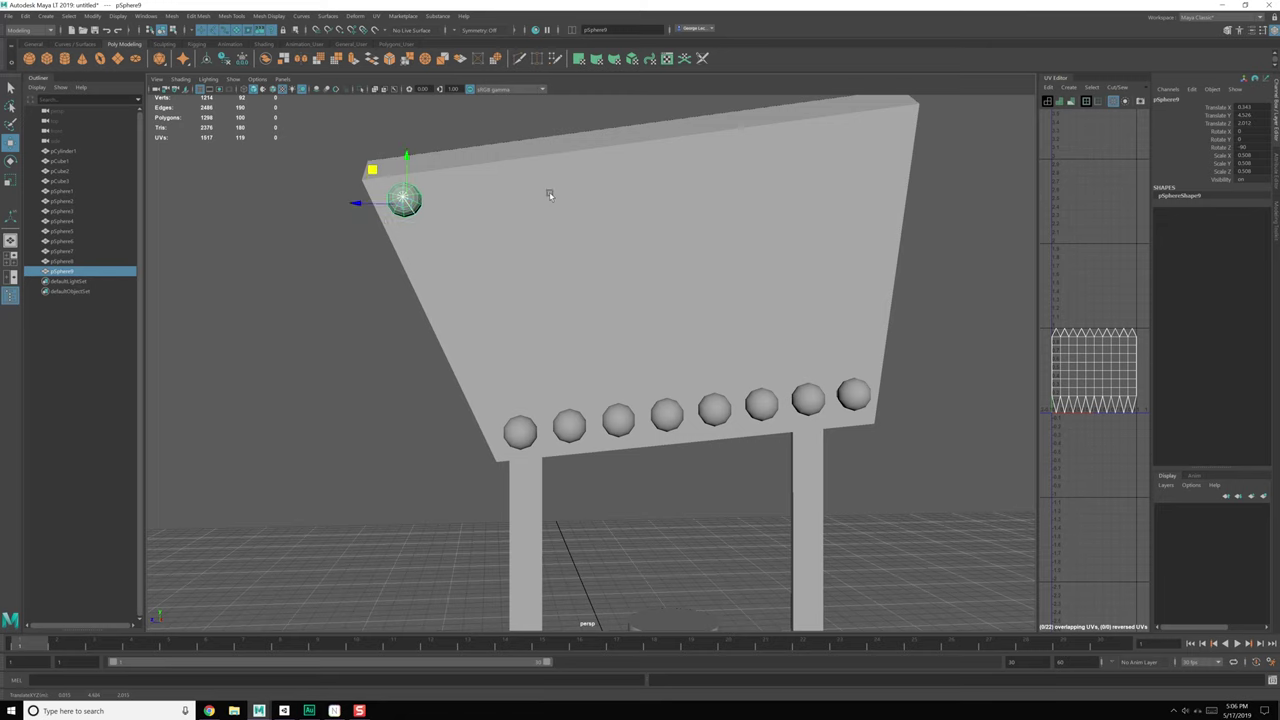
Step: Duplicate the upper left corner bulb and place the copy just beside it, following the slope of the board's top edge
alt+middle_drag(550, 196, 568, 275)
key(ctrl+d)
click(421, 275)
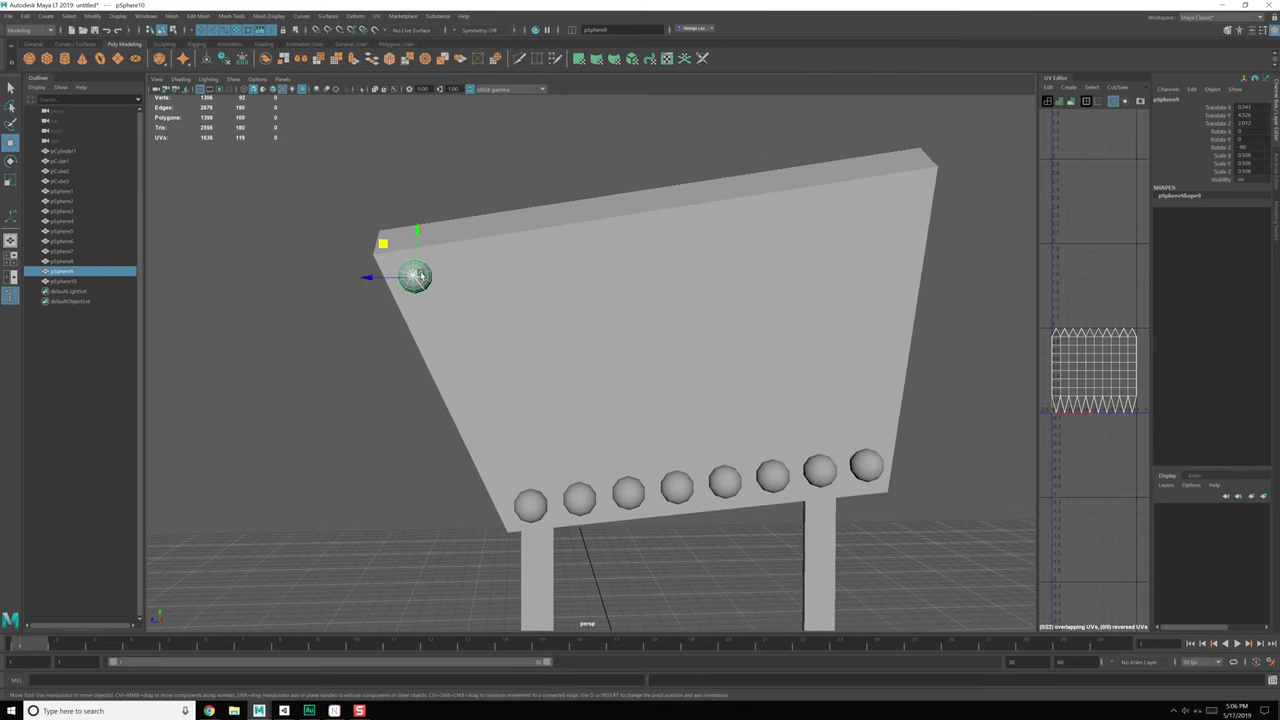
key(ctrl+d)
drag(383, 243, 431, 236)
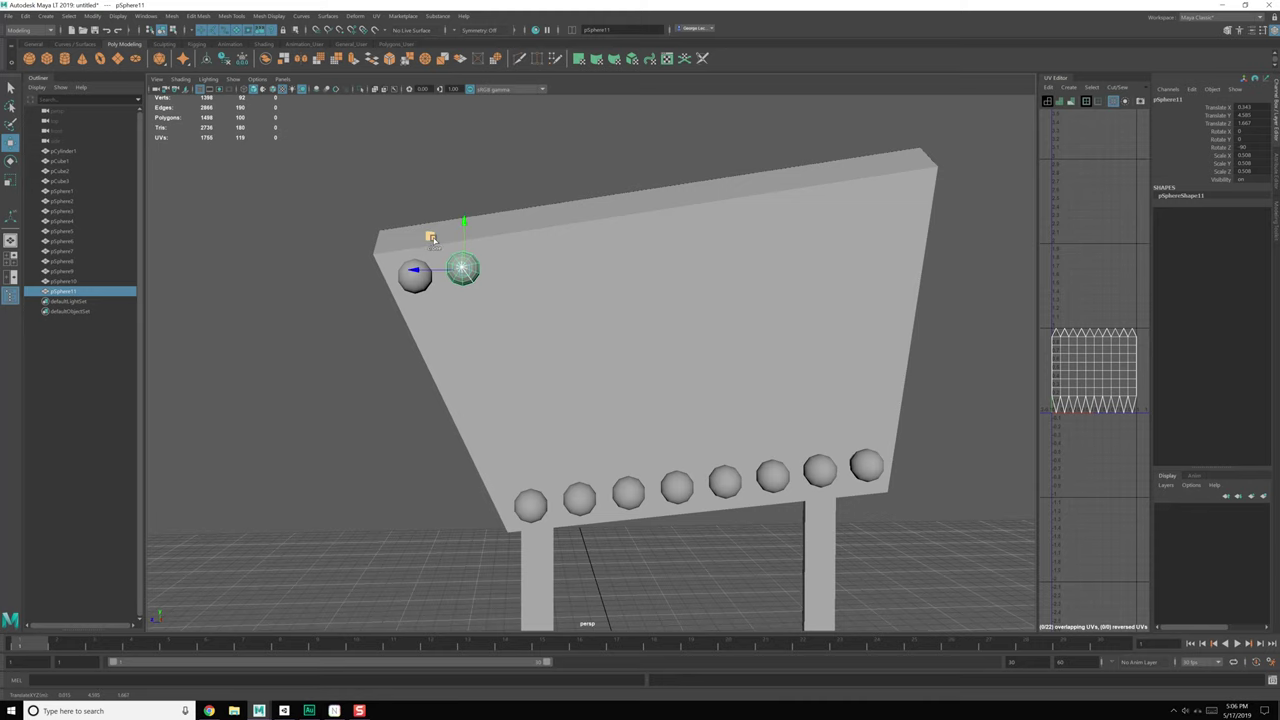
Step: Repeat the offset duplicate ten times to complete a row of twelve bulbs along the board's top edge
key(shift+d)
key(shift+d)
key(shift+d)
key(shift+d)
key(shift+d)
key(shift+d)
key(shift+d)
key(shift+d)
key(shift+d)
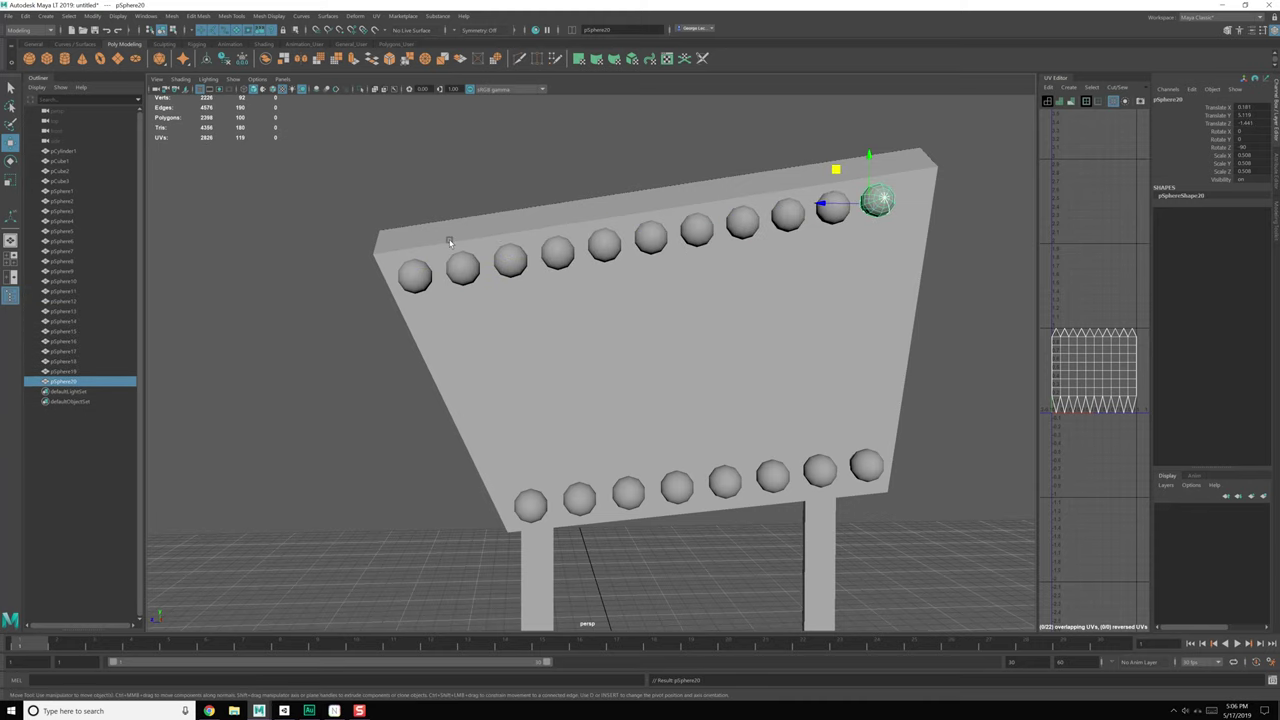
key(shift+d)
Step: Select all twelve bulbs of the top row and shift them together slightly down and toward the board's left corner
alt+middle_drag(592, 263, 584, 265)
shift+click(406, 279)
shift+click(454, 268)
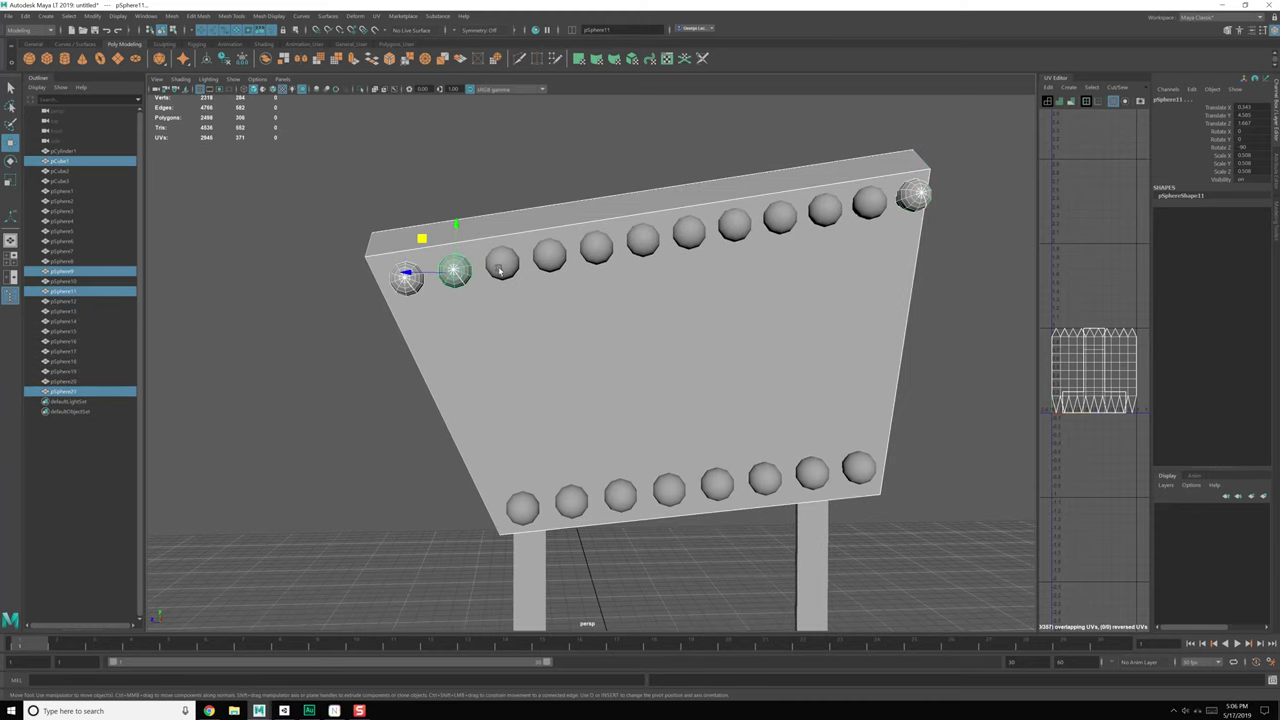
shift+click(502, 262)
shift+click(549, 256)
shift+click(596, 247)
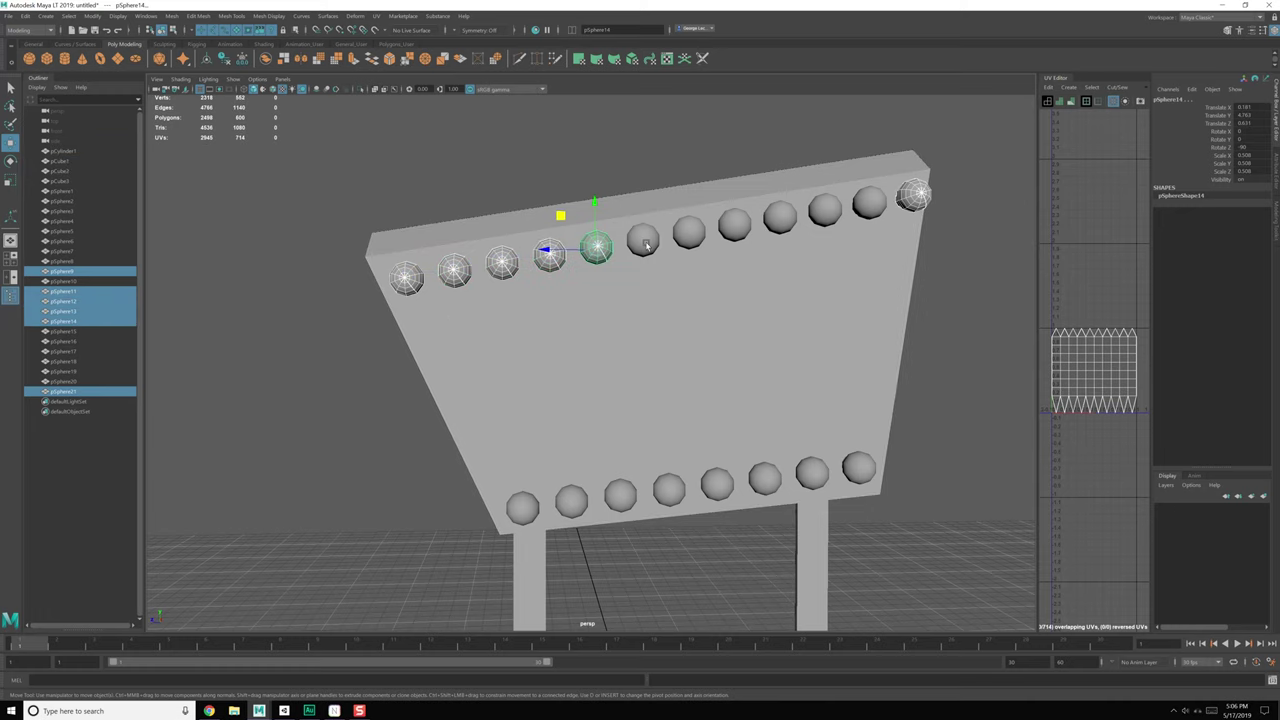
shift+click(643, 239)
shift+click(689, 231)
shift+click(734, 223)
shift+click(780, 216)
shift+click(825, 209)
shift+click(865, 205)
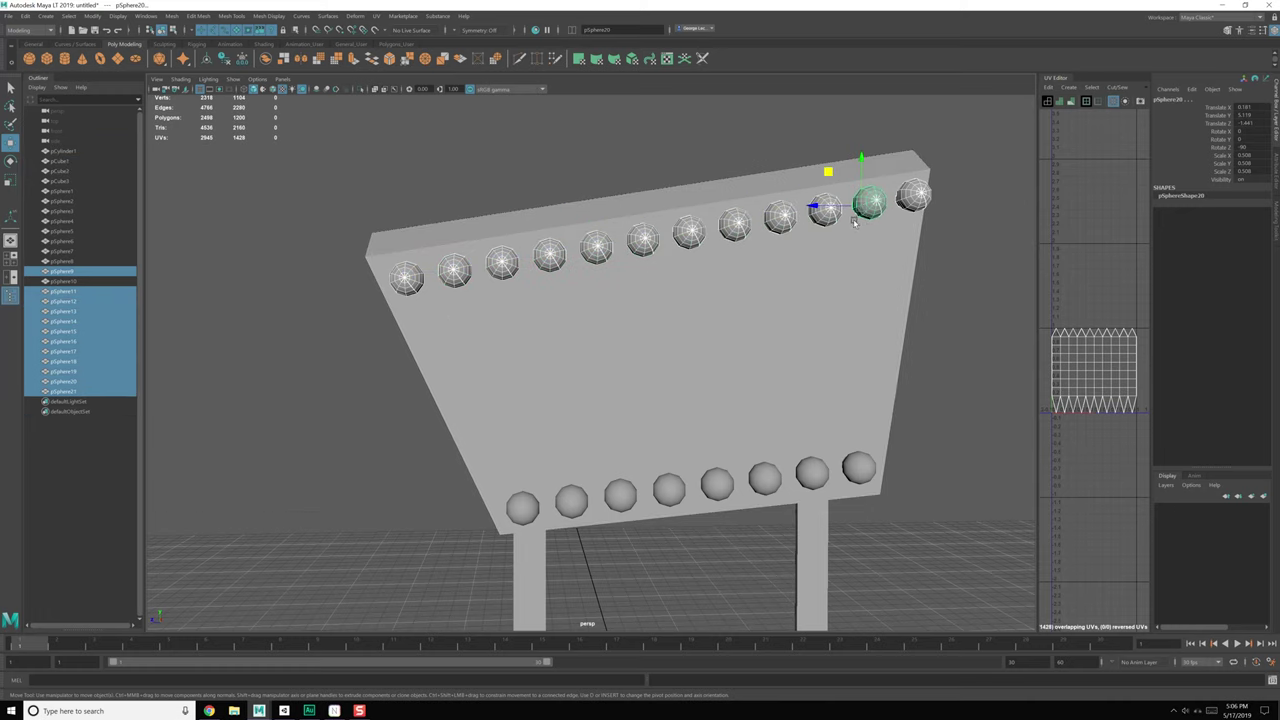
alt+drag(855, 214, 851, 220)
drag(830, 172, 826, 176)
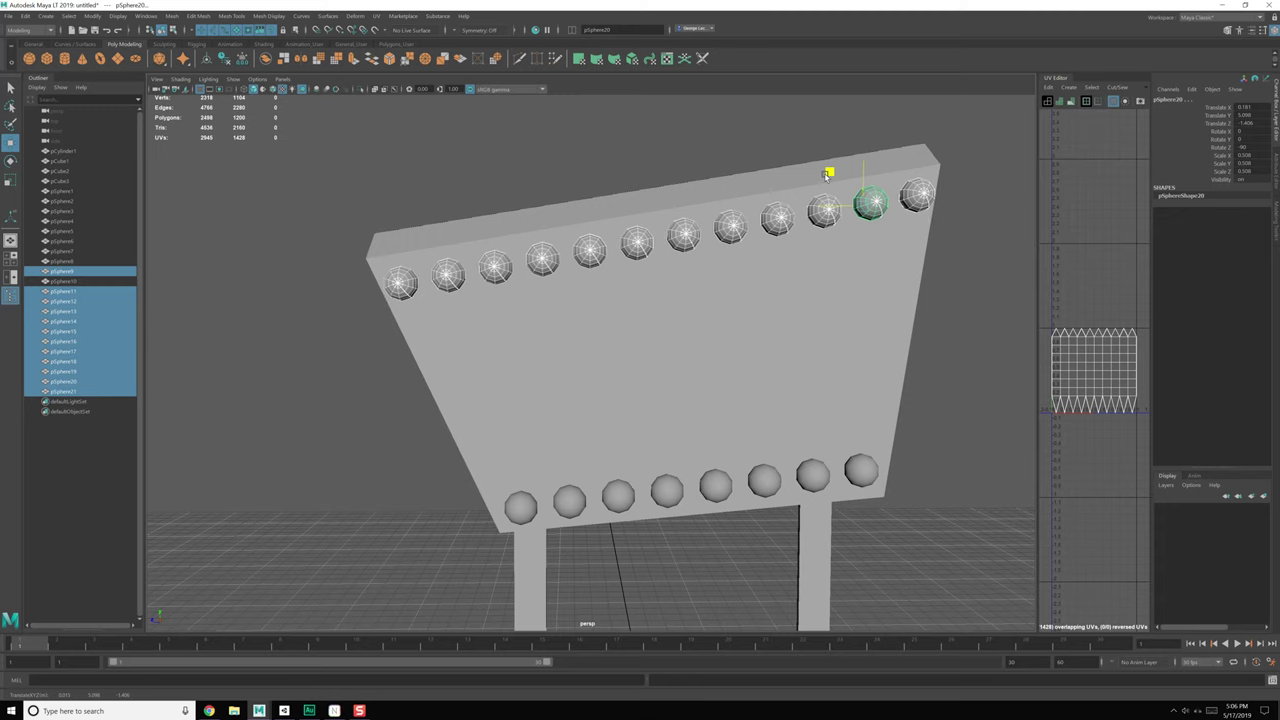
Step: Duplicate the top row's leftmost bulb down the slanted left edge and repeat the offset four times, making five copies
alt+drag(860, 237, 763, 260)
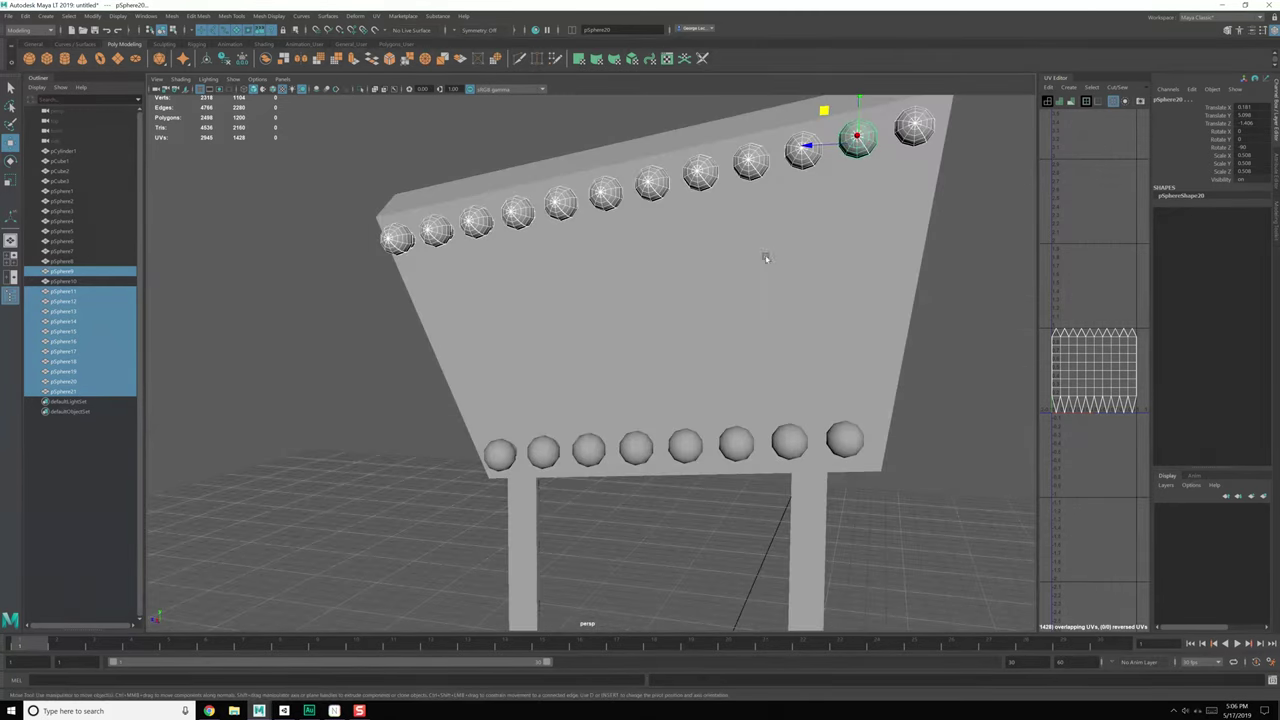
alt+drag(658, 296, 612, 288)
alt+middle_drag(437, 297, 465, 279)
click(422, 250)
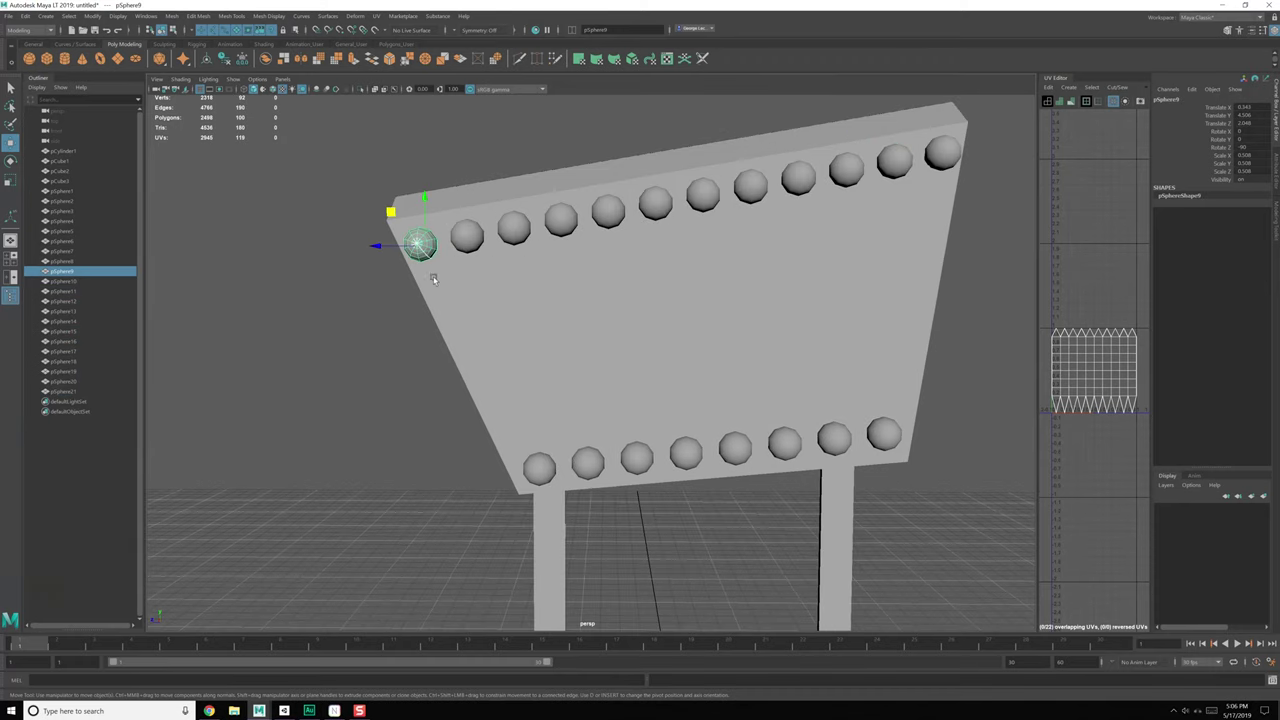
key(ctrl+d)
drag(391, 212, 411, 247)
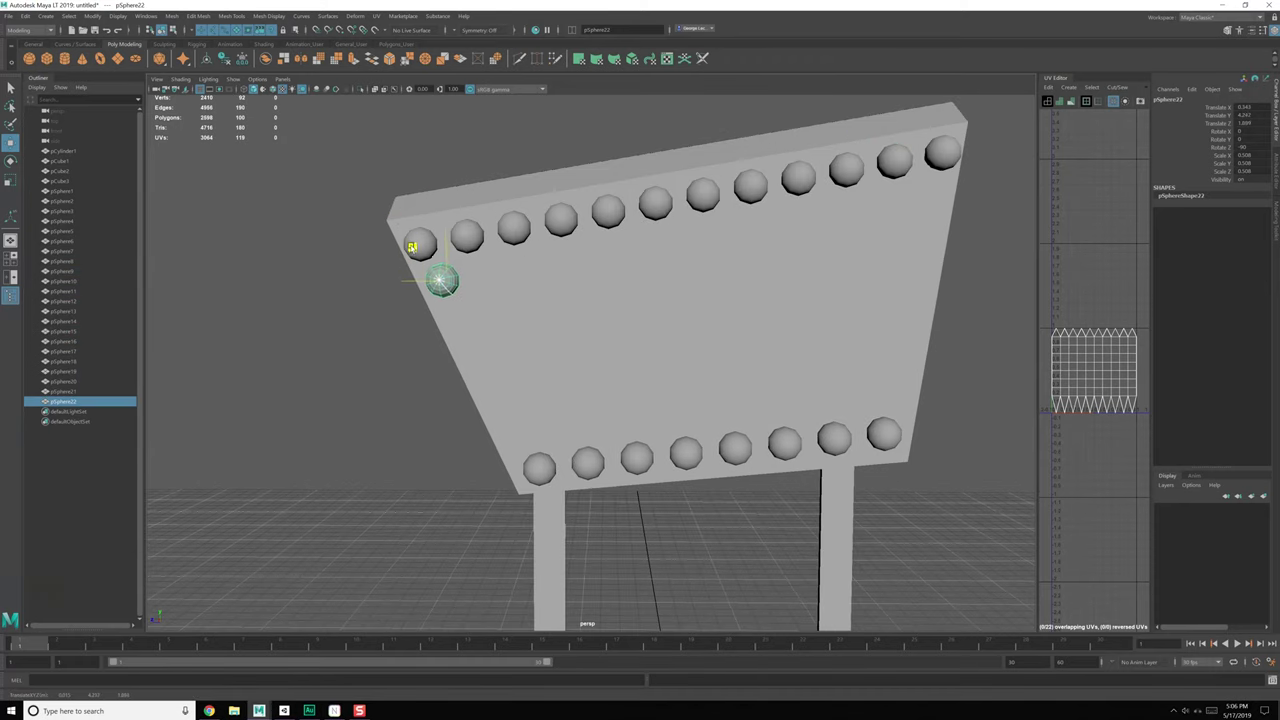
key(shift+d)
key(shift+d)
key(shift+d)
key(shift+d)
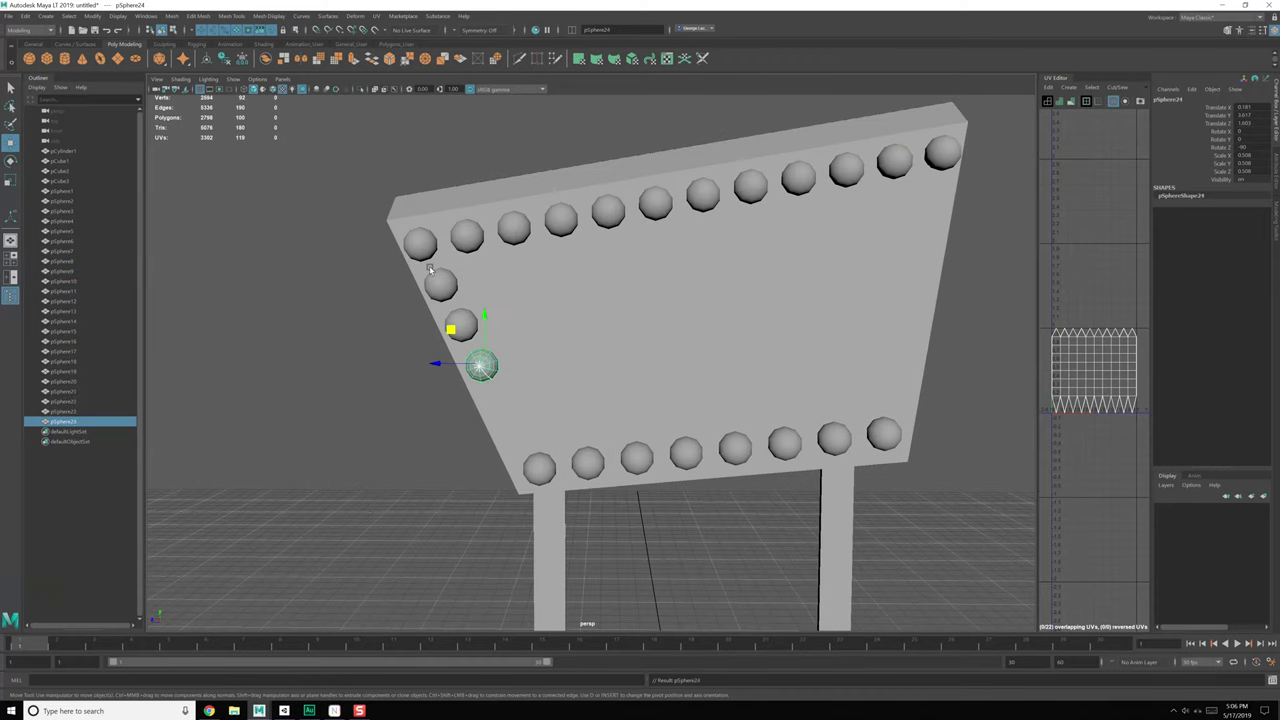
alt+middle_drag(514, 343, 529, 328)
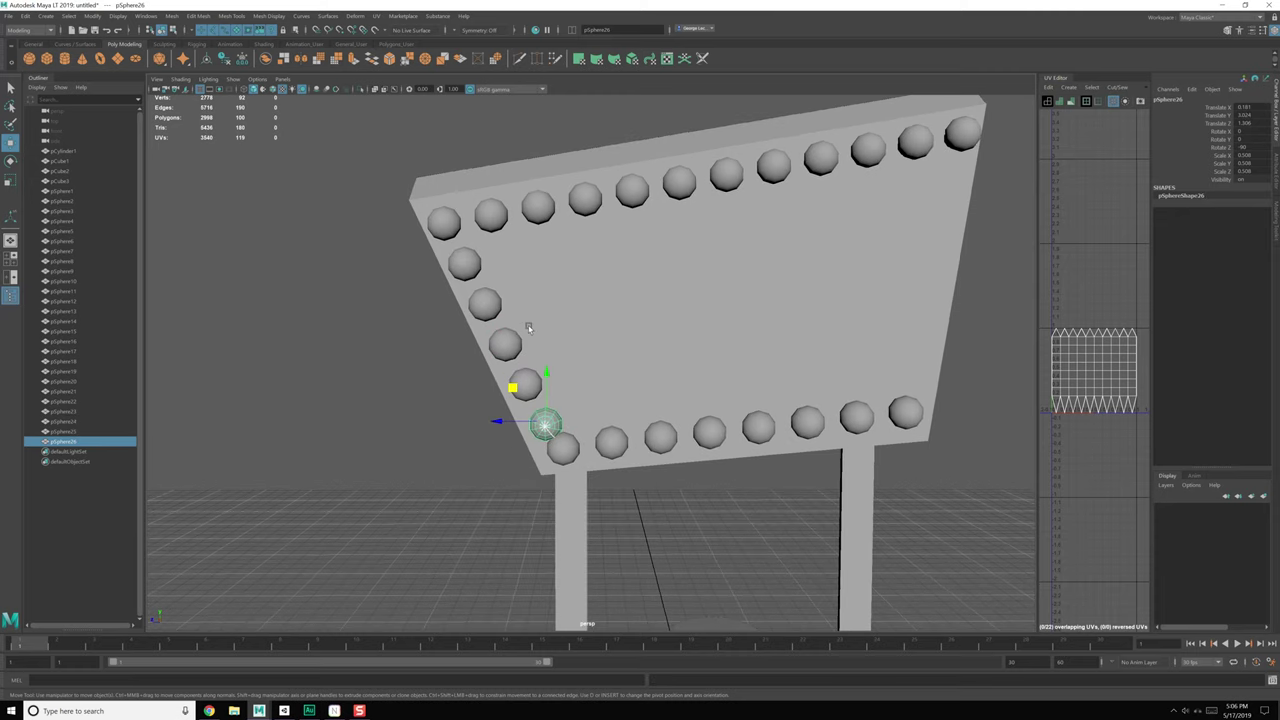
Step: Nudge the lowest bulb of the left column slightly up, away from the bottom corner bulb
mouse_move(510, 389)
mouse_down()
mouse_move(530, 397)
mouse_move(508, 381)
mouse_up()
click(516, 387)
key(ctrl+z)
Step: Select the five bulbs of the left column and shift them together slightly up and toward the board's outer edge
alt+drag(514, 383, 528, 382)
shift+click(530, 382)
shift+click(509, 343)
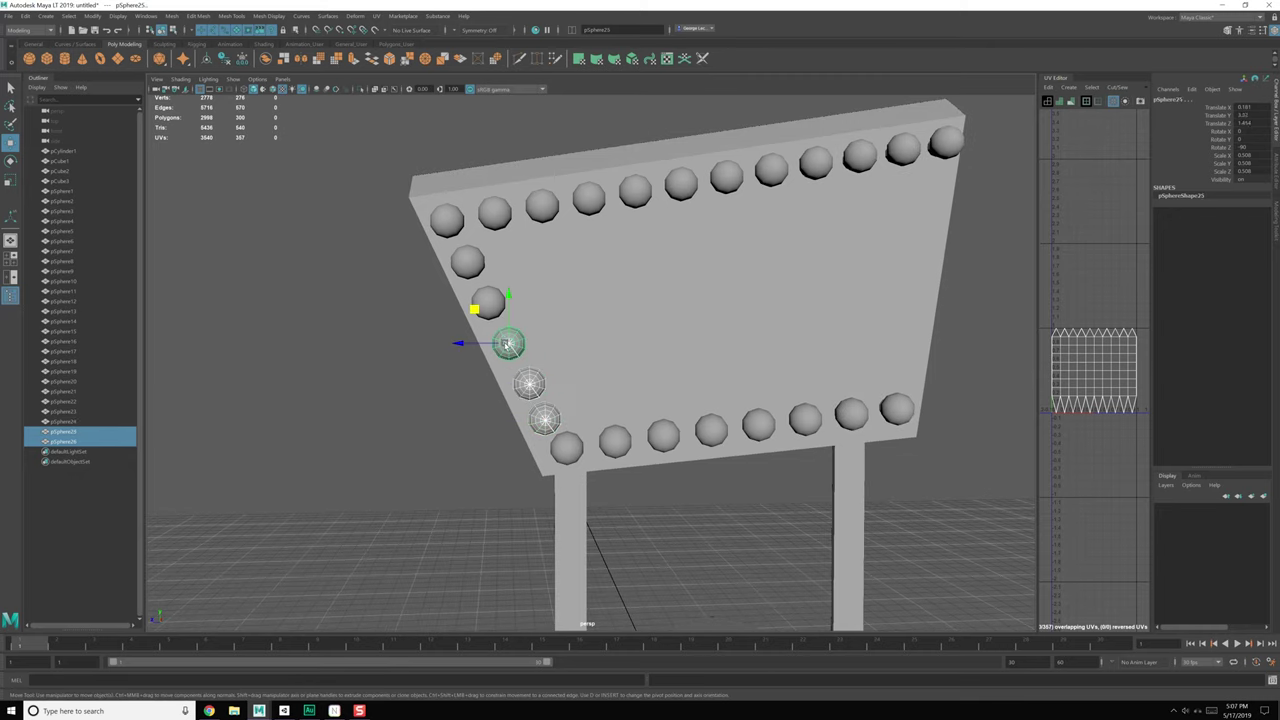
shift+click(488, 304)
shift+click(471, 265)
drag(436, 232, 433, 229)
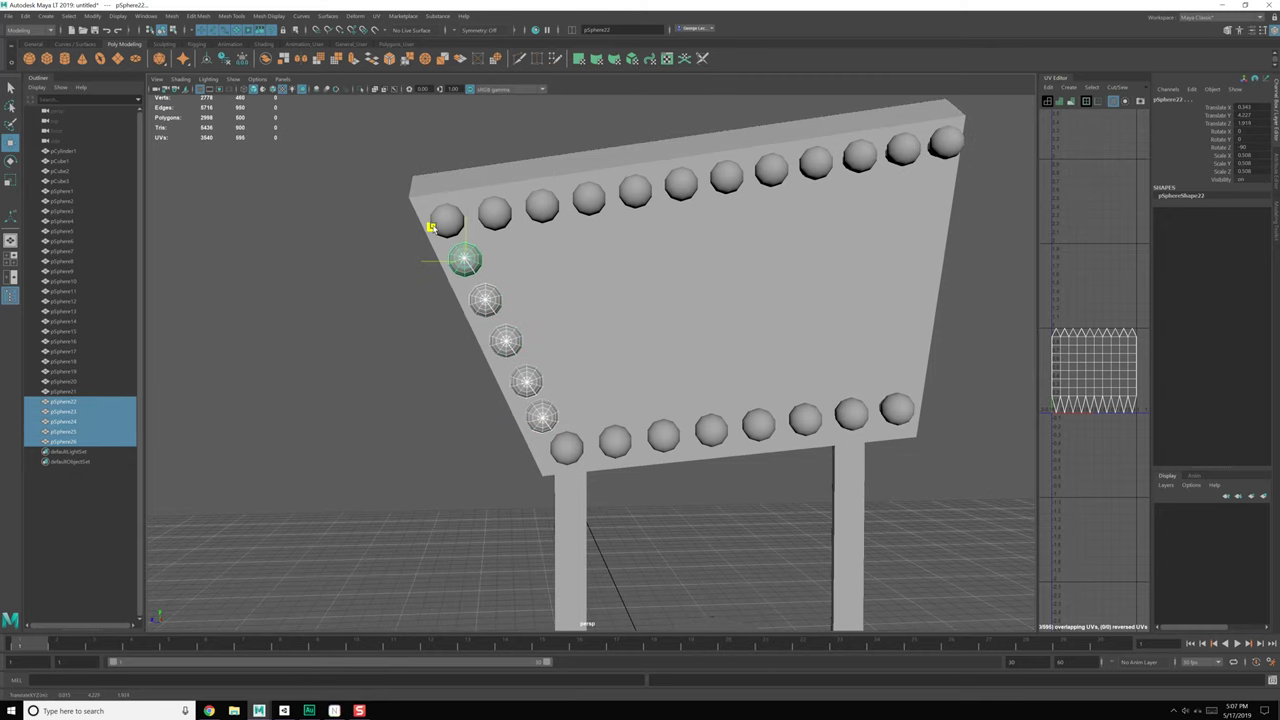
Step: Duplicate the top right bulb downward along the board's right edge and repeat the offset five times, making six copies
alt+middle_drag(683, 275, 604, 292)
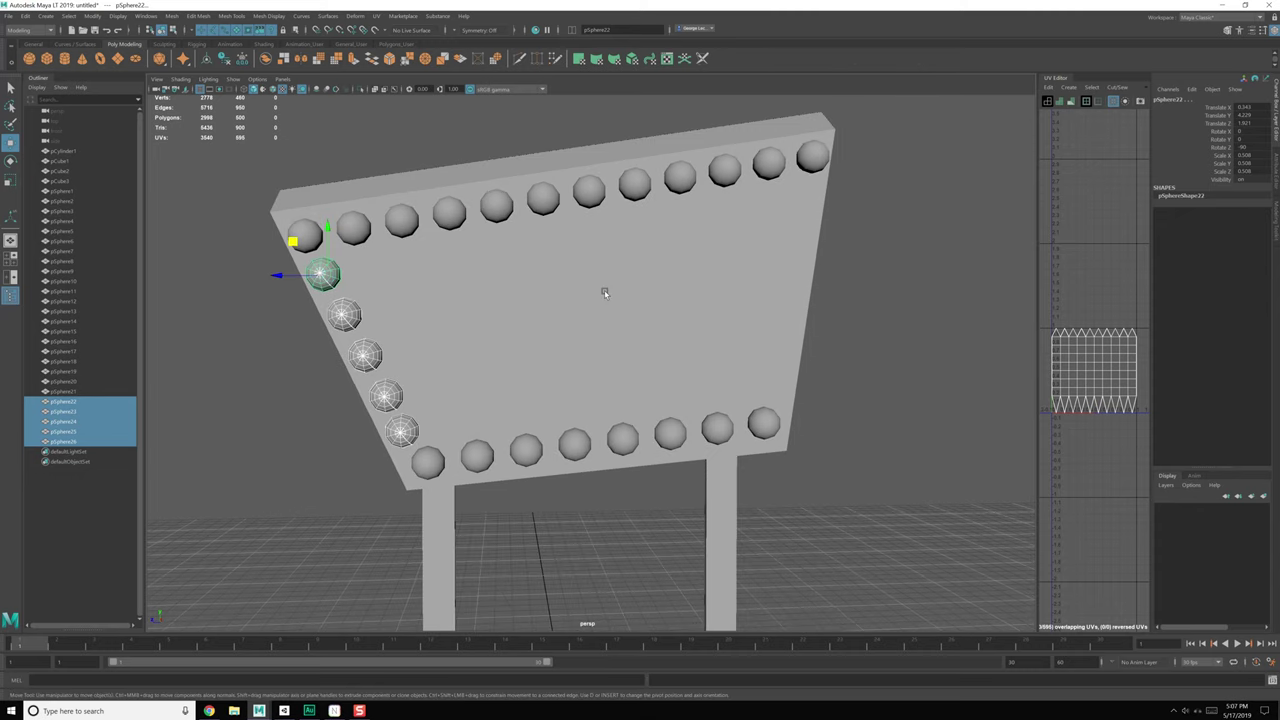
click(814, 163)
alt+middle_drag(822, 238, 727, 269)
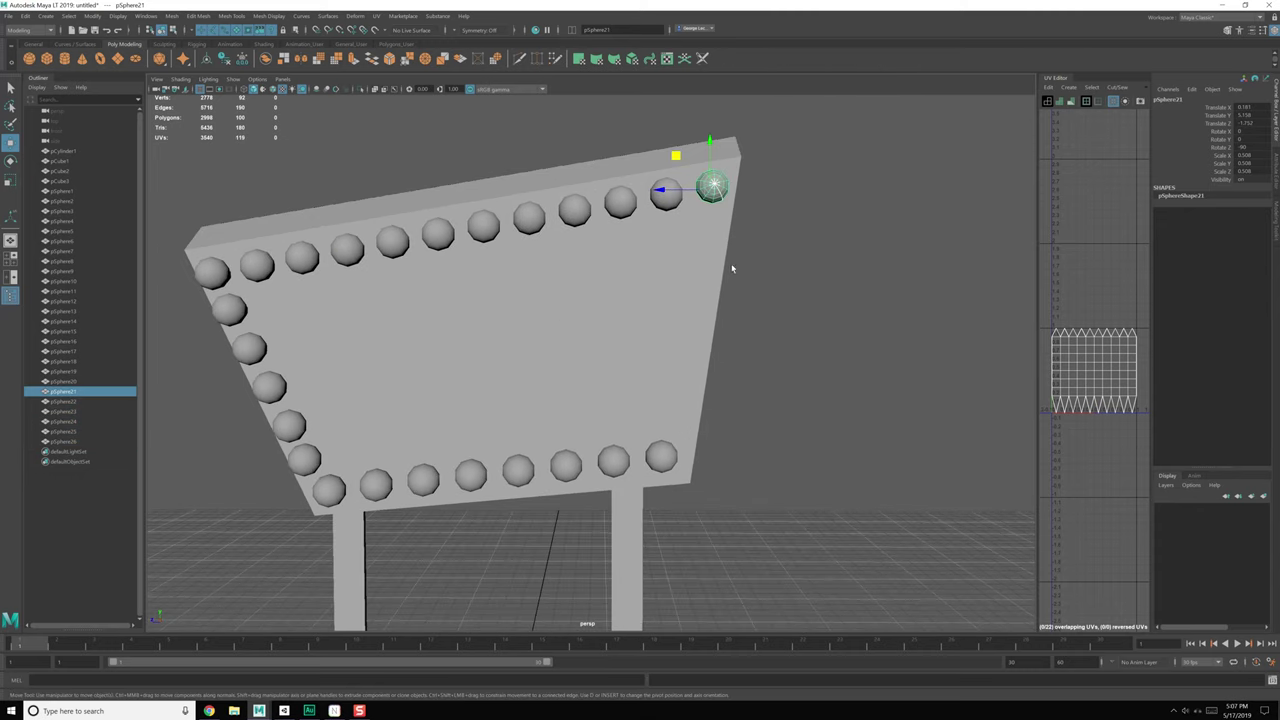
key(ctrl+d)
drag(677, 155, 670, 194)
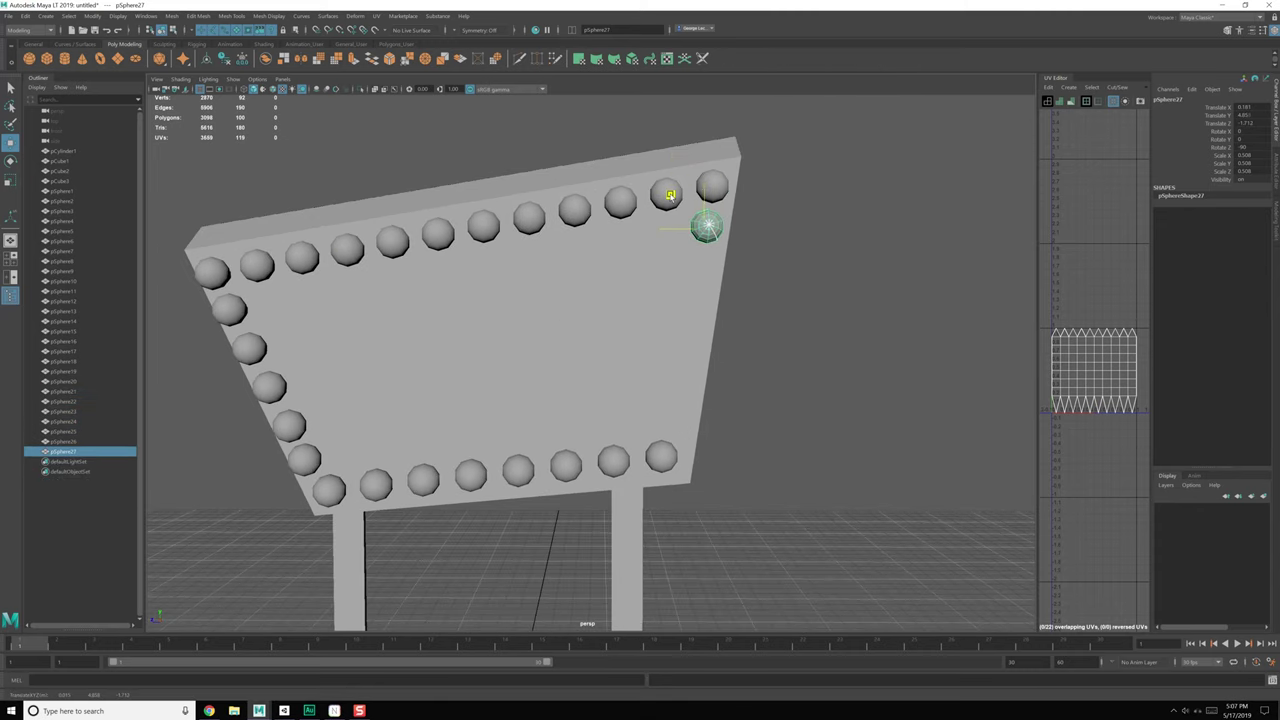
key(shift+d)
key(shift+d)
key(shift+d)
key(shift+d)
key(shift+d)
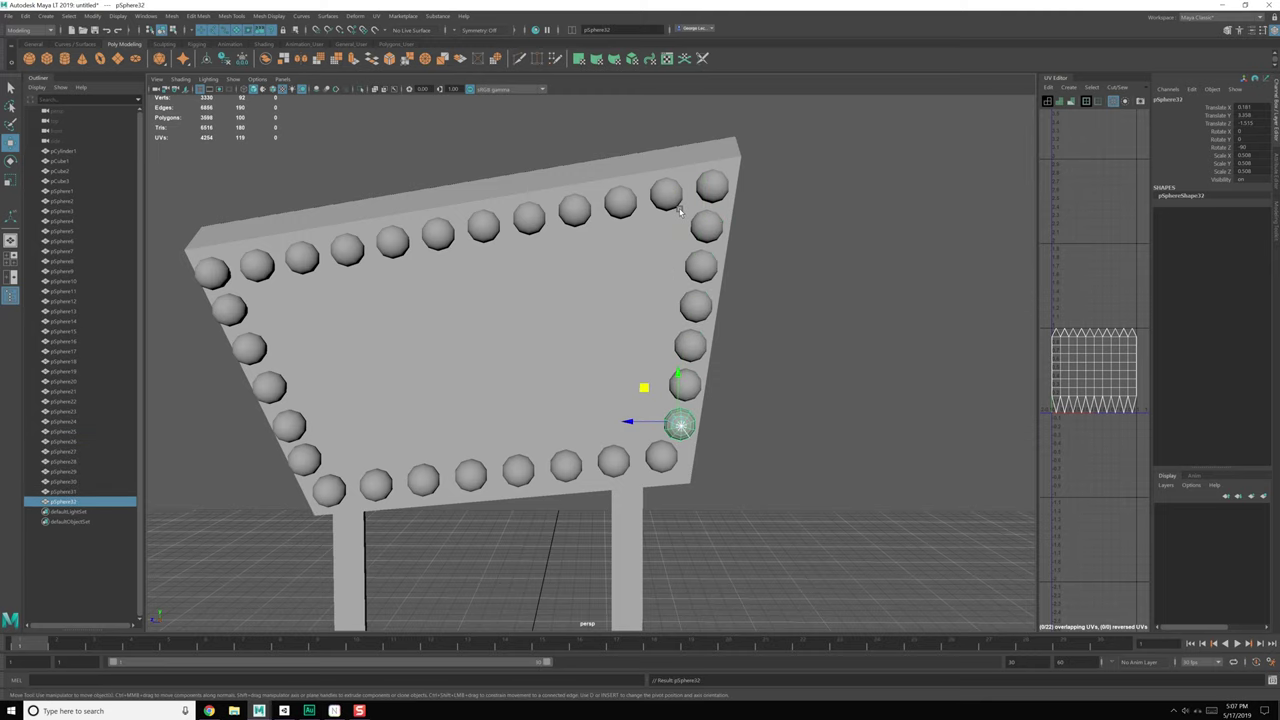
Step: Clear the selection and compare the finished bulb border with the game's reference screenshot in the browser
alt+drag(696, 299, 686, 298)
key(q)
click(729, 381)
alt+drag(729, 381, 600, 405)
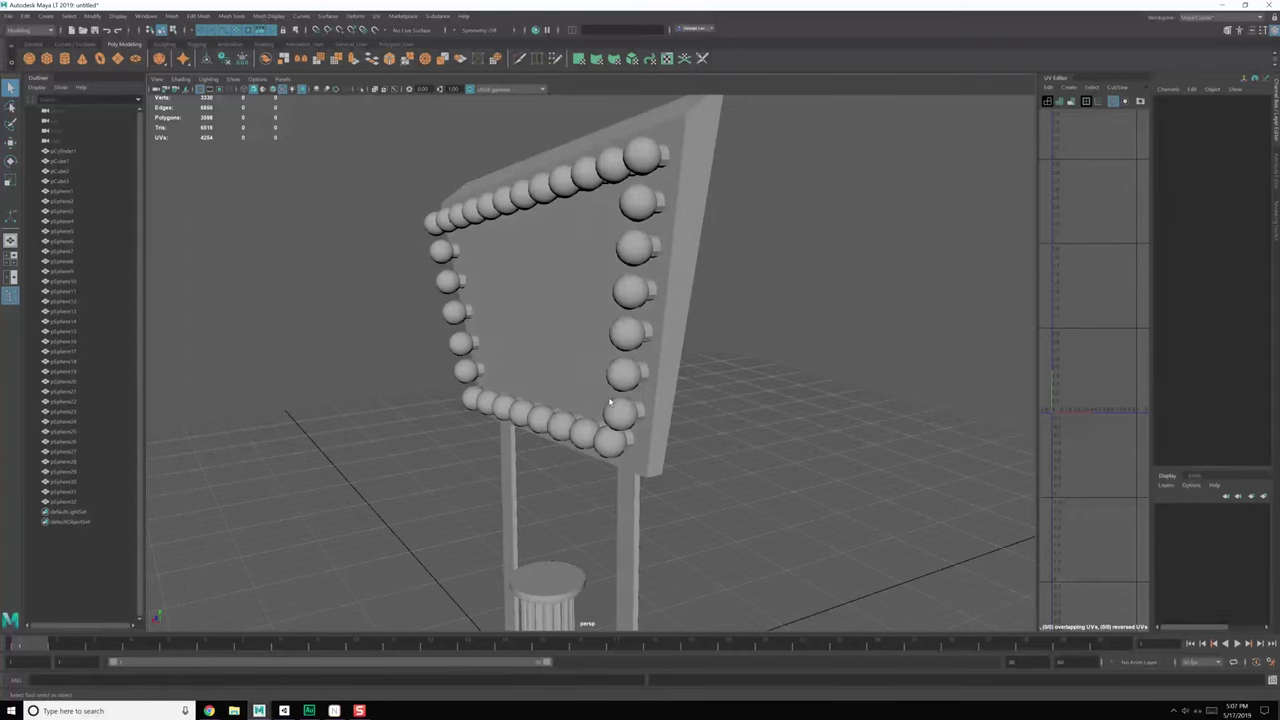
drag(1279, 62, 532, 99)
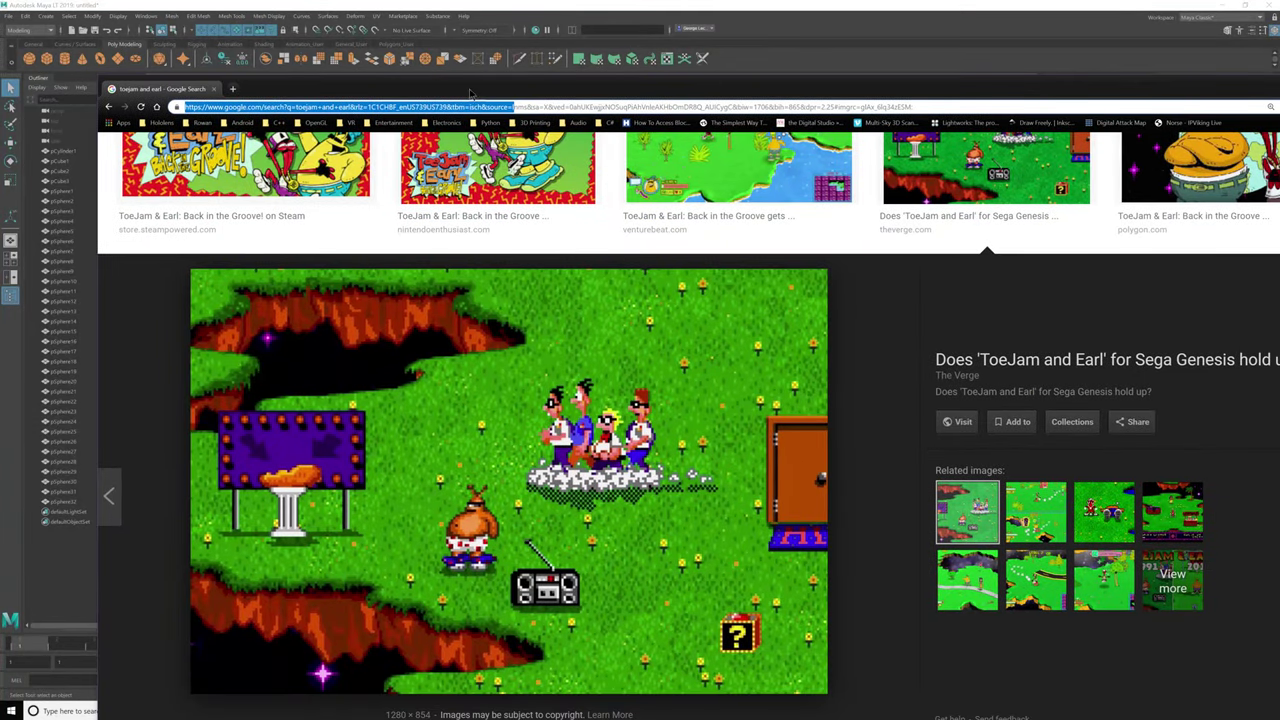
drag(474, 91, 1279, 44)
alt+drag(731, 337, 645, 350)
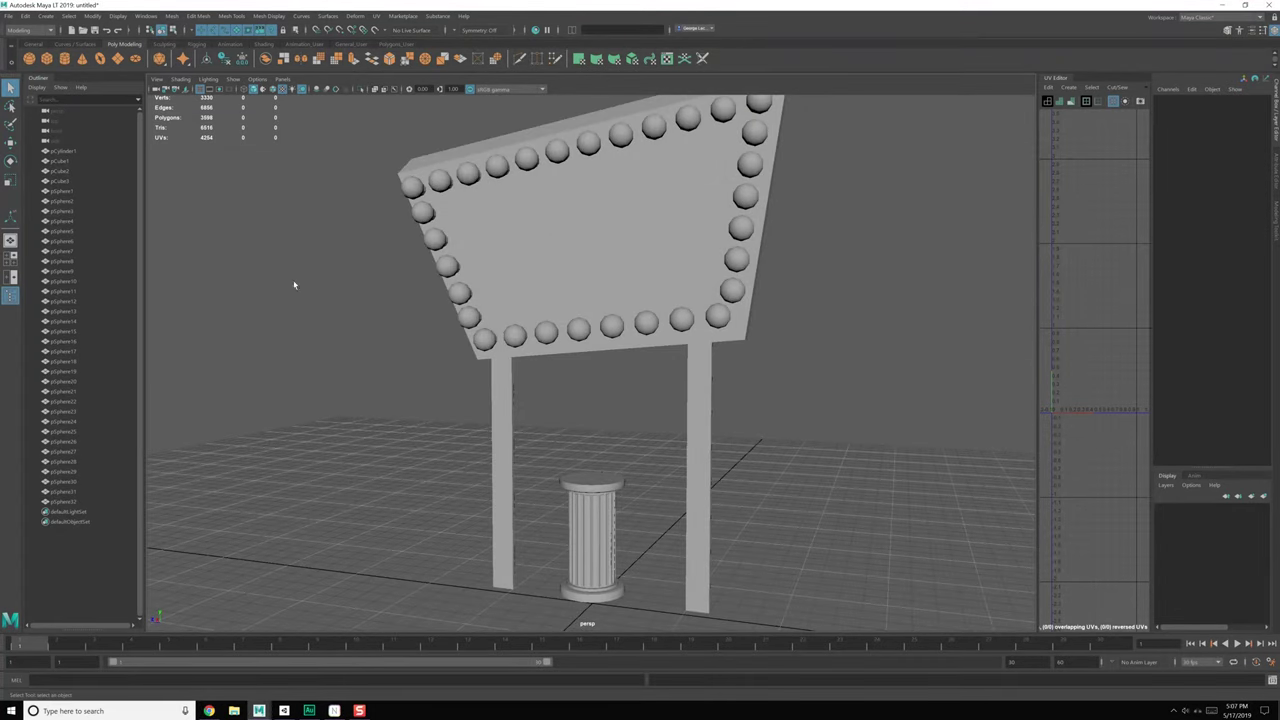
Step: Switch to the browser, search Google Images for "toejam and earl ship pieces" and open a picture of the orange rocket ship
drag(1279, 44, 257, 48)
scroll(425, 257, up, 3)
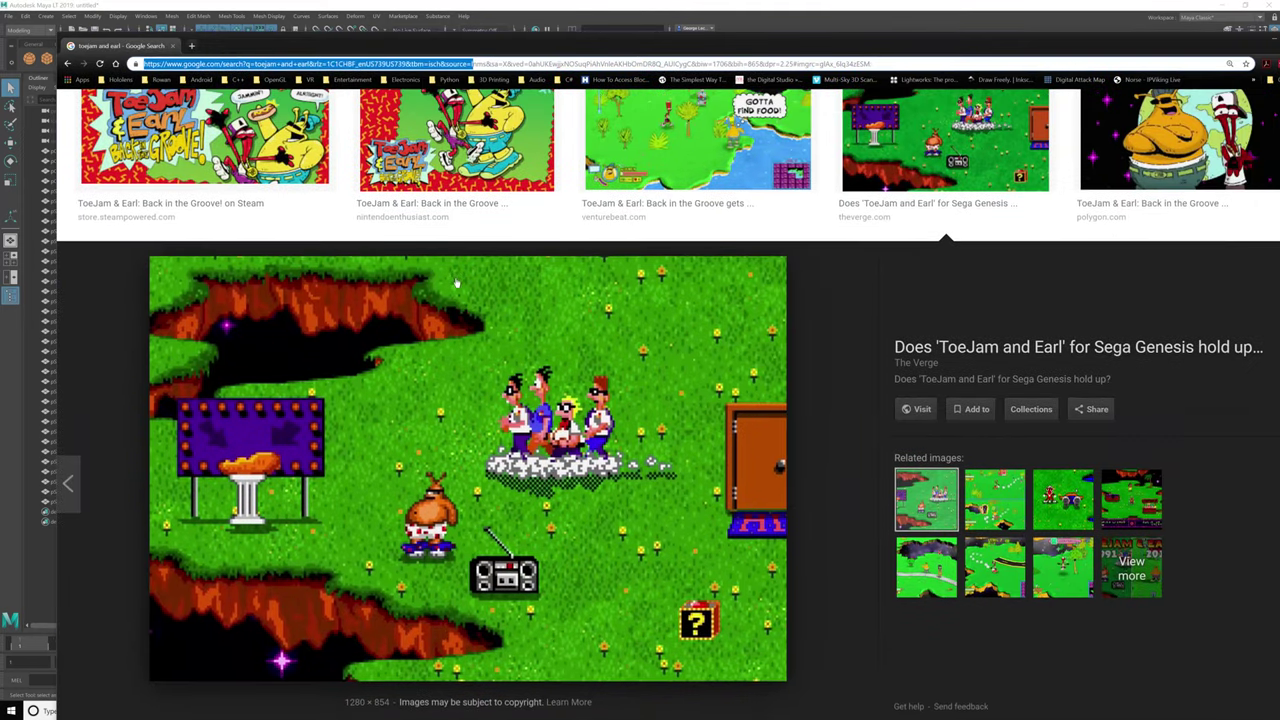
click(366, 120)
text(ship pieces)
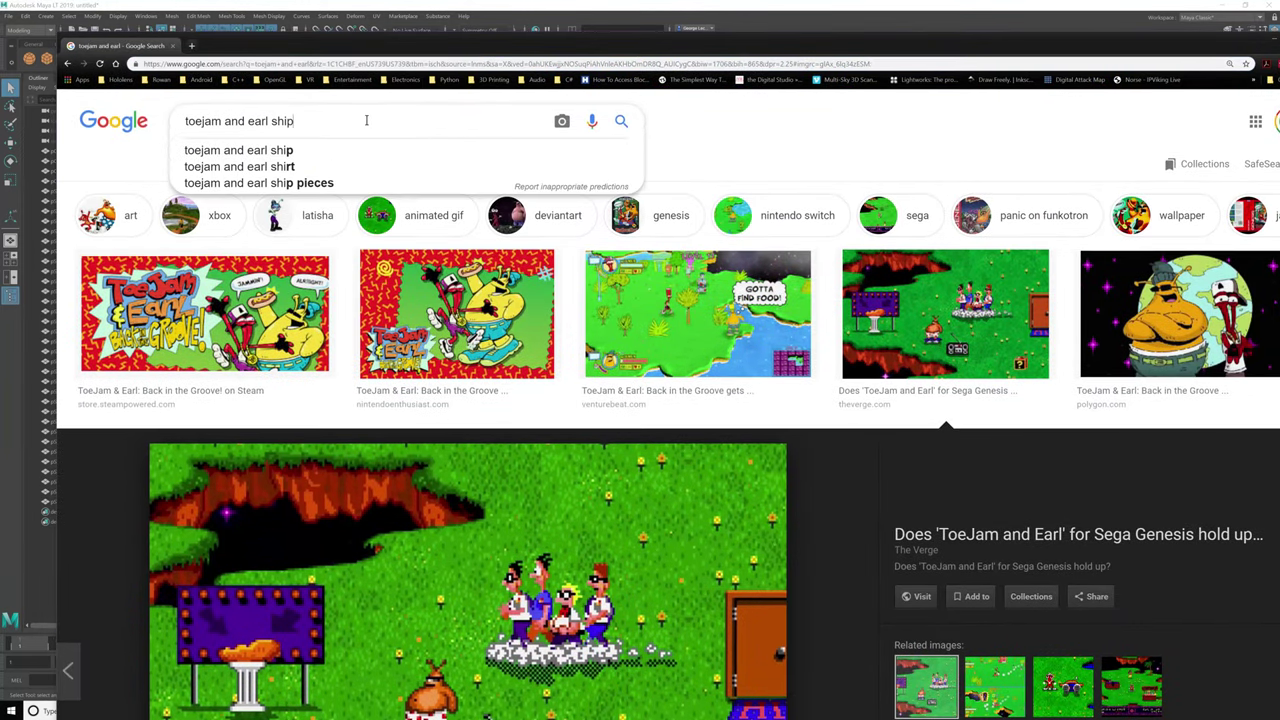
key(Return)
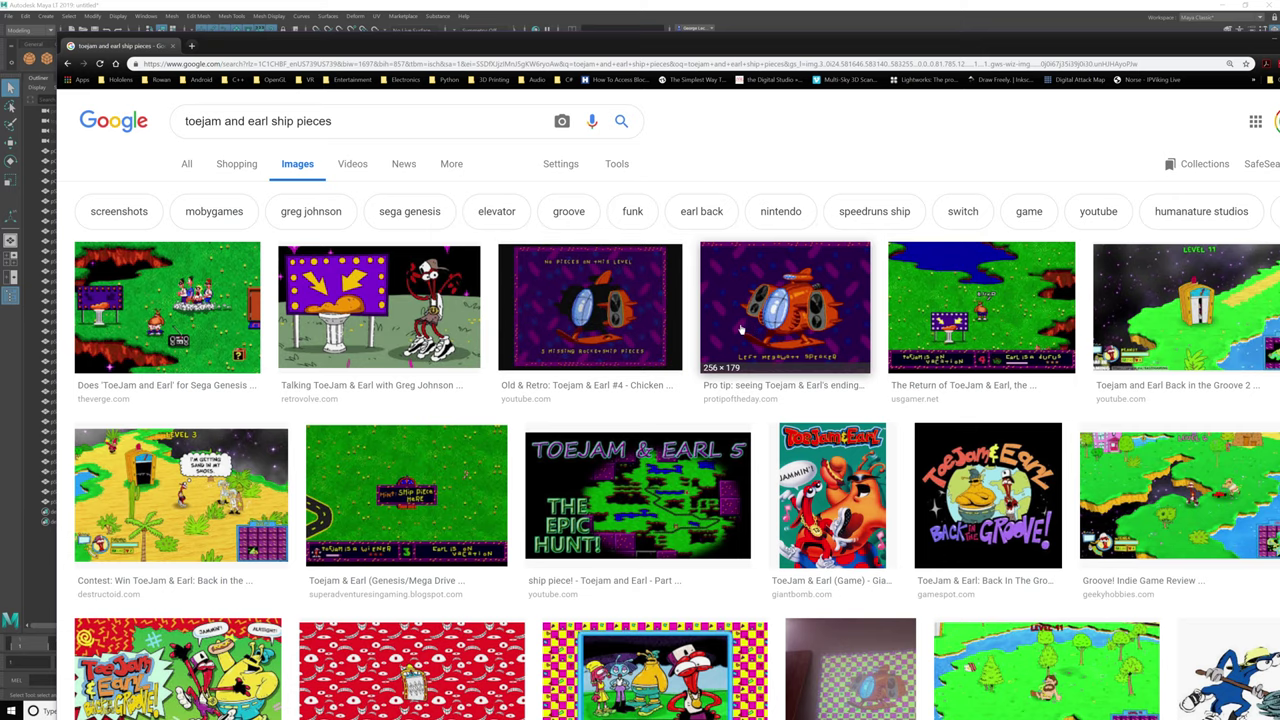
click(741, 330)
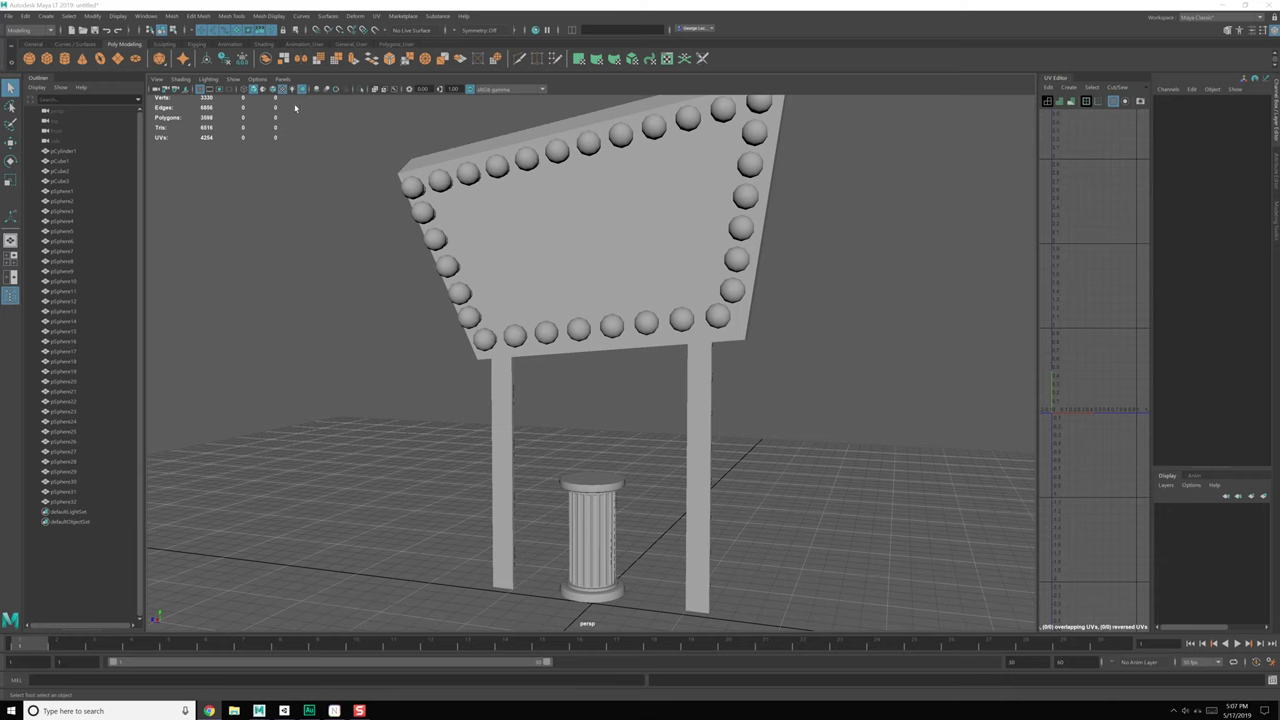
Step: Back in Maya LT, create a tall polygon cube on the grid to the left of the signboard posts
alt+drag(356, 331, 556, 352)
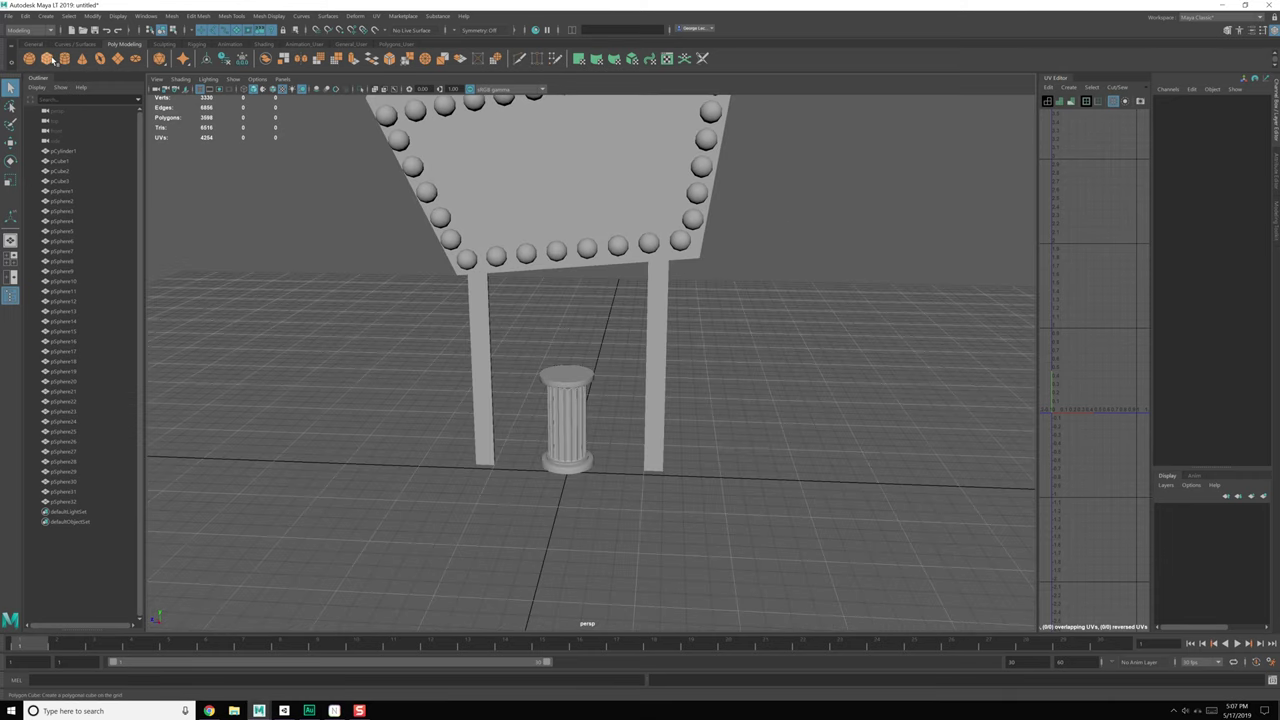
click(46, 60)
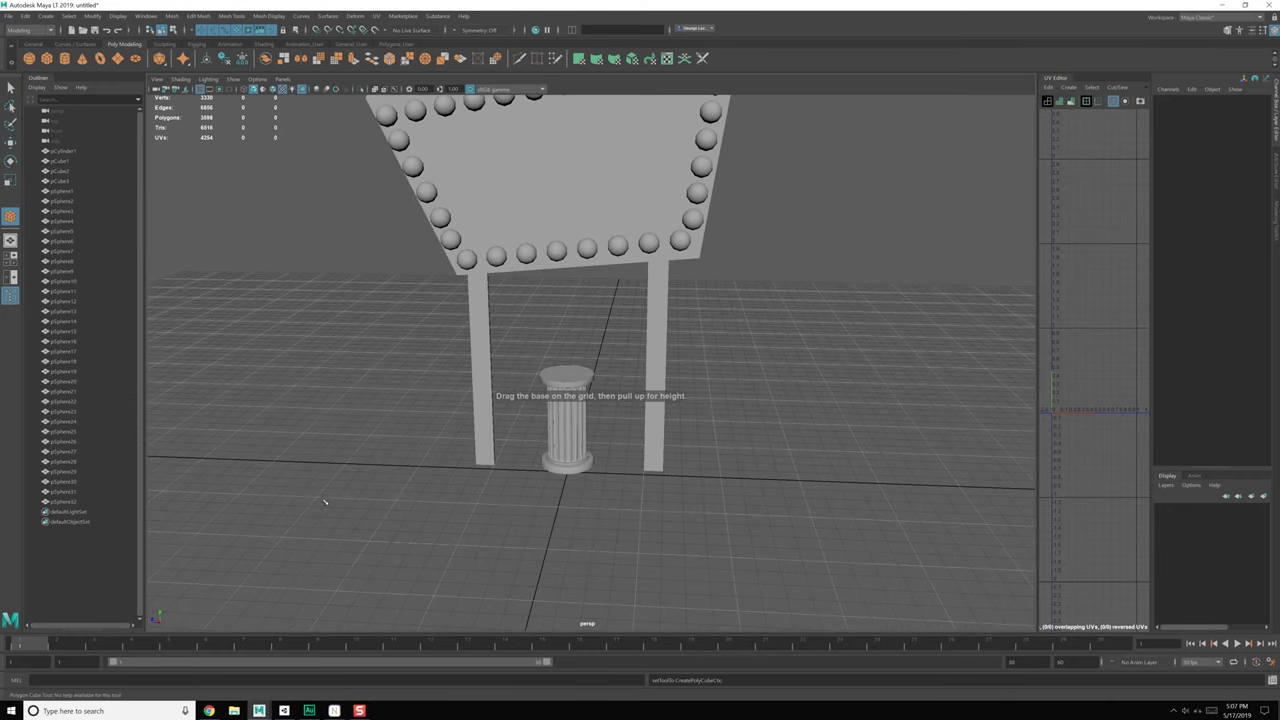
mouse_move(315, 501)
mouse_down()
mouse_move(371, 543)
mouse_move(352, 397)
mouse_up()
alt+middle_drag(395, 430, 643, 354)
scroll(643, 354, up, 2)
alt+drag(643, 354, 567, 379)
scroll(630, 368, up, 3)
Step: Select the tall box's top face and scale it down so that the box tapers upward
right_drag(602, 281, 603, 309)
click(593, 257)
key(e)
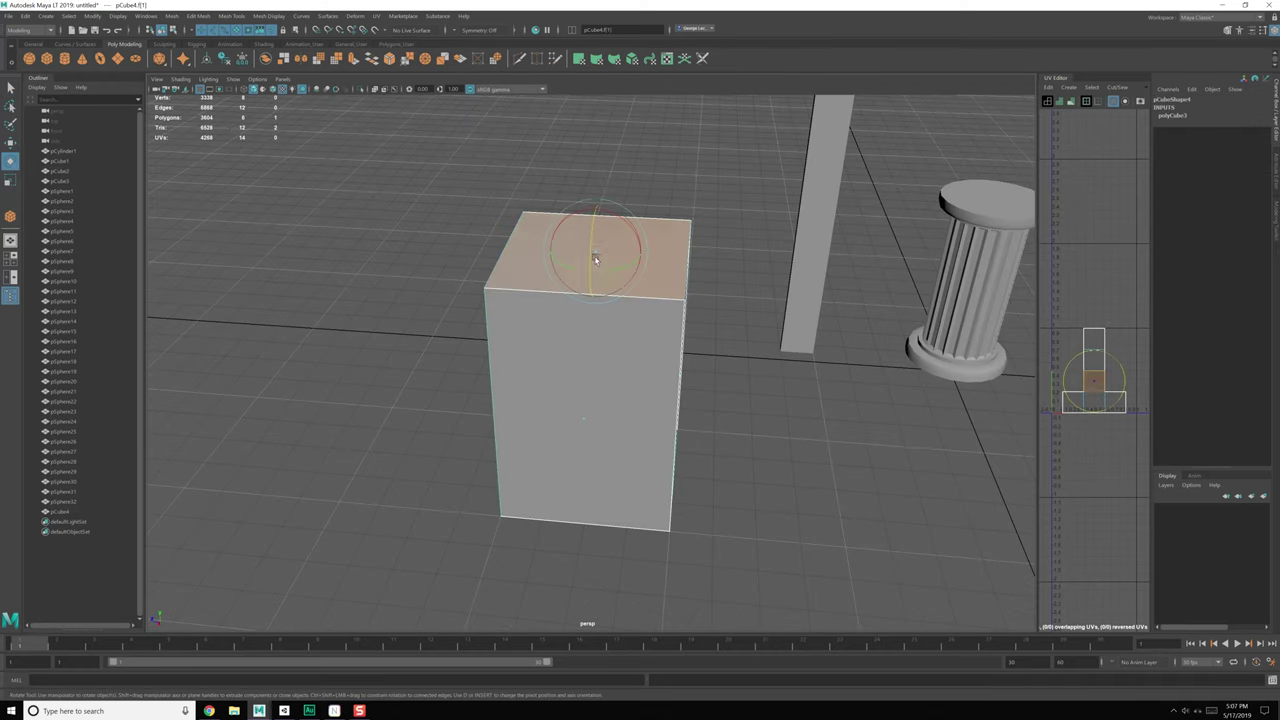
key(r)
drag(597, 251, 562, 251)
Step: Turn on smooth mesh preview and insert horizontal edge loops near the tapered box's top and bottom with Multi-Cut
alt+drag(570, 298, 606, 296)
key(3)
shift+right_drag(606, 296, 543, 297)
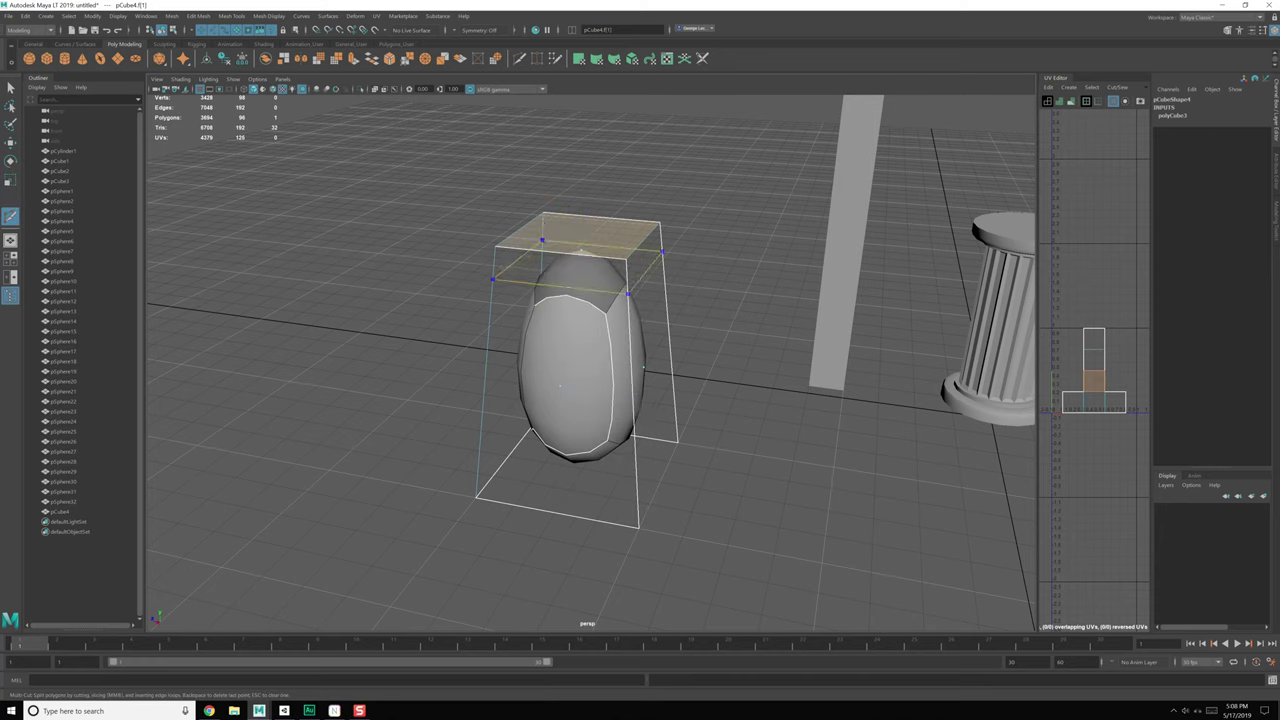
ctrl+click(496, 256)
ctrl+click(479, 487)
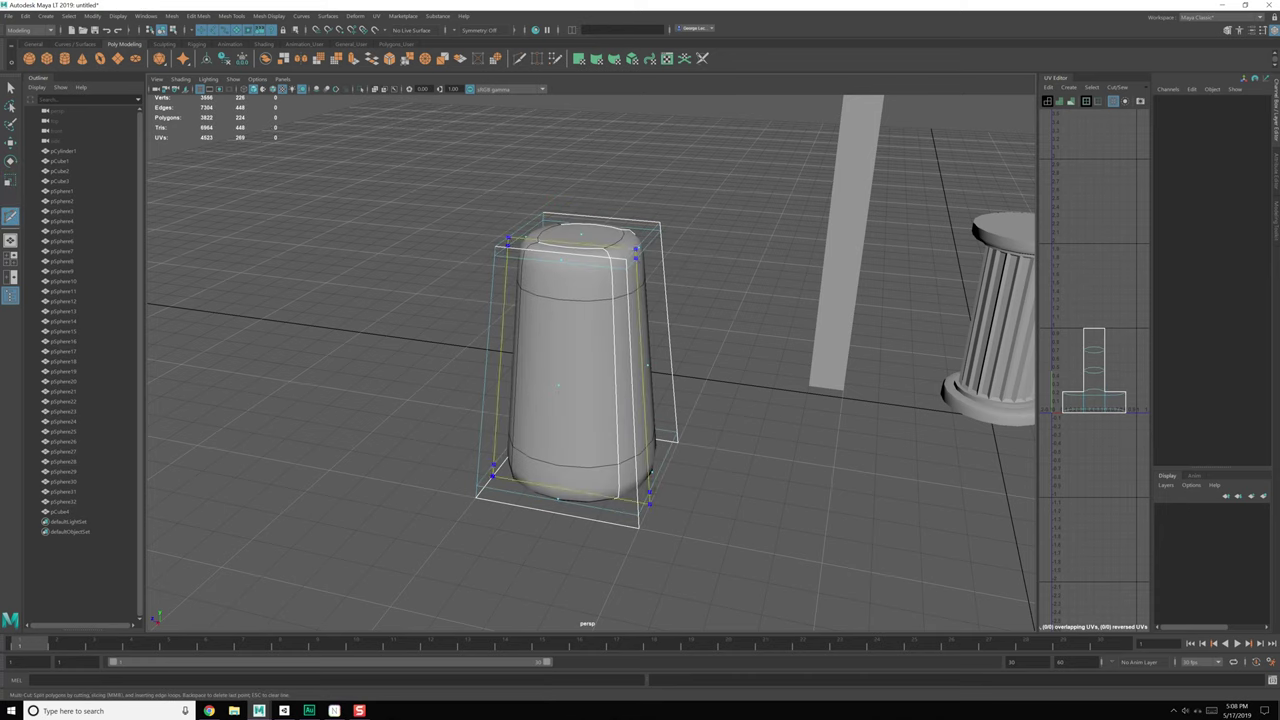
Step: Insert two vertical edge loops near opposite side edges of the tapered box to sharpen its smoothed corners
alt+drag(778, 444, 685, 459)
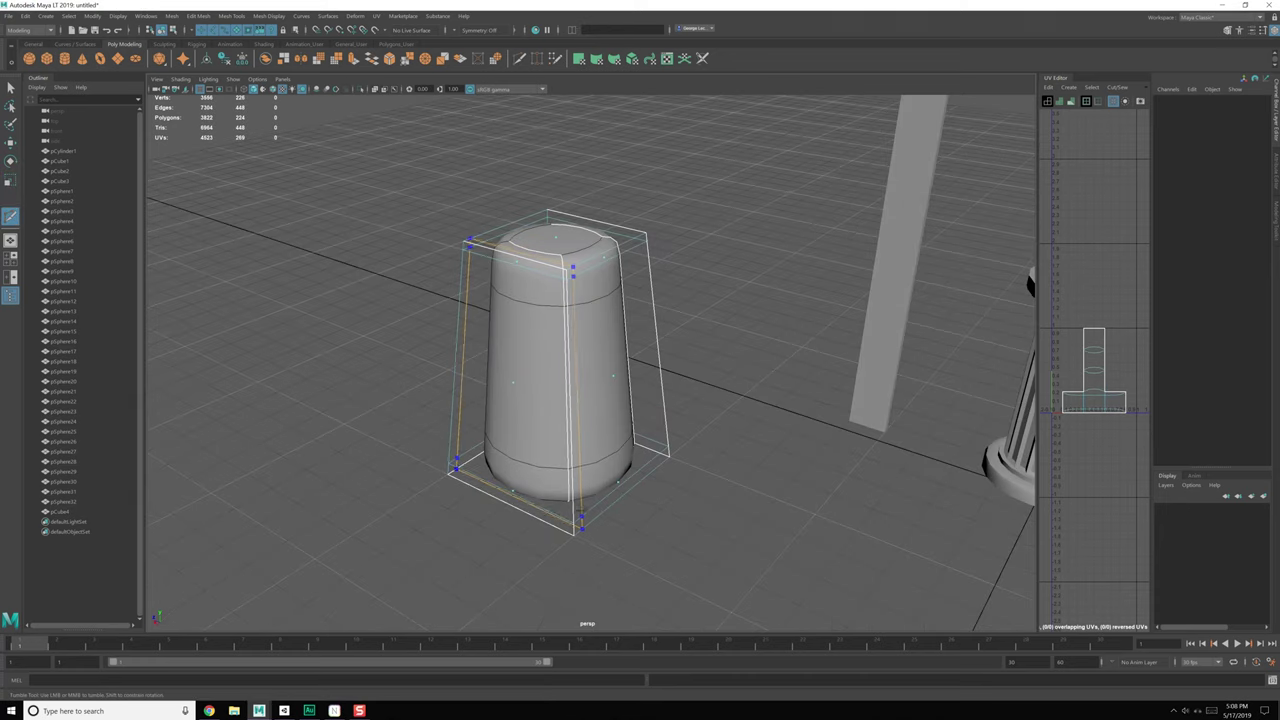
ctrl+click(580, 528)
ctrl+click(664, 459)
alt+drag(570, 490, 614, 478)
mouse_move(627, 468)
alt+mouse_down()
mouse_move(601, 475)
mouse_move(611, 471)
alt+mouse_up()
alt+middle_drag(611, 471, 617, 370)
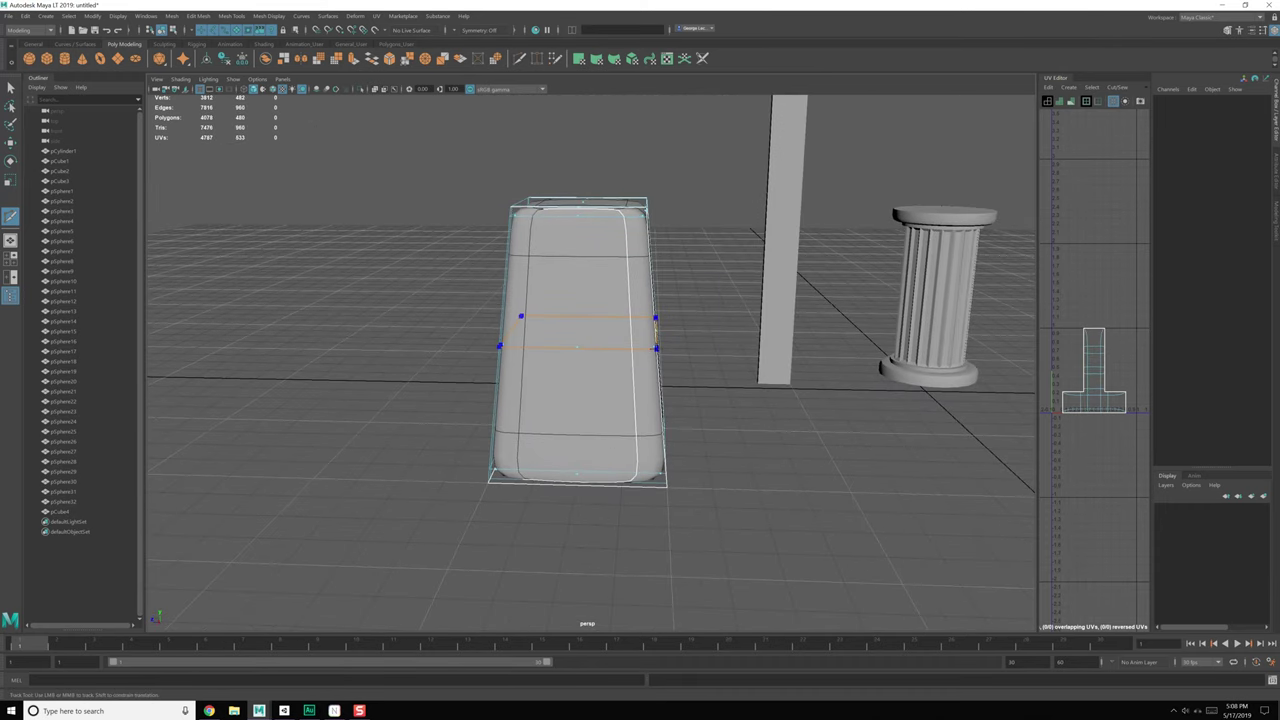
Step: Insert a horizontal edge loop at the tapered box's mid-height and scale it outward so that the sides bulge
double_click(596, 348)
key(e)
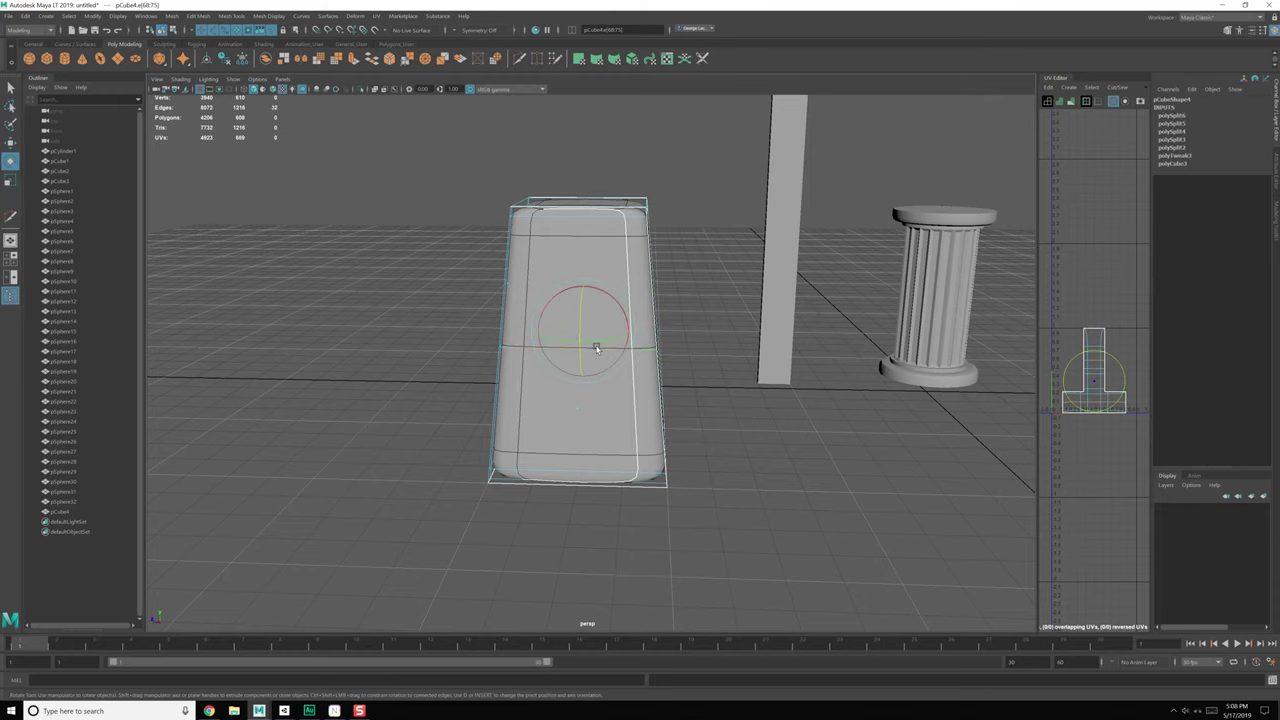
drag(537, 333, 528, 333)
alt+drag(580, 351, 537, 363)
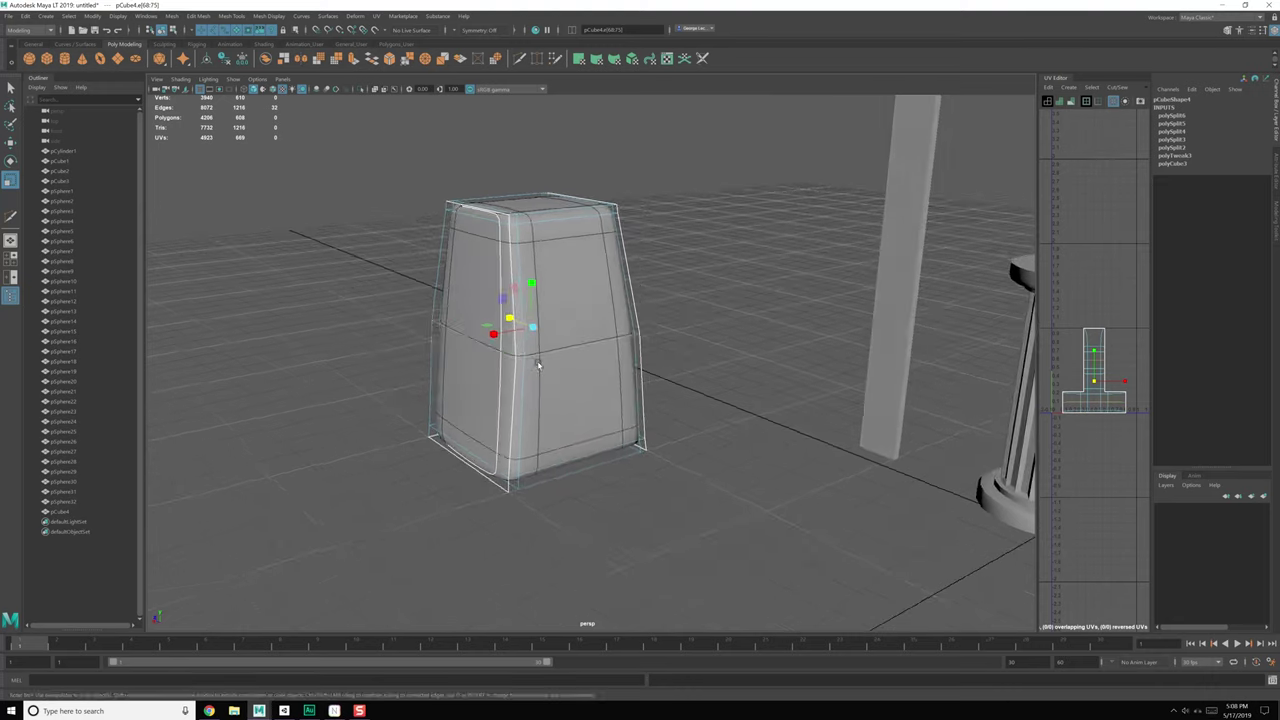
alt+drag(642, 366, 612, 370)
alt+middle_drag(612, 370, 614, 389)
alt+drag(614, 390, 595, 341)
Step: Select the mid-height vertices along one side of the box and move them outward along X
scroll(611, 391, up, 6)
key(w)
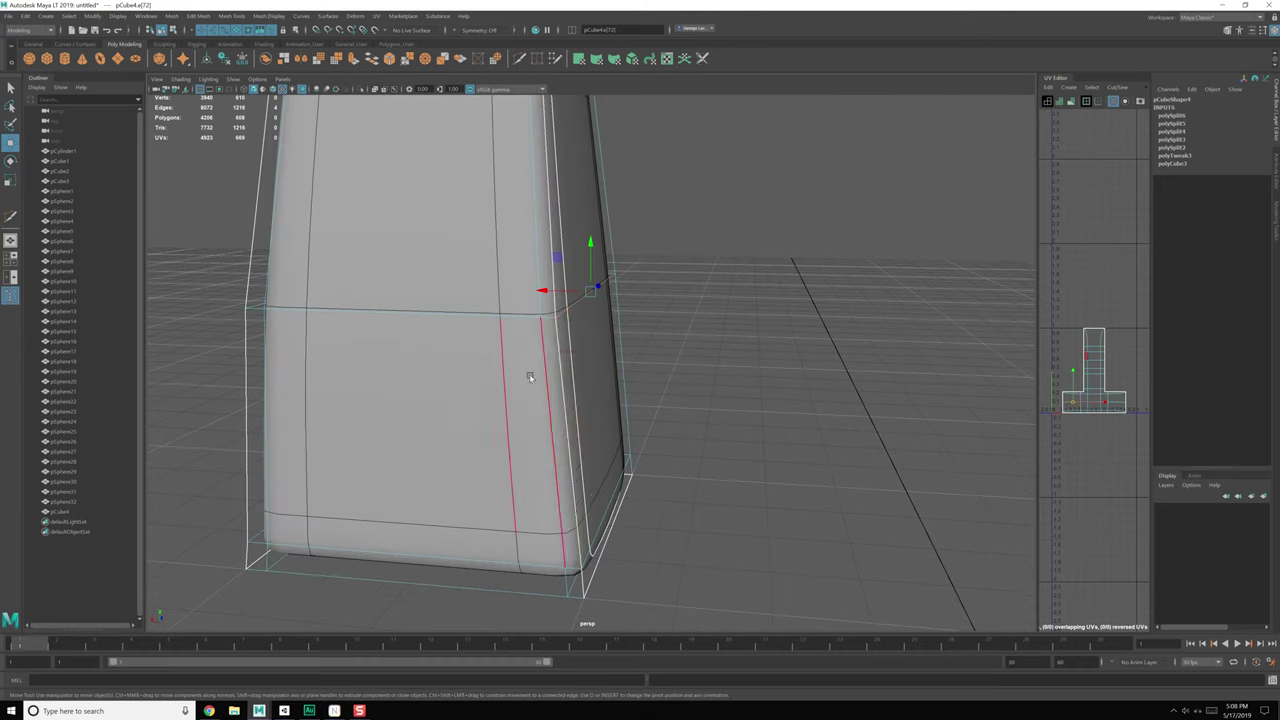
alt+drag(526, 371, 553, 291)
right_drag(554, 269, 499, 237)
drag(499, 237, 618, 338)
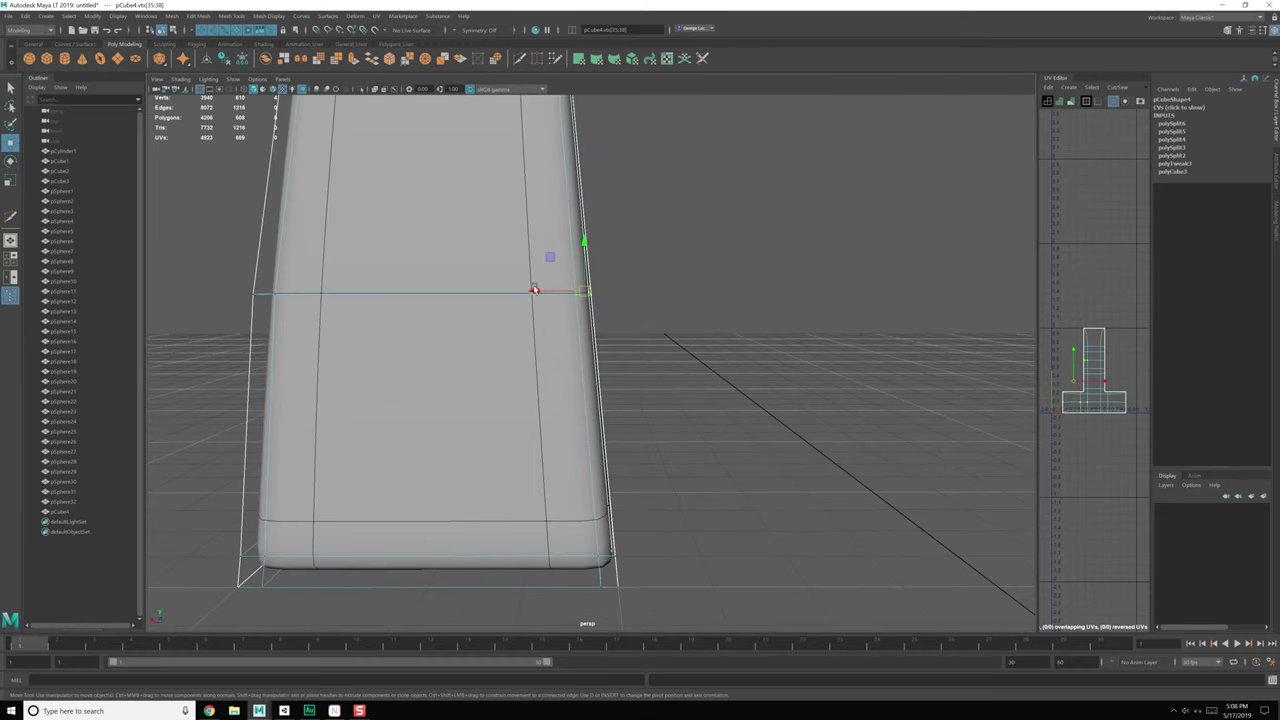
click(540, 296)
key(ctrl+z)
drag(535, 290, 559, 291)
alt+drag(591, 371, 642, 556)
alt+drag(642, 556, 645, 533)
mouse_move(522, 432)
mouse_down()
mouse_move(551, 433)
mouse_move(527, 431)
mouse_up()
alt+middle_drag(546, 252, 553, 333)
drag(532, 296, 544, 296)
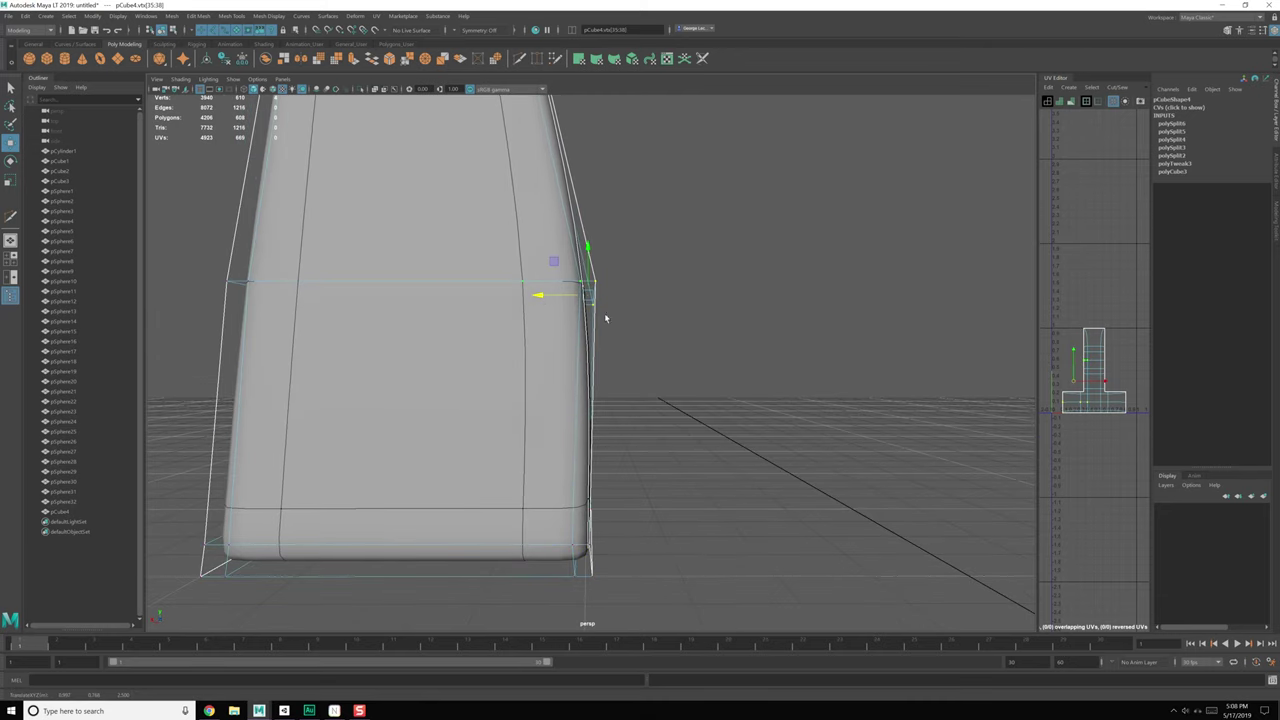
Step: Select the upper and lower faces on the box's front side, extrude them and inset the result to leave a border
alt+drag(690, 305, 628, 343)
scroll(640, 367, down, 3)
alt+middle_drag(505, 352, 575, 378)
alt+drag(575, 378, 368, 372)
scroll(509, 374, up, 2)
alt+drag(509, 374, 579, 347)
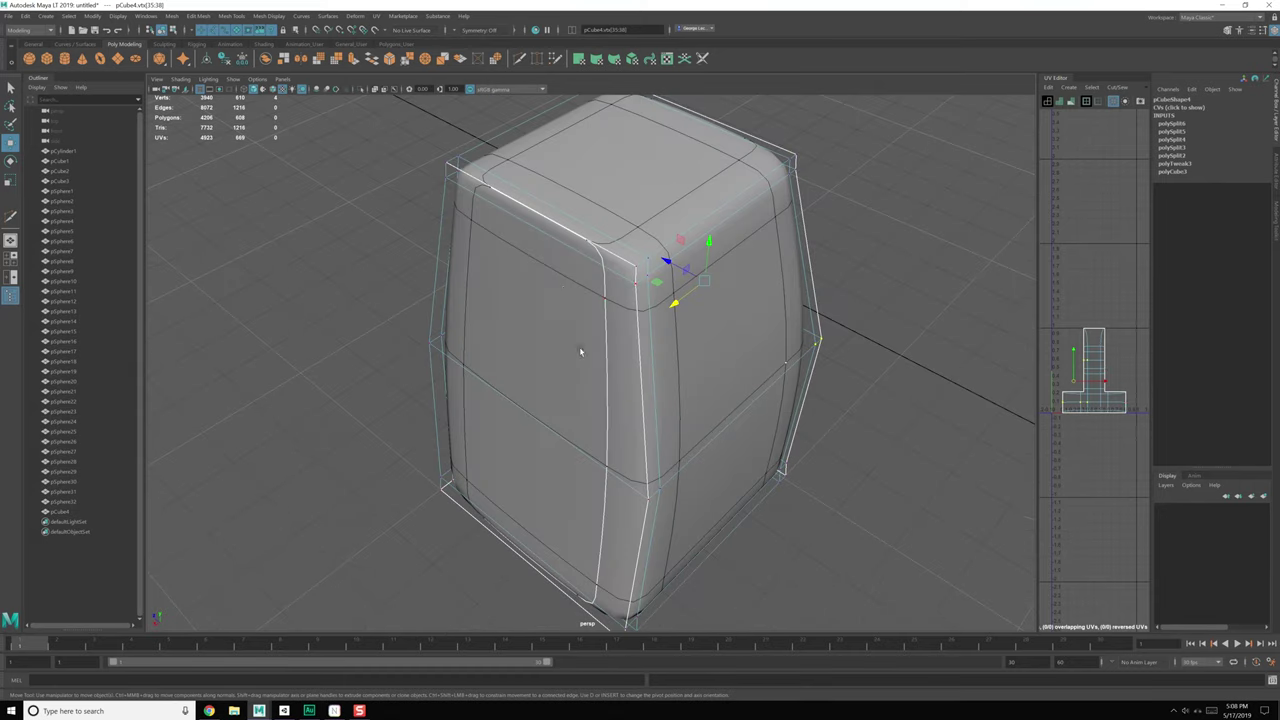
right_drag(562, 288, 561, 315)
alt+drag(561, 315, 548, 294)
click(534, 345)
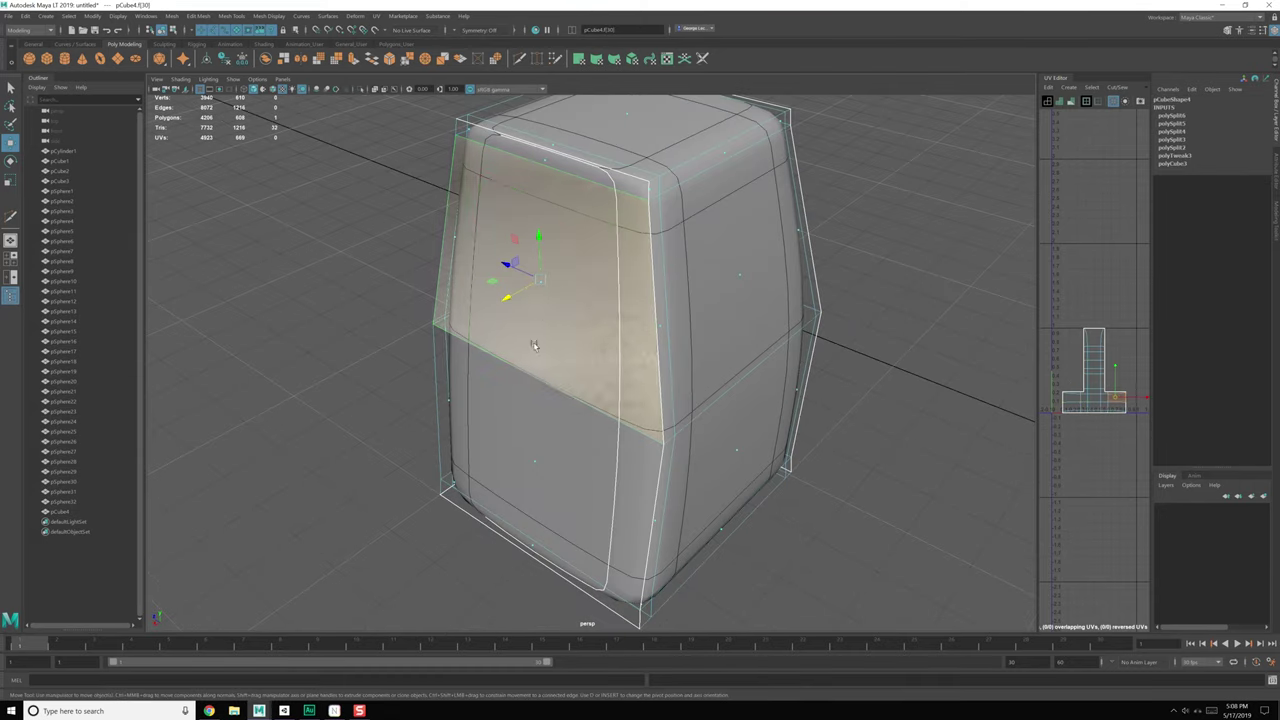
shift+click(532, 458)
key(ctrl+e)
alt+drag(551, 367, 610, 368)
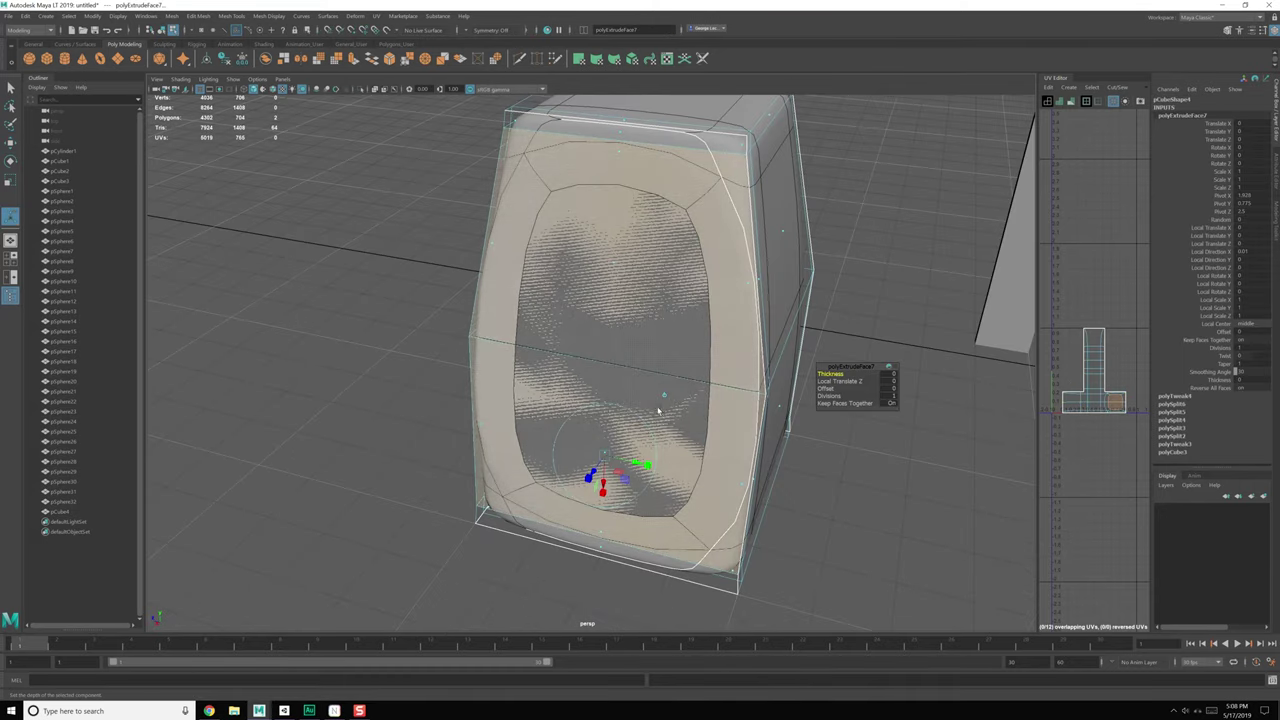
click(651, 467)
drag(607, 455, 644, 326)
key(ctrl+z)
Step: Extrude the inset front faces again and push them inward with a Local Translate Z of -0.102
key(ctrl+e)
key(1)
key(3)
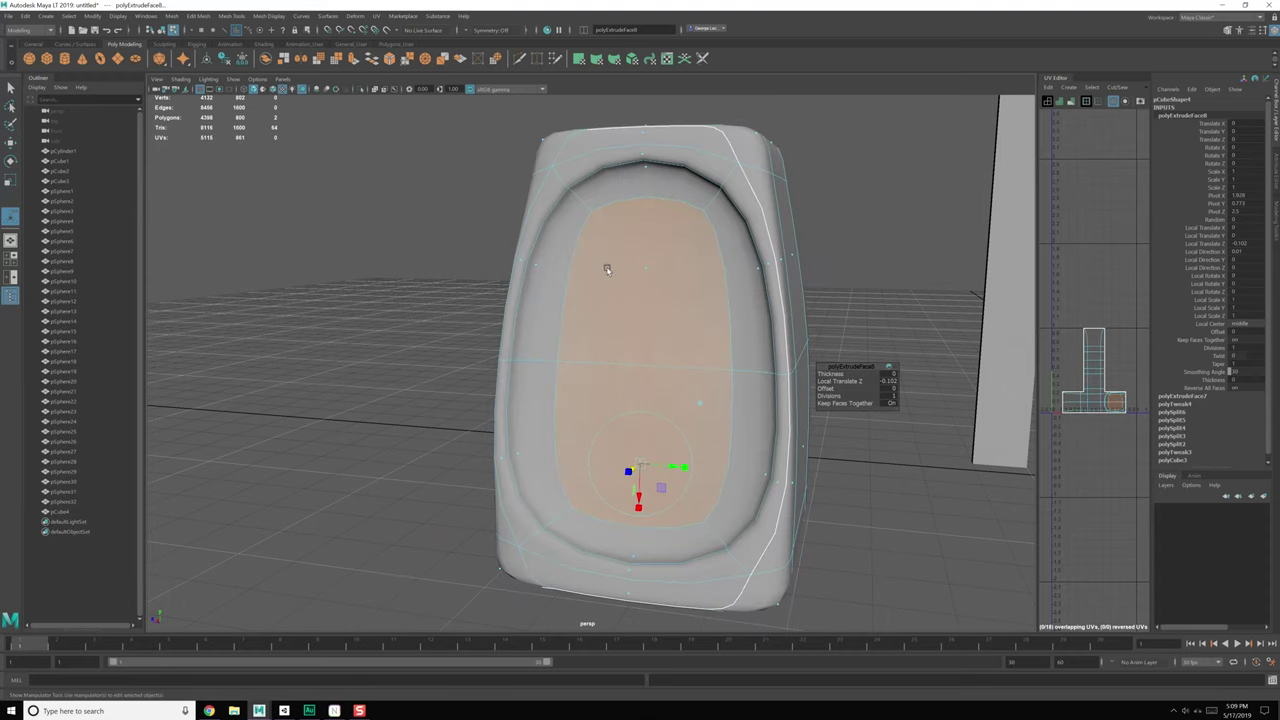
Step: Return to object selection and insert an edge loop around the recessed panel's rim with Multi-Cut
shift+right_drag(578, 240, 529, 255)
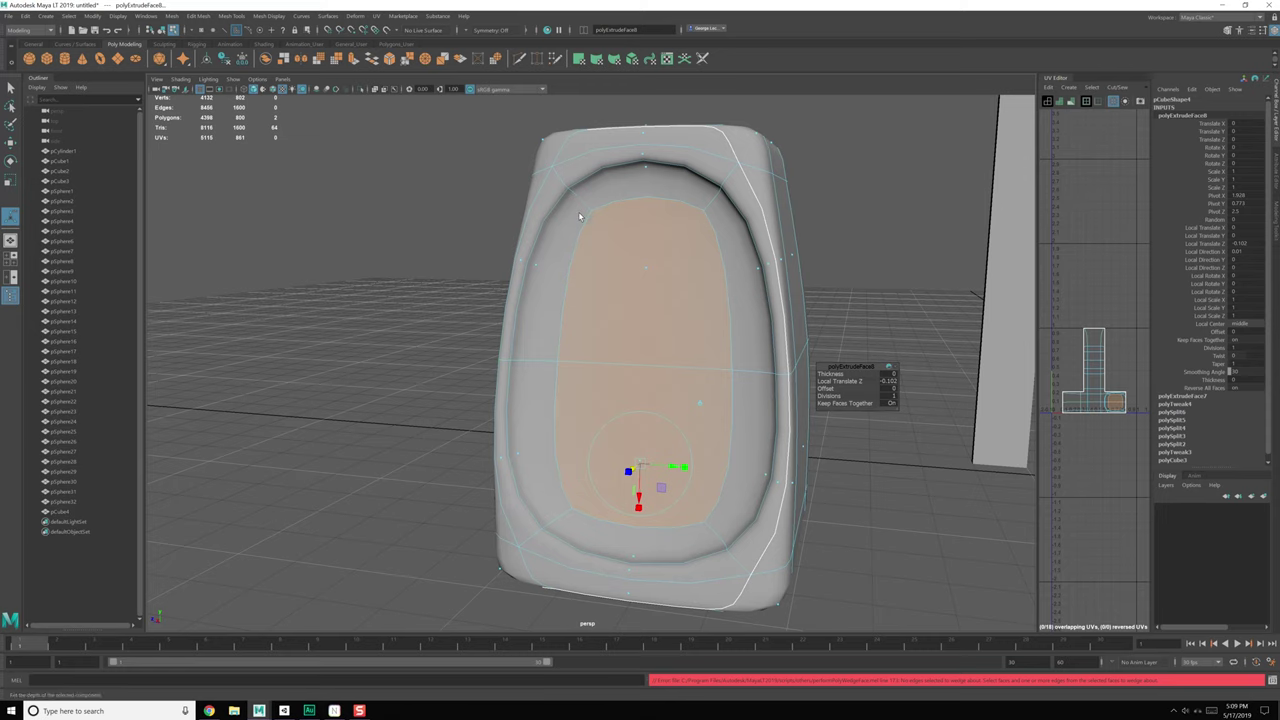
key(q)
key(F8)
key(F8)
key(F8)
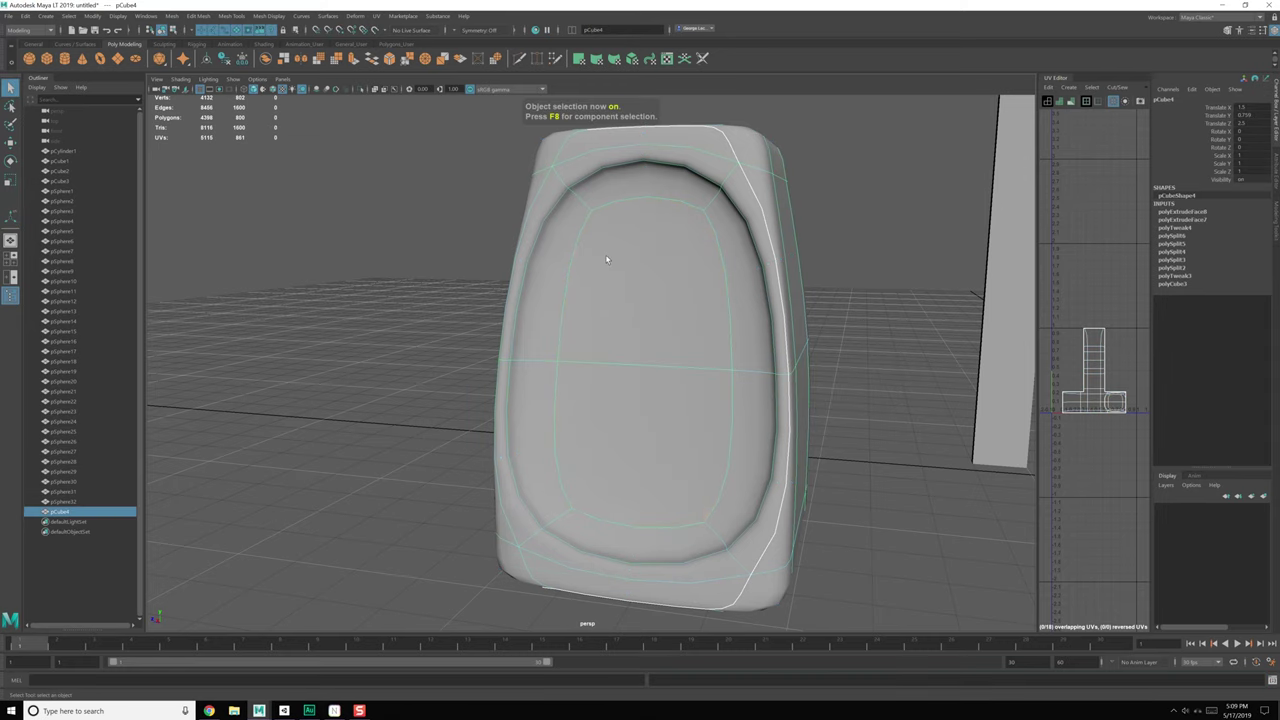
key(2)
shift+right_drag(602, 248, 536, 251)
alt+drag(566, 252, 540, 244)
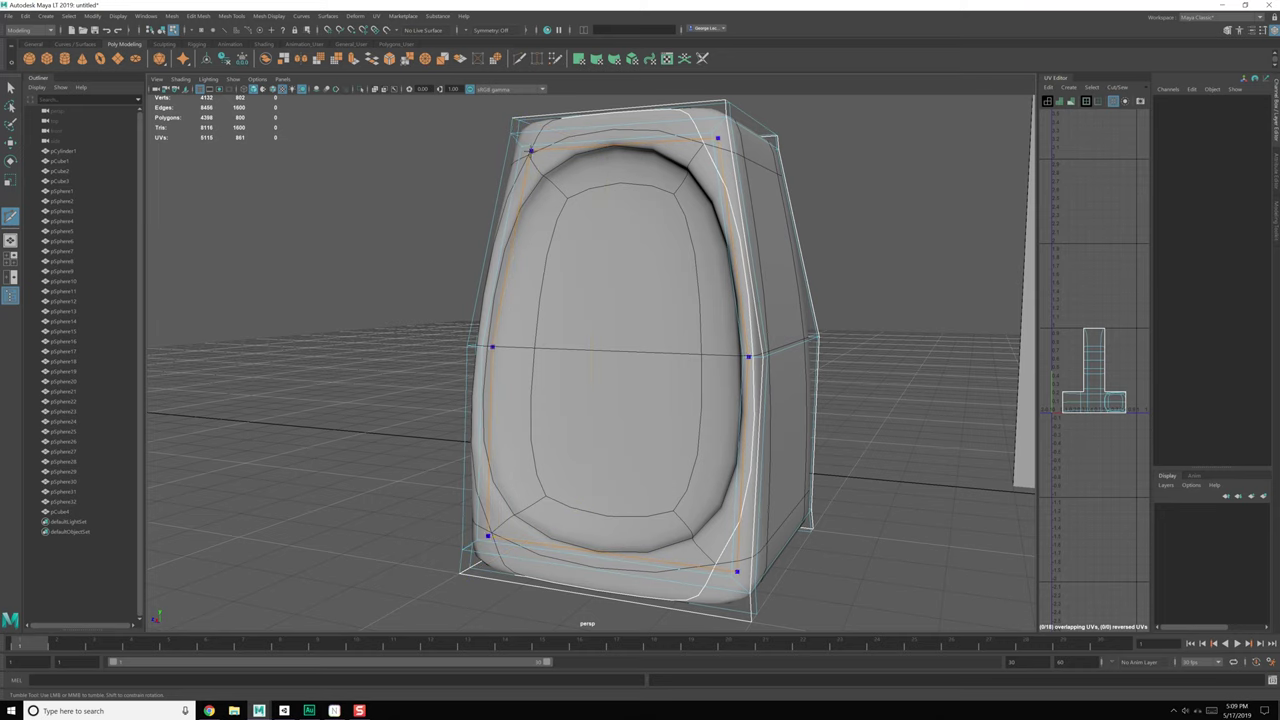
ctrl+click(528, 150)
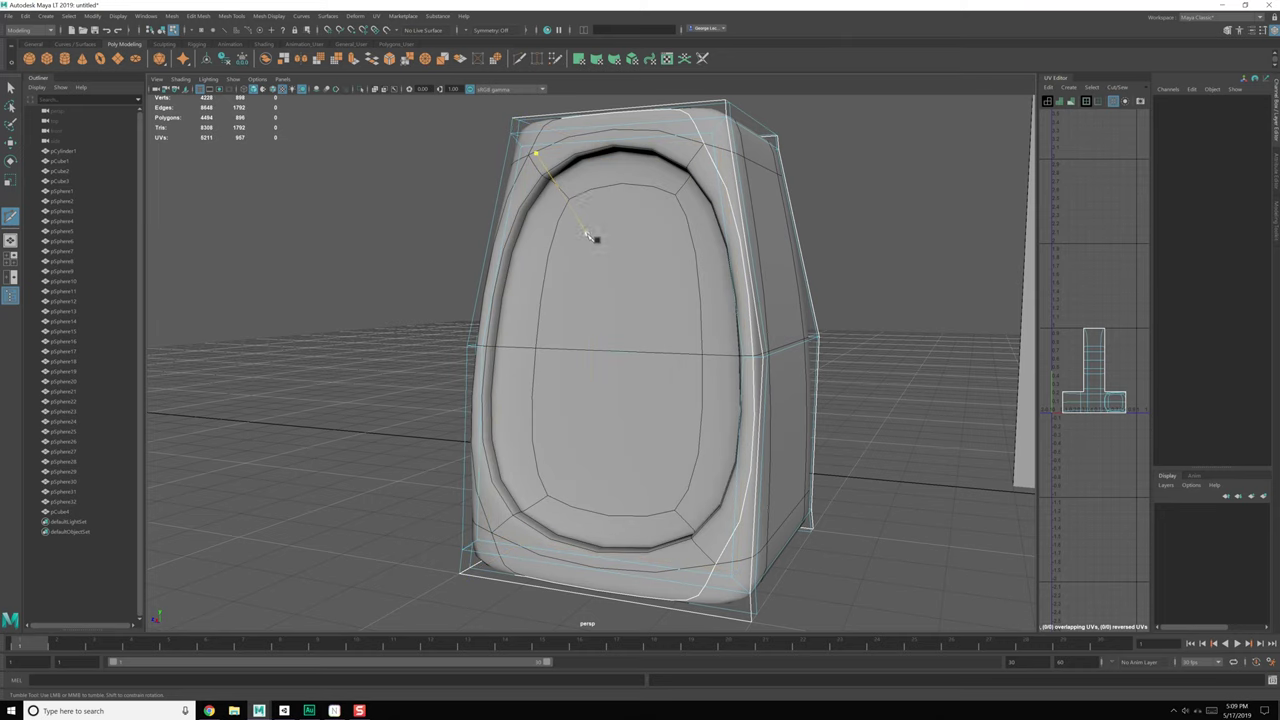
Step: Insert two vertical edge loops near the recessed panel's opposite side edges to sharpen its rounded corners
alt+drag(588, 235, 601, 240)
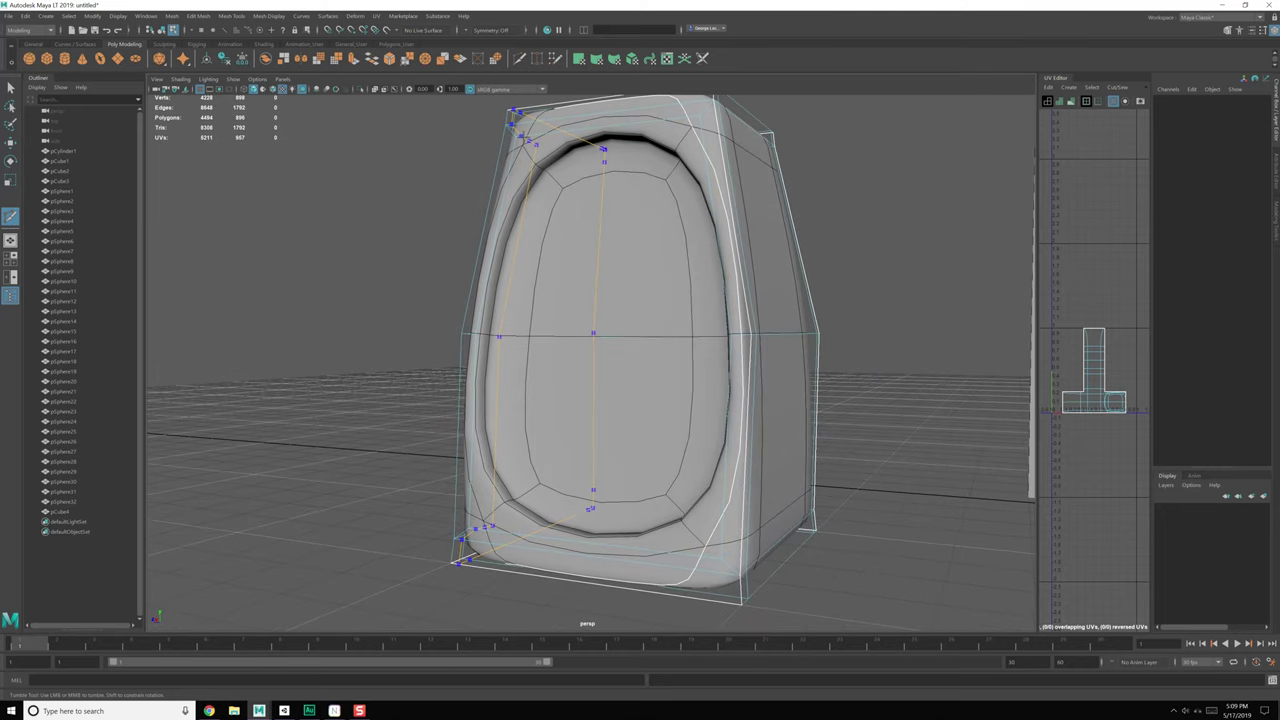
ctrl+click(525, 137)
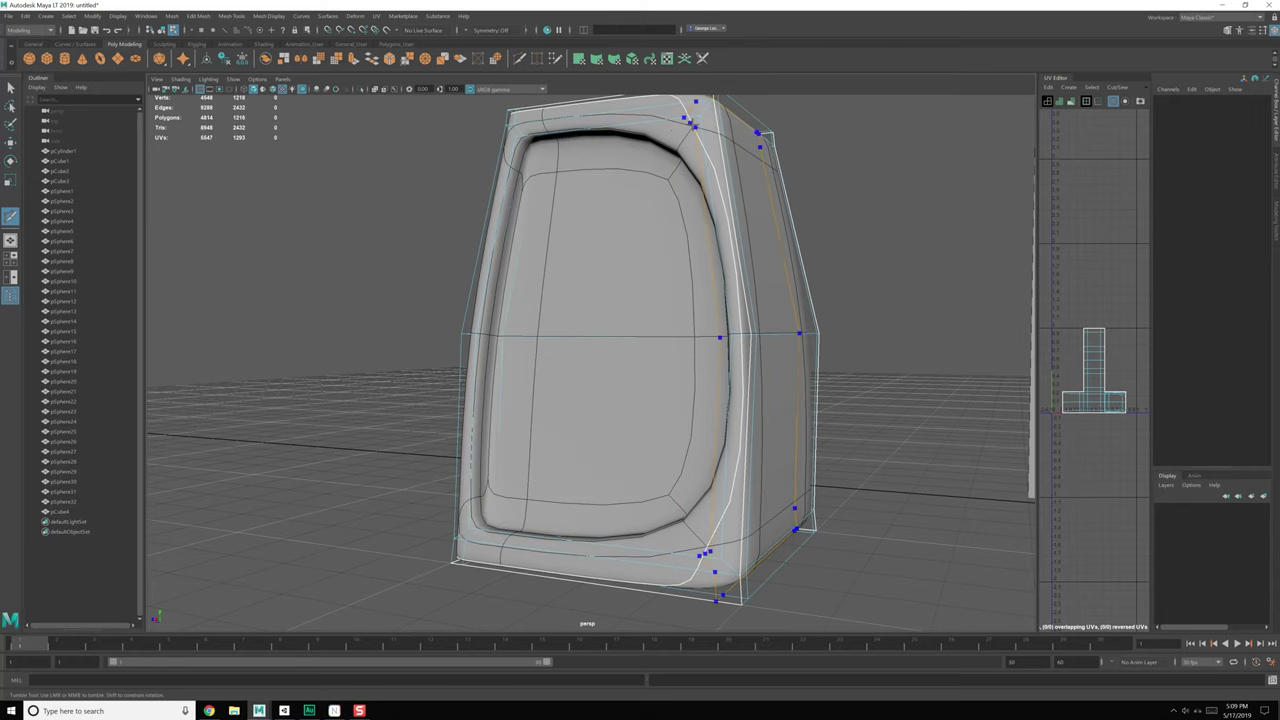
ctrl+click(696, 122)
alt+drag(692, 168, 662, 210)
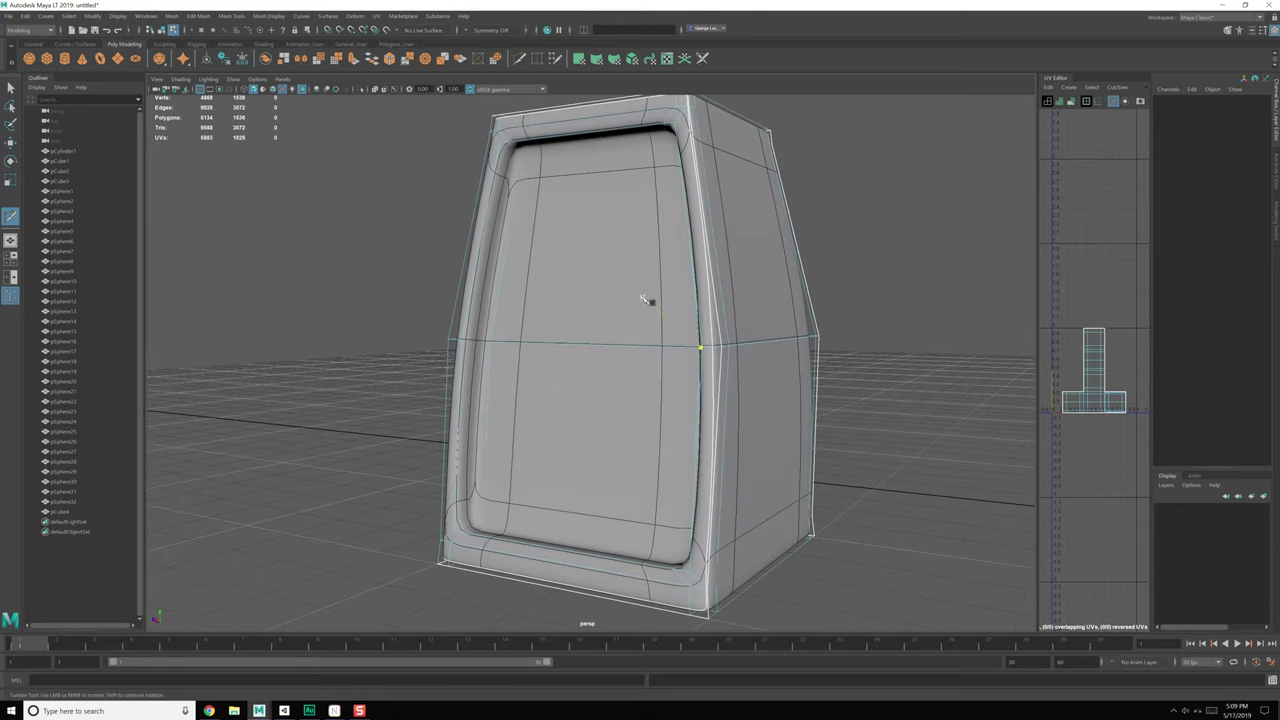
Step: Select the box's bottom face, grow the selection to the surrounding faces and scale them
key(q)
scroll(654, 337, down, 1)
mouse_move(653, 338)
alt+mouse_down()
mouse_move(600, 289)
mouse_move(654, 354)
mouse_move(642, 356)
mouse_move(656, 320)
alt+mouse_up()
alt+middle_drag(686, 426, 666, 369)
scroll(666, 369, up, 2)
alt+drag(666, 369, 606, 287)
click(610, 368)
alt+drag(634, 383, 620, 329)
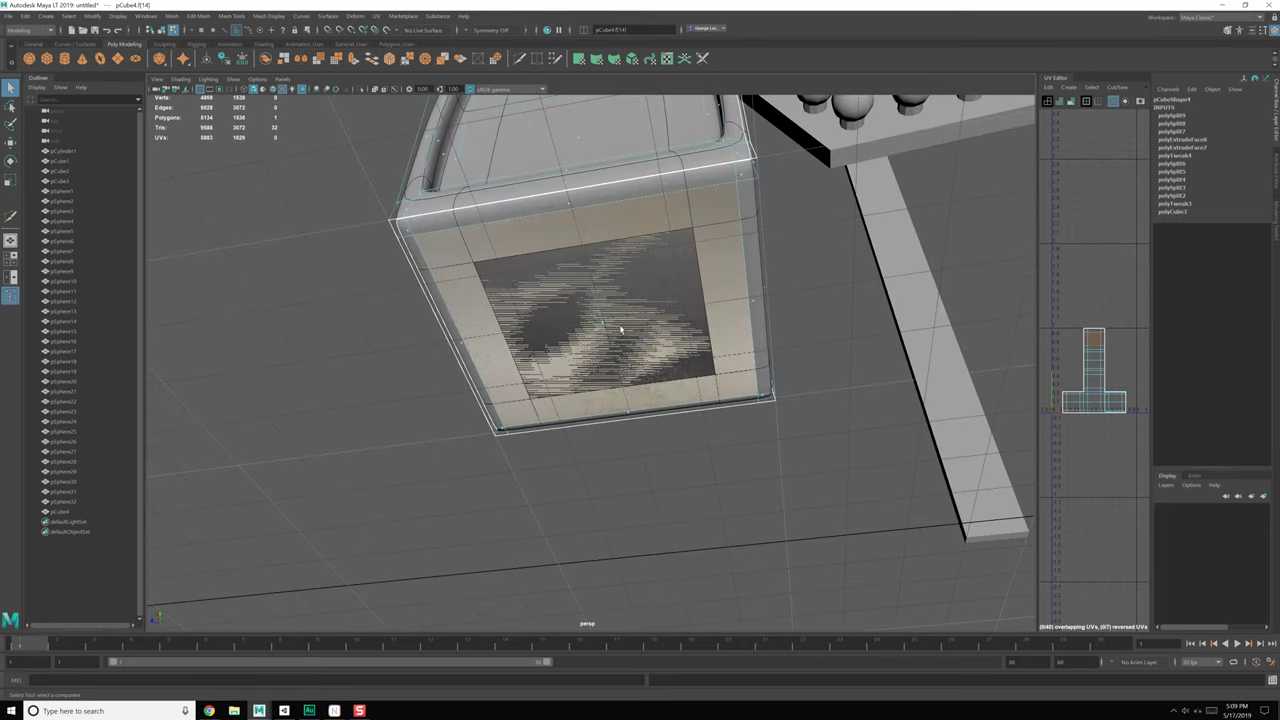
ctrl+right_drag(610, 311, 708, 290)
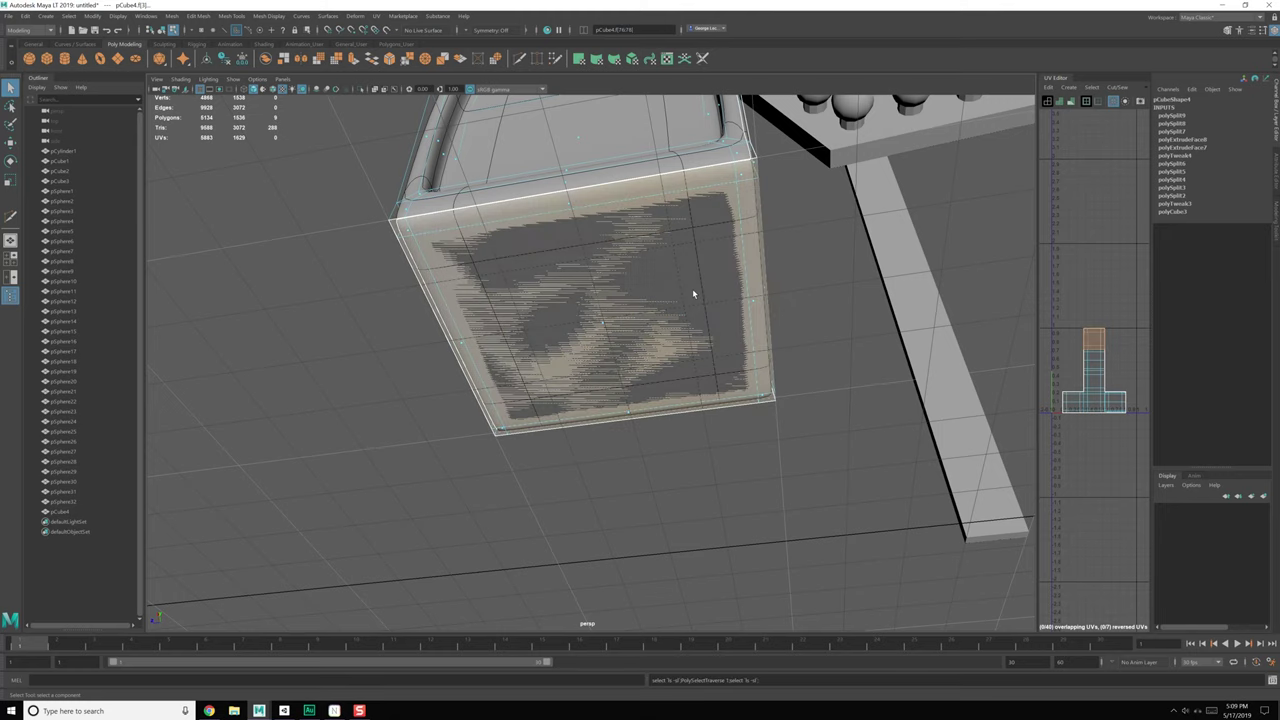
drag(602, 321, 633, 322)
alt+right_drag(633, 322, 628, 276)
alt+middle_drag(628, 276, 631, 338)
alt+drag(631, 344, 629, 336)
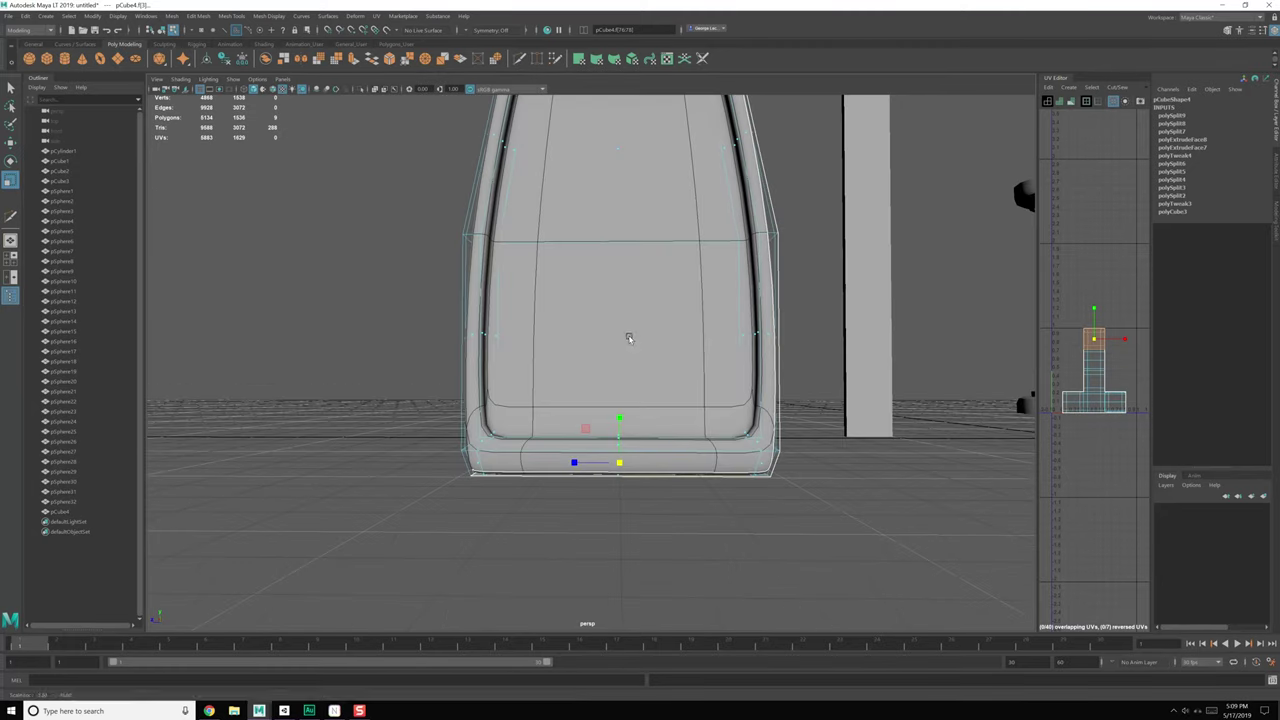
Step: Select all vertices around the base of the box and scale them inward along Z so that it tapers downward
right_drag(637, 340, 686, 323)
click(322, 385)
drag(983, 587, 984, 588)
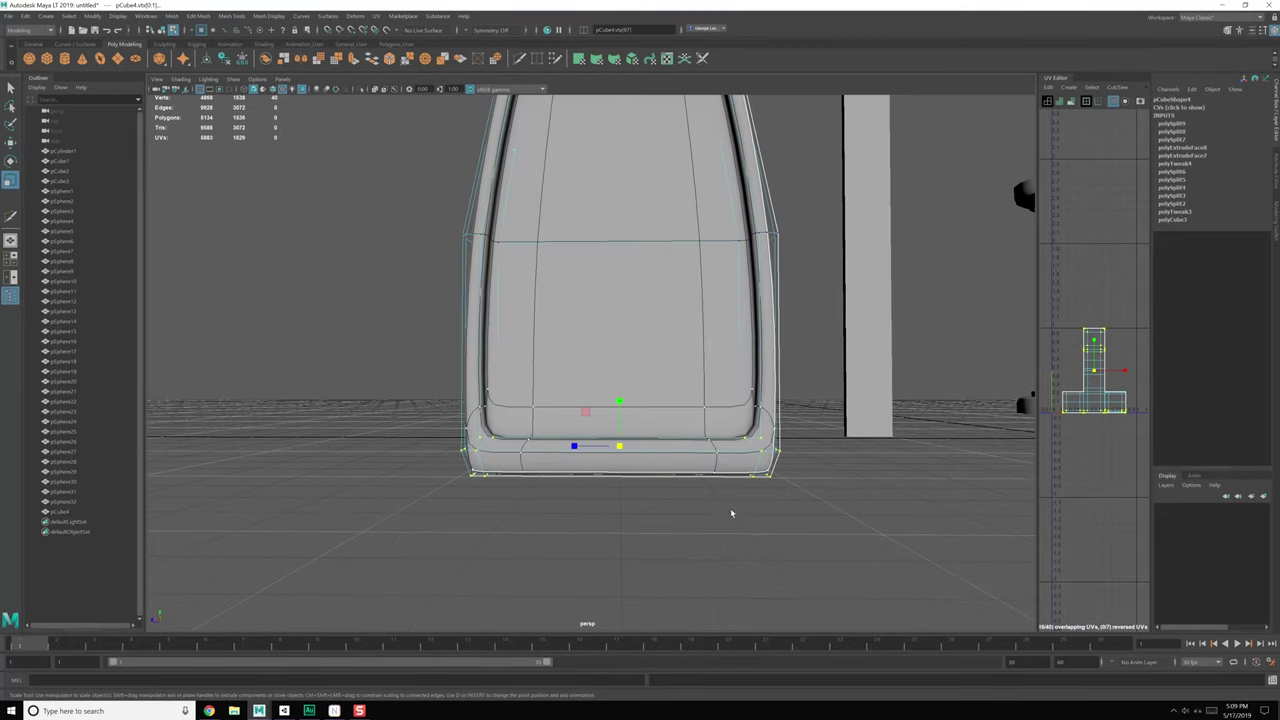
alt+drag(669, 489, 640, 516)
alt+drag(611, 461, 514, 460)
alt+middle_drag(523, 290, 557, 399)
alt+drag(557, 399, 614, 406)
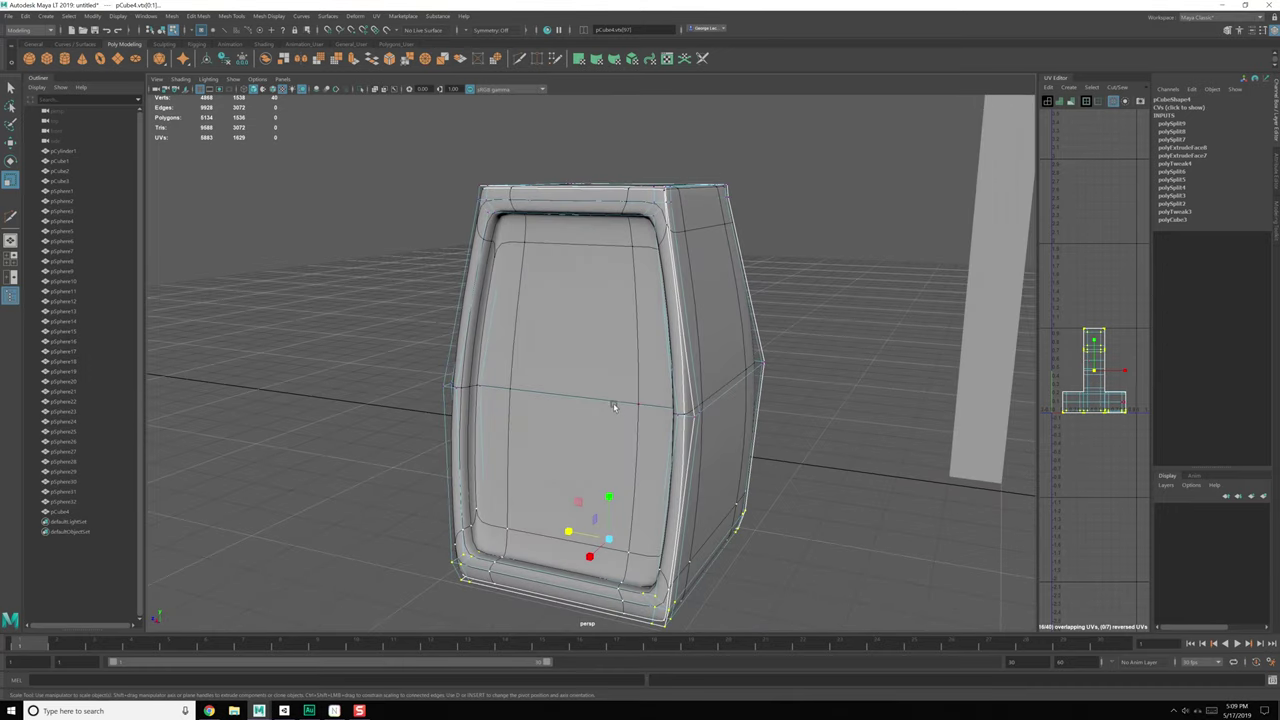
Step: Insert four horizontal edge loops around the box, forming one thin band above mid-height and one below, with Multi-Cut
alt+drag(699, 383, 667, 356)
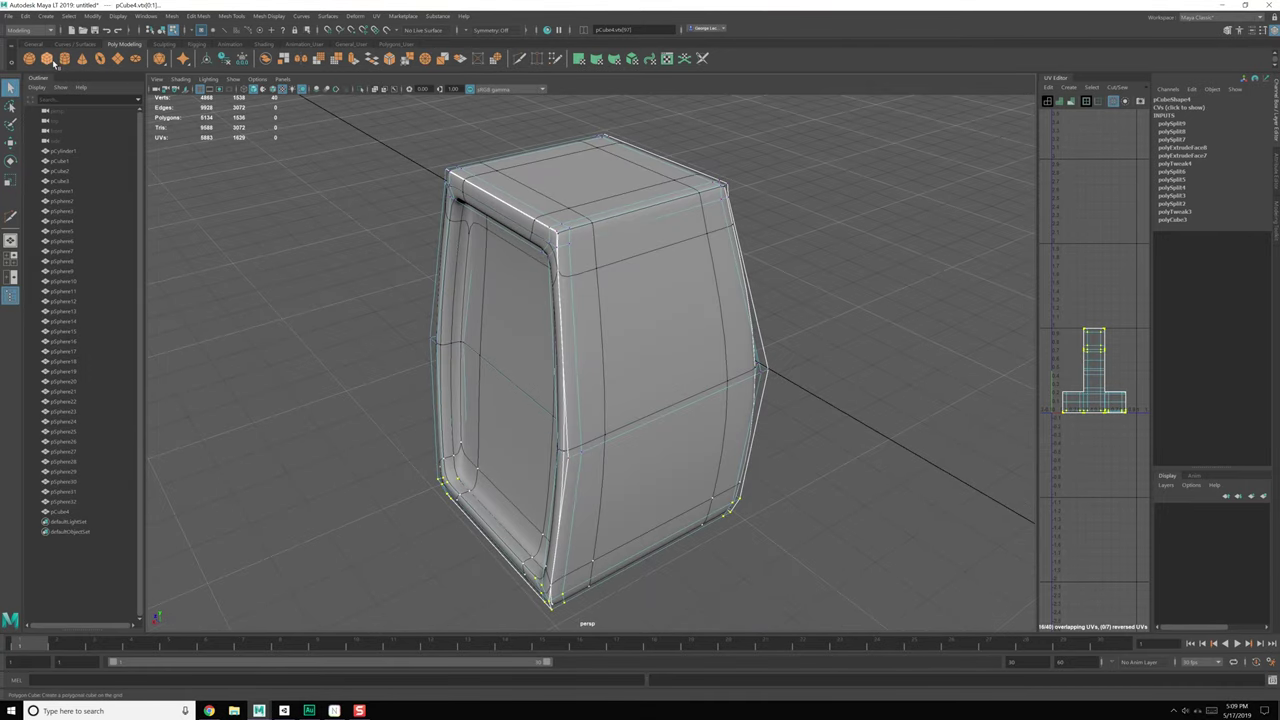
alt+drag(208, 250, 294, 261)
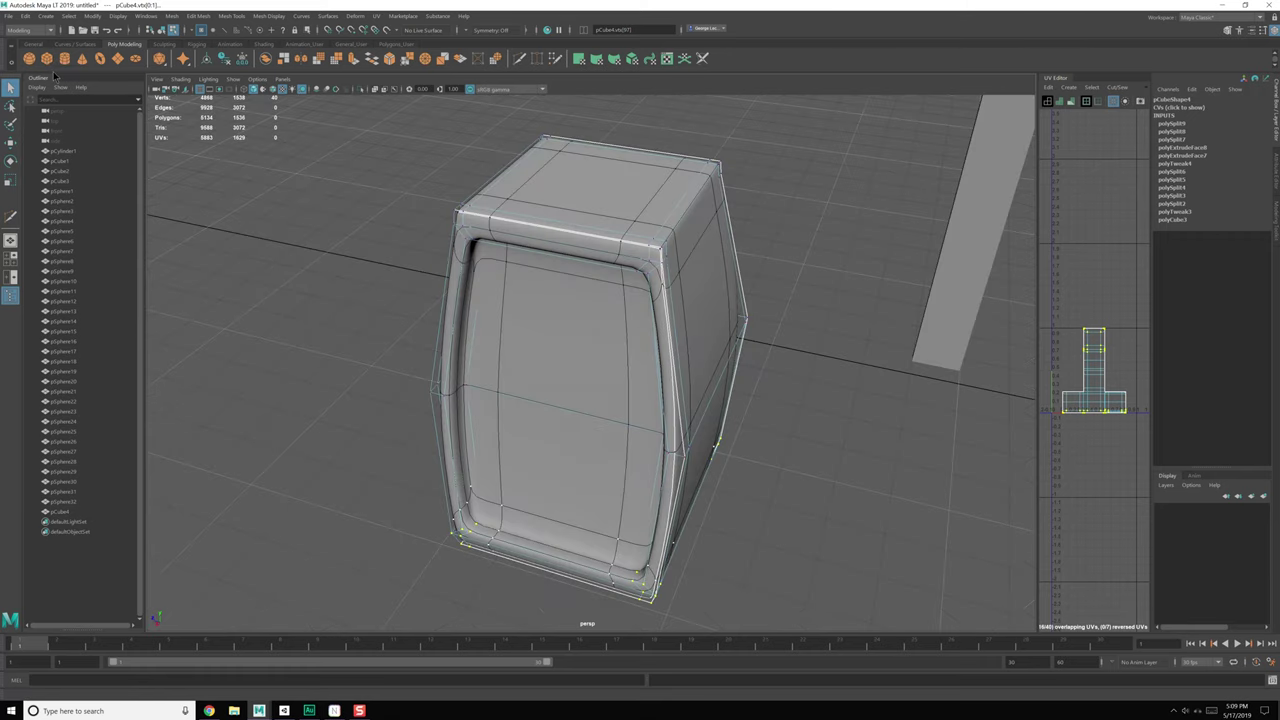
alt+drag(473, 274, 461, 267)
alt+drag(646, 274, 657, 280)
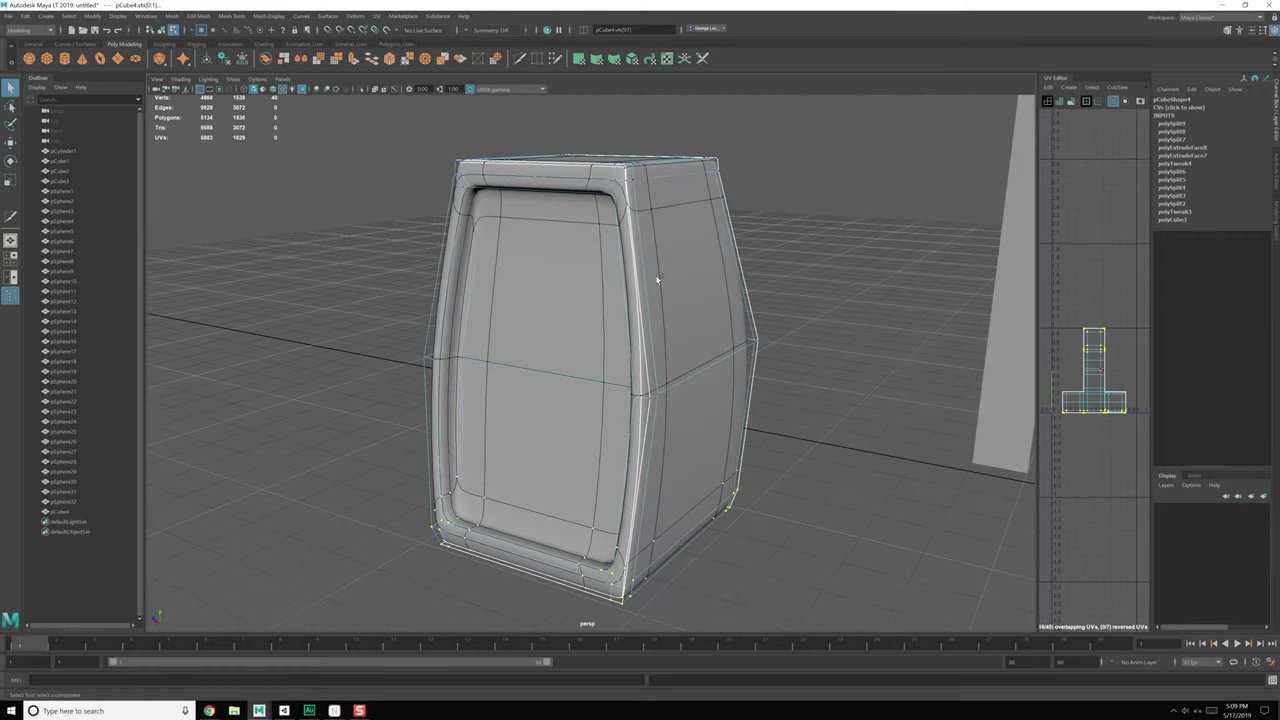
shift+right_drag(660, 272, 620, 274)
ctrl+click(660, 290)
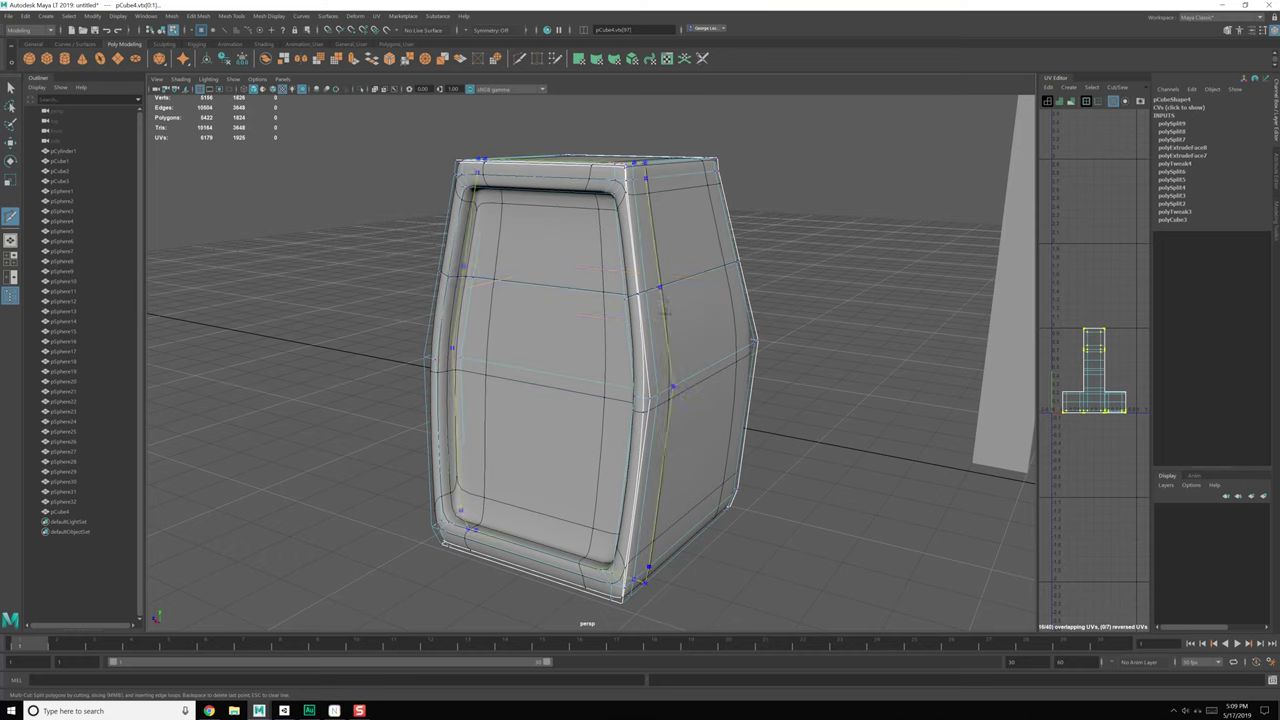
ctrl+click(663, 313)
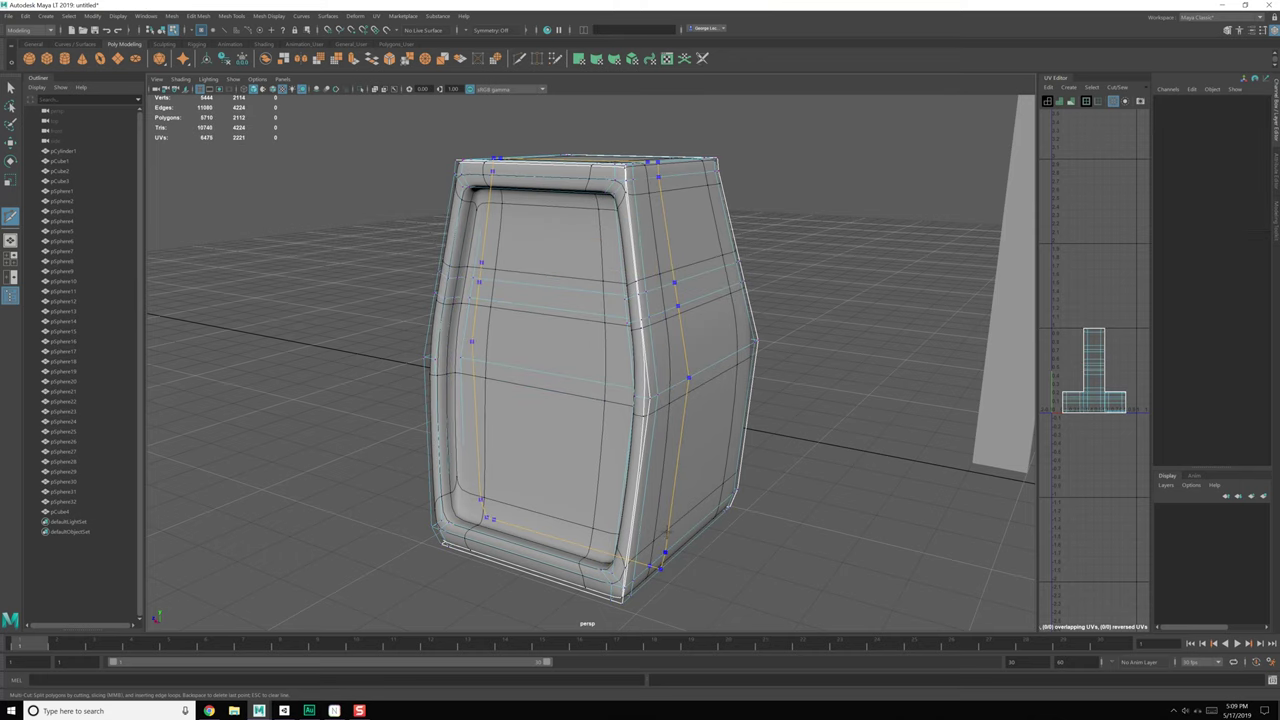
ctrl+click(665, 512)
ctrl+click(634, 497)
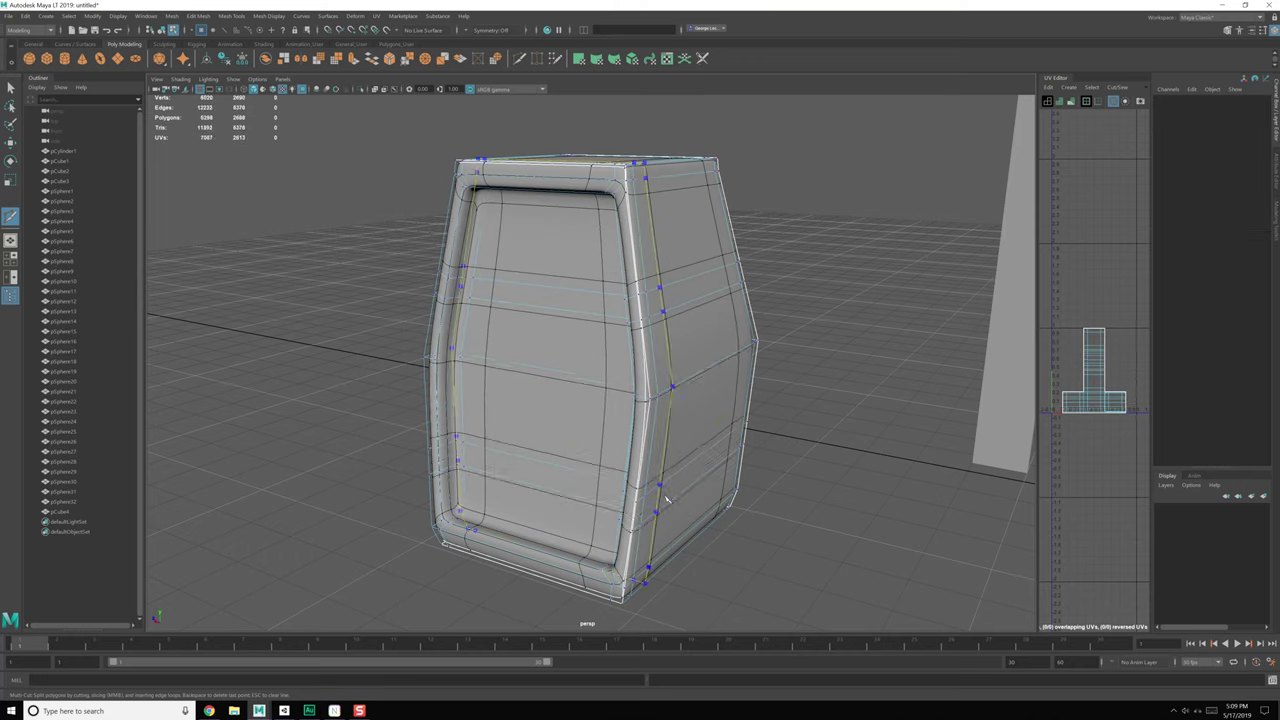
Step: Select the two thin band faces on the box's plain side and extrude them outward into two protruding slabs
right_drag(693, 462, 698, 480)
alt+drag(698, 480, 668, 480)
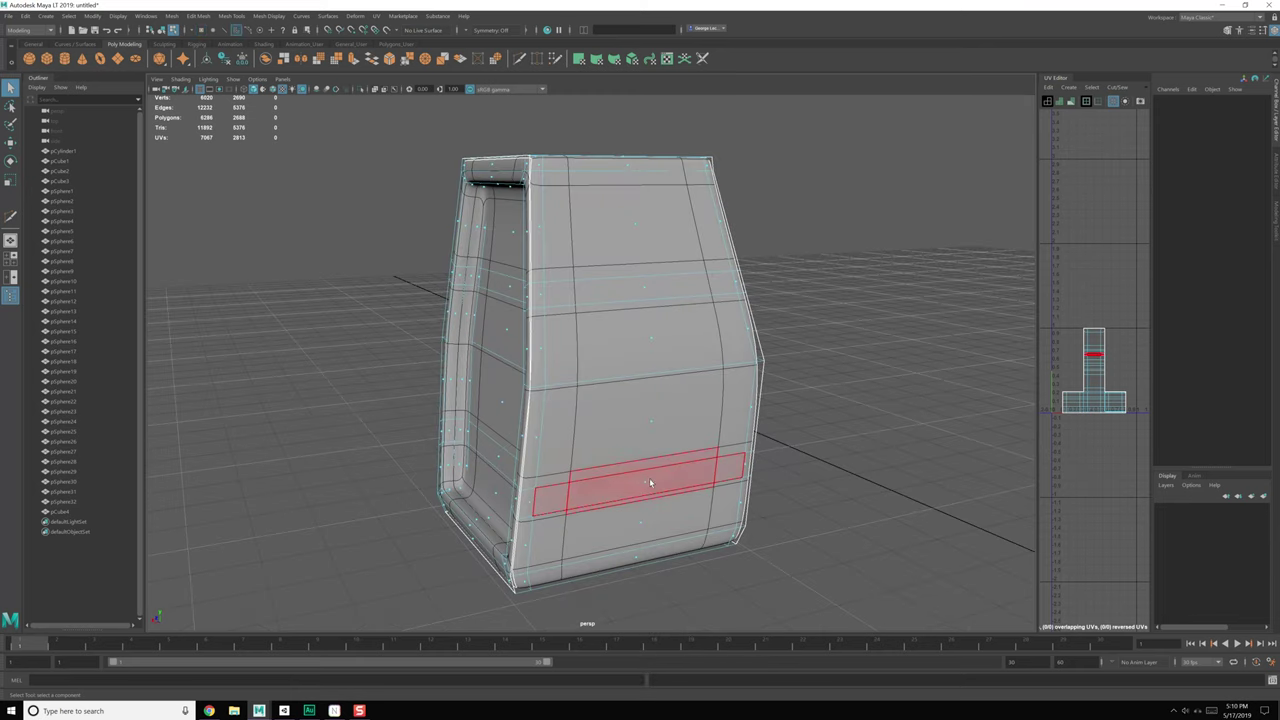
click(650, 483)
shift+click(646, 286)
alt+drag(643, 357, 702, 301)
shift+right_drag(702, 301, 699, 324)
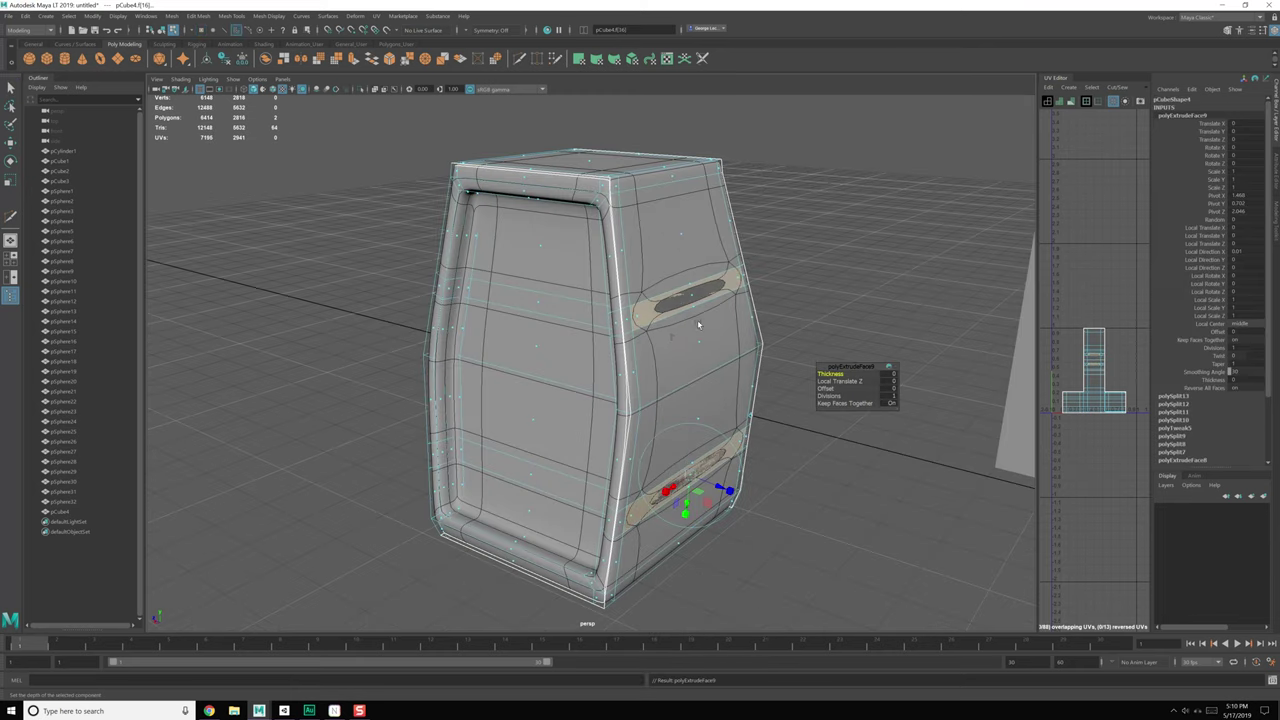
alt+drag(661, 324, 697, 349)
drag(729, 476, 857, 446)
key(ctrl+z)
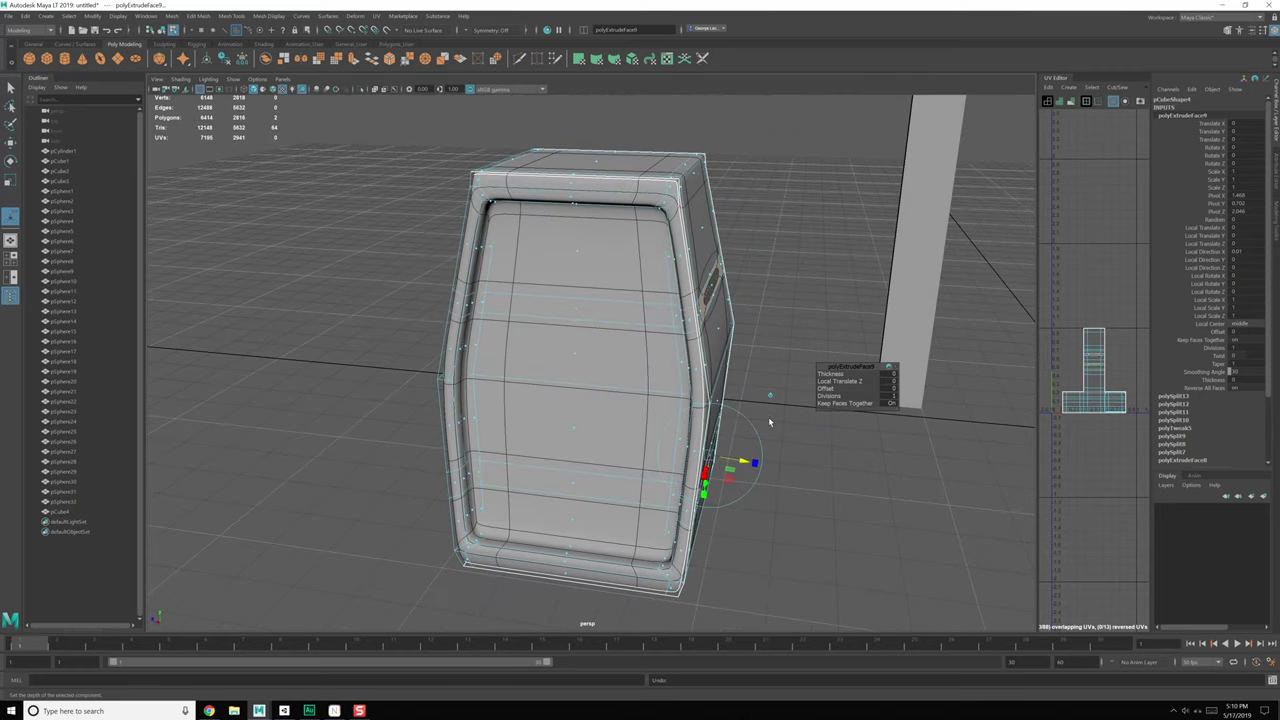
click(792, 421)
key(ctrl+z)
drag(669, 374, 600, 324)
Step: Insert an edge loop near the base of each protruding slab with Multi-Cut
shift+right_drag(600, 324, 555, 322)
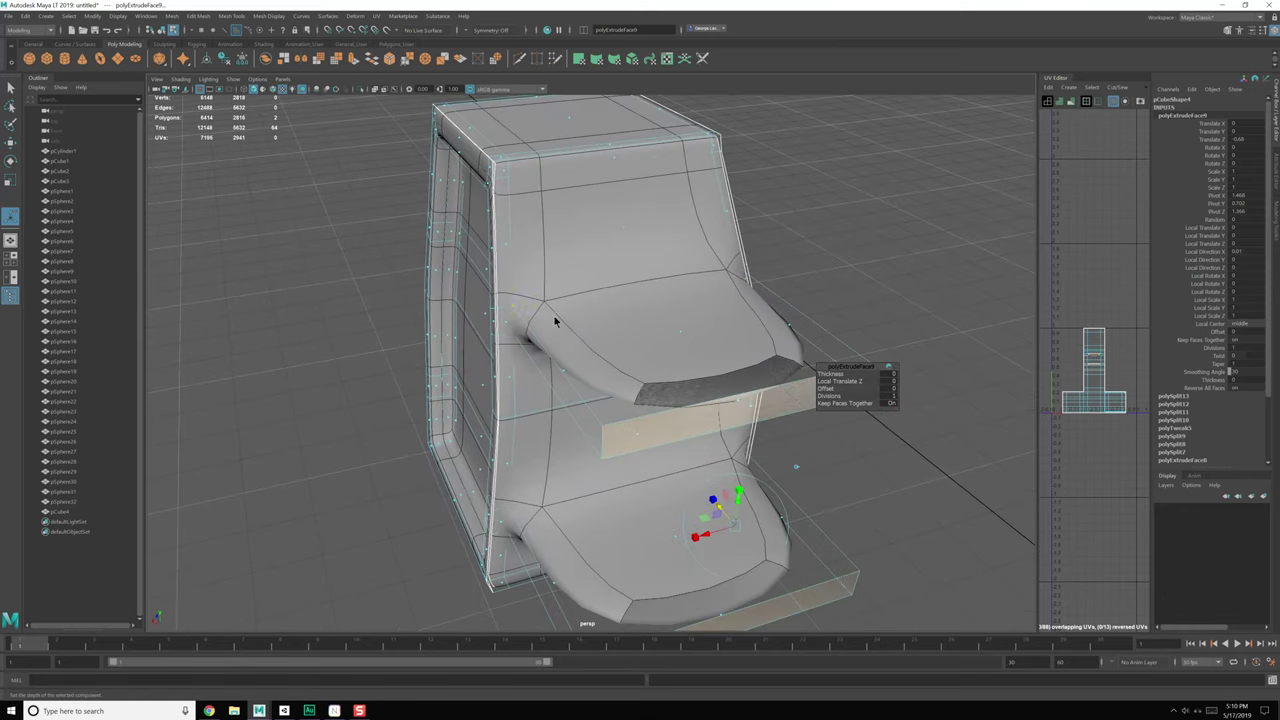
ctrl+click(520, 316)
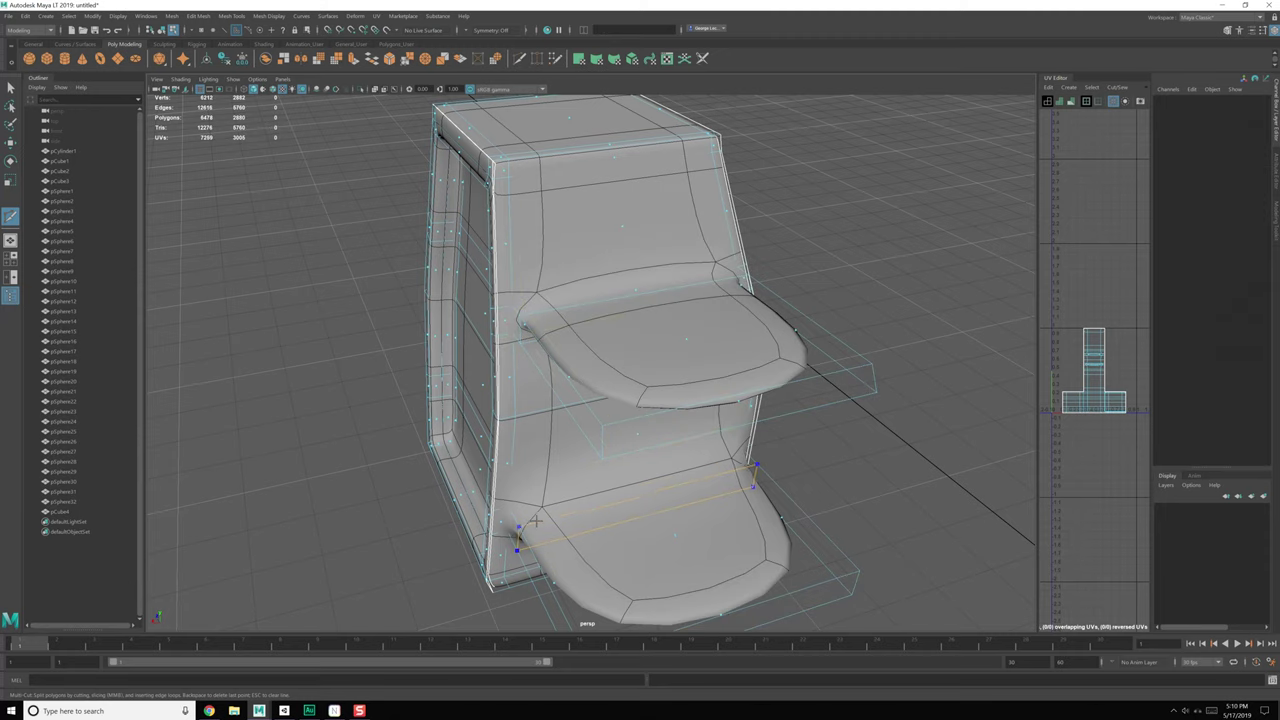
ctrl+click(520, 516)
alt+middle_drag(713, 514, 686, 466)
alt+drag(686, 466, 686, 486)
alt+middle_drag(686, 486, 673, 382)
alt+drag(671, 382, 674, 429)
key(q)
Step: Select the vertices at one outer corner of the slabs and move them farther away from the box
alt+middle_drag(706, 480, 686, 400)
alt+drag(686, 400, 620, 437)
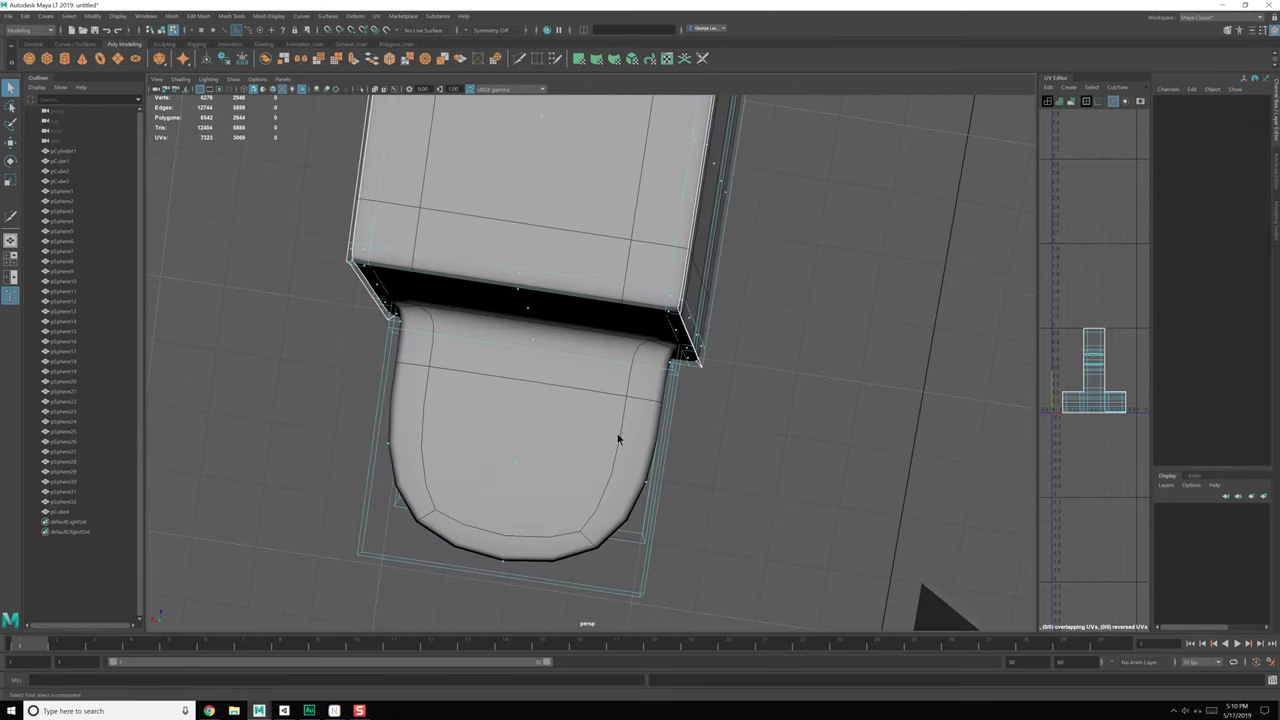
right_drag(619, 437, 589, 438)
alt+middle_drag(589, 438, 588, 345)
drag(620, 381, 722, 575)
alt+drag(722, 580, 701, 560)
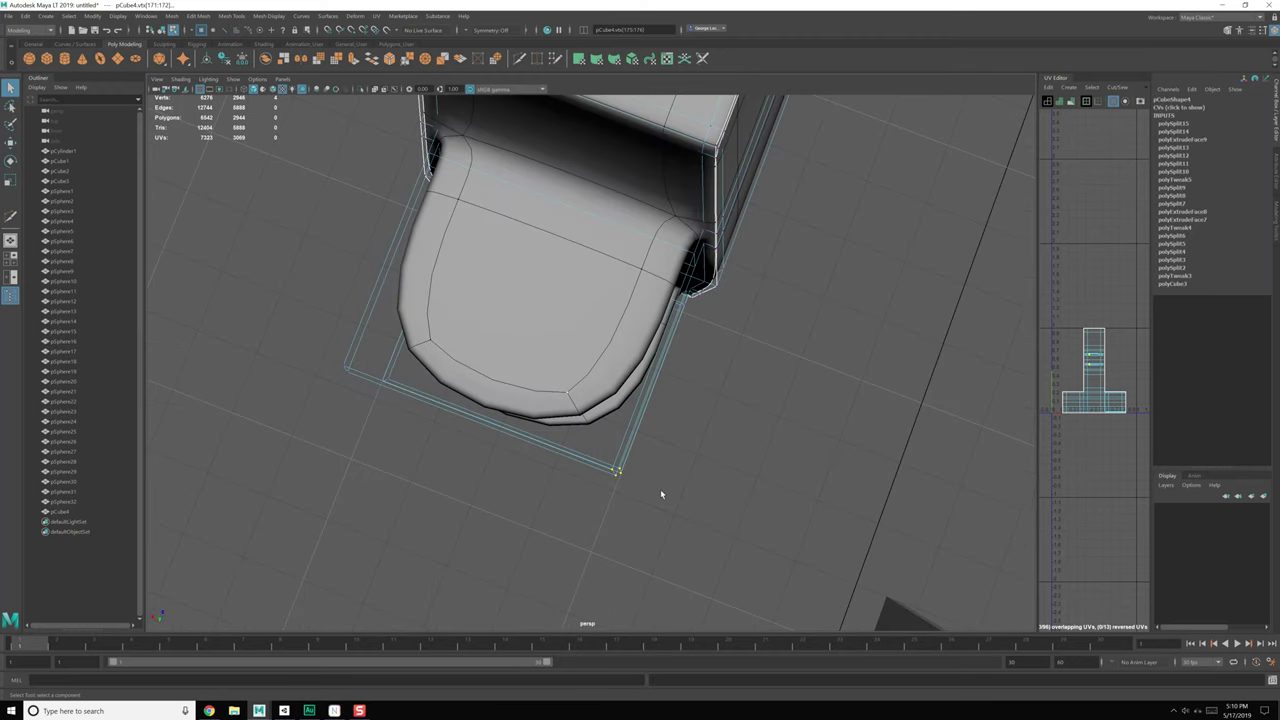
key(w)
drag(634, 430, 616, 470)
Step: Select the vertices at the slabs' other outer corner and move them farther away from the box
alt+middle_drag(476, 411, 566, 443)
alt+drag(566, 443, 593, 450)
drag(354, 400, 512, 534)
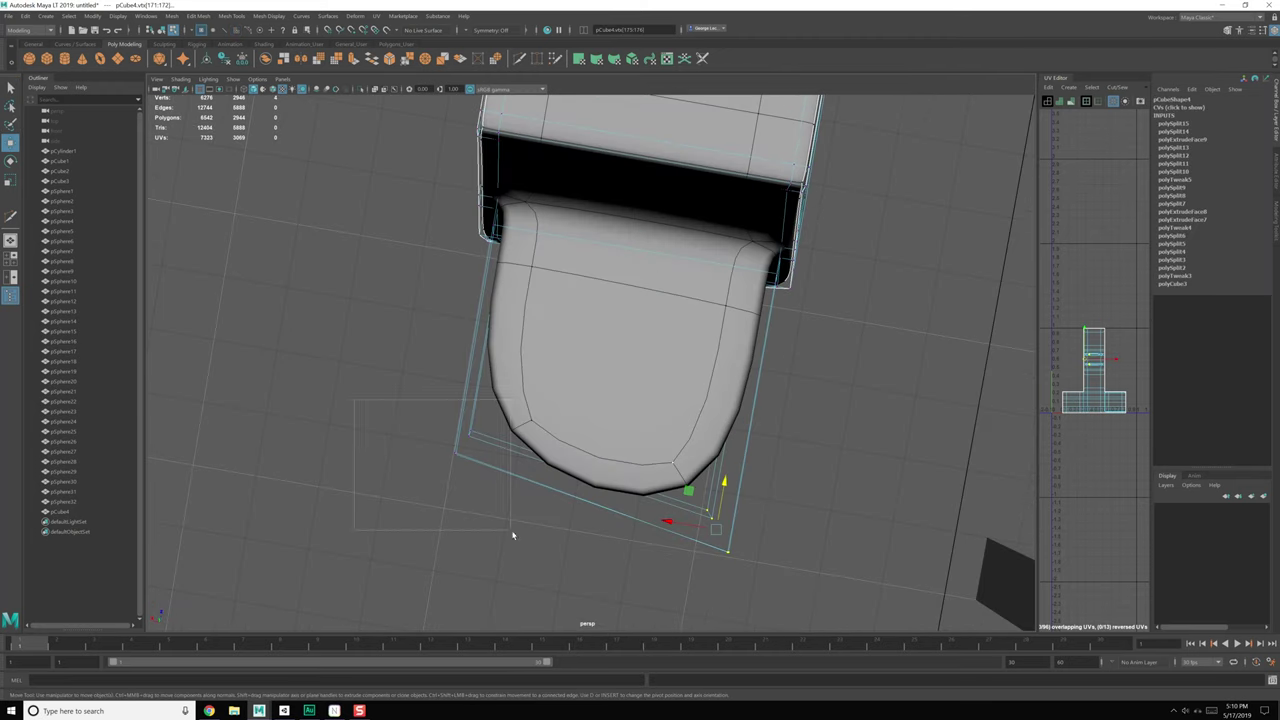
drag(471, 404, 435, 455)
alt+drag(757, 372, 526, 332)
right_drag(546, 311, 545, 341)
alt+drag(712, 302, 688, 322)
alt+drag(912, 312, 694, 389)
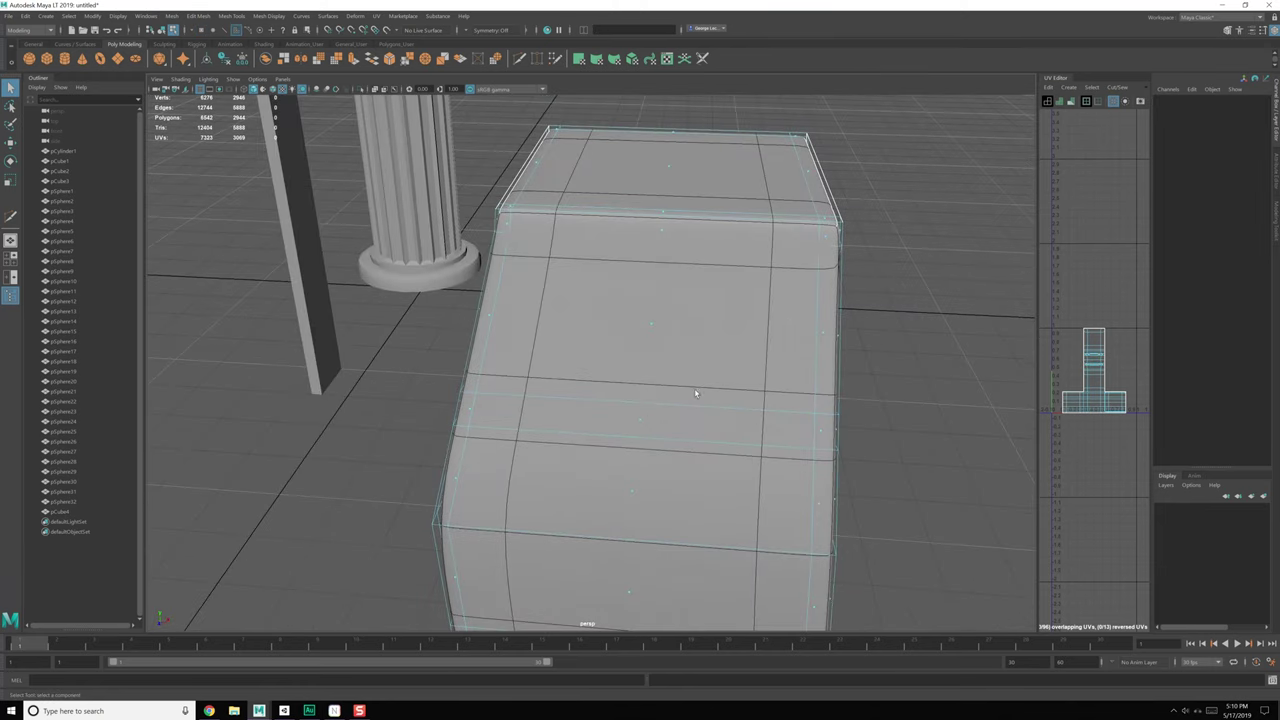
click(637, 423)
scroll(640, 426, down, 3)
alt+middle_drag(648, 550, 618, 441)
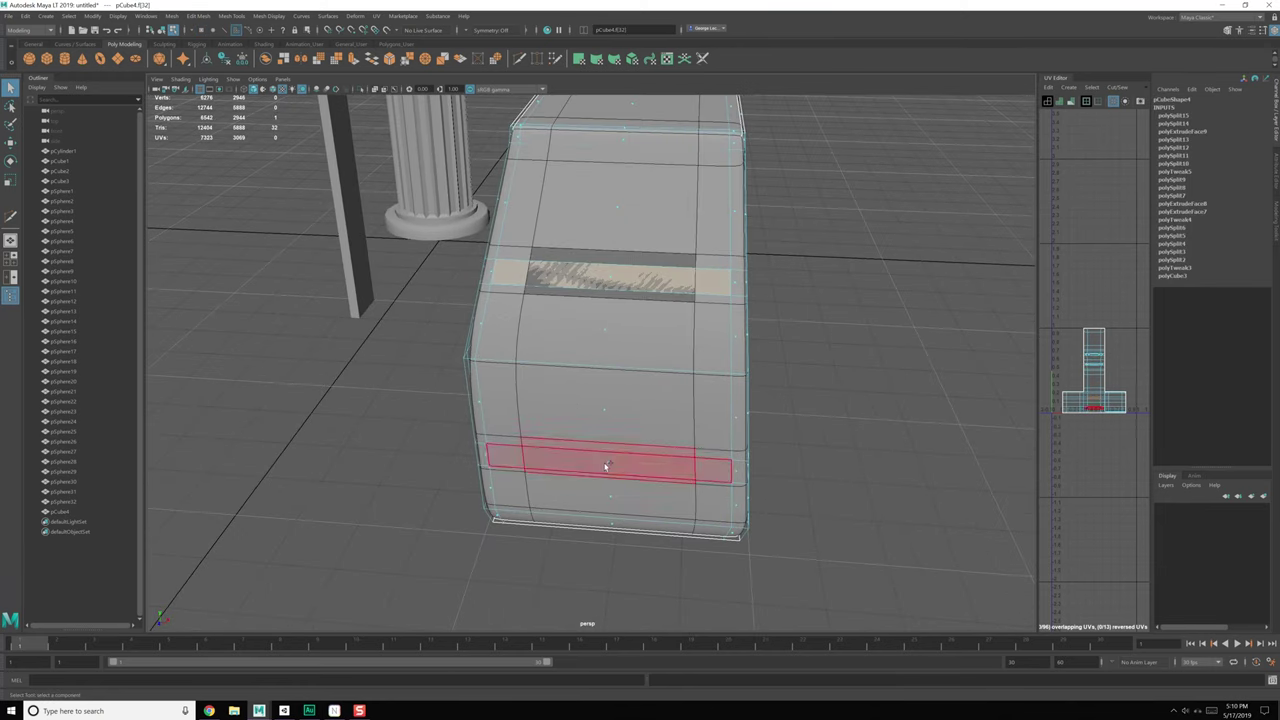
shift+click(605, 466)
alt+drag(612, 464, 706, 437)
alt+drag(648, 298, 698, 319)
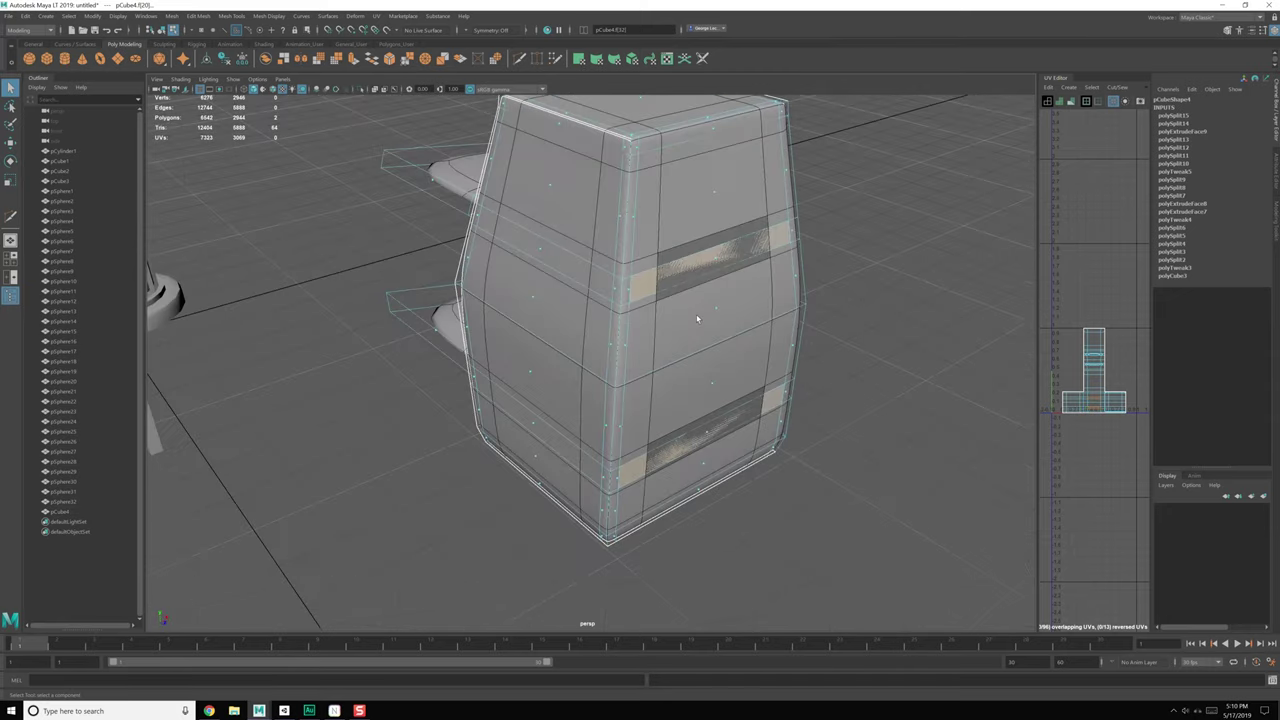
Step: Select the side face at the base of the upper slab and return the box to unsmoothed display
alt+middle_drag(500, 322, 631, 336)
alt+drag(470, 328, 614, 340)
scroll(612, 335, up, 3)
alt+drag(597, 257, 616, 335)
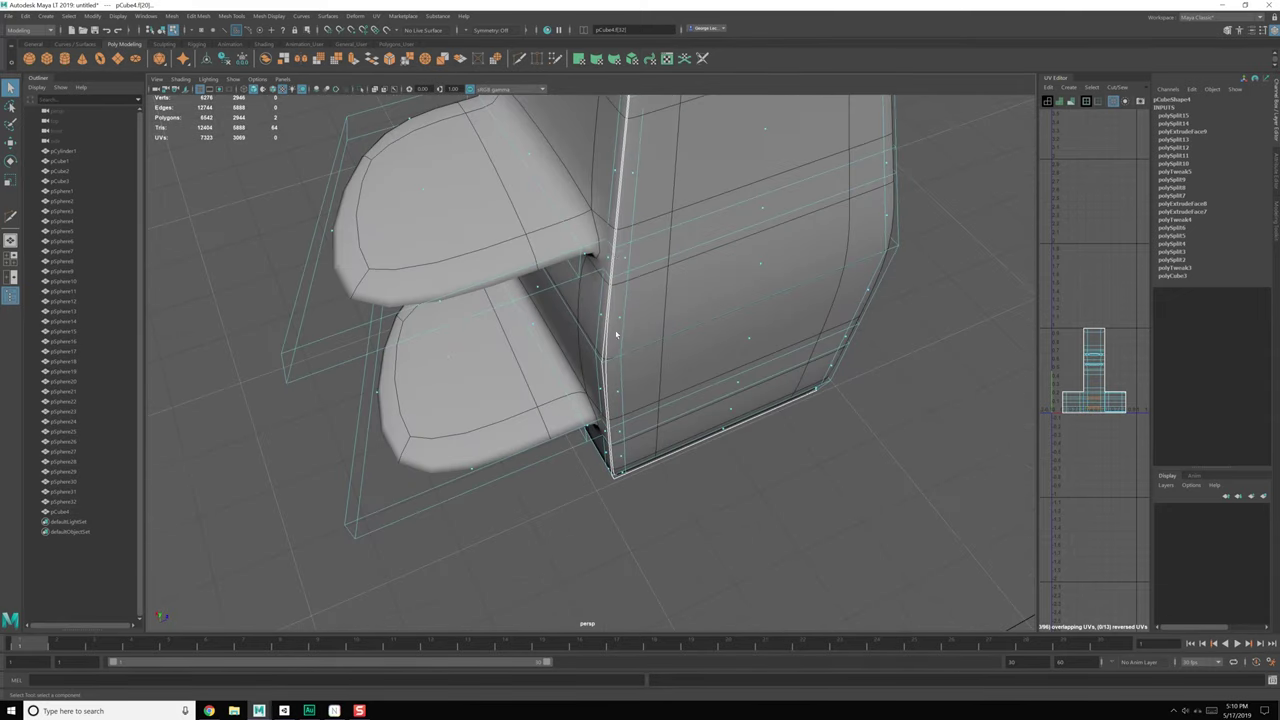
scroll(616, 335, up, 3)
alt+middle_drag(616, 335, 646, 360)
click(632, 251)
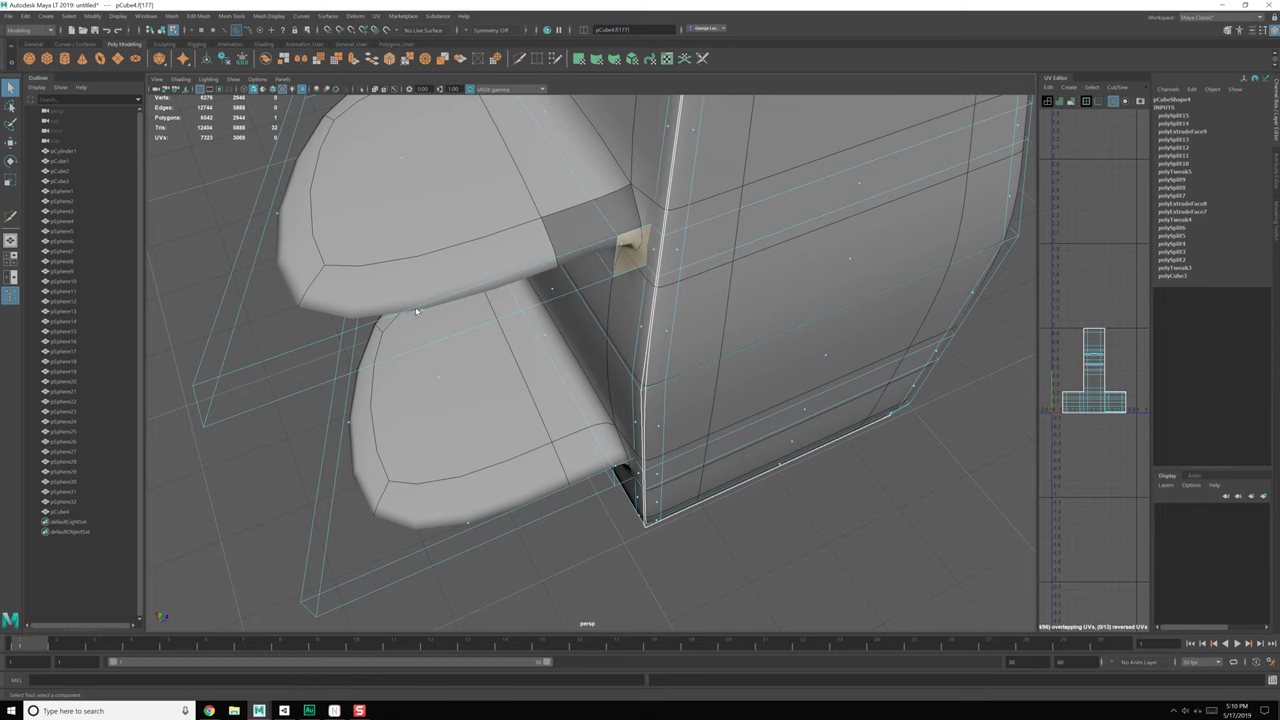
key(1)
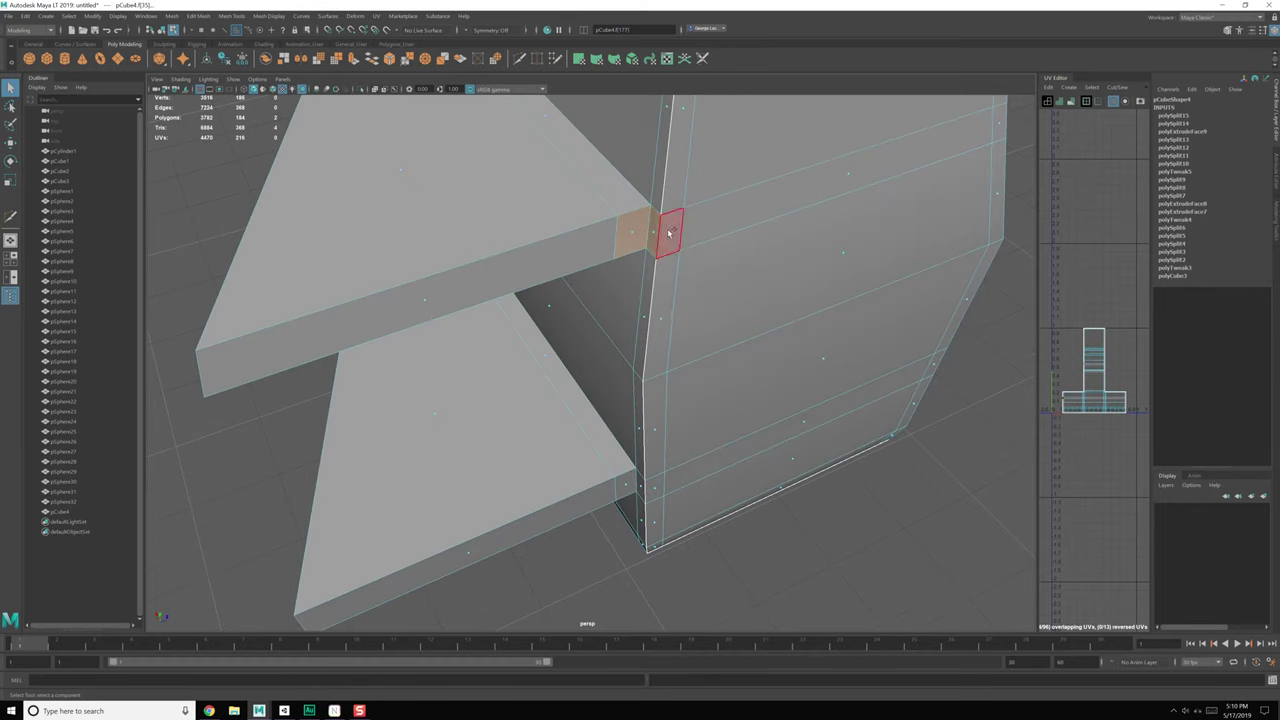
Step: Try to delete the upper band's side faces running along the slab edge and the adjacent side of the box
double_click(786, 219)
shift+click(440, 296)
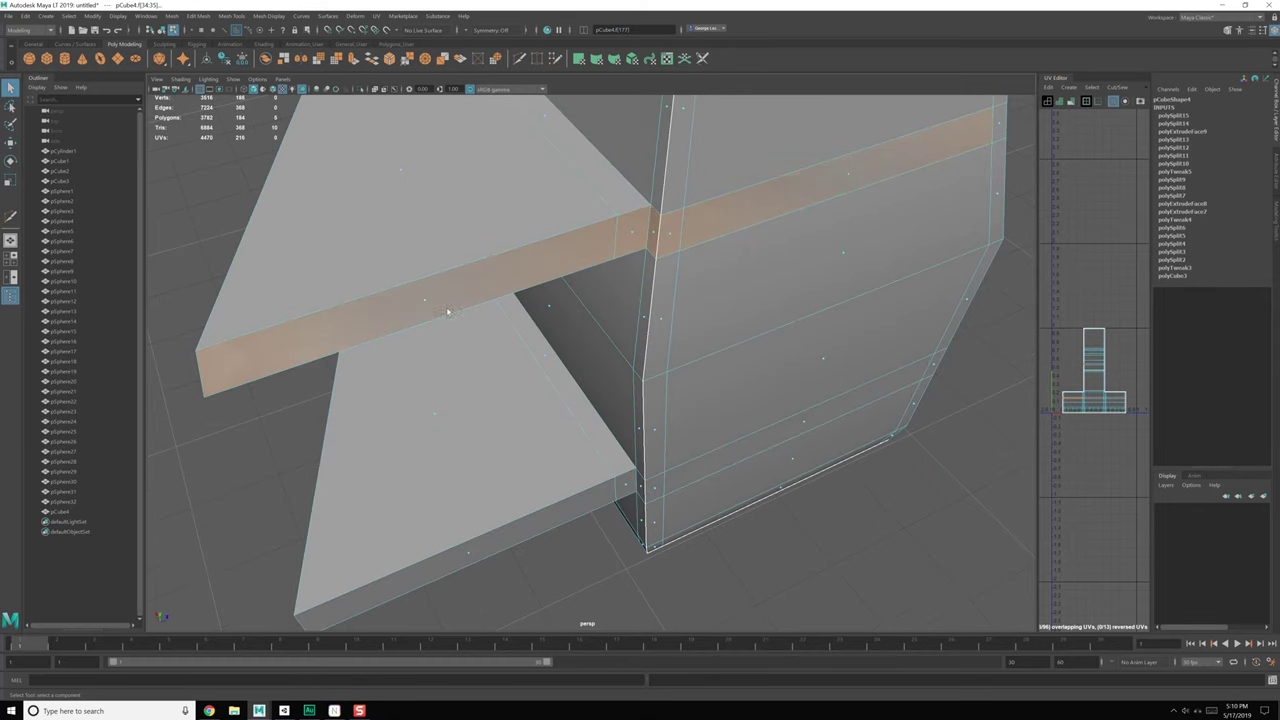
key(Delete)
alt+drag(615, 466, 631, 370)
click(608, 361)
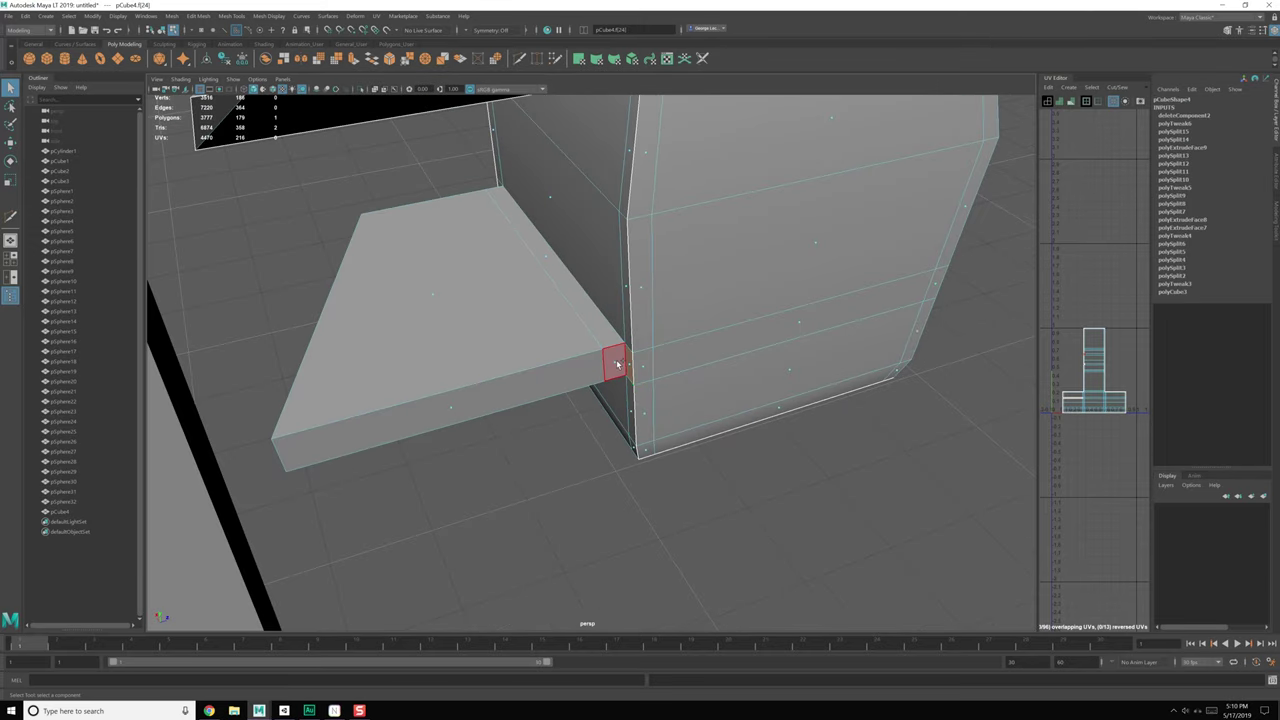
scroll(794, 324, down, 2)
key(ctrl+z)
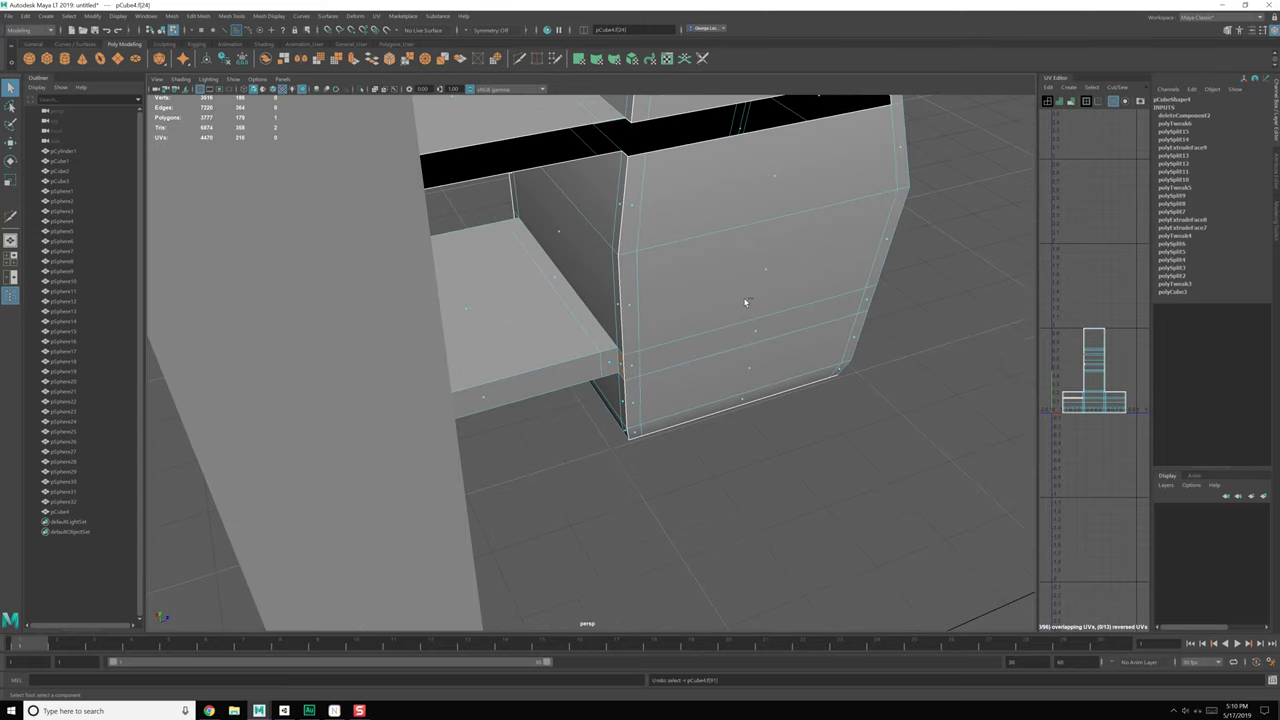
key(ctrl+z)
key(ctrl+z)
alt+middle_drag(738, 273, 716, 352)
alt+drag(716, 352, 645, 345)
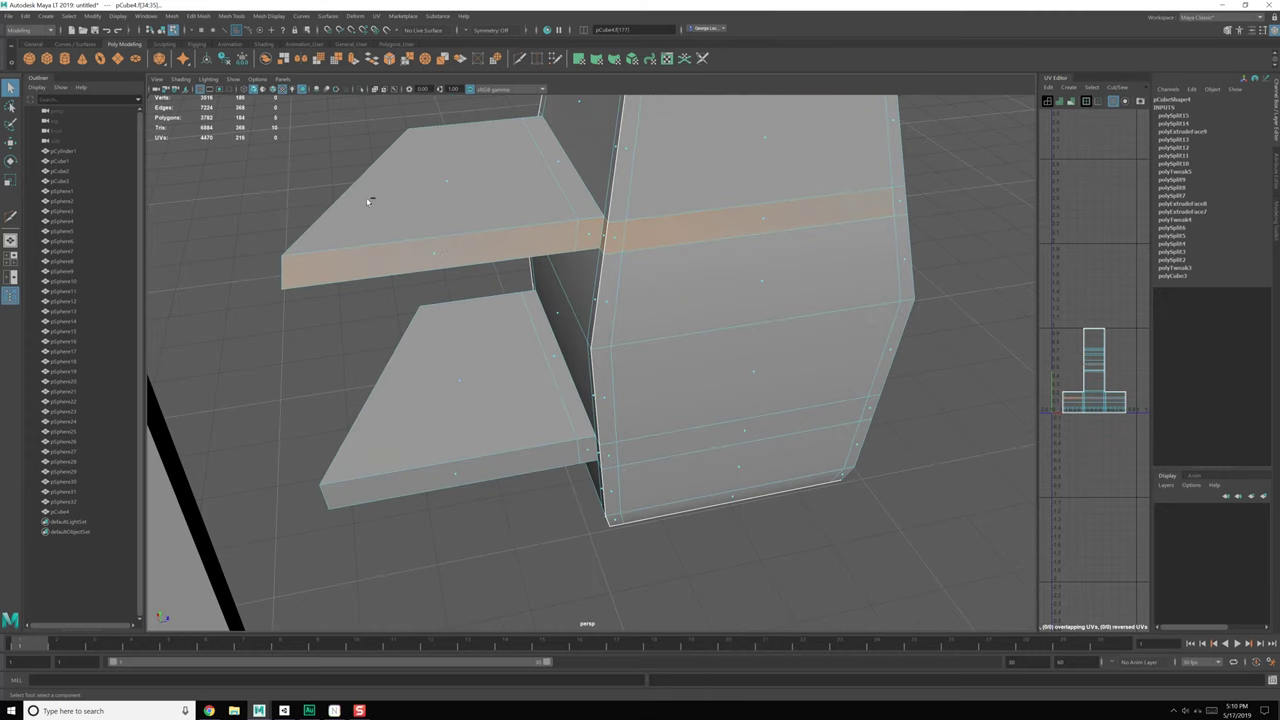
Step: Try to extrude only the upper band faces on the box's adjacent side outward
ctrl+drag(598, 281, 600, 279)
alt+drag(599, 245, 595, 263)
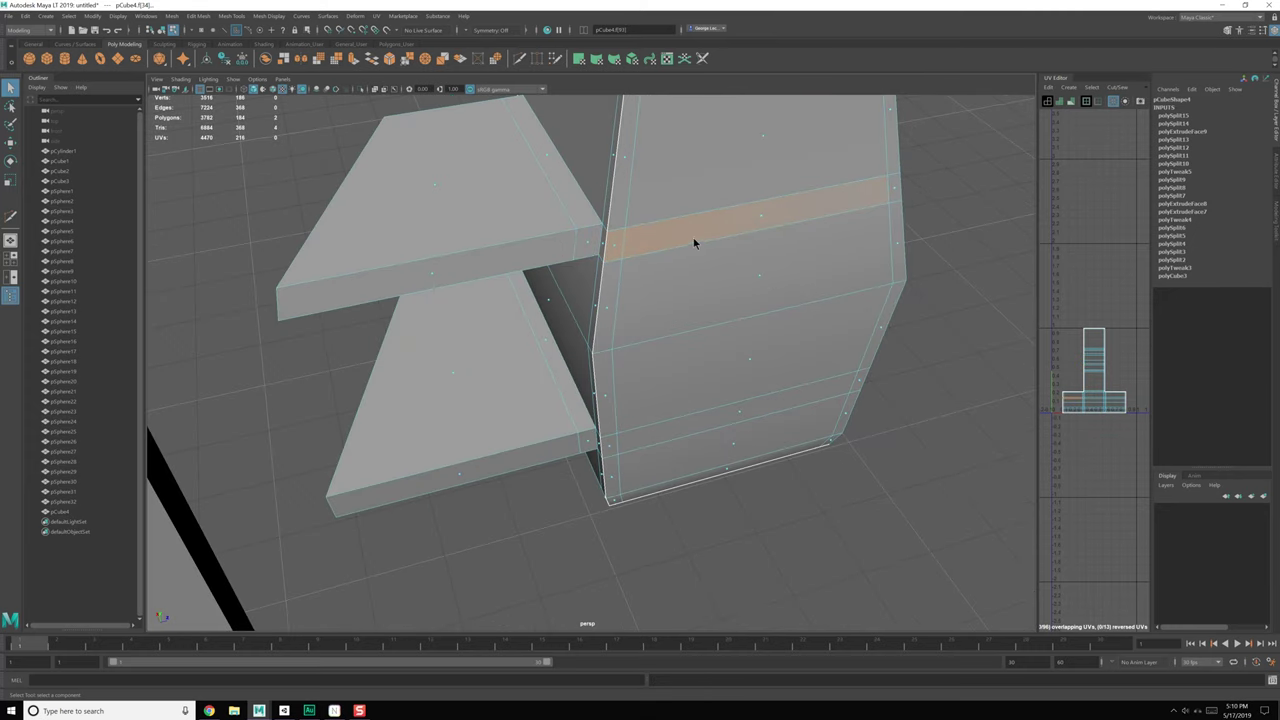
key(ctrl+e)
alt+drag(694, 243, 698, 268)
drag(776, 225, 802, 257)
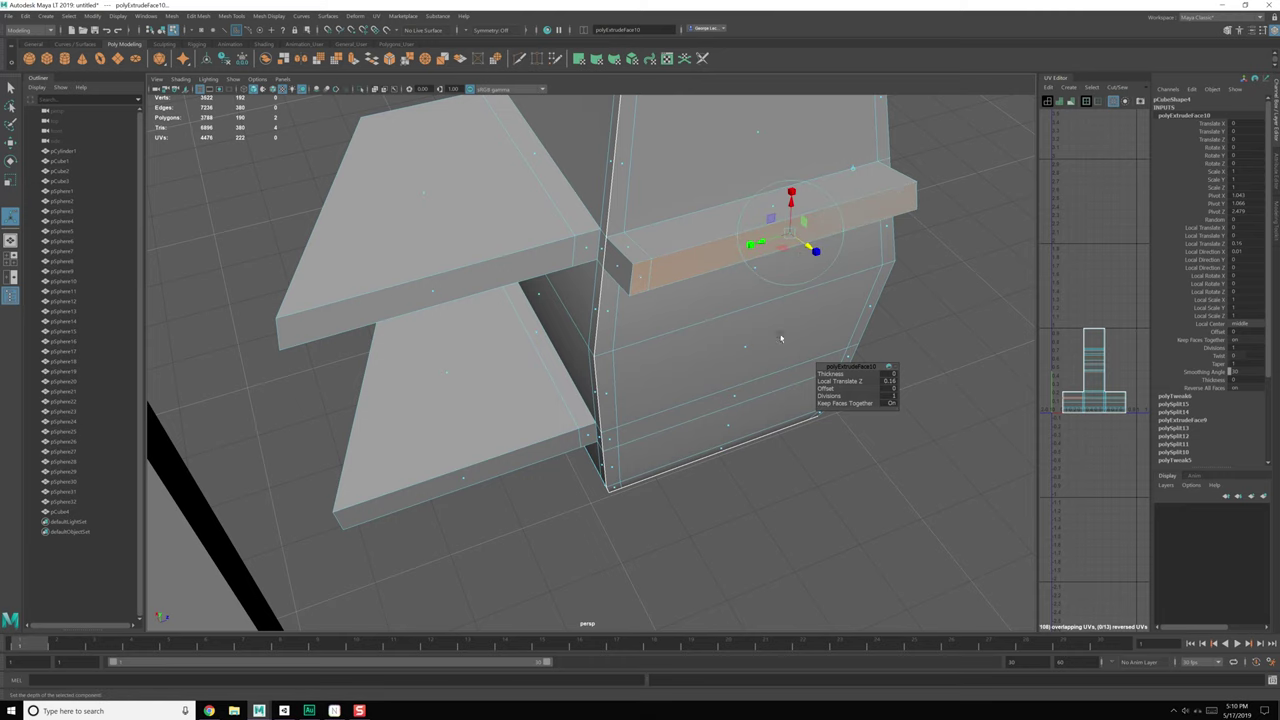
alt+drag(781, 338, 727, 356)
key(ctrl+z)
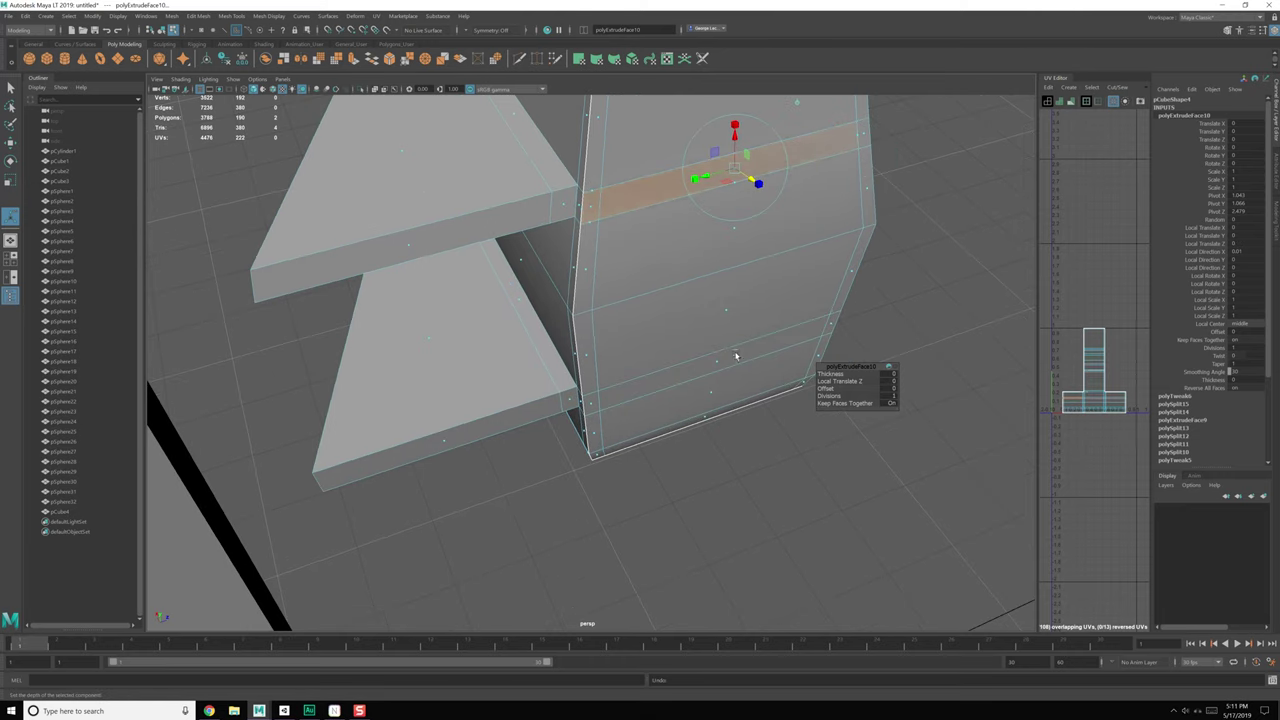
key(ctrl+z)
Step: Extrude both the upper and lower band faces on the box's adjacent side outward into two ledges
shift+click(833, 325)
shift+click(716, 363)
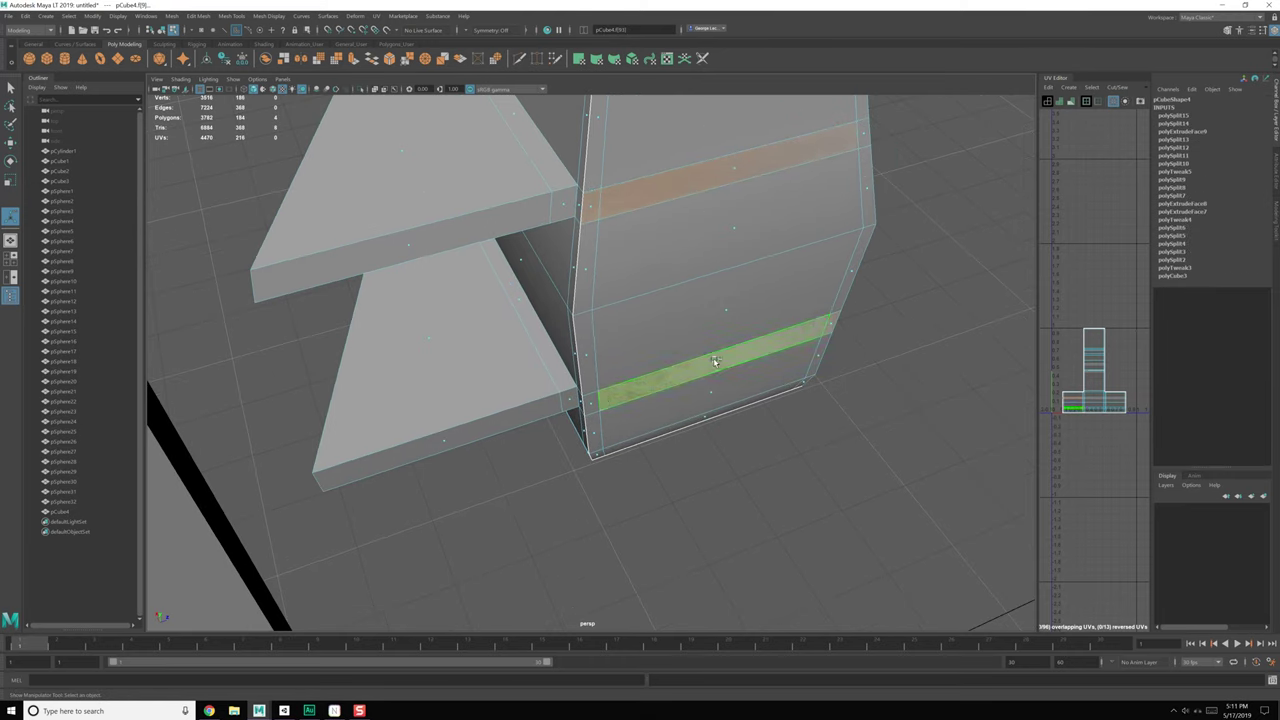
key(ctrl+e)
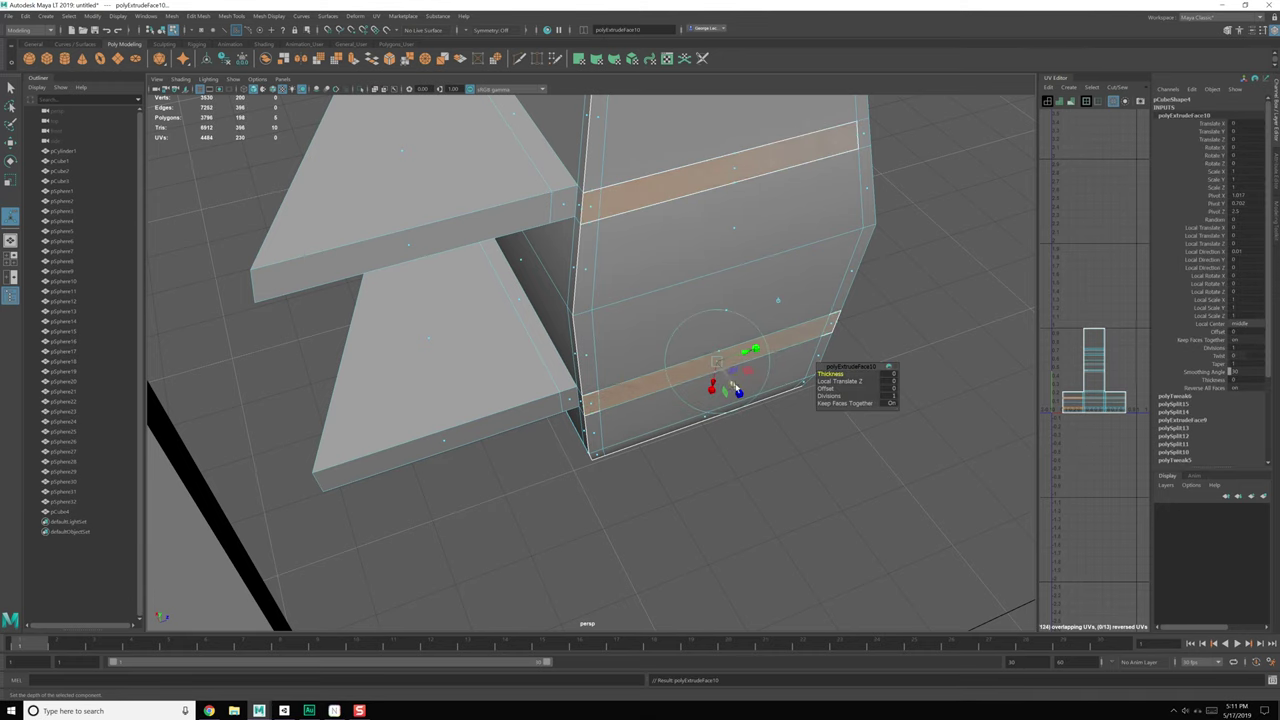
drag(735, 388, 768, 428)
alt+drag(722, 342, 728, 366)
scroll(728, 366, up, 2)
Step: Delete the side faces of the two original slabs on the side where the new ledges begin
key(q)
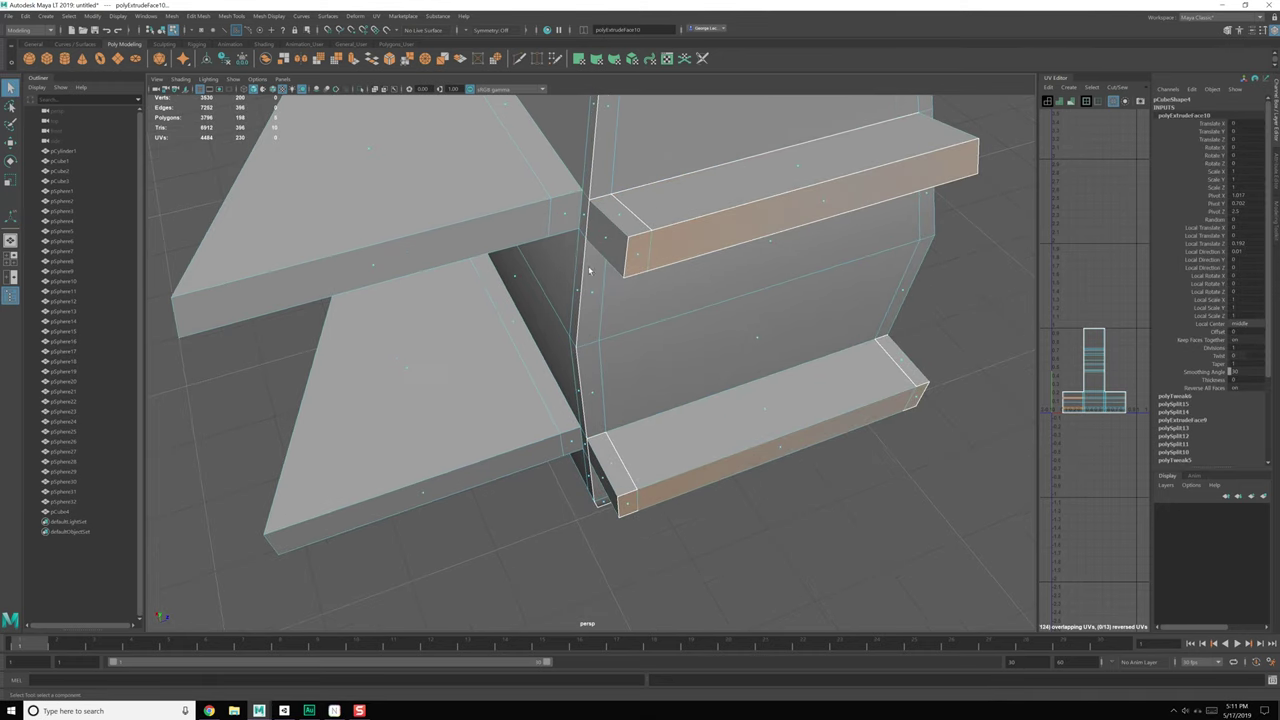
click(568, 214)
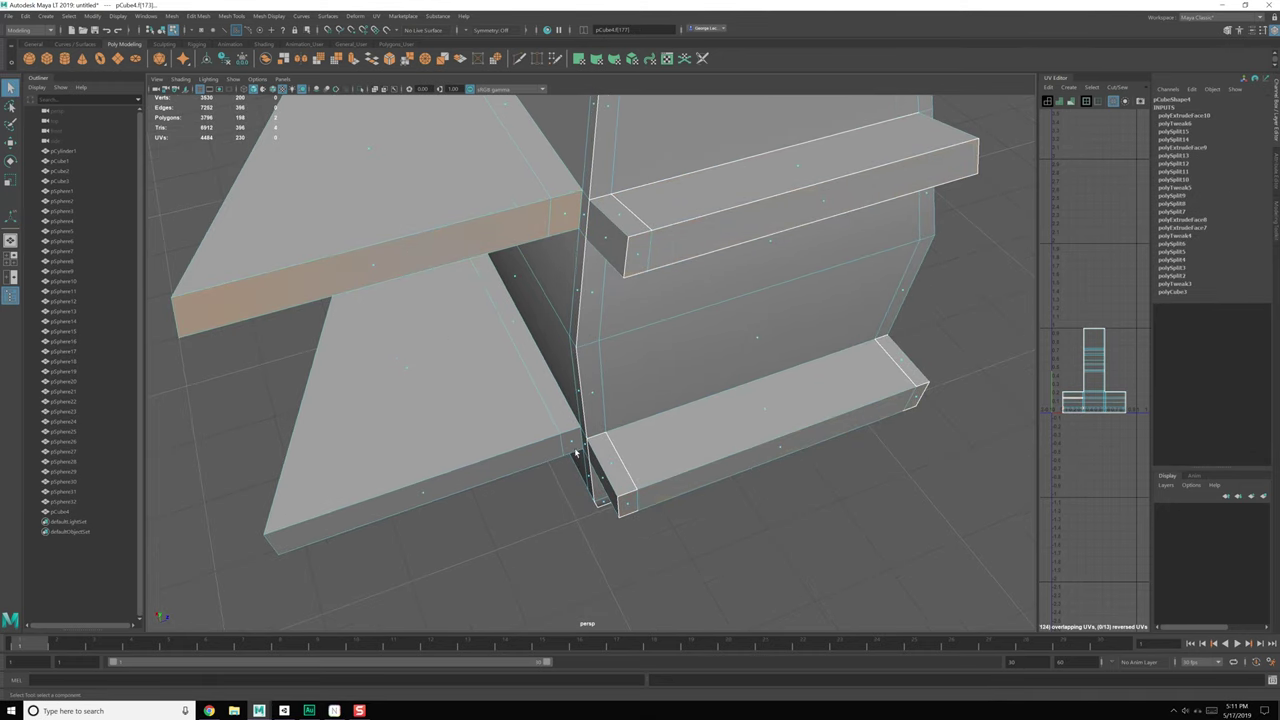
shift+click(423, 497)
key(Delete)
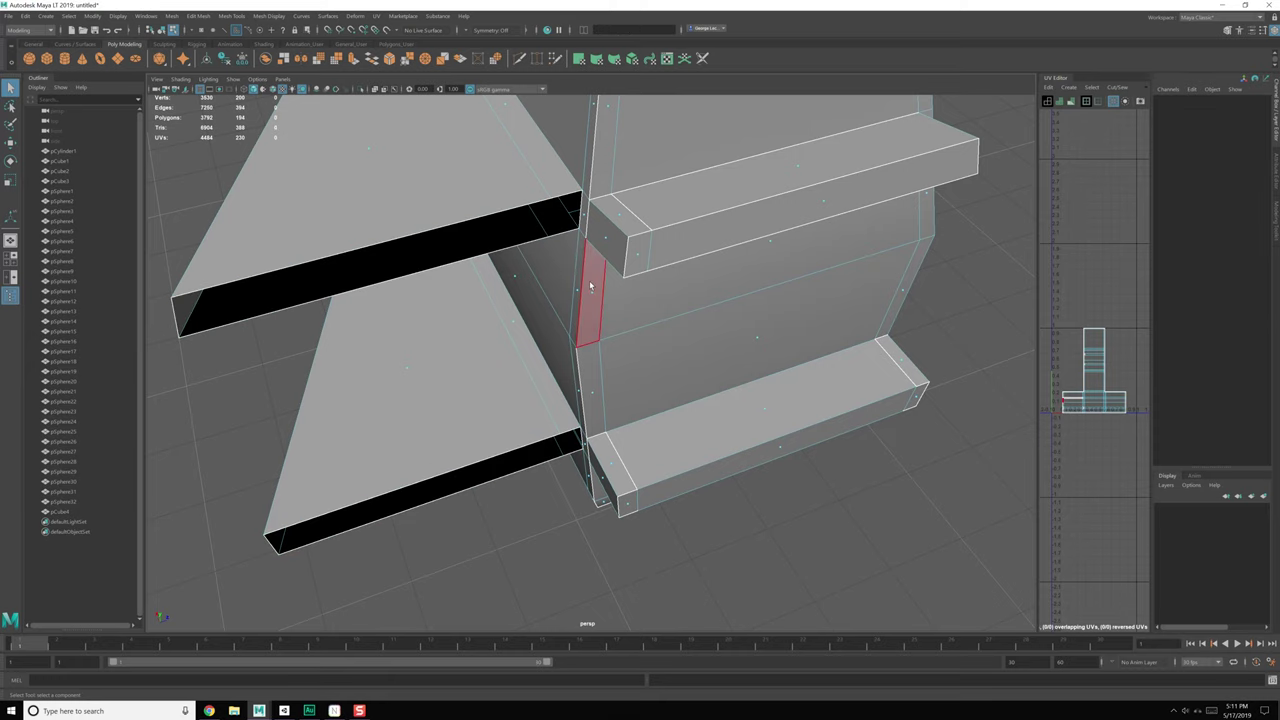
Step: Extrude the end and corner faces of both ledges along the open sides of the original slabs toward their outer corners
click(584, 214)
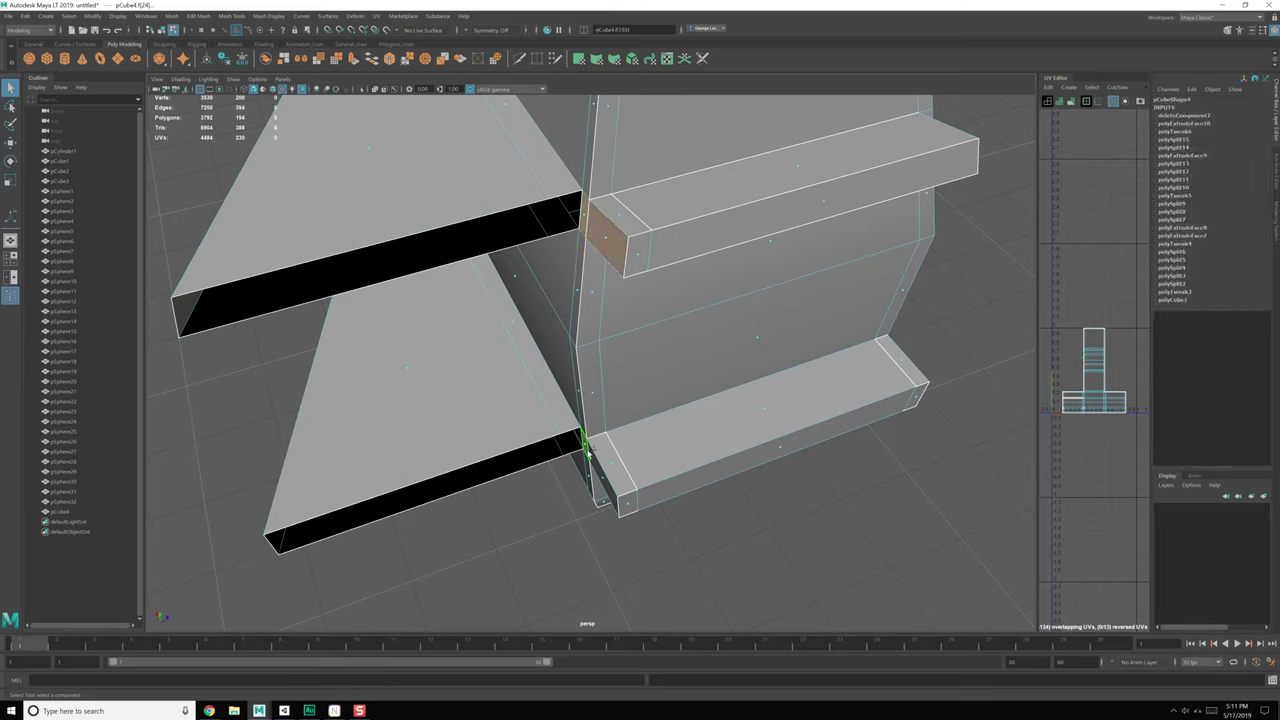
shift+right_drag(651, 434, 651, 463)
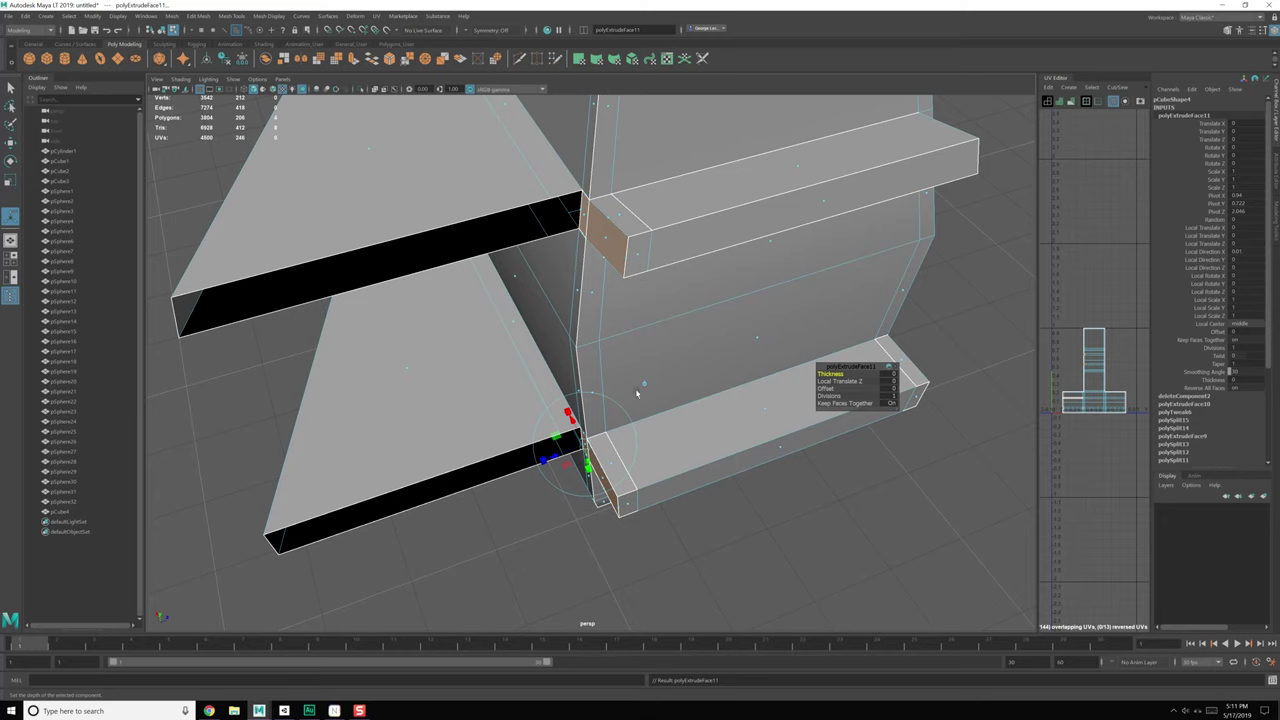
drag(634, 357, 295, 461)
alt+middle_drag(283, 409, 511, 402)
alt+right_drag(511, 402, 551, 400)
alt+drag(551, 399, 572, 349)
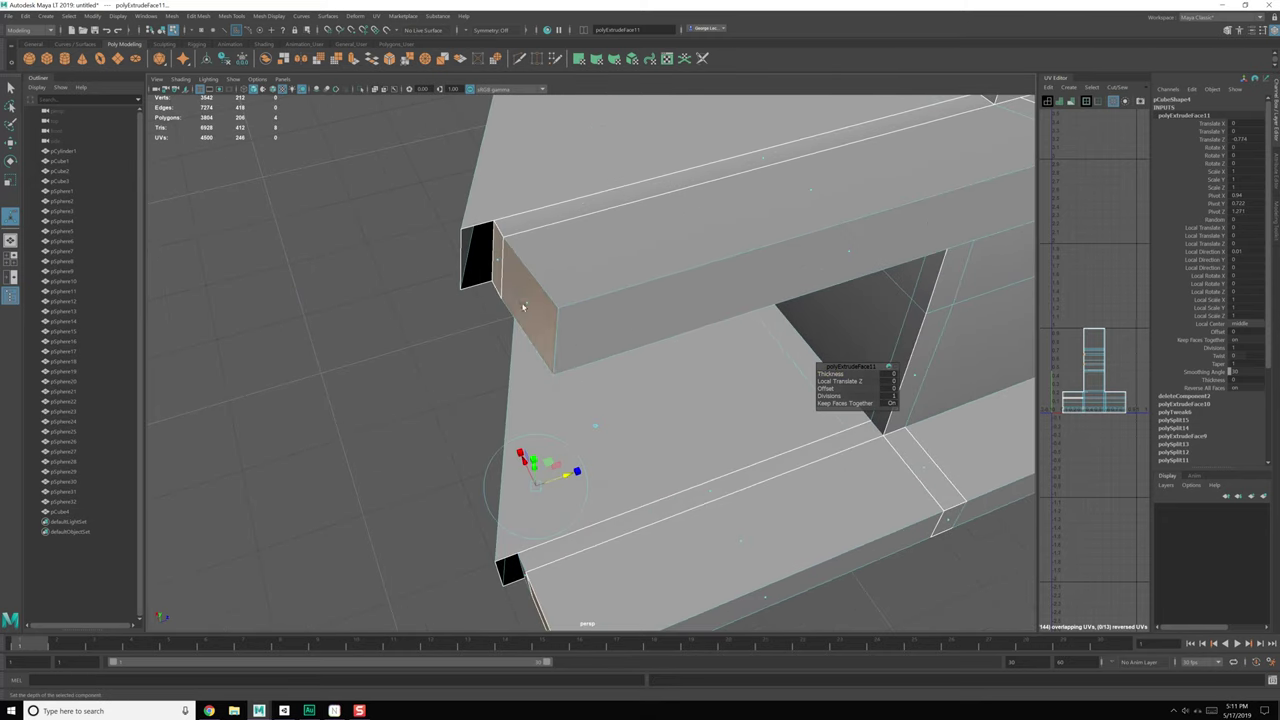
Step: Try to move the end vertices of the extruded ledges toward the outer corners of the original slabs
key(q)
right_drag(553, 254, 496, 236)
drag(538, 303, 583, 387)
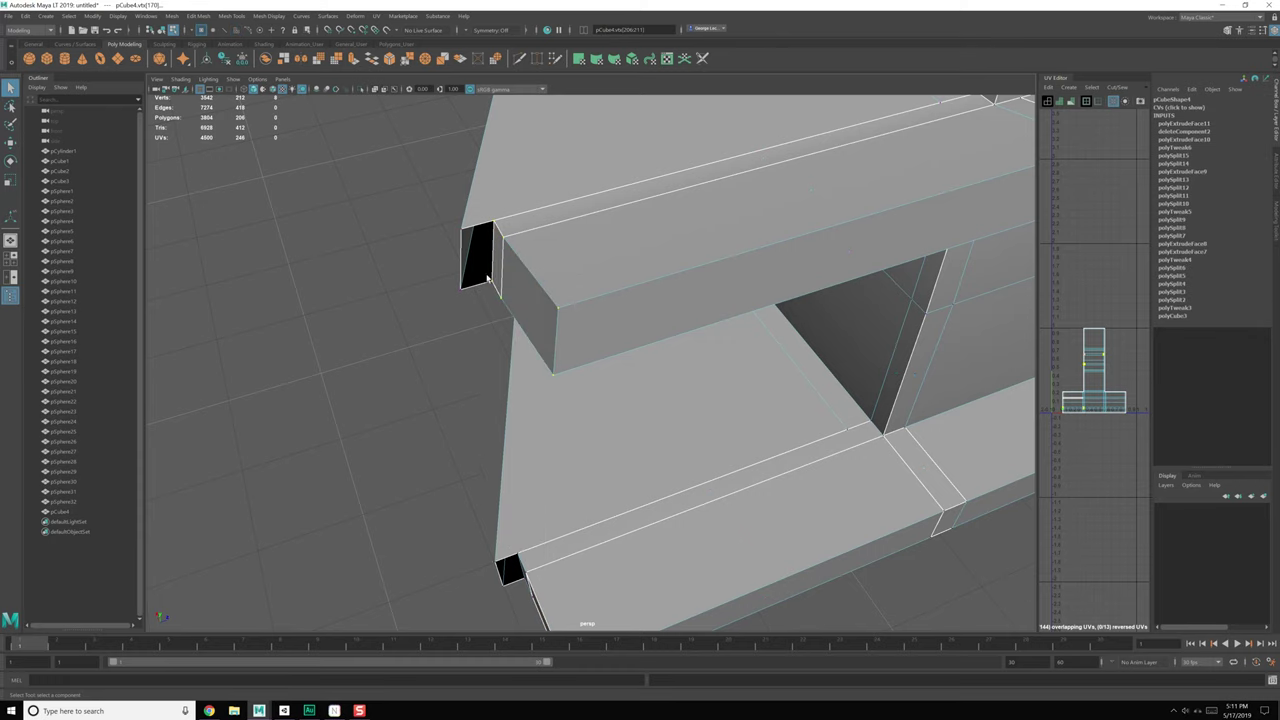
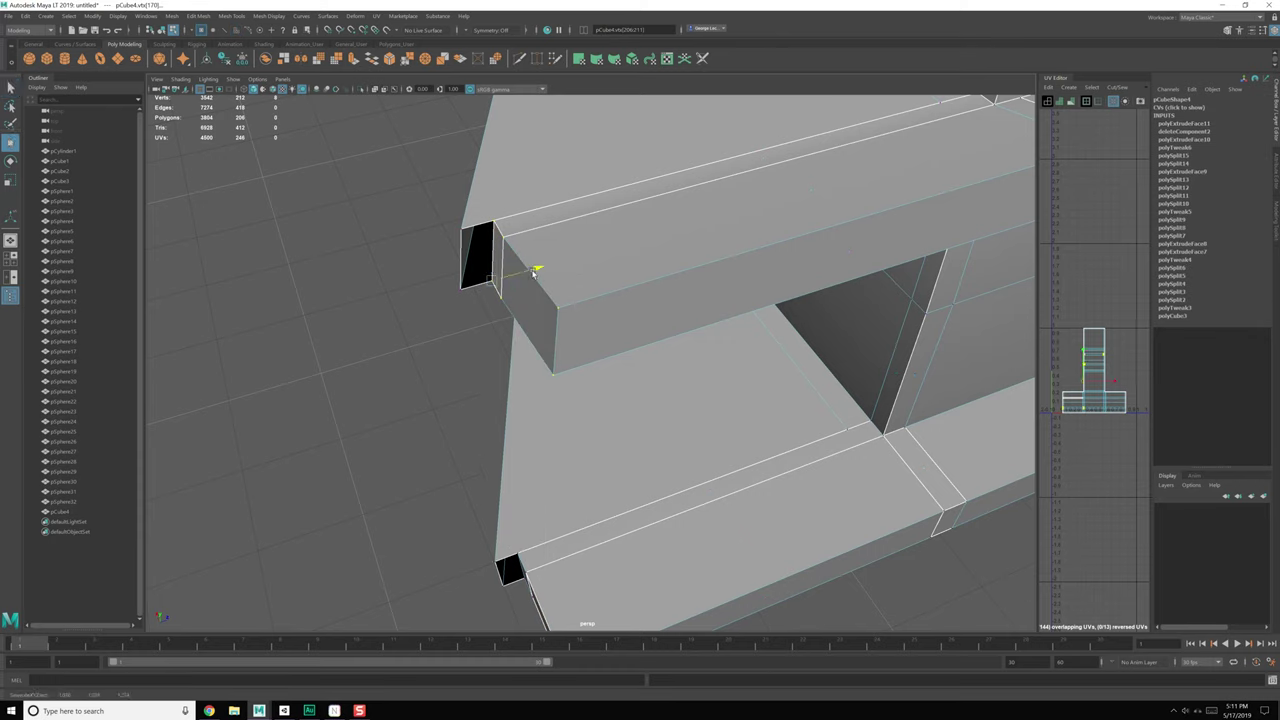
drag(533, 273, 452, 300)
alt+drag(487, 464, 512, 403)
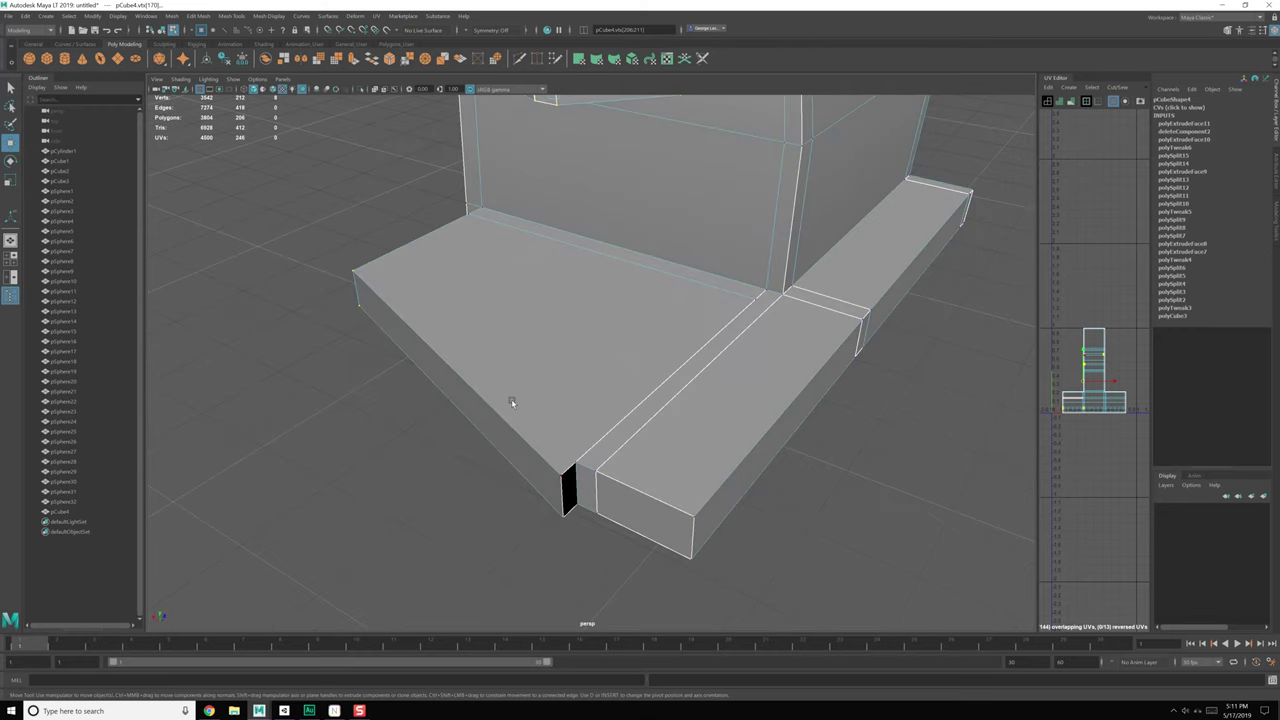
key(ctrl+z)
Step: Limit the selection to the ledges' end vertices and snap them to the original slabs' outer corner, closing the gap
alt+drag(540, 275, 505, 392)
ctrl+drag(301, 249, 430, 401)
alt+drag(545, 315, 533, 232)
alt+middle_drag(513, 435, 534, 264)
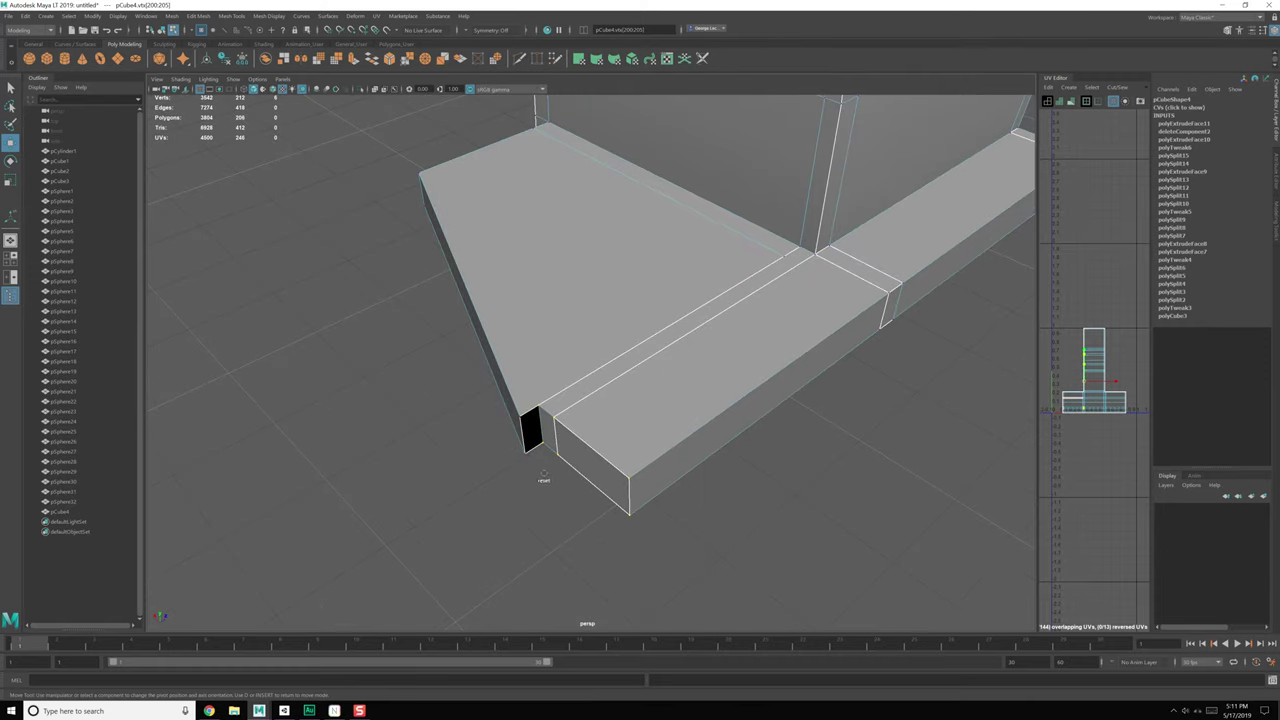
drag(580, 425, 503, 482)
key(v)
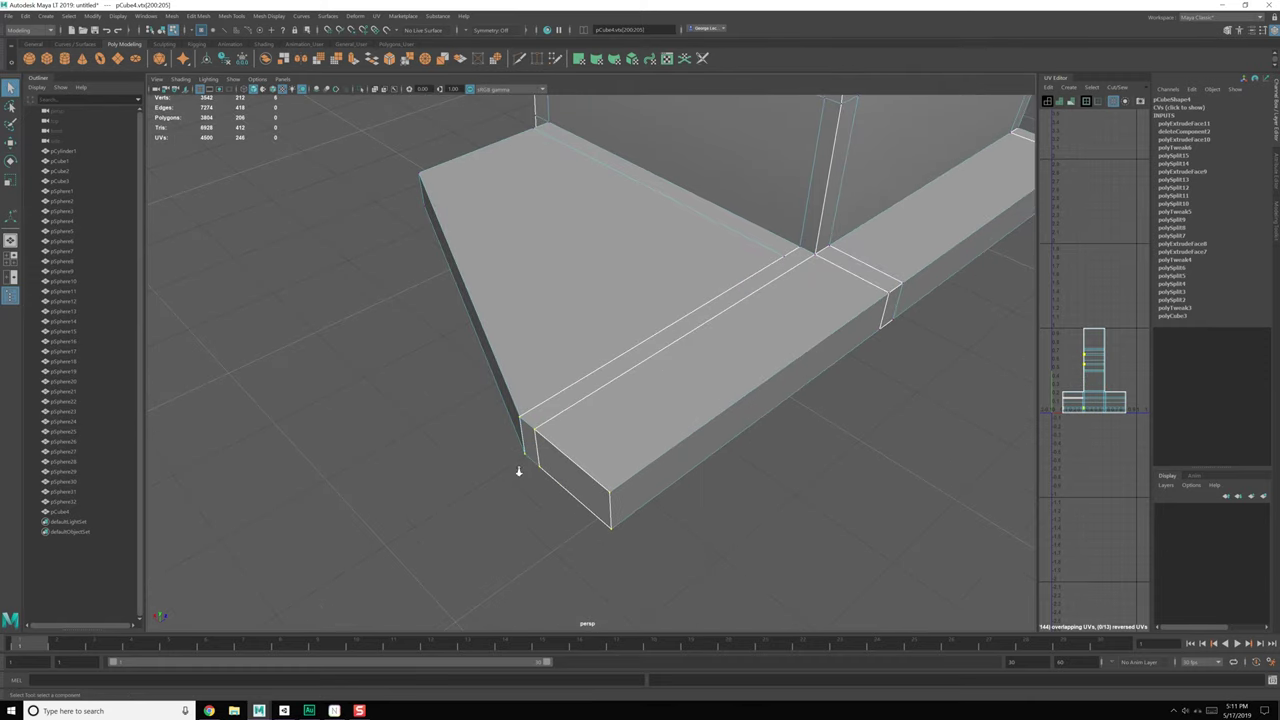
Step: Select all vertices of the box mesh, including both slabs and ledges
scroll(519, 471, down, 2)
right_drag(605, 428, 554, 426)
scroll(888, 492, down, 3)
alt+middle_drag(888, 492, 884, 615)
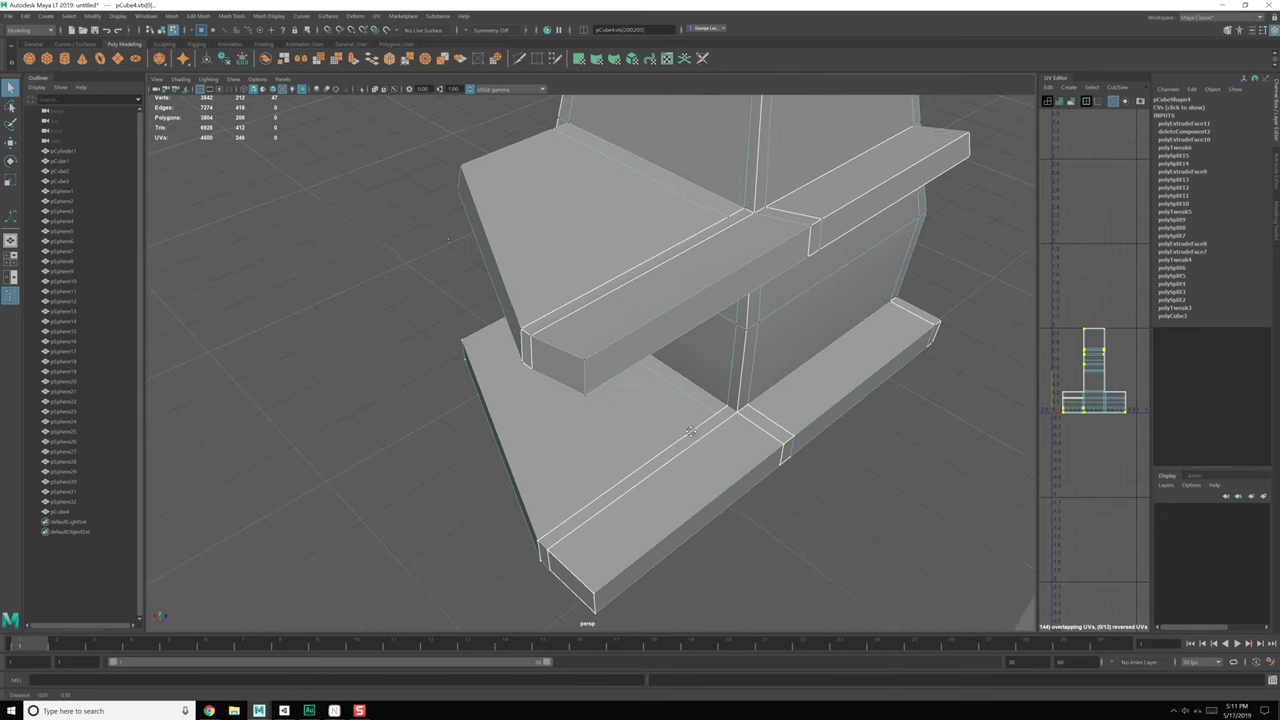
alt+drag(788, 382, 709, 423)
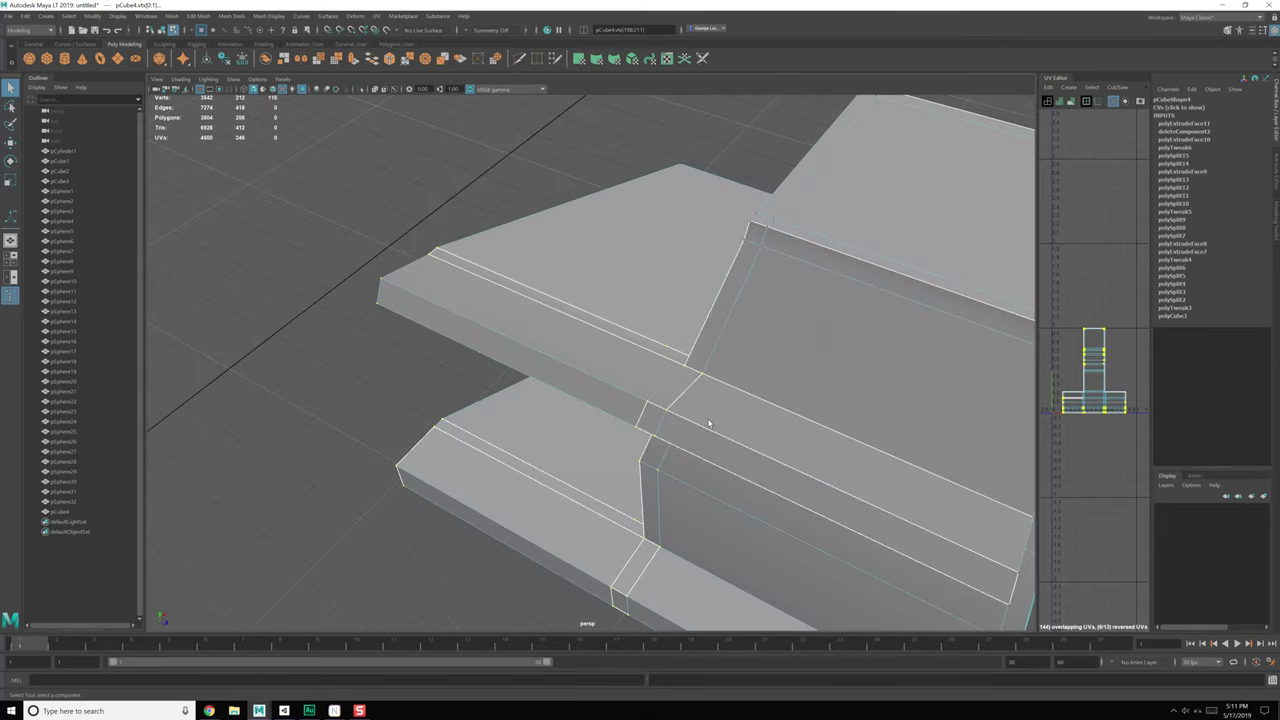
scroll(709, 423, up, 3)
alt+middle_drag(709, 423, 668, 375)
alt+drag(668, 375, 656, 316)
scroll(656, 316, up, 3)
alt+middle_drag(656, 316, 603, 356)
shift+right_drag(603, 356, 560, 368)
mouse_move(609, 366)
alt+mouse_down()
mouse_move(594, 400)
mouse_move(614, 386)
alt+mouse_up()
key(q)
scroll(612, 387, down, 5)
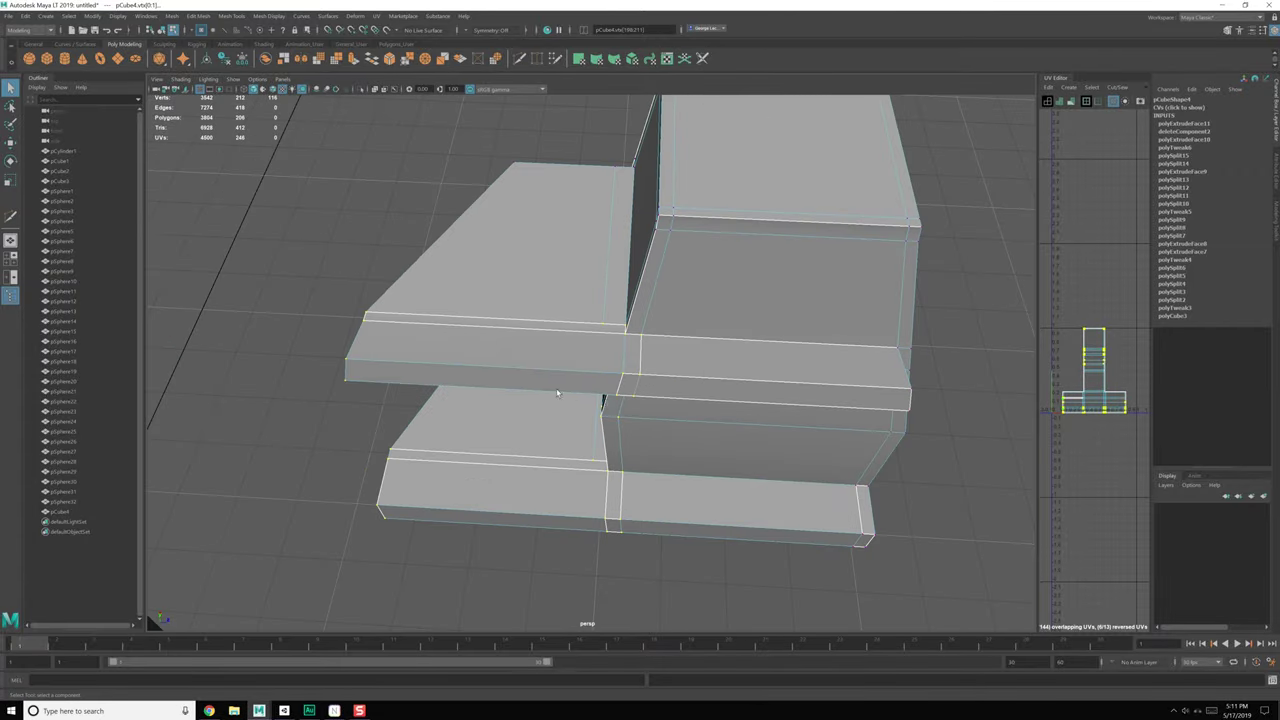
Step: Merge the overlapping vertices of the box mesh through the Merge Vertices options
right_drag(557, 388, 527, 379)
drag(801, 638, 815, 644)
shift+right_drag(674, 384, 759, 316)
click(772, 259)
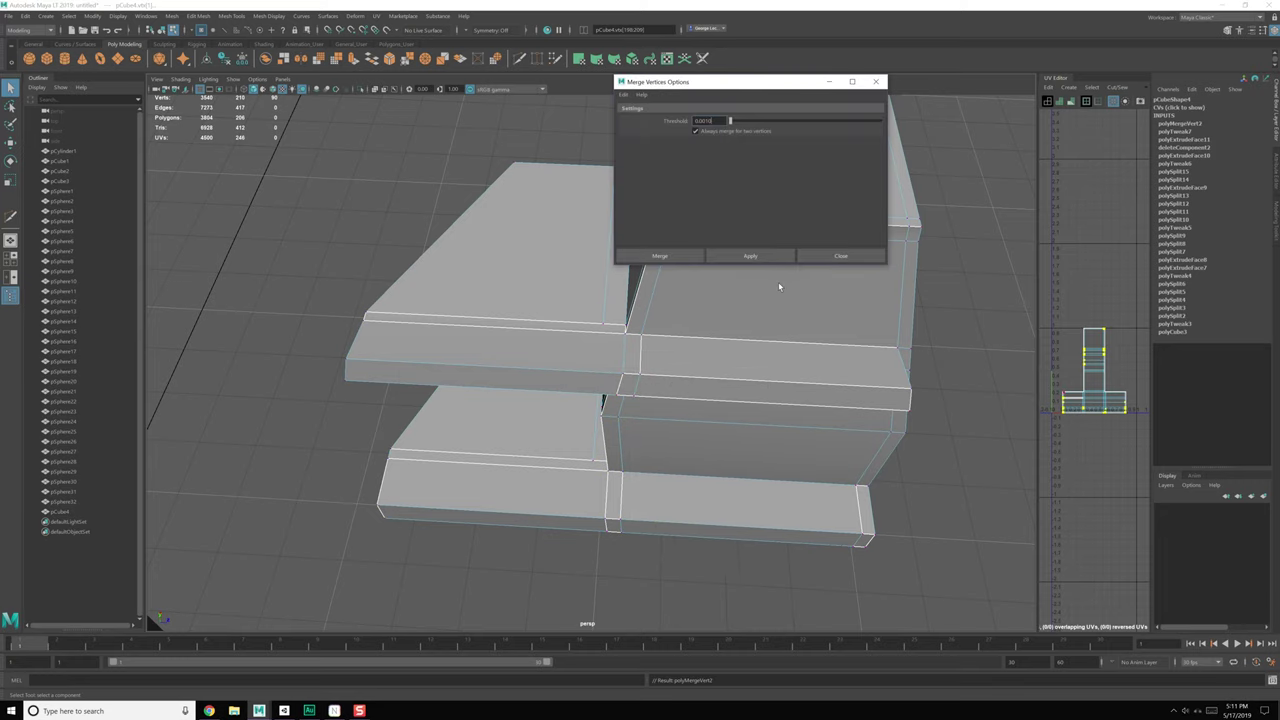
click(840, 255)
Step: Cut a new edge across the upper ledge's front and lip near the corner with Multi-Cut, in line with the existing edge beside the gap
scroll(673, 345, up, 6)
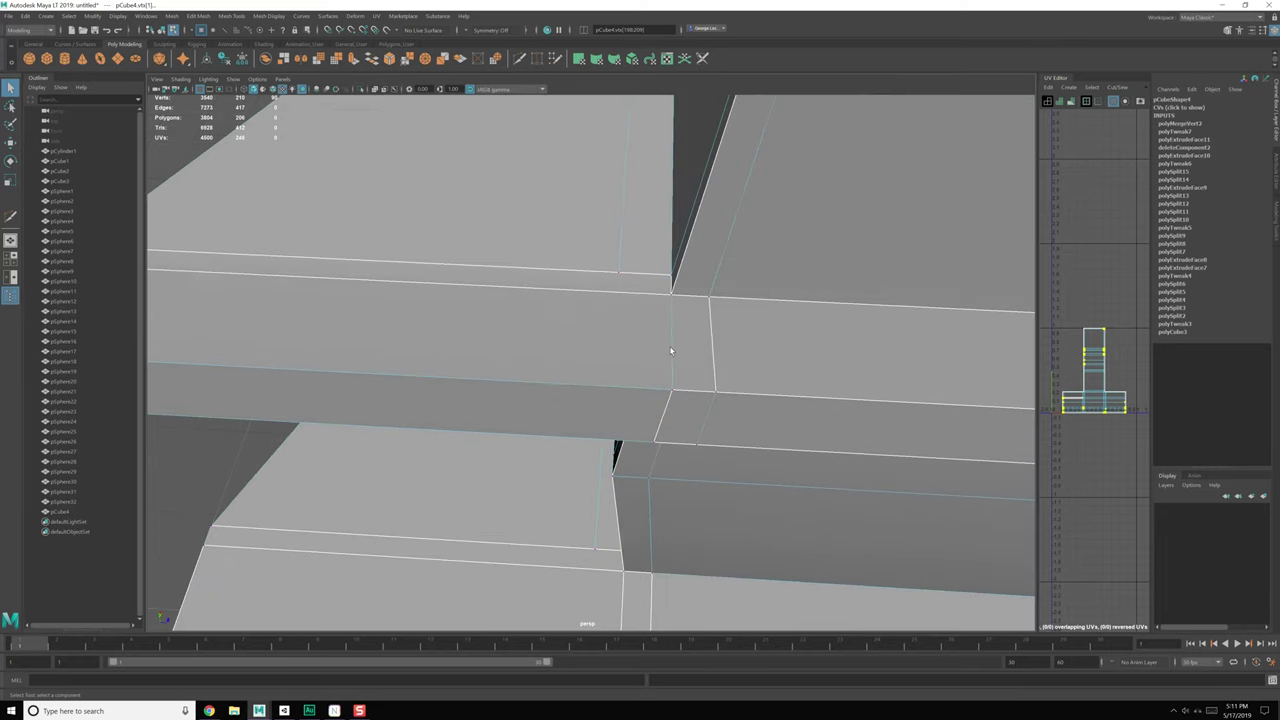
key(F8)
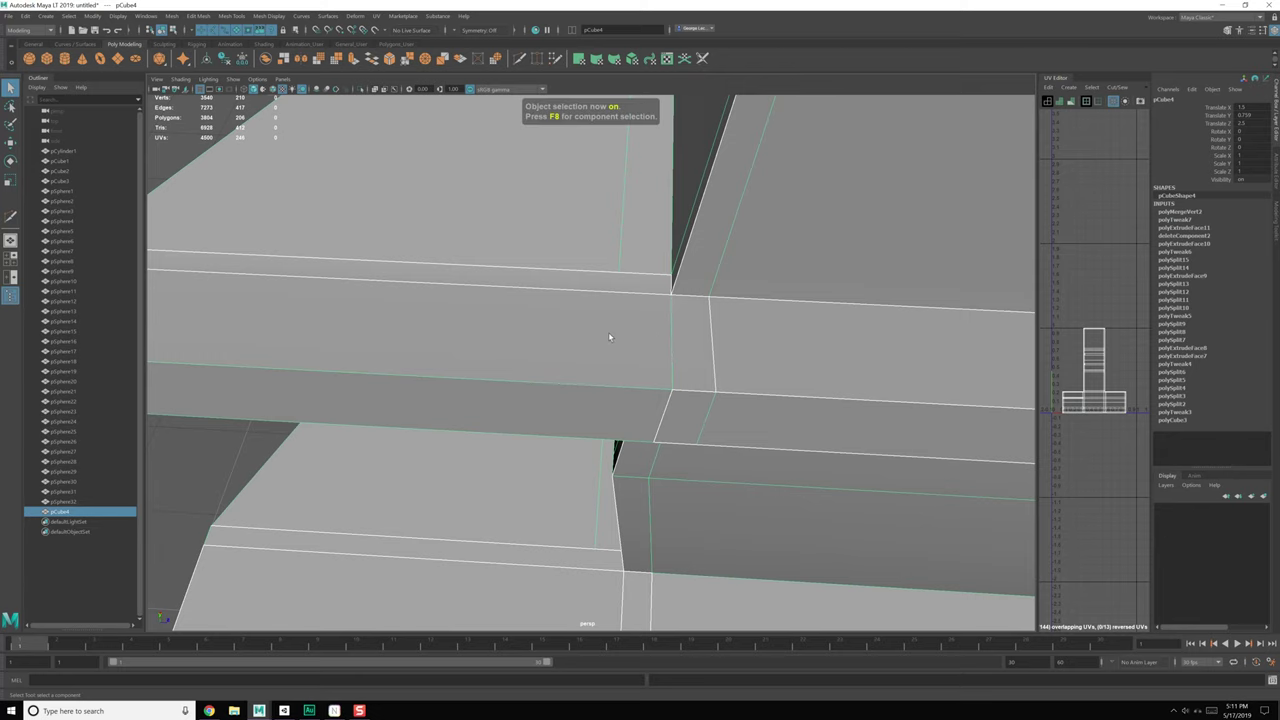
right_drag(589, 350, 560, 346)
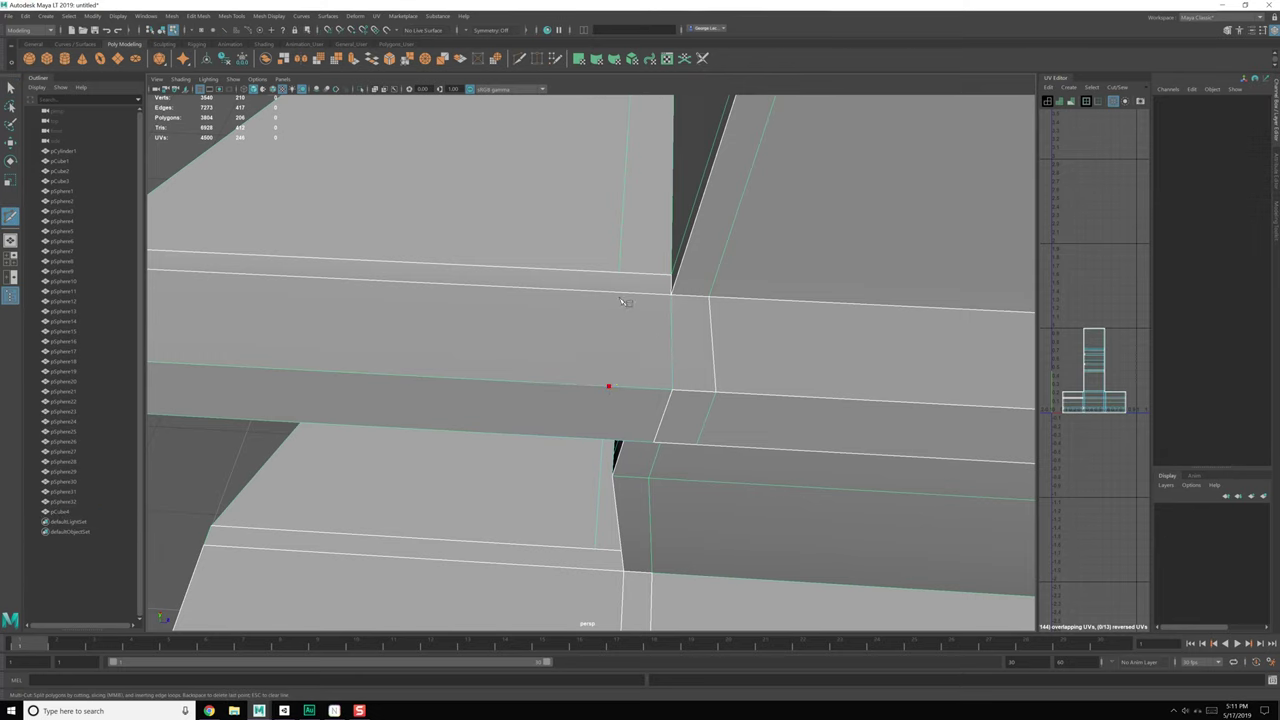
alt+drag(620, 410, 640, 166)
alt+middle_drag(640, 166, 648, 260)
alt+drag(648, 260, 660, 190)
right_click(660, 192)
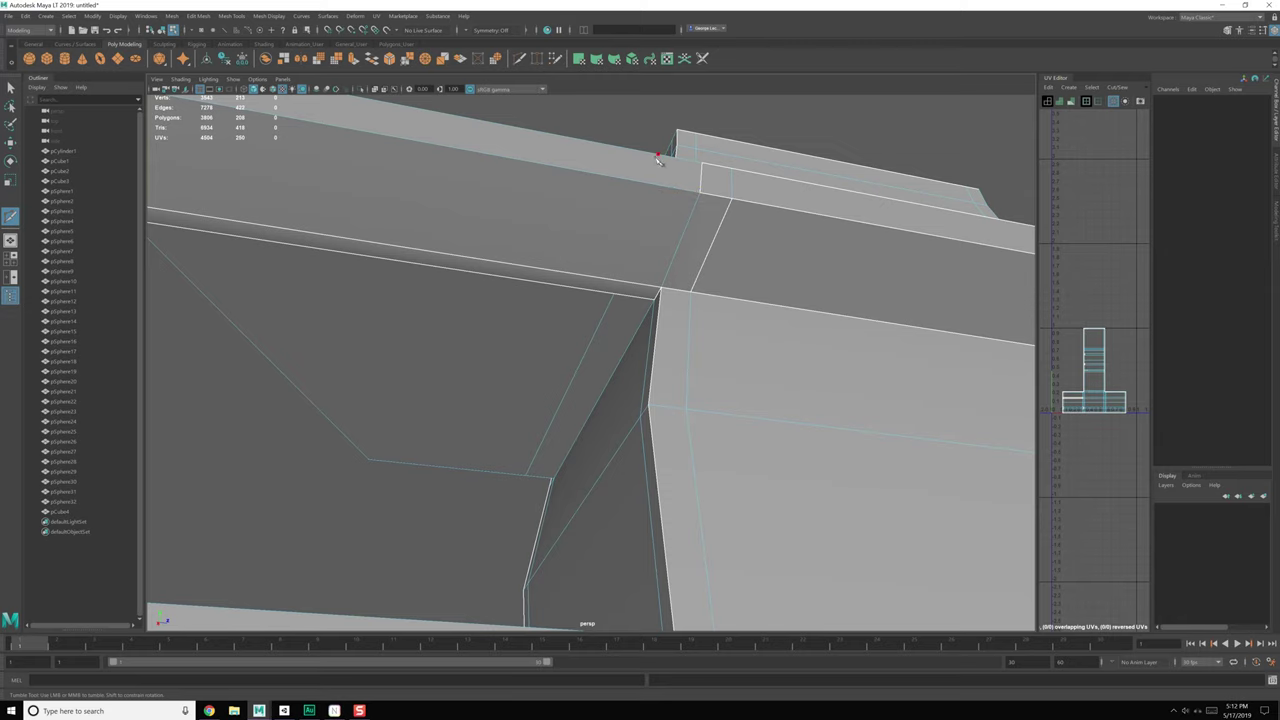
alt+drag(657, 187, 645, 265)
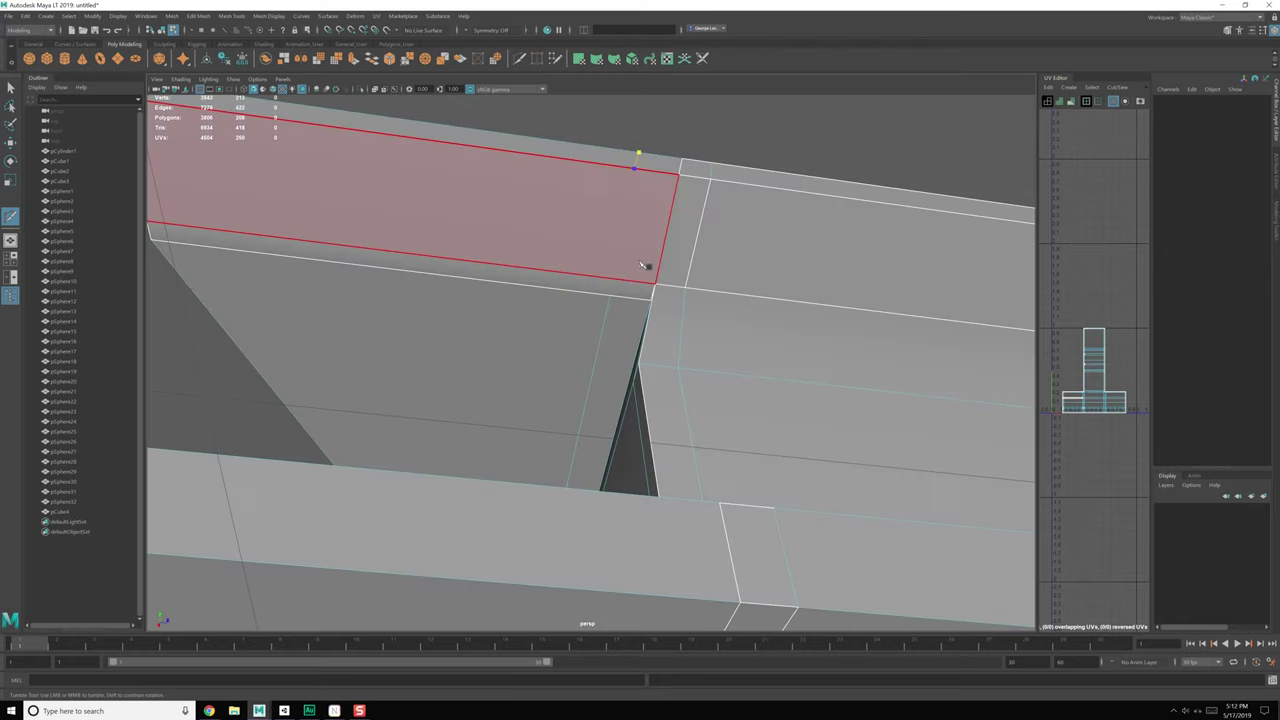
click(624, 279)
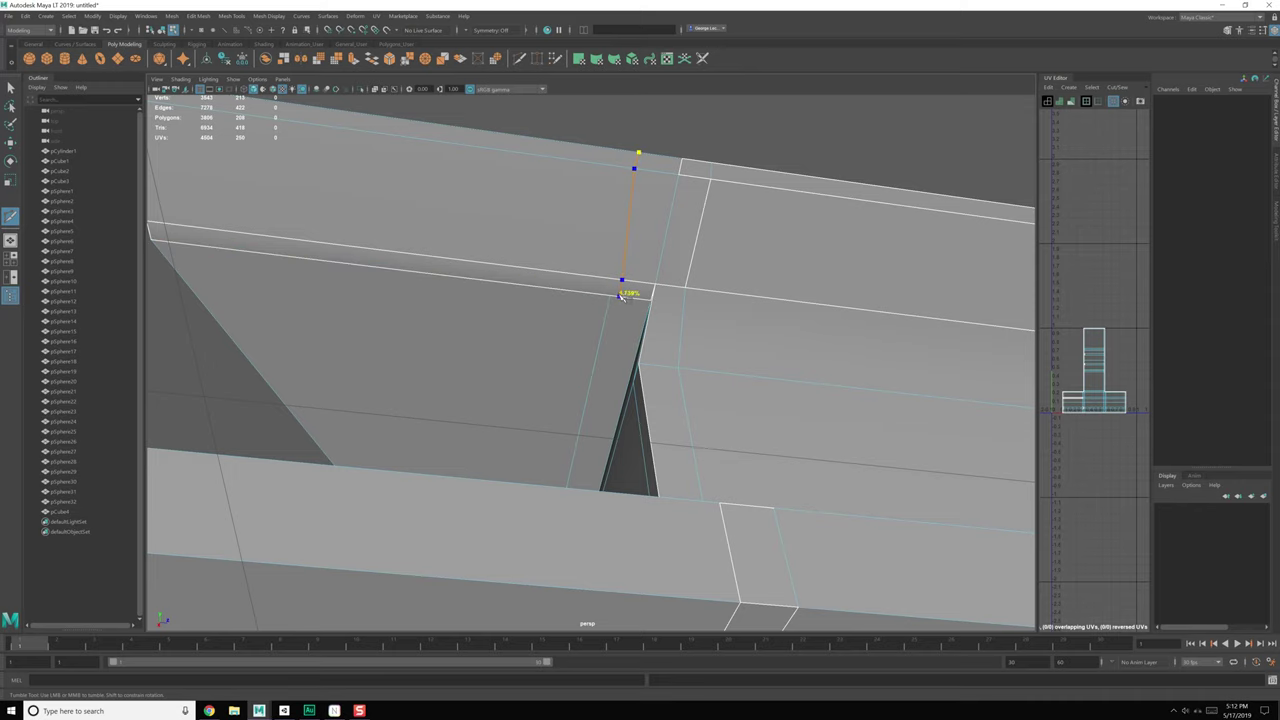
mouse_move(645, 333)
alt+mouse_down()
mouse_move(635, 281)
mouse_move(646, 354)
alt+mouse_up()
key(q)
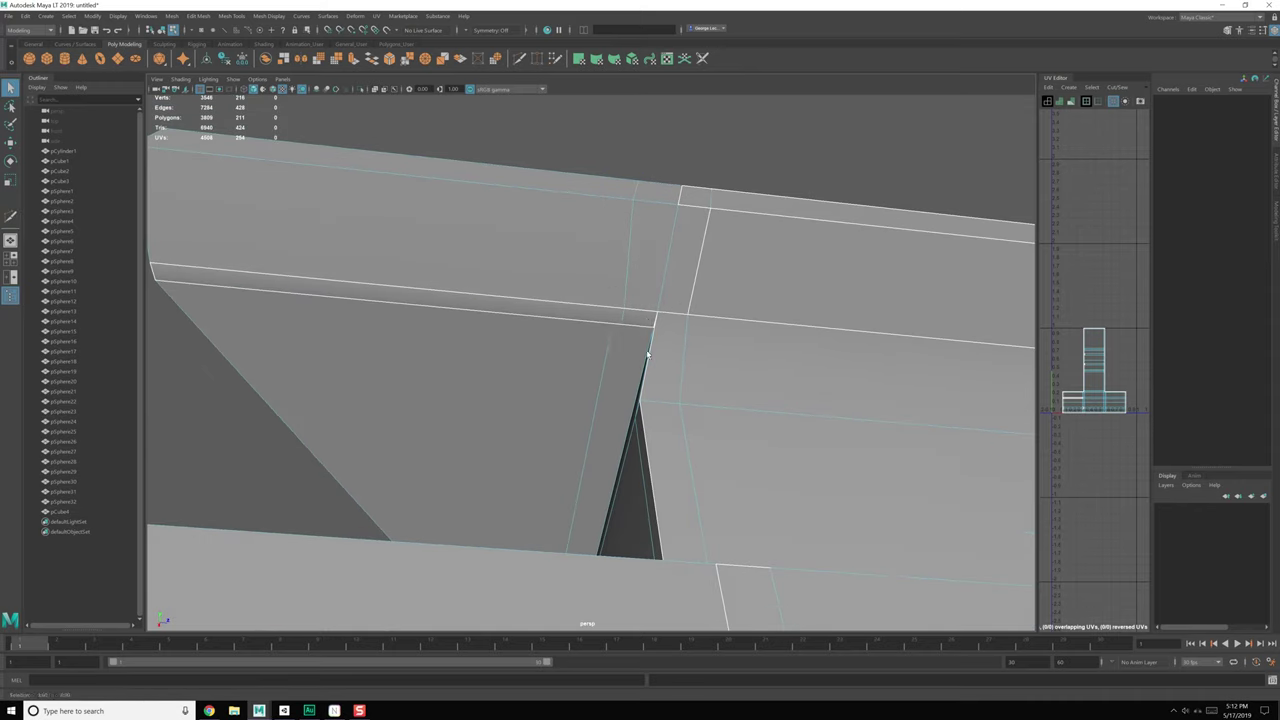
Step: Select the four vertices along the new cut on the upper ledge and open the Scale tool's settings
right_drag(648, 282, 606, 284)
click(617, 323)
shift+click(632, 312)
alt+drag(641, 236, 643, 278)
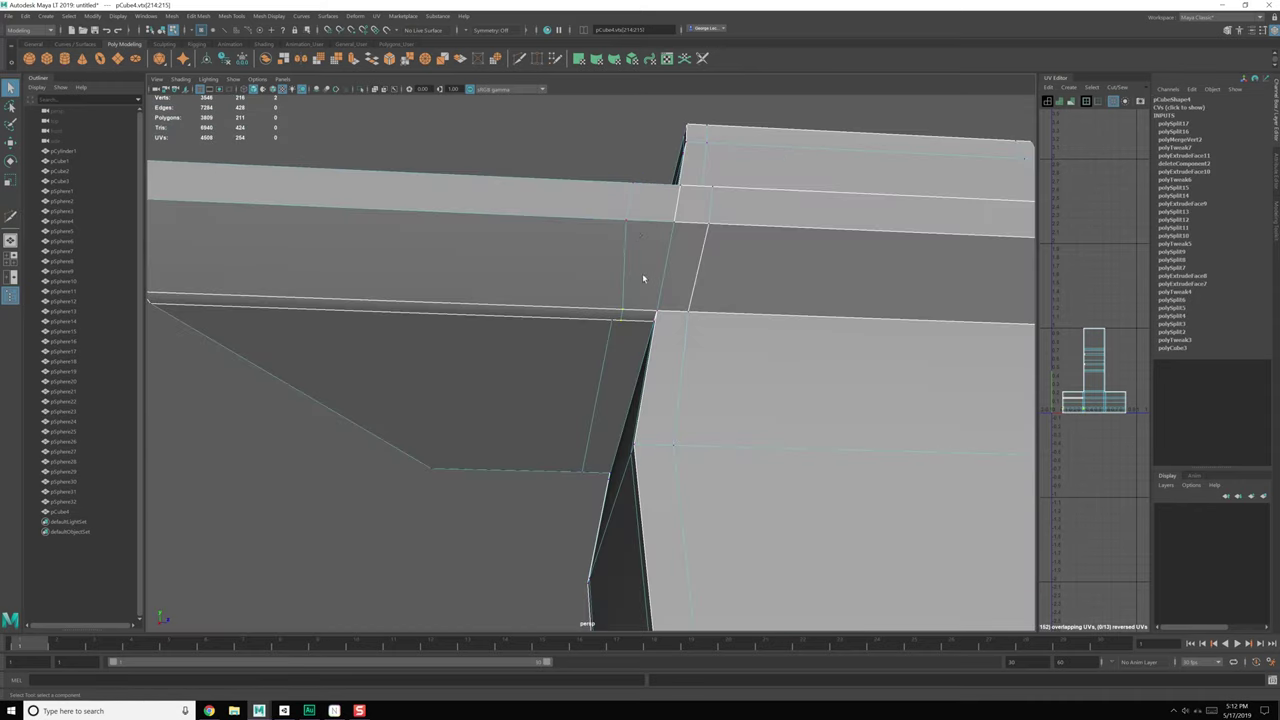
alt+drag(651, 203, 643, 325)
shift+click(638, 291)
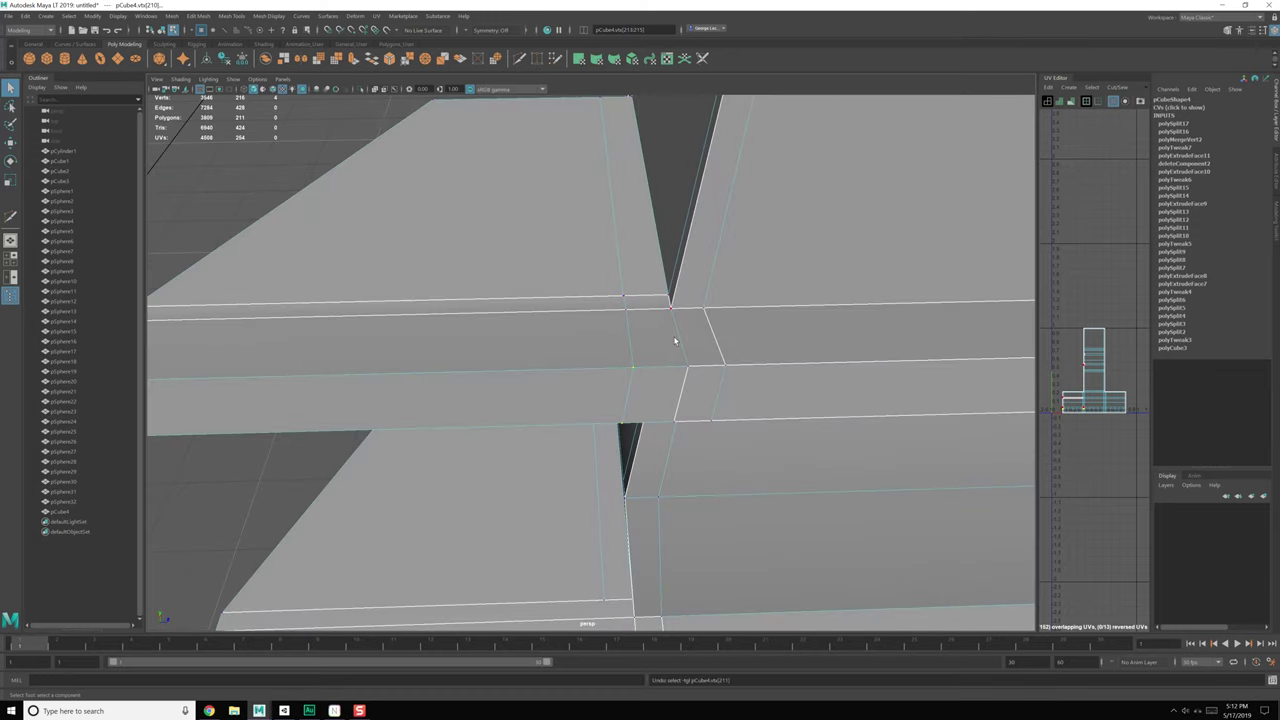
alt+middle_drag(503, 502, 517, 397)
scroll(517, 397, down, 1)
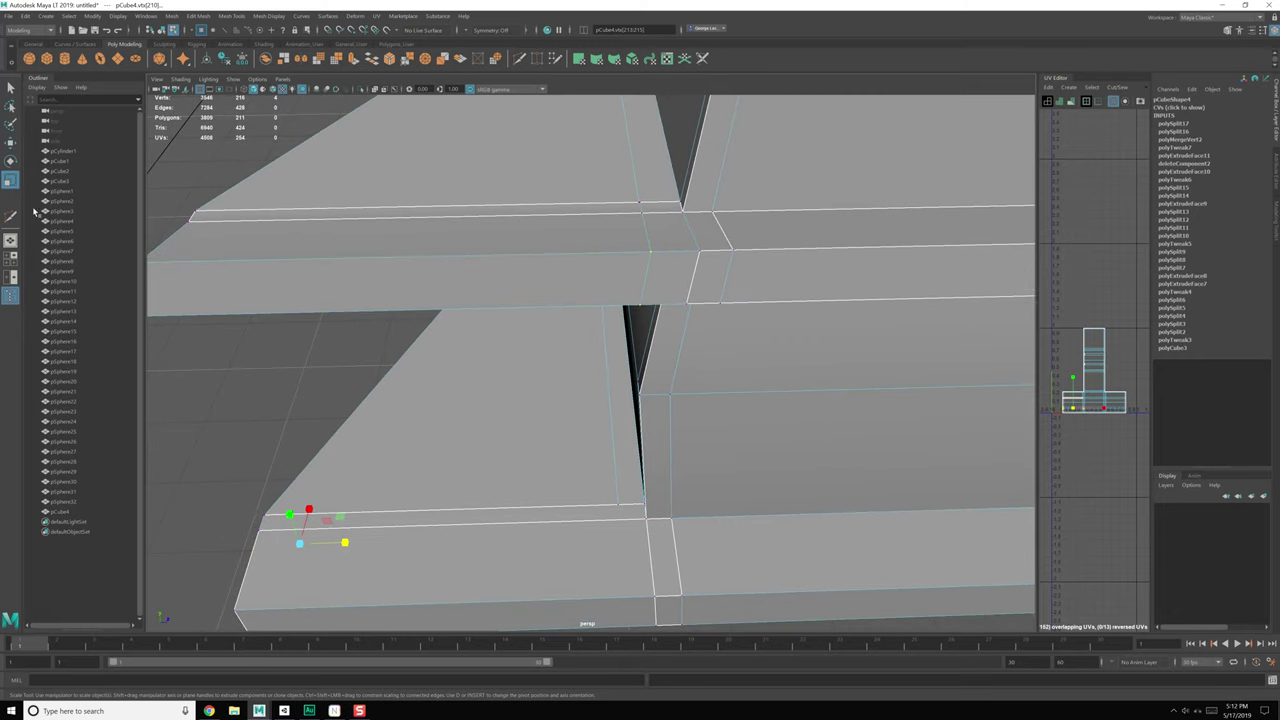
double_click(11, 180)
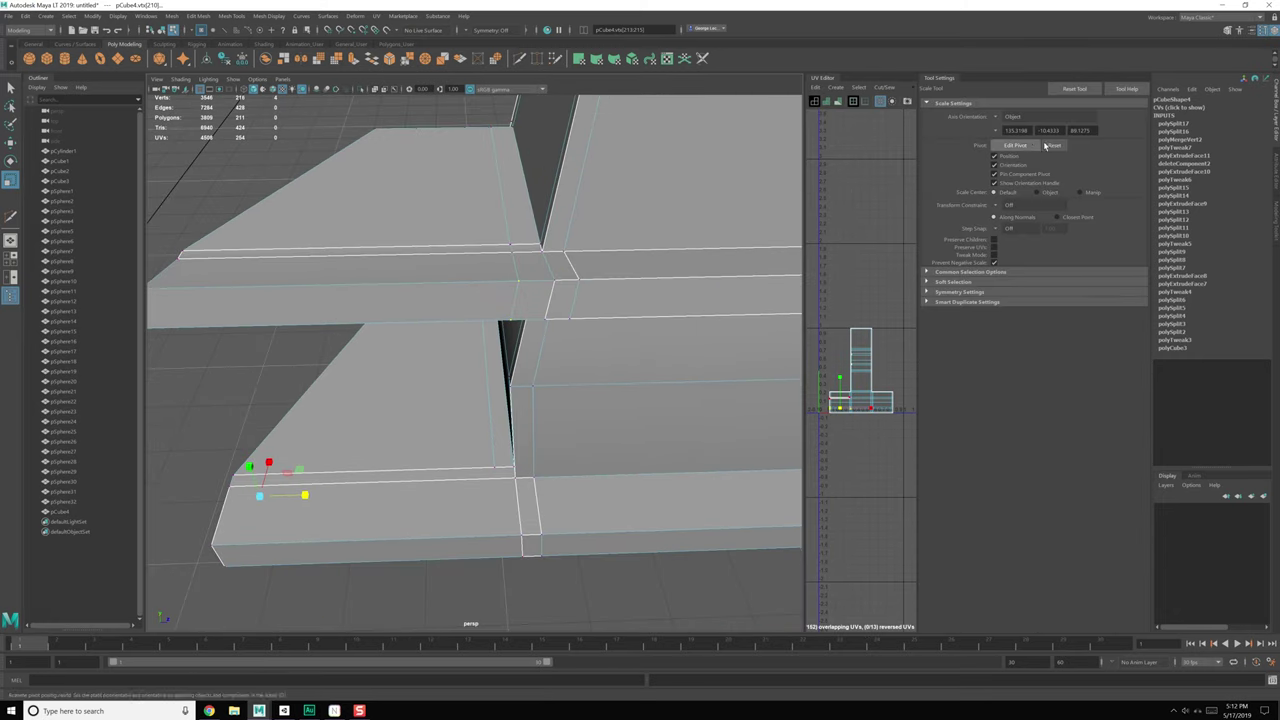
alt+drag(686, 300, 645, 309)
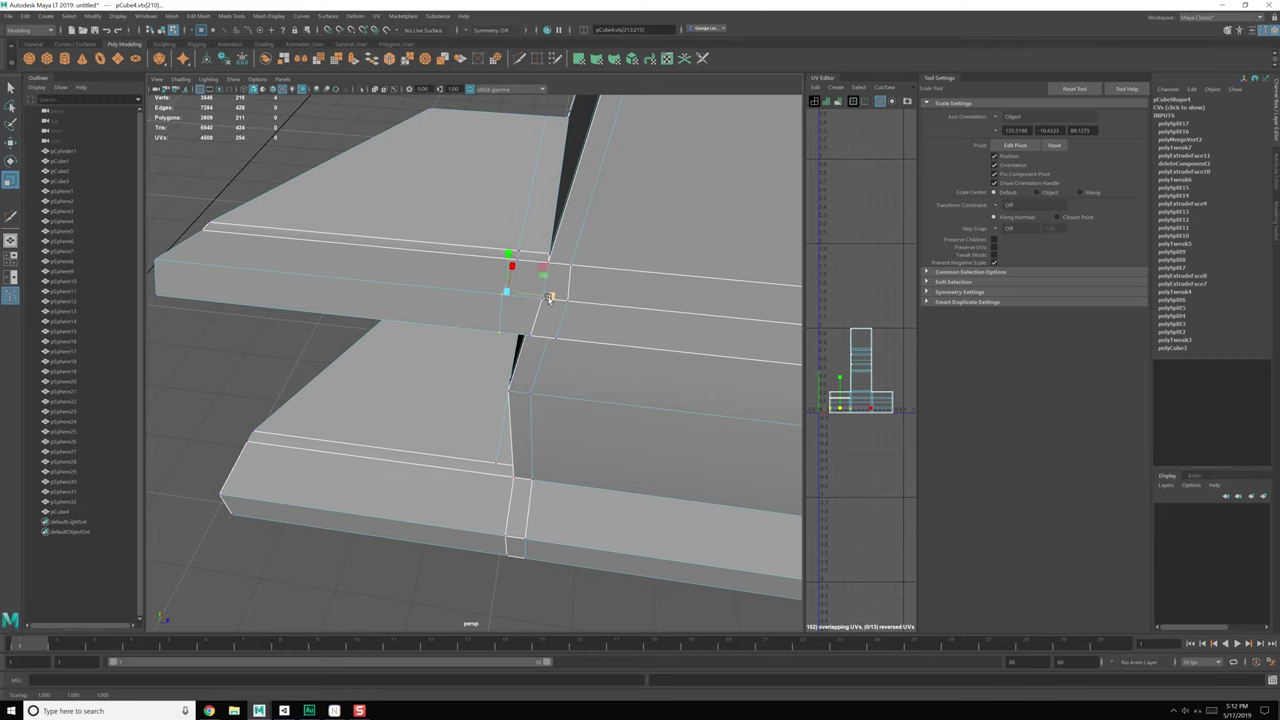
Step: Align the cut's vertices at the upper ledge's lip by snapping them along one axis with the Move tool
scroll(556, 328, up, 4)
alt+middle_drag(557, 329, 523, 394)
key(w)
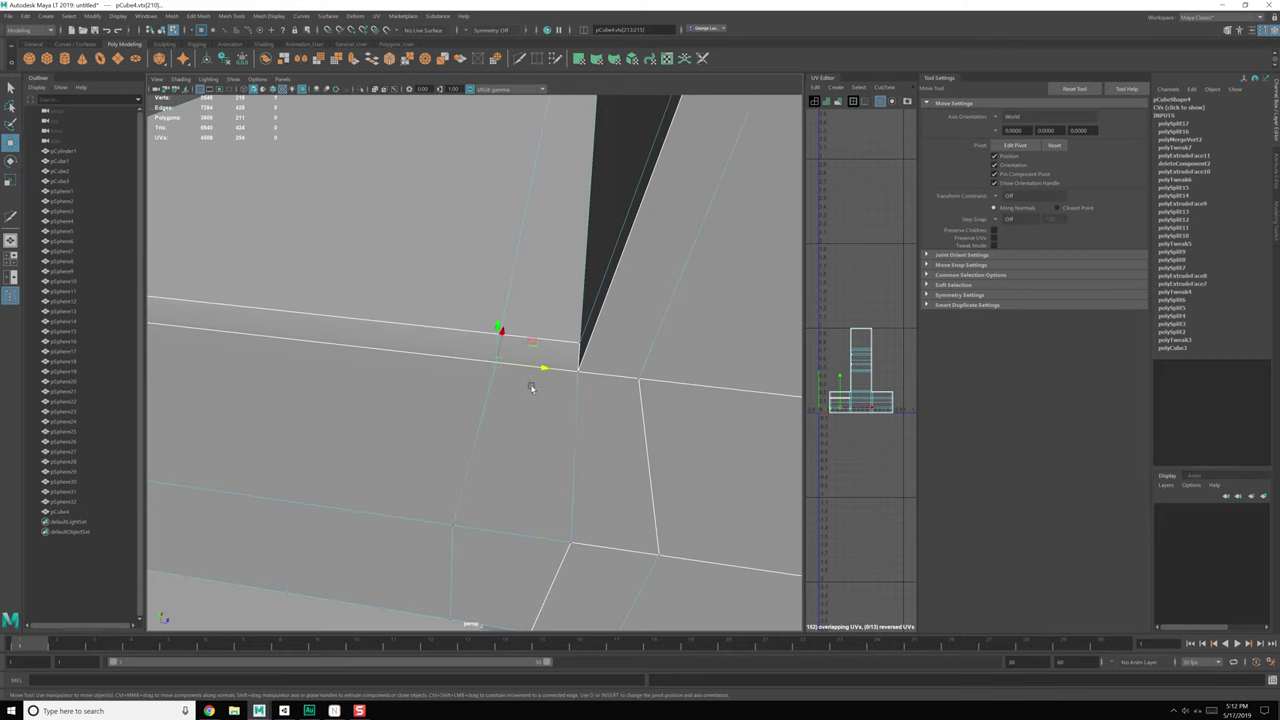
drag(542, 369, 526, 315)
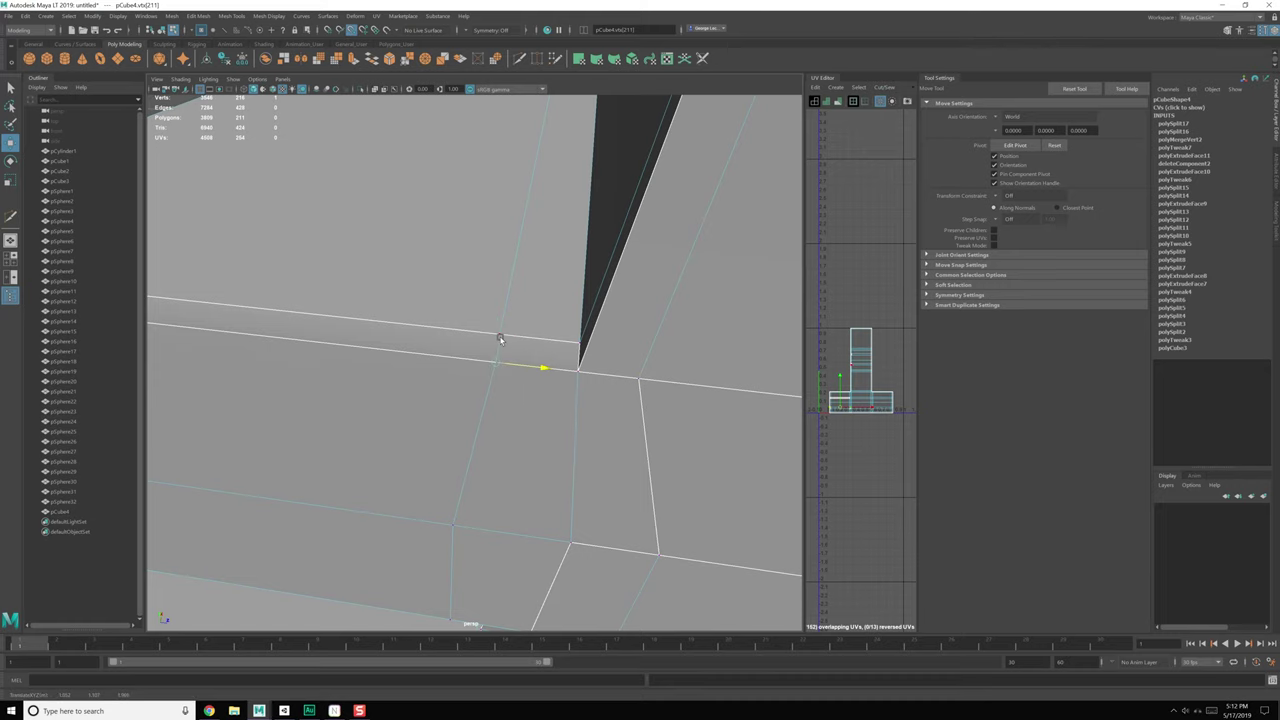
scroll(521, 427, down, 5)
scroll(496, 402, up, 7)
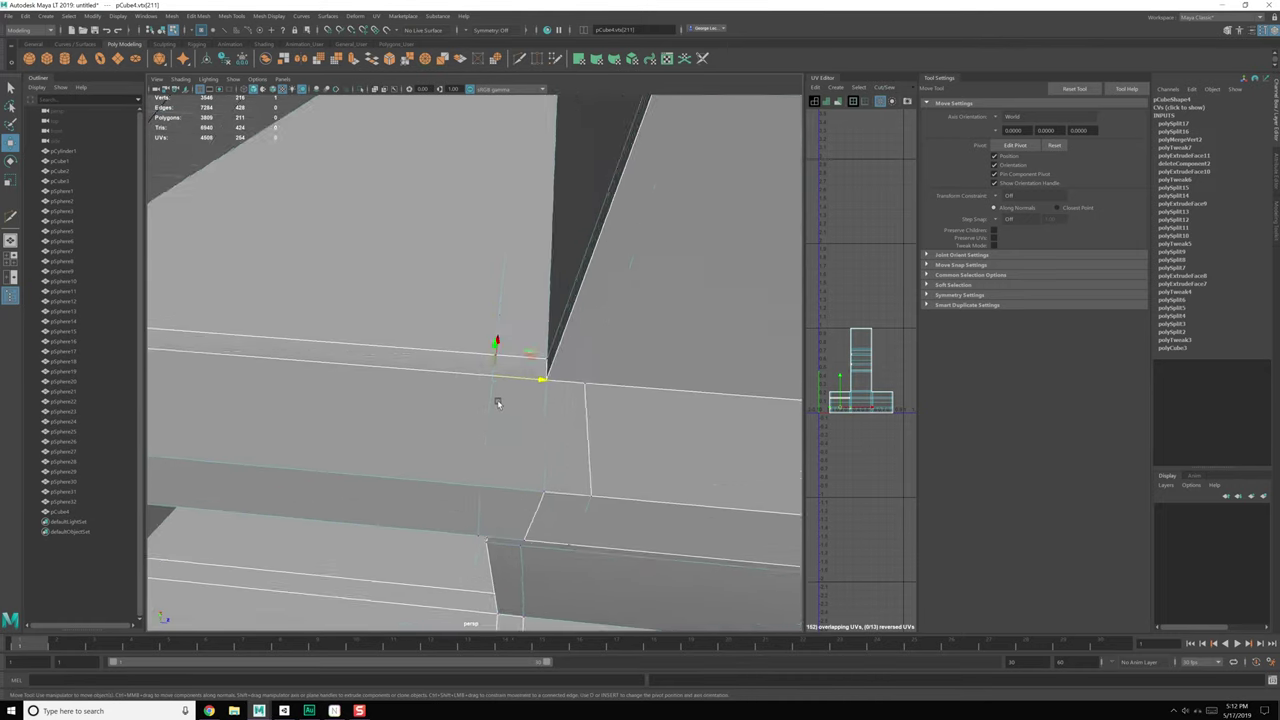
scroll(494, 404, down, 2)
scroll(528, 386, up, 2)
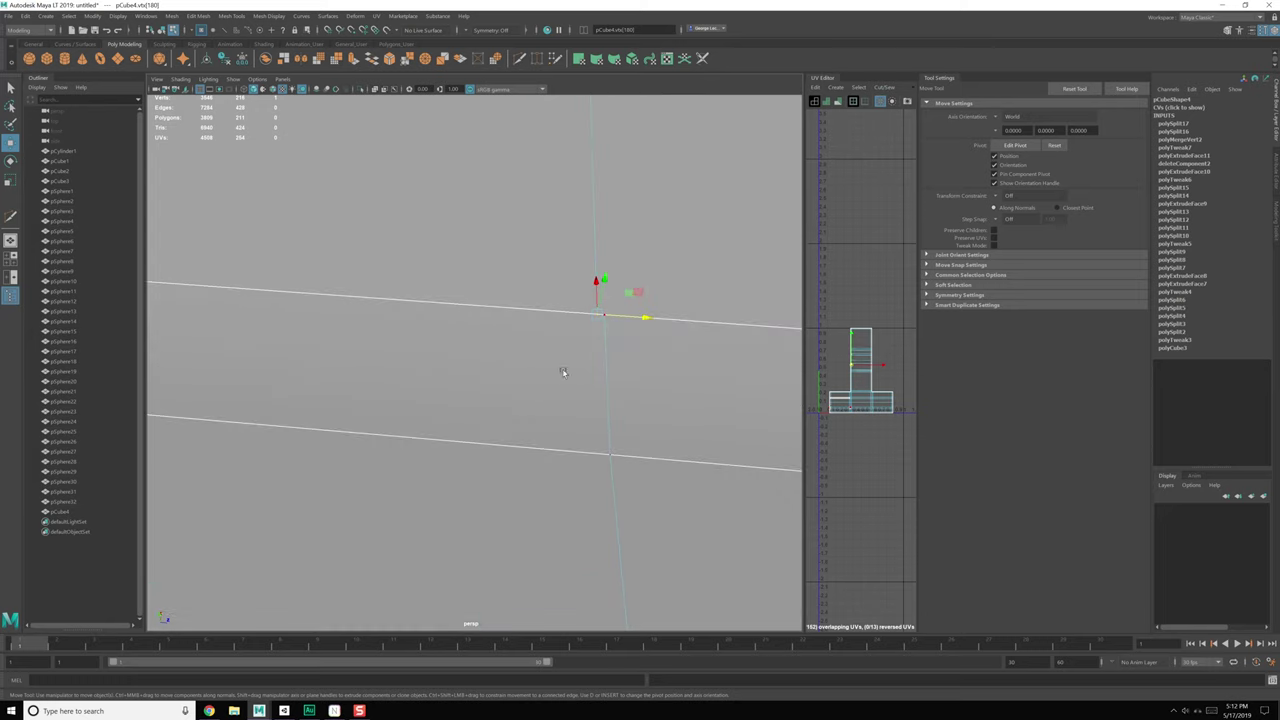
alt+middle_drag(633, 354, 594, 346)
alt+middle_drag(466, 379, 491, 382)
right_drag(489, 349, 491, 322)
scroll(505, 389, down, 3)
mouse_move(507, 393)
alt+mouse_down()
mouse_move(492, 392)
mouse_move(500, 320)
mouse_move(490, 399)
alt+mouse_up()
scroll(504, 385, up, 3)
scroll(487, 294, down, 4)
scroll(500, 320, up, 4)
Step: Select the vertices around the upper ledge's corner and merge the overlapping ones through the Merge Vertices options
right_drag(490, 399, 446, 397)
drag(436, 283, 584, 636)
shift+right_drag(560, 392, 638, 376)
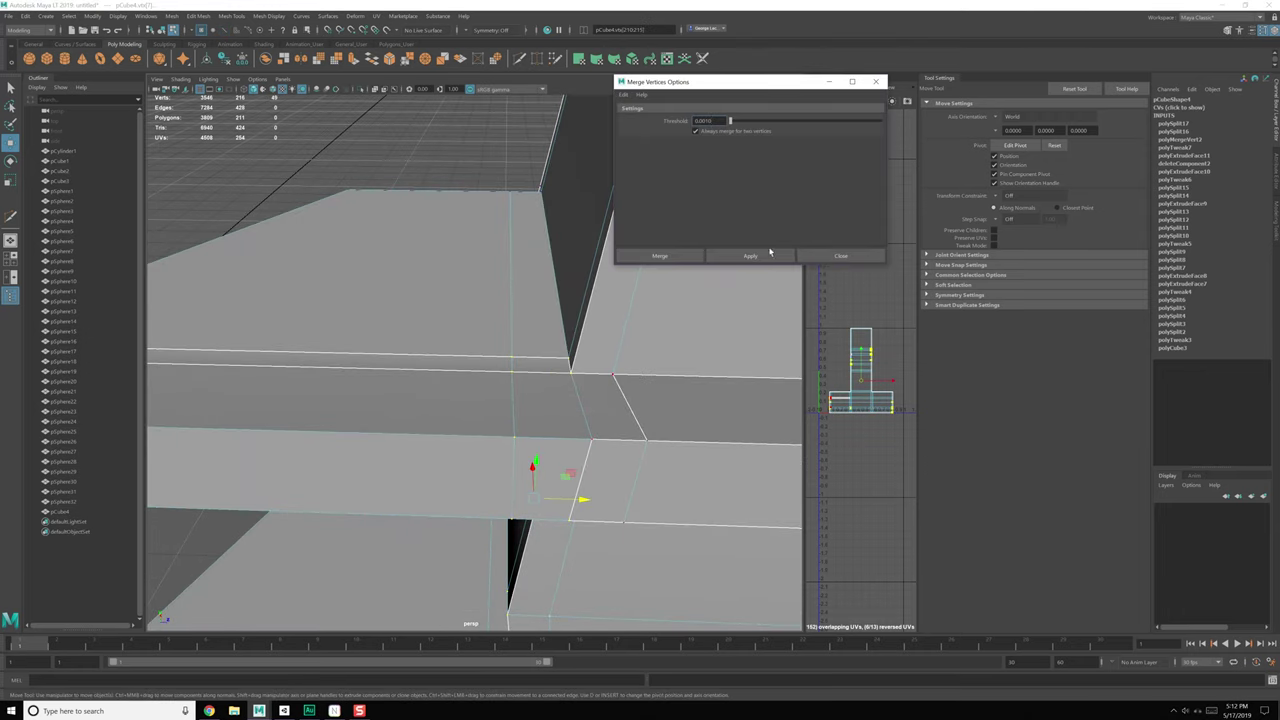
click(769, 254)
click(814, 259)
Step: Merge the neighbouring vertices on the underside of the upper ledge where the new cut meets the lip edge
alt+drag(653, 378, 588, 297)
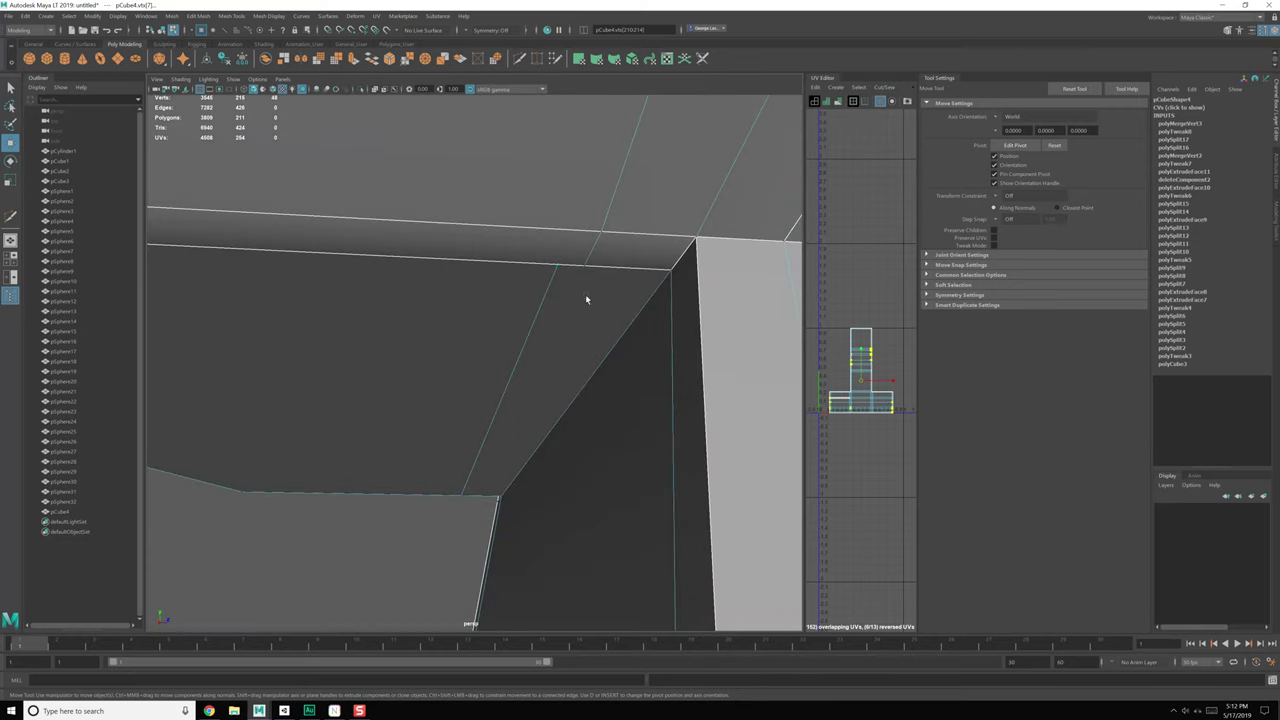
click(563, 271)
click(559, 266)
shift+right_drag(585, 279, 592, 220)
Step: Cut a matching edge around the lower ledge near the corner with Multi-Cut, from its top lip down to its underside
mouse_move(597, 337)
alt+mouse_down()
mouse_move(580, 409)
mouse_move(589, 335)
alt+mouse_up()
alt+middle_drag(580, 425, 580, 323)
alt+drag(580, 323, 569, 371)
alt+middle_drag(567, 450, 560, 343)
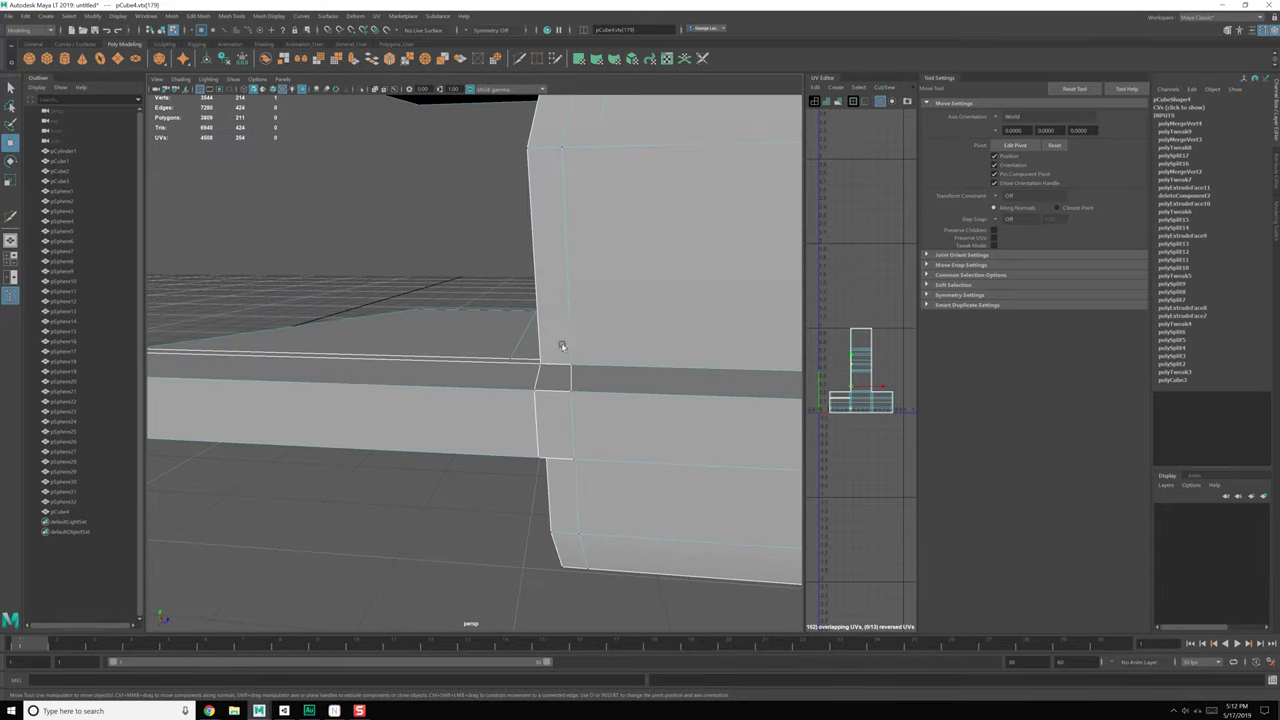
alt+drag(560, 343, 541, 451)
alt+middle_drag(540, 468, 534, 434)
alt+right_drag(534, 434, 526, 486)
alt+middle_drag(526, 486, 524, 474)
shift+right_drag(523, 446, 478, 448)
click(616, 388)
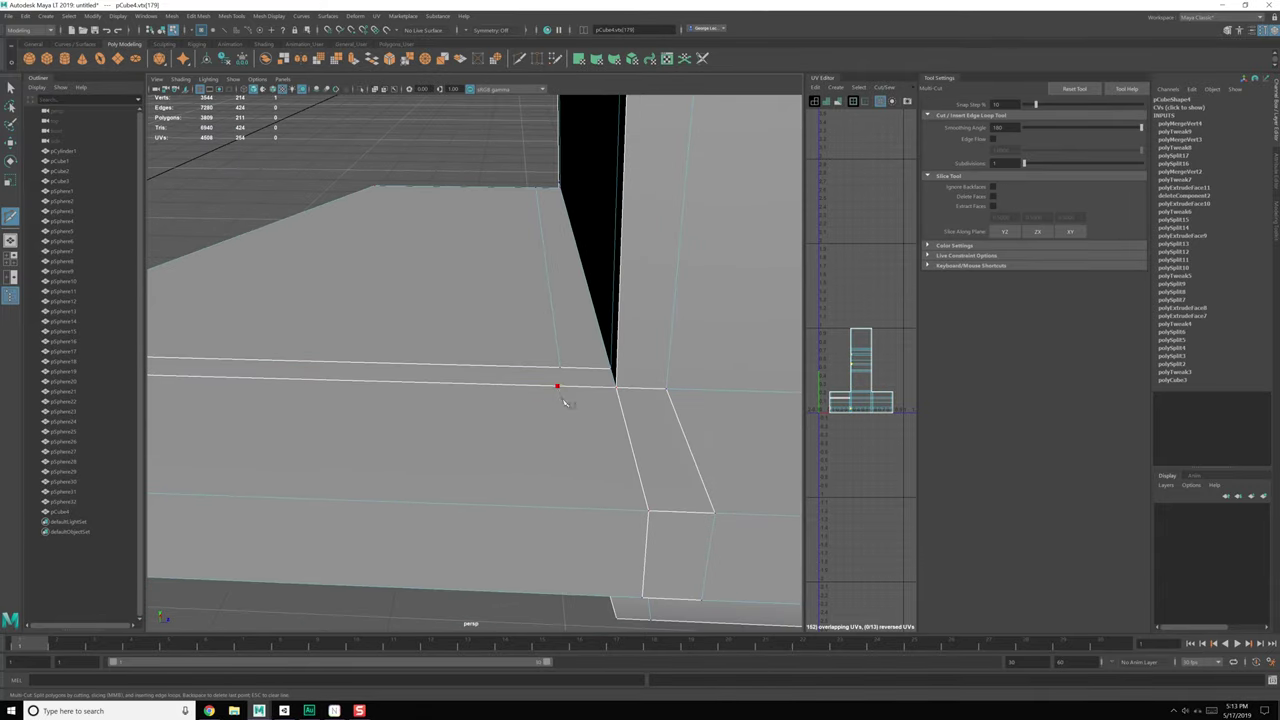
click(562, 398)
alt+drag(572, 590, 583, 451)
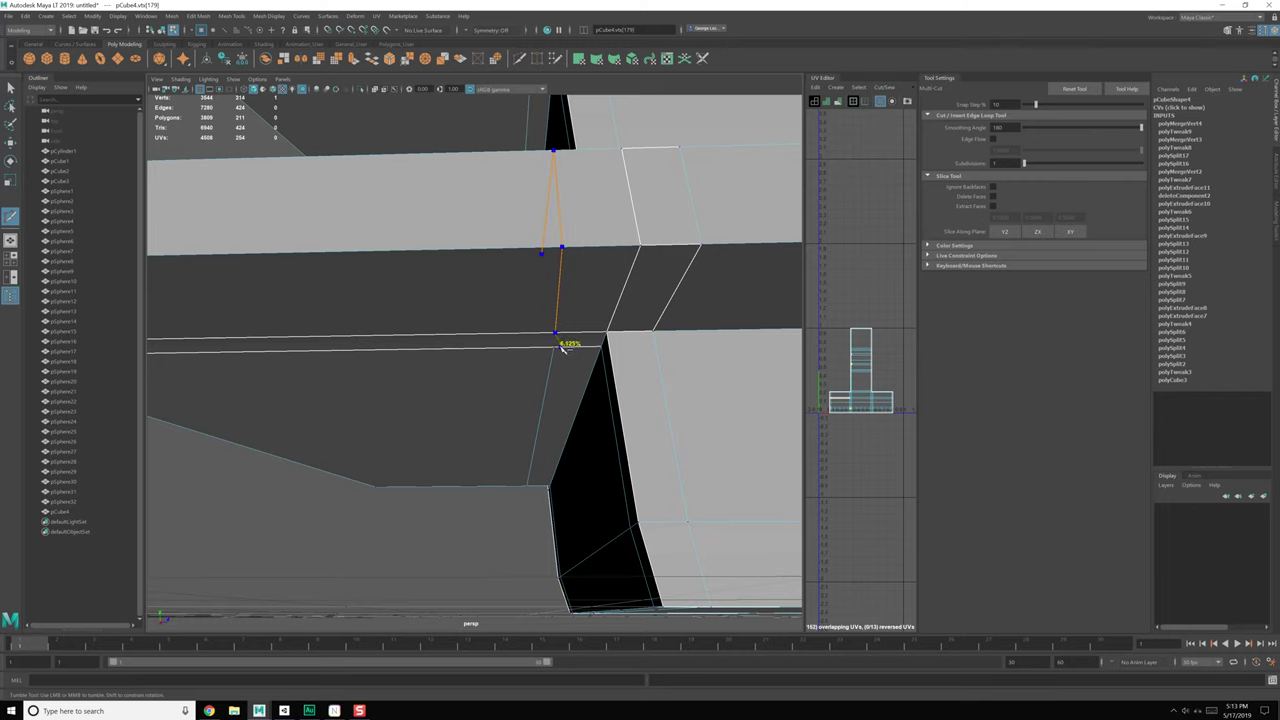
key(q)
Step: Select the two neighbouring vertices where the lower ledge's cut meets the underside lip and merge them
scroll(603, 372, up, 4)
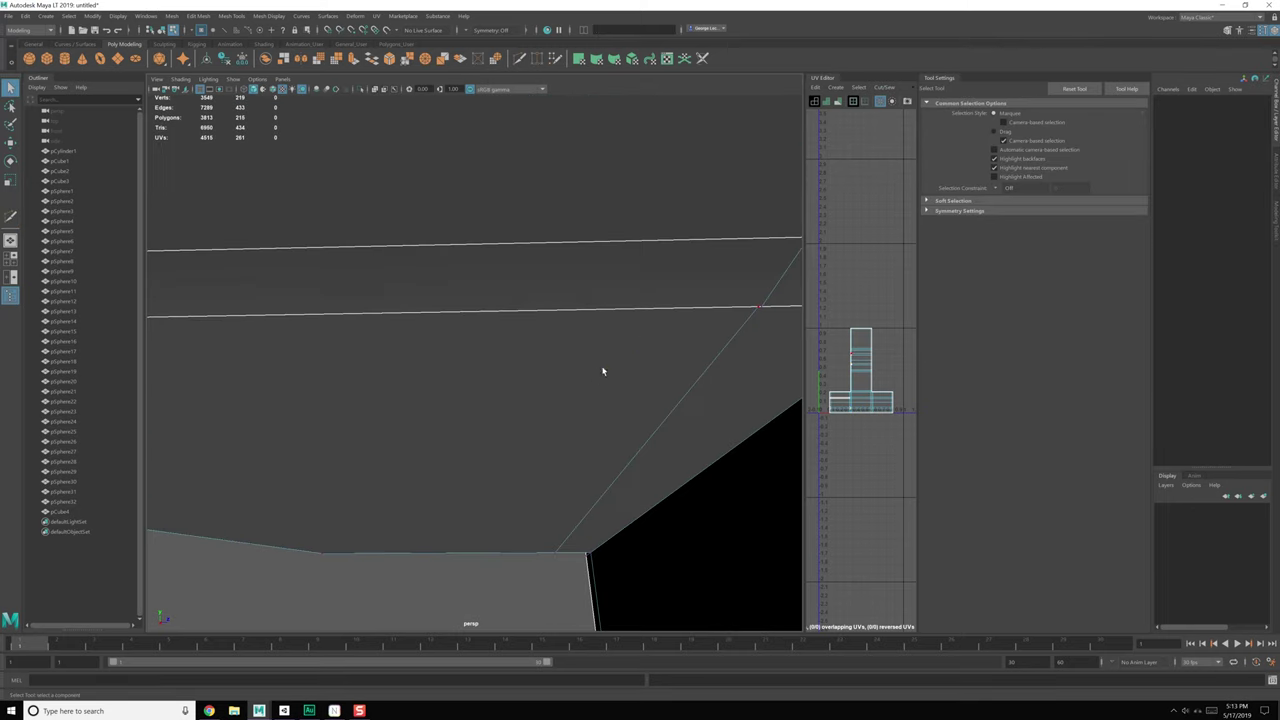
alt+drag(603, 371, 418, 318)
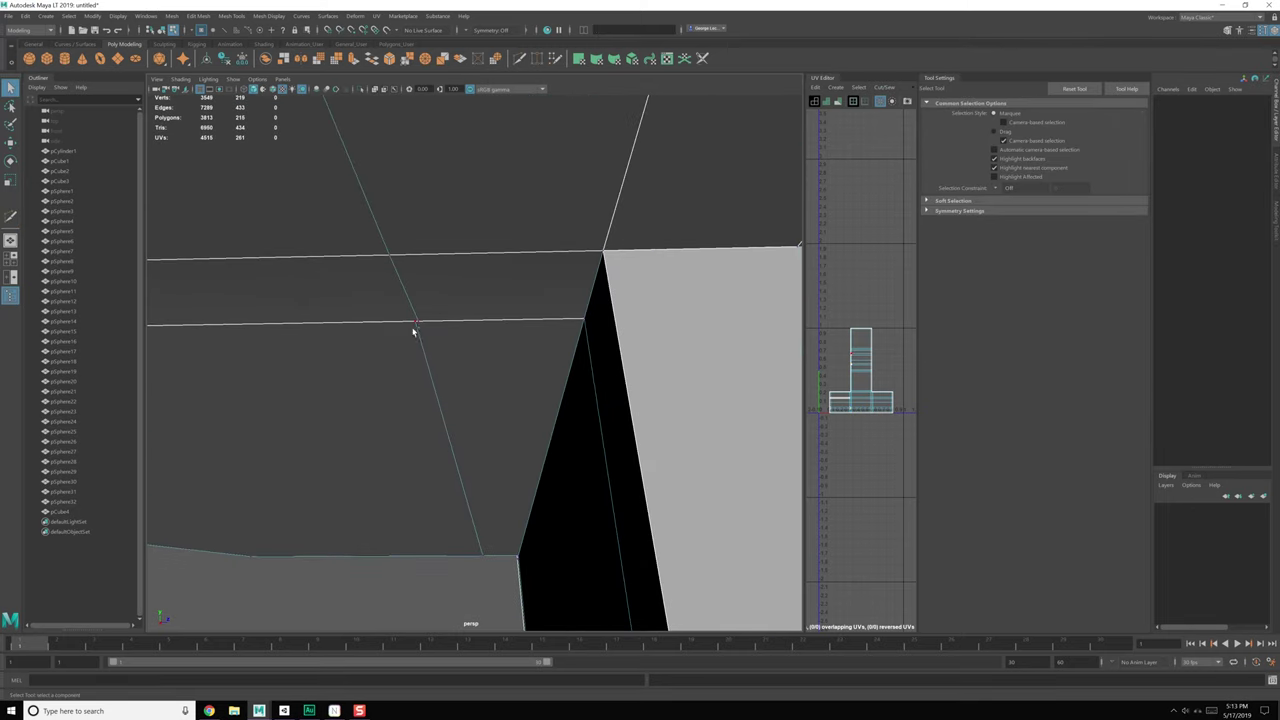
click(417, 326)
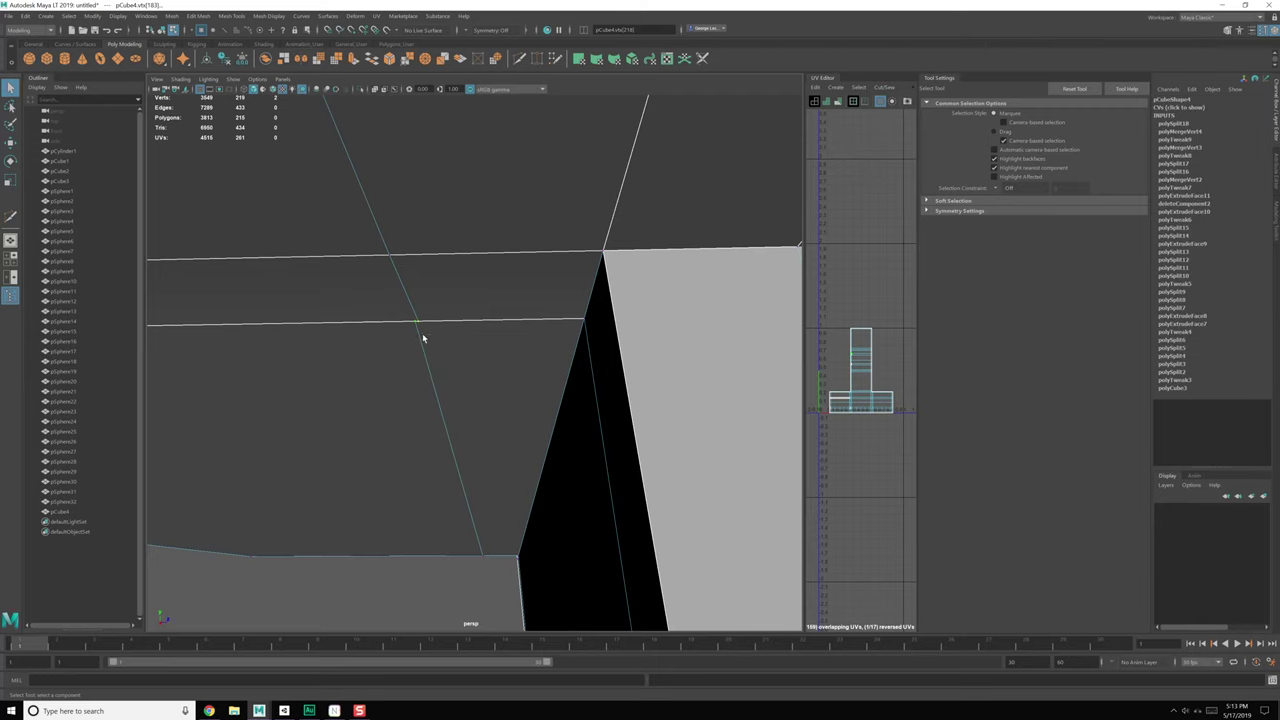
shift+right_drag(422, 334, 429, 266)
Step: Move the cut's vertex on the lower ledge's underside lip sideways to line up with the adjoining edge
alt+drag(429, 266, 530, 452)
click(502, 382)
key(w)
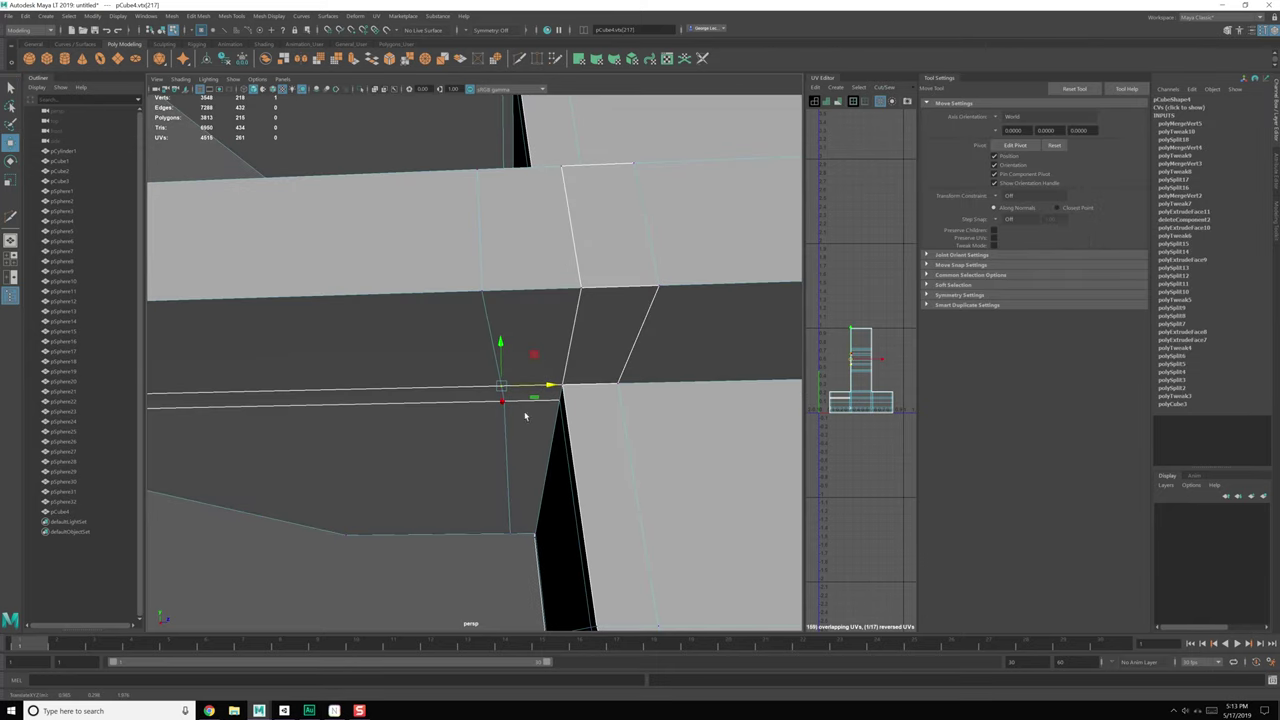
middle_drag(520, 381, 506, 384)
alt+drag(526, 337, 525, 450)
alt+middle_drag(525, 450, 529, 394)
alt+drag(546, 361, 549, 372)
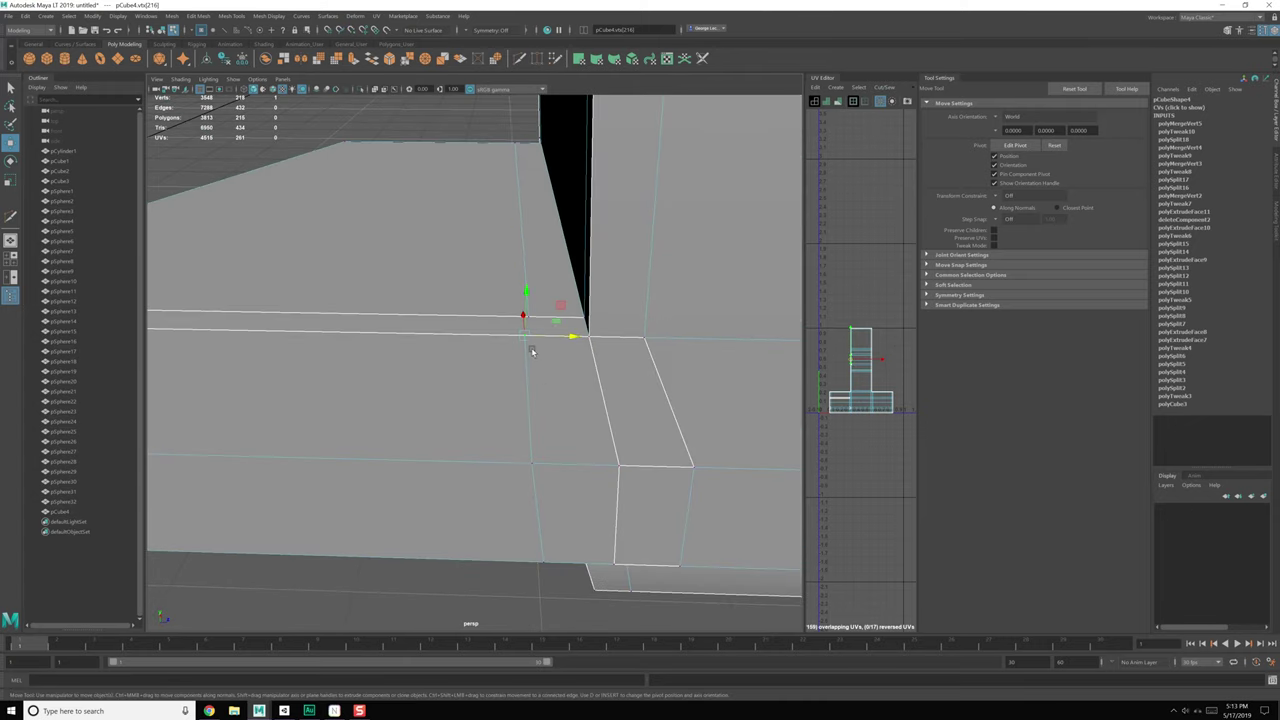
Step: Cut across the lower ledge's top lip with Multi-Cut, joining the front cut to the slab's edge near the corner
scroll(552, 342, up, 3)
alt+drag(557, 348, 557, 385)
key(q)
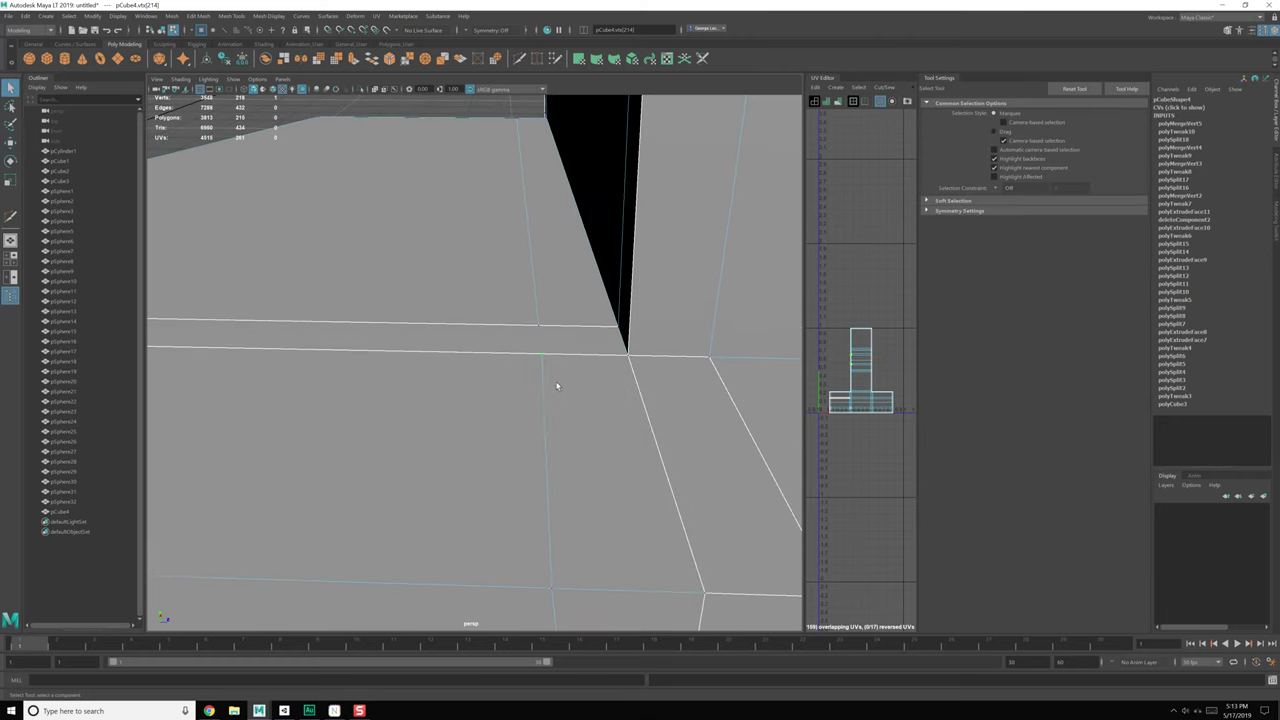
key(F8)
shift+right_drag(566, 387, 485, 389)
click(541, 354)
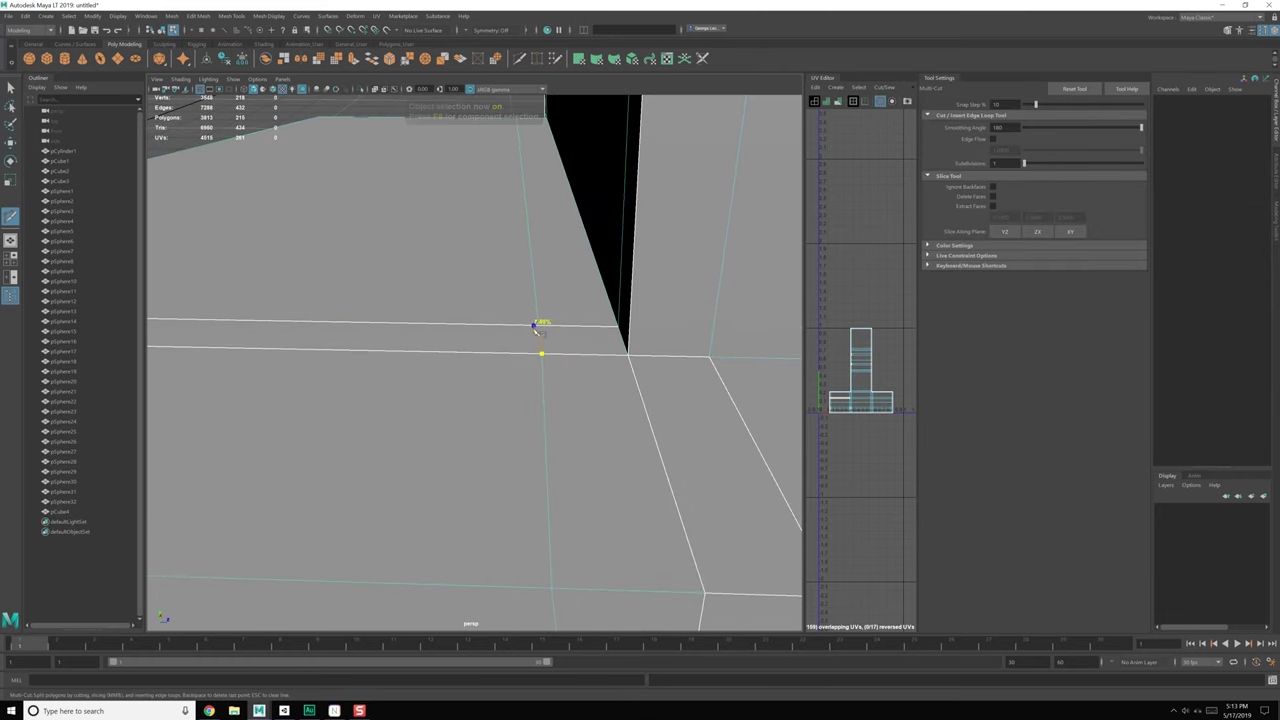
key(w)
Step: Merge the neighbouring vertices where the new lip cut meets the lower slab's top edge
right_drag(556, 343, 508, 345)
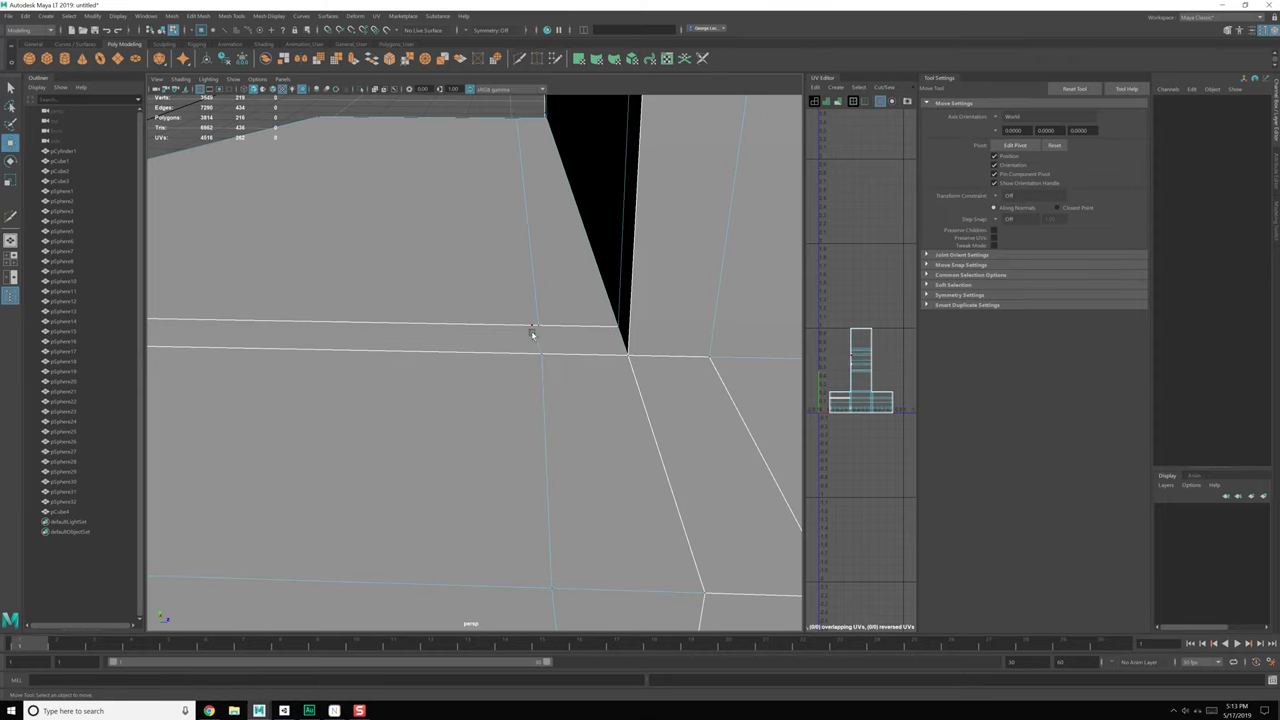
click(536, 331)
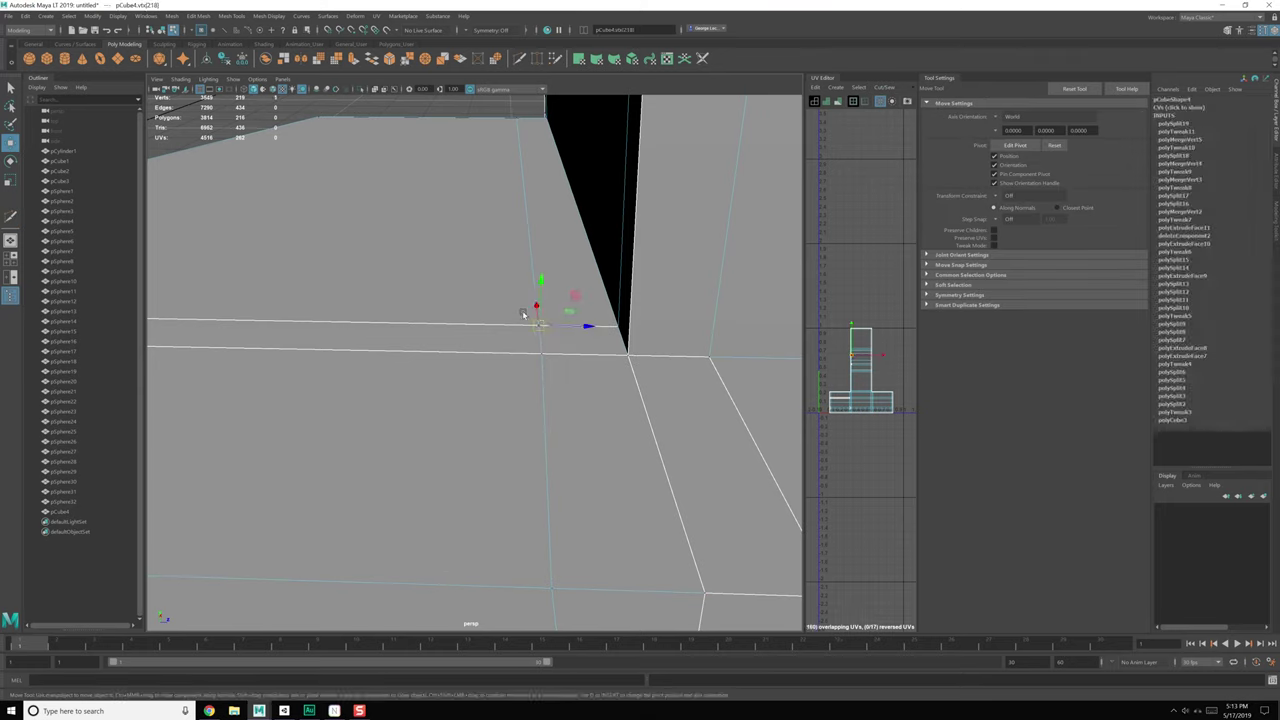
shift+right_drag(567, 316, 569, 320)
Step: Inspect the whole box and its slab corners in smooth preview, and return to the unsmoothed display
scroll(554, 405, down, 5)
key(F8)
click(460, 500)
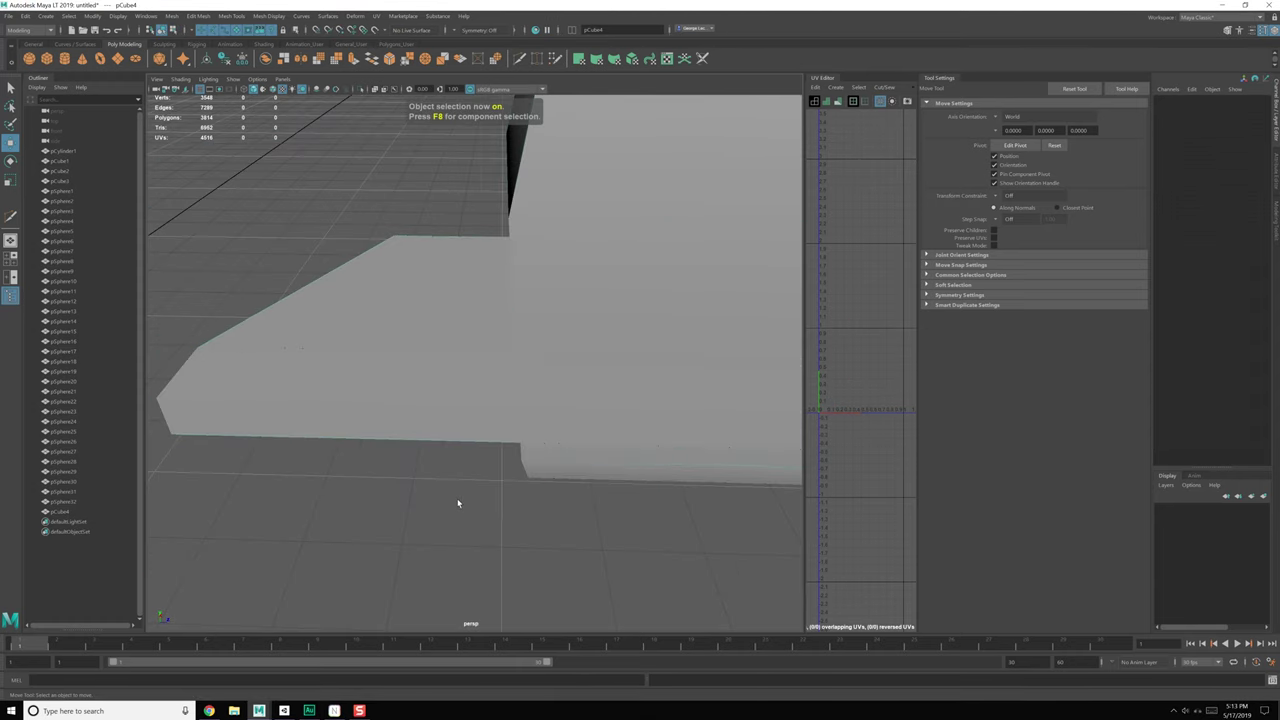
scroll(460, 500, down, 6)
click(500, 417)
mouse_move(517, 437)
alt+mouse_down()
mouse_move(502, 418)
mouse_move(480, 445)
mouse_move(503, 445)
alt+mouse_up()
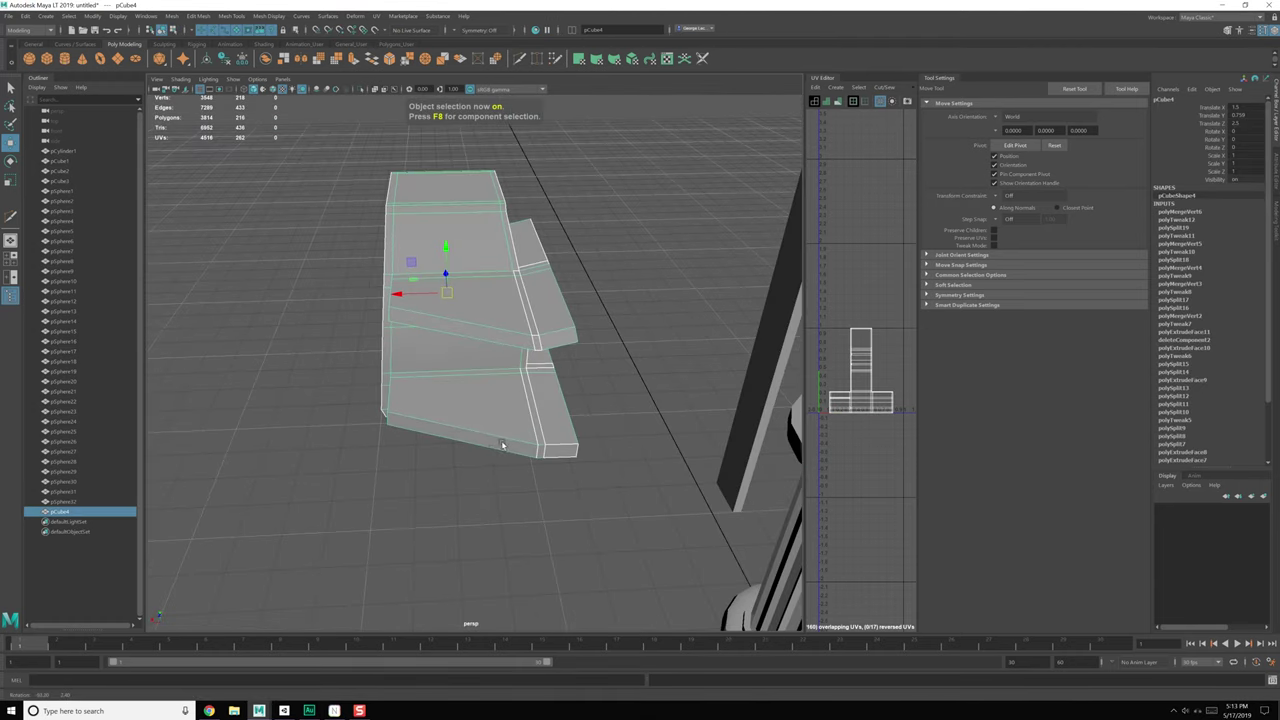
key(3)
alt+drag(583, 406, 543, 360)
scroll(504, 393, up, 5)
scroll(551, 471, up, 2)
alt+middle_drag(551, 471, 560, 406)
alt+drag(560, 406, 478, 498)
alt+middle_drag(478, 498, 504, 422)
alt+drag(504, 422, 410, 404)
key(1)
Step: Select the vertices at the lower ledge's outer end and merge the overlapping ones through the Merge Vertices options
scroll(496, 450, up, 3)
right_drag(409, 401, 348, 398)
alt+drag(334, 398, 366, 411)
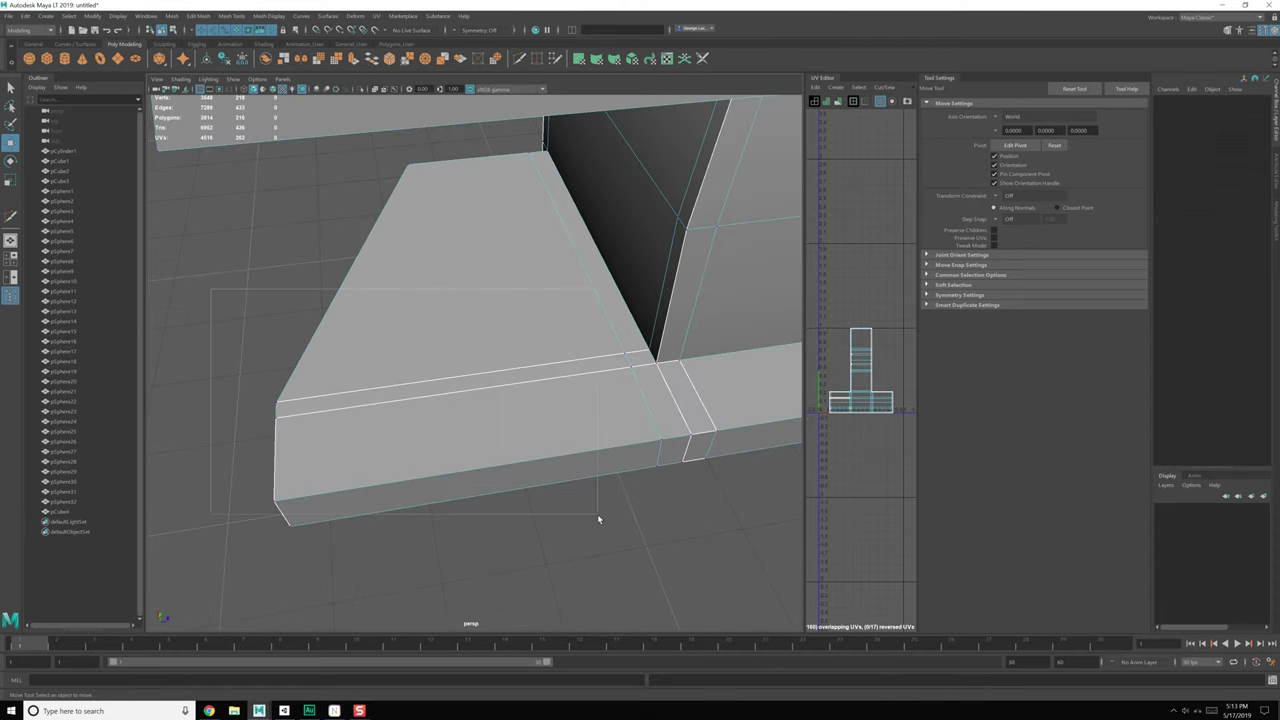
drag(598, 516, 594, 532)
shift+right_drag(403, 426, 472, 369)
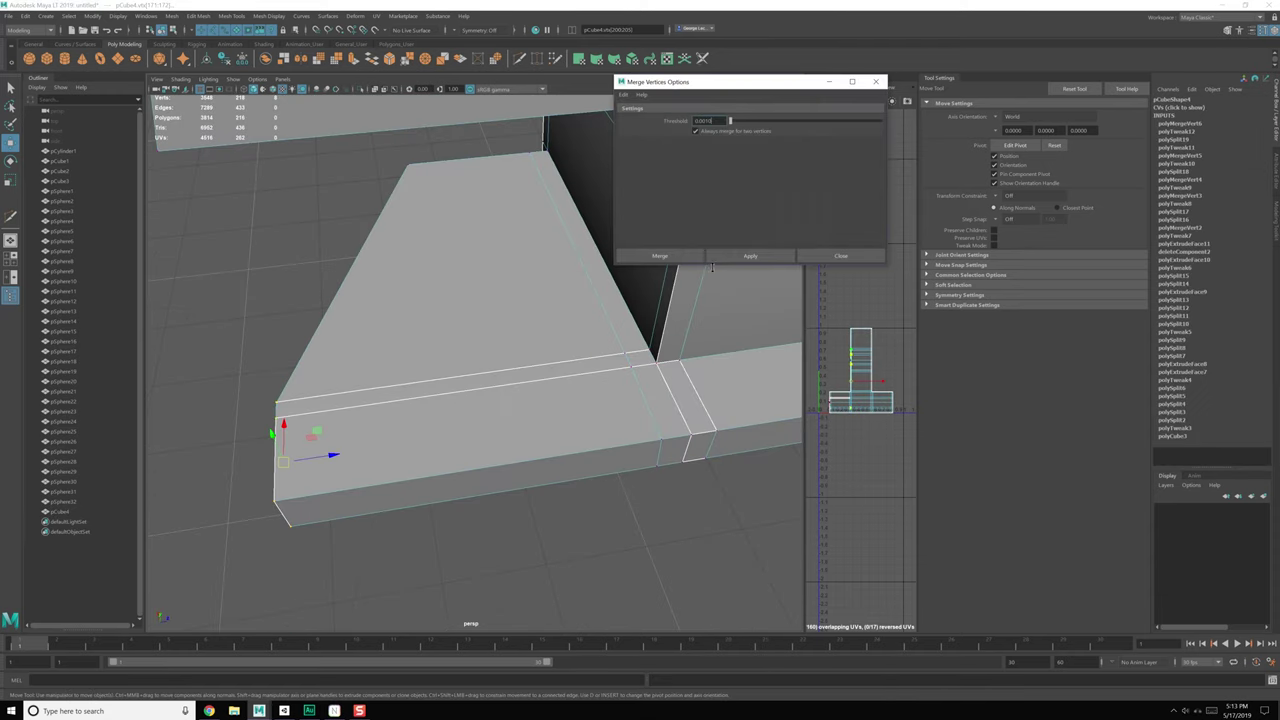
click(722, 259)
click(833, 257)
key(F8)
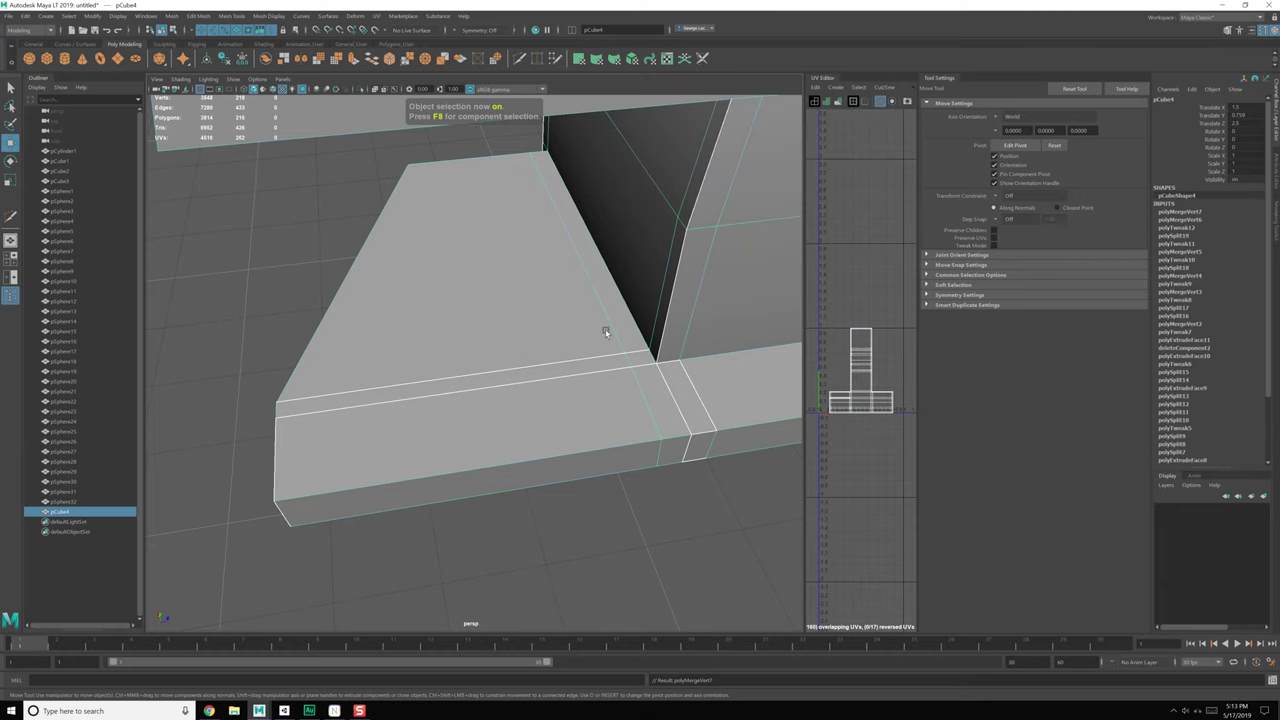
Step: Delete the stray face at the gap in the ledge's corner seam
key(2)
alt+drag(453, 404, 494, 403)
alt+right_drag(494, 403, 534, 474)
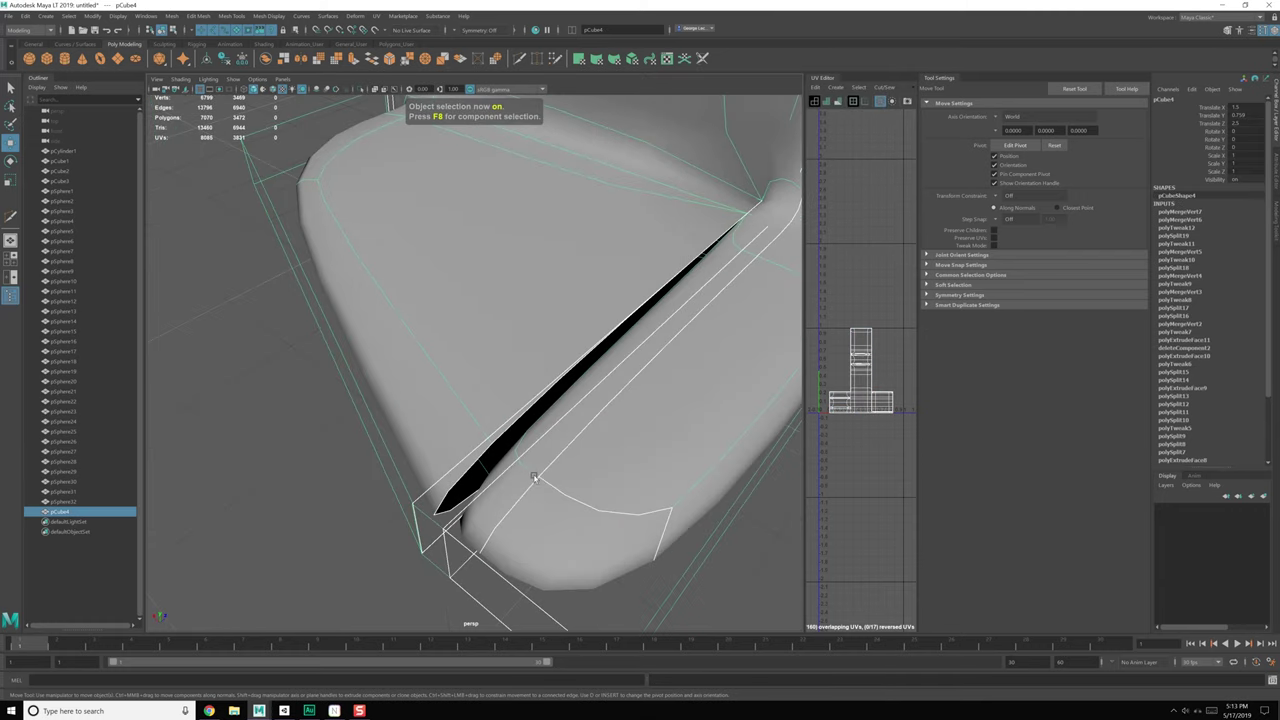
alt+drag(466, 405, 611, 366)
right_drag(663, 317, 692, 333)
alt+drag(692, 333, 580, 320)
key(1)
alt+right_drag(580, 320, 608, 357)
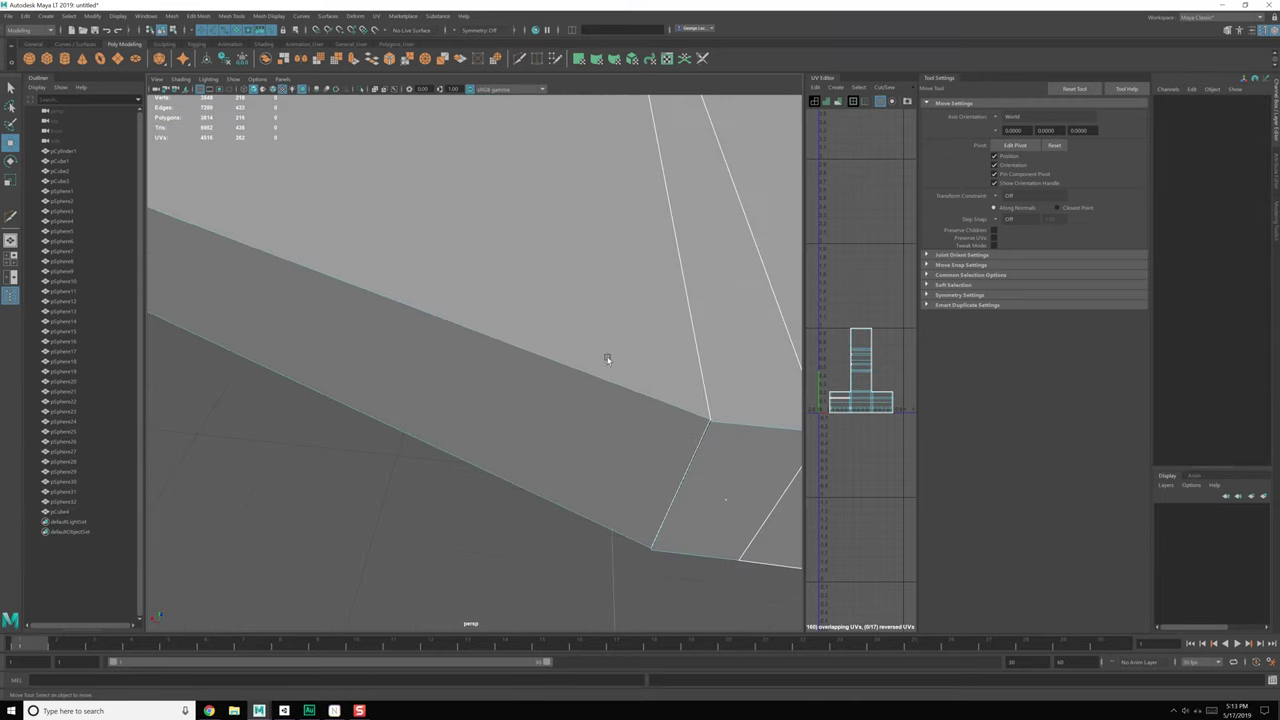
alt+drag(608, 357, 457, 408)
click(560, 413)
key(Delete)
Step: Merge the overlapping vertices along the ledge's corner seam and return to object selection
right_drag(457, 408, 411, 380)
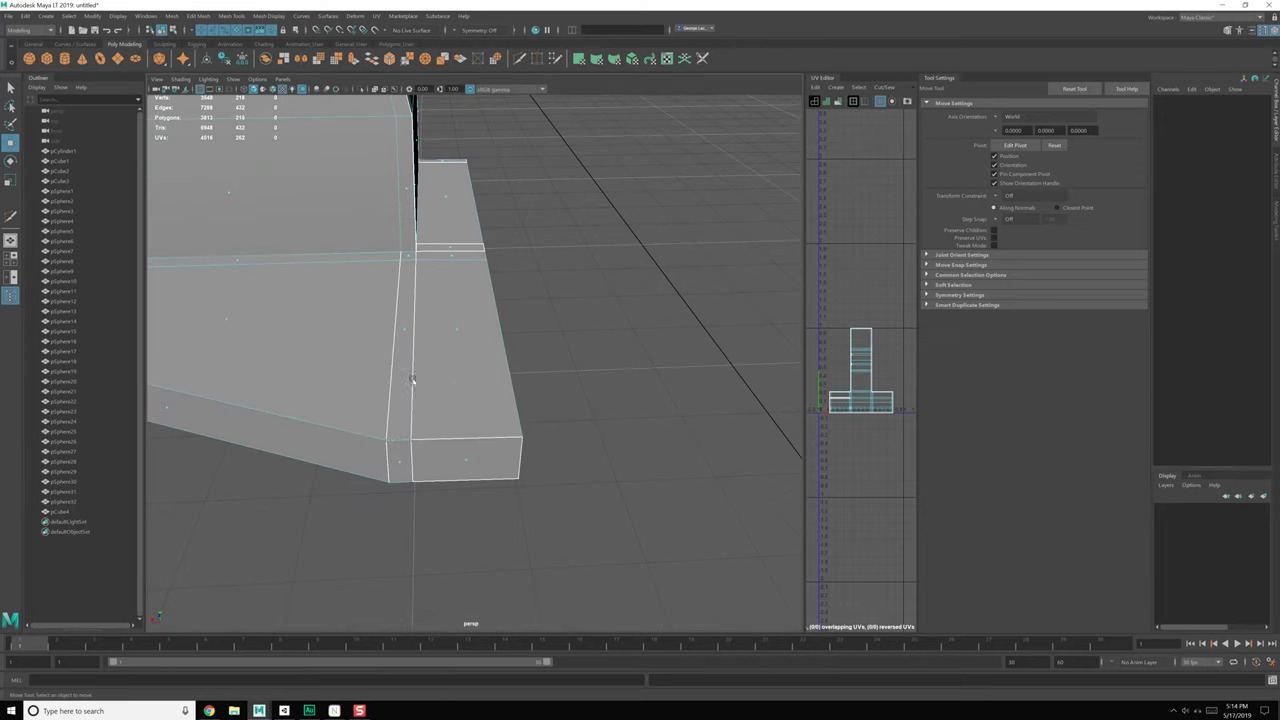
drag(308, 224, 552, 527)
shift+right_drag(466, 354, 548, 290)
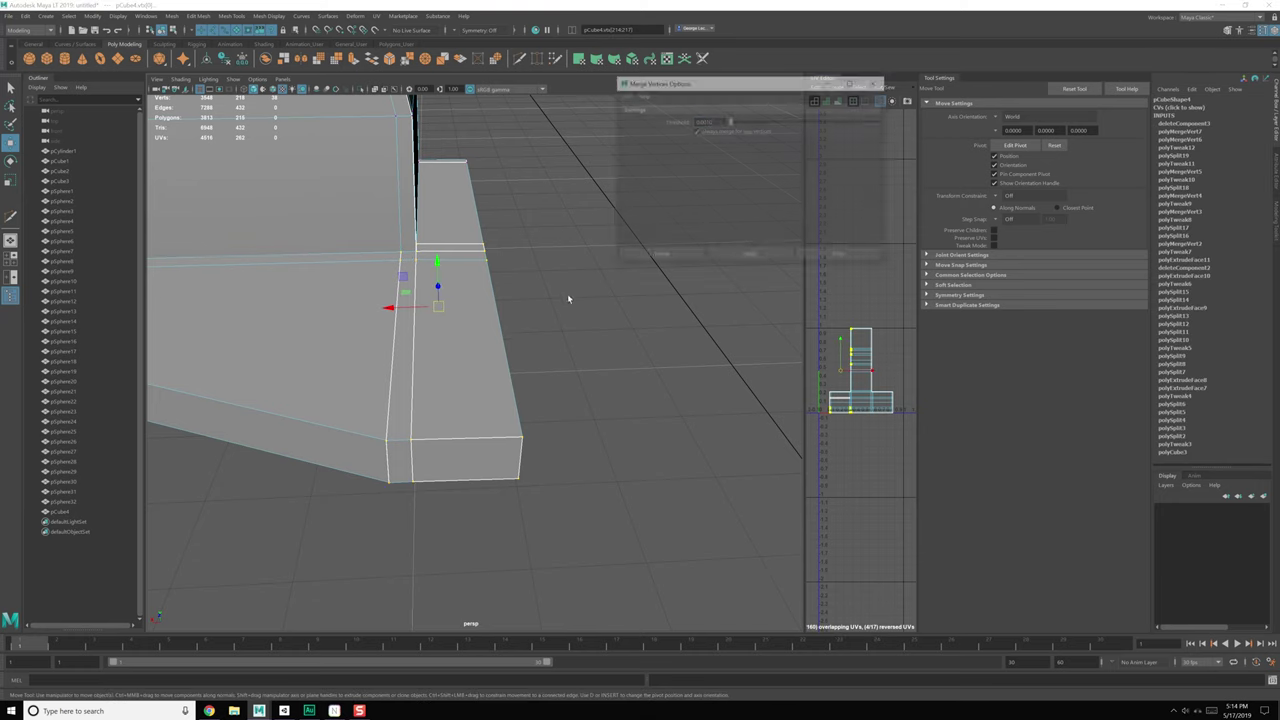
click(738, 257)
click(840, 258)
key(F8)
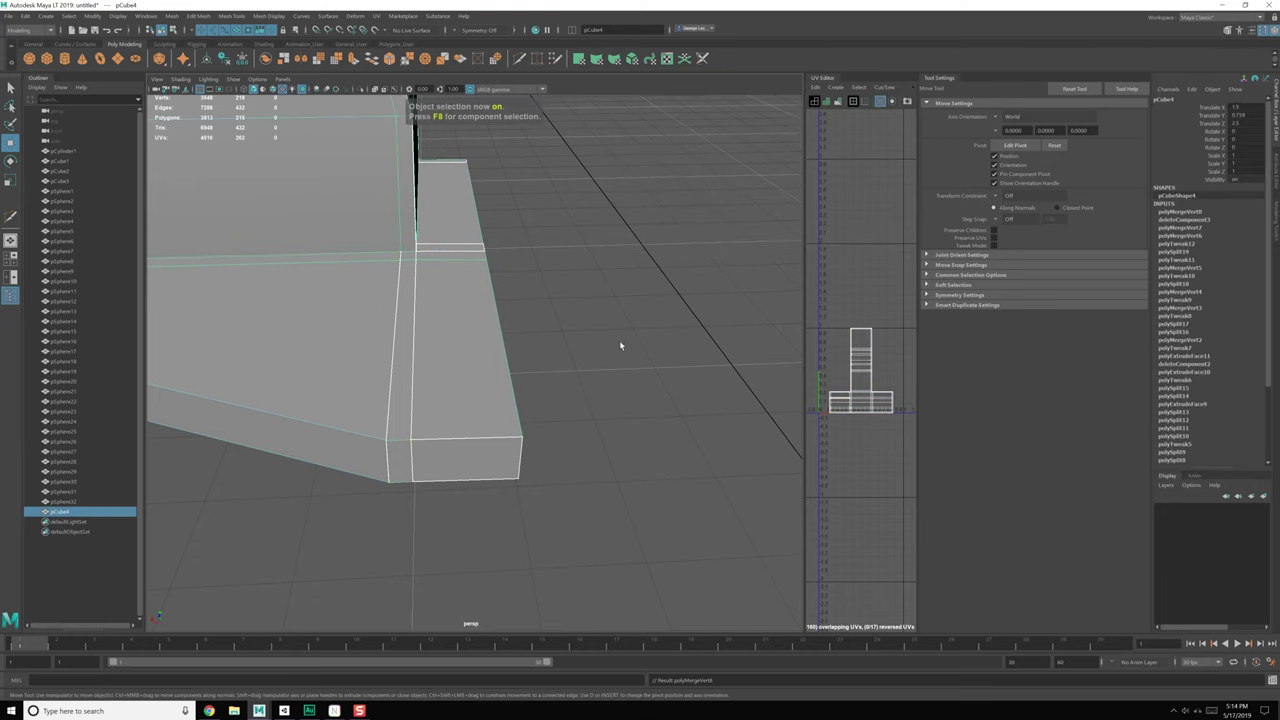
Step: Insert an edge loop along the upper and lower ledges beside the corner seam with Multi-Cut and preview the smoothed mesh
click(617, 341)
click(462, 326)
key(3)
alt+drag(569, 351, 503, 358)
shift+right_drag(503, 357, 450, 363)
key(1)
alt+drag(537, 361, 541, 287)
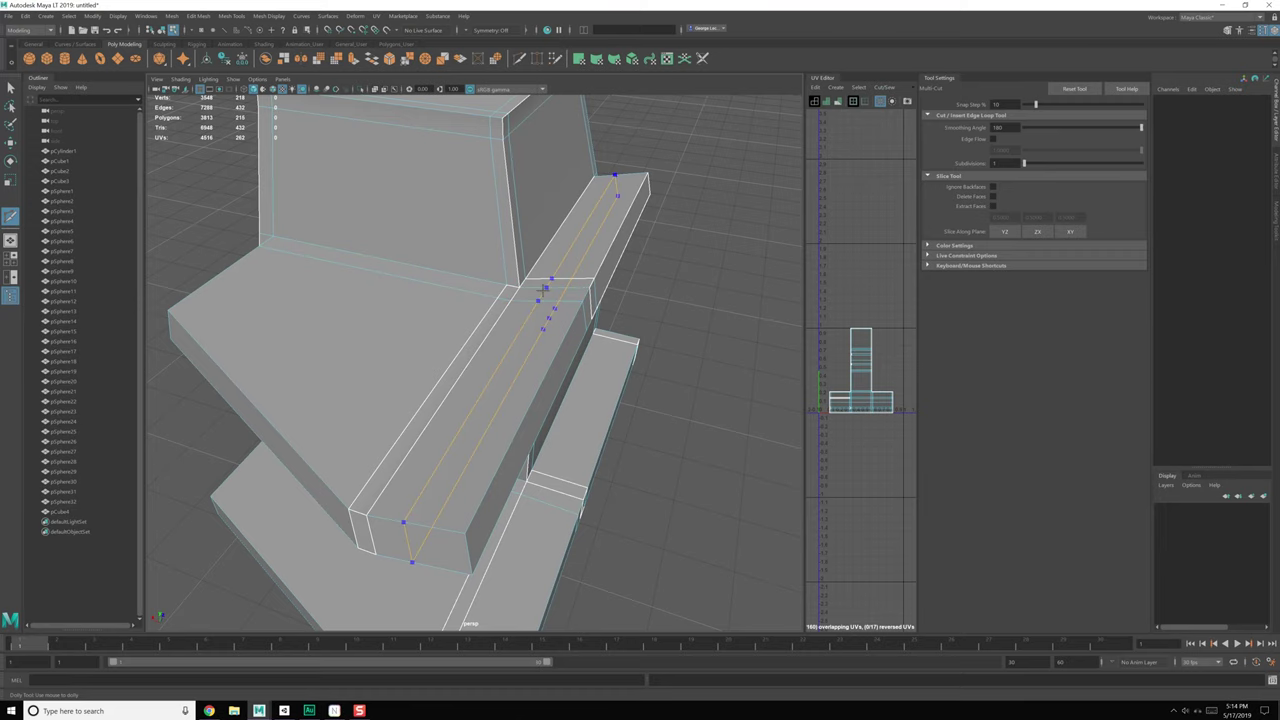
alt+middle_drag(566, 420, 557, 268)
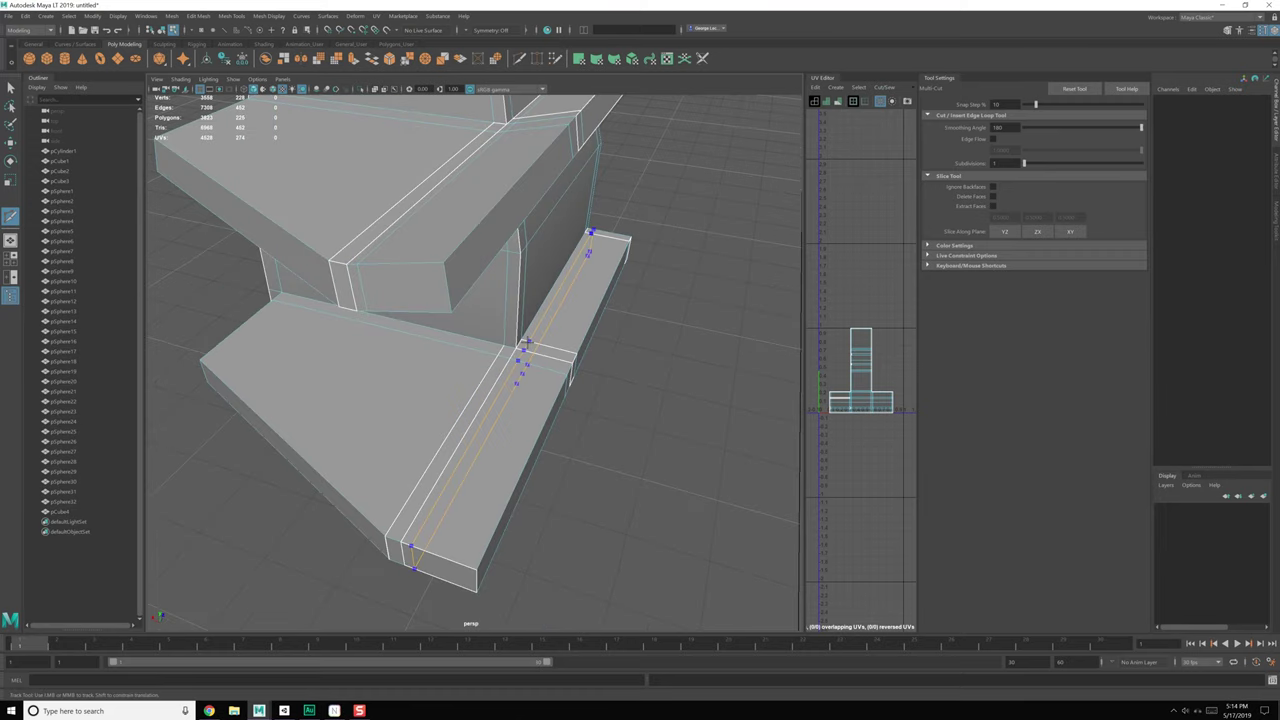
key(3)
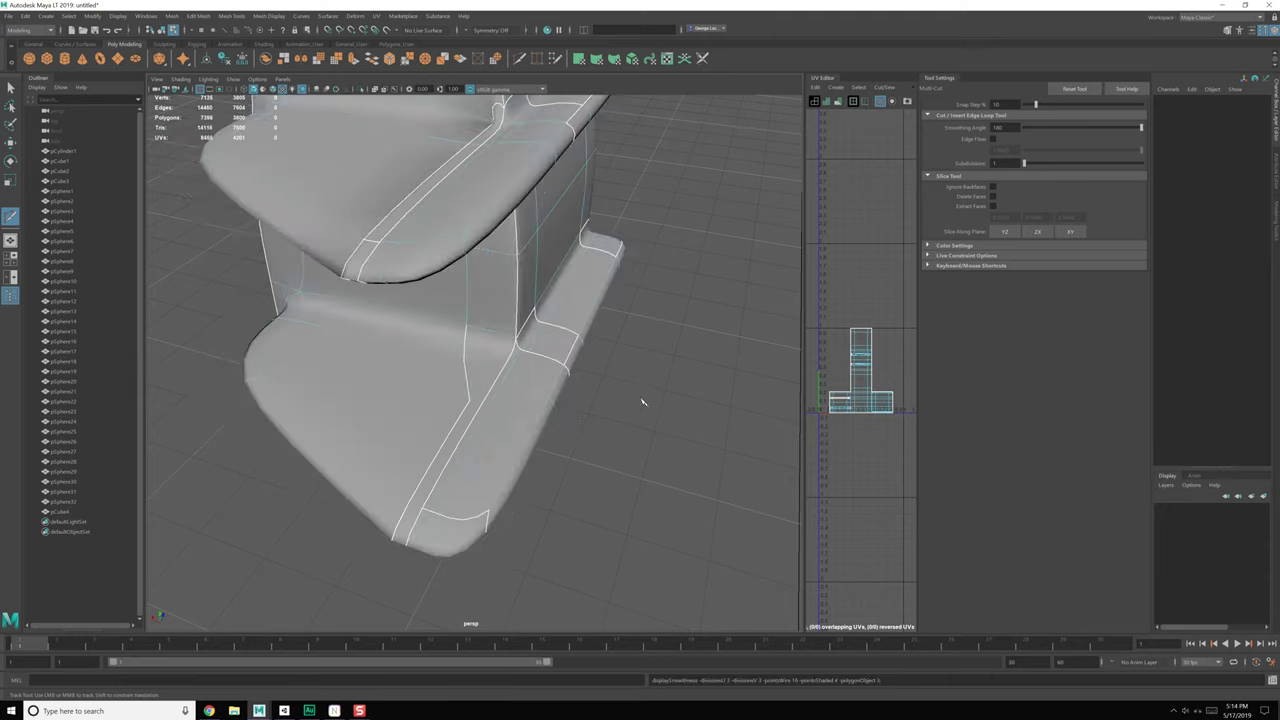
mouse_move(643, 403)
alt+mouse_down()
mouse_move(643, 363)
mouse_move(667, 367)
mouse_move(633, 379)
mouse_move(637, 394)
alt+mouse_up()
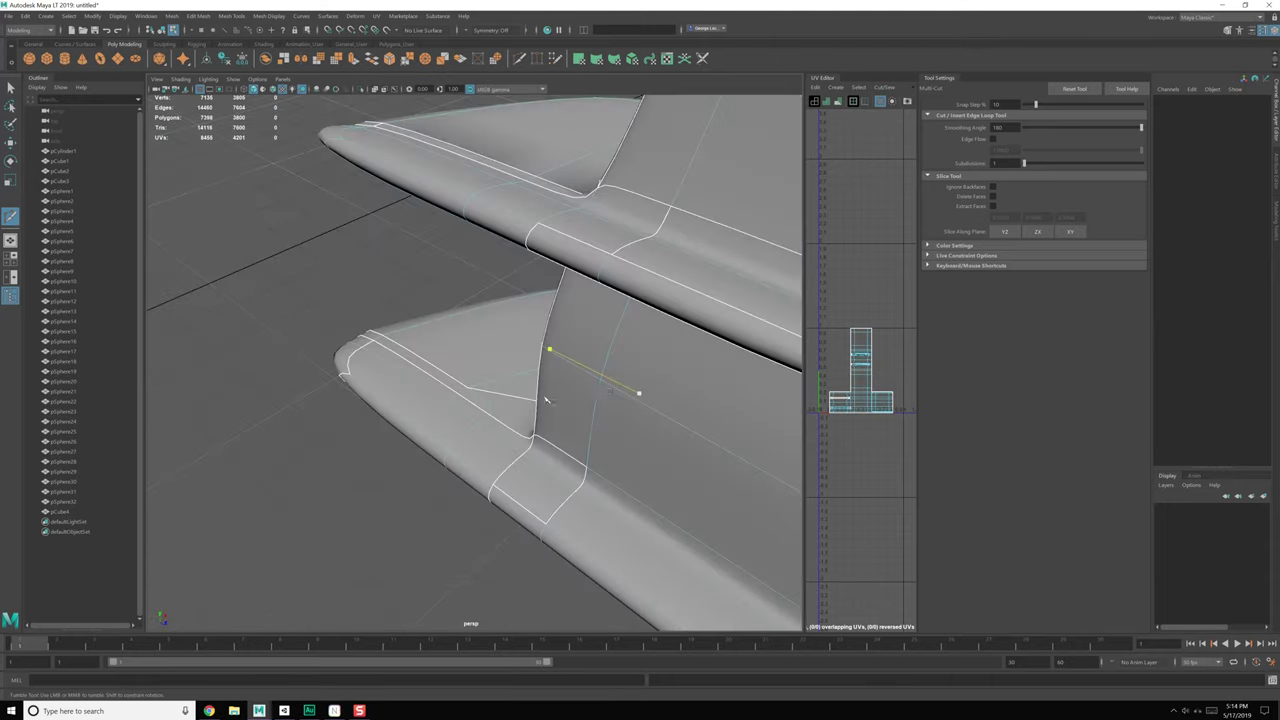
alt+right_drag(637, 394, 380, 386)
Step: Move the outer tip vertices of both ledges inward toward the body to make the ledges shallower
alt+drag(536, 420, 402, 402)
alt+middle_drag(402, 402, 375, 430)
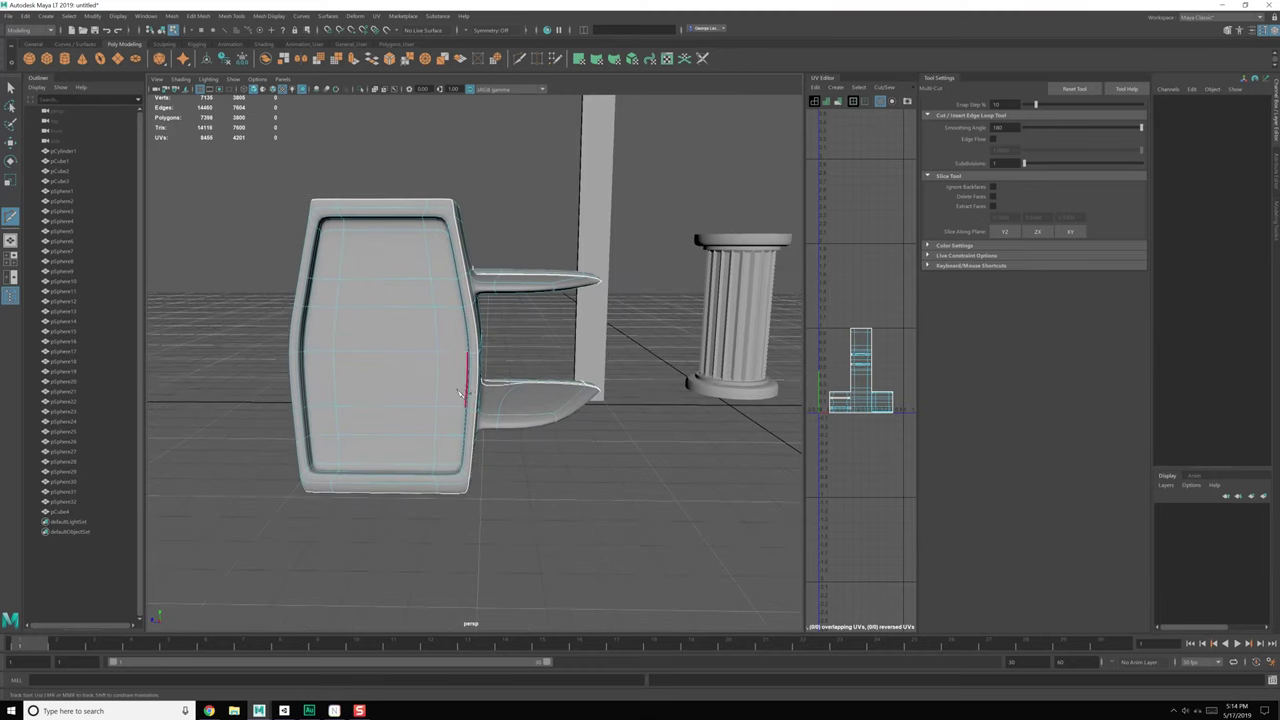
right_drag(514, 303, 484, 300)
alt+middle_drag(542, 328, 486, 345)
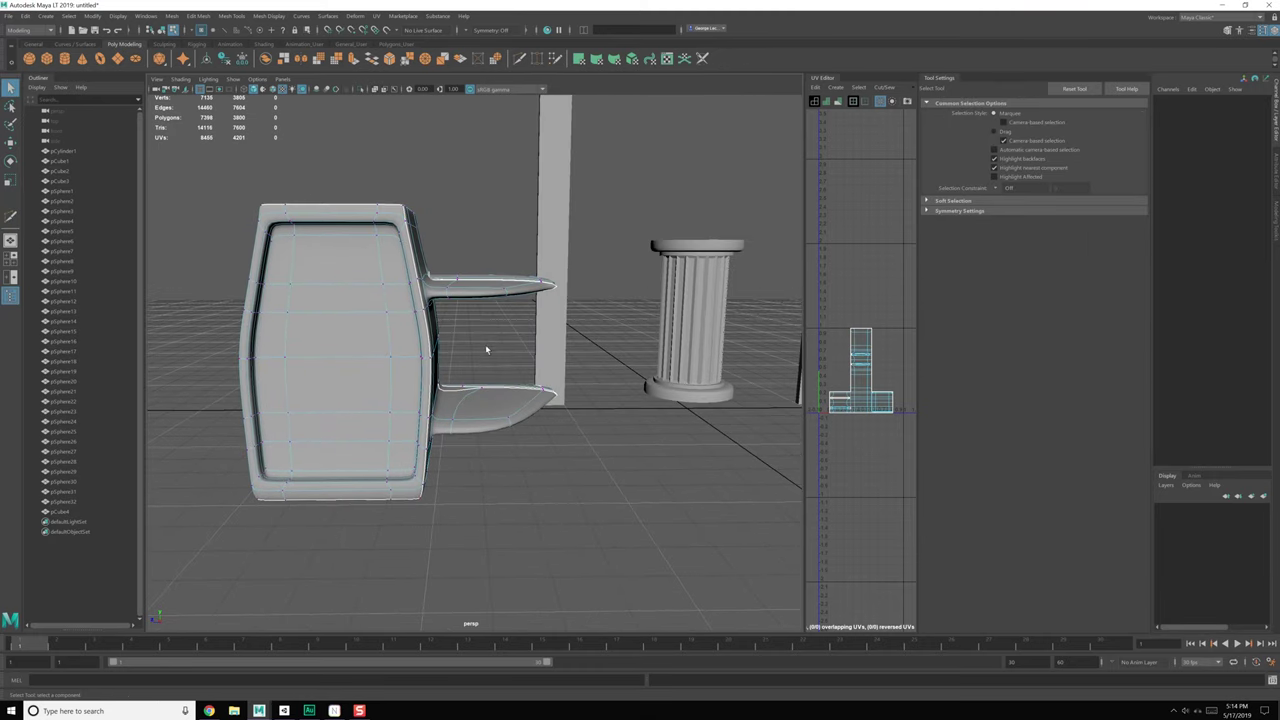
key(1)
drag(643, 509, 643, 510)
alt+drag(643, 510, 574, 436)
key(w)
mouse_move(489, 349)
mouse_down()
mouse_move(454, 354)
mouse_move(470, 364)
mouse_up()
drag(497, 200, 528, 263)
drag(485, 348, 533, 371)
key(3)
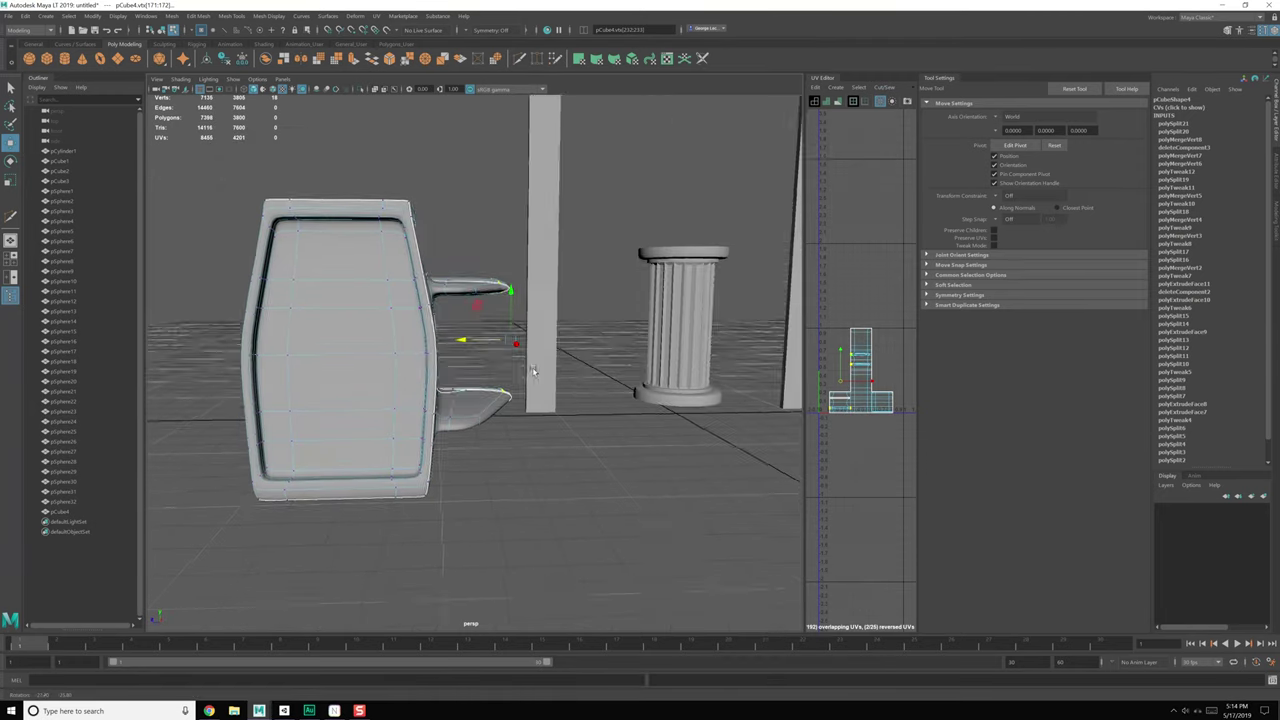
Step: Delete the end face of the upper ledge and the adjoining narrow face on the body's corner
alt+middle_drag(533, 371, 660, 380)
alt+drag(660, 380, 500, 384)
scroll(565, 406, up, 3)
key(q)
right_drag(531, 316, 531, 349)
alt+drag(534, 348, 549, 341)
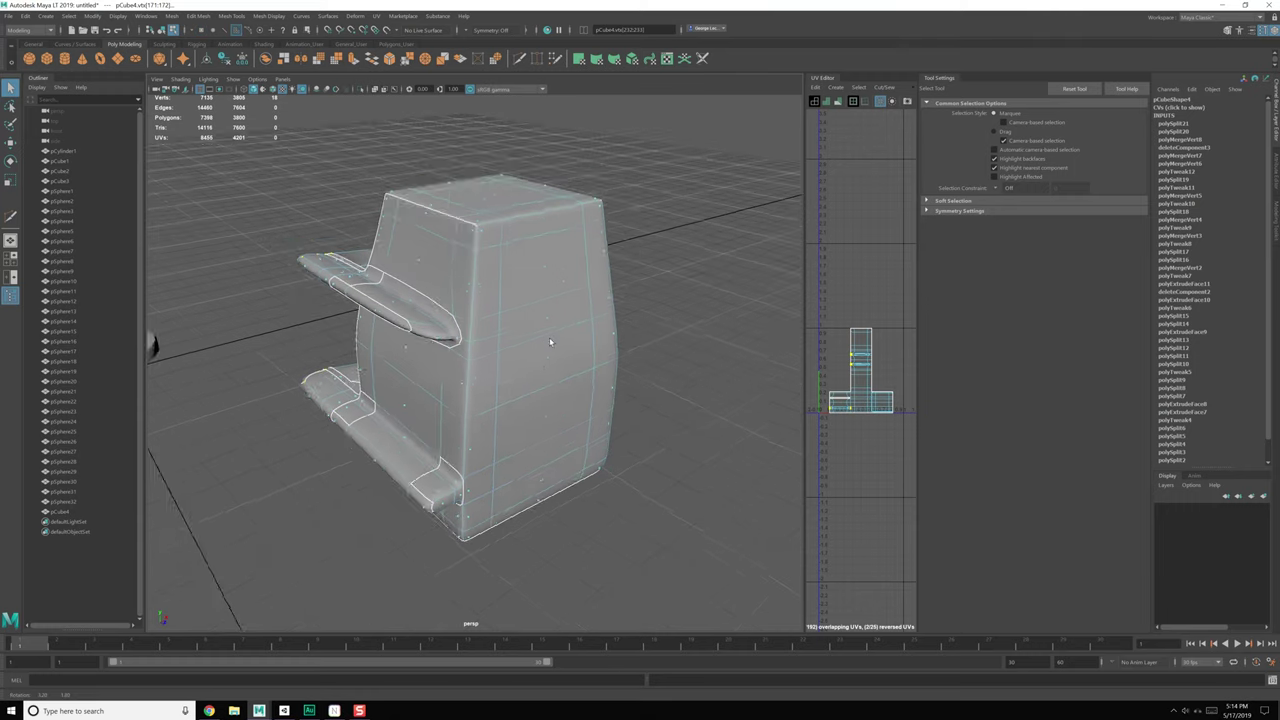
scroll(550, 374, up, 4)
key(1)
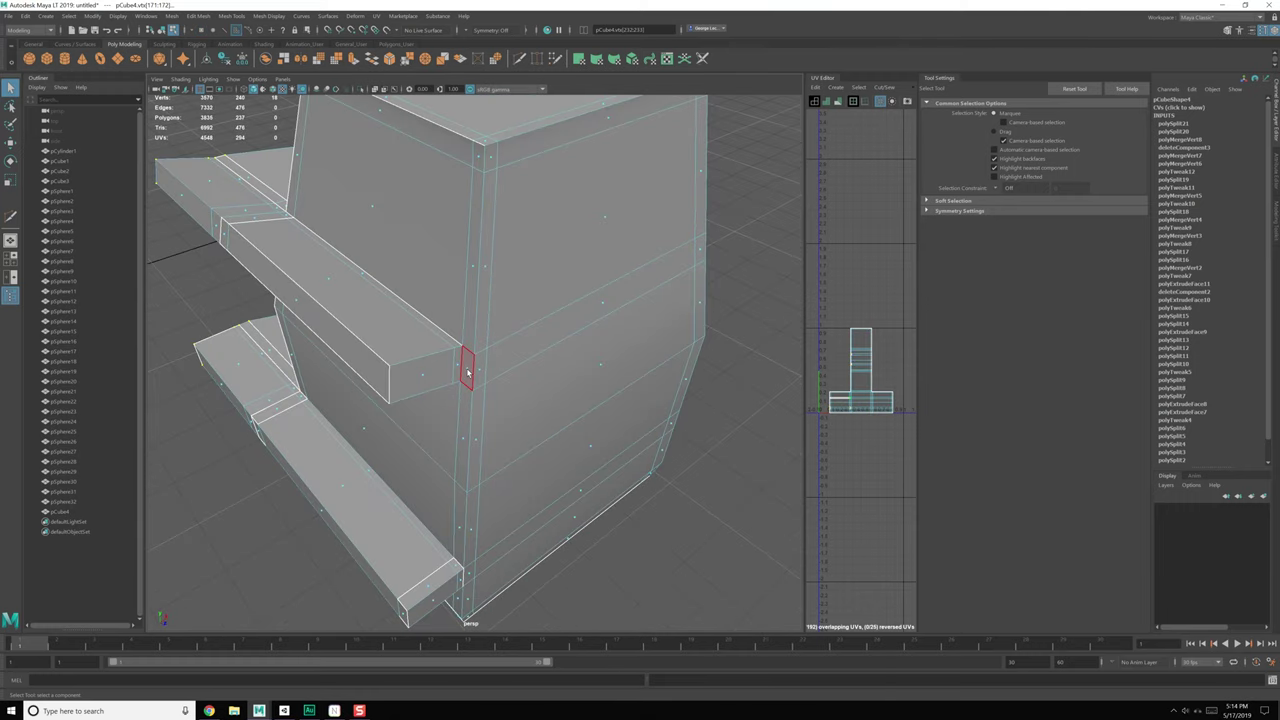
click(467, 372)
alt+middle_drag(468, 378, 474, 324)
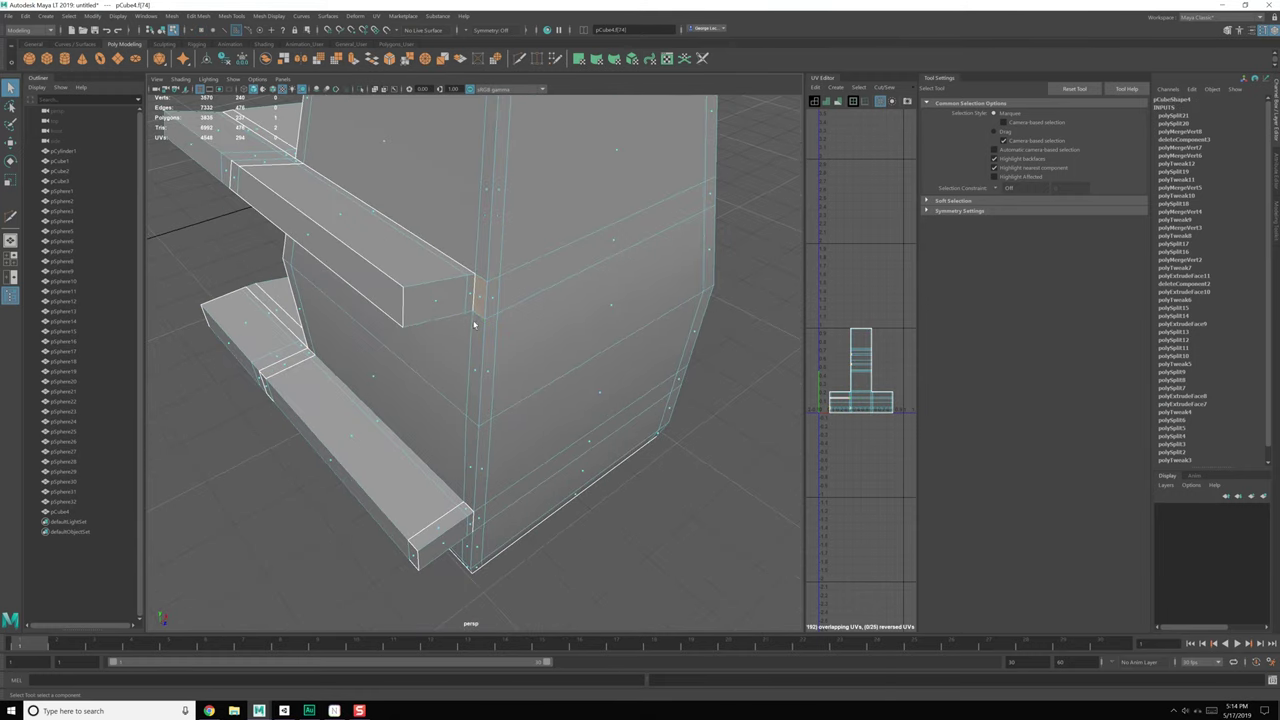
alt+middle_drag(480, 432, 477, 374)
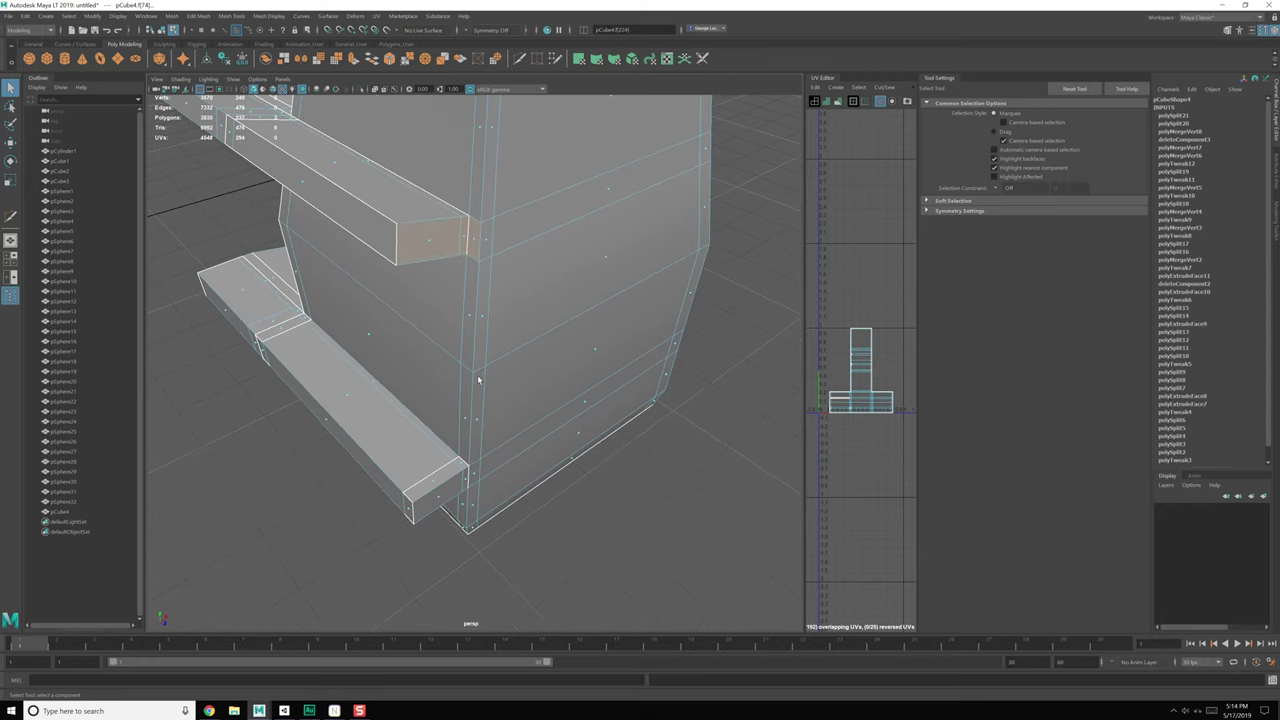
key(Delete)
Step: Delete the lower ledge's end faces and the adjoining narrow face on the body's corner
alt+drag(468, 498, 466, 483)
click(465, 482)
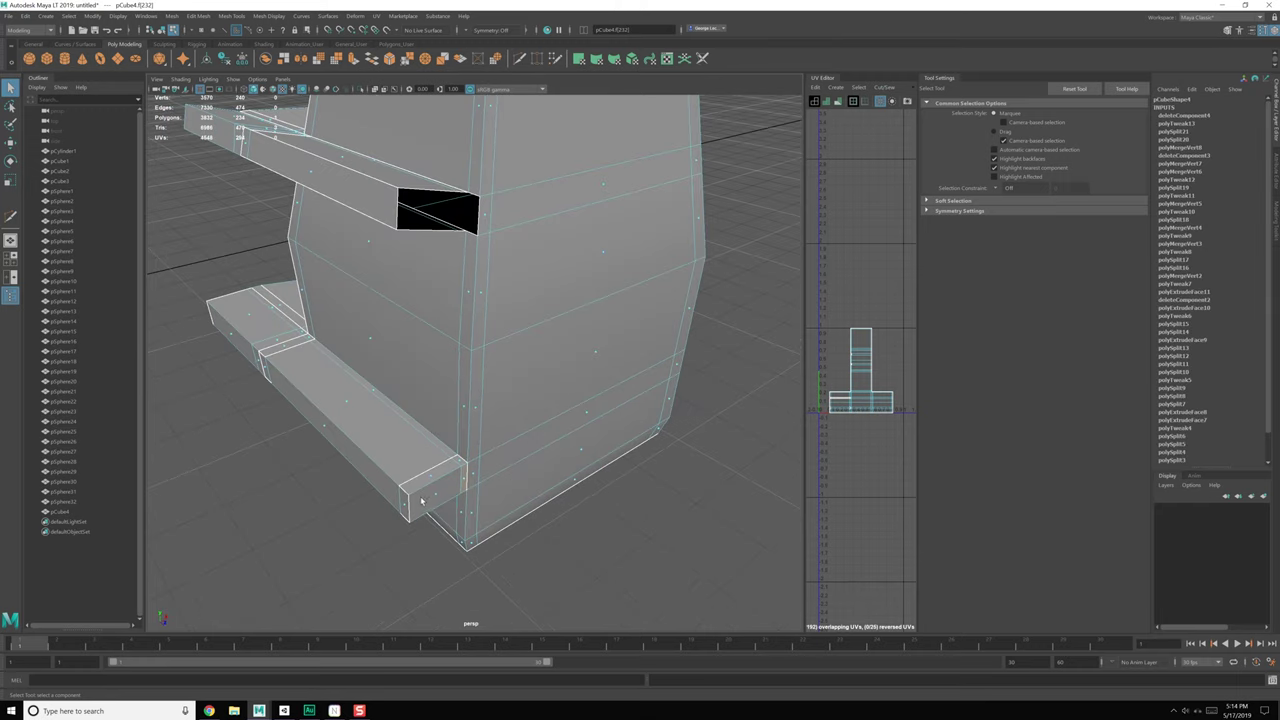
key(Delete)
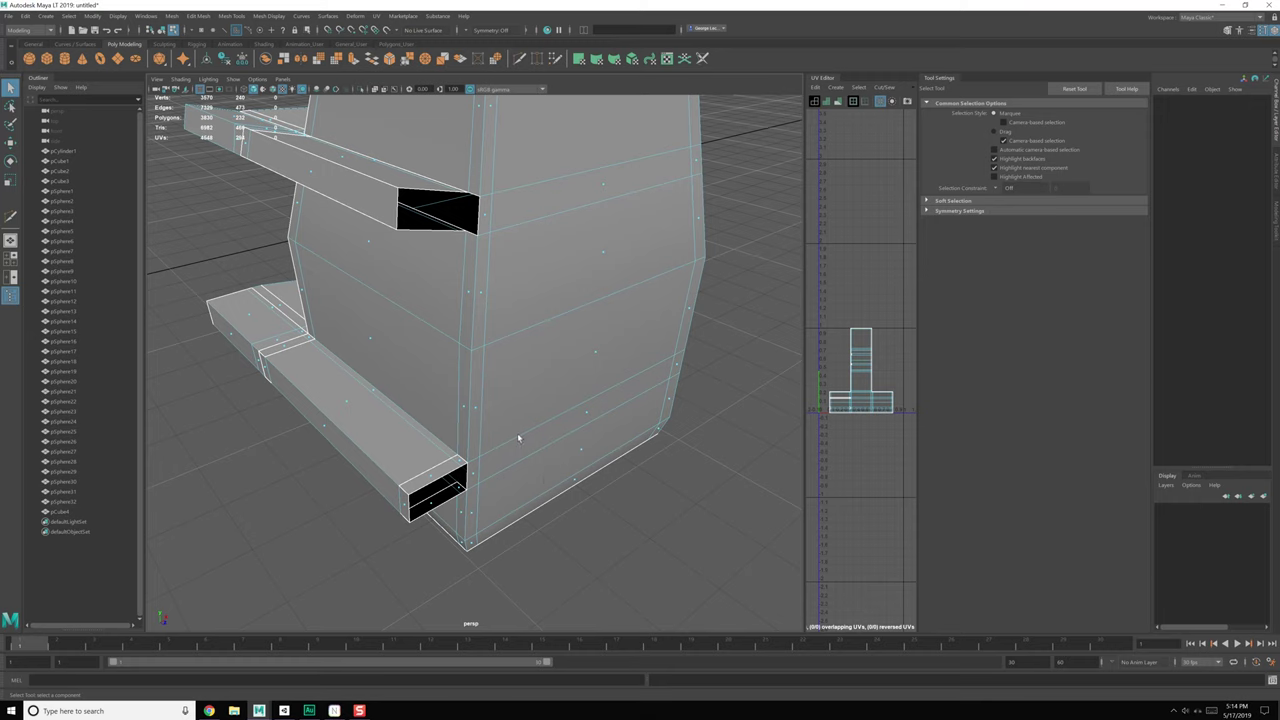
Step: Extrude the border edges of the body's corner opening outward alongside the upper ledge's open end
alt+drag(517, 433, 498, 219)
click(494, 245)
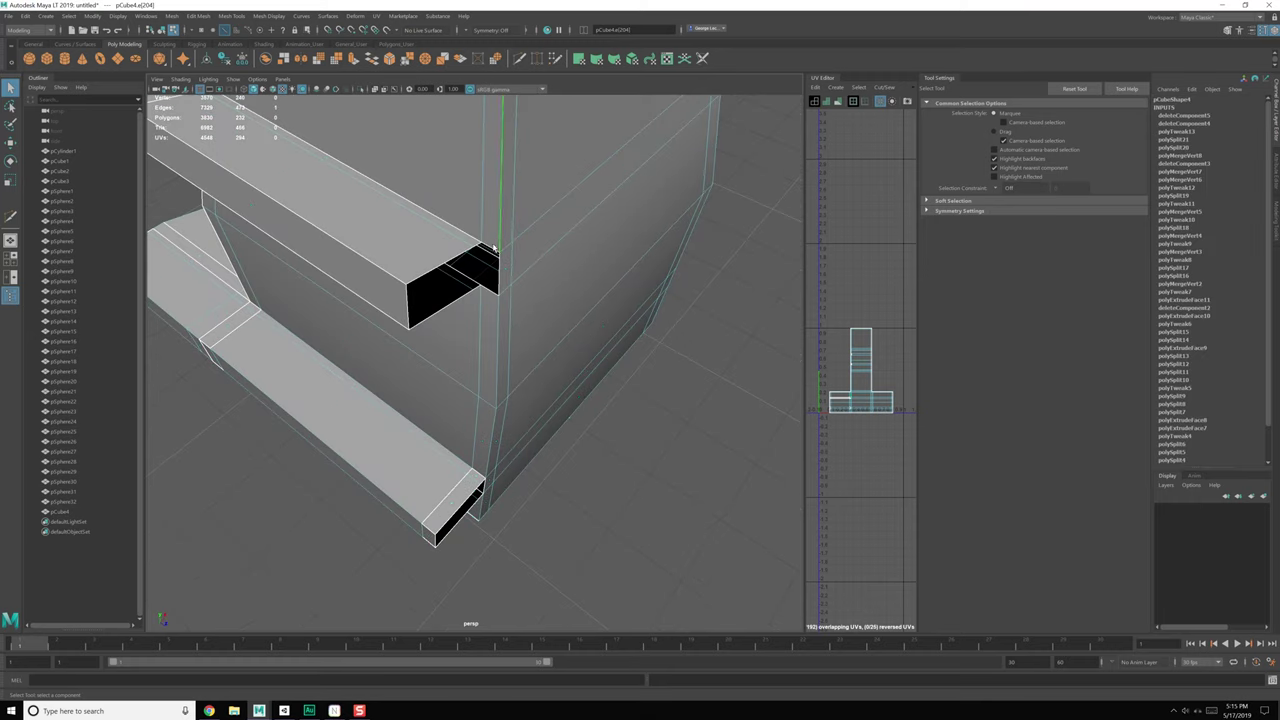
key(w)
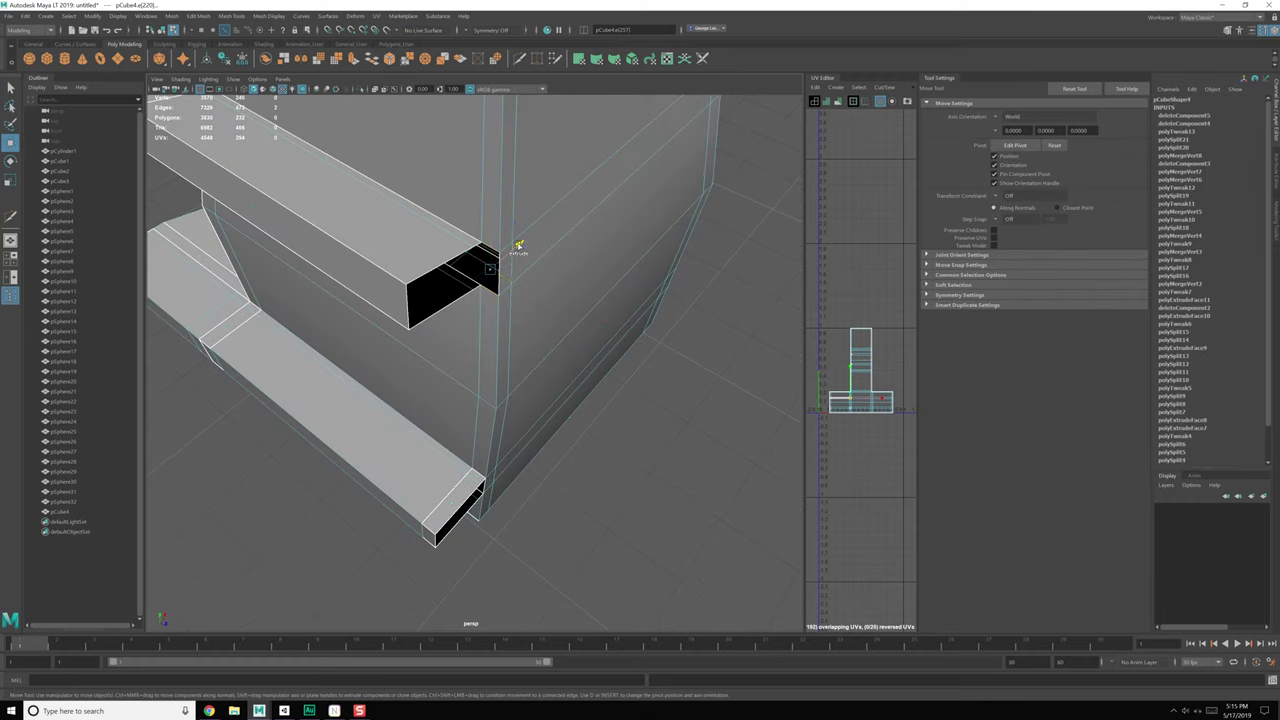
shift+drag(519, 245, 467, 287)
scroll(465, 337, up, 4)
alt+drag(465, 337, 532, 313)
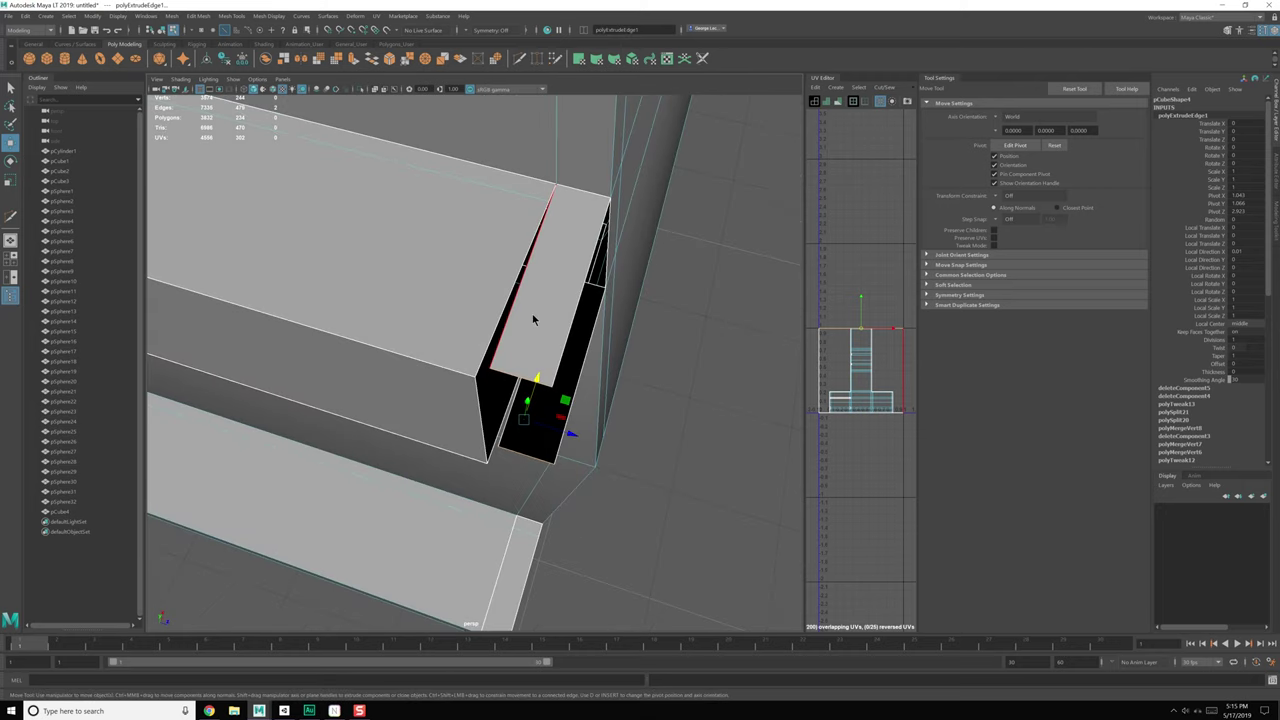
Step: Snap the extruded strip's vertices onto the matching corners of the upper ledge's open end
right_drag(532, 313, 490, 320)
alt+drag(501, 362, 507, 340)
click(476, 300)
shift+right_click(457, 307)
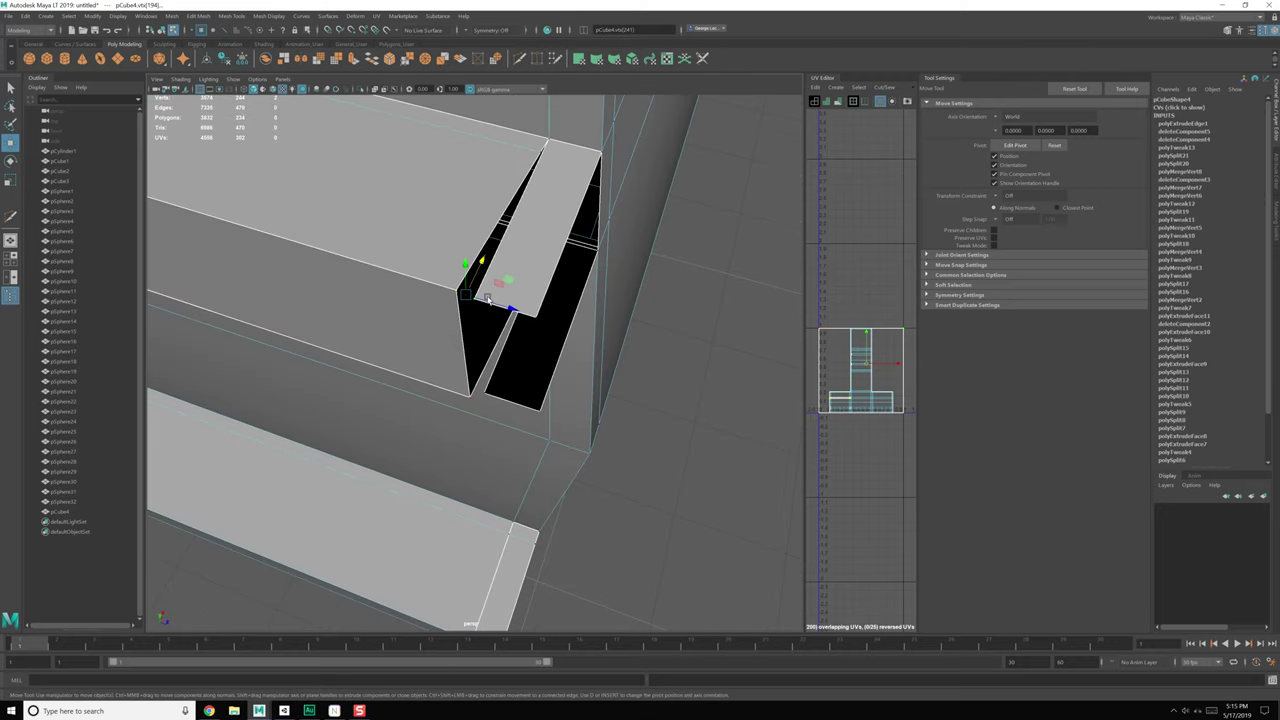
drag(483, 305, 449, 299)
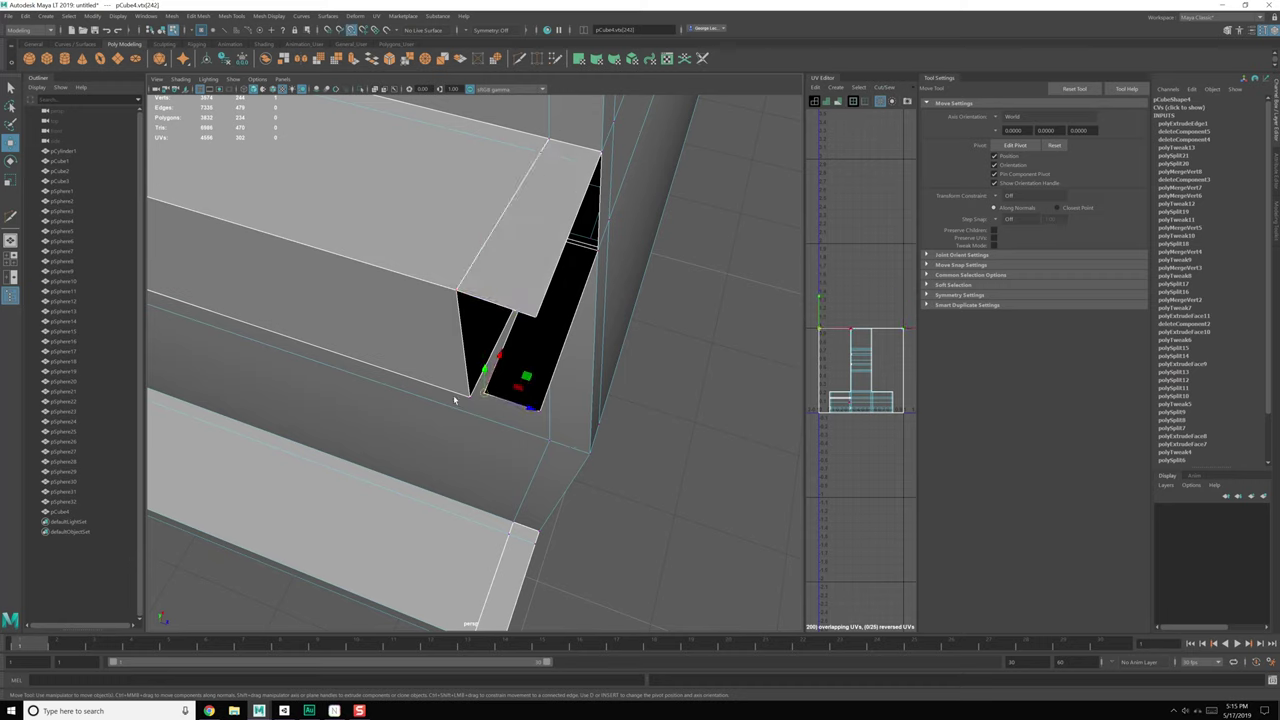
drag(484, 393, 456, 400)
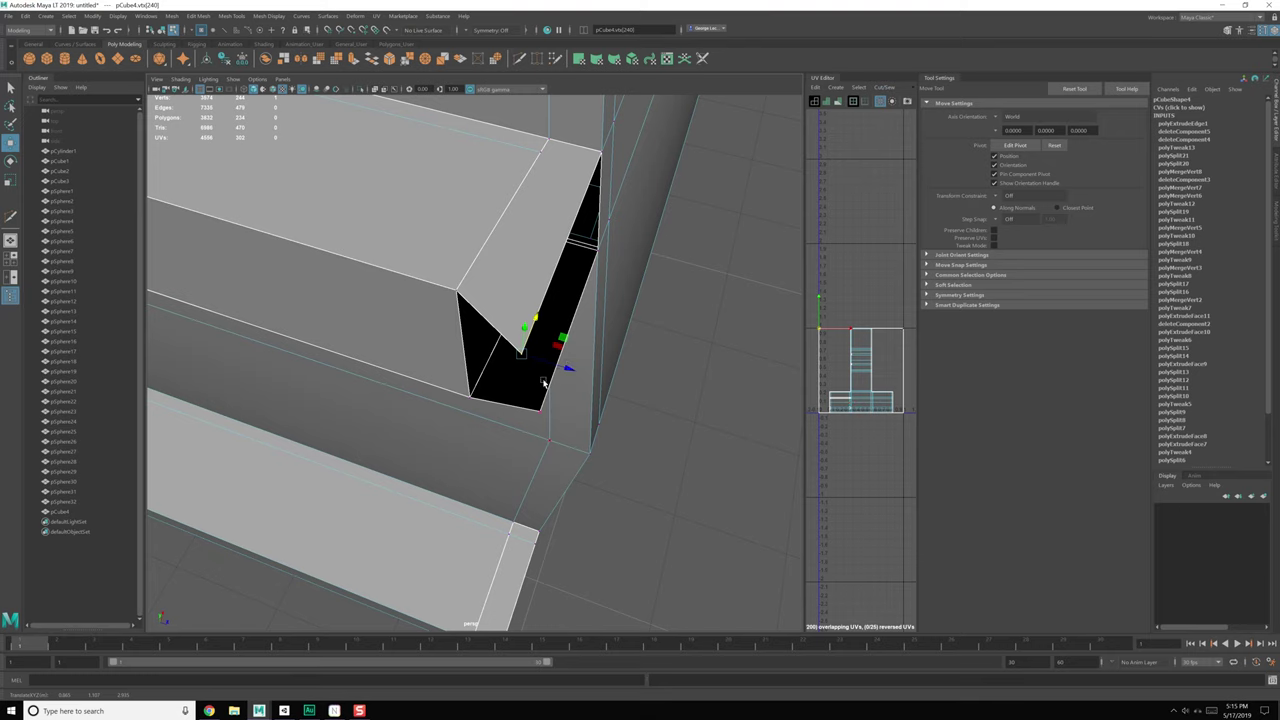
alt+drag(543, 382, 482, 314)
alt+middle_drag(482, 314, 460, 457)
alt+drag(437, 468, 460, 419)
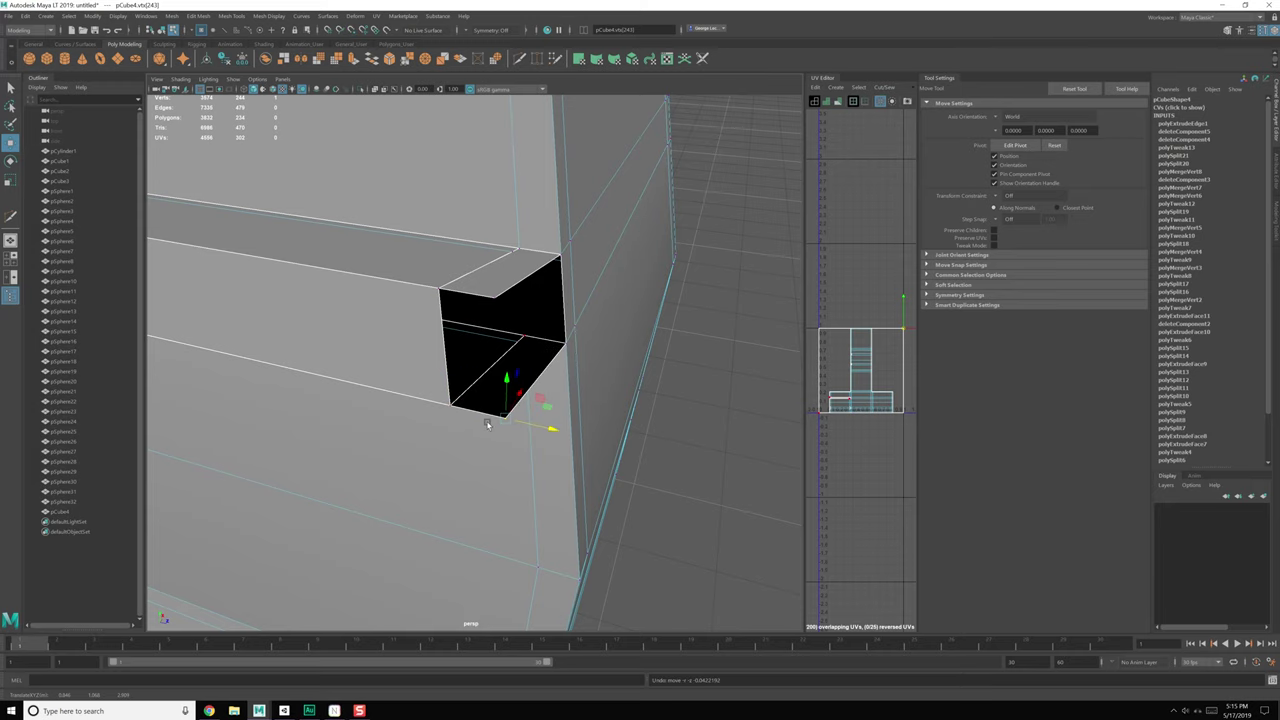
alt+drag(487, 424, 486, 300)
Step: Merge the snapped vertices where the extruded strip meets the upper ledge
key(q)
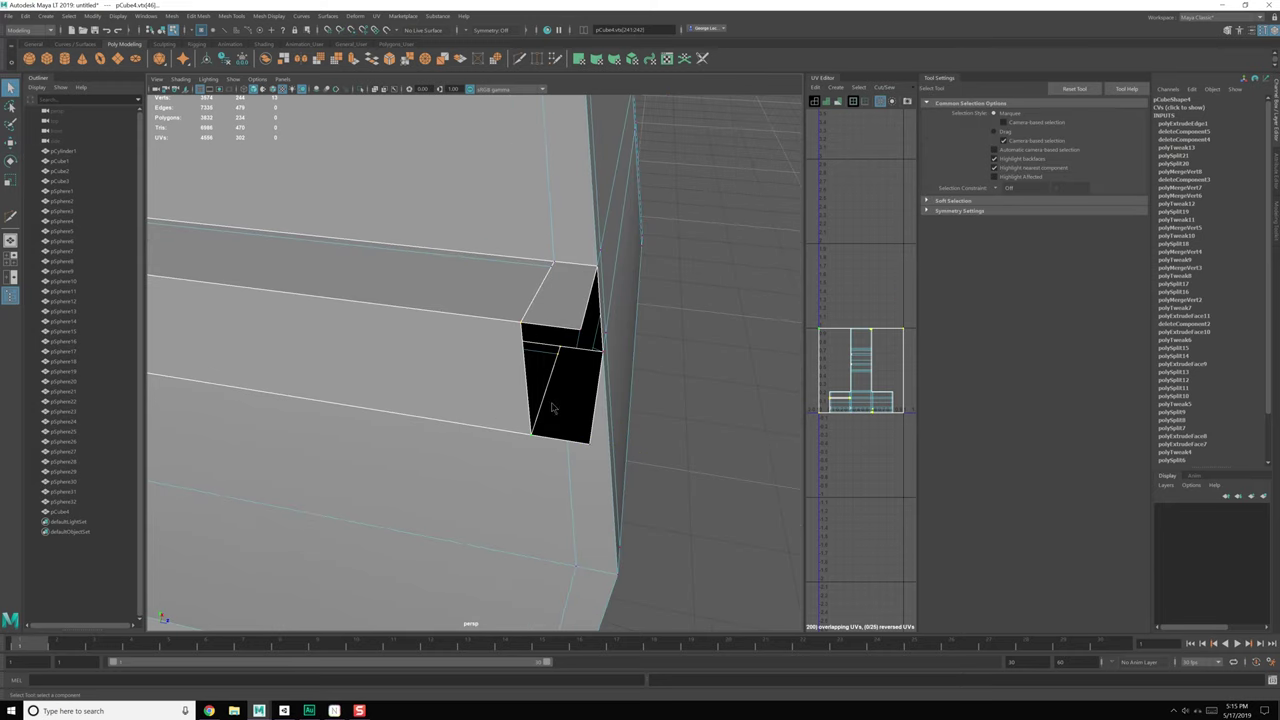
shift+right_drag(552, 407, 625, 354)
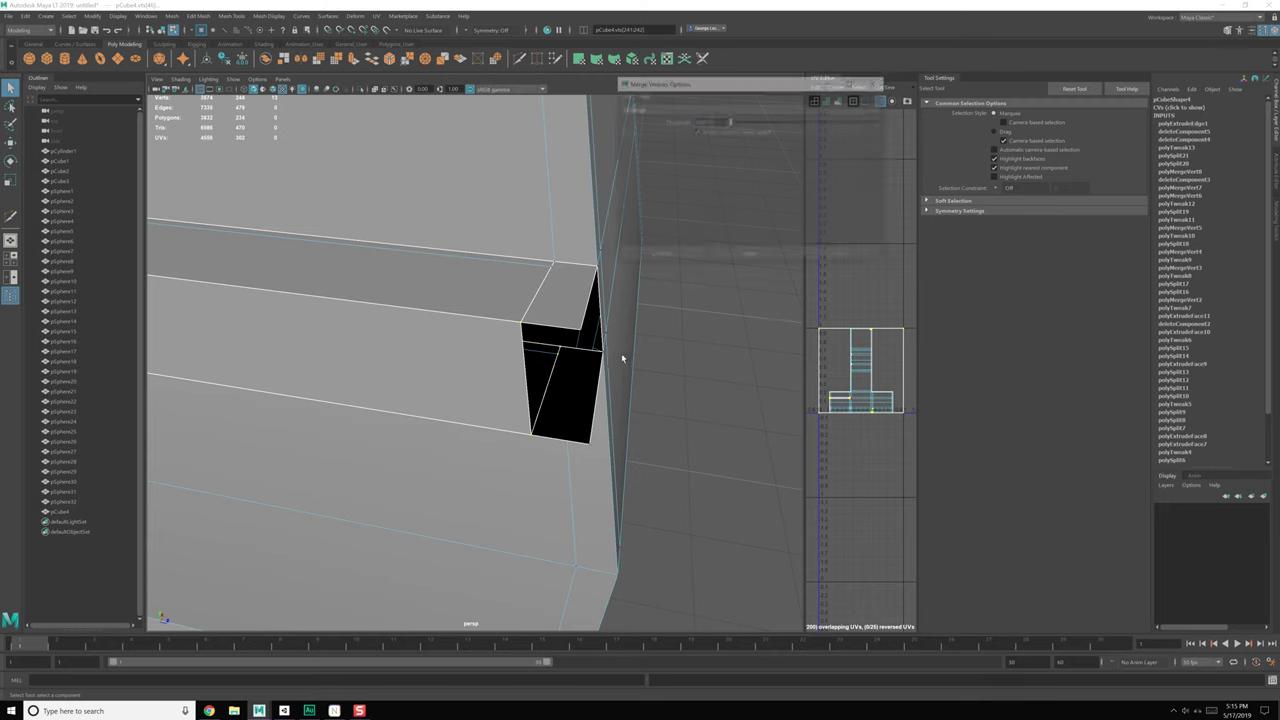
click(757, 262)
click(838, 256)
alt+drag(764, 296, 518, 332)
alt+drag(519, 332, 515, 330)
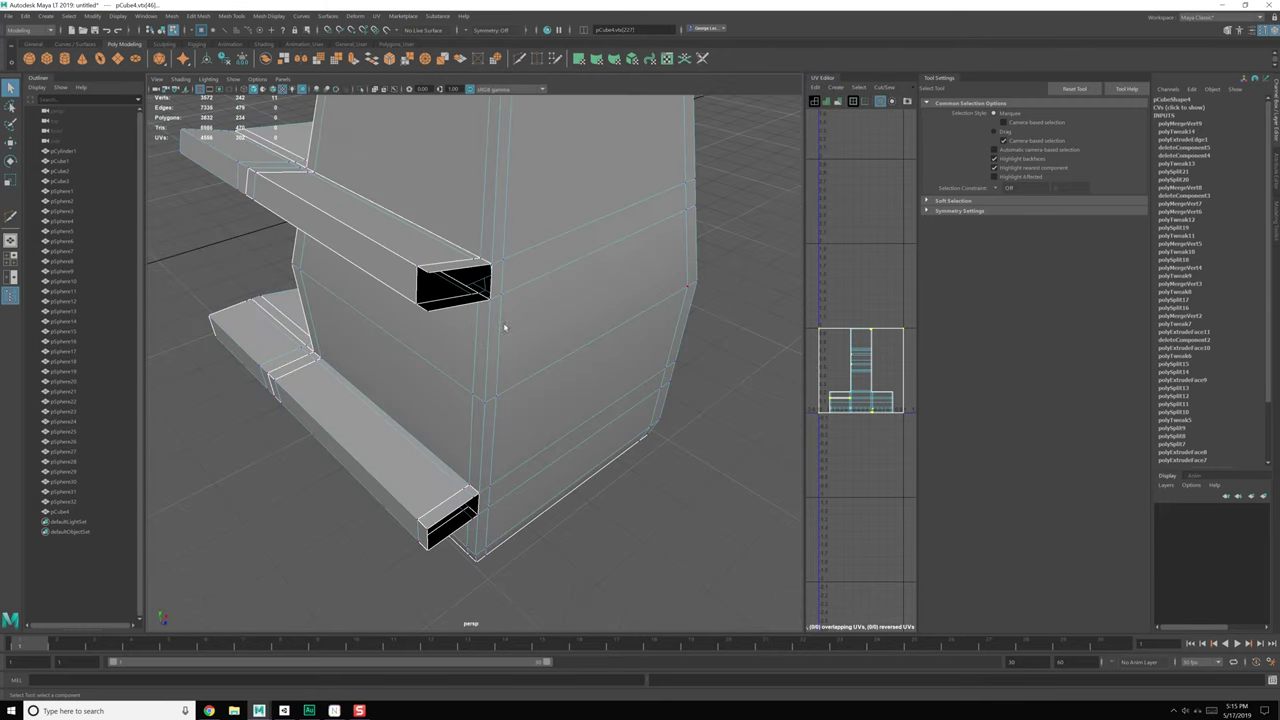
Step: Extrude the upper and lower horizontal face bands on the body's side straight outward to form two side ledges
right_drag(607, 247, 608, 277)
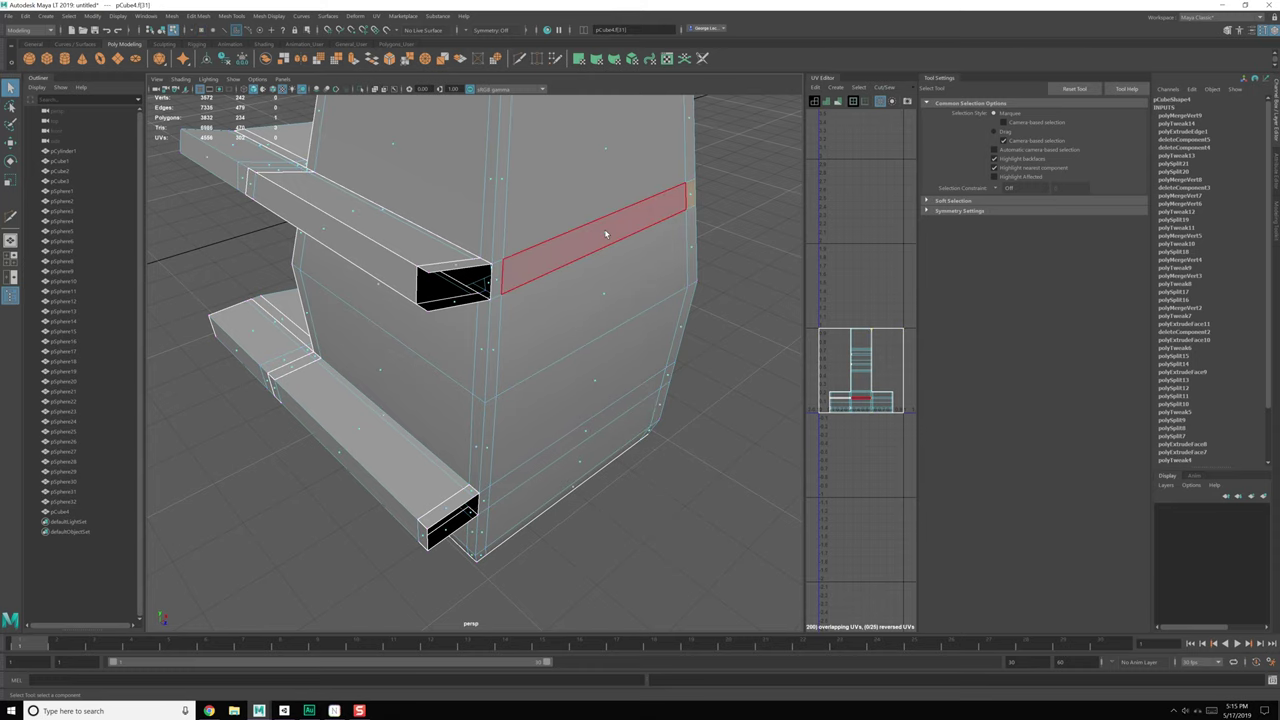
alt+drag(660, 274, 533, 336)
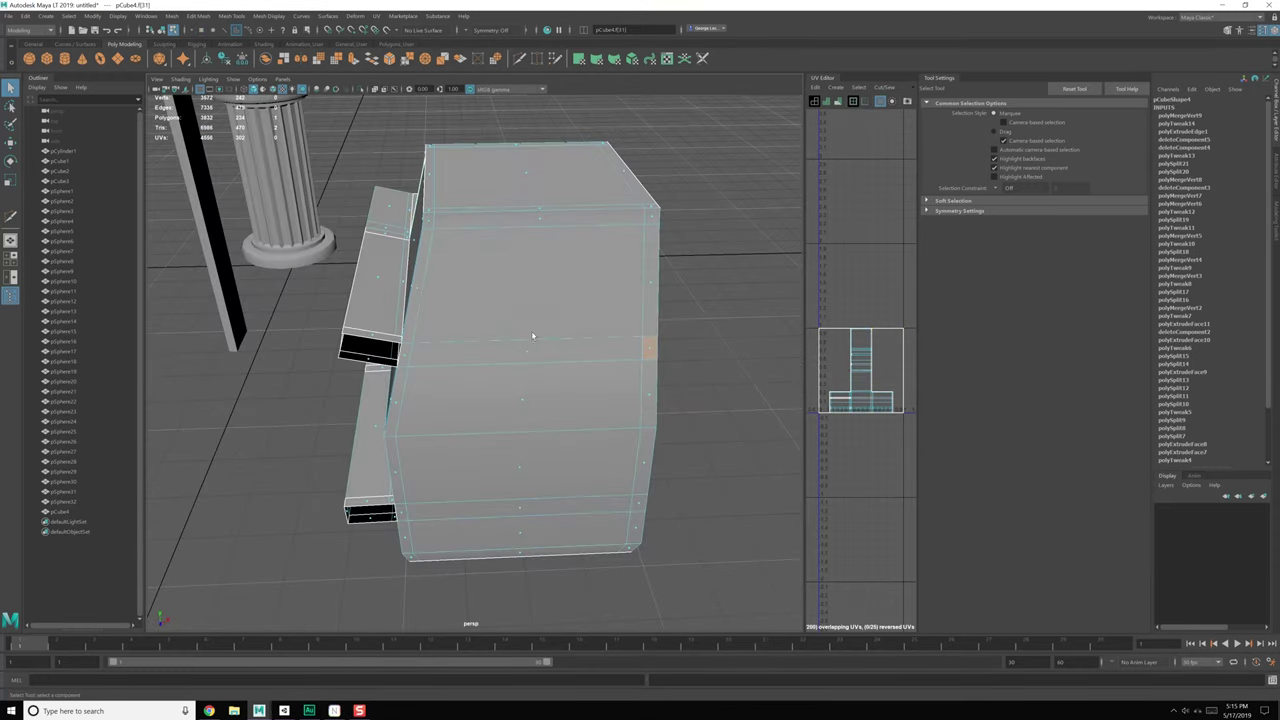
click(529, 355)
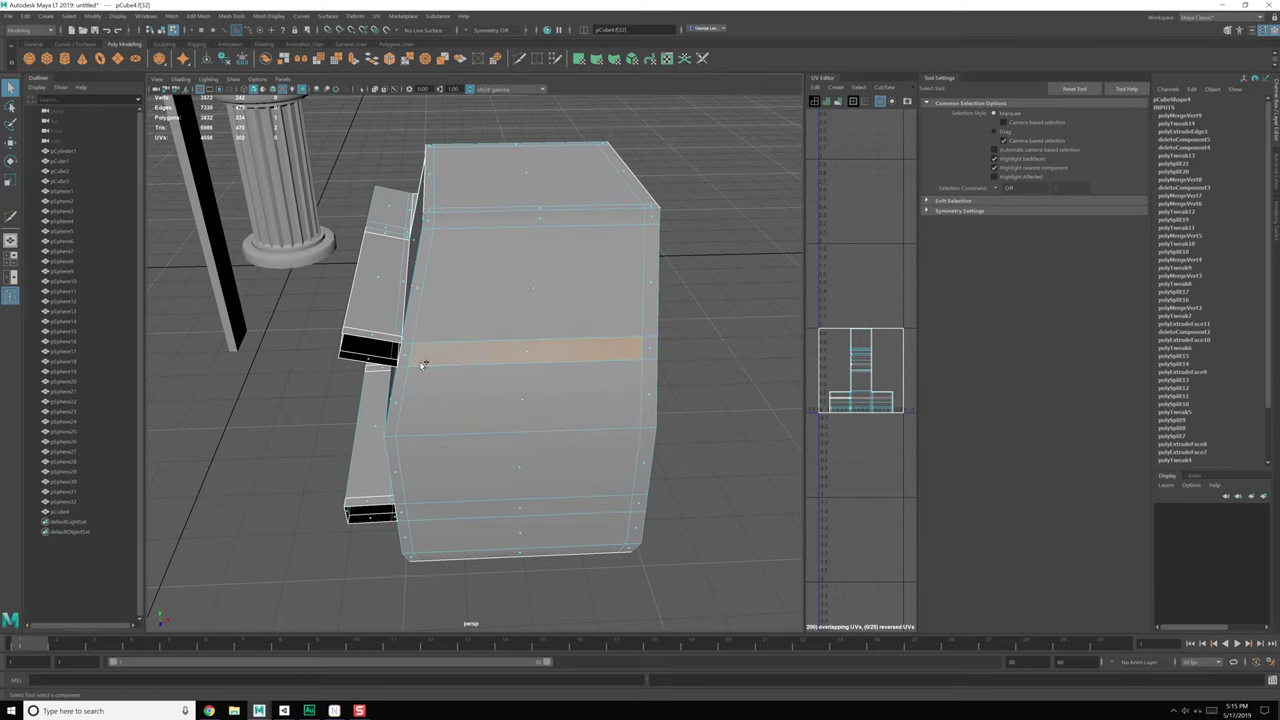
alt+drag(418, 505, 466, 489)
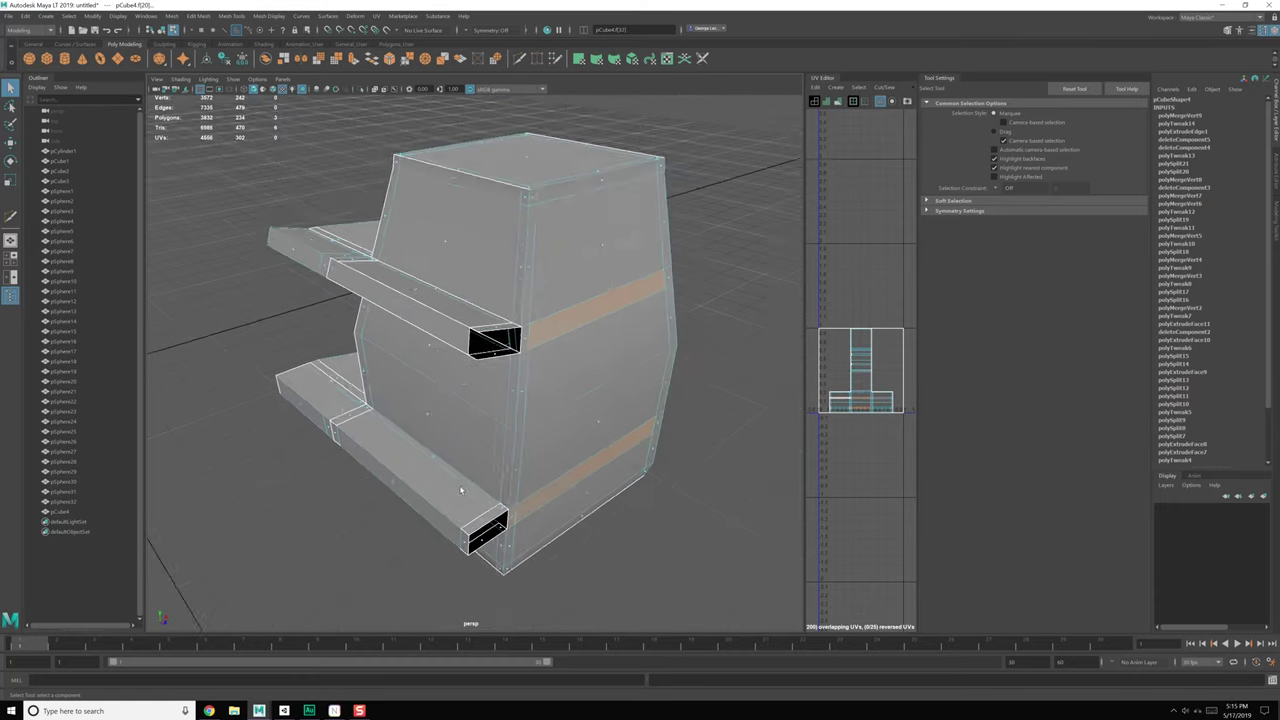
alt+right_drag(466, 489, 567, 386)
alt+drag(567, 386, 549, 392)
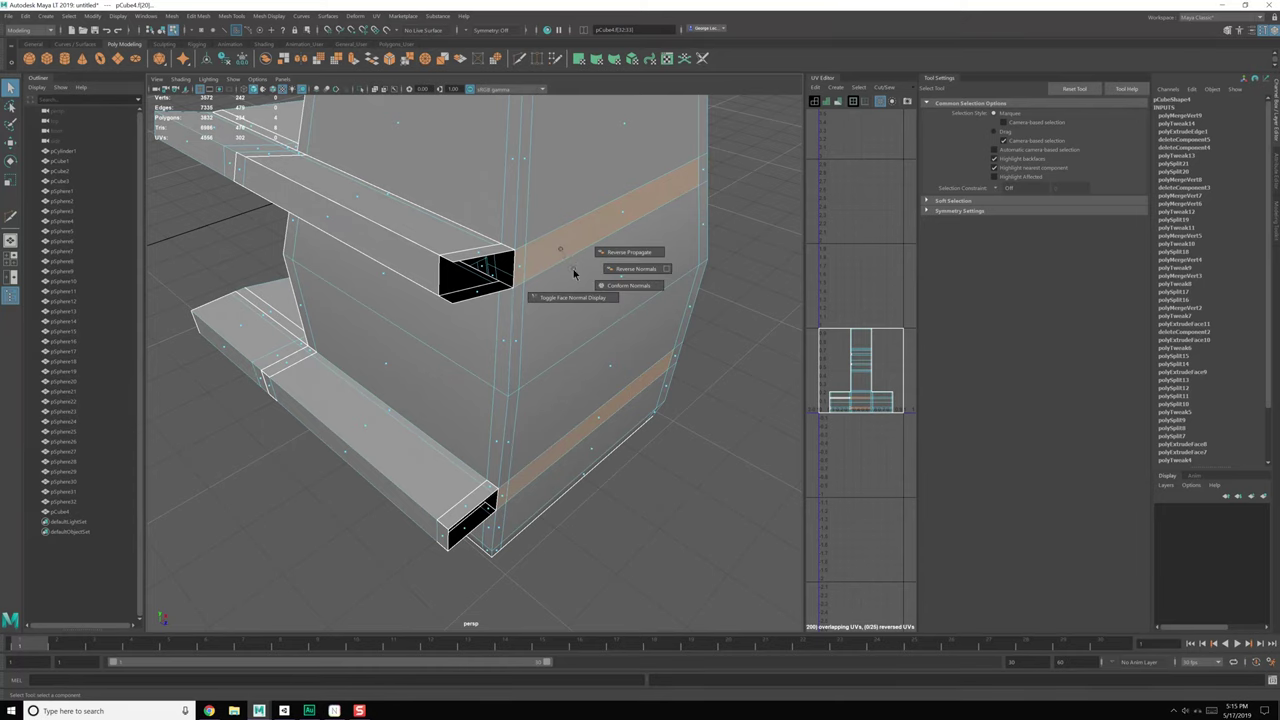
shift+right_drag(561, 252, 573, 263)
key(w)
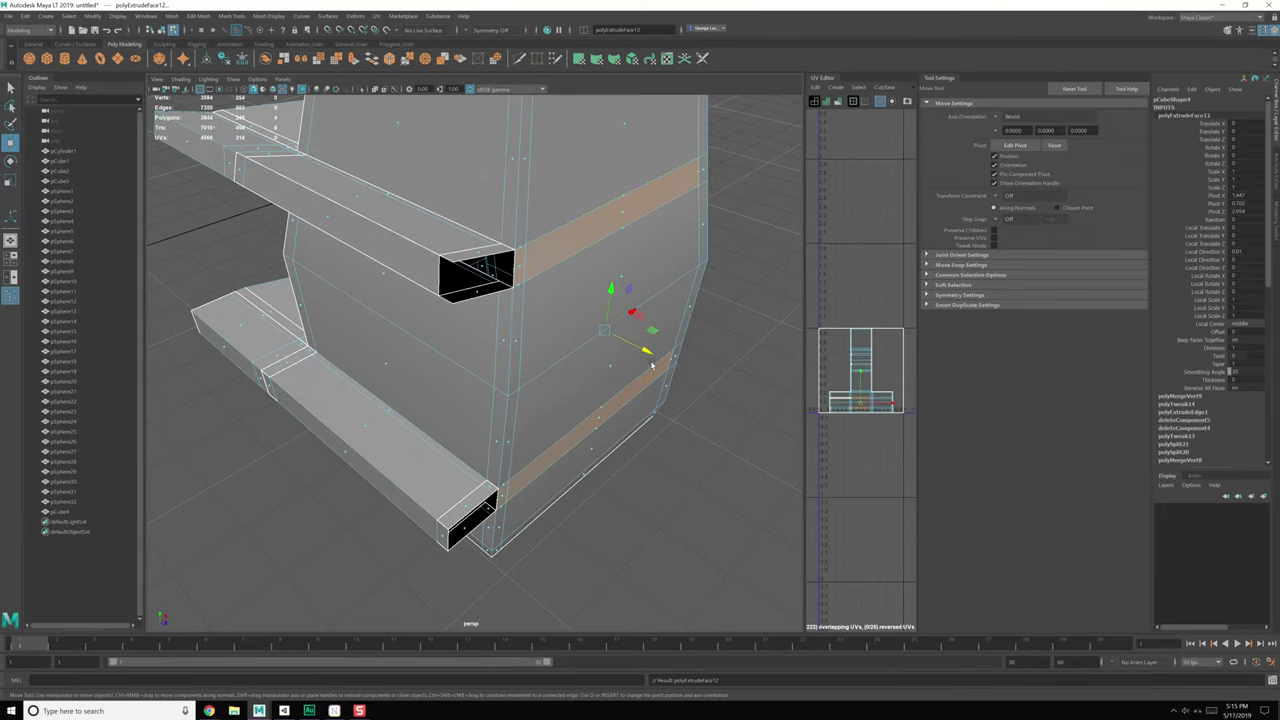
drag(646, 352, 766, 430)
alt+middle_drag(683, 372, 608, 391)
alt+drag(560, 404, 610, 395)
drag(748, 350, 786, 360)
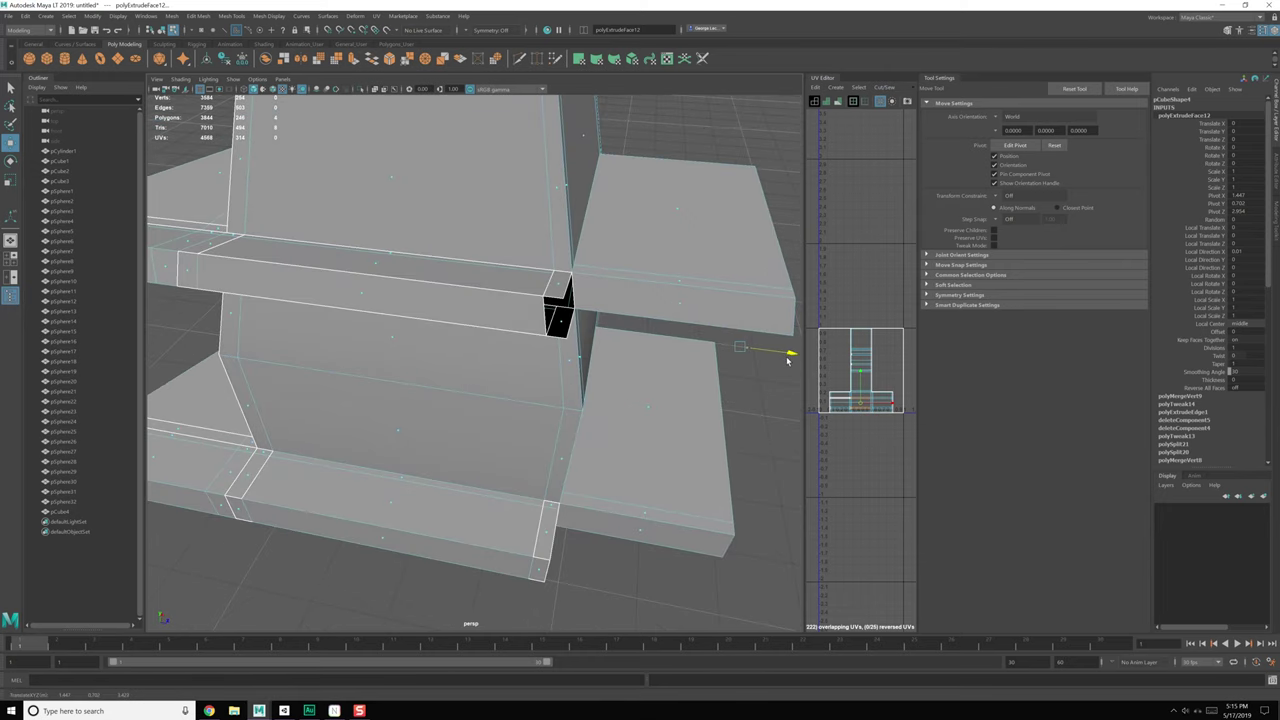
Step: Extrude the front faces of the upper and lower side ledges forward toward the corners of the main ledges
drag(1279, 88, 701, 69)
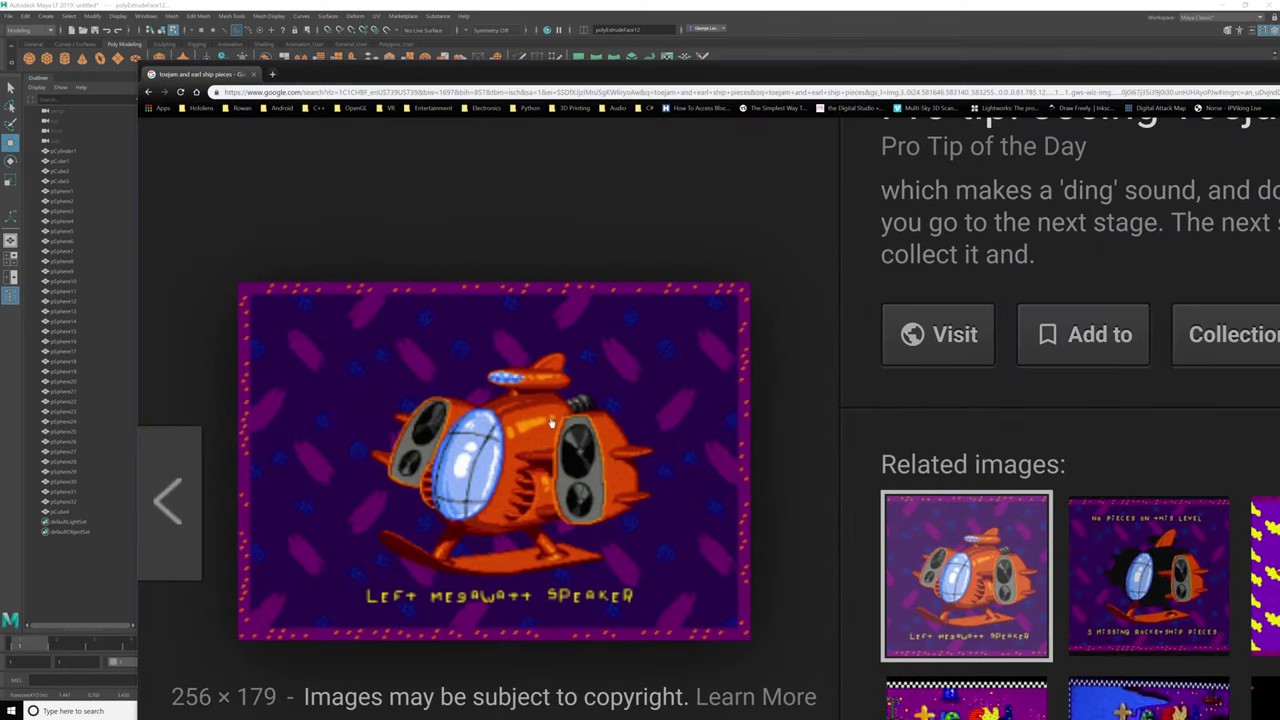
drag(580, 78, 1279, 75)
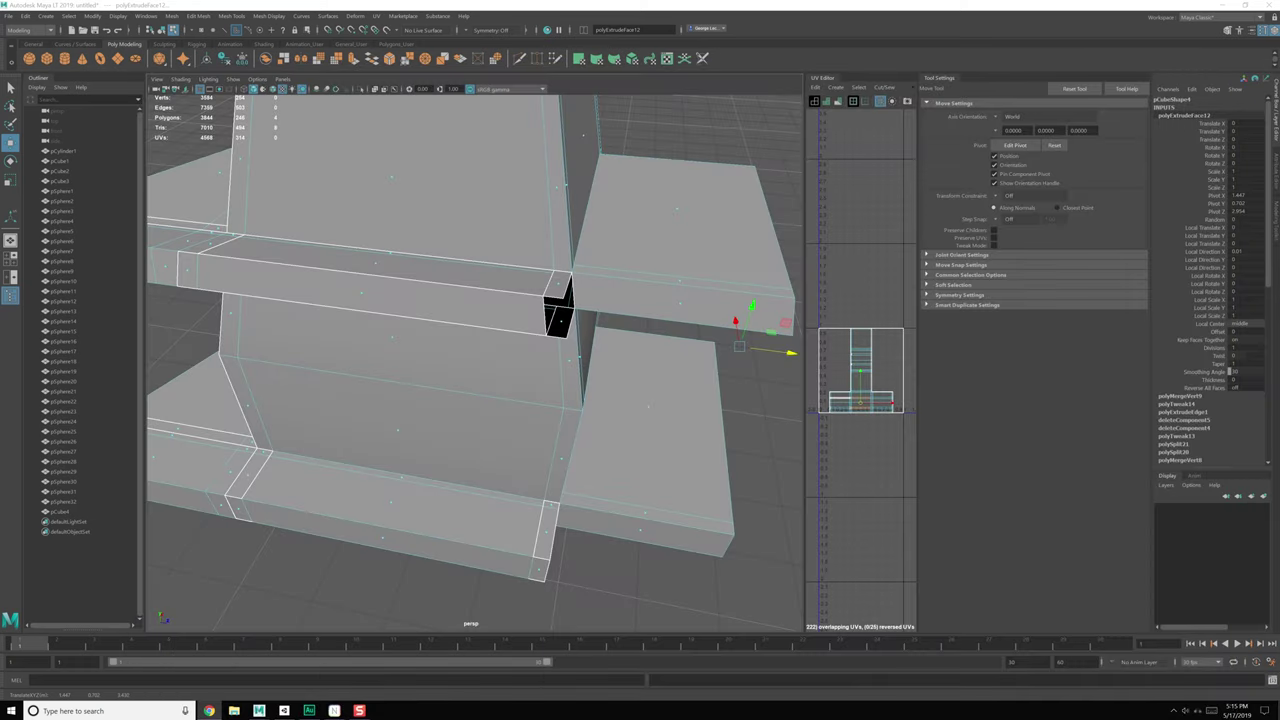
alt+drag(702, 302, 592, 186)
click(611, 280)
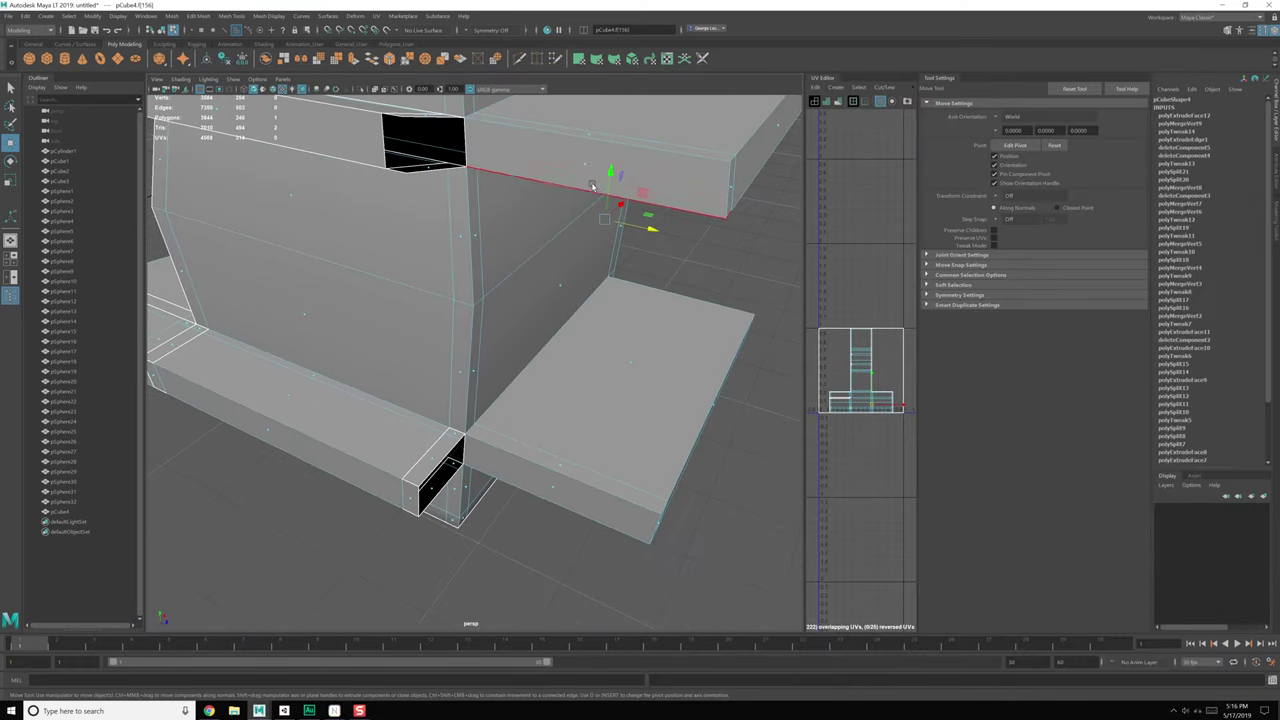
shift+click(553, 494)
scroll(574, 455, down, 1)
shift+drag(575, 337, 567, 347)
scroll(556, 352, up, 2)
alt+drag(505, 268, 513, 330)
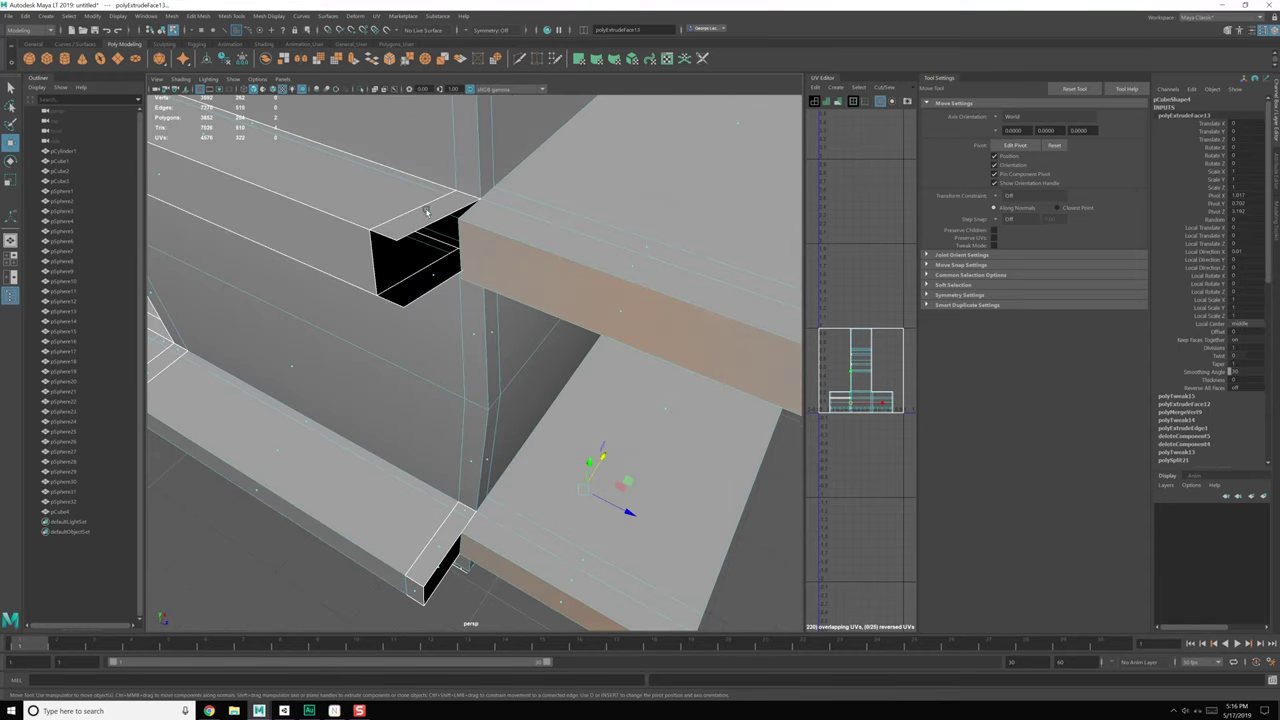
Step: Snap the extruded side ledge faces forward in line with the open corner of the main upper ledge
key(v)
middle_drag(426, 211, 471, 238)
scroll(482, 254, down, 3)
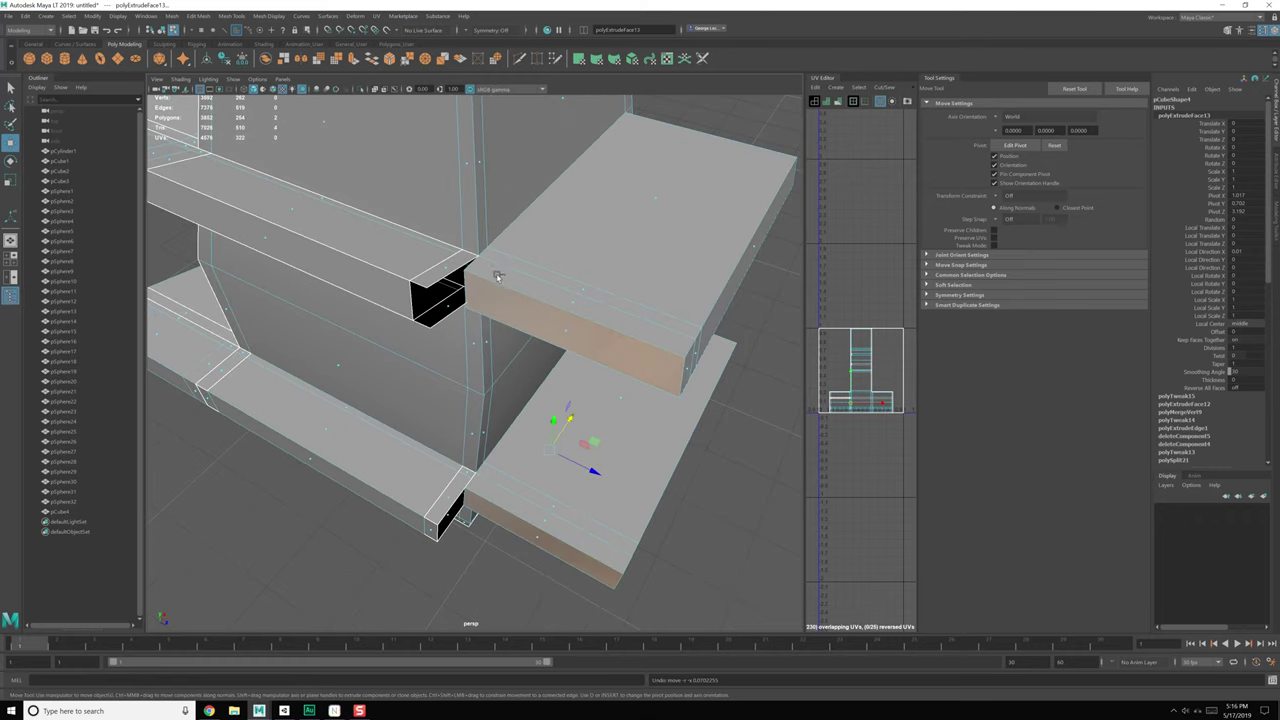
alt+drag(498, 277, 537, 392)
key(v)
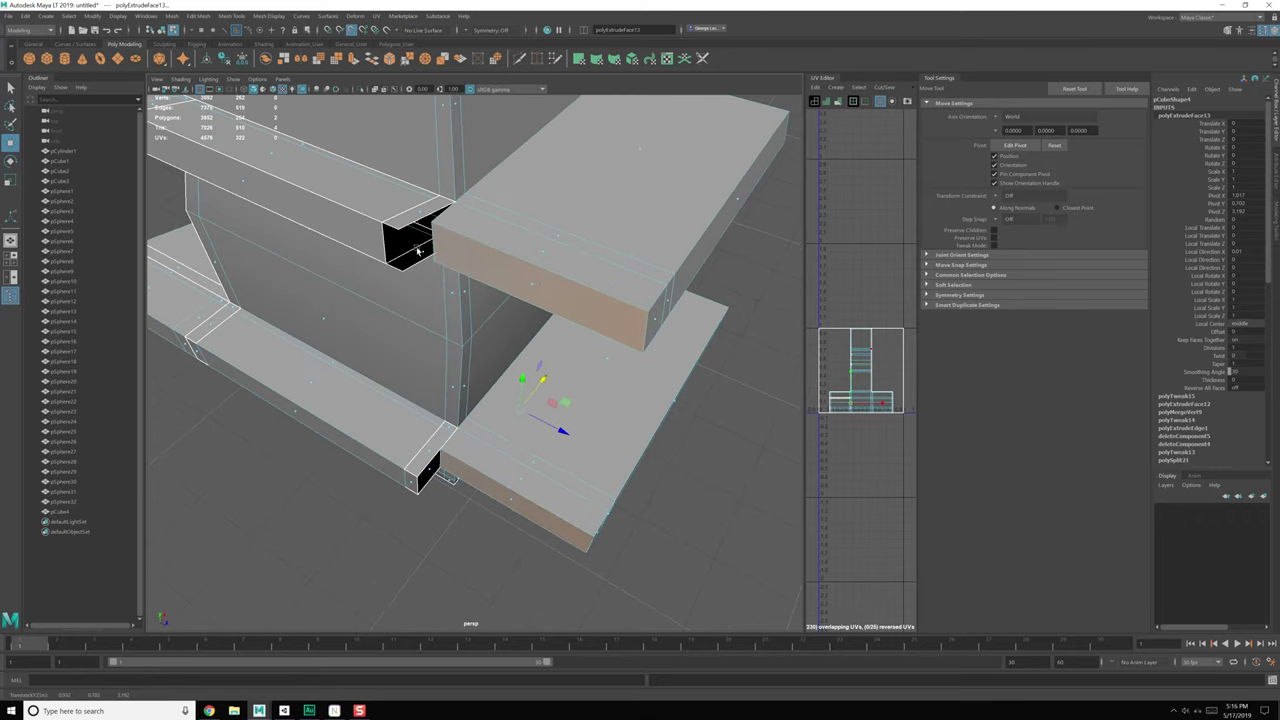
middle_drag(399, 223, 397, 226)
Step: Lower the outer end vertices of the upper ledge's tilted section to level it
key(q)
scroll(440, 317, up, 2)
alt+drag(431, 319, 597, 343)
right_drag(609, 237, 594, 233)
alt+middle_drag(594, 233, 586, 280)
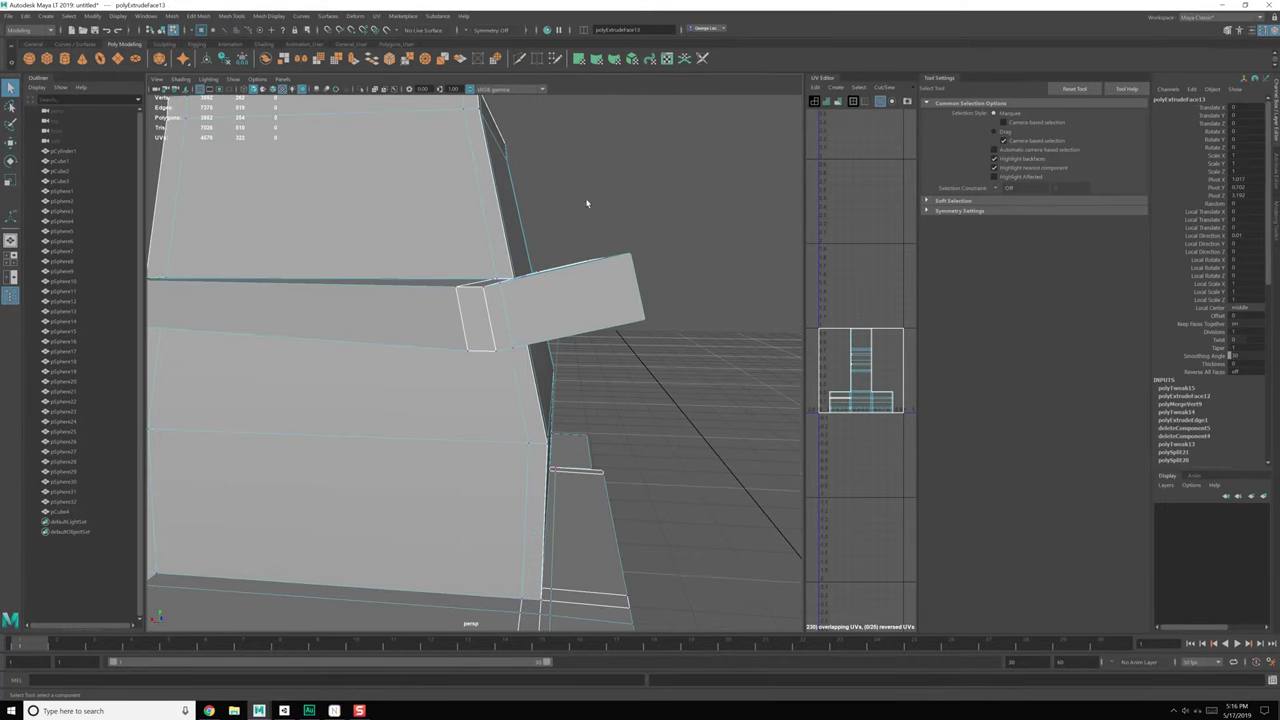
drag(756, 388, 757, 388)
alt+drag(752, 372, 695, 396)
alt+drag(682, 370, 661, 361)
key(w)
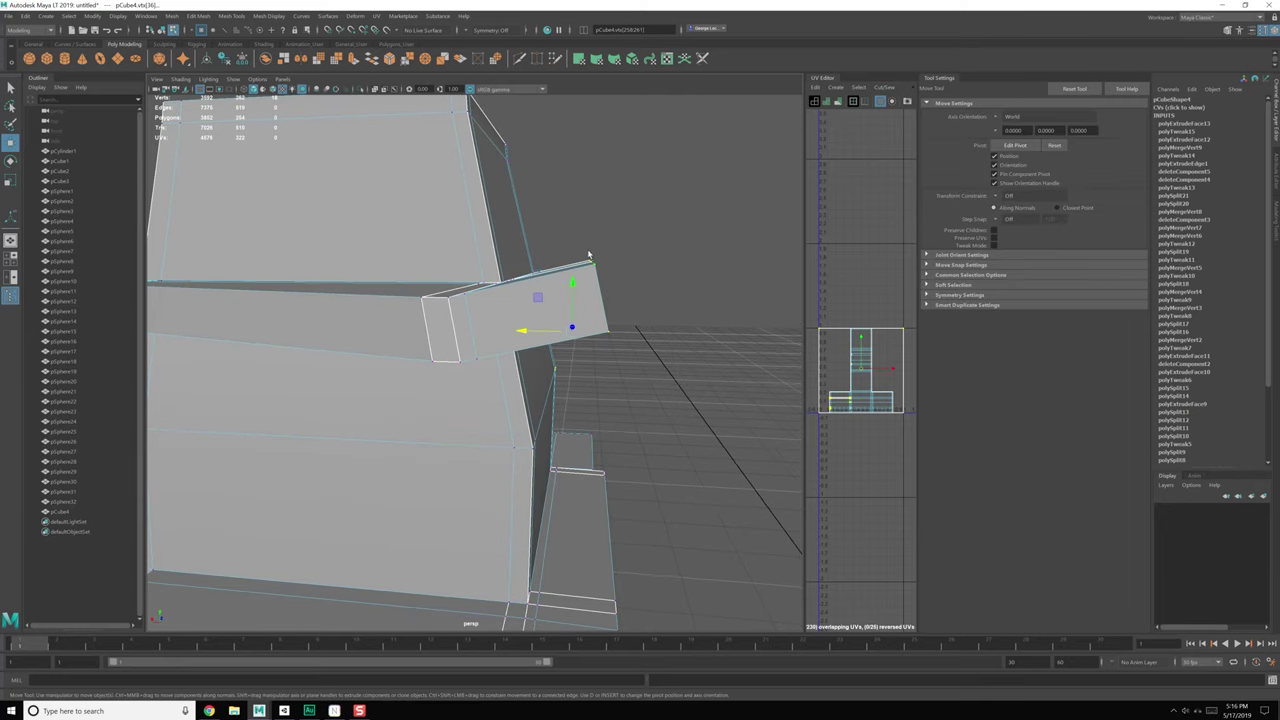
drag(574, 280, 572, 298)
Step: Lower the edge loop on the upper ledge's protruding section slightly beside the body
alt+drag(572, 298, 557, 259)
scroll(553, 299, up, 2)
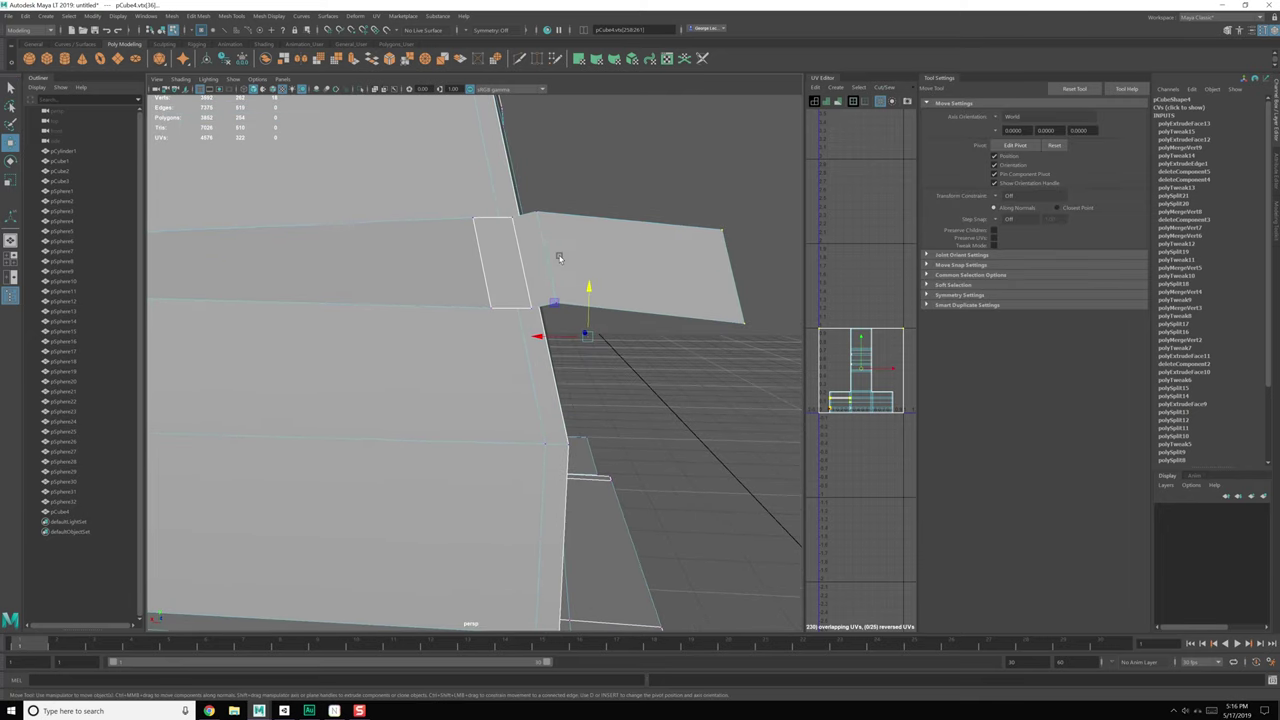
right_drag(557, 258, 553, 240)
double_click(550, 247)
alt+drag(583, 292, 586, 294)
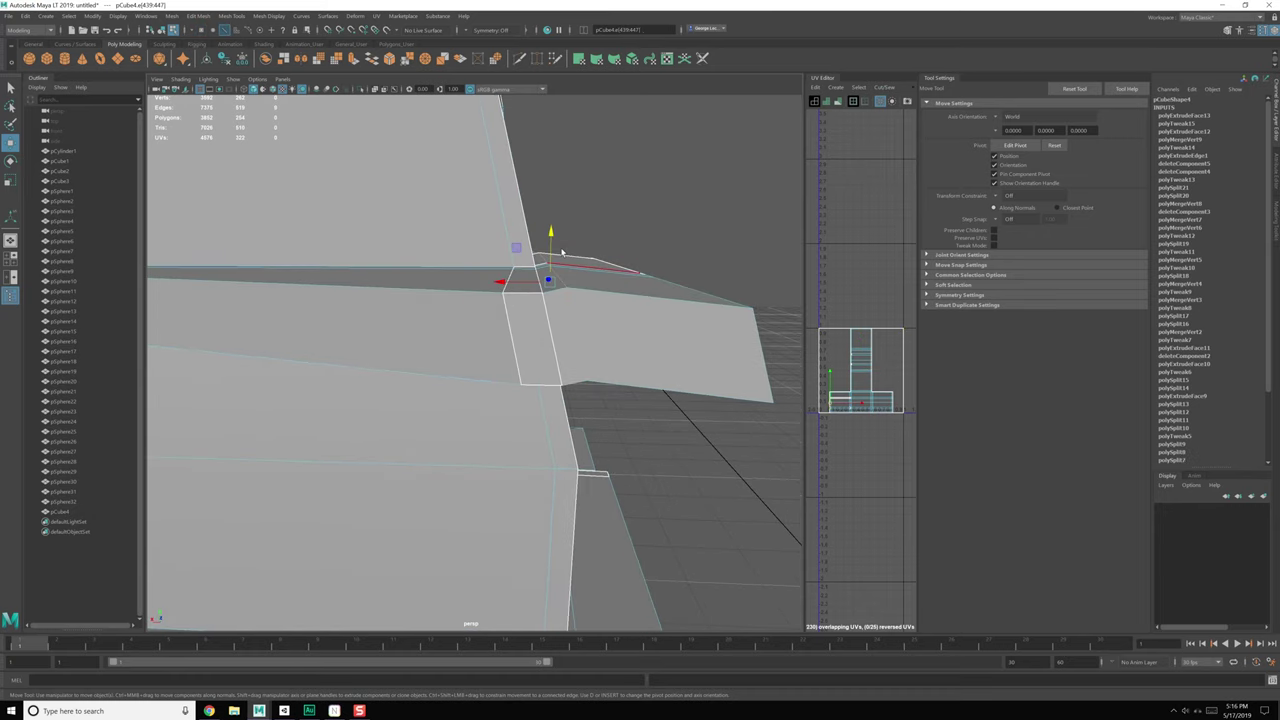
drag(550, 234, 550, 237)
Step: Snap the top and bottom front edges of the upper side ledge vertically to the main upper ledge's corner height
alt+drag(626, 337, 634, 440)
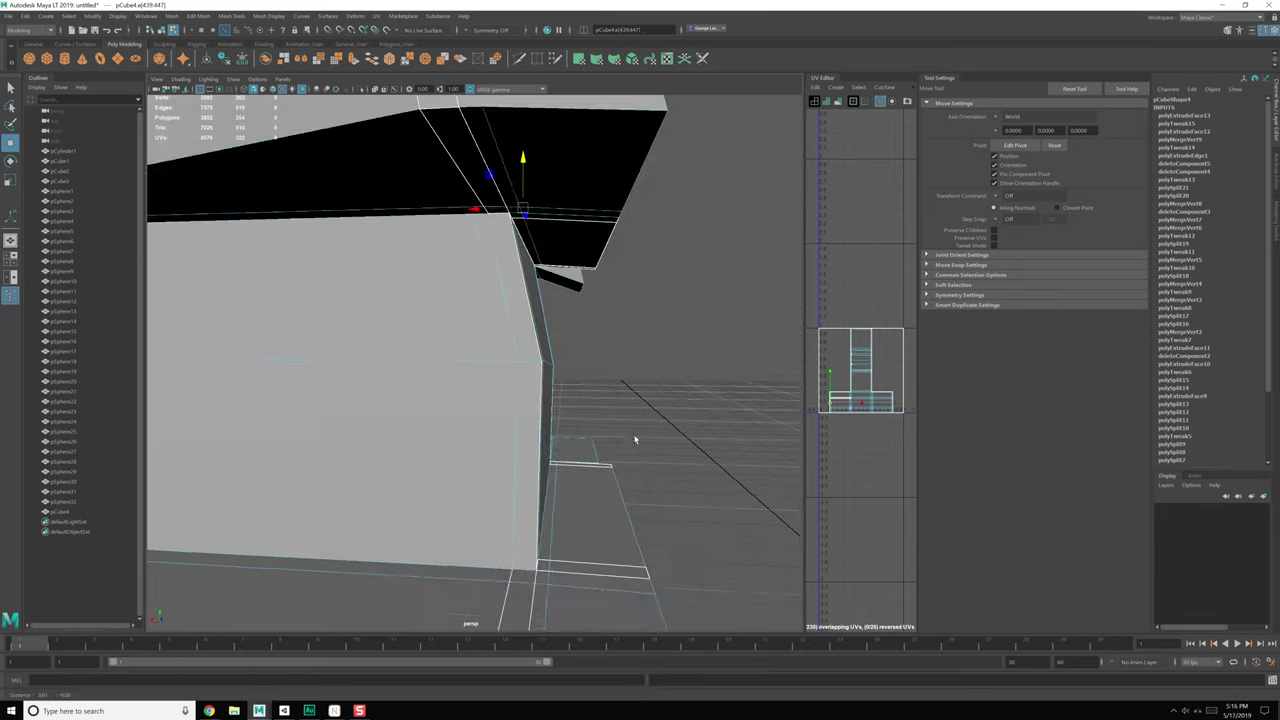
alt+middle_drag(634, 440, 503, 383)
alt+drag(503, 383, 543, 389)
alt+middle_drag(543, 389, 566, 368)
alt+drag(566, 370, 517, 386)
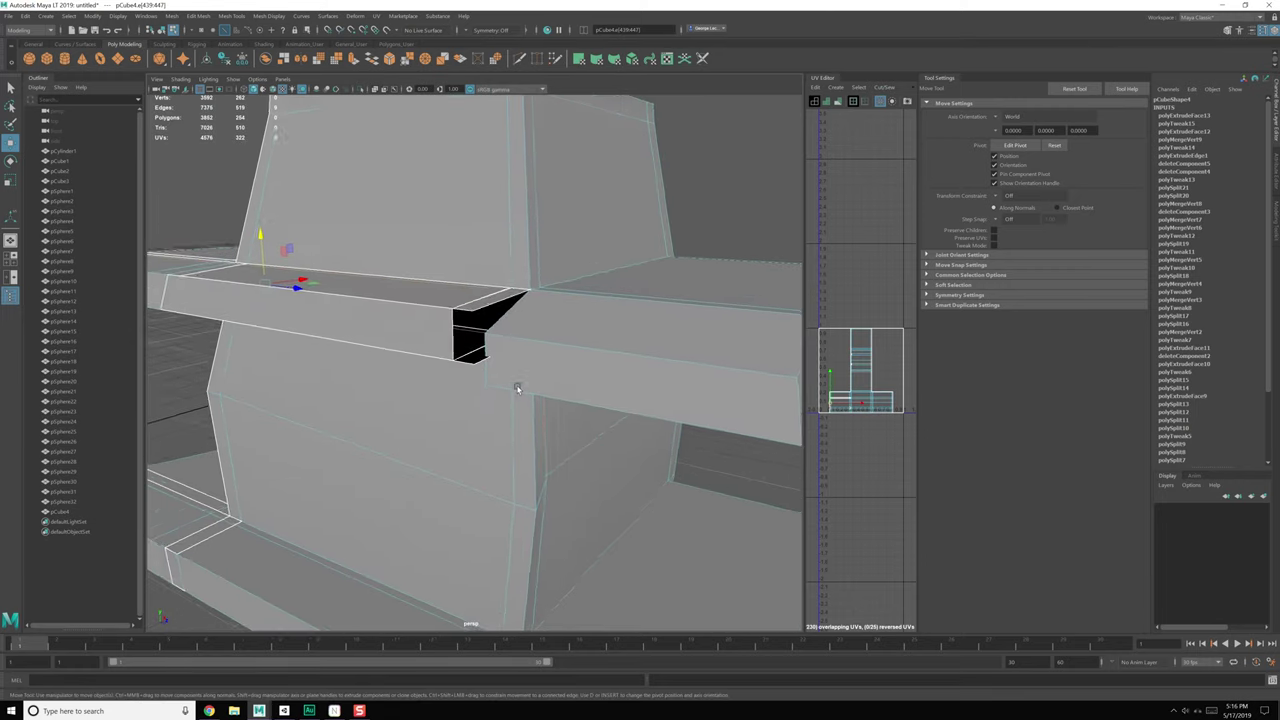
click(530, 347)
alt+right_drag(534, 363, 655, 318)
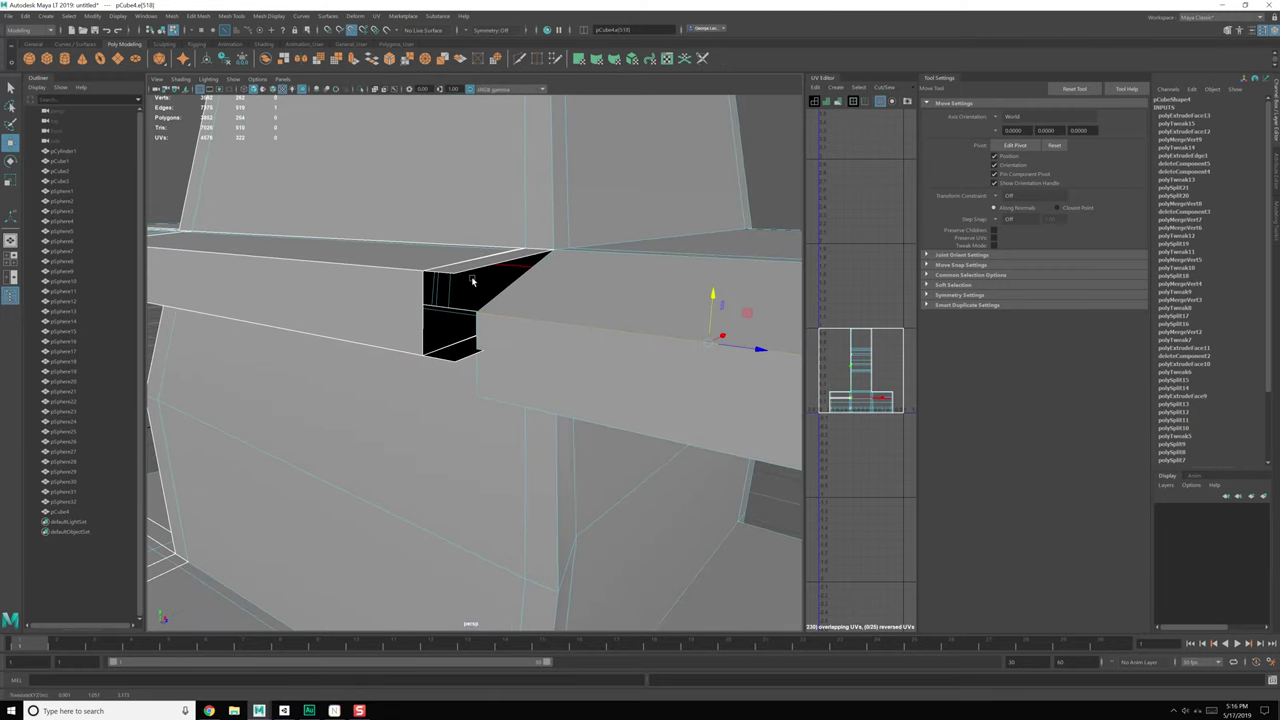
click(552, 407)
middle_click(479, 354)
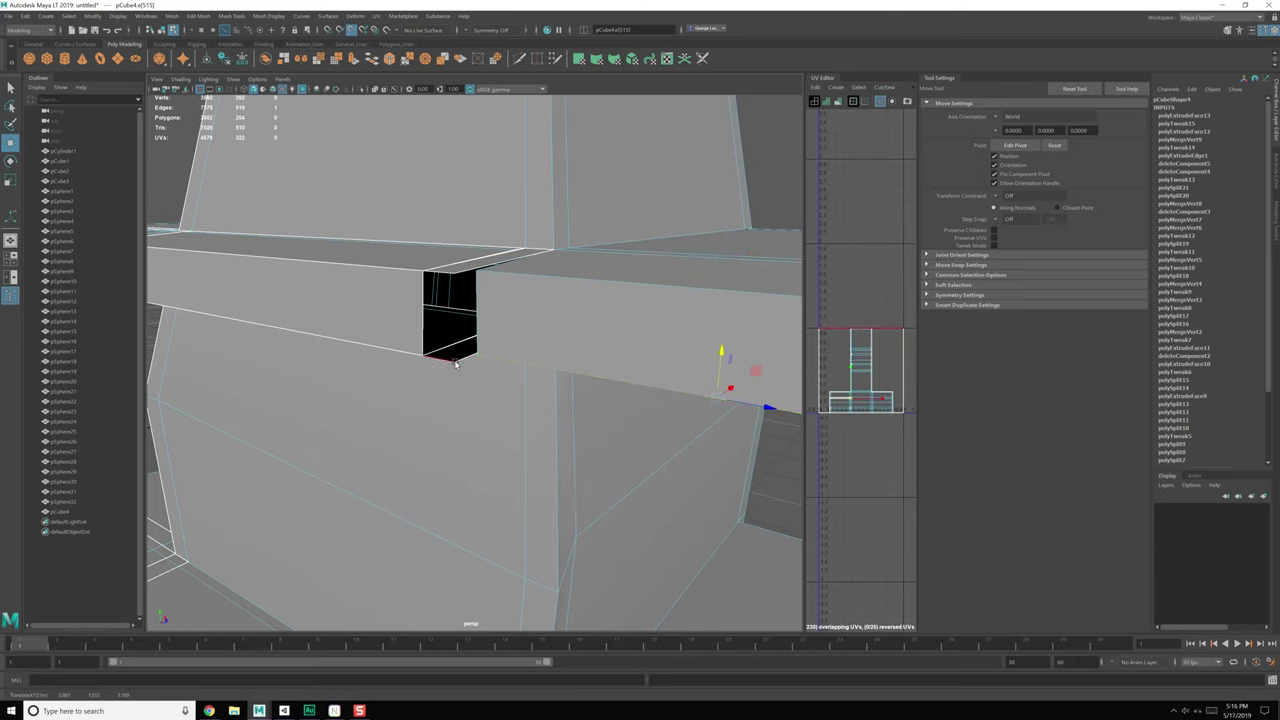
Step: Snap the upper side ledge's top and bottom front edges outward, flush with the main ledge's corner vertices
alt+drag(480, 355, 529, 356)
alt+middle_drag(600, 440, 609, 320)
alt+drag(609, 320, 566, 359)
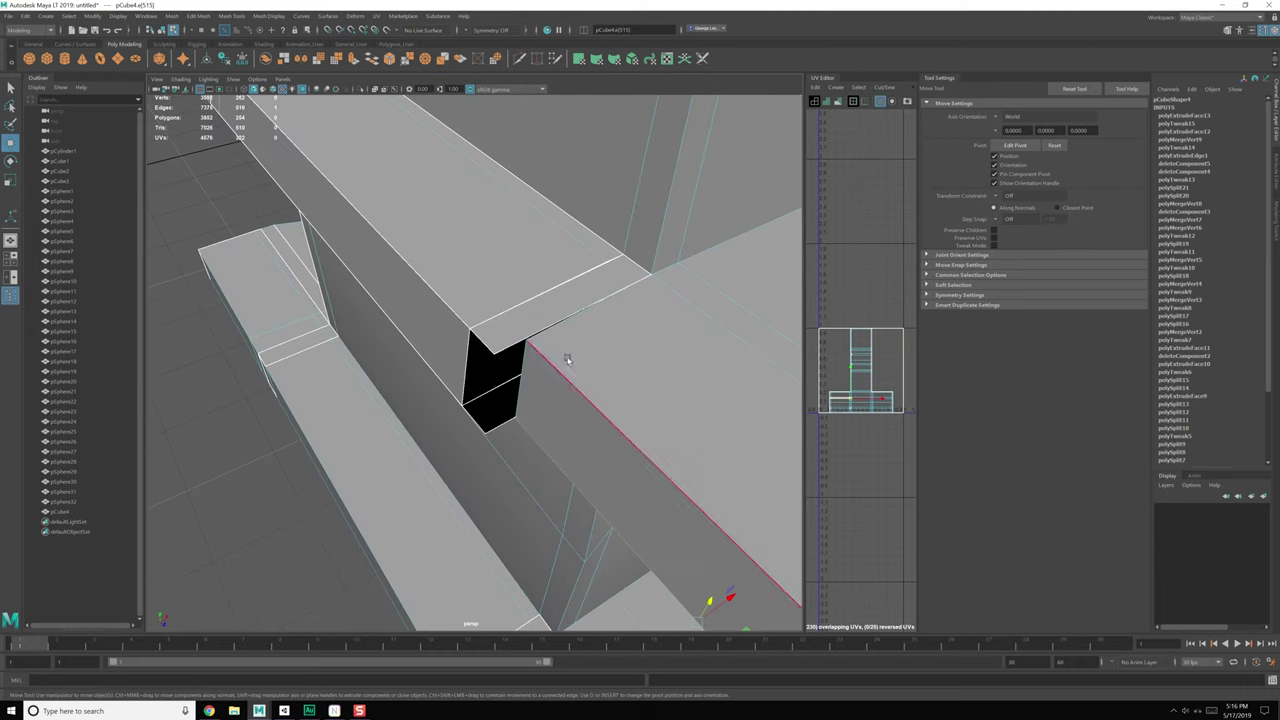
middle_click(498, 353)
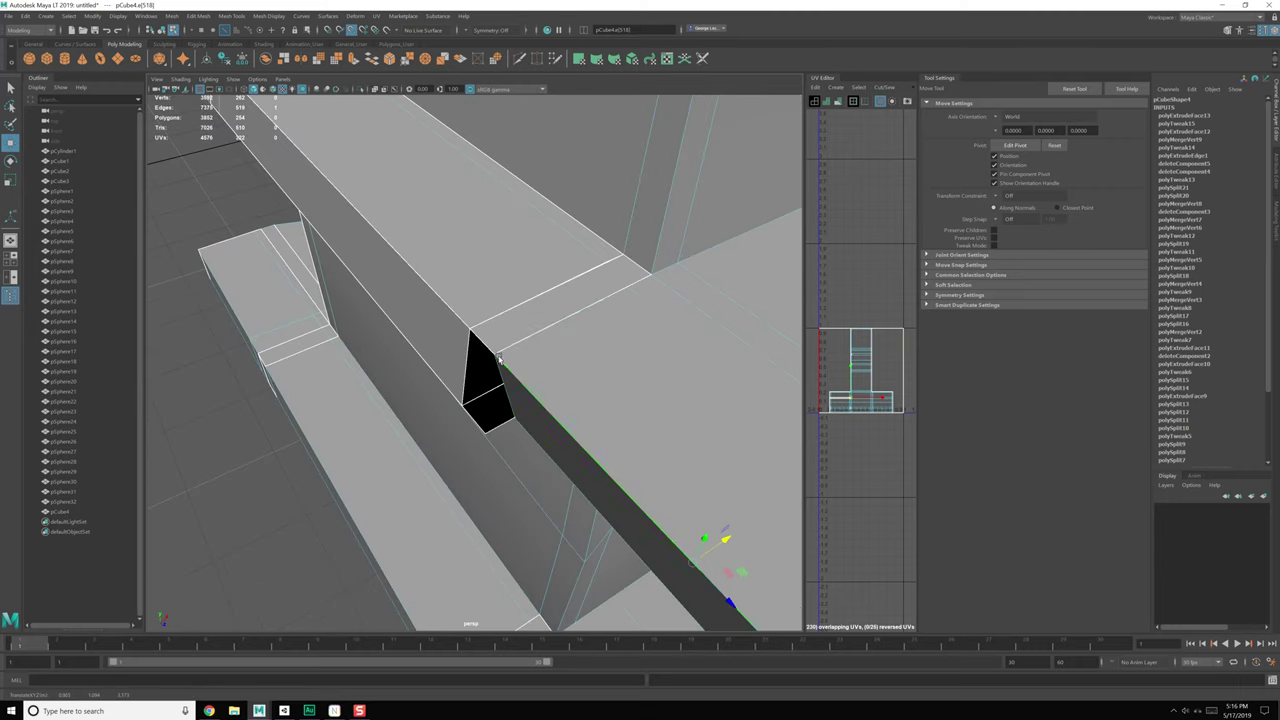
click(559, 467)
middle_click(487, 431)
alt+drag(467, 423, 563, 397)
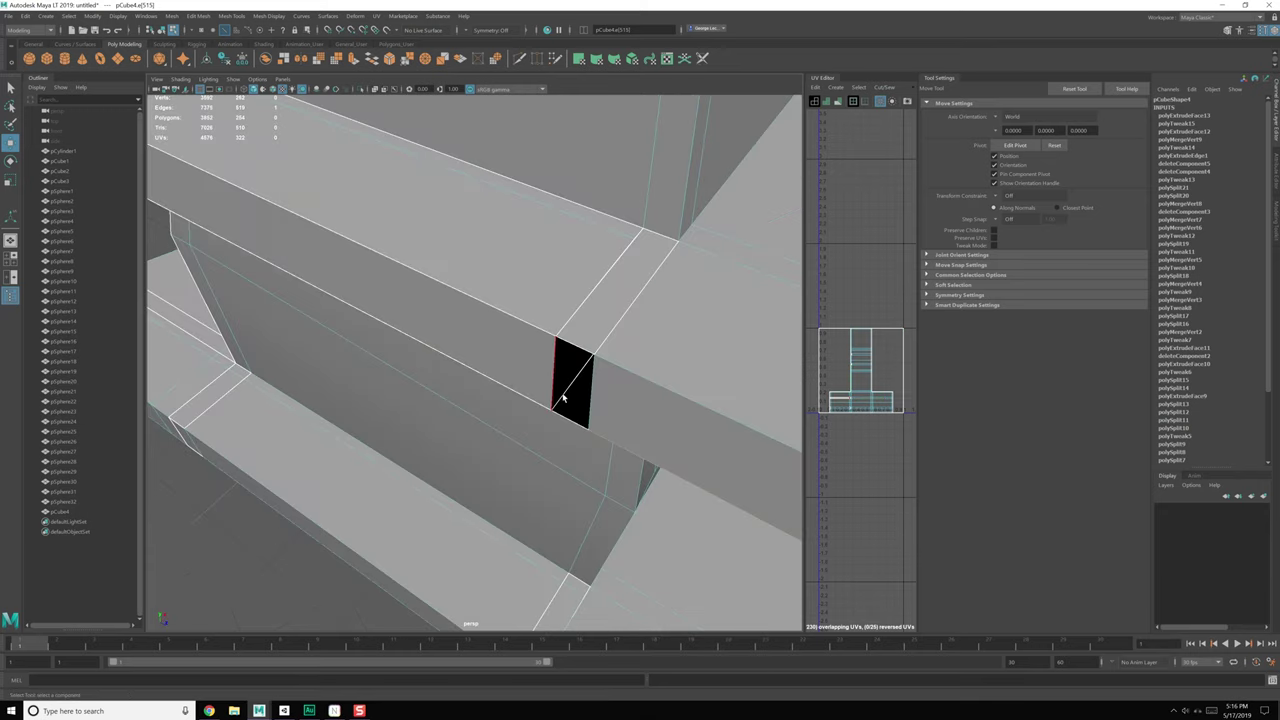
Step: Delete the leftover inner faces in the gaps where the side ledges meet the main ledges
key(q)
right_drag(587, 328, 588, 358)
alt+drag(574, 356, 541, 358)
key(Delete)
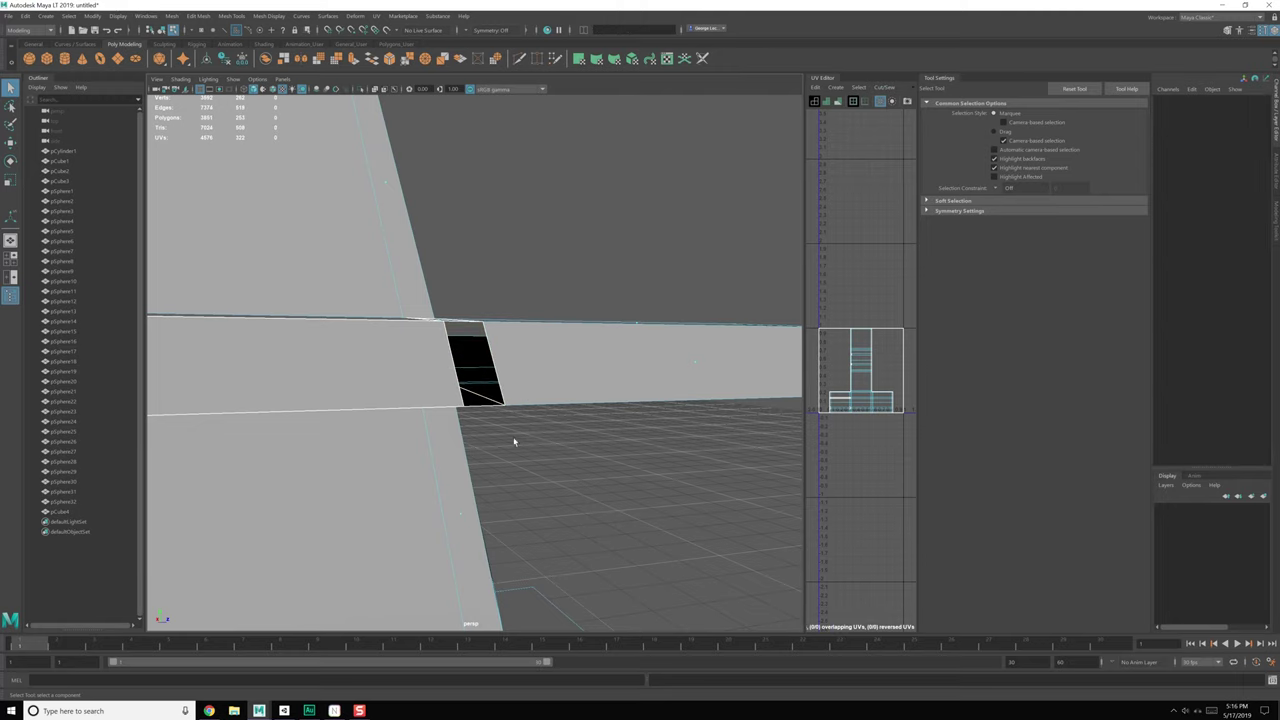
alt+drag(515, 440, 517, 394)
click(626, 392)
key(Delete)
Step: Snap the lower side ledge's top and bottom front edges onto the matching corners of the main lower ledge
right_drag(539, 374, 545, 335)
click(557, 323)
alt+drag(557, 323, 543, 357)
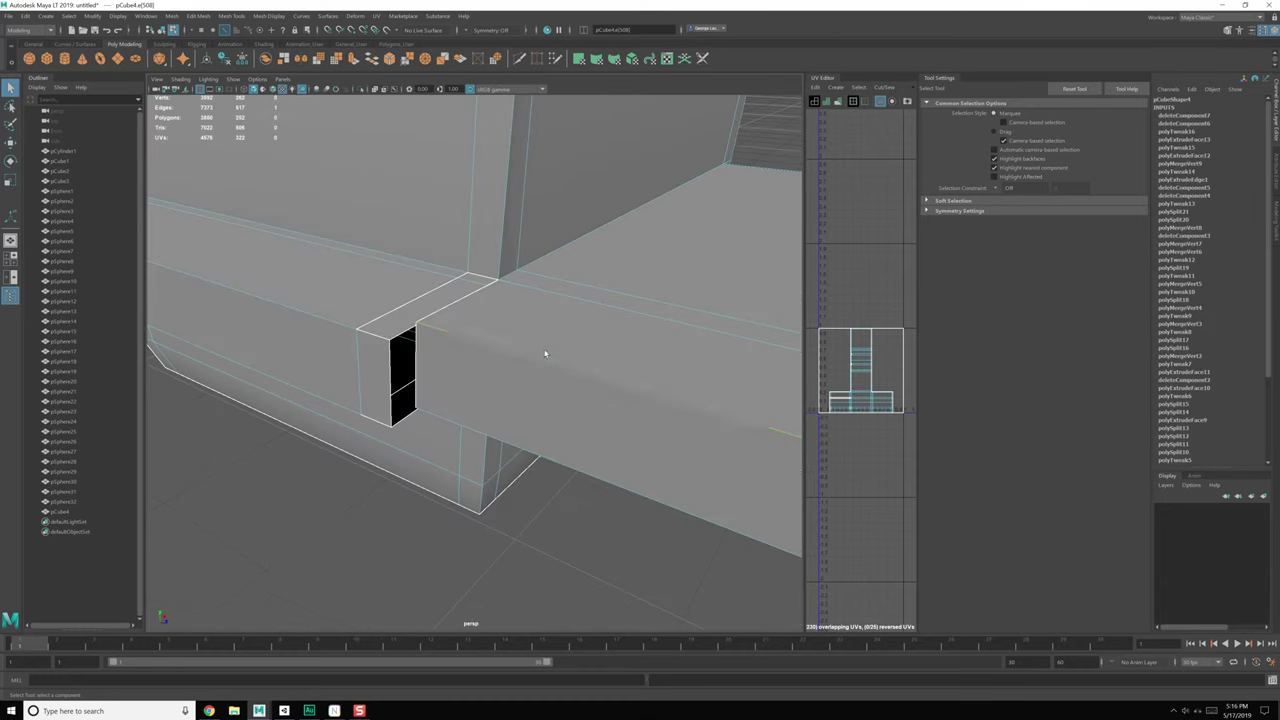
key(w)
middle_drag(402, 344, 395, 344)
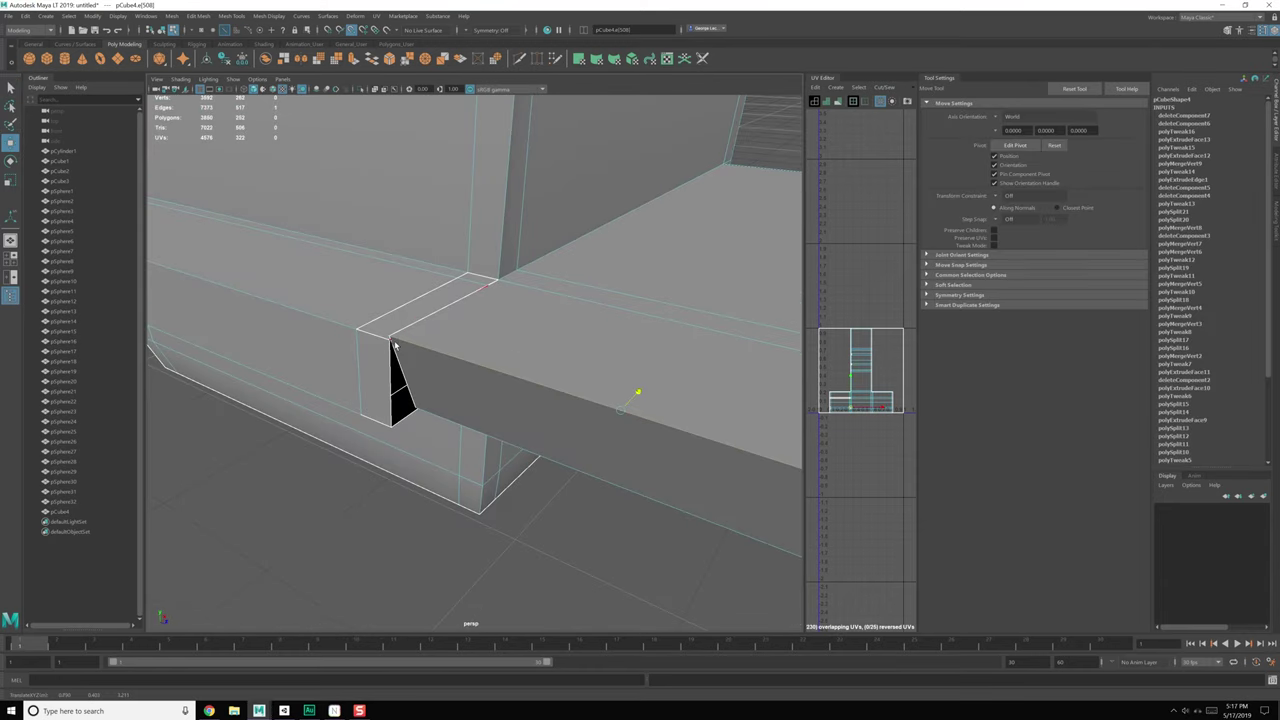
click(462, 417)
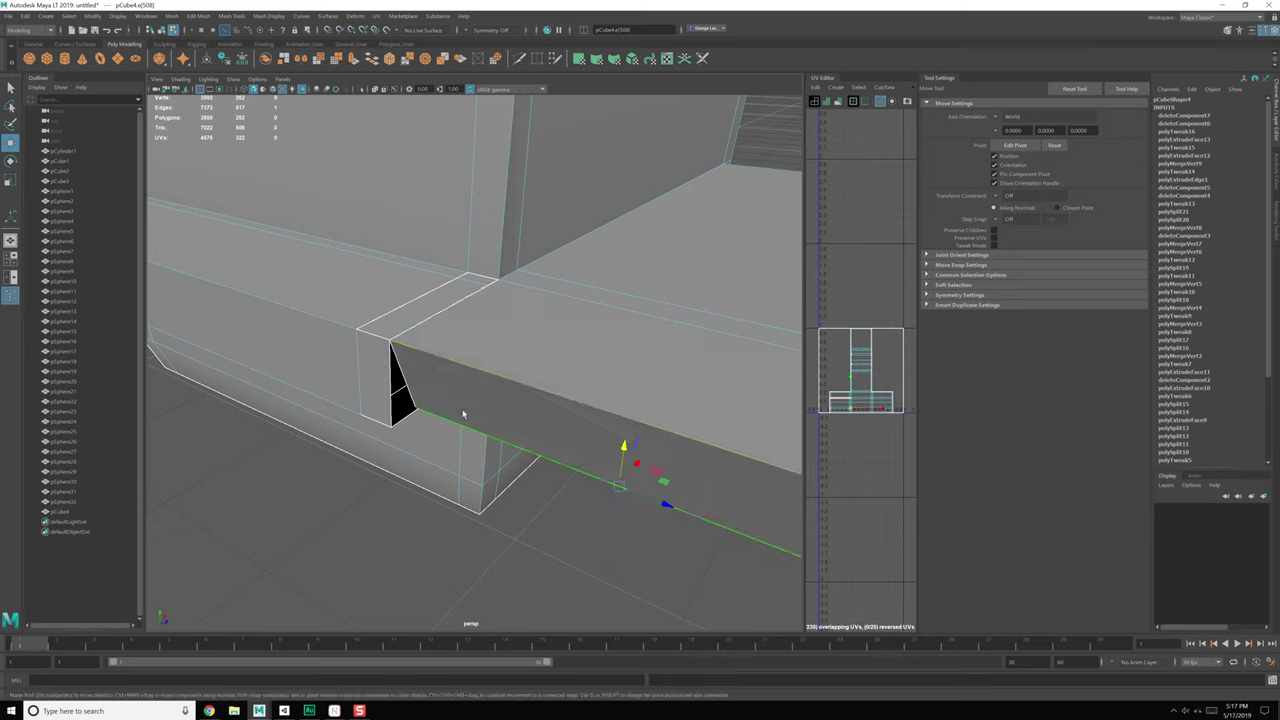
middle_drag(399, 419, 390, 421)
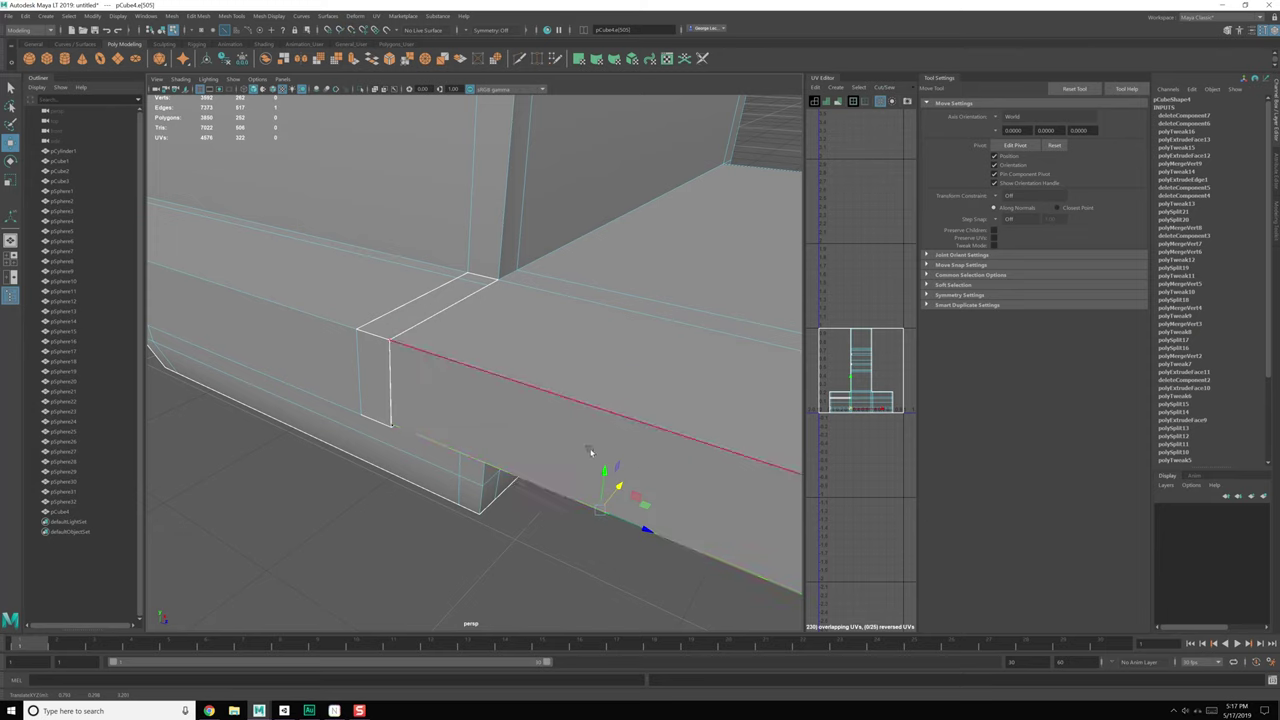
click(603, 466)
click(605, 473)
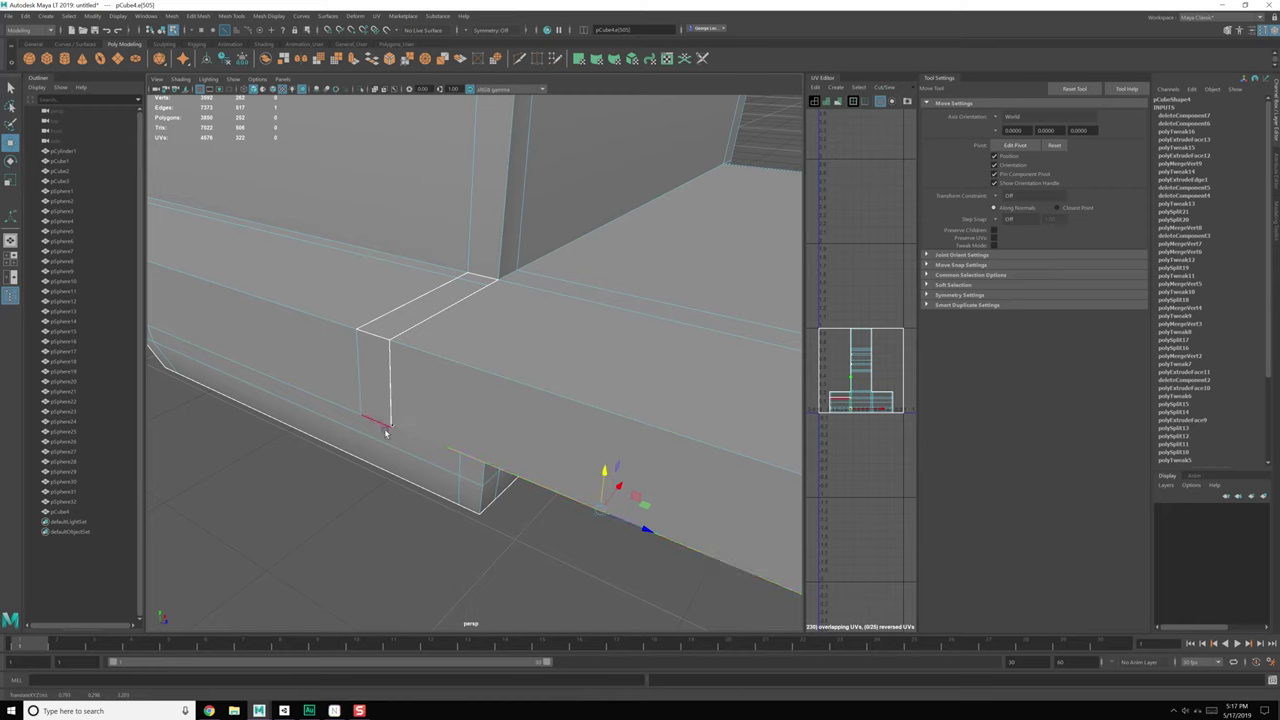
Step: Select the overlapping vertices at the lower ledge junction and merge them
alt+drag(530, 475, 577, 397)
alt+right_drag(577, 397, 551, 391)
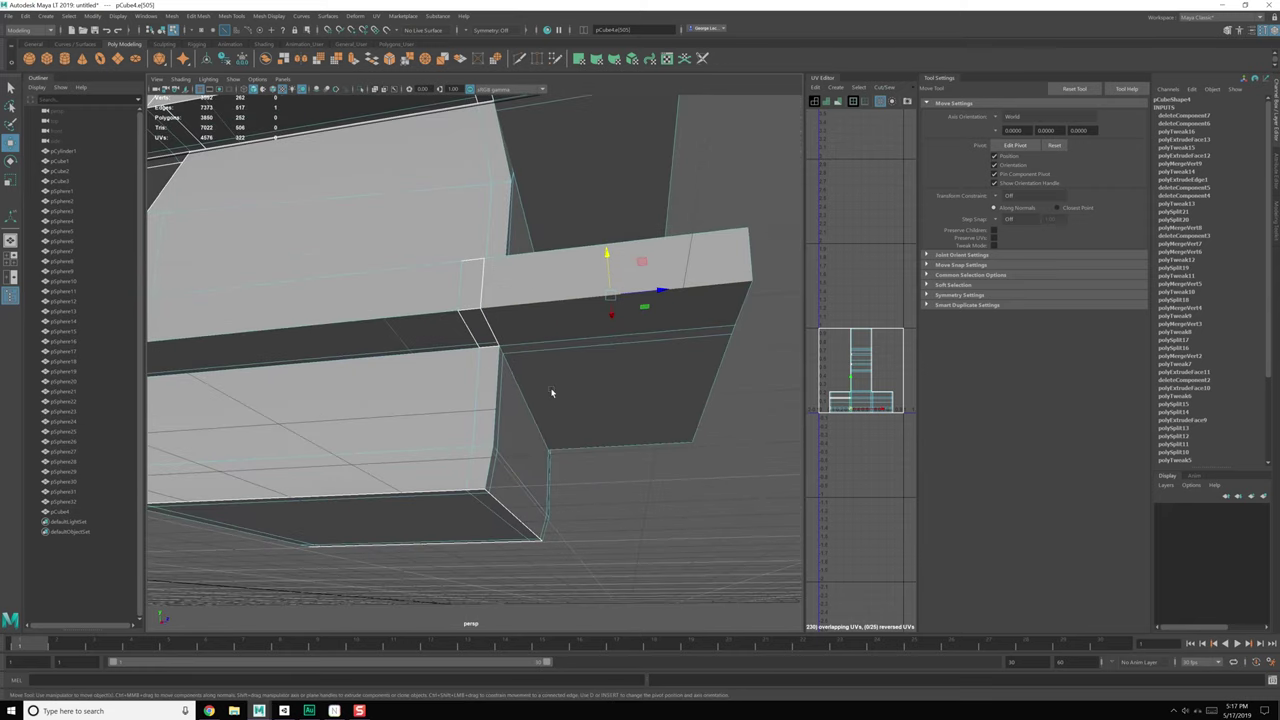
alt+drag(551, 391, 575, 360)
right_click(577, 343)
right_drag(577, 346, 526, 342)
drag(412, 222, 525, 300)
alt+drag(575, 365, 599, 397)
shift+right_drag(591, 378, 669, 324)
click(771, 259)
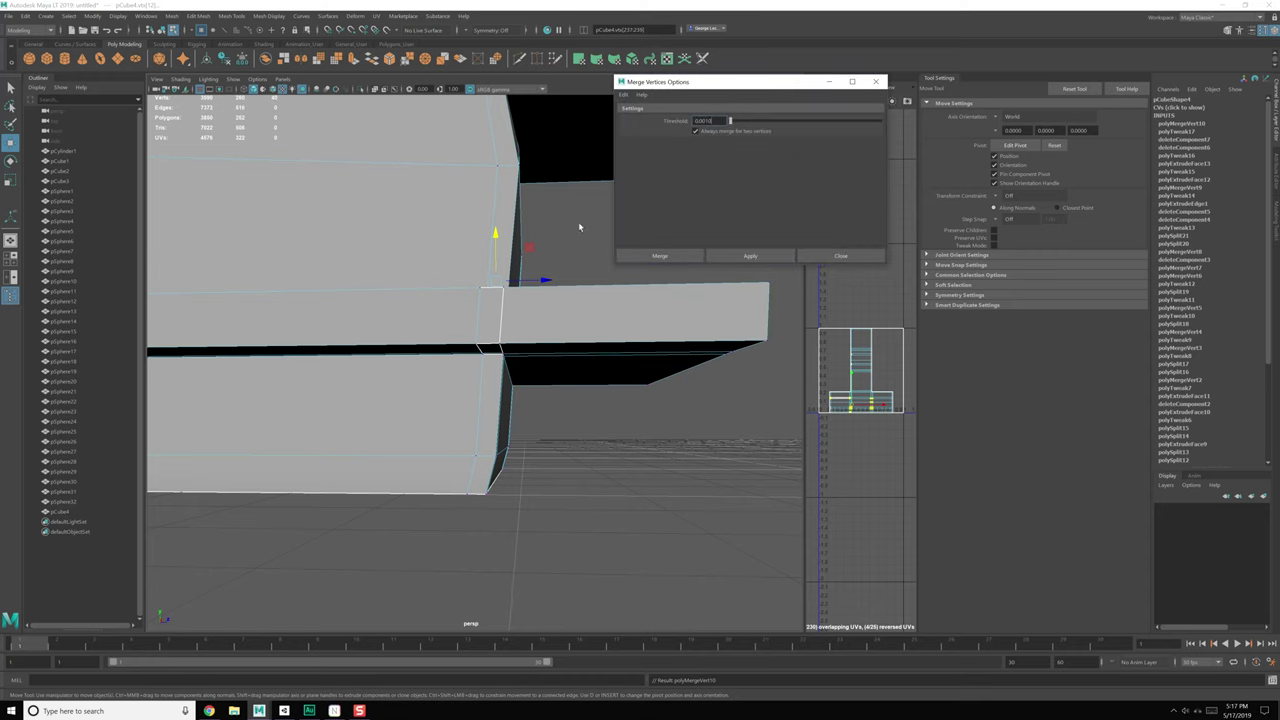
Step: Merge the overlapping vertices at the upper ledge junction and close the merge options
alt+drag(580, 222, 545, 404)
shift+right_drag(592, 316, 656, 266)
click(749, 258)
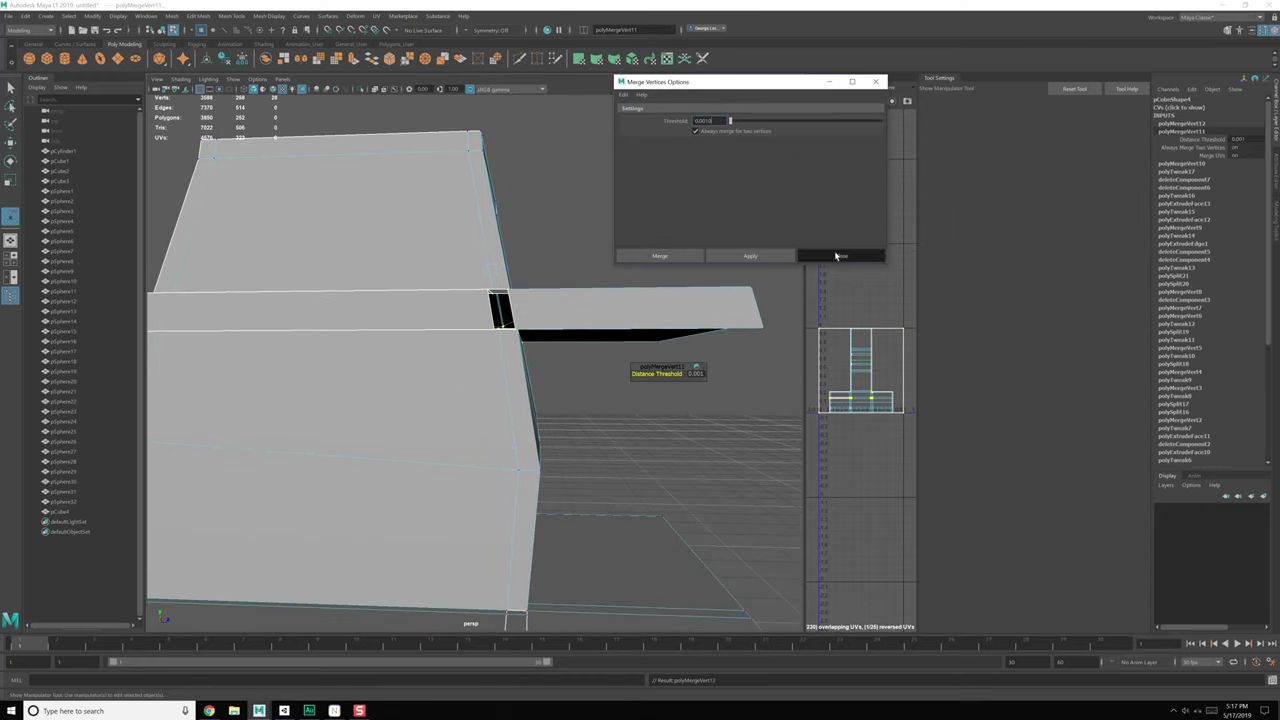
click(838, 257)
Step: Insert edge loops around the upper and lower side ledges, lined up with the main ledges' loop beside the body
alt+drag(725, 280, 660, 364)
scroll(559, 335, up, 3)
click(518, 331)
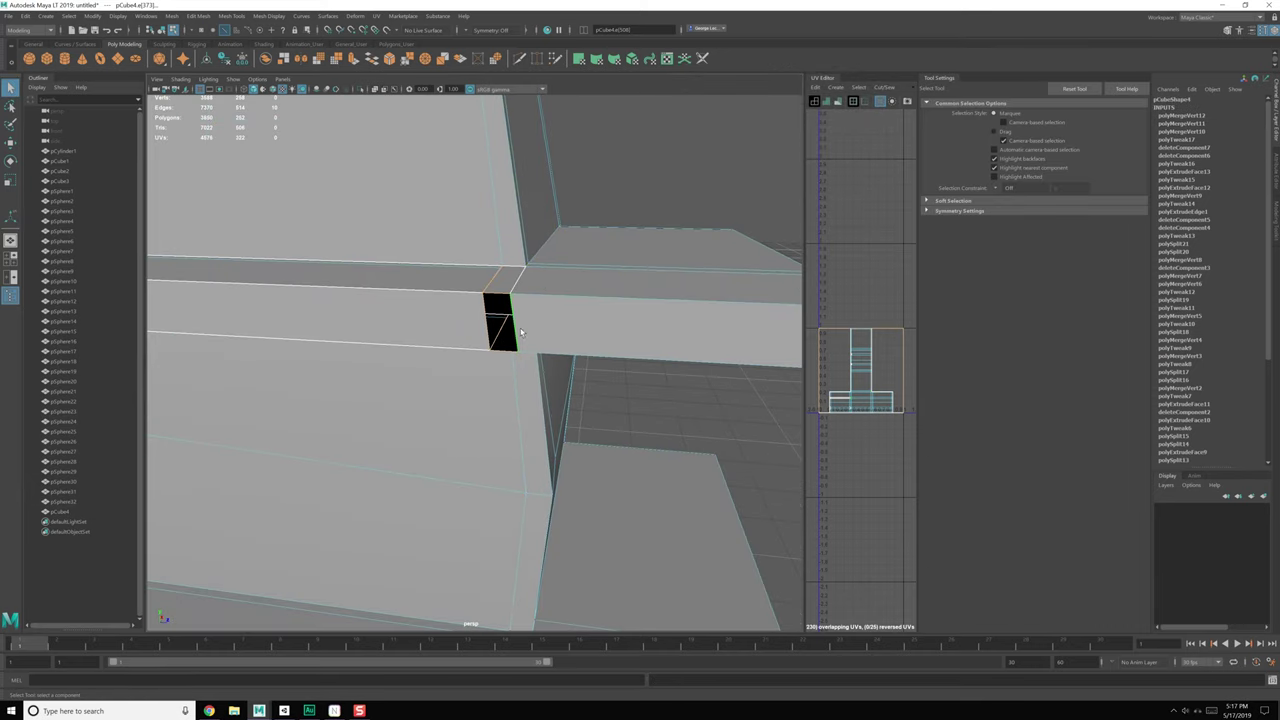
scroll(517, 338, up, 5)
alt+drag(490, 299, 540, 373)
alt+middle_drag(645, 380, 554, 357)
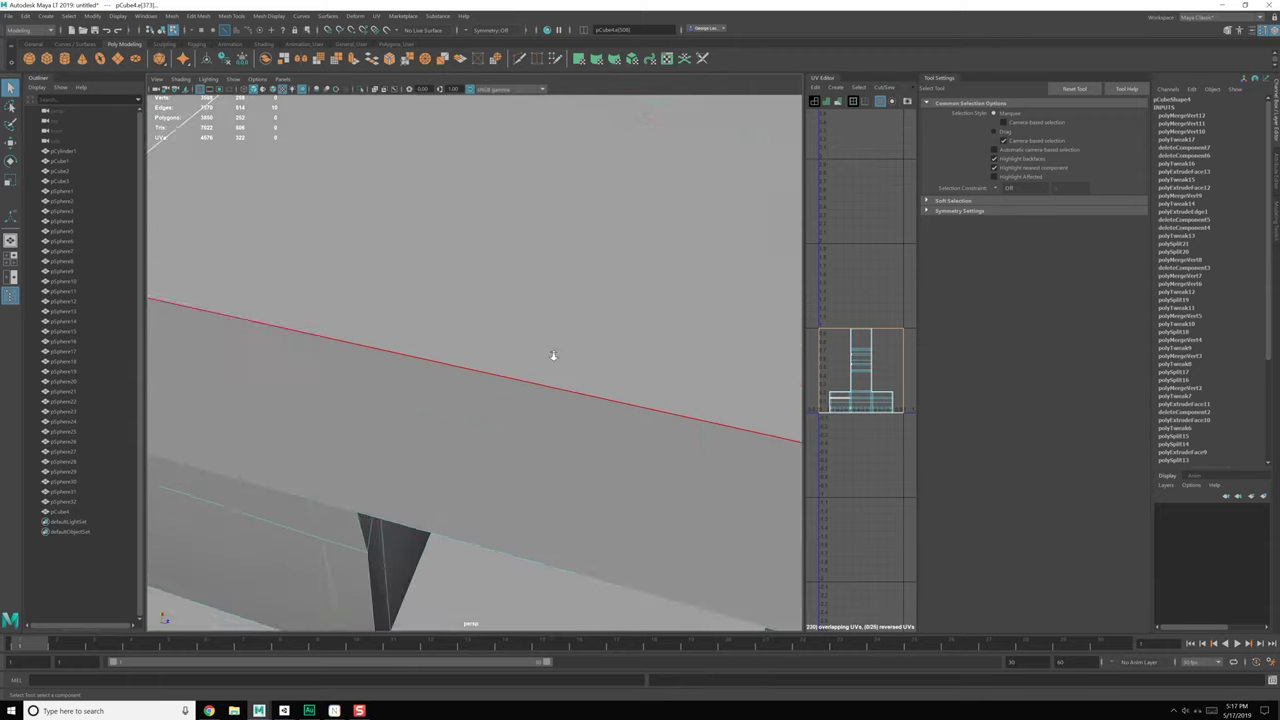
scroll(545, 356, down, 6)
alt+drag(537, 354, 441, 322)
scroll(467, 352, up, 3)
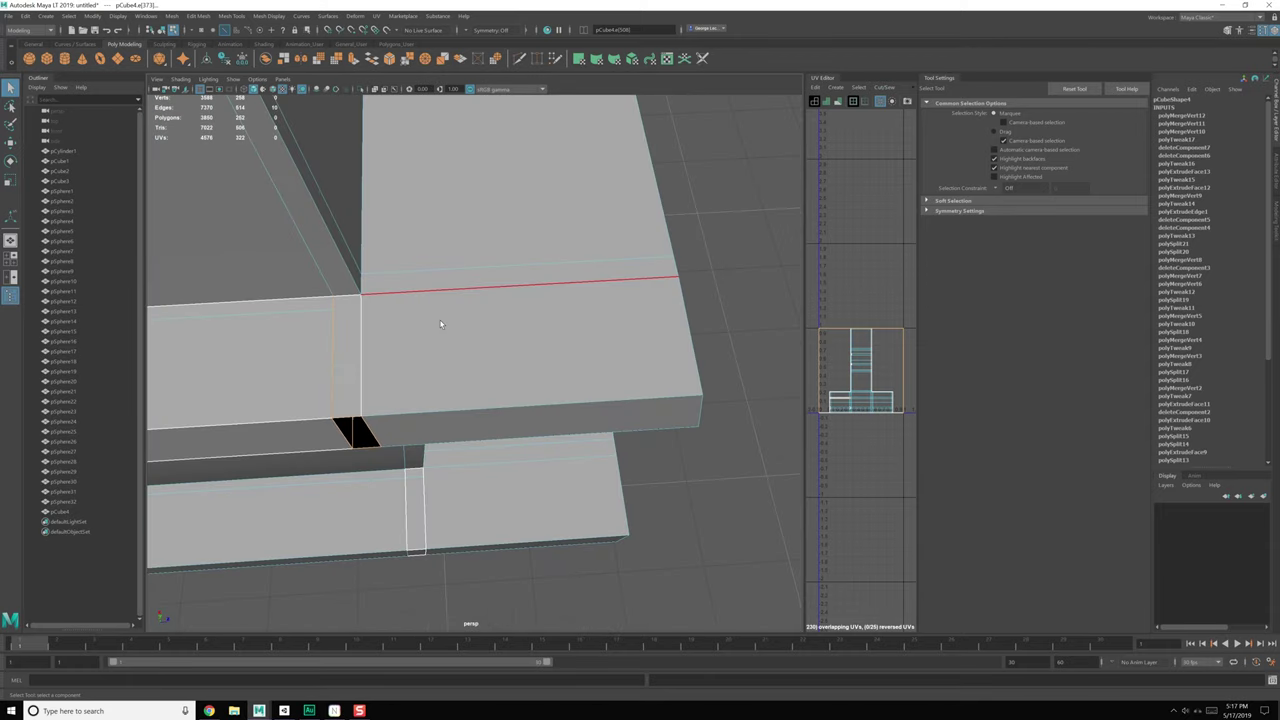
right_drag(440, 321, 390, 329)
key(F8)
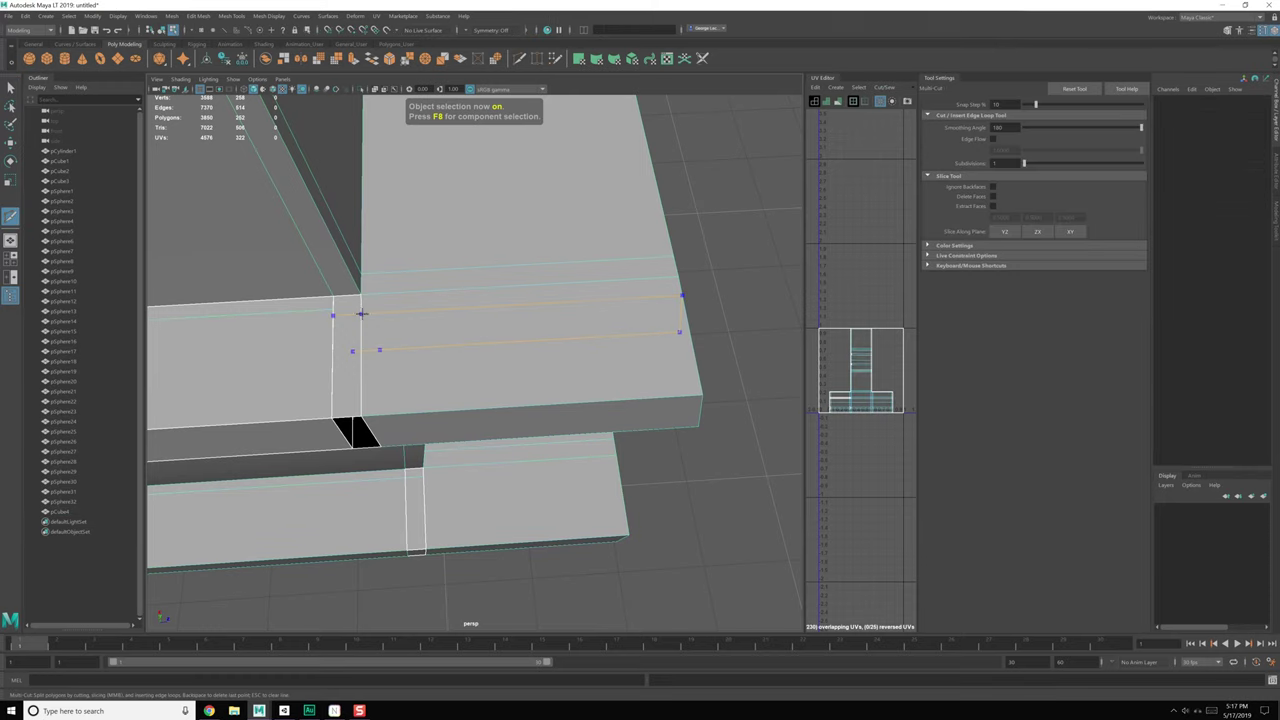
ctrl+click(366, 307)
alt+middle_drag(462, 468, 565, 475)
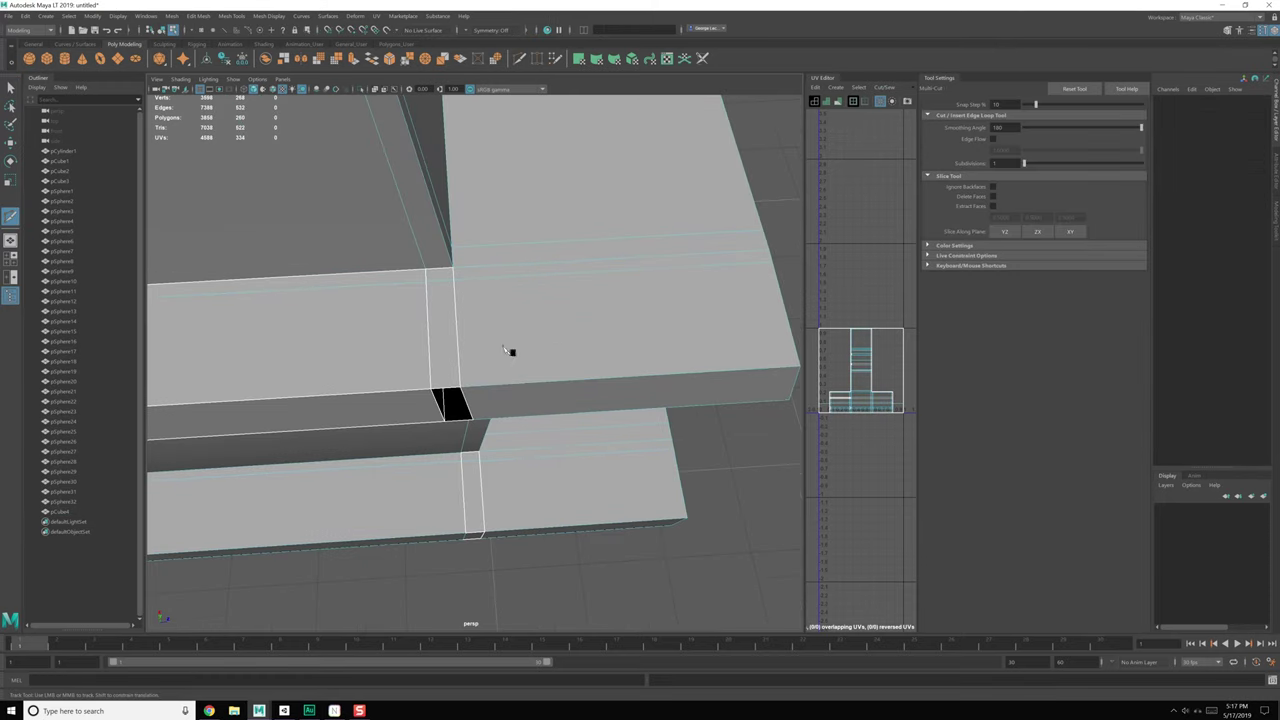
Step: Merge the doubled vertices where the new edge loop meets the main upper ledge's loop on the top surface
scroll(543, 454, up, 4)
alt+middle_drag(500, 325, 550, 410)
scroll(629, 438, up, 1)
key(q)
scroll(629, 438, down, 1)
right_drag(545, 417, 495, 415)
drag(417, 344, 462, 390)
shift+right_drag(462, 392, 463, 335)
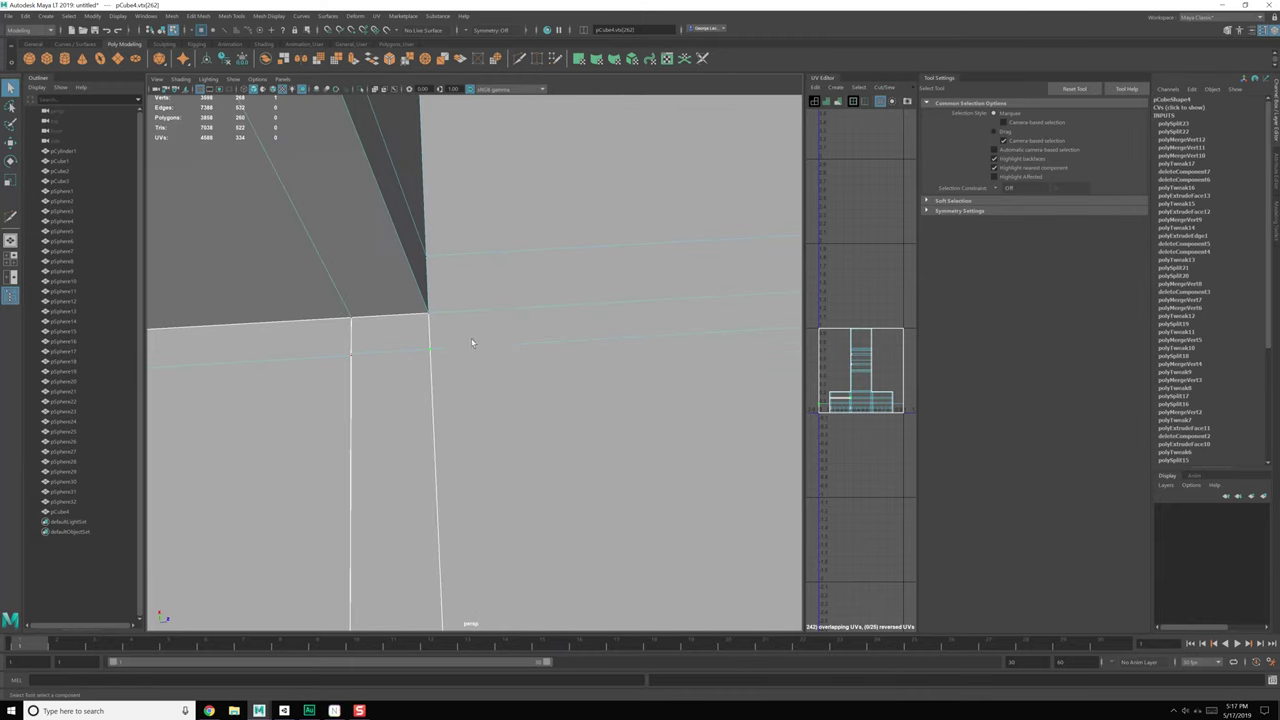
Step: Merge the doubled vertices at further junctions between the new side ledge loops and the main ledges' loops
scroll(514, 503, down, 4)
alt+drag(514, 503, 521, 429)
scroll(512, 400, up, 5)
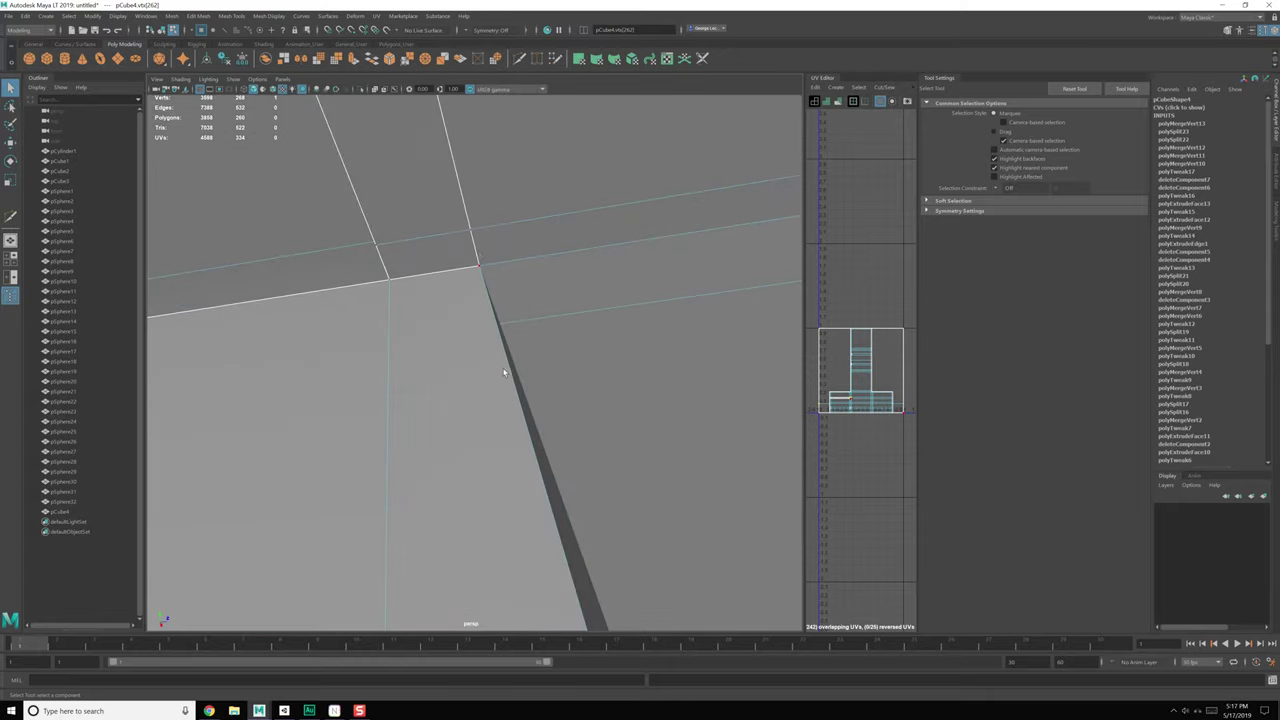
shift+right_drag(406, 259, 422, 206)
alt+drag(408, 215, 397, 257)
scroll(407, 270, down, 3)
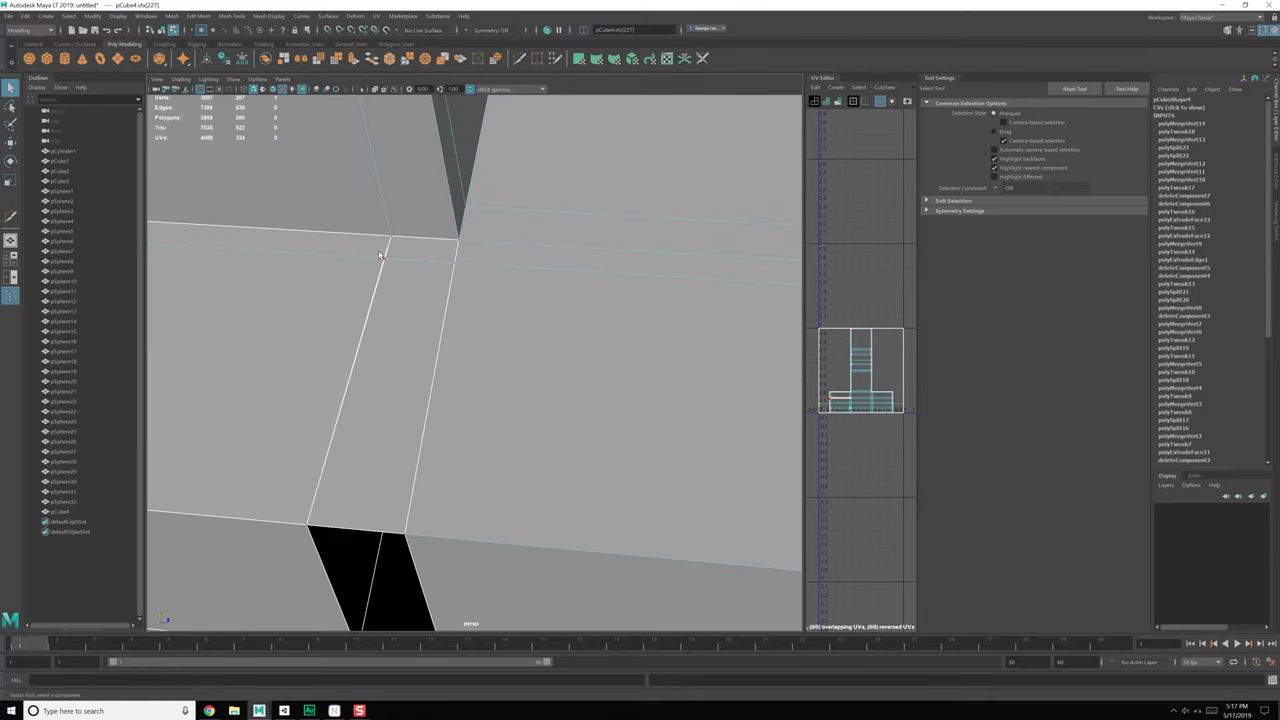
shift+right_drag(406, 281, 411, 236)
alt+drag(469, 452, 471, 400)
scroll(493, 337, up, 4)
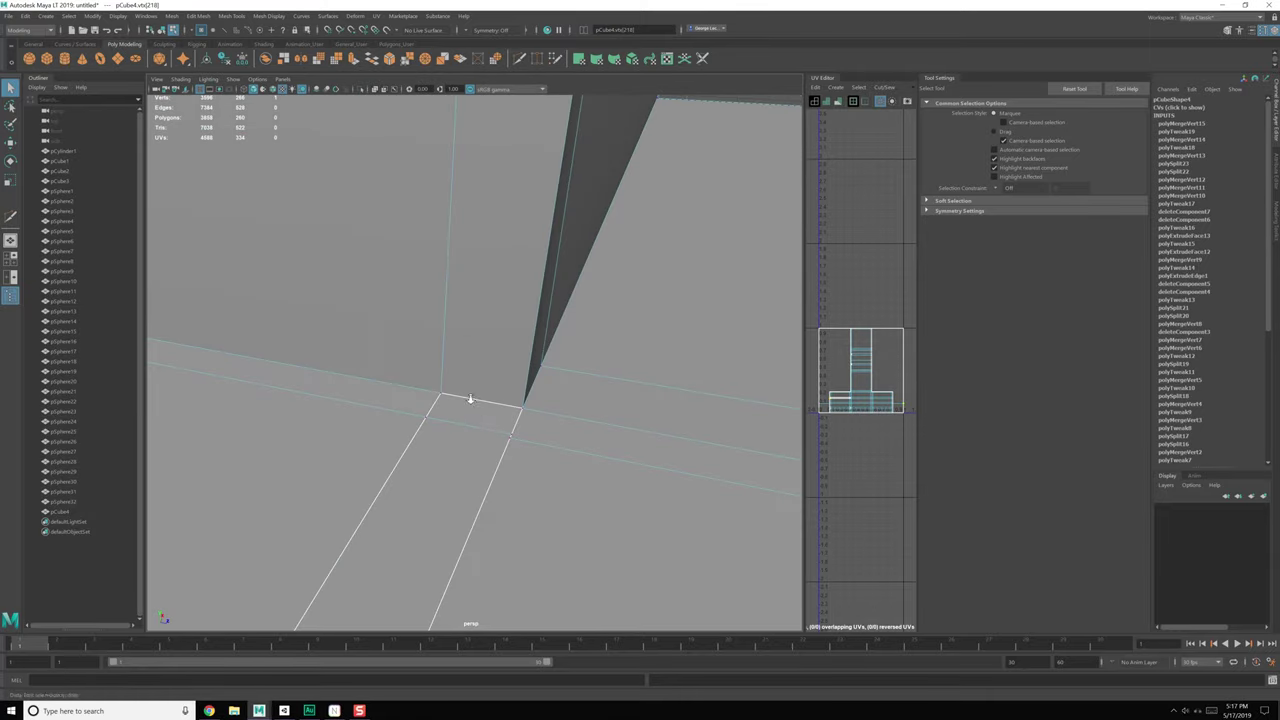
Step: Merge the last doubled vertices where the side ledge loops cross the main ledges' loops beside the body's corner
scroll(502, 461, up, 5)
alt+drag(502, 461, 520, 330)
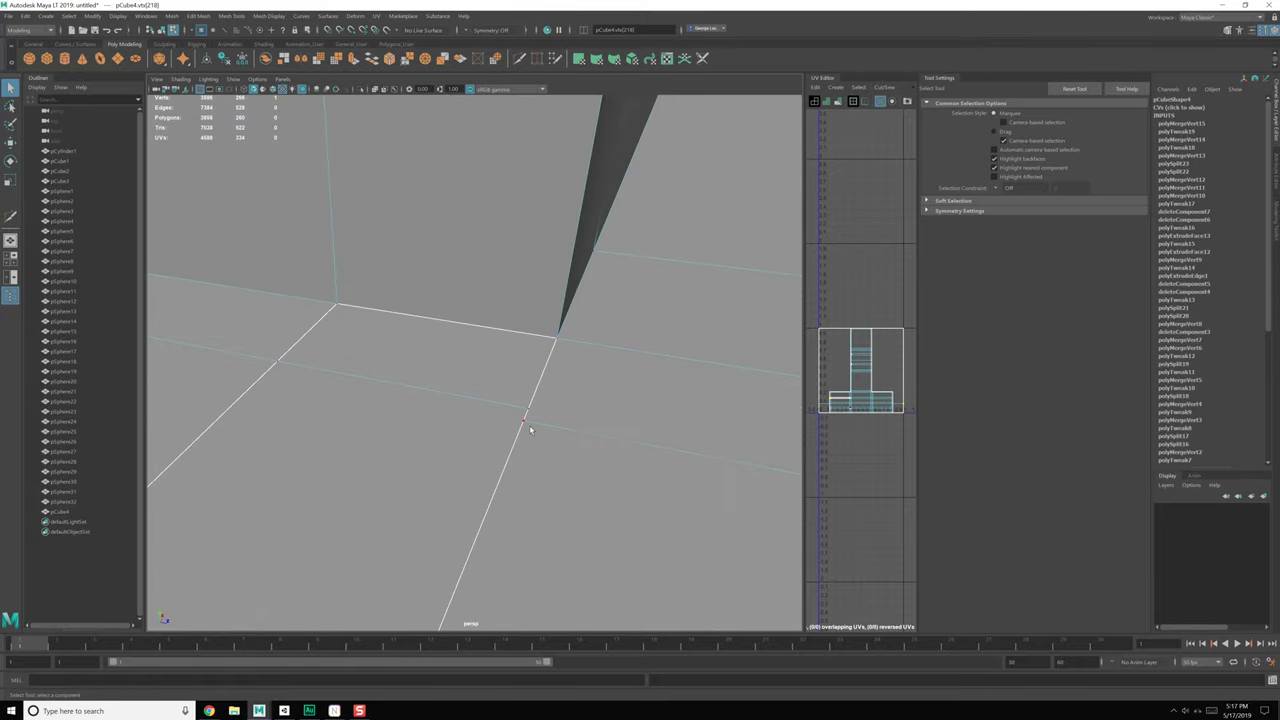
alt+drag(531, 460, 484, 321)
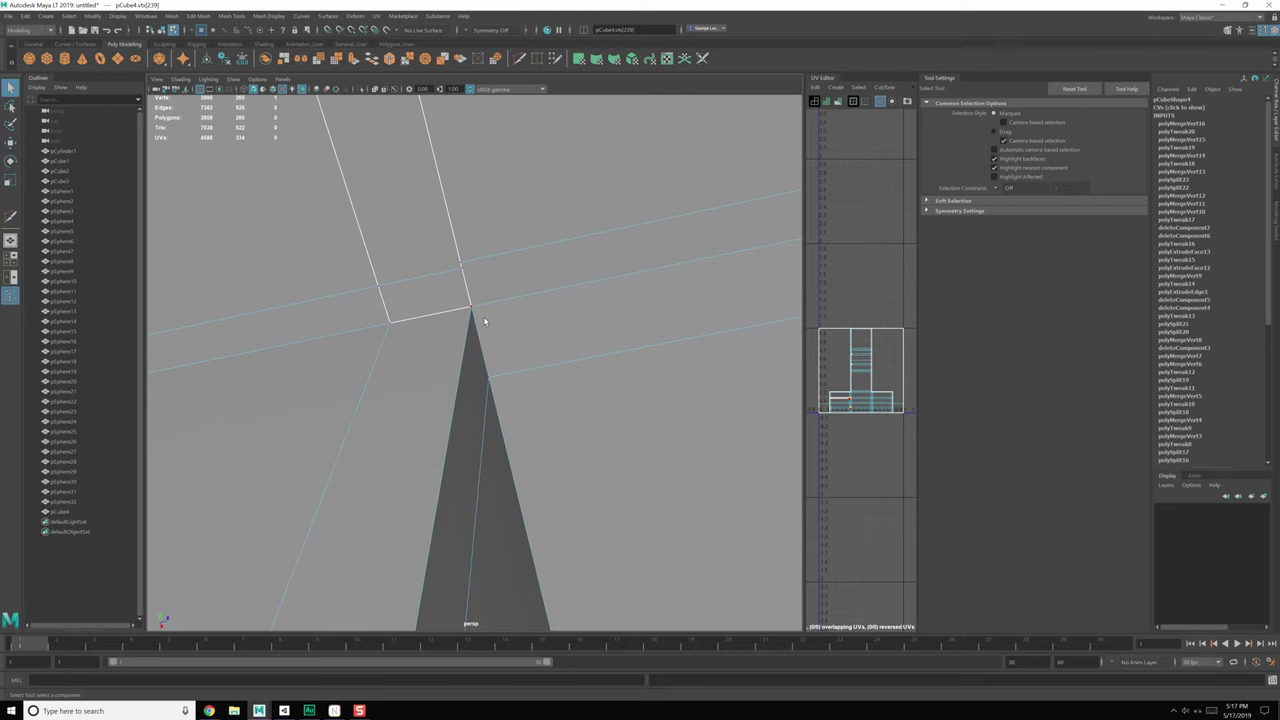
scroll(488, 311, down, 8)
alt+drag(487, 272, 460, 356)
scroll(473, 308, down, 2)
alt+drag(473, 309, 412, 301)
Step: Adjust the position of the body's corner vertices midway between the upper and lower ledges
click(438, 262)
key(w)
alt+drag(612, 316, 393, 324)
drag(400, 298, 424, 302)
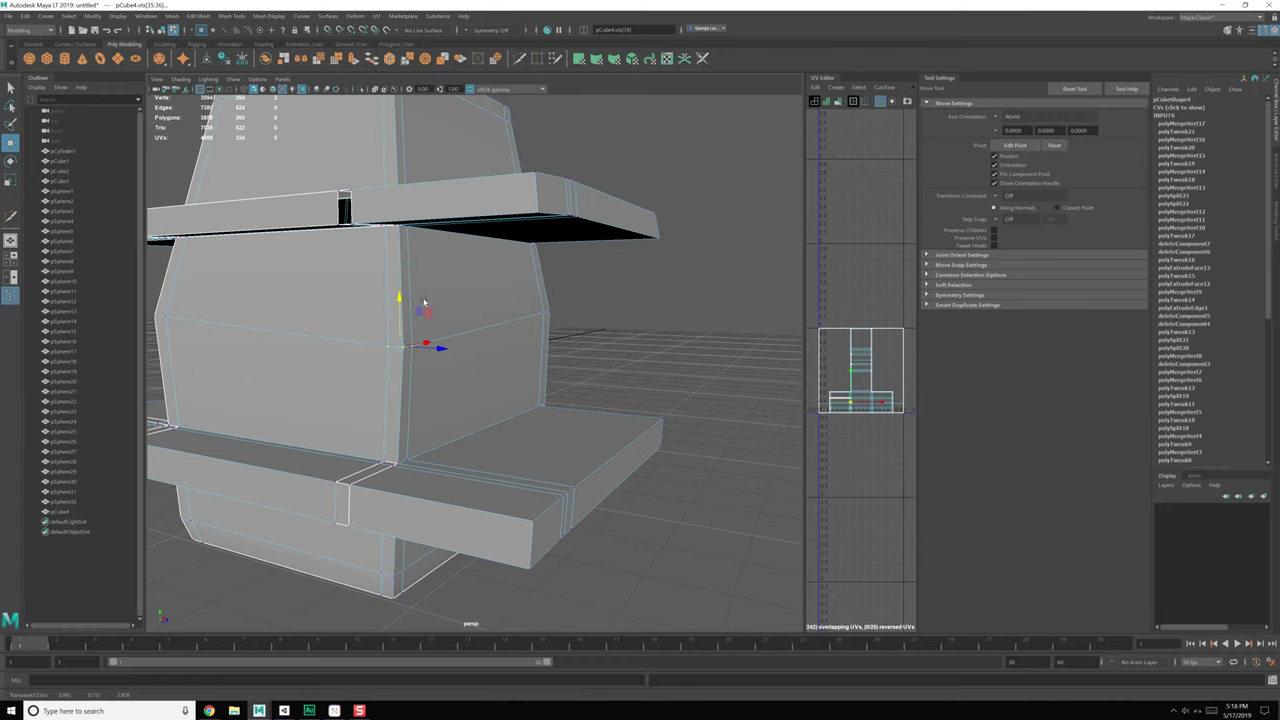
Step: Fill the open hole in the upper ledge at the body's corner by closing its border edges
alt+drag(544, 315, 563, 412)
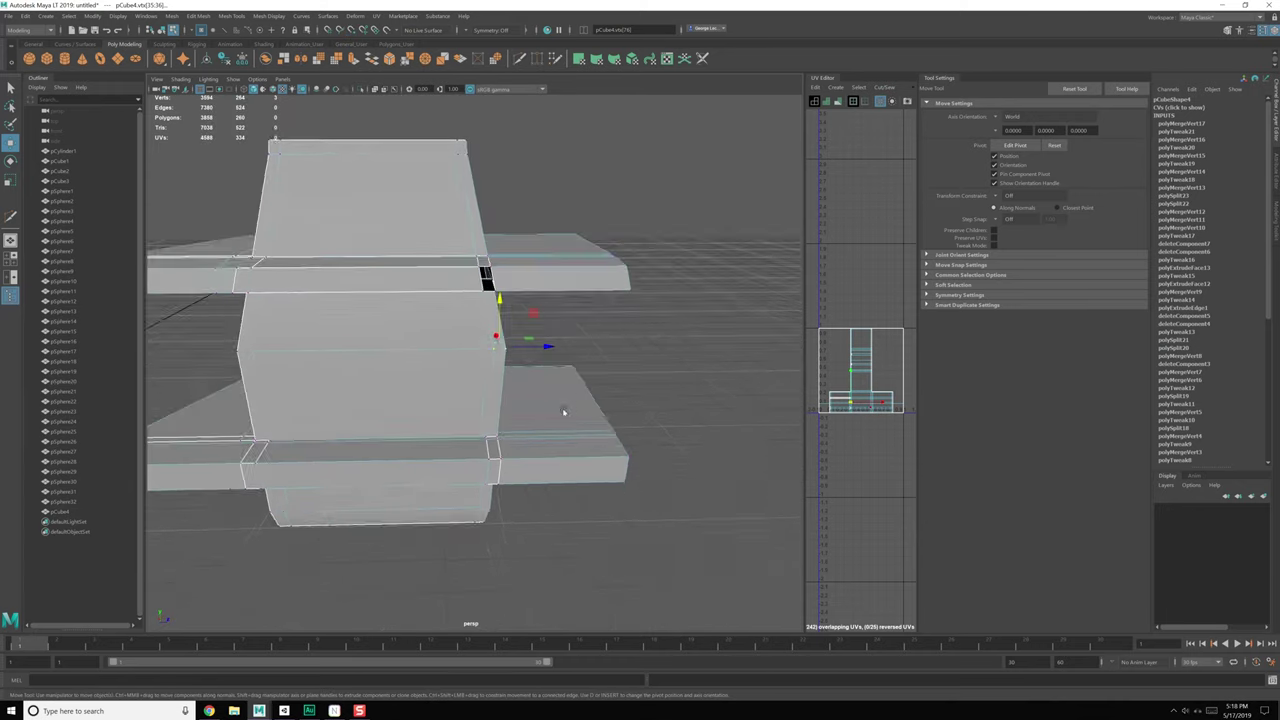
scroll(563, 412, up, 4)
alt+drag(543, 350, 525, 364)
right_drag(527, 314, 514, 352)
double_click(472, 309)
scroll(488, 325, up, 4)
shift+right_drag(501, 437, 502, 434)
scroll(512, 433, down, 5)
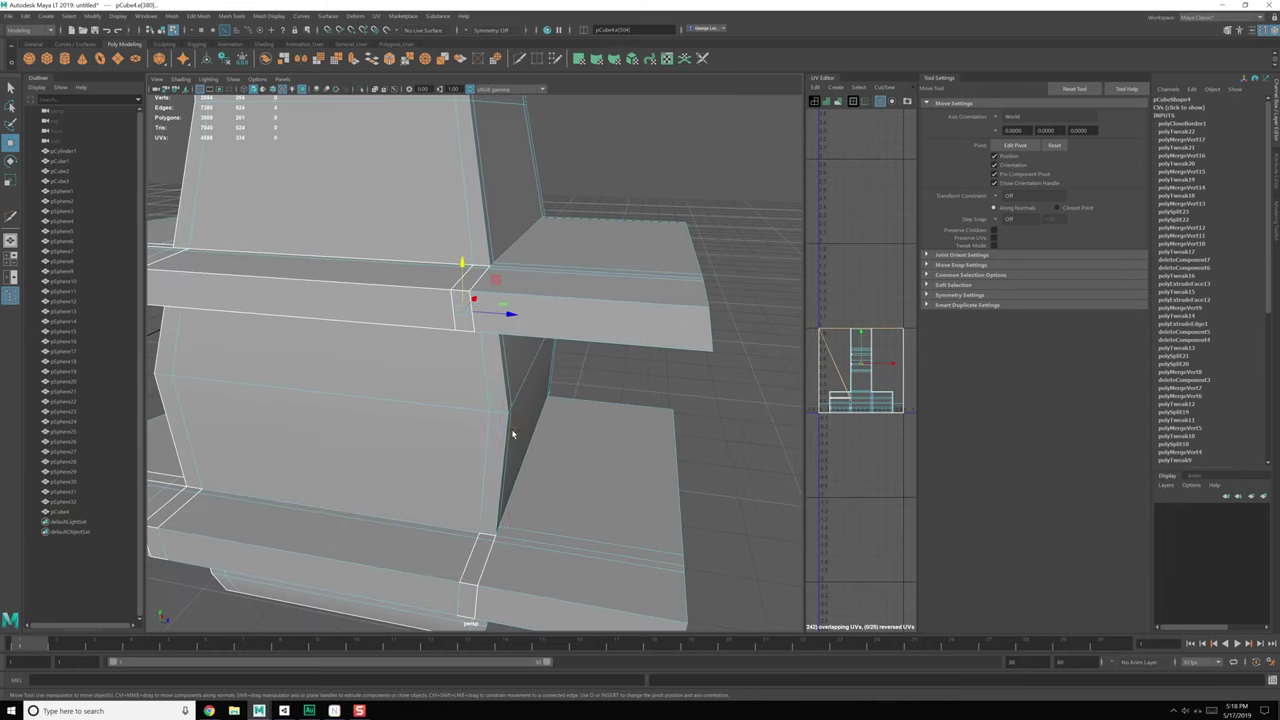
Step: Return to object mode and examine the smoothed body and ledges from the side and front
alt+drag(514, 433, 580, 445)
key(F8)
key(F8)
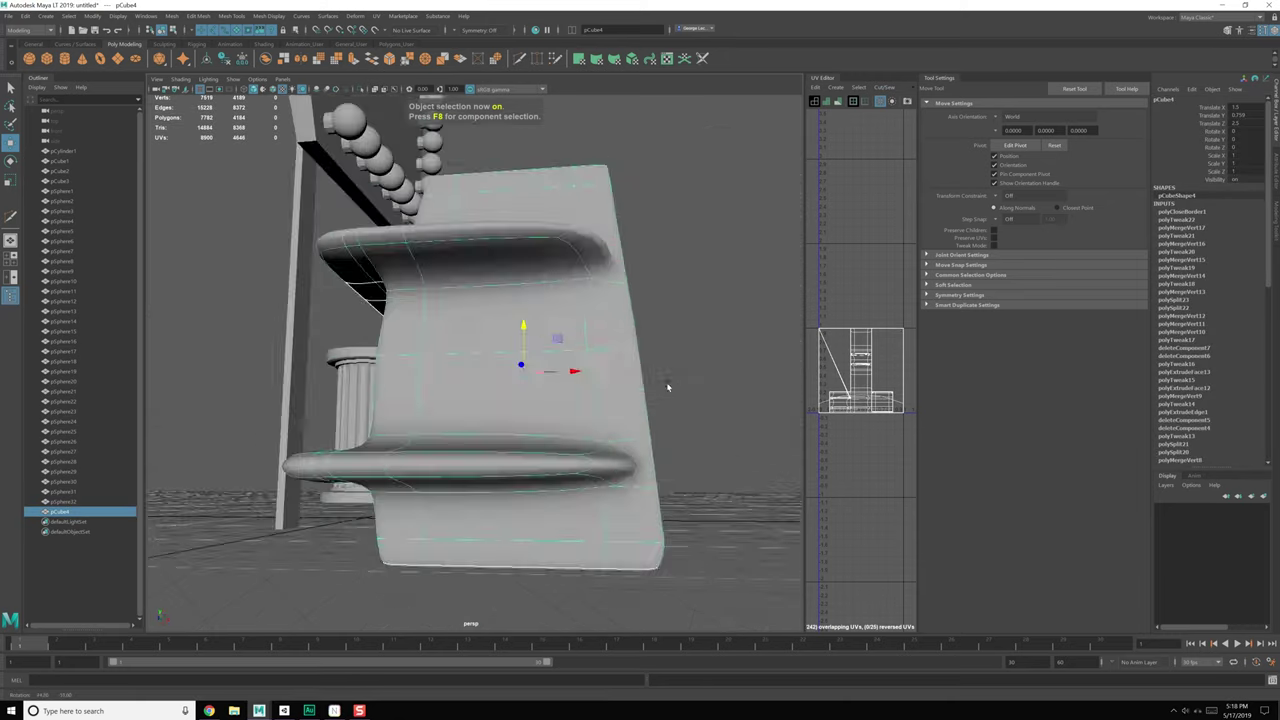
alt+drag(668, 387, 583, 397)
scroll(596, 396, down, 4)
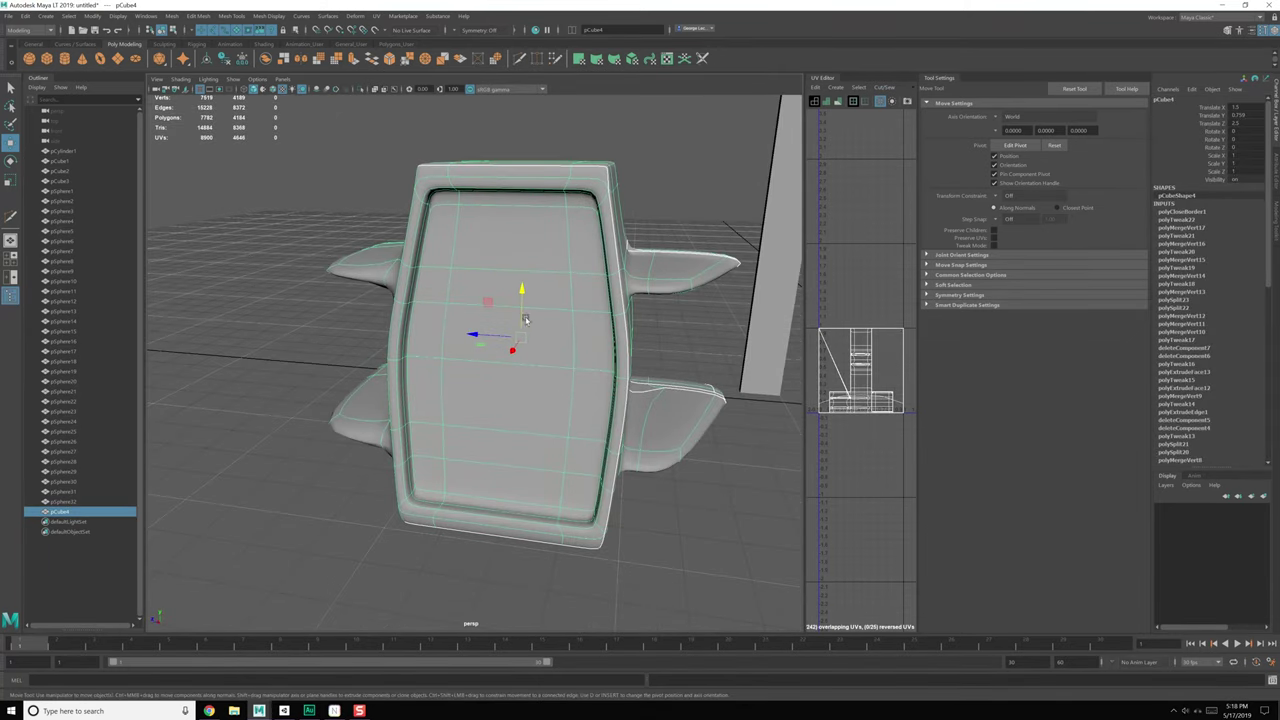
alt+drag(559, 232, 534, 264)
alt+drag(497, 330, 481, 289)
alt+drag(470, 352, 499, 344)
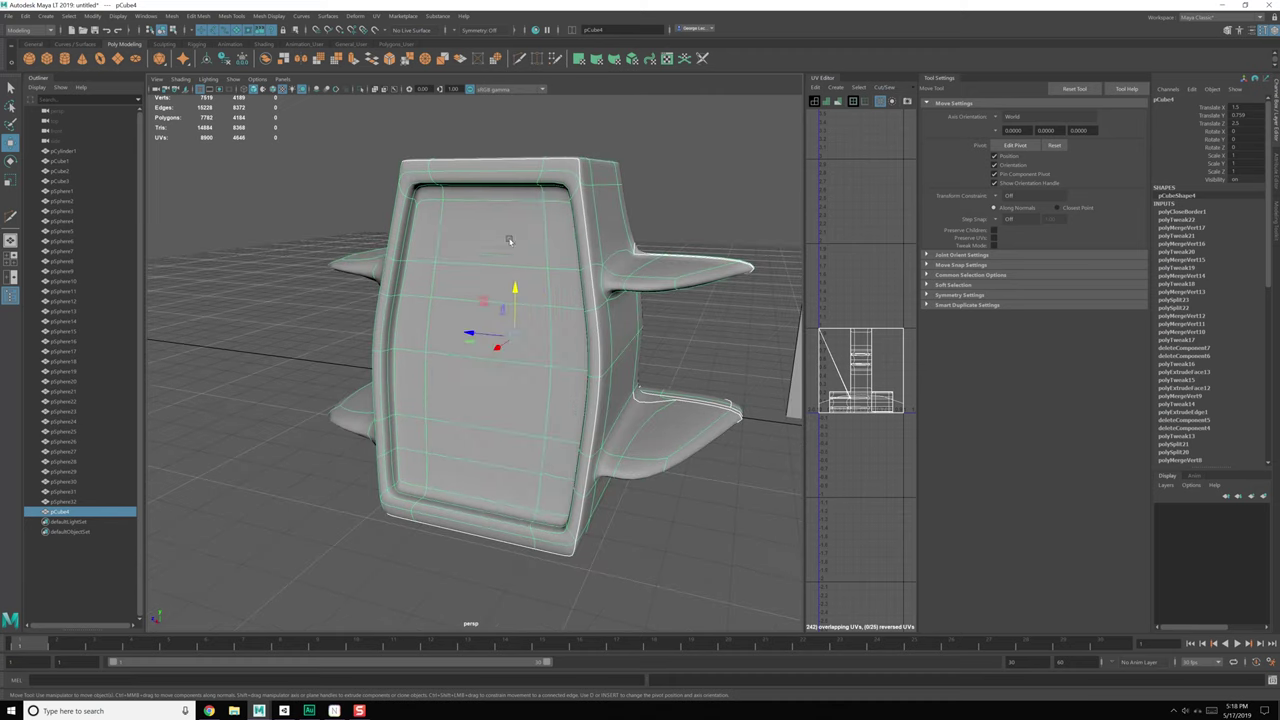
right_drag(508, 241, 500, 264)
click(490, 241)
shift+click(487, 287)
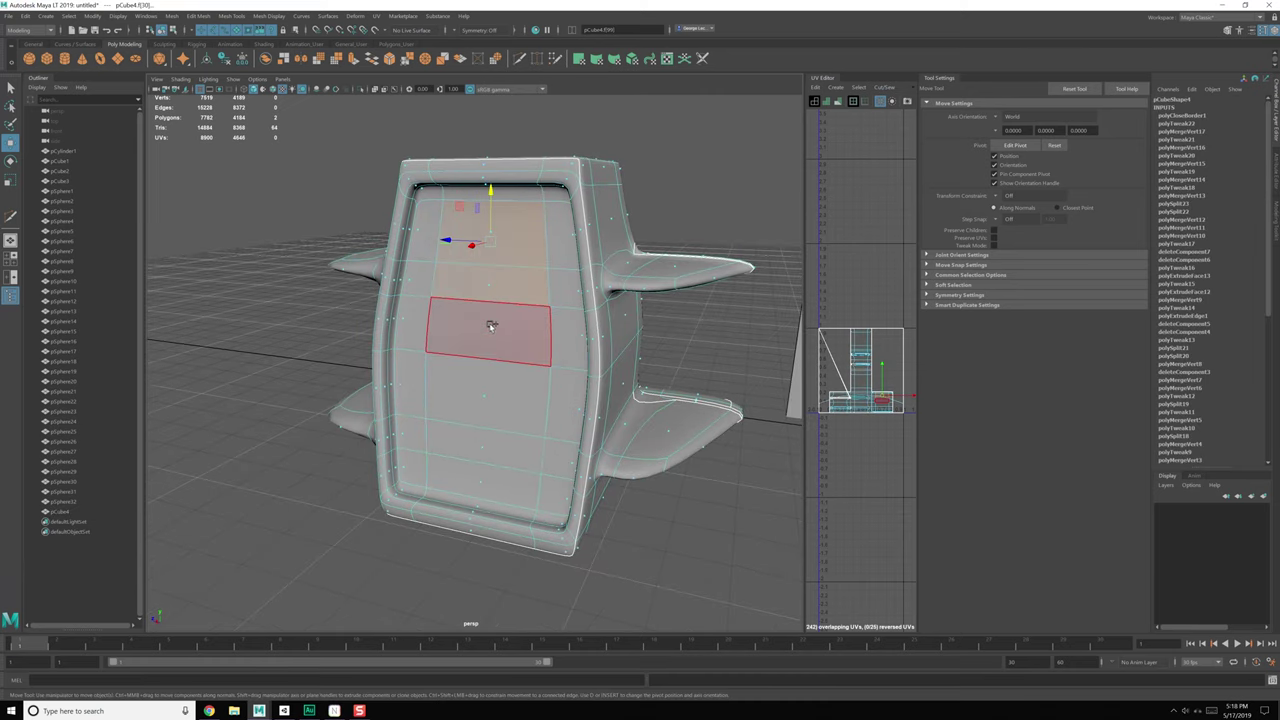
shift+click(489, 325)
shift+click(481, 447)
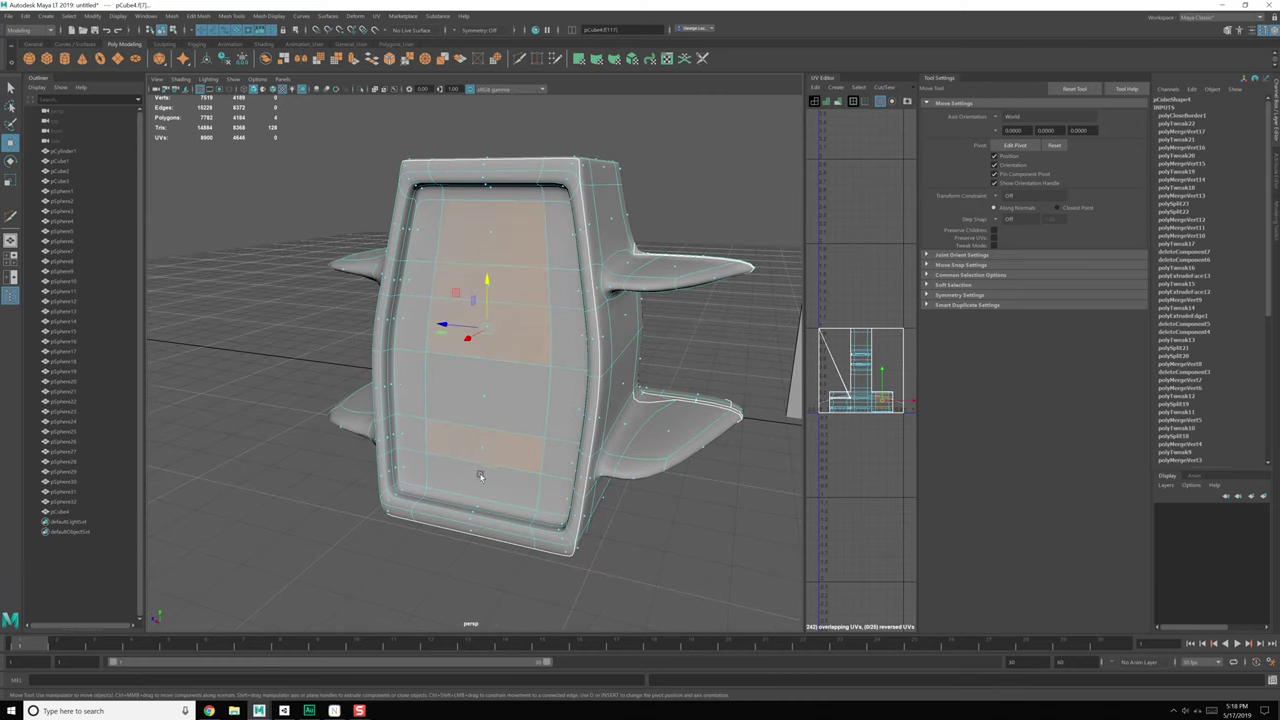
shift+double_click(481, 475)
alt+drag(481, 473, 518, 391)
click(503, 442)
shift+click(505, 443)
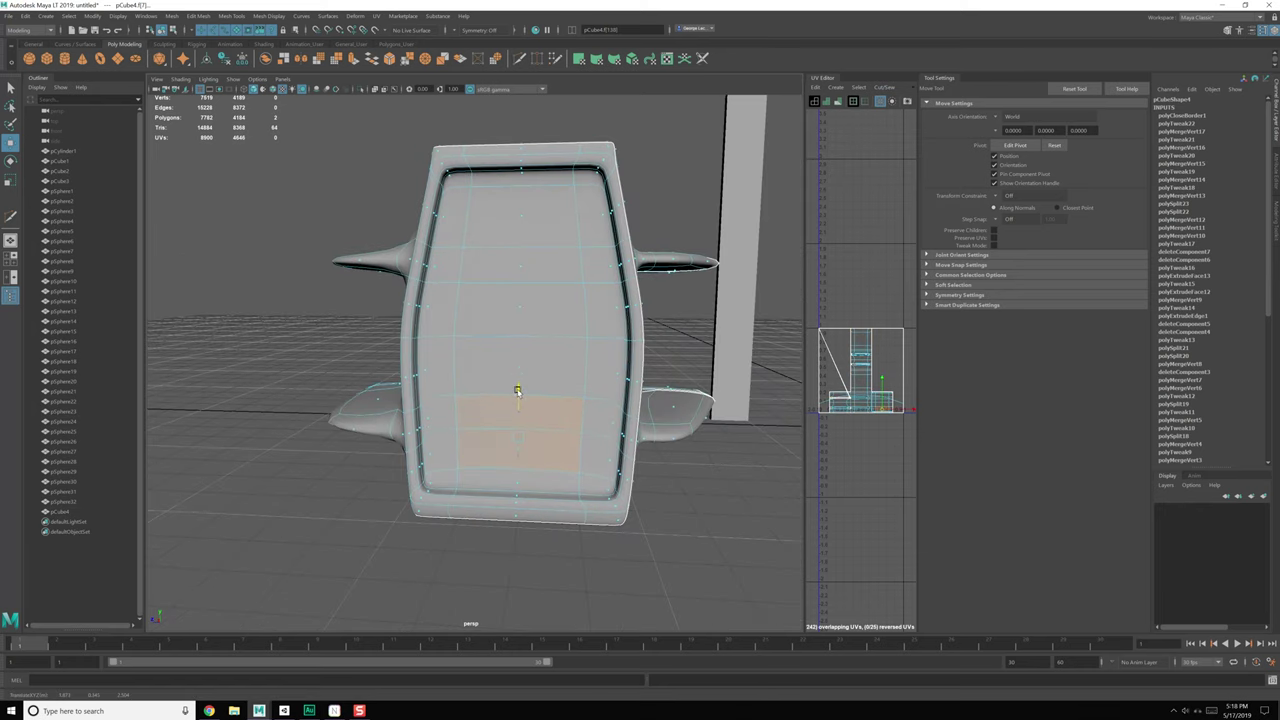
Step: Try to extrude the upper centre faces of the recessed front panel and scale the extrusion inward
click(522, 268)
shift+double_click(517, 229)
click(511, 221)
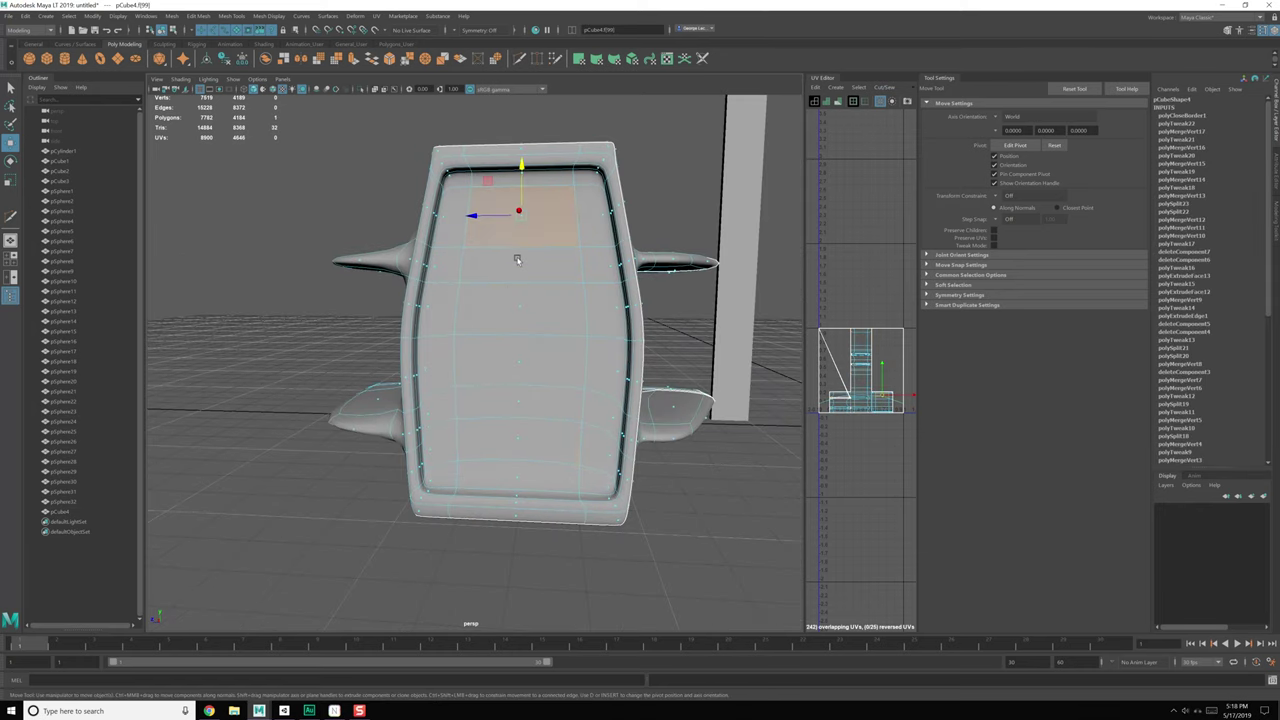
shift+click(530, 306)
shift+right_drag(546, 312, 562, 345)
alt+middle_drag(562, 345, 545, 374)
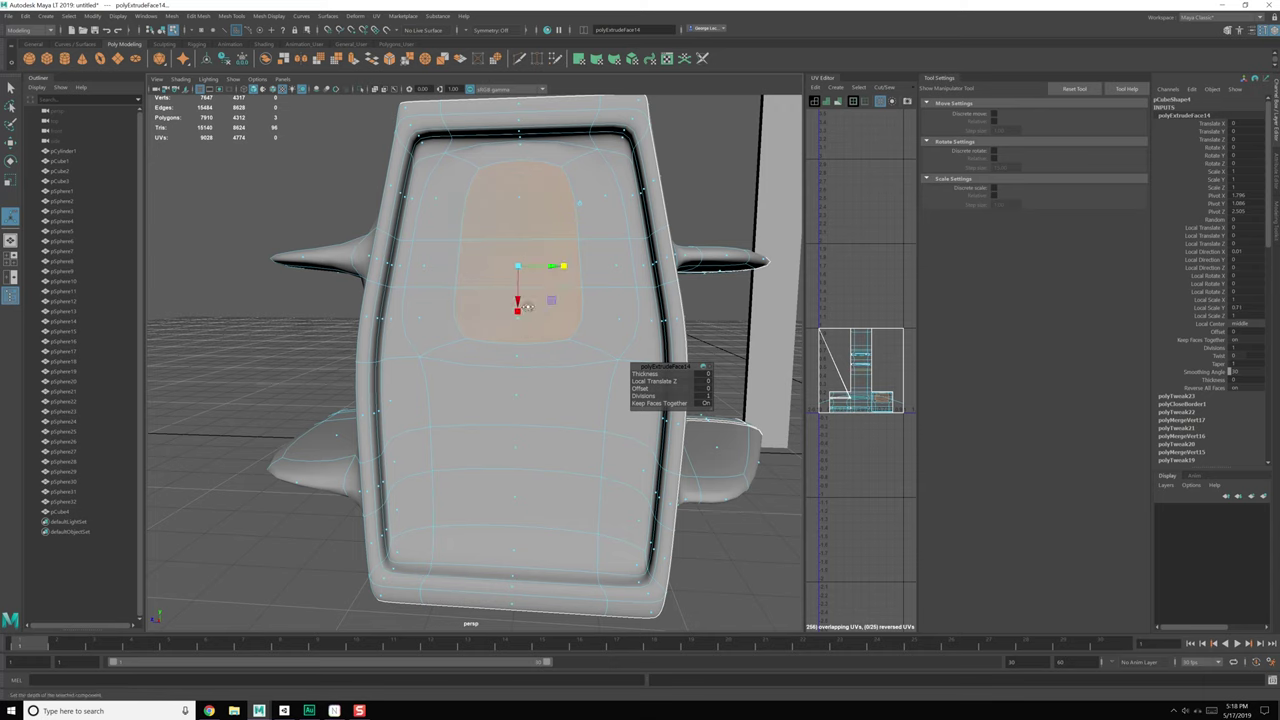
Step: Undo the front panel extrusion and the face selections made for it
alt+drag(527, 306, 421, 290)
key(ctrl+z)
key(ctrl+z)
key(ctrl+z)
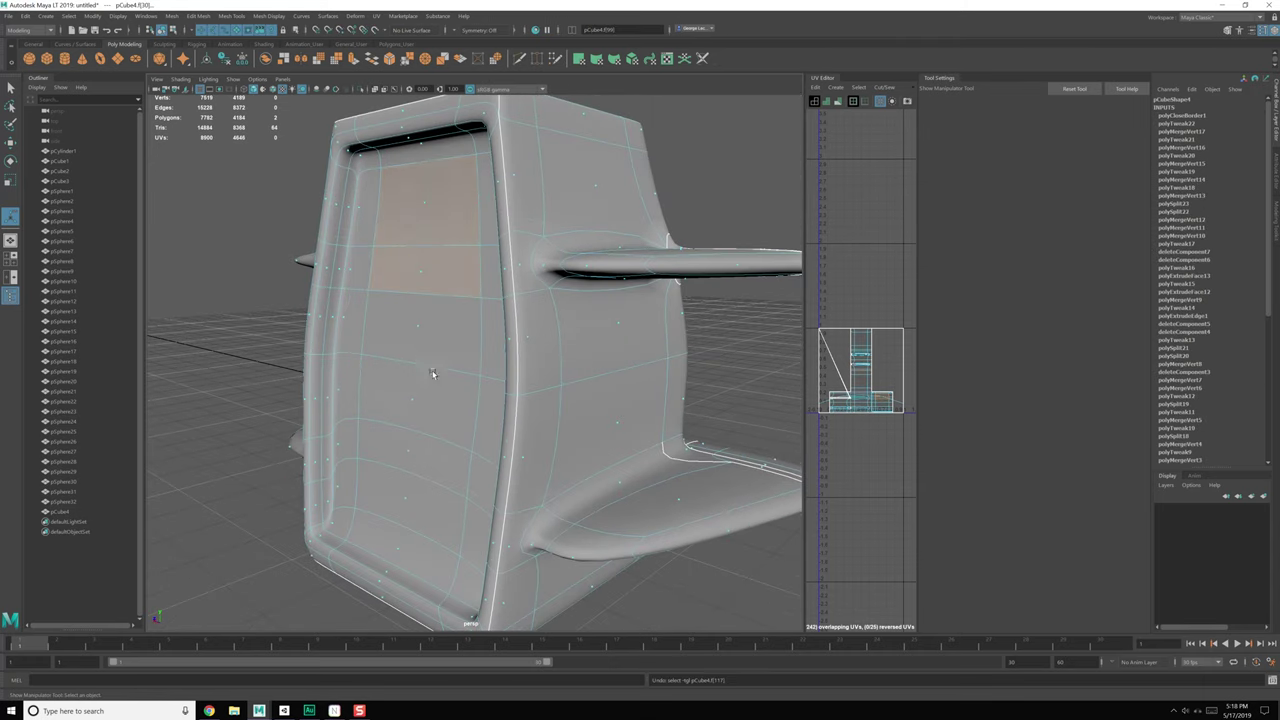
alt+drag(431, 388, 437, 389)
key(ctrl+z)
key(ctrl+z)
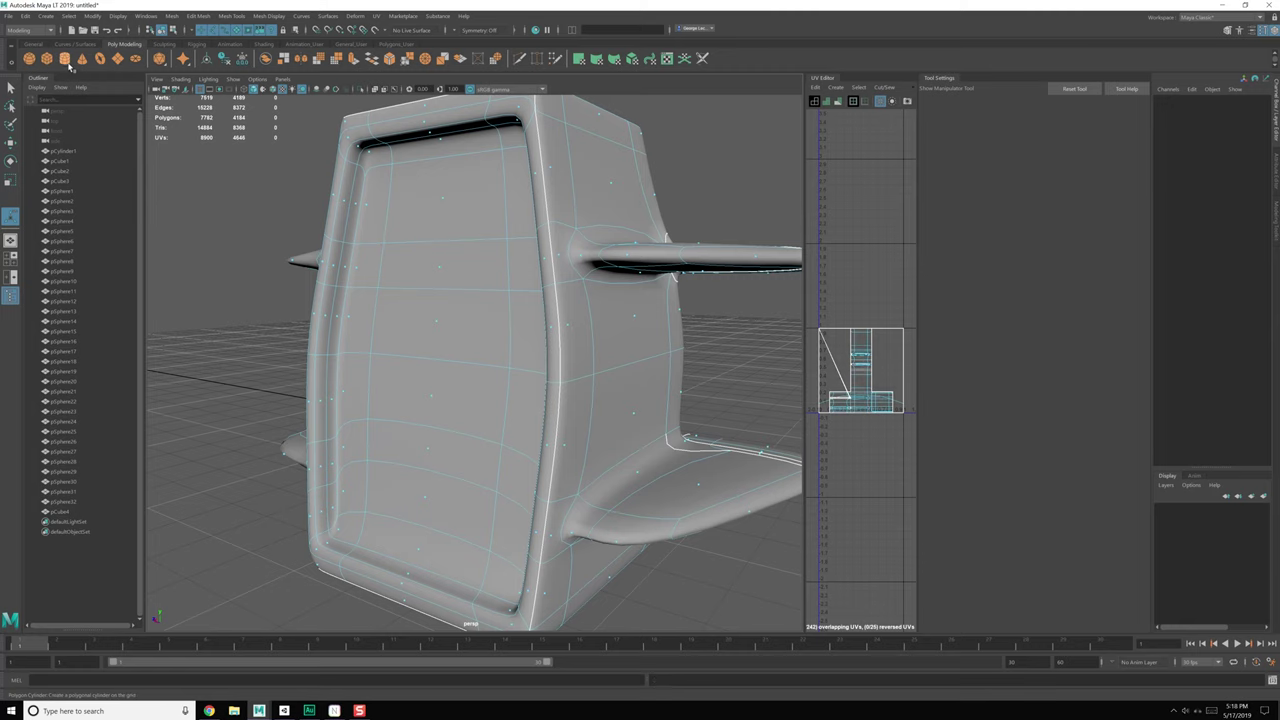
Step: Create a thin polygon cylinder about 0.2 in radius in front of the body and set its Z rotation to 90
shift+right_drag(352, 338, 398, 388)
scroll(420, 430, down, 5)
alt+middle_drag(455, 476, 442, 436)
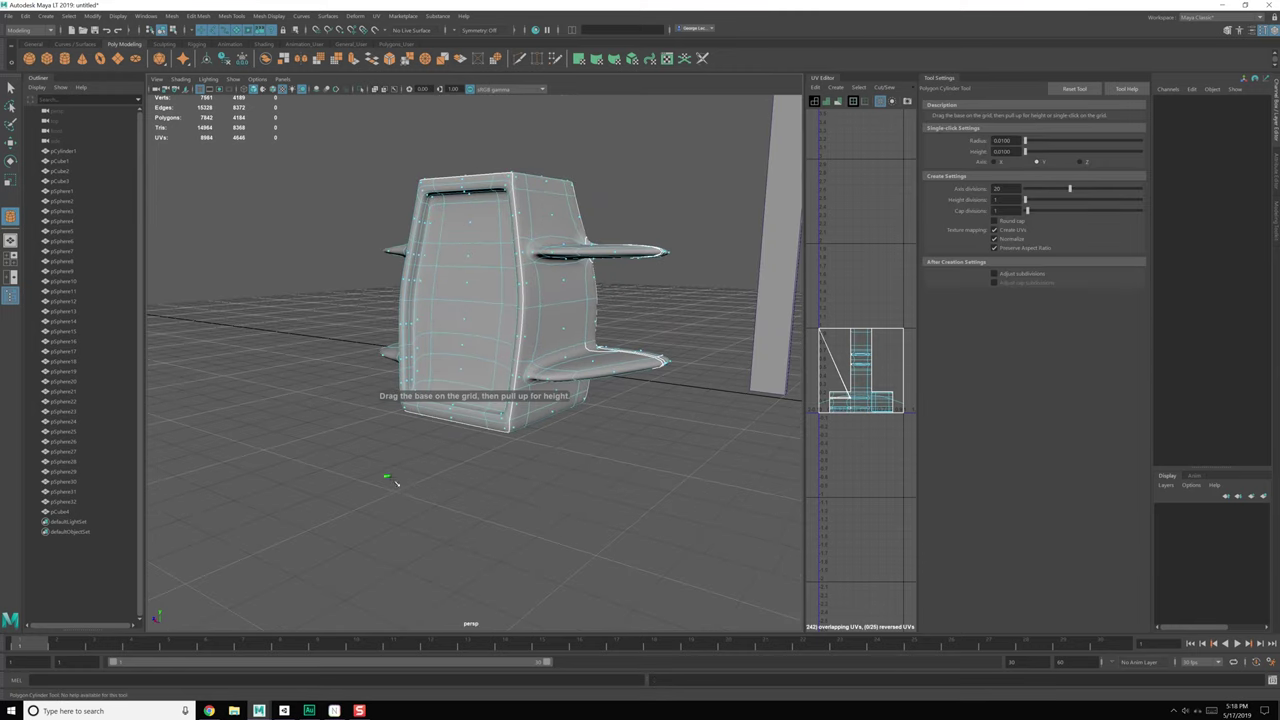
drag(397, 484, 356, 496)
key(e)
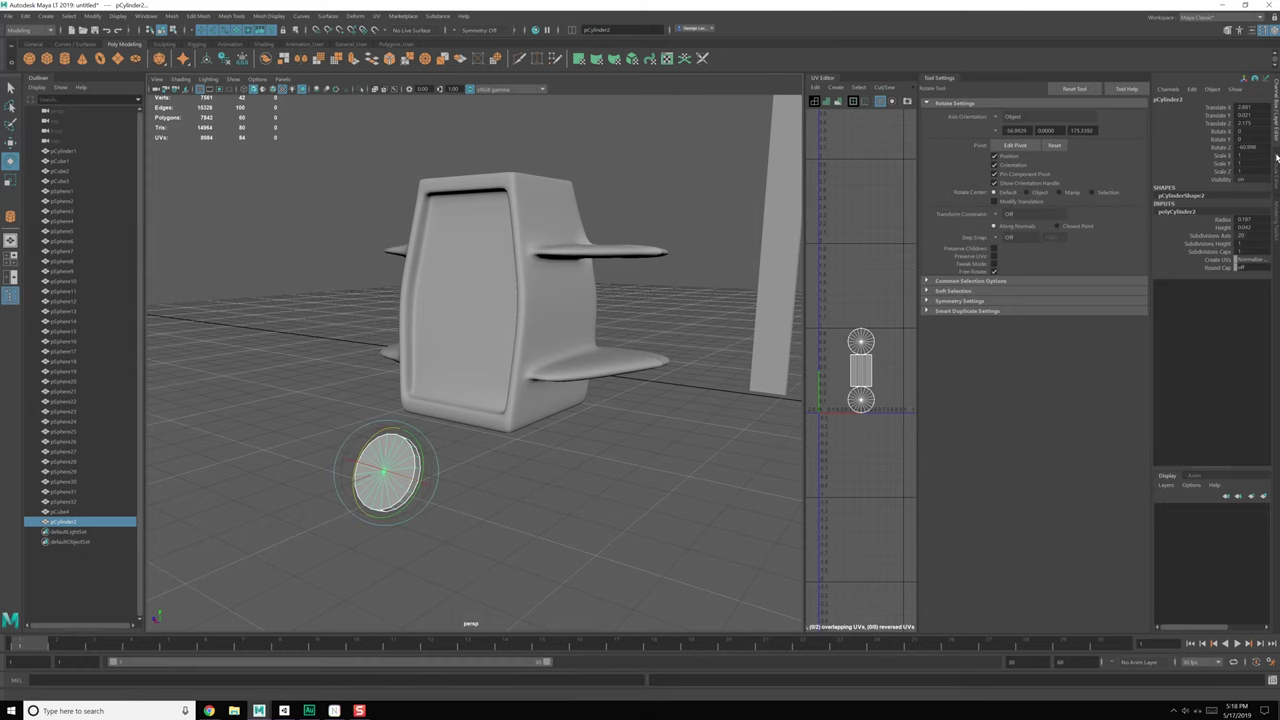
key(Return)
alt+drag(567, 335, 537, 394)
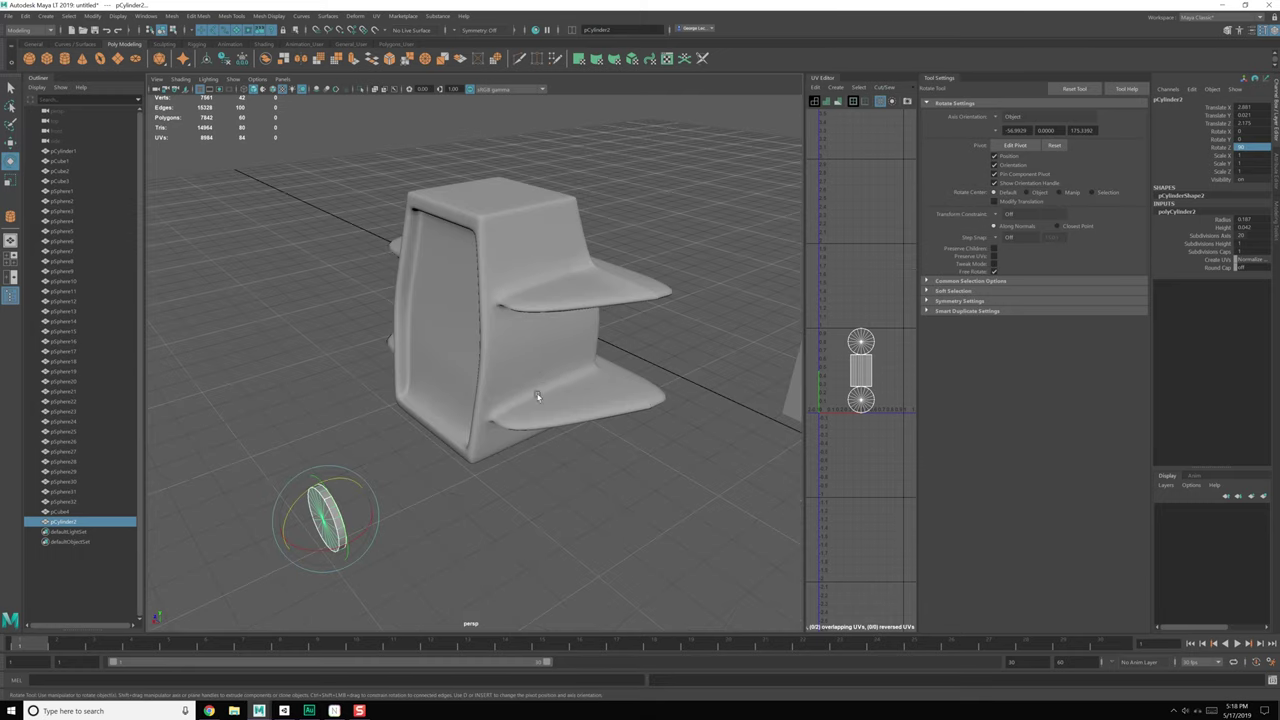
Step: Move the upright disc up and back to the upper part of the body's front panel
scroll(530, 396, up, 2)
key(w)
alt+middle_drag(297, 478, 327, 419)
drag(331, 443, 442, 213)
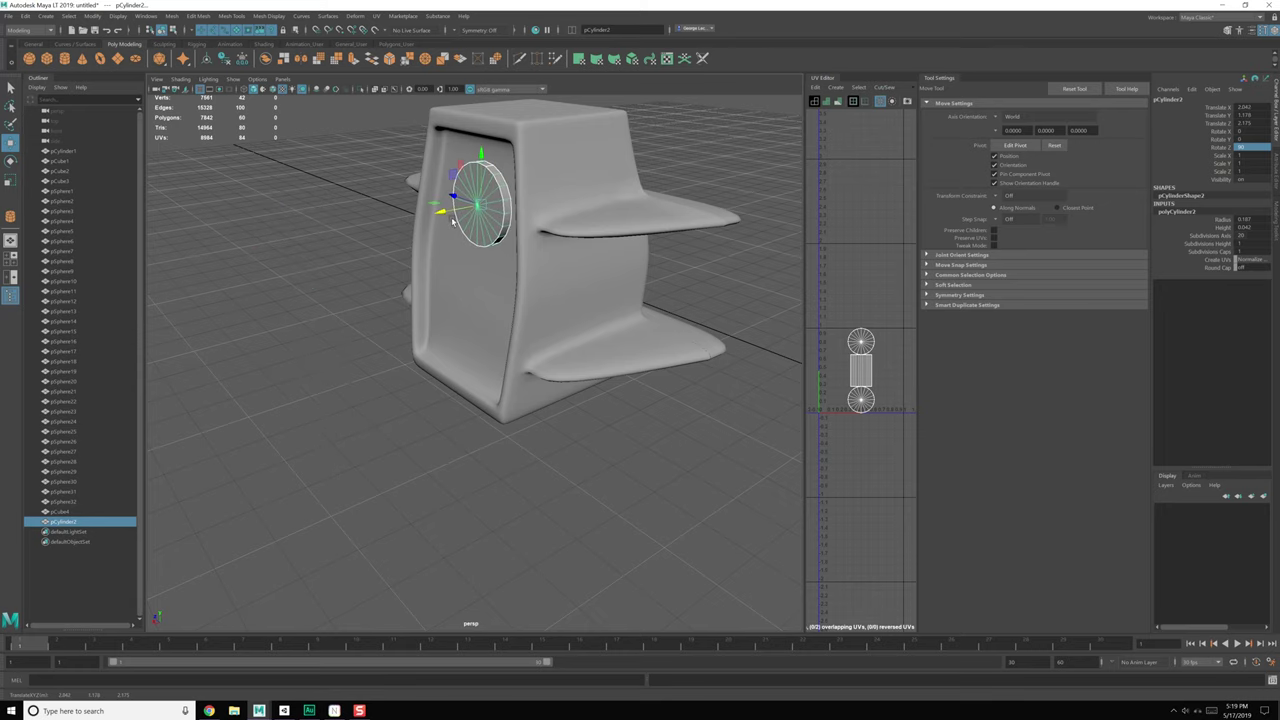
Step: Shift the disc sideways and push it back close to the recessed front panel's surface
key(f)
alt+drag(381, 314, 215, 385)
alt+middle_drag(267, 480, 541, 378)
alt+drag(450, 388, 534, 410)
scroll(514, 414, down, 4)
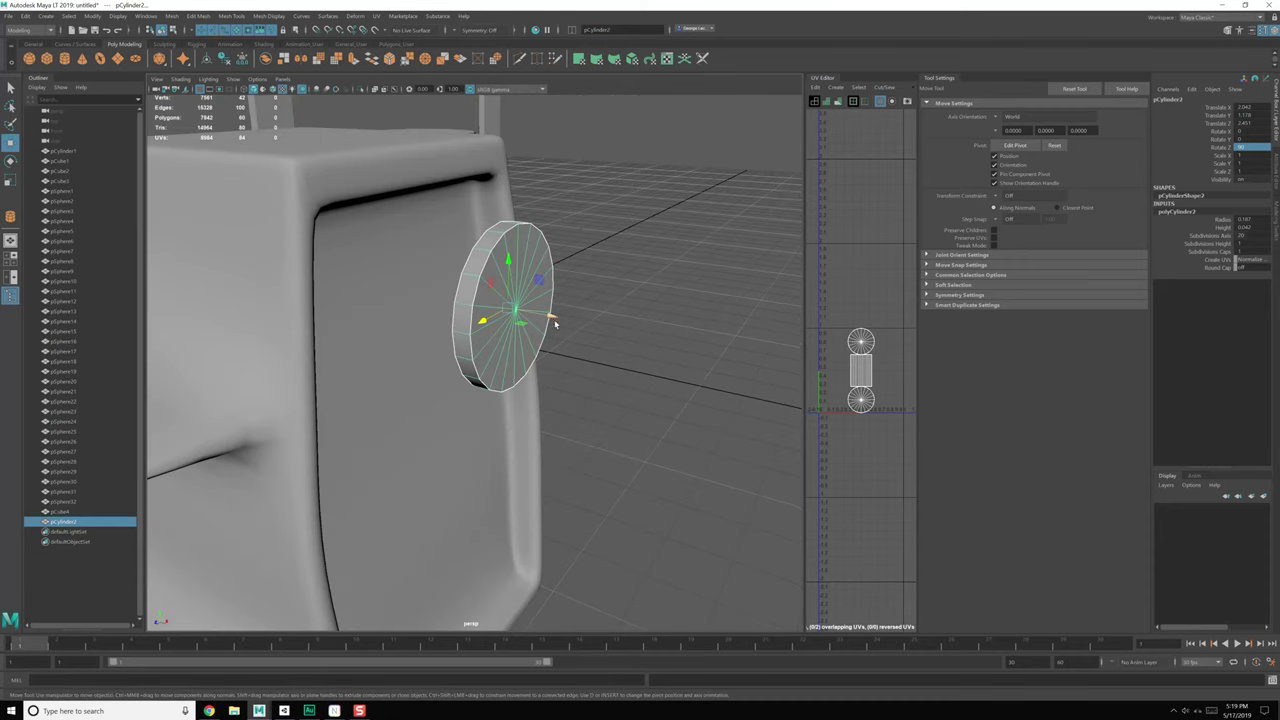
drag(442, 315, 440, 315)
key(ctrl+z)
drag(551, 317, 456, 299)
alt+drag(465, 350, 480, 323)
Step: Scale the disc up uniformly to about 1.4 and lower it slightly on the front panel
key(r)
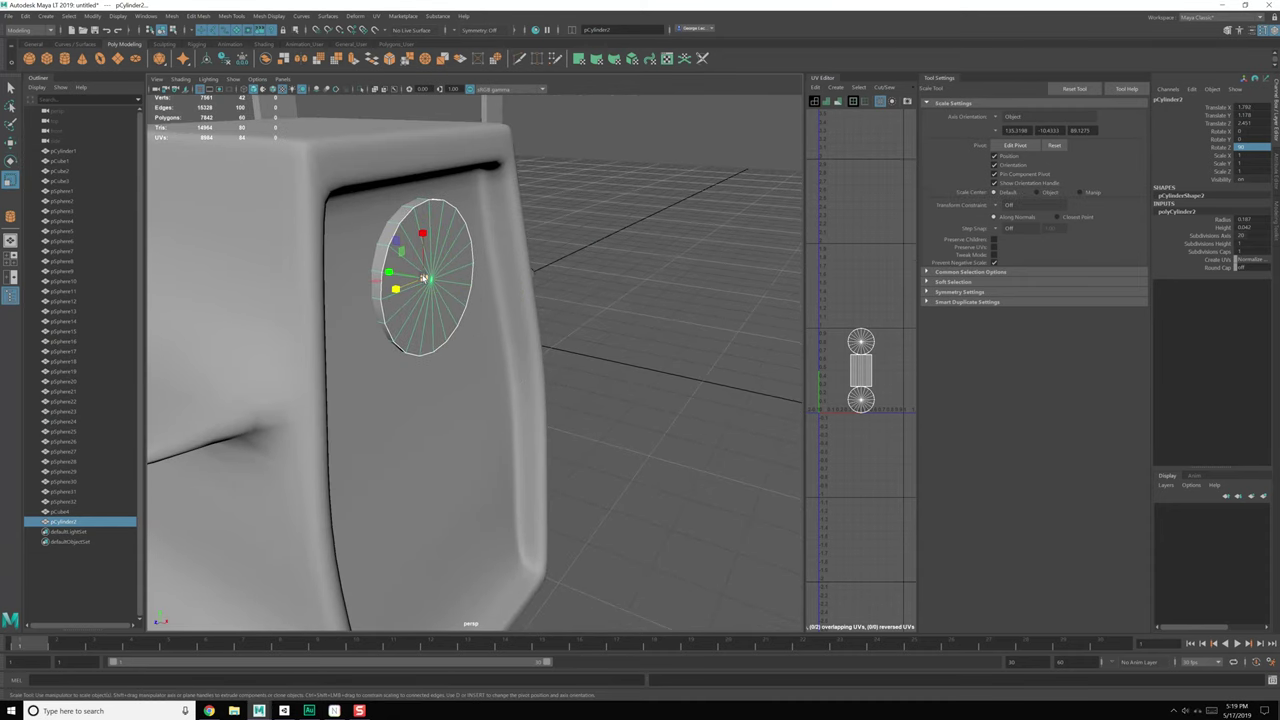
drag(424, 278, 469, 281)
key(w)
drag(427, 232, 428, 272)
Step: Centre the disc across the width of the front panel using vertex snapping
alt+drag(446, 304, 374, 318)
alt+middle_drag(486, 396, 443, 371)
alt+drag(443, 371, 435, 195)
key(v)
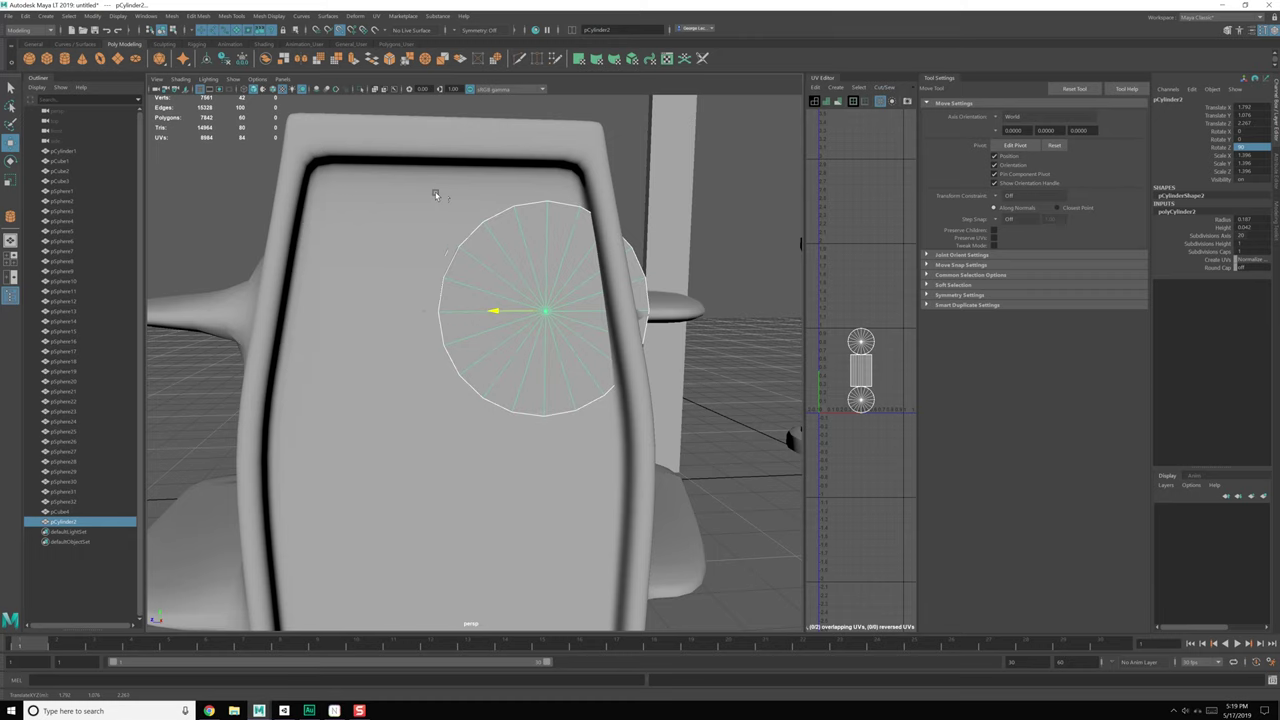
alt+drag(500, 265, 443, 338)
Step: Stretch the disc vertically into an oval with X scale about 1.85 and lower it on the panel
key(e)
key(r)
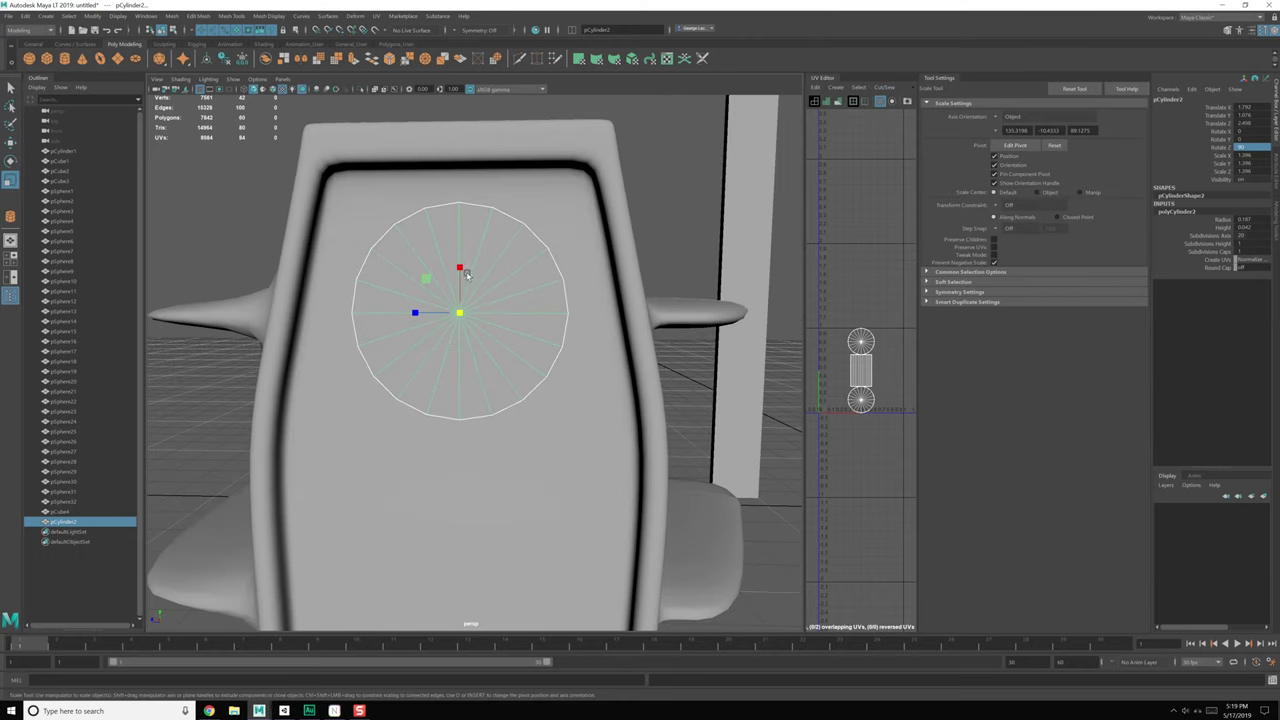
drag(465, 271, 465, 254)
key(w)
alt+drag(534, 347, 430, 350)
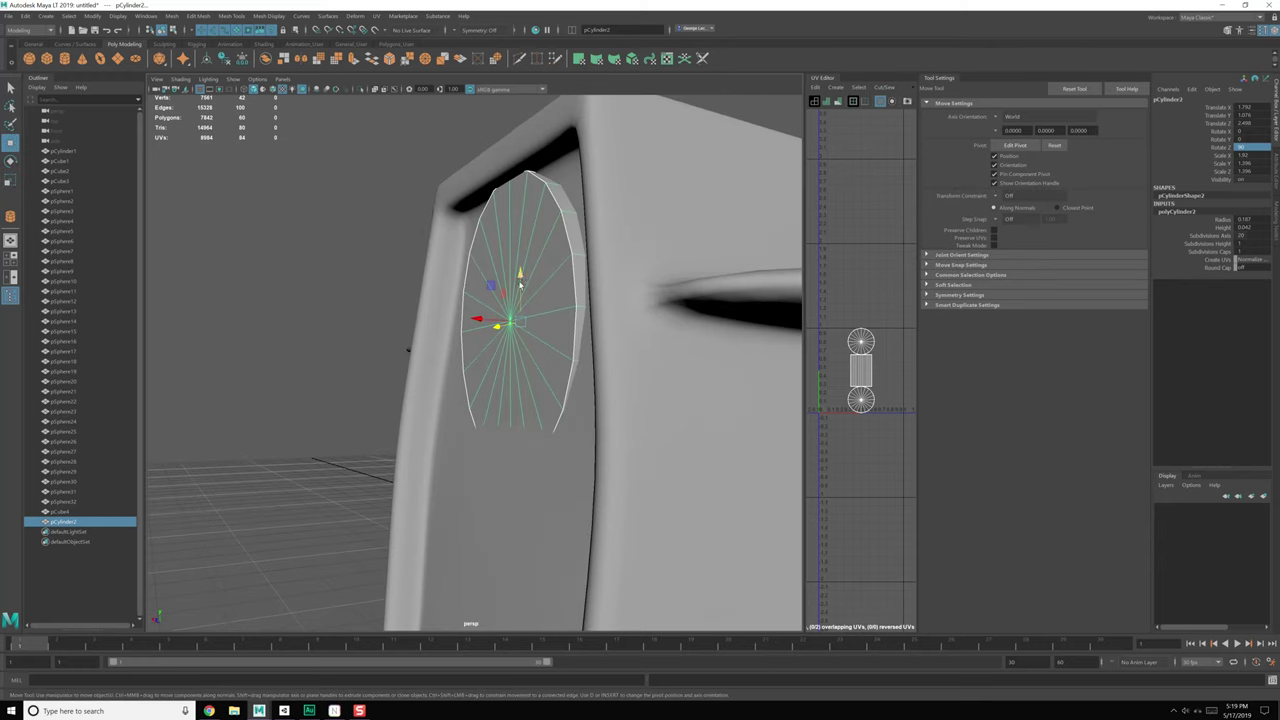
drag(521, 279, 520, 307)
Step: Tilt the oval disc to follow the front panel's slope and fine-tune its size and position against the surface
alt+drag(520, 309, 473, 356)
key(e)
key(w)
alt+drag(430, 362, 484, 359)
key(e)
key(r)
key(w)
drag(457, 312, 458, 328)
alt+drag(458, 330, 446, 348)
Step: Enlarge the oval disc so that it fills more of the front panel's upper part
scroll(500, 440, down, 3)
alt+drag(508, 467, 491, 429)
key(r)
drag(417, 297, 512, 370)
key(ctrl+d)
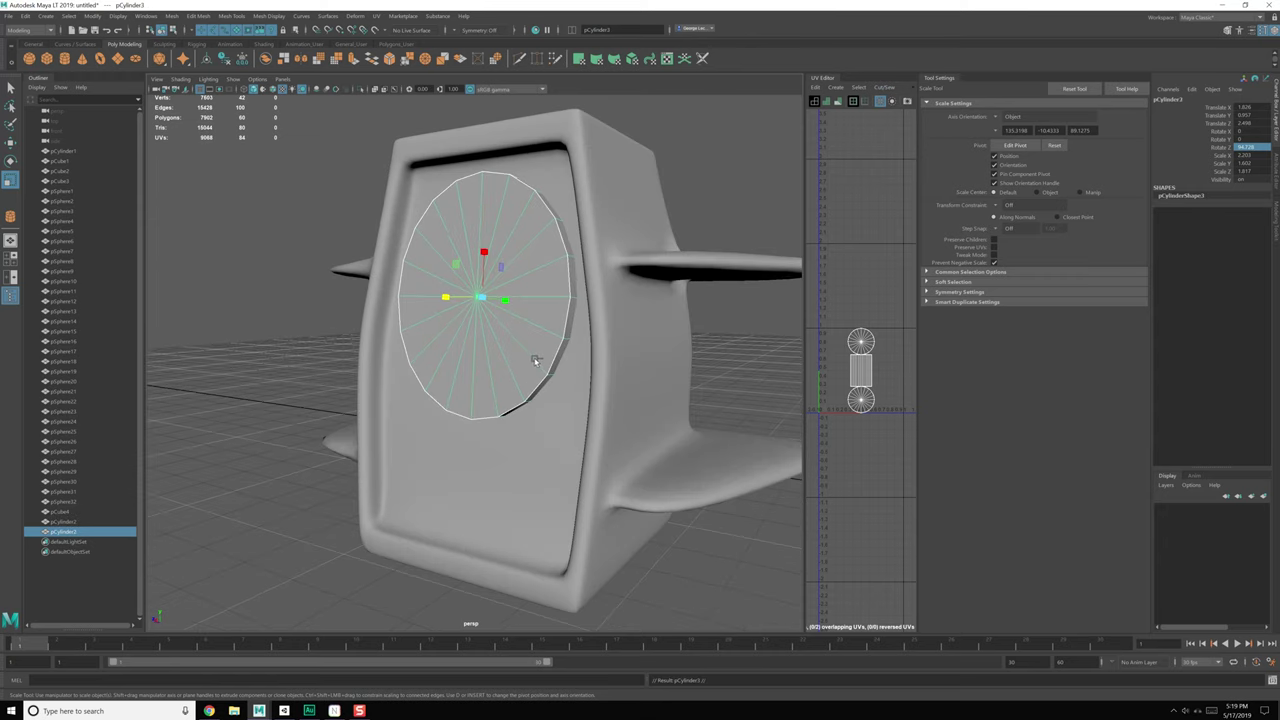
key(w)
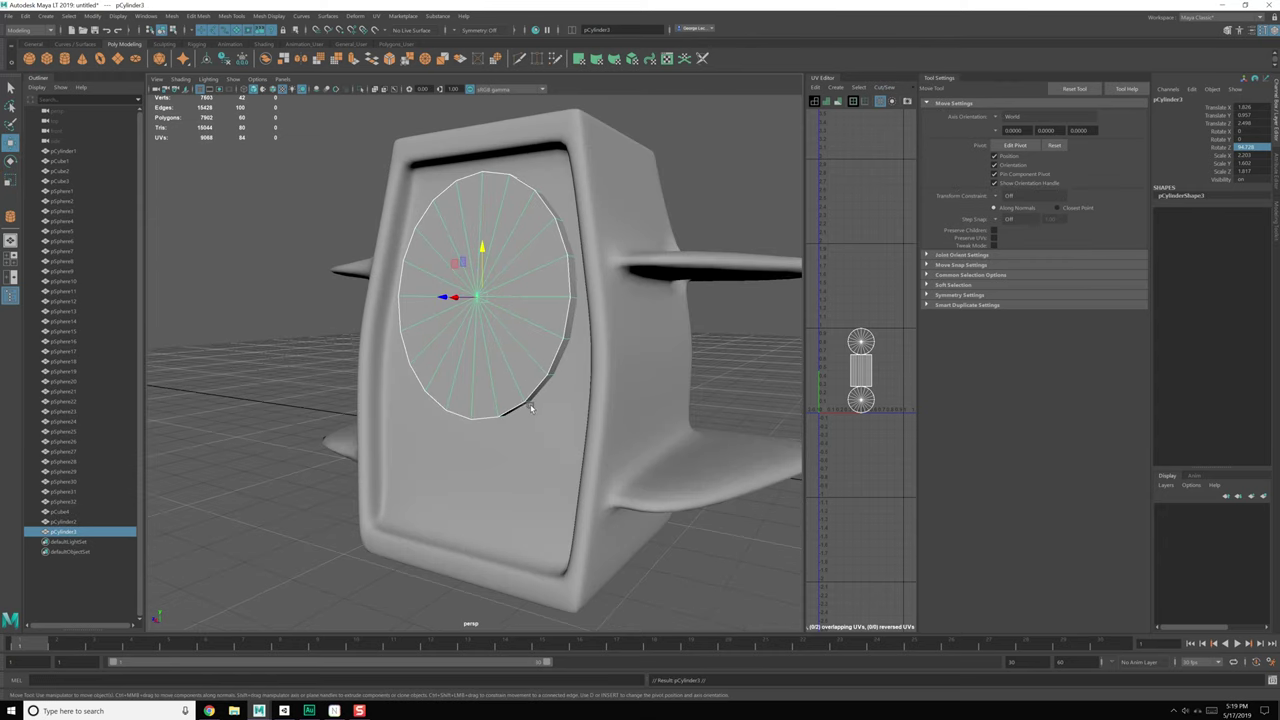
key(Delete)
Step: Try to chamfer the centre vertex of the oval disc's front cap with a width of 0.25
click(505, 299)
scroll(517, 332, up, 3)
alt+middle_drag(485, 303, 491, 328)
right_click(526, 290)
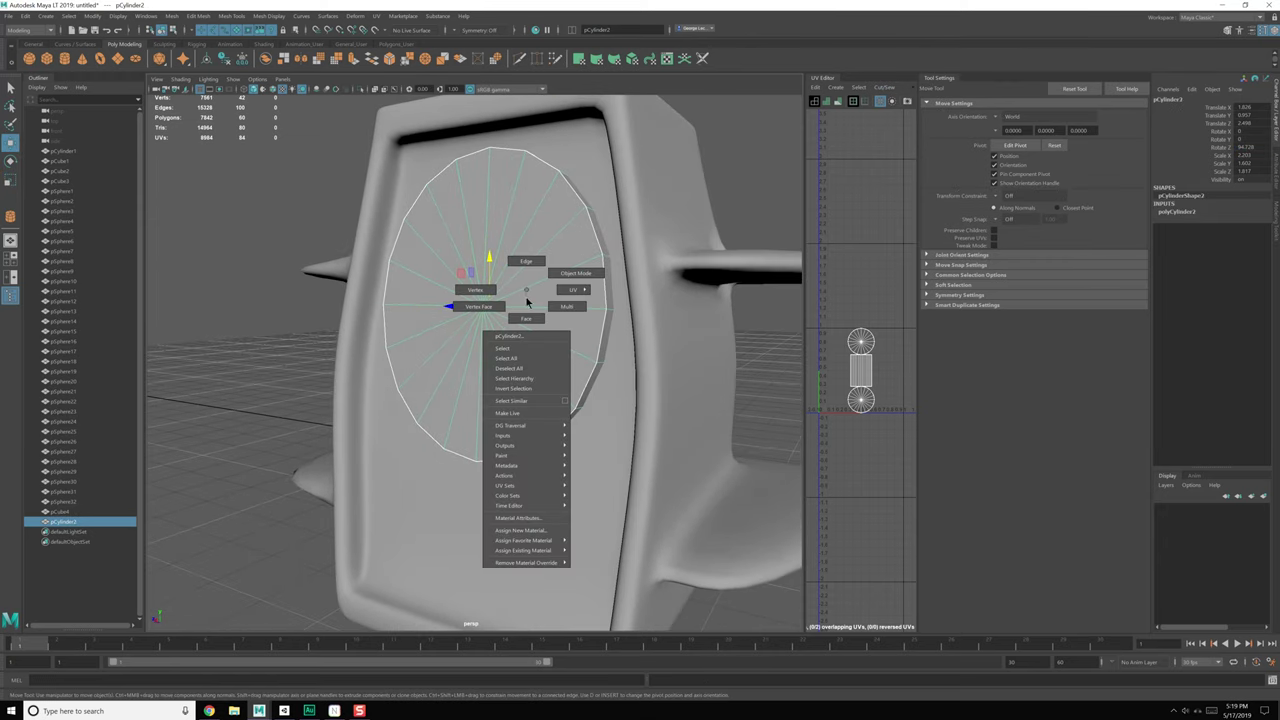
right_drag(527, 302, 526, 261)
alt+drag(580, 243, 568, 257)
mouse_move(566, 254)
right_down()
mouse_move(566, 225)
mouse_move(607, 262)
mouse_move(582, 248)
right_up()
double_click(587, 233)
scroll(530, 290, up, 3)
right_drag(500, 308, 534, 316)
click(488, 281)
shift+right_click(491, 319)
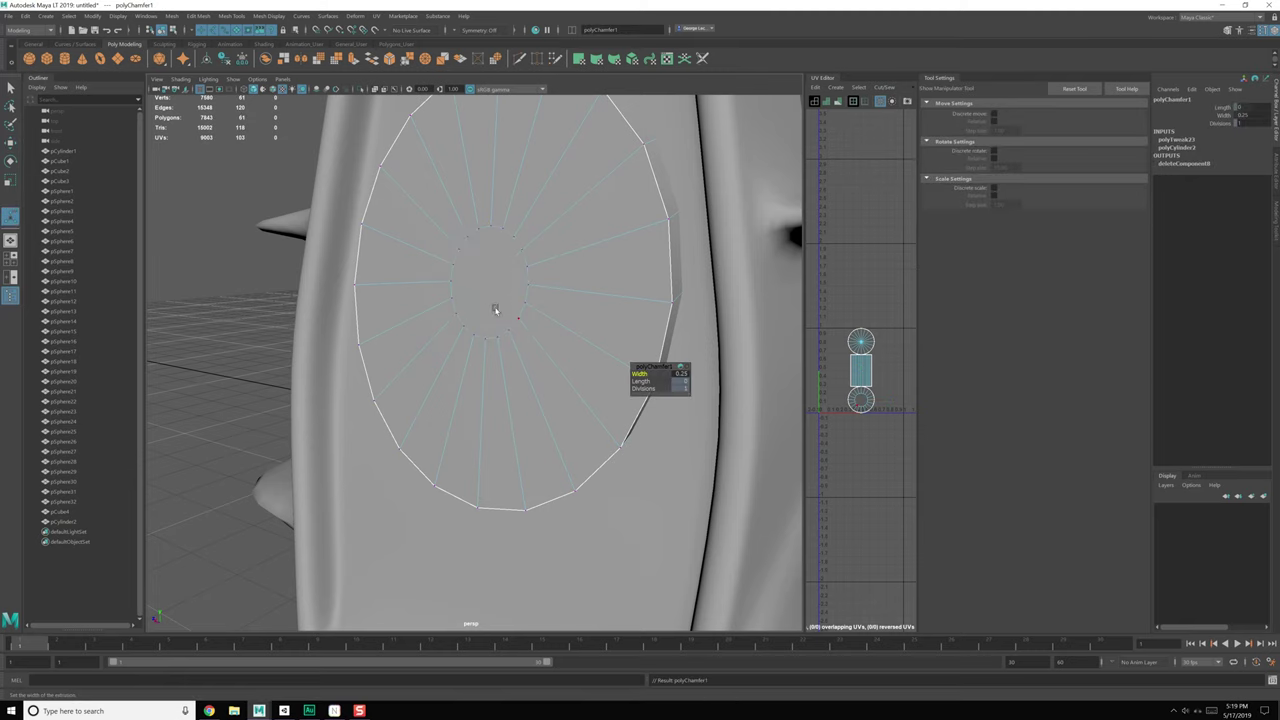
Step: Try to scale the ring of vertices around the chamfered centre outward toward the disc's rim
alt+drag(494, 307, 502, 309)
right_drag(488, 278, 494, 250)
click(510, 246)
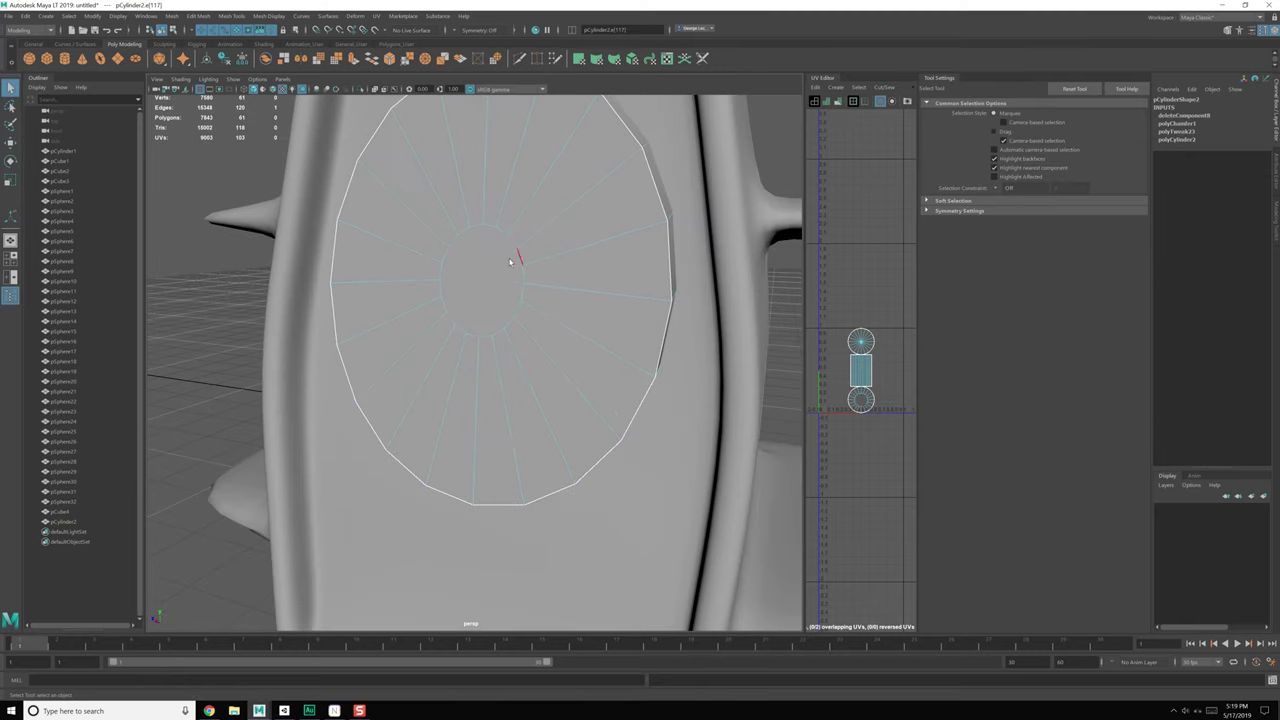
alt+drag(437, 249, 476, 264)
right_drag(475, 264, 430, 264)
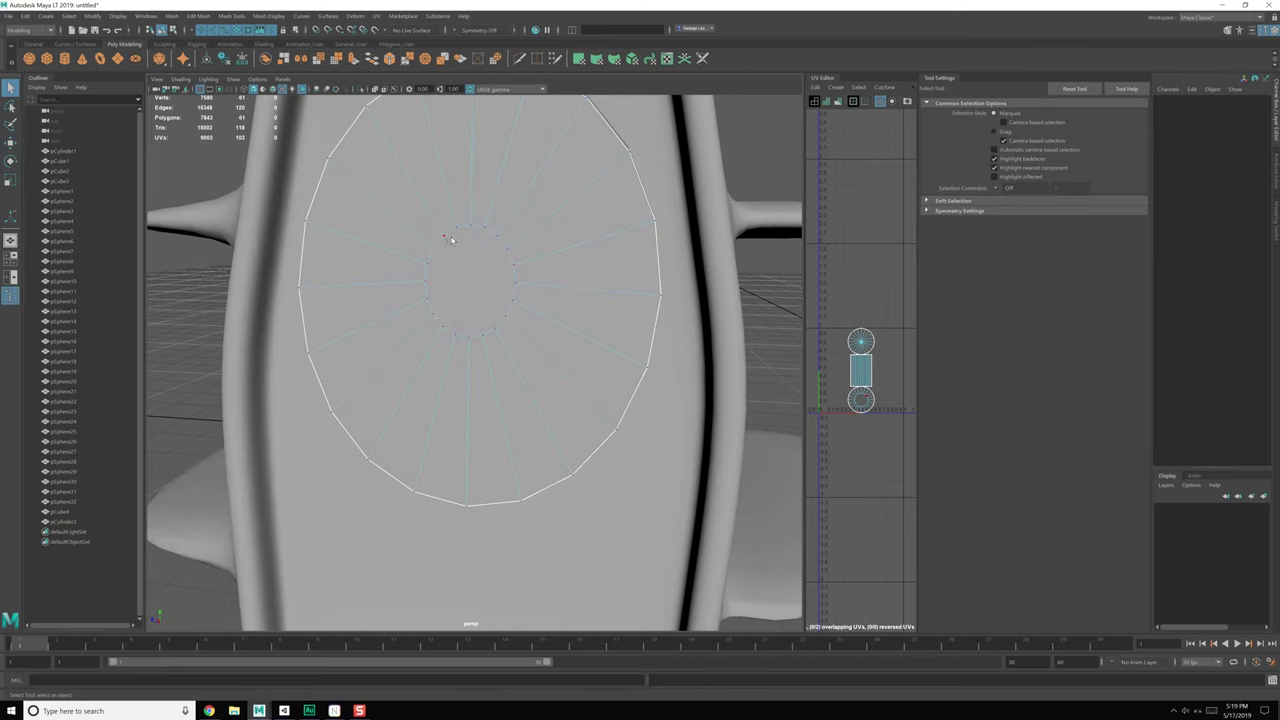
drag(517, 352, 519, 355)
alt+drag(519, 355, 542, 224)
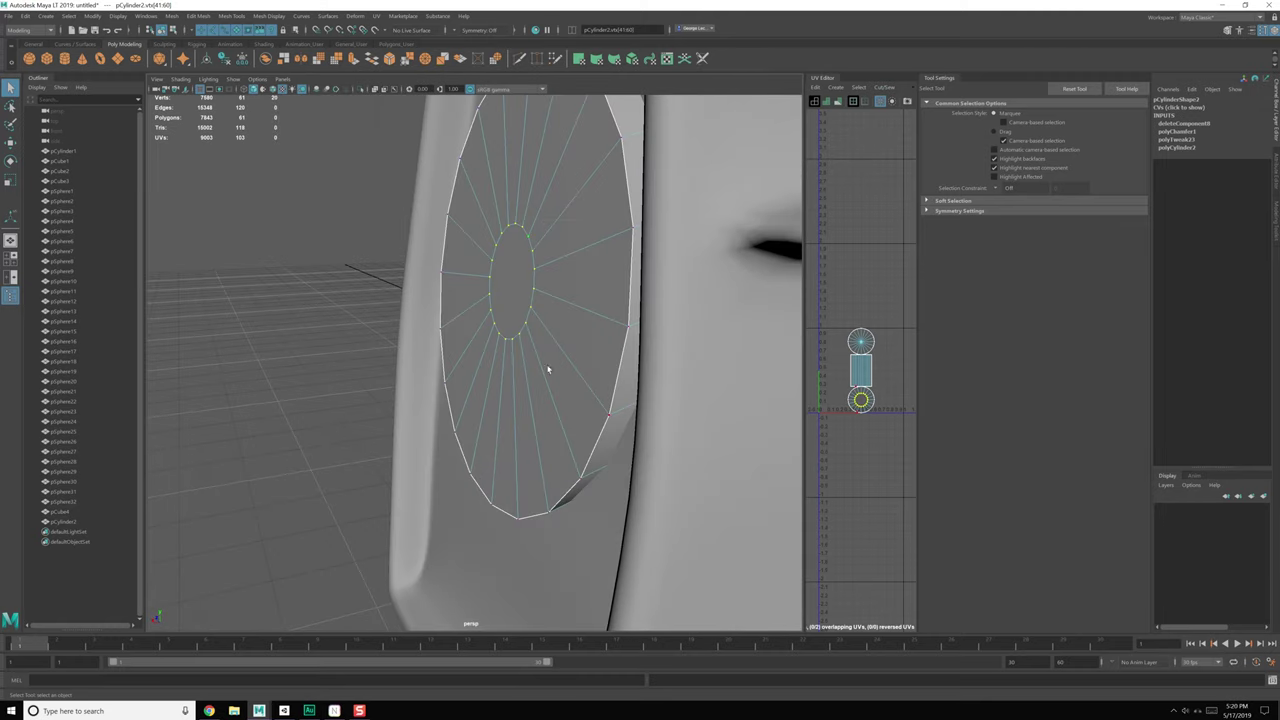
key(w)
alt+drag(547, 367, 580, 362)
key(e)
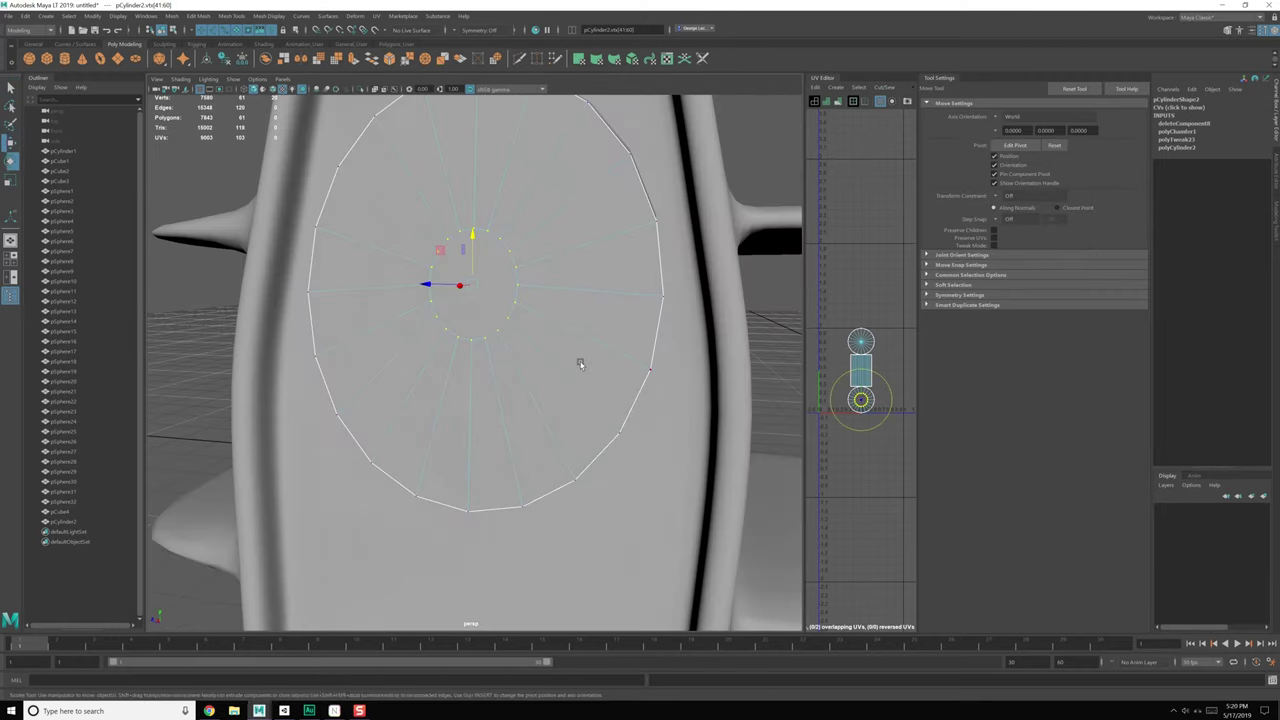
key(r)
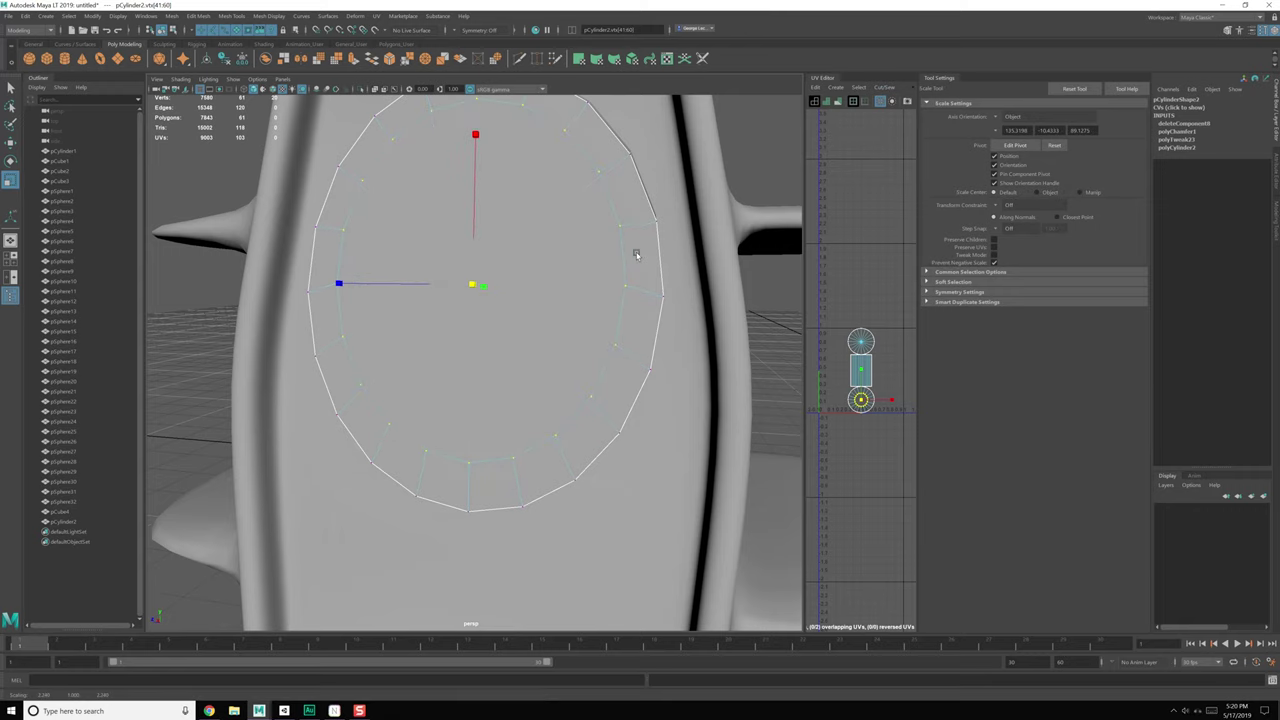
Step: Undo the vertex ring scaling and the chamfer of the disc's centre vertex
key(ctrl+z)
alt+drag(623, 257, 573, 291)
key(ctrl+z)
key(ctrl+z)
key(ctrl+z)
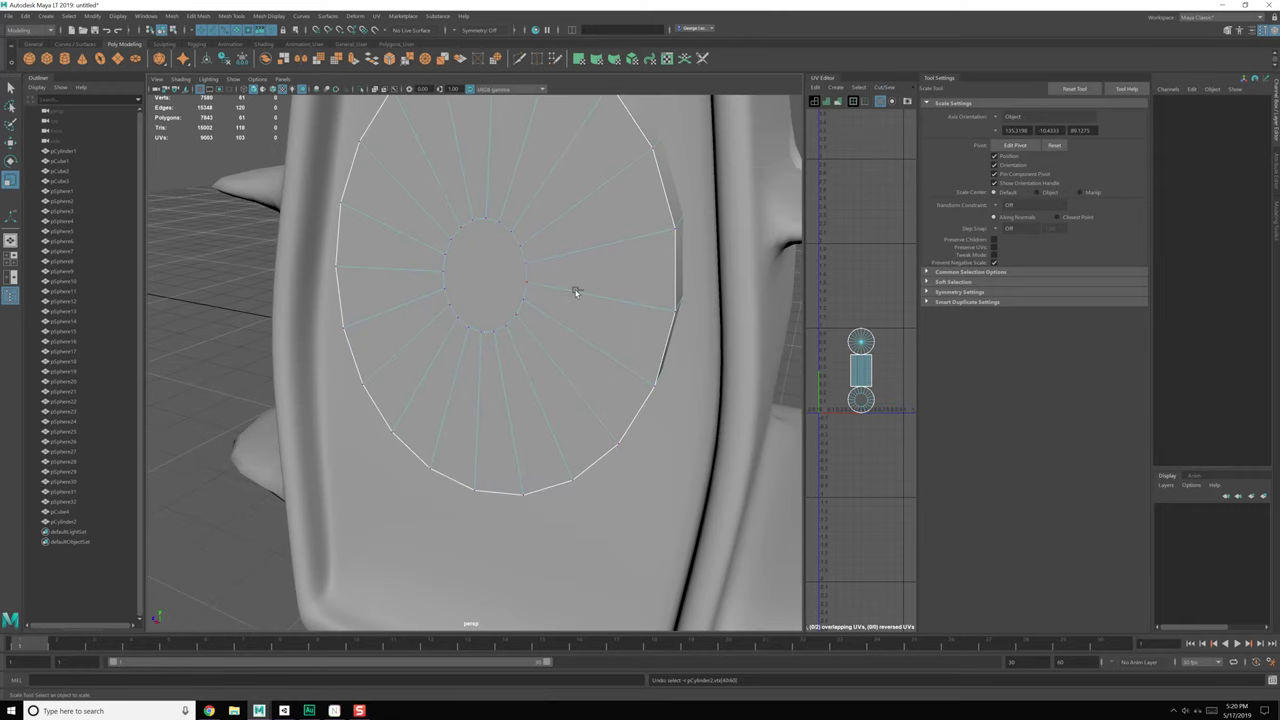
key(ctrl+z)
key(ctrl+z)
key(ctrl+z)
key(ctrl+z)
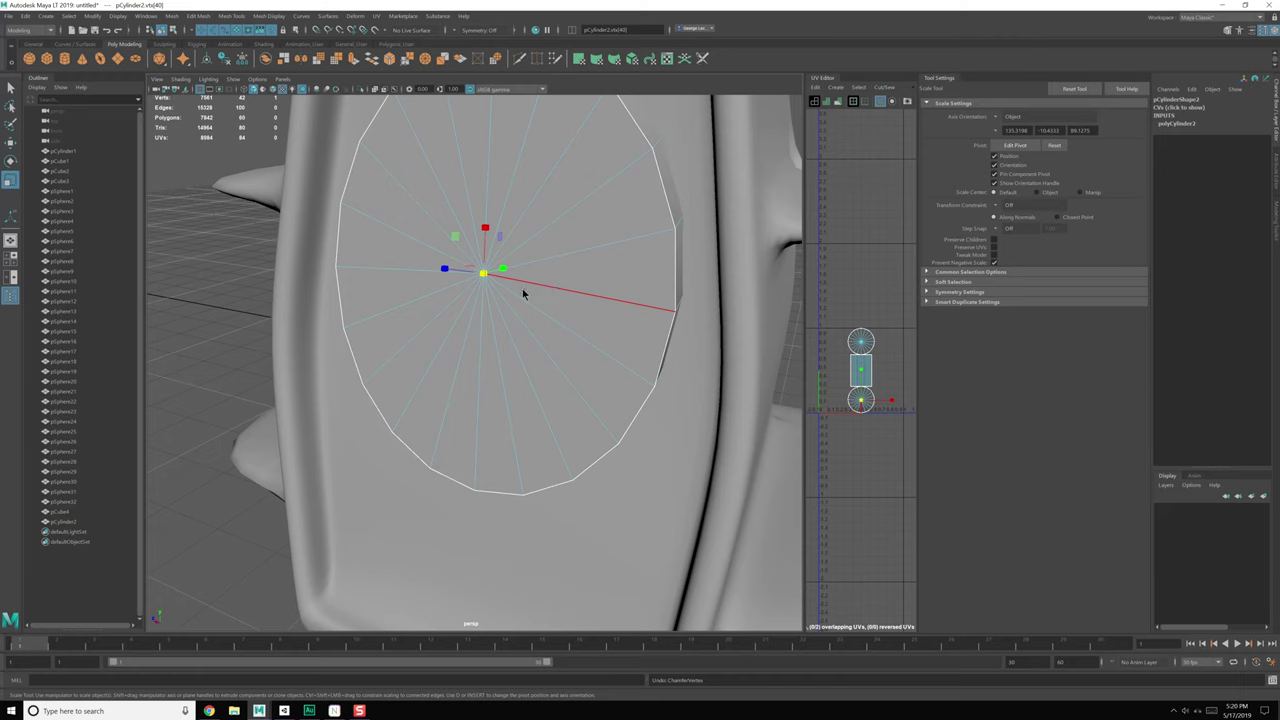
Step: Extrude the centre vertex of the oval disc's front cap to form an inner ring of edges
shift+right_drag(522, 289, 526, 308)
mouse_move(526, 308)
alt+mouse_down()
mouse_move(590, 291)
mouse_move(491, 308)
mouse_move(517, 300)
alt+mouse_up()
right_drag(515, 298, 478, 298)
key(w)
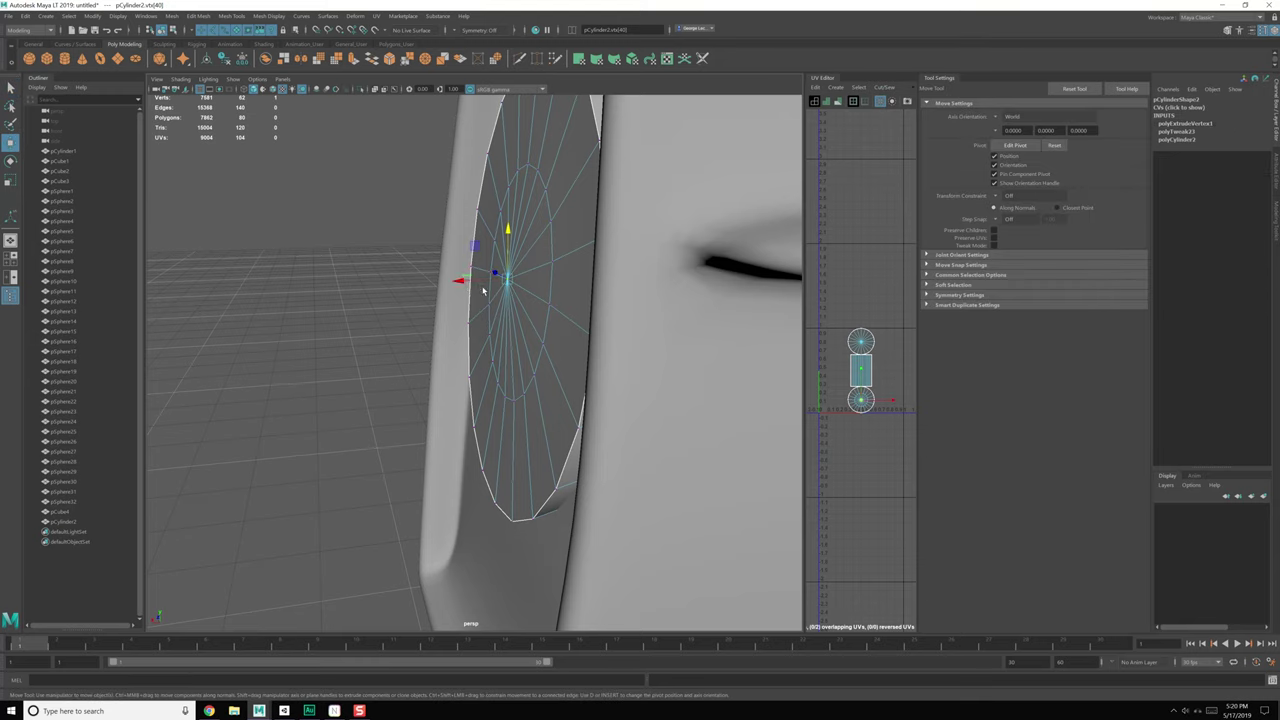
alt+drag(482, 290, 434, 286)
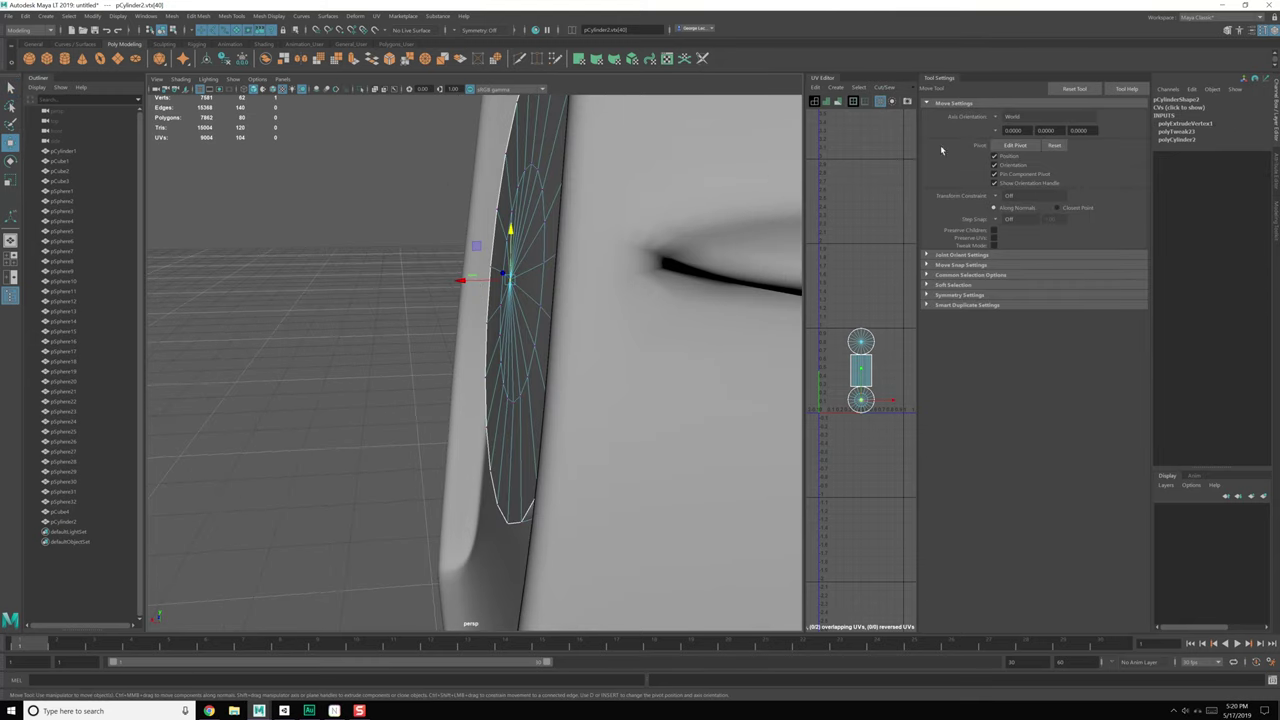
Step: Set the Move tool's axis orientation to Object and shift the disc's front rim edge loop slightly along the disc's axis
click(996, 119)
click(1014, 126)
mouse_move(575, 287)
mouse_down()
mouse_move(519, 248)
mouse_move(532, 203)
mouse_move(571, 293)
mouse_up()
double_click(550, 208)
right_drag(526, 303, 480, 303)
click(514, 284)
drag(560, 286, 635, 176)
right_drag(623, 193, 623, 165)
double_click(632, 185)
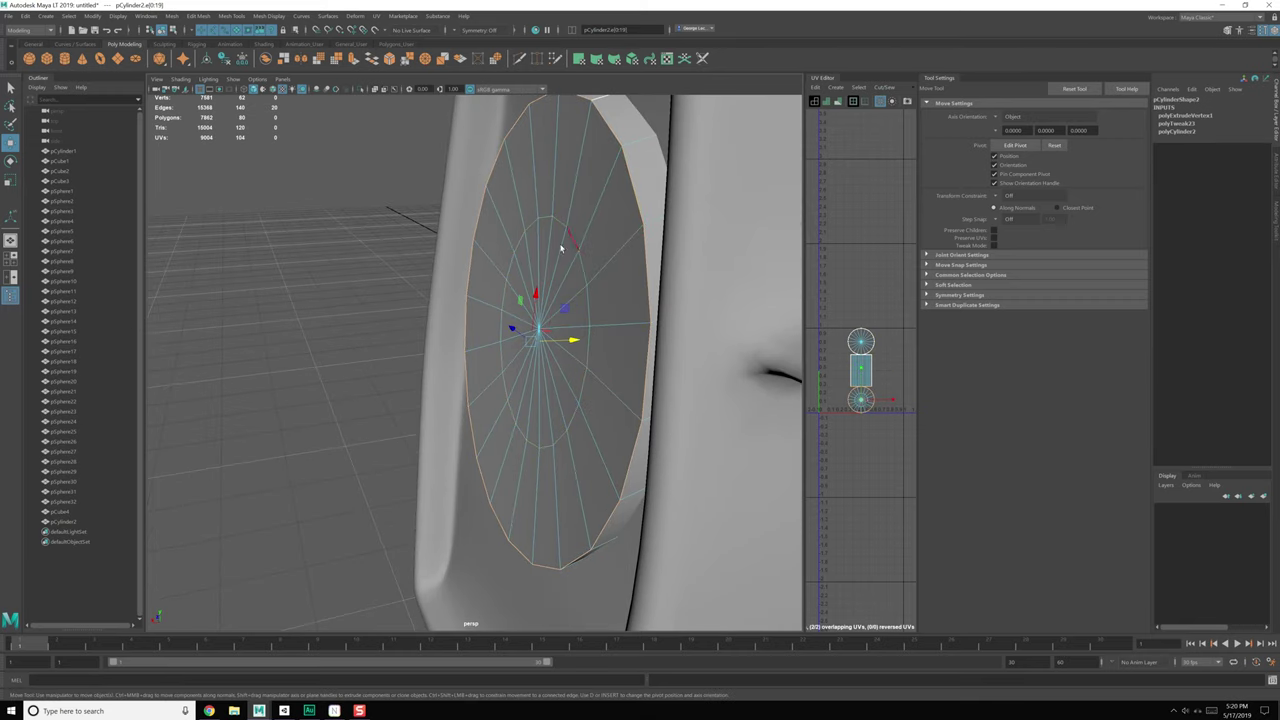
drag(573, 340, 560, 340)
Step: Bevel the inner ring edge loop on the front cap into two separate rings, one near the rim and one near the centre
mouse_move(560, 340)
alt+mouse_down()
mouse_move(577, 353)
mouse_move(603, 346)
mouse_move(537, 337)
mouse_move(549, 357)
alt+mouse_up()
scroll(577, 353, down, 3)
mouse_move(549, 356)
right_down()
mouse_move(527, 356)
mouse_move(547, 340)
right_up()
double_click(600, 286)
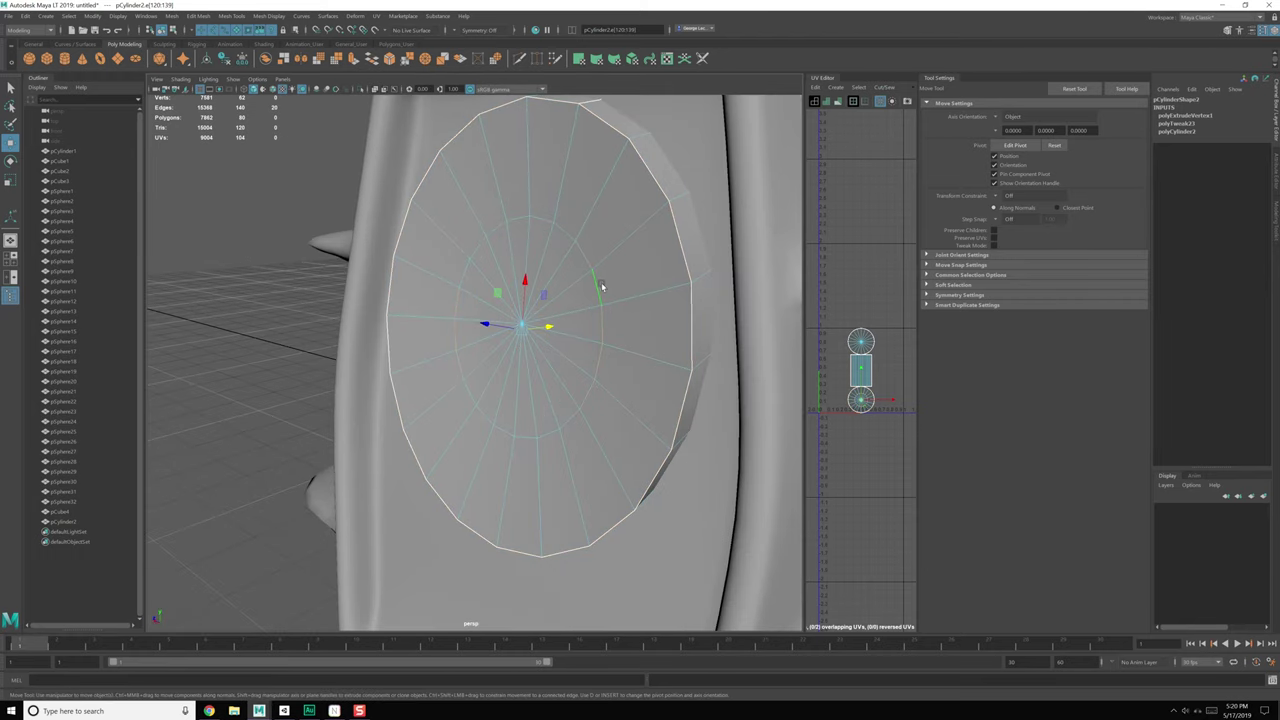
shift+right_drag(600, 286, 601, 288)
click(641, 300)
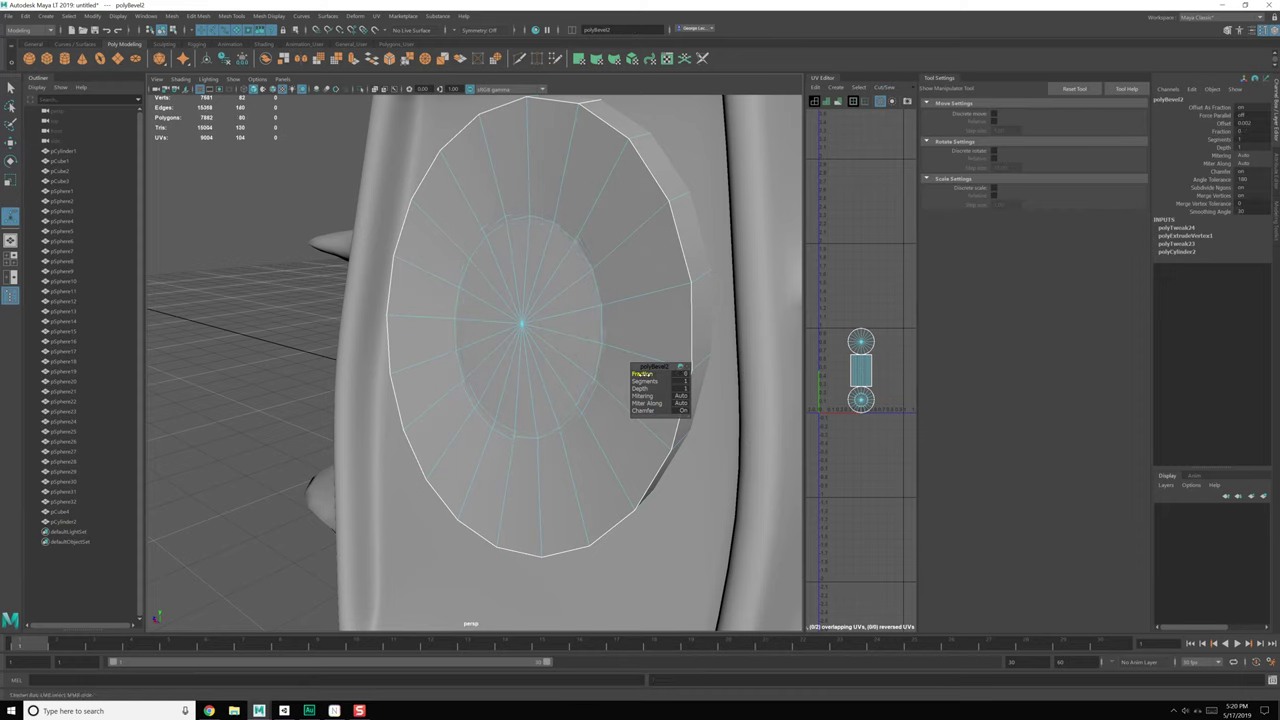
alt+drag(594, 368, 565, 339)
right_drag(562, 320, 566, 348)
alt+drag(490, 345, 556, 352)
drag(442, 287, 480, 301)
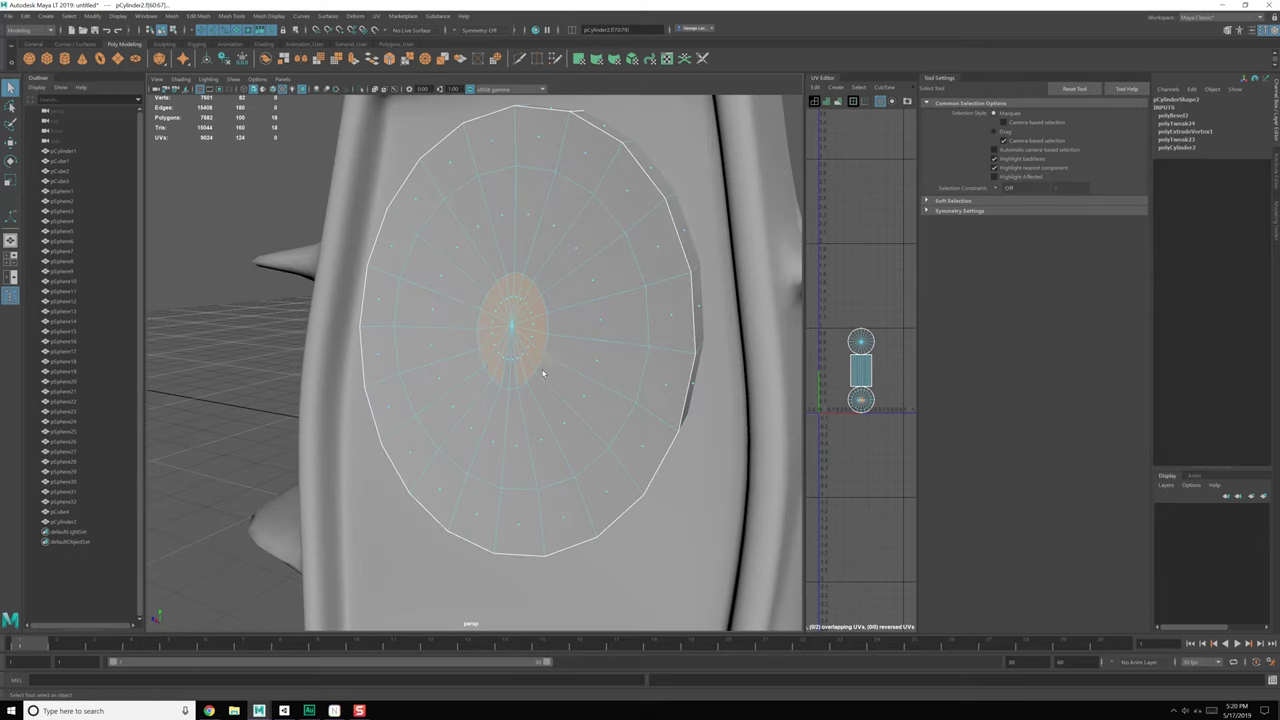
Step: Select all faces of the disc's hidden back cap with the selection constraint set to Angle and delete them
alt+drag(543, 373, 693, 374)
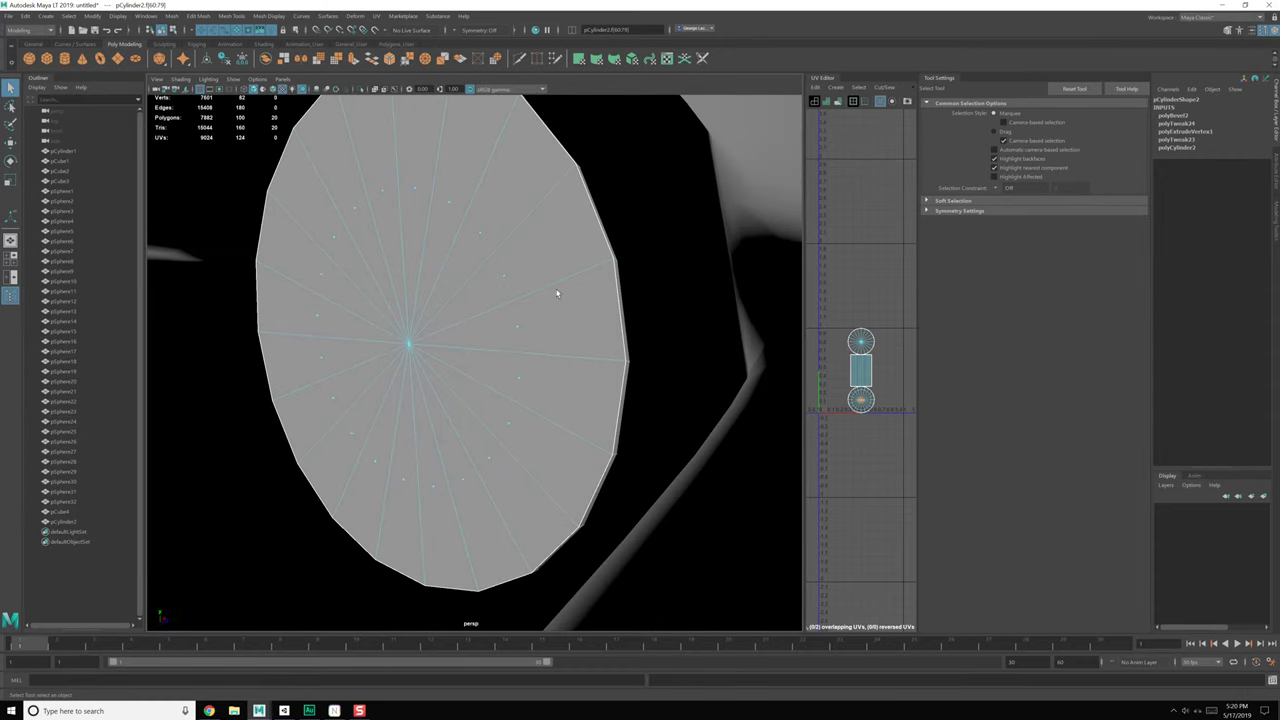
click(505, 277)
shift+click(480, 237)
shift+click(452, 205)
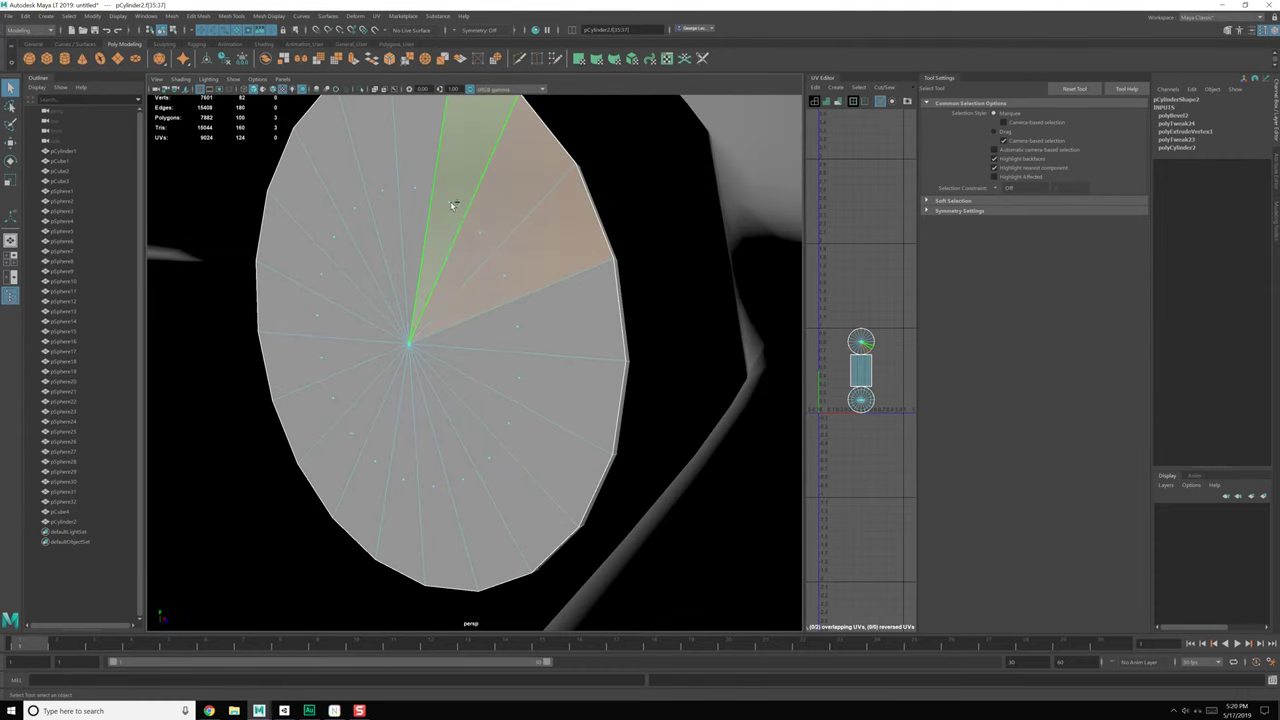
alt+drag(453, 205, 552, 277)
click(1224, 31)
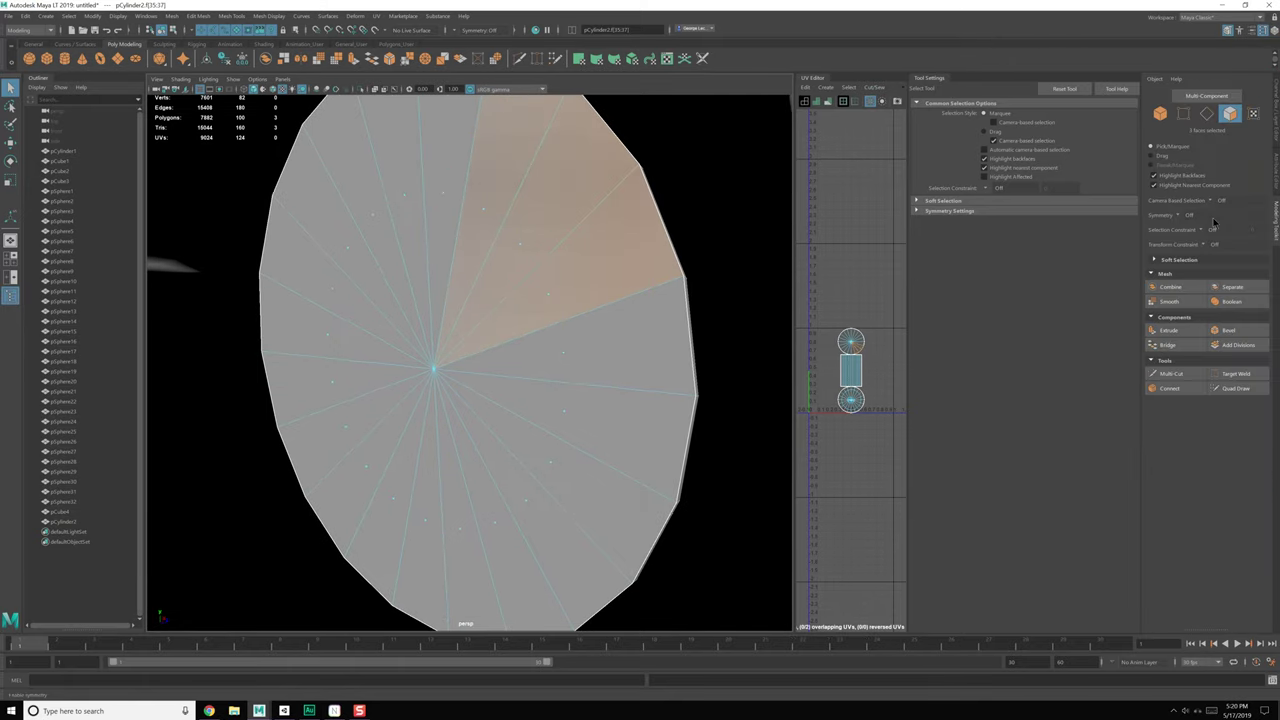
click(1203, 234)
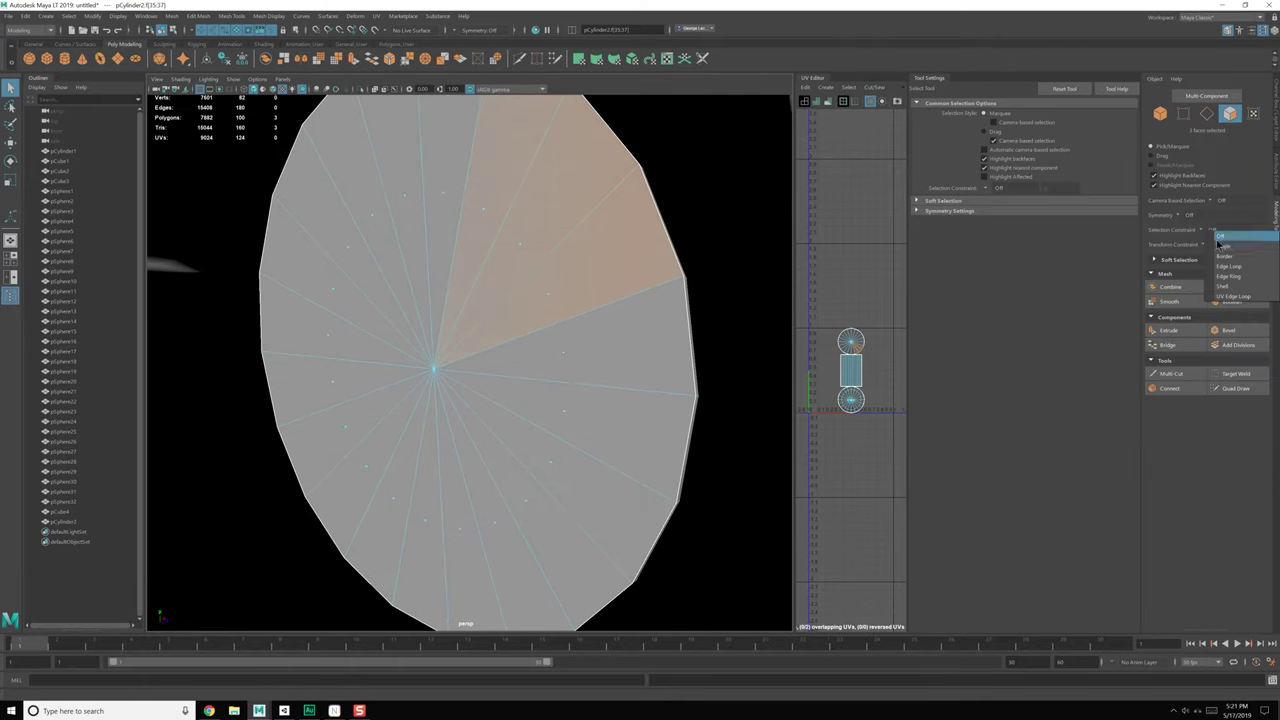
click(1218, 244)
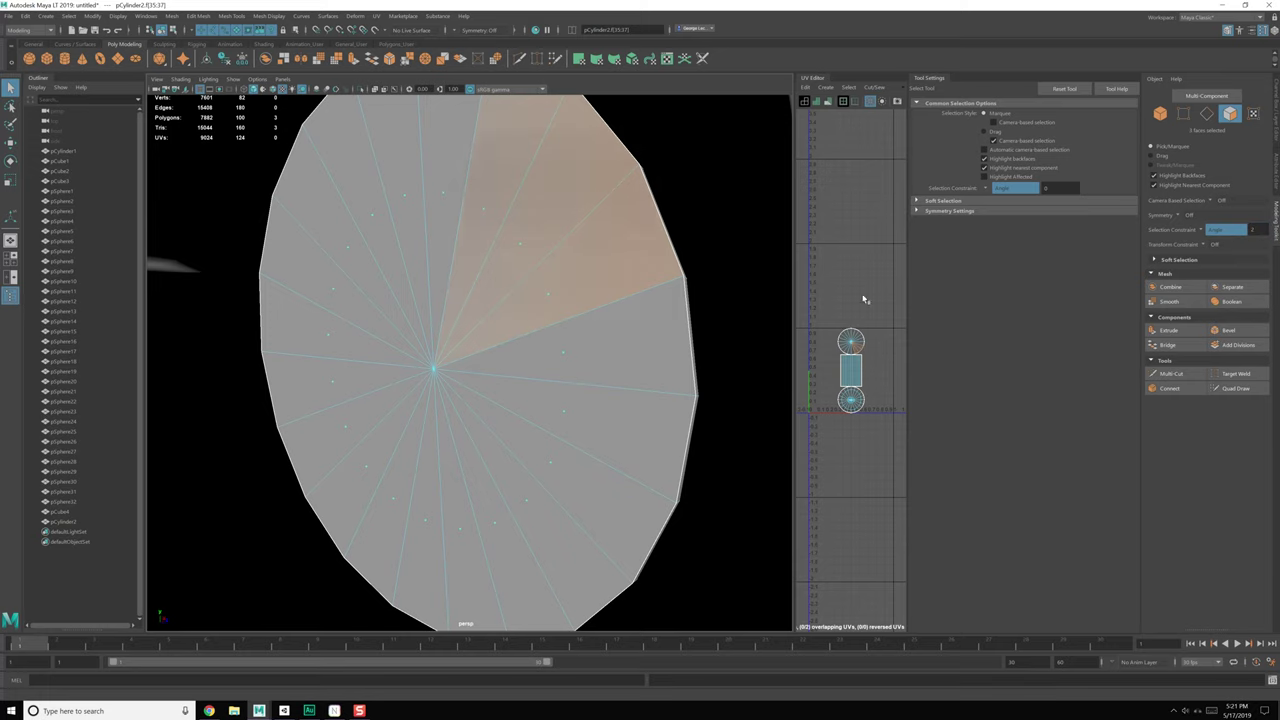
click(445, 198)
key(Delete)
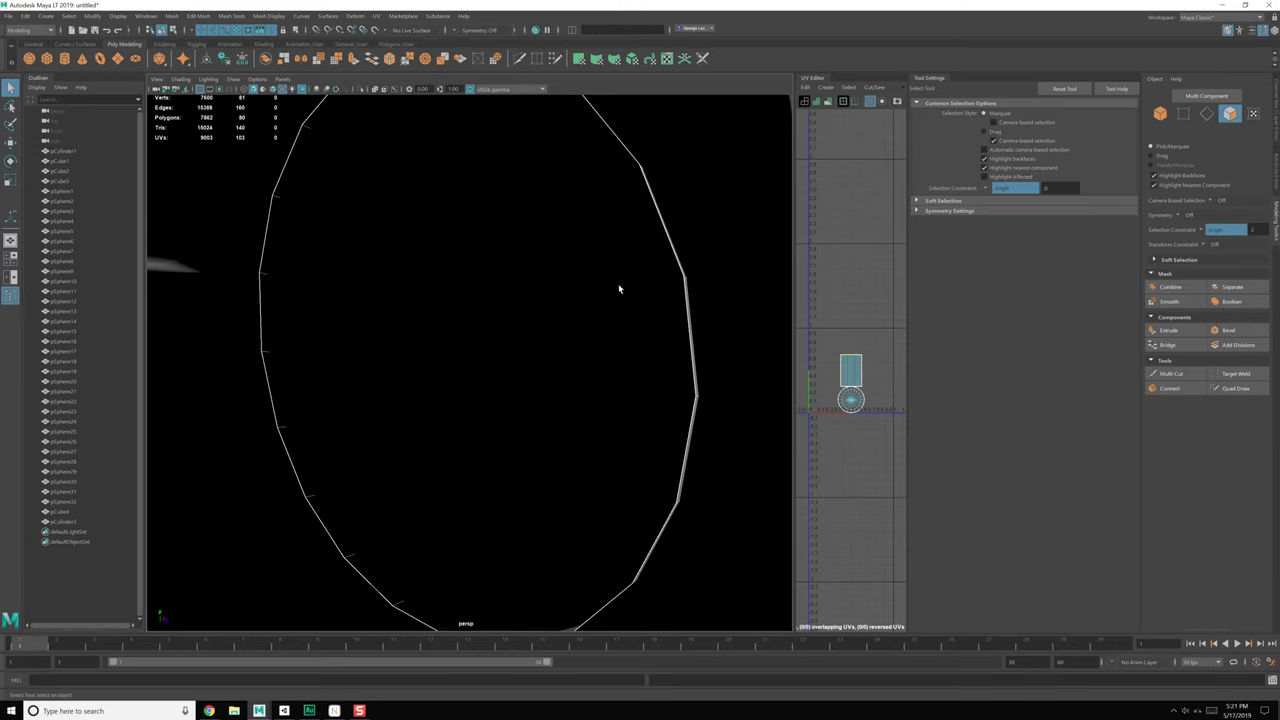
Step: Turn the selection constraint off and select the edge ring closest to the centre of the disc's front cap
alt+drag(619, 285, 451, 349)
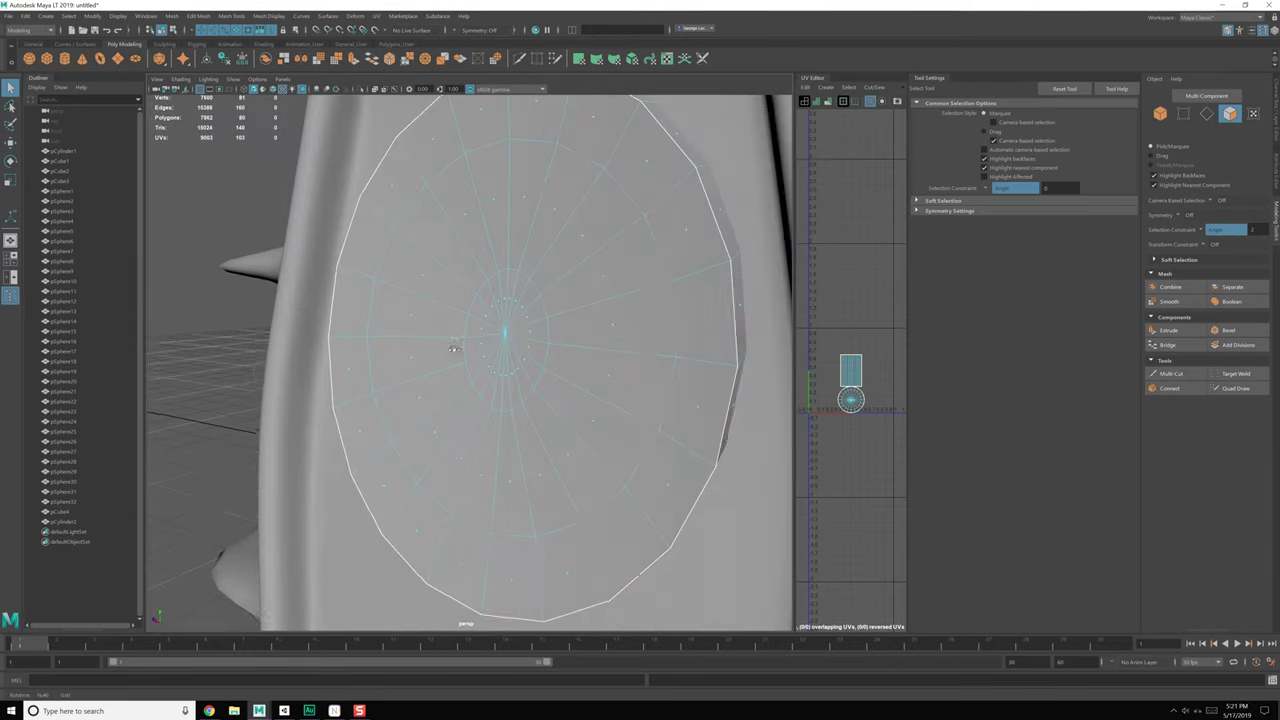
right_drag(521, 322, 522, 294)
click(534, 284)
click(539, 300)
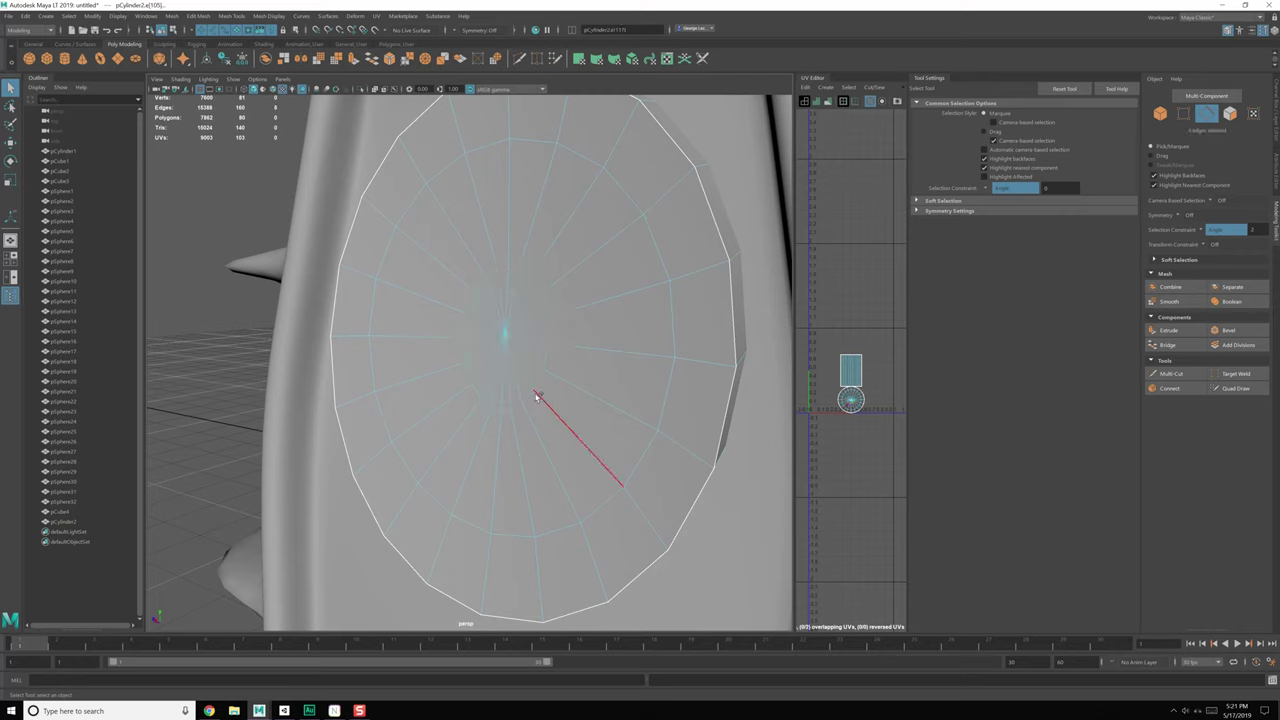
click(468, 357)
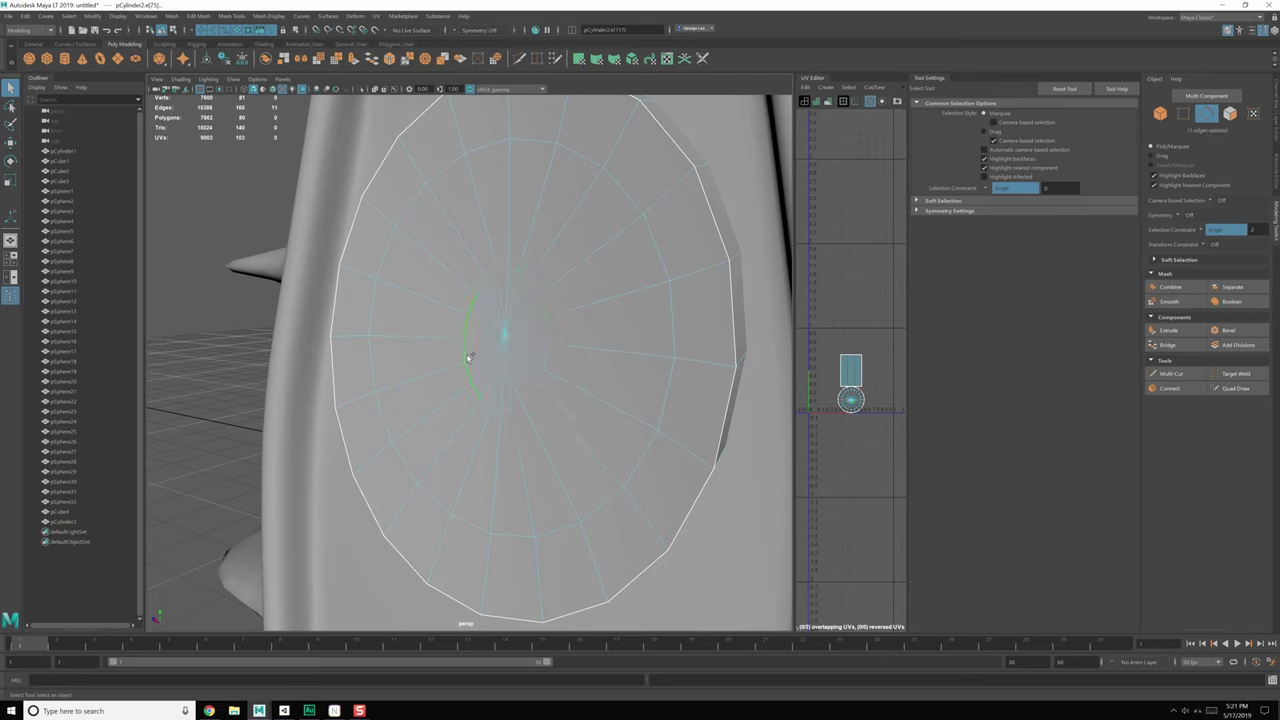
click(1200, 232)
click(1214, 239)
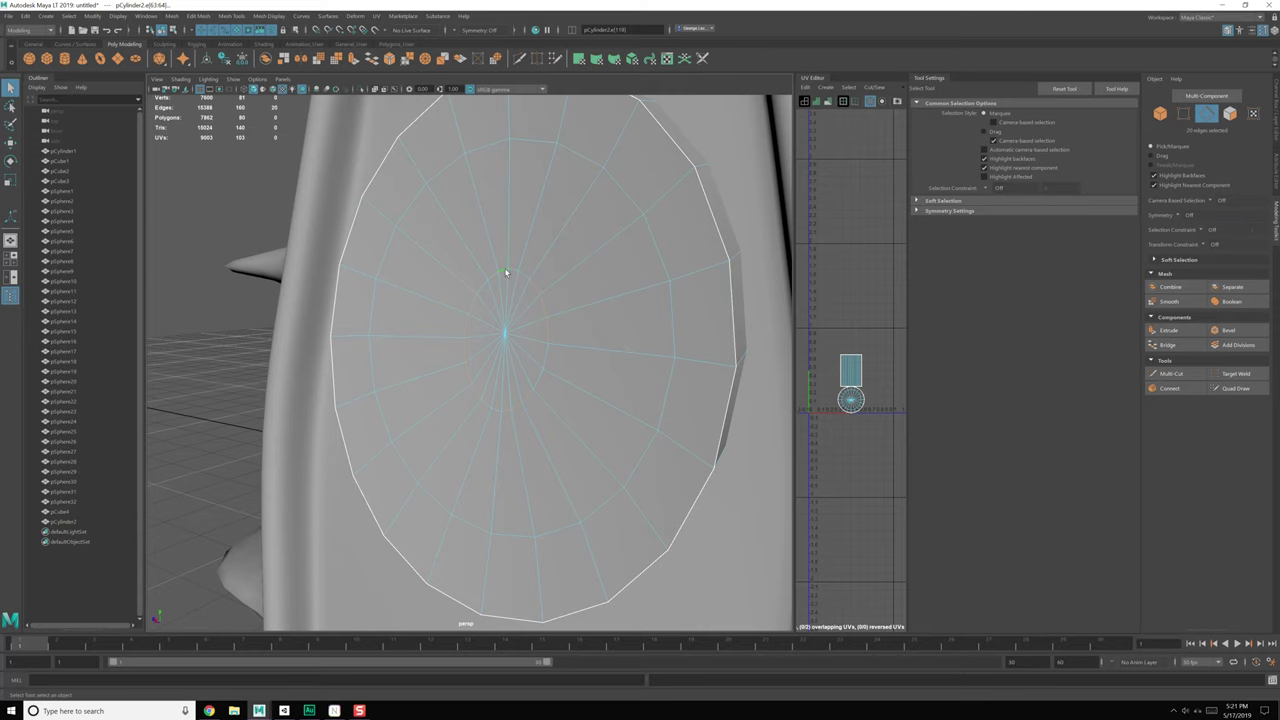
Step: Scale the selected edge ring down tightly around the disc's centre and nudge it slightly upward
alt+drag(550, 367, 580, 371)
key(r)
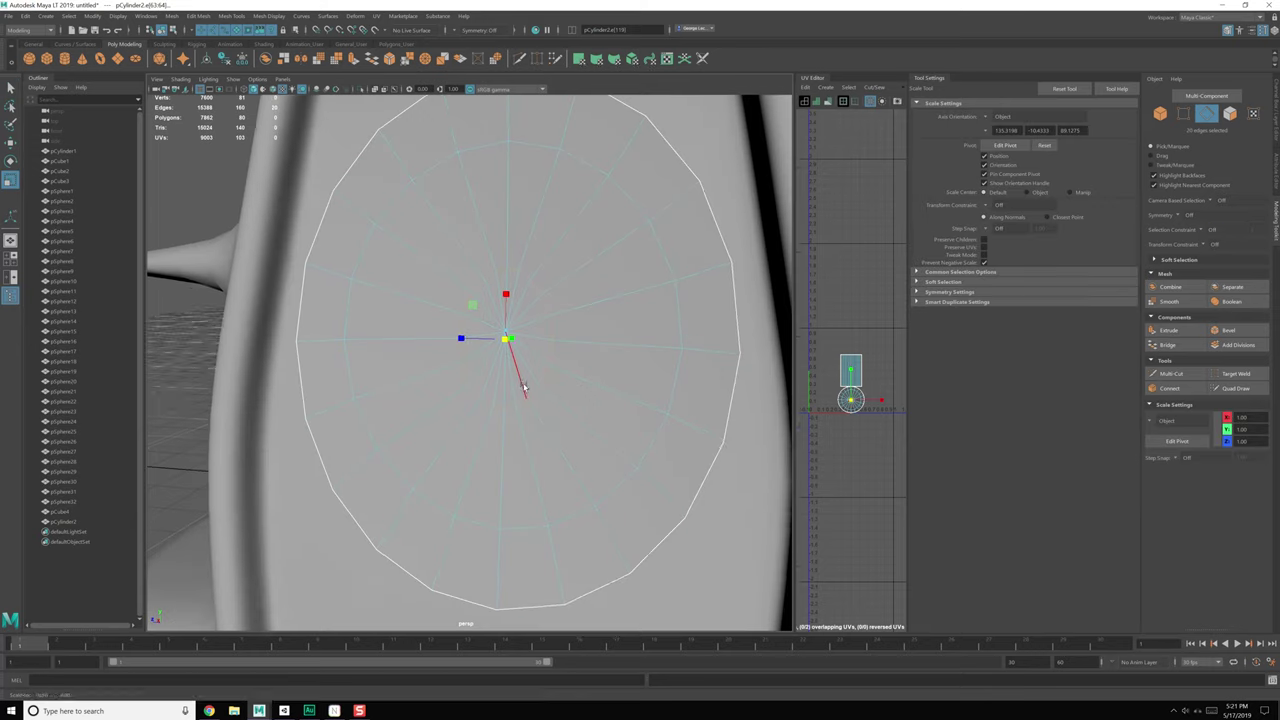
drag(507, 294, 498, 343)
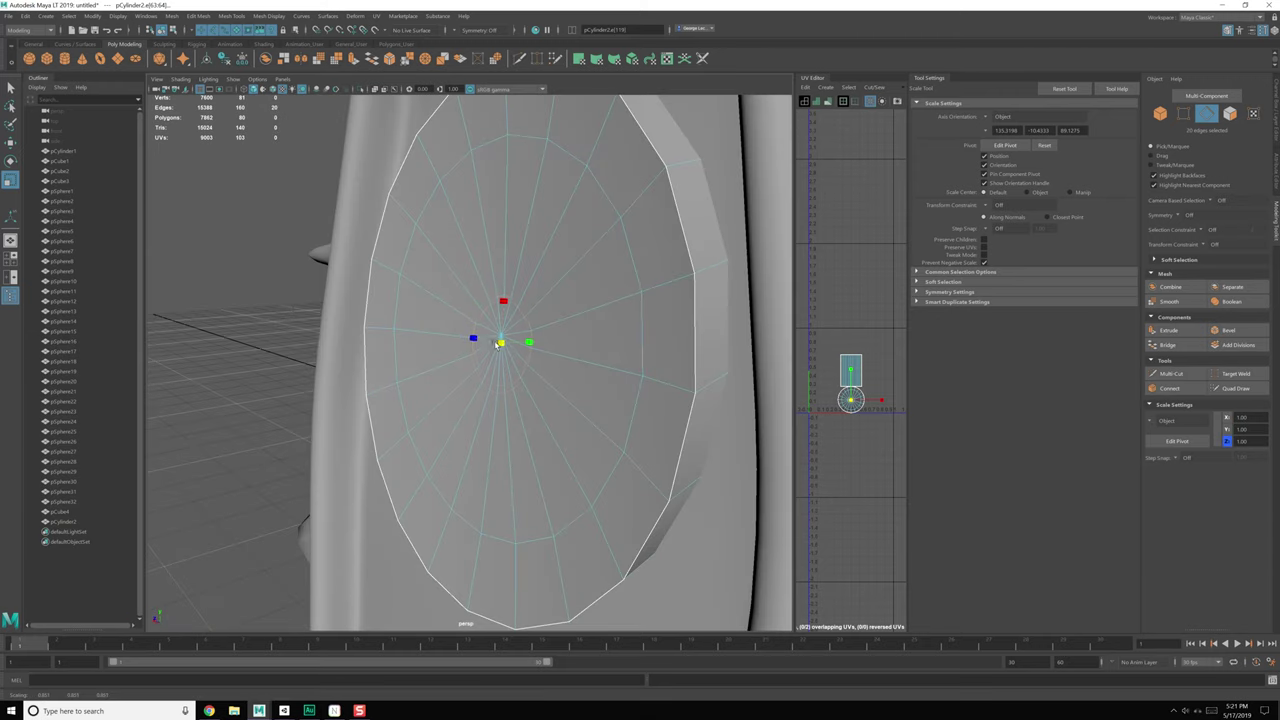
key(w)
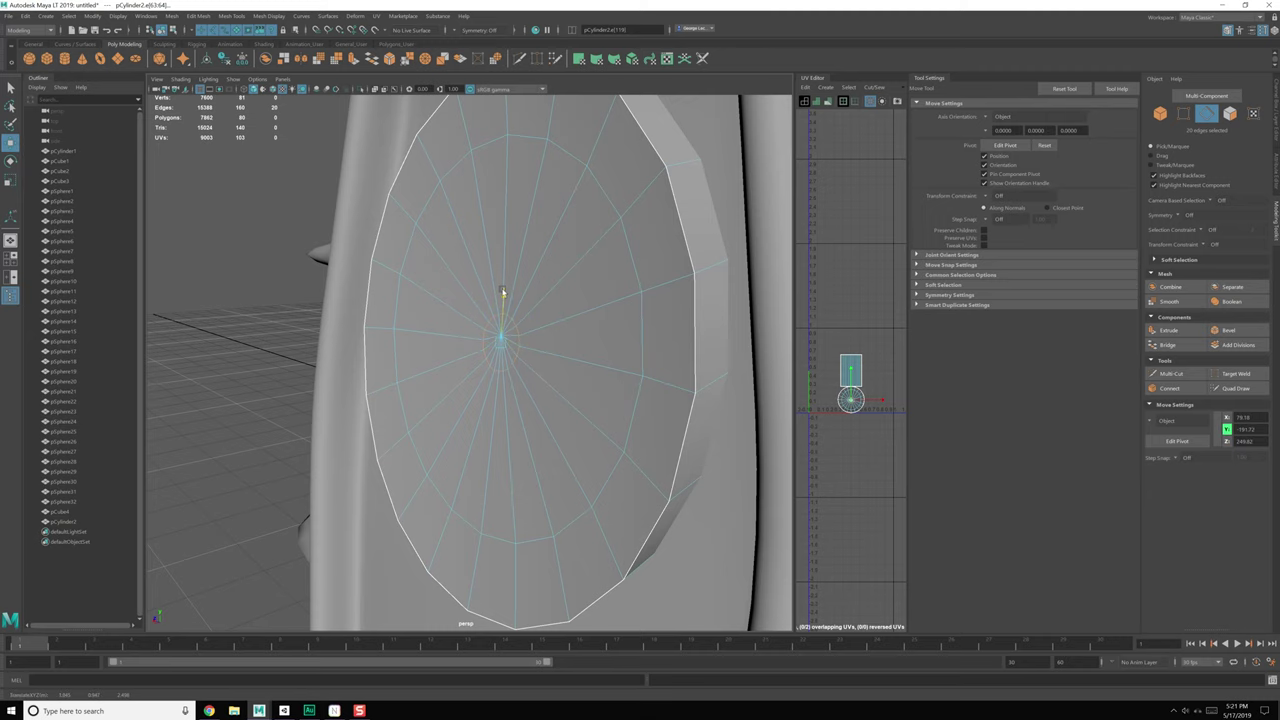
alt+drag(503, 287, 519, 336)
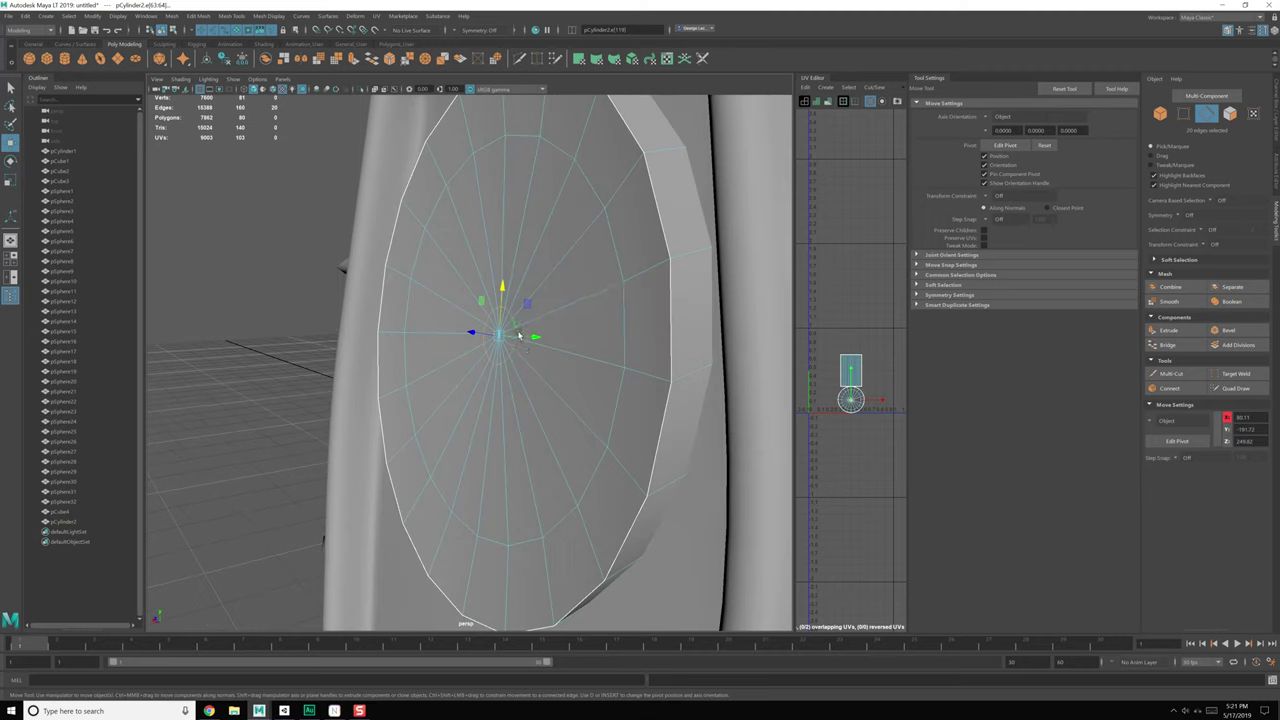
Step: Extrude the 20 faces enclosed by the small centre ring of the disc
shift+right_click(508, 344)
right_drag(505, 340, 506, 358)
alt+drag(476, 351, 520, 345)
drag(475, 312, 546, 359)
alt+drag(546, 359, 524, 362)
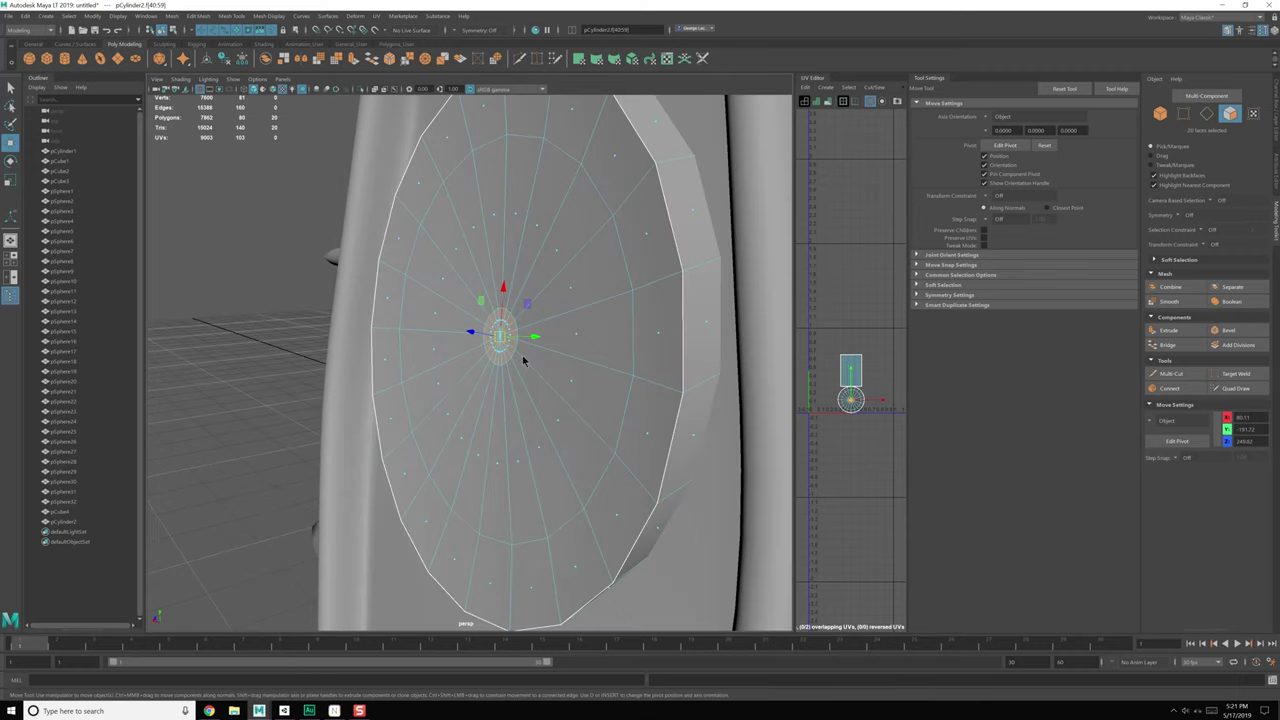
shift+right_drag(524, 362, 523, 372)
alt+drag(523, 372, 486, 363)
scroll(549, 371, up, 5)
right_drag(486, 363, 488, 336)
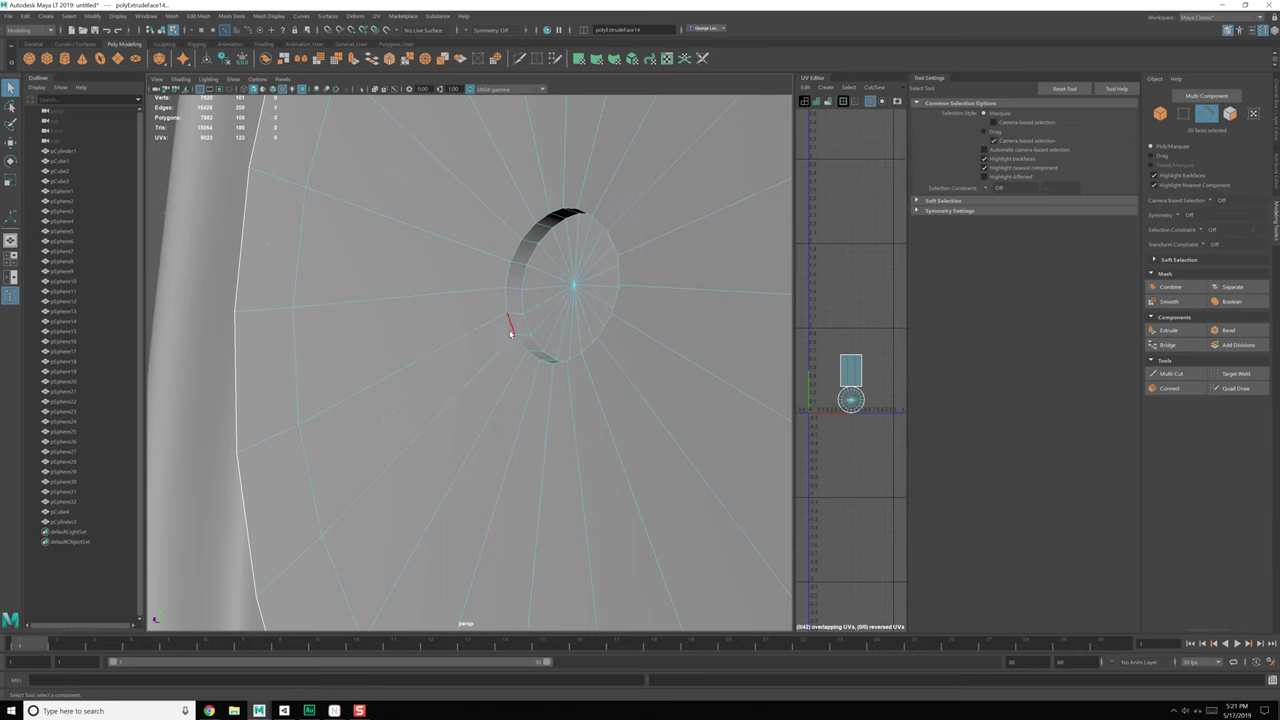
Step: Select the edge loop of the extruded centre circle and scale it slightly
key(e)
key(r)
key(w)
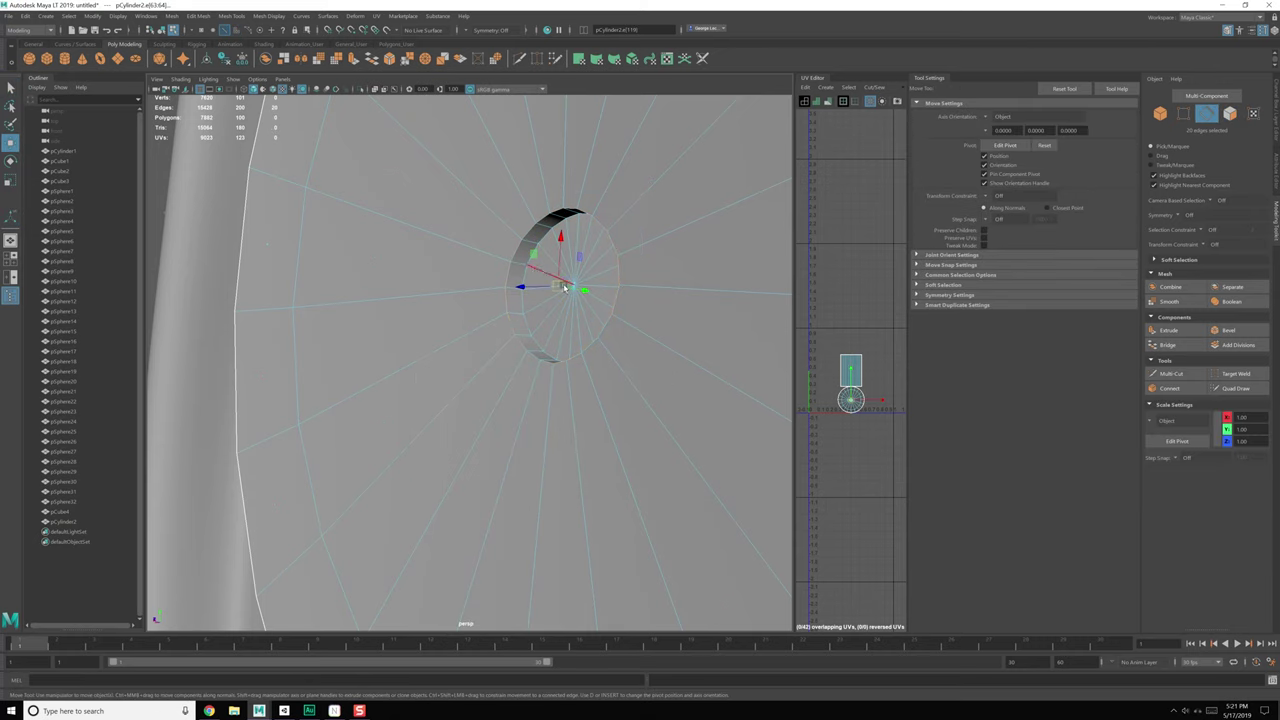
alt+drag(533, 288, 587, 293)
key(e)
key(r)
drag(597, 295, 600, 296)
alt+drag(600, 296, 603, 400)
scroll(612, 360, down, 8)
scroll(622, 404, down, 3)
Step: Bevel the edge loop along the disc's outer rim with a fraction of 0.18 and one segment
key(F8)
key(F8)
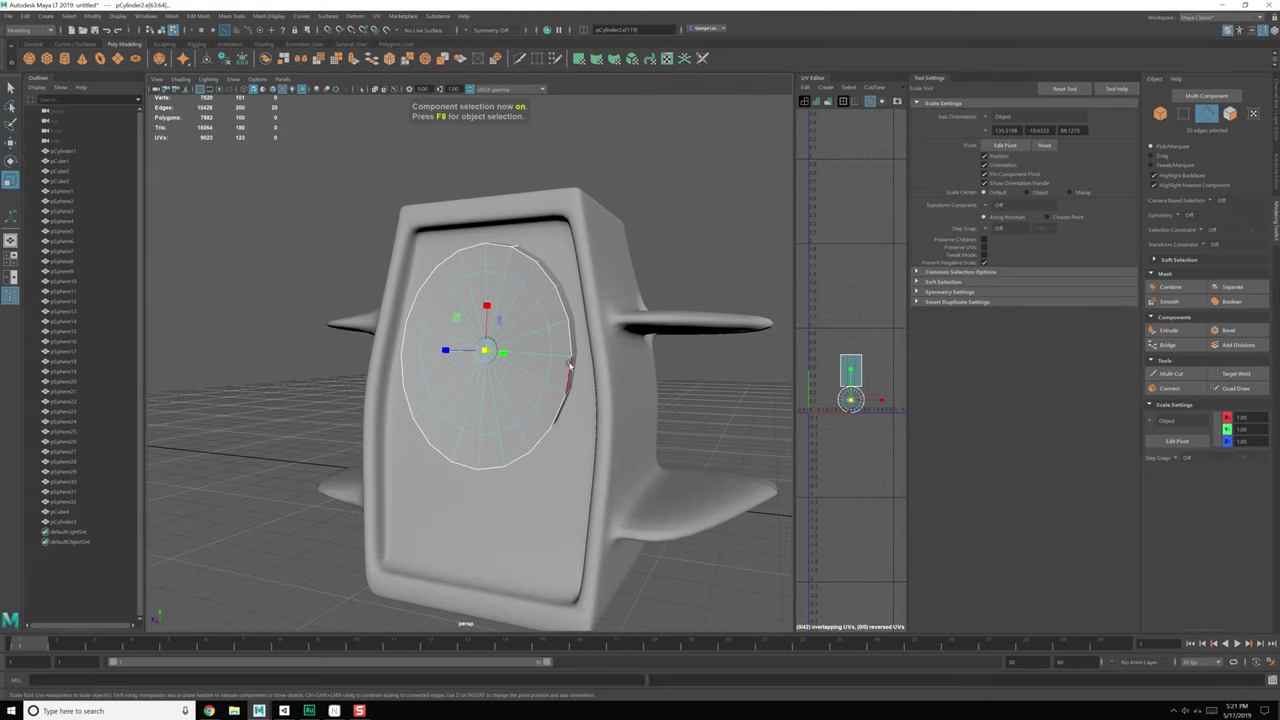
key(F8)
right_drag(547, 314, 614, 312)
click(563, 306)
double_click(563, 307)
drag(641, 371, 648, 382)
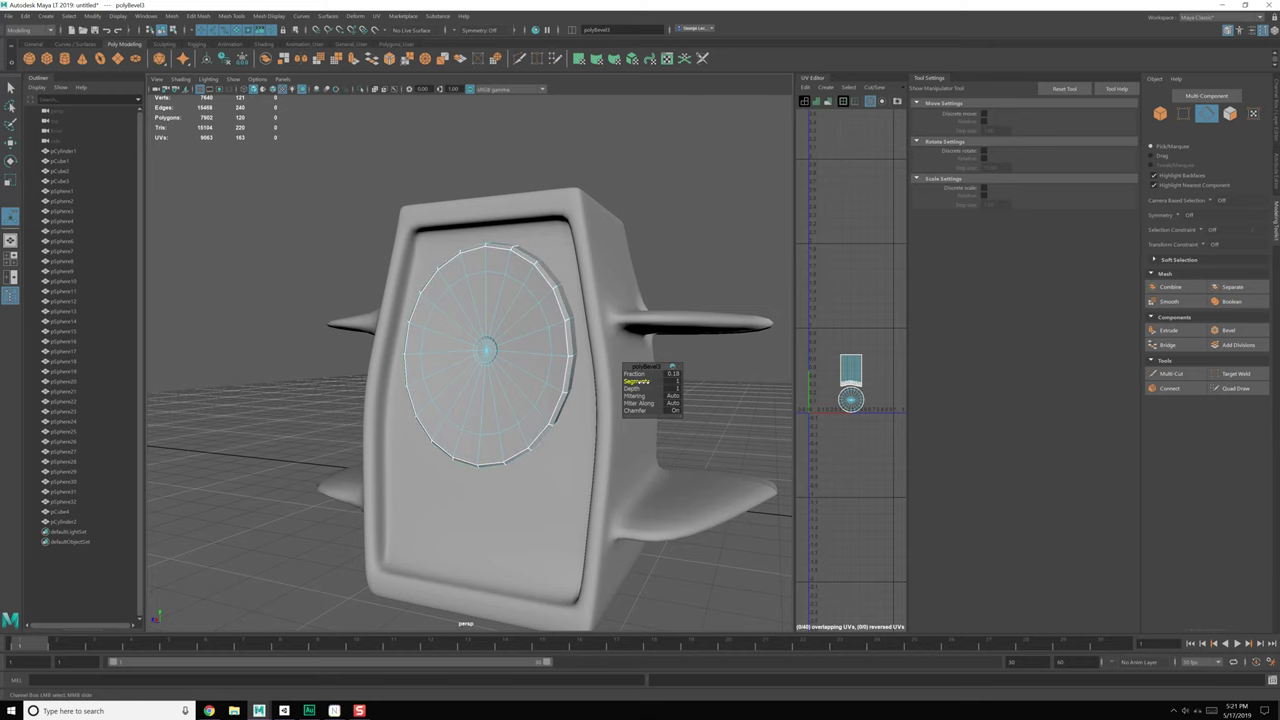
alt+drag(538, 445, 512, 420)
key(q)
Step: Scale the whole oval disc slightly narrower and a little taller within the front panel
key(F8)
click(712, 243)
click(520, 432)
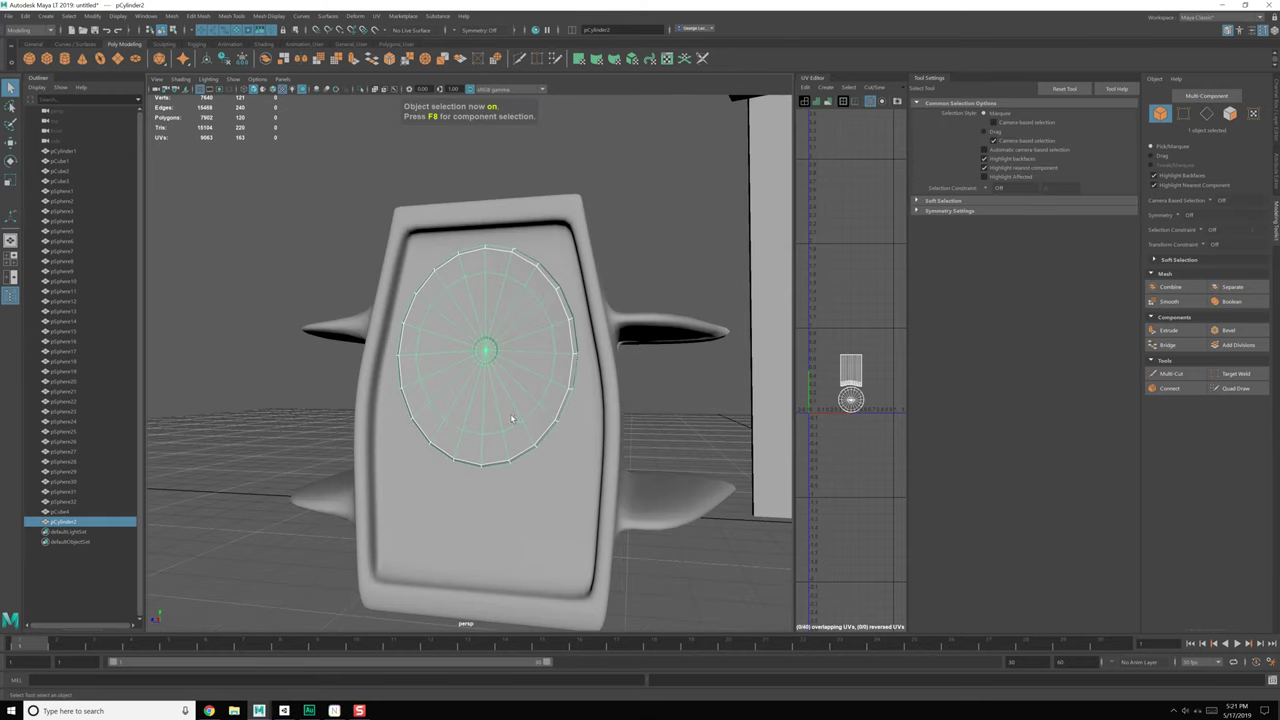
key(e)
key(r)
drag(445, 352, 449, 353)
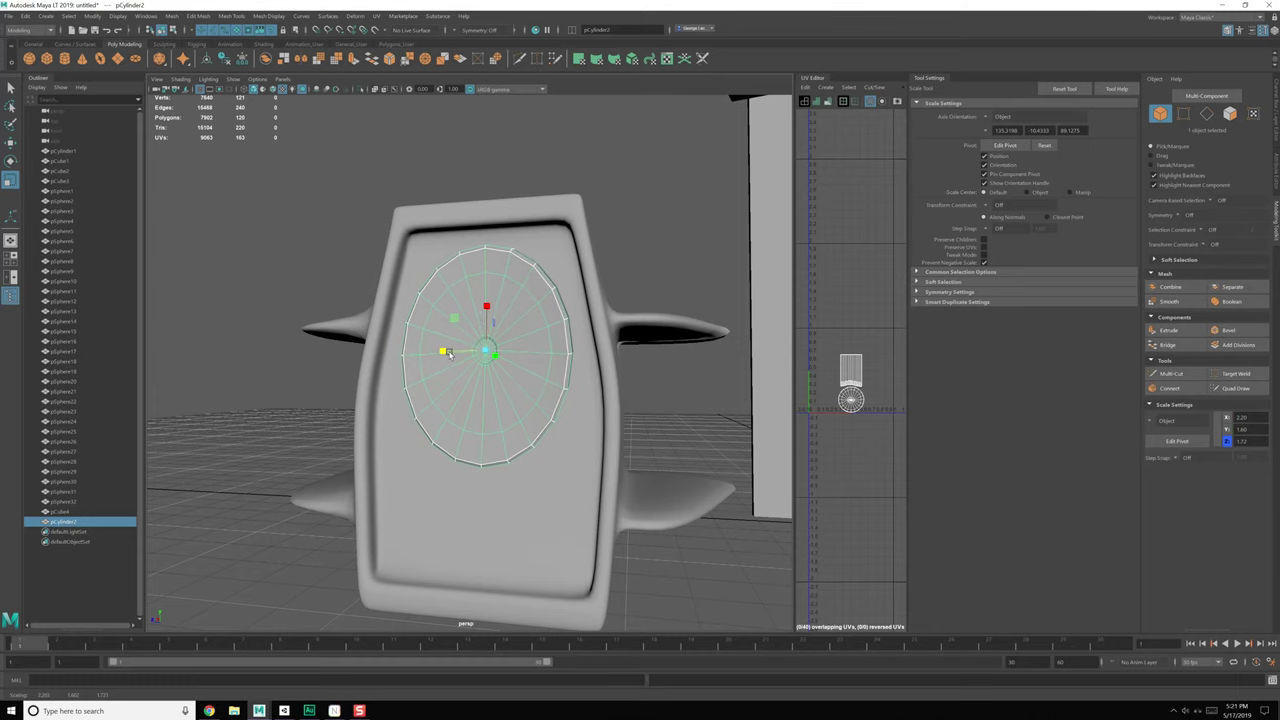
drag(486, 309, 488, 296)
key(w)
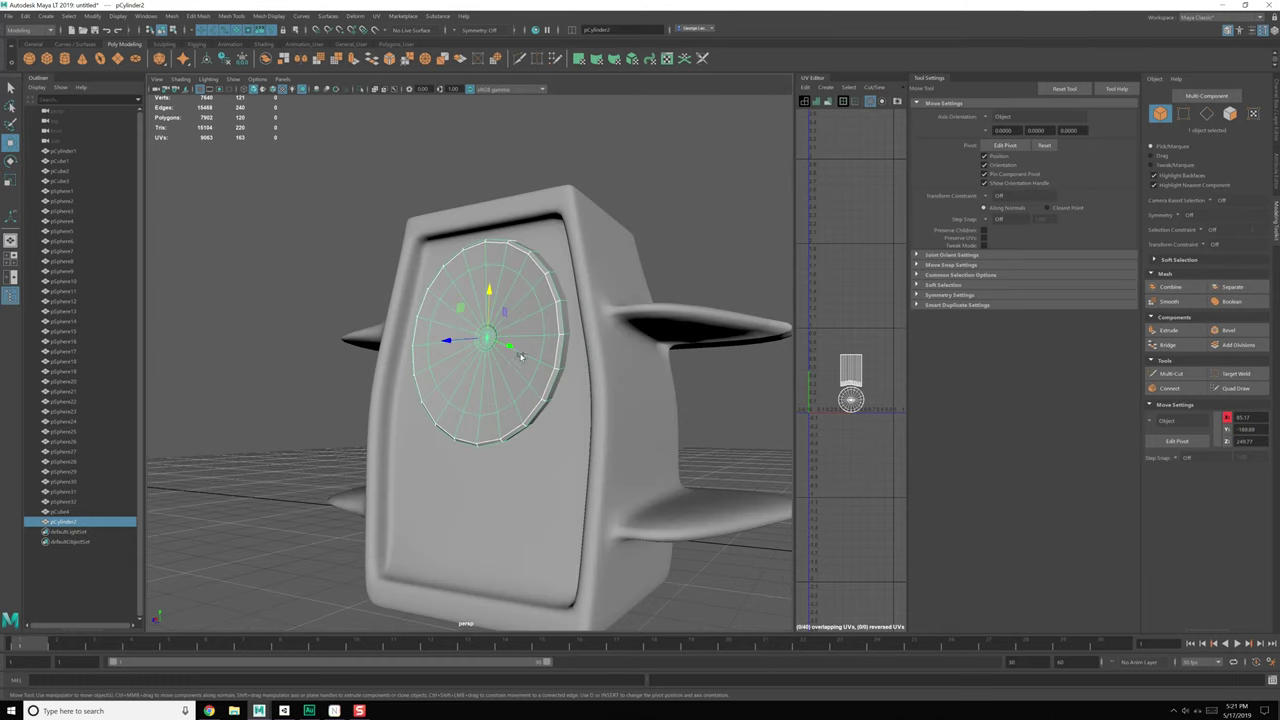
Step: Duplicate the oval disc, move the copy to the panel's lower part and scale it down to a smaller disc
key(ctrl+d)
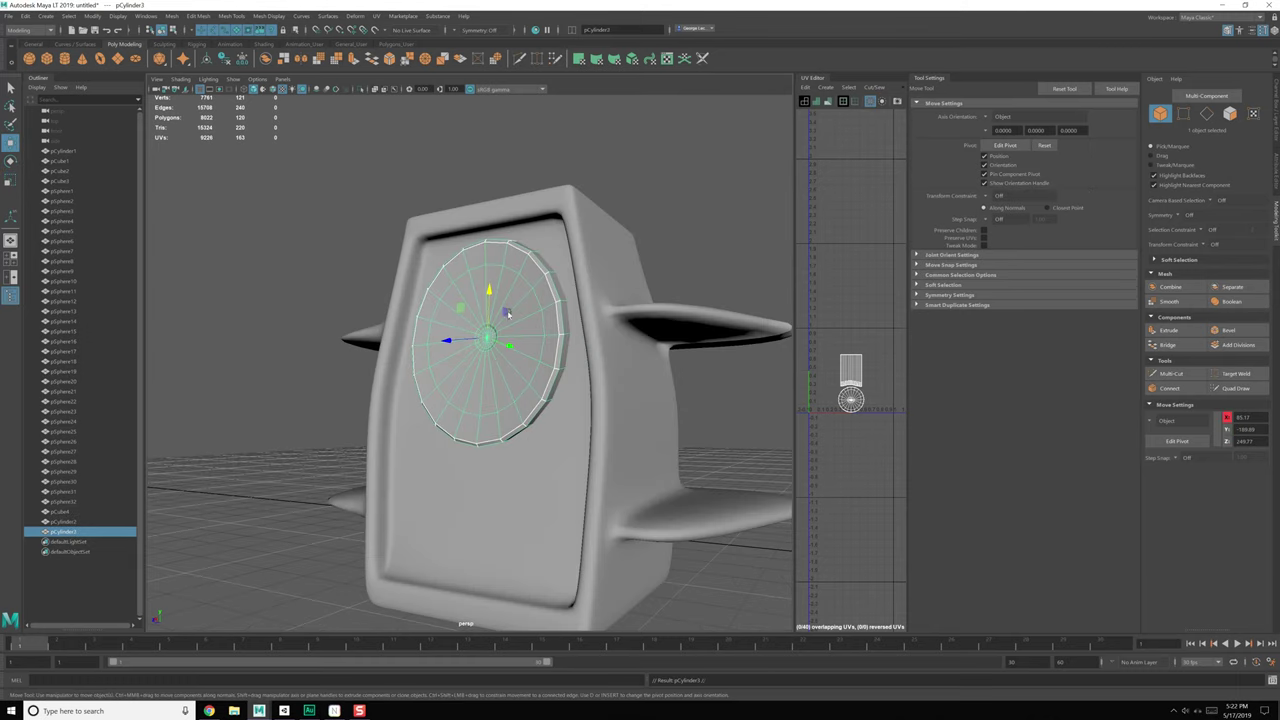
drag(489, 296, 414, 508)
key(r)
alt+drag(465, 520, 437, 520)
key(w)
scroll(516, 537, up, 3)
alt+middle_drag(516, 537, 530, 421)
Step: Shift the small disc slightly sideways to centre it beneath the large disc, and deselect it
alt+drag(530, 421, 489, 400)
alt+drag(465, 443, 578, 393)
key(e)
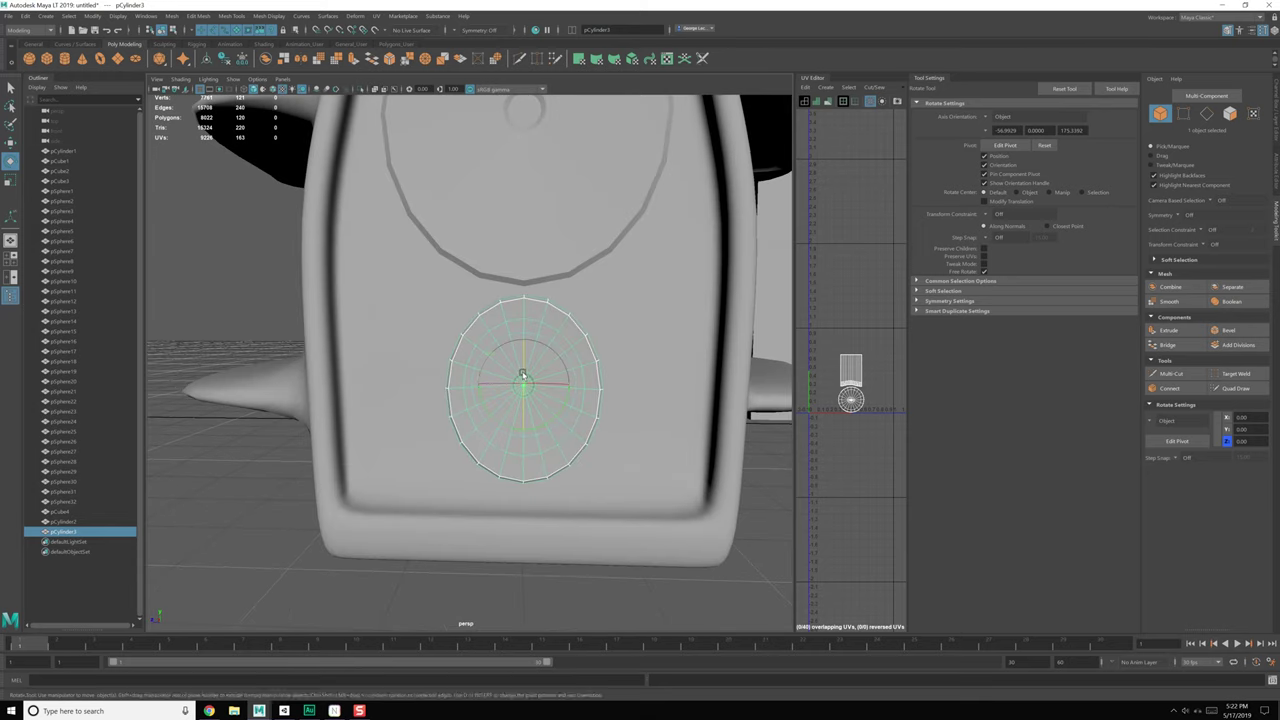
key(w)
drag(475, 387, 479, 389)
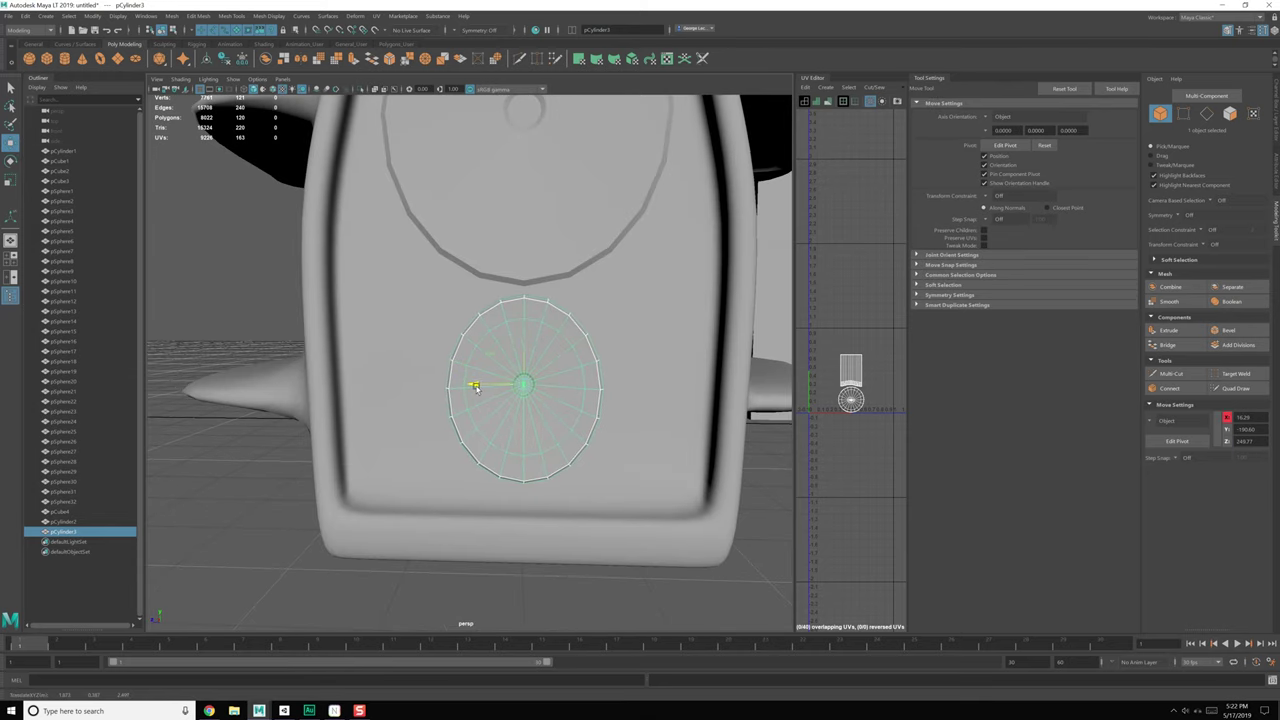
alt+drag(632, 408, 545, 406)
scroll(545, 406, down, 5)
click(388, 426)
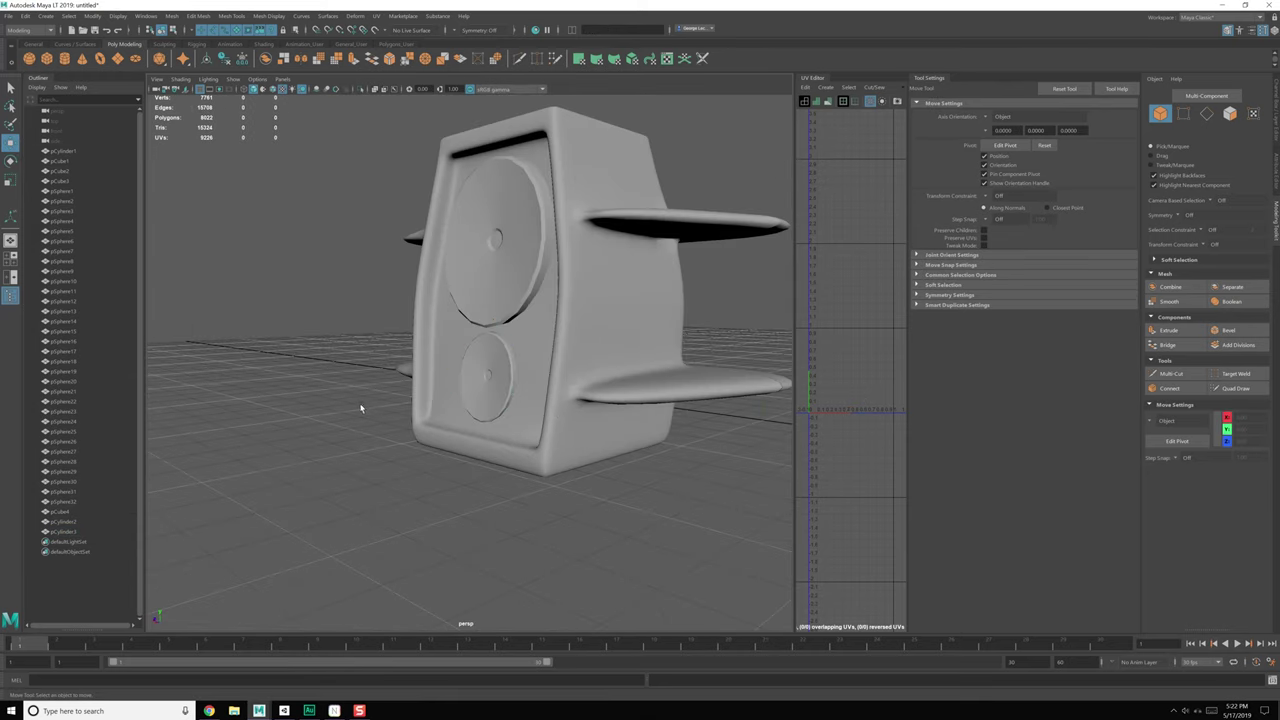
alt+middle_drag(361, 404, 376, 438)
key(F8)
key(F8)
click(462, 404)
shift+click(482, 410)
shift+click(492, 314)
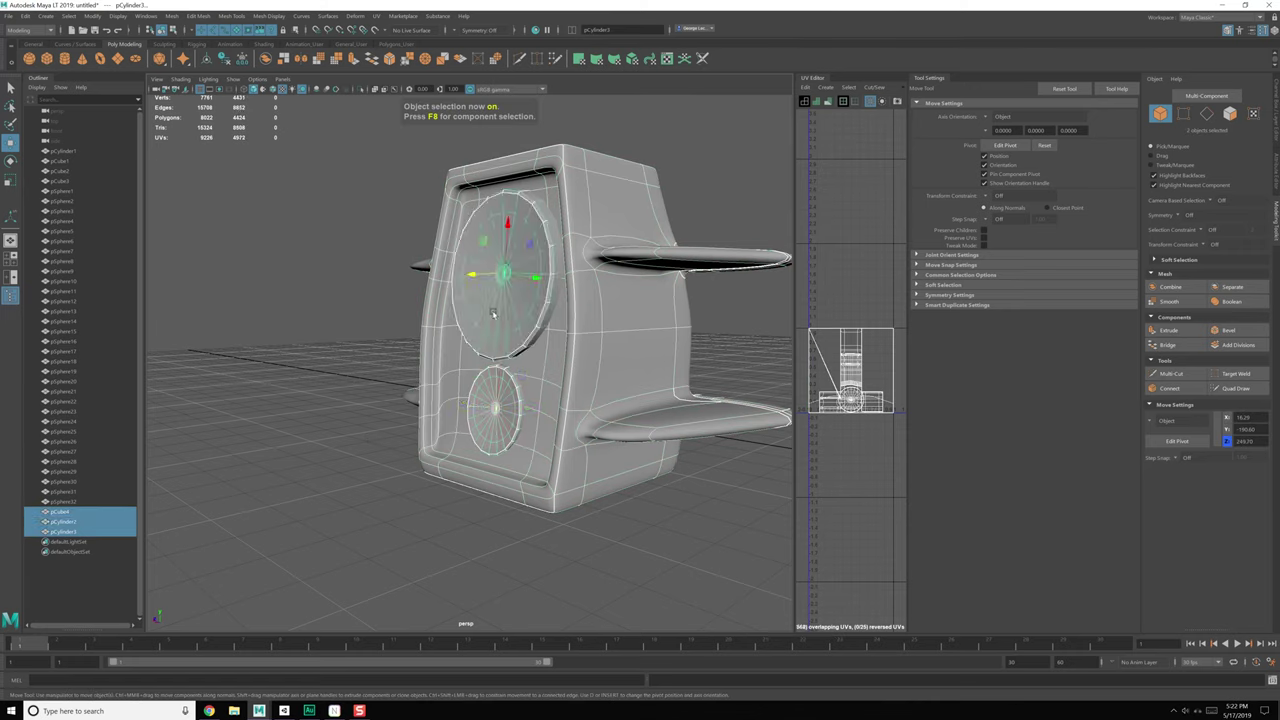
Step: Smooth the speaker body's mesh with two division levels and turn off its smooth preview
click(568, 195)
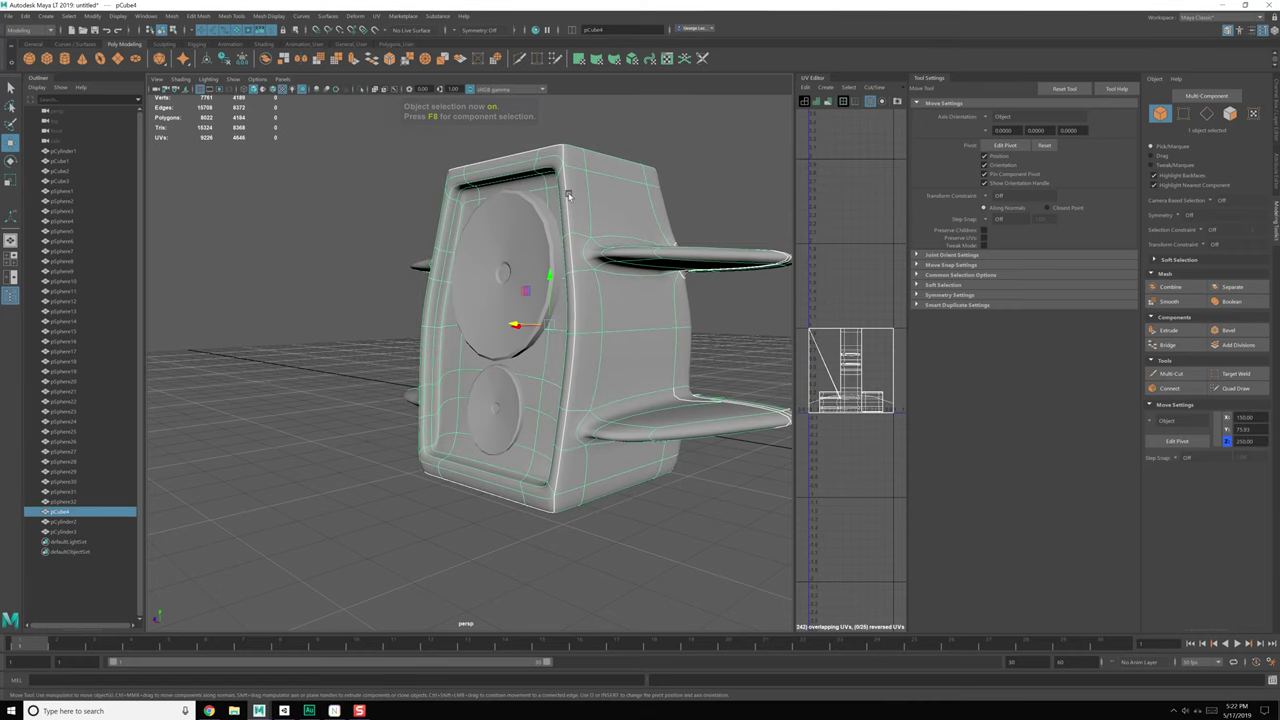
shift+right_drag(572, 193, 577, 297)
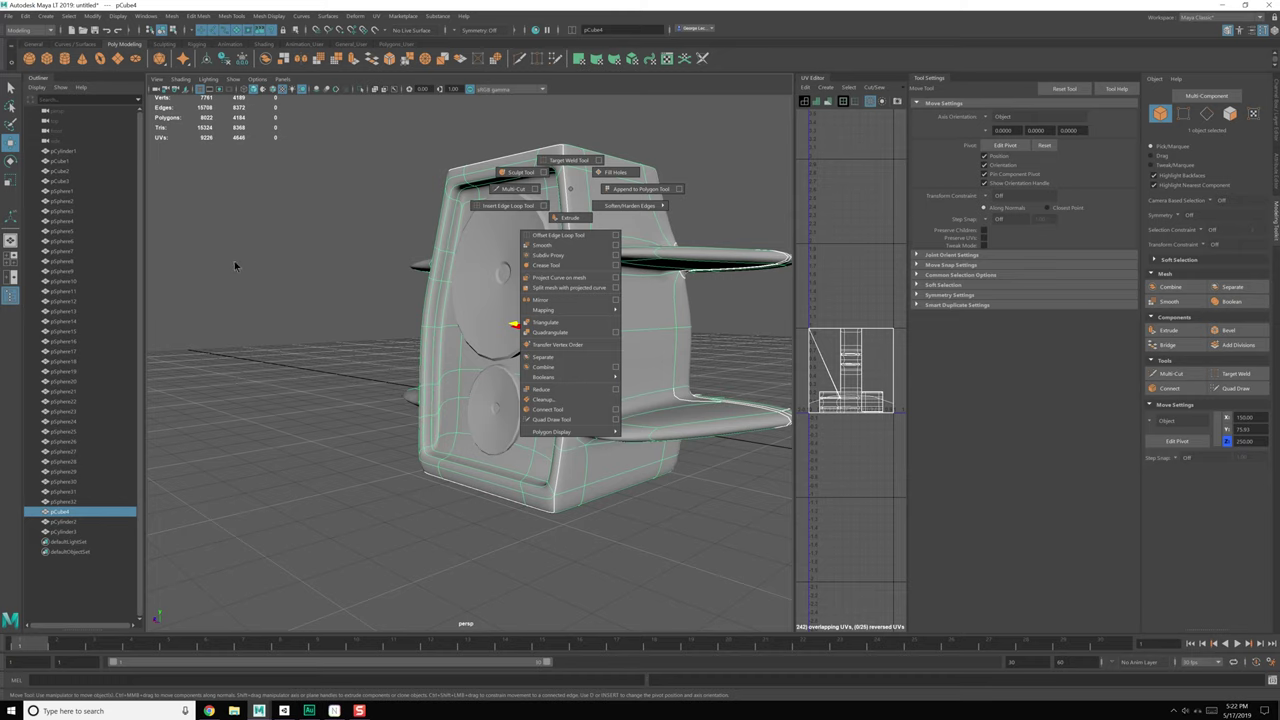
shift+right_drag(235, 266, 228, 246)
click(172, 17)
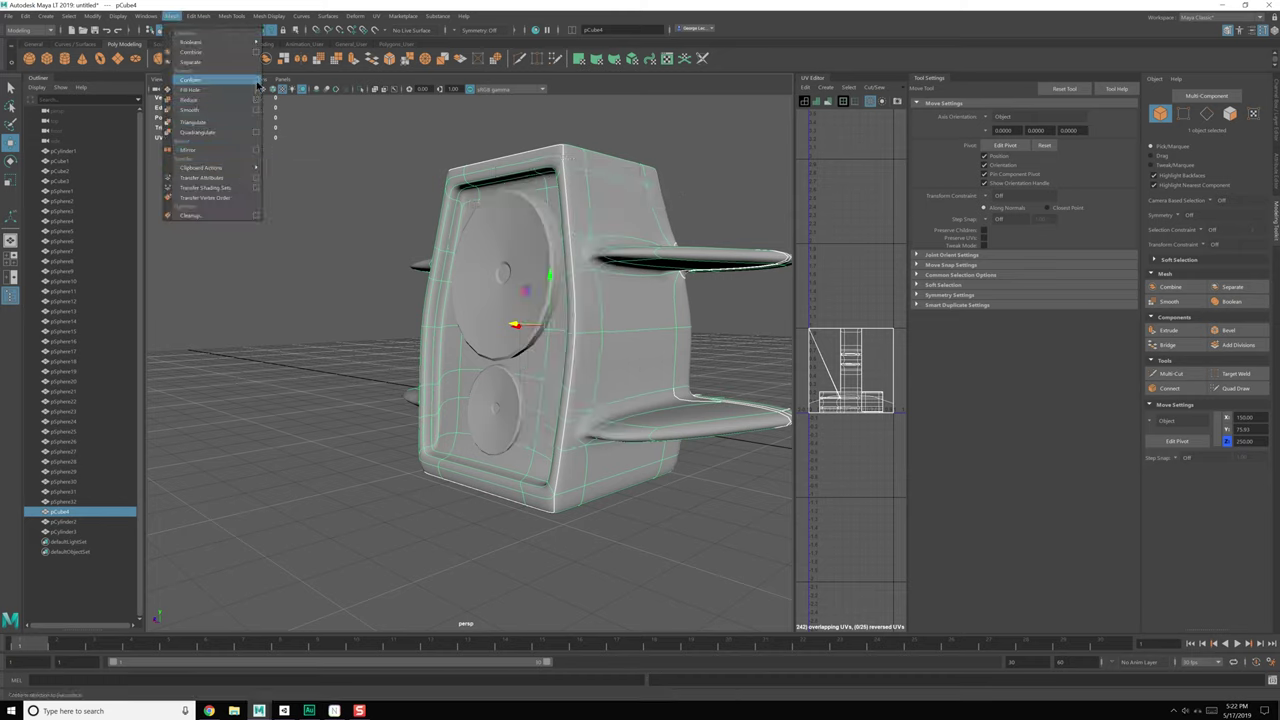
click(257, 109)
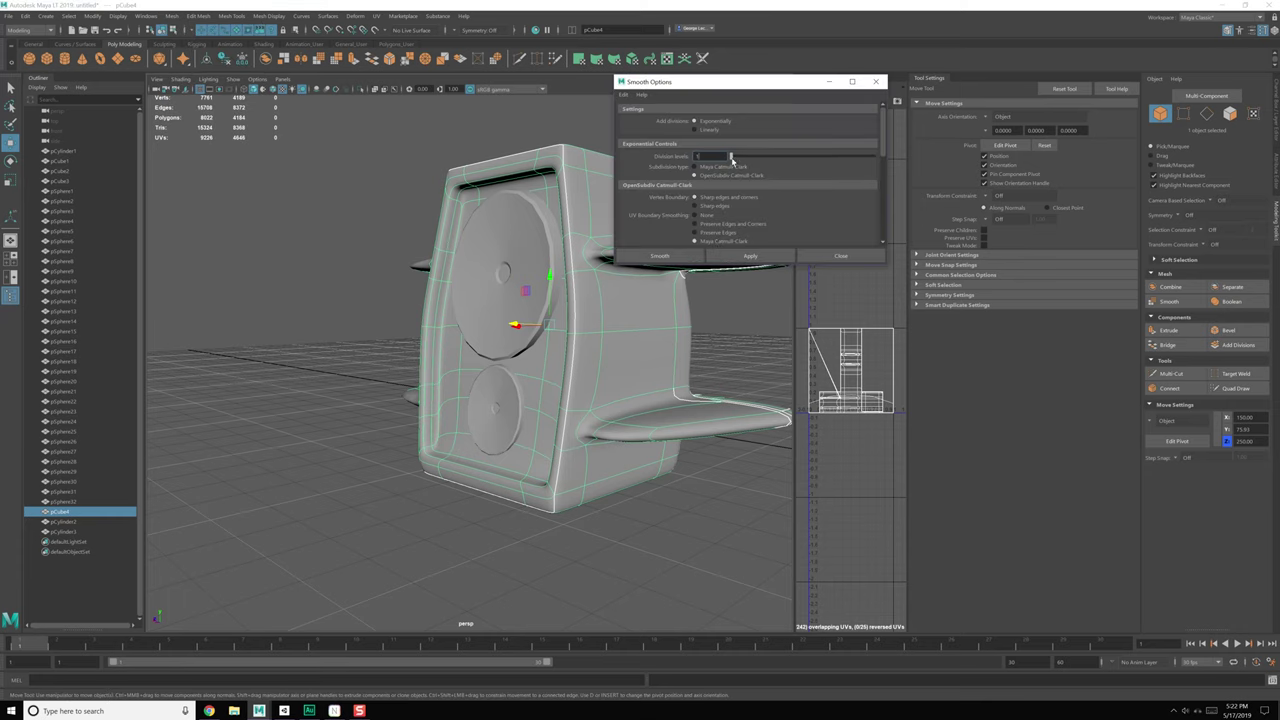
click(741, 261)
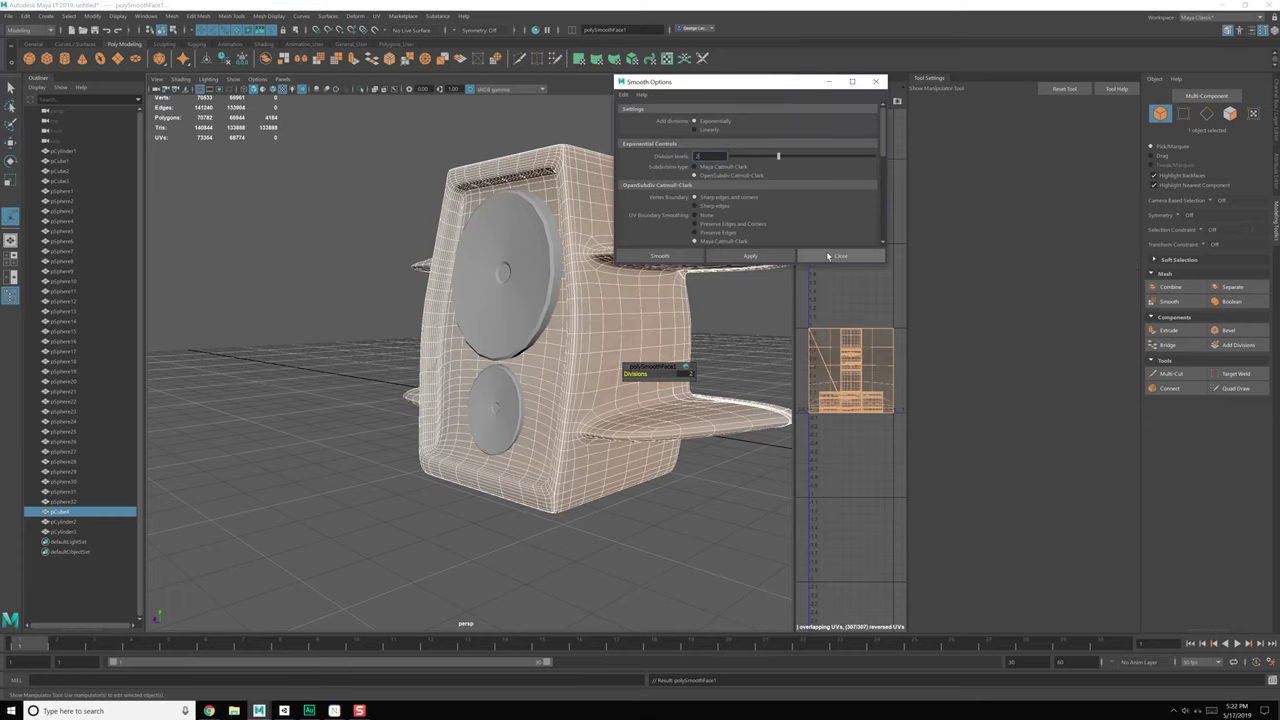
click(838, 257)
alt+drag(556, 318, 578, 332)
scroll(578, 332, up, 3)
key(1)
Step: Switch the body to edge selection and delete surplus edge loops around the front frame near its upper corner
alt+middle_drag(578, 332, 576, 373)
scroll(576, 373, up, 4)
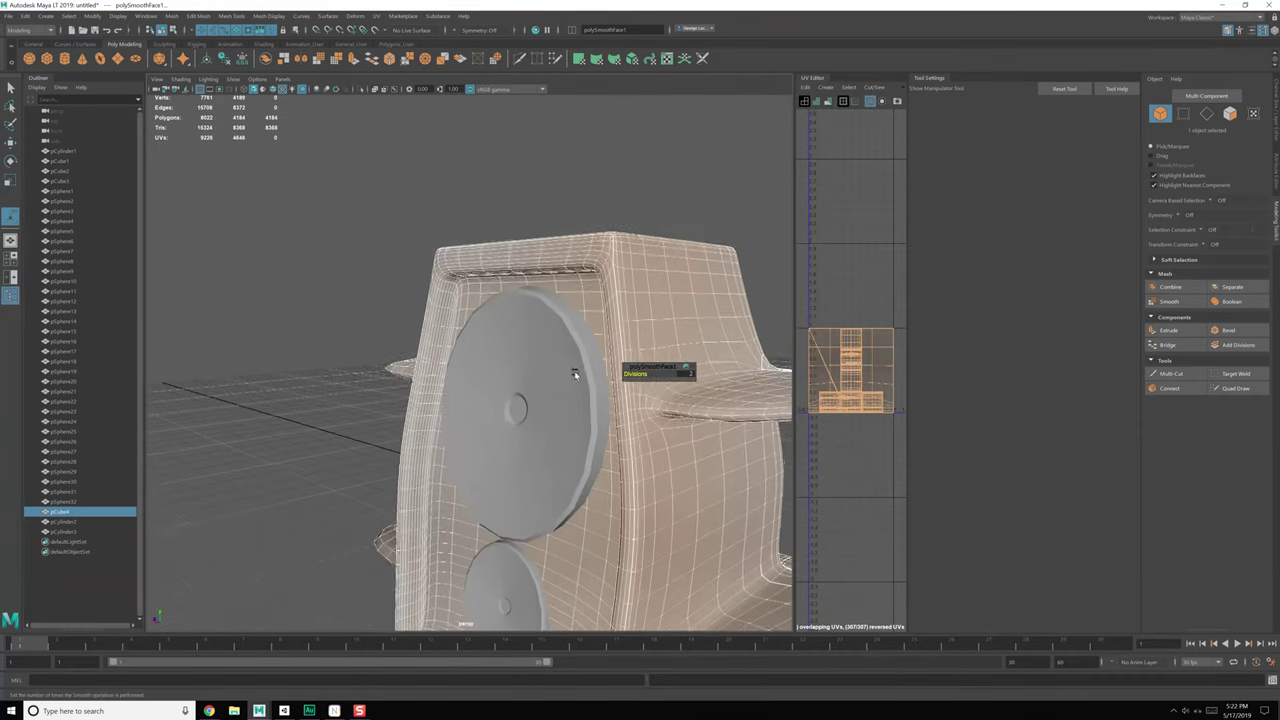
alt+middle_drag(622, 309, 591, 363)
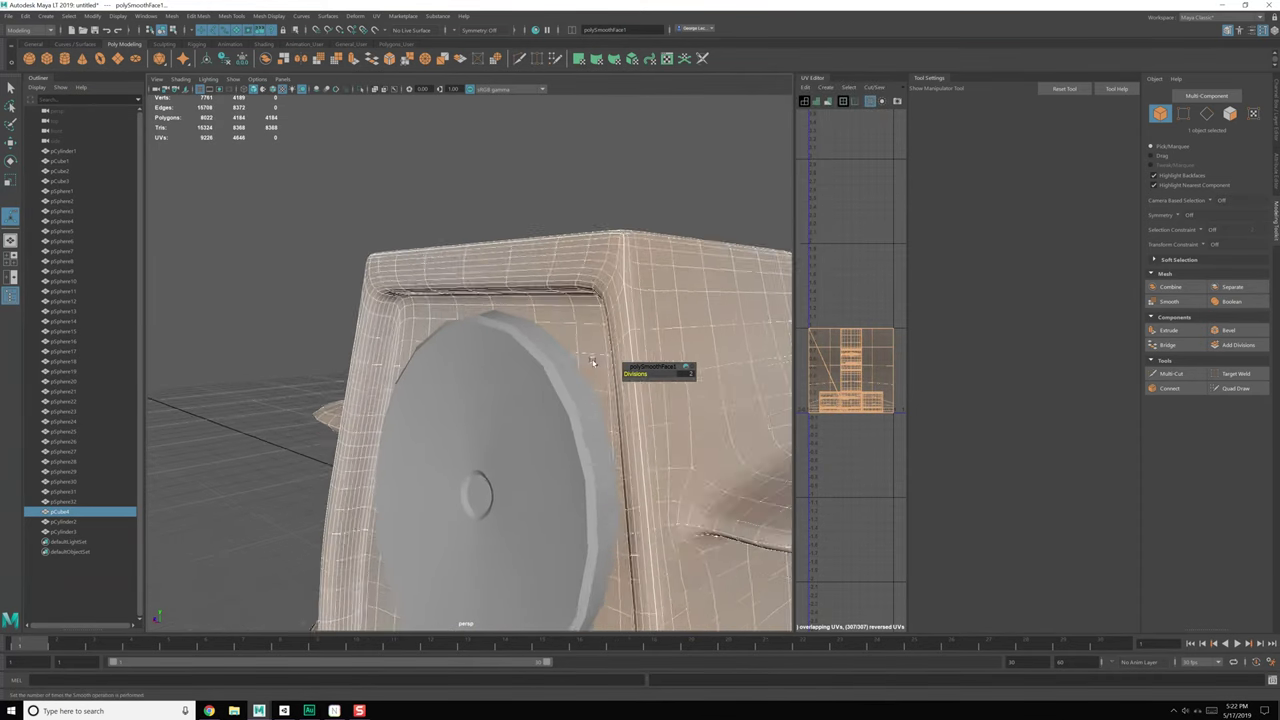
scroll(591, 363, up, 2)
right_drag(538, 307, 545, 275)
alt+middle_drag(688, 267, 546, 329)
scroll(546, 329, up, 2)
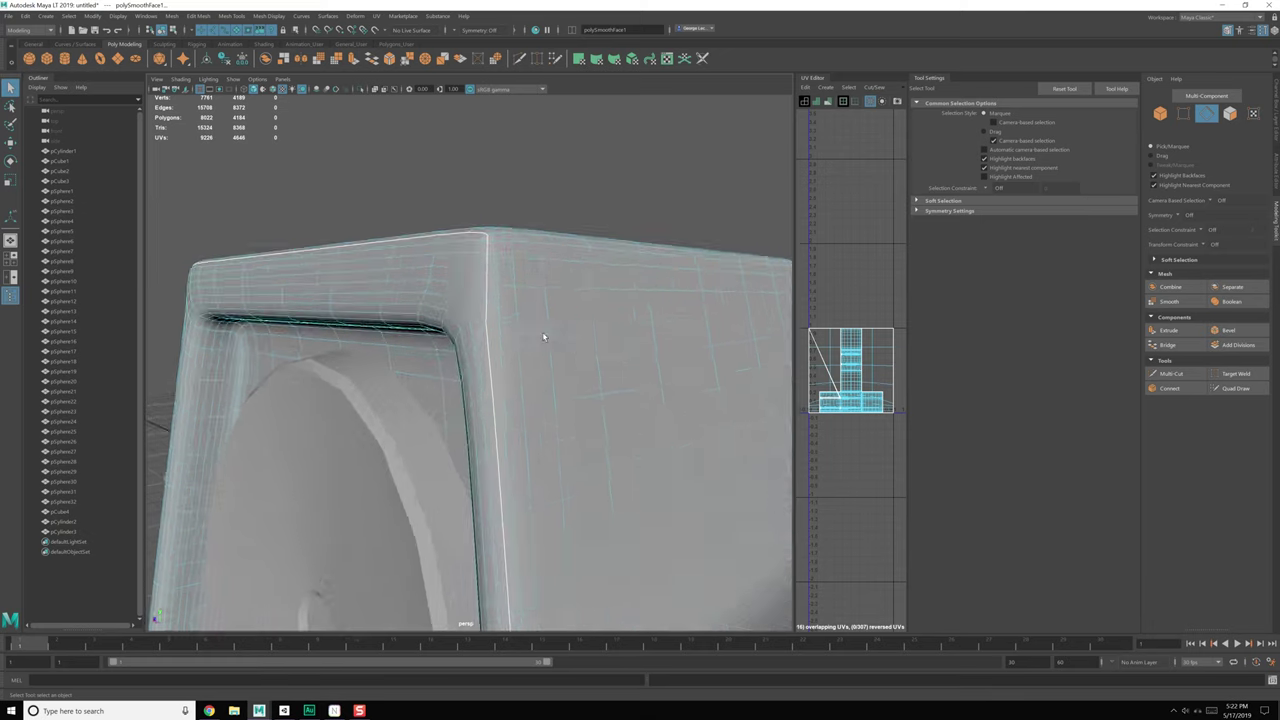
alt+drag(430, 325, 574, 316)
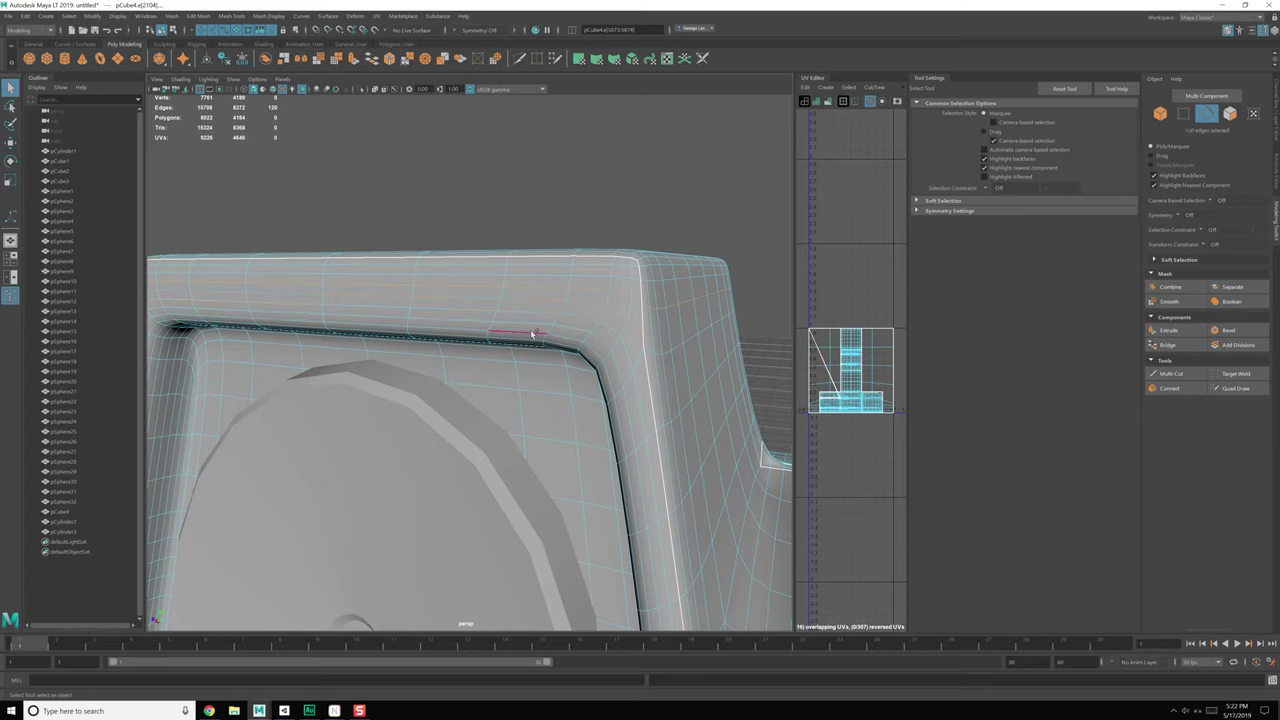
key(ctrl+Delete)
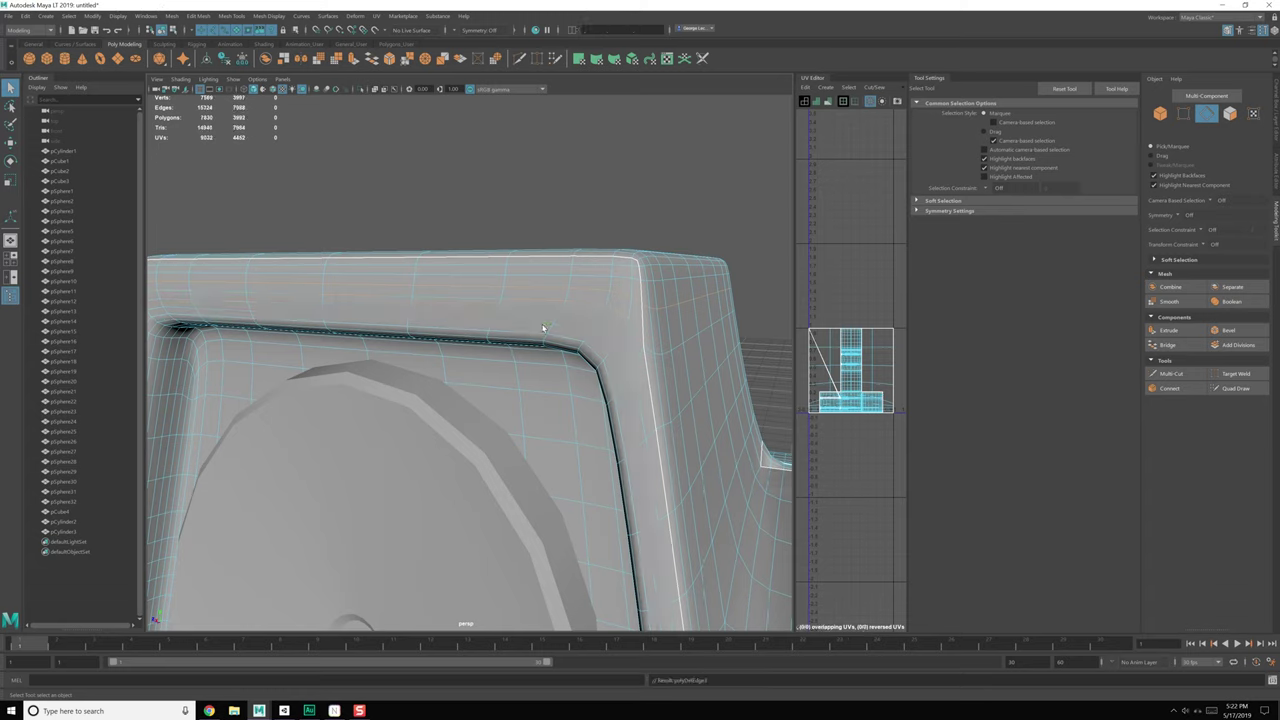
alt+drag(597, 341, 574, 358)
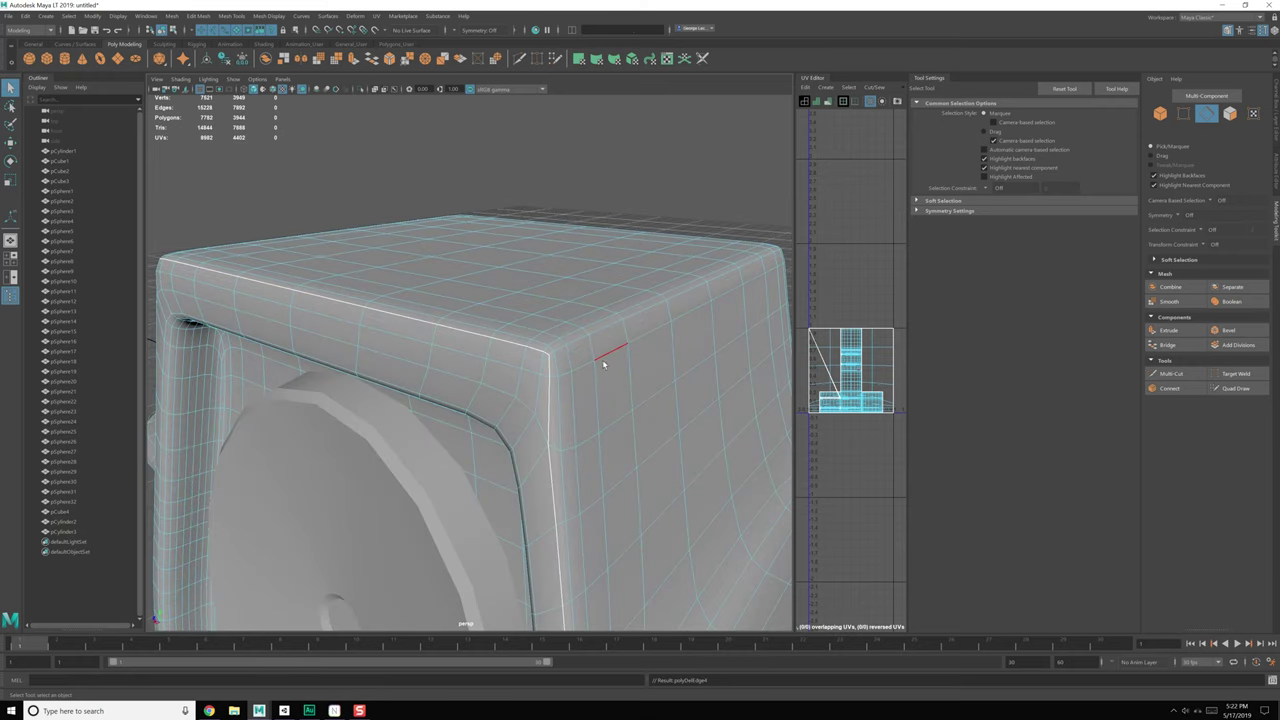
Step: Select the closely spaced edge loops running along the front frame's side and delete them from the mesh
click(594, 370)
alt+drag(580, 370, 640, 304)
scroll(565, 343, down, 4)
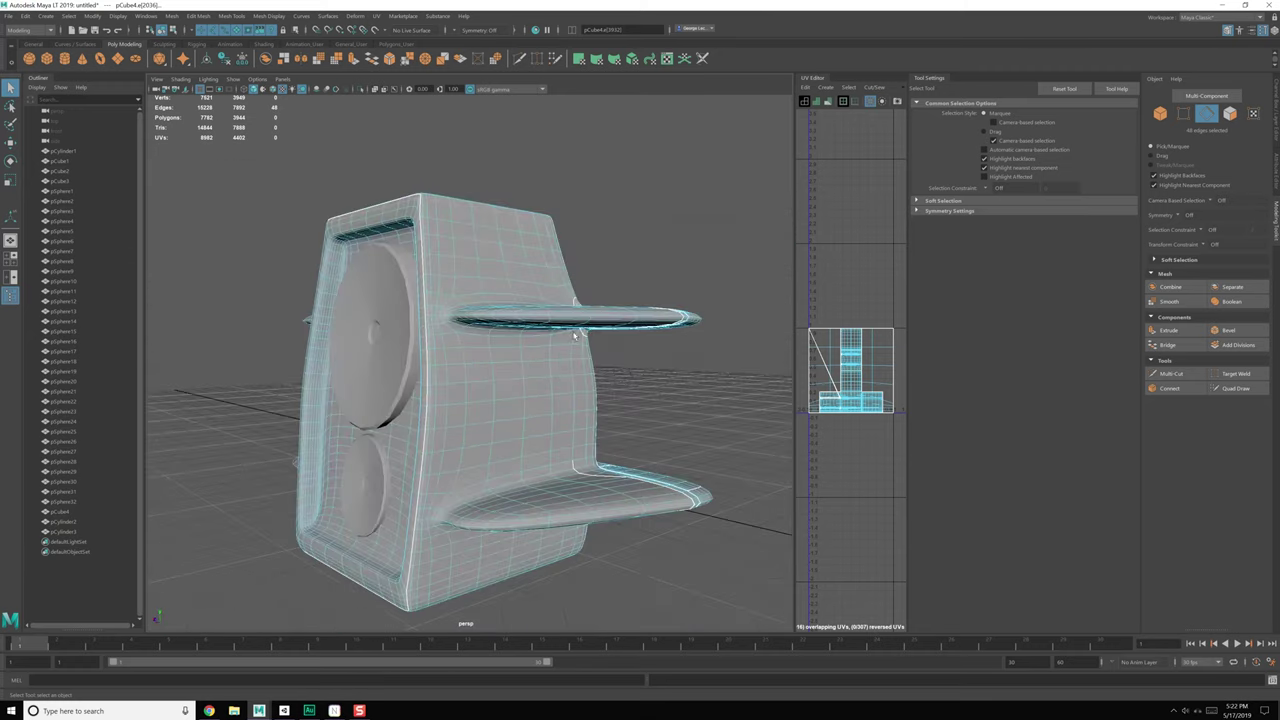
scroll(620, 305, up, 4)
mouse_move(380, 342)
alt+mouse_down()
mouse_move(451, 333)
mouse_move(375, 335)
alt+mouse_up()
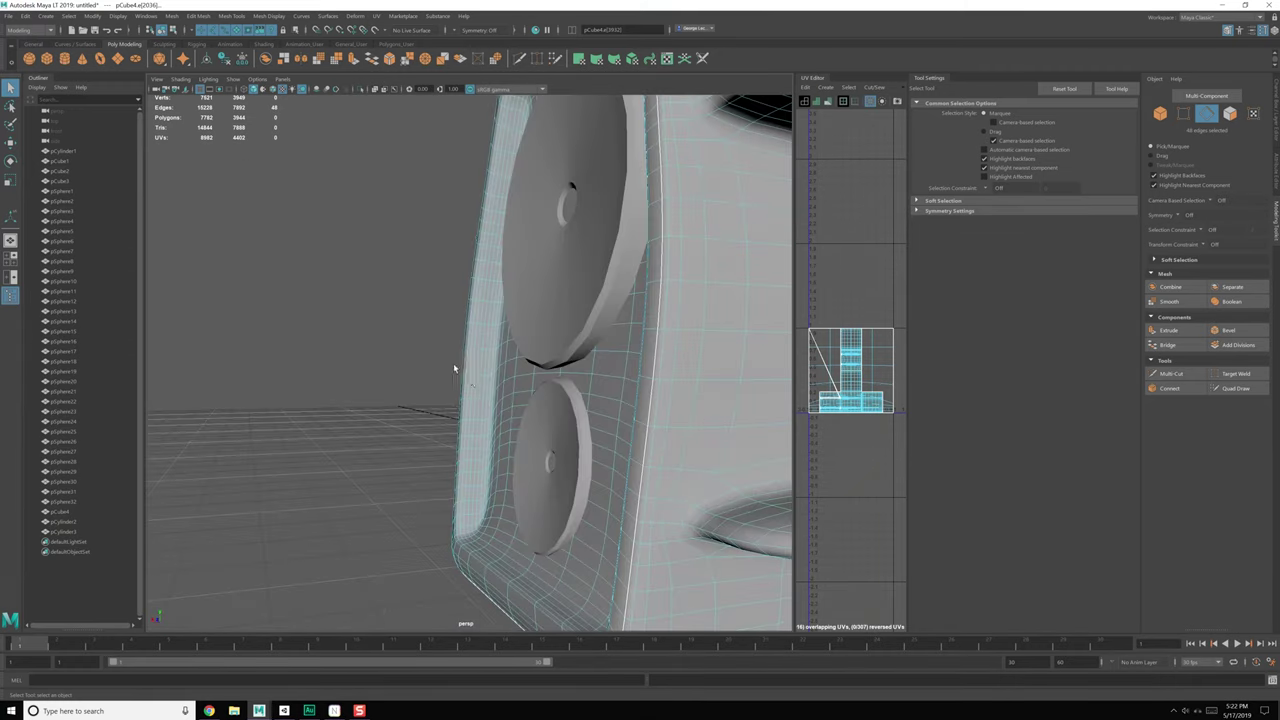
scroll(465, 366, up, 4)
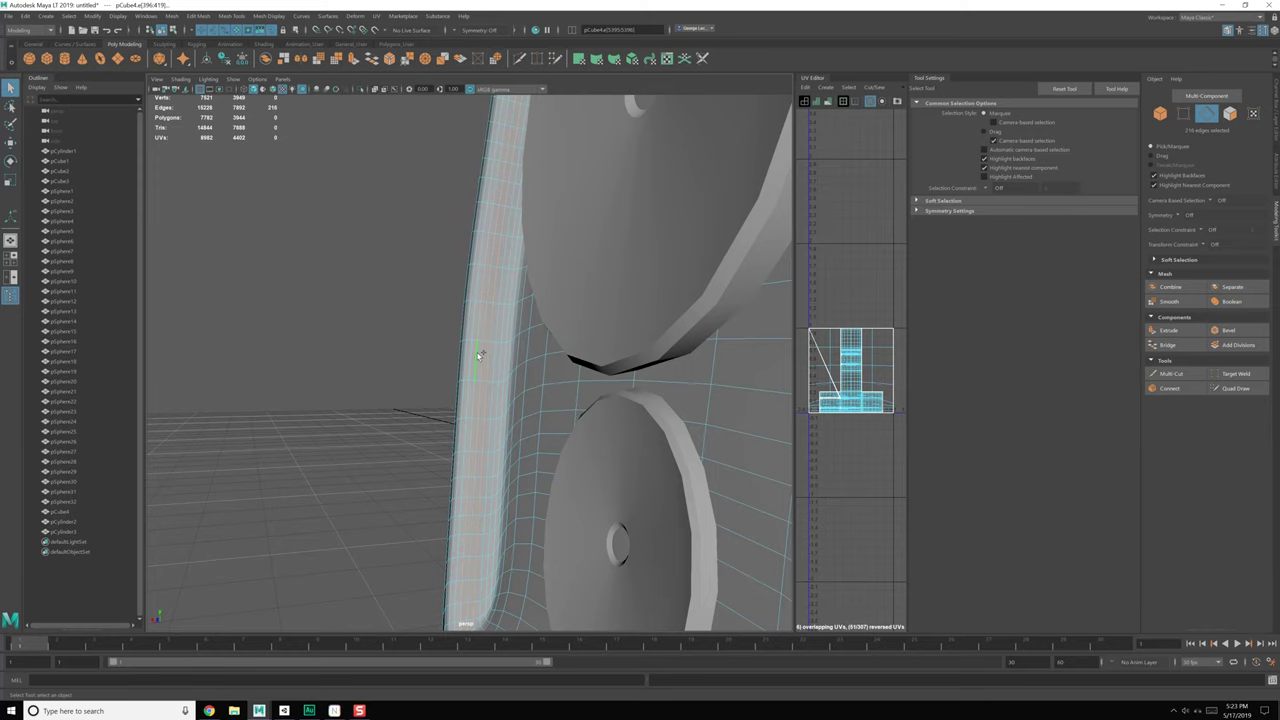
scroll(515, 384, up, 2)
scroll(557, 372, down, 1)
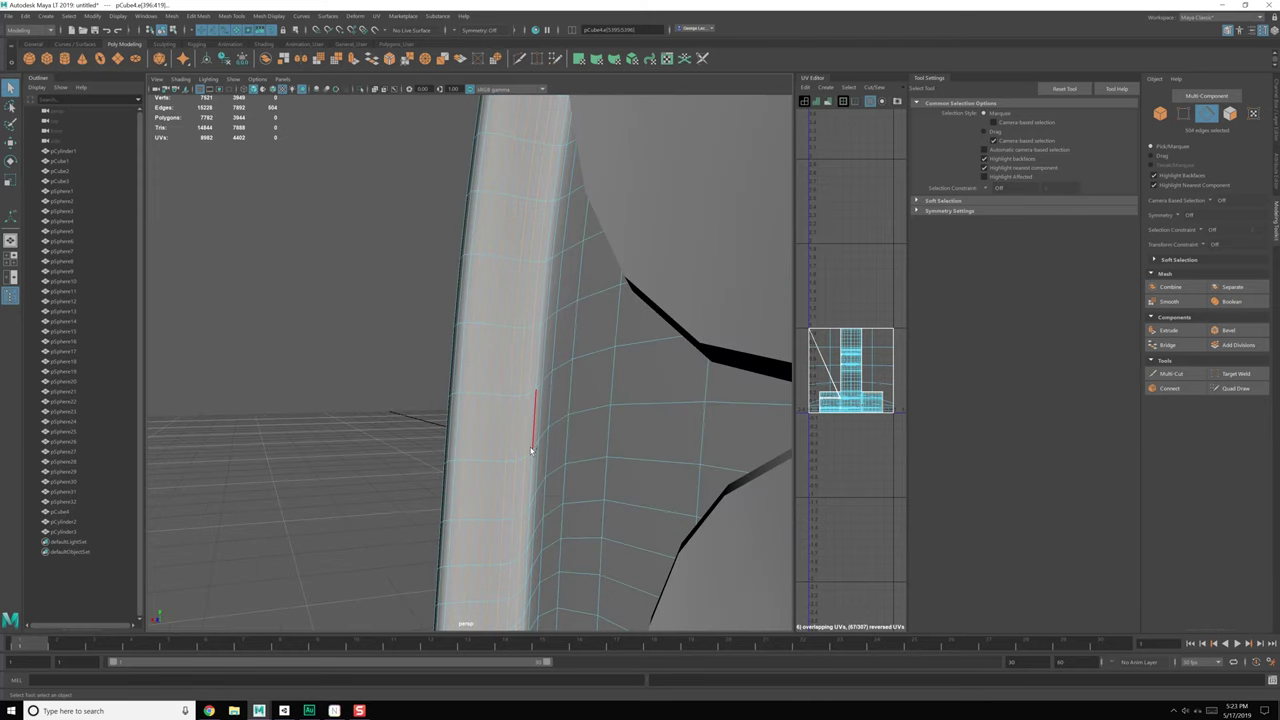
alt+drag(531, 451, 551, 482)
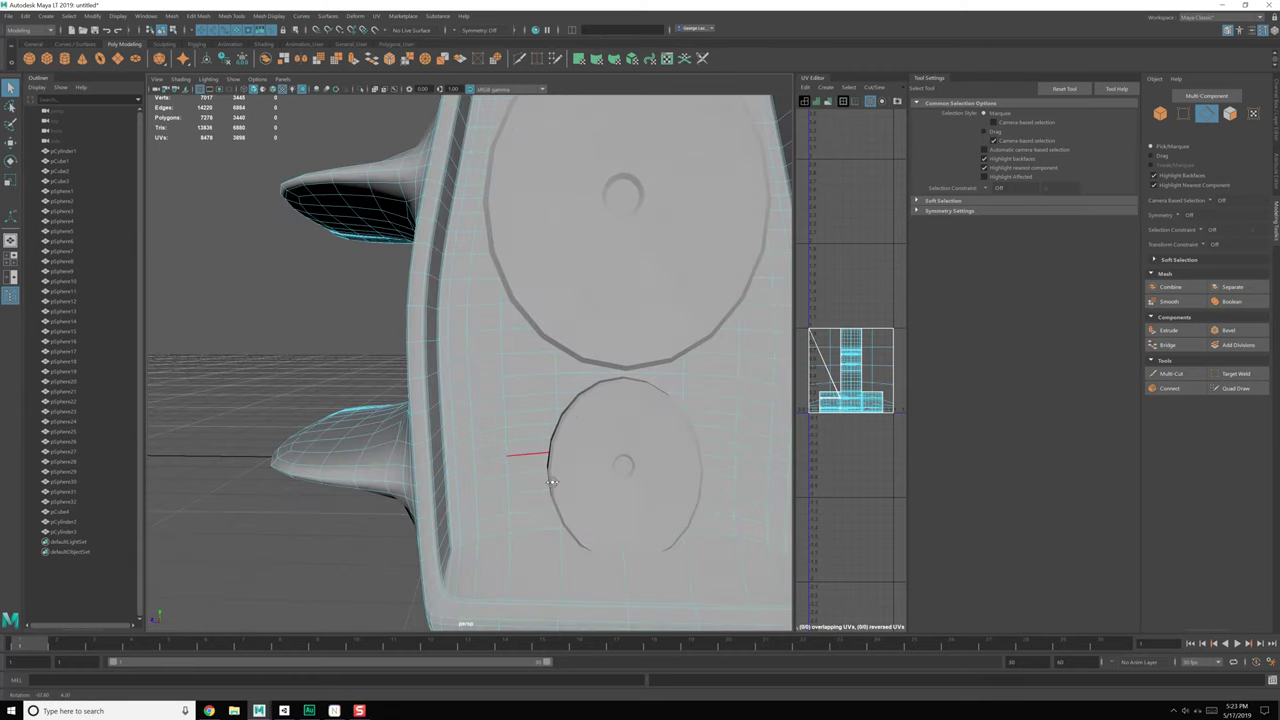
Step: Delete surplus horizontal edge loops crossing the front panel around the small disc
scroll(525, 498, up, 4)
alt+middle_drag(531, 411, 537, 369)
mouse_move(537, 369)
alt+mouse_down()
mouse_move(530, 398)
mouse_move(514, 363)
alt+mouse_up()
scroll(532, 394, down, 3)
alt+middle_drag(514, 363, 547, 414)
alt+drag(547, 414, 538, 410)
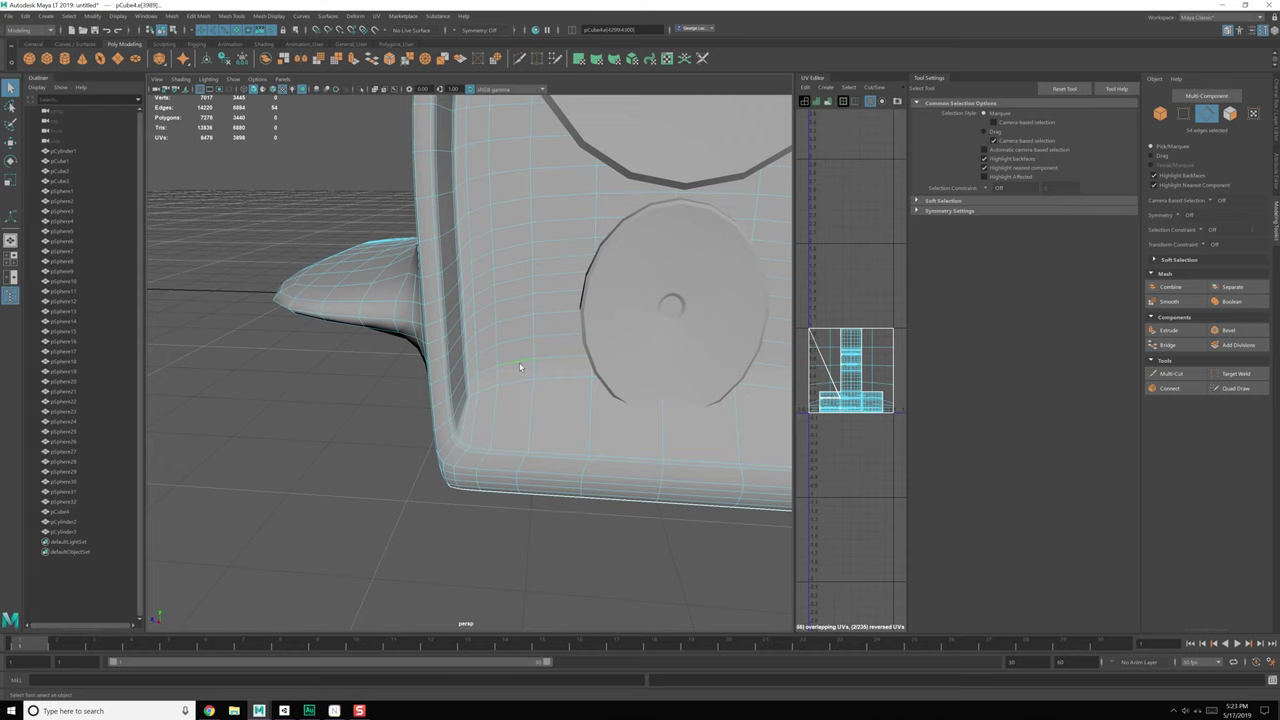
alt+drag(520, 367, 496, 280)
key(ctrl+Delete)
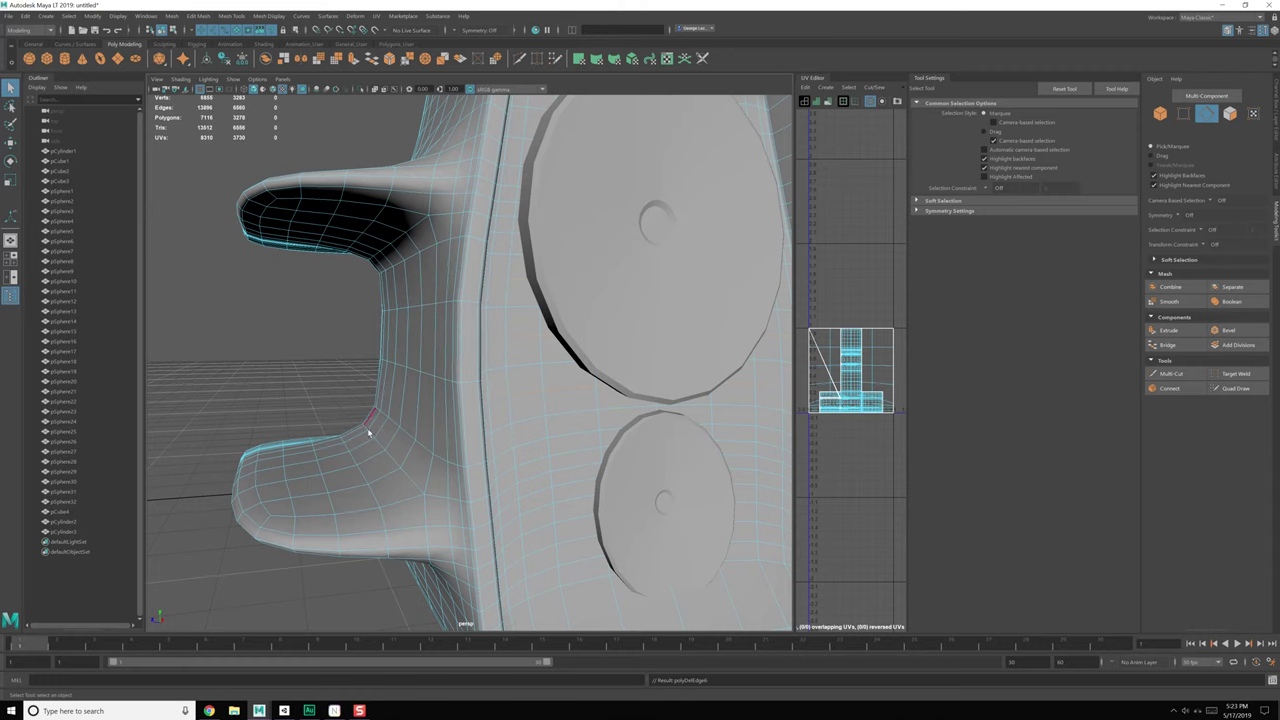
Step: Delete surplus edge loops around the body's side between the ledges and along the front frame's lower border
mouse_move(502, 422)
alt+mouse_down()
mouse_move(497, 314)
mouse_move(507, 416)
mouse_move(550, 443)
mouse_move(516, 375)
alt+mouse_up()
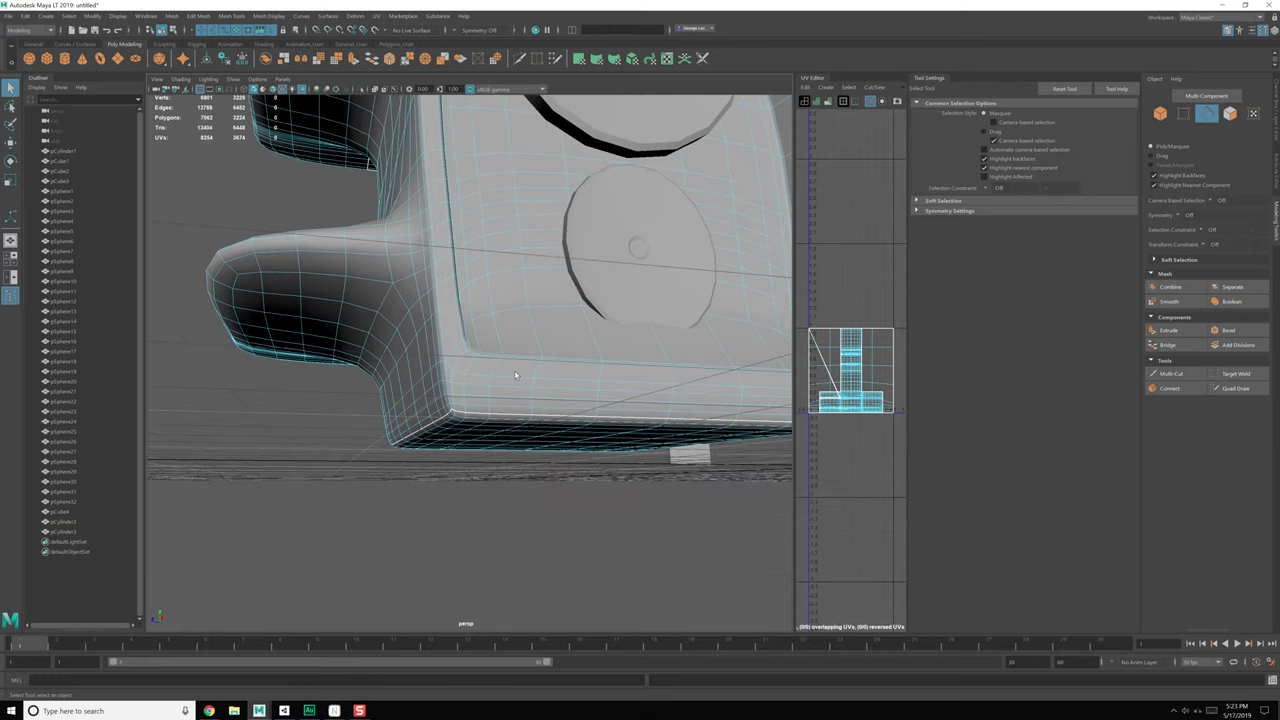
double_click(478, 390)
alt+right_drag(478, 390, 490, 427)
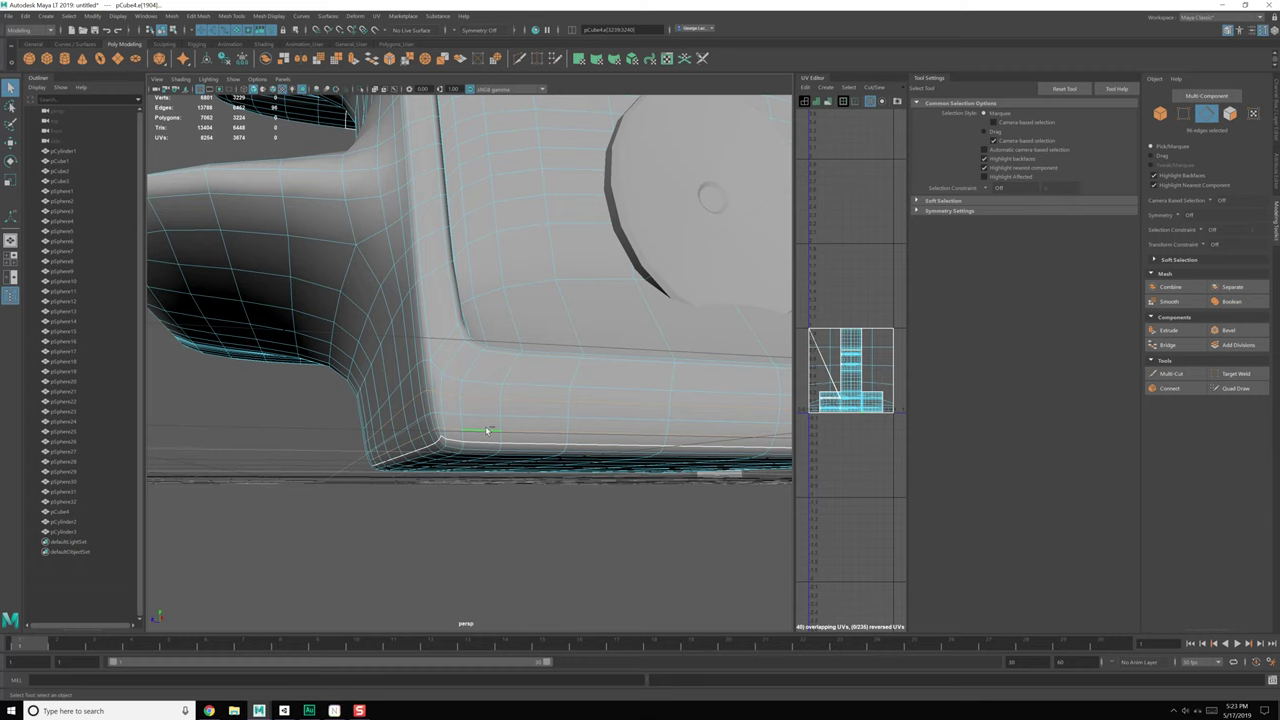
alt+drag(487, 430, 552, 388)
mouse_move(459, 403)
alt+mouse_down()
mouse_move(446, 368)
mouse_move(430, 372)
mouse_move(454, 403)
mouse_move(470, 371)
mouse_move(424, 382)
mouse_move(438, 366)
mouse_move(452, 372)
mouse_move(453, 403)
alt+mouse_up()
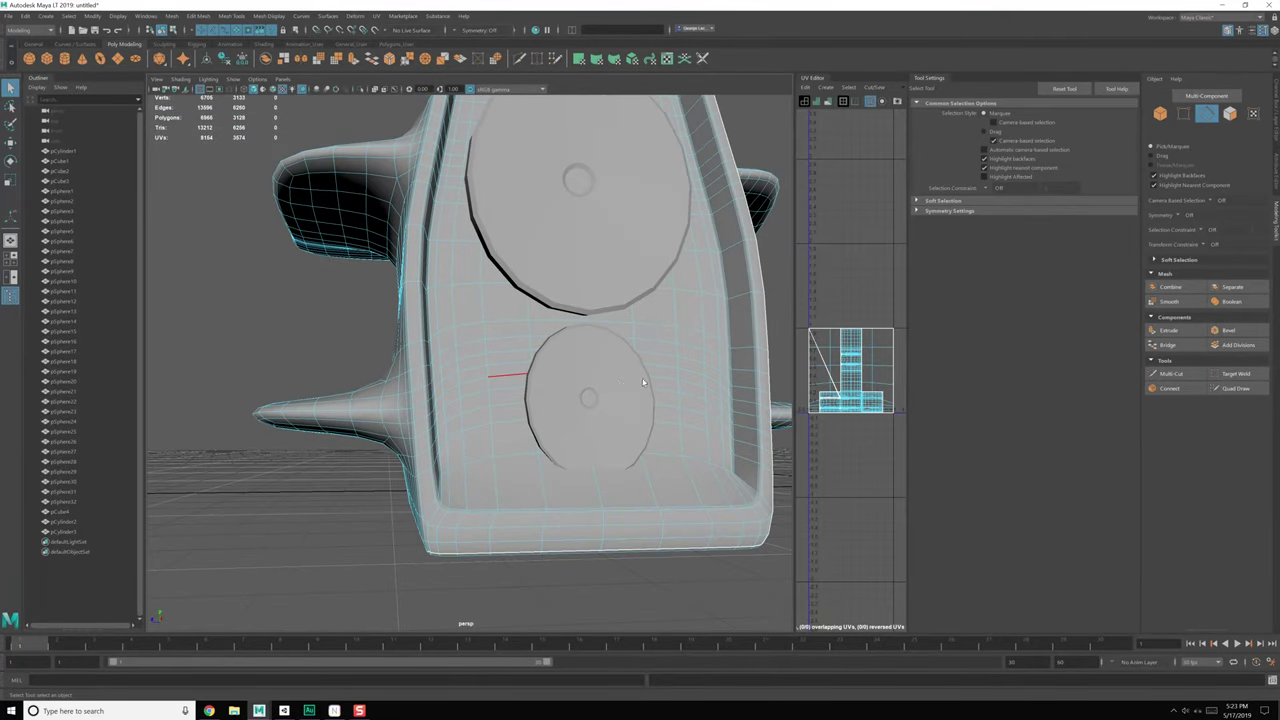
Step: Examine the front frame, sides and ledges from several angles for remaining surplus edge loops
alt+drag(643, 382, 486, 471)
scroll(487, 275, down, 2)
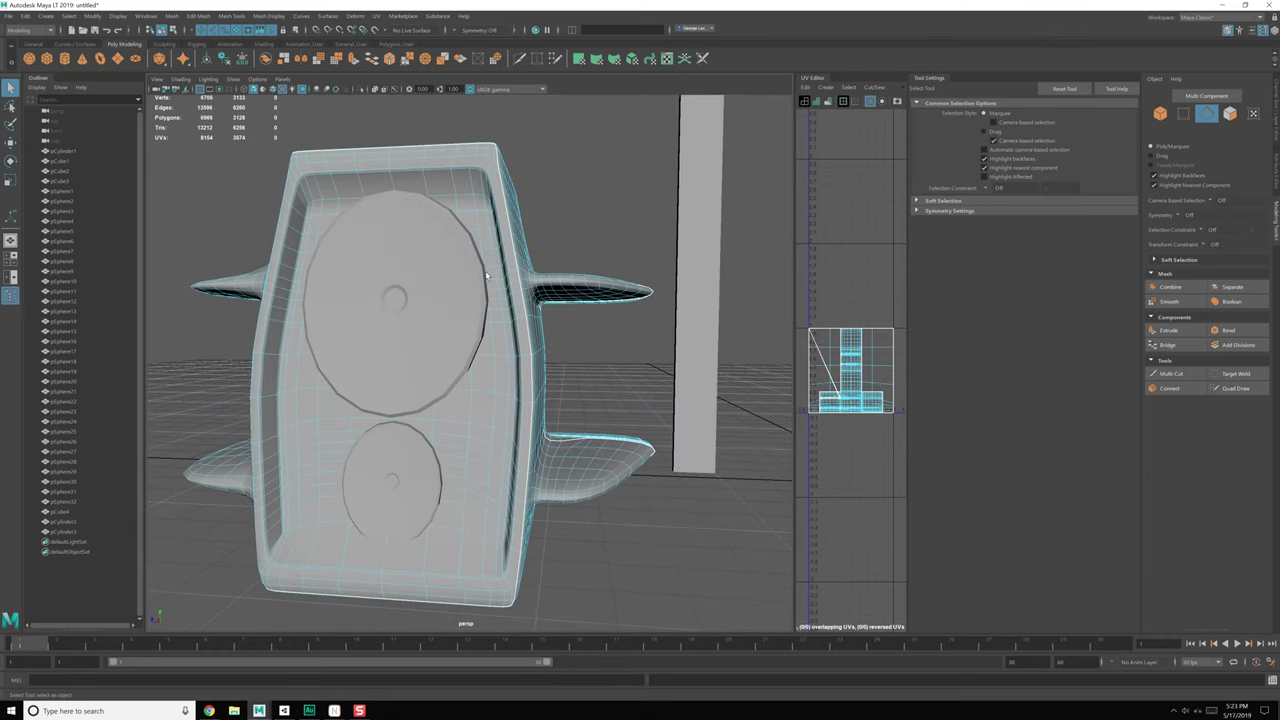
alt+drag(487, 275, 405, 340)
scroll(549, 357, up, 3)
alt+middle_drag(549, 340, 541, 386)
scroll(551, 381, up, 2)
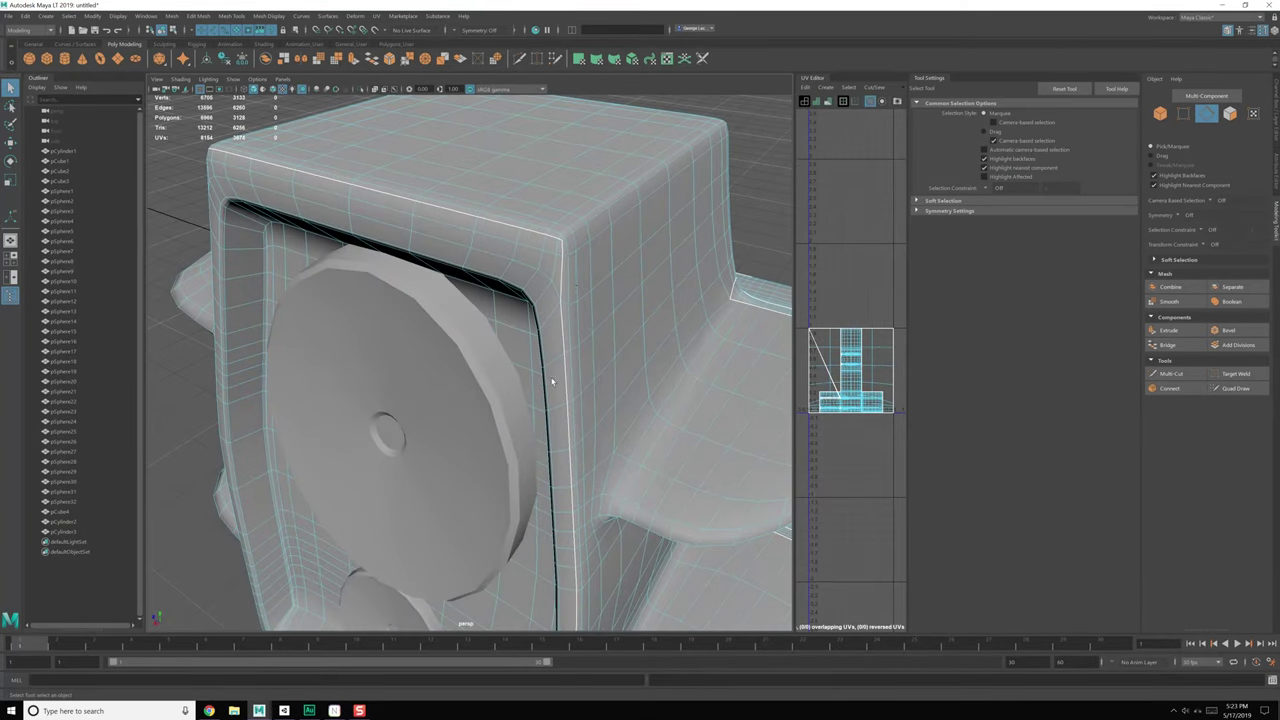
alt+drag(655, 325, 600, 337)
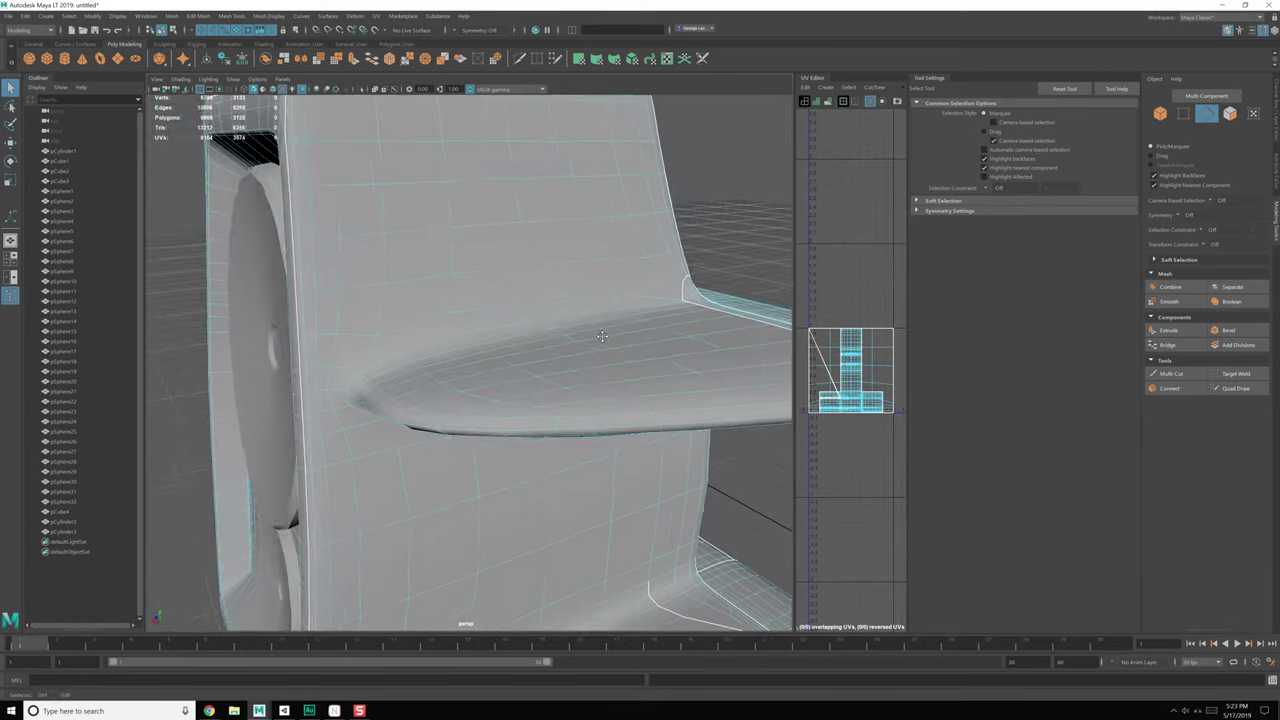
alt+drag(690, 352, 540, 324)
scroll(540, 324, down, 3)
alt+drag(623, 342, 616, 350)
scroll(608, 330, up, 2)
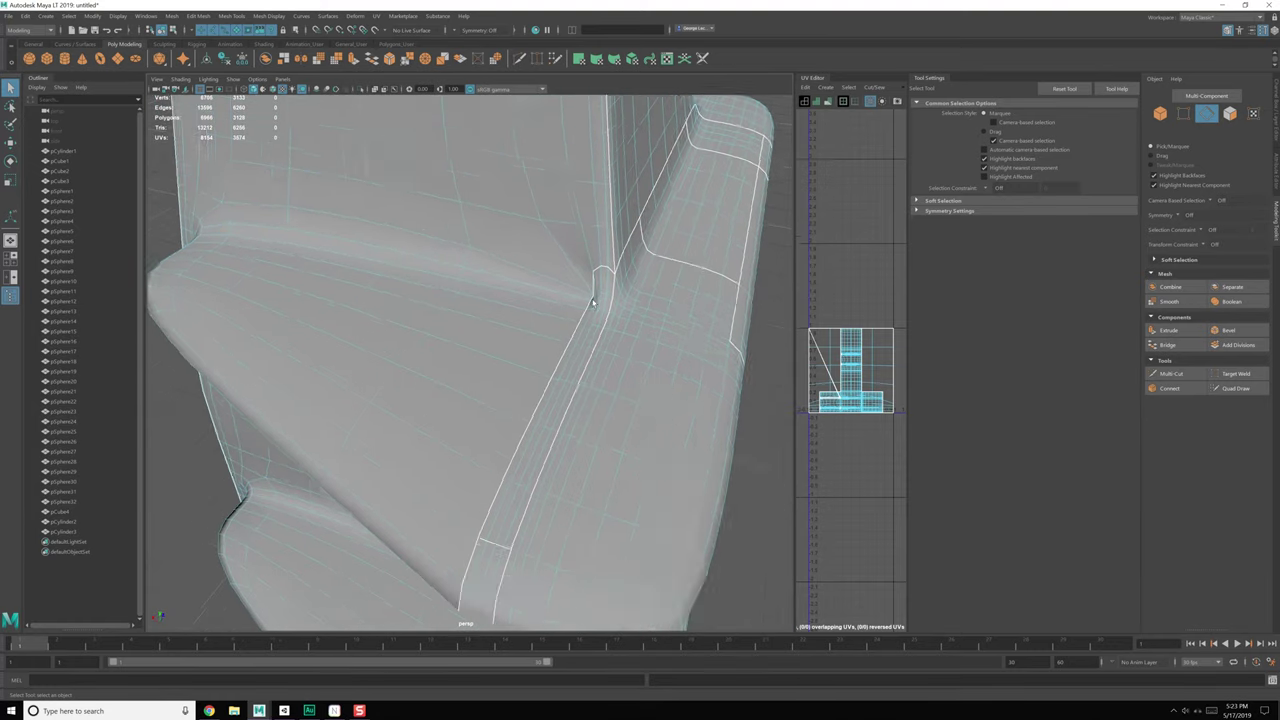
Step: Delete the surplus edge loops at the body's rear corner where the side meets the upper ledge
alt+middle_drag(606, 286, 528, 367)
scroll(528, 367, up, 3)
alt+drag(528, 368, 583, 330)
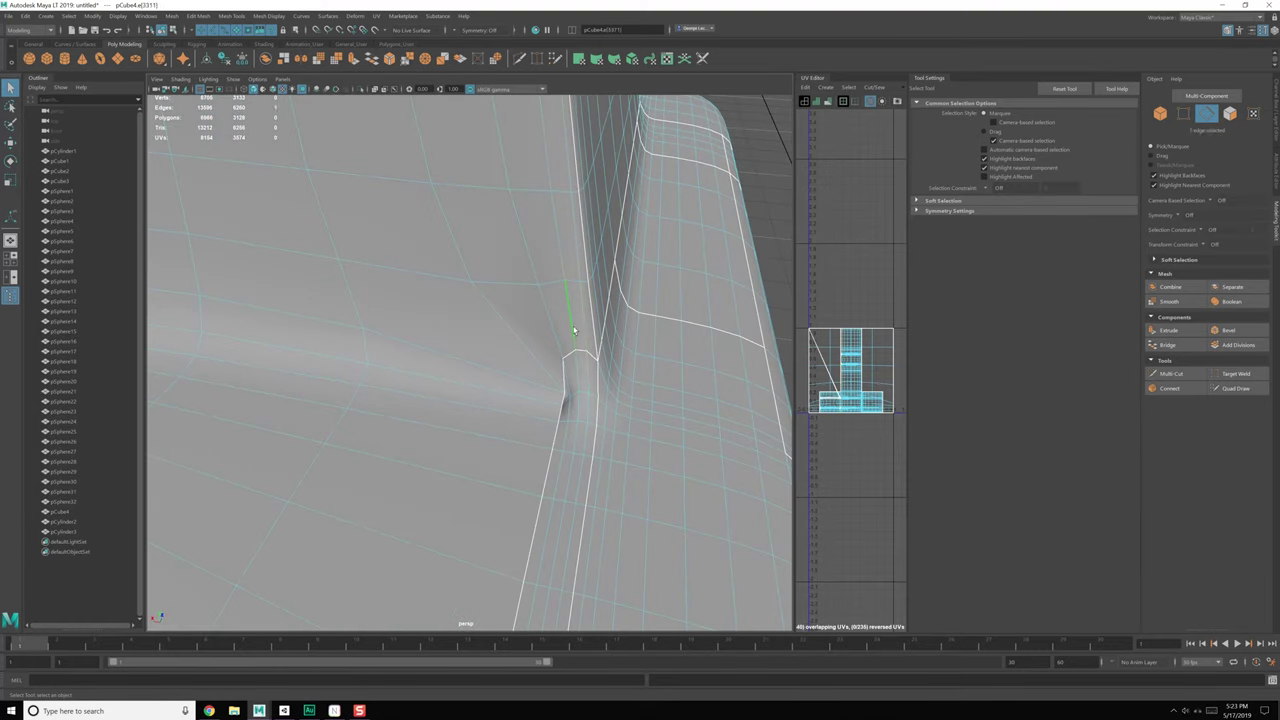
double_click(574, 330)
scroll(574, 330, down, 8)
alt+drag(548, 418, 583, 391)
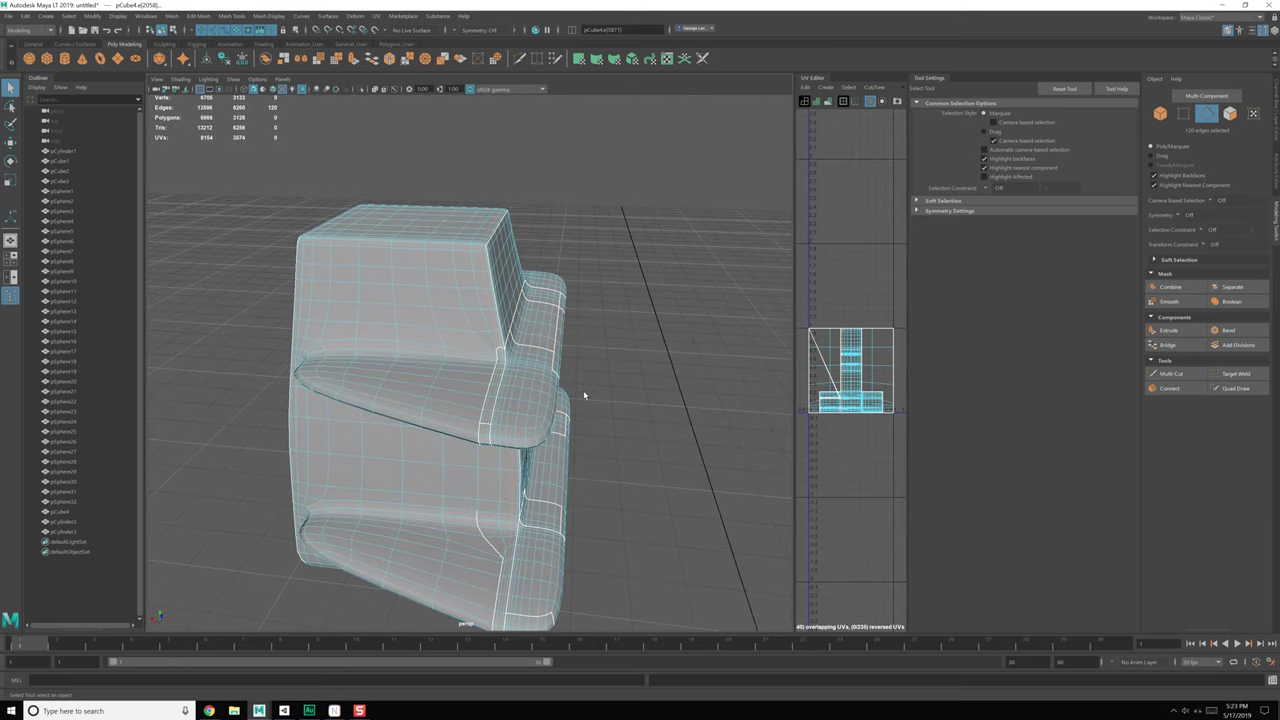
scroll(583, 395, up, 5)
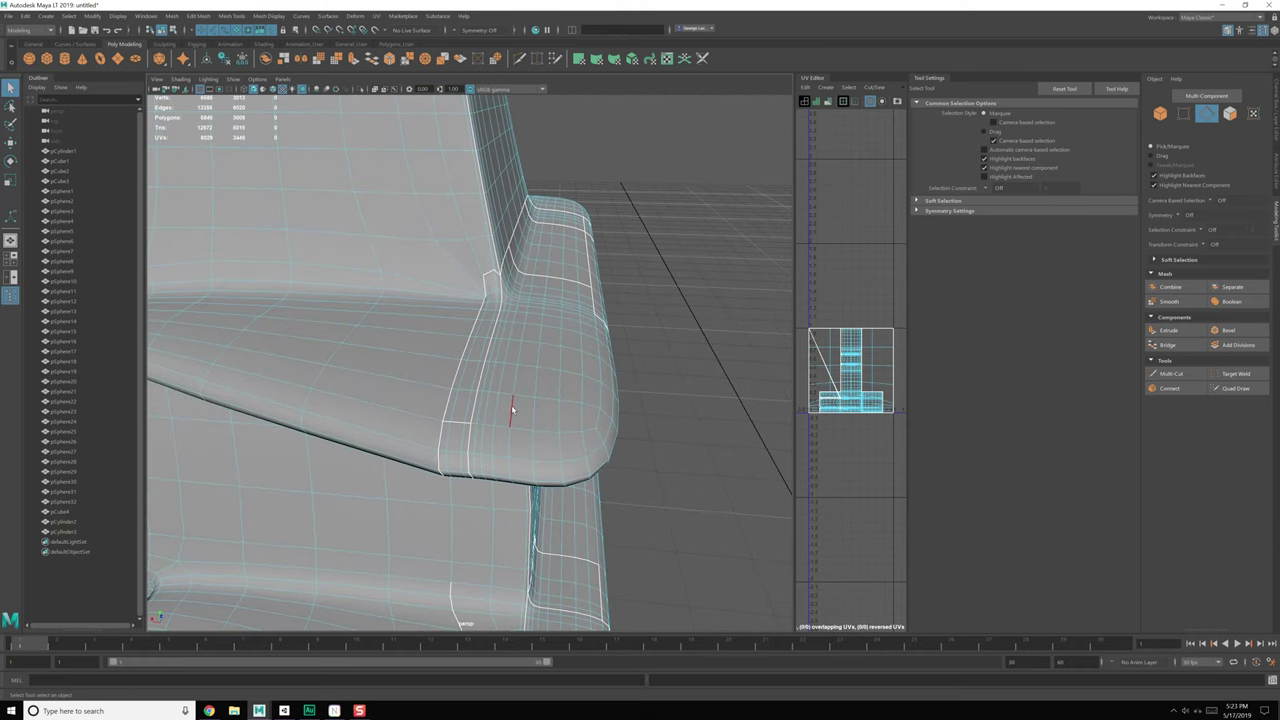
Step: Select alternating edge loops across the rear ends of the upper and lower ledges and delete them
shift+double_click(489, 411)
alt+middle_drag(518, 522, 552, 403)
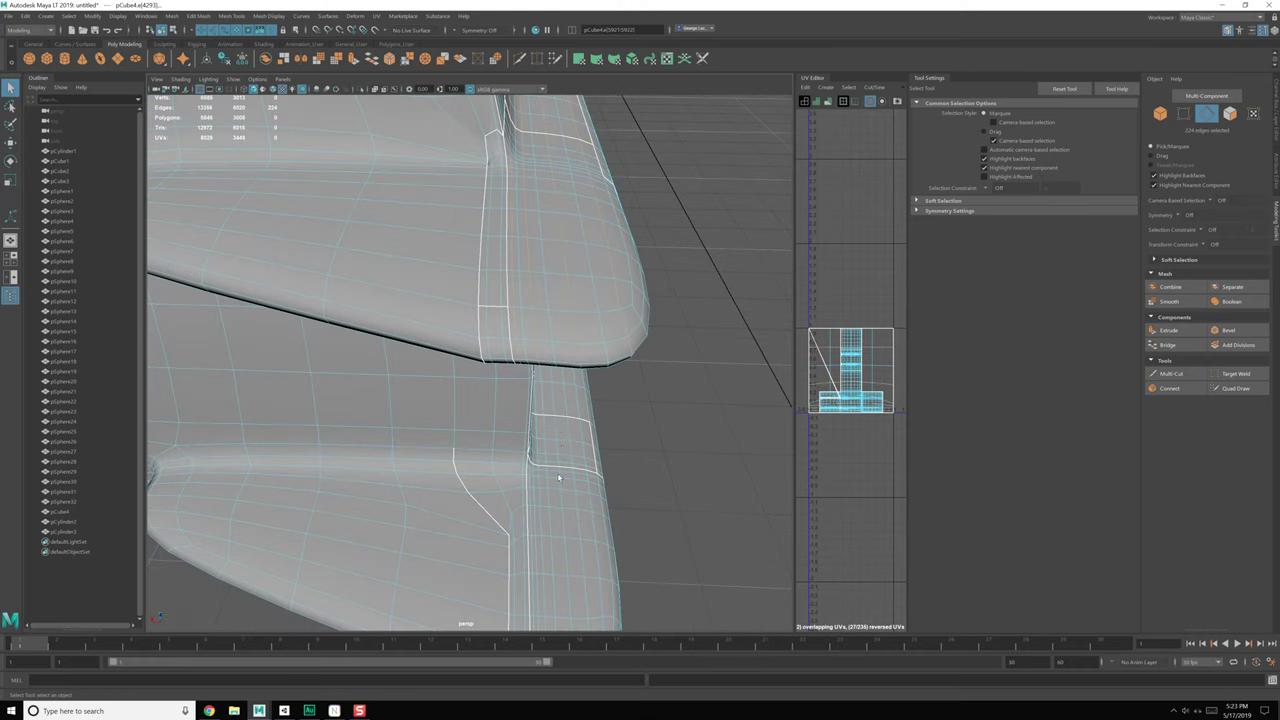
alt+middle_drag(561, 565, 539, 450)
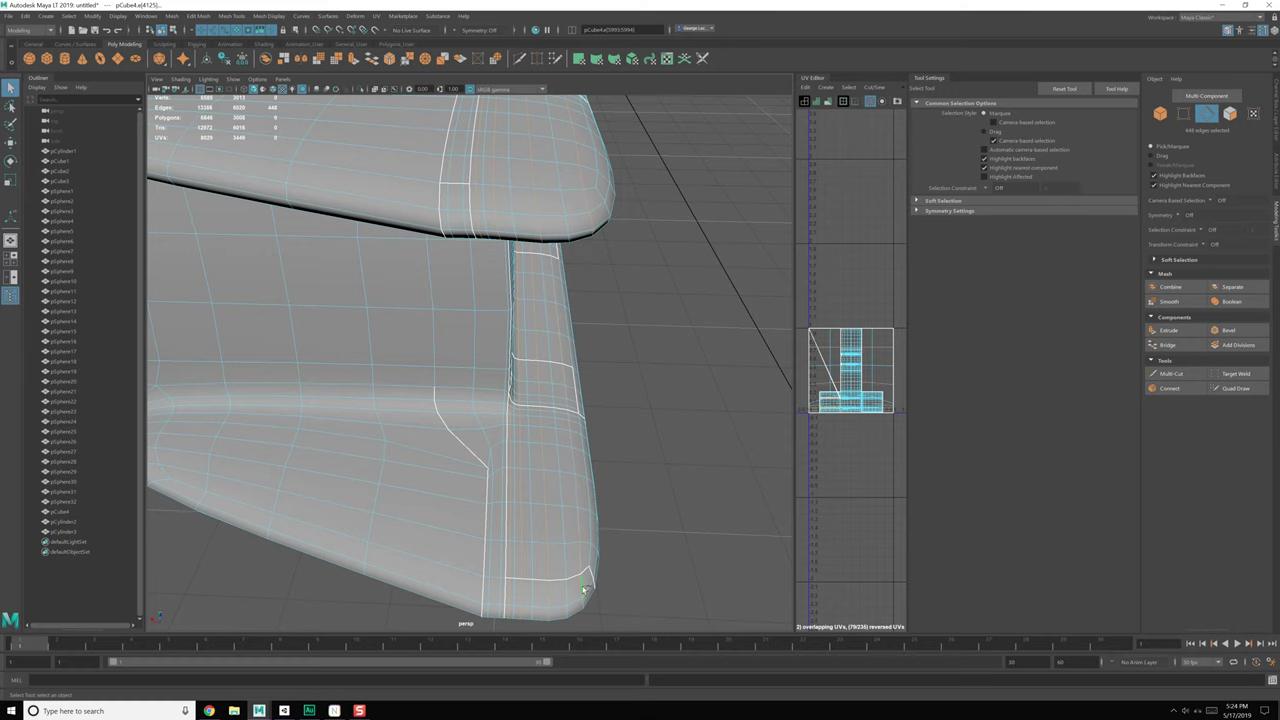
key(ctrl+Delete)
scroll(638, 480, down, 5)
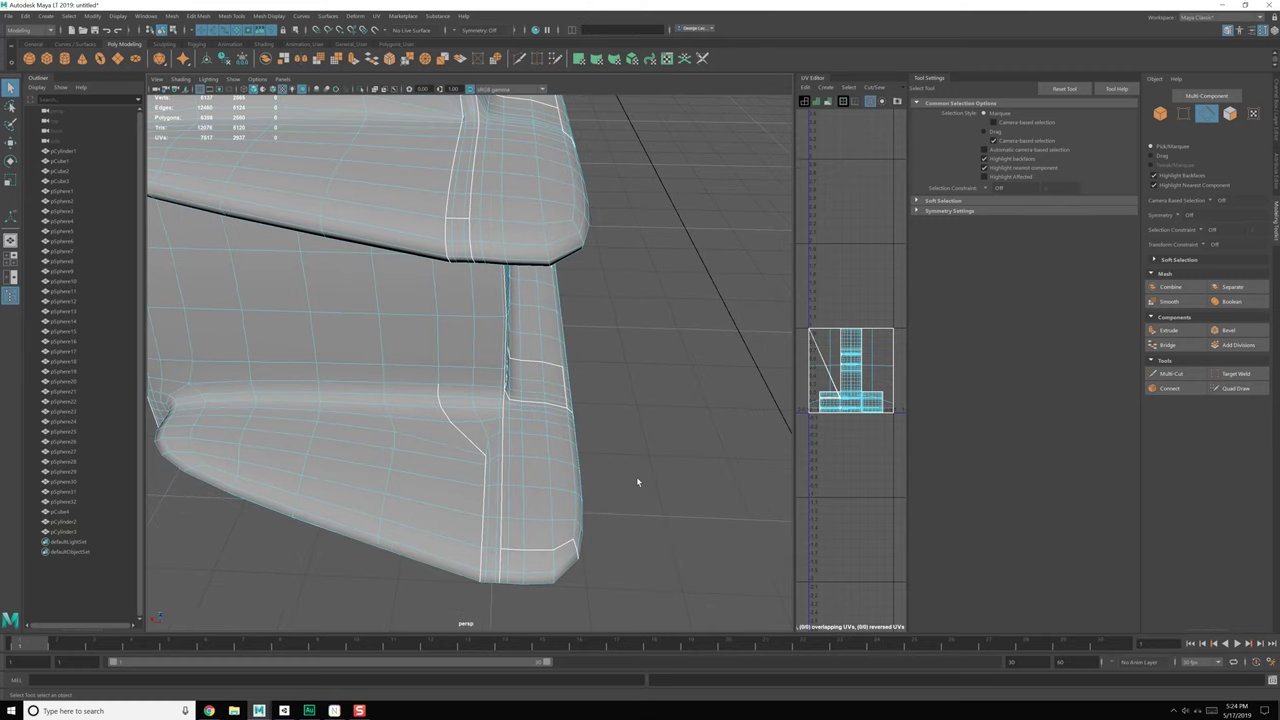
alt+drag(636, 477, 553, 427)
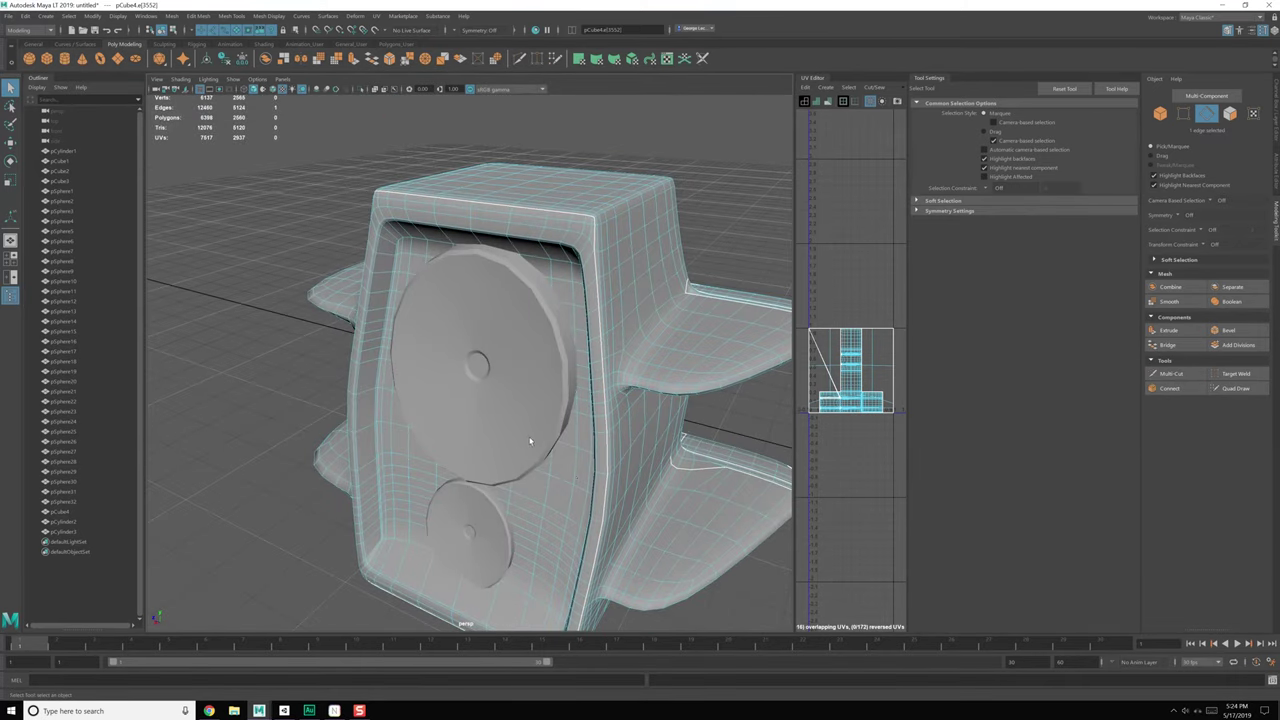
click(530, 441)
key(F8)
shift+click(484, 534)
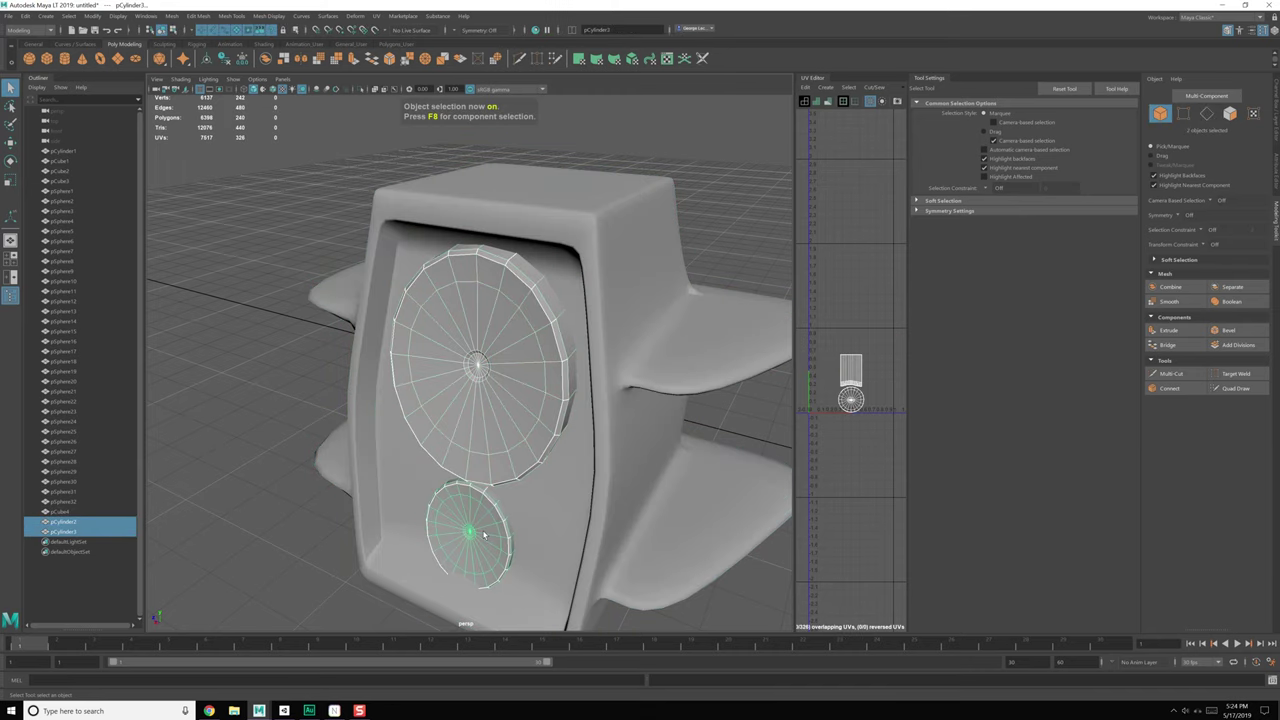
alt+drag(484, 534, 556, 340)
click(503, 482)
Step: Lower the four horizontal edges of the recessed front panel behind the small disc's bottom so its lower rim is uncovered
click(526, 538)
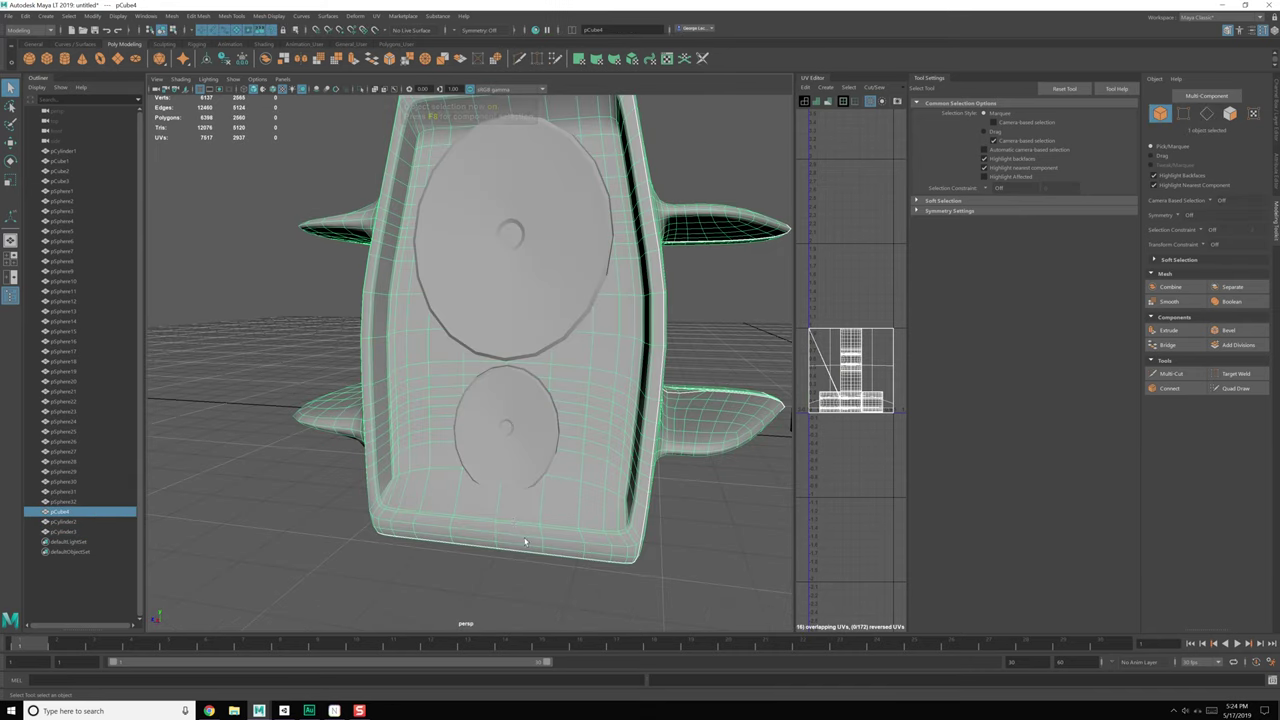
scroll(517, 426, up, 3)
alt+drag(526, 540, 562, 411)
right_drag(518, 361, 518, 333)
click(520, 332)
alt+middle_drag(542, 349, 485, 357)
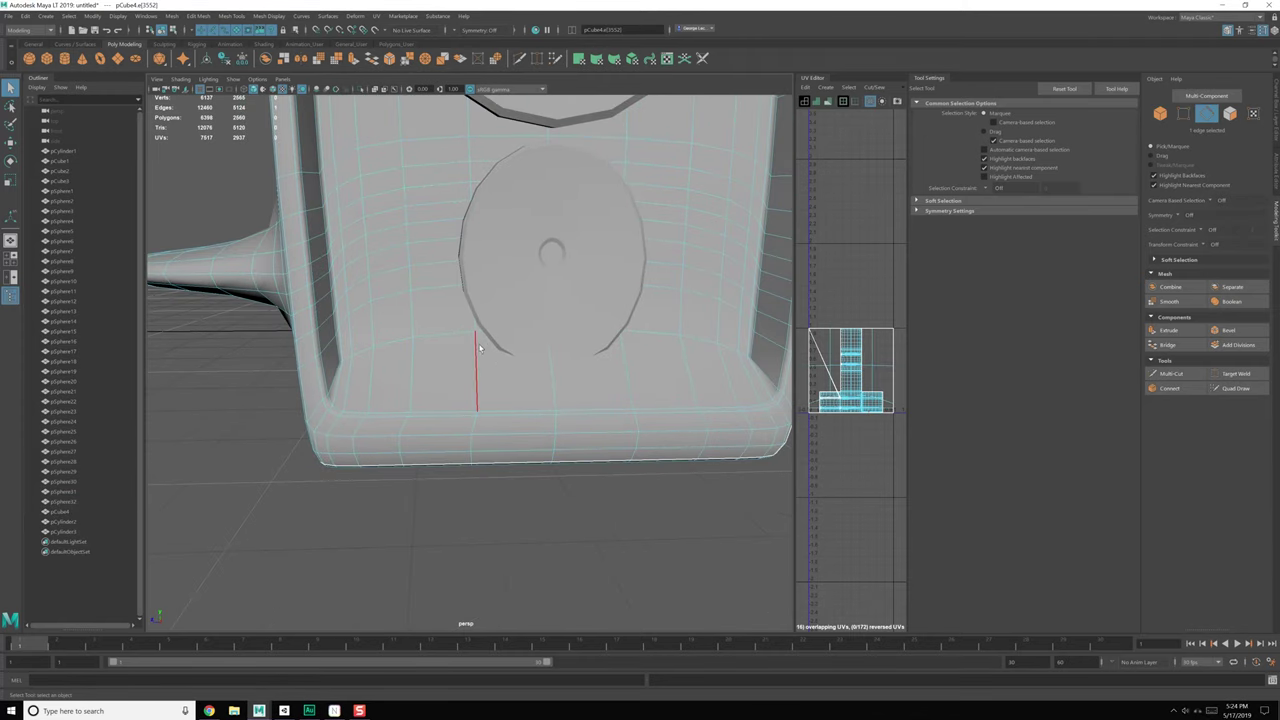
shift+click(646, 344)
alt+drag(648, 355, 643, 352)
key(w)
drag(547, 283, 546, 286)
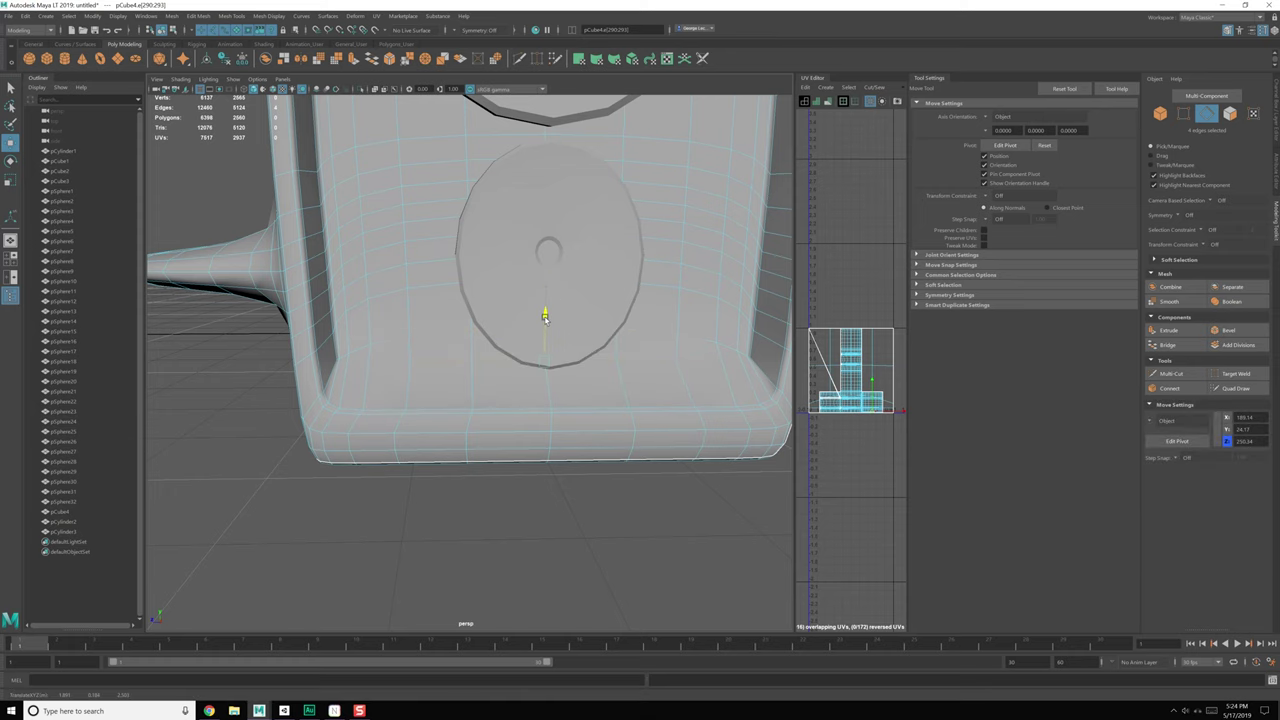
Step: Move the neighbouring vertex pairs on both sides of the small disc down to line up with the lowered edges
alt+middle_drag(653, 370, 630, 361)
right_drag(676, 353, 643, 351)
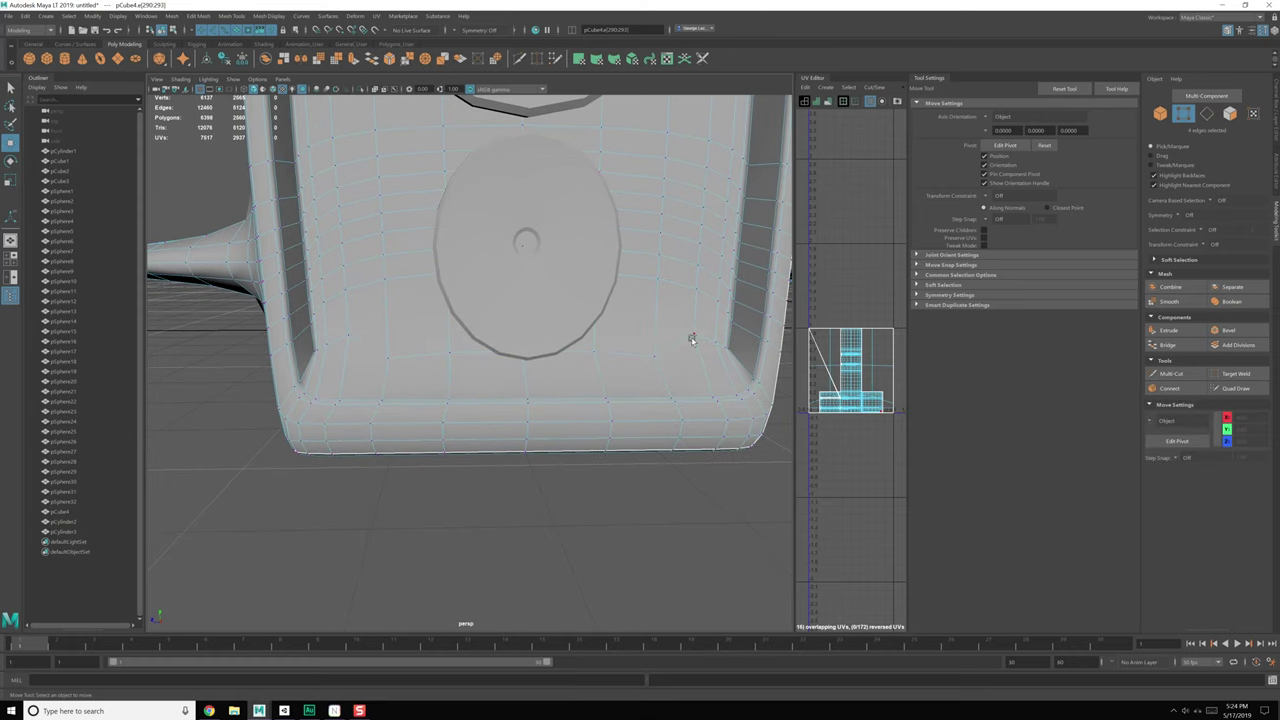
click(693, 336)
drag(521, 289, 525, 292)
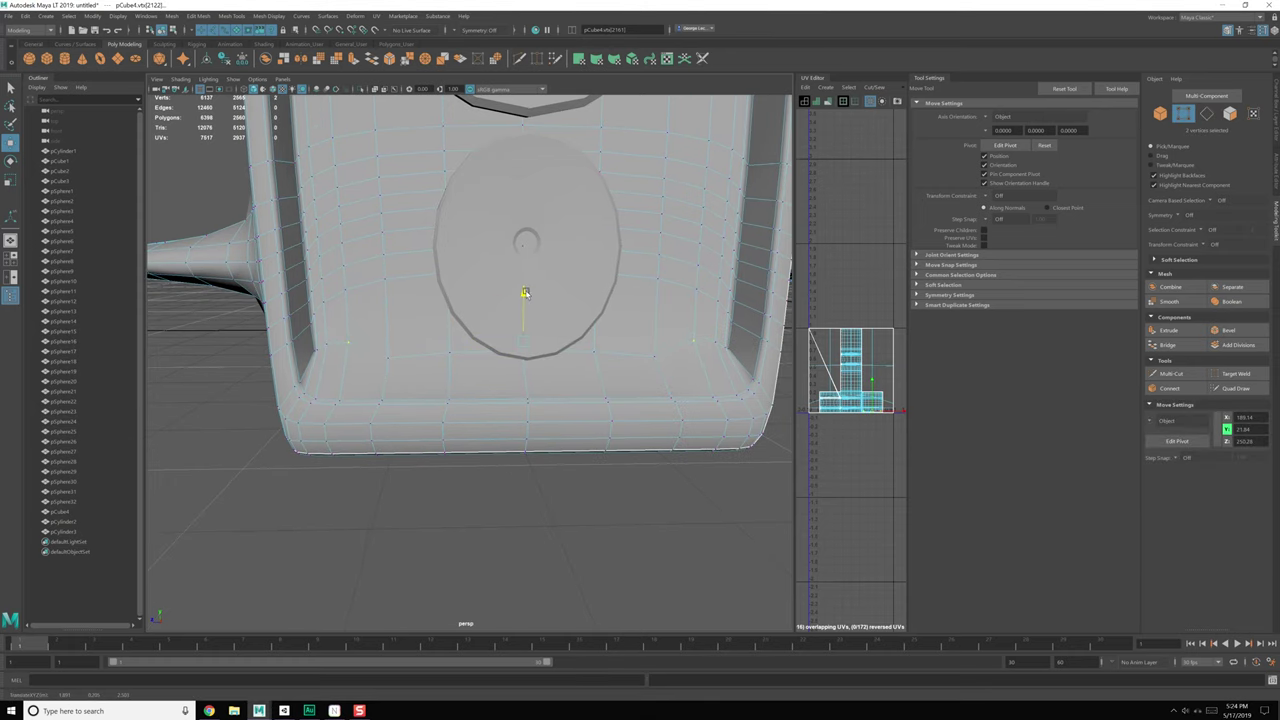
click(336, 347)
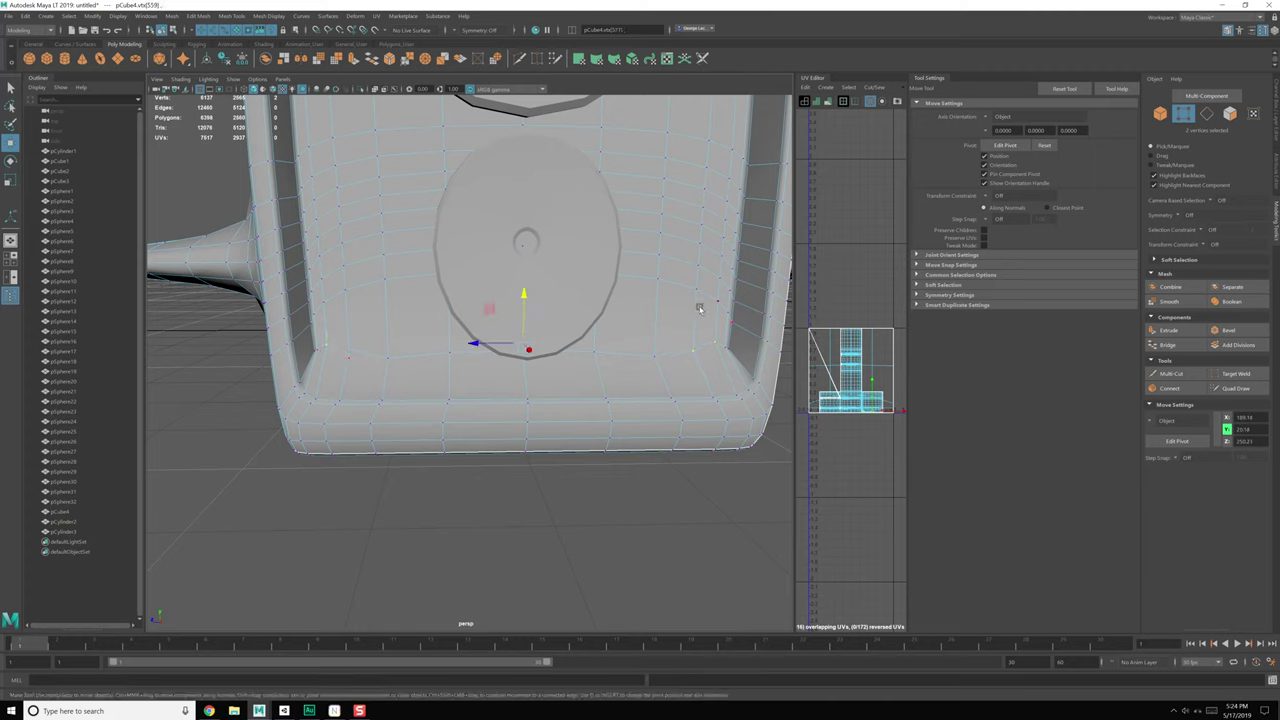
drag(524, 297, 523, 300)
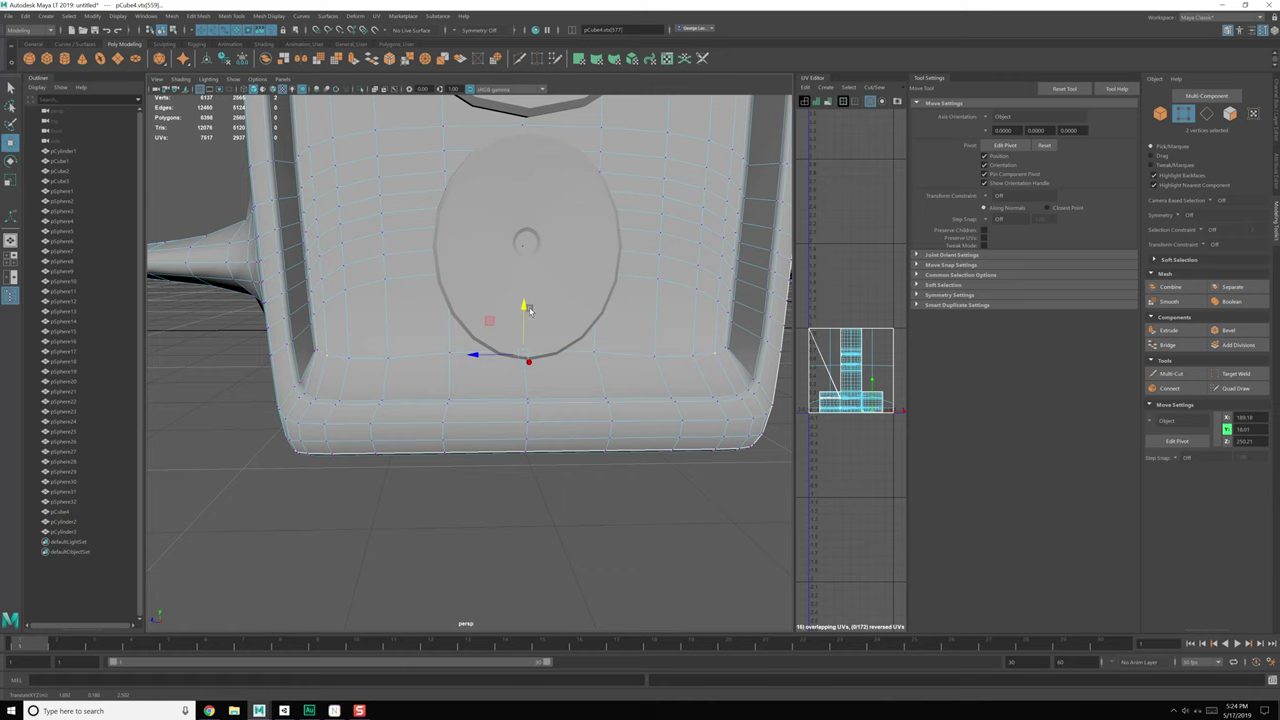
alt+drag(603, 337, 603, 409)
scroll(586, 412, down, 3)
key(F8)
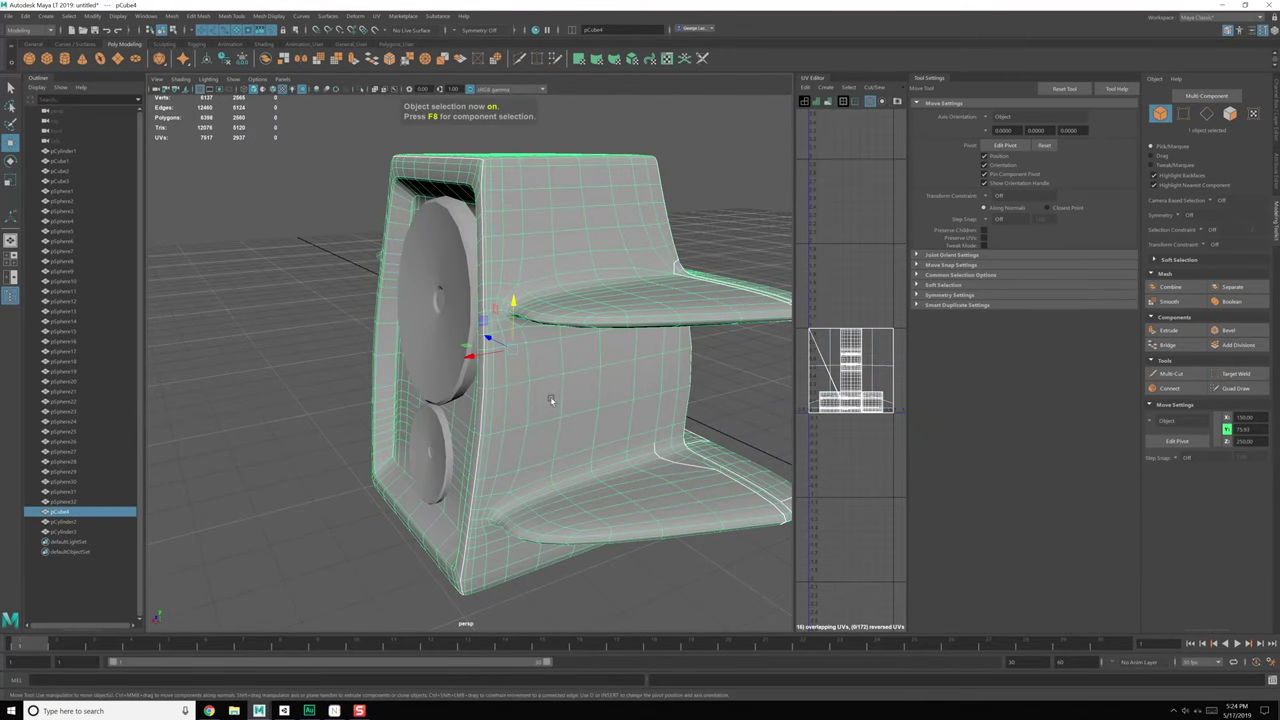
Step: Select the surplus edge loops at the body's corners and along the inner sides of the front frame, and delete them
click(335, 253)
click(541, 212)
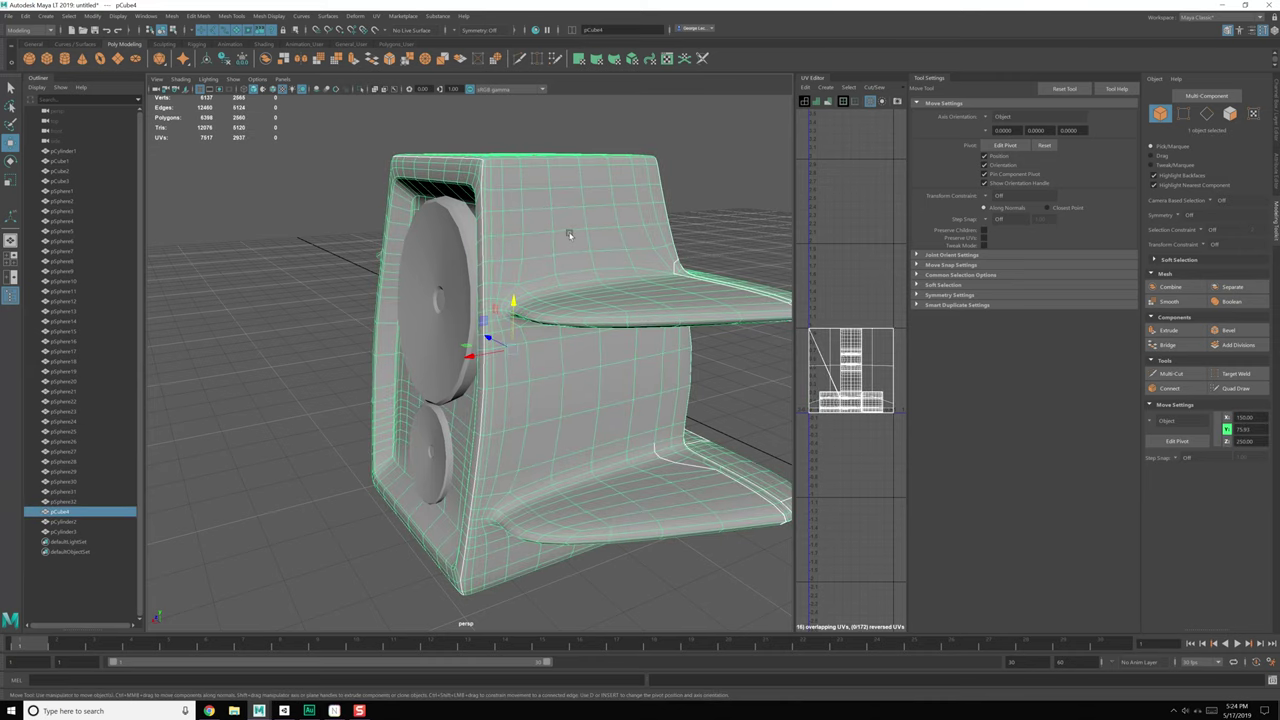
alt+drag(568, 234, 417, 309)
scroll(500, 299, up, 6)
right_drag(428, 277, 428, 249)
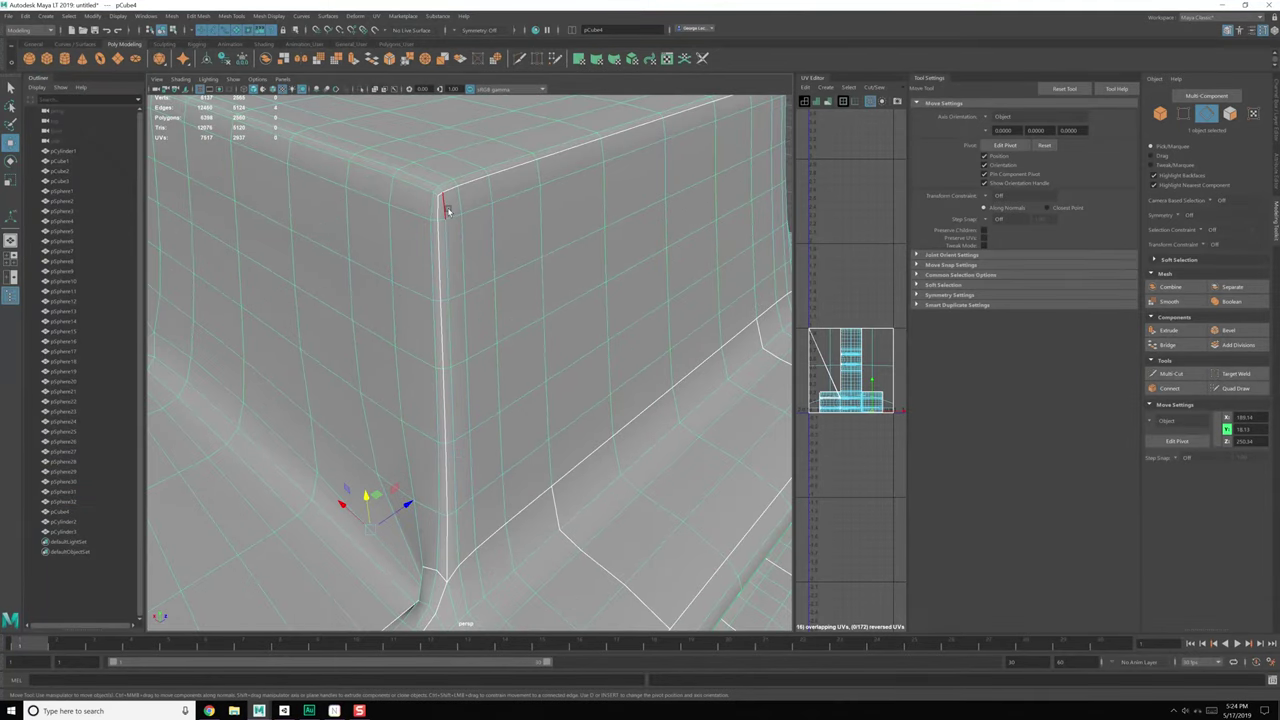
scroll(360, 346, down, 8)
alt+drag(360, 346, 437, 266)
scroll(403, 322, up, 2)
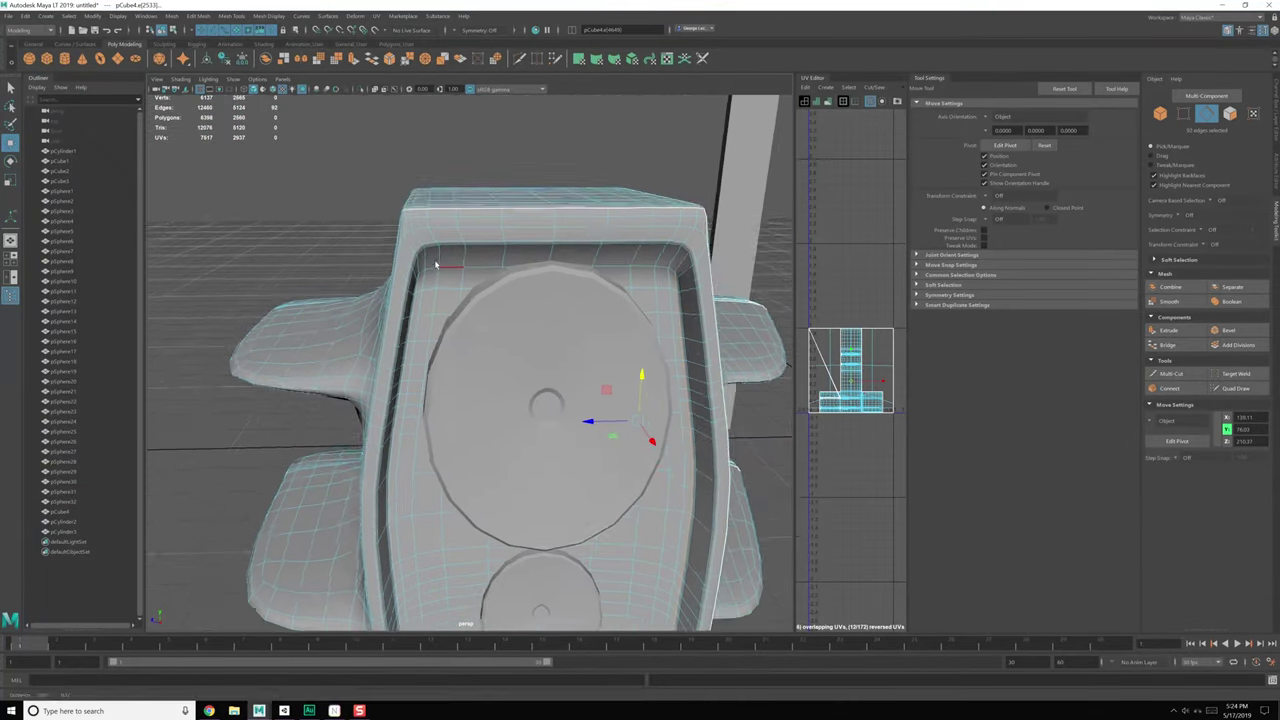
scroll(489, 332, up, 4)
alt+drag(489, 332, 458, 312)
shift+click(357, 209)
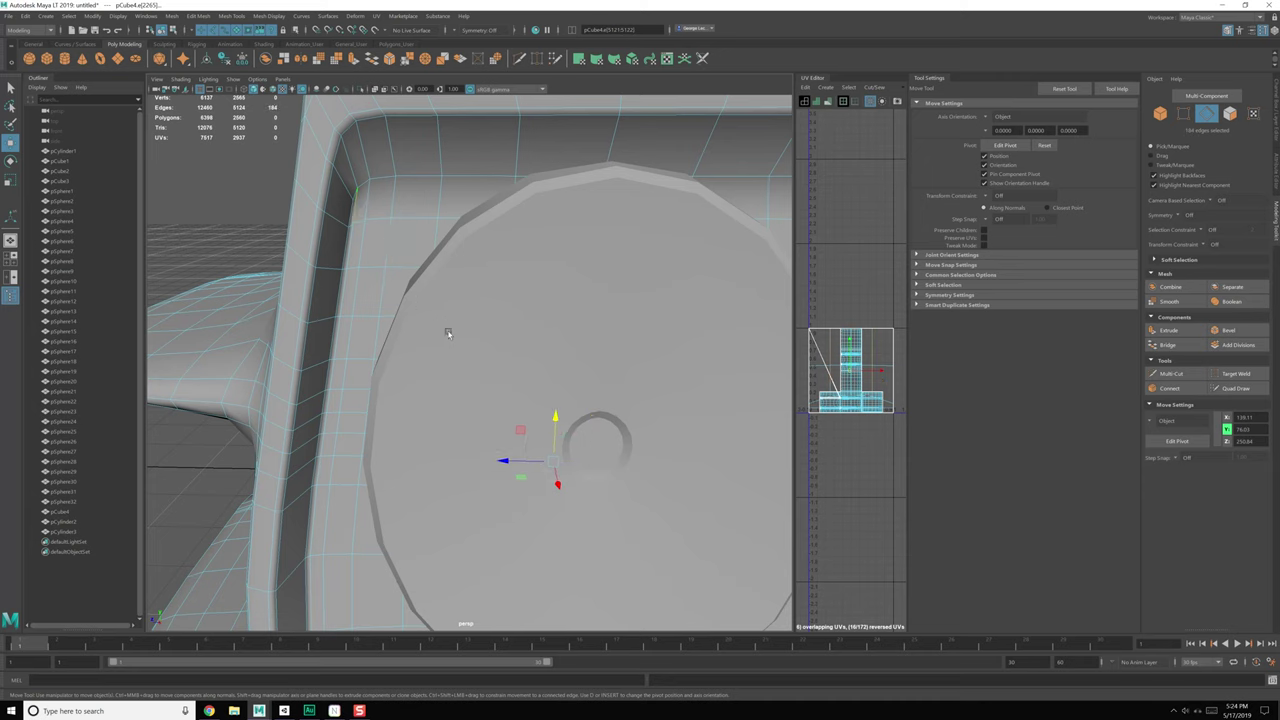
scroll(448, 333, down, 6)
key(Delete)
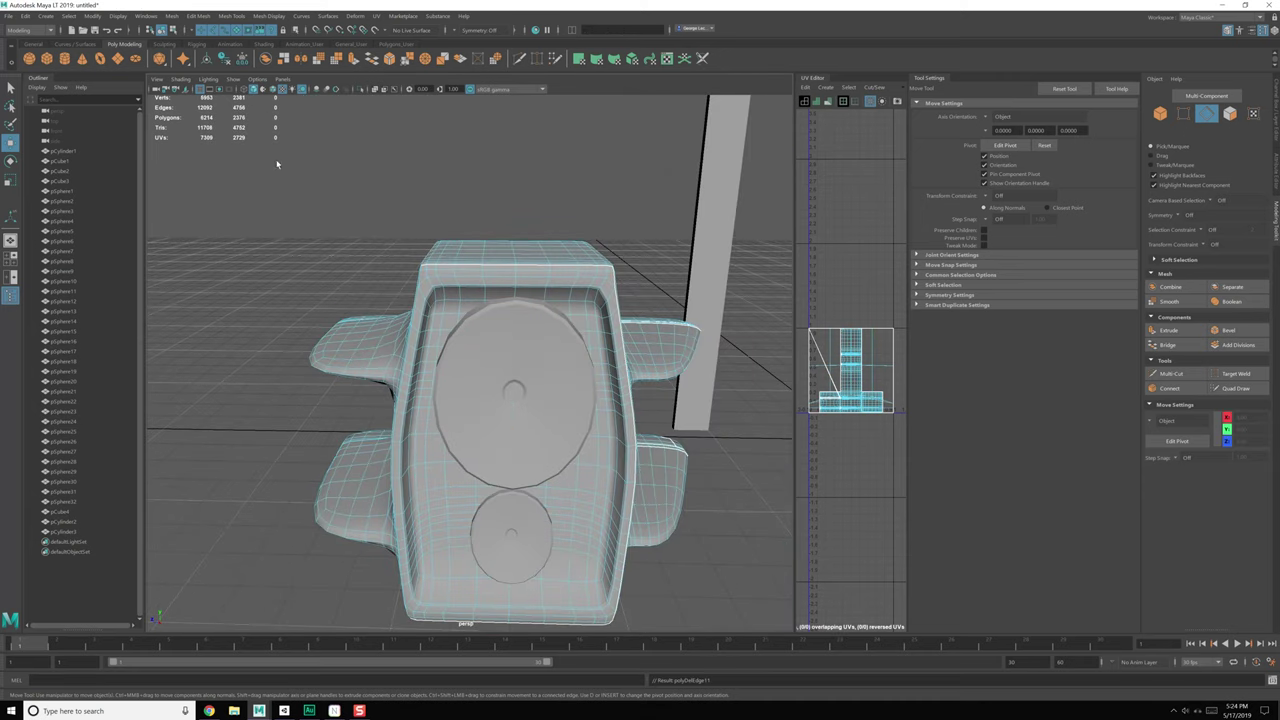
Step: Delete the surplus vertical edge loops running around the body's sides and both ledges, then return to object selection
alt+drag(372, 309, 431, 352)
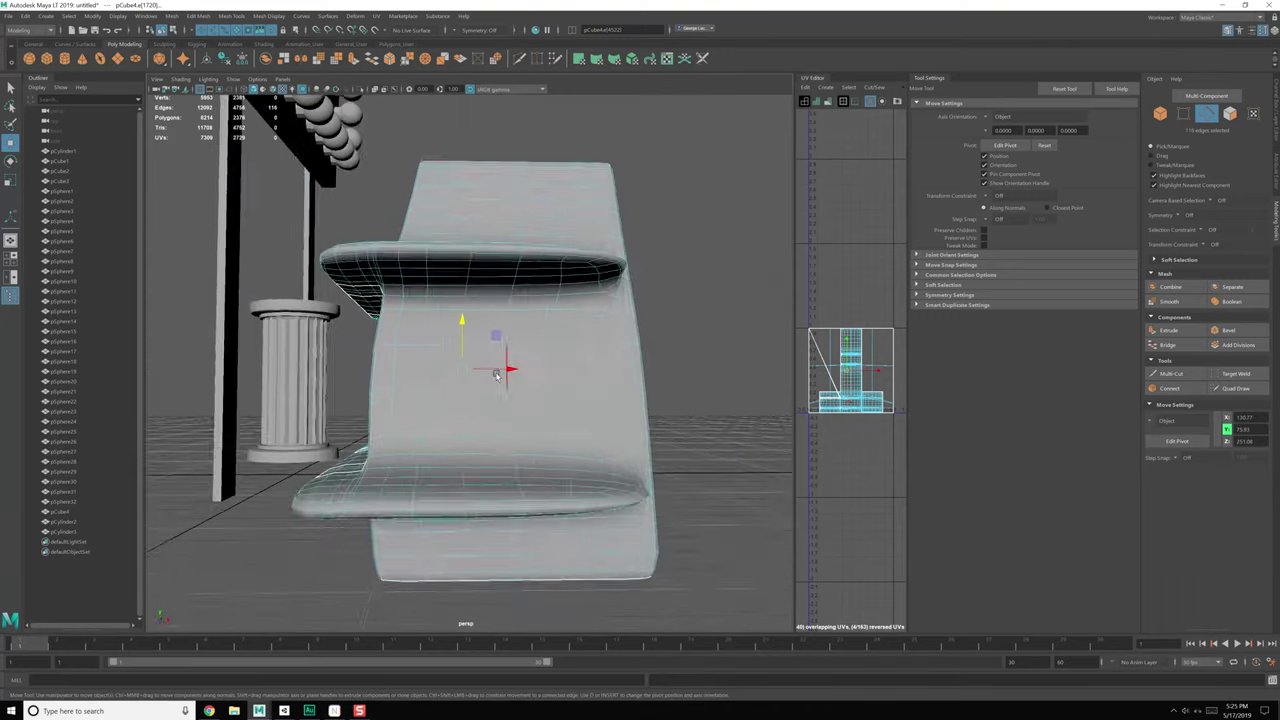
alt+drag(494, 370, 520, 408)
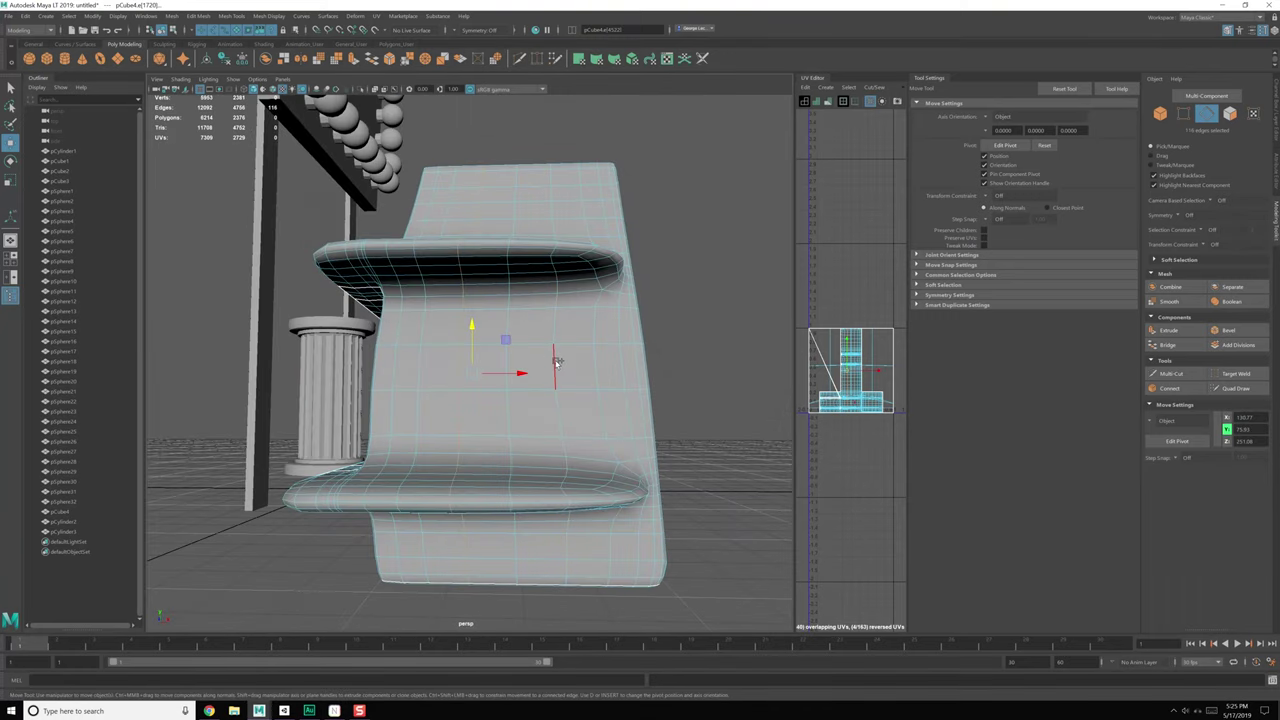
shift+double_click(556, 363)
scroll(443, 322, up, 3)
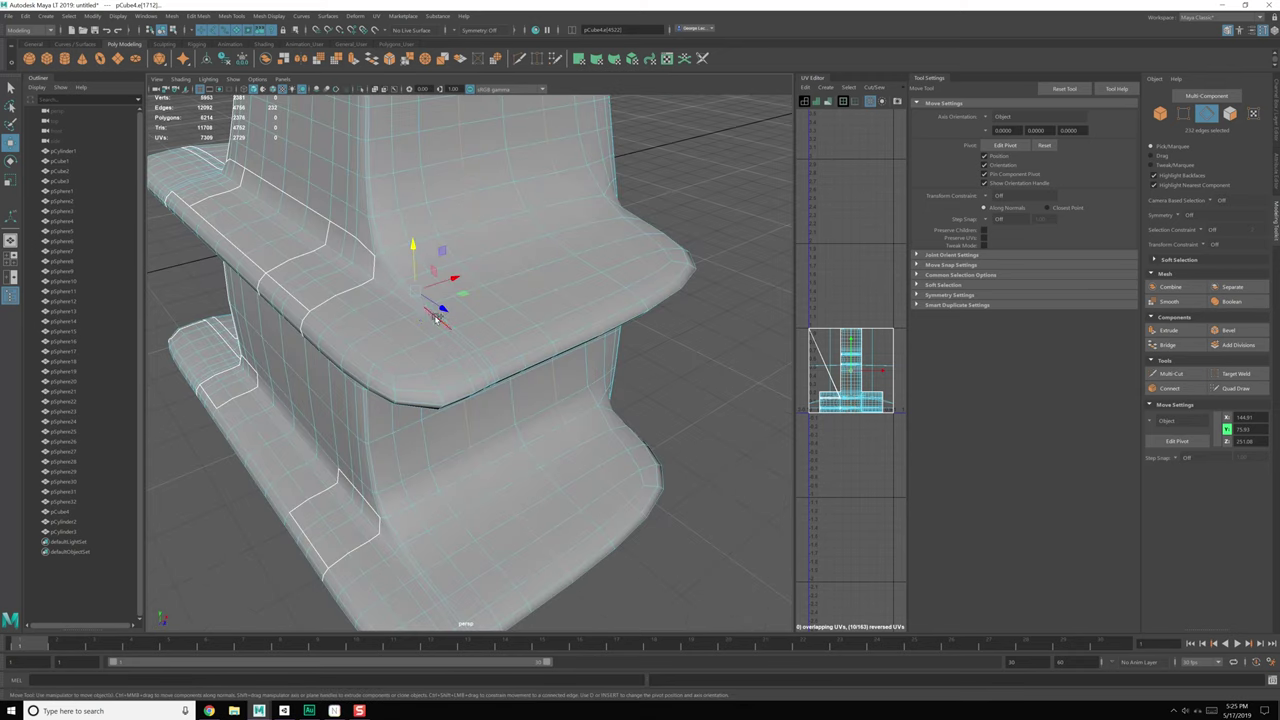
key(ctrl+z)
scroll(575, 437, down, 5)
alt+drag(640, 440, 590, 447)
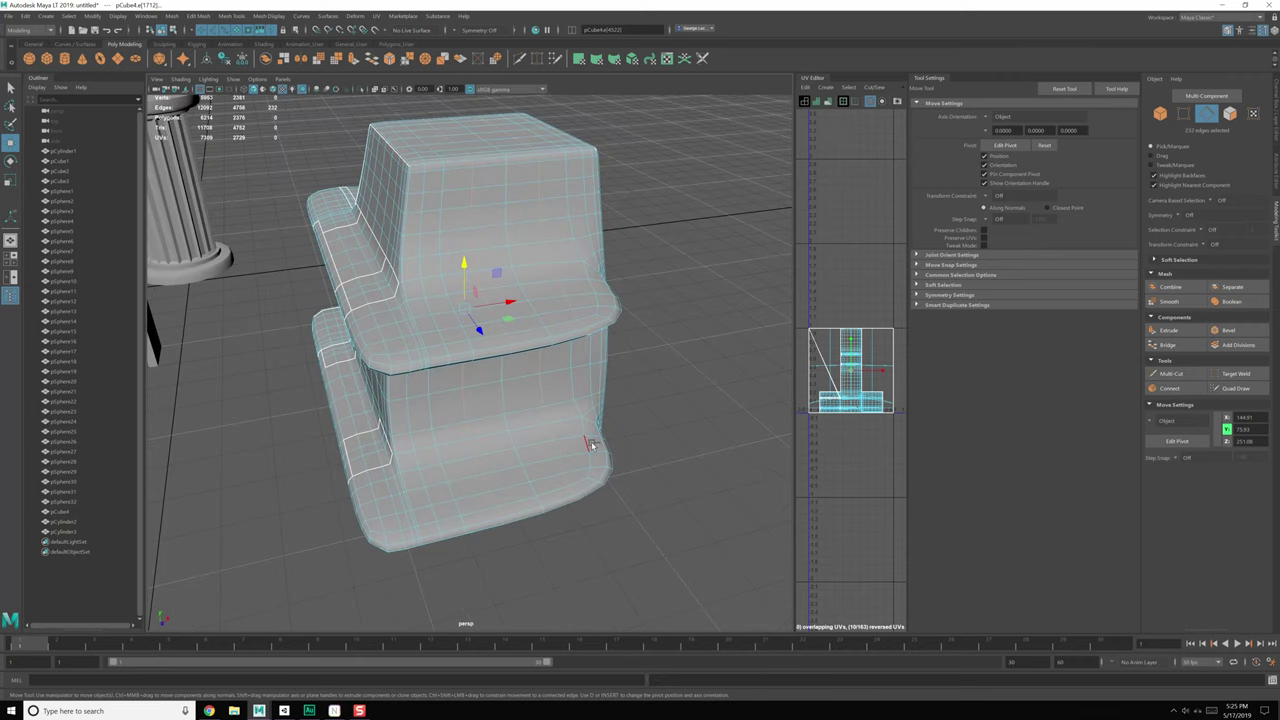
key(ctrl+Delete)
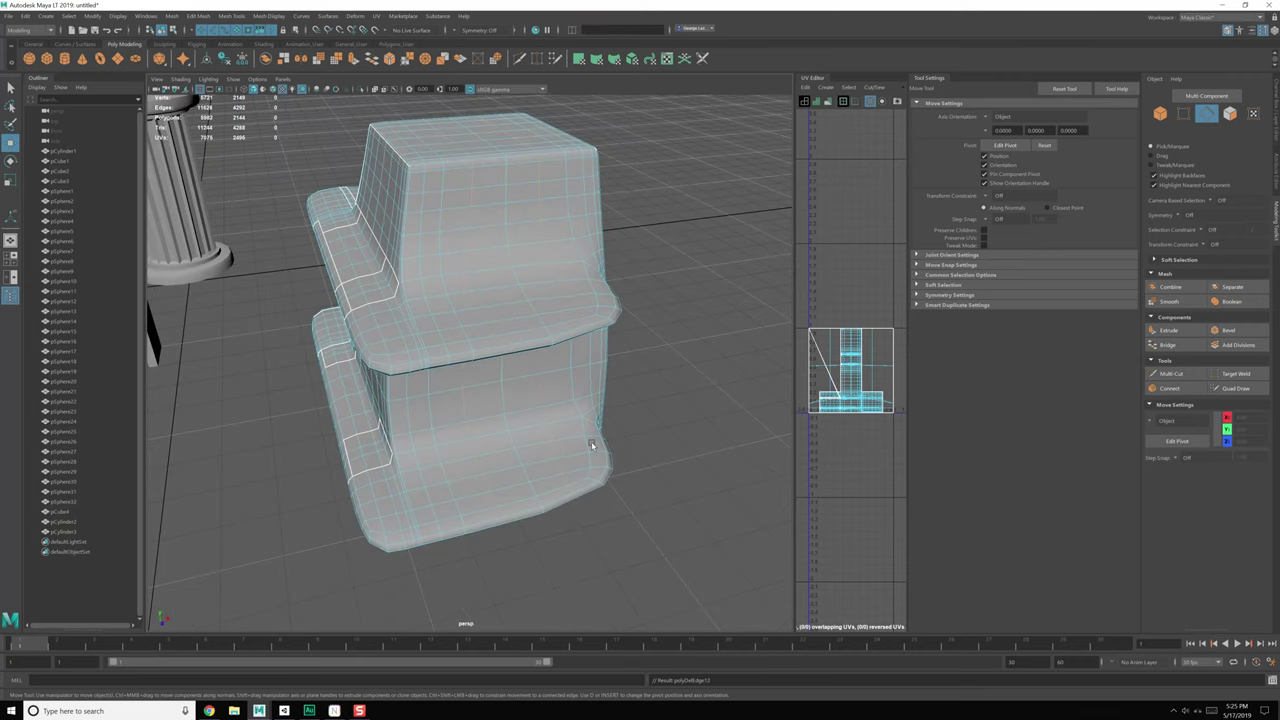
alt+drag(642, 431, 535, 430)
key(F8)
click(706, 263)
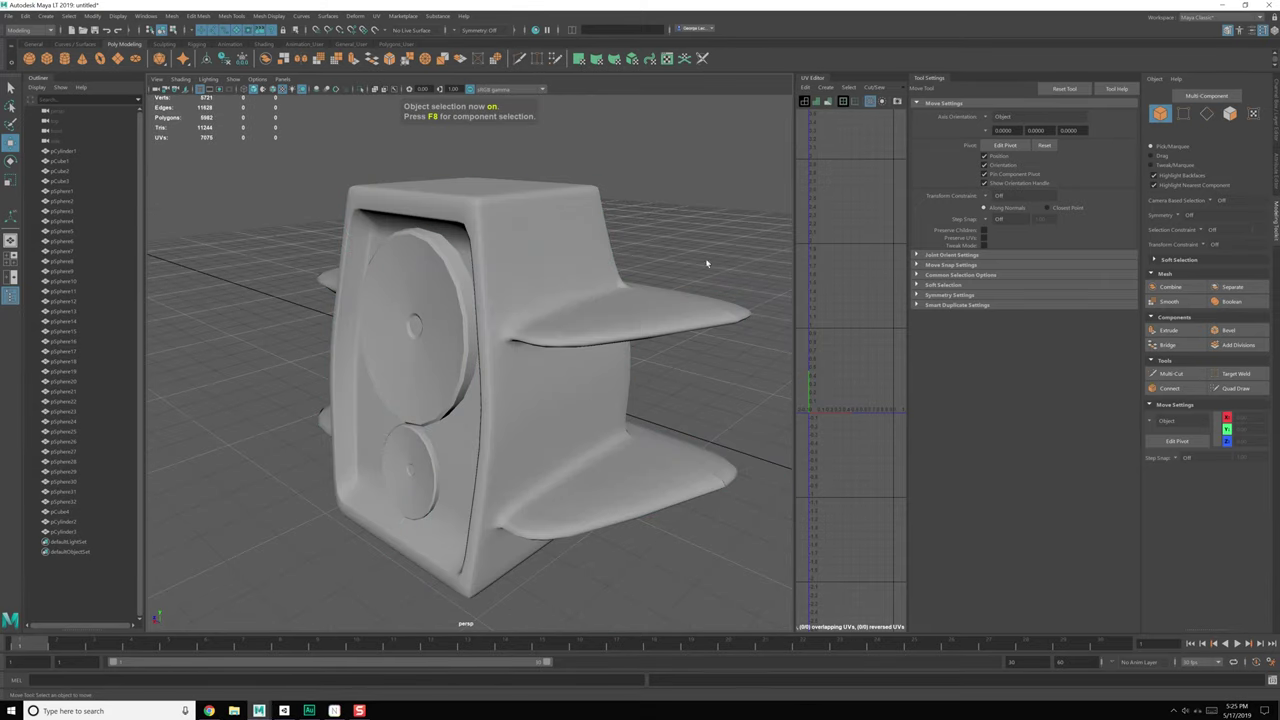
Step: Combine the speaker body and its two front discs into one object and select it
scroll(638, 435, down, 6)
alt+drag(638, 435, 470, 412)
click(463, 409)
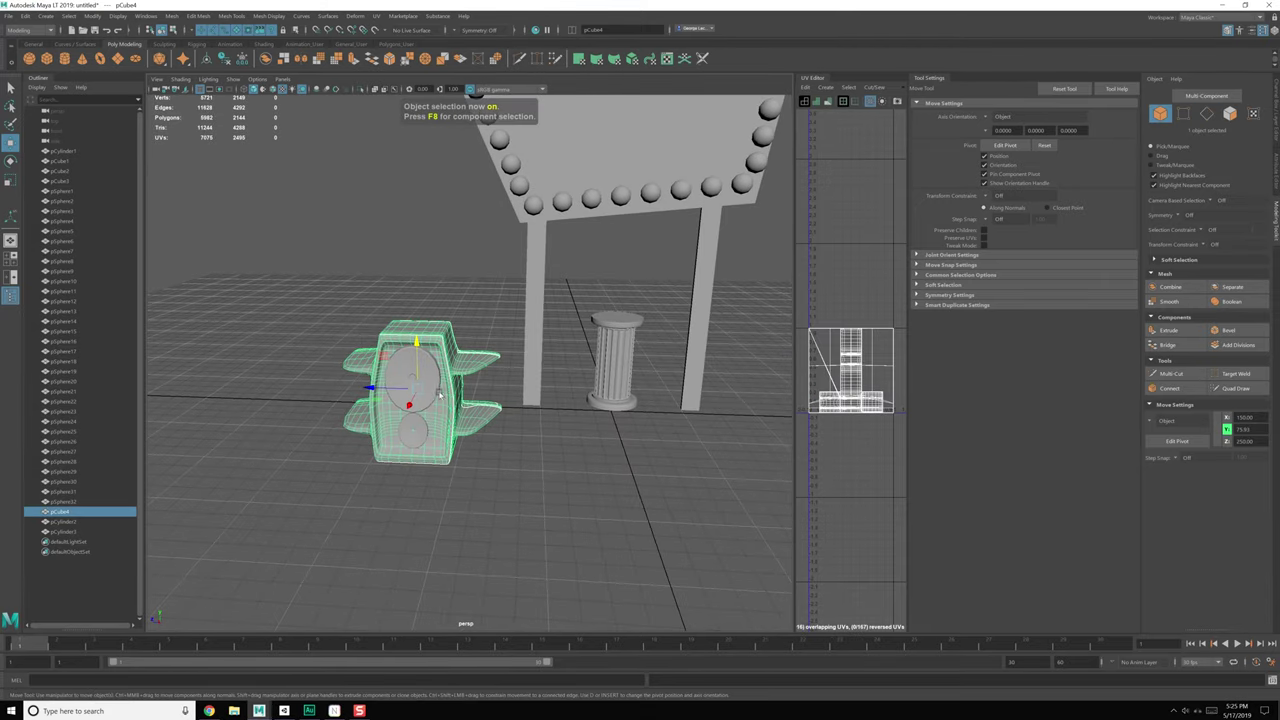
click(430, 373)
shift+click(427, 442)
shift+click(403, 333)
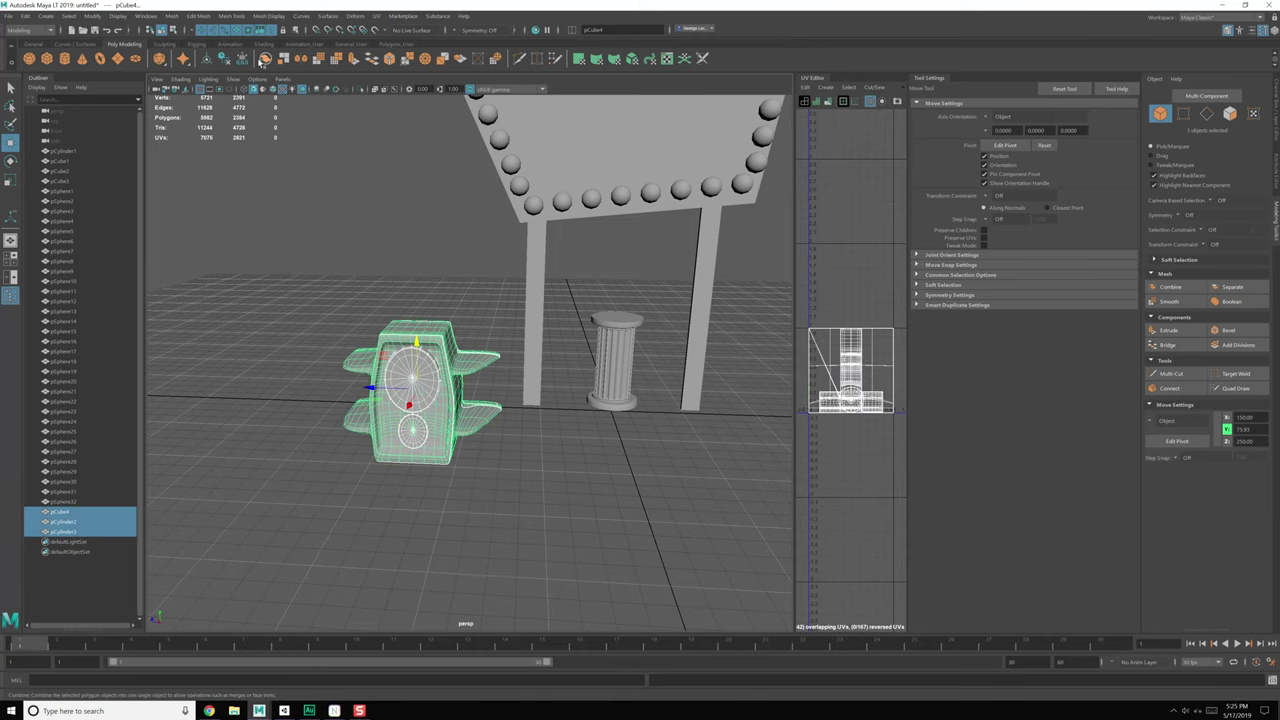
click(449, 280)
click(435, 332)
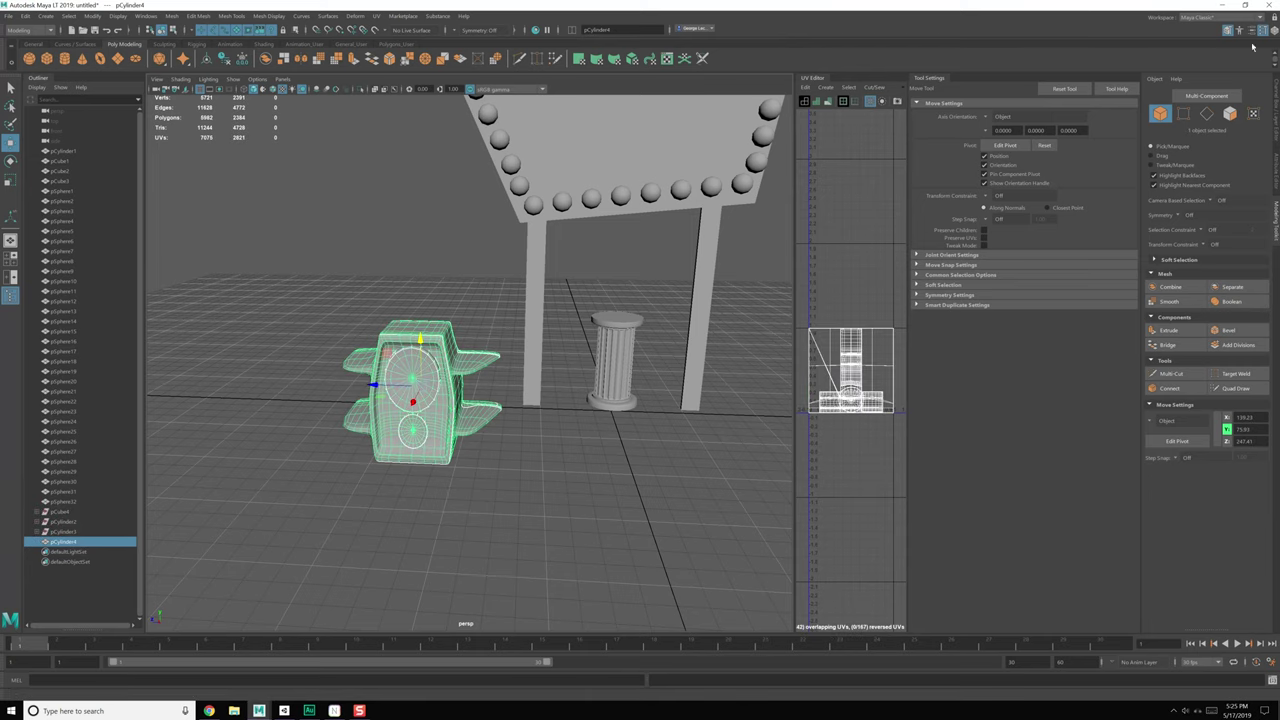
Step: Rename the combined object Left_Megawatt_Speaker and delete its construction history
click(1272, 31)
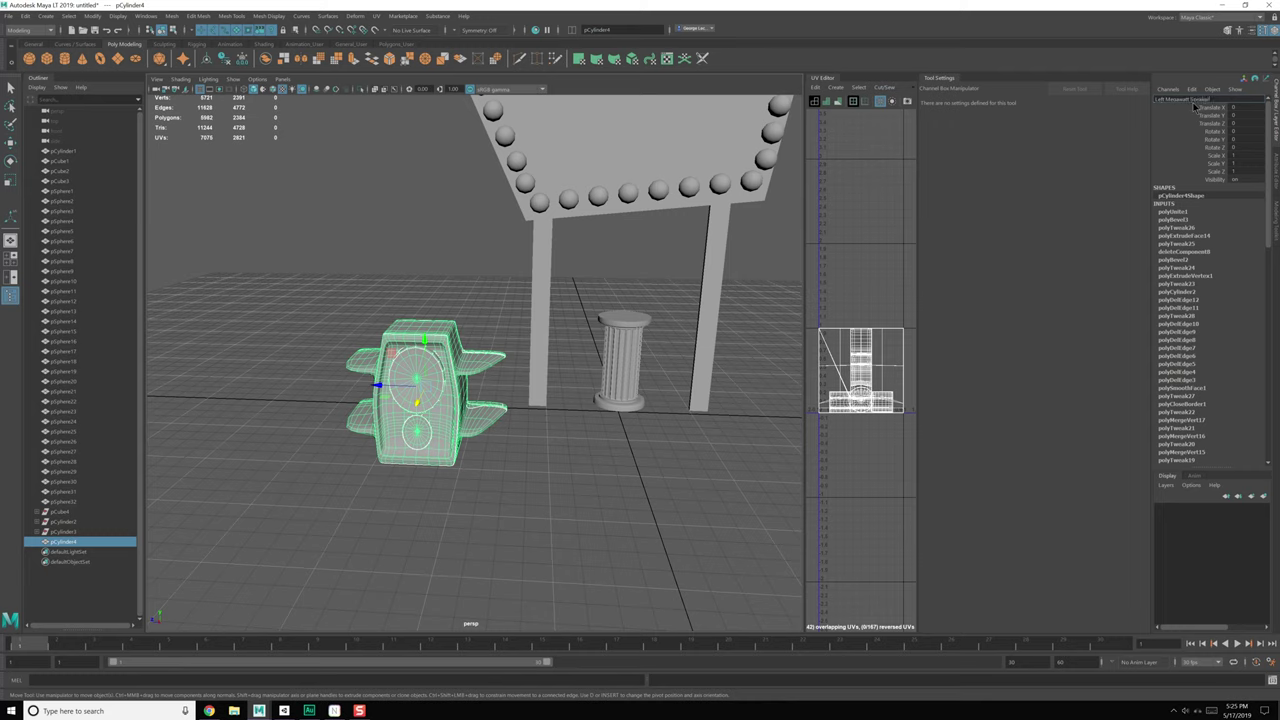
key(Return)
click(26, 17)
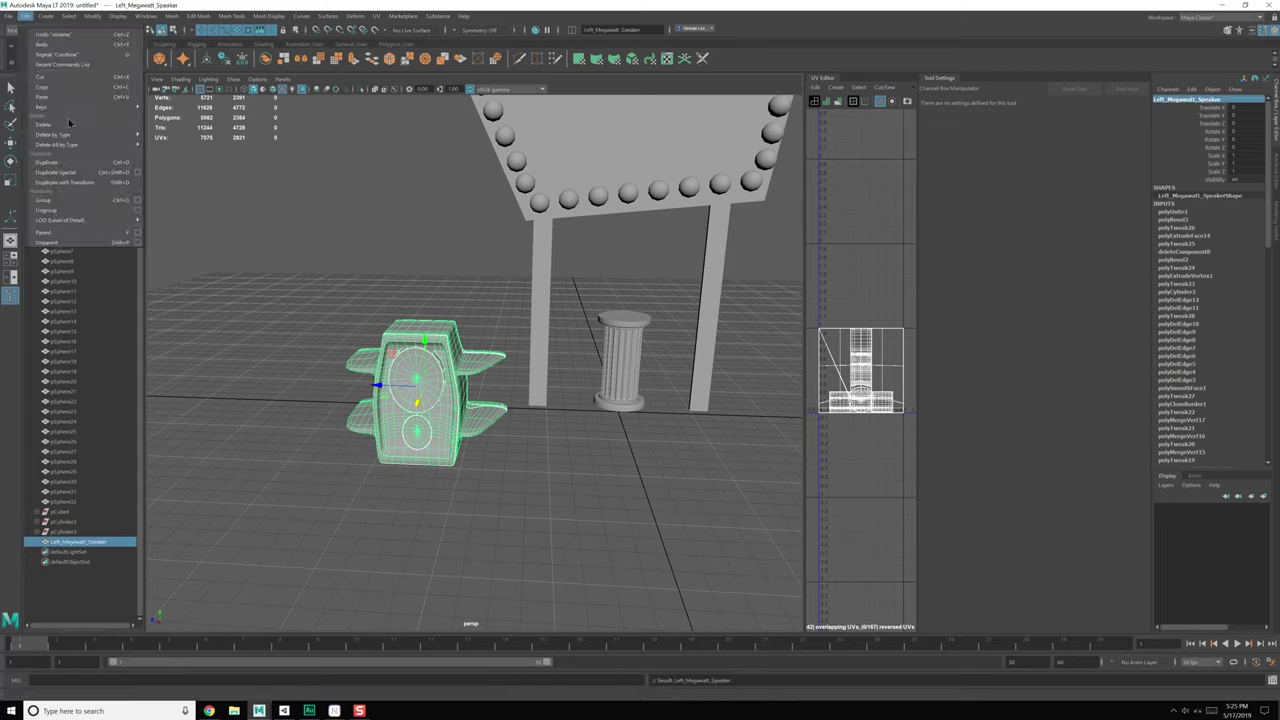
mouse_move(74, 134)
click(170, 142)
Step: Rename the fluted column PresentColumn and delete all construction history in the scene
click(622, 360)
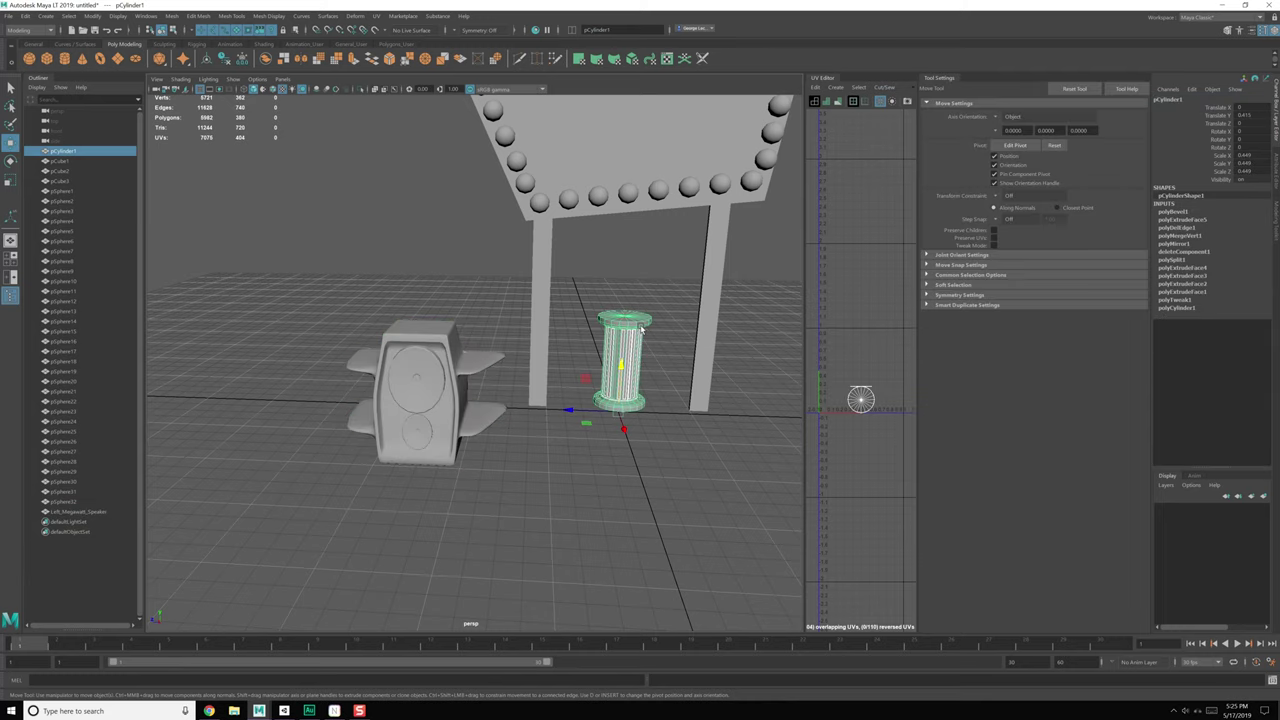
double_click(1178, 100)
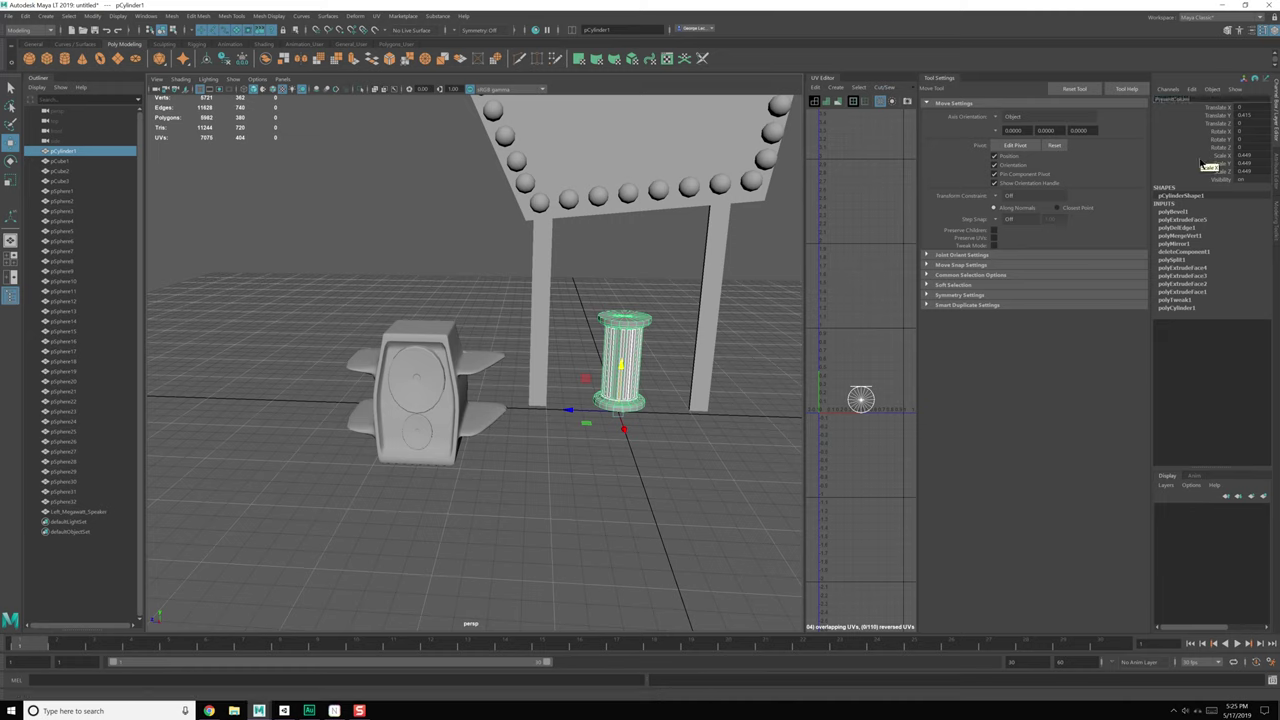
key(Return)
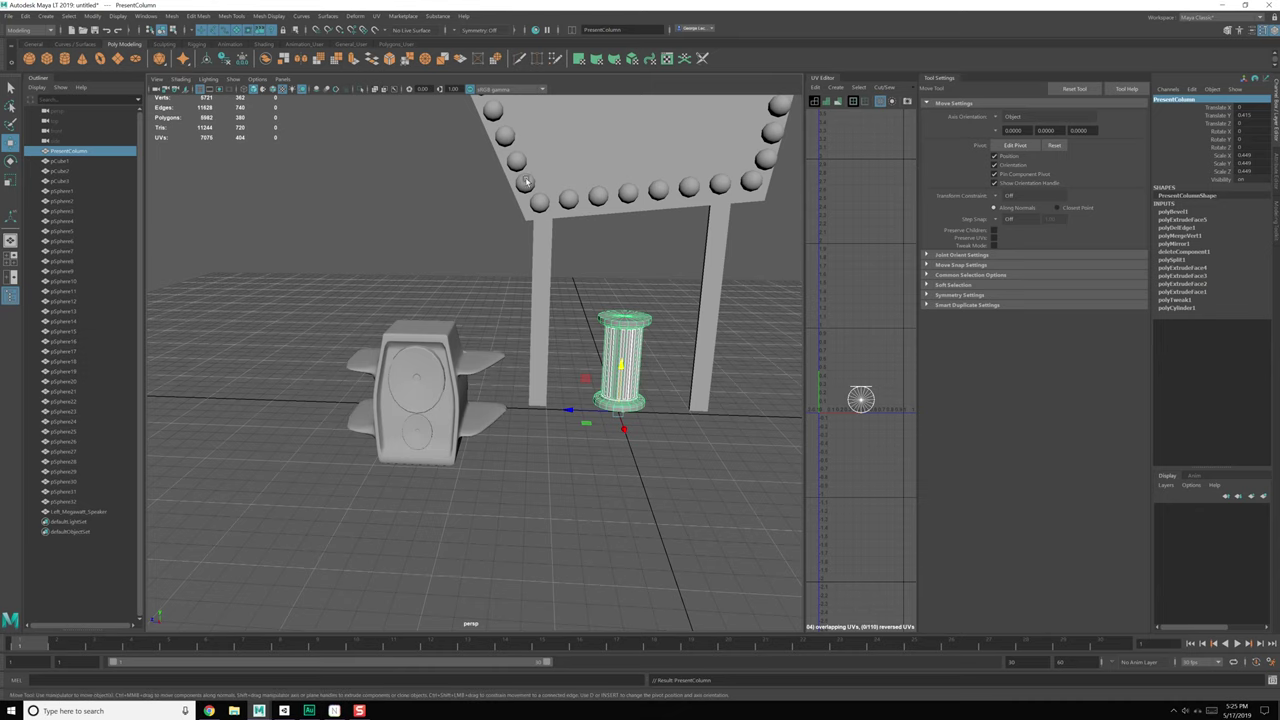
click(24, 17)
mouse_move(90, 148)
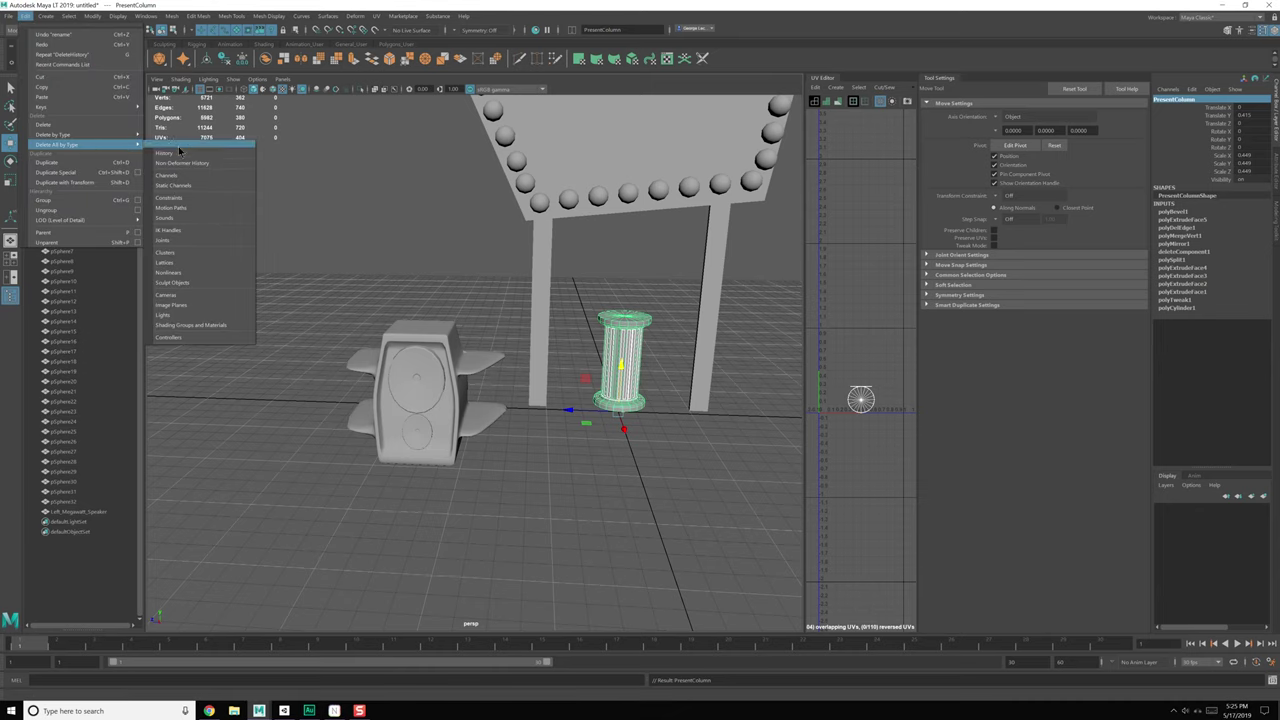
click(179, 151)
click(607, 193)
key(f)
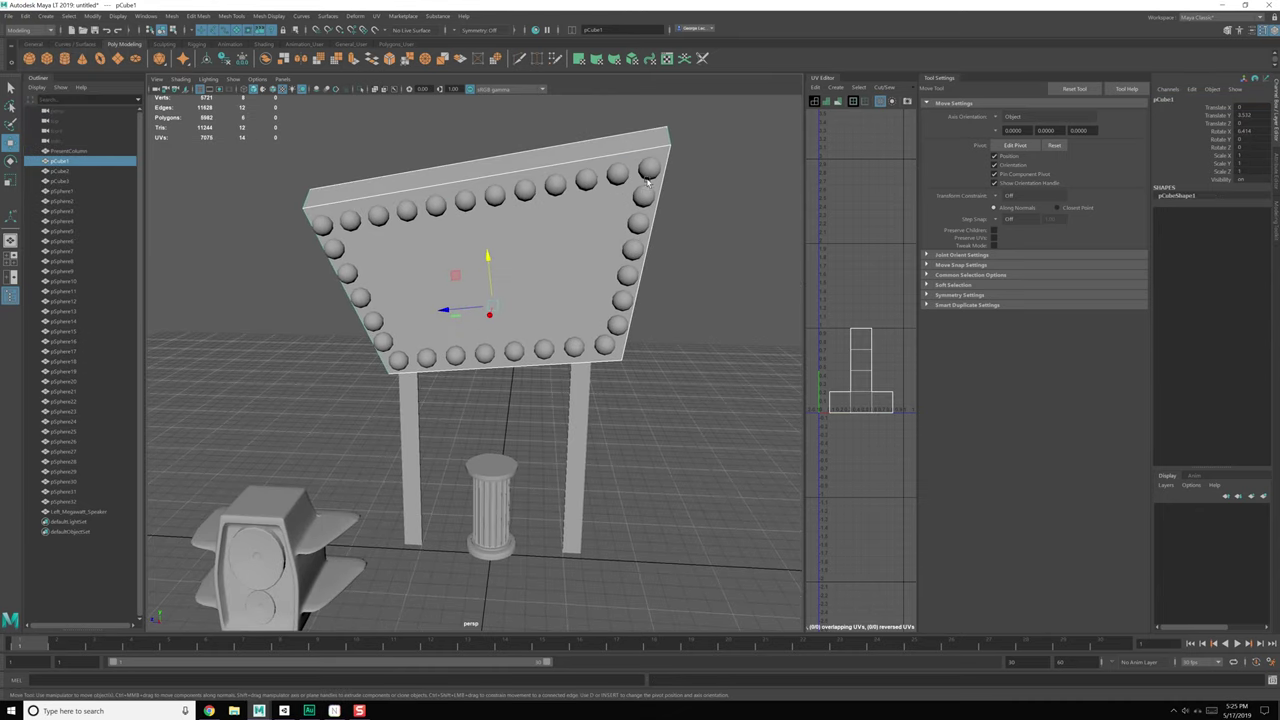
click(649, 171)
key(q)
shift+click(645, 198)
shift+click(639, 224)
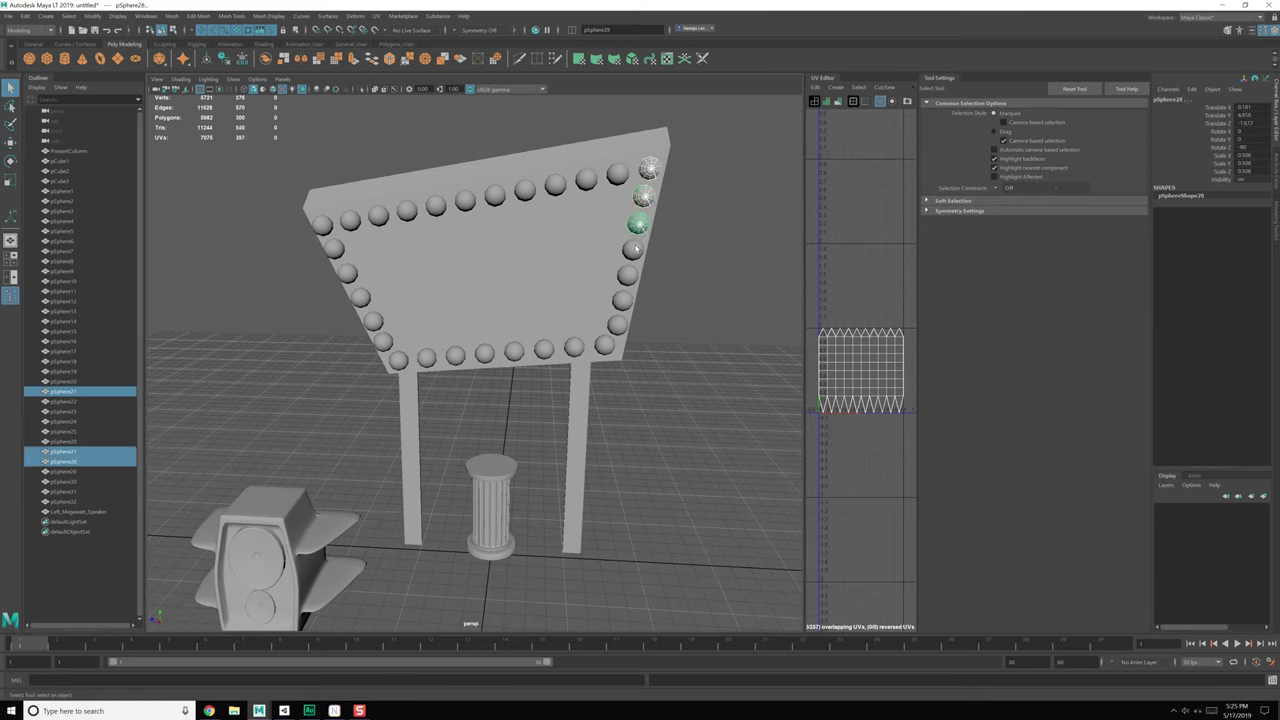
shift+click(632, 250)
shift+click(627, 276)
shift+click(622, 301)
shift+click(617, 325)
shift+click(604, 345)
shift+click(574, 347)
shift+click(544, 351)
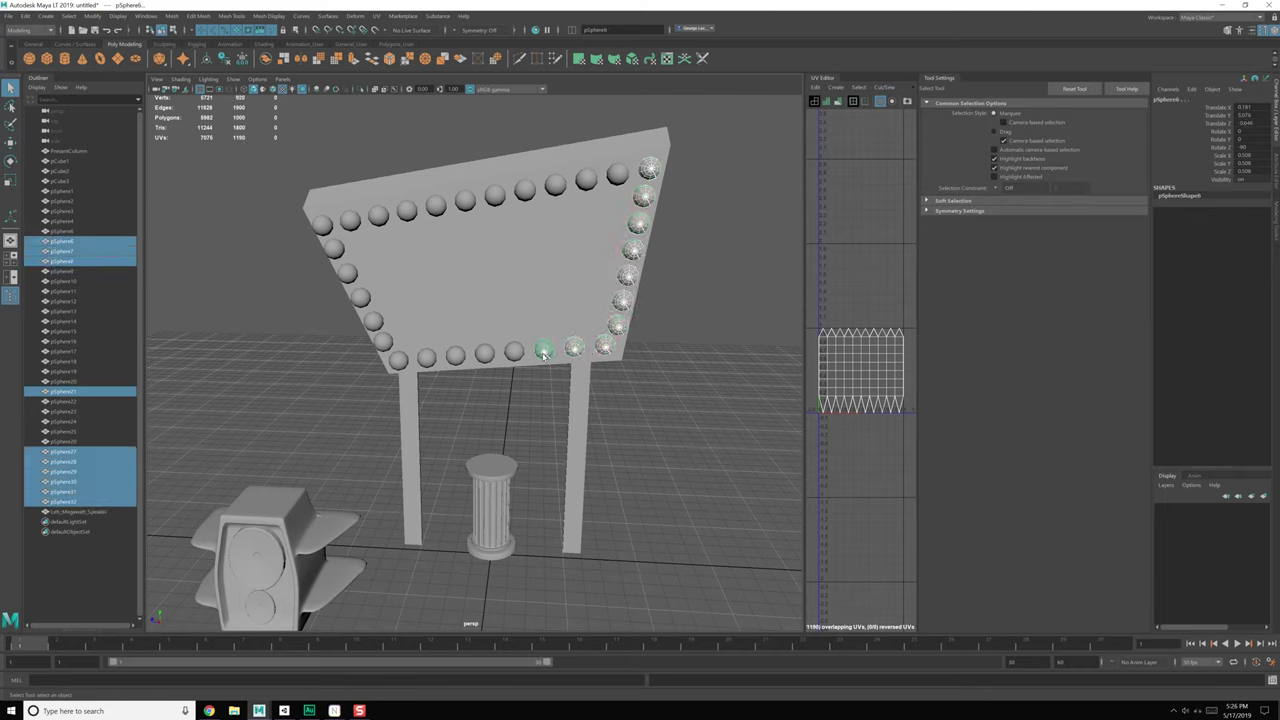
click(528, 348)
Step: Combine the sign panel, all the bulbs around its border and both support posts into one mesh
click(398, 358)
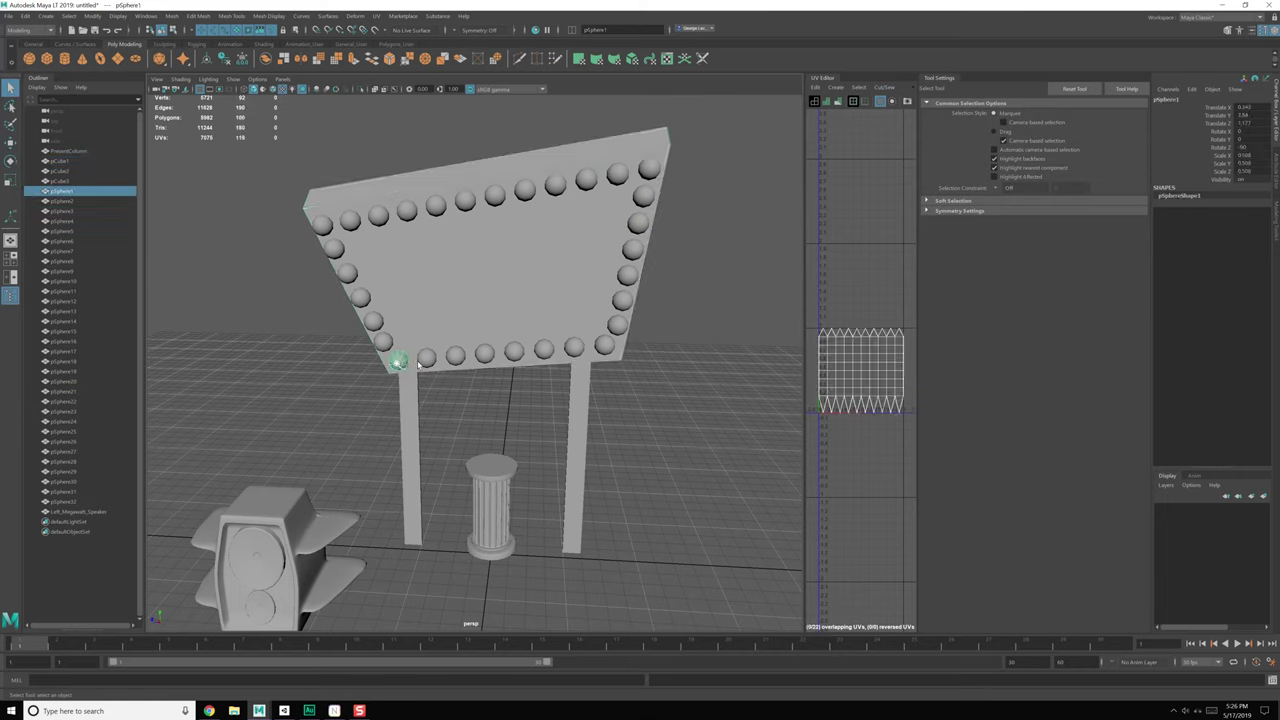
shift+click(426, 357)
shift+click(455, 355)
shift+click(484, 353)
shift+click(513, 351)
shift+click(544, 349)
shift+click(574, 347)
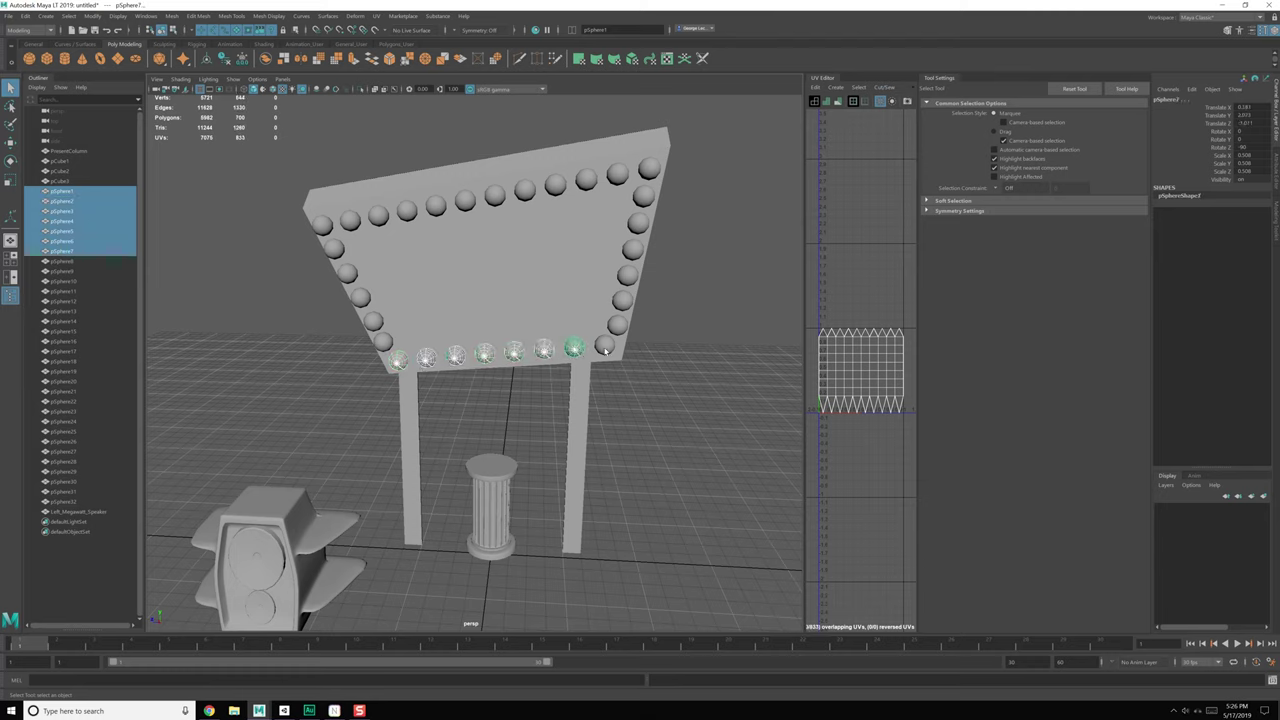
shift+click(604, 345)
shift+click(617, 325)
shift+click(622, 301)
shift+click(627, 276)
shift+click(632, 250)
shift+click(637, 222)
shift+click(643, 196)
shift+click(650, 169)
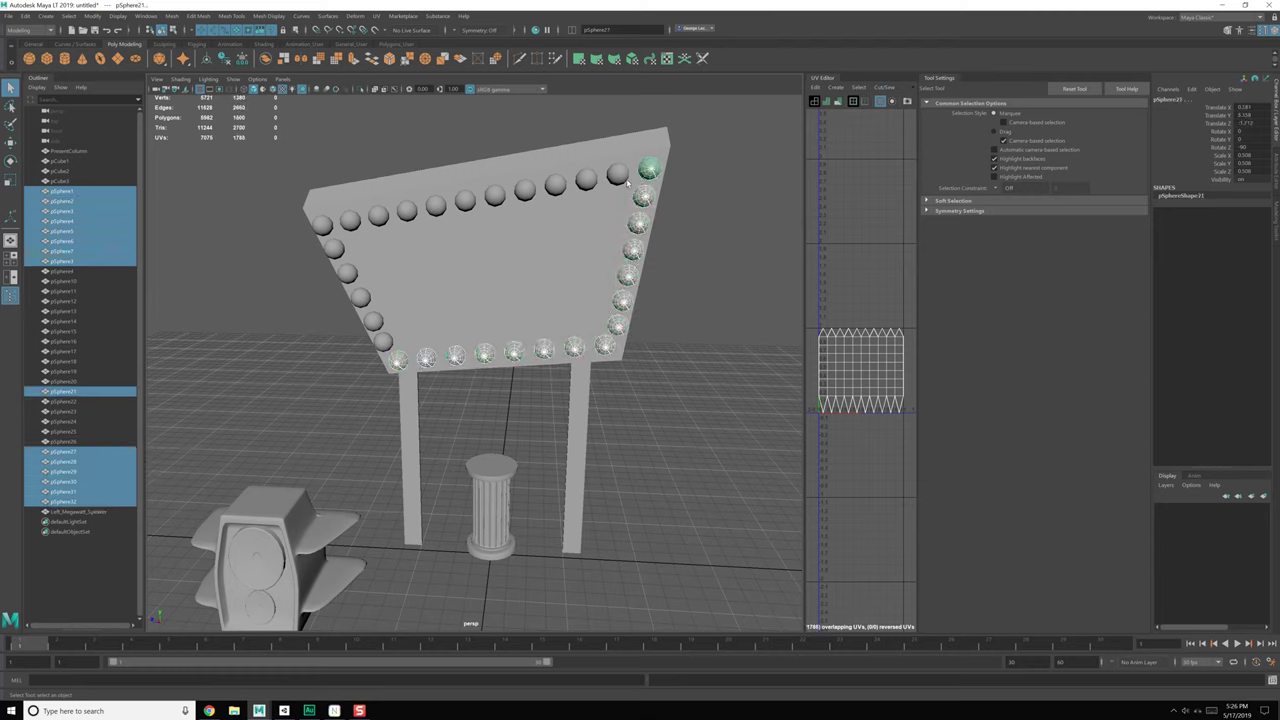
shift+click(618, 177)
shift+click(586, 180)
shift+click(556, 184)
shift+click(524, 190)
shift+click(495, 197)
shift+click(465, 201)
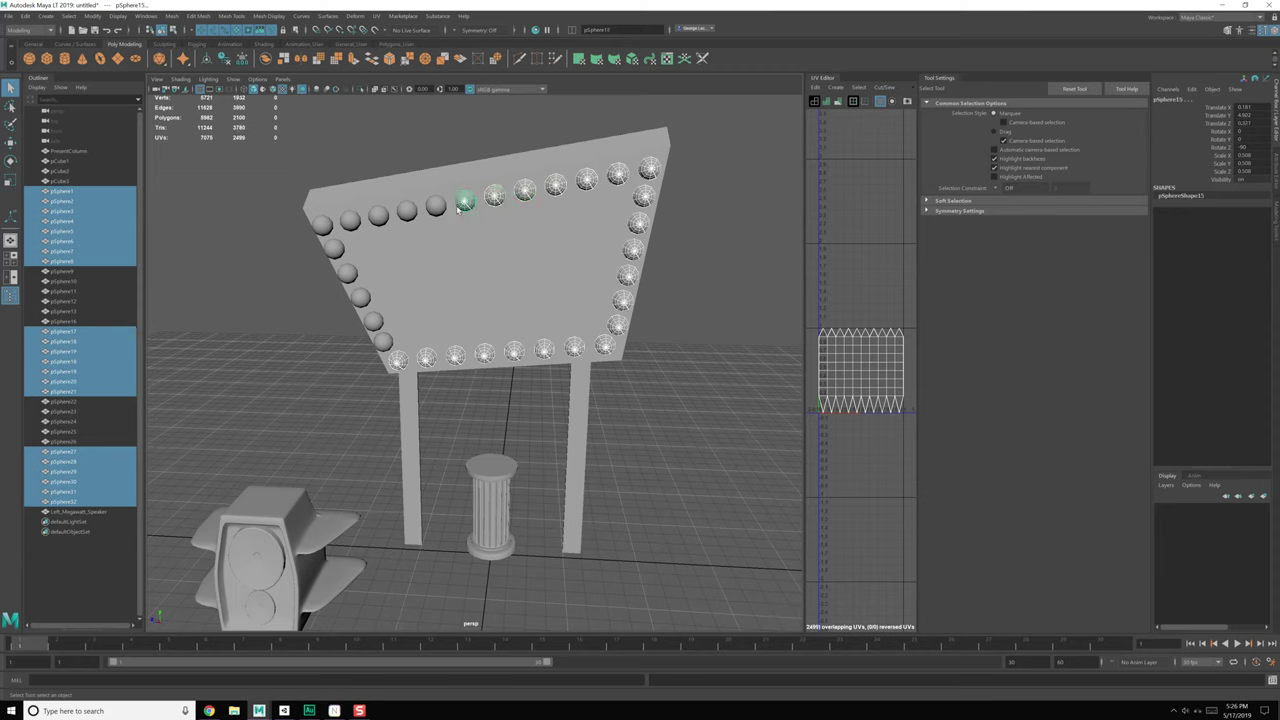
shift+click(435, 205)
shift+click(406, 210)
shift+click(378, 215)
shift+click(345, 224)
shift+click(349, 219)
shift+click(321, 224)
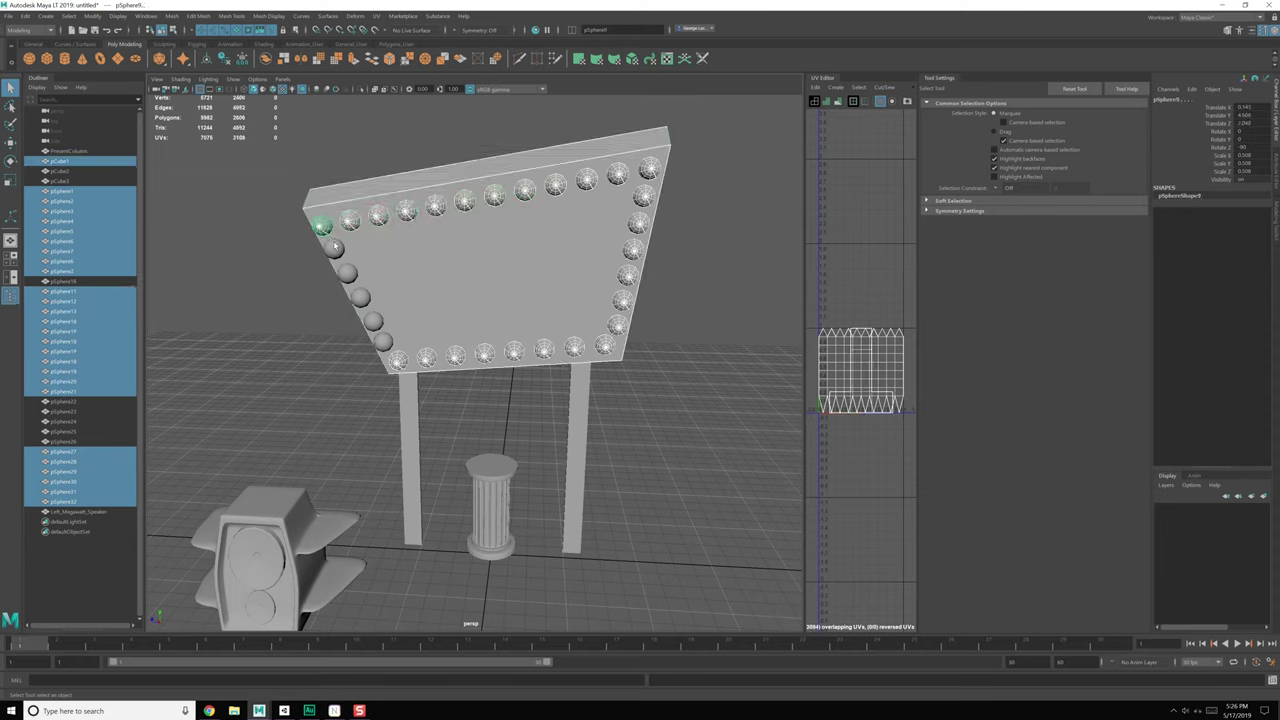
shift+click(333, 248)
shift+click(346, 272)
shift+click(360, 297)
shift+click(372, 320)
shift+click(383, 341)
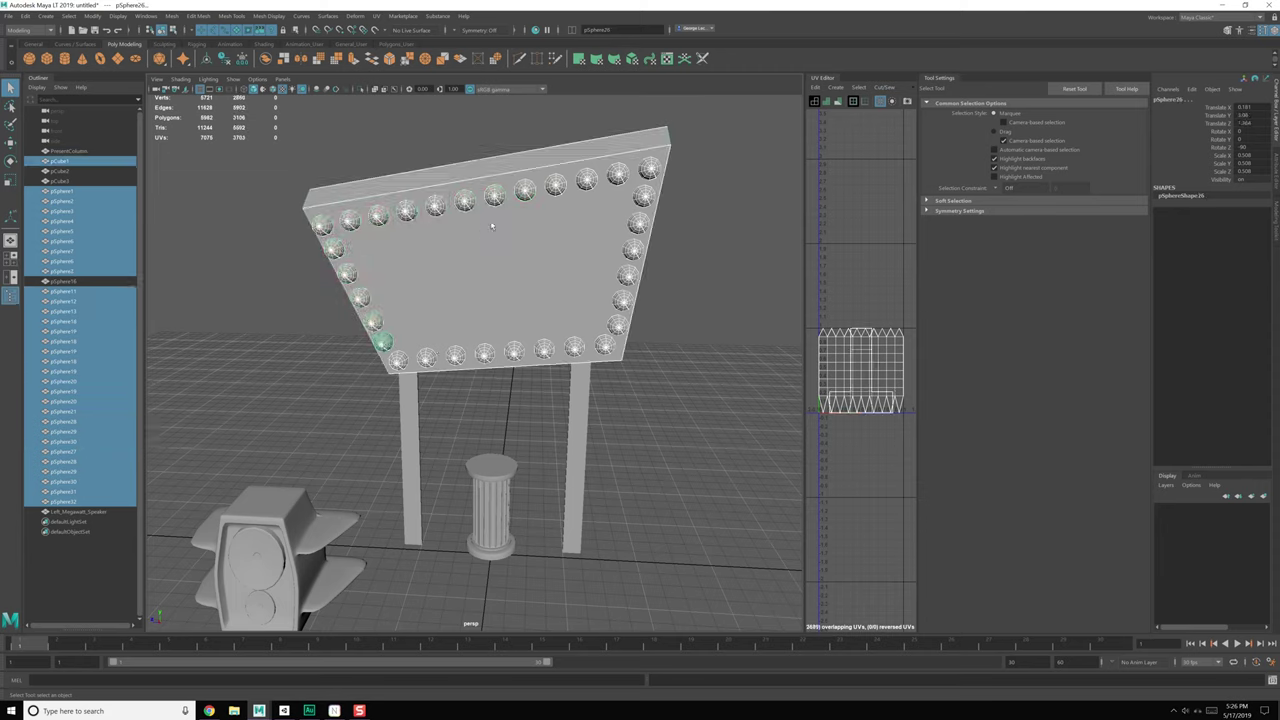
shift+click(580, 402)
shift+click(415, 397)
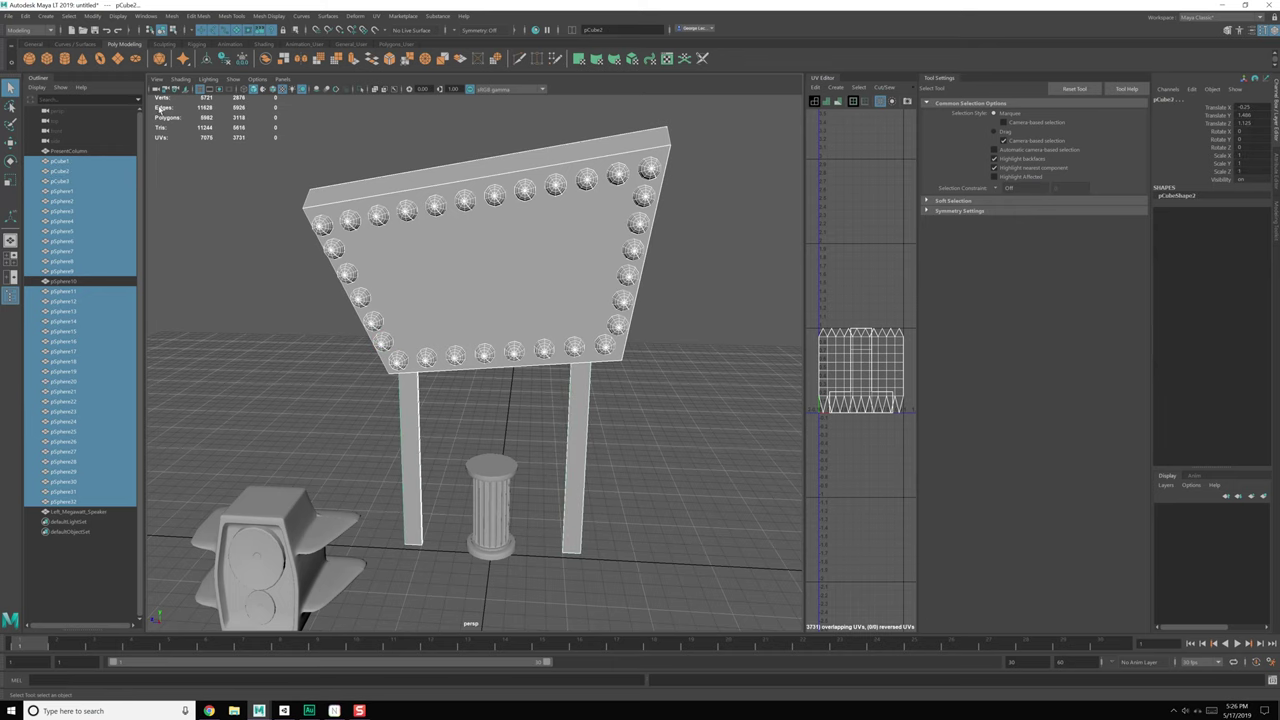
click(265, 60)
Step: Combine the fluted column with the sign mesh and rename the result ShipPieceSign
alt+middle_drag(491, 438, 480, 368)
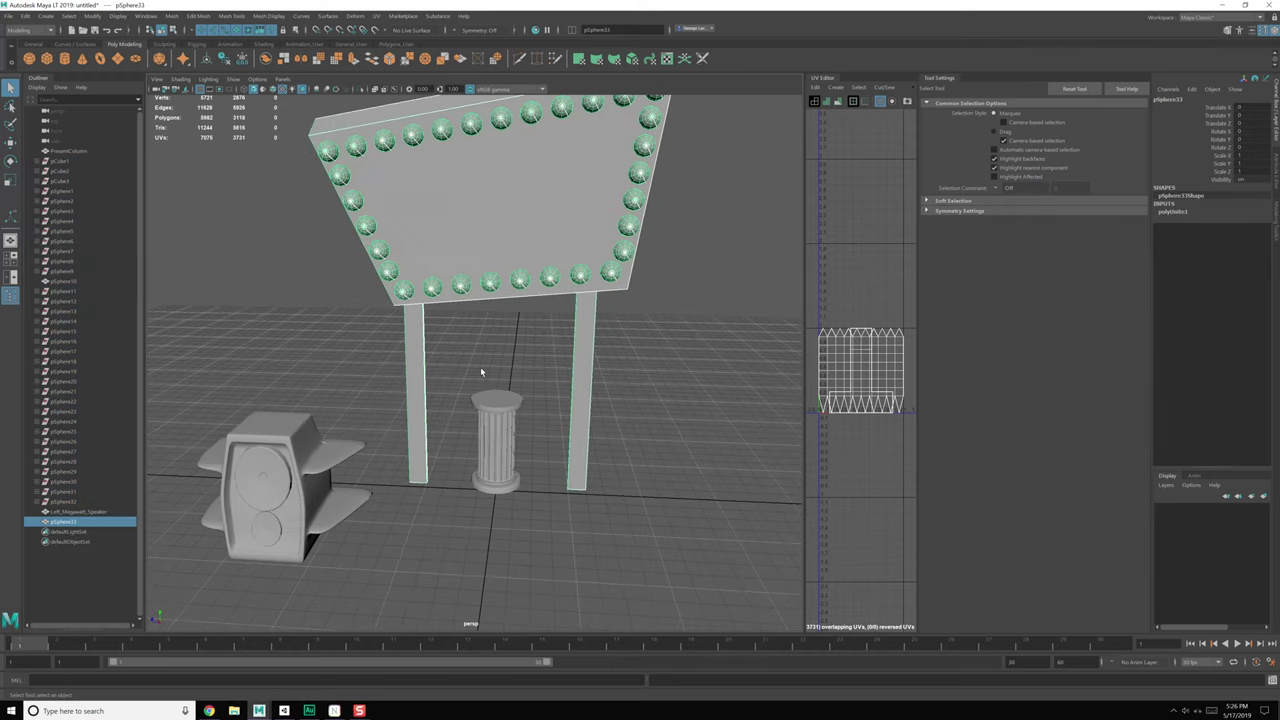
alt+drag(480, 368, 494, 416)
shift+click(493, 399)
click(266, 60)
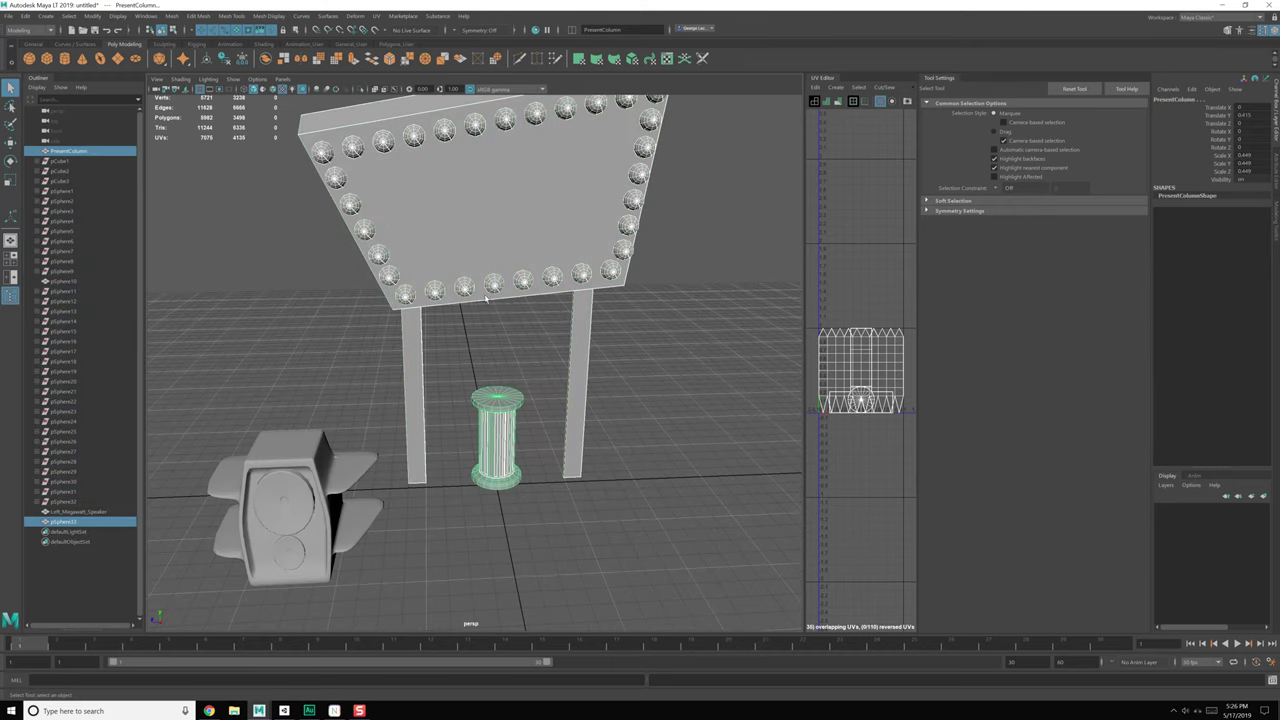
click(1202, 101)
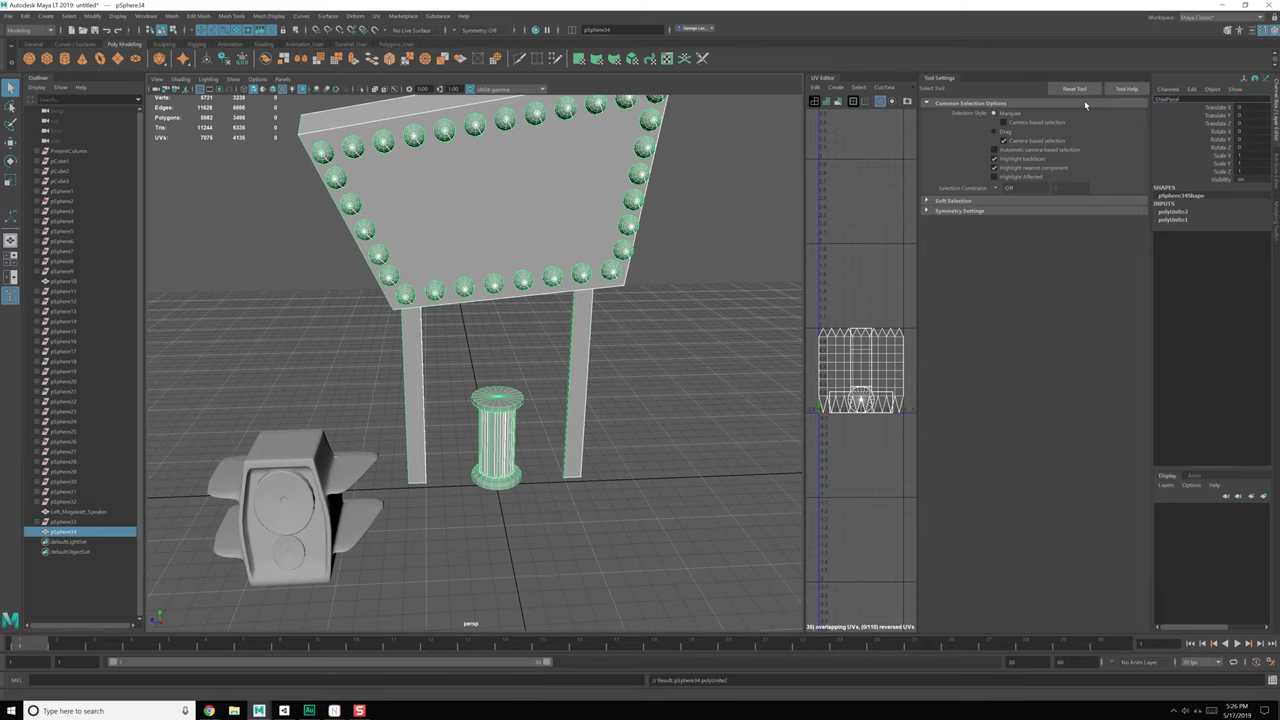
key(Return)
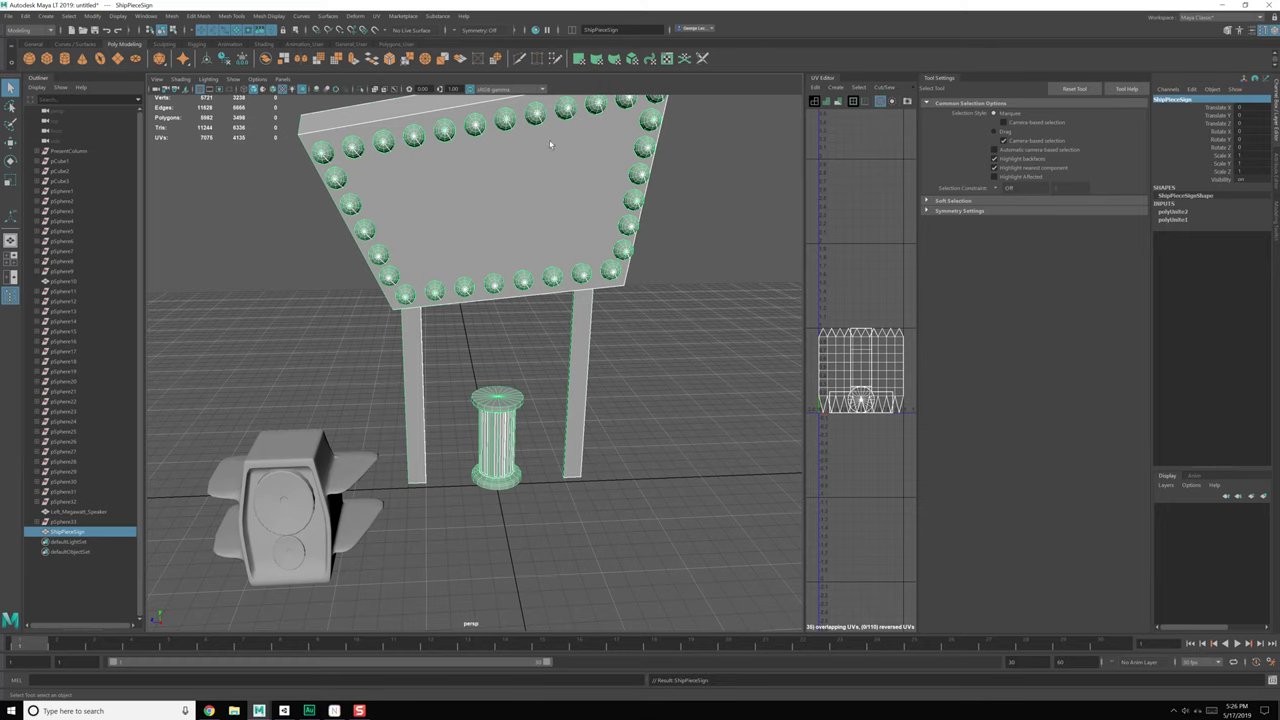
Step: Select the fluted column's vertices within the combined sign and place the pivot at the centre of the column's base
click(366, 441)
alt+drag(366, 441, 309, 463)
click(309, 463)
alt+middle_drag(352, 432, 525, 335)
key(w)
scroll(525, 335, up, 5)
alt+drag(525, 335, 597, 277)
click(703, 249)
scroll(703, 249, down, 2)
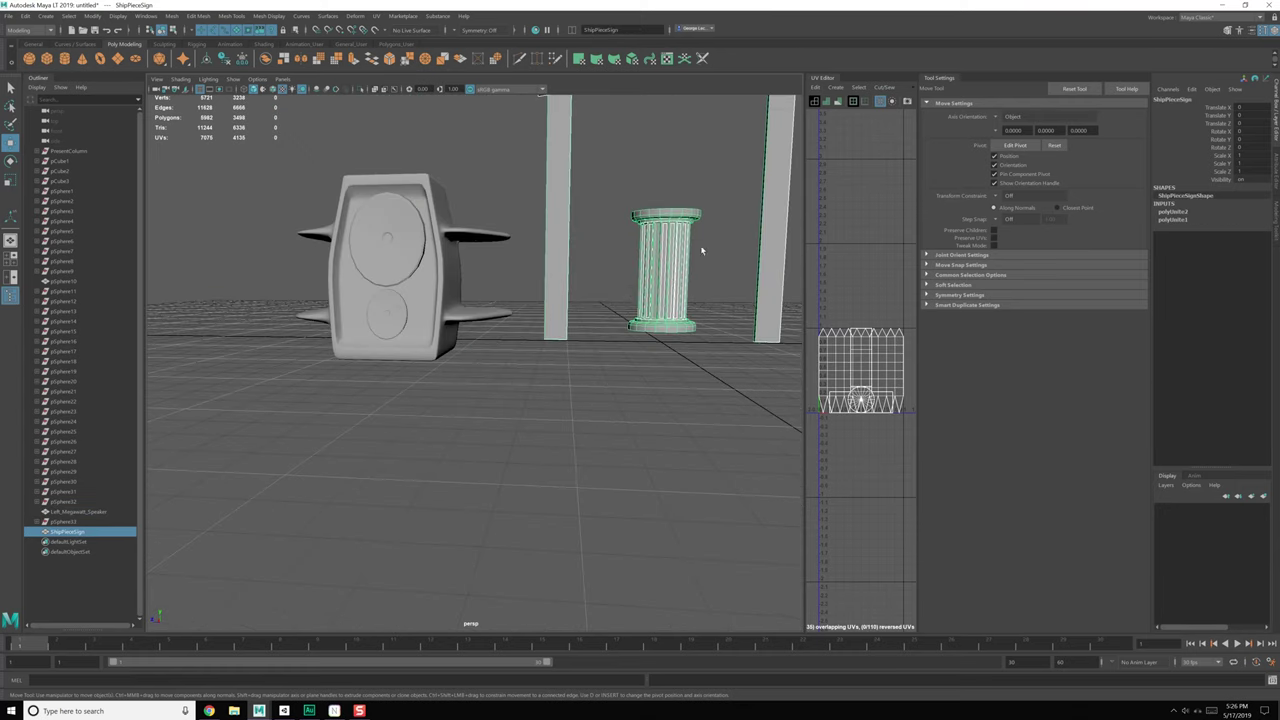
alt+middle_drag(703, 249, 535, 337)
scroll(535, 337, down, 2)
scroll(559, 384, up, 6)
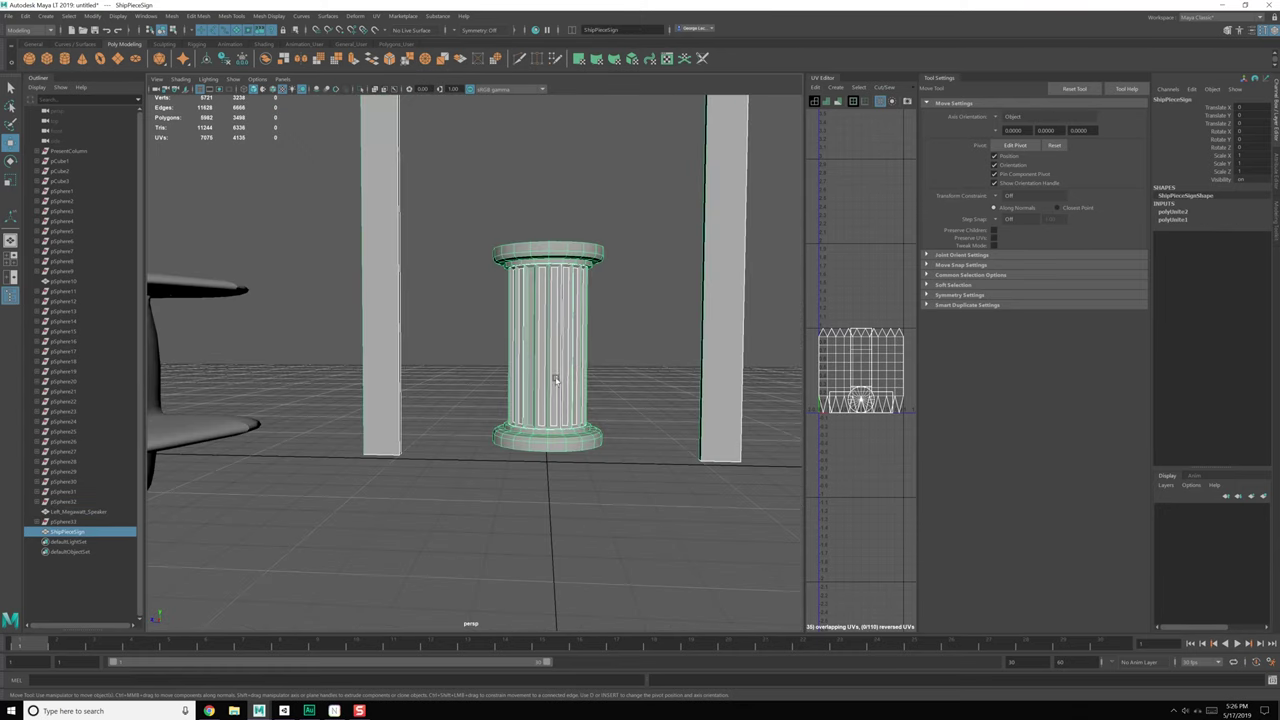
right_click(497, 341)
right_drag(497, 341, 446, 338)
drag(403, 203, 587, 491)
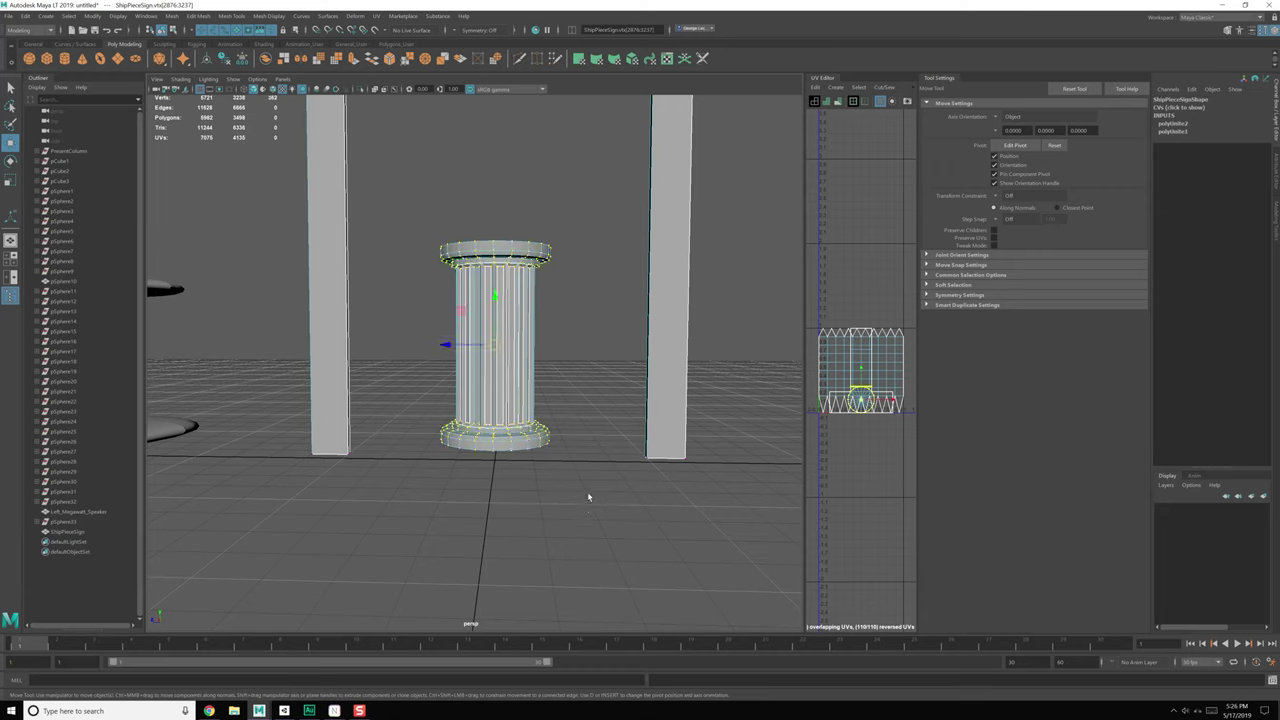
scroll(586, 488, up, 4)
alt+middle_drag(541, 456, 538, 398)
alt+drag(539, 398, 540, 380)
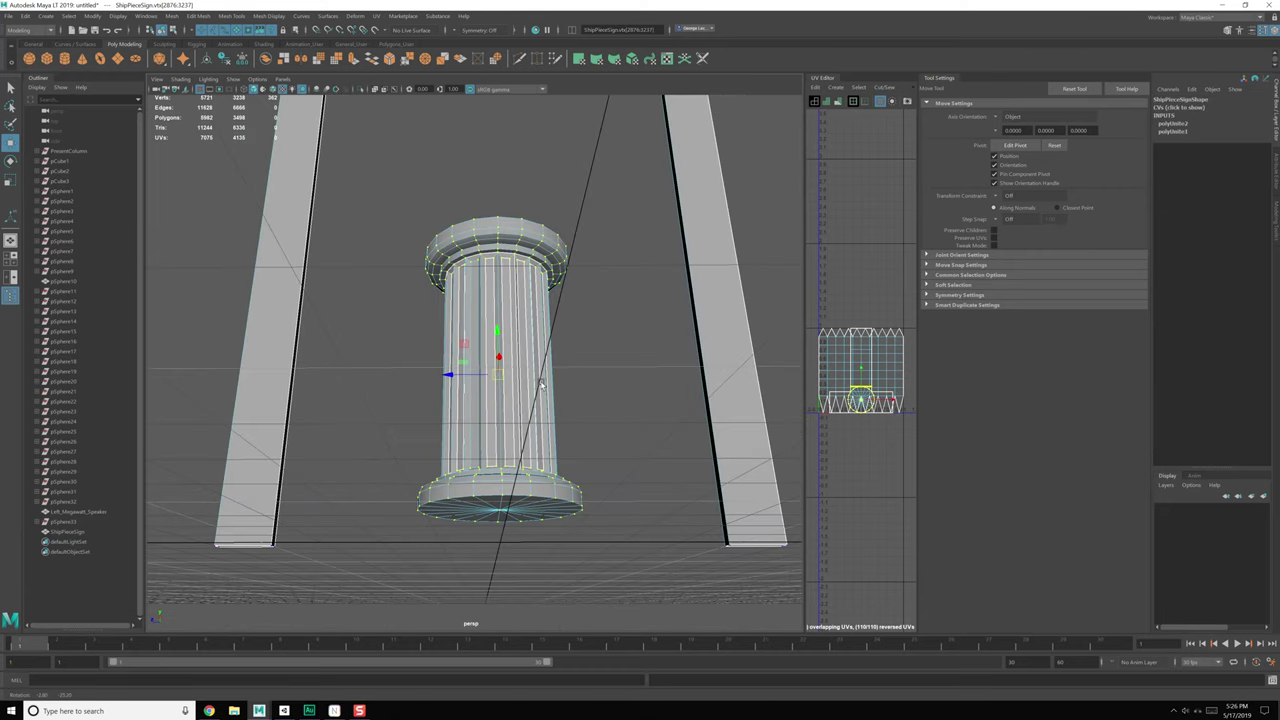
key(d)
click(503, 510)
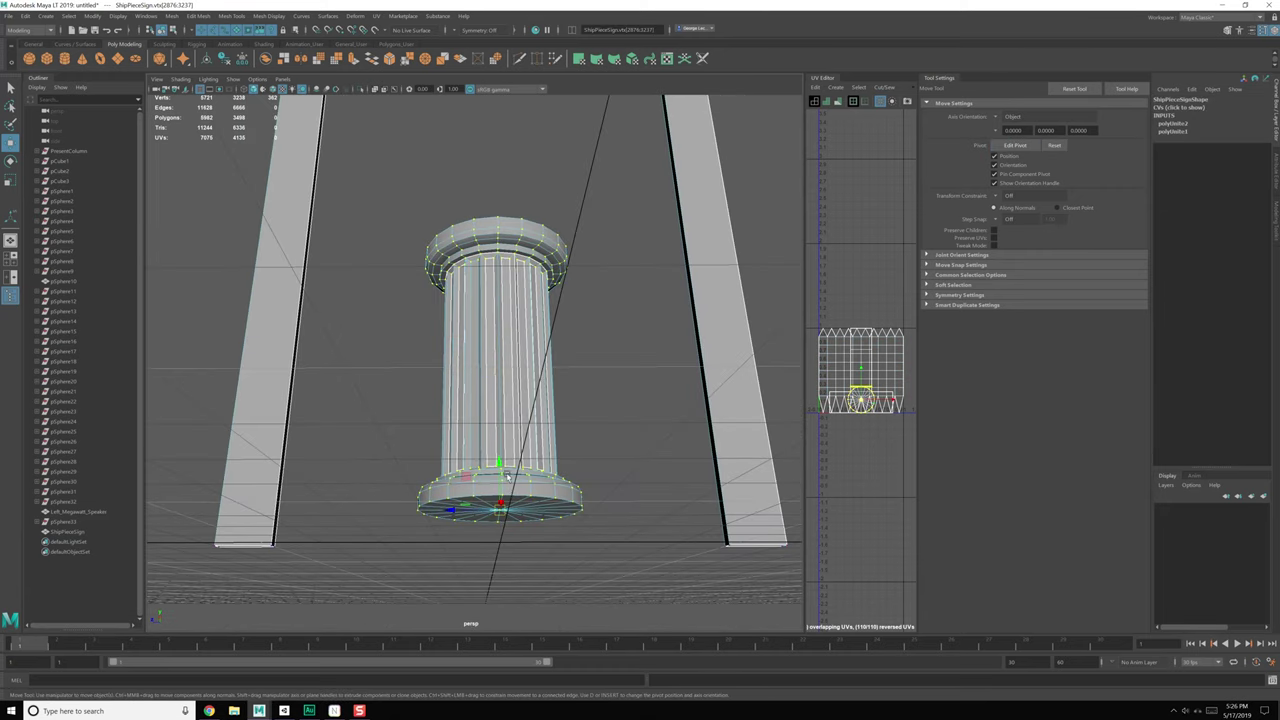
Step: Snap the column vertically so its base sits at grid level, and return to object selection
click(501, 464)
alt+drag(503, 466, 525, 497)
key(x)
middle_drag(525, 497, 521, 498)
scroll(577, 354, down, 5)
alt+drag(521, 498, 569, 465)
key(F8)
click(599, 393)
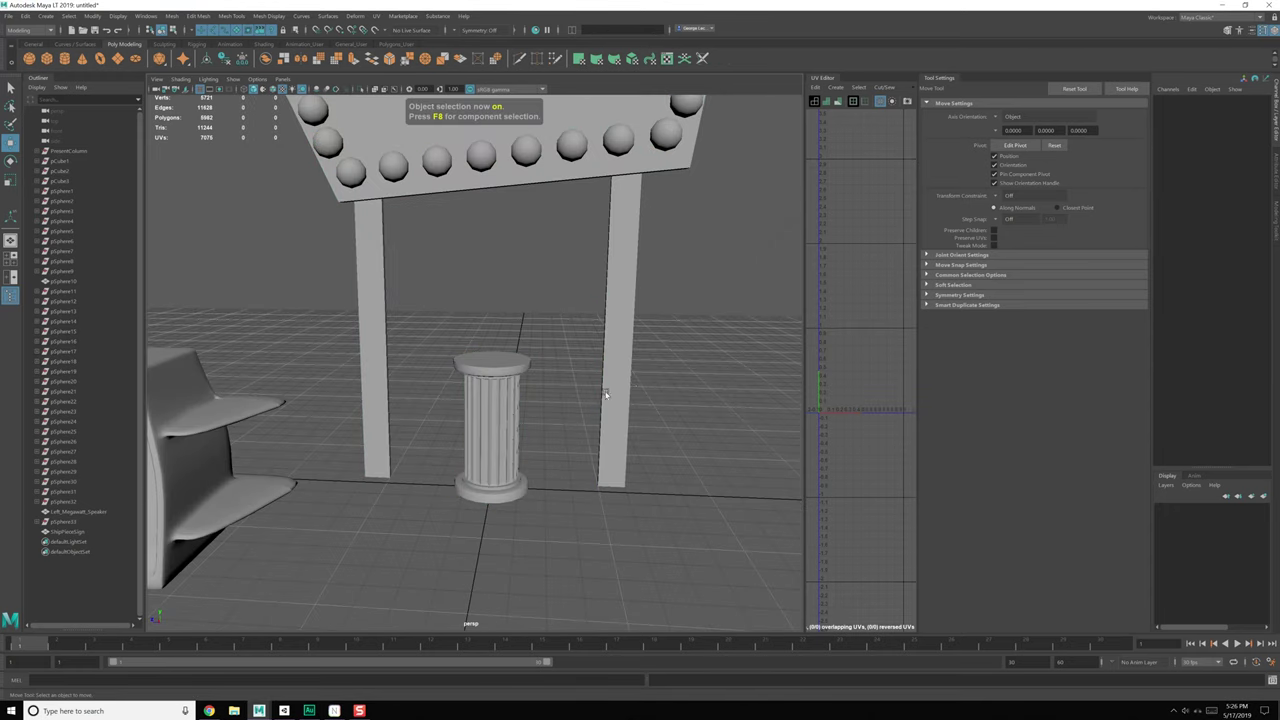
Step: Select the whole ShipPieceSign object and snap its pivot to the grid point at the column's base
click(619, 383)
scroll(547, 464, up, 1)
scroll(547, 464, up, 1)
alt+middle_drag(547, 464, 539, 412)
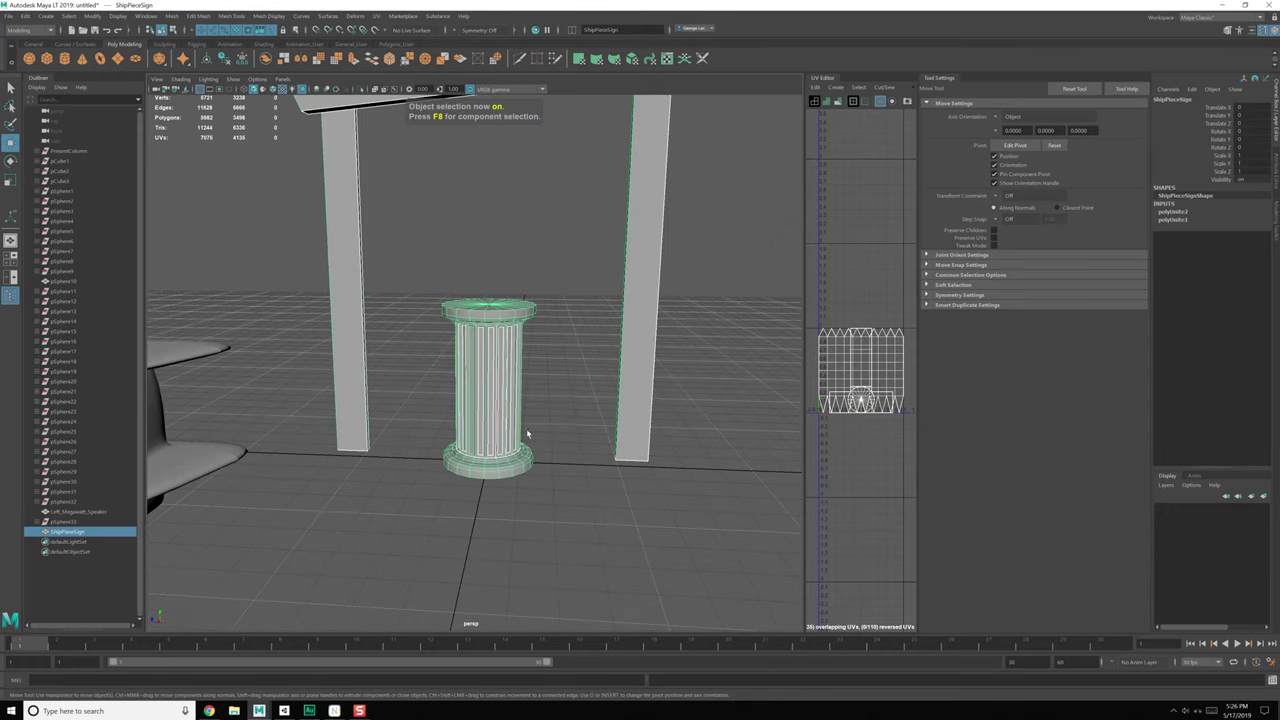
key(d)
key(x)
middle_click(486, 463)
Step: Raise the speaker off the ground and delete the stray bulb floating beside the sign
alt+drag(626, 461, 420, 447)
scroll(582, 453, down, 4)
scroll(594, 457, down, 2)
scroll(450, 450, down, 4)
click(391, 450)
click(391, 450)
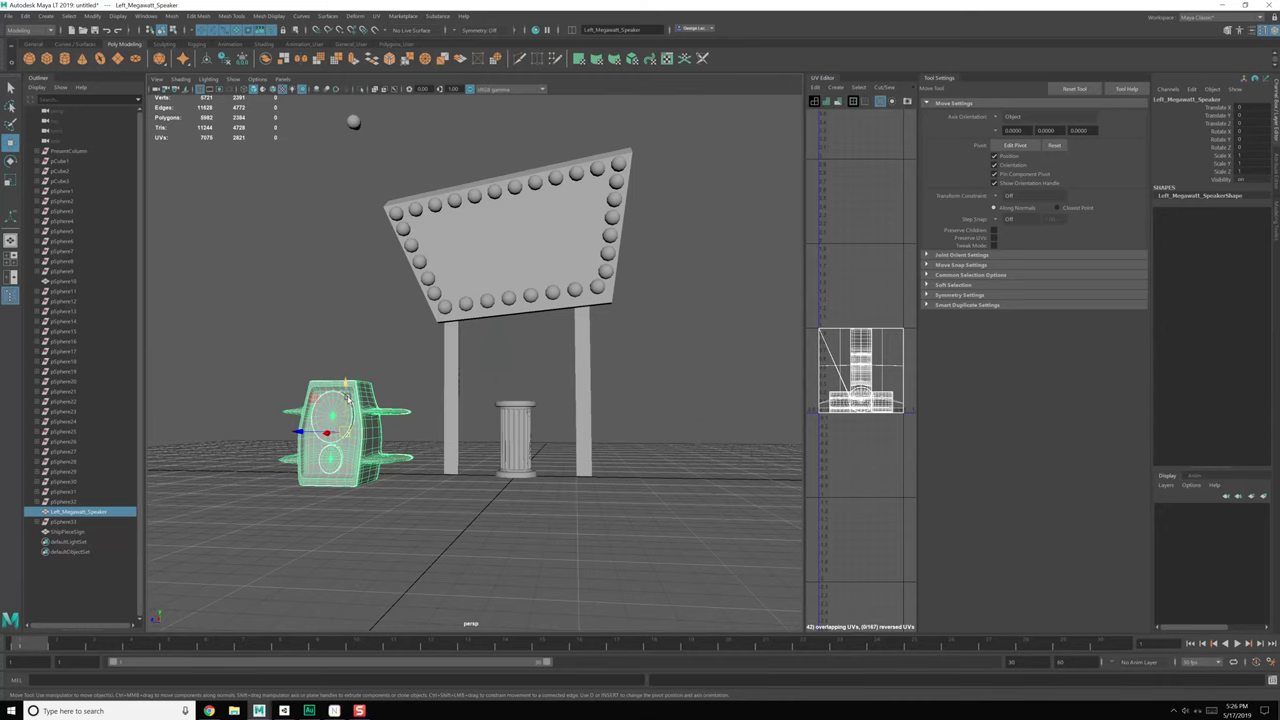
drag(348, 397, 359, 283)
click(354, 123)
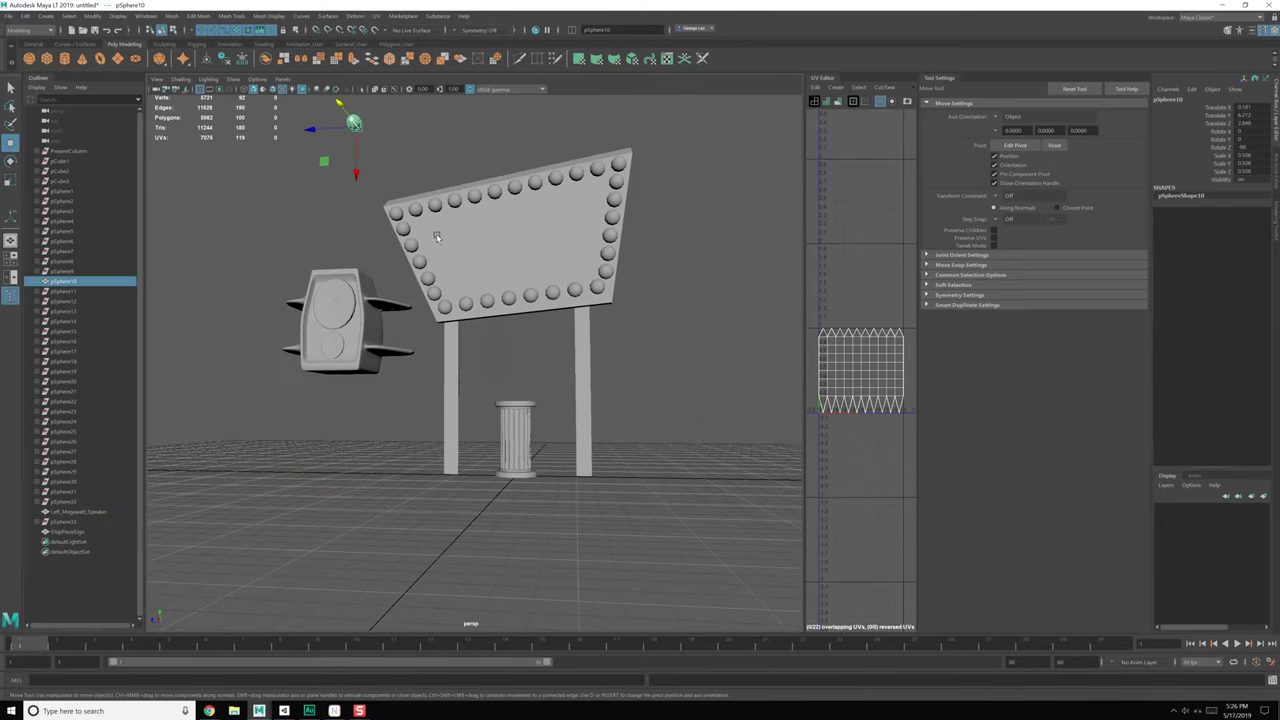
key(Delete)
Step: Move the speaker sideways over the column between the two posts, and select the sign for comparison
click(326, 349)
drag(301, 325, 470, 324)
mouse_move(470, 324)
alt+mouse_down()
mouse_move(440, 366)
mouse_move(488, 330)
alt+mouse_up()
click(488, 307)
alt+drag(500, 400, 513, 352)
alt+right_drag(514, 352, 547, 351)
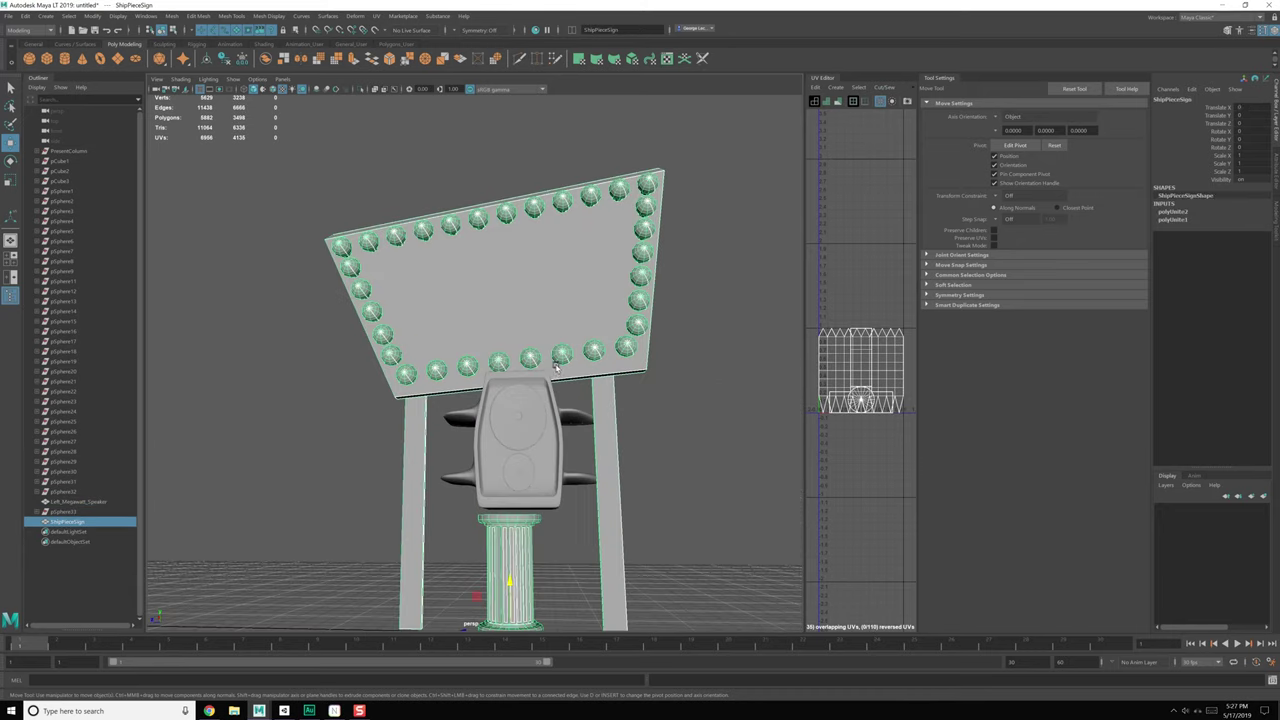
alt+middle_drag(547, 351, 517, 328)
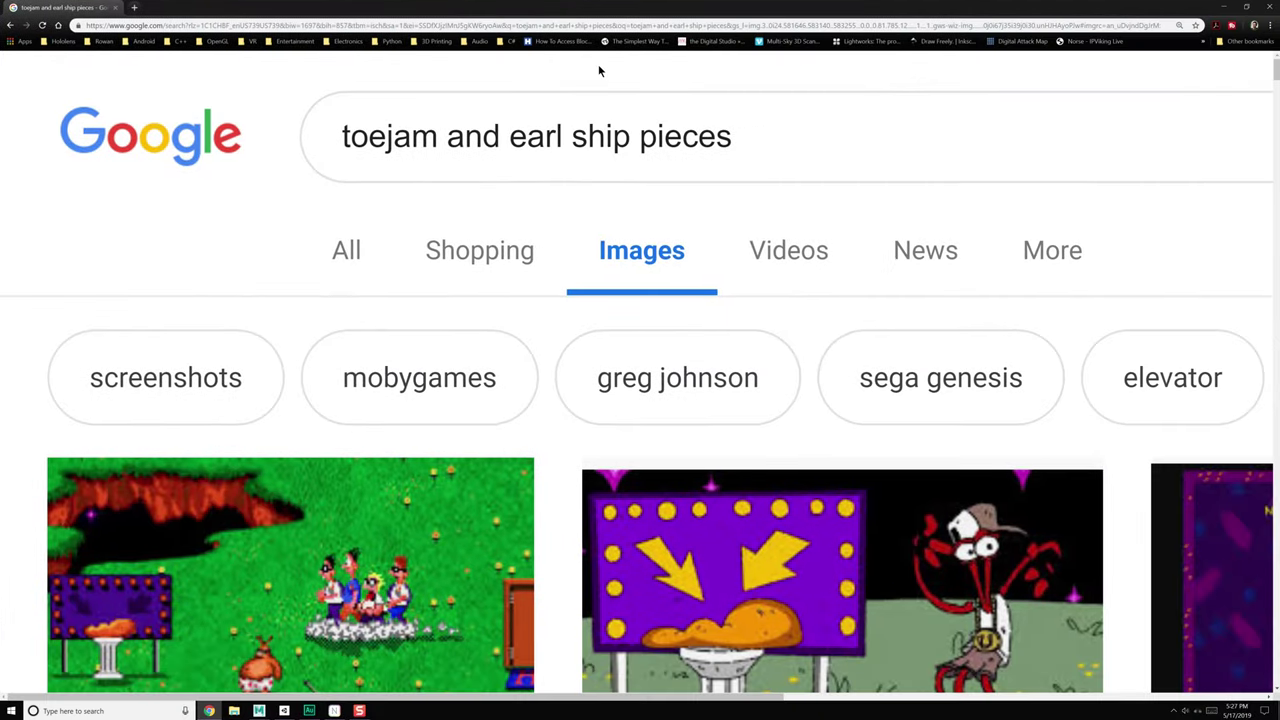
Step: Switch to the browser to examine the ToeJam and Earl ship piece images, and compare them with the sign back in Maya
scroll(740, 366, down, 3)
ctrl+scroll(740, 364, down, 6)
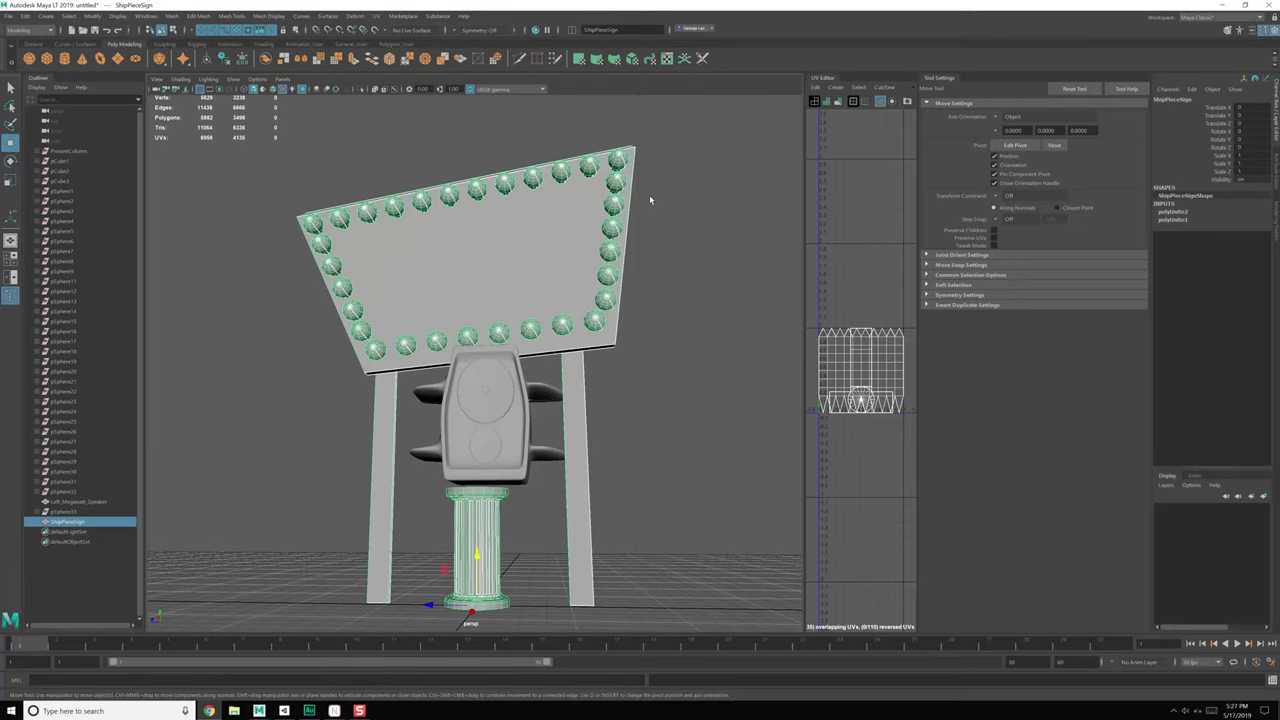
alt+drag(649, 194, 662, 251)
click(551, 283)
click(529, 296)
mouse_move(698, 371)
alt+mouse_down()
mouse_move(655, 379)
mouse_move(699, 367)
alt+mouse_up()
alt+drag(626, 303, 616, 338)
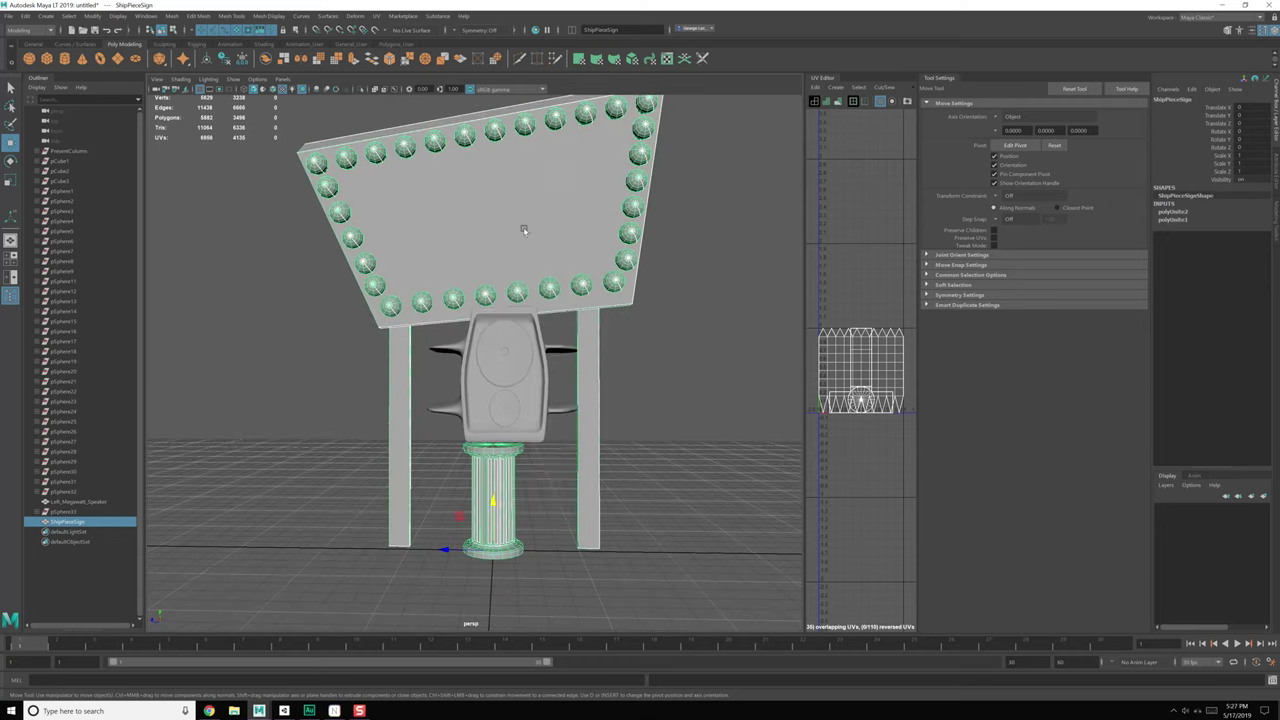
Step: Scale up the vertices of the sign panel, bulbs and posts, leaving the column out of the selection
right_drag(523, 226, 477, 215)
scroll(337, 261, down, 3)
drag(286, 168, 665, 557)
drag(281, 137, 796, 595)
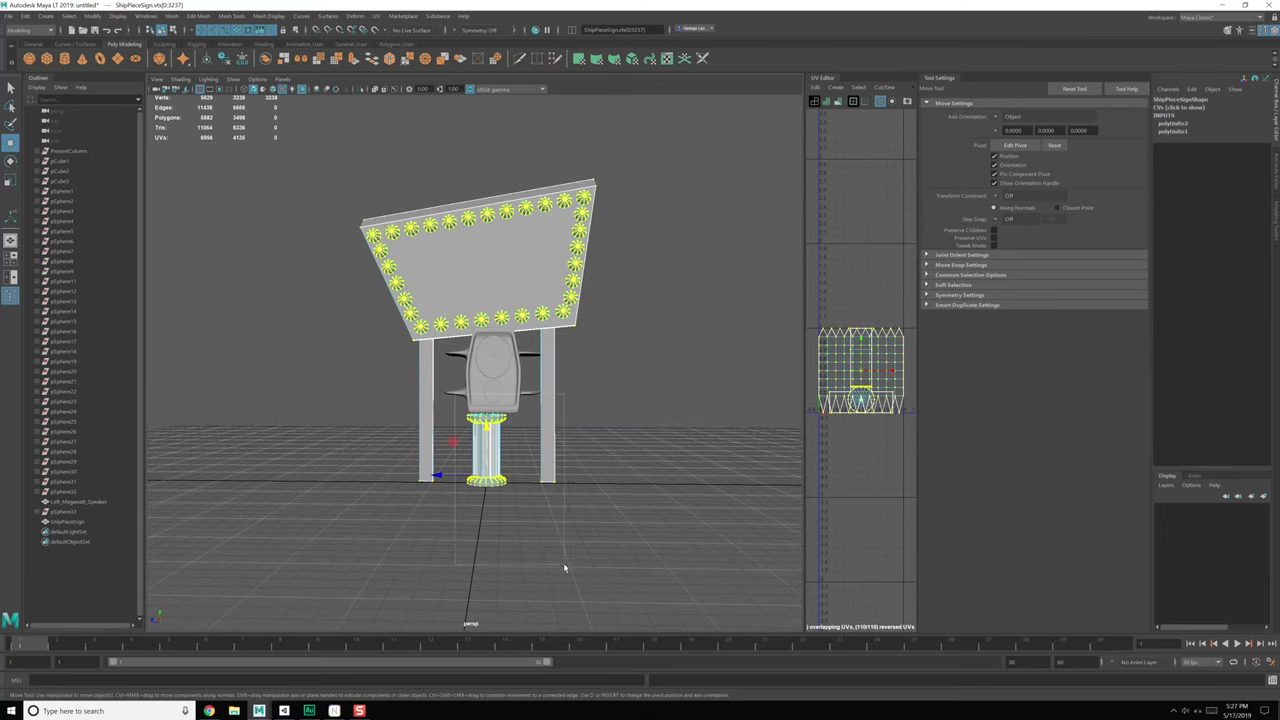
ctrl+drag(564, 565, 565, 565)
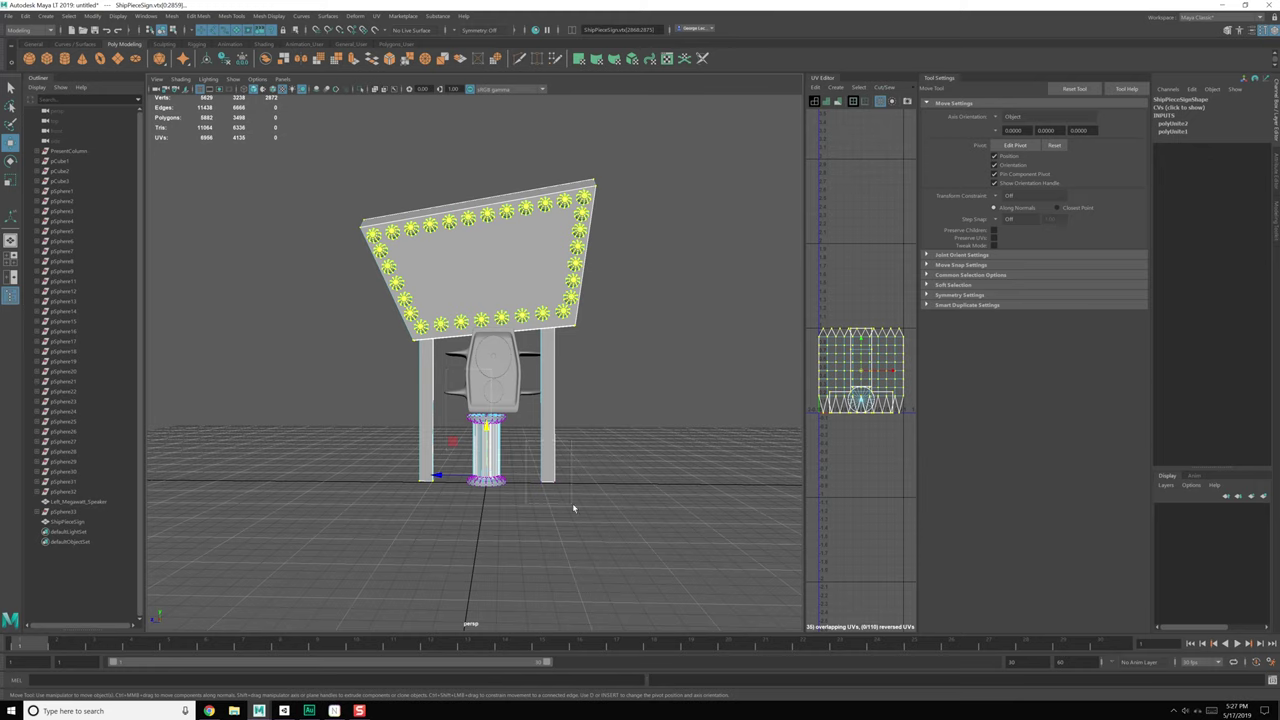
drag(536, 292, 628, 555)
key(r)
drag(488, 476, 538, 475)
alt+drag(538, 475, 523, 499)
key(w)
click(532, 500)
Step: Widen the fluted column by scaling its faces up in the horizontal plane, and return to object selection
scroll(520, 495, up, 3)
alt+middle_drag(517, 490, 505, 408)
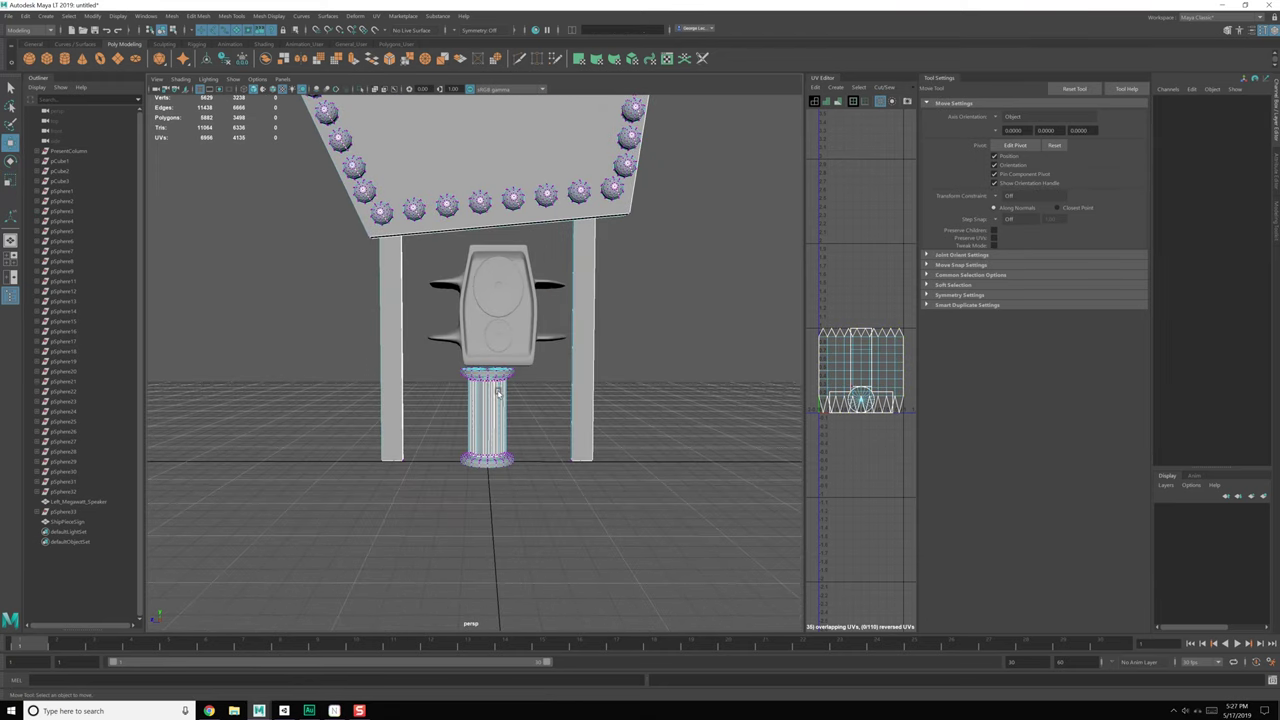
key(F8)
right_drag(476, 386, 477, 417)
drag(437, 342, 547, 528)
scroll(549, 505, up, 3)
key(r)
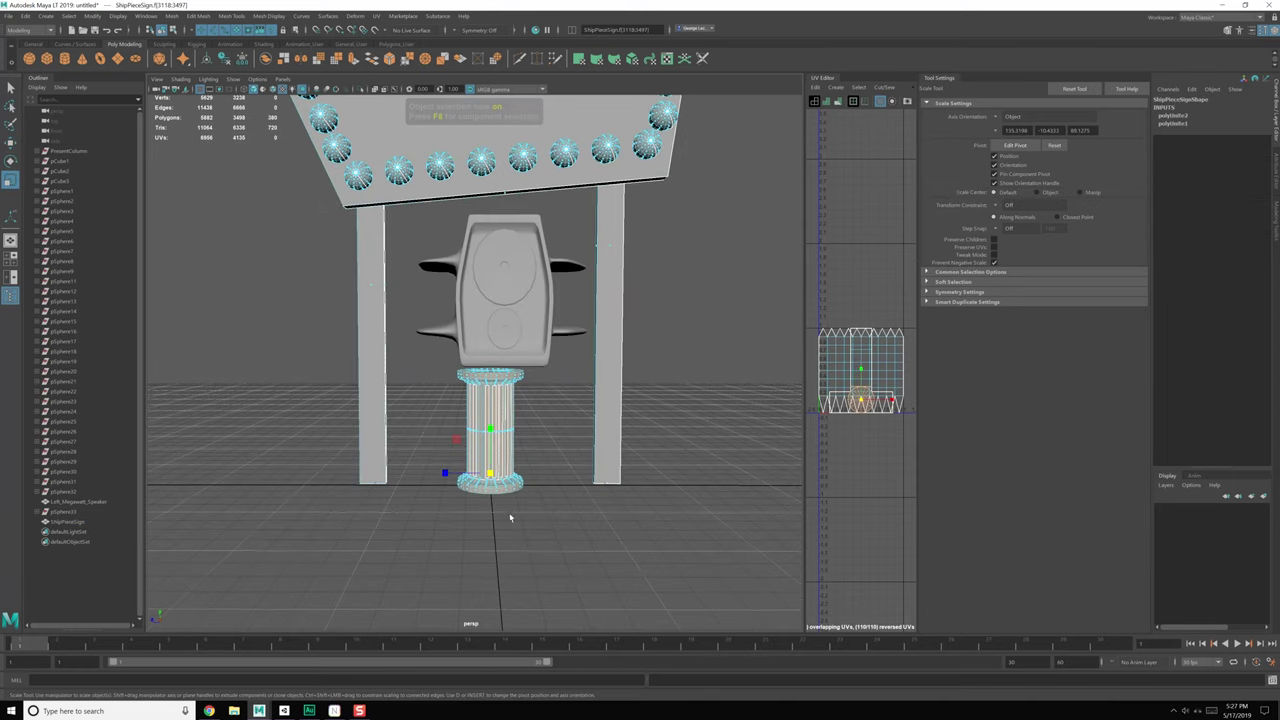
alt+drag(444, 471, 471, 497)
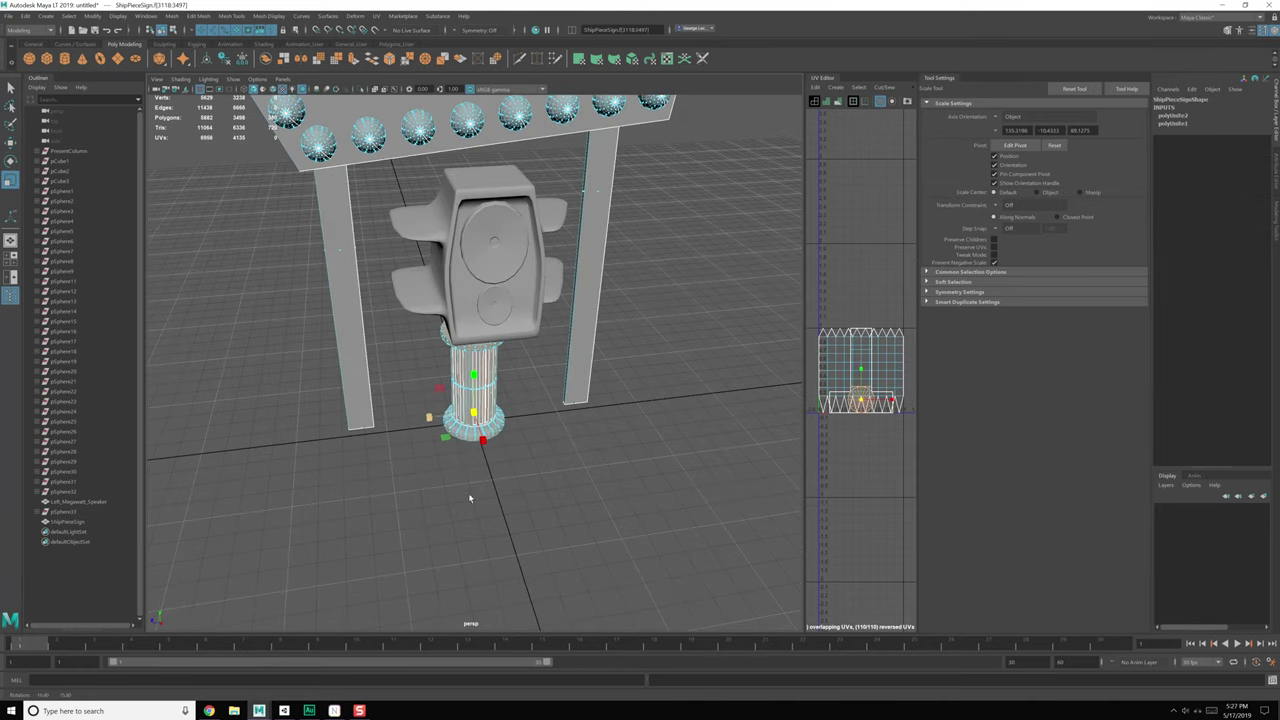
drag(450, 435, 446, 440)
alt+drag(586, 566, 509, 416)
key(F8)
click(547, 516)
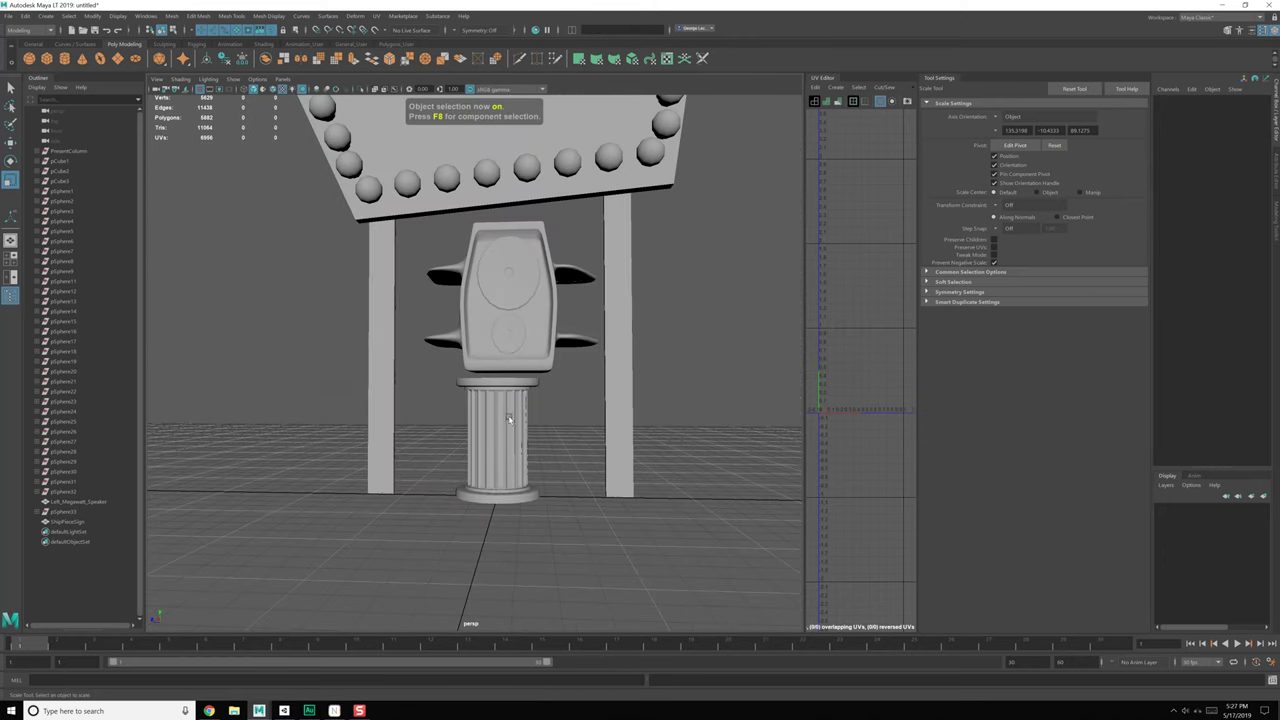
Step: Nudge the speaker slightly sideways to line it up over the column
click(509, 350)
key(w)
drag(468, 303, 479, 340)
scroll(506, 371, up, 6)
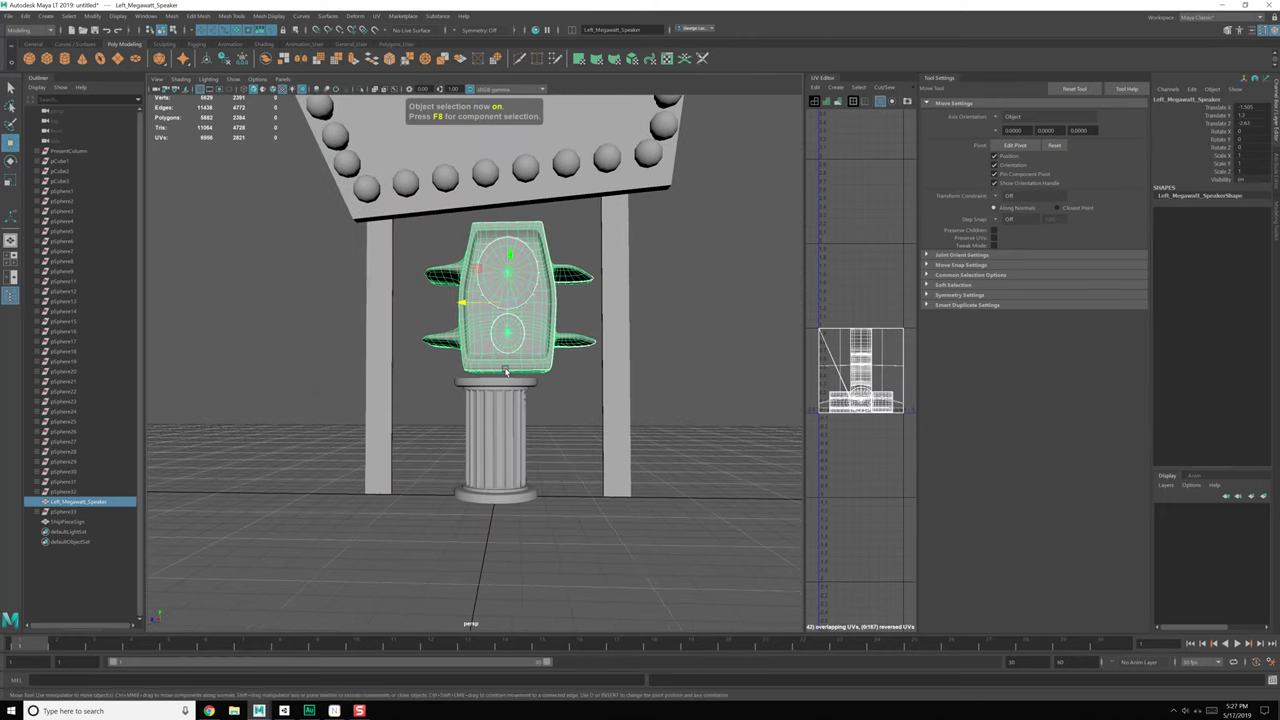
Step: Snap the speaker's pivot to the middle vertex on the lower edge of its body
alt+middle_drag(560, 450, 548, 426)
alt+drag(548, 426, 543, 379)
scroll(543, 379, up, 3)
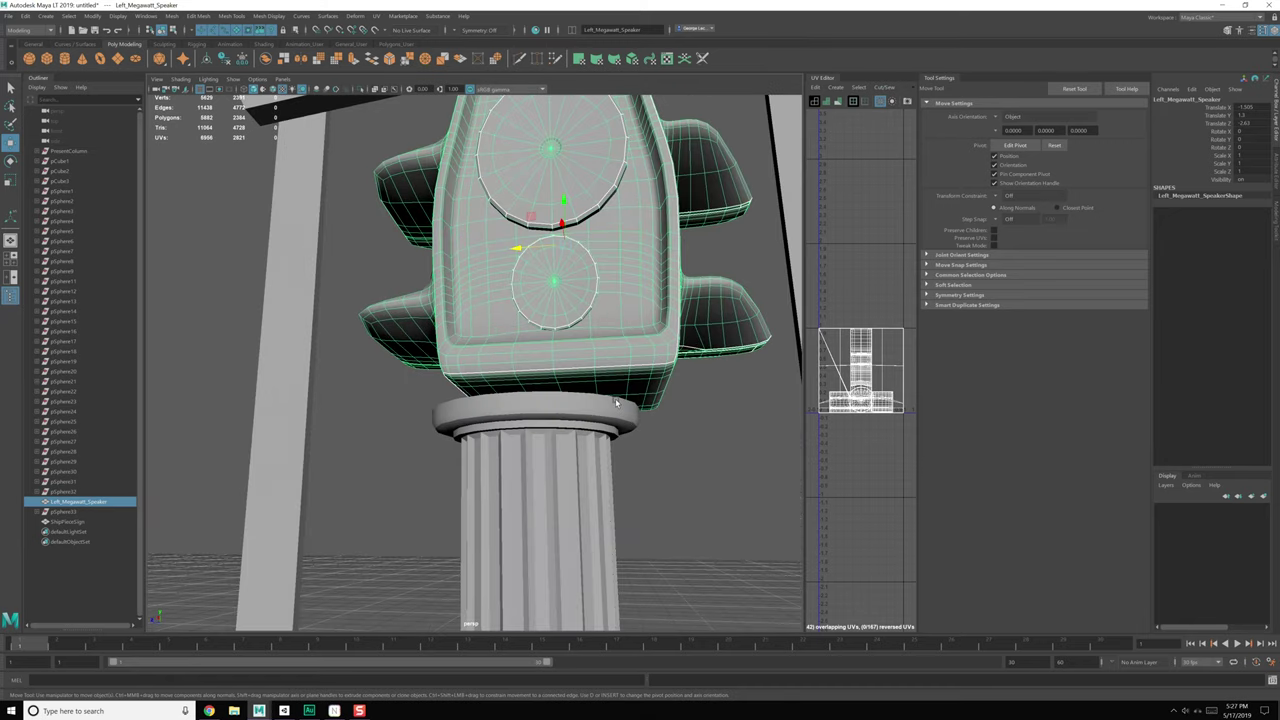
alt+middle_drag(545, 400, 550, 345)
alt+drag(600, 335, 531, 361)
alt+drag(615, 361, 640, 360)
key(d)
key(v)
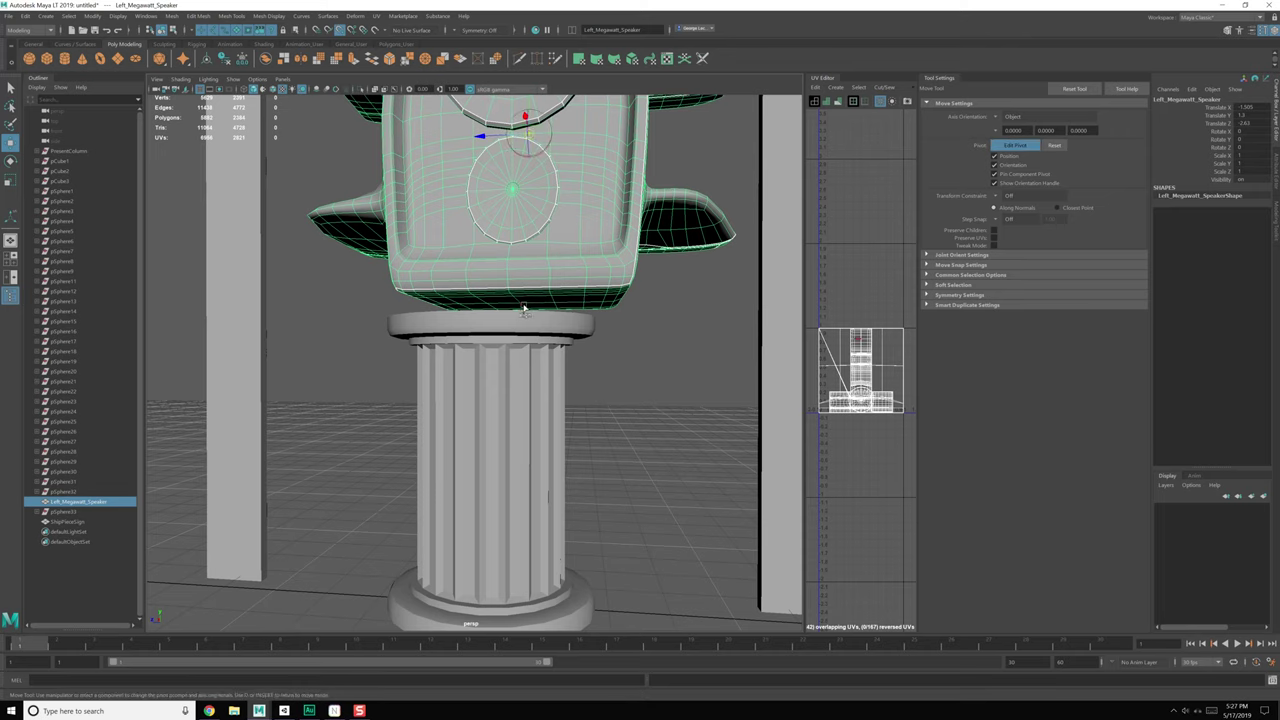
middle_click(523, 306)
scroll(574, 360, down, 3)
alt+drag(574, 360, 546, 398)
Step: Snap the speaker sideways to the grid line running through the column's centre
click(448, 296)
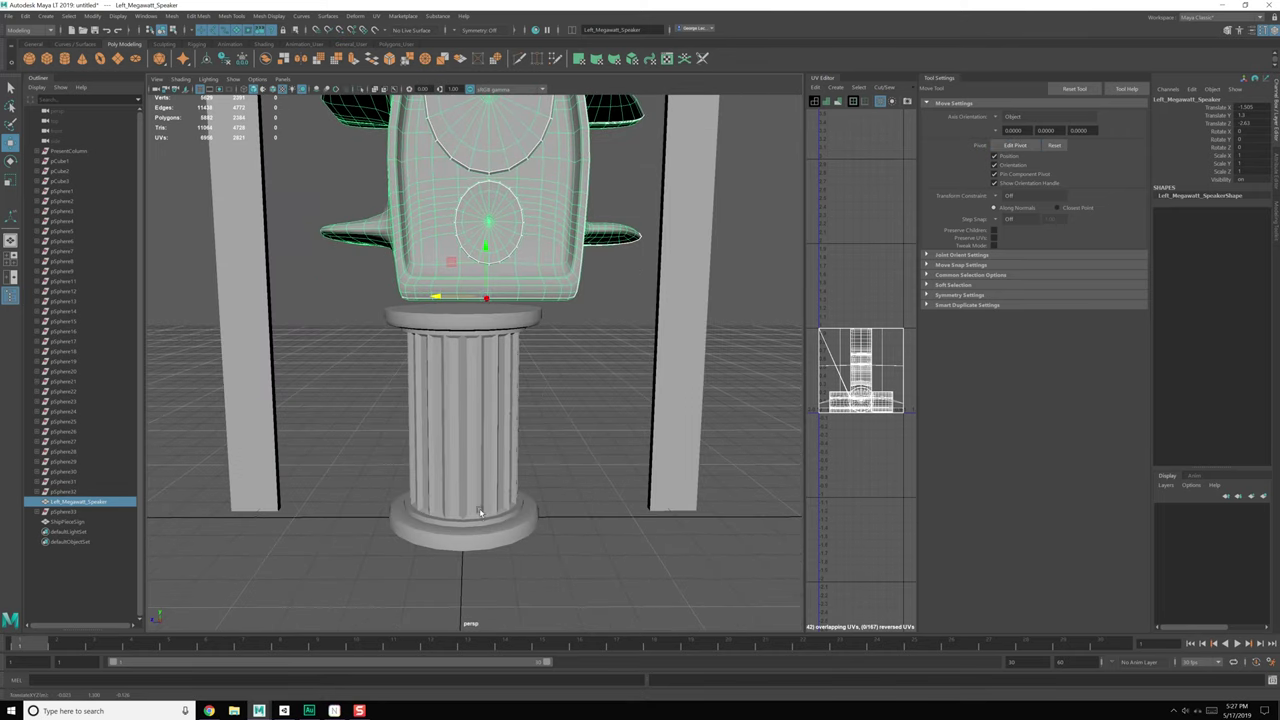
key(x)
middle_drag(469, 512, 463, 512)
alt+drag(554, 416, 515, 423)
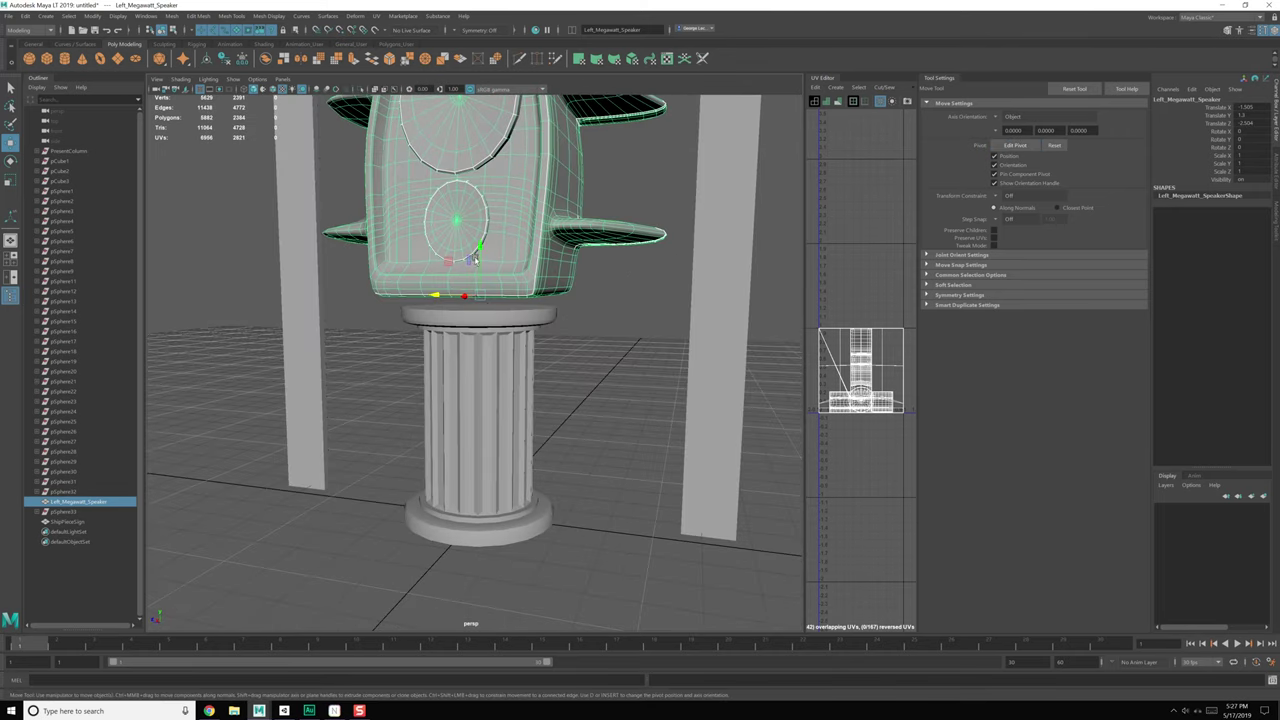
Step: Lower the speaker until it rests on top of the column, and deselect it
click(480, 247)
middle_drag(472, 315, 552, 307)
click(569, 323)
scroll(548, 352, down, 5)
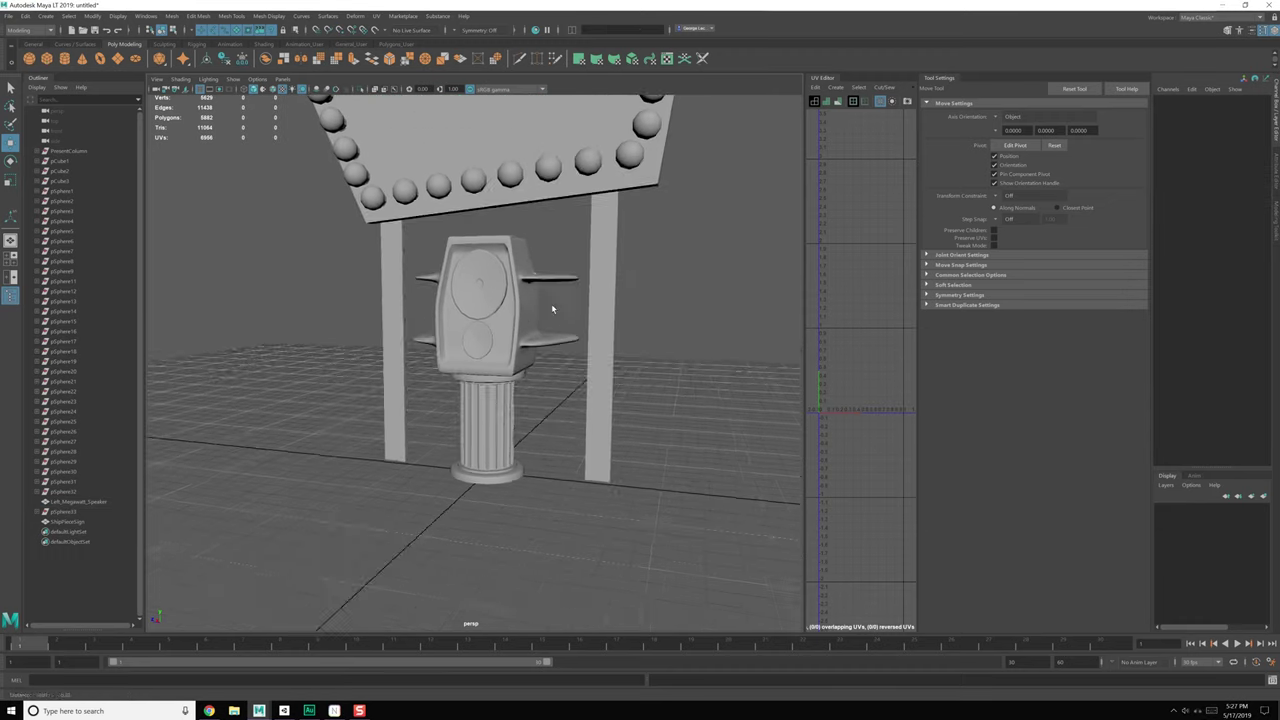
alt+drag(552, 308, 629, 385)
scroll(511, 371, down, 4)
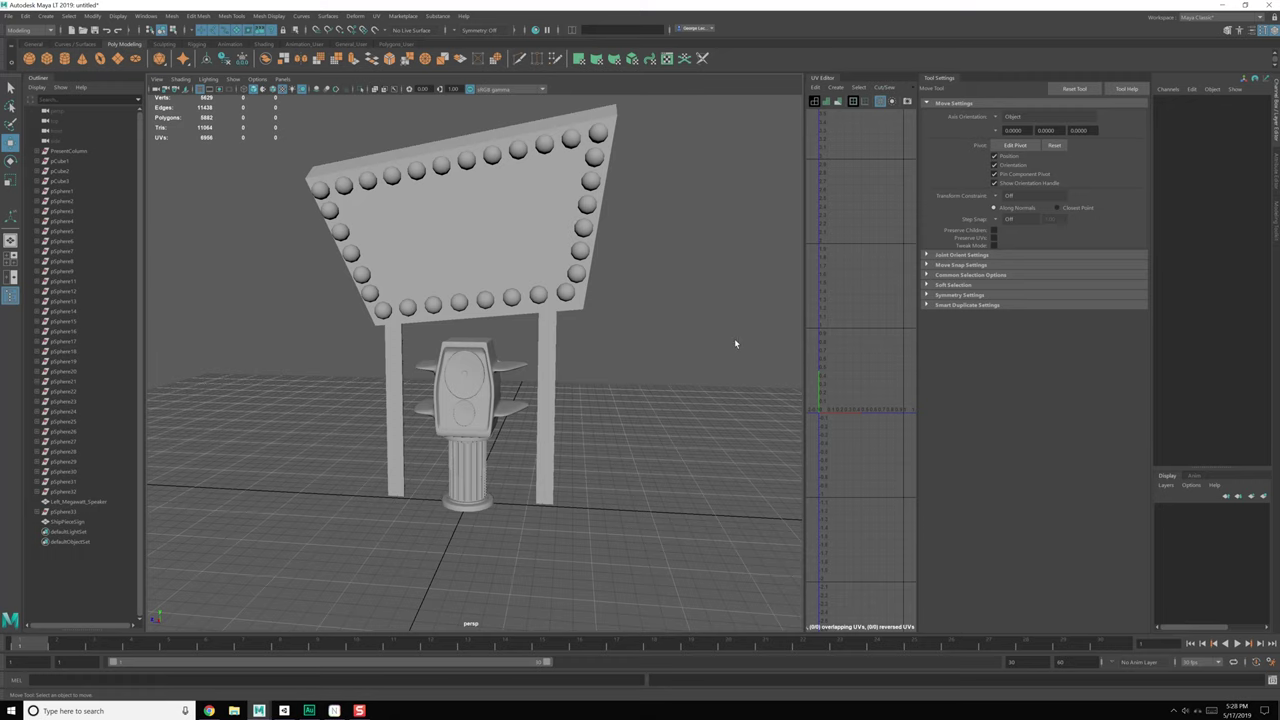
mouse_move(644, 322)
alt+mouse_down()
mouse_move(510, 320)
mouse_move(636, 328)
alt+mouse_up()
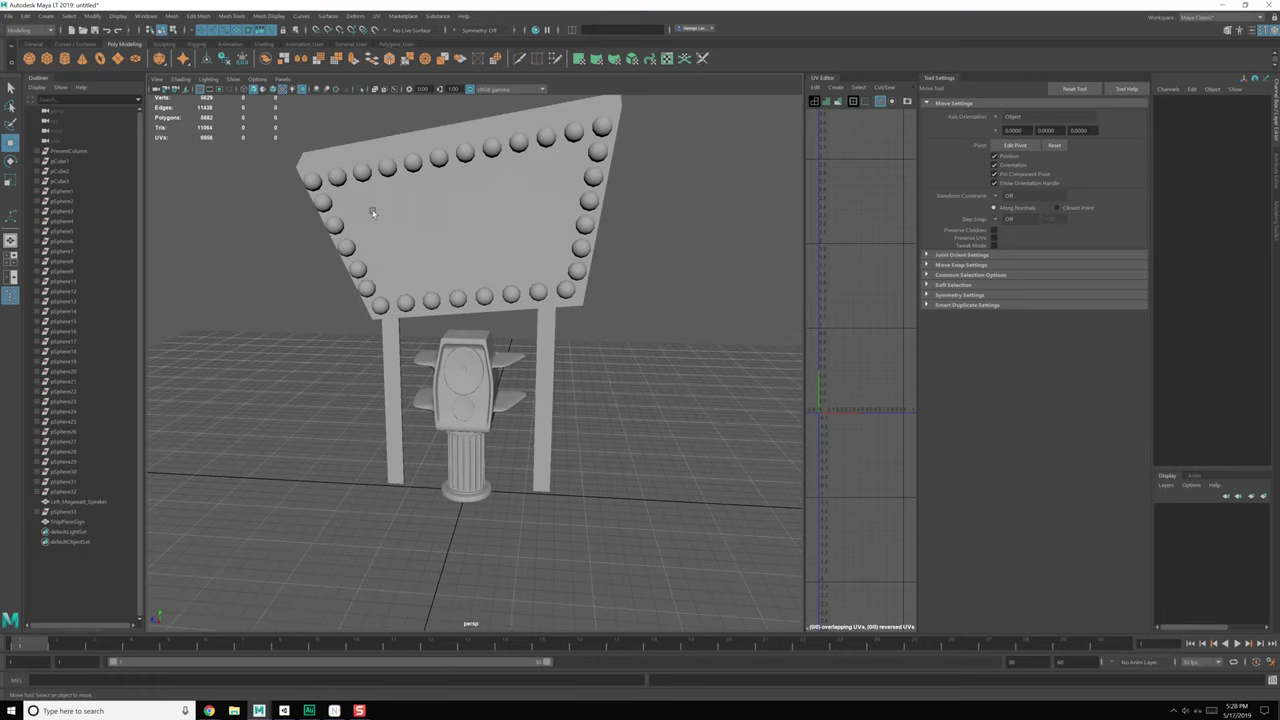
Step: Save the scene as ShipPiece_01 in the project's scenes folder
key(ctrl+shift+s)
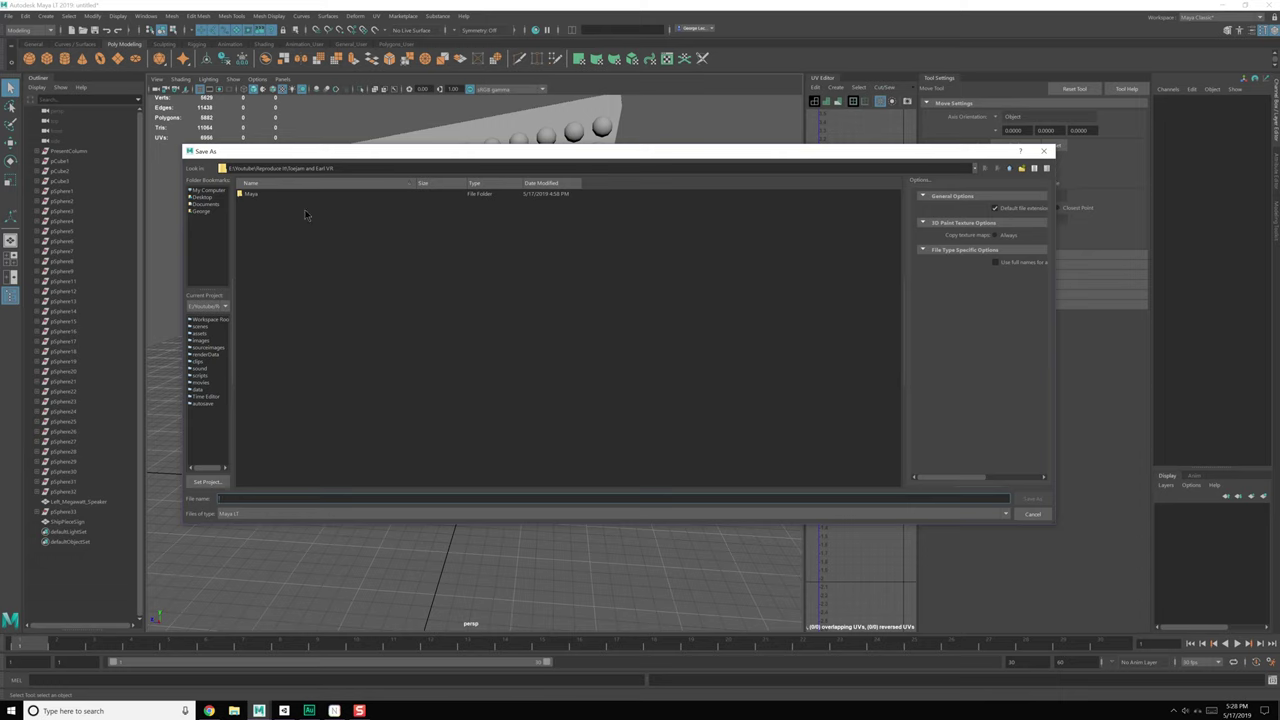
click(205, 327)
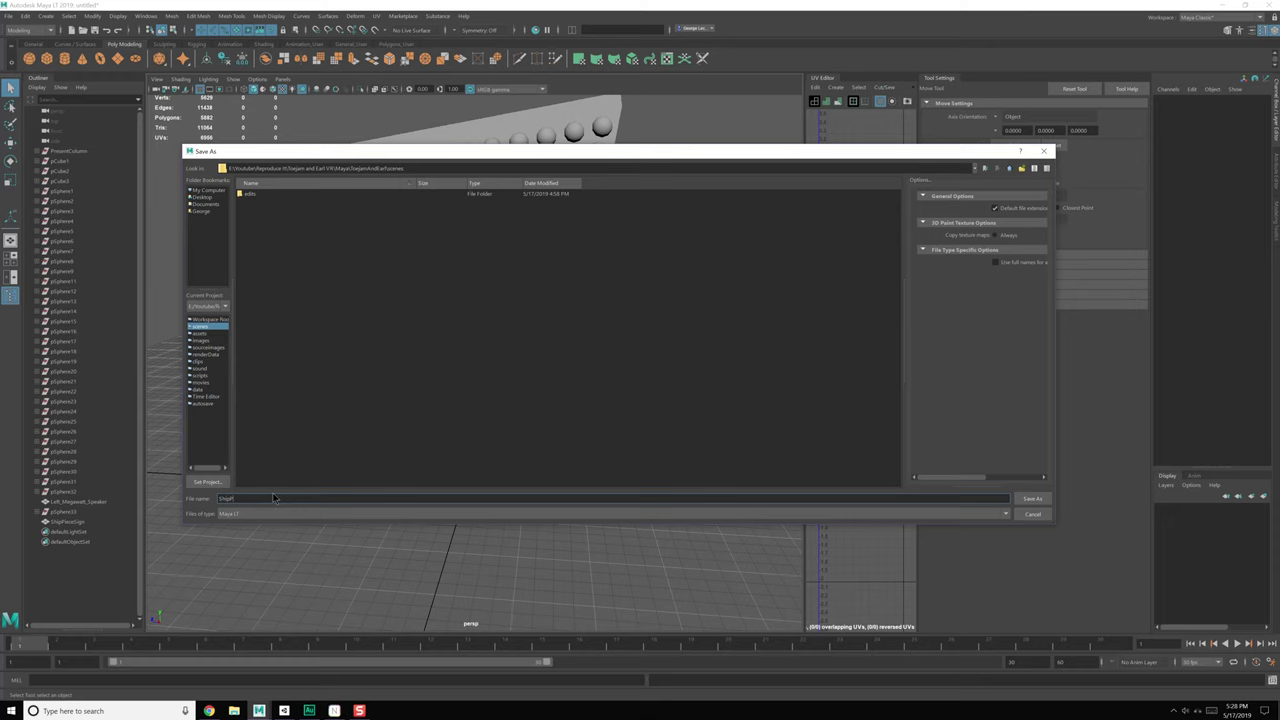
key(Return)
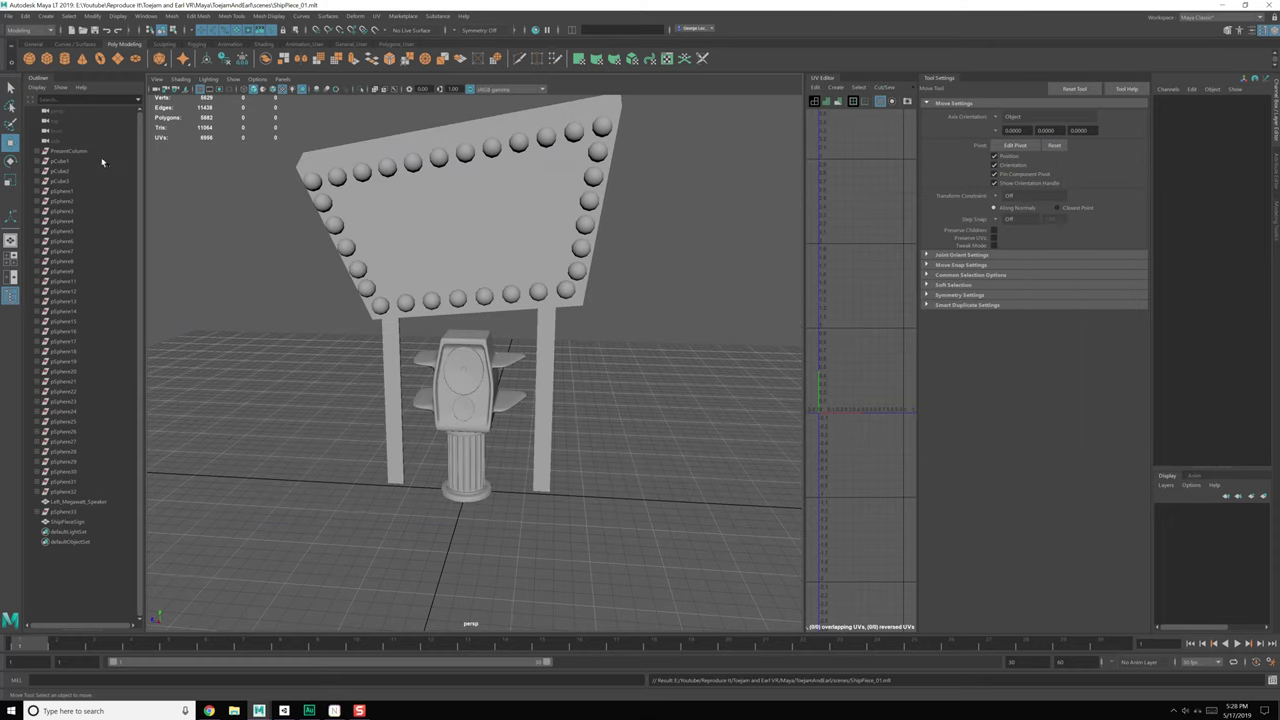
Step: Delete all construction history in the scene, and check the speaker and sign objects by selecting them together
click(26, 16)
mouse_move(56, 147)
click(168, 152)
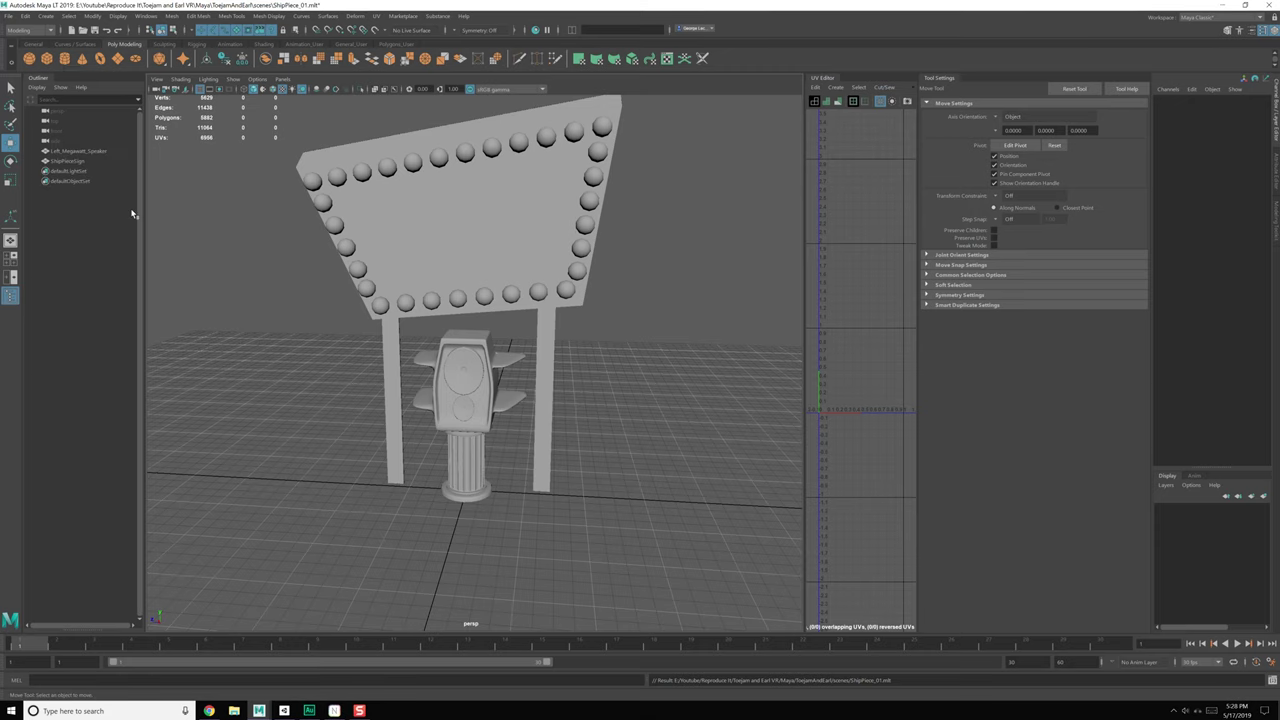
click(95, 153)
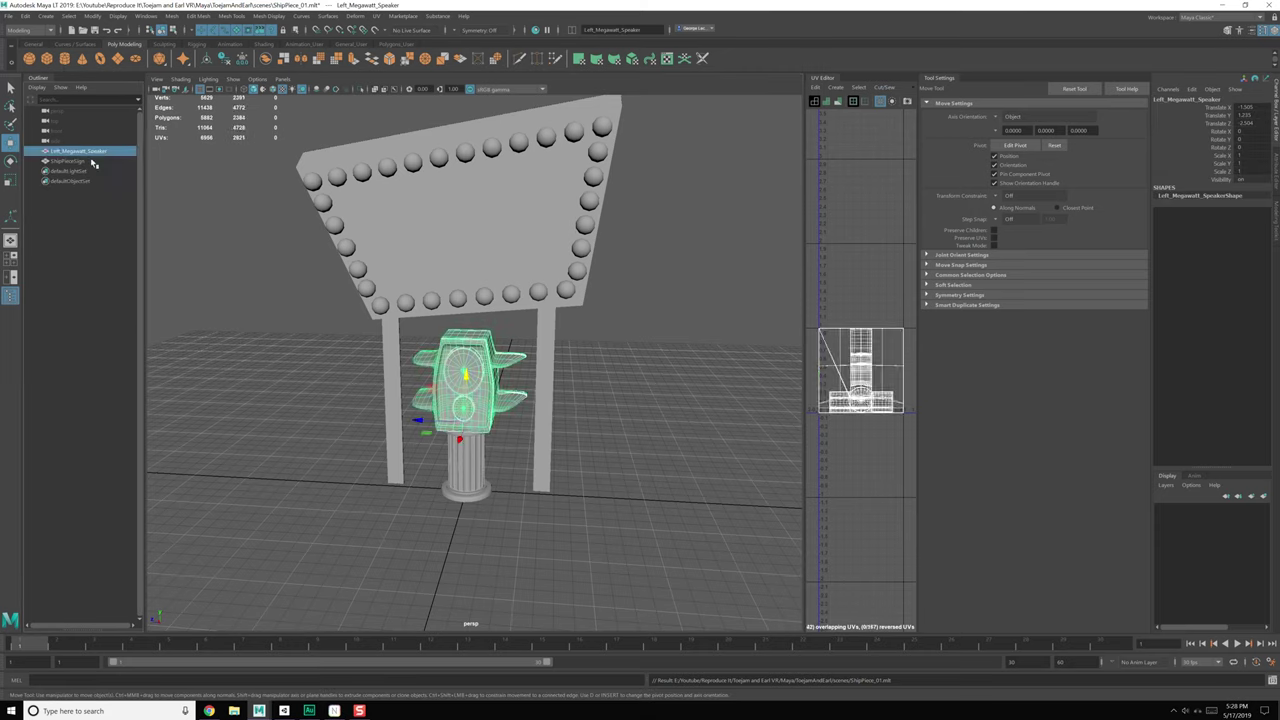
ctrl+click(87, 161)
ctrl+click(87, 161)
ctrl+click(88, 162)
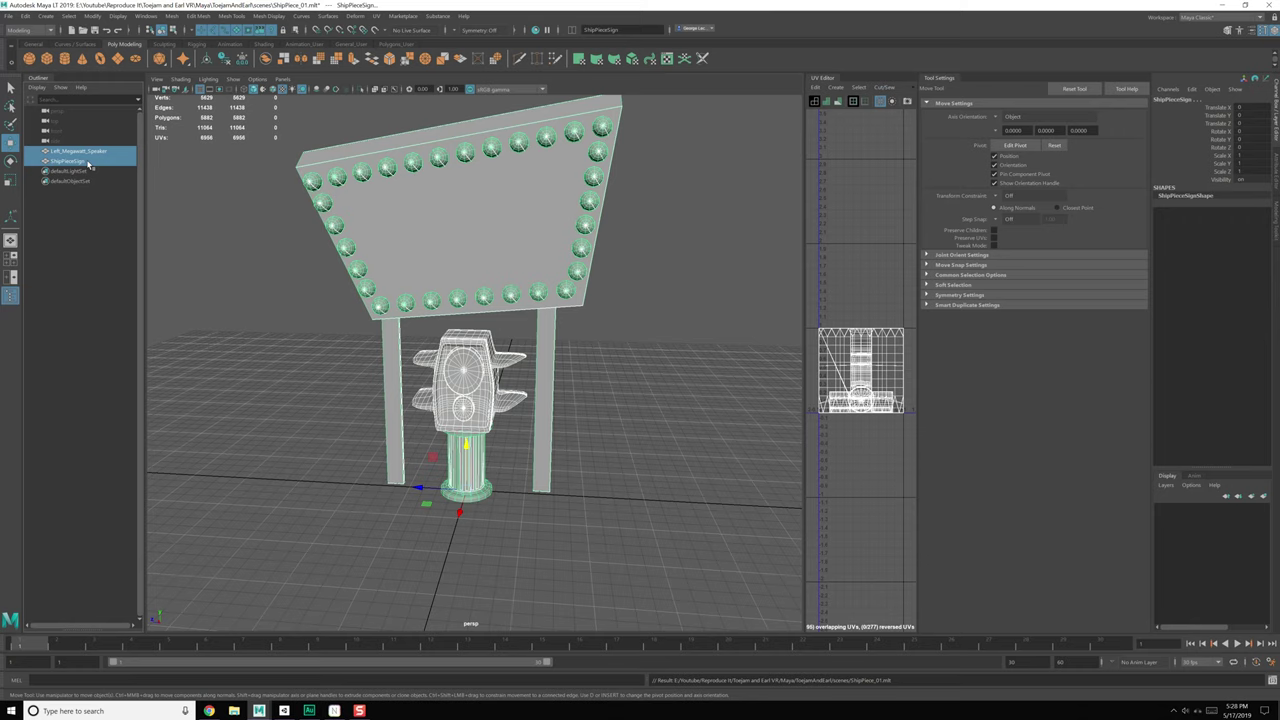
click(114, 313)
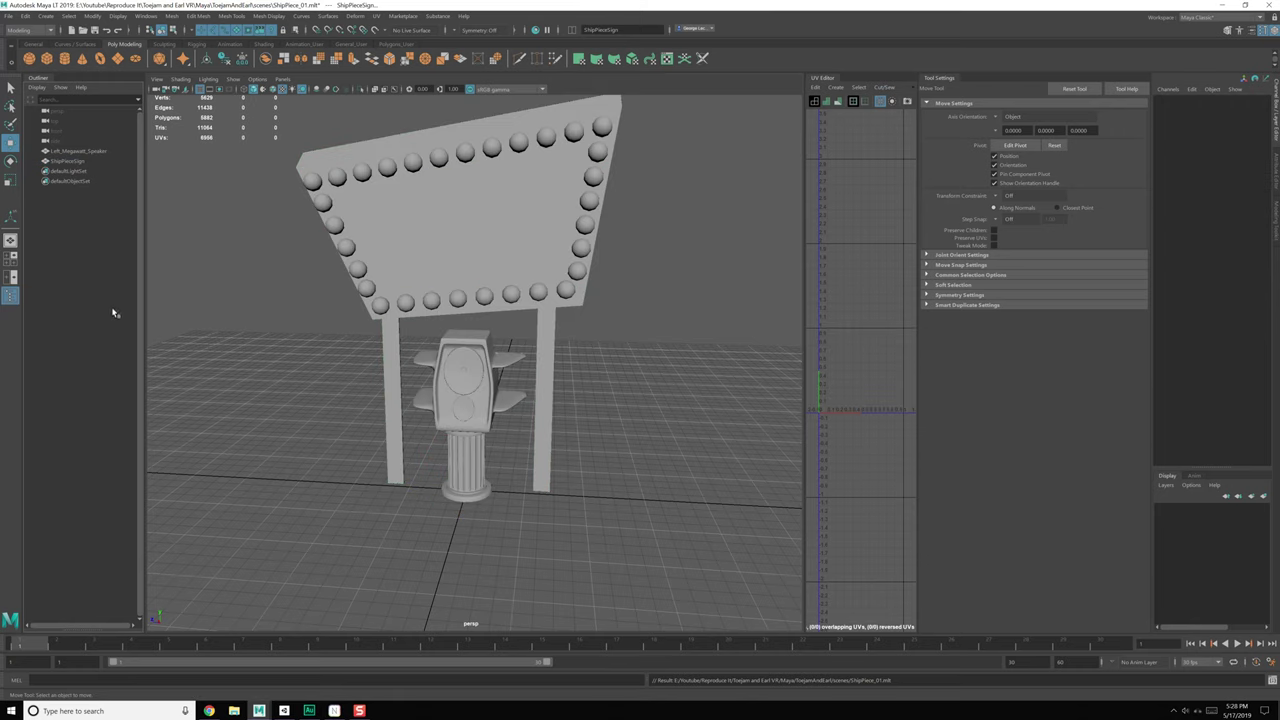
Step: Select Left_Megawatt_Speaker and open the Game Exporter with its model export settings expanded
click(91, 162)
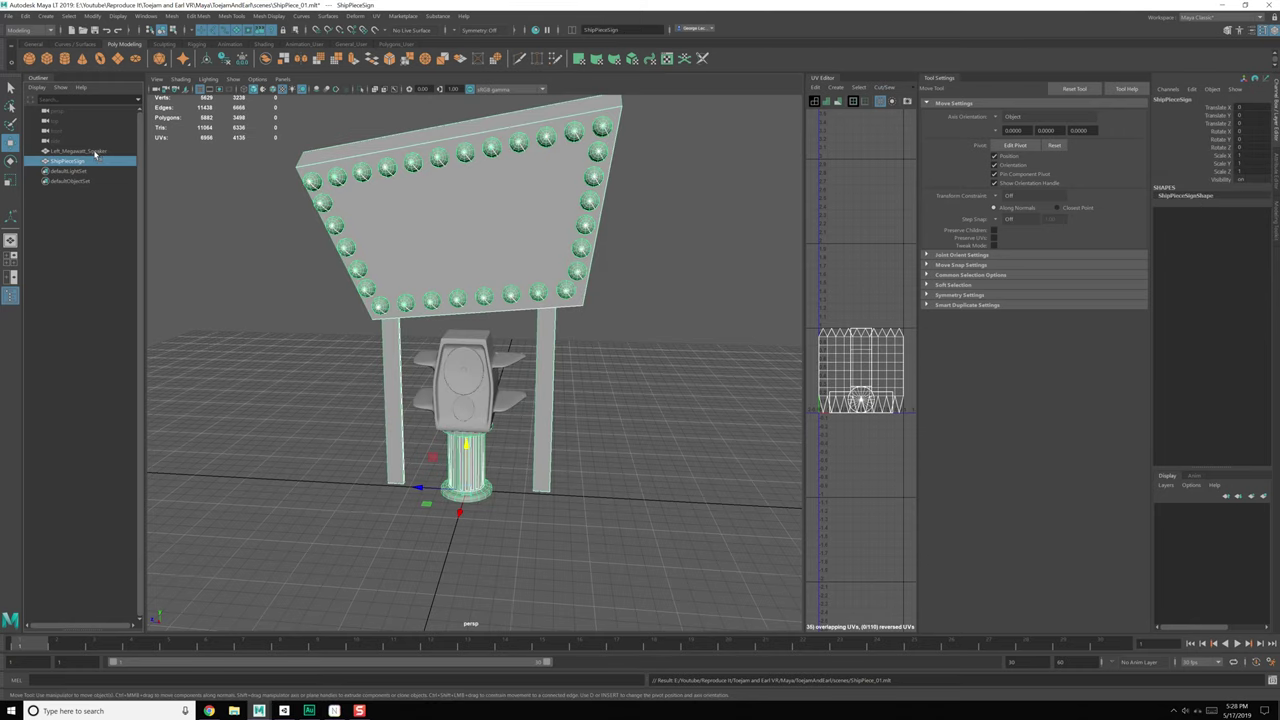
click(90, 151)
click(8, 16)
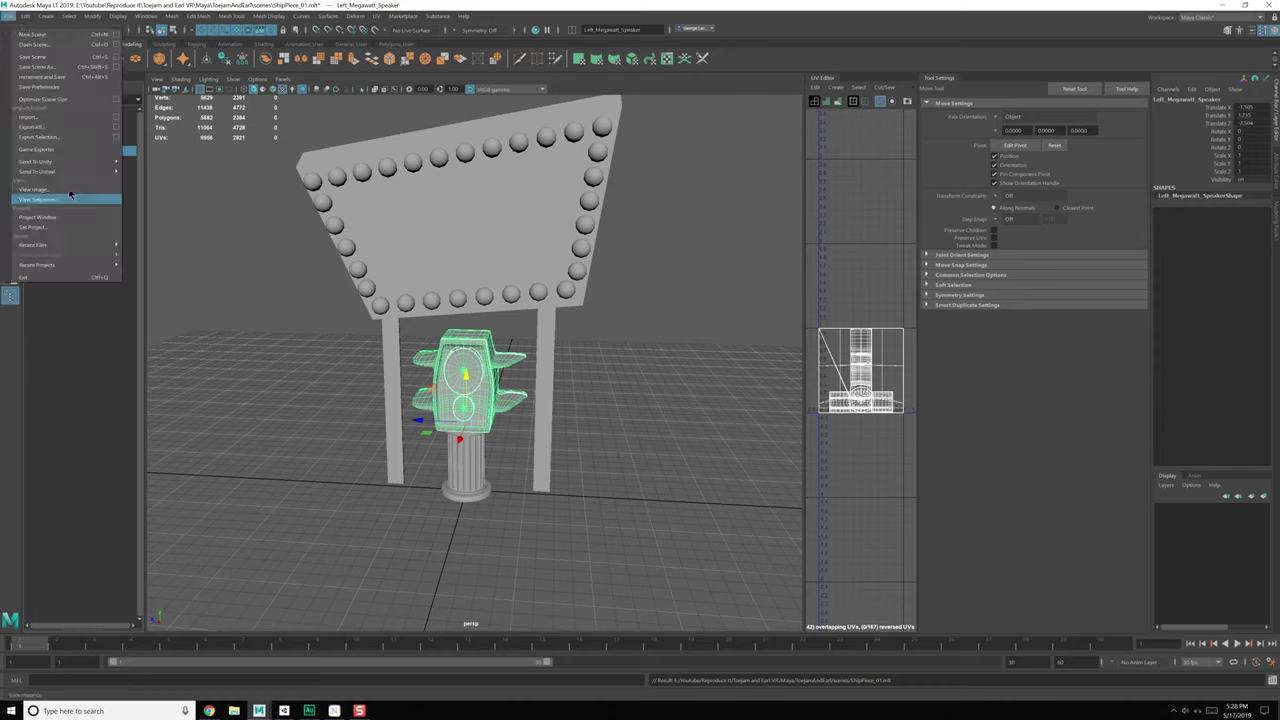
click(40, 149)
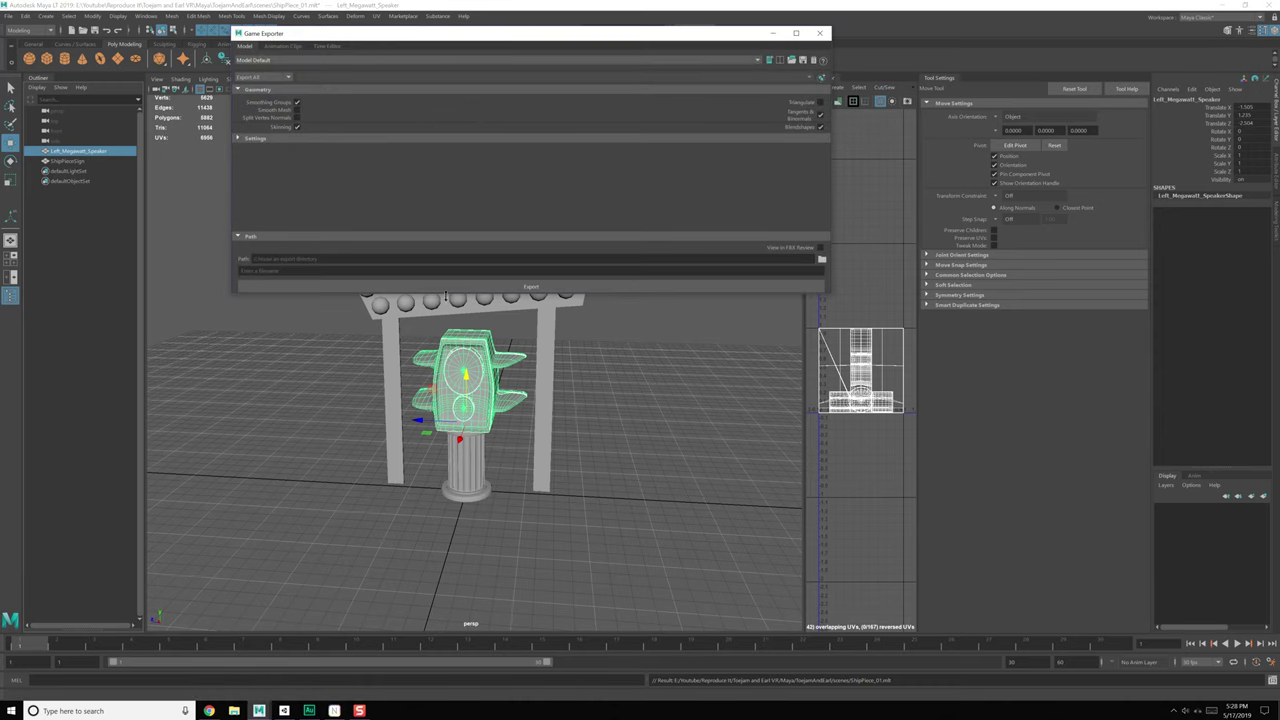
drag(450, 294, 450, 425)
click(254, 137)
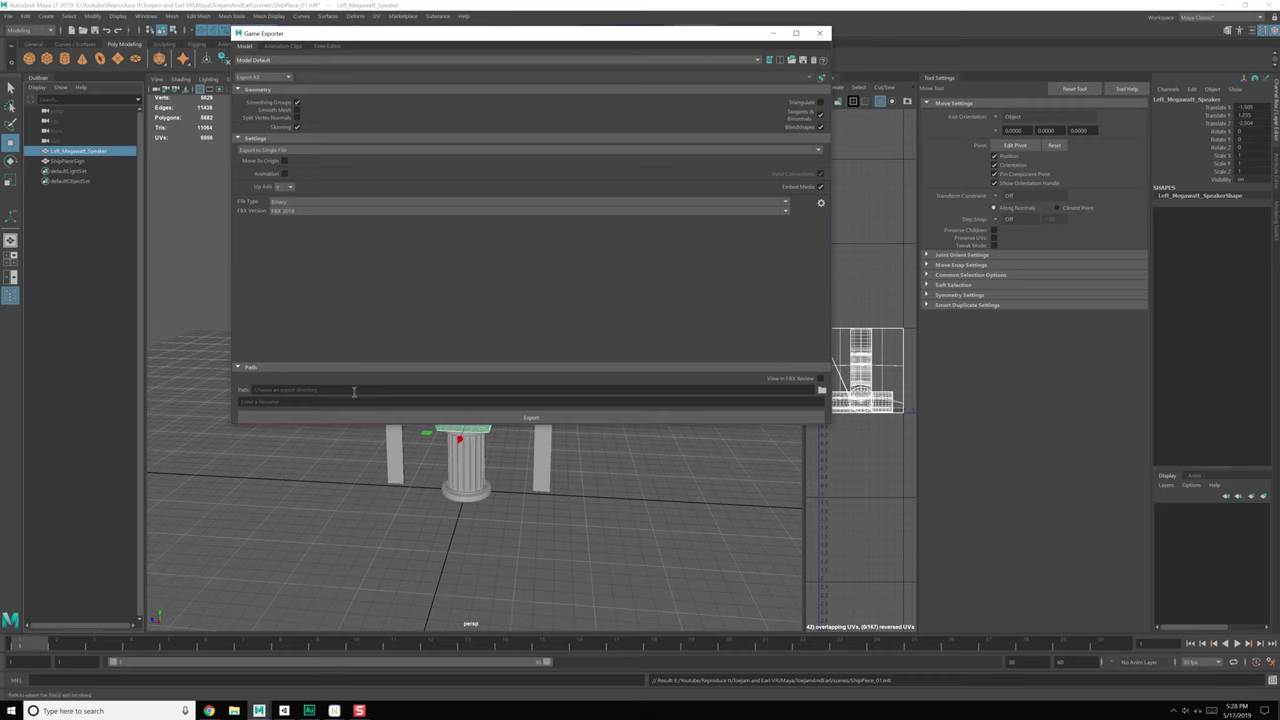
drag(490, 38, 674, 85)
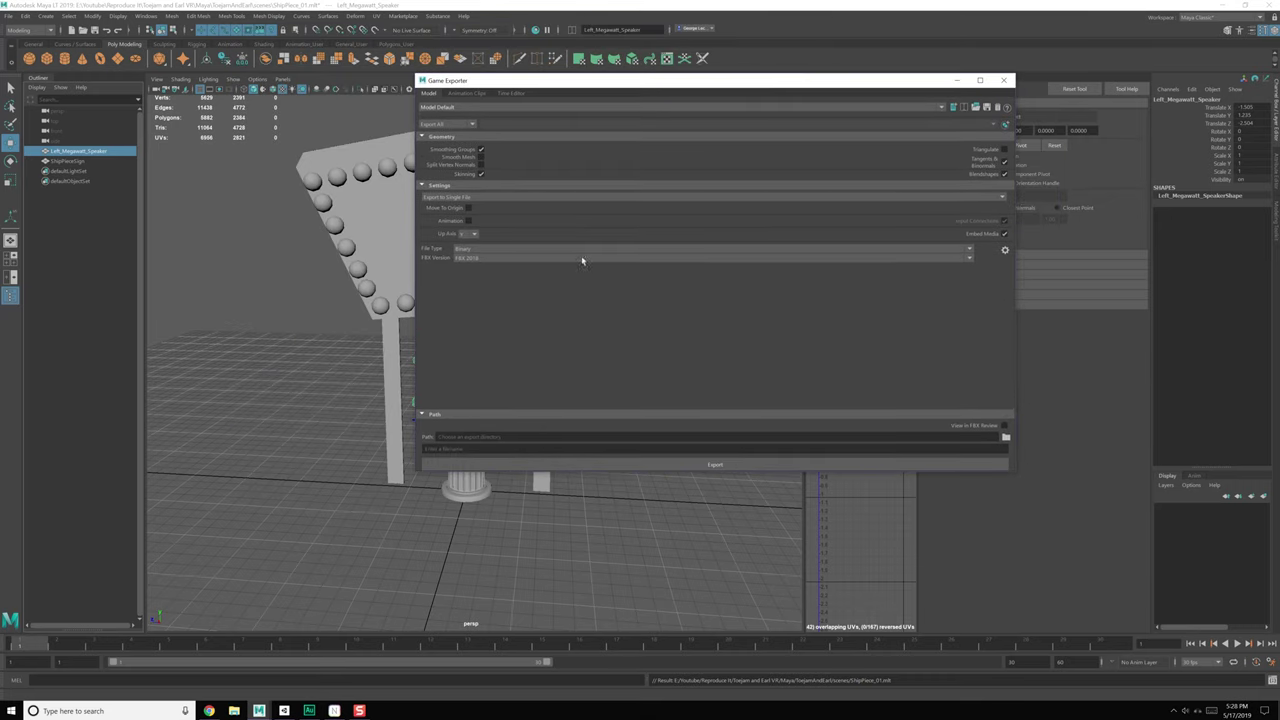
click(529, 437)
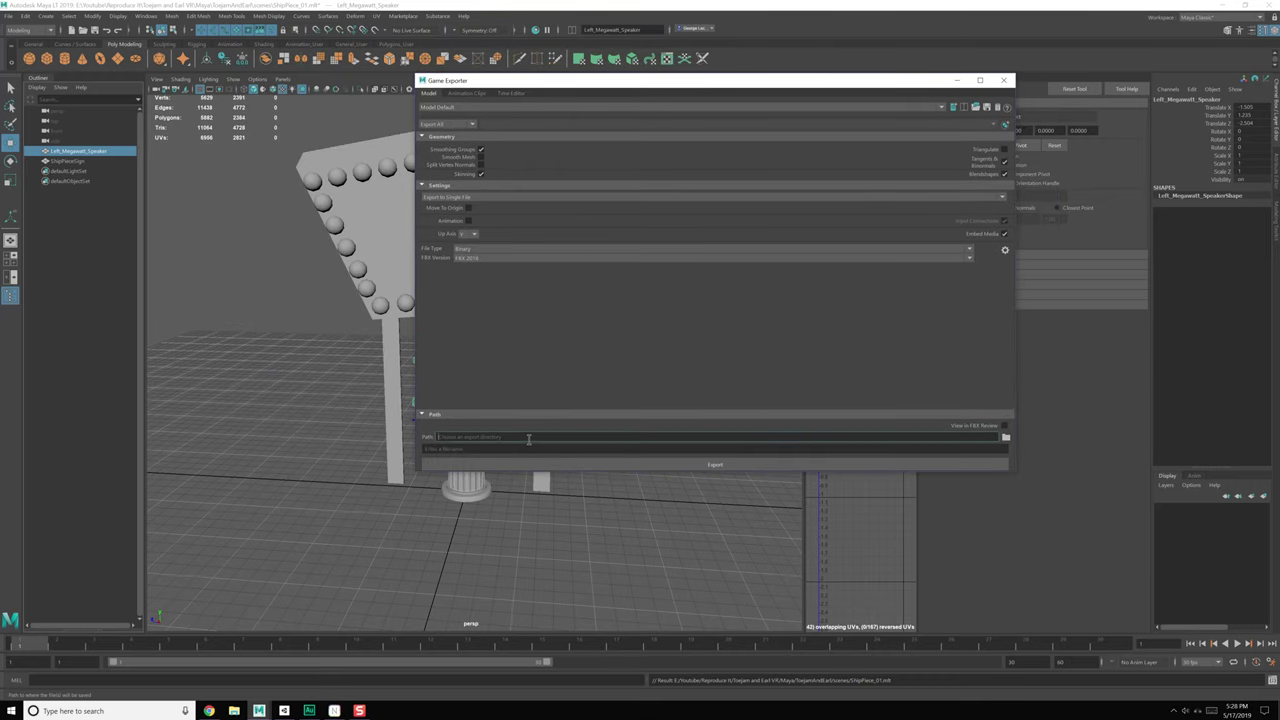
click(1005, 437)
click(1041, 152)
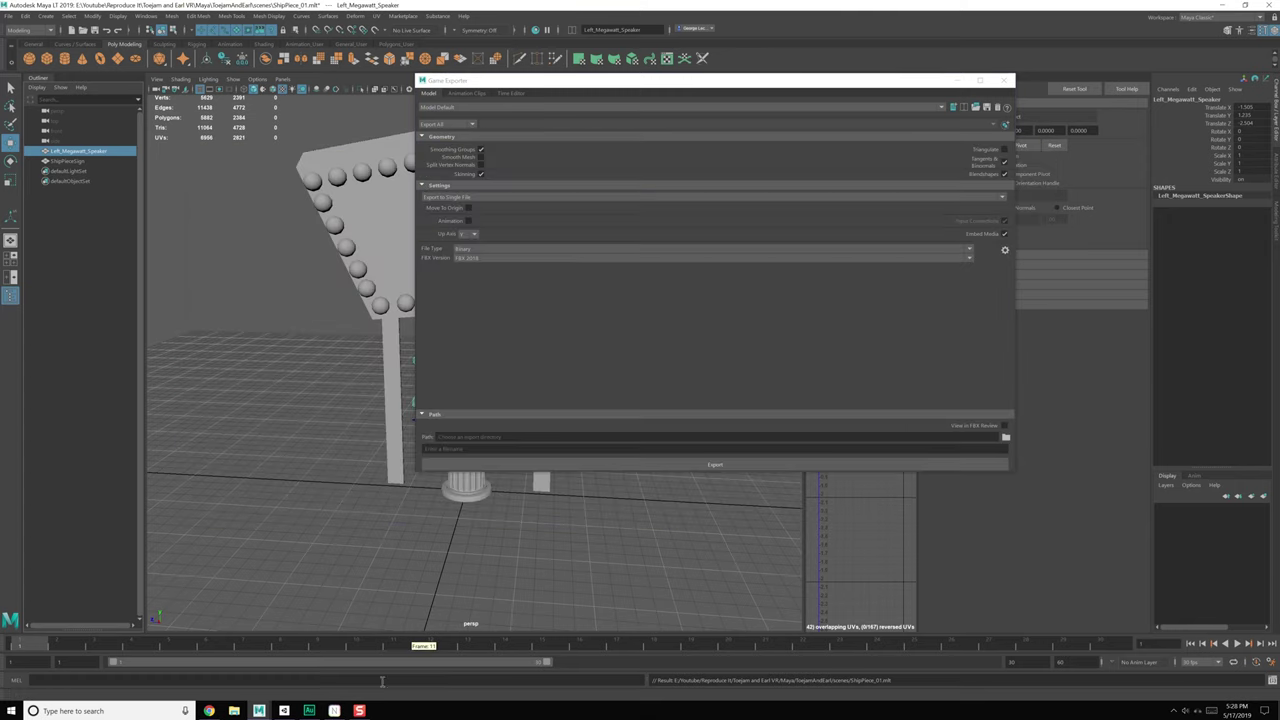
Step: Switch to Unity Hub and create a new 3D project named Toejam and Earl VR in the Toejam and Earl VR folder
click(284, 710)
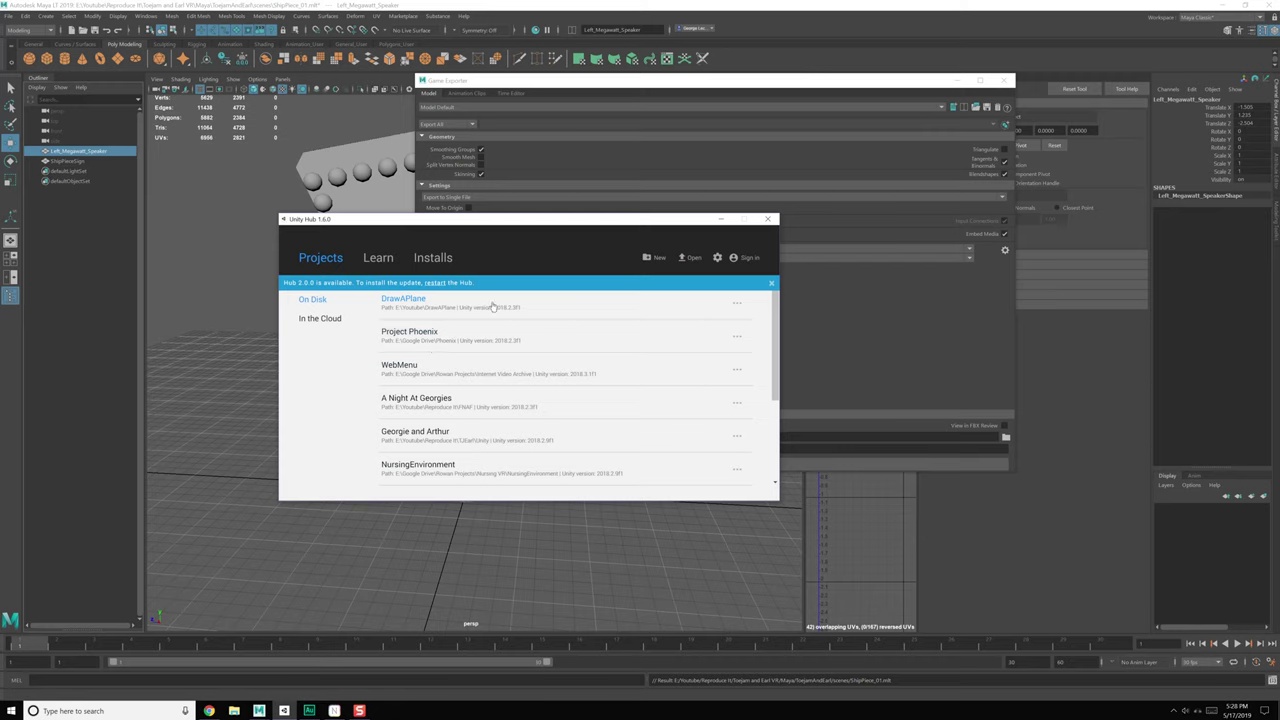
click(434, 262)
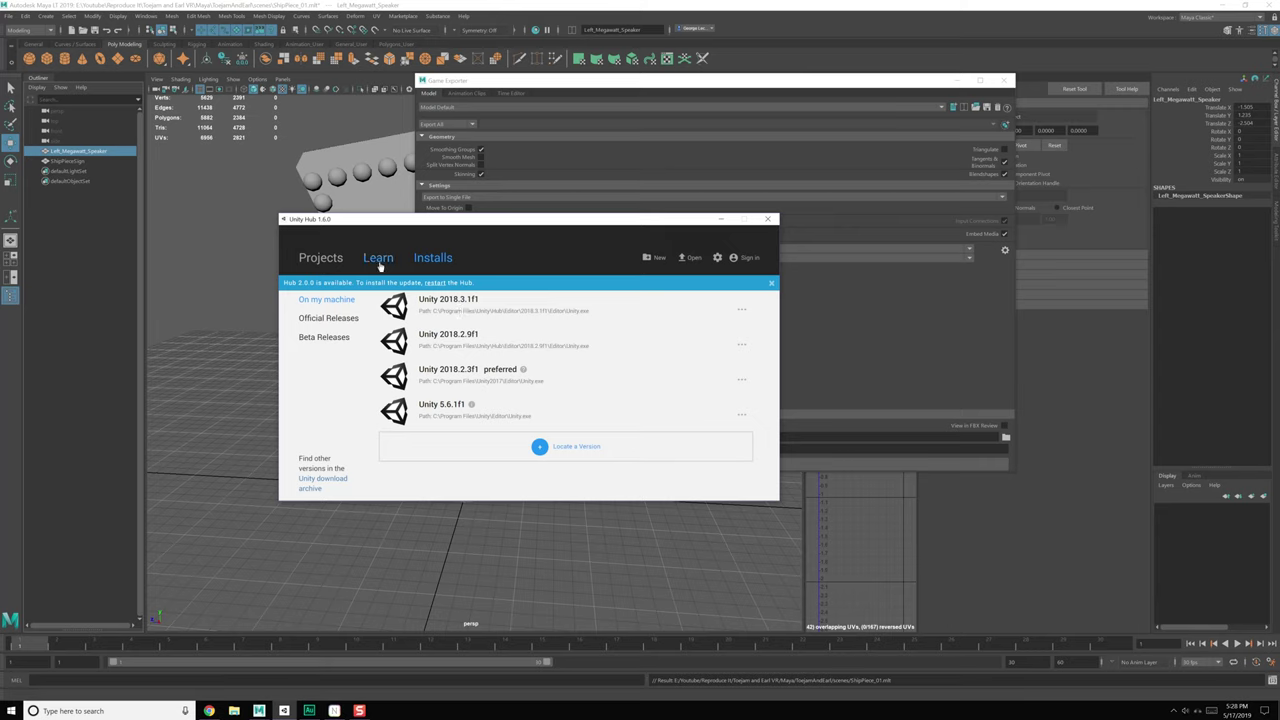
click(320, 258)
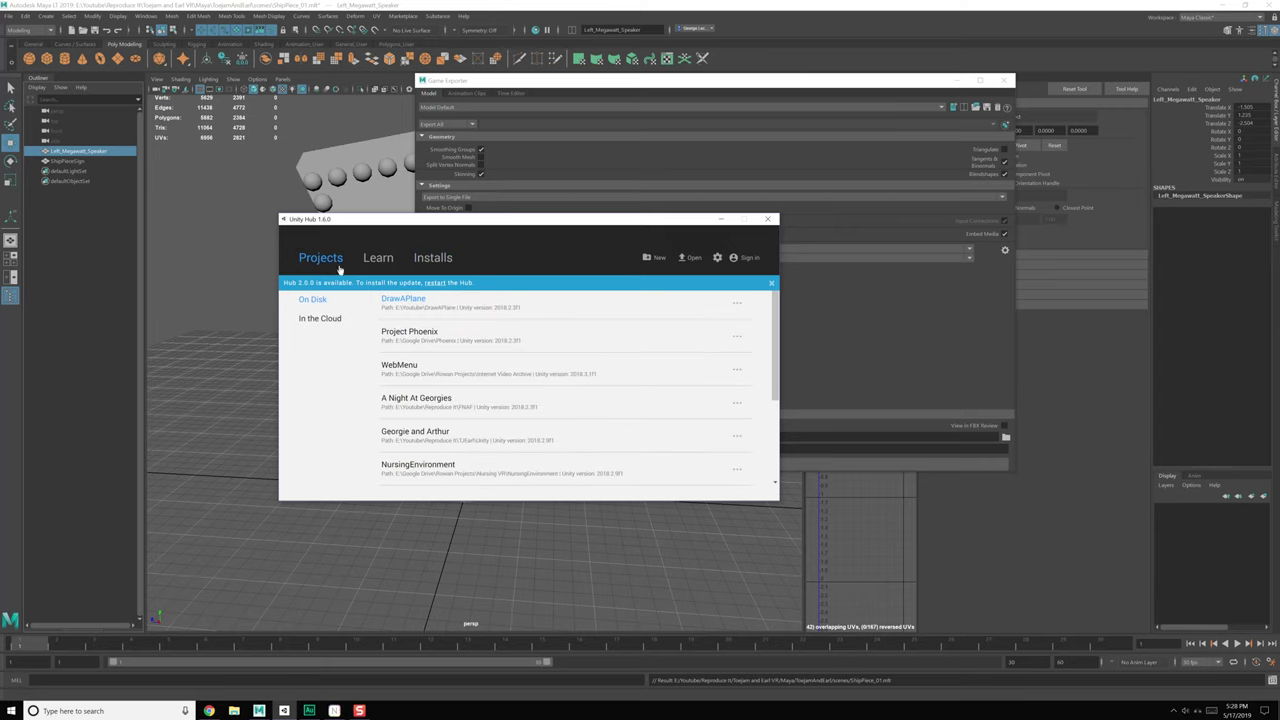
click(655, 258)
click(488, 335)
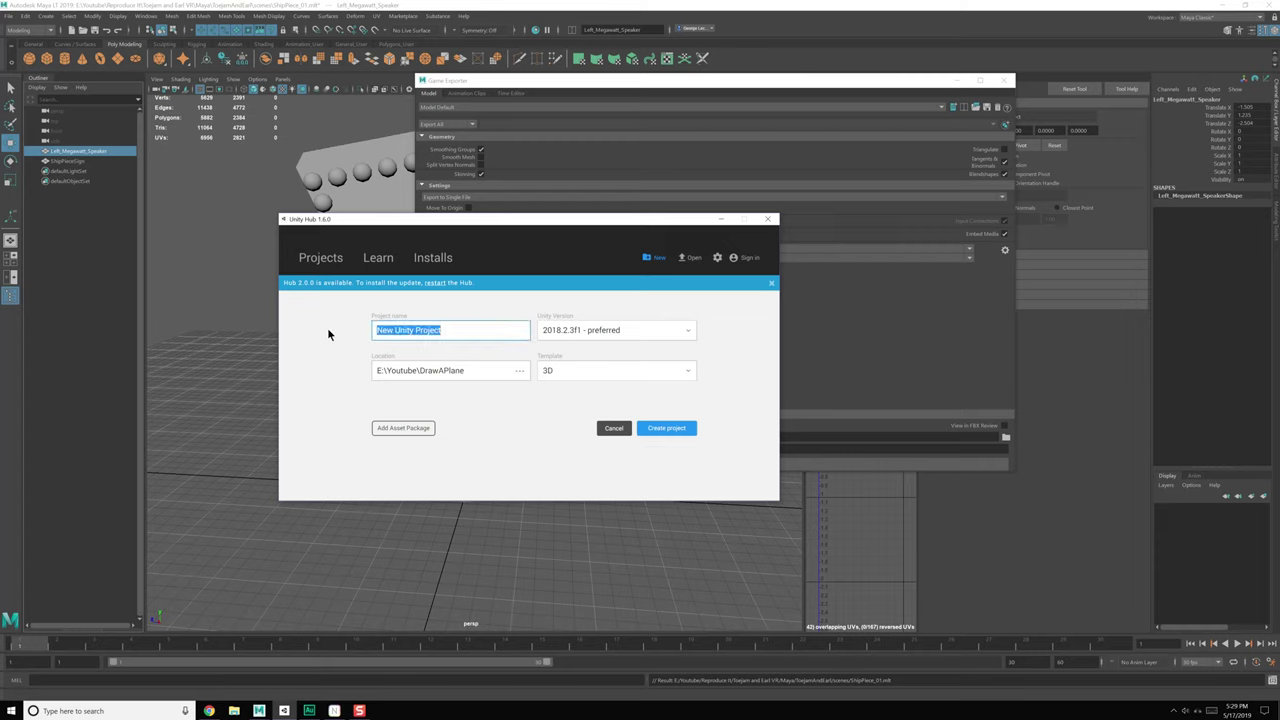
text(Toejam aND)
click(519, 371)
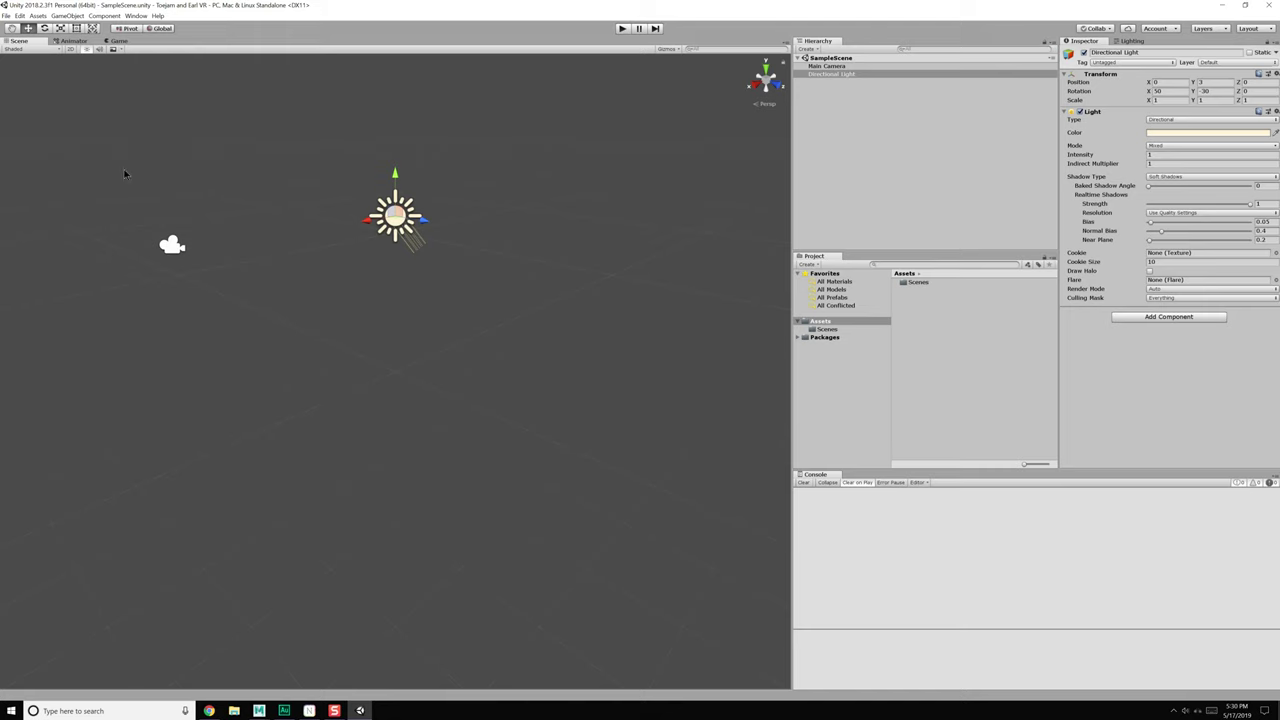
Step: Switch back to Maya LT and browse for the export directory to the new Unity project's Assets folder
click(260, 711)
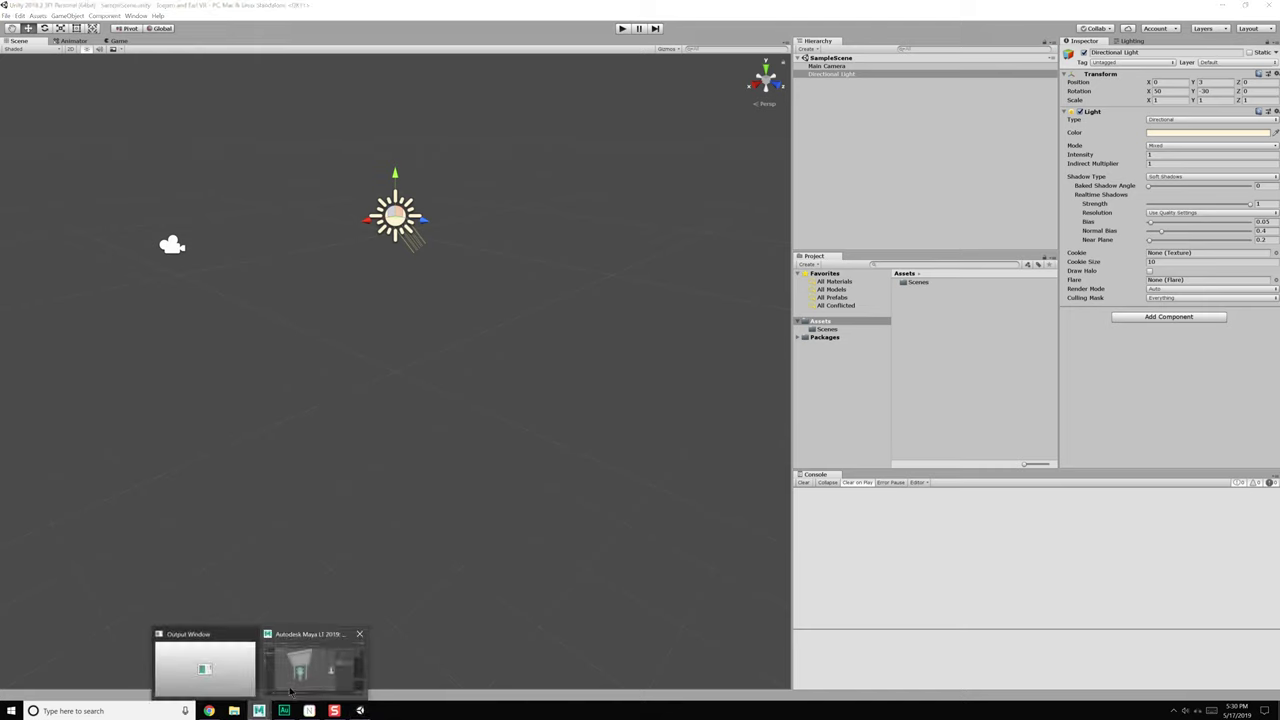
click(317, 673)
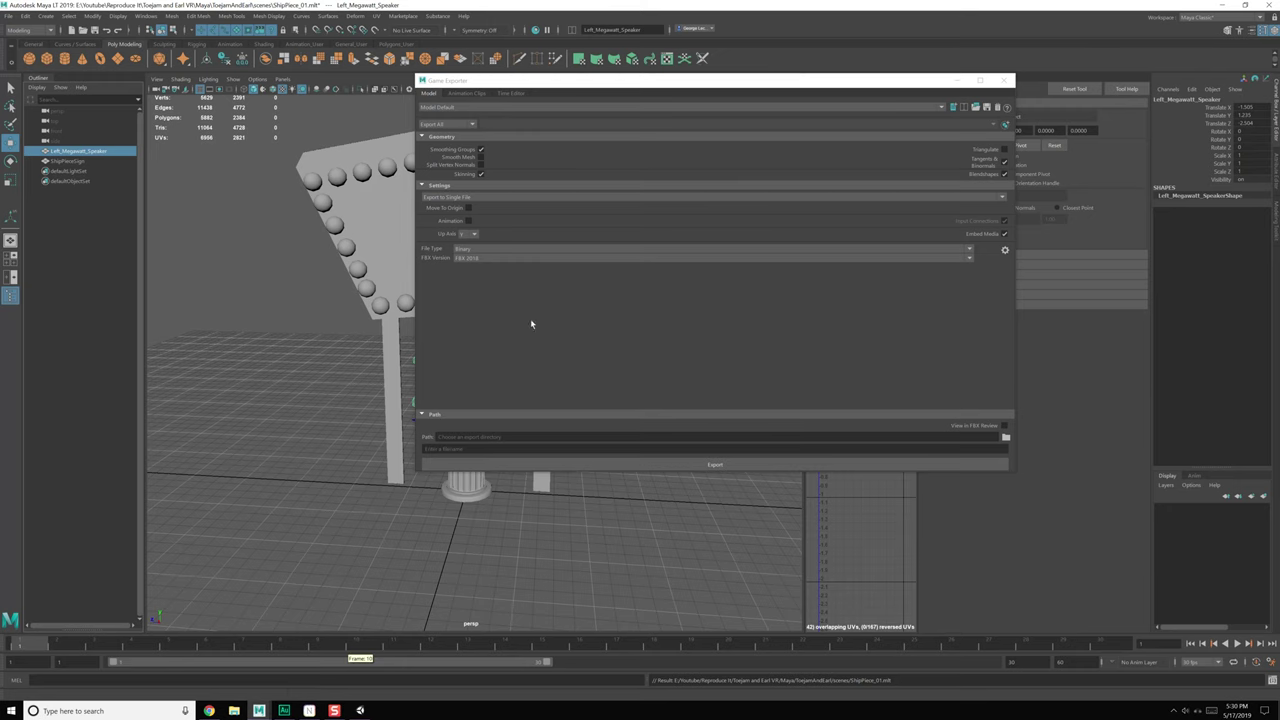
click(1005, 437)
click(1009, 169)
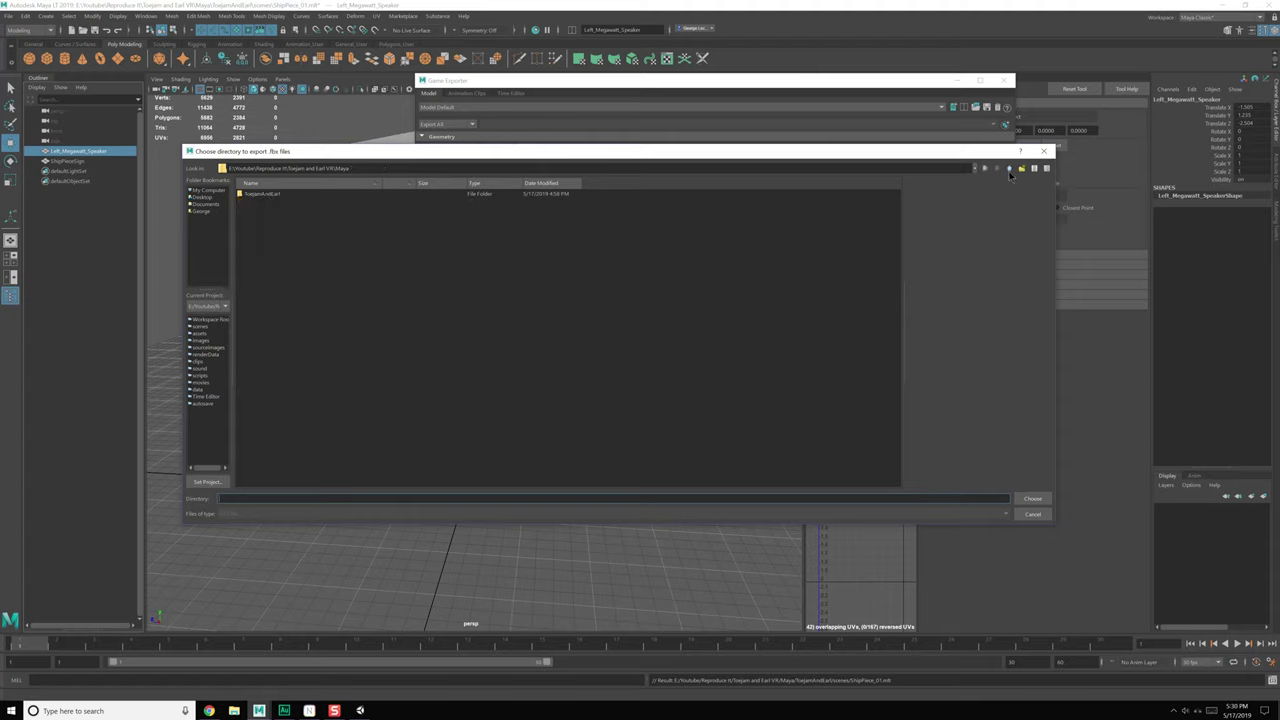
click(1009, 169)
double_click(292, 202)
double_click(271, 195)
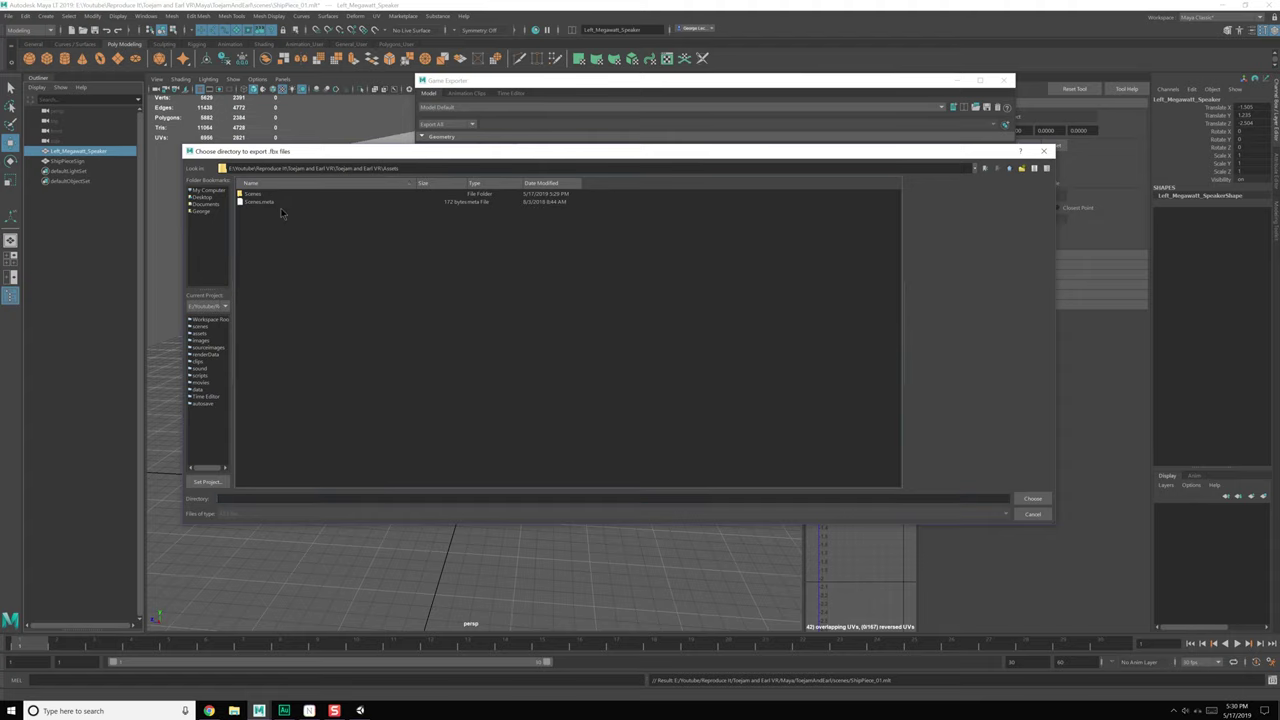
Step: Create a Models folder inside Assets and choose it as the export directory
right_click(297, 244)
click(318, 260)
text(Models)
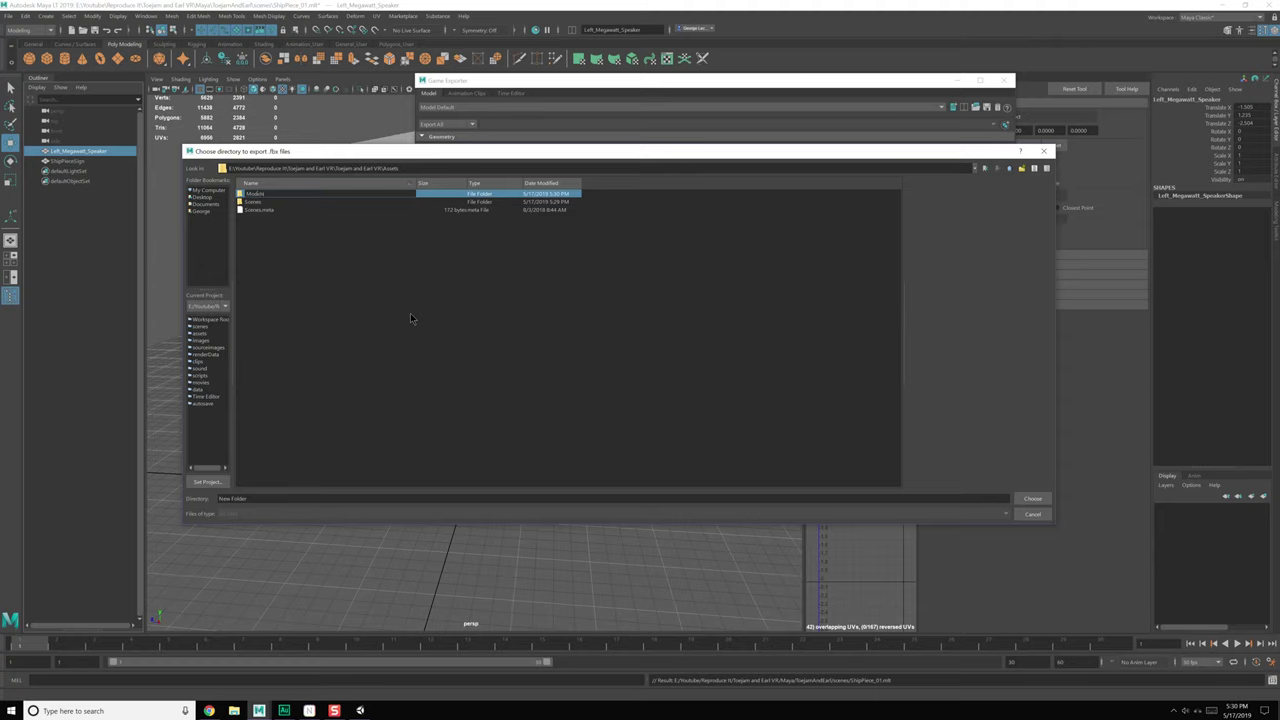
key(Return)
double_click(258, 195)
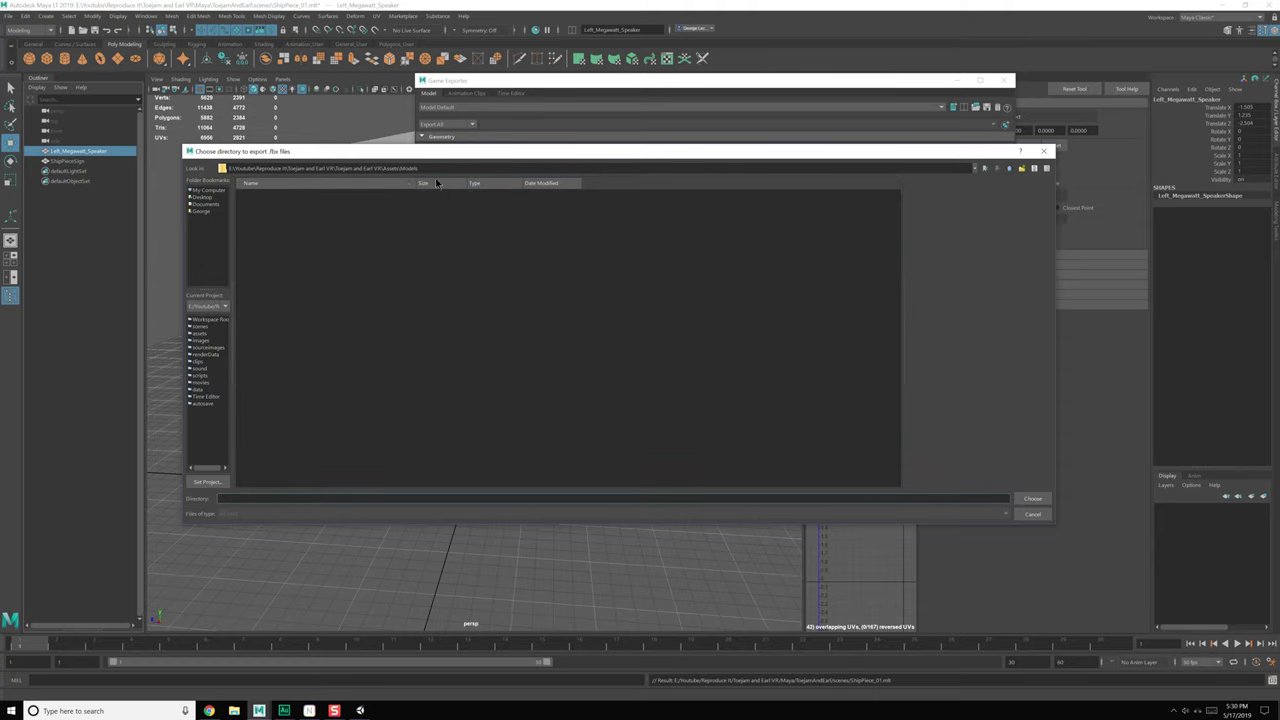
click(1031, 498)
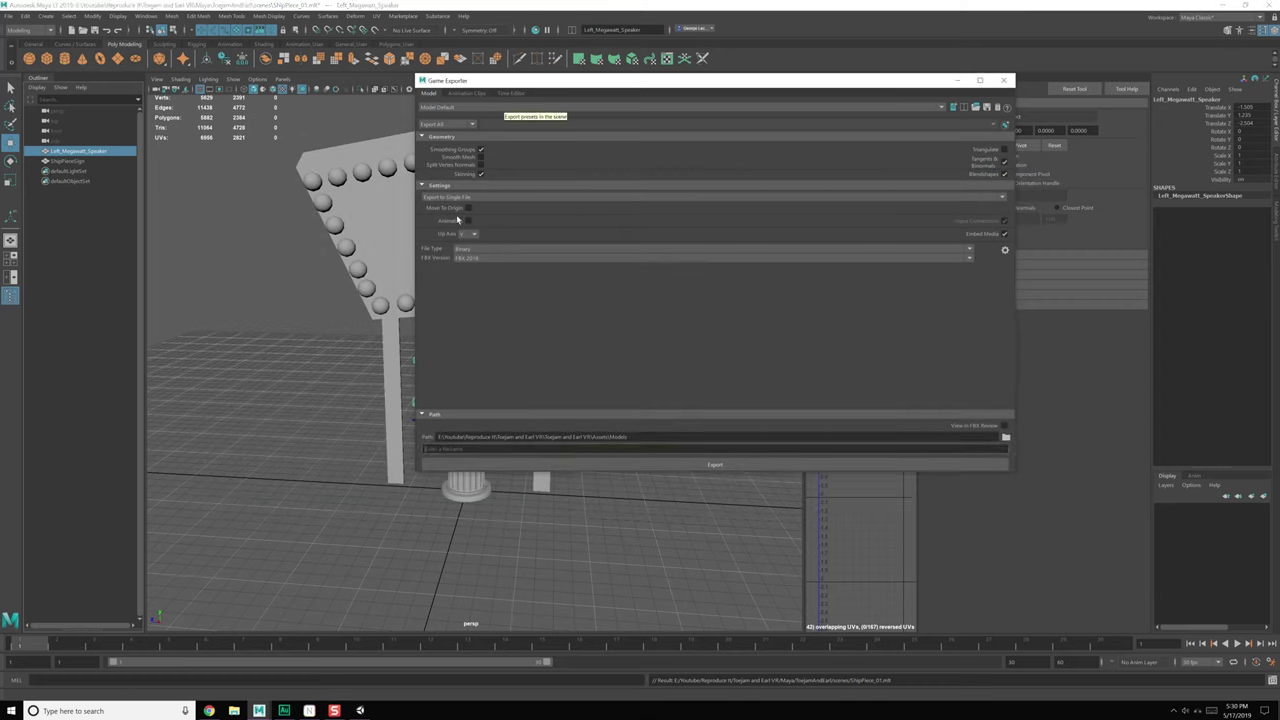
Step: Limit the export to the selection and export the speaker as LeftMegawattSpeaker
click(455, 124)
click(455, 146)
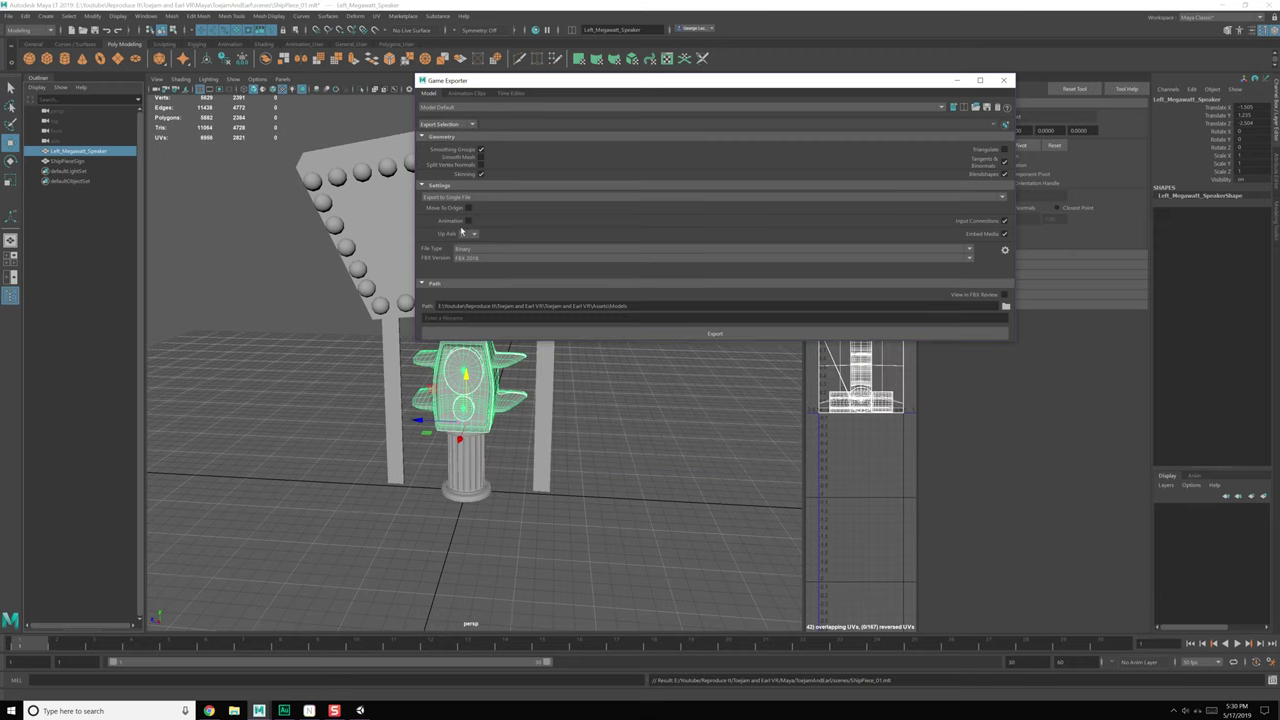
text(LeftMegawattSpeaker)
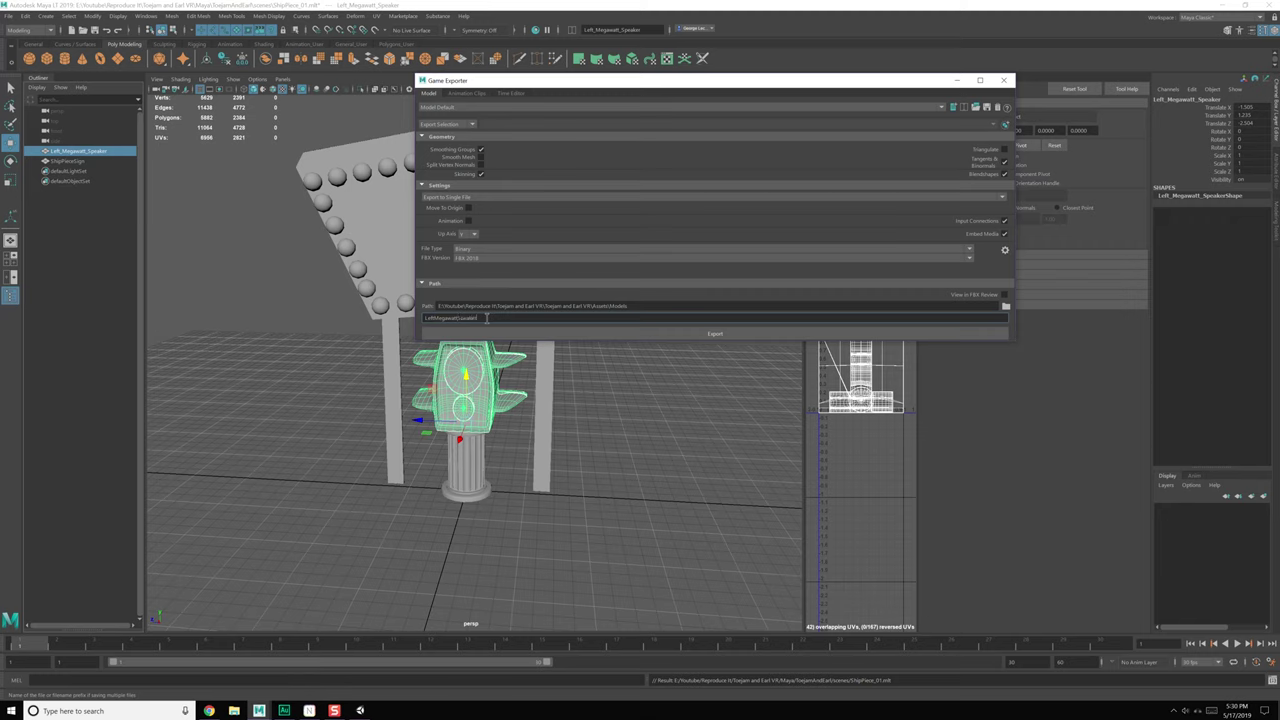
click(662, 332)
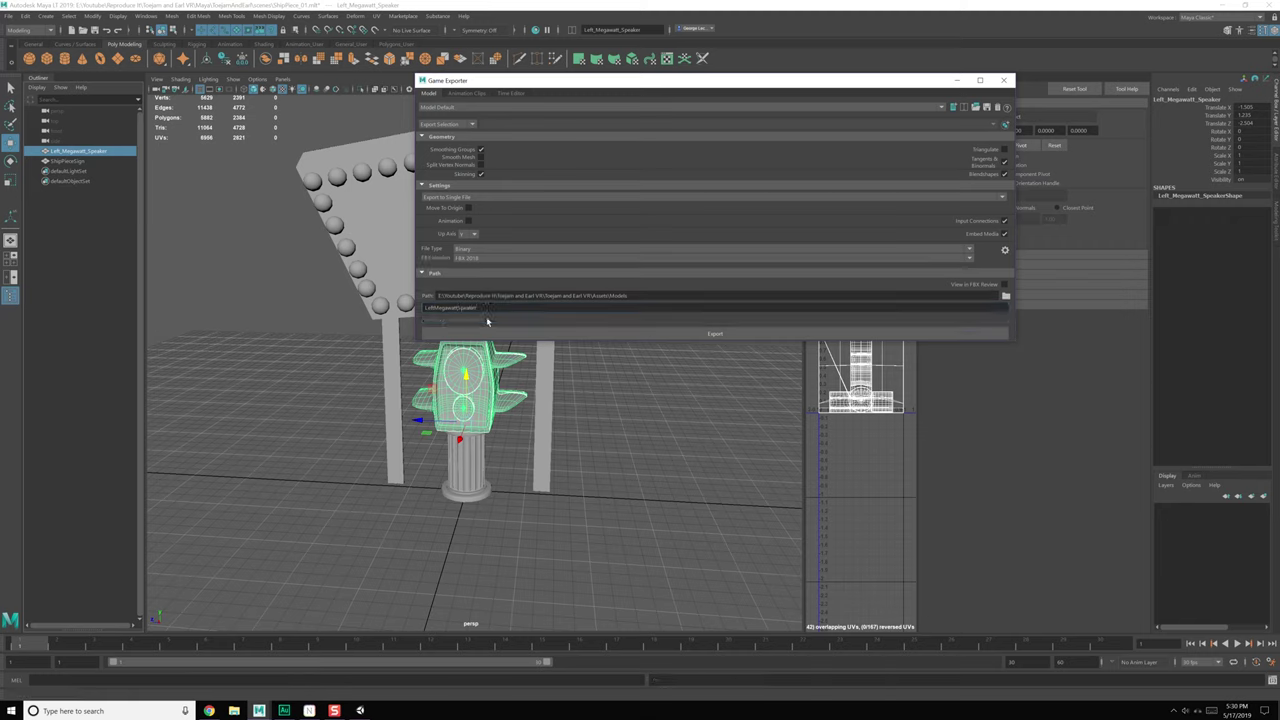
click(723, 224)
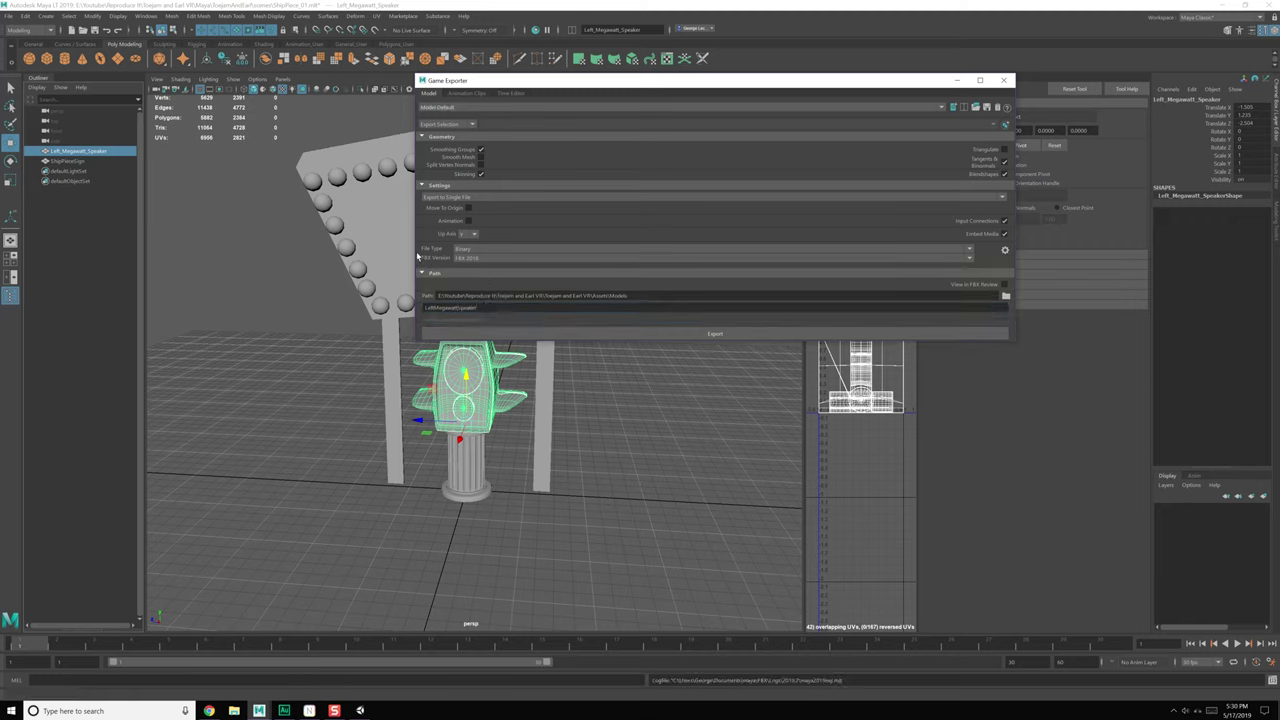
Step: Export the sign as ShipPieceSign to the same Models folder, and close the Game Exporter
click(403, 251)
drag(509, 309, 366, 306)
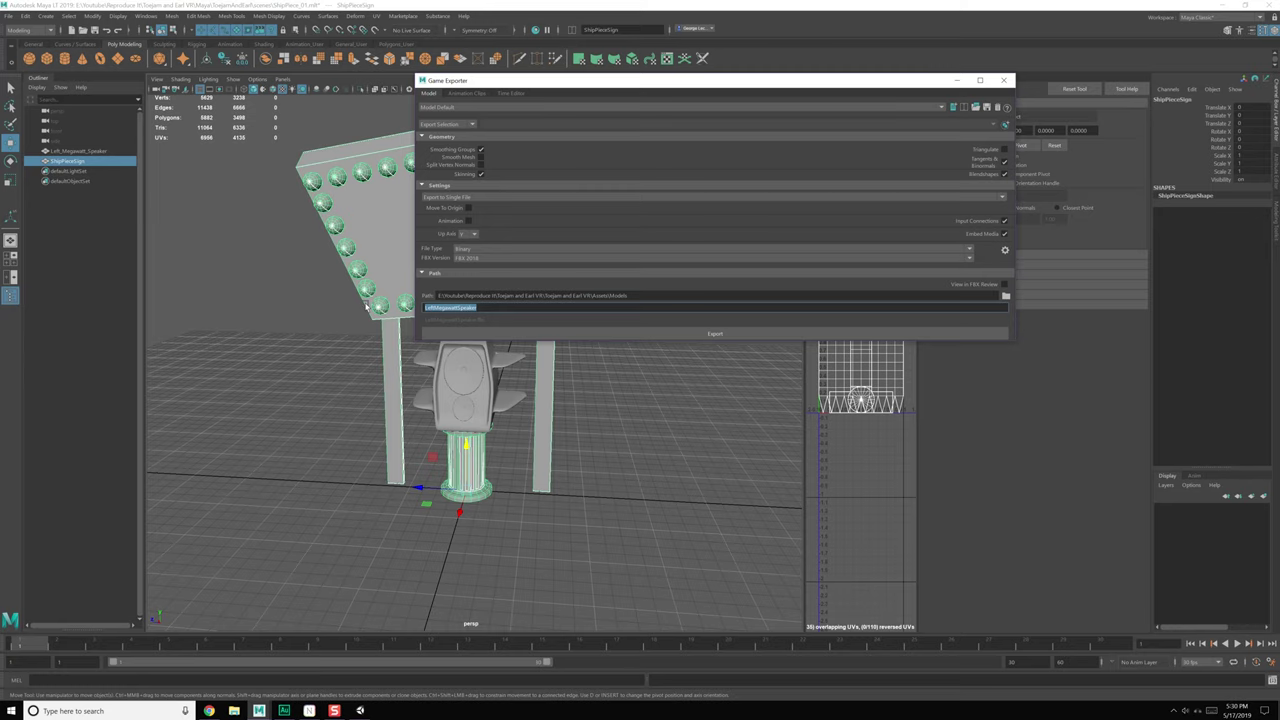
text(ShipPieceSign)
click(670, 332)
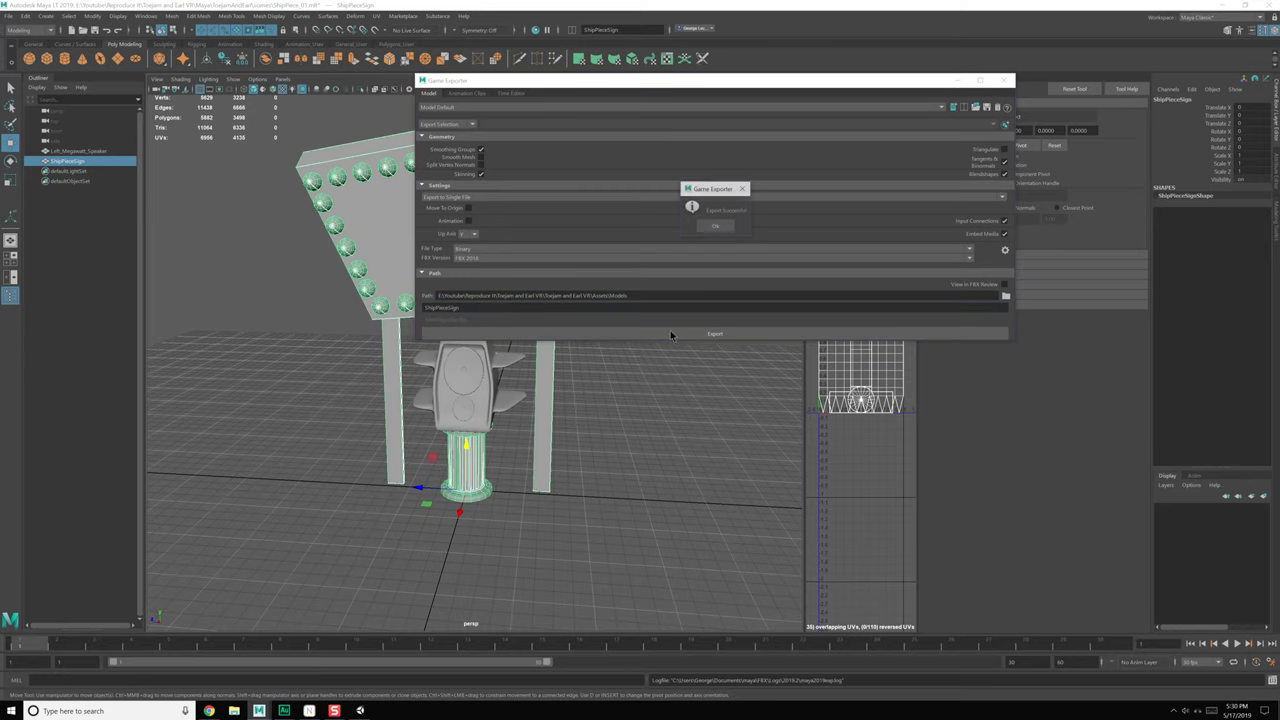
click(692, 206)
click(1003, 81)
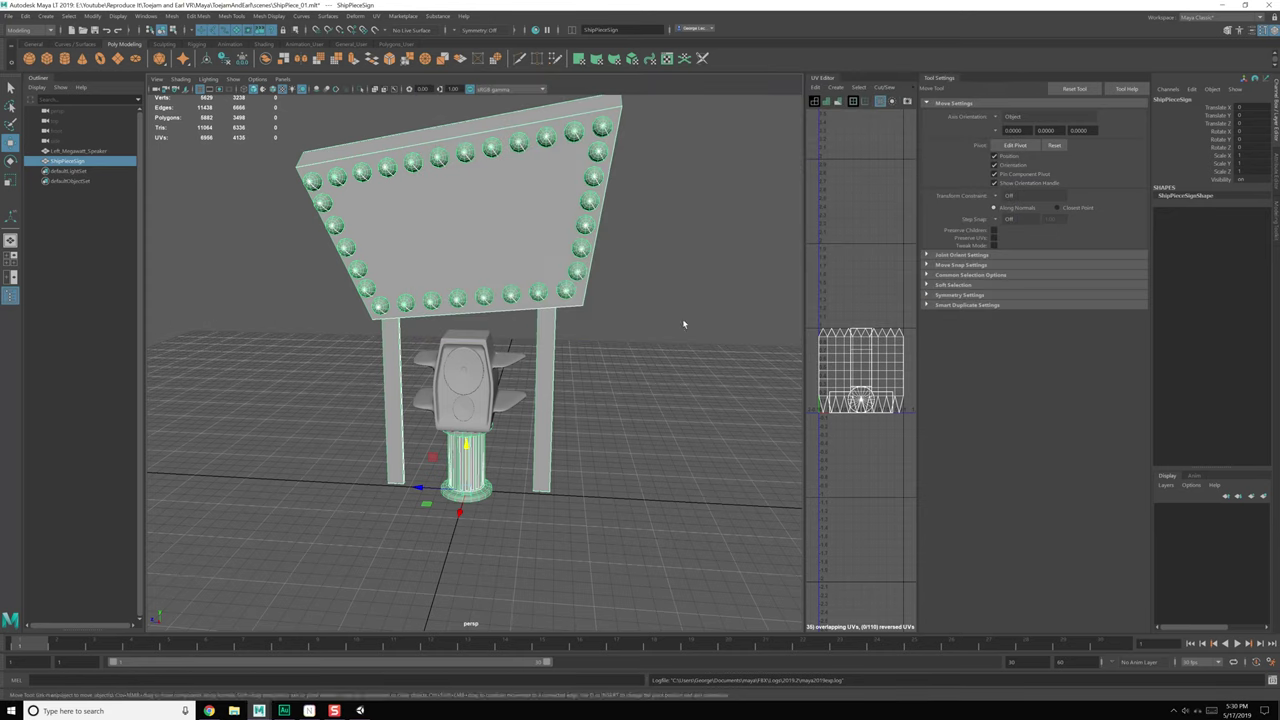
Step: Assign a new Phong material to the speaker
click(462, 380)
right_drag(486, 370, 485, 605)
click(508, 308)
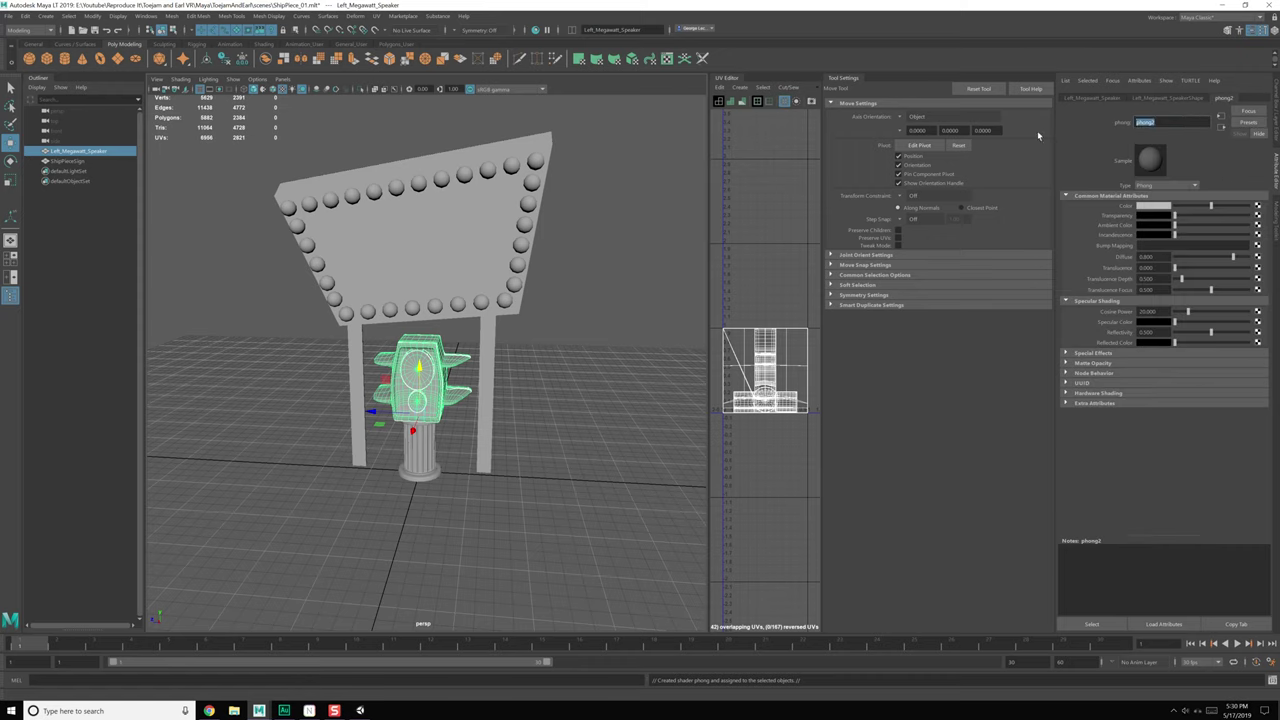
Step: Rename the speaker's new Phong material as LeftMegawattSpeaker_M
text(LeftMegawattSpeaker_M)
key(Return)
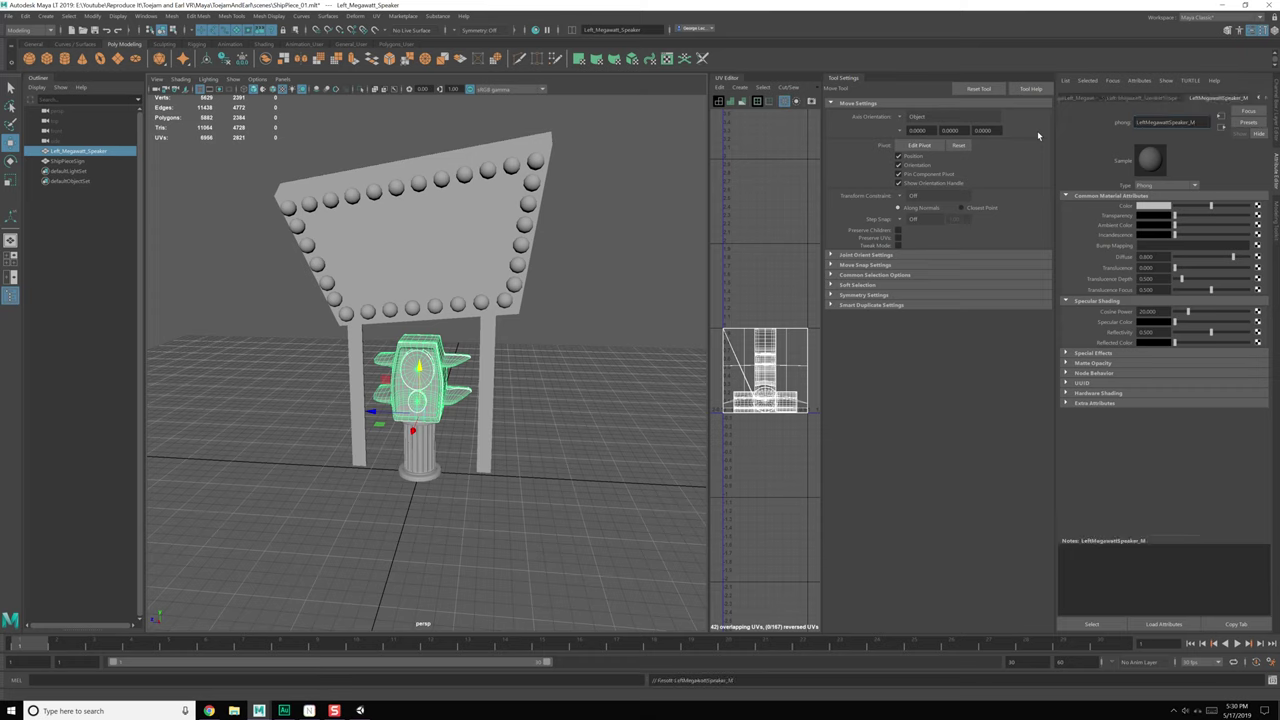
Step: Assign a new Phong material named ShipPieceSign_M to the ship piece sign and save the scene
click(430, 445)
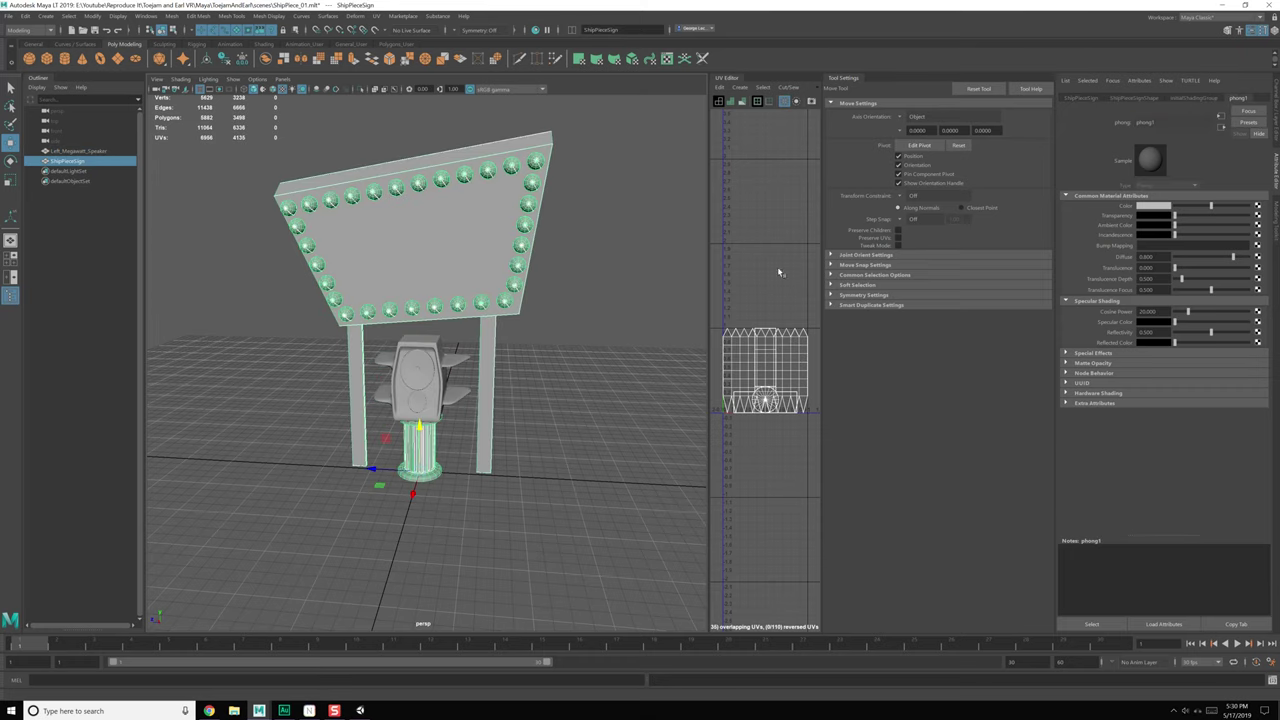
right_drag(503, 242, 511, 481)
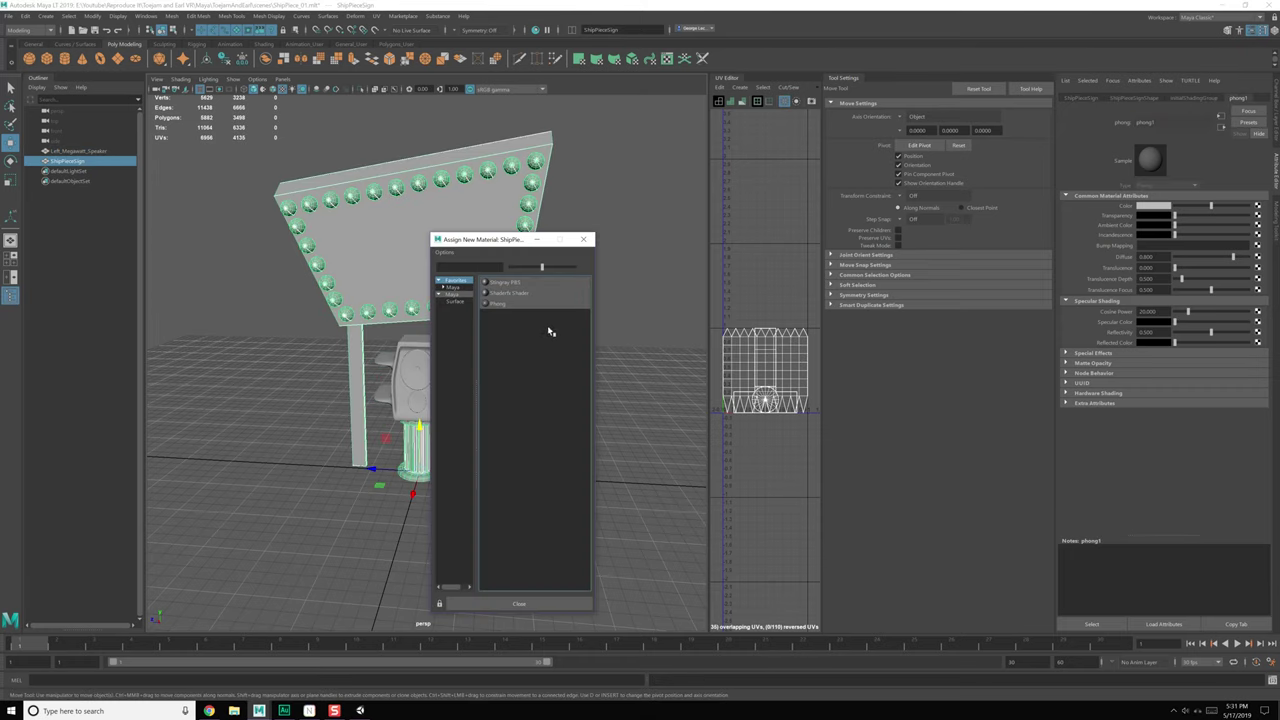
click(521, 305)
drag(1169, 121, 1040, 134)
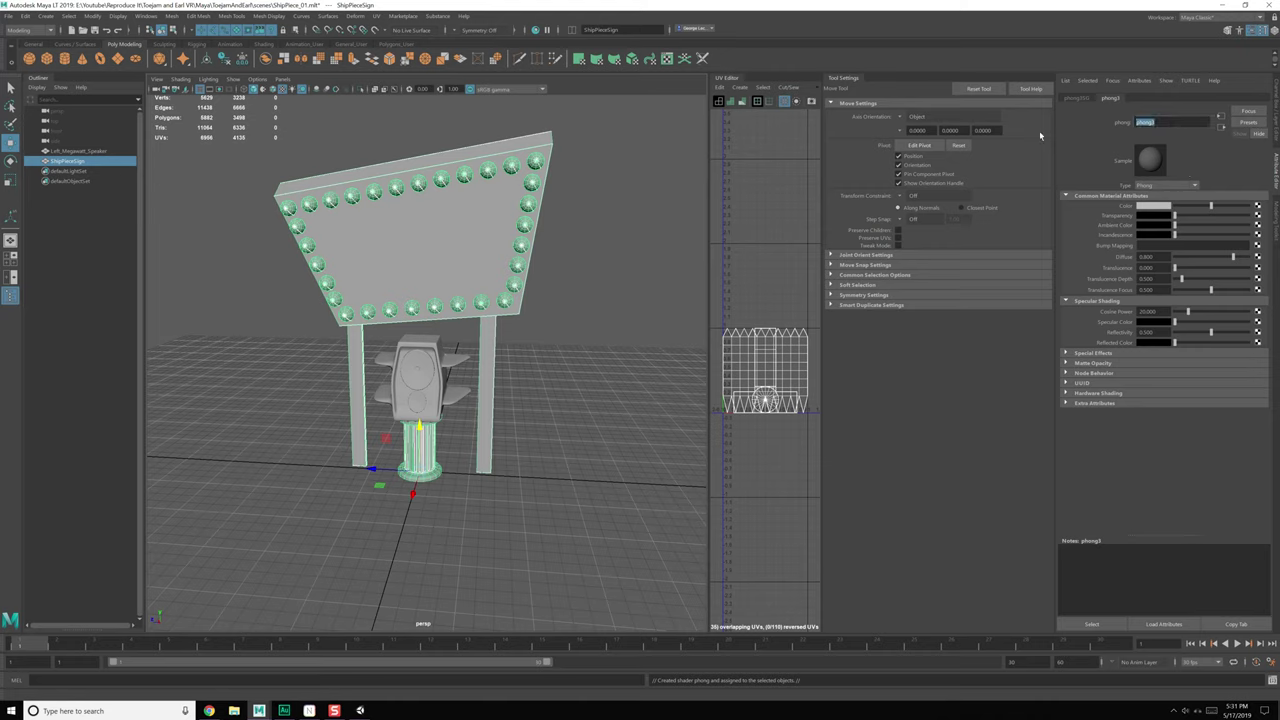
text(ShipPieceSign_M)
key(Return)
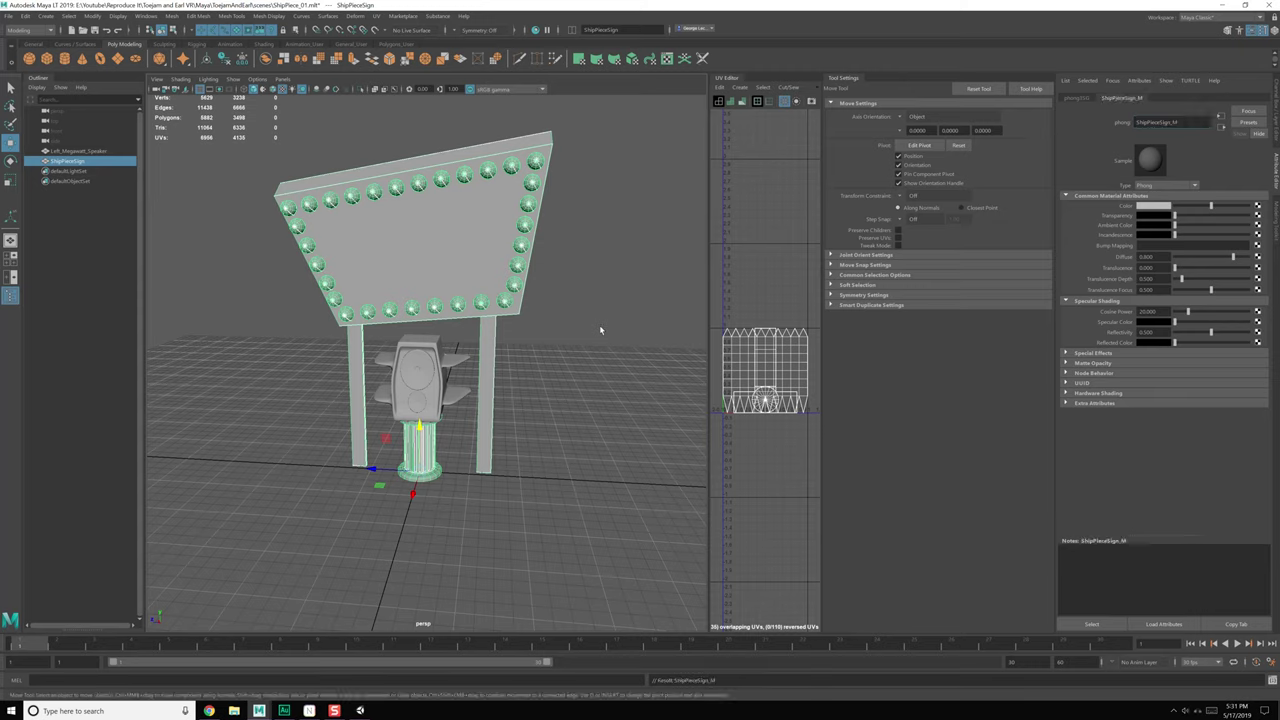
click(576, 303)
key(ctrl+s)
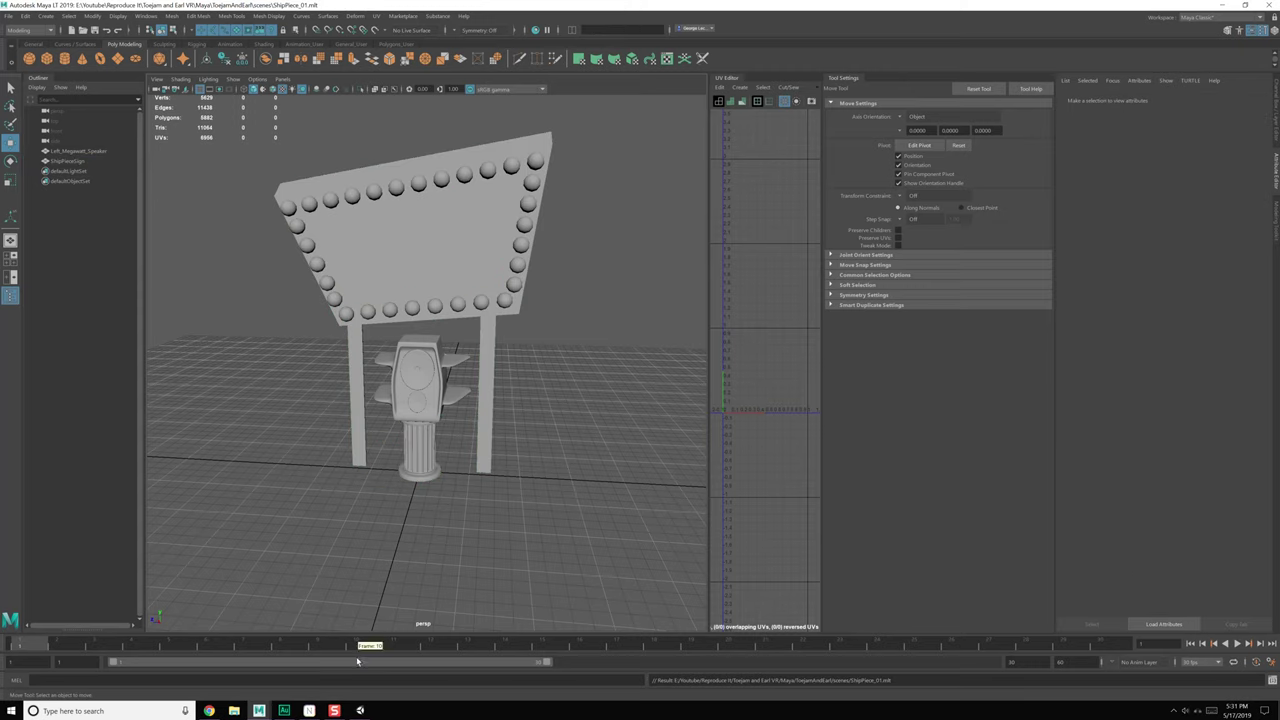
Step: Switch to Unity and add the LeftMegawattSpeaker model from the Models folder to the scene
click(361, 710)
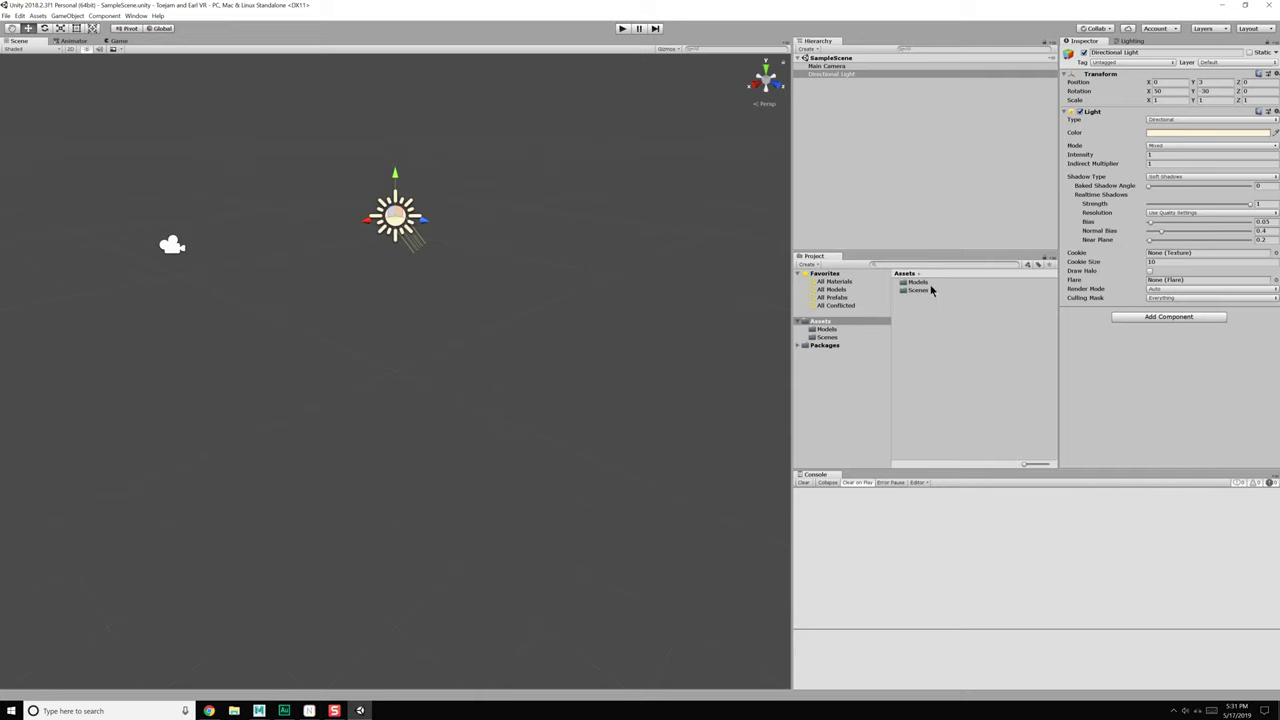
click(914, 284)
click(914, 290)
double_click(913, 284)
click(925, 284)
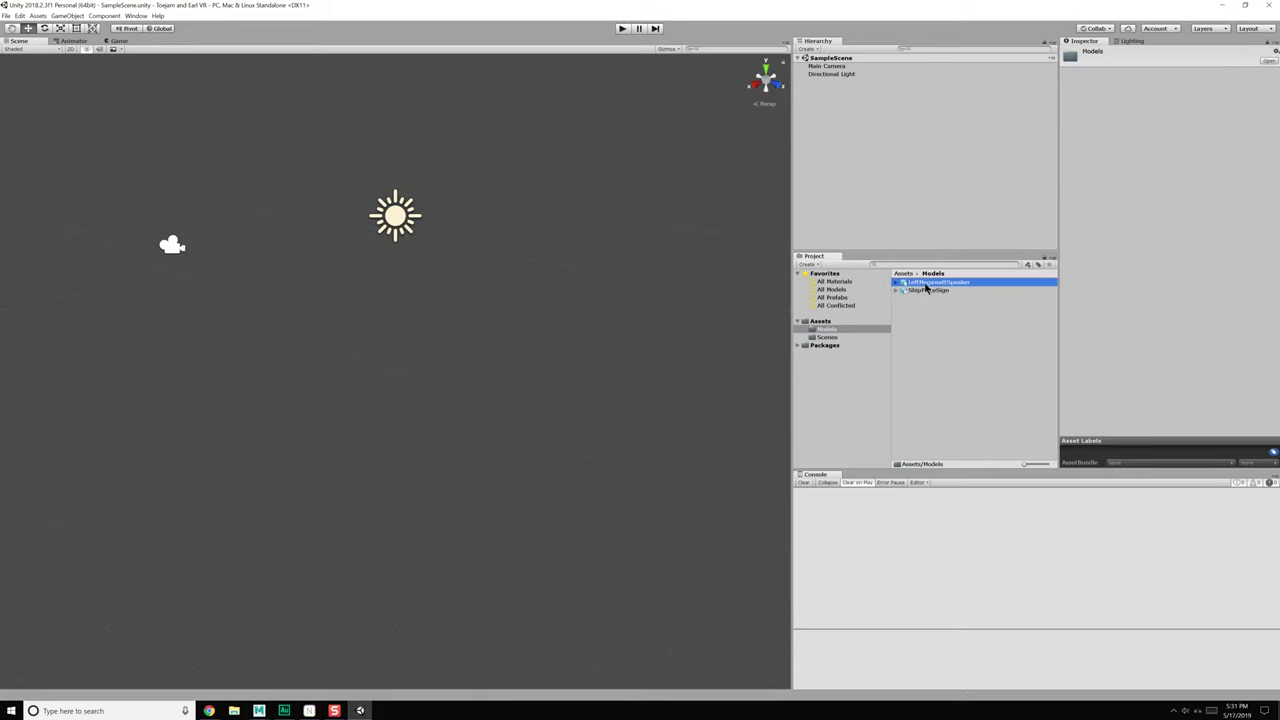
click(924, 291)
click(917, 283)
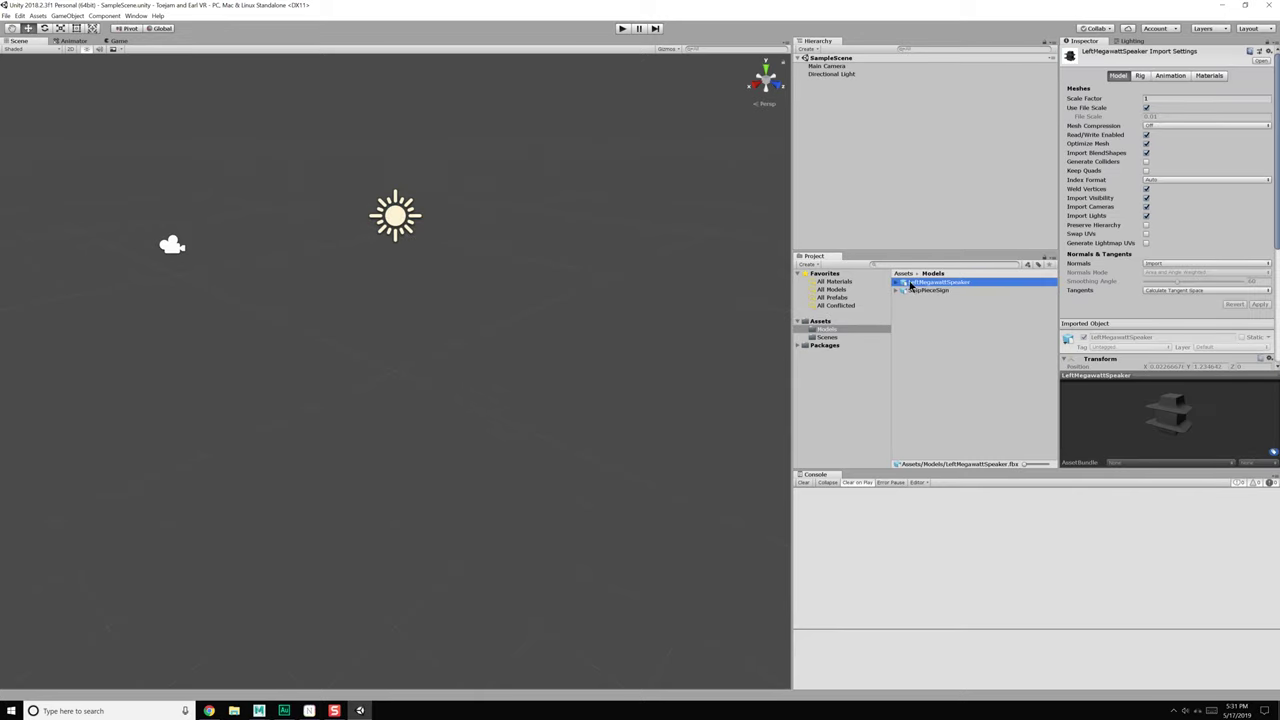
drag(911, 286, 854, 160)
alt+drag(478, 290, 224, 251)
click(38, 16)
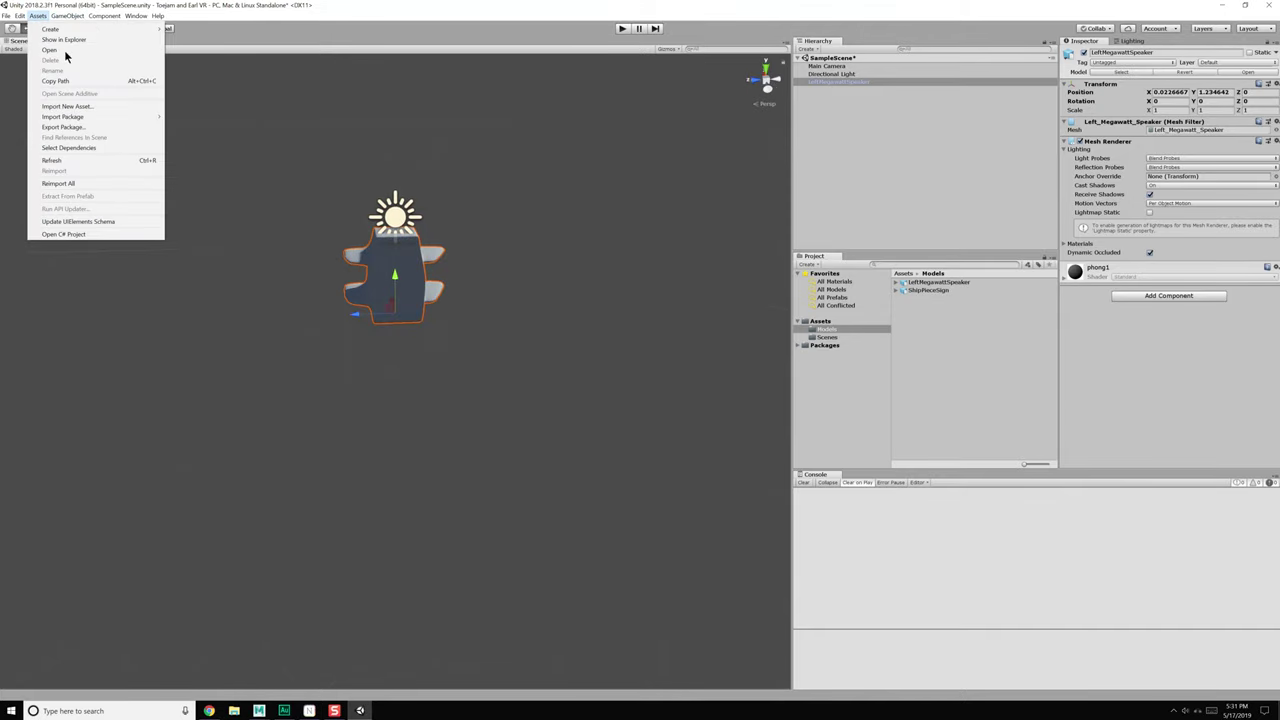
mouse_move(59, 17)
mouse_move(93, 51)
click(208, 50)
alt+drag(520, 264, 443, 292)
key(Delete)
Step: Add the ShipPieceSign model to the scene alongside the speaker
click(926, 290)
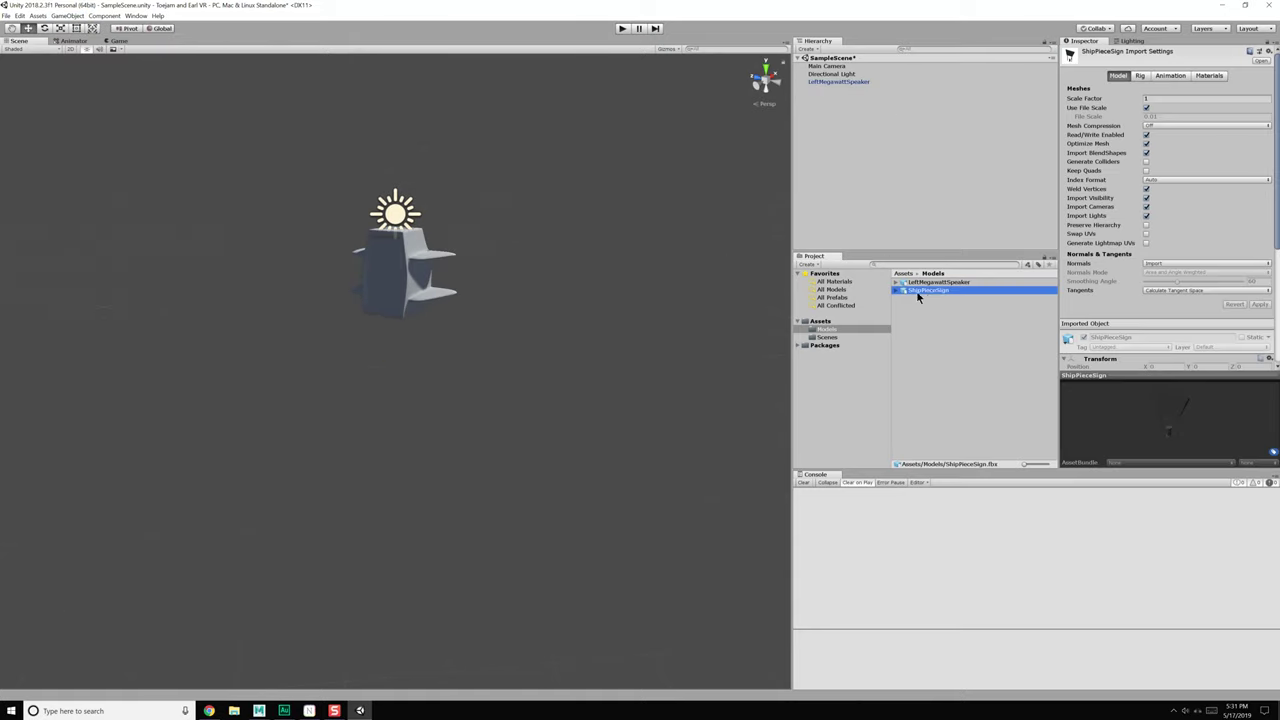
drag(905, 290, 877, 172)
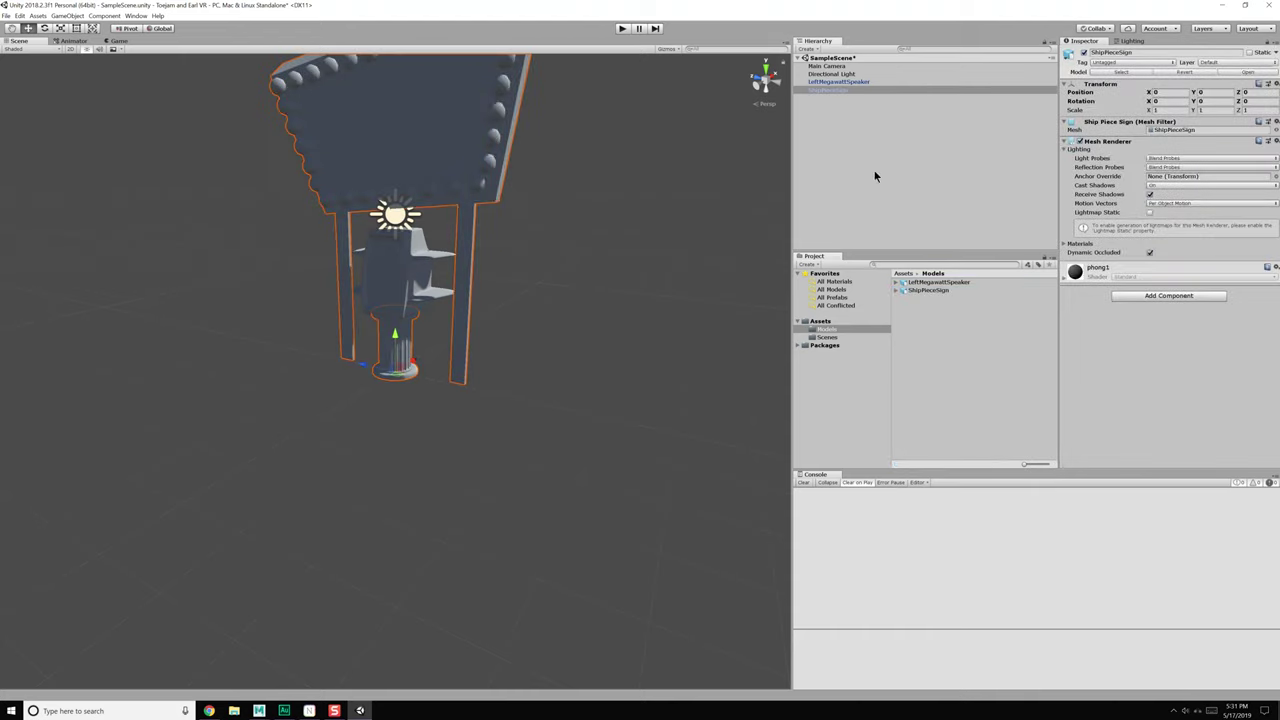
alt+drag(610, 275, 701, 295)
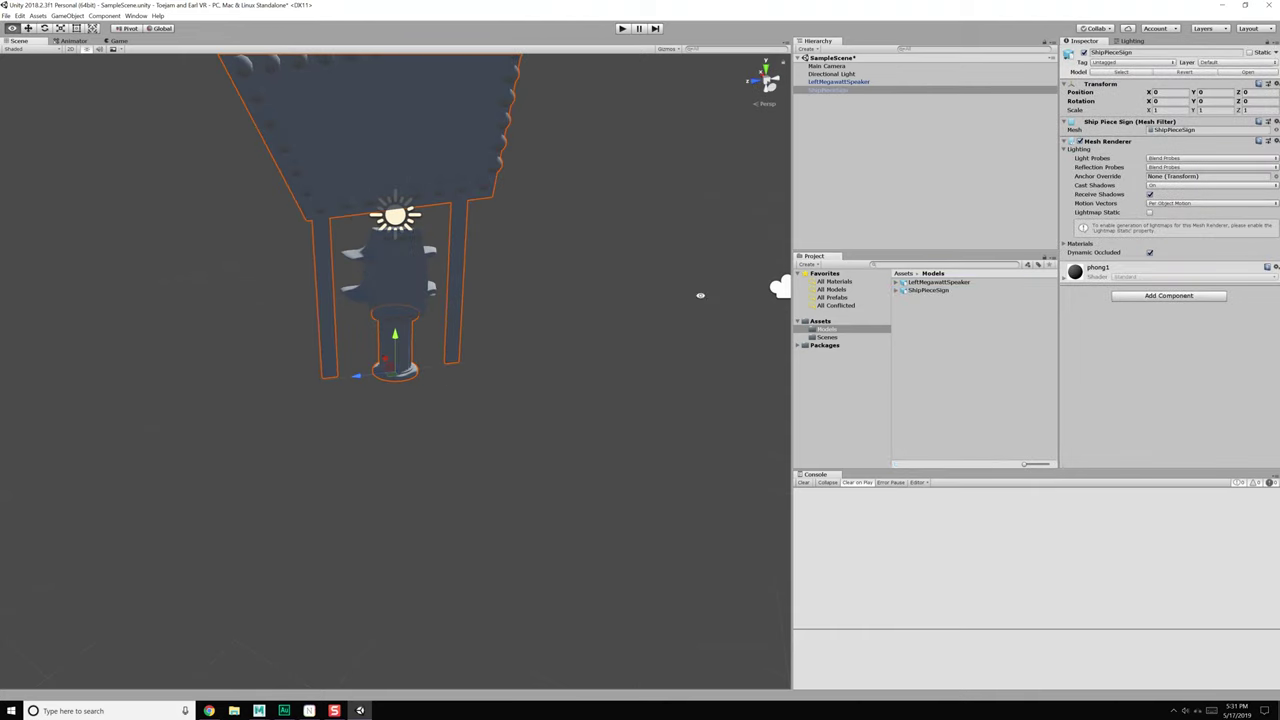
Step: Rotate the Directional Light so that it illuminates the front of the sign and speaker
click(821, 76)
key(e)
drag(408, 218, 449, 297)
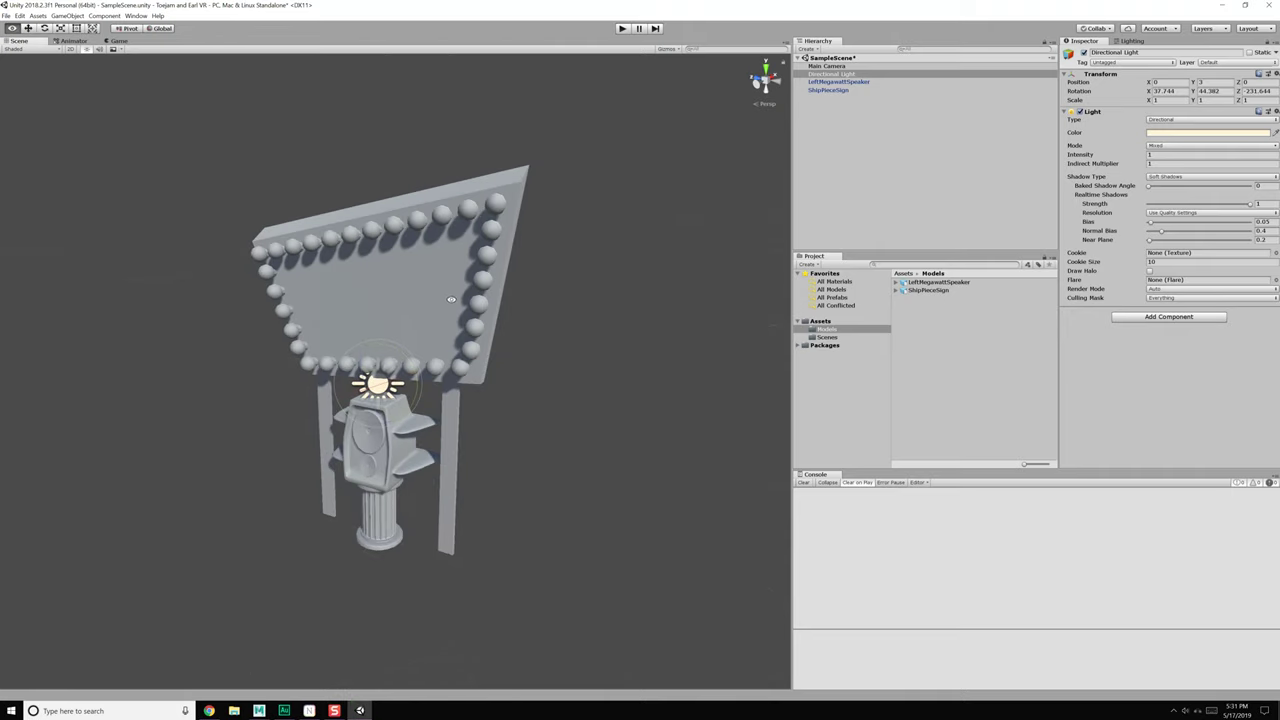
click(854, 103)
click(838, 75)
click(928, 291)
click(837, 106)
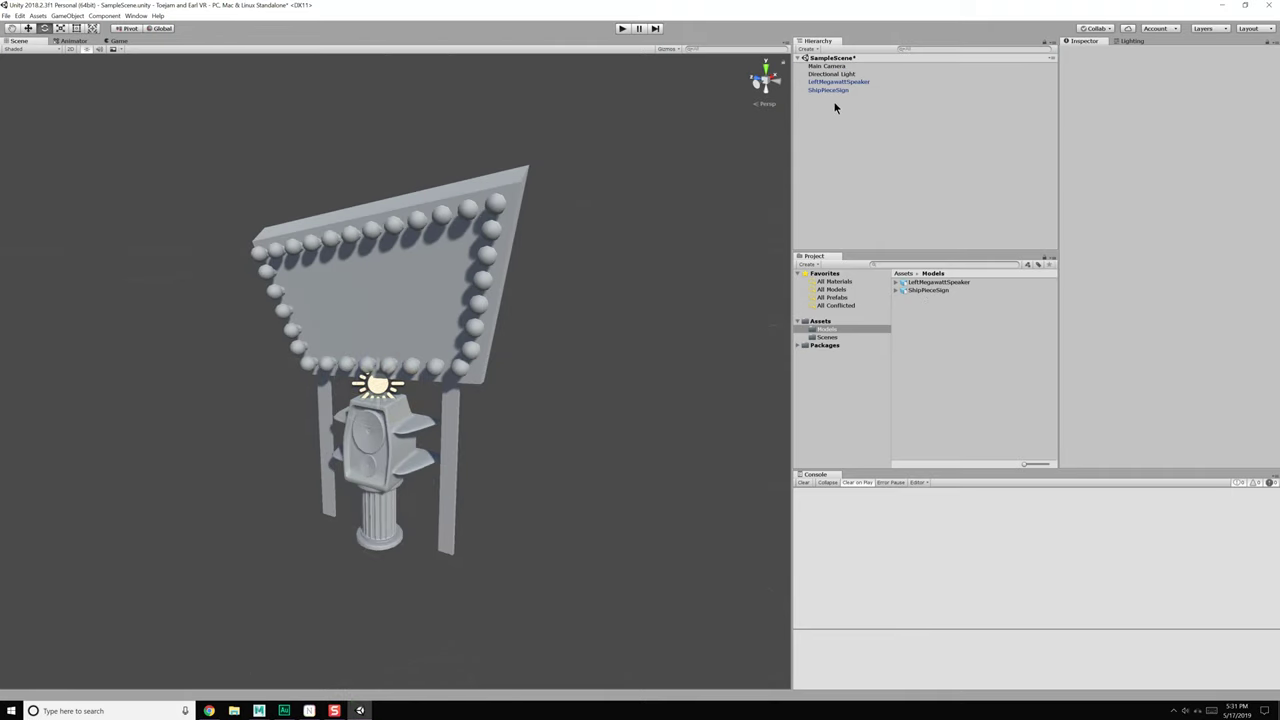
Step: Delete the ShipPieceSign and LeftMegawattSpeaker objects from the scene and open the project's Scenes folder
click(834, 91)
shift+click(836, 83)
key(Delete)
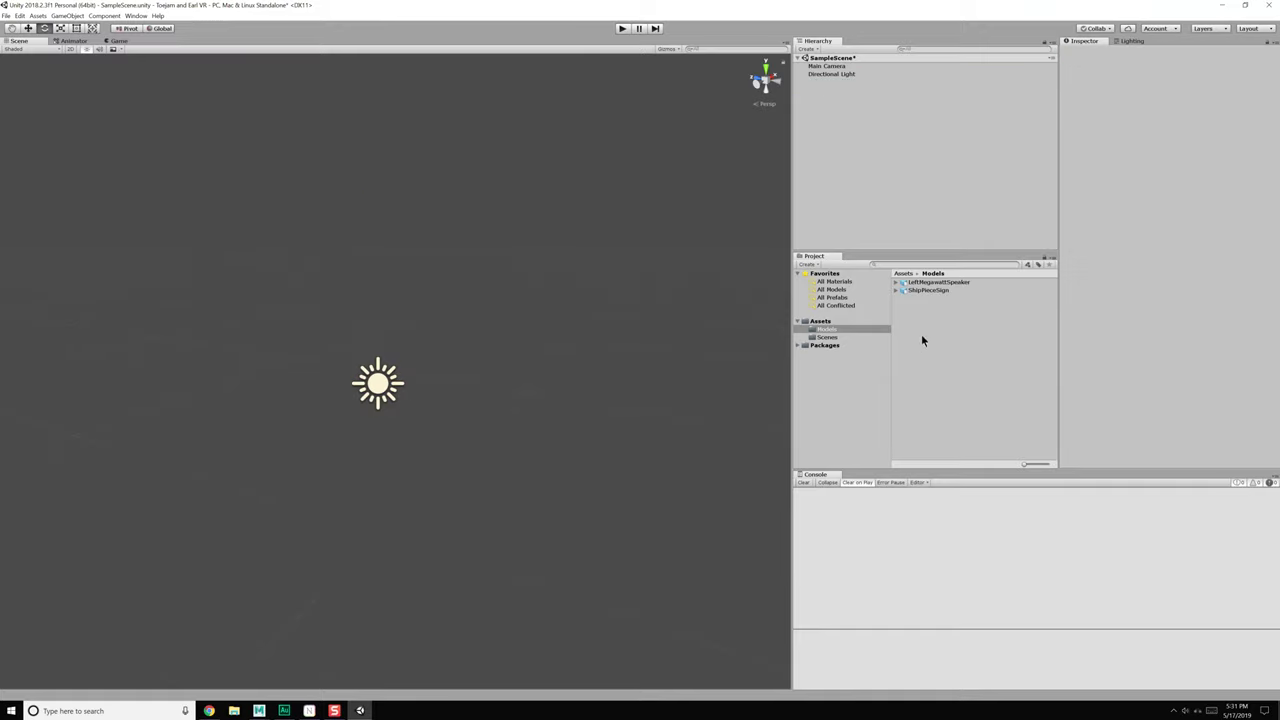
click(827, 337)
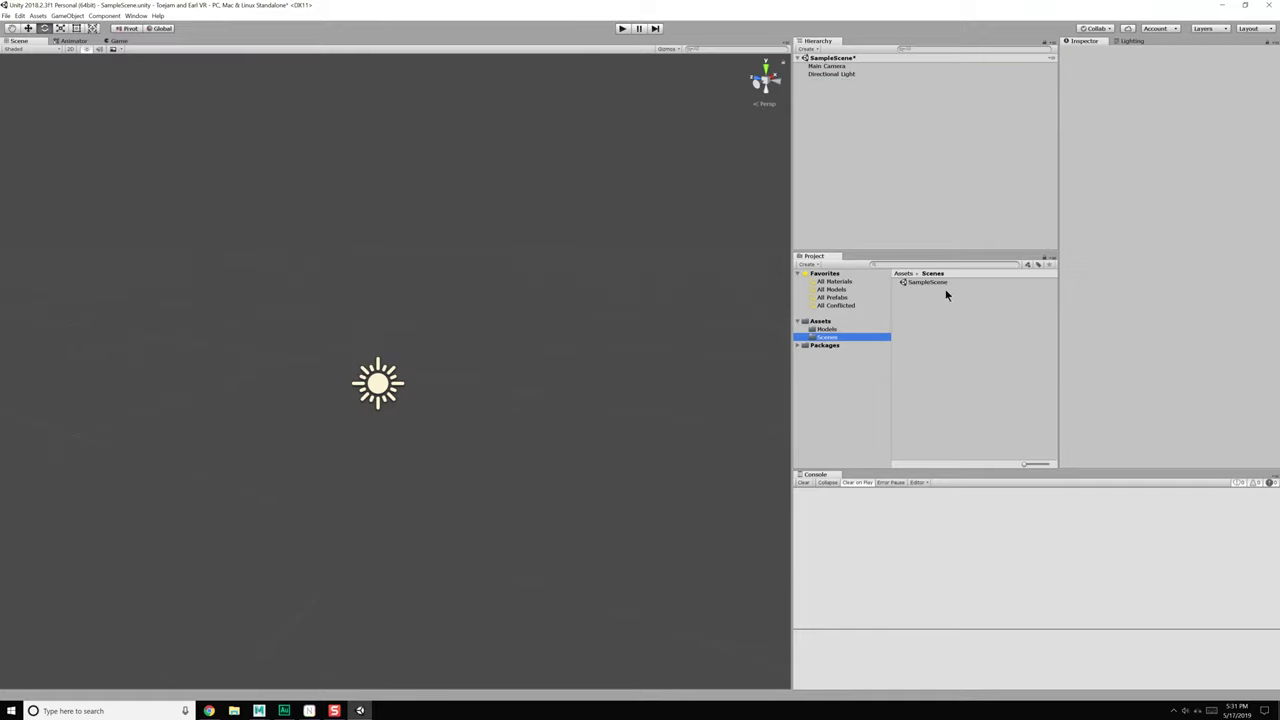
Step: Switch to the ToeJam & Earl VR Concept mind map in NovaMind and strike through the Ship Piece topic
click(1221, 6)
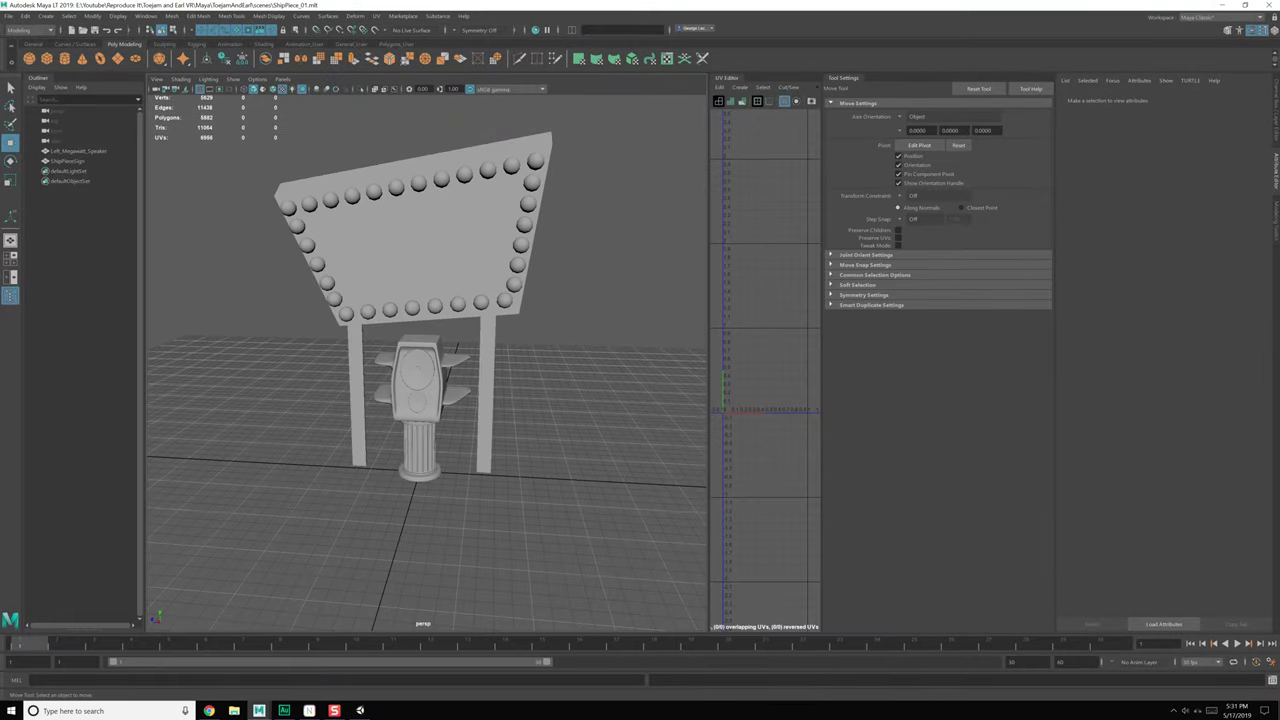
drag(1279, 128, 441, 127)
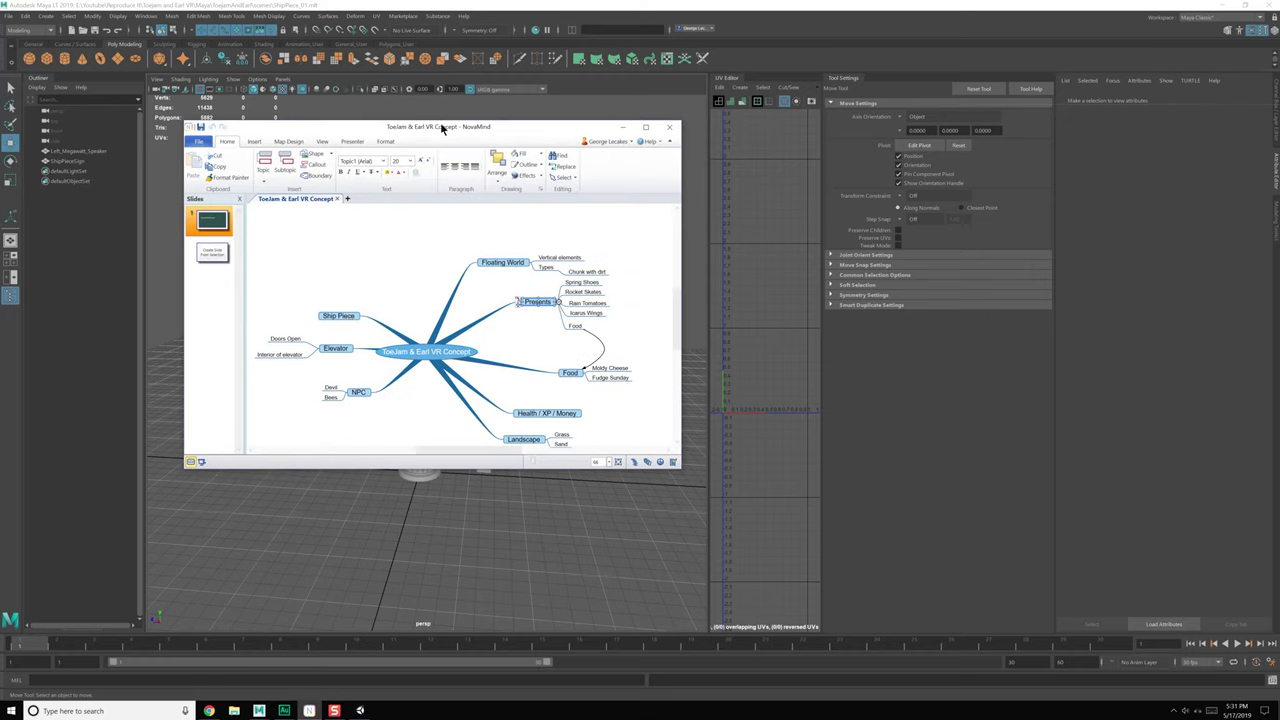
click(329, 323)
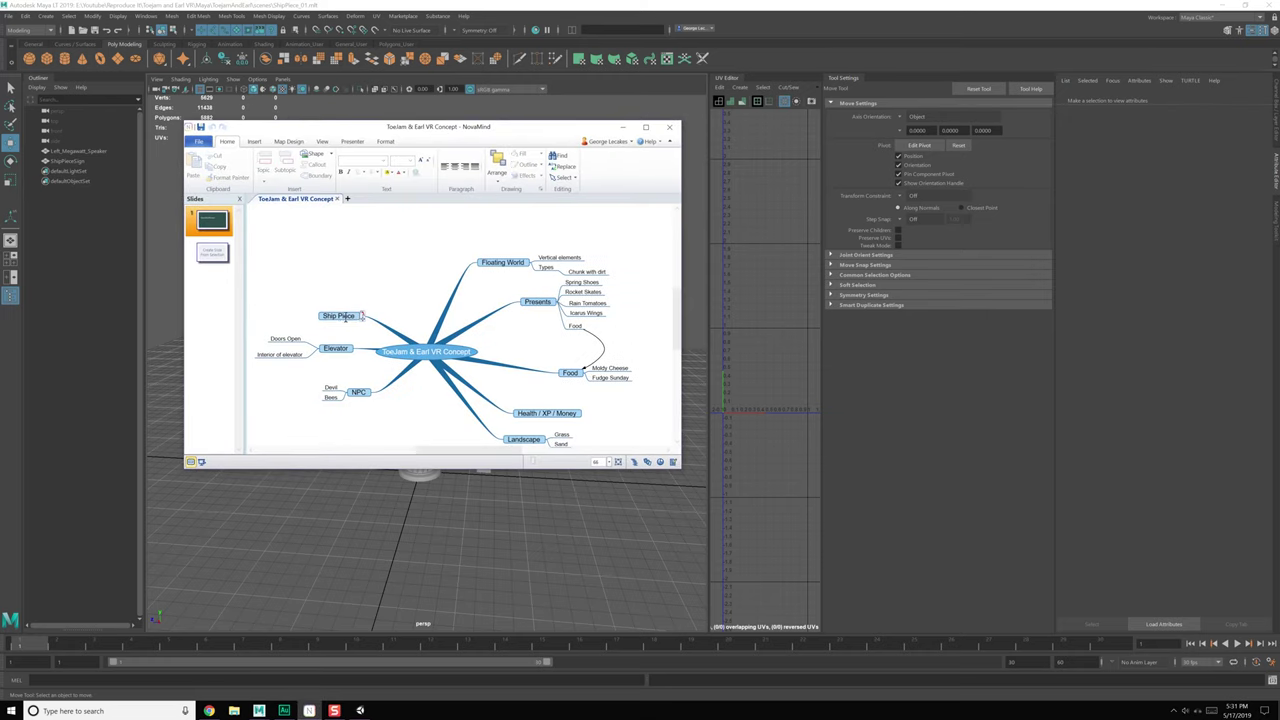
click(345, 317)
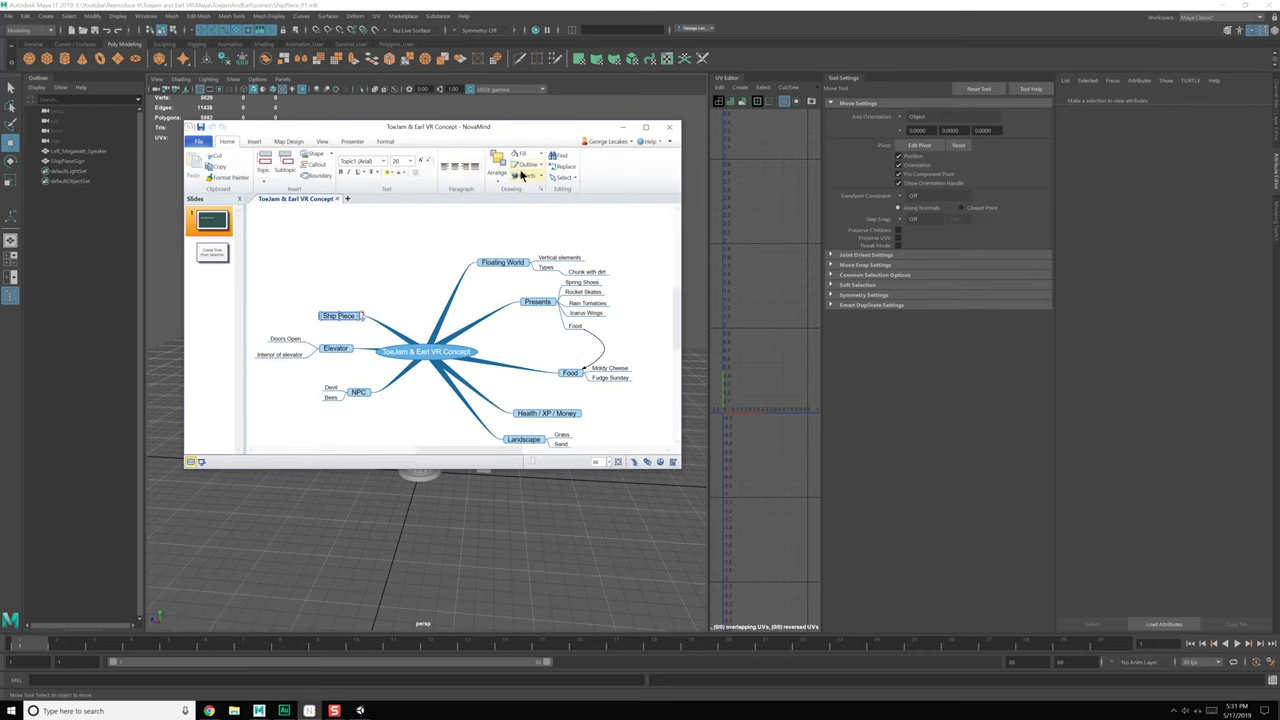
click(254, 141)
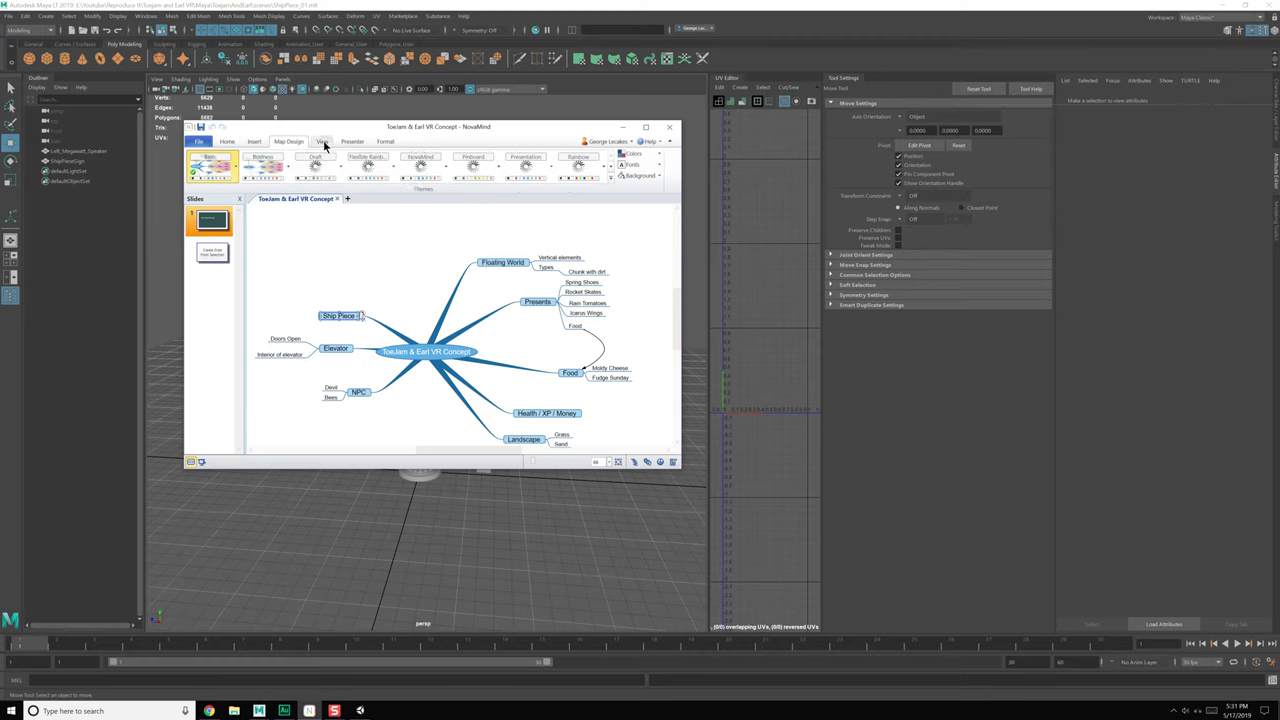
right_click(346, 314)
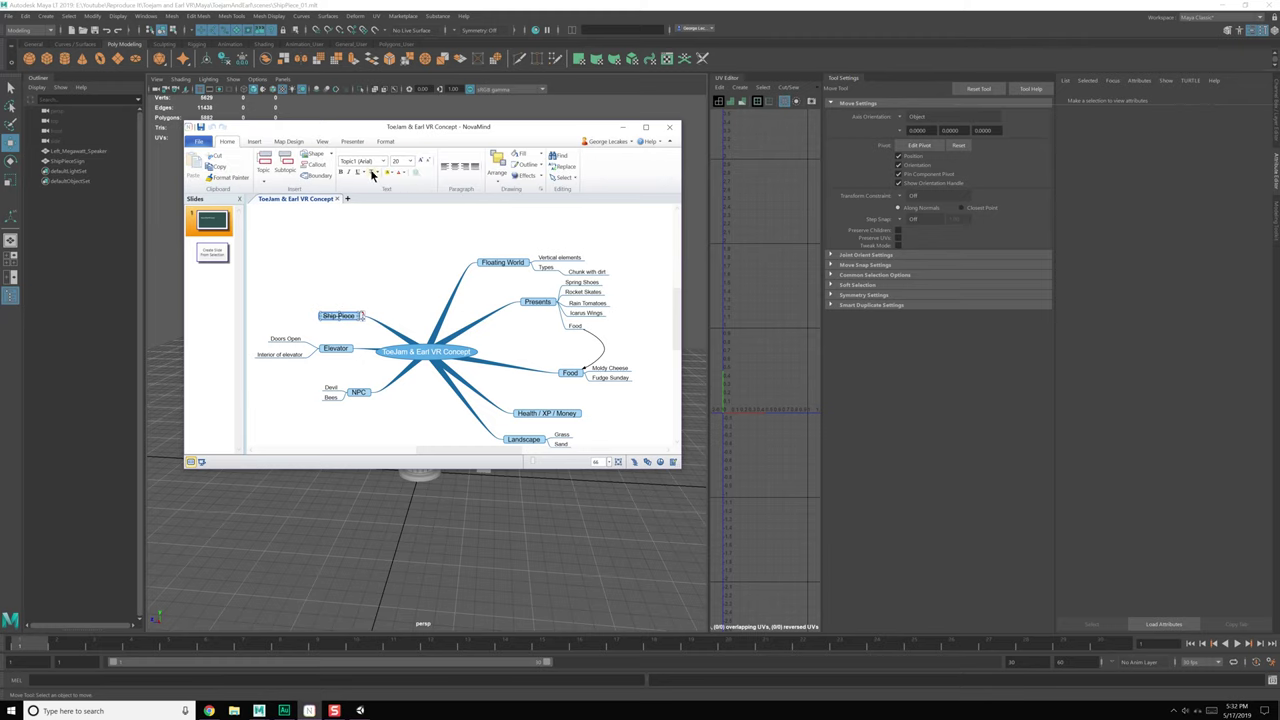
click(371, 172)
Step: Move the Ship Piece topic higher in the mind map and raise the Elevator topic into the space below it
drag(362, 317, 349, 256)
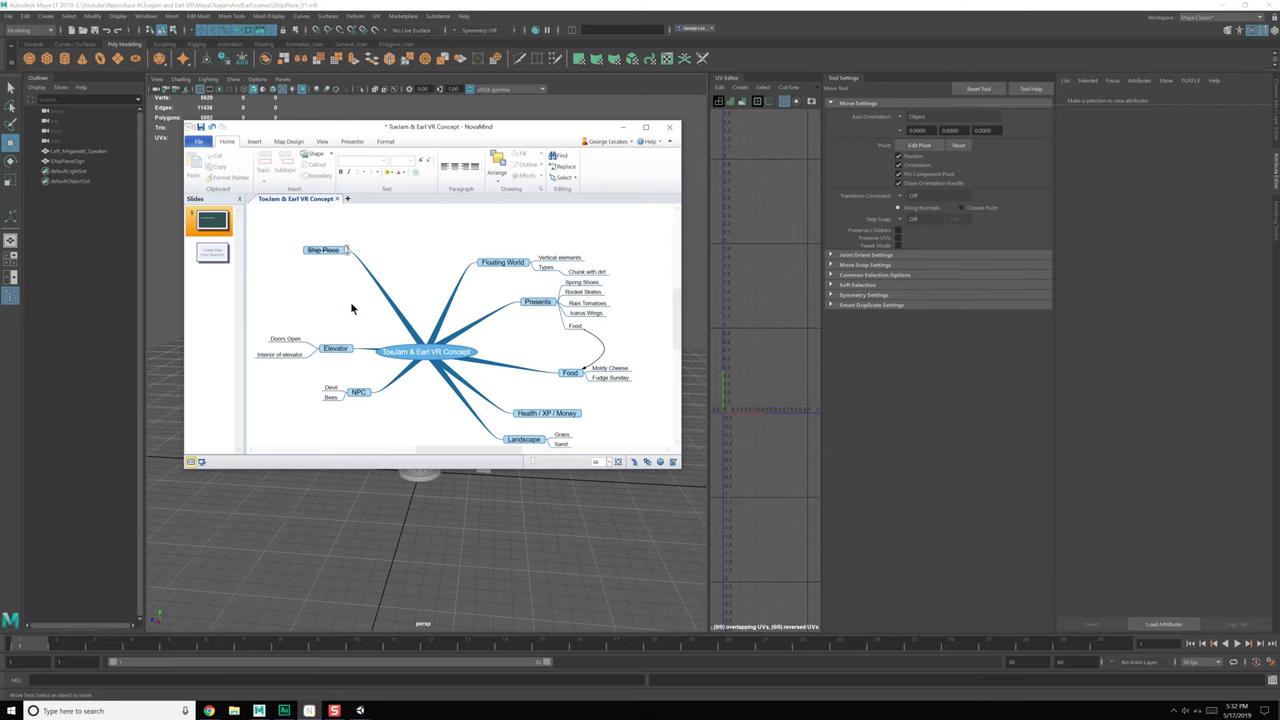
click(342, 352)
drag(354, 353, 355, 313)
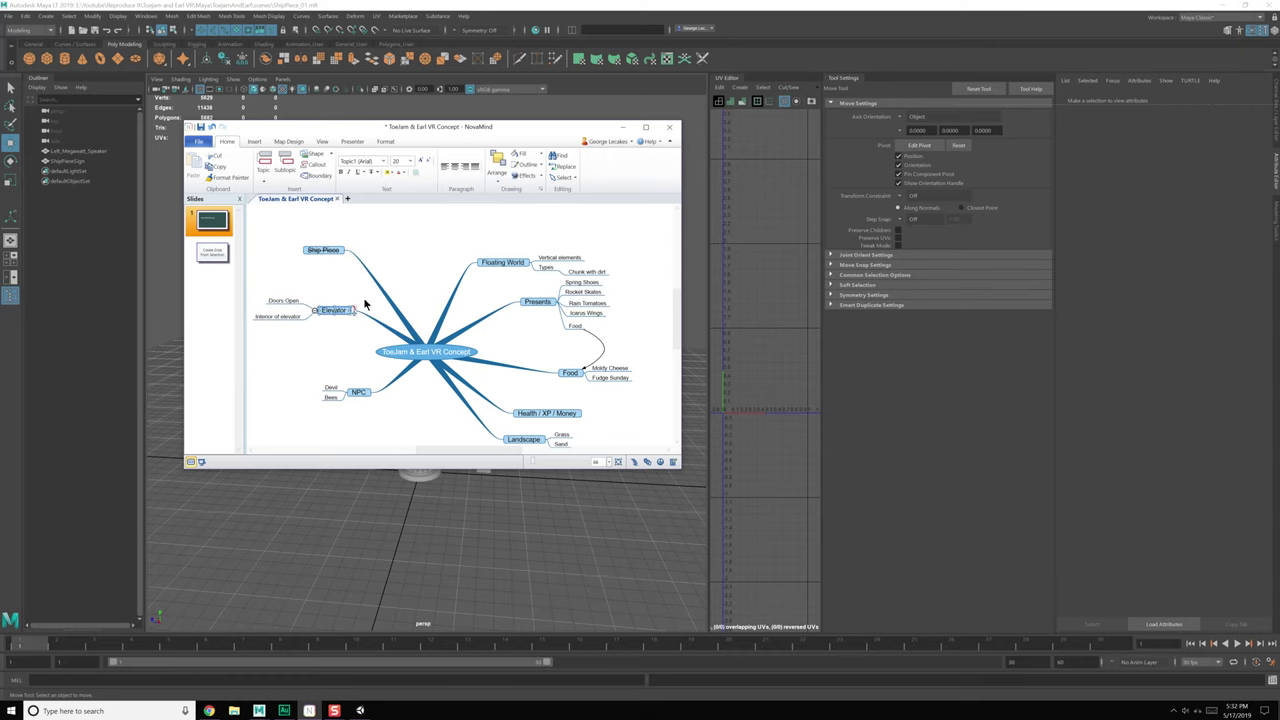
drag(579, 126, 1279, 260)
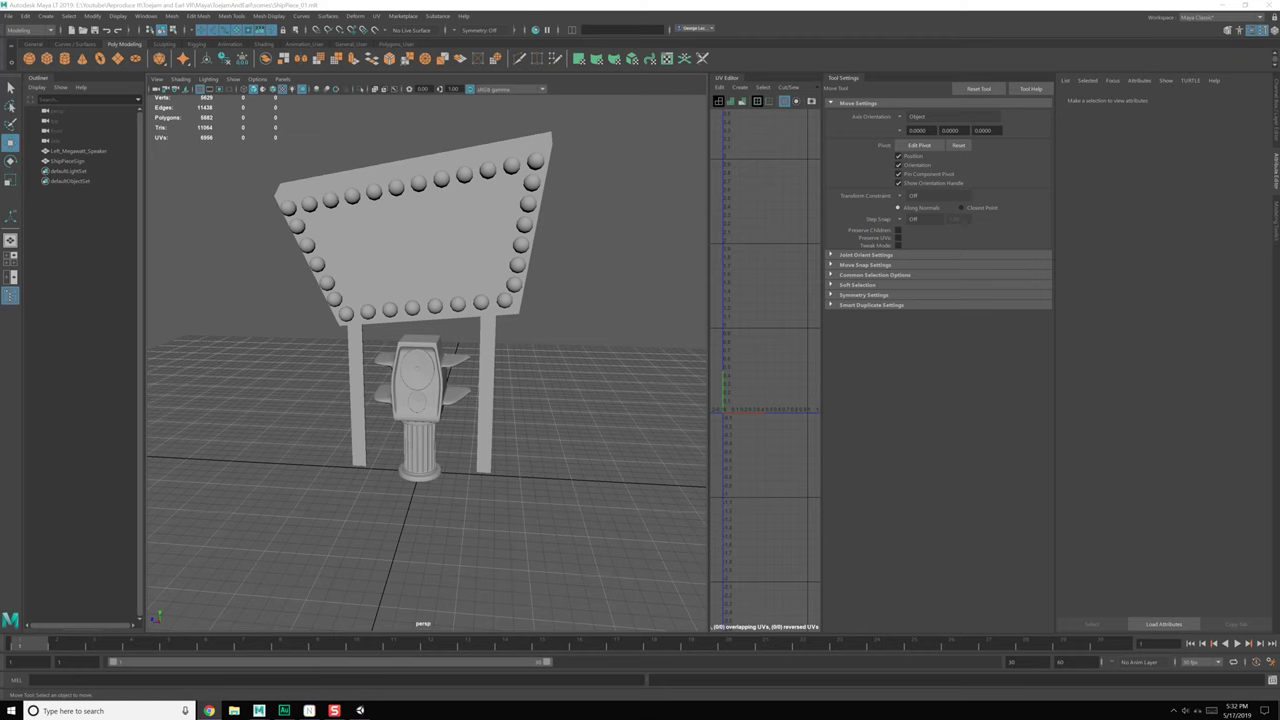
Step: Switch to the browser and compare the ToeJam & Earl elevator reference images, examining the door and arched top
drag(1279, 100, 752, 76)
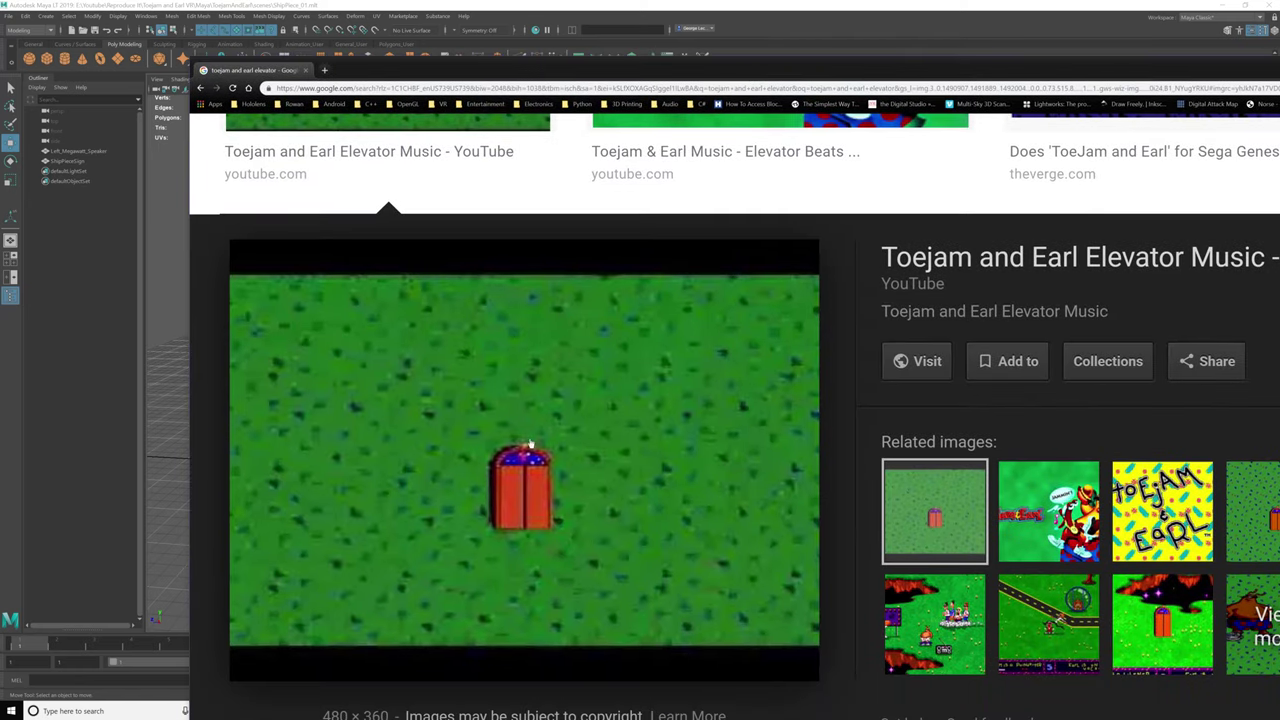
ctrl+scroll(541, 474, up, 1)
scroll(540, 474, down, 1)
click(1183, 450)
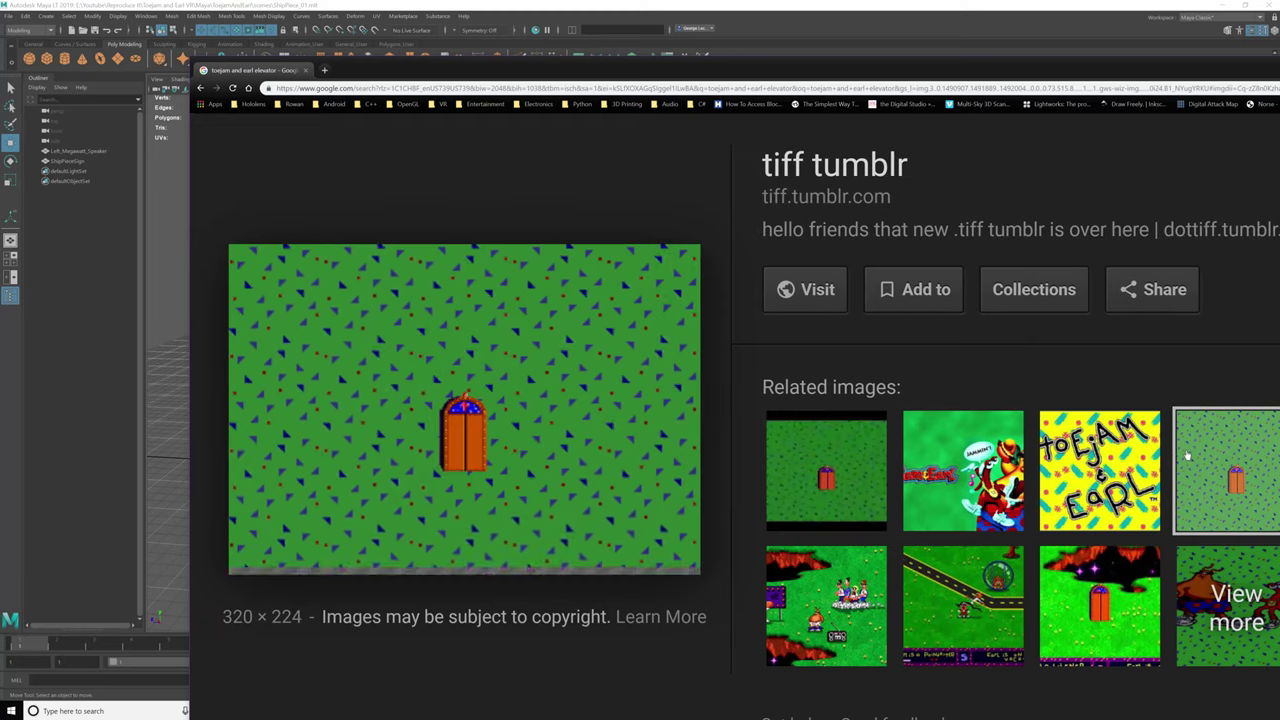
click(842, 452)
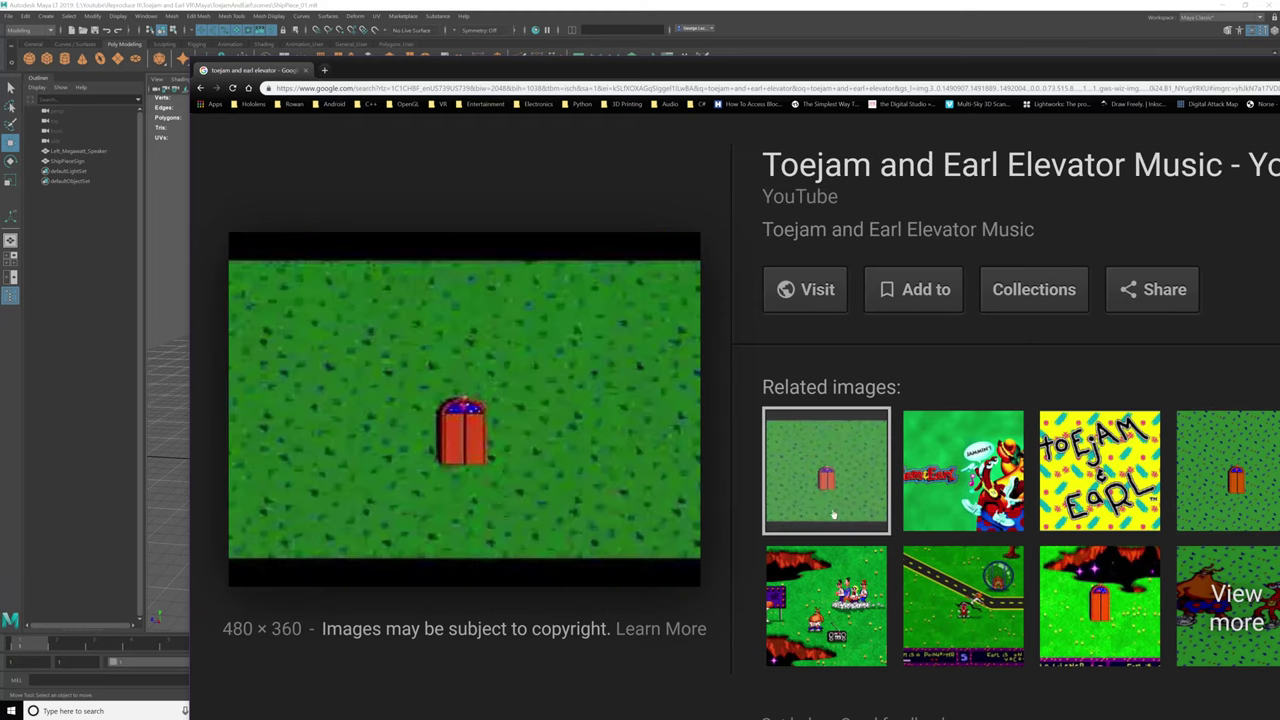
click(1204, 478)
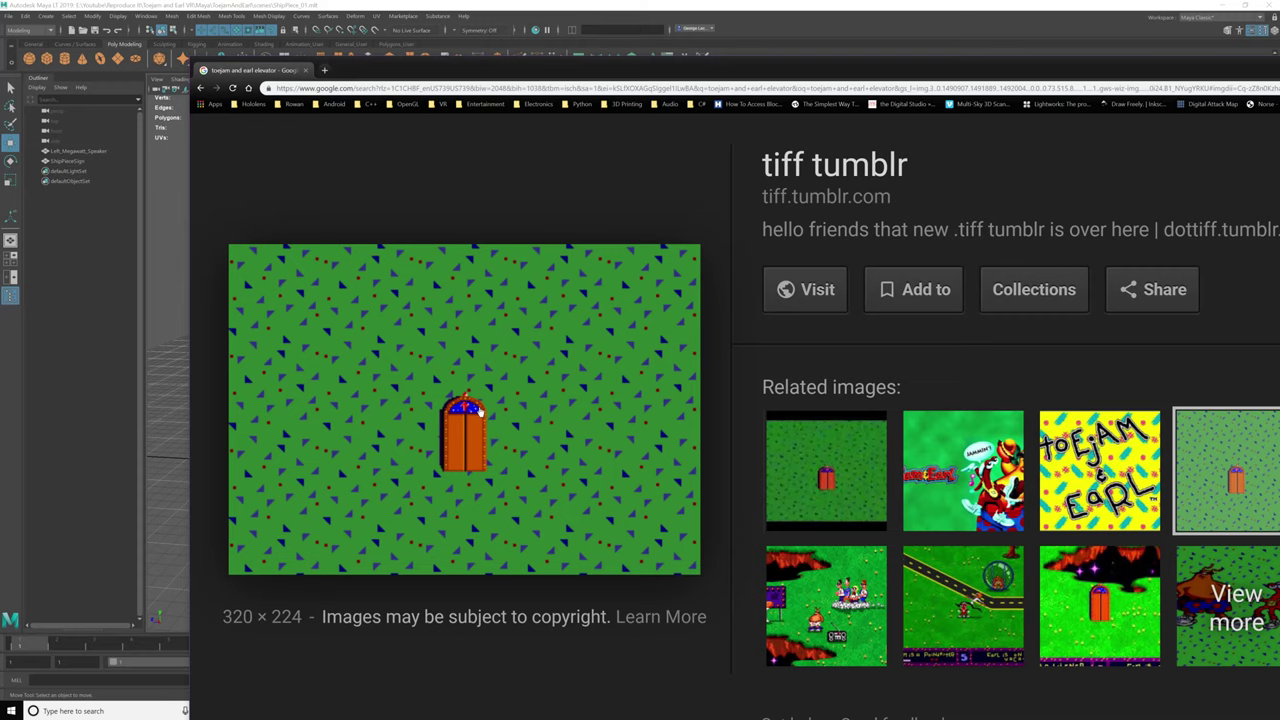
drag(592, 70, 1279, 140)
Step: Switch to Maya LT and create a new empty scene
click(9, 17)
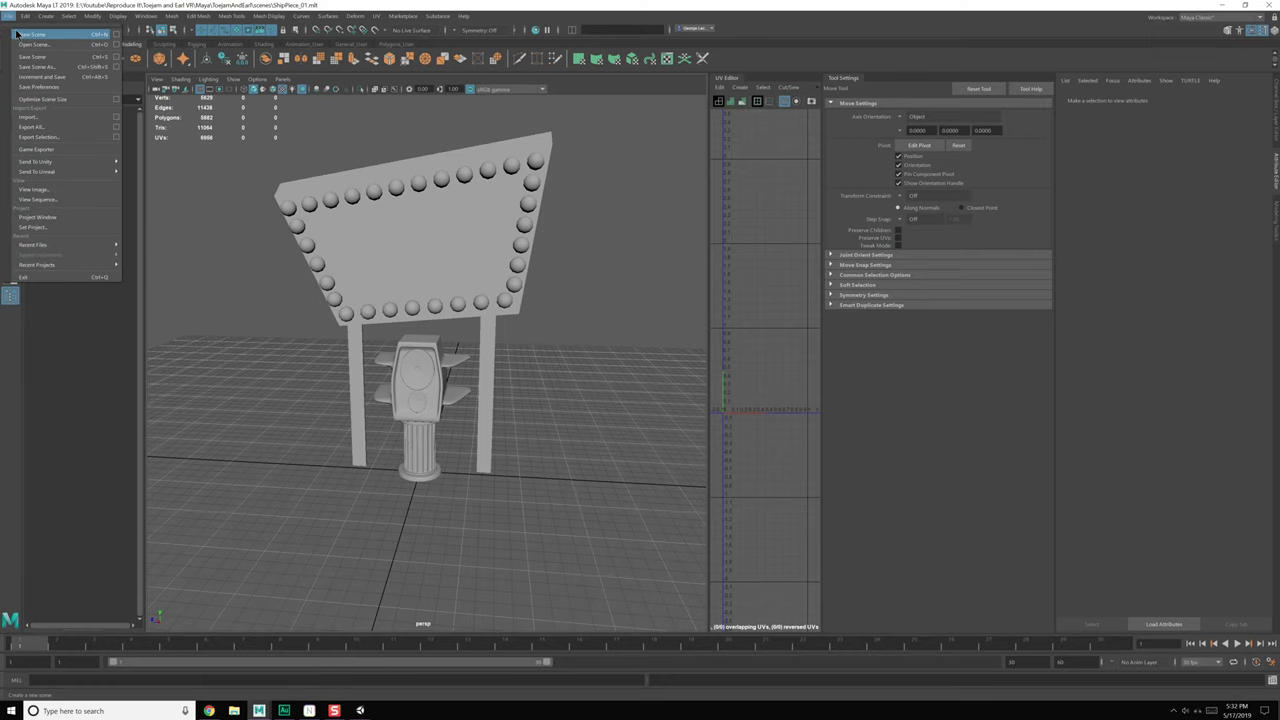
click(17, 34)
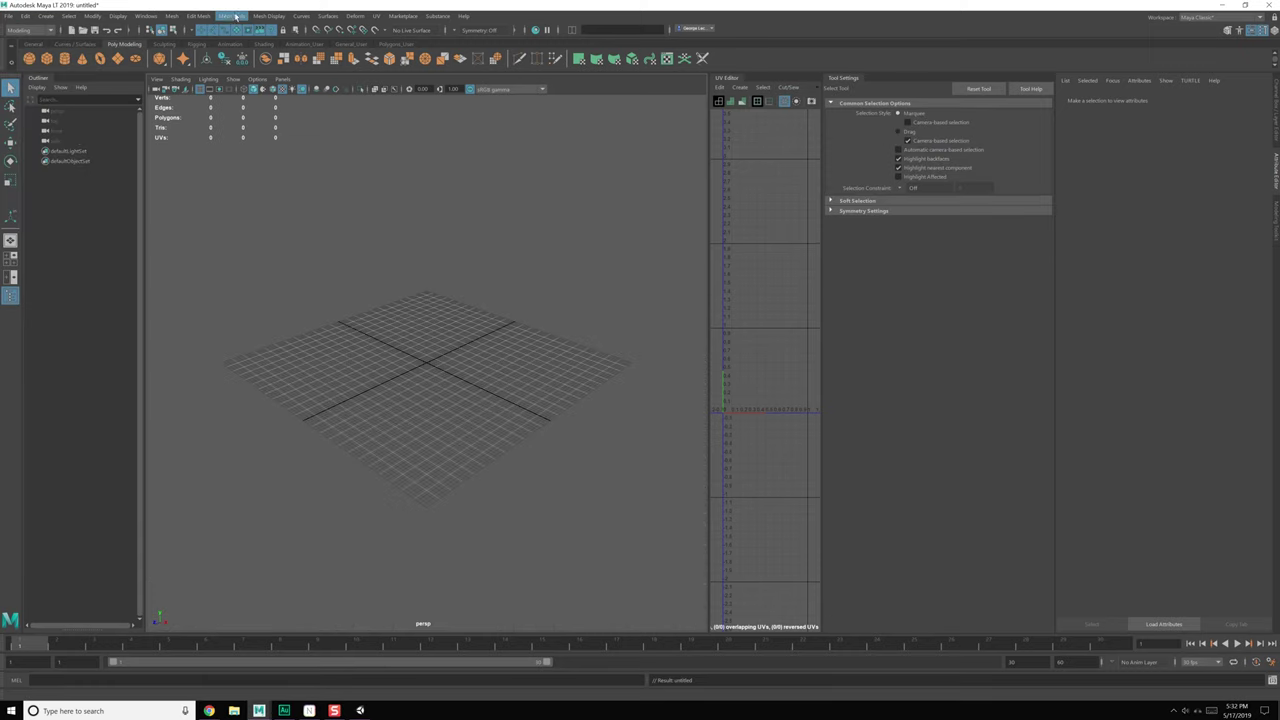
Step: Open the recent ShipPiece_01 scene without saving the untitled scene
click(9, 16)
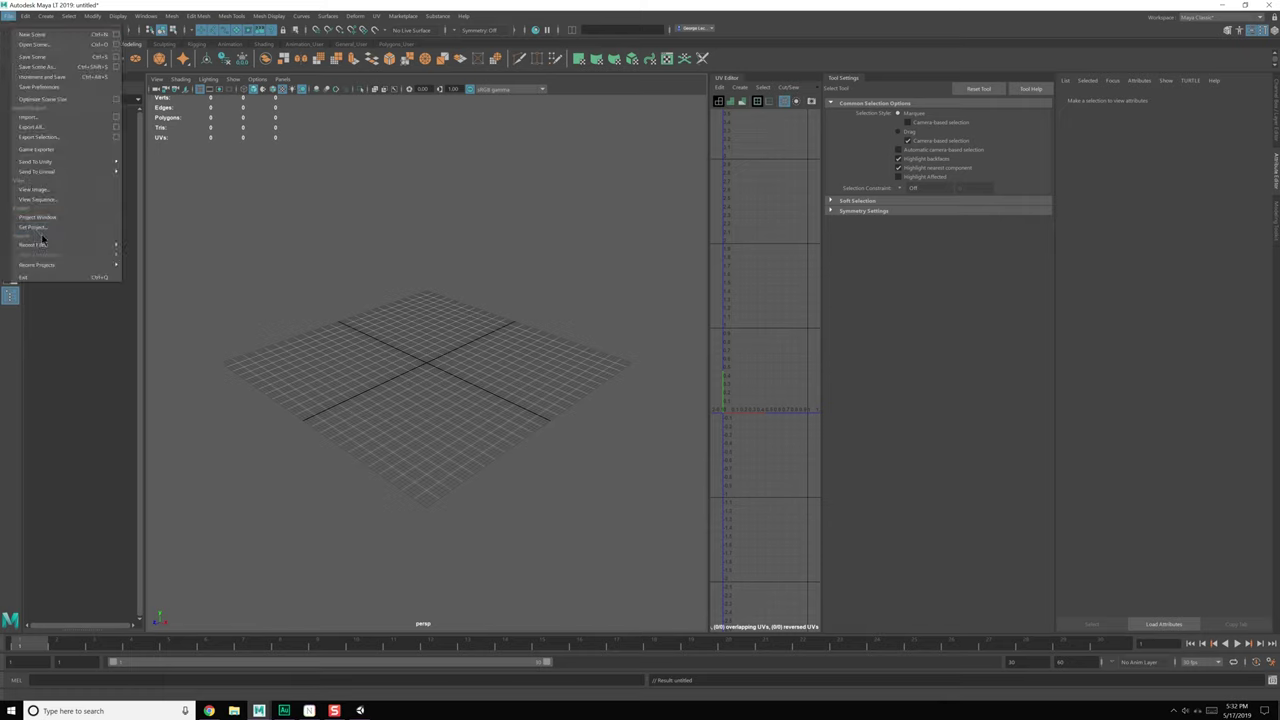
mouse_move(40, 244)
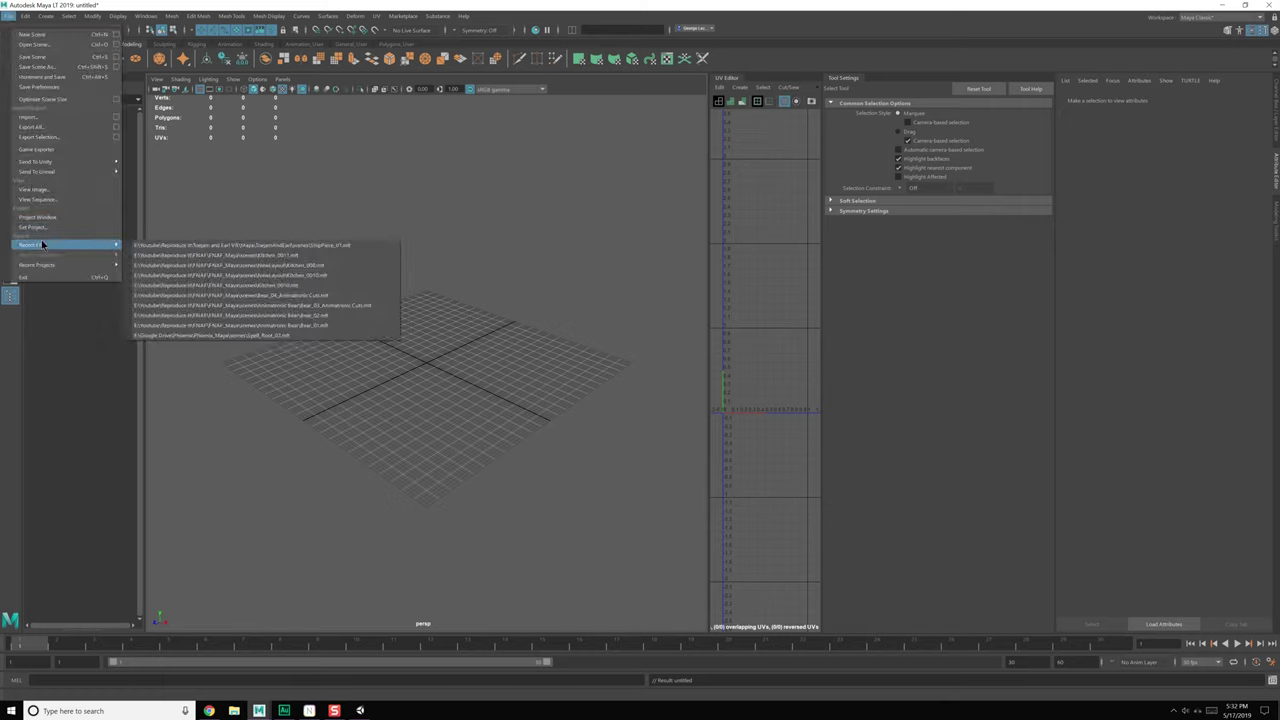
click(239, 244)
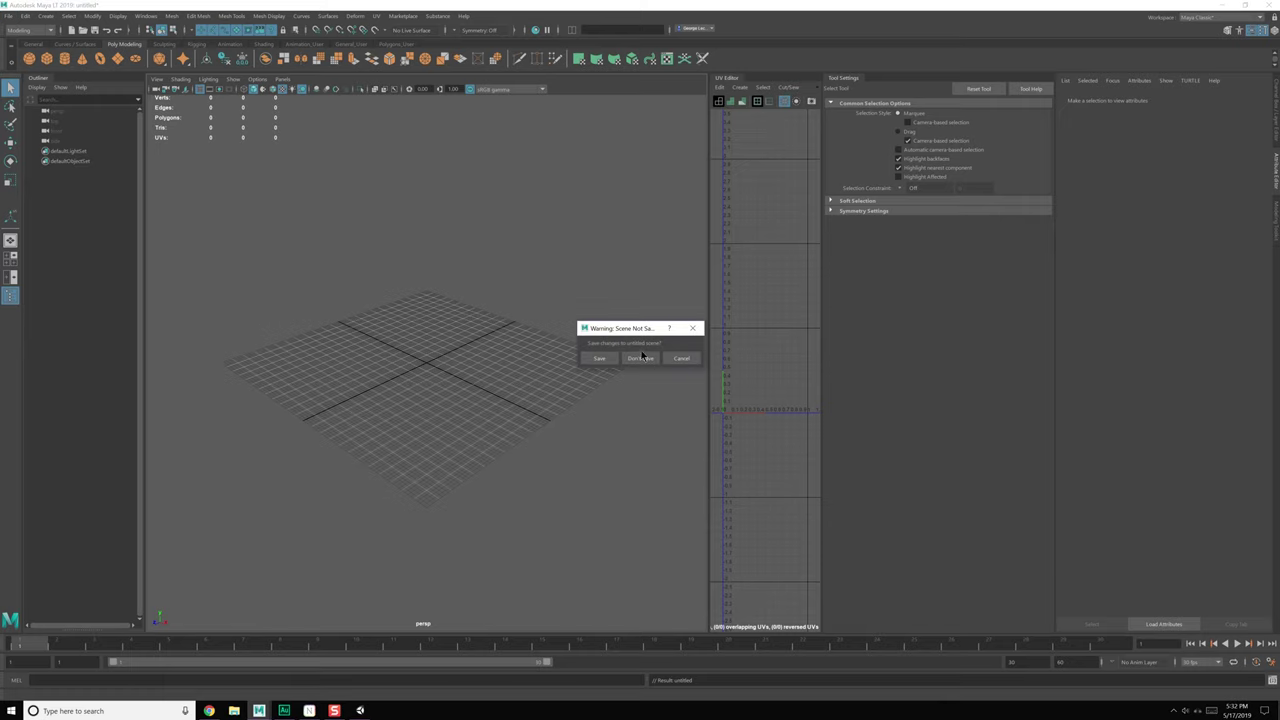
click(642, 357)
scroll(462, 416, down, 3)
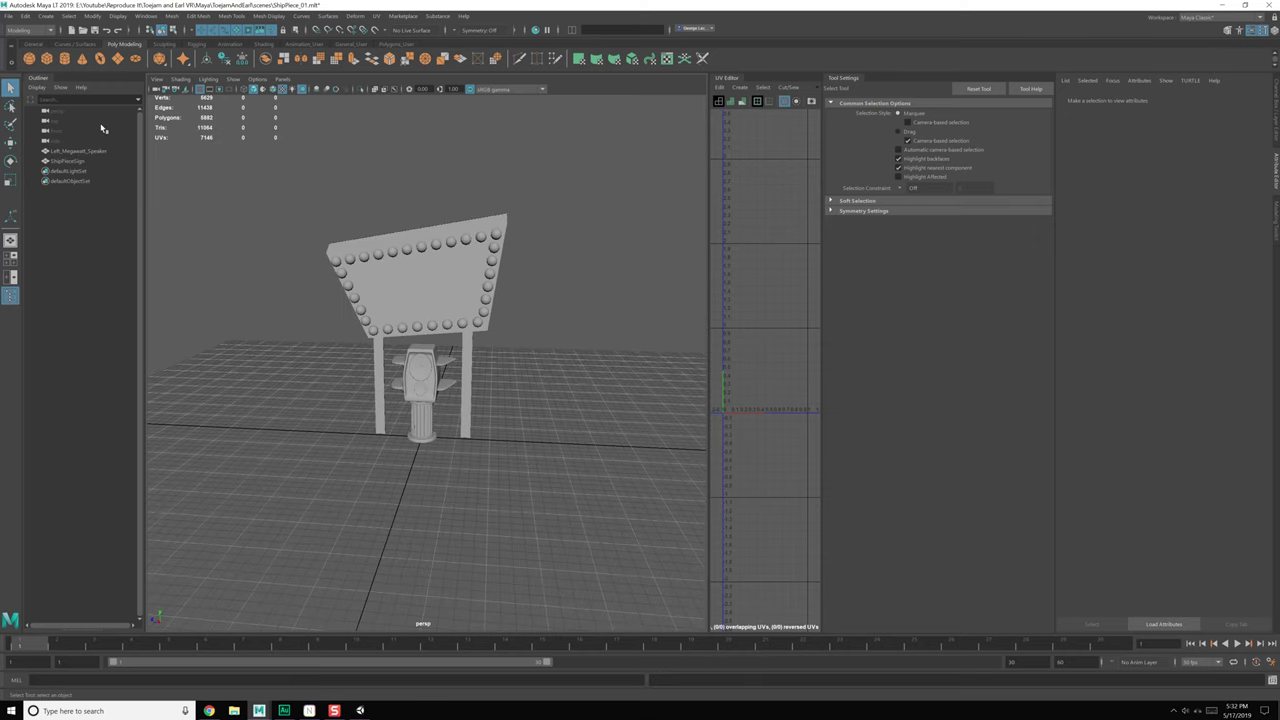
Step: Save the scene under the new name Elevator_01 in the project's scenes folder
click(10, 17)
click(37, 81)
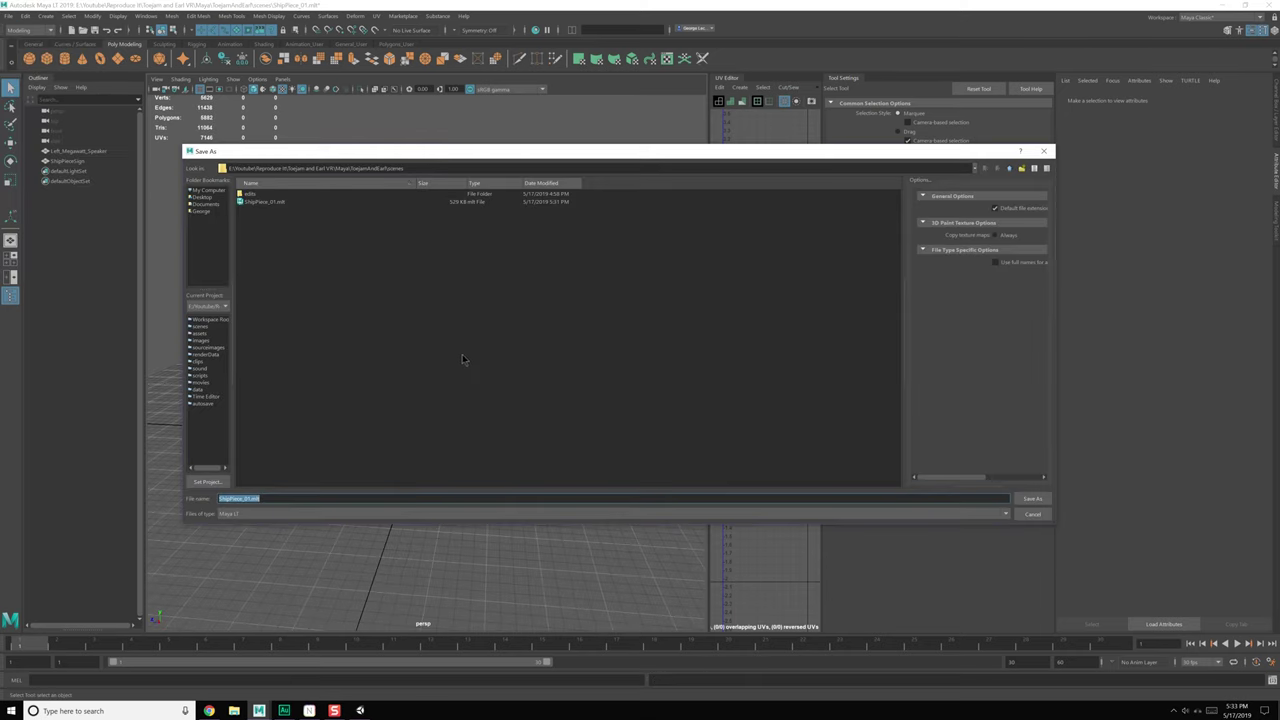
drag(266, 498, 154, 496)
text(Elevator_01)
key(Return)
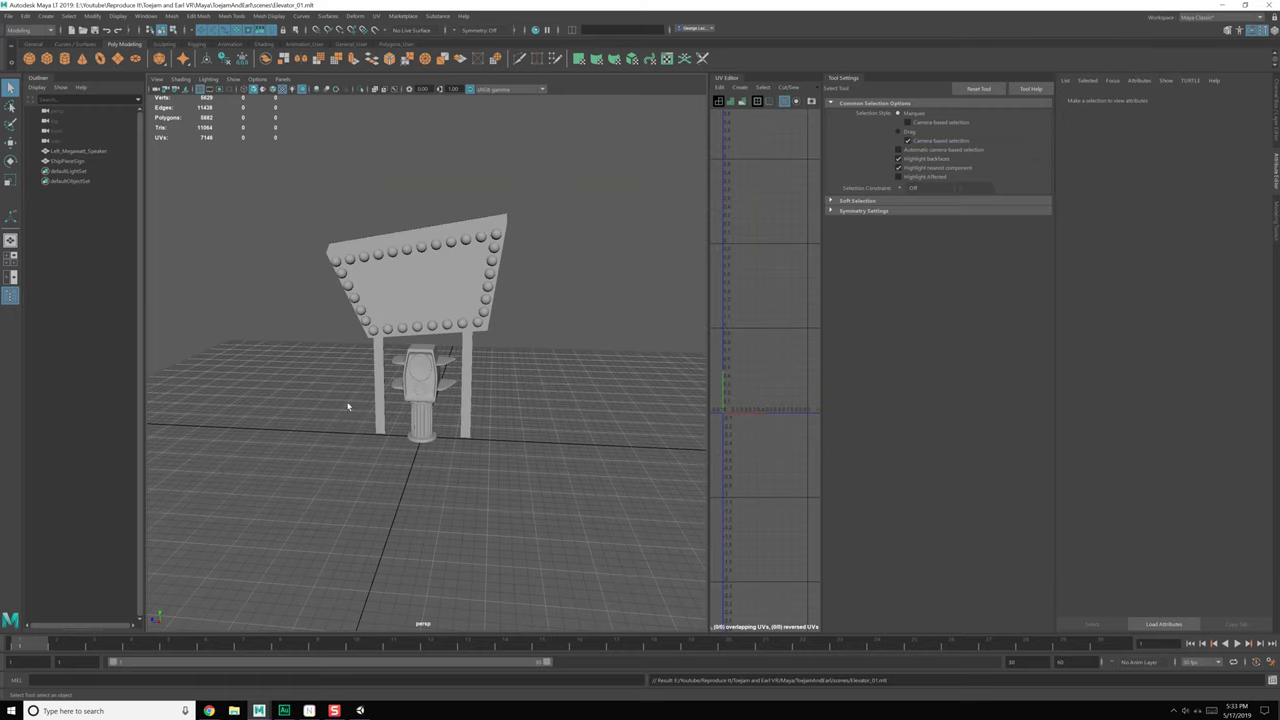
click(469, 288)
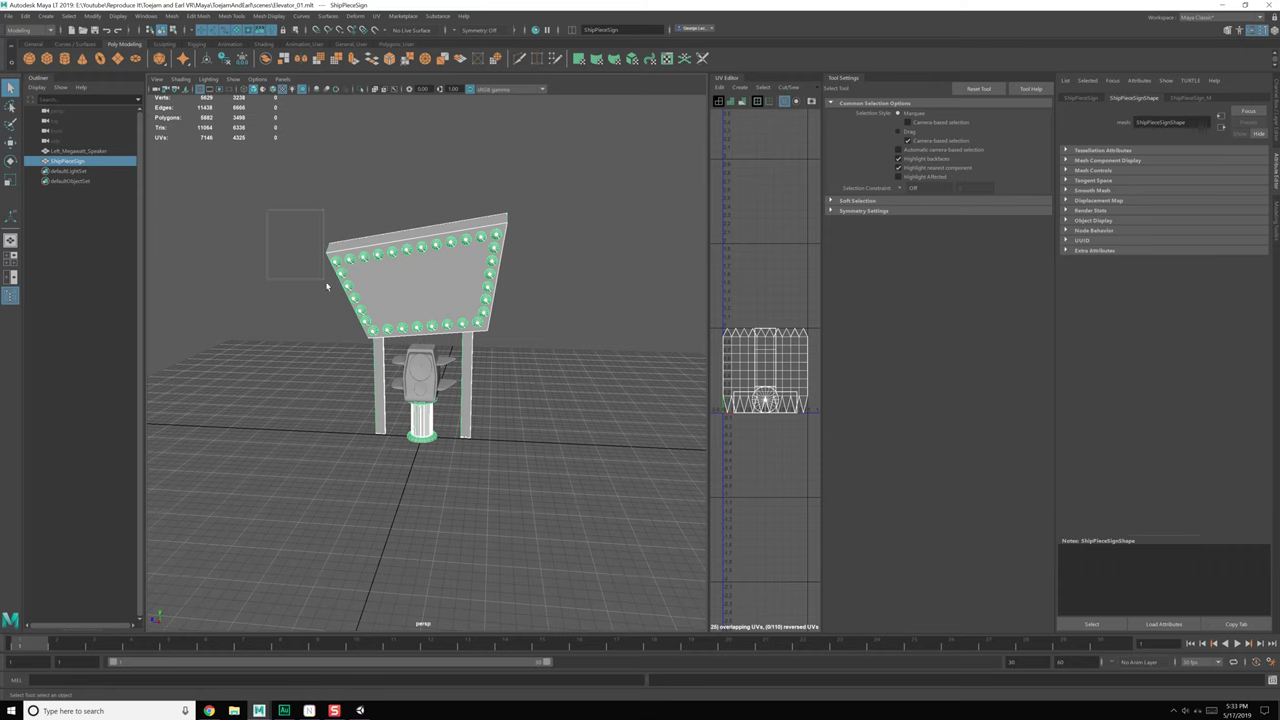
drag(326, 283, 558, 443)
click(588, 387)
scroll(537, 394, up, 3)
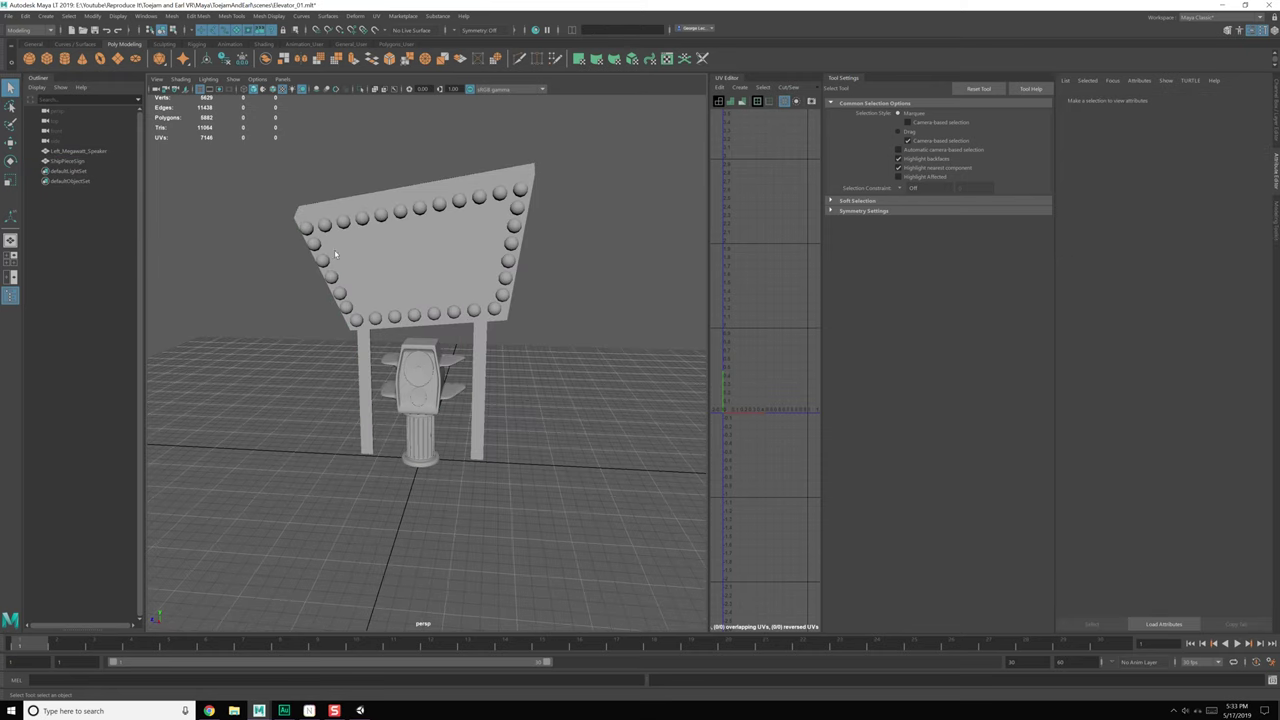
drag(279, 208, 527, 500)
click(593, 438)
Step: Create a tall polygon cube on the grid beside the ship piece sign as a trial elevator body
click(48, 59)
alt+drag(530, 405, 441, 437)
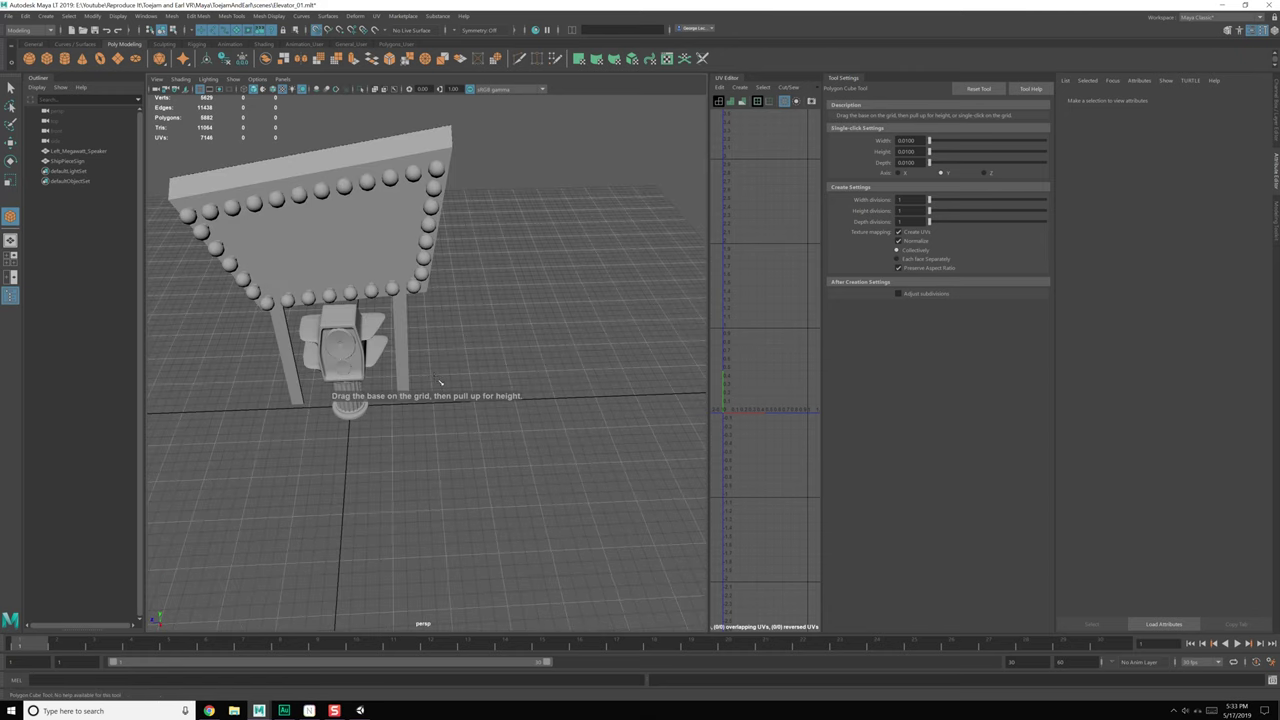
drag(433, 376, 574, 433)
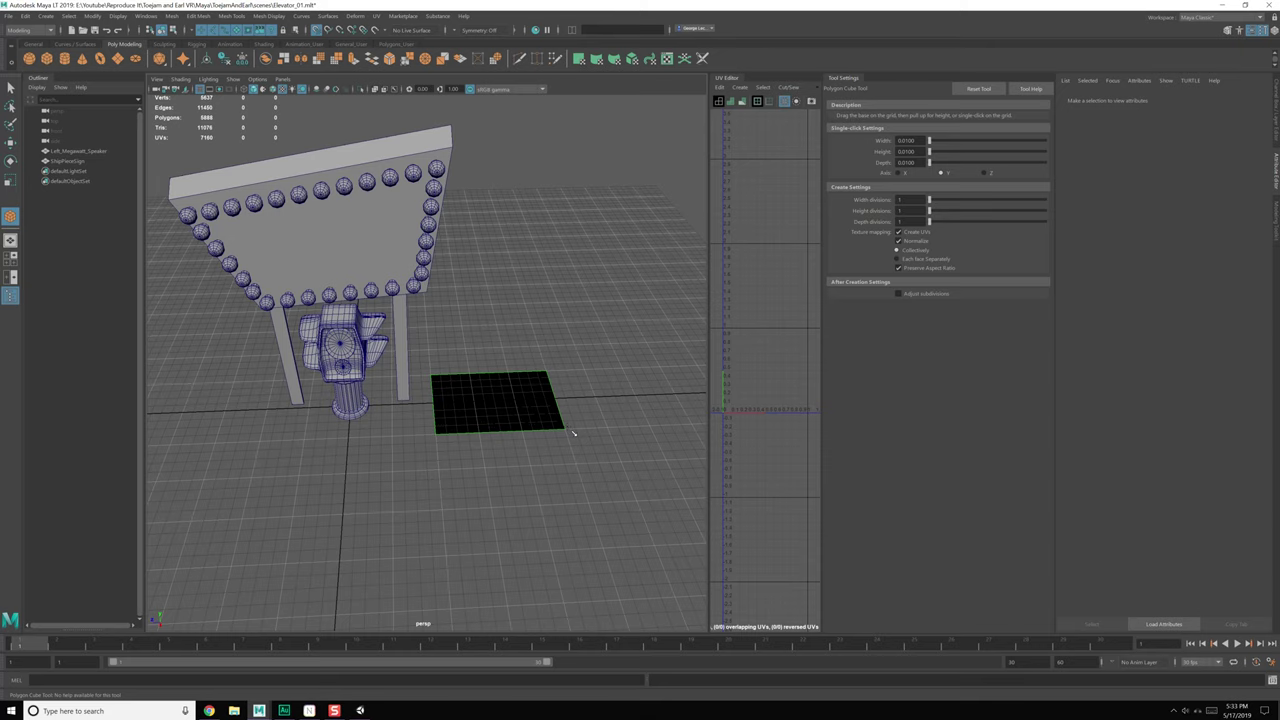
drag(574, 433, 581, 467)
alt+drag(587, 499, 569, 478)
drag(544, 453, 546, 195)
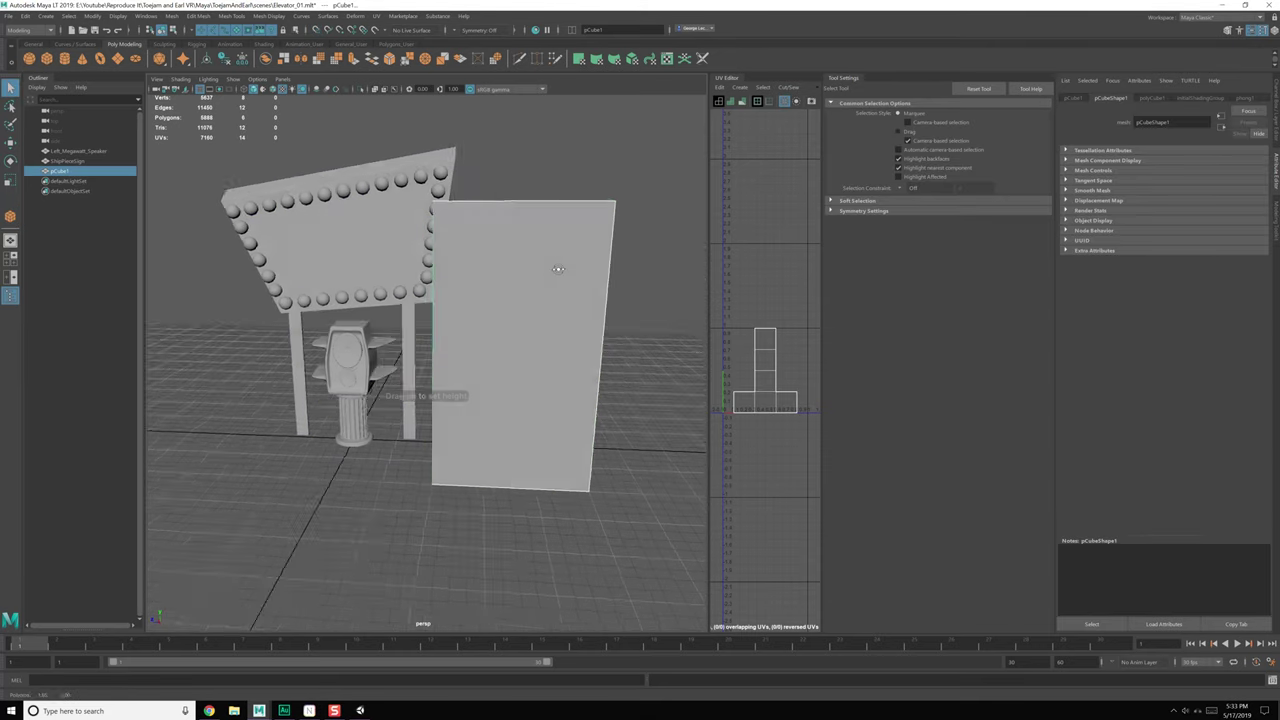
Step: Check the tall cube's size against the ship piece models in the front and perspective views, and delete the cube
alt+drag(532, 366, 526, 347)
key(space)
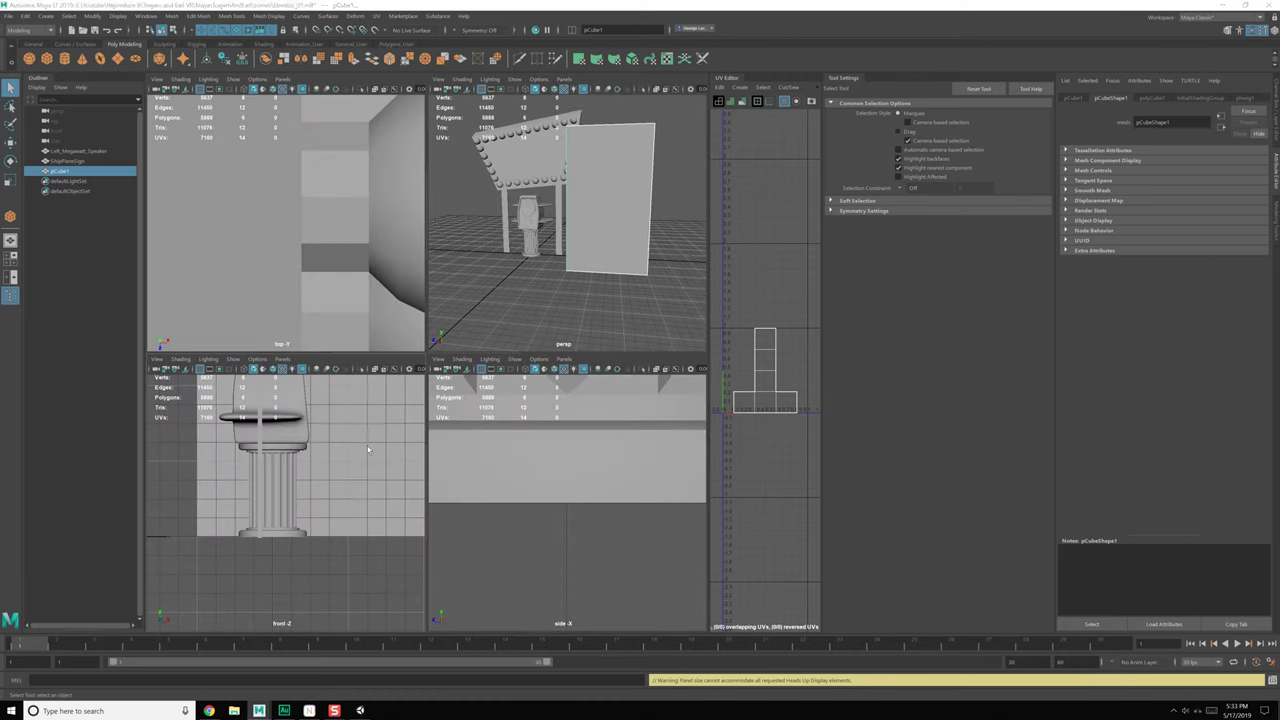
key(space)
scroll(397, 483, down, 5)
alt+middle_drag(397, 483, 365, 605)
scroll(365, 605, down, 4)
alt+middle_drag(476, 384, 479, 361)
scroll(484, 372, up, 3)
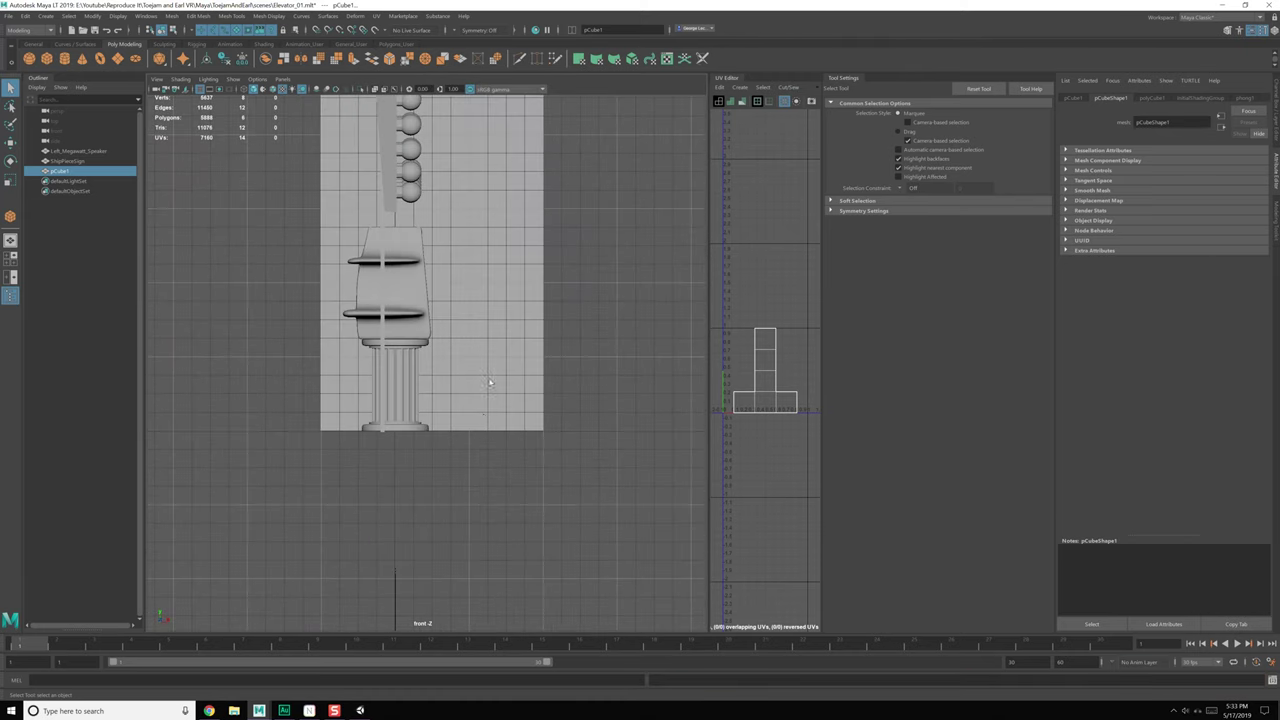
alt+middle_drag(510, 193, 510, 224)
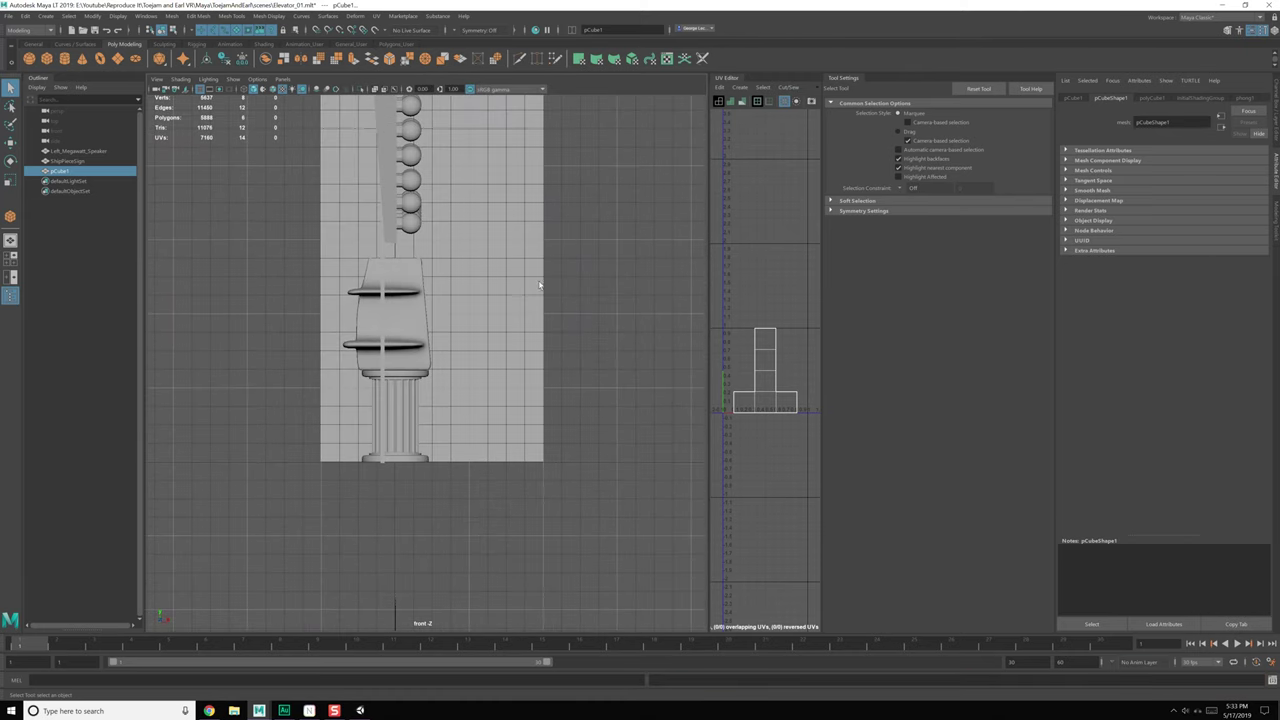
key(space)
alt+drag(598, 297, 557, 311)
alt+middle_drag(602, 290, 565, 299)
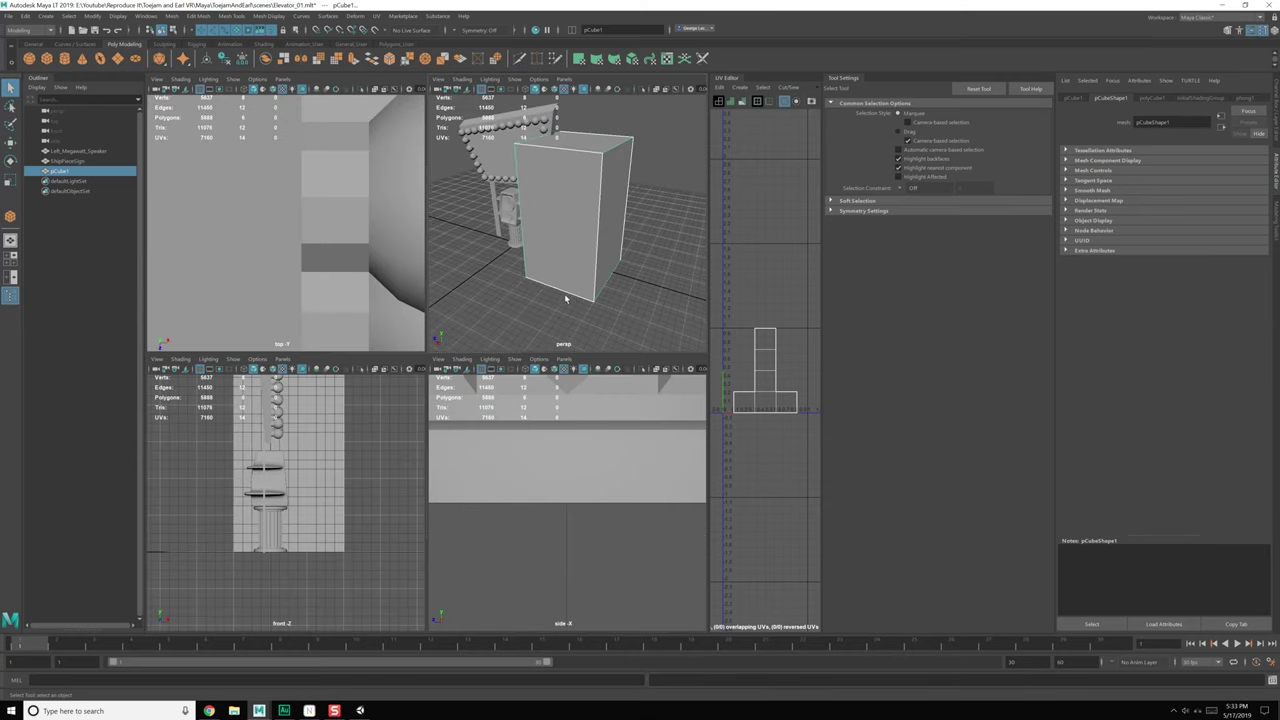
alt+drag(546, 307, 528, 308)
key(Delete)
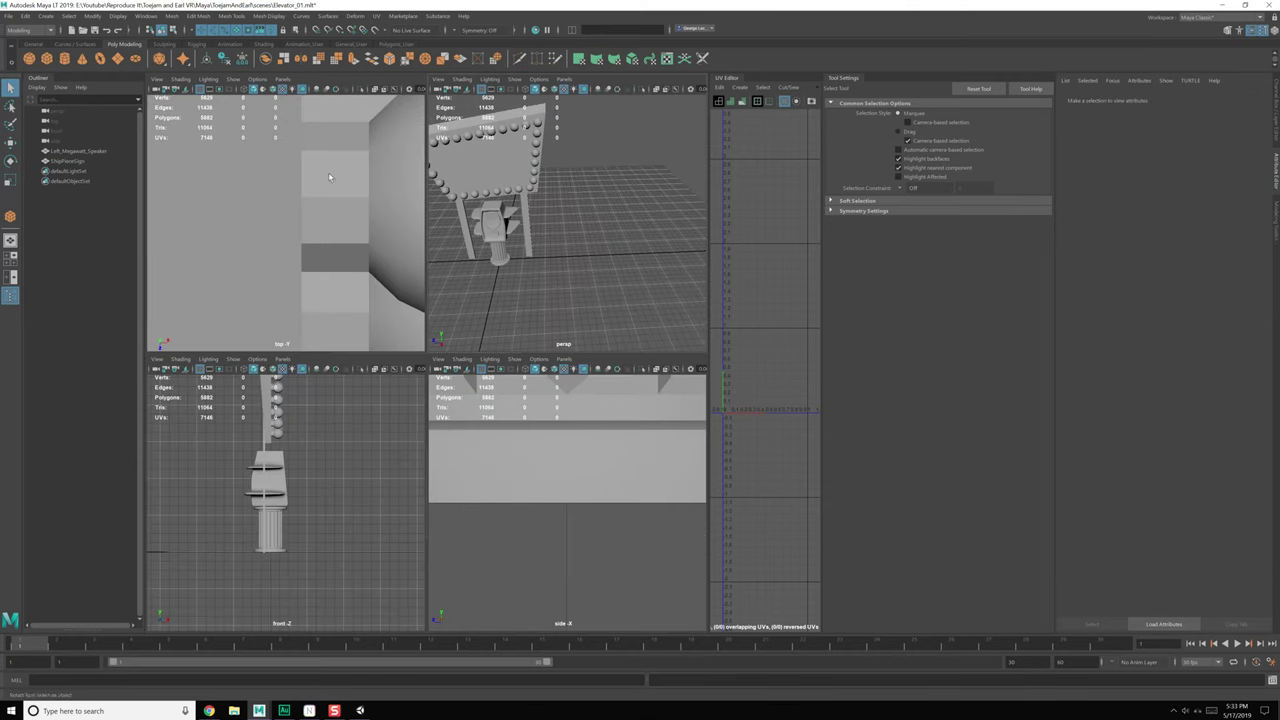
Step: Create a smaller upright polygon cube beside the sign as the elevator body
shift+right_drag(502, 320, 574, 318)
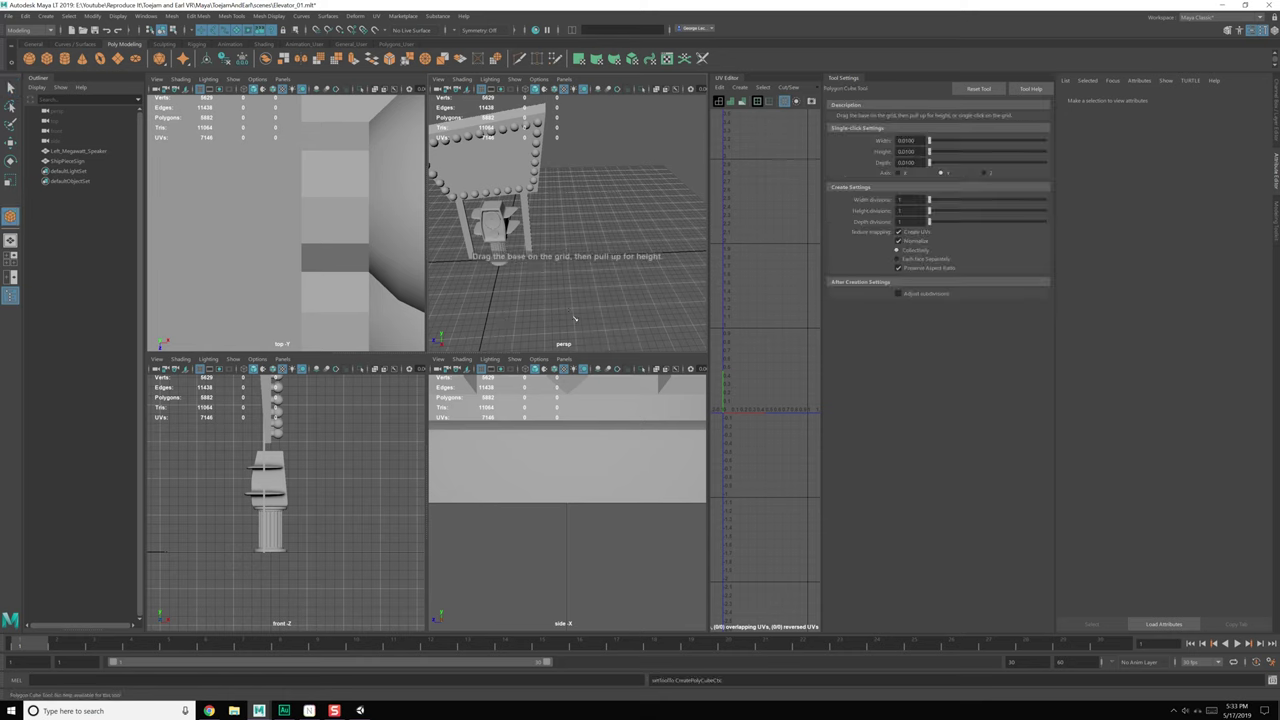
drag(576, 315, 560, 258)
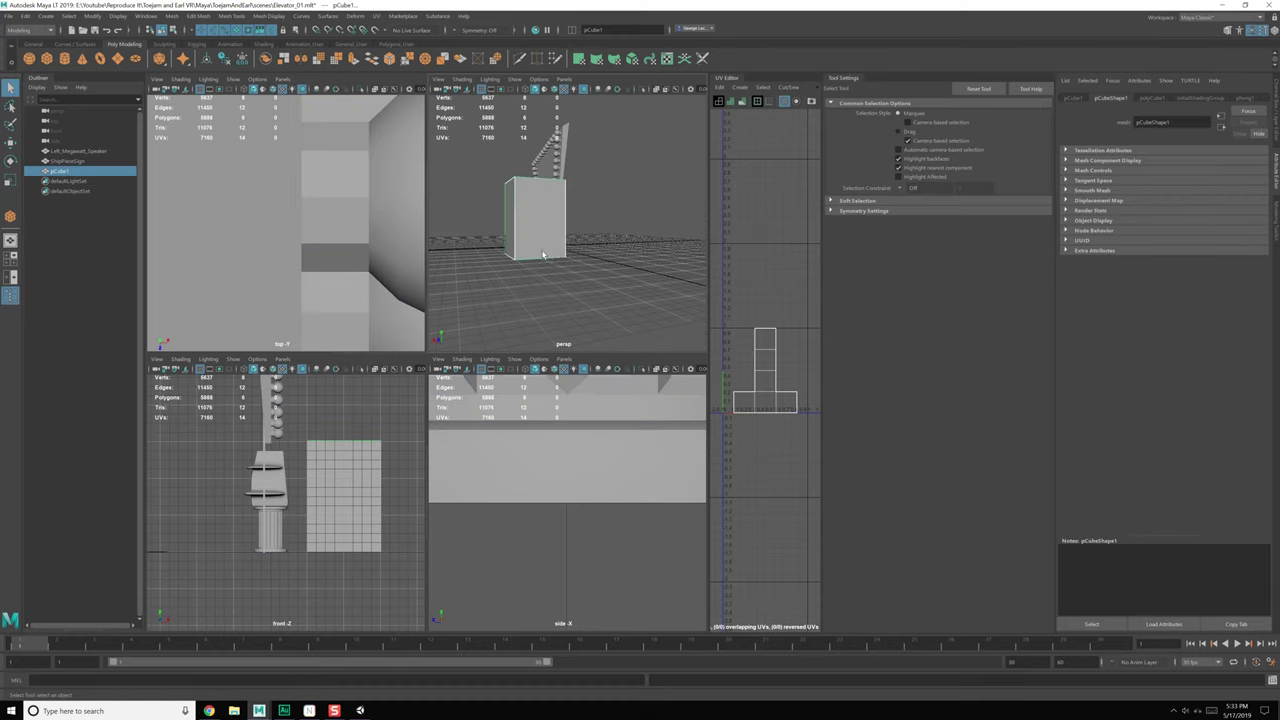
key(space)
alt+drag(402, 347, 459, 343)
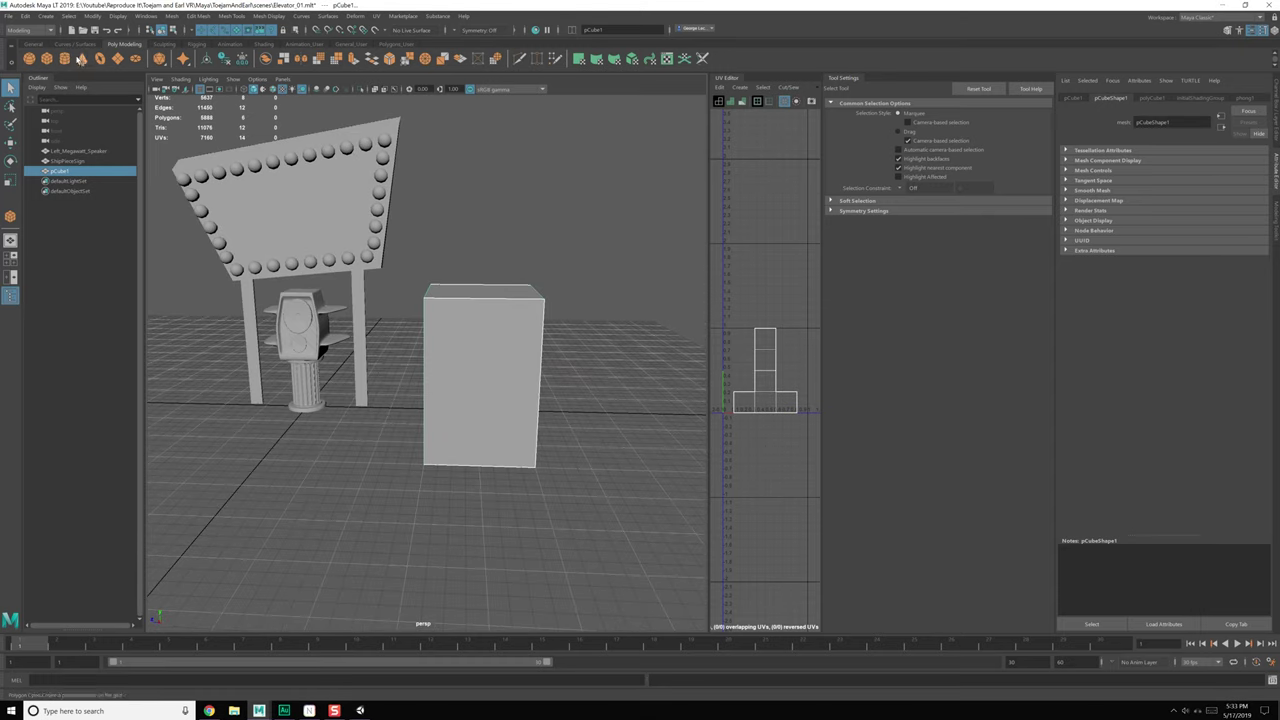
Step: Create a polygon cylinder of radius 1 in front of the elevator box and set its Rotate Z to 90
alt+drag(464, 285, 466, 400)
alt+drag(568, 412, 489, 403)
key(e)
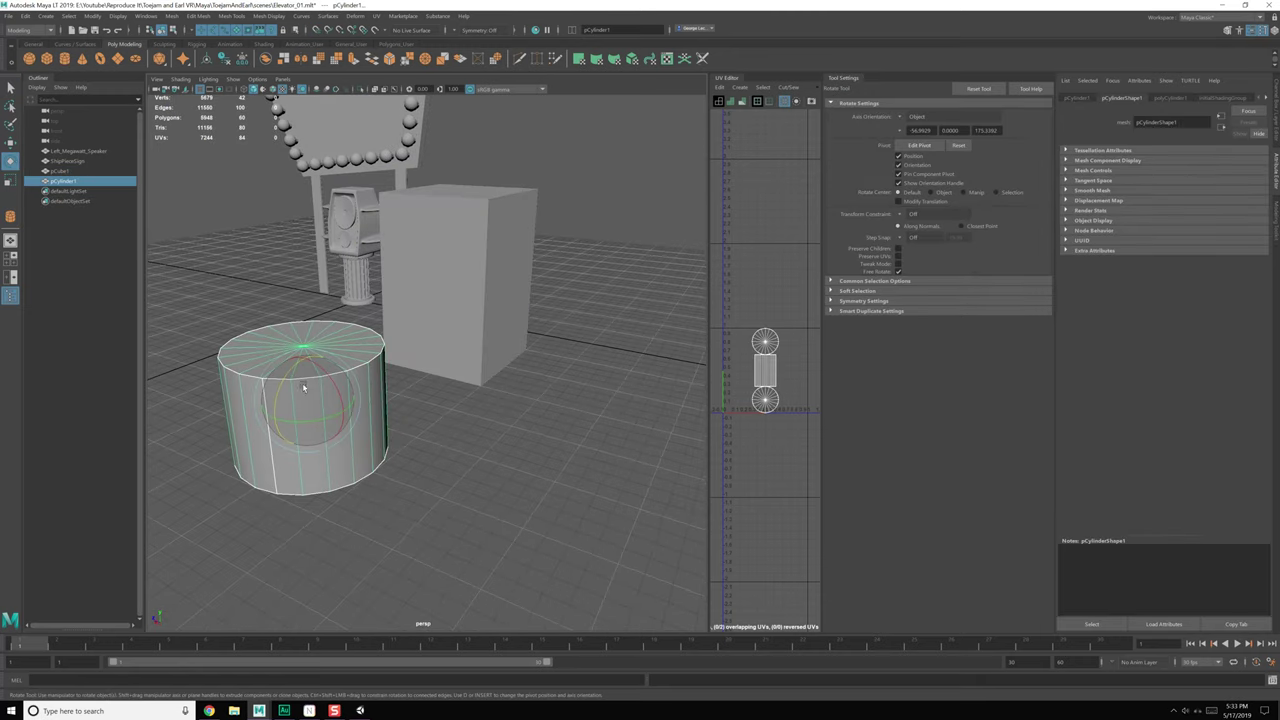
drag(304, 388, 313, 360)
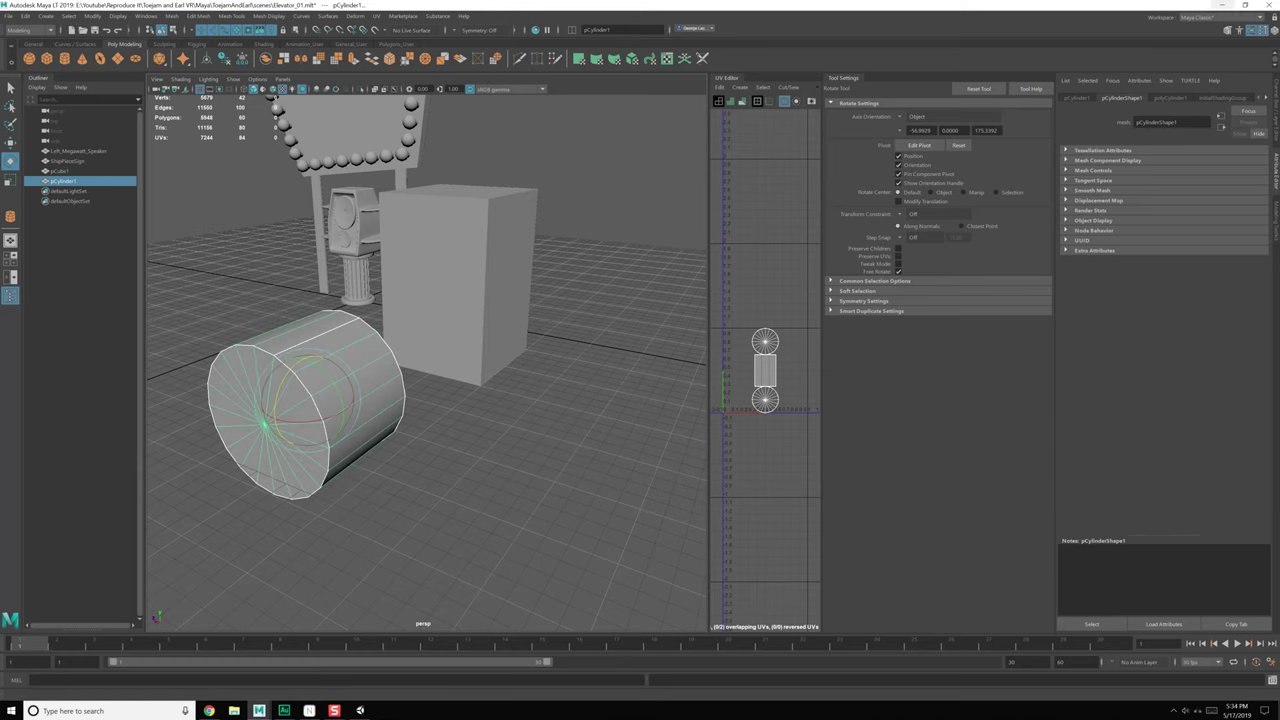
click(1274, 31)
text(9)
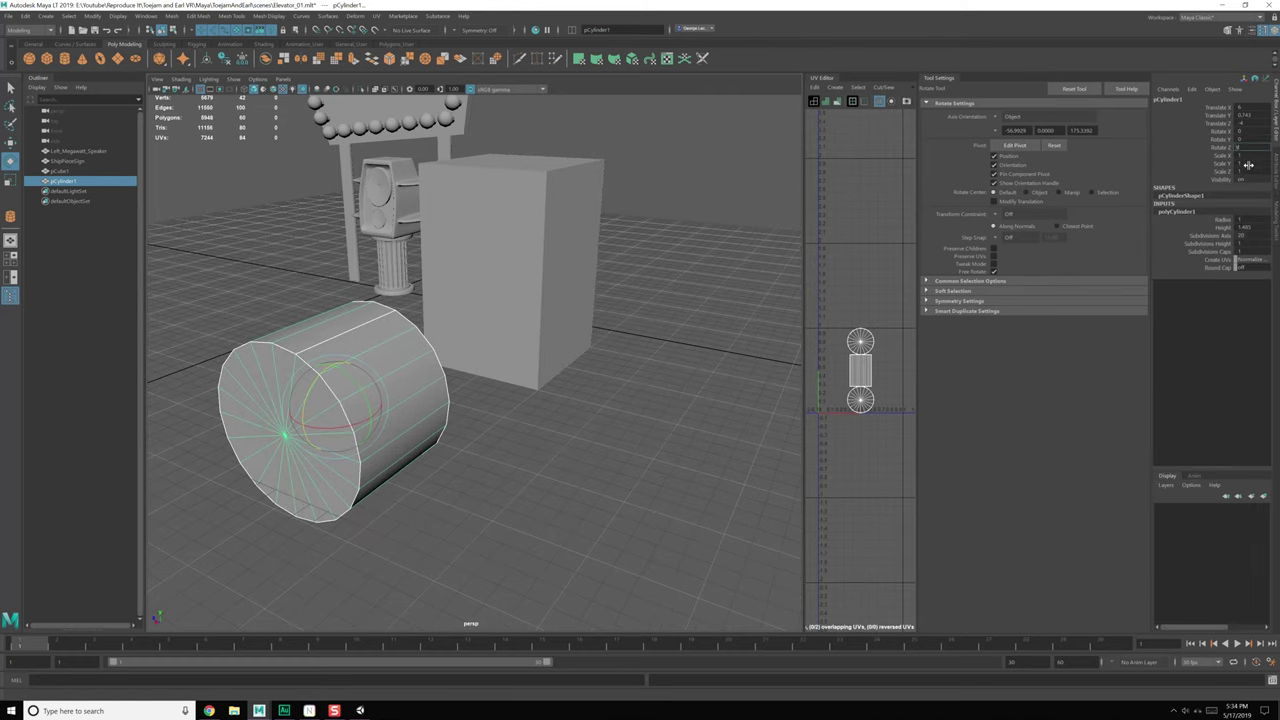
text(0)
key(Return)
Step: Move the cylinder onto the elevator box with vertex snapping, aligning it with the box's top and width
alt+drag(517, 380, 541, 409)
key(w)
mouse_move(394, 420)
alt+mouse_down()
mouse_move(445, 399)
mouse_move(404, 414)
alt+mouse_up()
click(434, 279)
alt+drag(612, 280, 562, 277)
key(v)
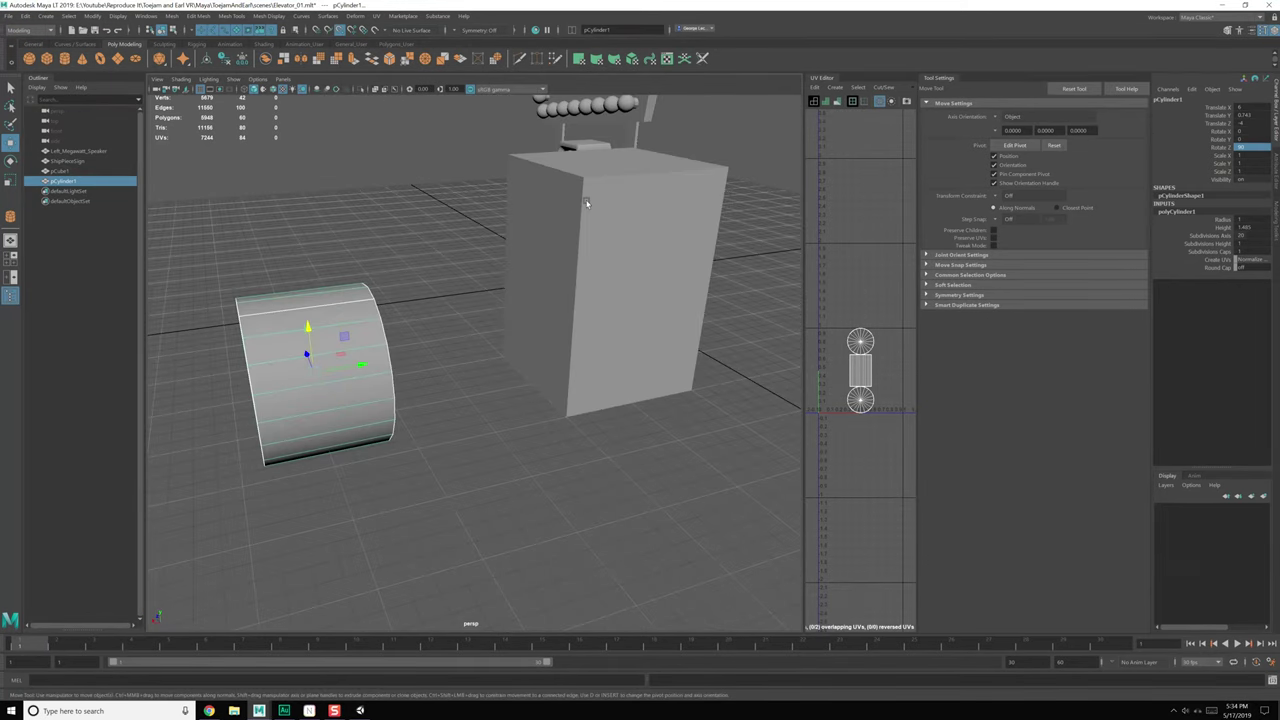
middle_drag(587, 203, 580, 174)
middle_drag(518, 219, 579, 184)
alt+drag(530, 203, 585, 304)
middle_drag(513, 375, 593, 417)
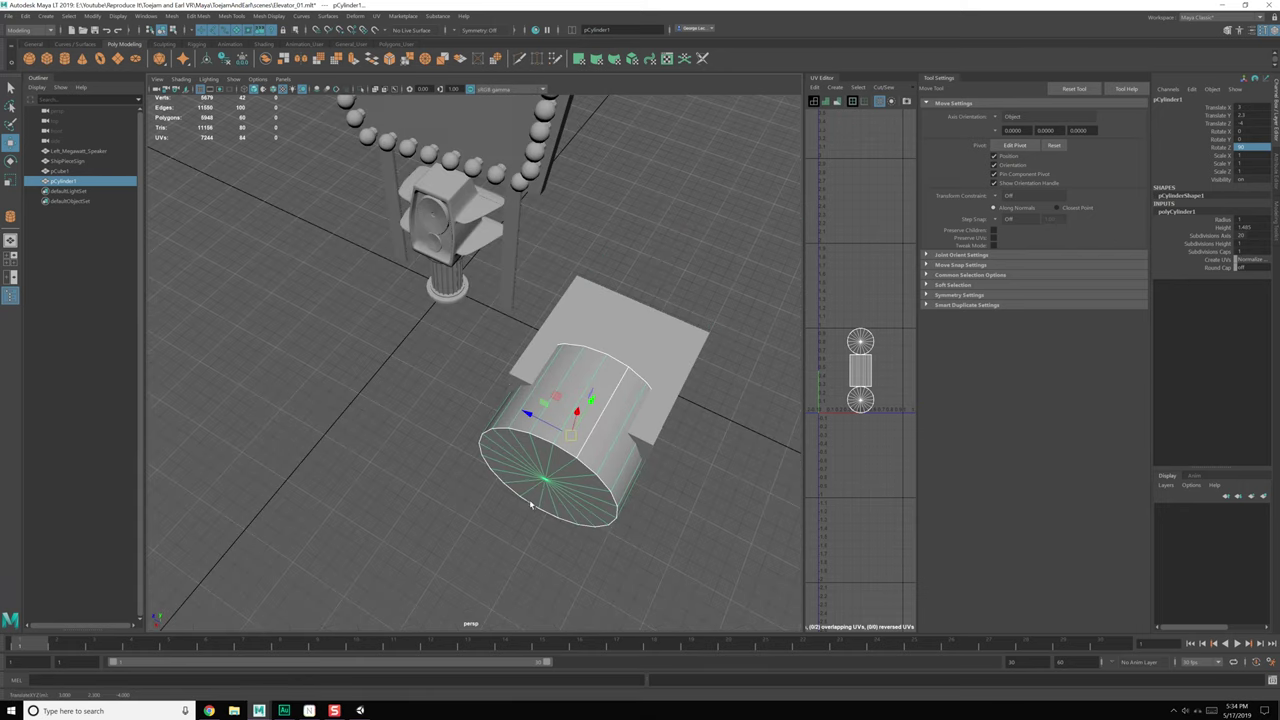
Step: Snap the cylinder's pivot to its front cap centre, then align the cap with the box's front and top edges
key(d)
key(v)
middle_drag(549, 491, 545, 480)
click(566, 443)
key(v)
middle_drag(499, 380, 504, 381)
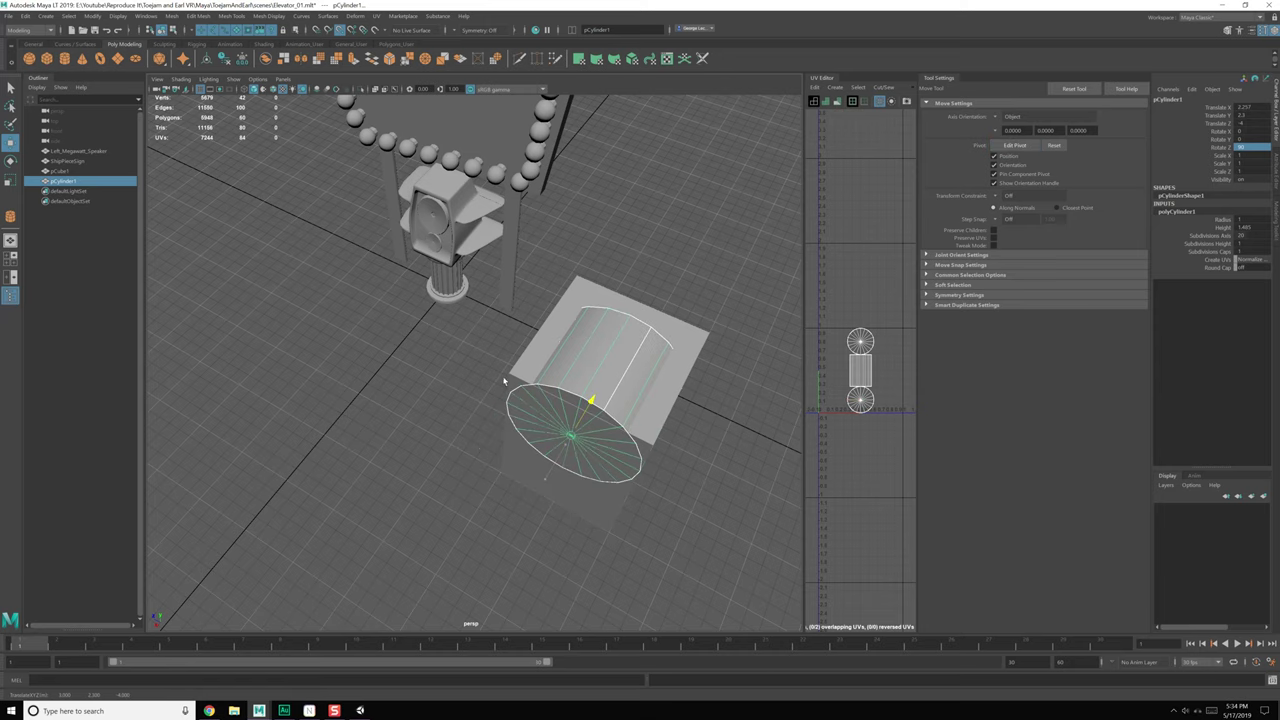
alt+drag(506, 382, 455, 343)
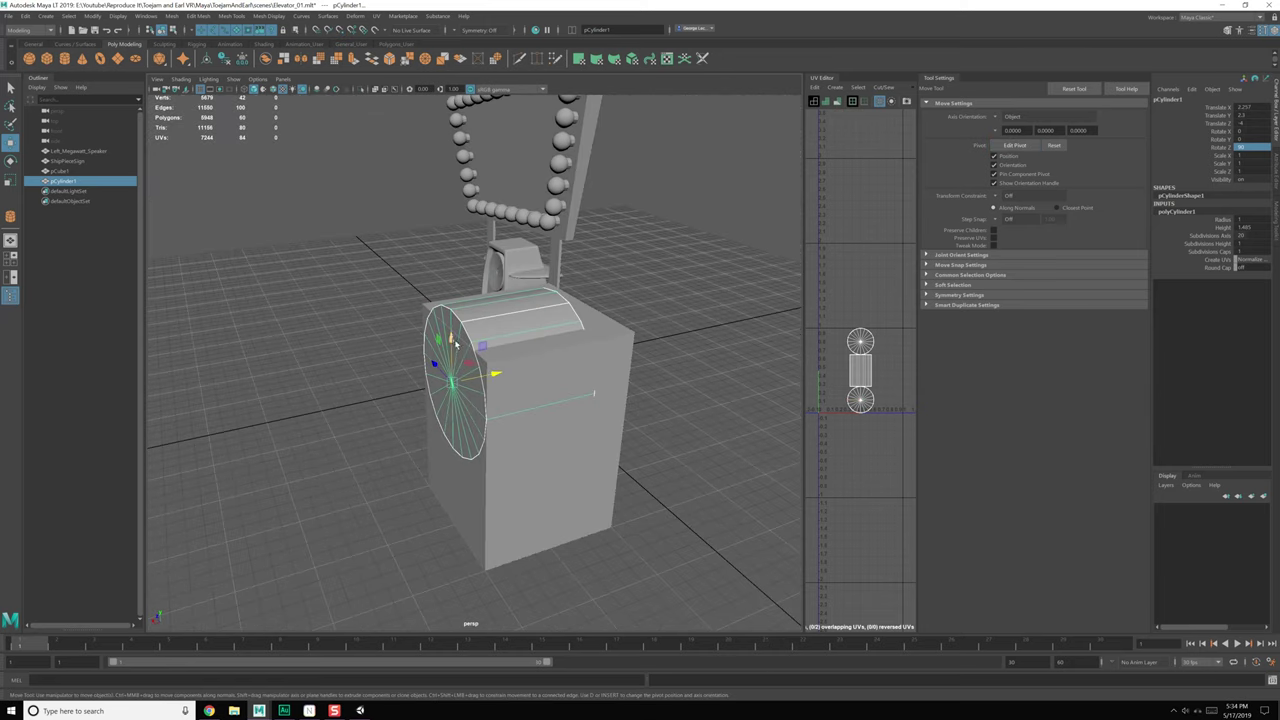
click(452, 340)
key(v)
middle_drag(626, 329, 632, 334)
Step: Snap the cylinder's rear end faces to the back edge of the elevator box so it spans the full depth
alt+drag(595, 332, 434, 268)
key(F11)
drag(420, 170, 548, 451)
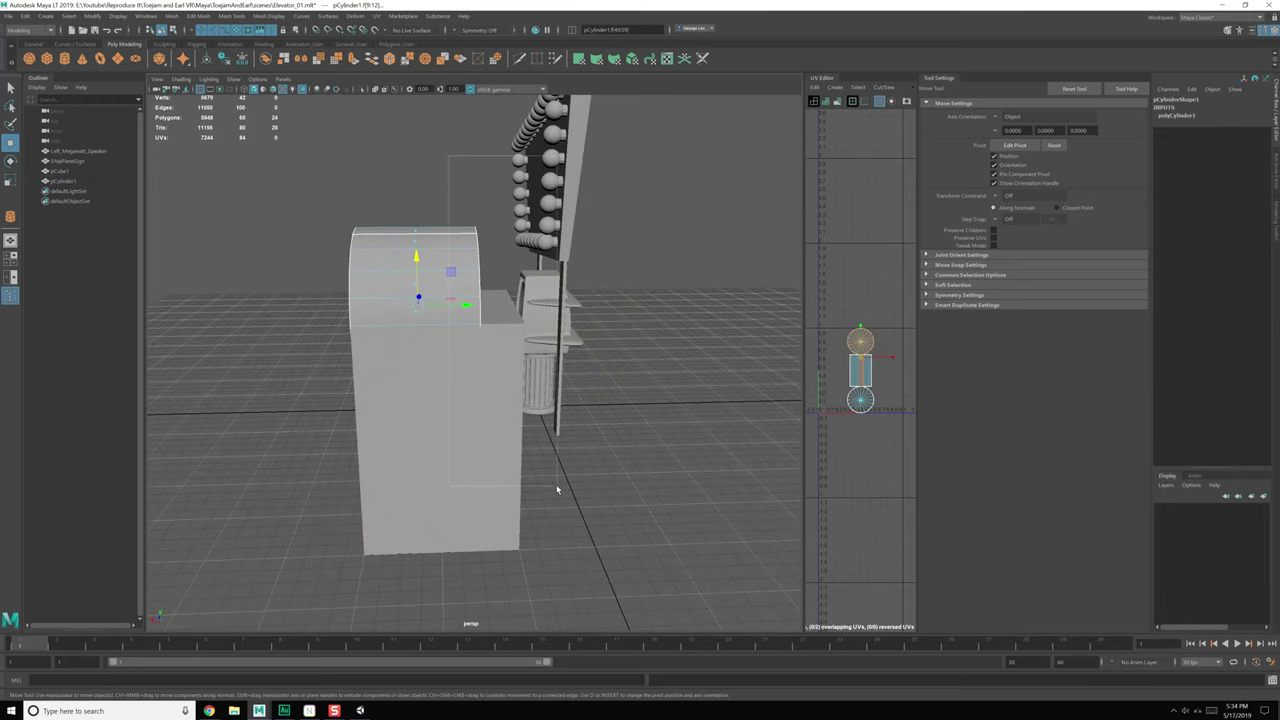
click(523, 303)
key(v)
middle_drag(517, 326, 522, 327)
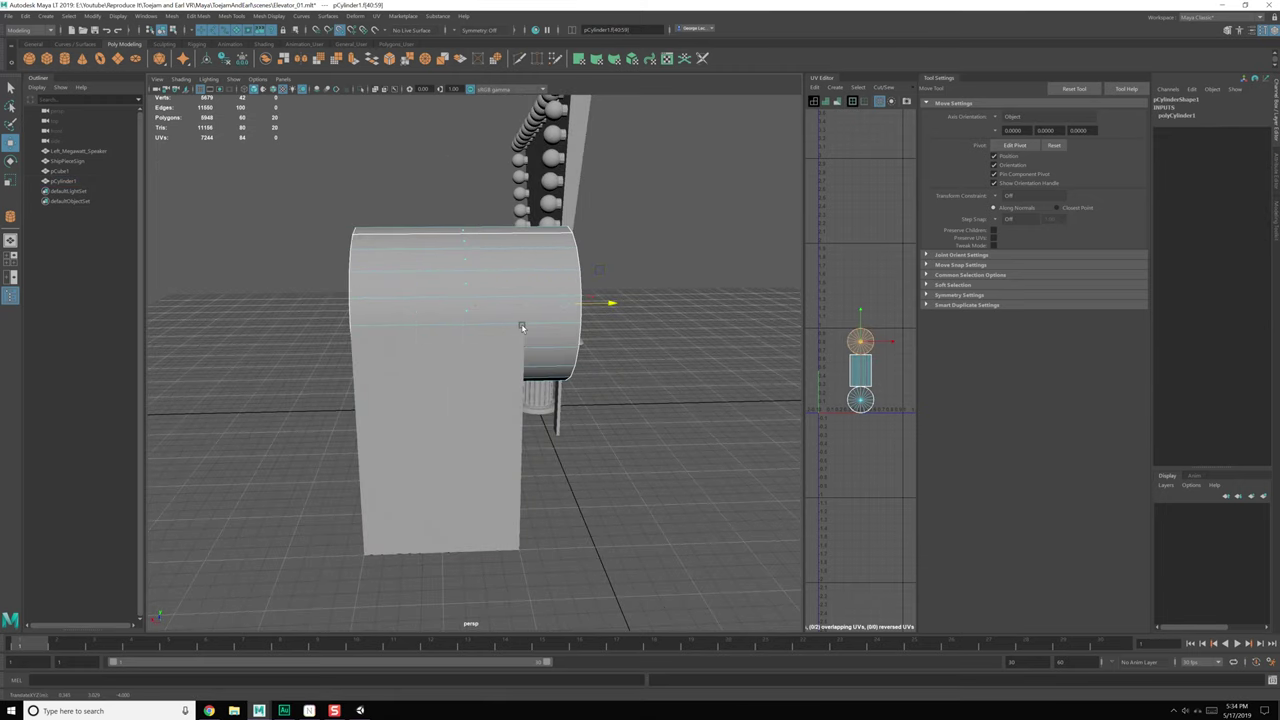
alt+drag(563, 370, 449, 341)
key(v)
middle_drag(440, 325, 436, 317)
Step: Delete the lower half of the cylinder's faces, leaving an arched top on the elevator box
alt+drag(368, 345, 464, 318)
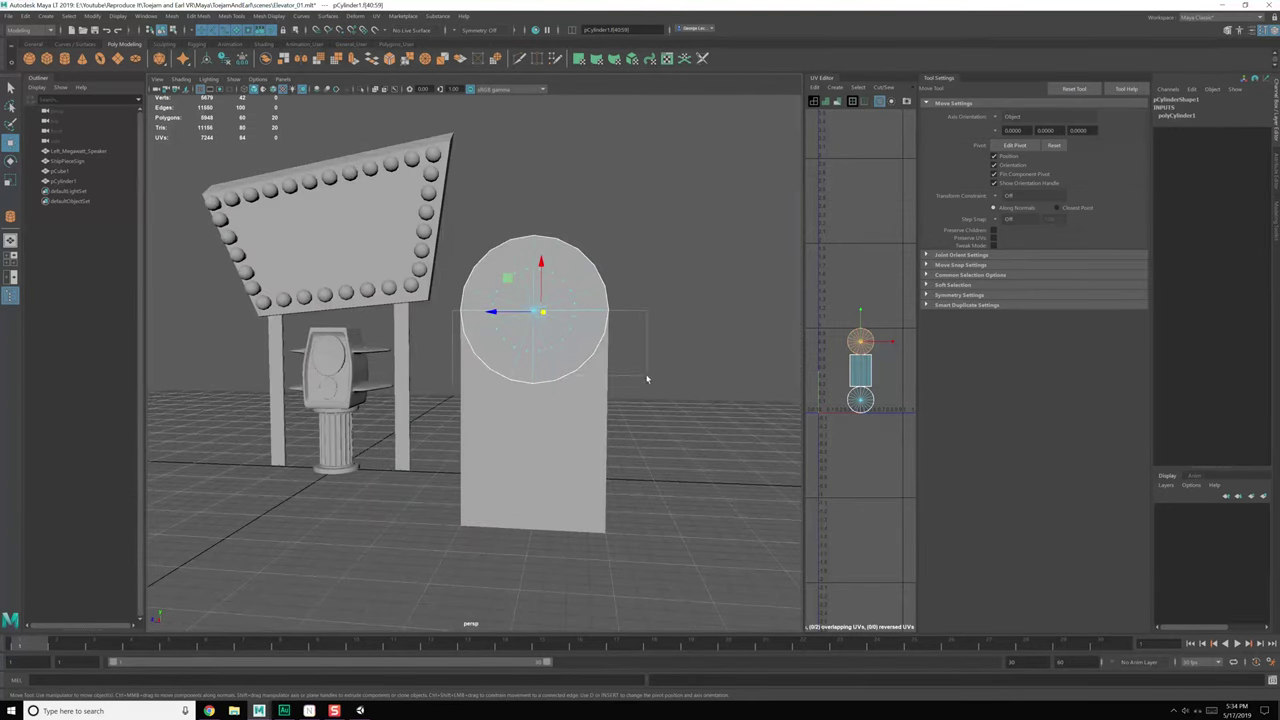
alt+drag(647, 379, 648, 428)
key(Delete)
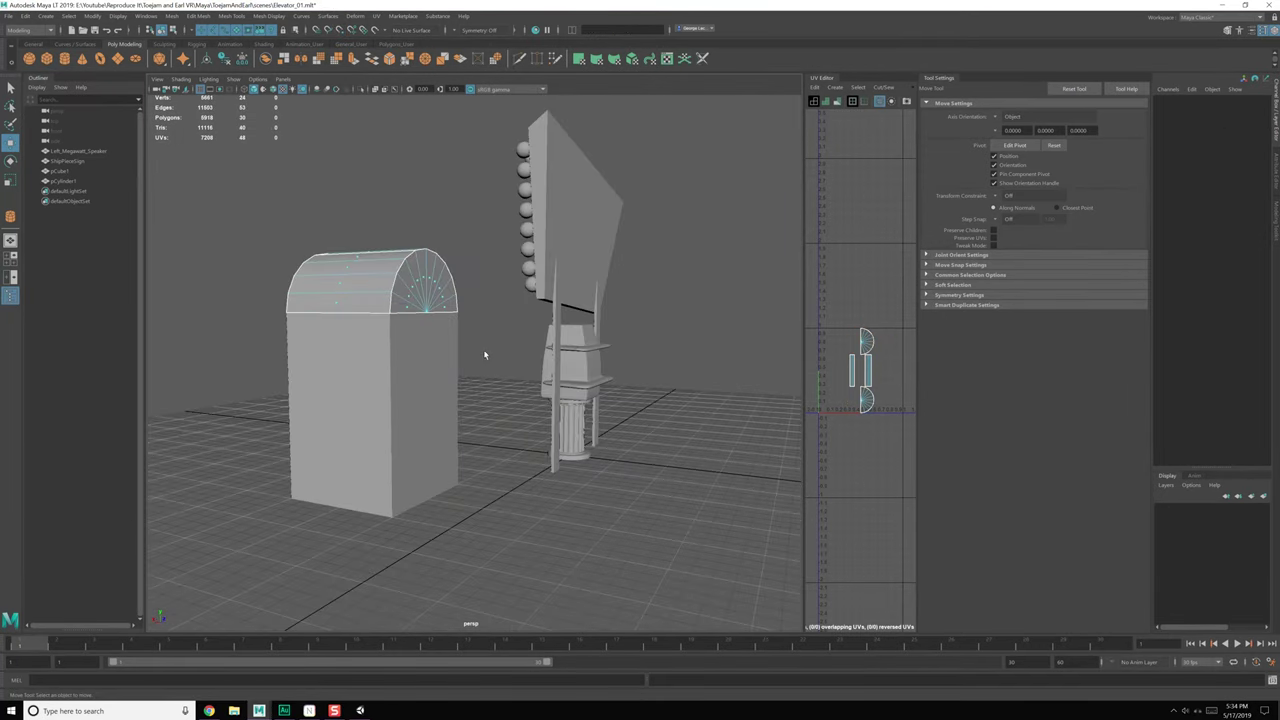
Step: Delete the elevator box's top face underneath the arched half cylinder
scroll(483, 348, up, 3)
alt+drag(483, 348, 492, 392)
click(517, 497)
alt+drag(517, 497, 533, 428)
right_drag(557, 314, 560, 343)
alt+drag(535, 335, 355, 264)
drag(504, 258, 655, 283)
key(Delete)
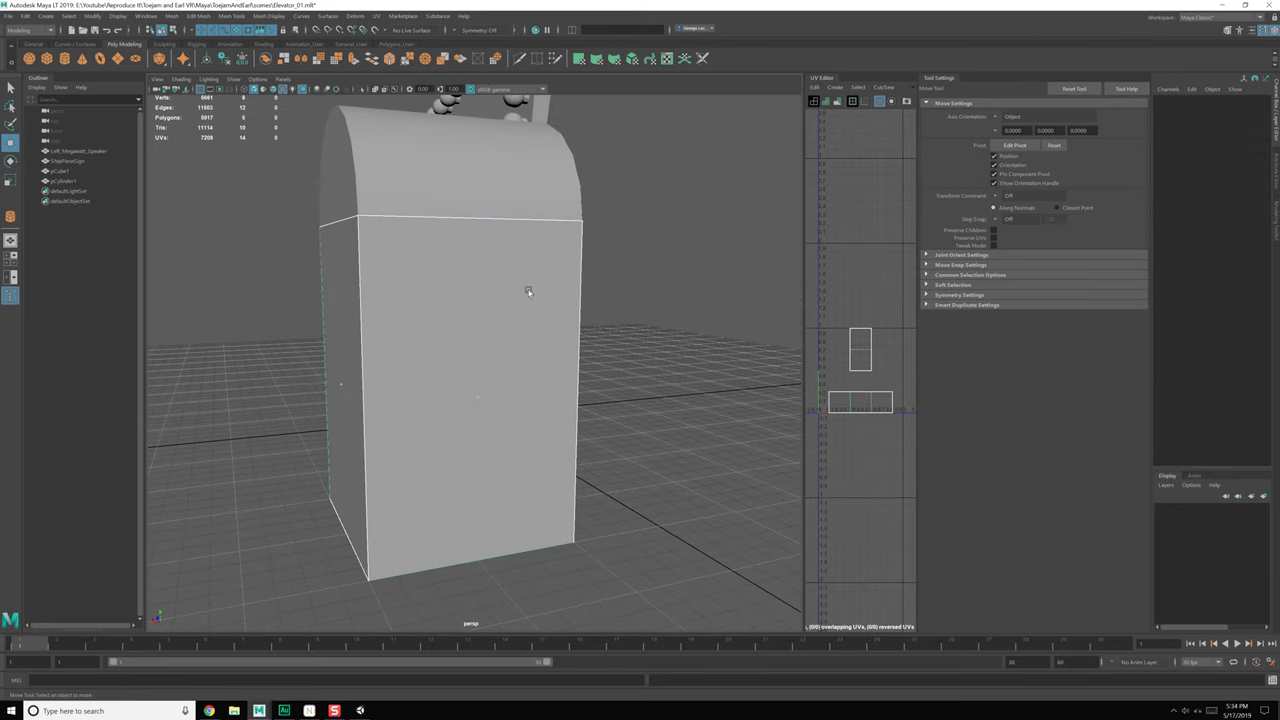
Step: Select the elevator box and the half cylinder and combine them into one mesh
alt+drag(478, 270, 600, 322)
click(516, 227)
shift+click(540, 382)
alt+drag(482, 438, 508, 392)
right_click(503, 297)
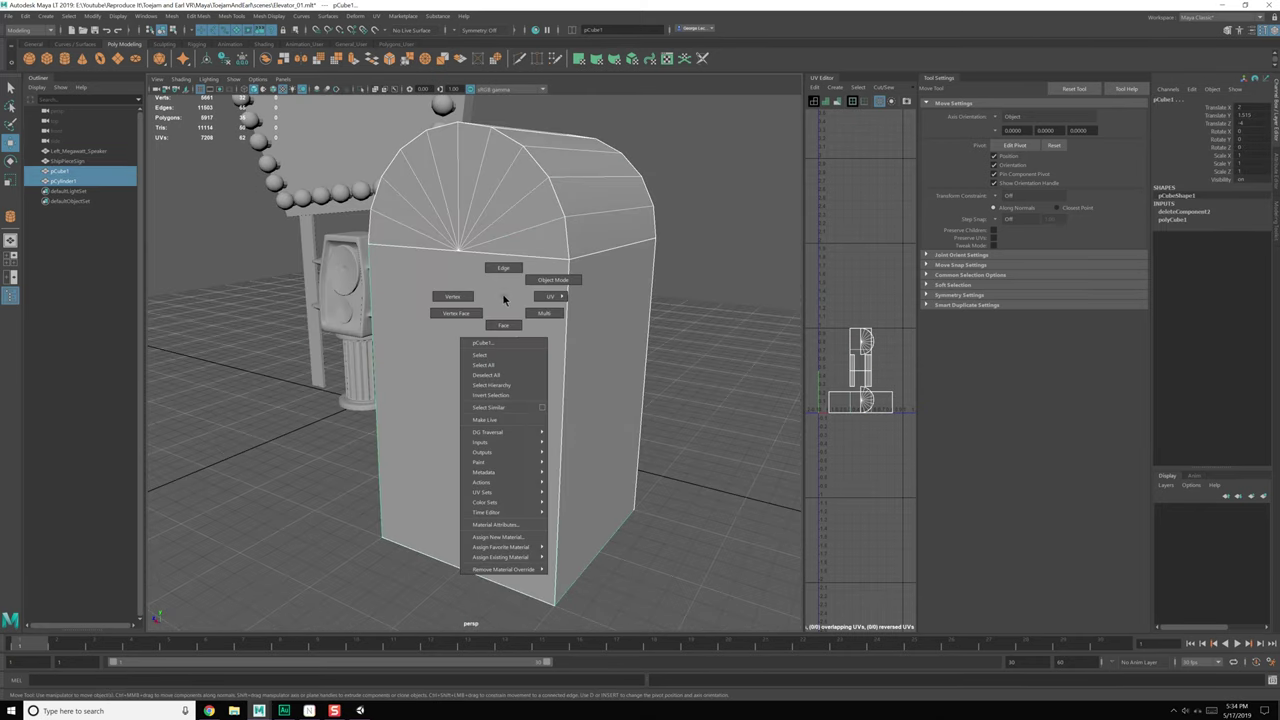
right_drag(455, 296, 452, 296)
key(F8)
key(F8)
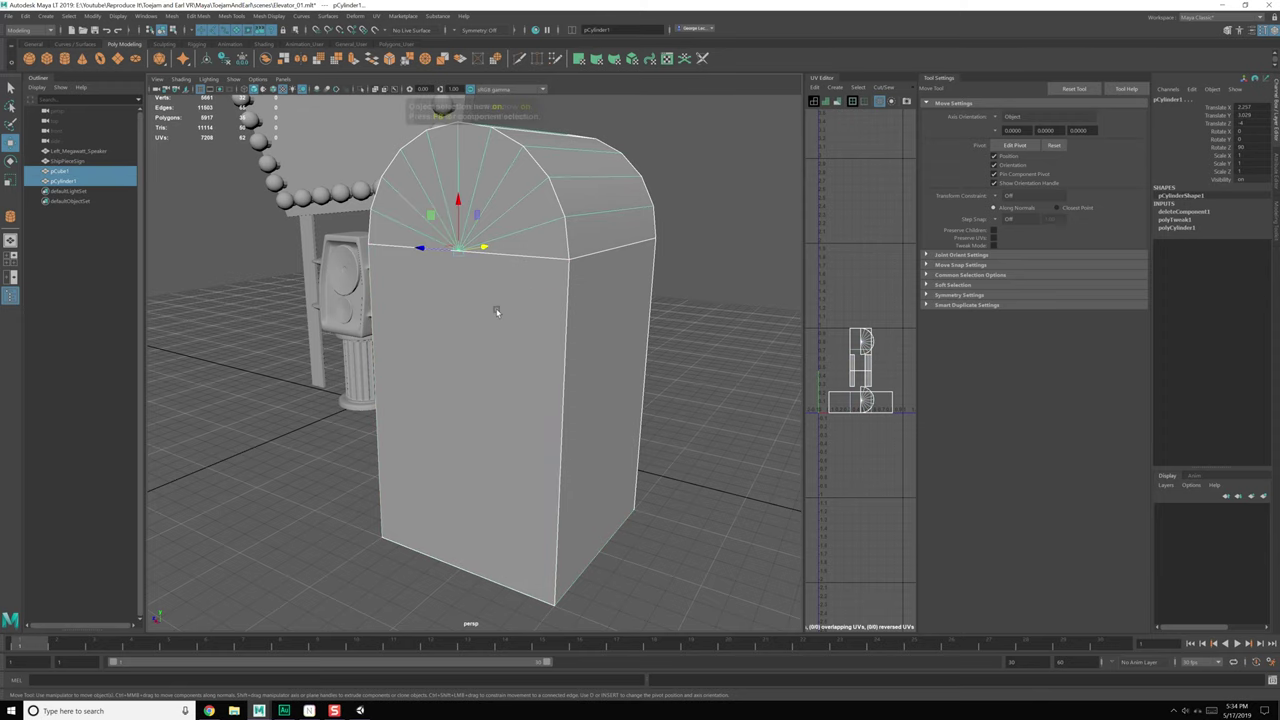
click(496, 306)
shift+click(506, 236)
click(266, 61)
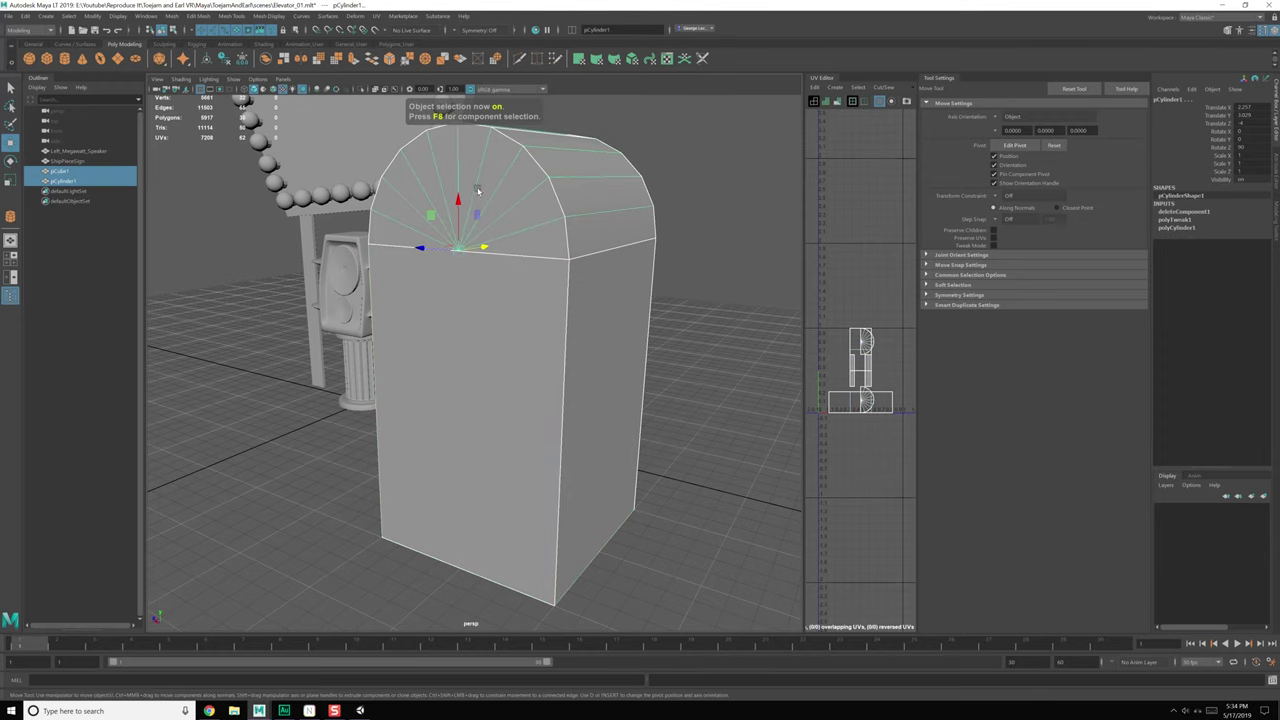
Step: Cut a centre edge down the elevator's front from the arch's centre vertex, across the bottom and up the back
right_drag(501, 192, 453, 193)
alt+drag(484, 336, 540, 314)
alt+drag(396, 296, 534, 340)
shift+right_drag(534, 340, 468, 340)
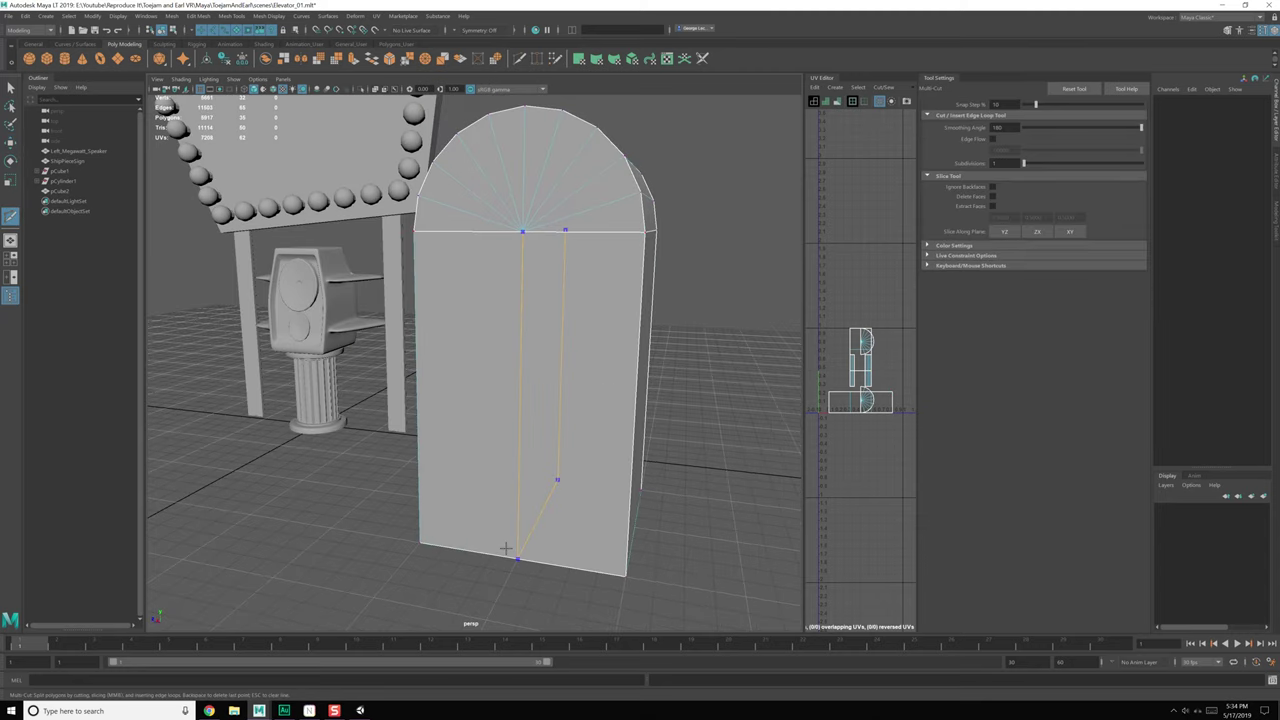
alt+drag(578, 511, 562, 515)
alt+drag(486, 480, 482, 424)
key(q)
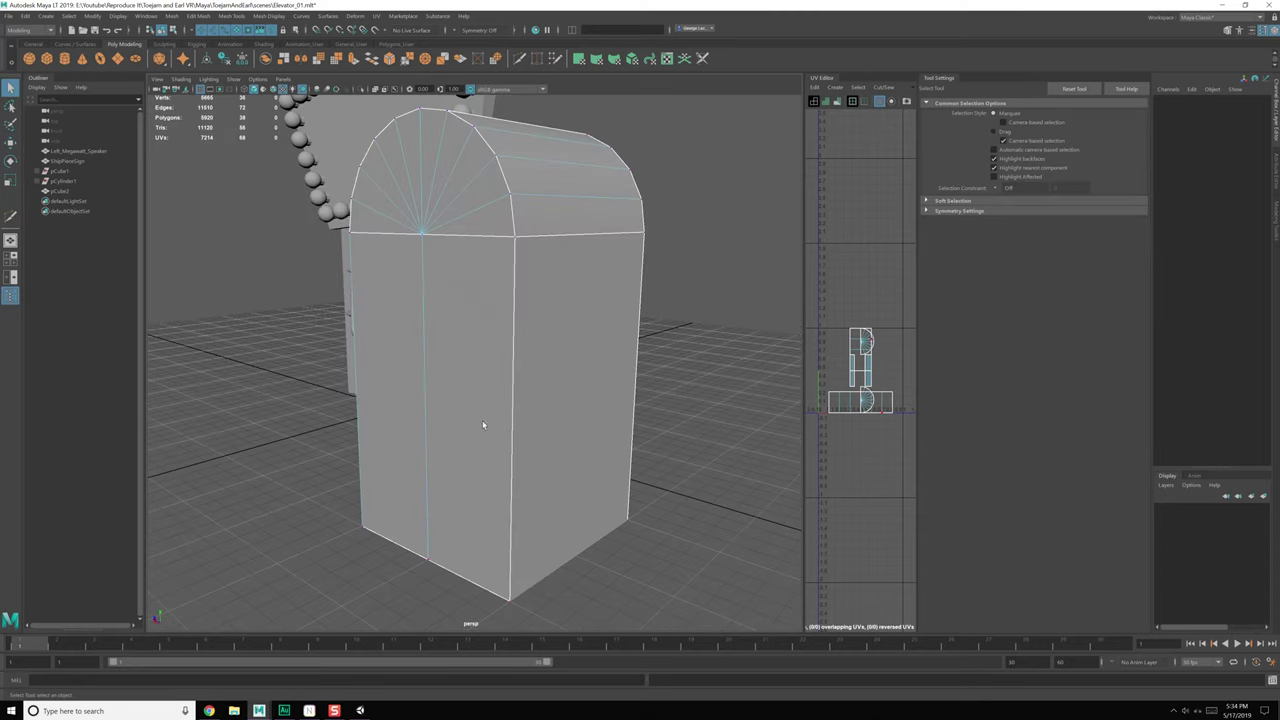
Step: Select all vertices of the combined elevator mesh, merge the overlapping ones, and return to object selection
right_drag(469, 315, 408, 314)
alt+drag(368, 300, 435, 287)
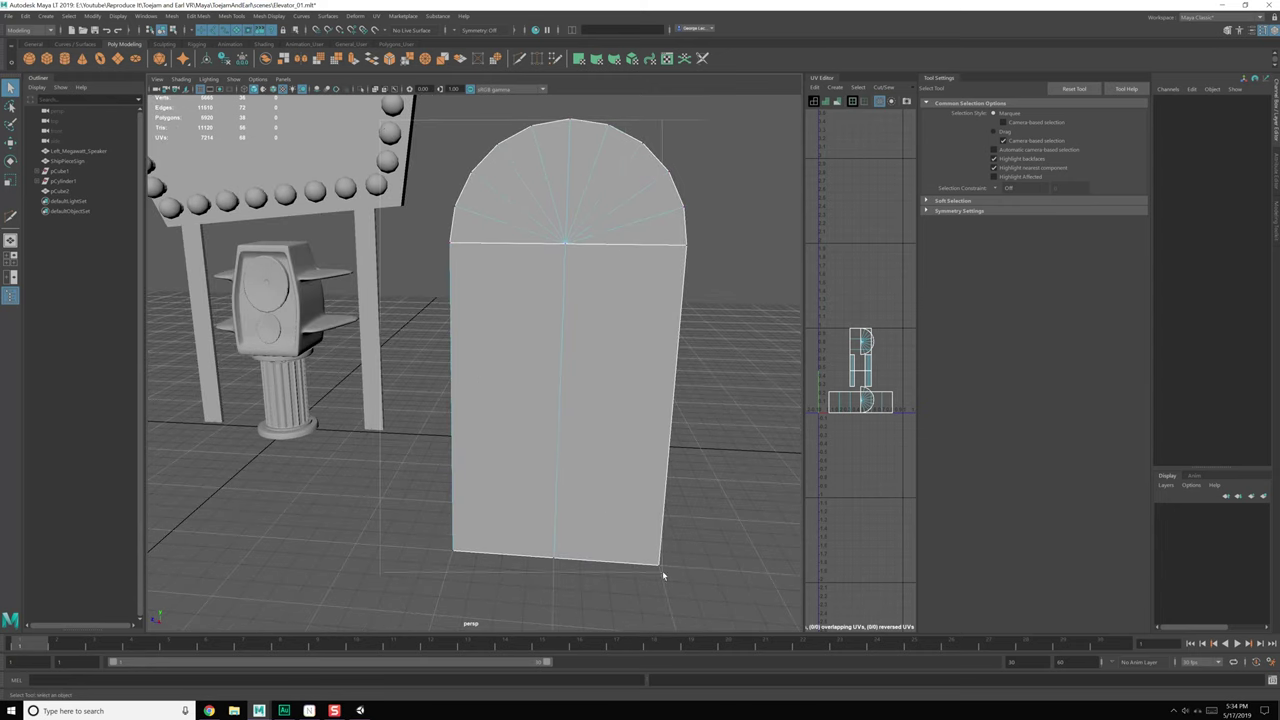
drag(662, 572, 796, 621)
alt+drag(647, 327, 640, 323)
scroll(640, 323, down, 4)
drag(380, 163, 599, 453)
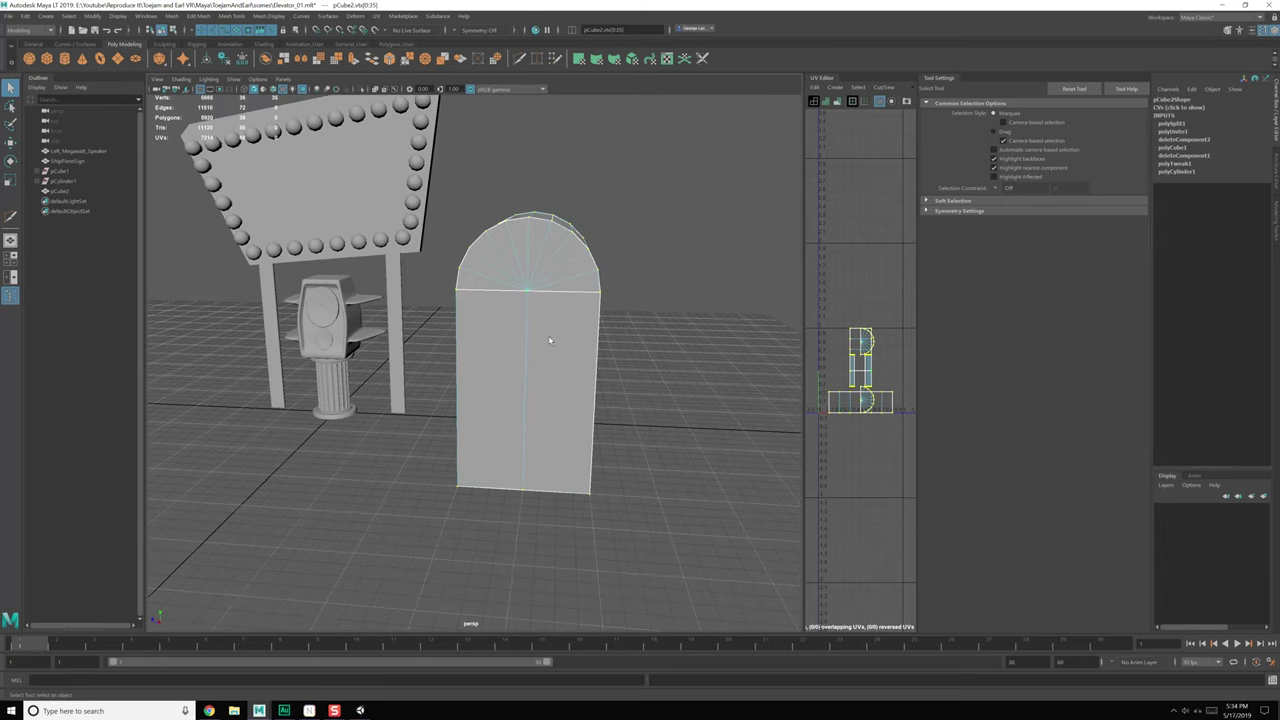
shift+right_drag(549, 338, 626, 296)
click(753, 257)
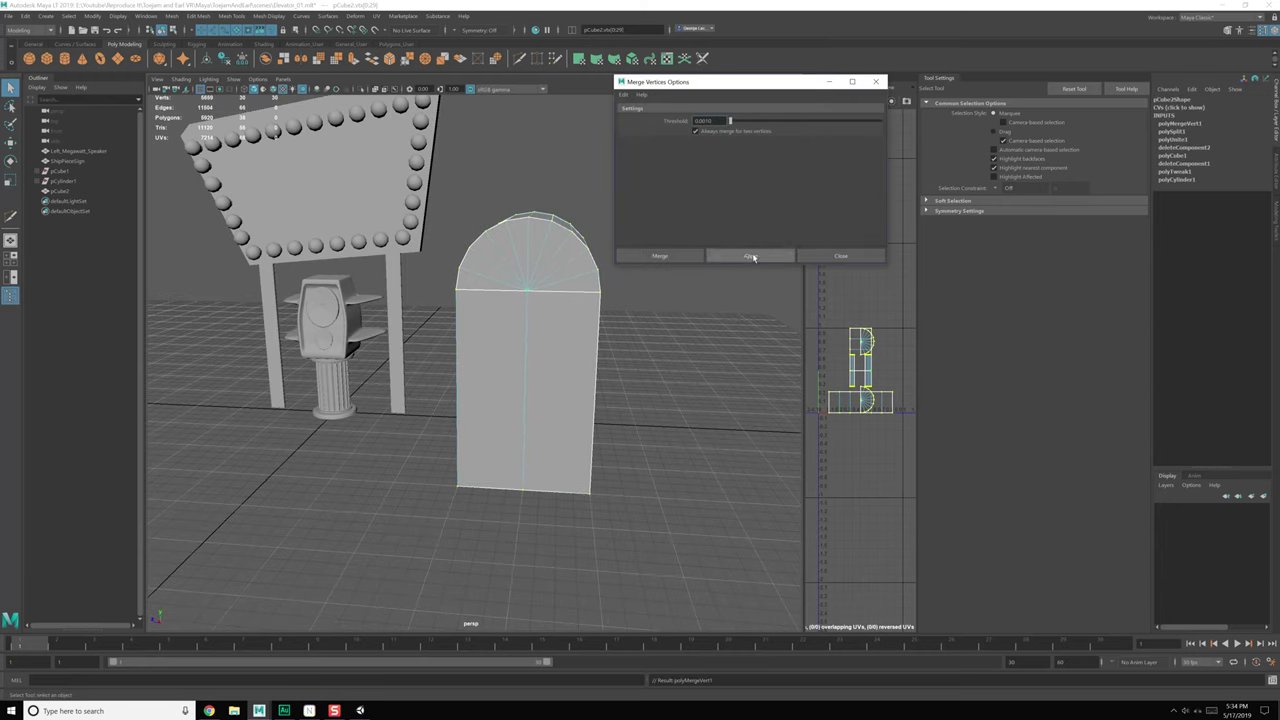
click(862, 256)
scroll(638, 358, up, 3)
key(F8)
click(713, 388)
click(631, 388)
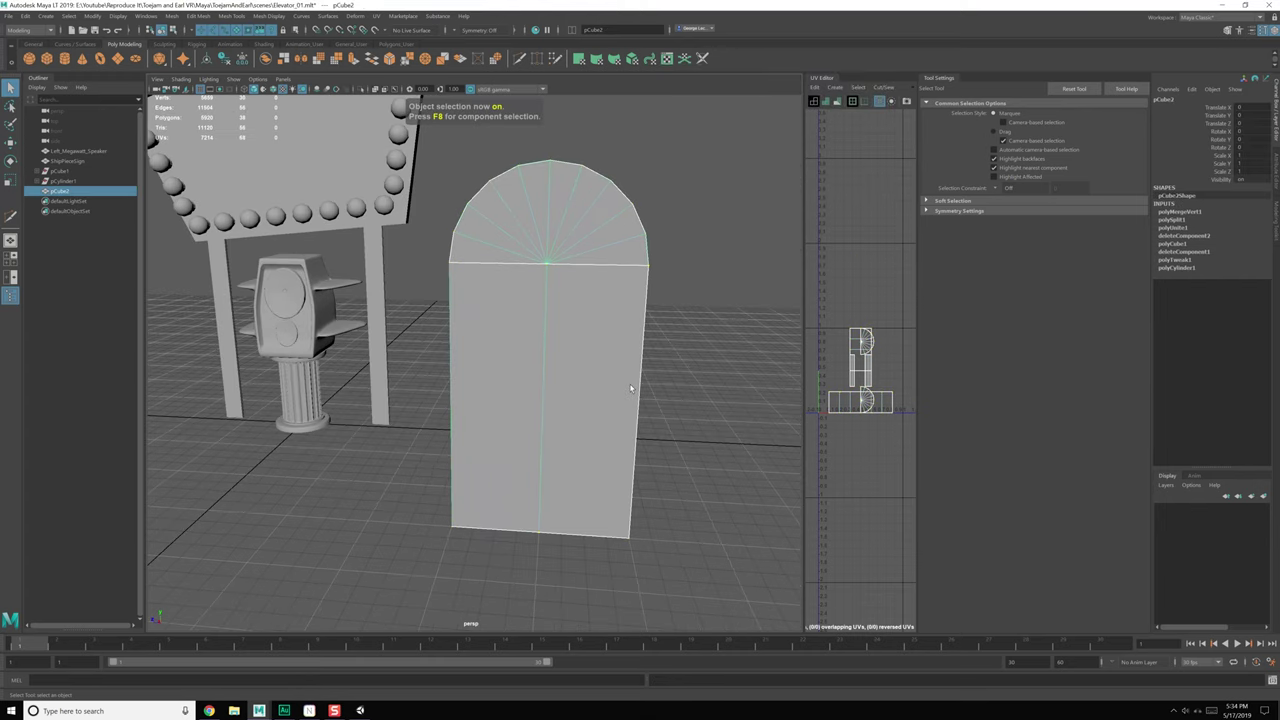
Step: Select all the wedge faces on the arch's front, extrude them and scale them inward to leave a border
scroll(631, 388, up, 3)
alt+drag(631, 388, 554, 337)
scroll(556, 325, up, 2)
right_drag(577, 231, 573, 239)
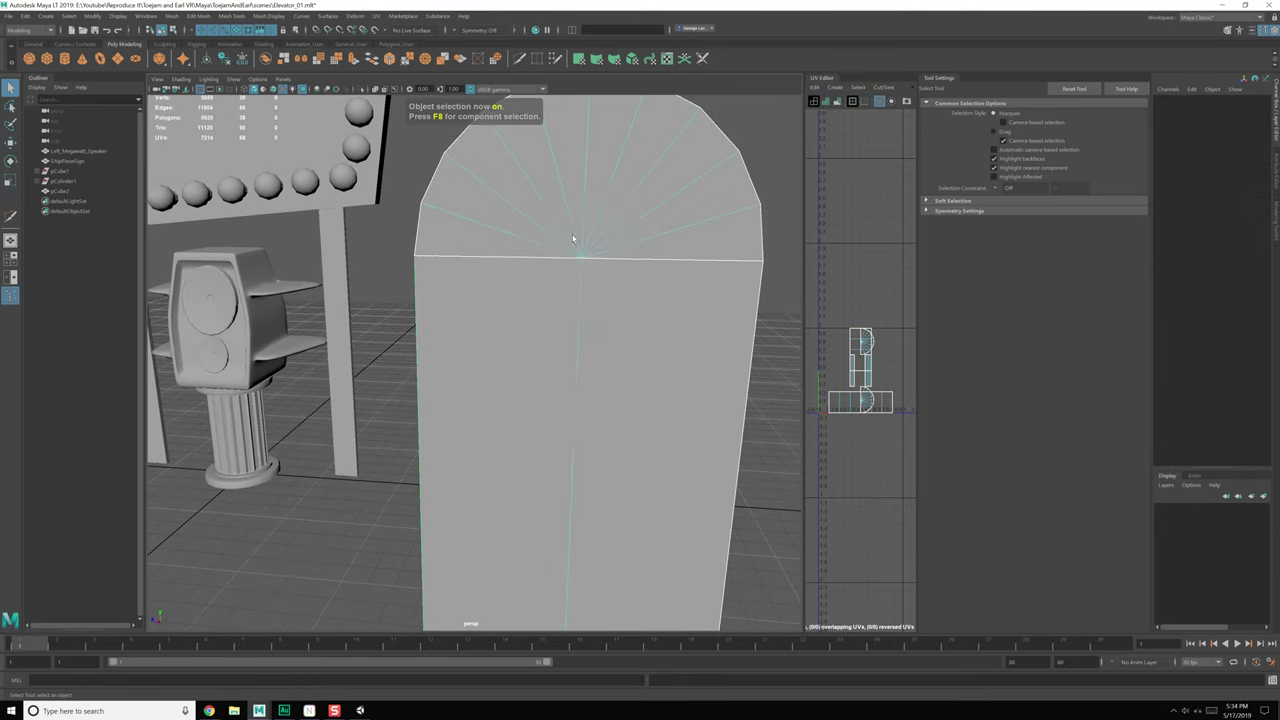
alt+middle_drag(573, 239, 508, 301)
alt+drag(508, 301, 510, 298)
click(472, 293)
shift+click(482, 265)
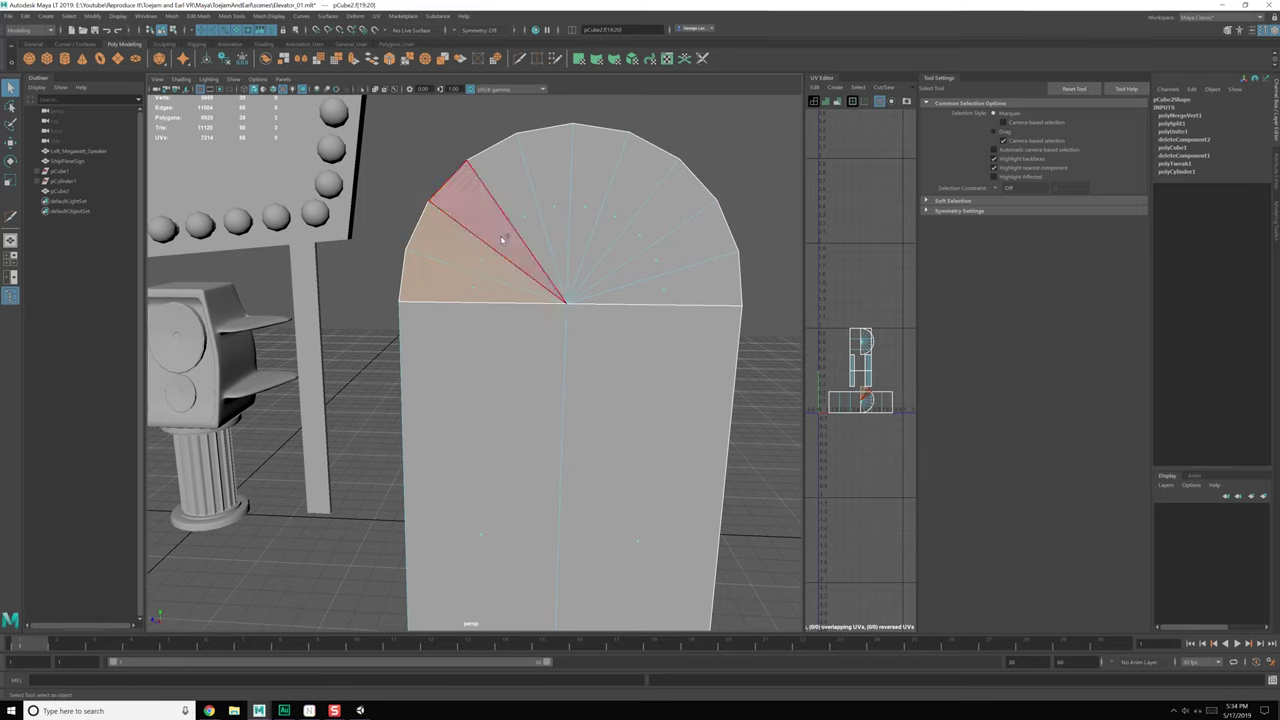
shift+click(506, 240)
shift+click(580, 210)
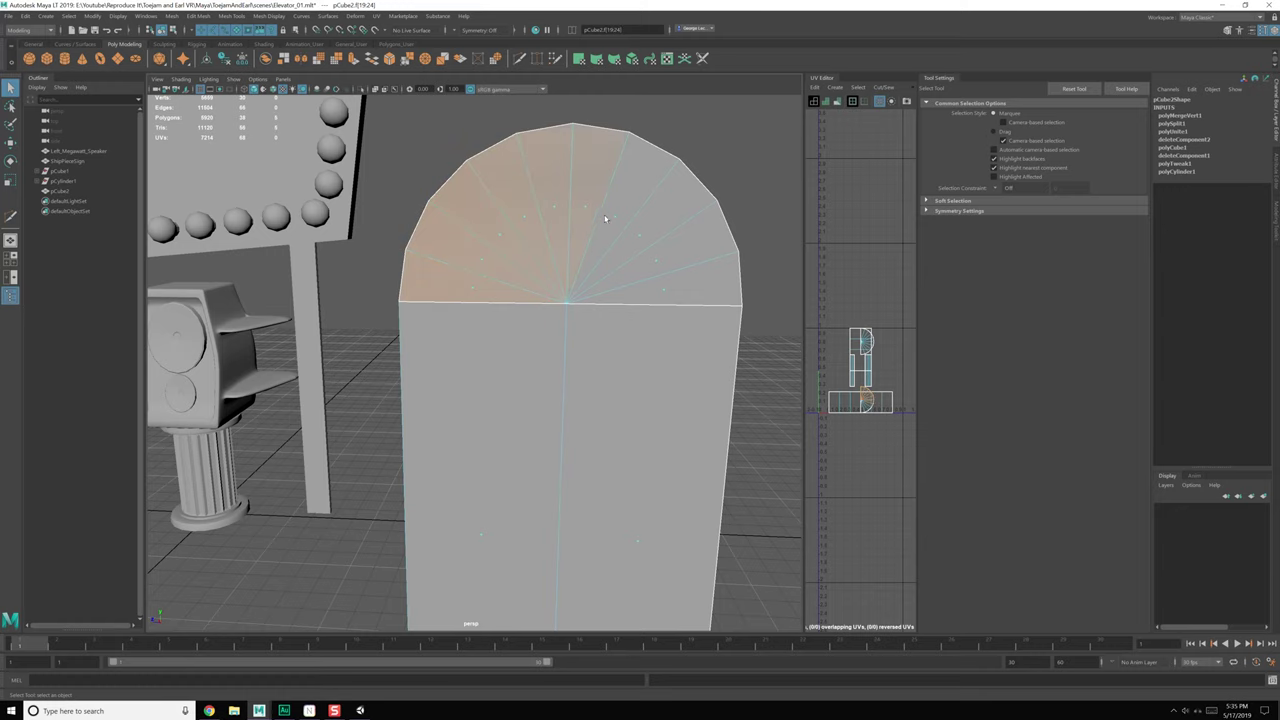
shift+click(643, 235)
shift+click(655, 260)
shift+click(664, 288)
alt+drag(668, 311, 576, 390)
key(w)
scroll(574, 393, up, 2)
key(r)
scroll(569, 337, up, 4)
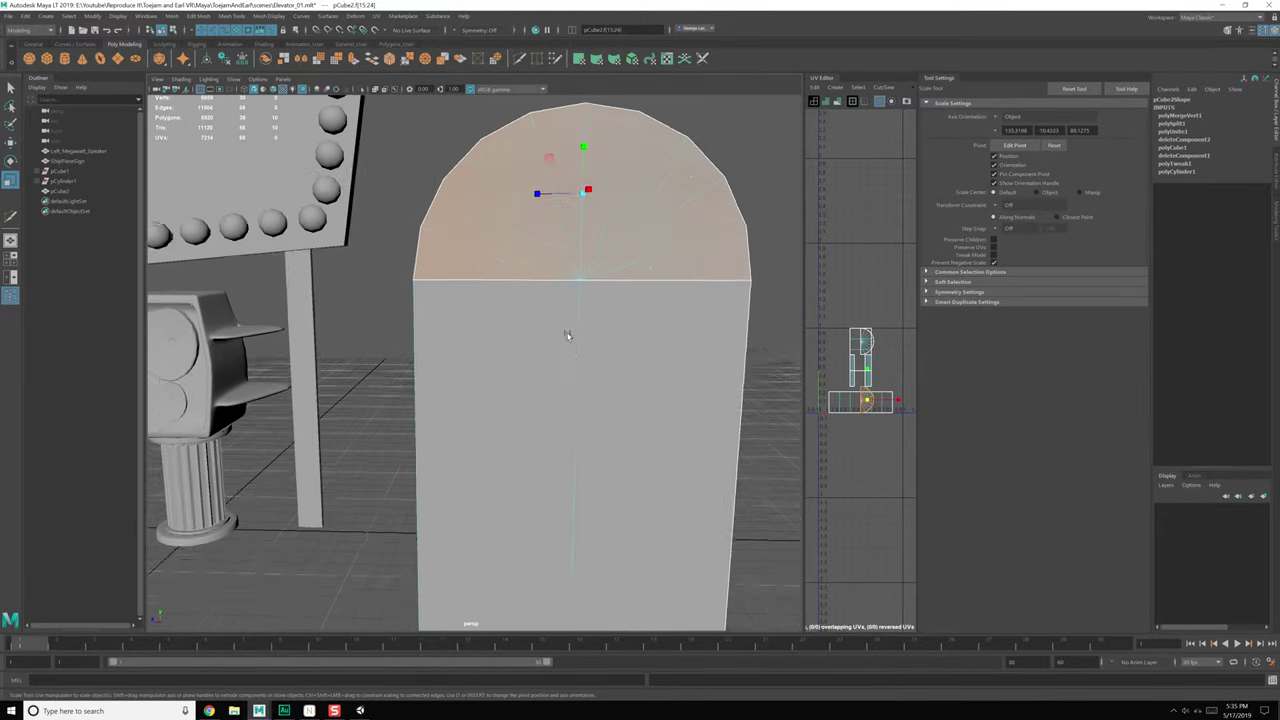
alt+middle_drag(616, 302, 597, 344)
key(ctrl+e)
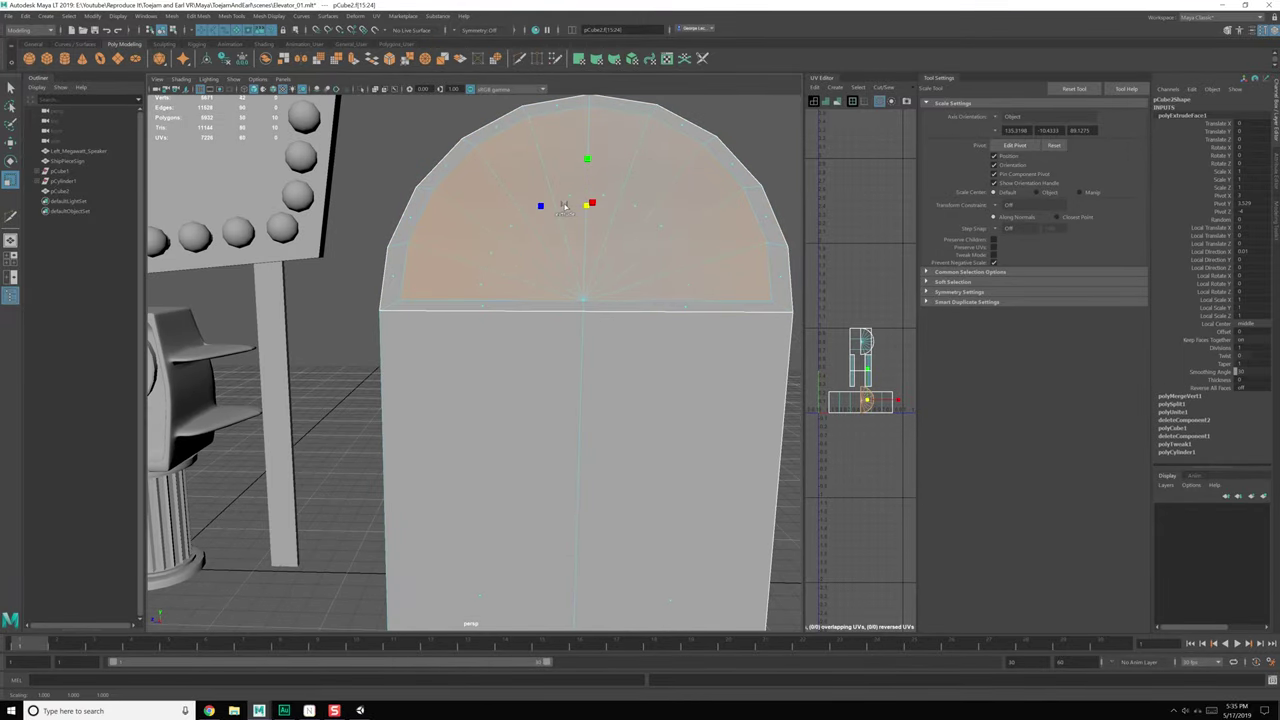
alt+drag(567, 222, 557, 231)
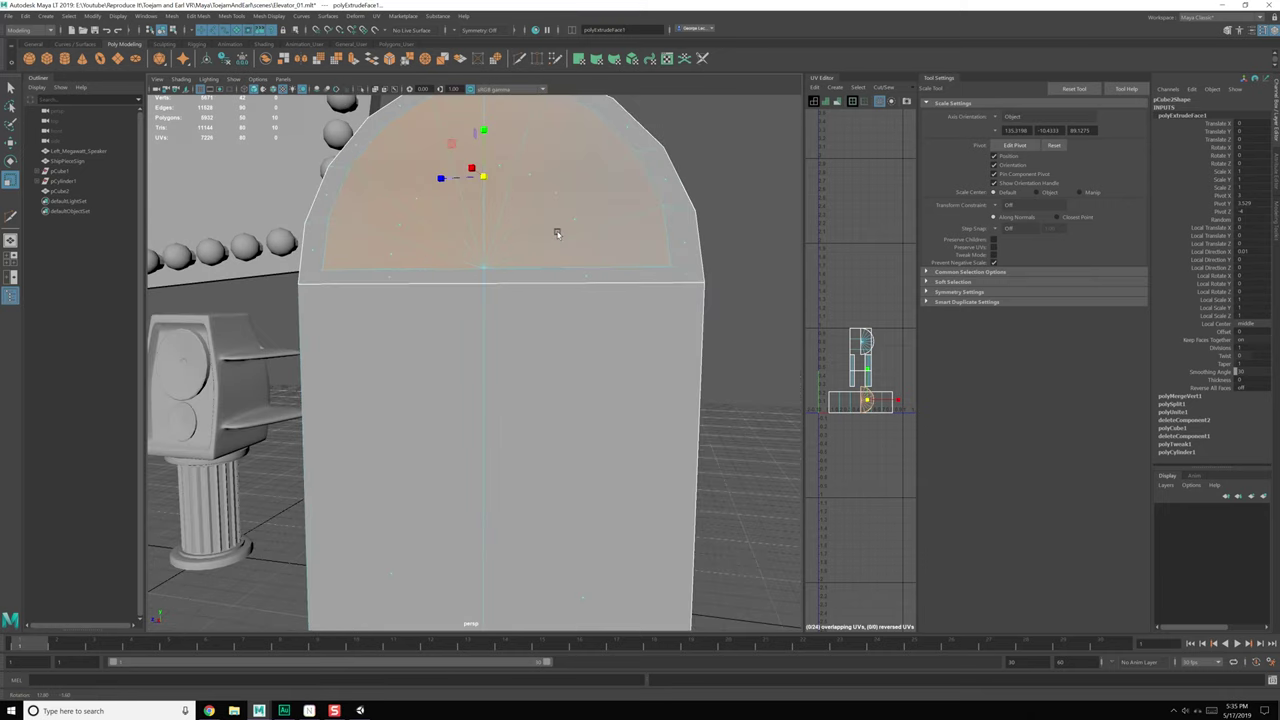
alt+middle_drag(557, 231, 551, 257)
alt+drag(551, 257, 485, 260)
Step: Adjust the inset arch faces' vertical position and height to even out the surrounding border
key(w)
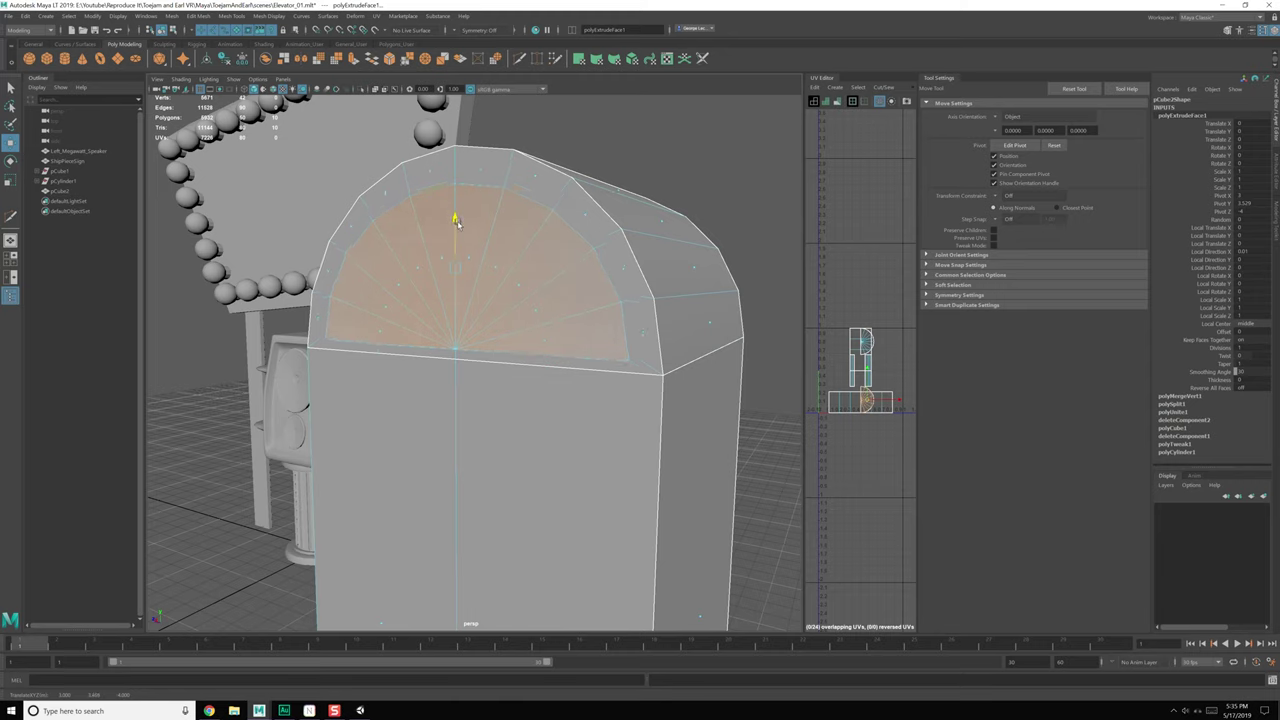
key(r)
drag(457, 222, 454, 215)
key(w)
Step: Extrude the inset arch faces and push them back into the elevator to recess the arch panel
alt+drag(540, 232, 441, 276)
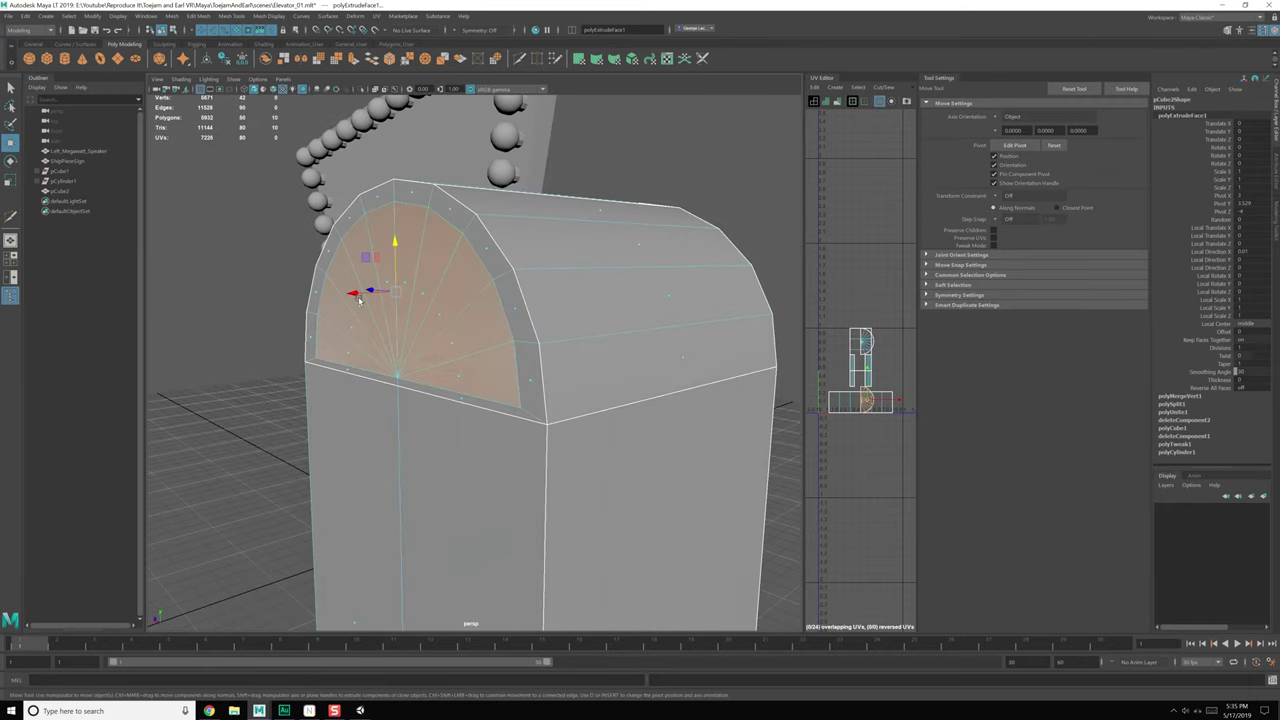
key(ctrl+e)
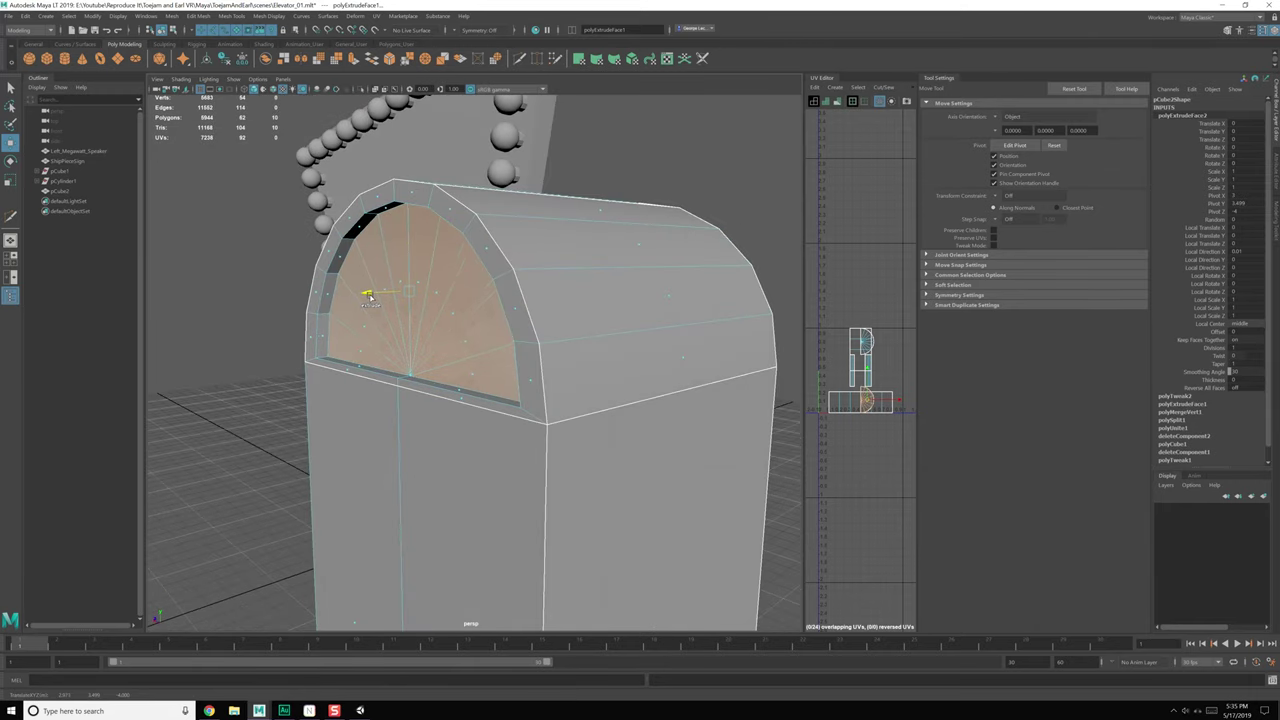
drag(378, 295, 378, 295)
alt+drag(420, 305, 450, 313)
key(q)
alt+drag(498, 355, 492, 314)
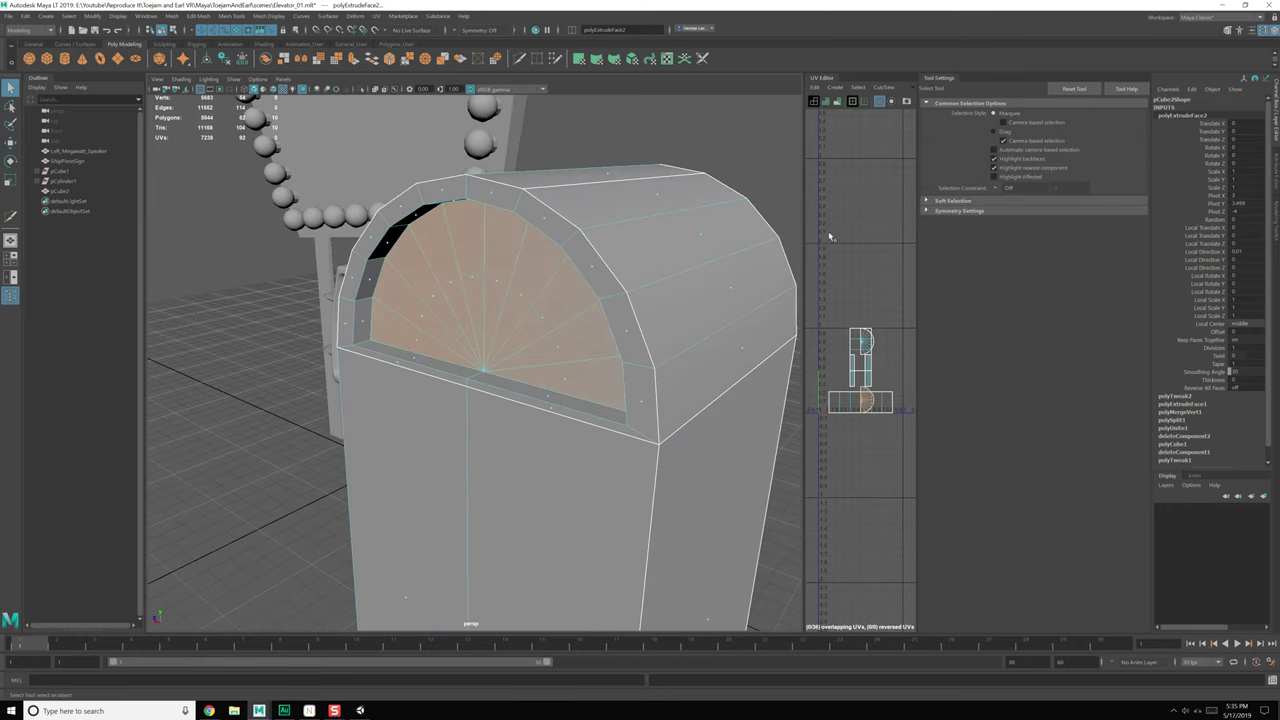
Step: Select the two door faces on the elevator's front, extrude them and scale them inward to form a door frame
drag(1279, 100, 1279, 72)
ctrl+scroll(555, 436, up, 3)
scroll(560, 442, down, 4)
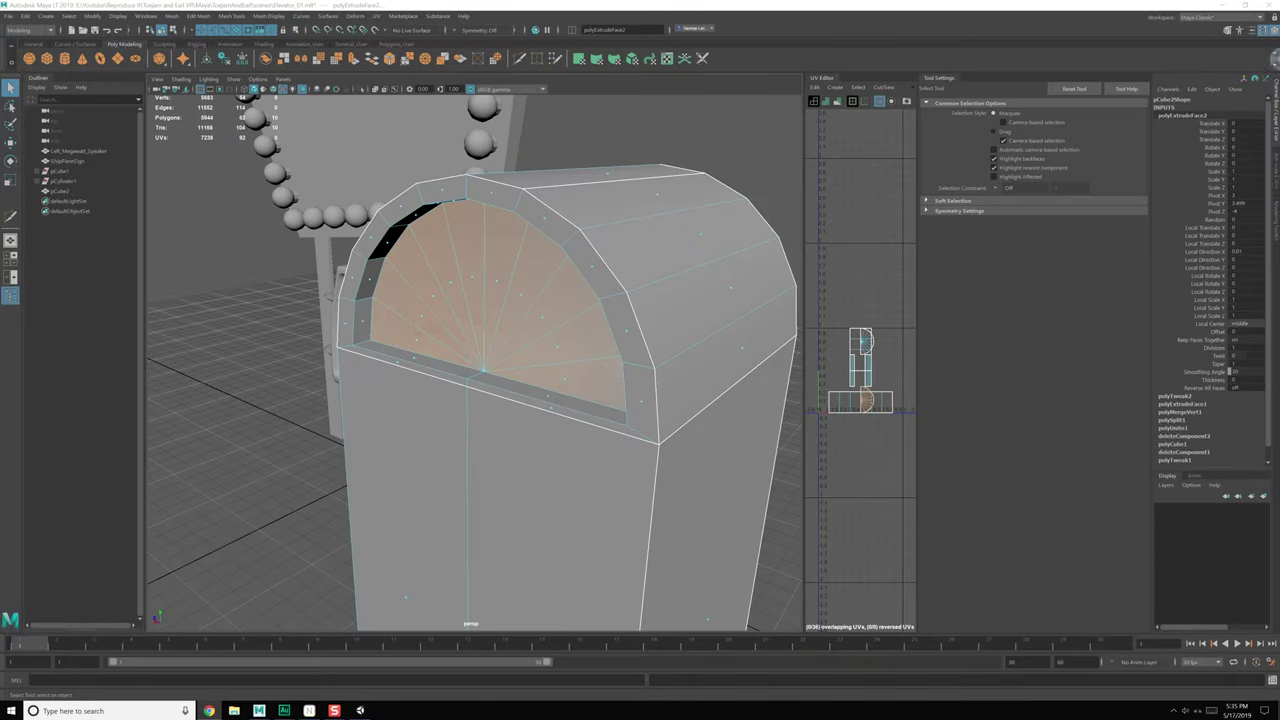
scroll(482, 290, down, 6)
alt+drag(474, 284, 506, 303)
scroll(507, 303, up, 6)
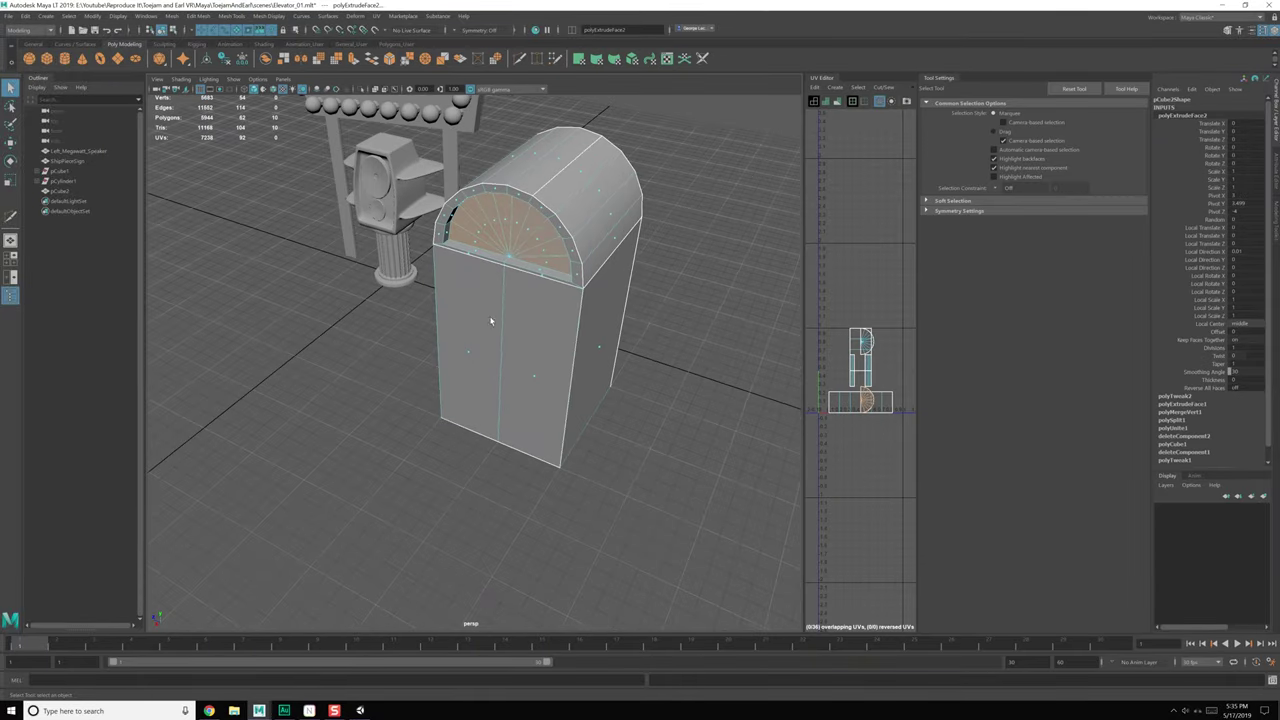
click(513, 354)
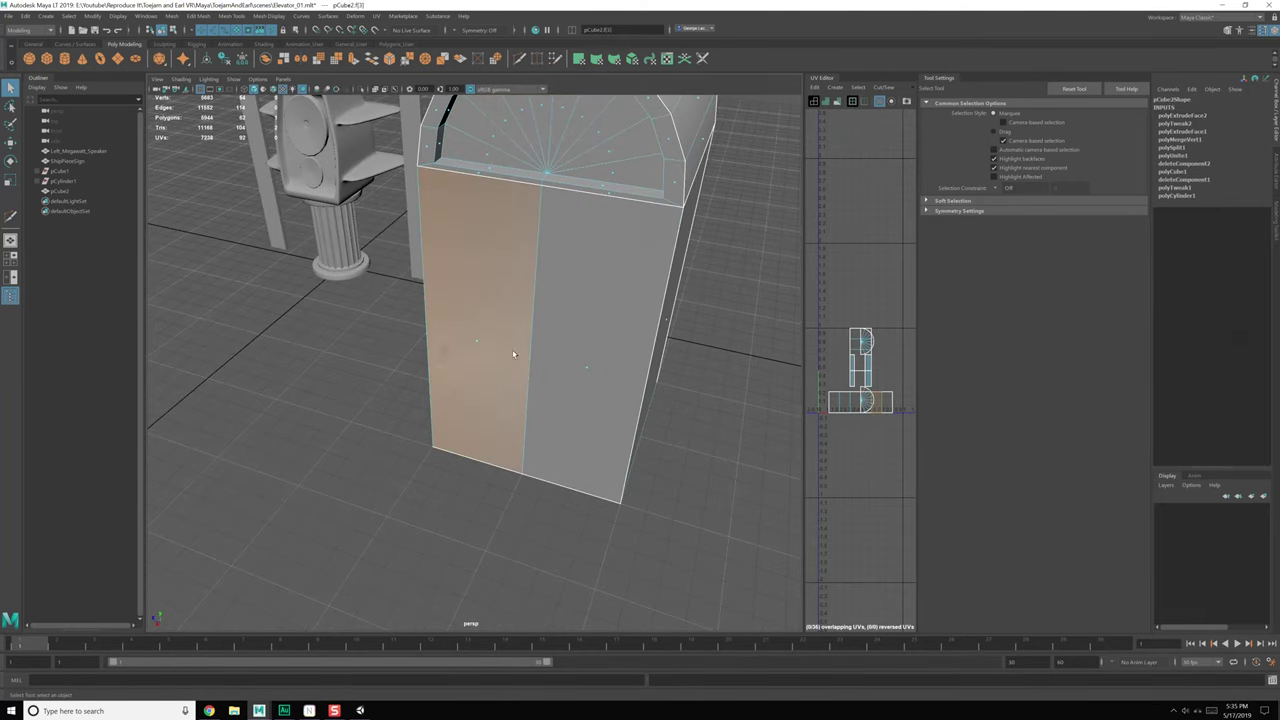
shift+click(589, 369)
alt+drag(500, 368, 568, 343)
alt+middle_drag(568, 343, 511, 389)
shift+right_drag(479, 317, 487, 363)
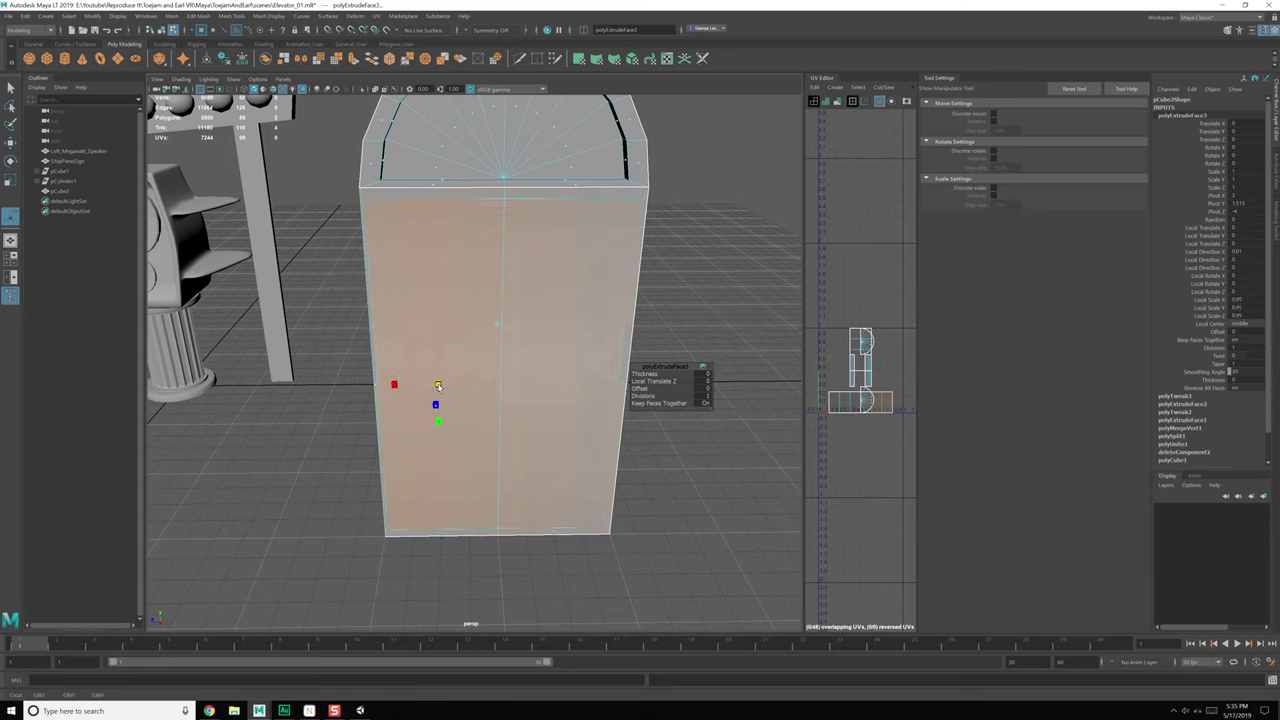
alt+drag(440, 395, 492, 403)
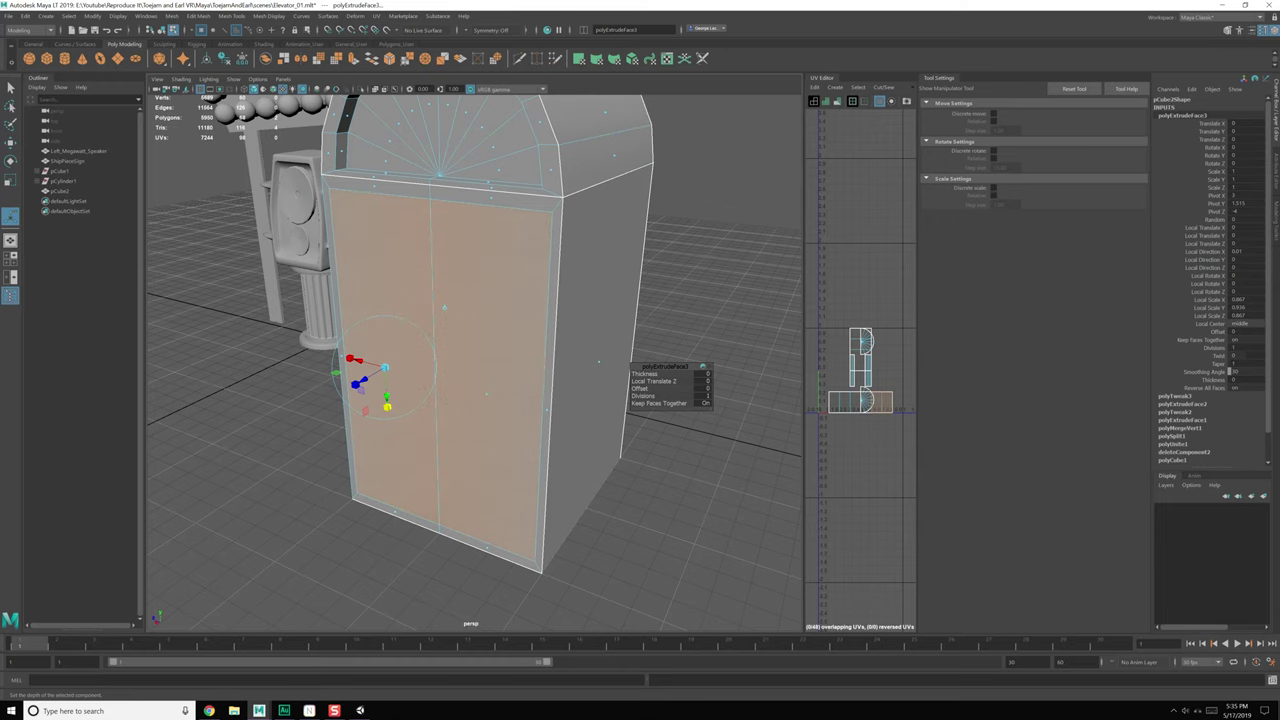
Step: Check the elevator reference image, and extrude the framed door faces deep into the box to hollow out the interior
drag(1279, 118, 560, 1)
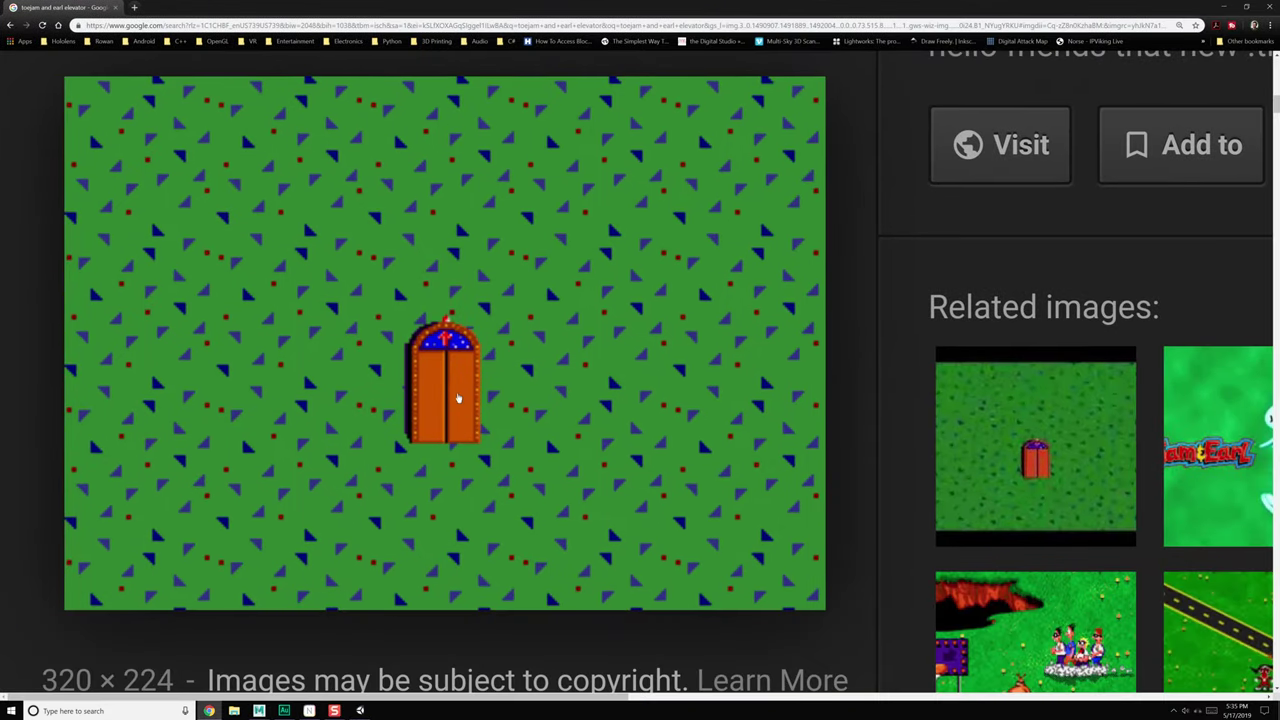
drag(433, 13, 1279, 90)
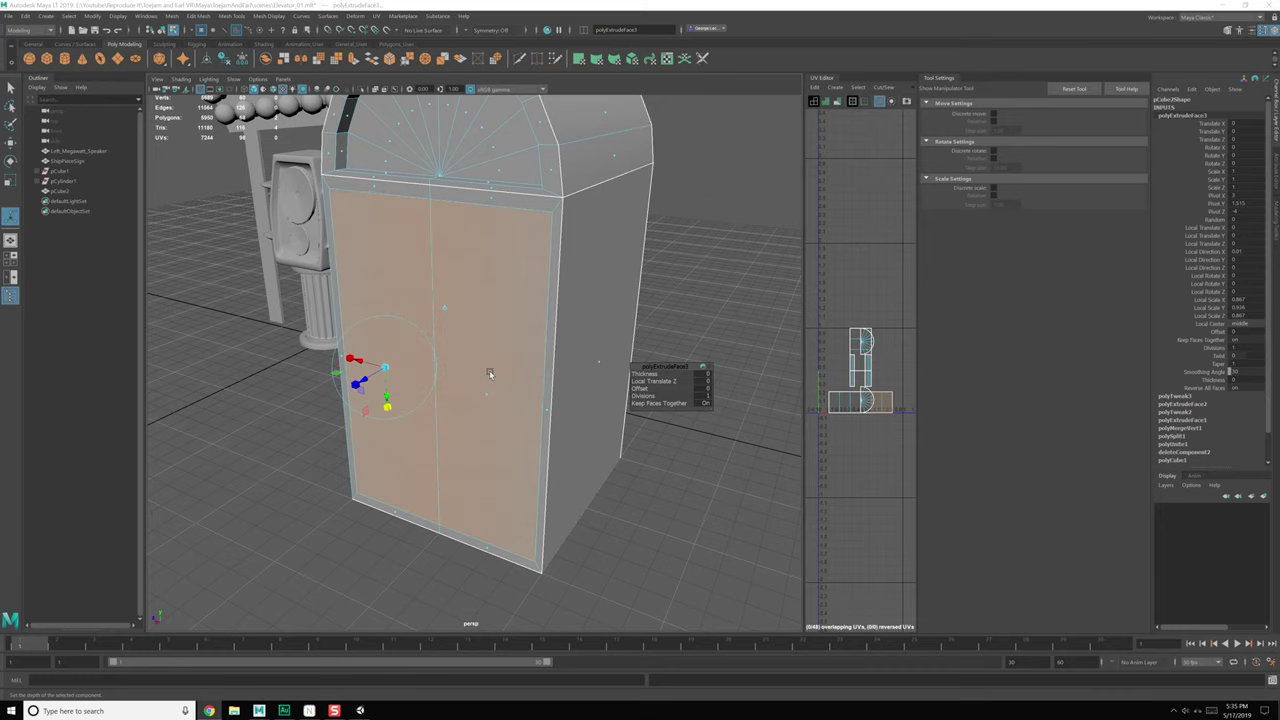
alt+drag(430, 362, 468, 374)
key(ctrl+e)
mouse_move(377, 391)
mouse_down()
mouse_move(393, 382)
mouse_move(380, 409)
mouse_move(368, 387)
mouse_up()
key(ctrl+z)
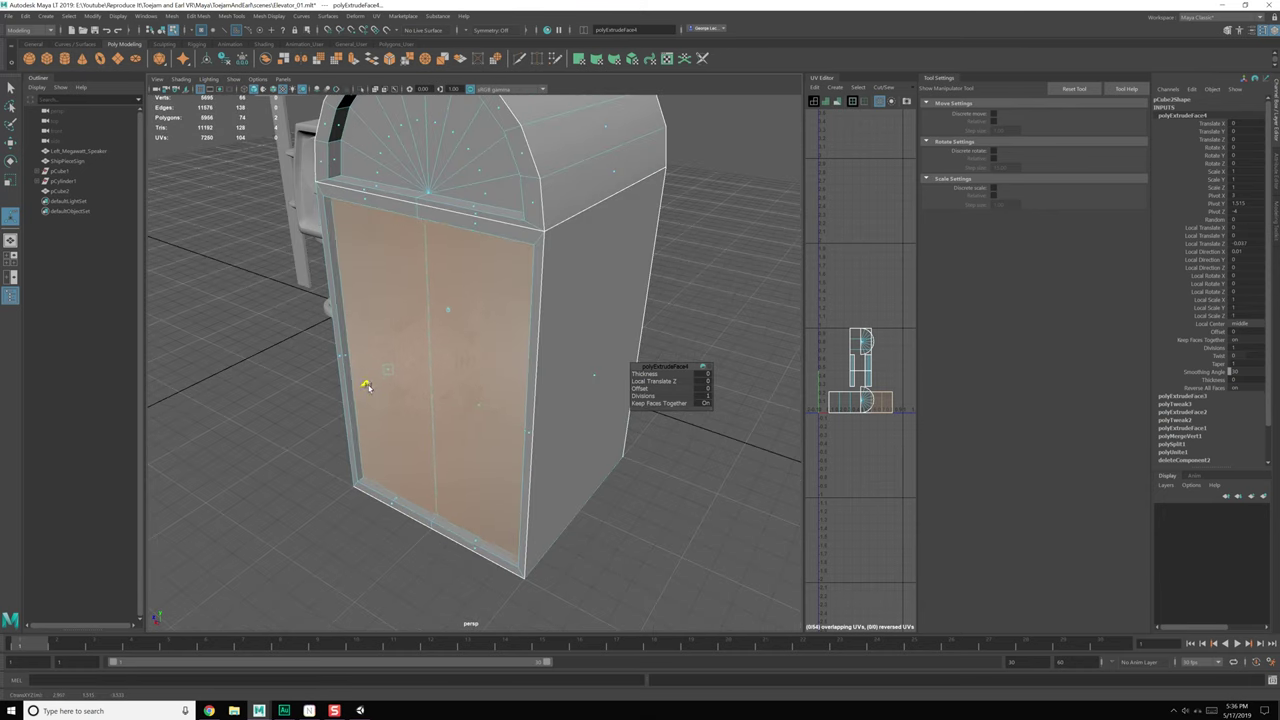
alt+middle_drag(419, 418, 410, 386)
scroll(451, 396, up, 1)
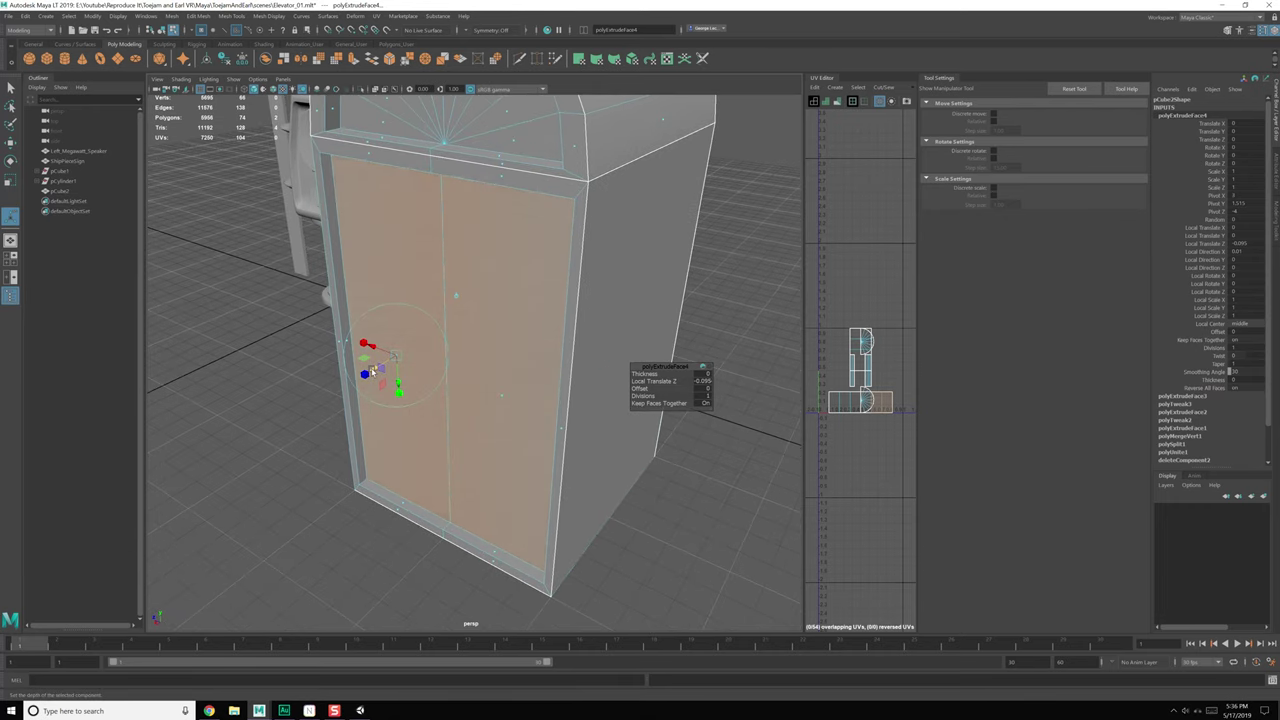
drag(366, 373, 508, 290)
alt+drag(618, 325, 470, 328)
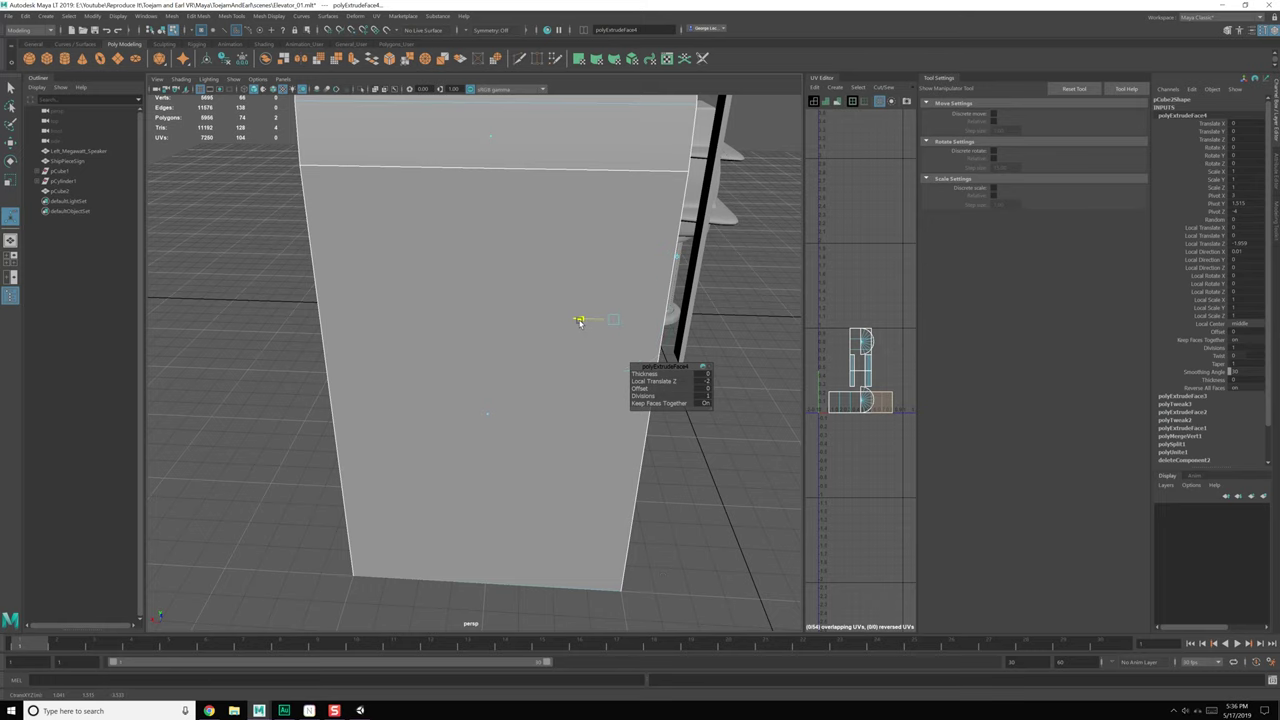
Step: Select the two interior floor faces and lower them toward the elevator's bottom edge
alt+drag(461, 341, 545, 340)
alt+middle_drag(466, 352, 456, 404)
mouse_move(472, 428)
alt+mouse_down()
mouse_move(458, 410)
mouse_move(512, 416)
mouse_move(474, 428)
alt+mouse_up()
alt+middle_drag(505, 481, 514, 347)
alt+drag(548, 374, 497, 412)
click(531, 404)
click(561, 399)
shift+click(435, 400)
key(w)
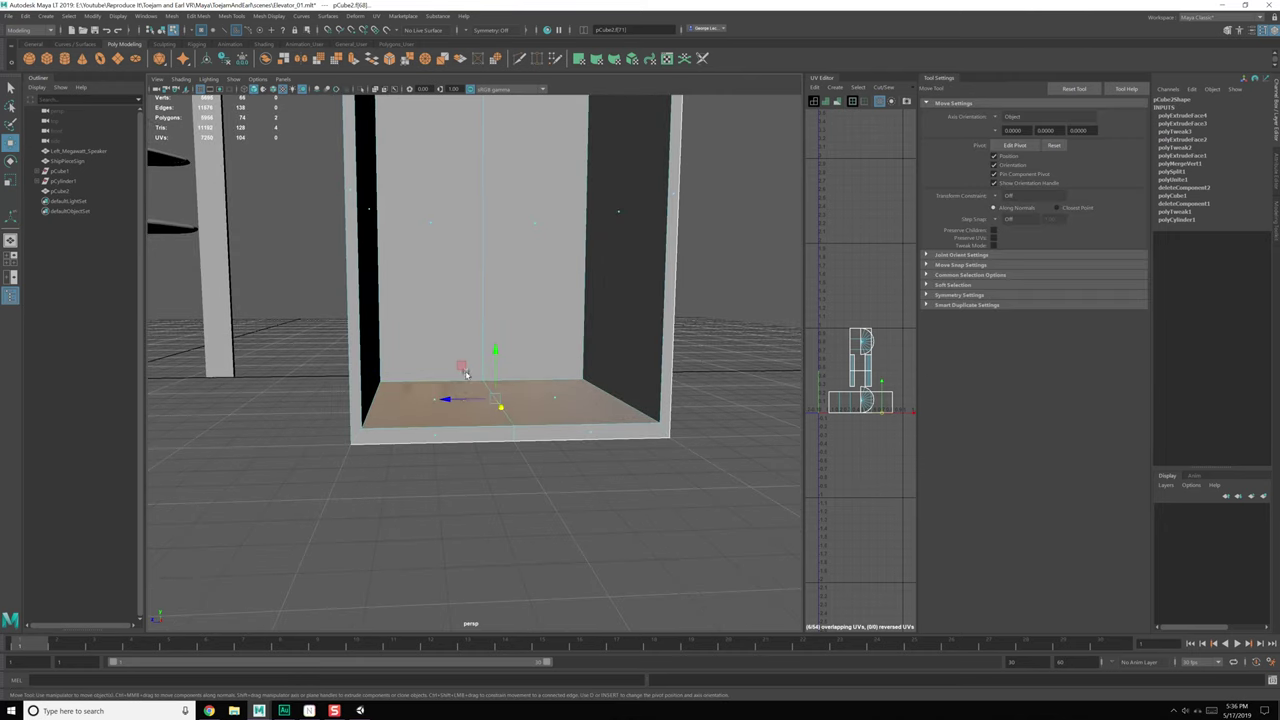
drag(494, 353, 457, 234)
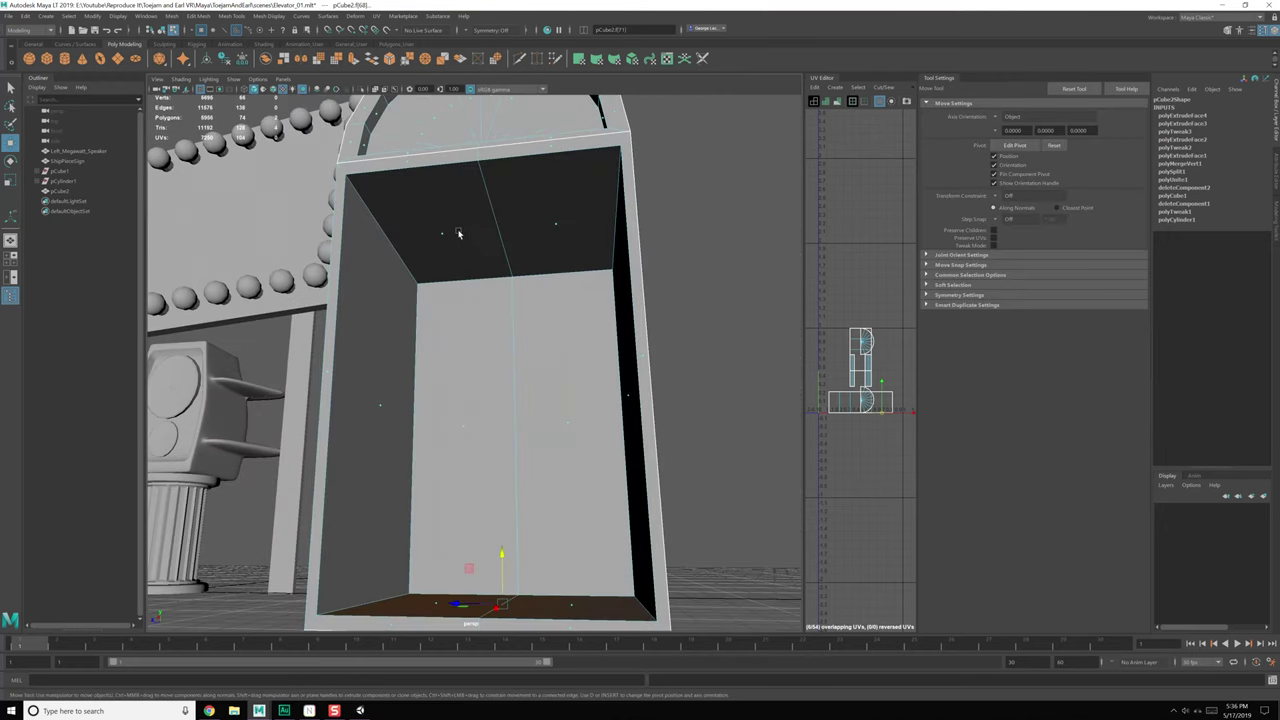
Step: Select the two interior ceiling faces and raise them toward the base of the arch
click(468, 234)
shift+click(553, 227)
alt+drag(553, 227, 543, 277)
drag(511, 192, 430, 313)
key(q)
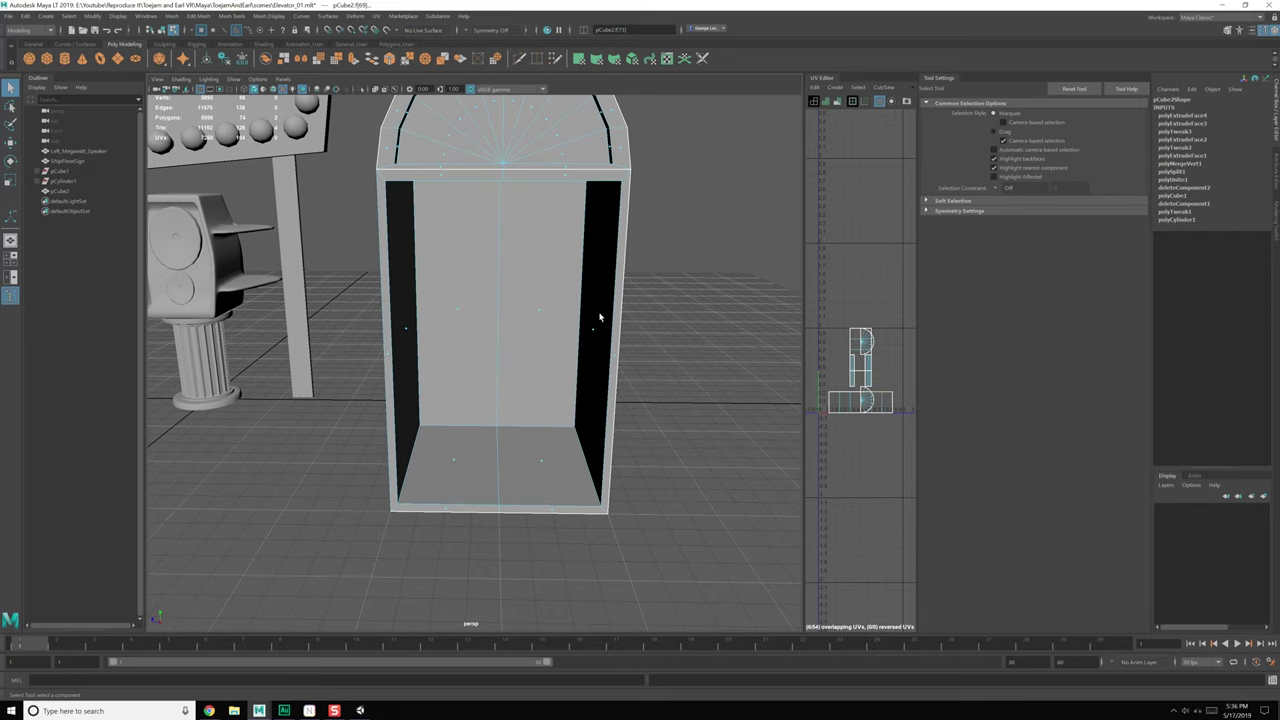
alt+drag(545, 405, 521, 367)
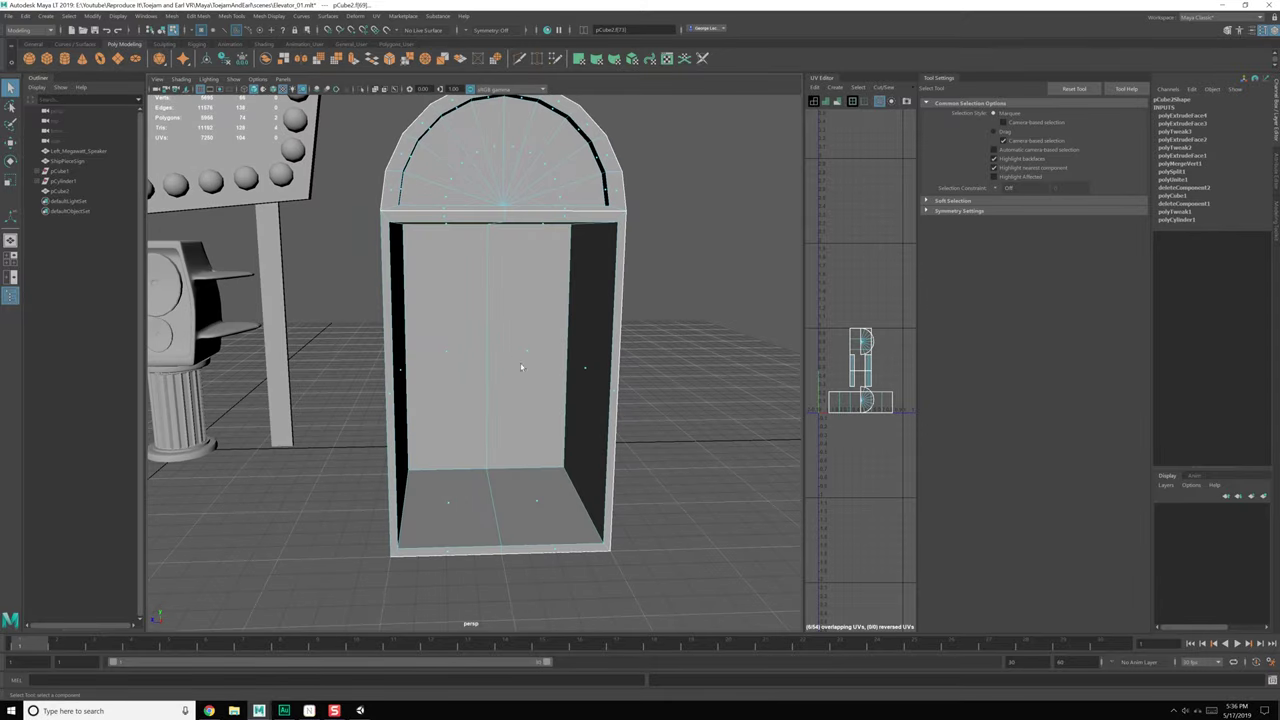
Step: Switch to the browser and enlarge the Kotaku ToeJam & Earl: Back in the Groove image to examine its elevator with open doors
drag(1279, 100, 737, 119)
drag(355, 99, 385, 2)
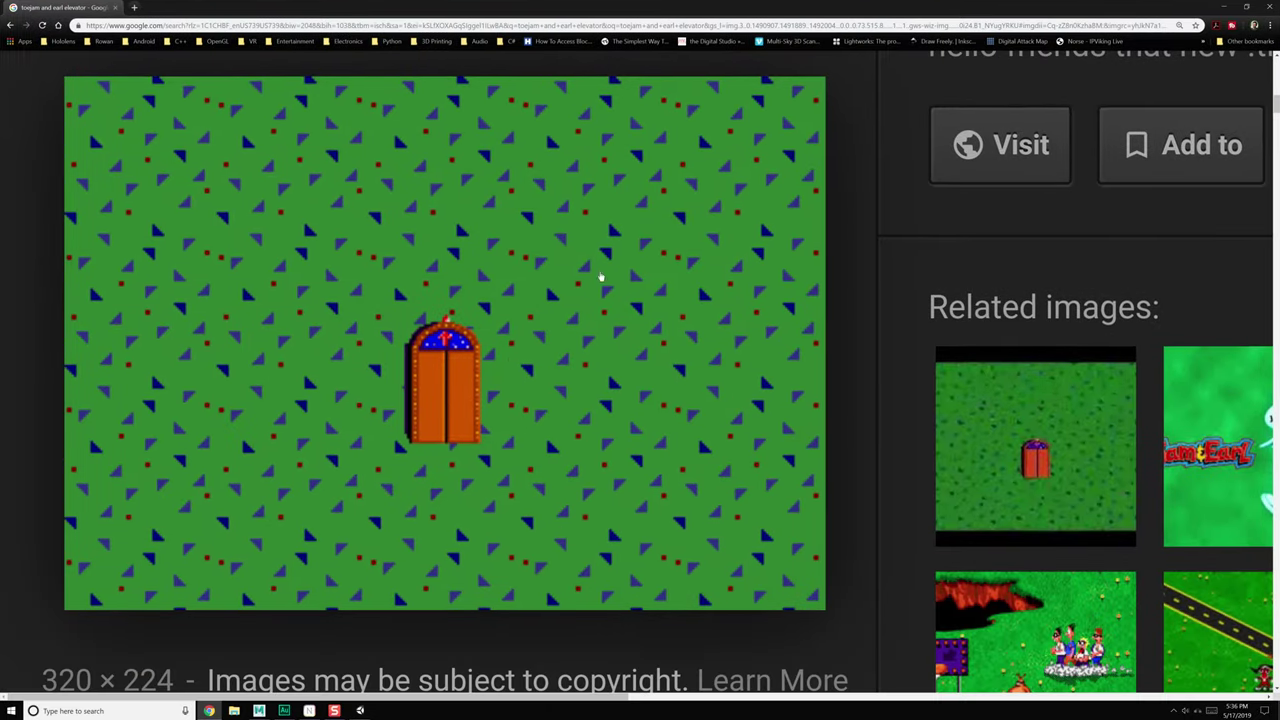
ctrl+scroll(898, 466, down, 7)
scroll(820, 456, down, 4)
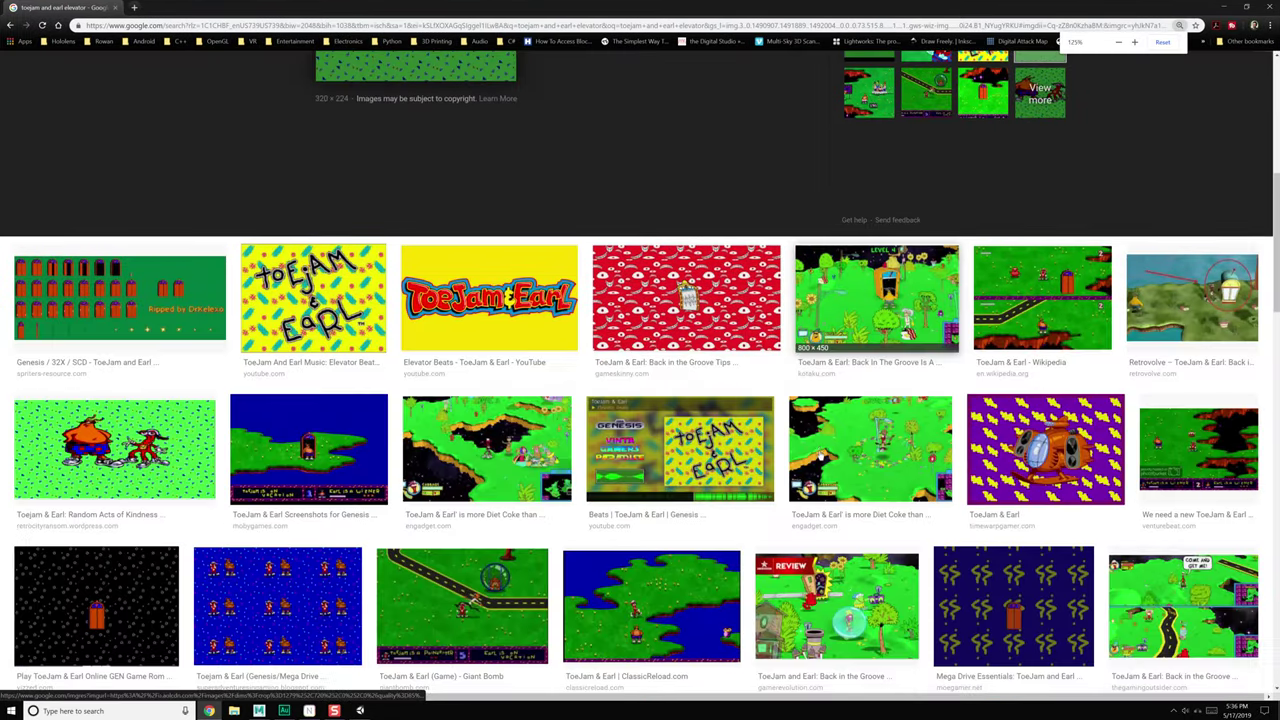
click(885, 315)
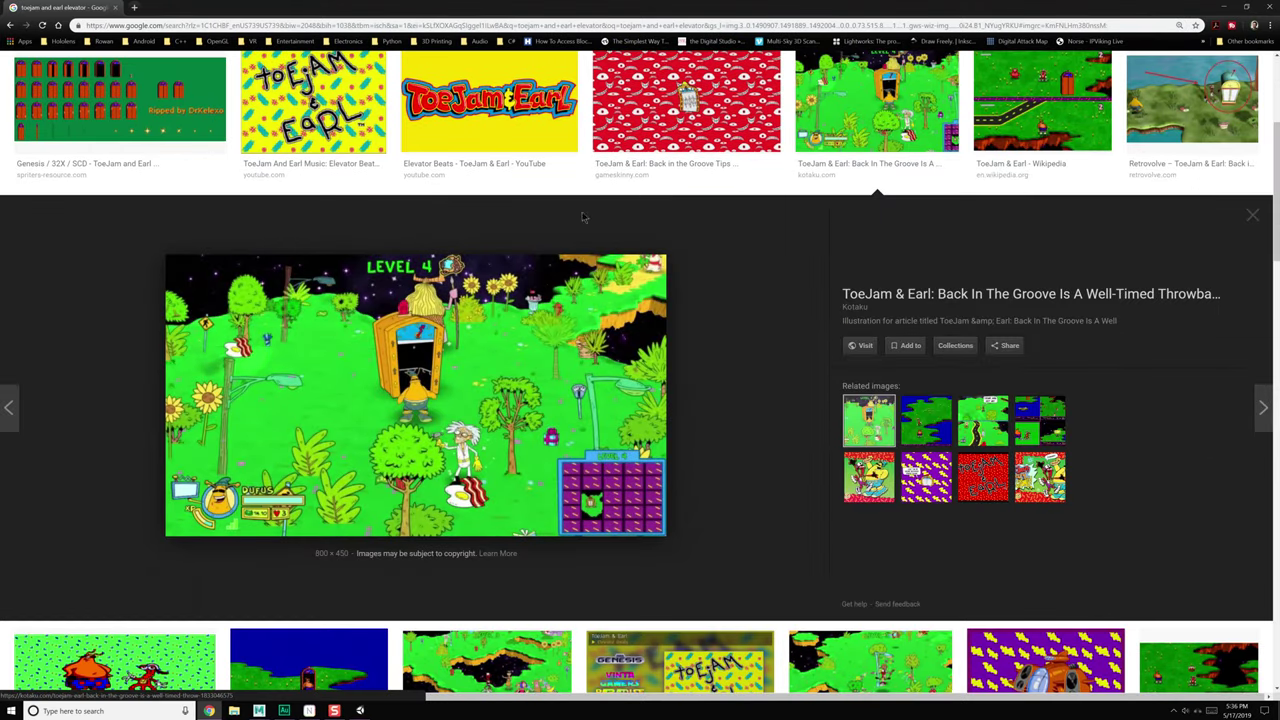
ctrl+scroll(577, 428, up, 3)
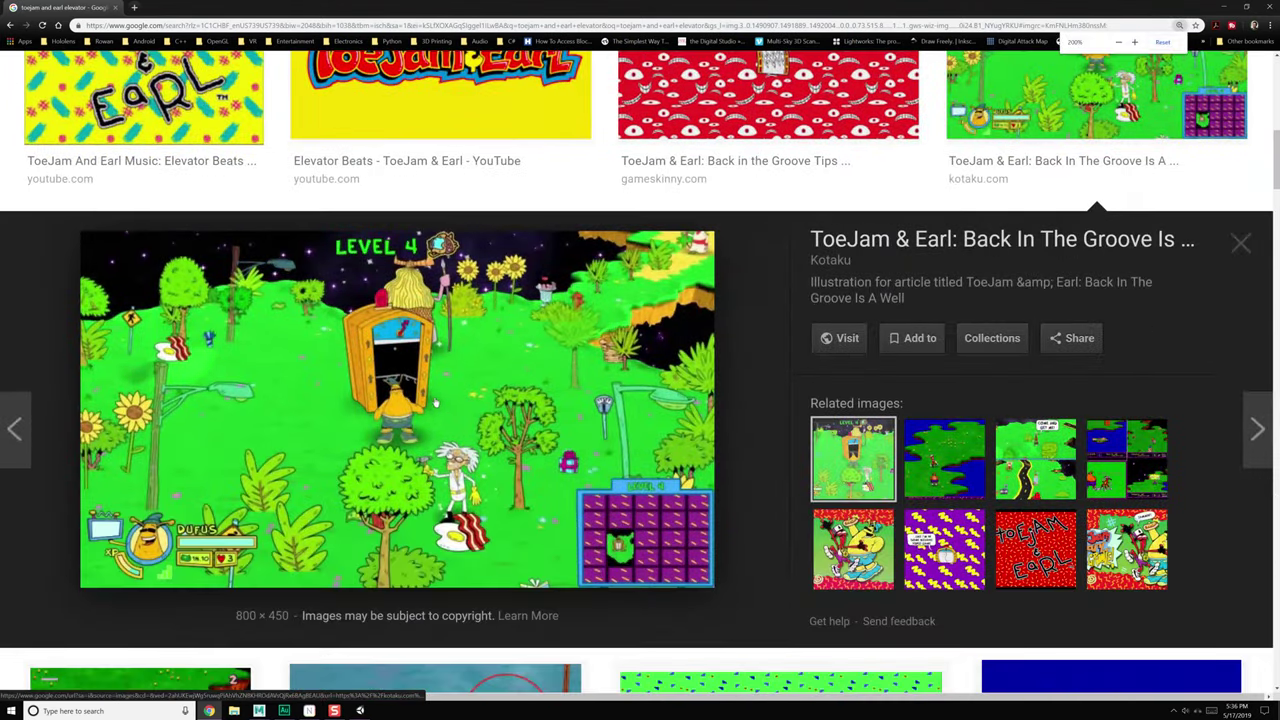
ctrl+scroll(435, 403, up, 1)
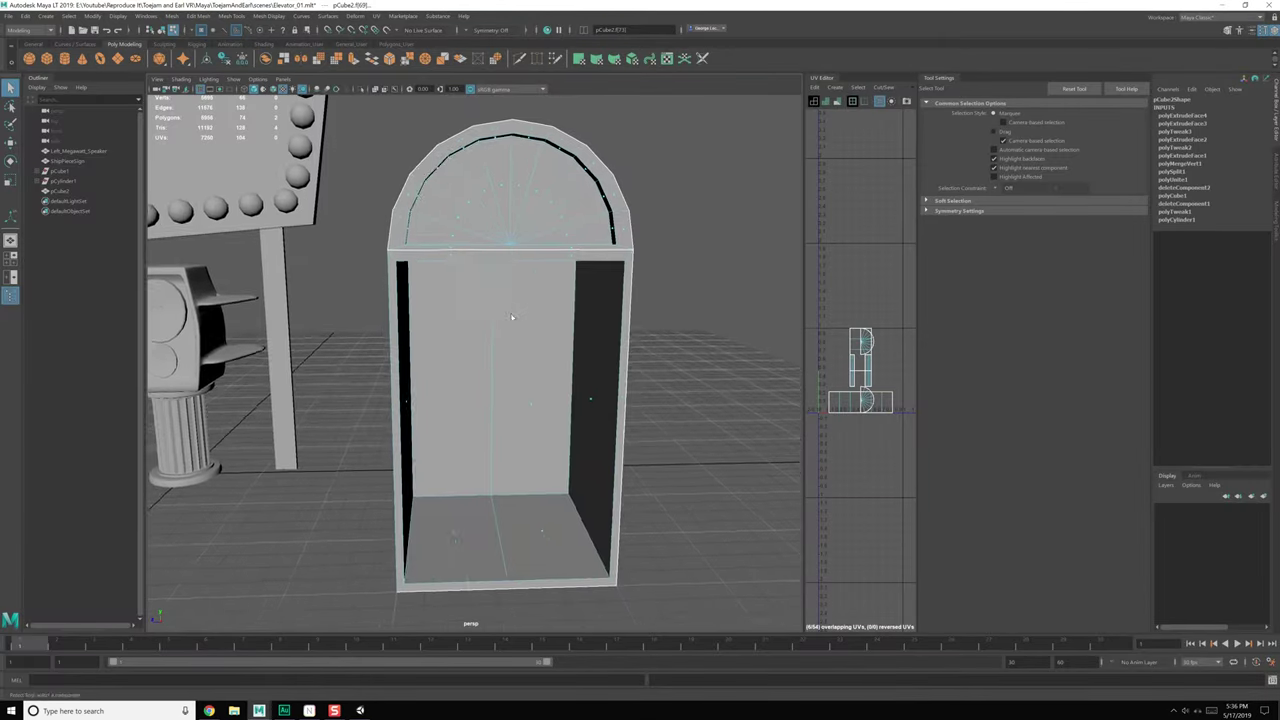
Step: Select all vertices of the elevator's arched top and scale them wider so the arch extends past the box sides
alt+middle_drag(510, 307, 512, 325)
right_drag(518, 243, 460, 251)
scroll(459, 252, down, 1)
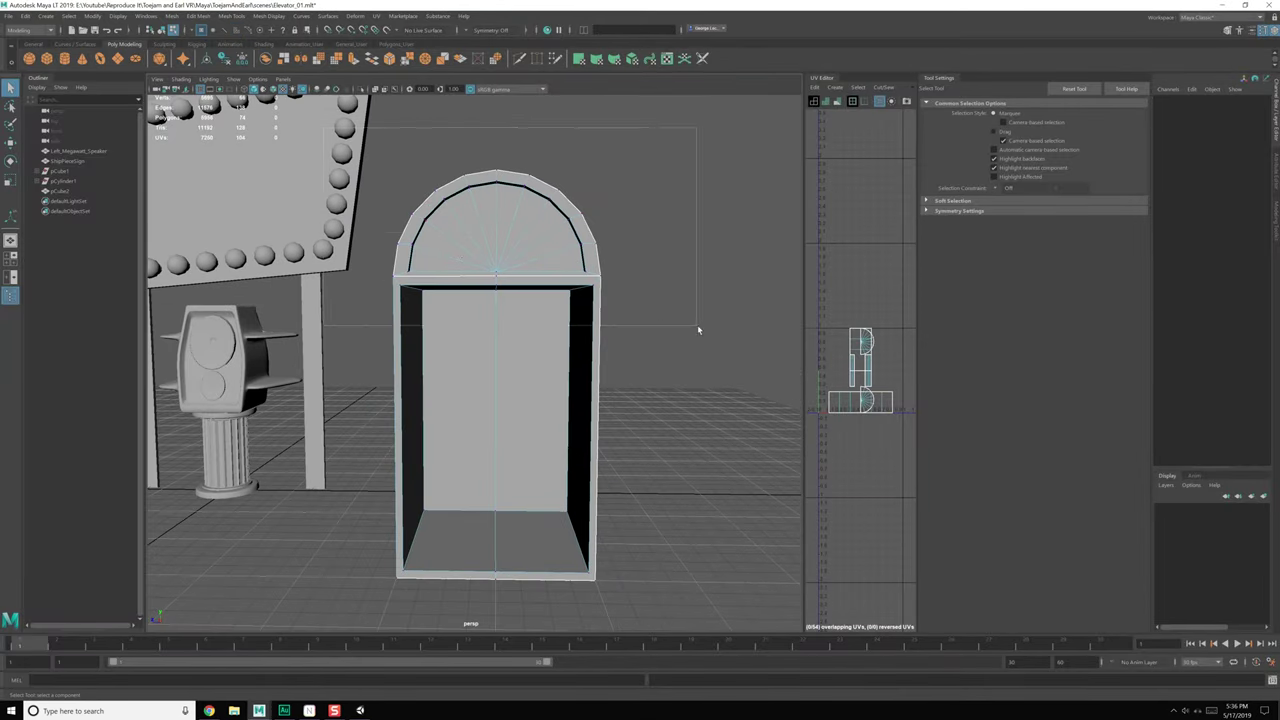
drag(697, 325, 697, 325)
alt+middle_drag(653, 322, 648, 334)
key(w)
key(e)
key(w)
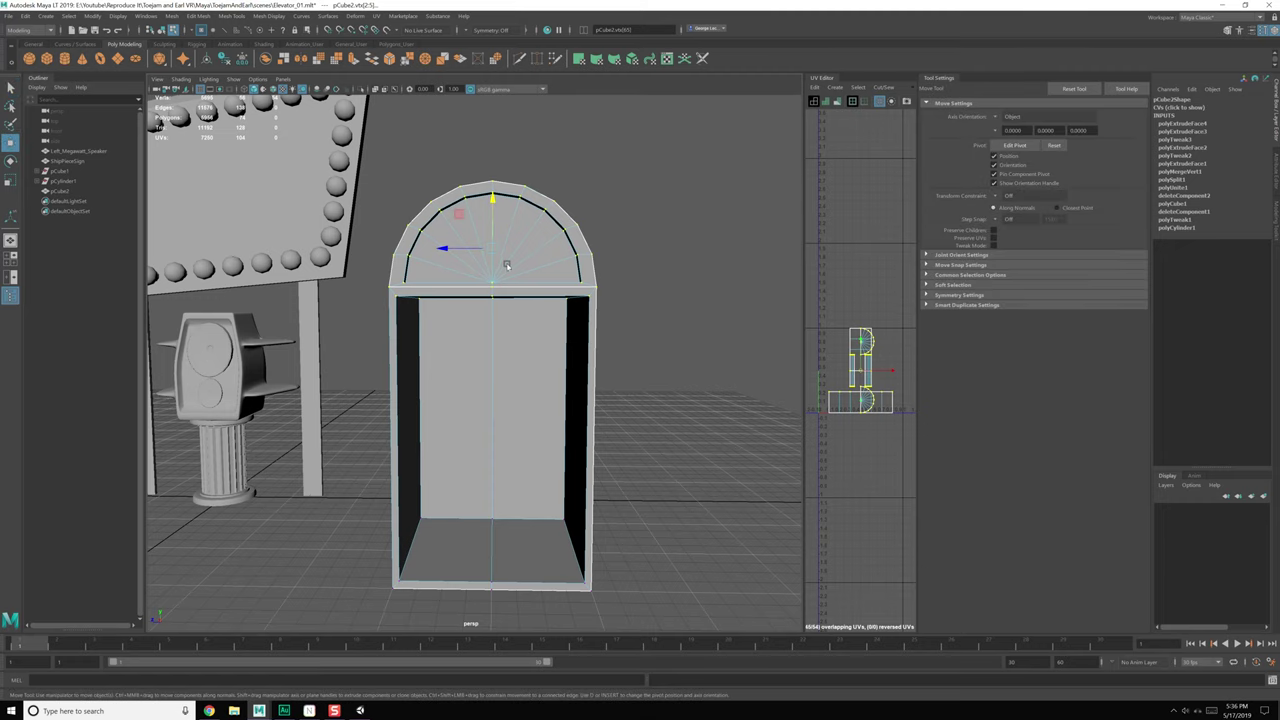
key(r)
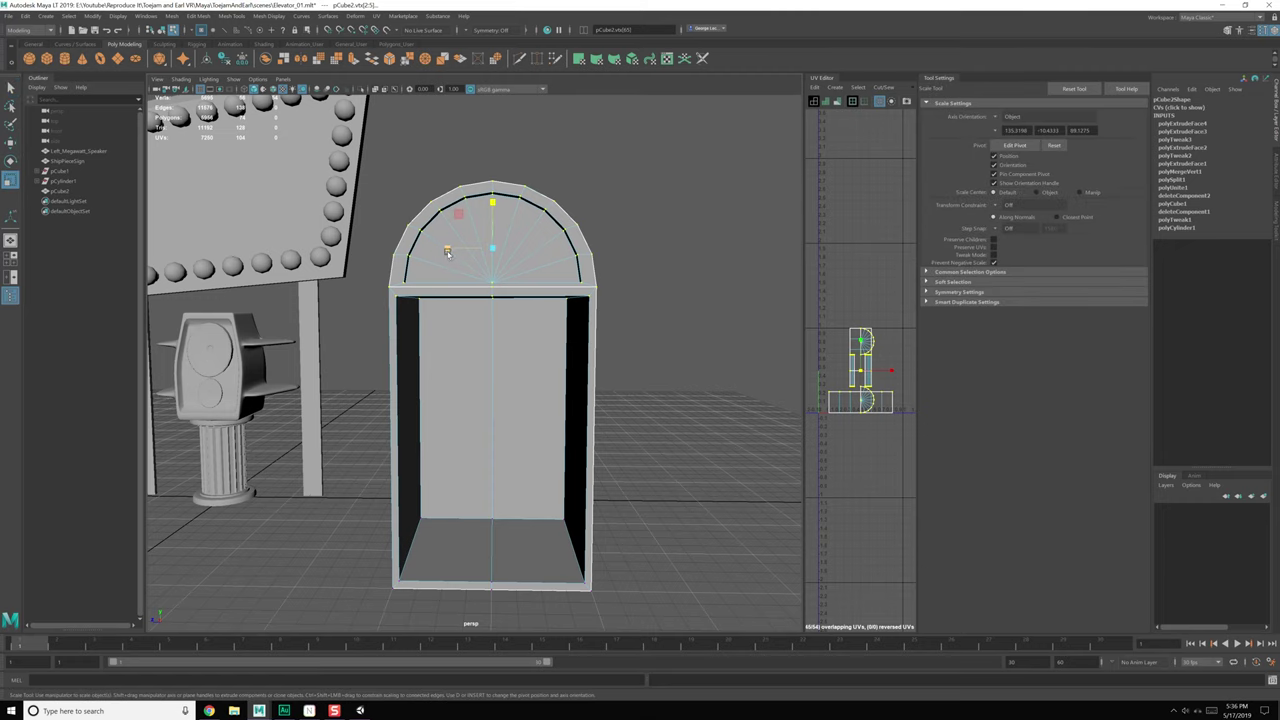
drag(447, 252, 439, 252)
alt+middle_drag(478, 250, 480, 266)
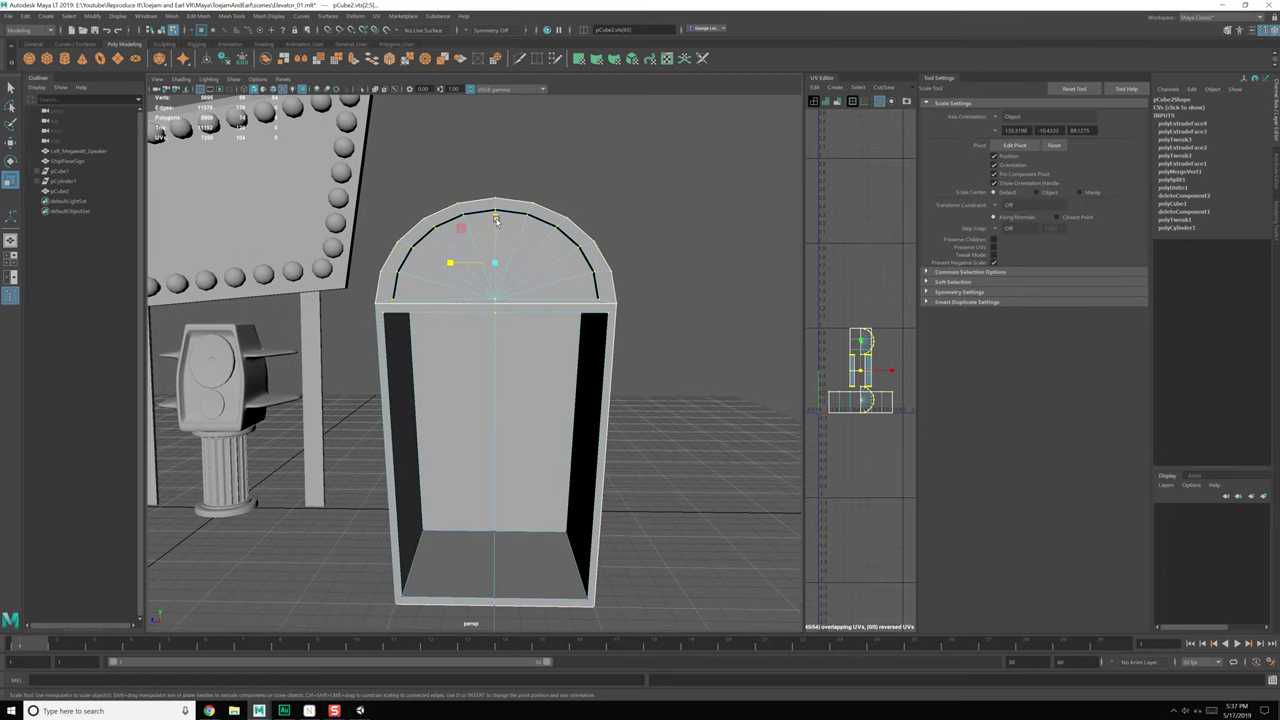
Step: Scale the selected arch vertices slightly taller and fine-tune their width
drag(496, 220, 496, 226)
key(w)
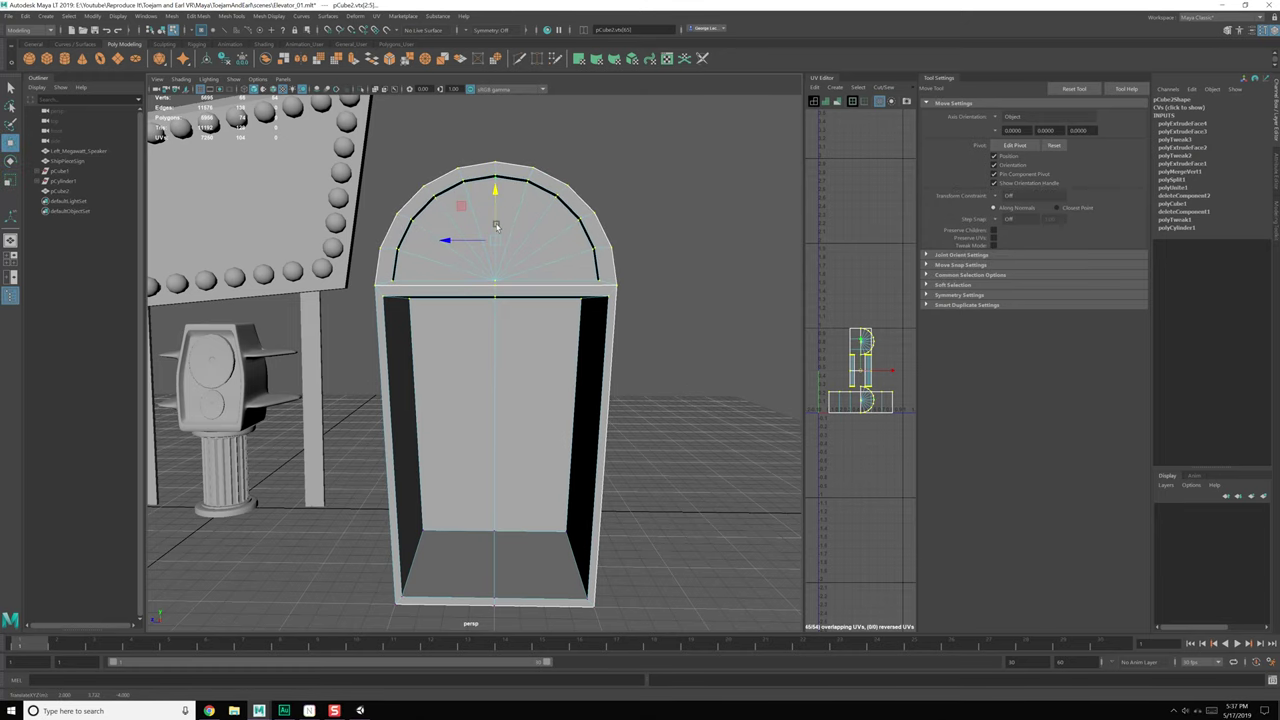
key(e)
key(r)
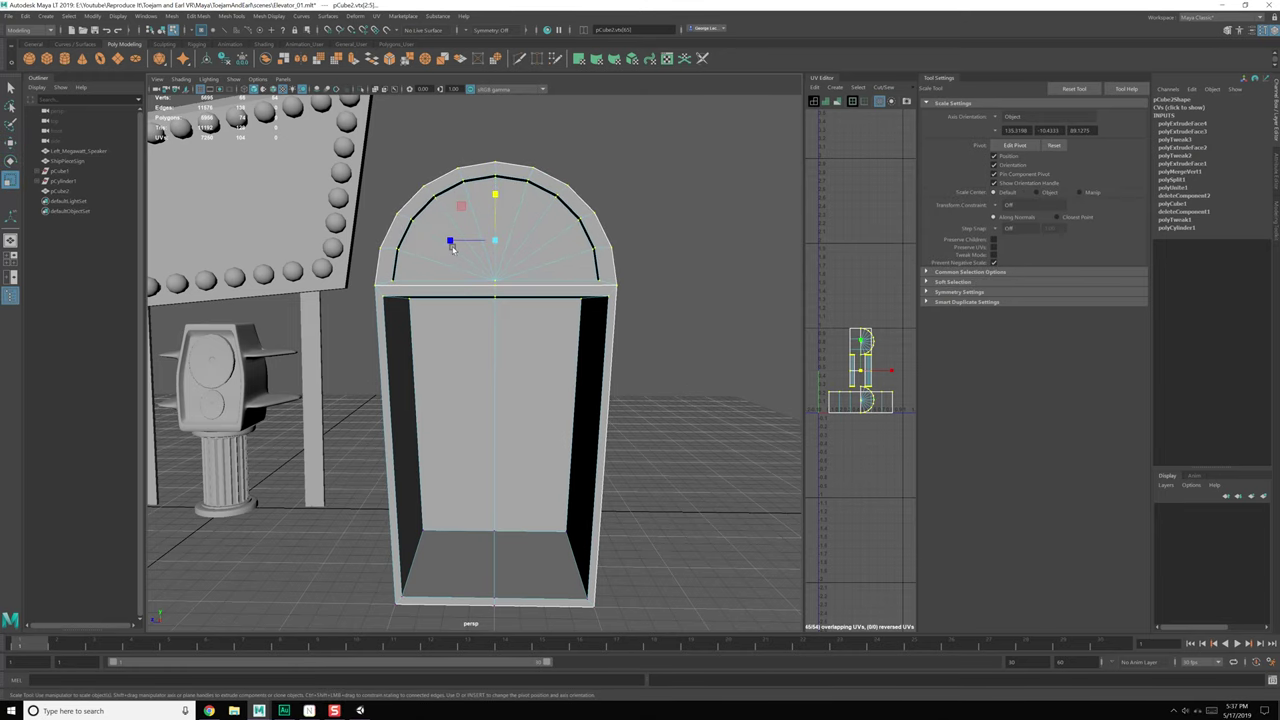
drag(452, 243, 450, 243)
alt+drag(514, 348, 514, 318)
alt+drag(520, 370, 470, 195)
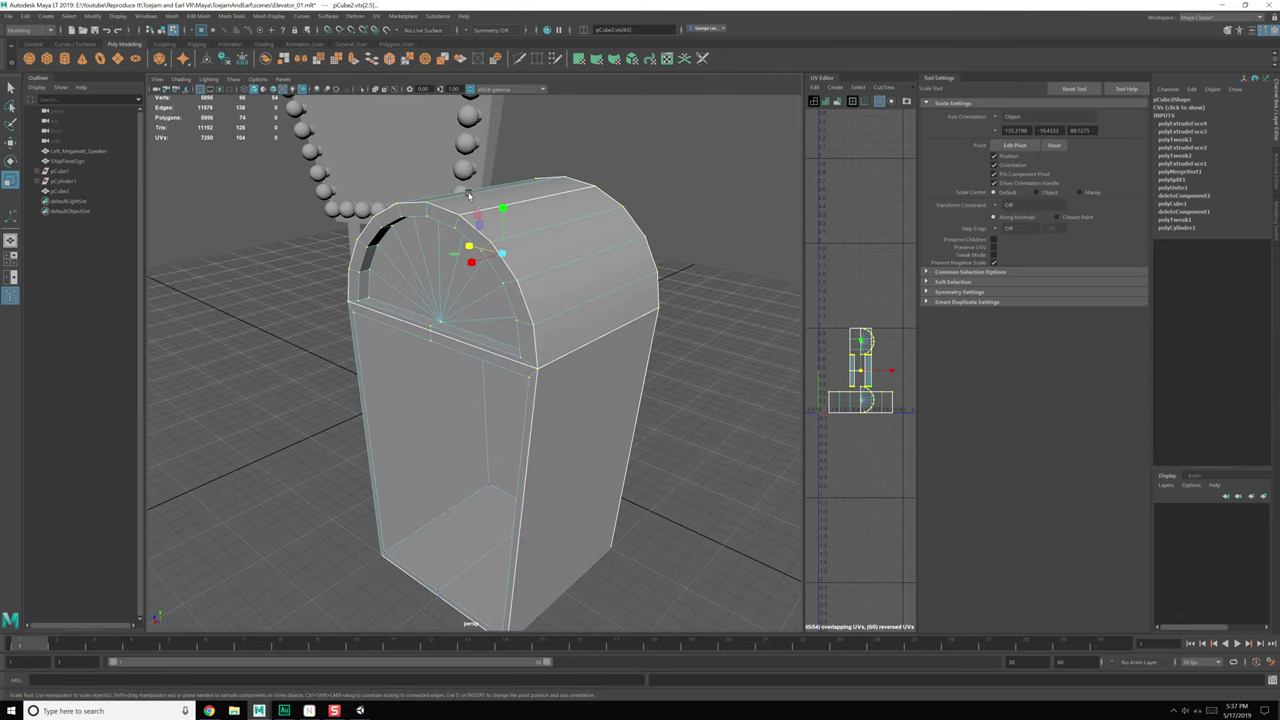
Step: Create a grid-snapped cylinder beside the elevator, radius 0.5 and about 1.02 high, and scale it uniformly to about 0.46
click(65, 59)
scroll(431, 443, down, 4)
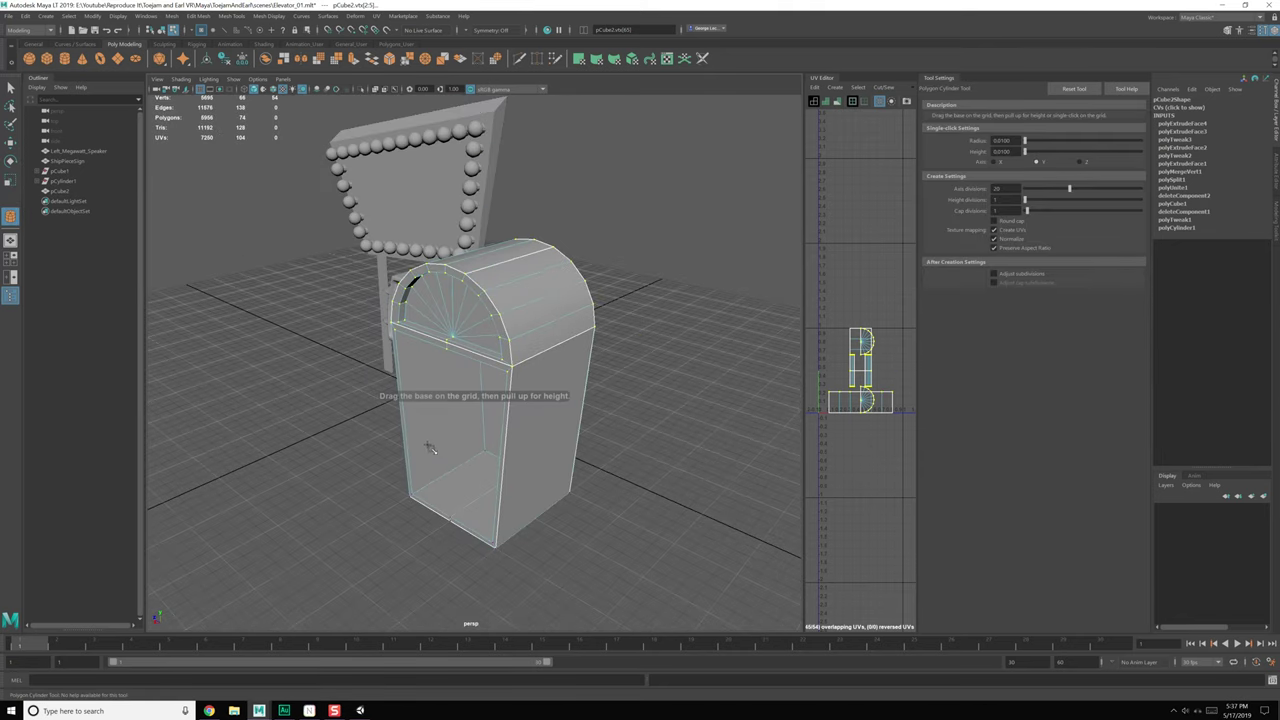
alt+middle_drag(431, 445, 457, 392)
scroll(457, 393, up, 3)
key(x)
drag(381, 487, 393, 425)
key(r)
alt+middle_drag(388, 418, 433, 387)
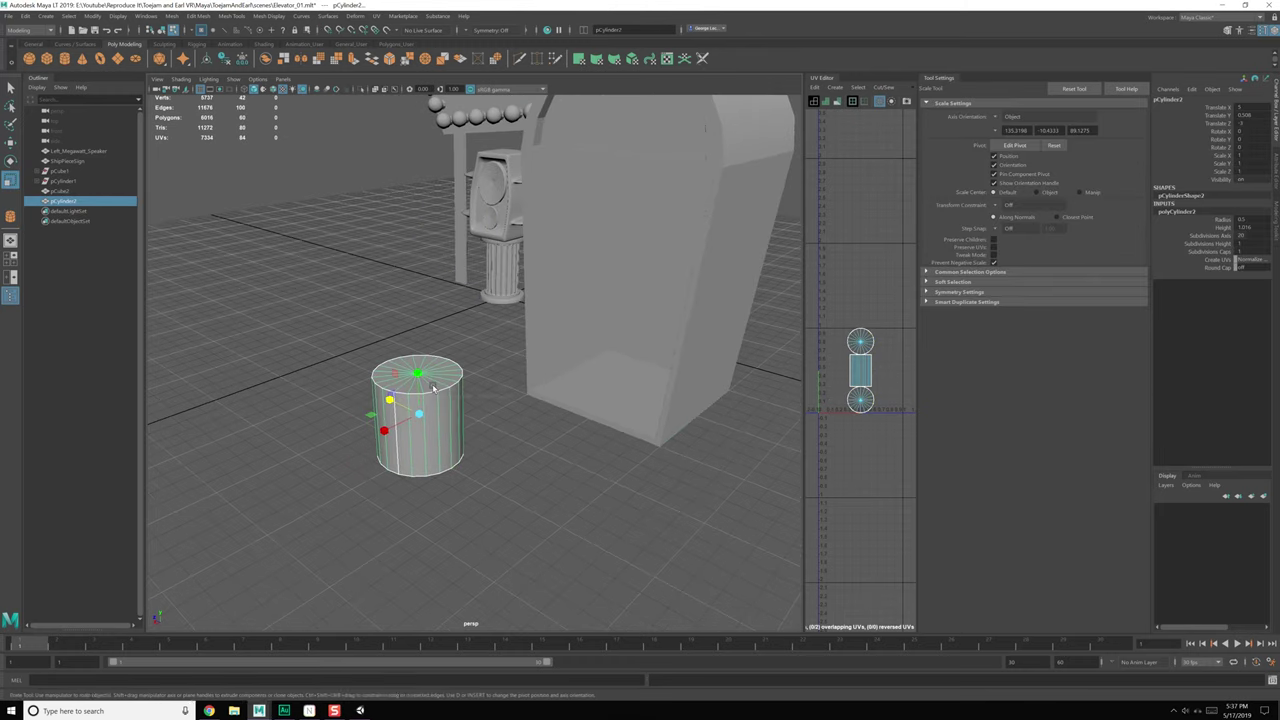
drag(419, 415, 379, 404)
alt+middle_drag(396, 440, 469, 363)
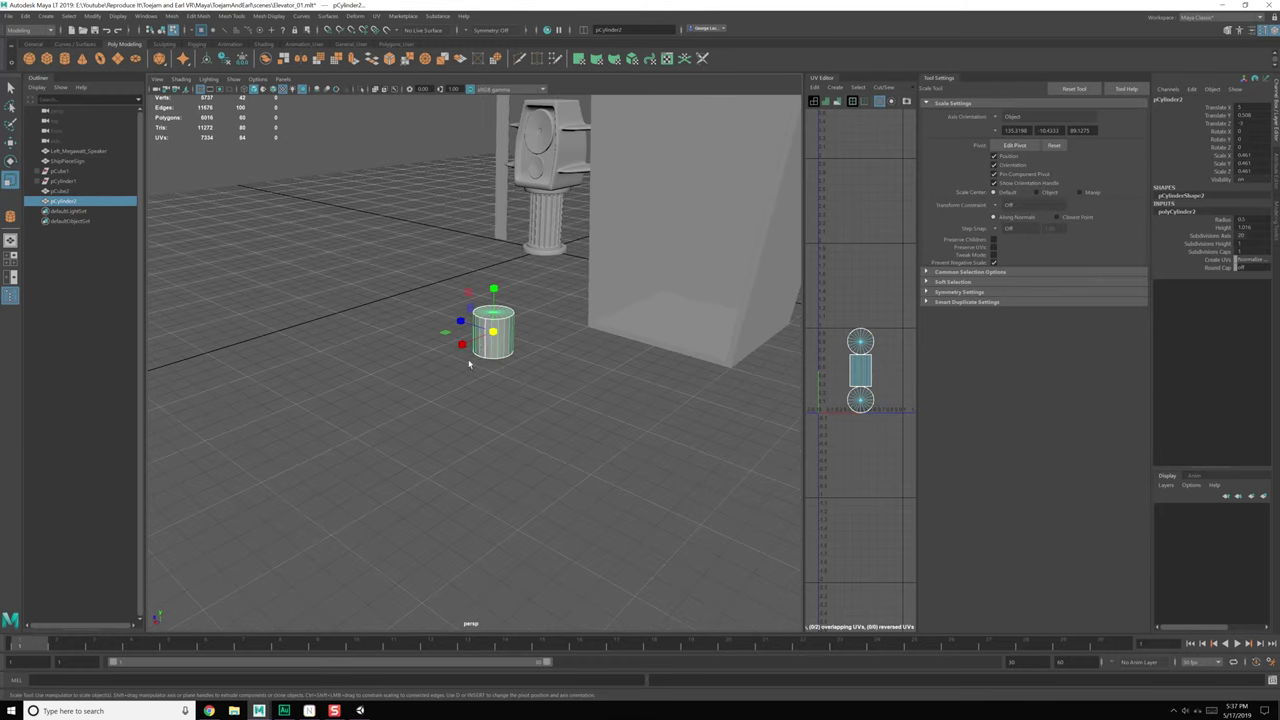
Step: Create a sphere centered on the cylinder's top face and scale it uniformly to about 1.05 to match the cylinder's width
key(q)
alt+right_drag(469, 364, 548, 307)
alt+middle_drag(548, 307, 528, 378)
alt+right_drag(528, 378, 552, 331)
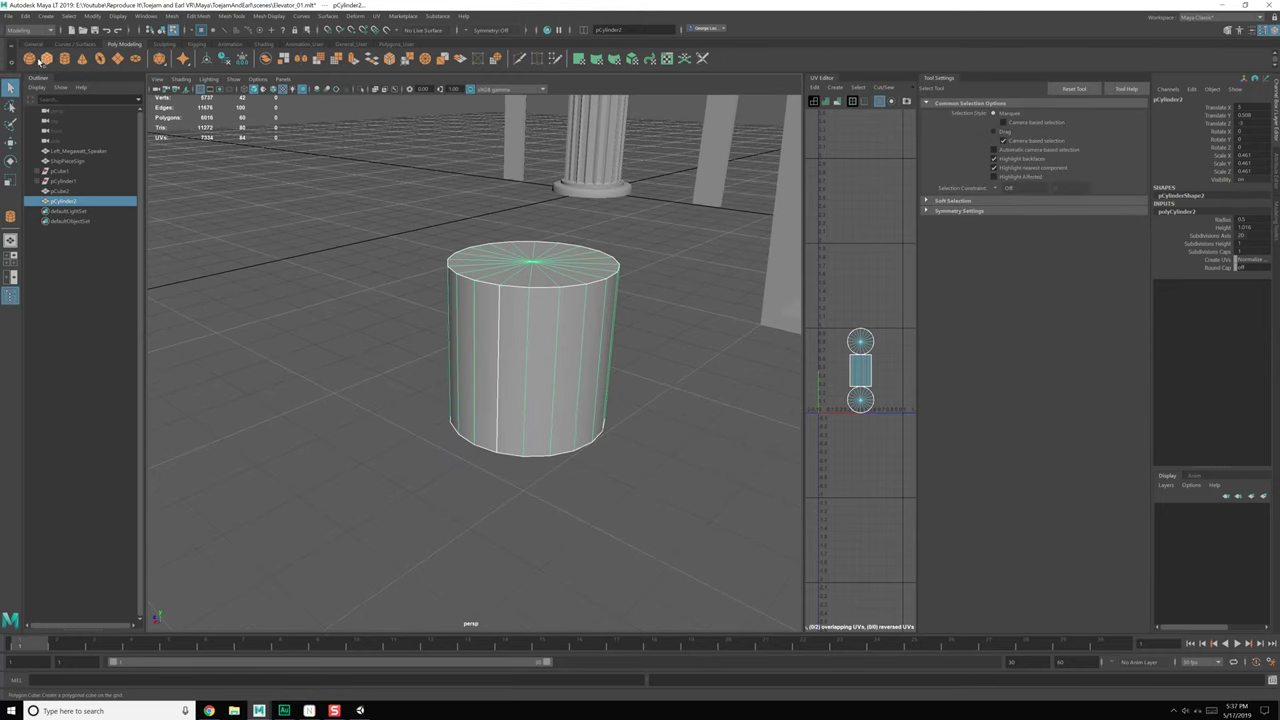
alt+right_drag(604, 384, 496, 426)
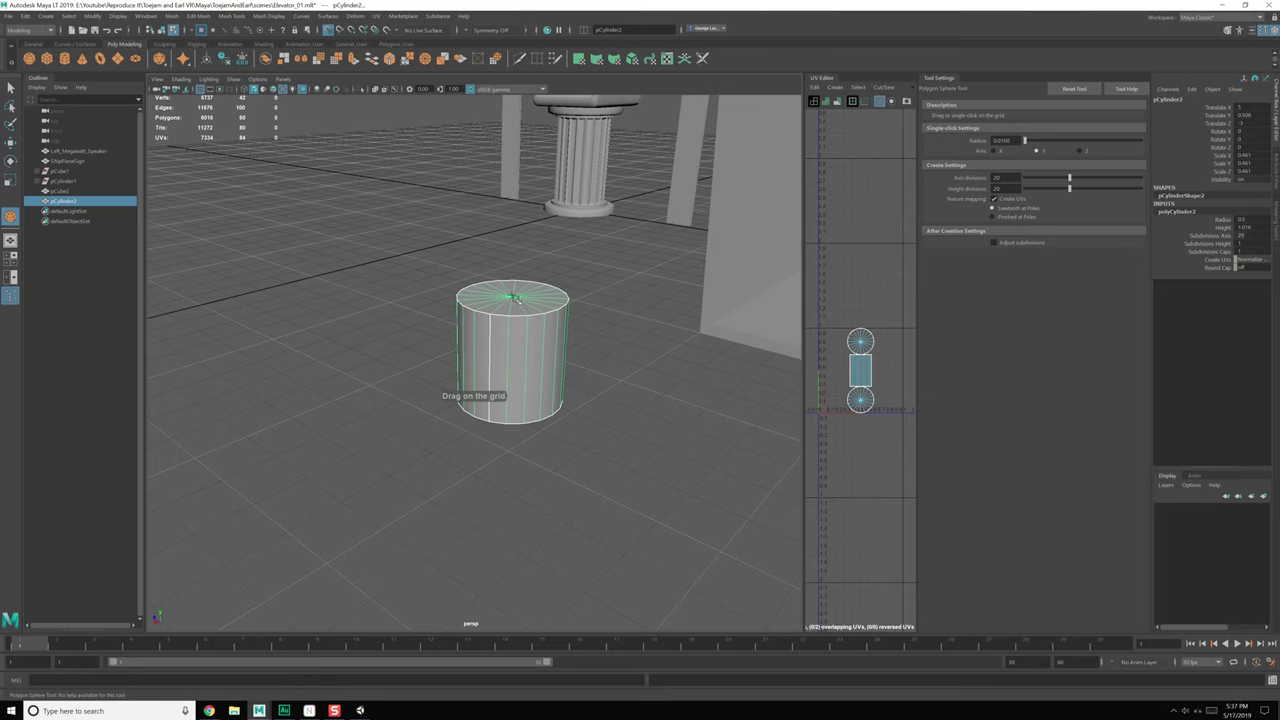
drag(515, 298, 541, 313)
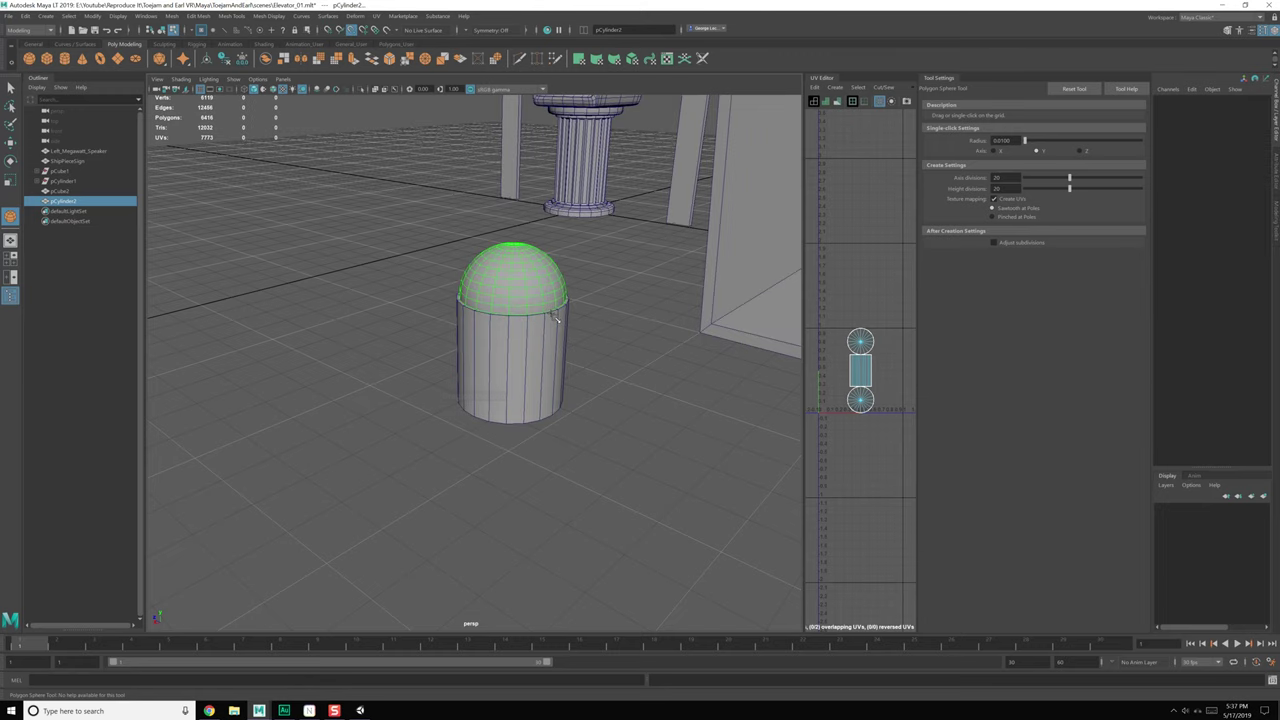
key(q)
alt+right_drag(508, 354, 536, 330)
alt+middle_drag(536, 330, 512, 387)
alt+right_drag(512, 387, 556, 336)
key(e)
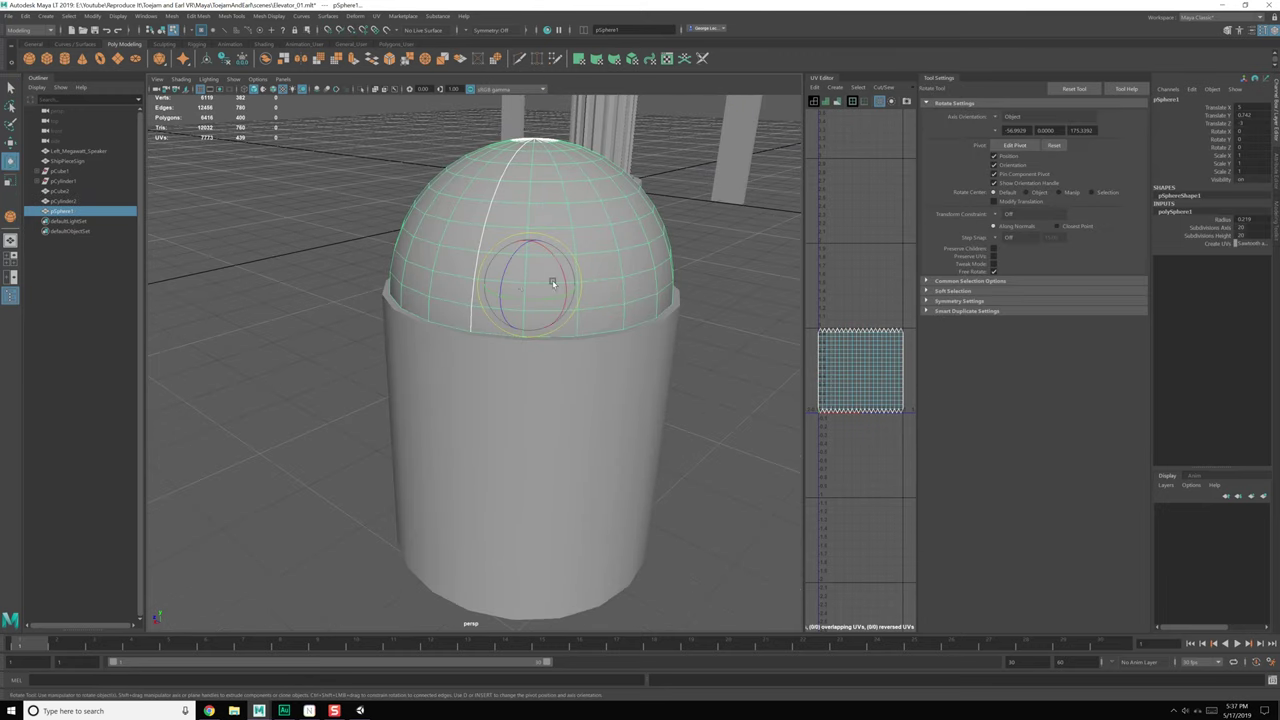
key(r)
drag(532, 288, 544, 292)
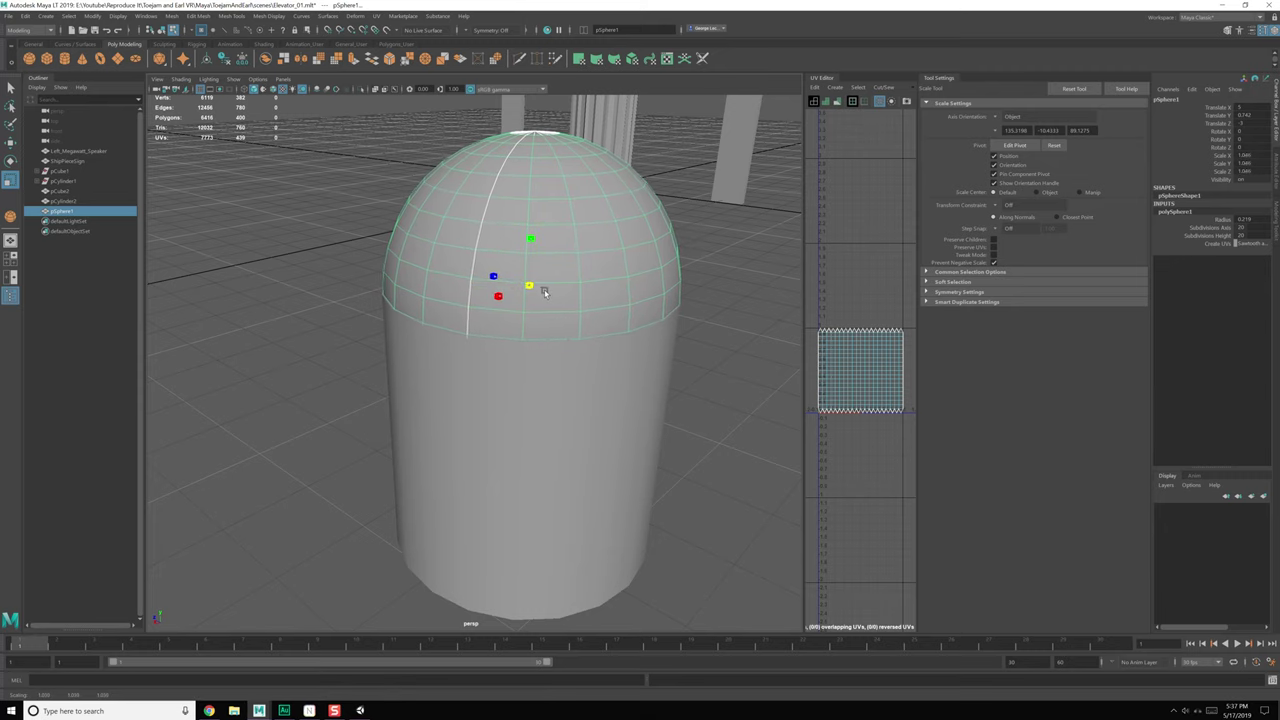
key(q)
Step: Select the sphere and cylinder together and delete the overlapping faces below the dome, including the cylinder's top cap
shift+click(529, 357)
alt+middle_drag(529, 357, 508, 400)
alt+drag(508, 400, 506, 374)
alt+middle_drag(506, 374, 498, 444)
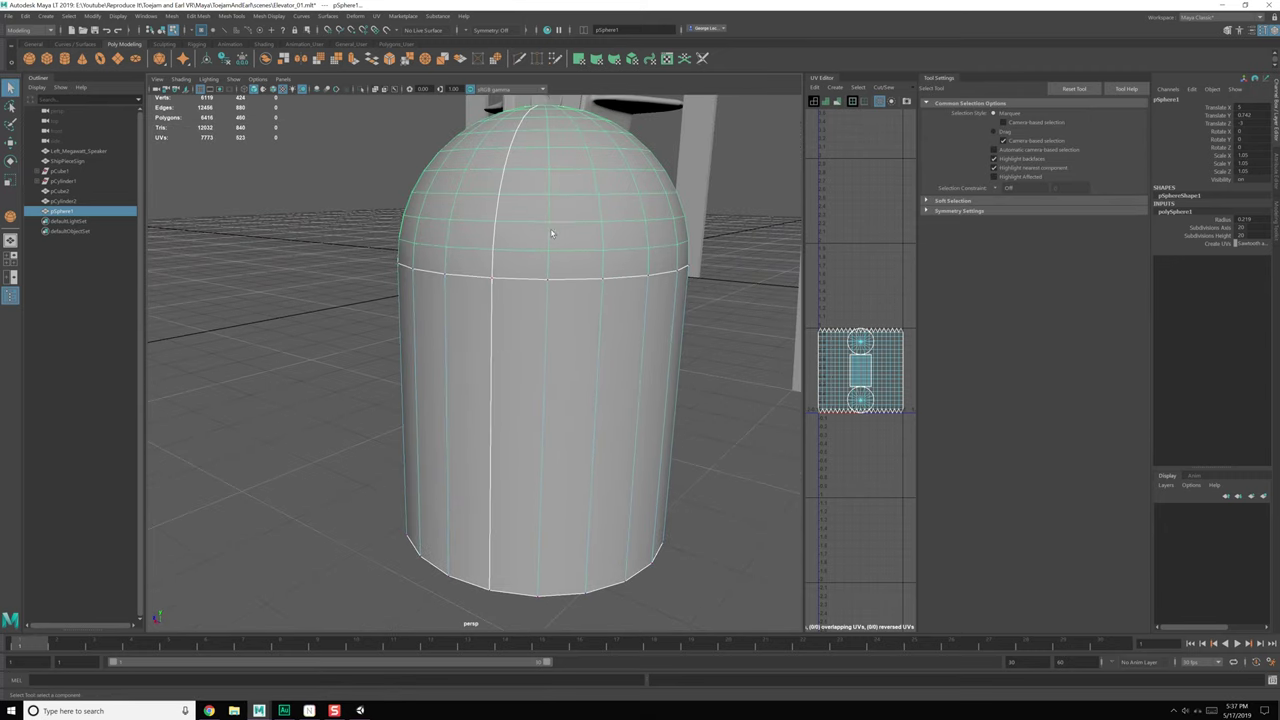
right_drag(556, 205, 545, 243)
alt+drag(500, 318, 362, 214)
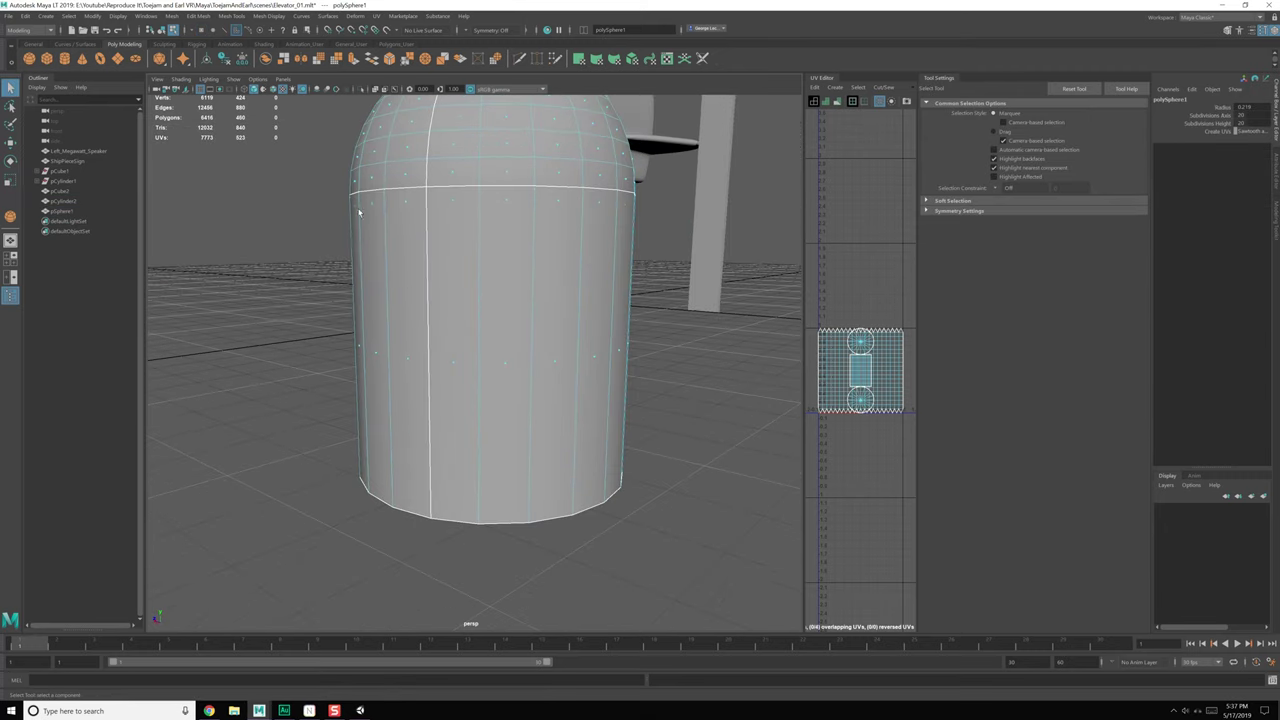
drag(575, 245, 824, 317)
key(Delete)
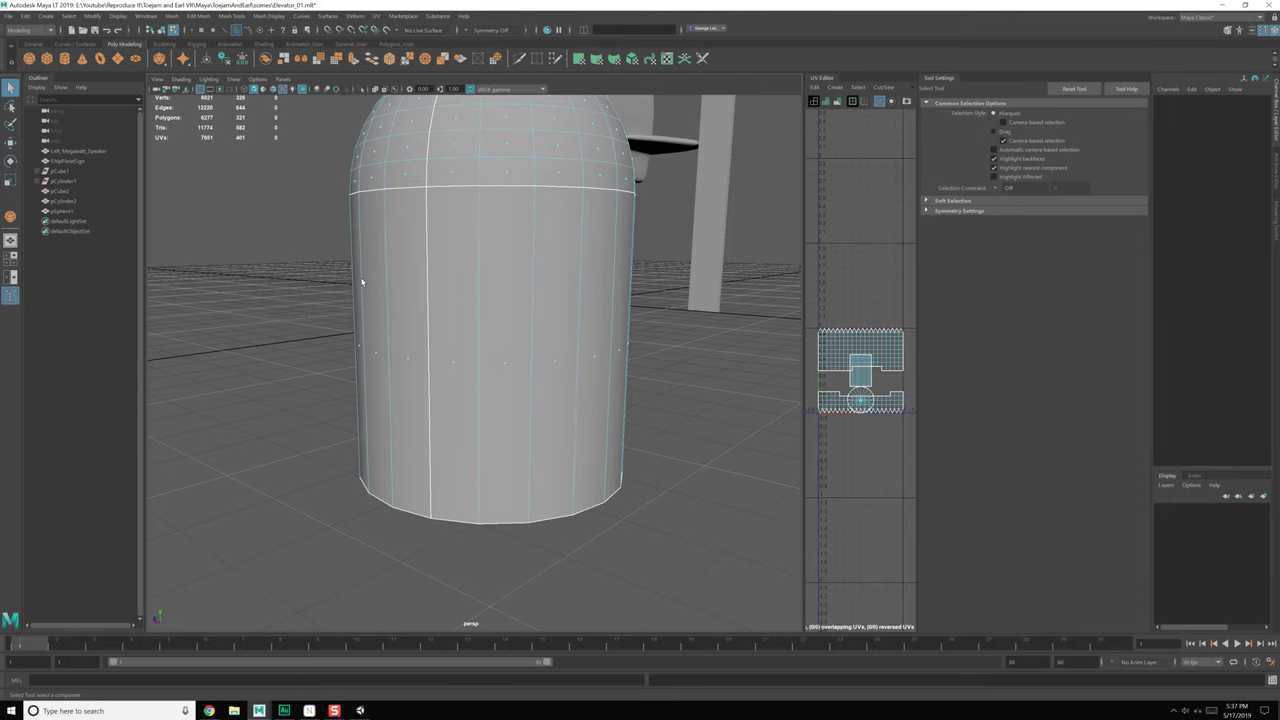
alt+middle_drag(474, 272, 473, 312)
alt+drag(473, 312, 467, 332)
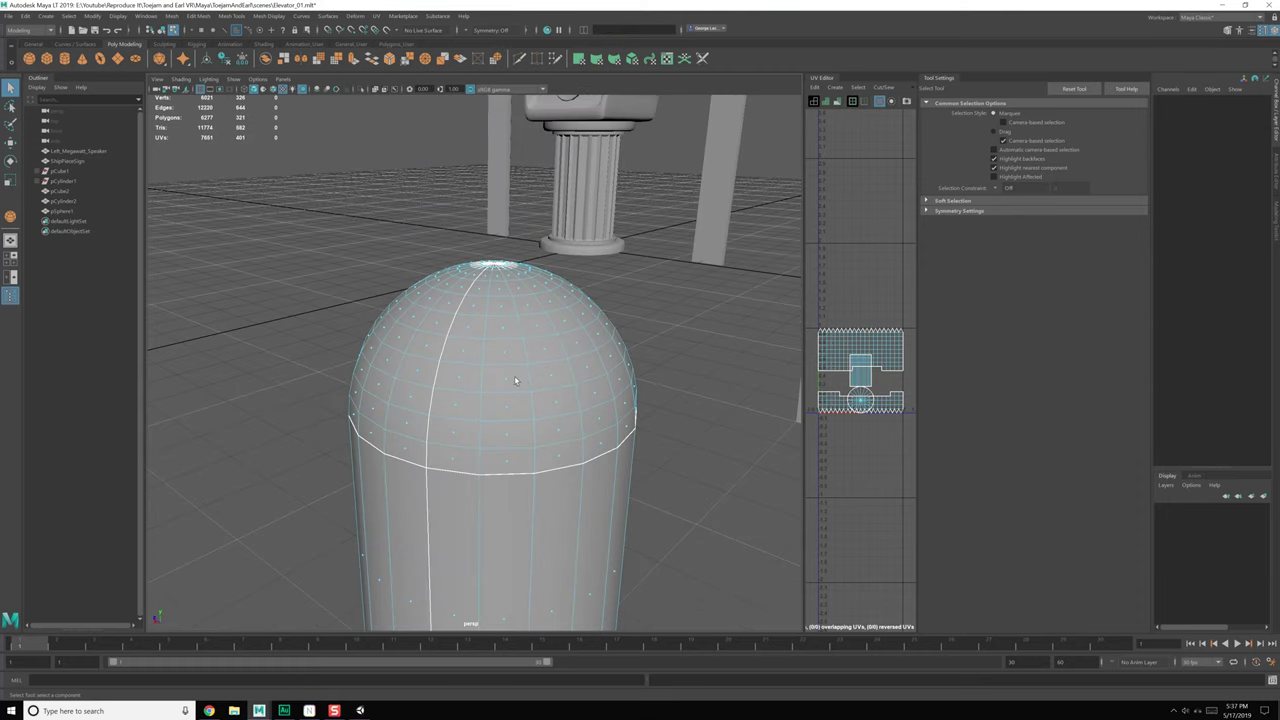
alt+drag(490, 411, 480, 386)
Step: Delete the dome and the cylinder beneath it
key(F8)
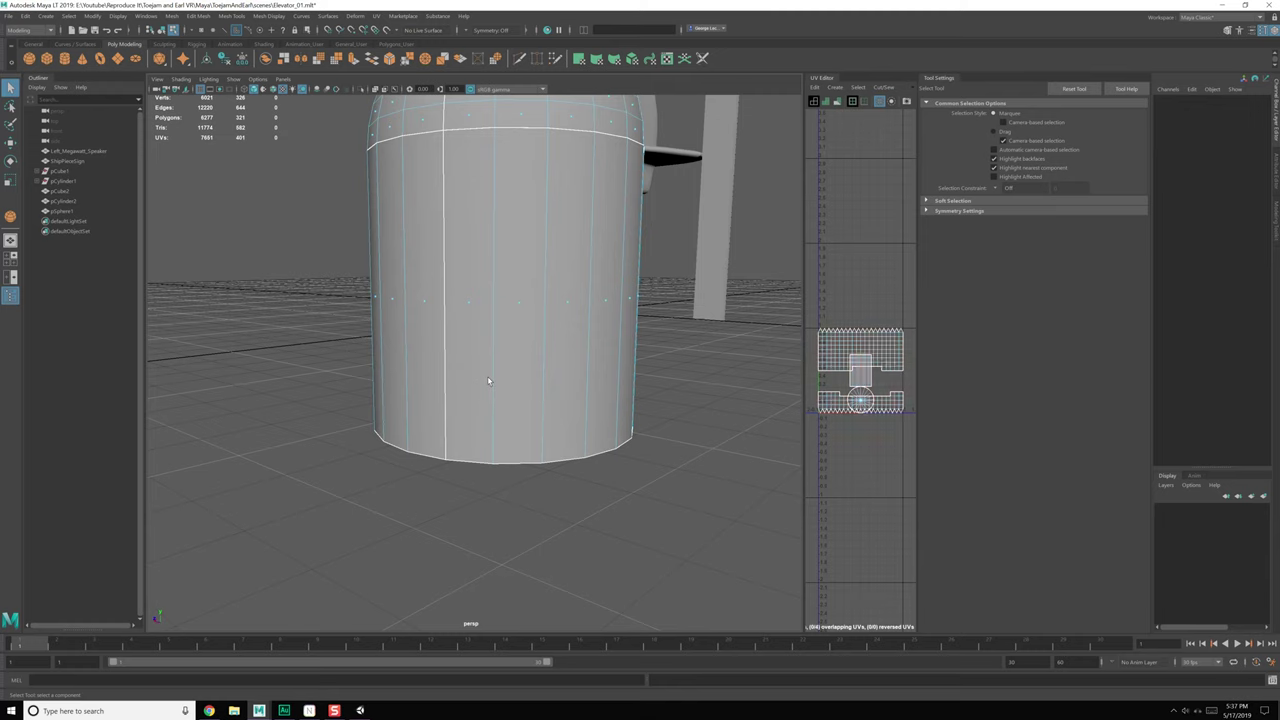
key(F8)
alt+right_drag(484, 356, 487, 246)
key(F8)
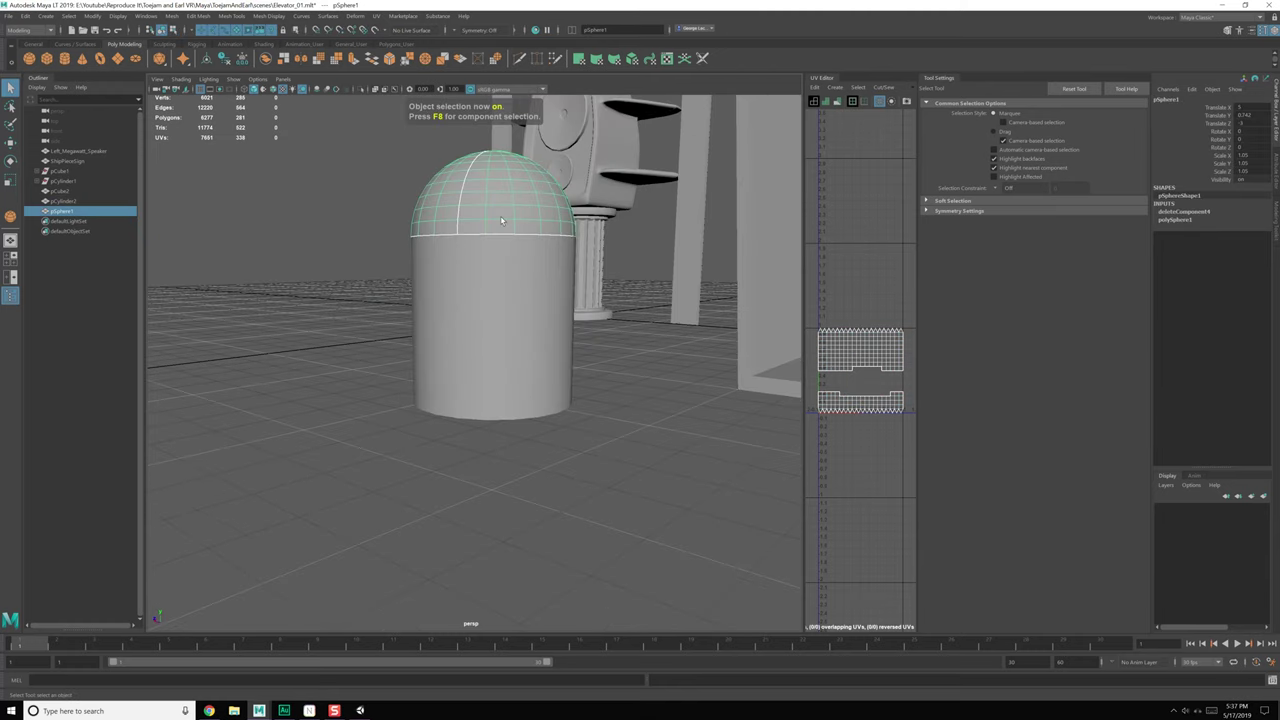
key(Delete)
click(531, 308)
click(1182, 220)
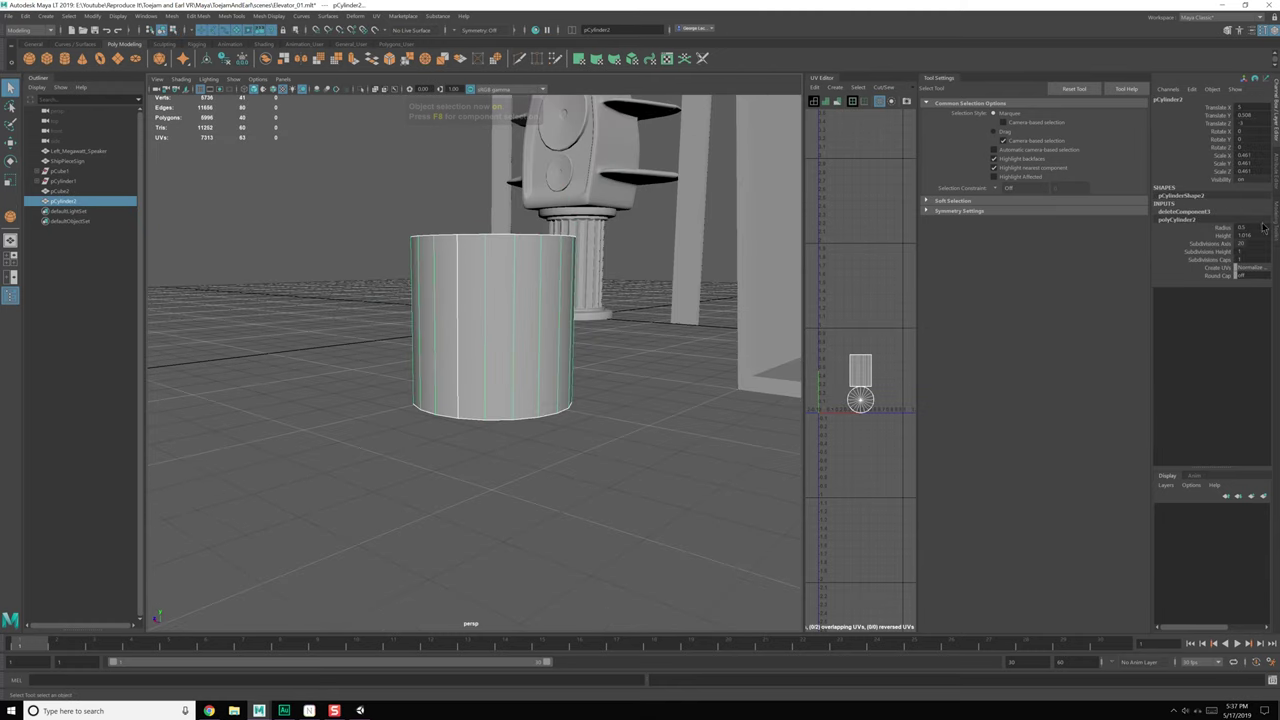
scroll(515, 362, down, 1)
scroll(520, 378, up, 1)
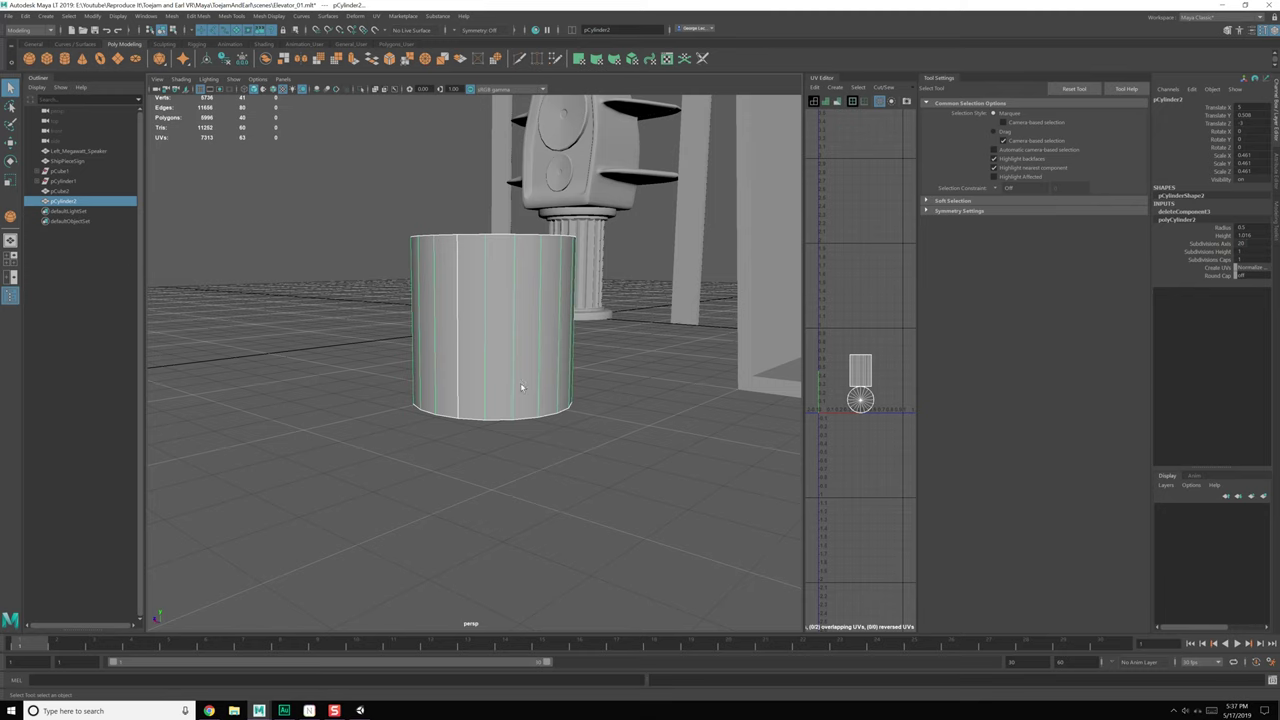
alt+drag(523, 352, 534, 370)
key(Delete)
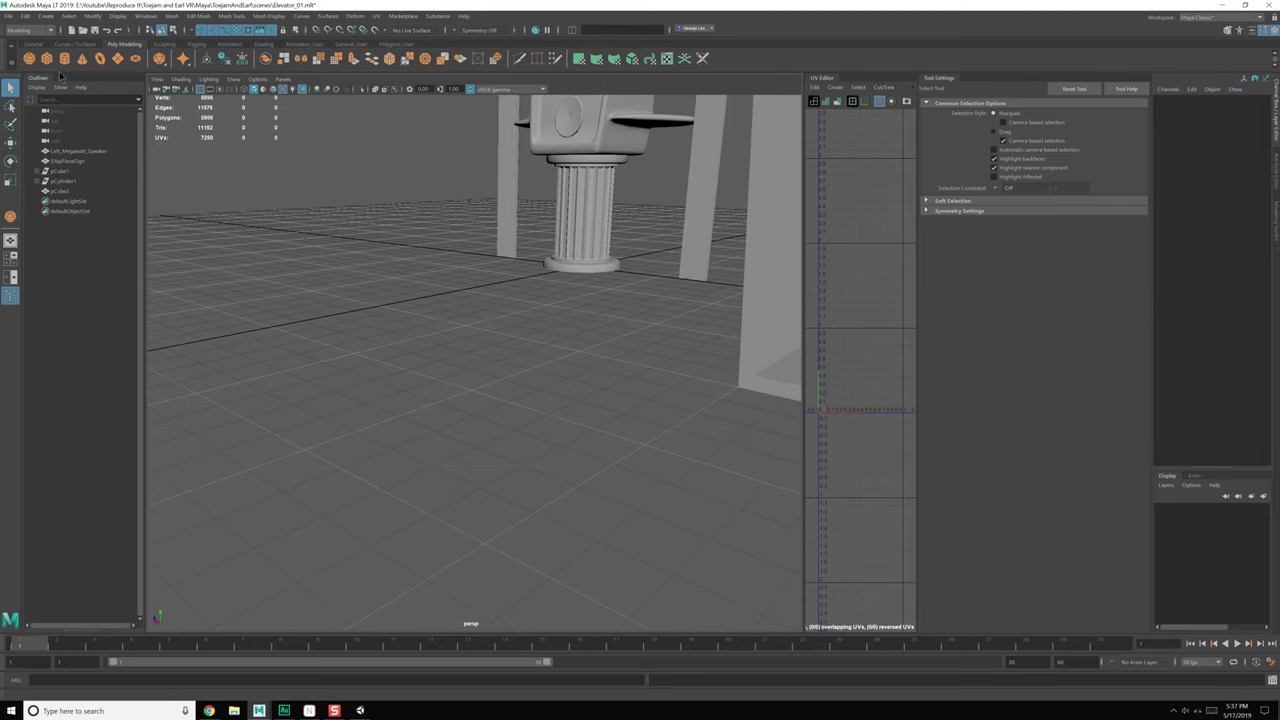
Step: Create a new cylinder in front of the elevator, about 0.25 in radius and 0.52 high, with 12 axis subdivisions
click(65, 59)
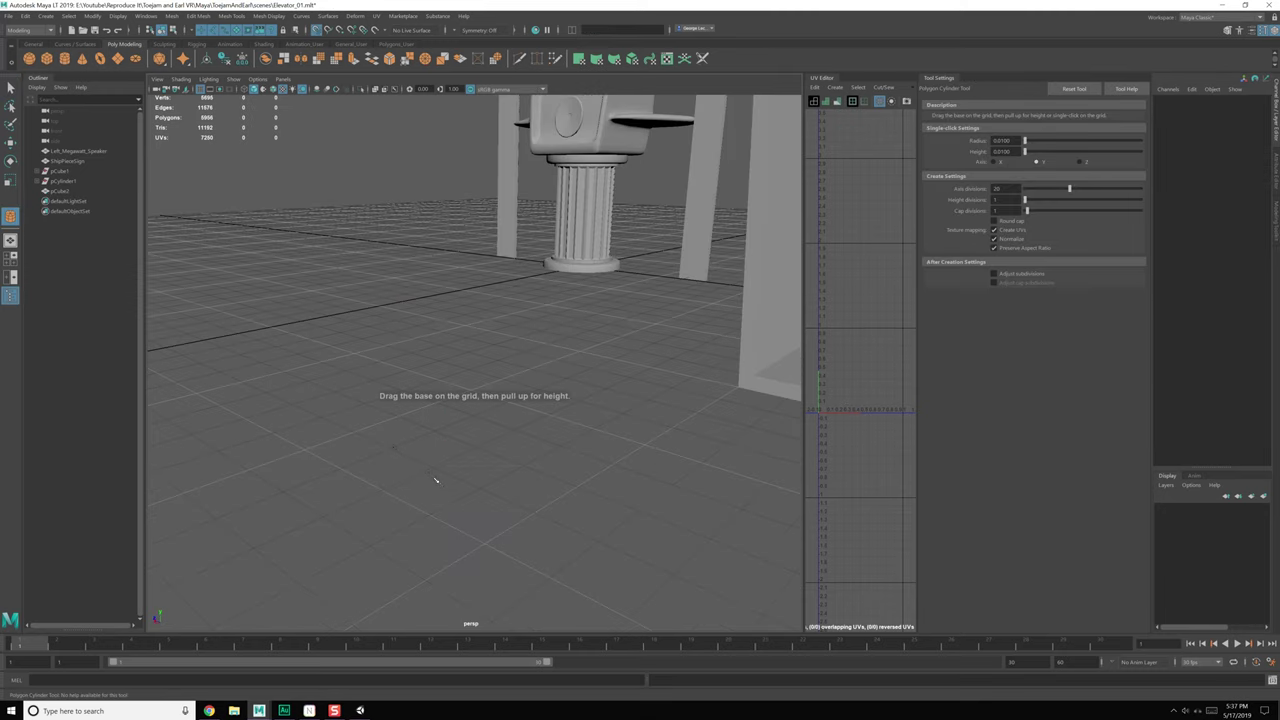
drag(390, 448, 464, 478)
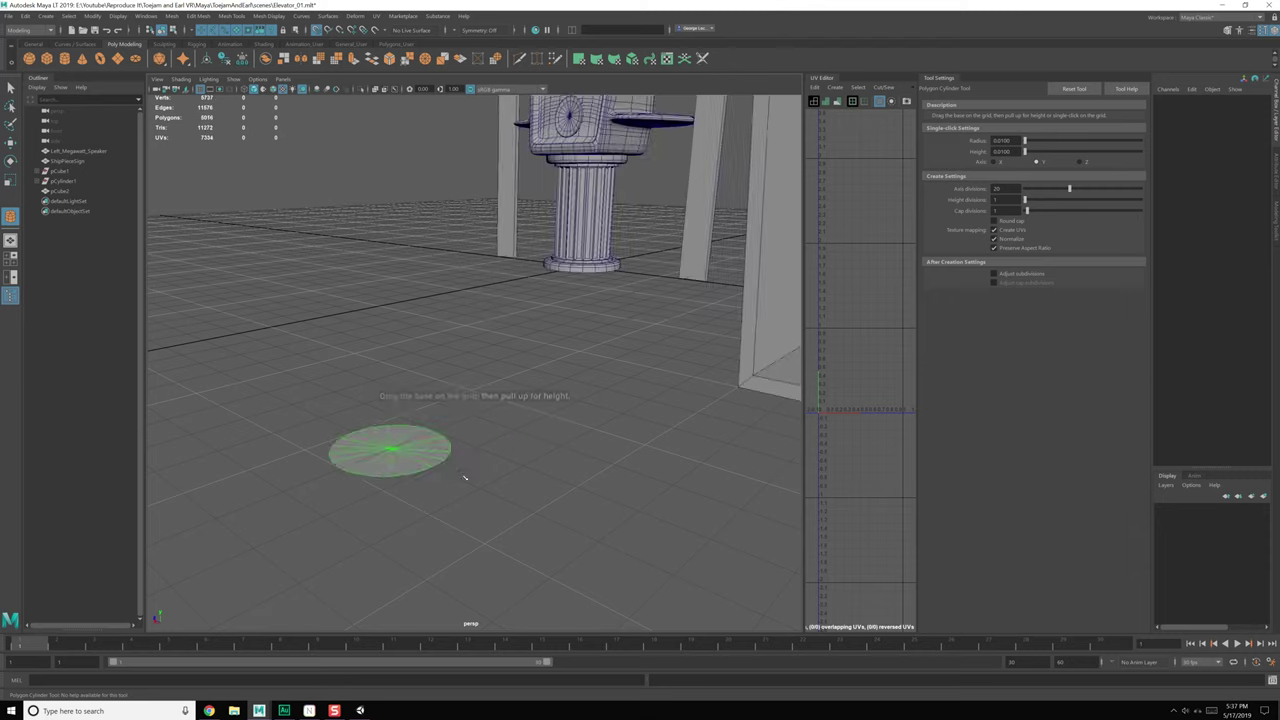
drag(410, 440, 431, 320)
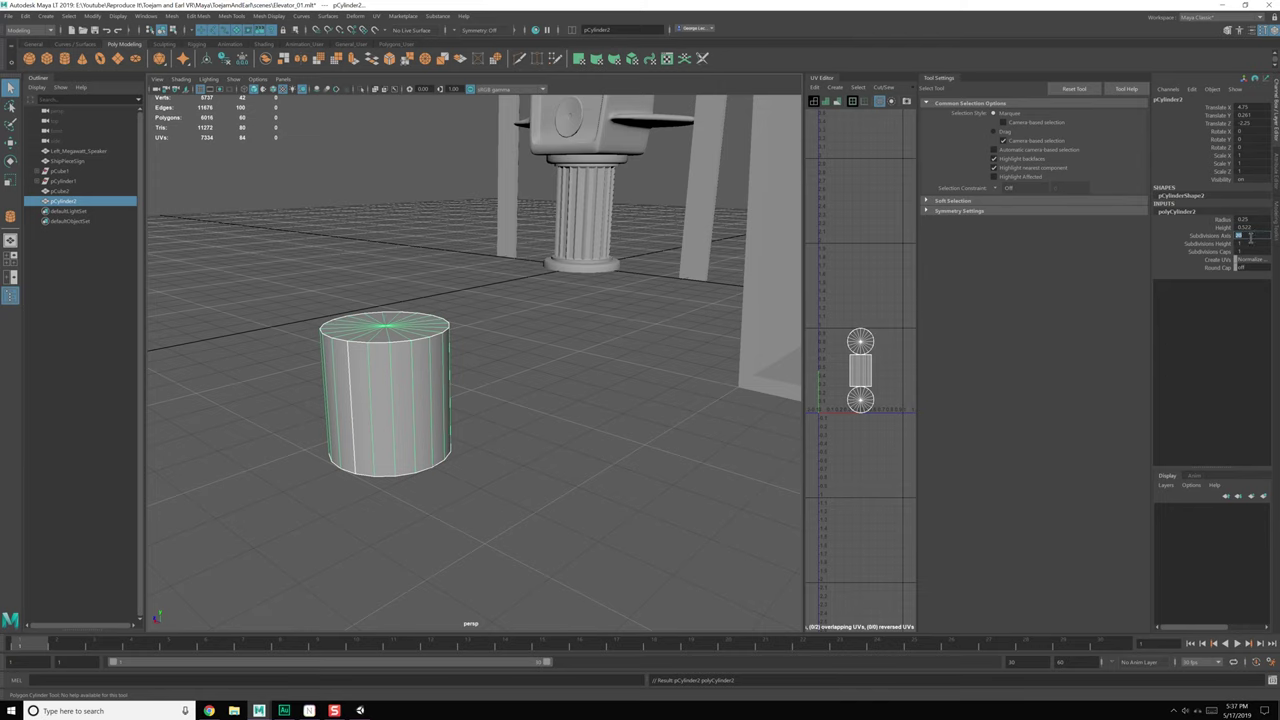
key(Return)
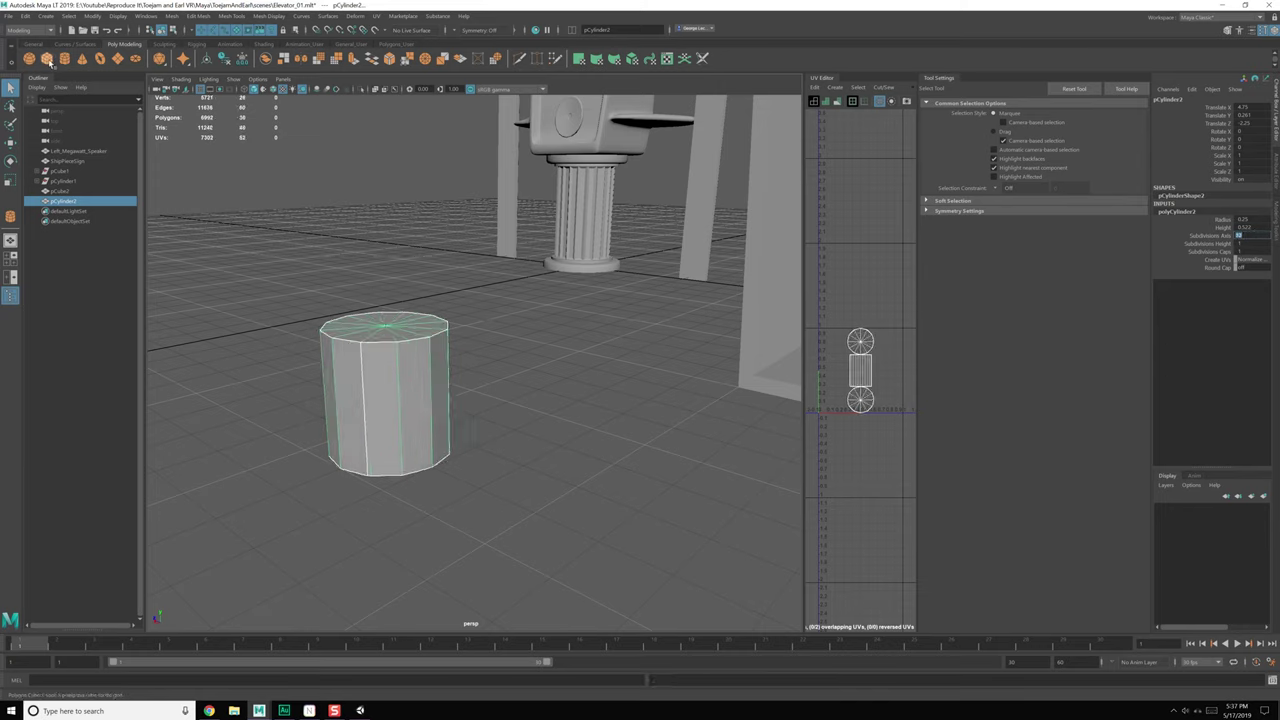
Step: Create a sphere near the cylinder and set its axis and height subdivisions to 12
click(30, 59)
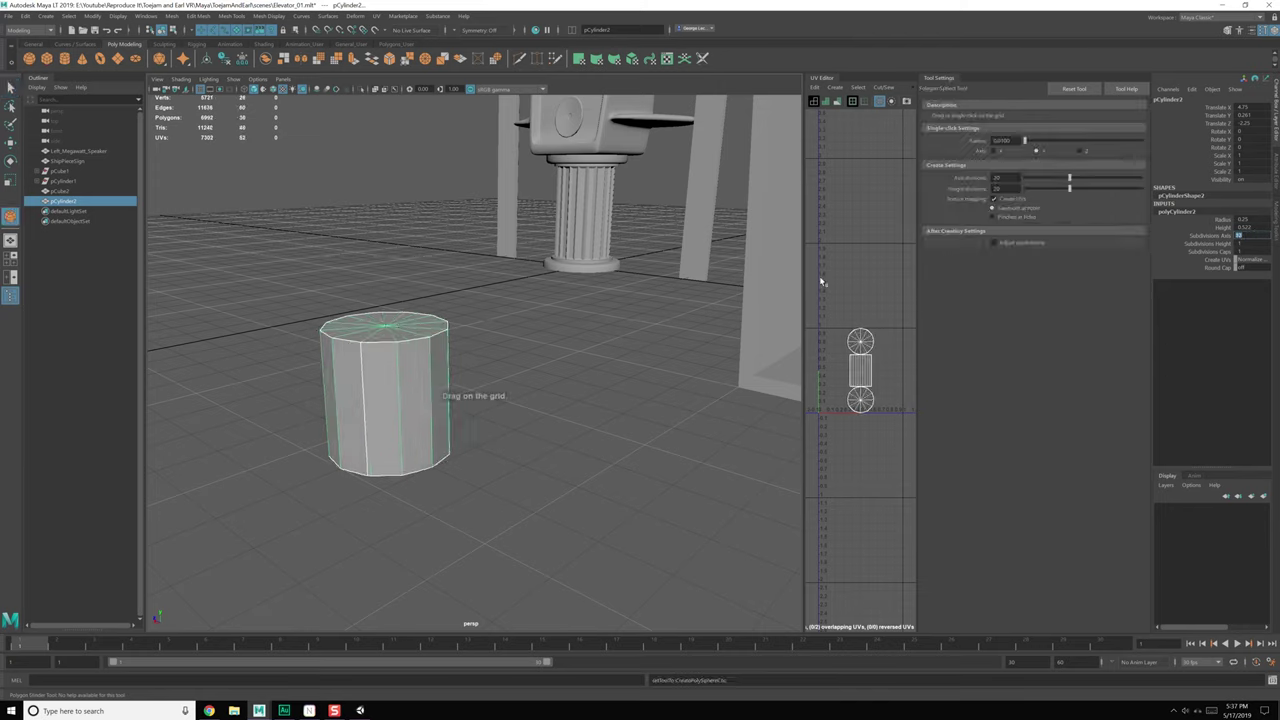
drag(390, 327, 428, 344)
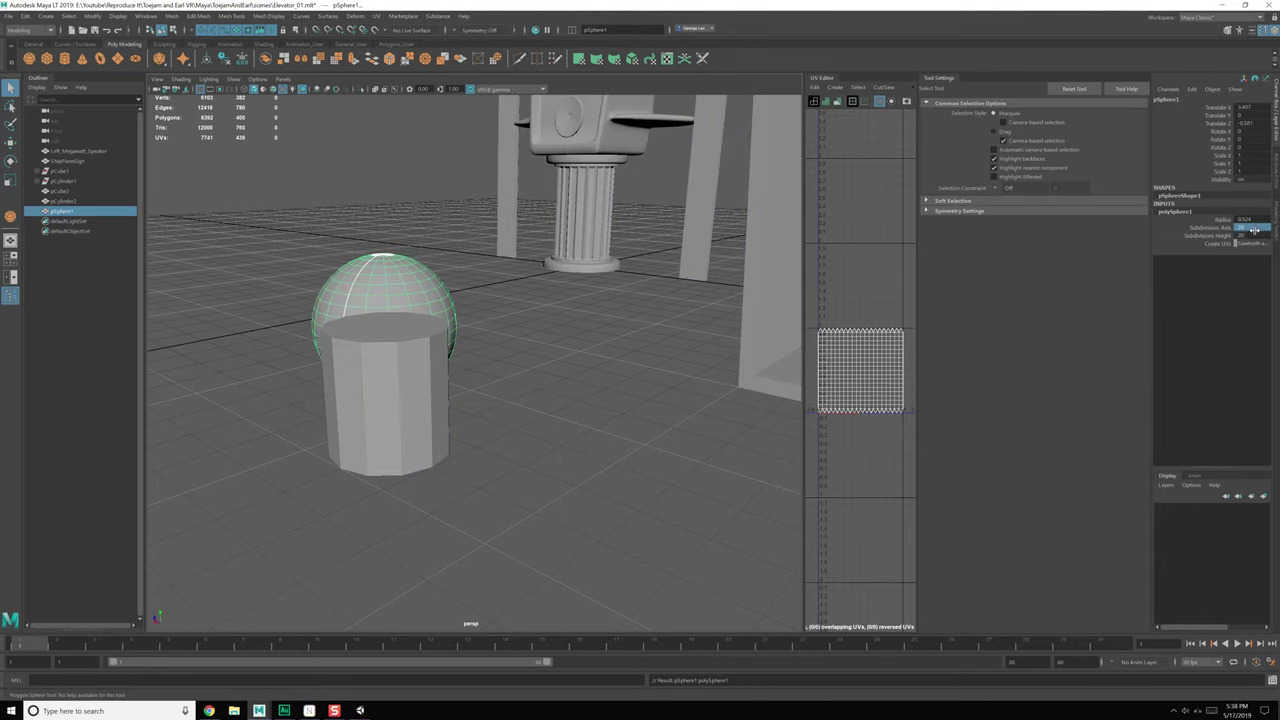
text(12)
key(Return)
Step: Snap the sphere's center onto the center vertex of the cylinder's top face
alt+drag(438, 318, 526, 347)
key(w)
key(v)
middle_drag(461, 362, 457, 364)
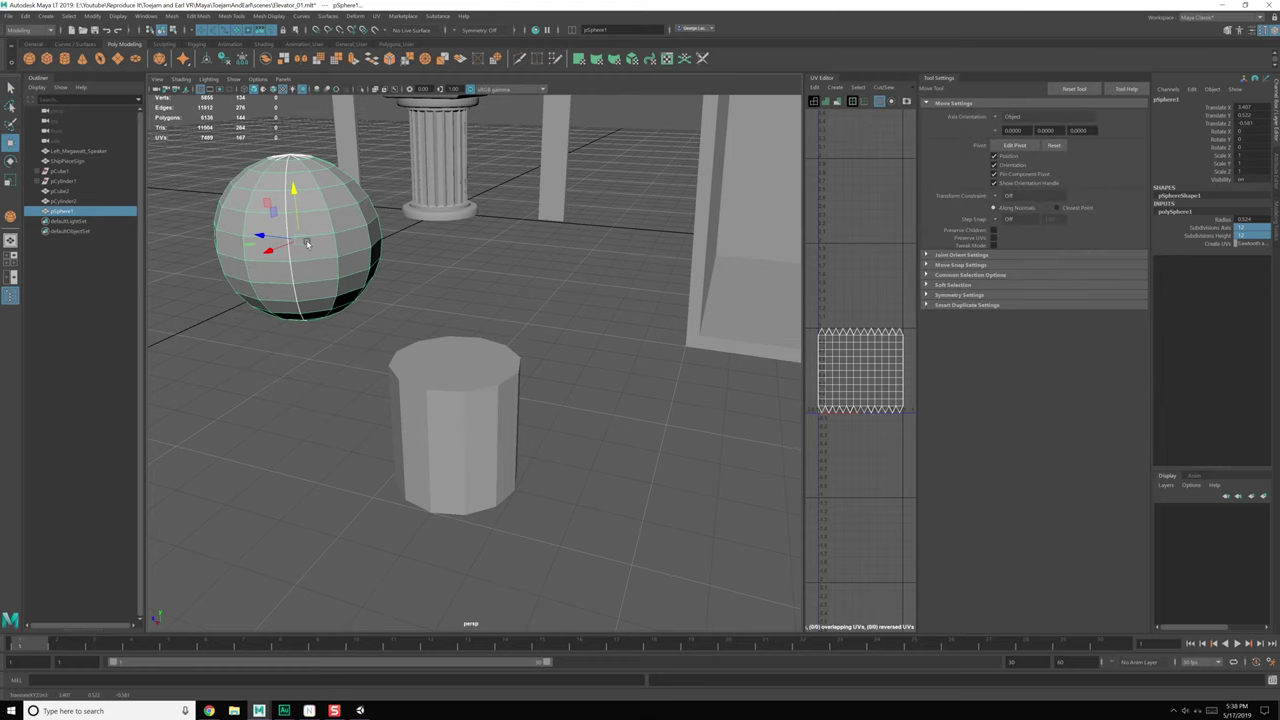
click(514, 384)
click(304, 237)
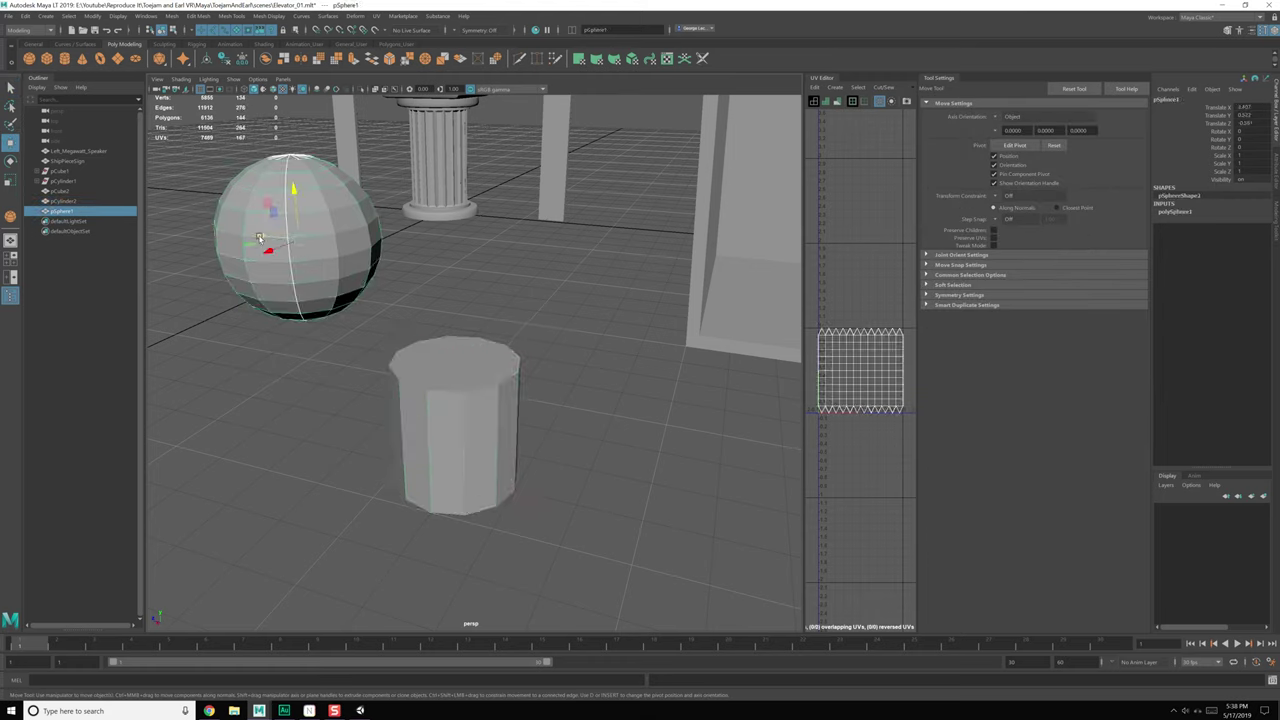
middle_drag(452, 360, 457, 362)
Step: Scale the sphere uniformly to about 0.47 so its equator matches the cylinder's rim
key(r)
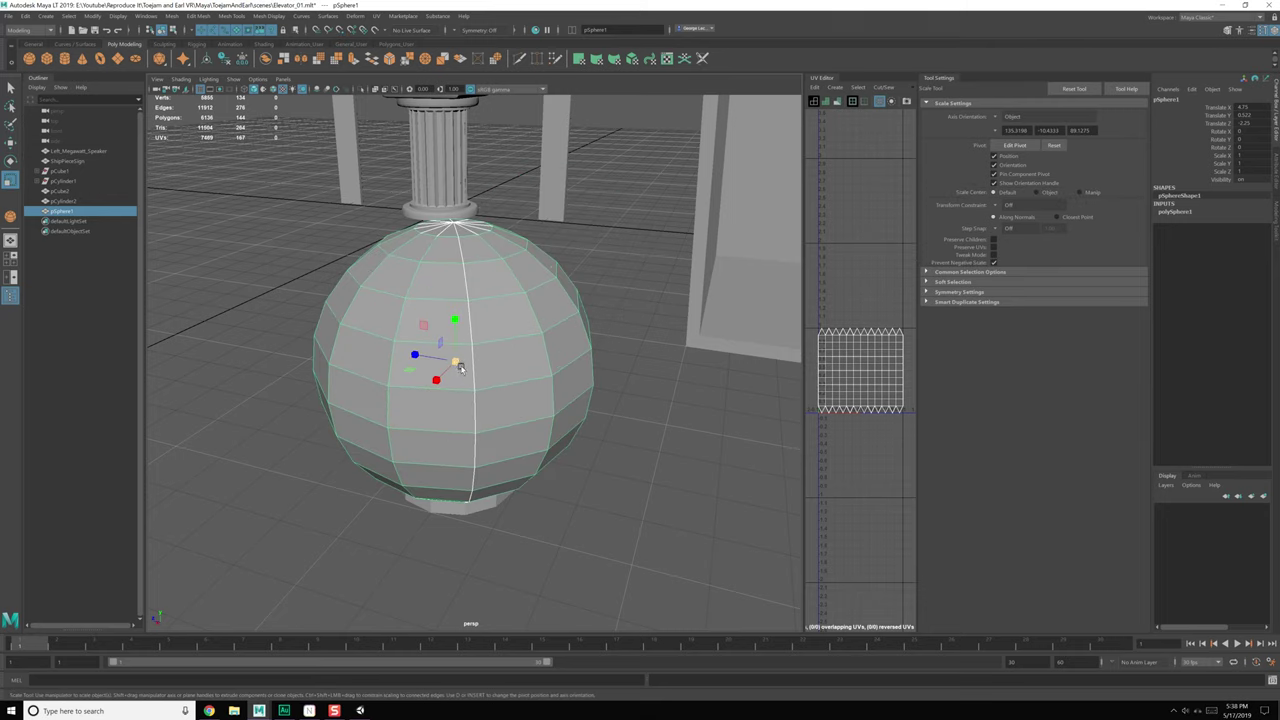
drag(458, 365, 334, 360)
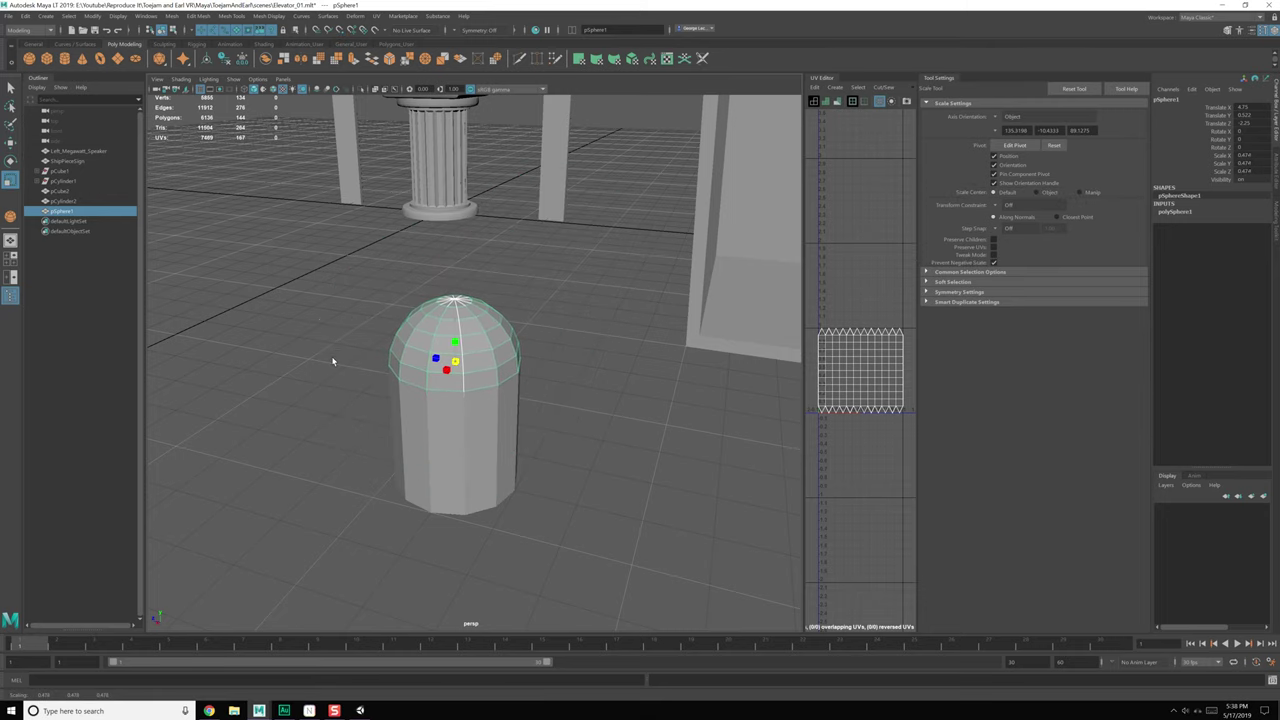
scroll(434, 404, up, 8)
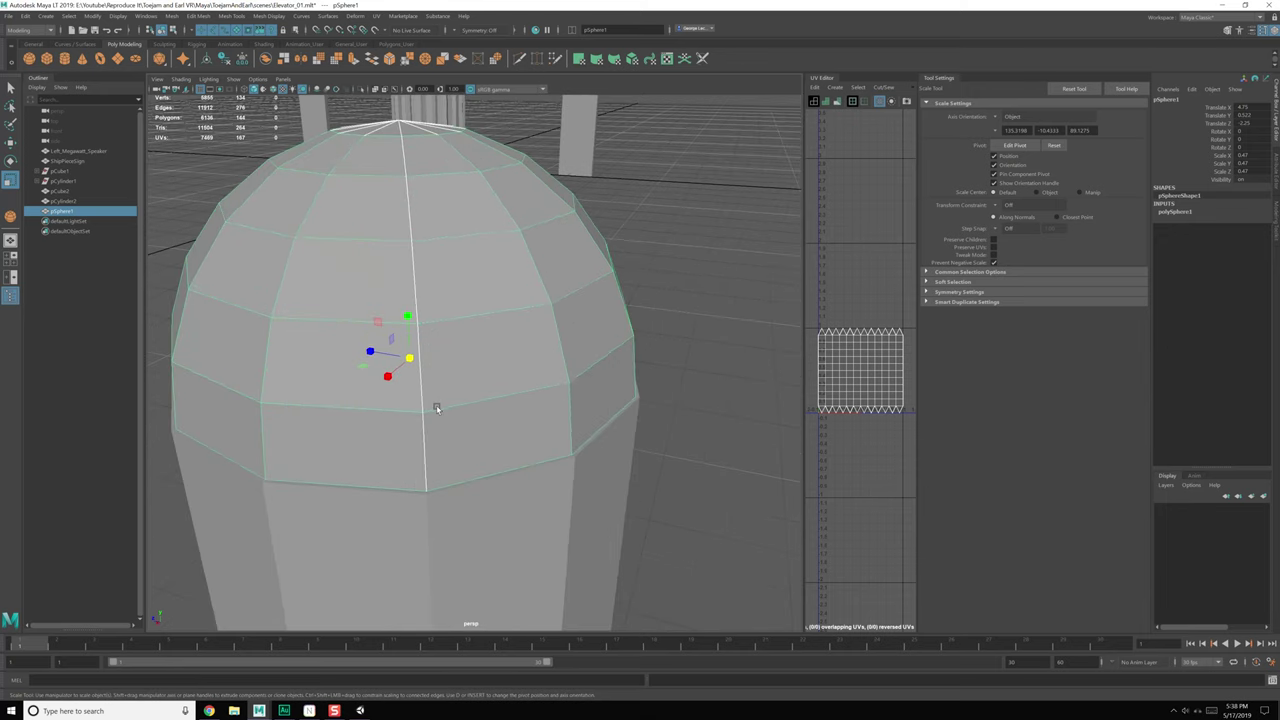
Step: Scale the sphere uniformly to 0.477 and delete the faces of the cylinder's top cap
drag(409, 359, 413, 361)
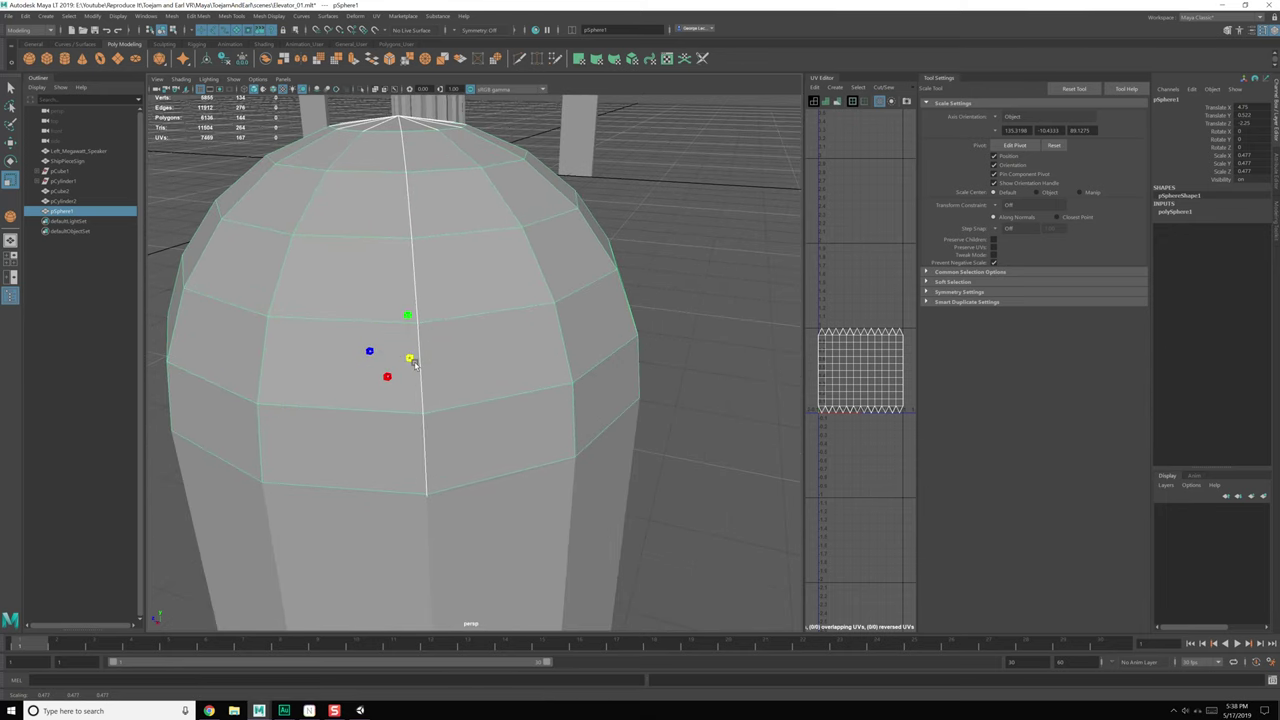
key(q)
scroll(506, 457, down, 5)
click(506, 468)
alt+drag(506, 525, 487, 375)
scroll(502, 486, down, 4)
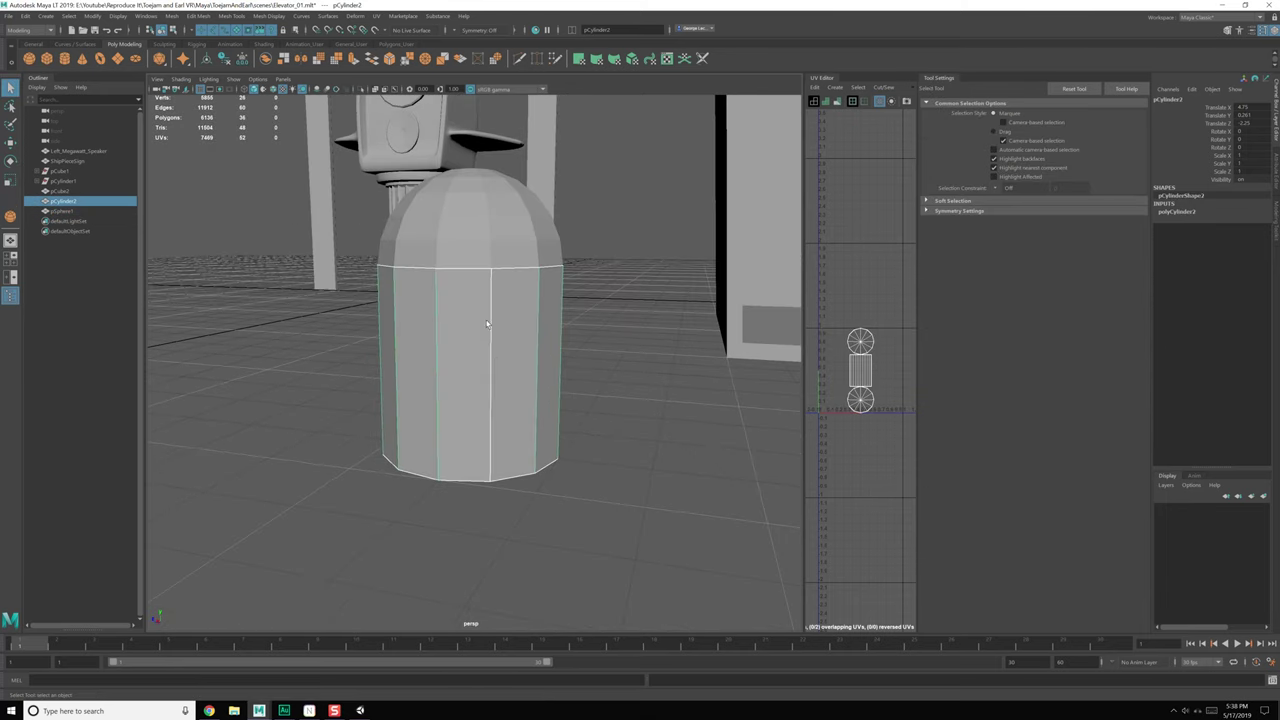
right_drag(487, 315, 487, 345)
drag(345, 239, 748, 301)
key(Delete)
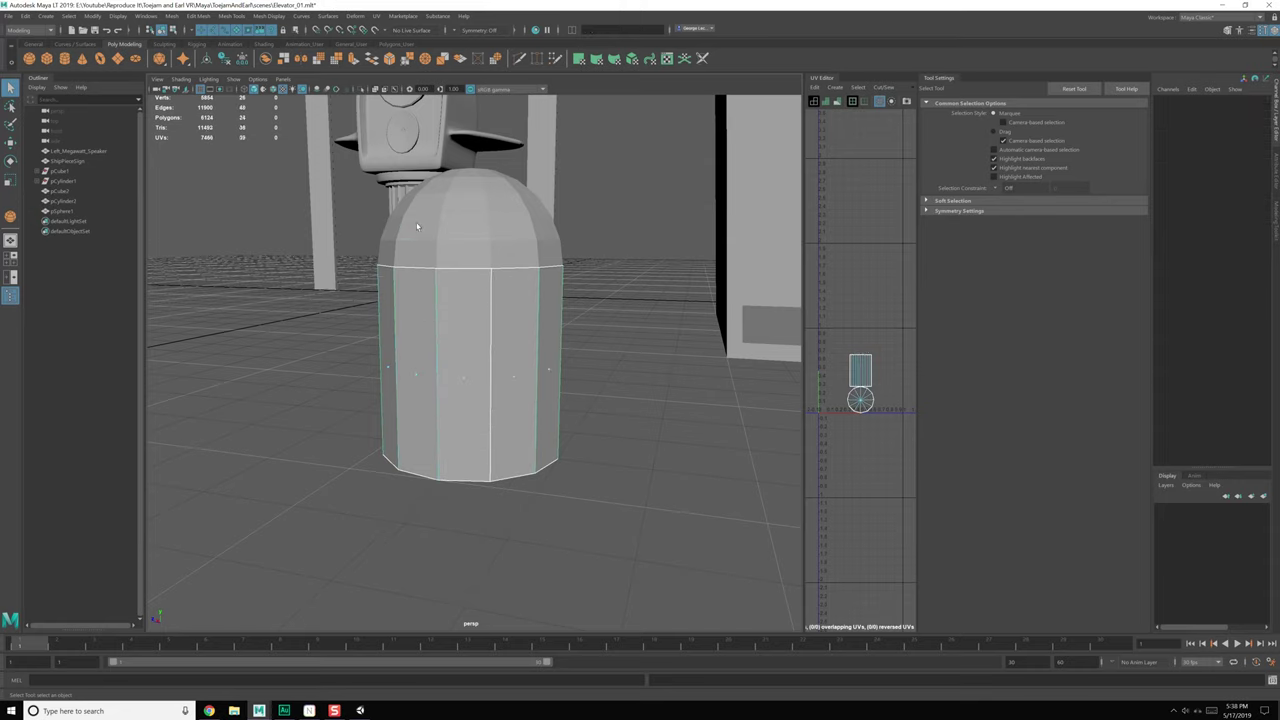
Step: Delete the faces of the sphere's lower half, leaving only the dome above the cylinder
click(440, 221)
right_click(464, 218)
right_drag(464, 218, 464, 246)
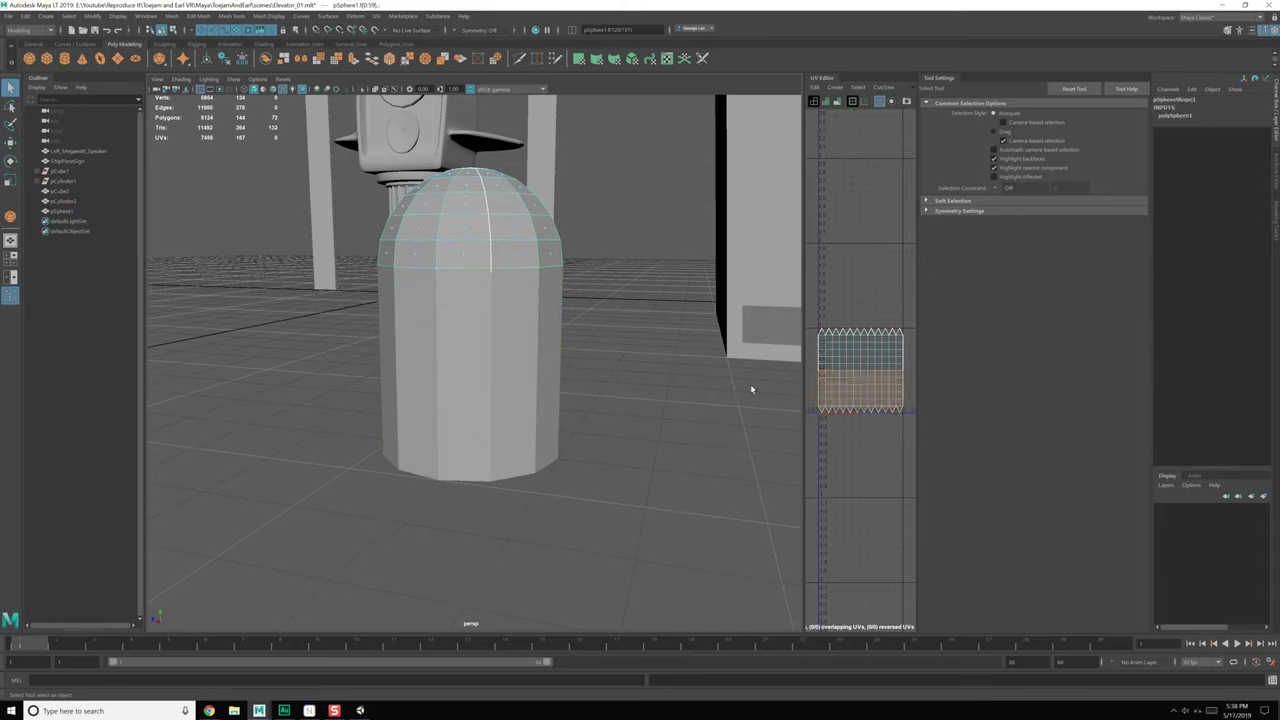
key(F8)
Step: Combine the cylinder and dome into one mesh and merge all its vertices with a threshold of 0.0010
click(493, 322)
click(490, 237)
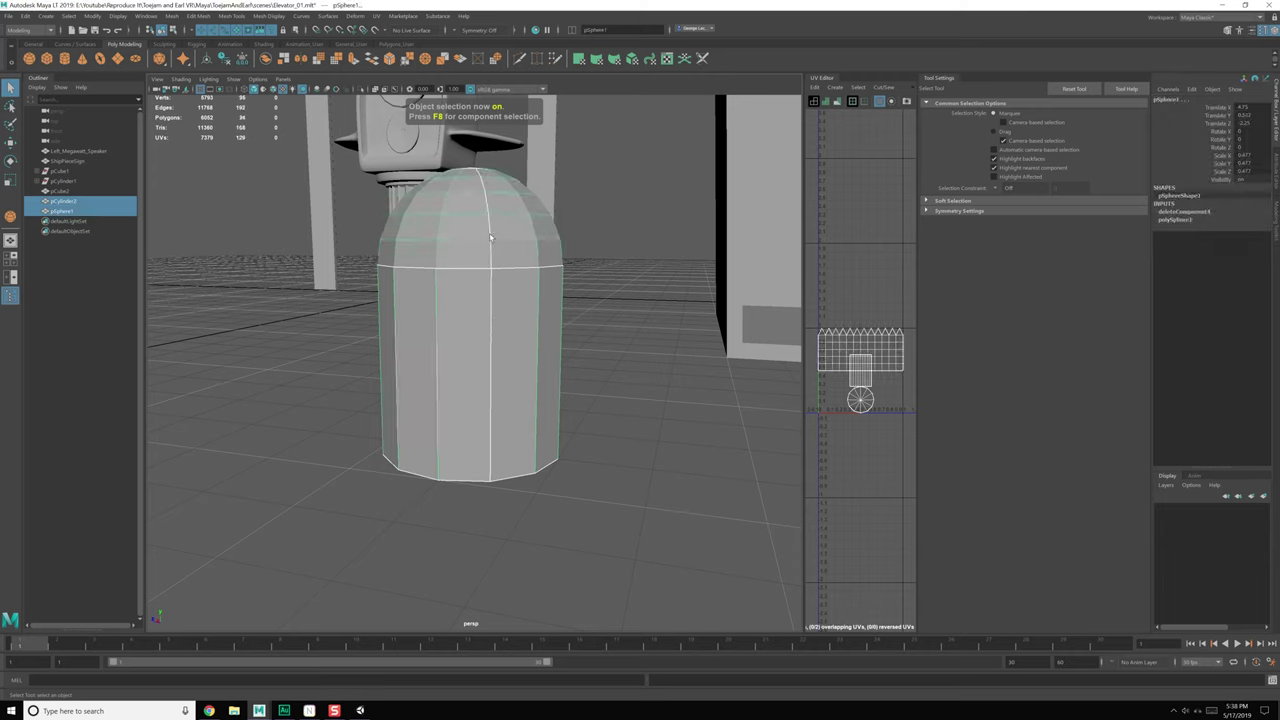
click(267, 62)
right_drag(503, 234, 455, 235)
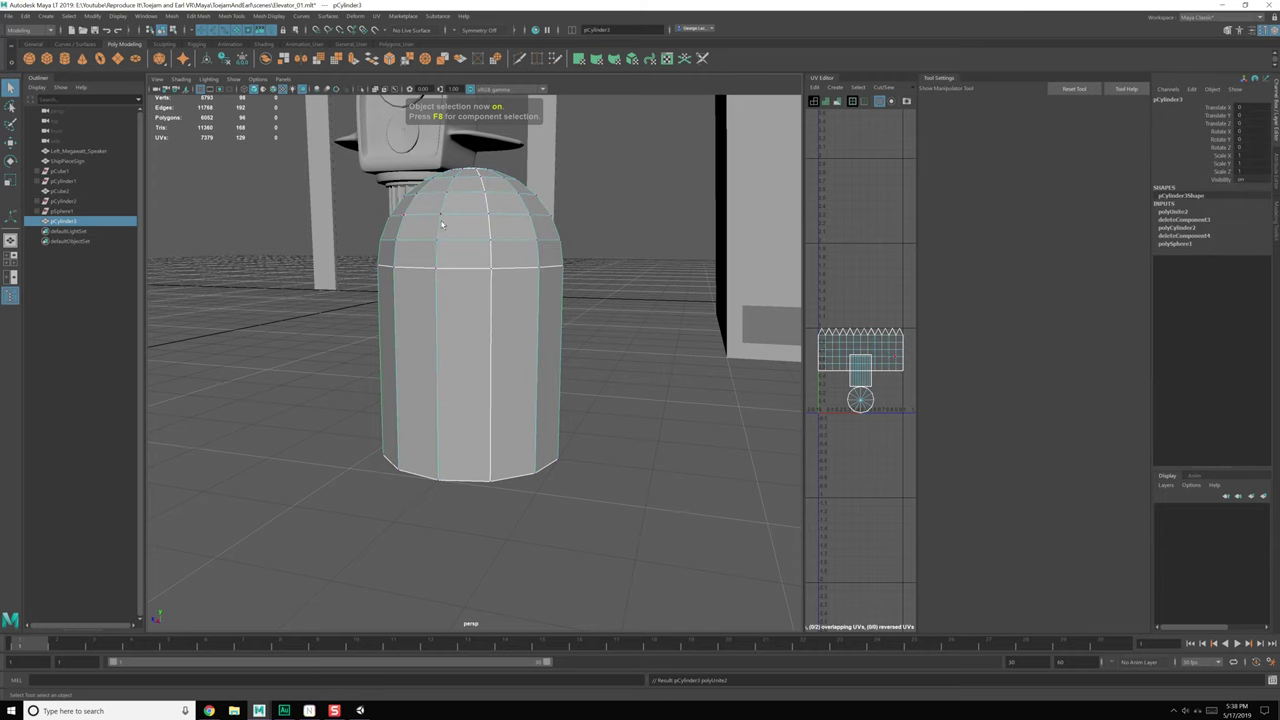
drag(335, 138, 690, 563)
shift+right_drag(521, 338, 605, 289)
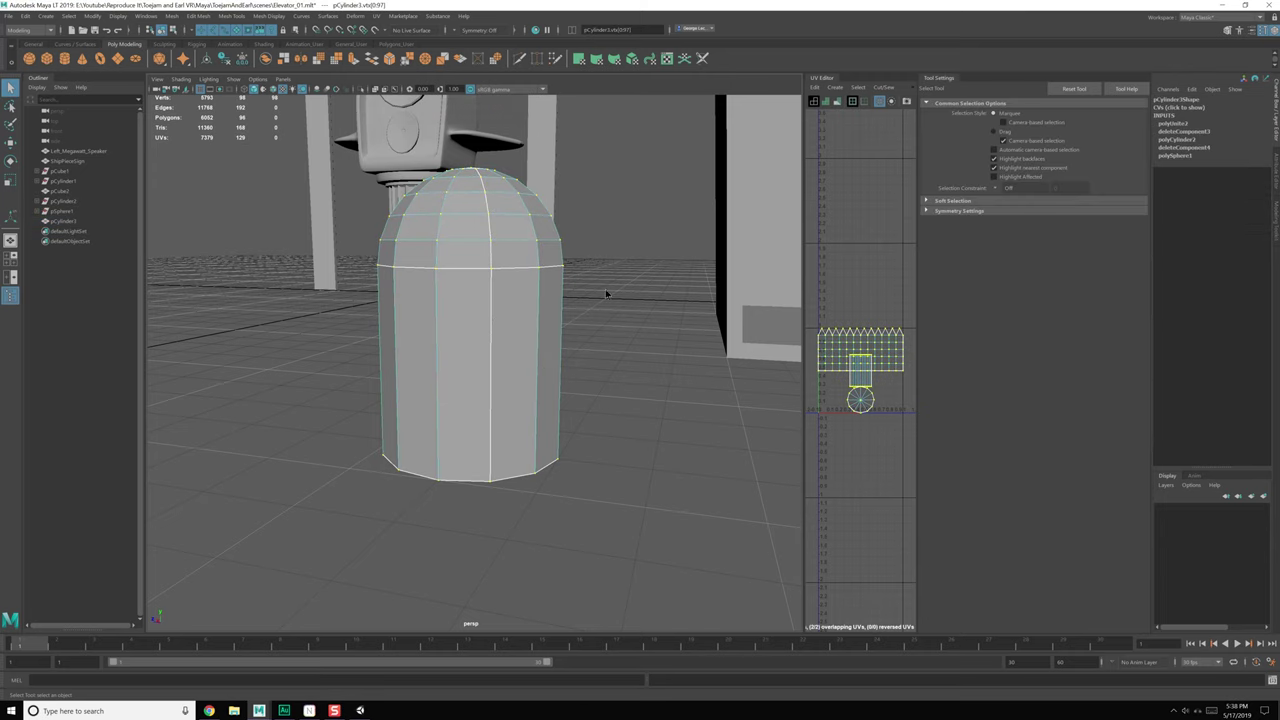
click(773, 253)
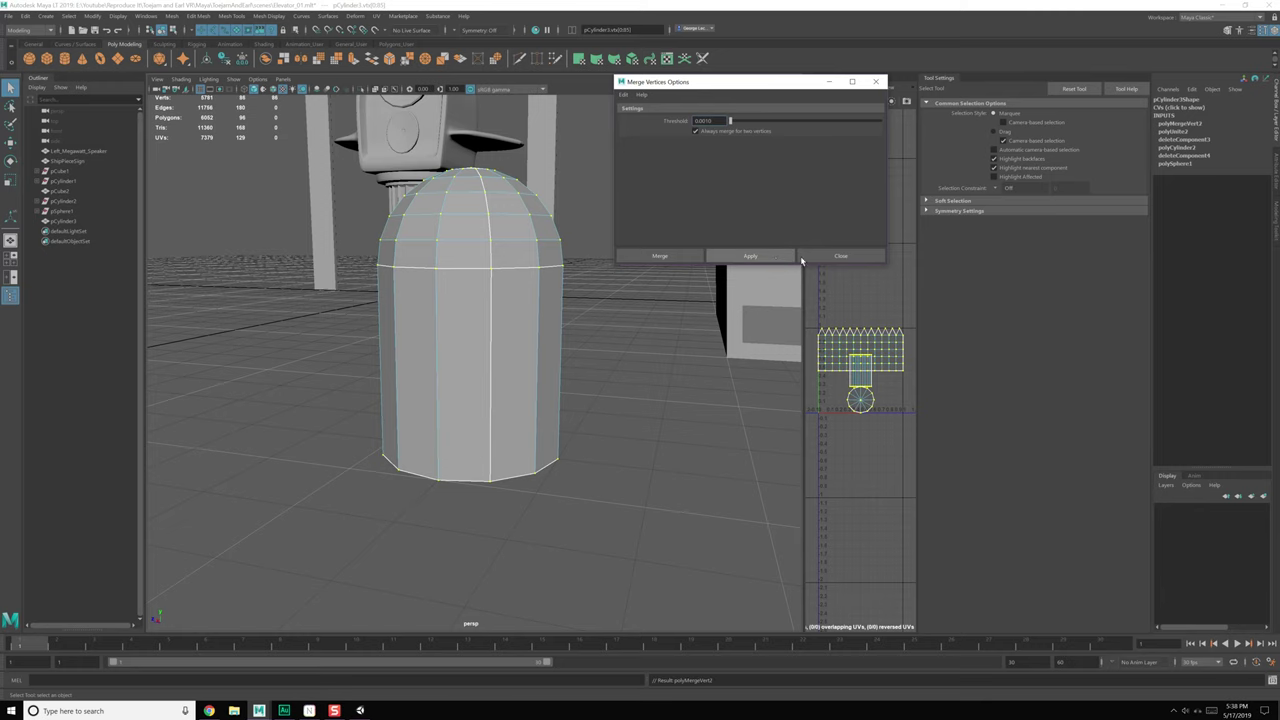
click(808, 259)
Step: Test the merged seam by moving one of its vertices, and undo the move
alt+drag(641, 282, 608, 335)
scroll(606, 337, up, 2)
scroll(608, 335, up, 2)
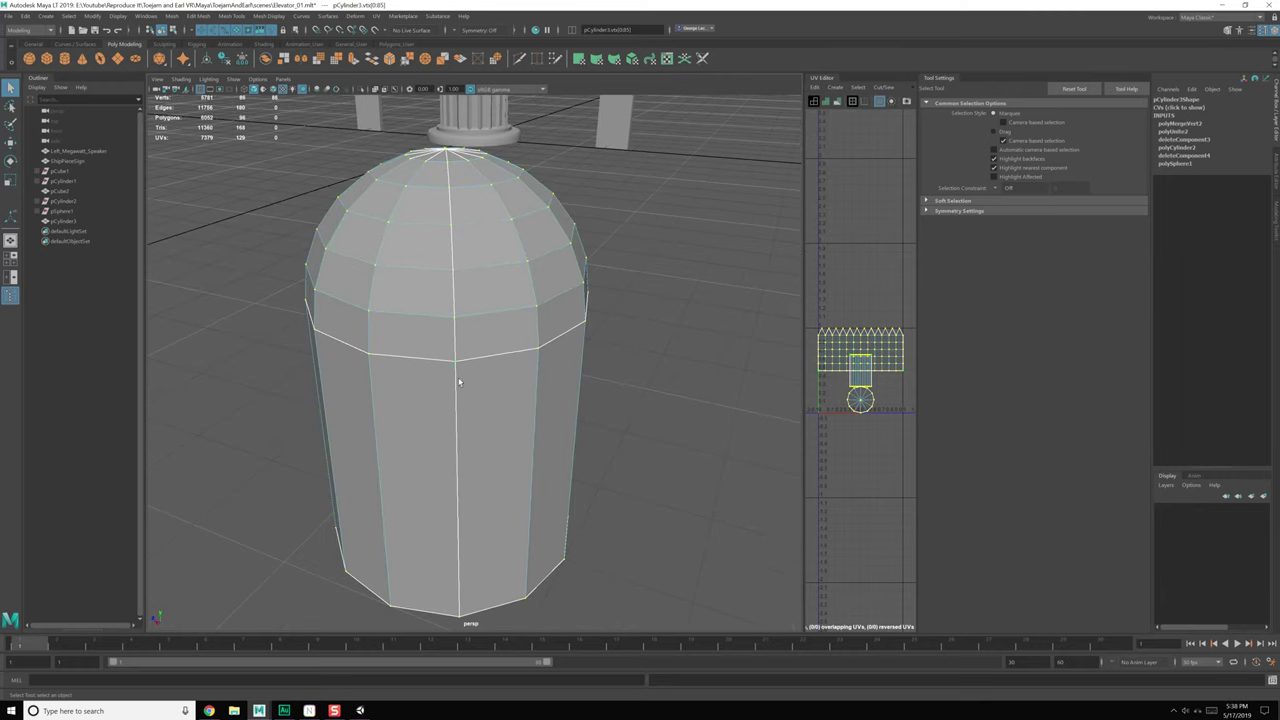
key(w)
drag(456, 362, 531, 402)
key(ctrl+z)
scroll(538, 397, down, 3)
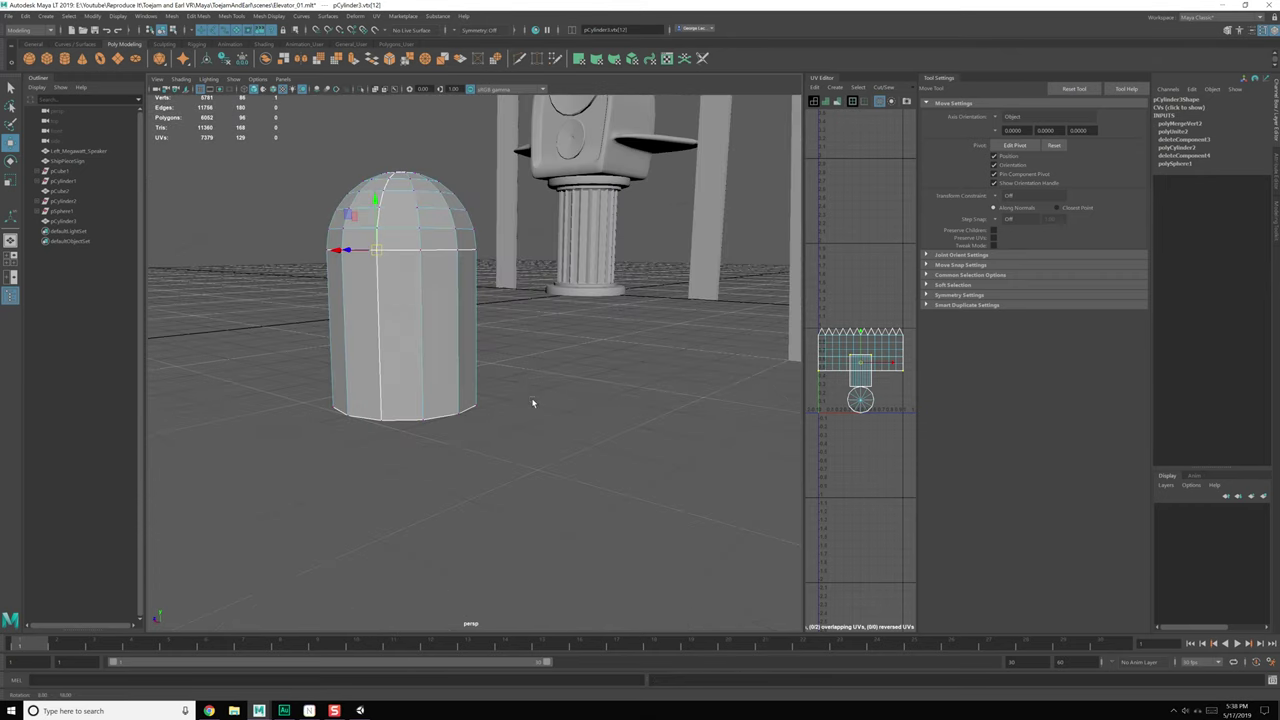
scroll(531, 402, down, 2)
Step: Soften the edges of the whole combined dome-topped cylinder
key(F8)
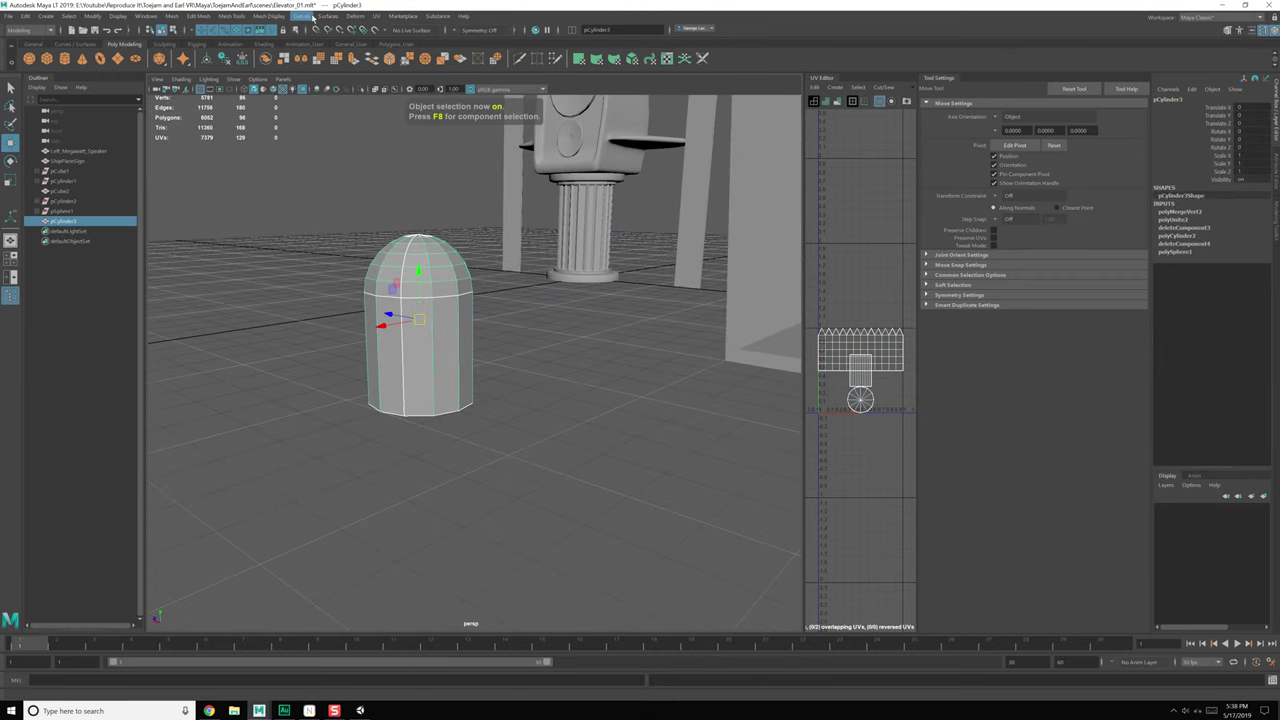
click(267, 17)
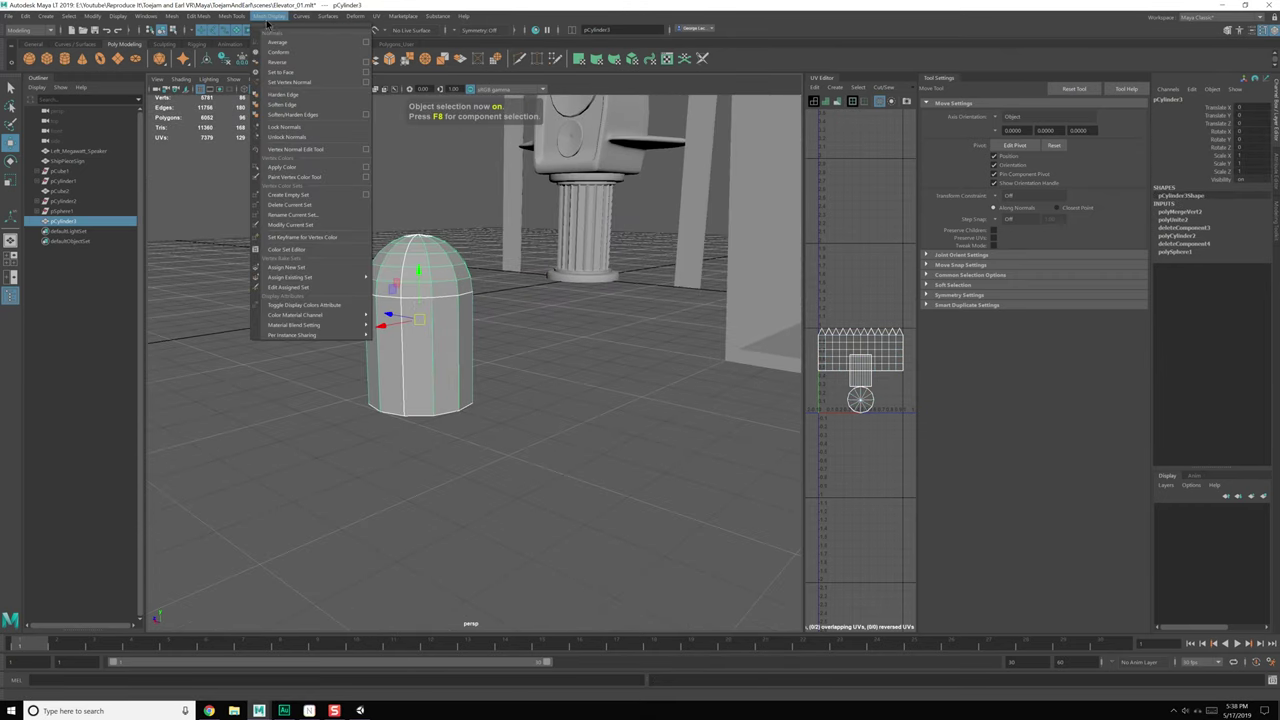
click(303, 113)
click(595, 360)
click(464, 382)
alt+drag(464, 382, 480, 402)
scroll(490, 427, down, 4)
scroll(491, 427, up, 3)
scroll(491, 427, up, 4)
scroll(514, 405, up, 1)
scroll(516, 416, up, 3)
shift+right_click(480, 401)
shift+right_drag(479, 403, 430, 416)
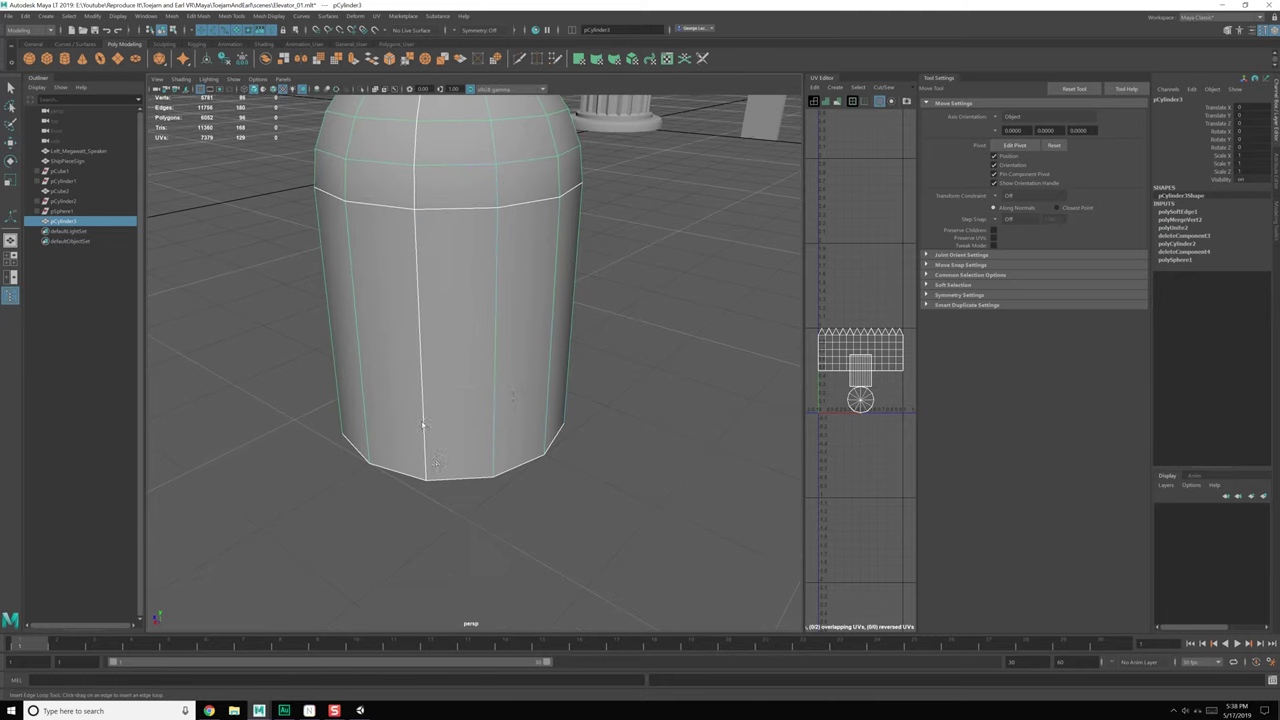
click(425, 445)
click(443, 459)
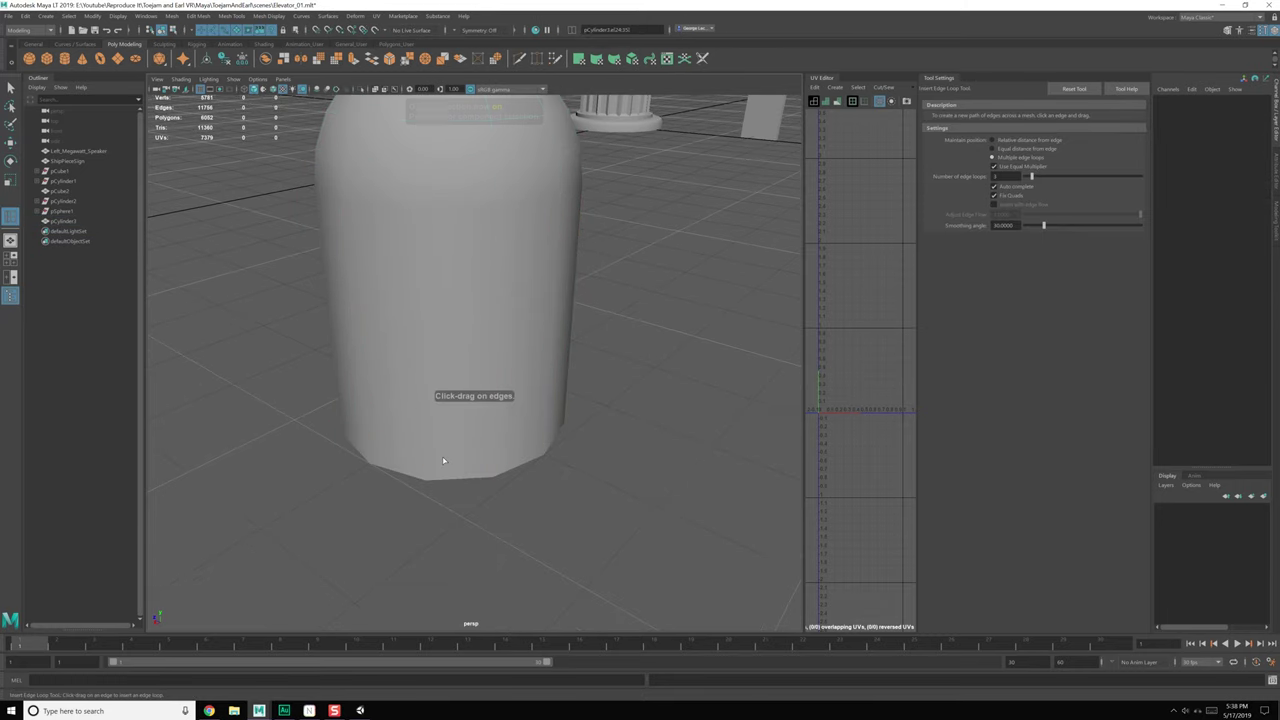
key(F8)
key(F8)
key(q)
Step: Insert a horizontal edge loop around the domed cylinder just above its base with Multi-Cut
click(454, 438)
shift+right_drag(452, 431, 403, 435)
drag(426, 460, 426, 445)
key(q)
right_drag(474, 438, 473, 468)
alt+middle_drag(475, 350, 477, 373)
shift+right_click(462, 298)
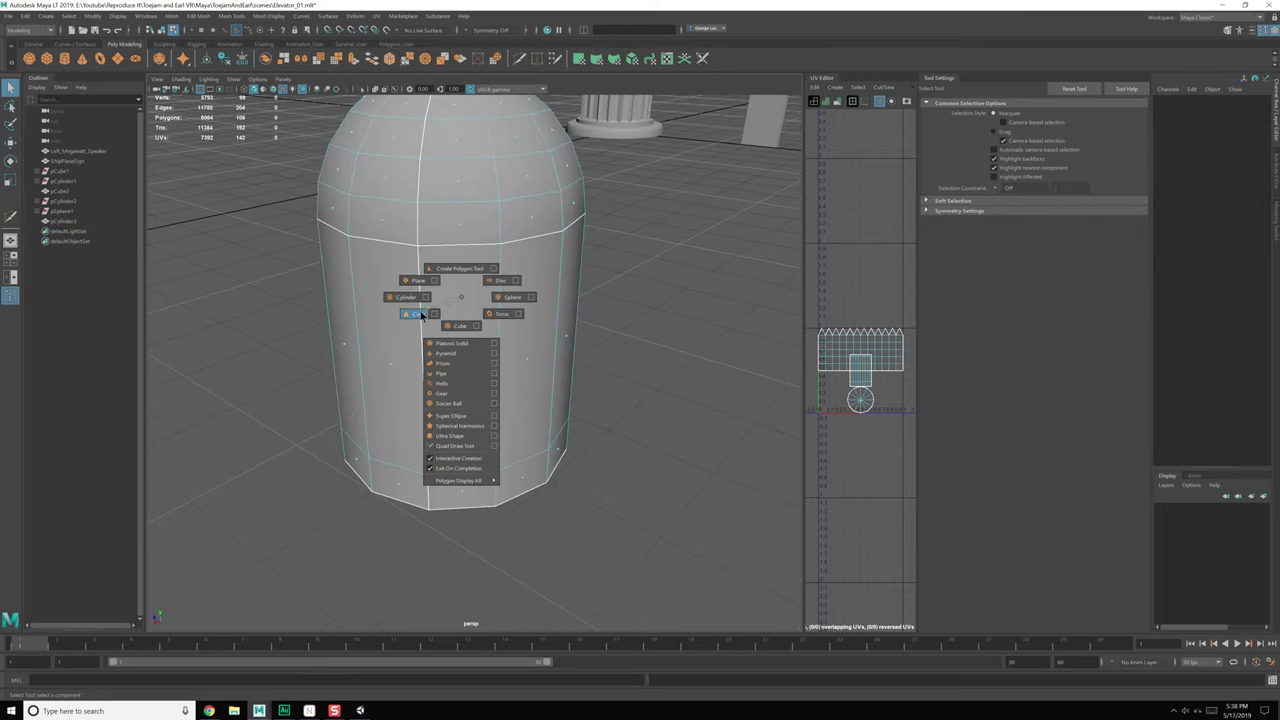
shift+right_drag(421, 313, 459, 296)
key(F8)
key(F8)
key(F8)
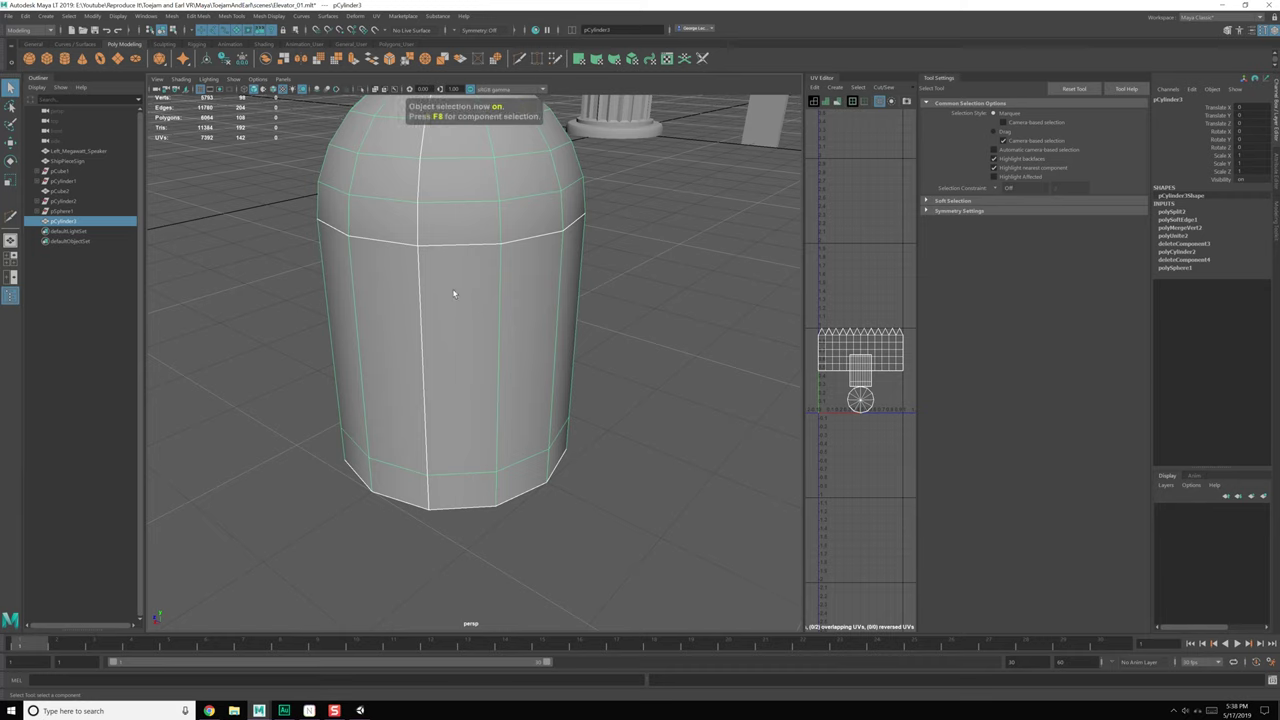
shift+right_click(453, 293)
click(390, 305)
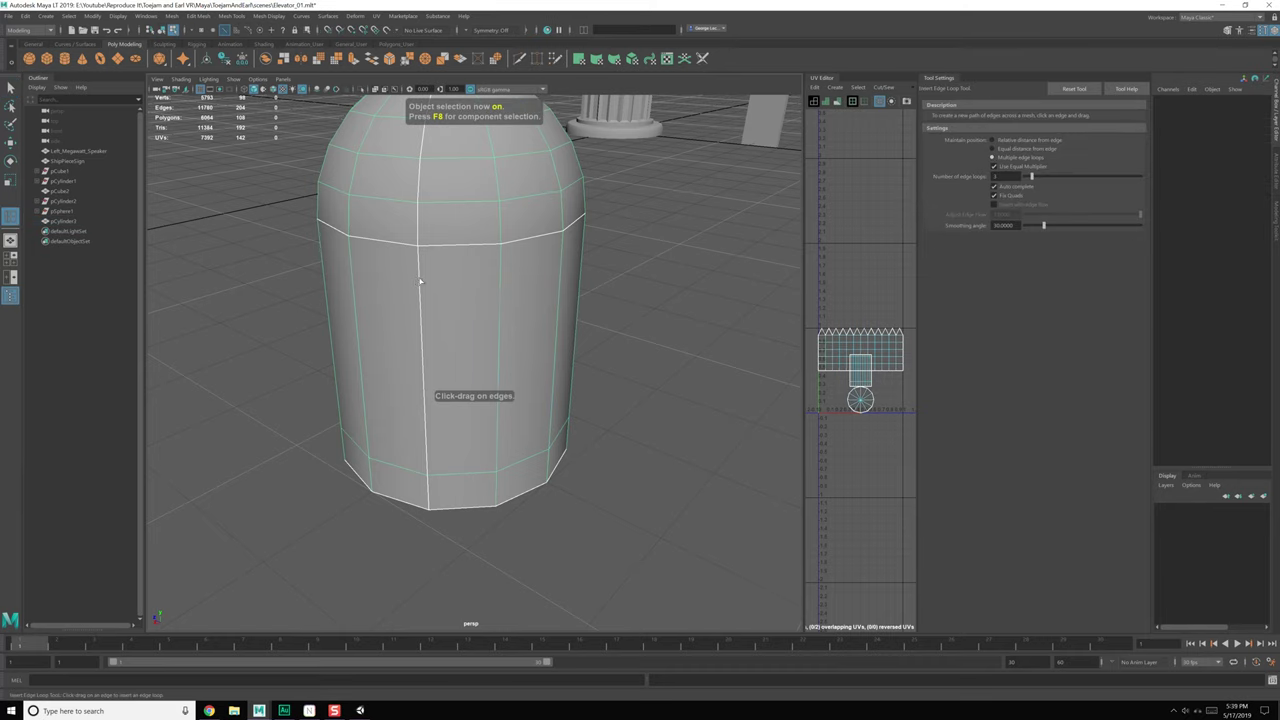
key(ctrl+z)
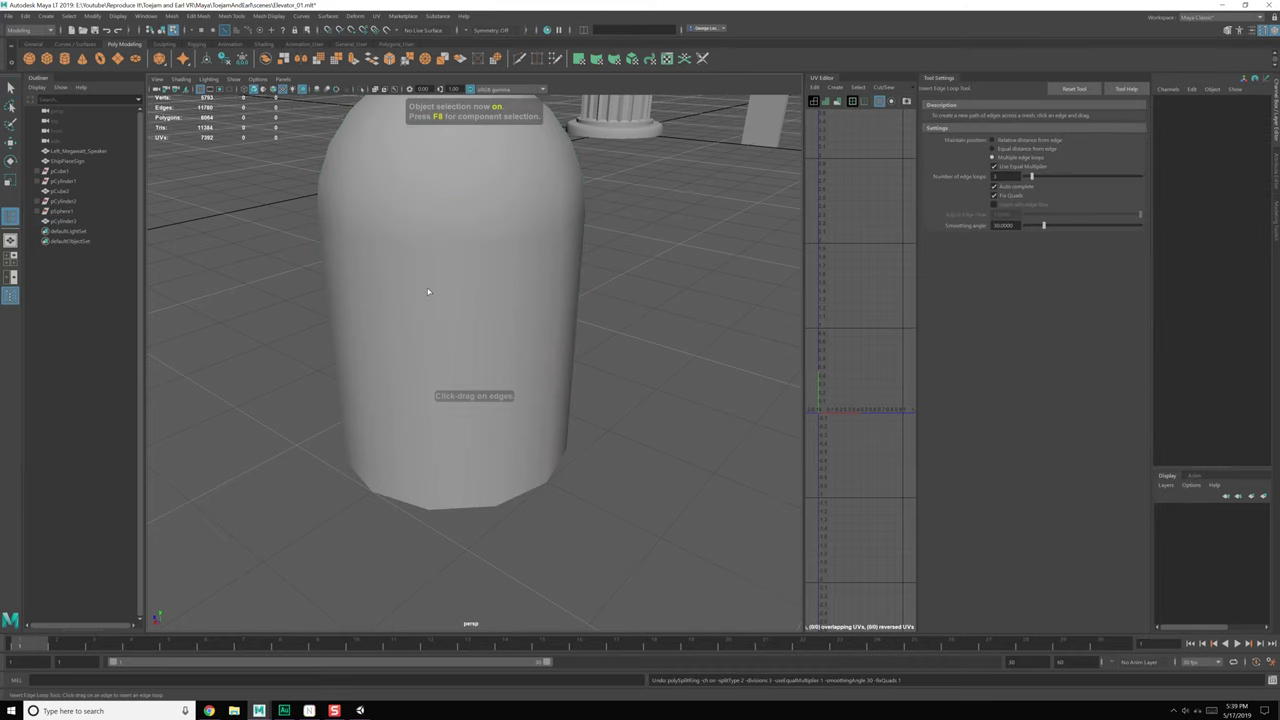
key(F8)
key(q)
key(F8)
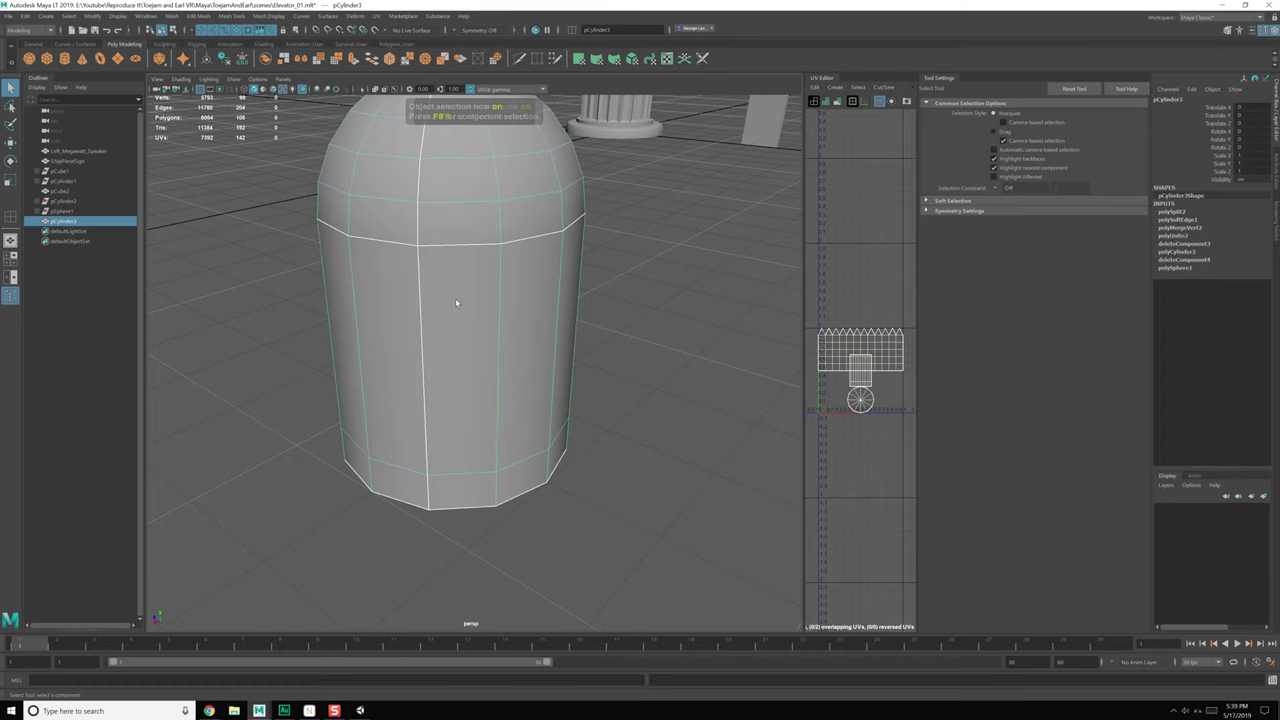
Step: Insert a horizontal edge loop around the cylinder a short distance below the dome seam with Multi-Cut
shift+right_click(440, 296)
click(384, 294)
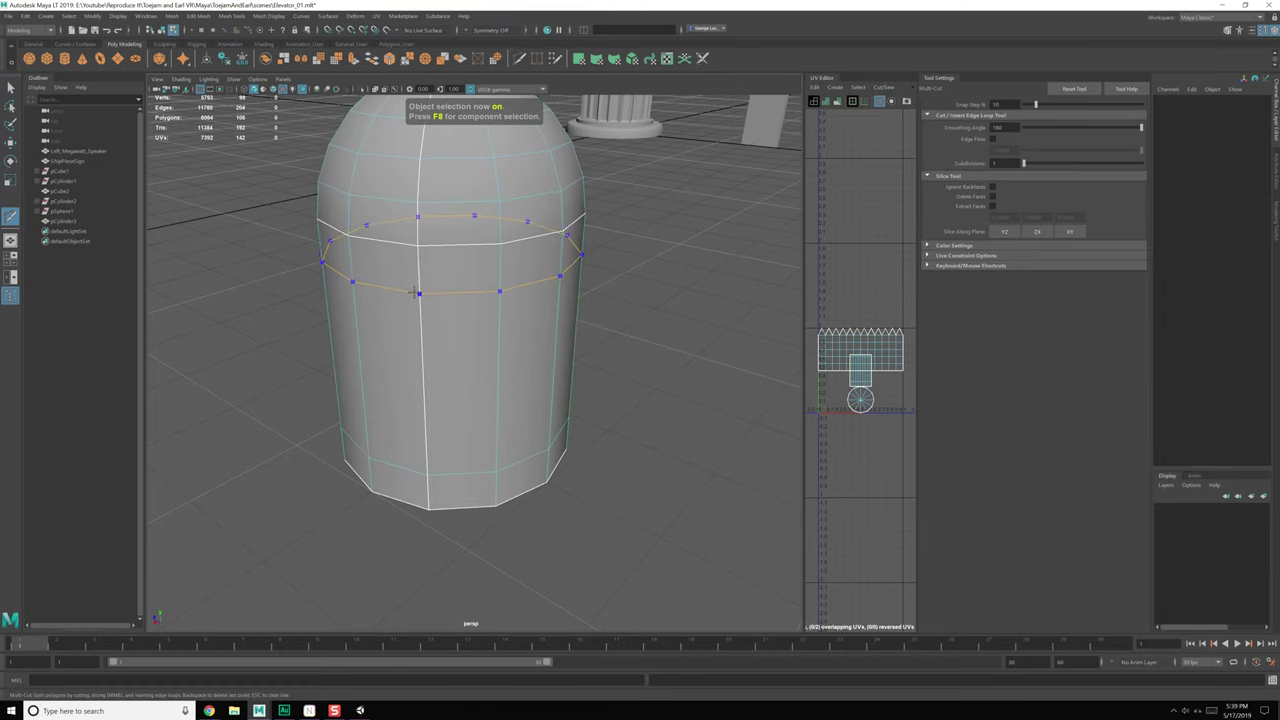
key(q)
Step: Extrude the face ring below the dome seam and the ring around the base slightly outward to form two raised bands
right_drag(458, 270, 464, 291)
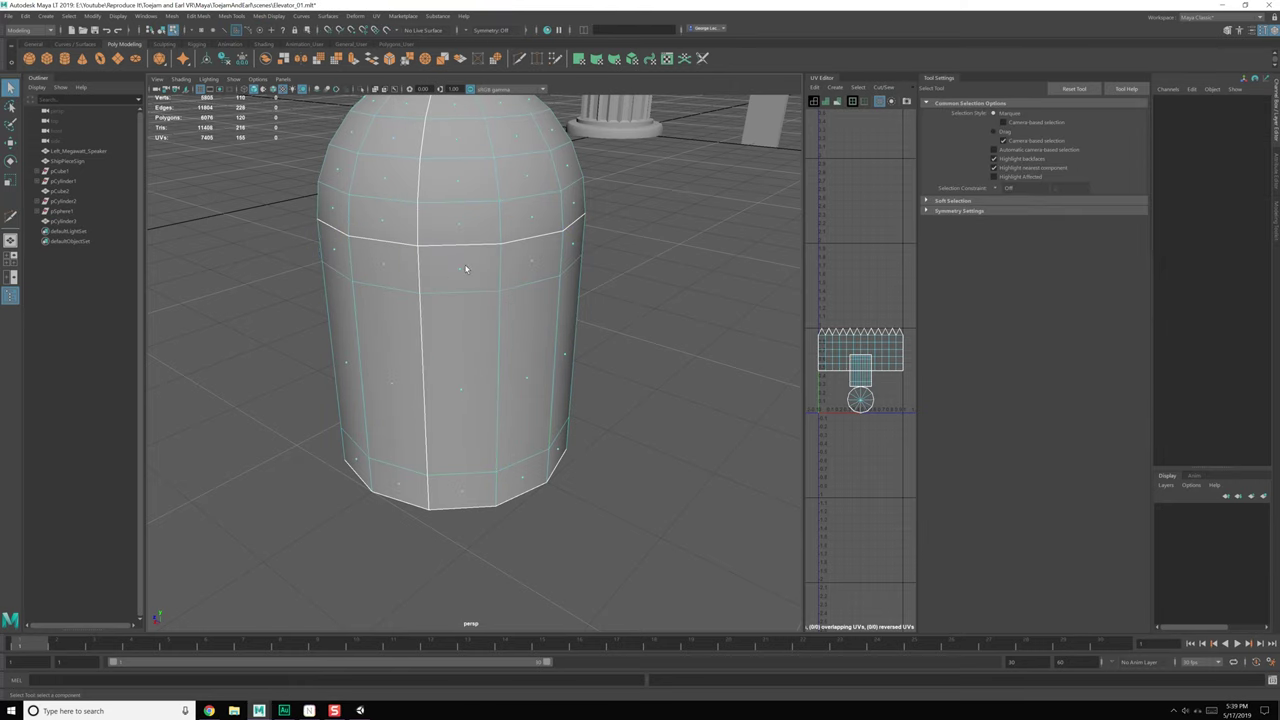
double_click(466, 269)
click(466, 273)
shift+double_click(533, 265)
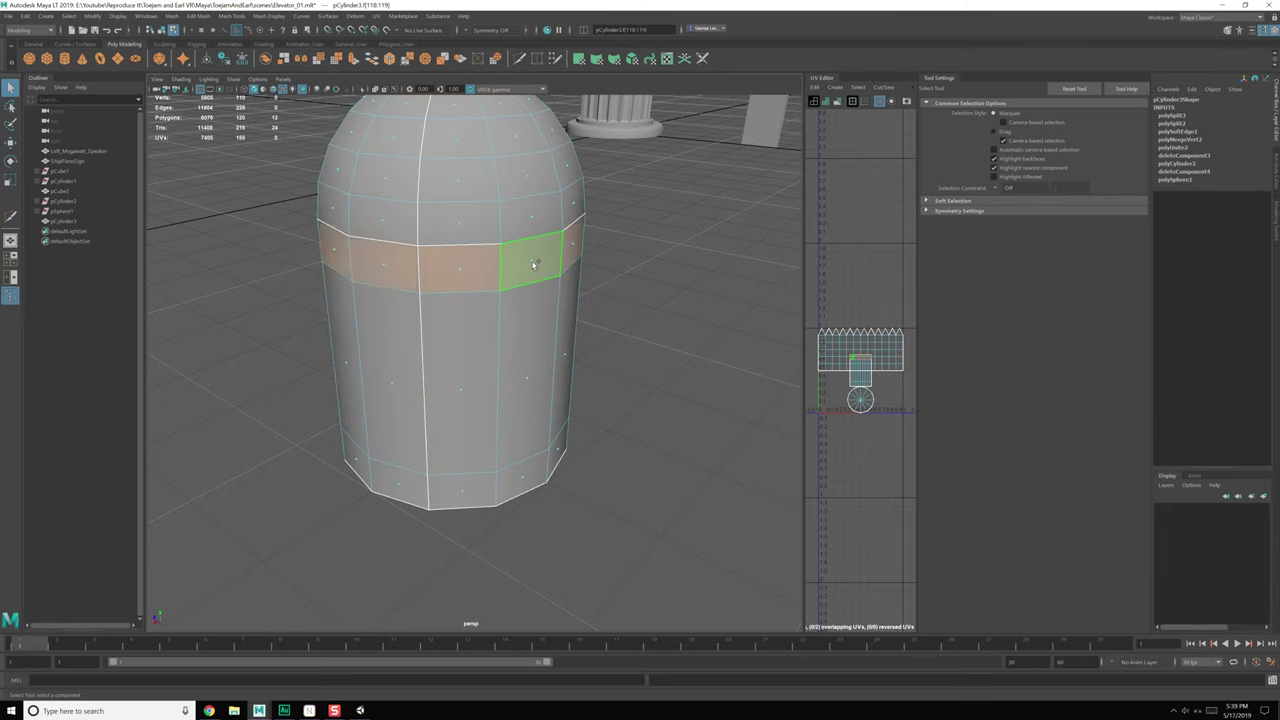
shift+double_click(462, 494)
key(ctrl+z)
shift+double_click(525, 485)
click(471, 489)
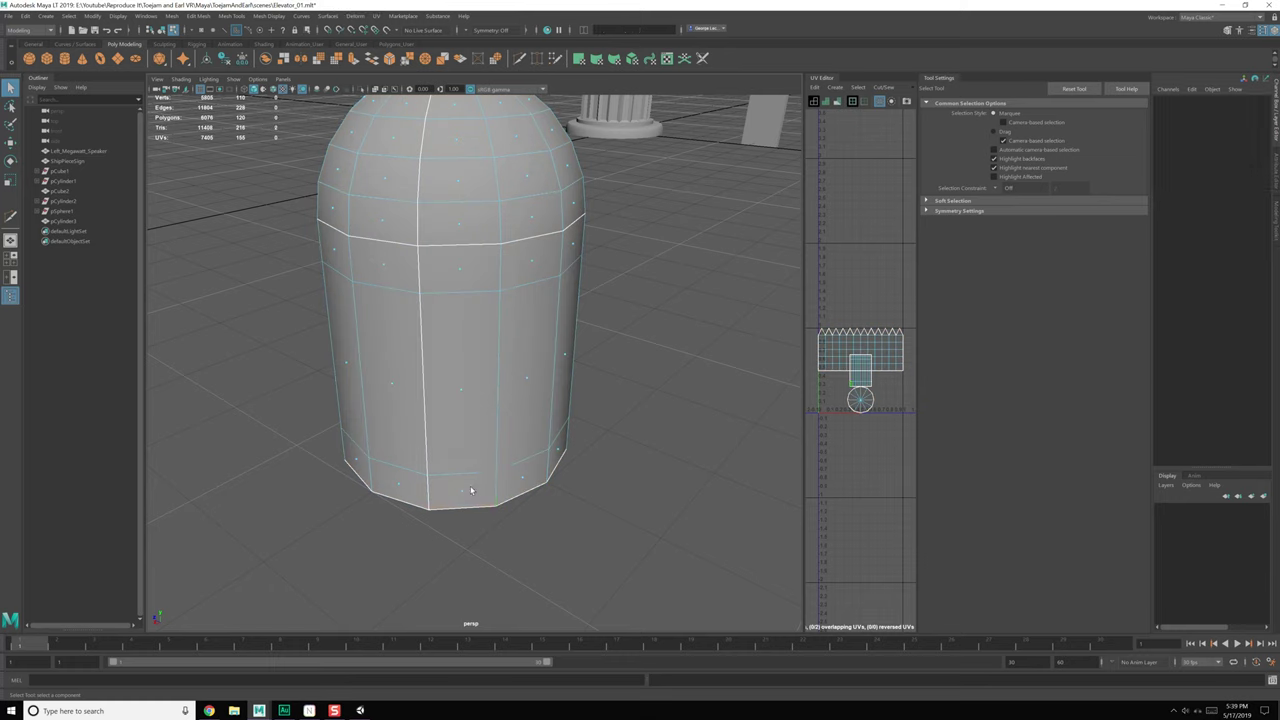
shift+double_click(523, 483)
shift+click(461, 272)
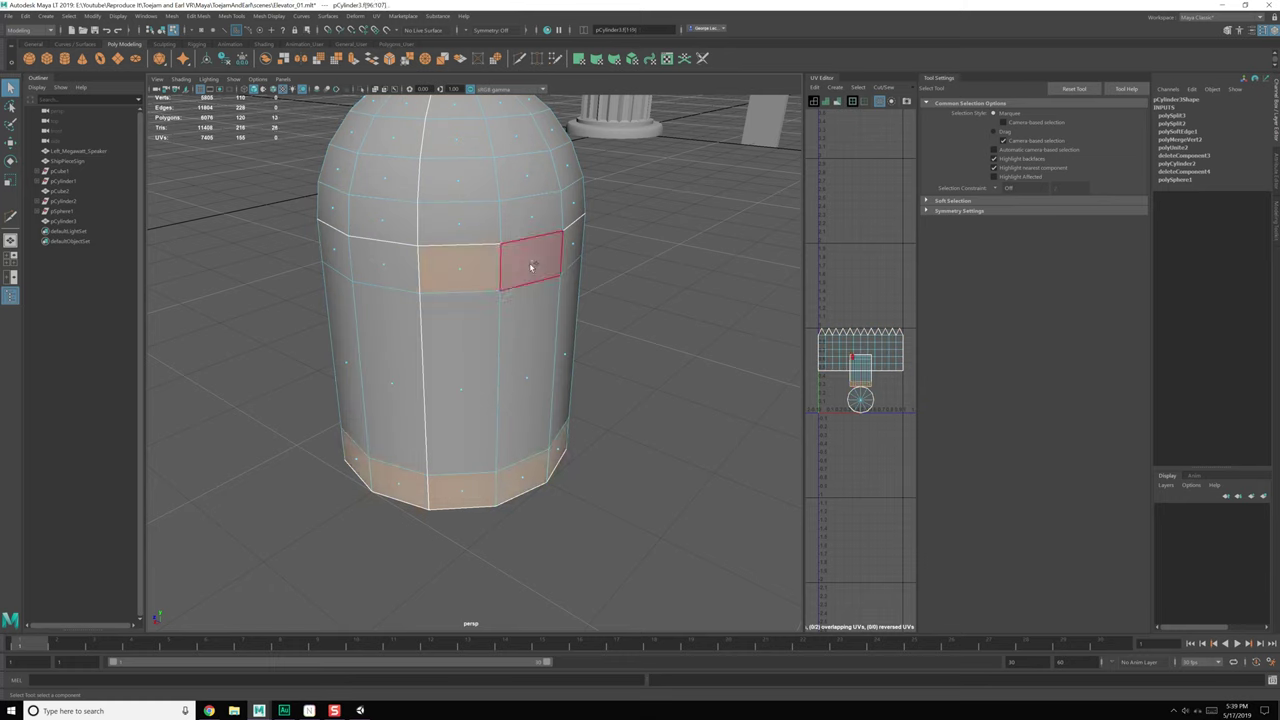
shift+double_click(532, 266)
shift+right_drag(530, 263, 530, 289)
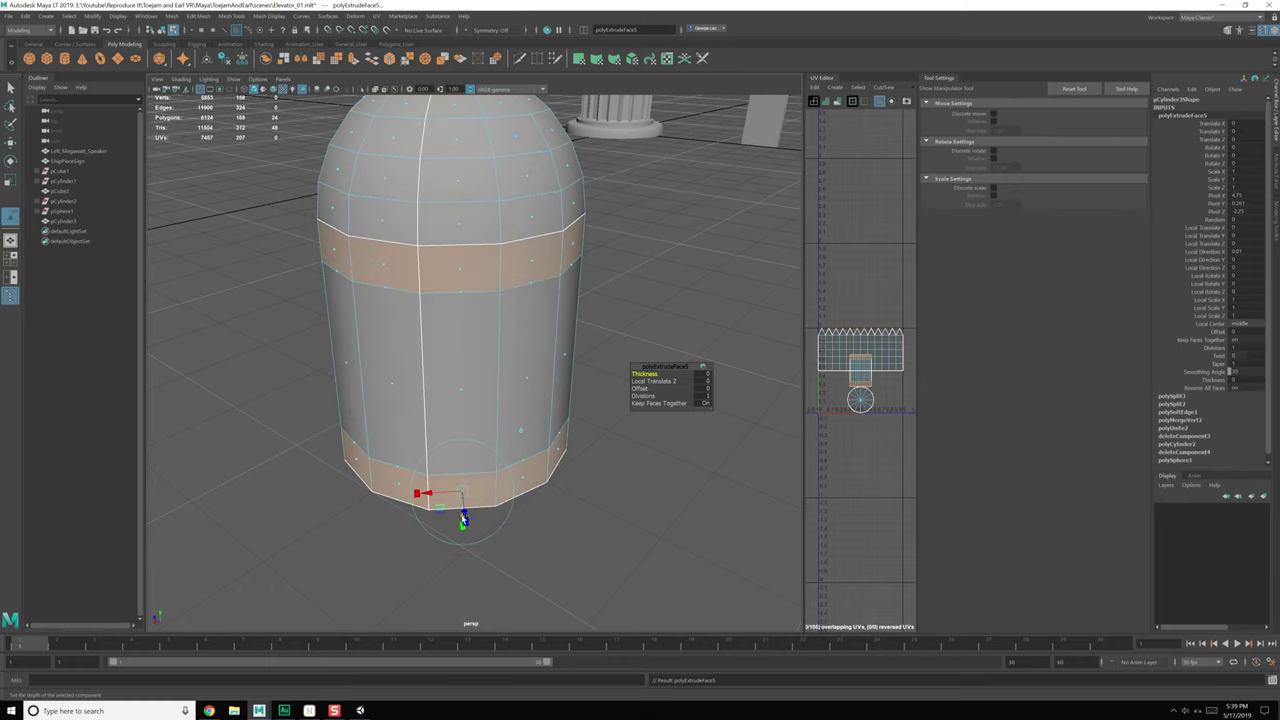
drag(464, 517, 465, 523)
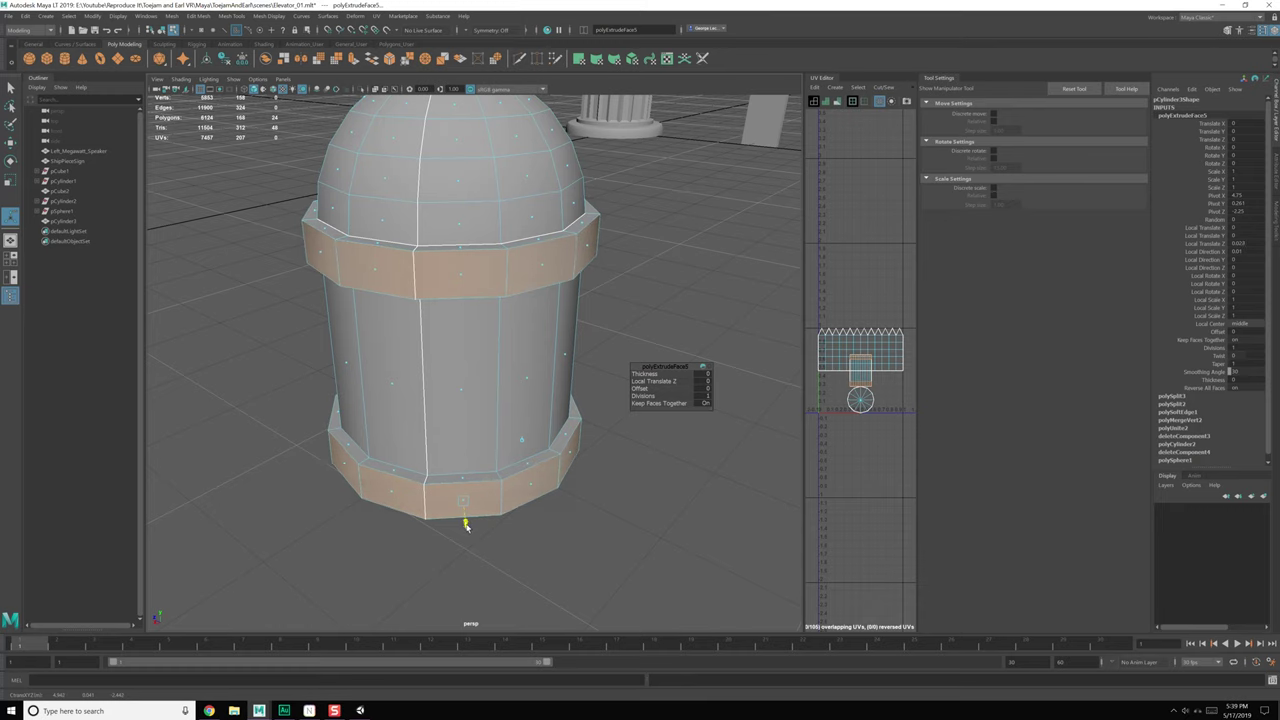
key(q)
key(F8)
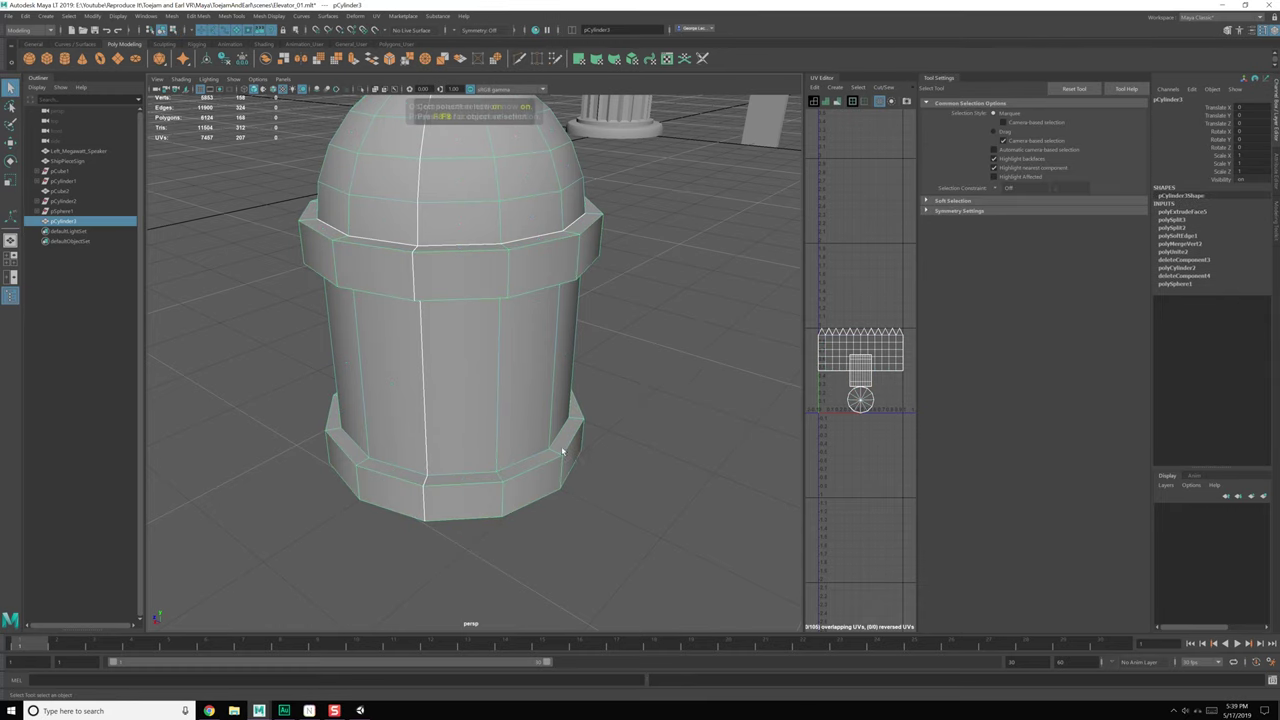
Step: Move the domed cylinder along X to about -0.46 and place its pivot at its base
scroll(630, 466, down, 5)
click(630, 466)
click(496, 376)
scroll(500, 379, down, 7)
alt+drag(508, 387, 487, 434)
key(w)
drag(408, 434, 589, 277)
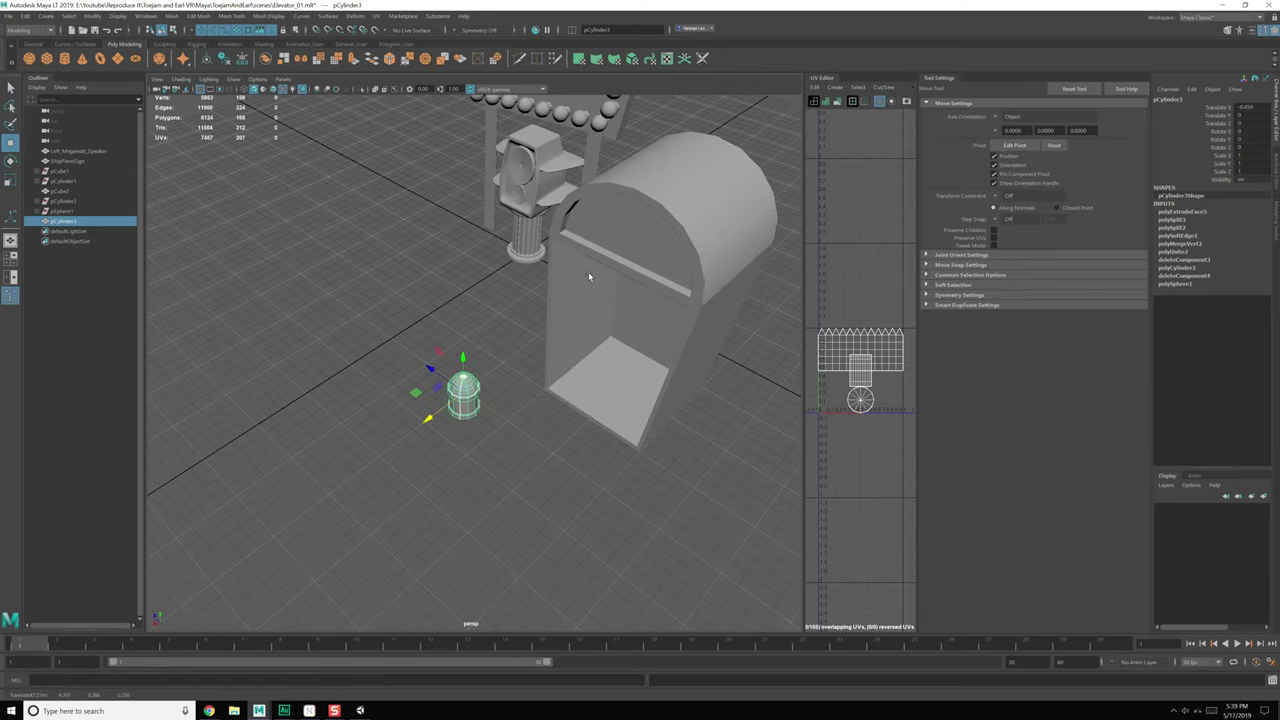
alt+drag(486, 408, 499, 388)
key(d)
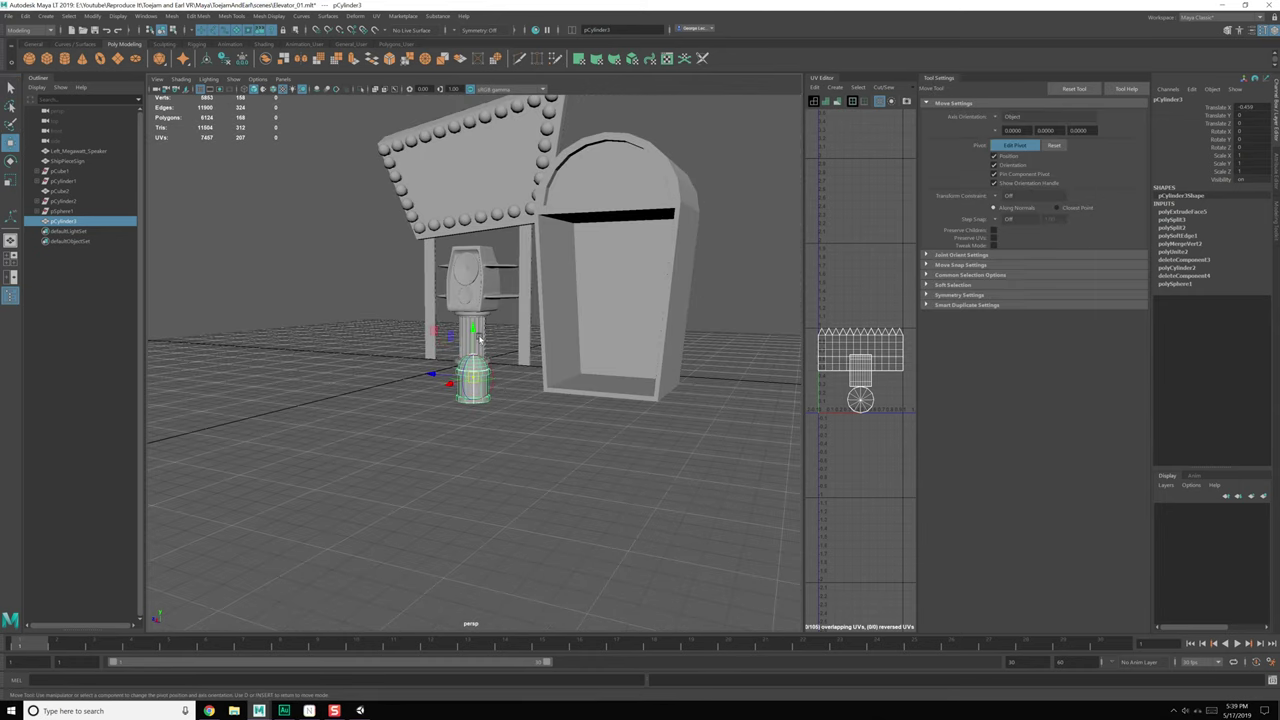
key(d)
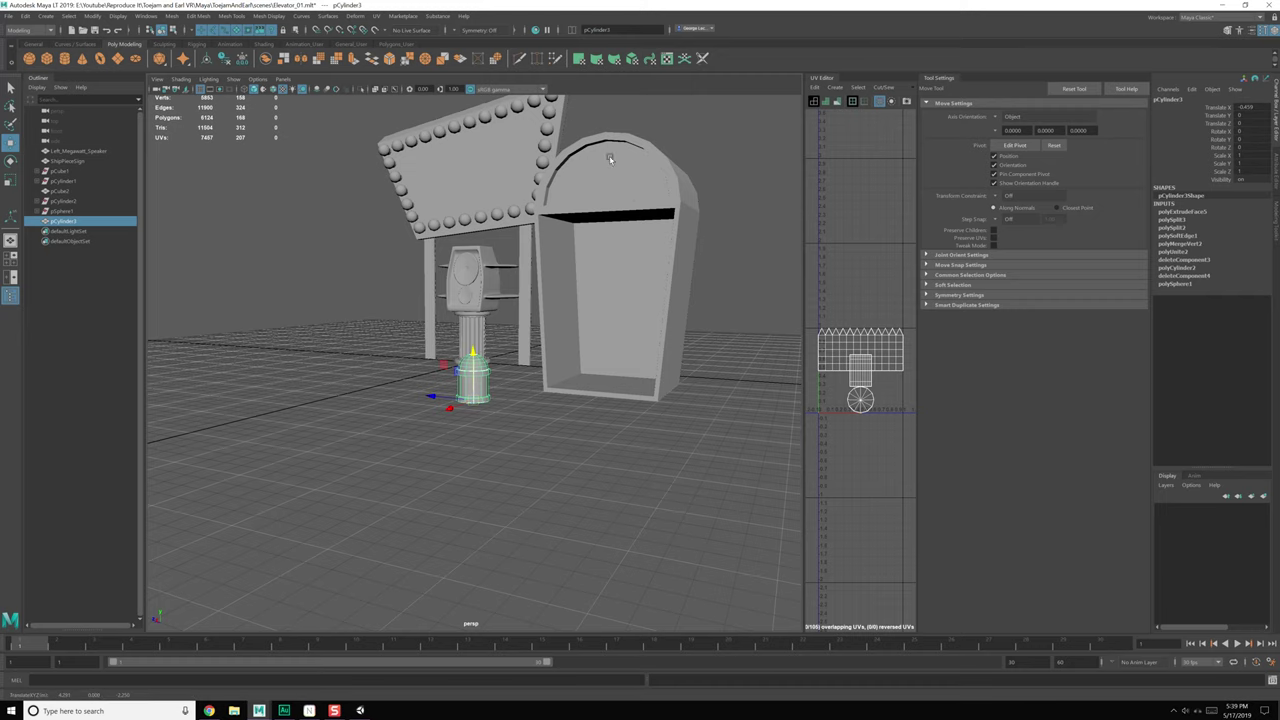
Step: Snap the domed cylinder to the height, front edge and center of the elevator's arched roof
middle_click(607, 130)
alt+drag(607, 132, 502, 305)
click(351, 289)
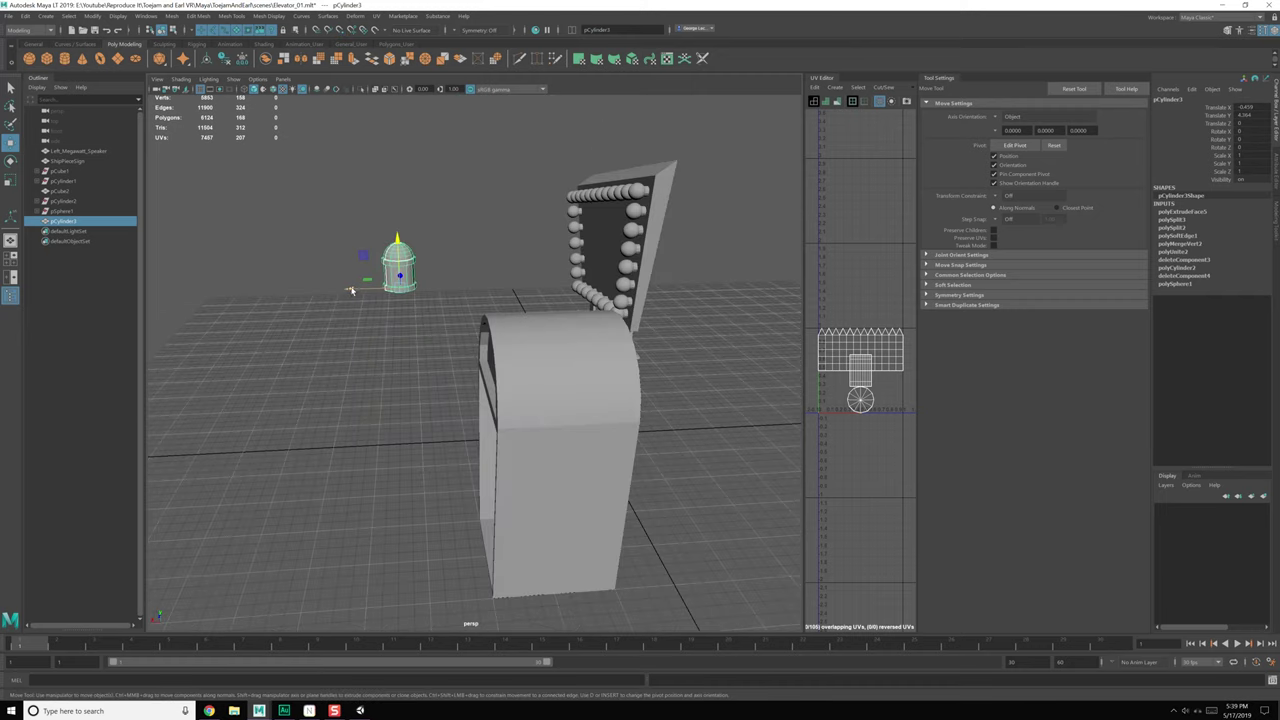
middle_click(500, 322)
alt+drag(430, 338, 520, 378)
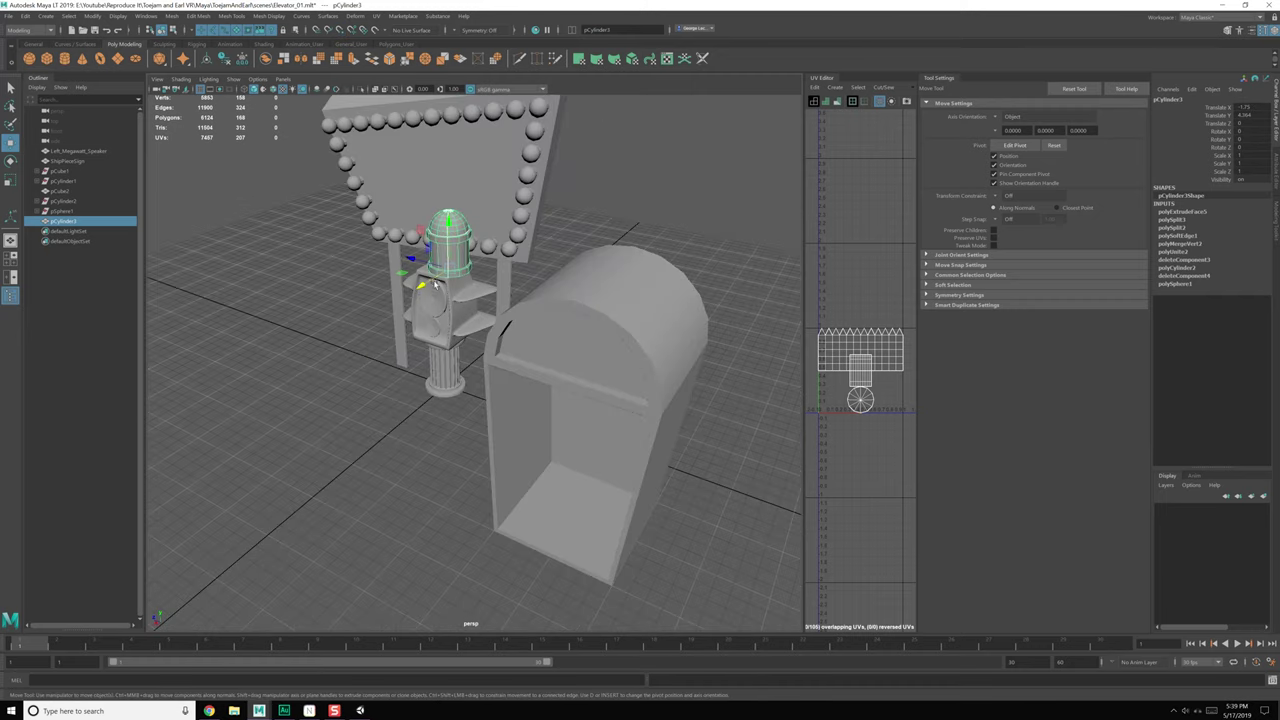
drag(413, 260, 576, 390)
scroll(657, 295, up, 5)
middle_click(642, 278)
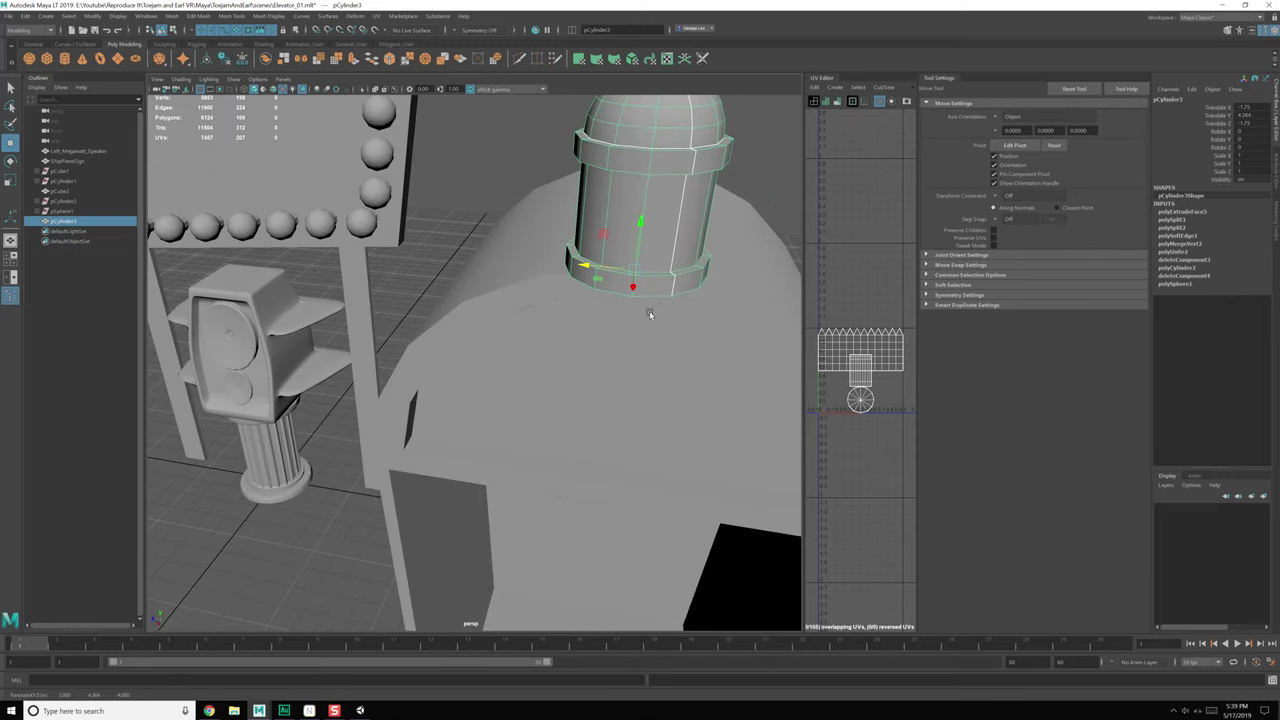
Step: Slide the domed cylinder back from the roof's front edge along X and scale it uniformly to about 0.69
alt+drag(651, 313, 557, 328)
drag(382, 283, 485, 277)
key(e)
key(r)
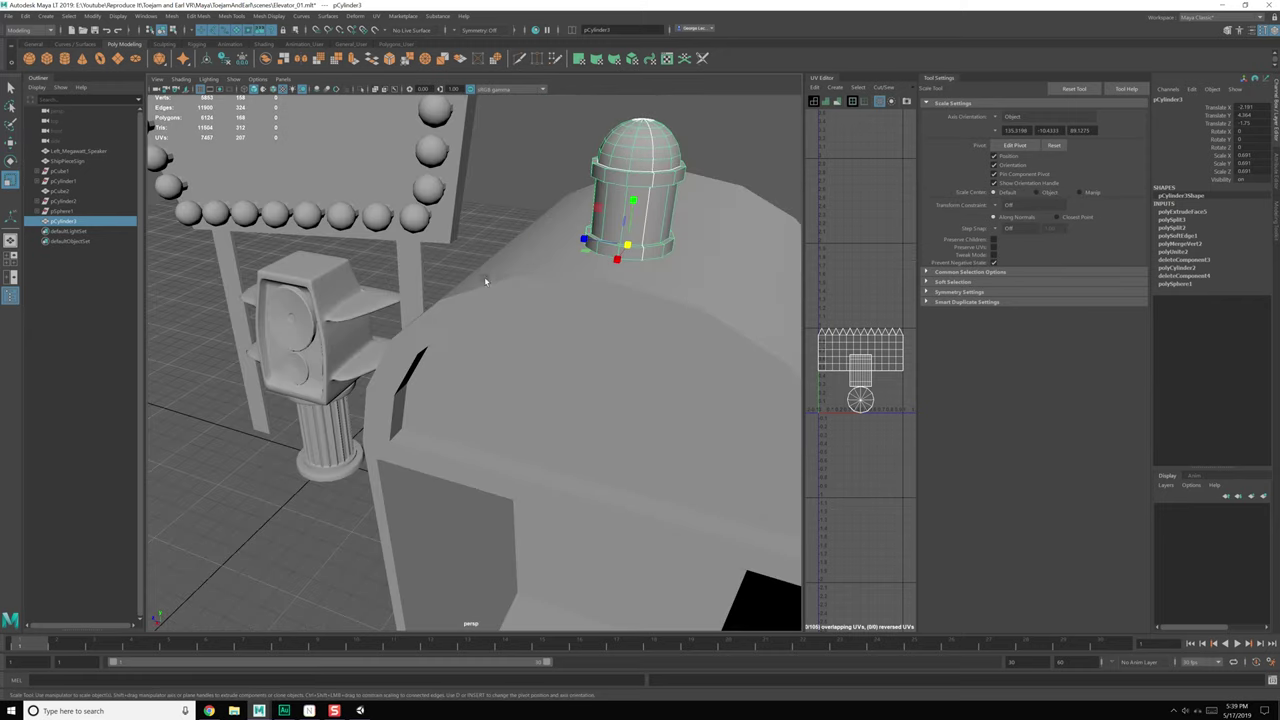
Step: Lower the domed cylinder slightly so its base sinks into the elevator's curved roof
key(w)
drag(633, 199, 645, 262)
alt+middle_drag(645, 262, 495, 358)
scroll(495, 358, up, 3)
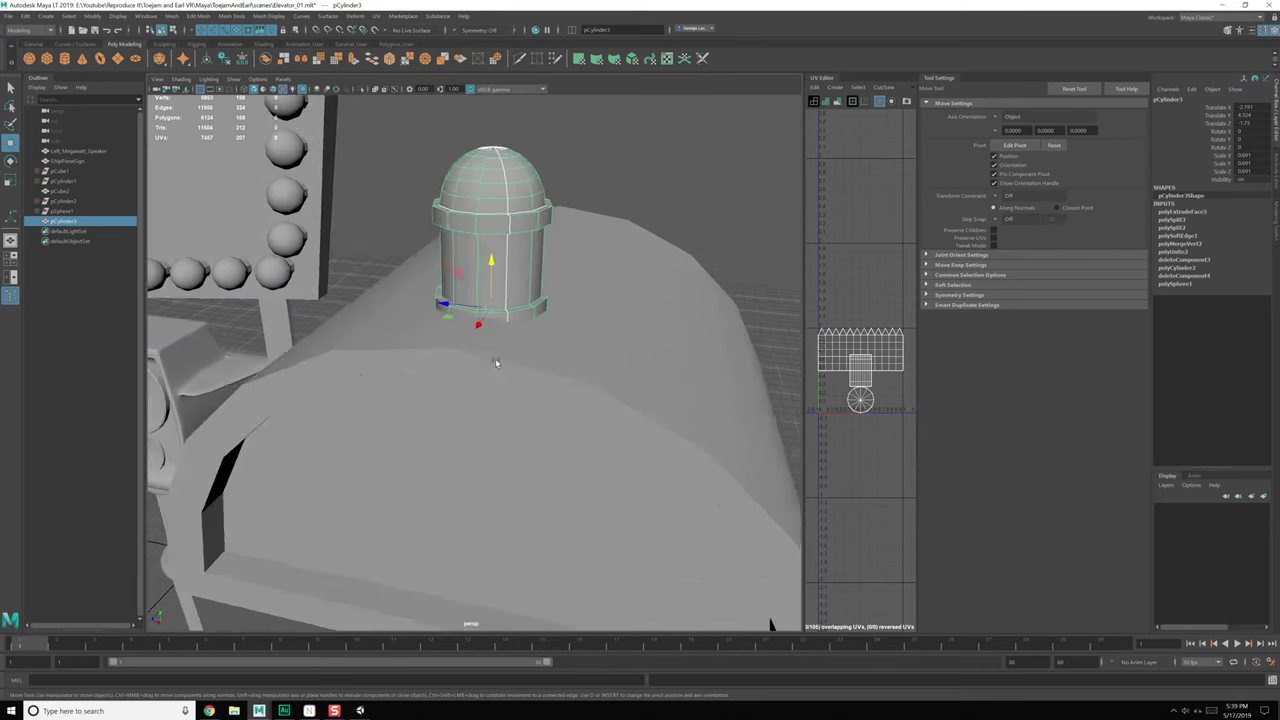
Step: Insert edge loops around the elevator body near its front and back ends with the Multi-Cut tool
alt+drag(495, 358, 580, 351)
click(580, 351)
alt+middle_drag(588, 396, 571, 314)
scroll(590, 332, down, 5)
alt+drag(609, 351, 484, 399)
alt+middle_drag(484, 399, 494, 309)
shift+right_drag(494, 279, 437, 286)
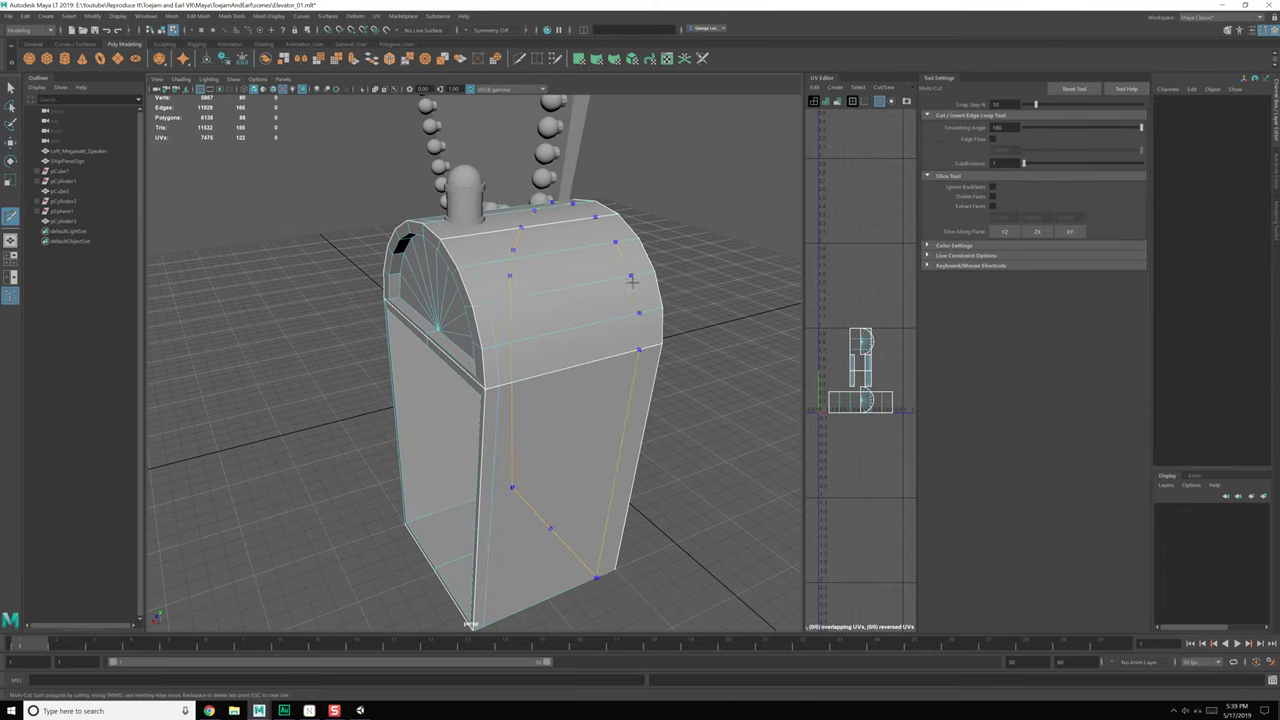
key(q)
right_drag(503, 271, 506, 294)
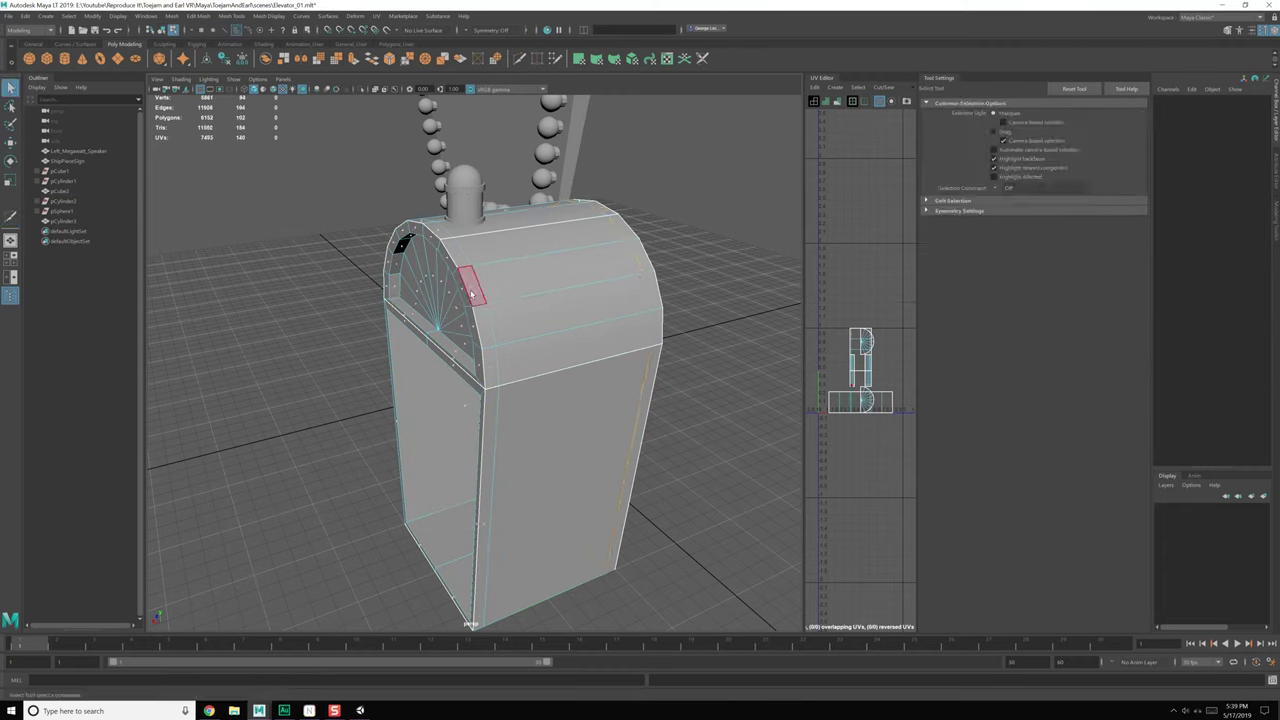
click(474, 289)
alt+drag(490, 343, 506, 306)
shift+right_drag(505, 303, 505, 330)
alt+drag(420, 405, 528, 356)
key(ctrl+z)
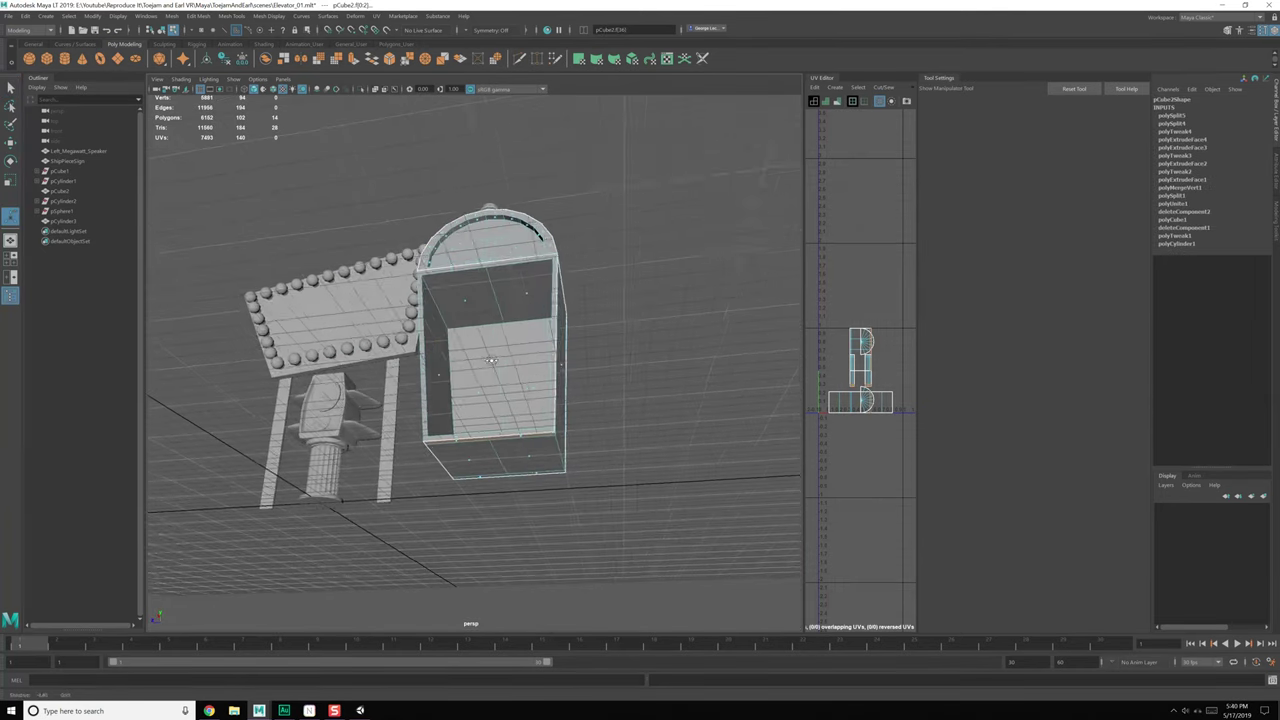
Step: Extrude the strip of faces around the elevator's front edge outward to form a raised frame, leaving out the underside
alt+drag(564, 477, 556, 500)
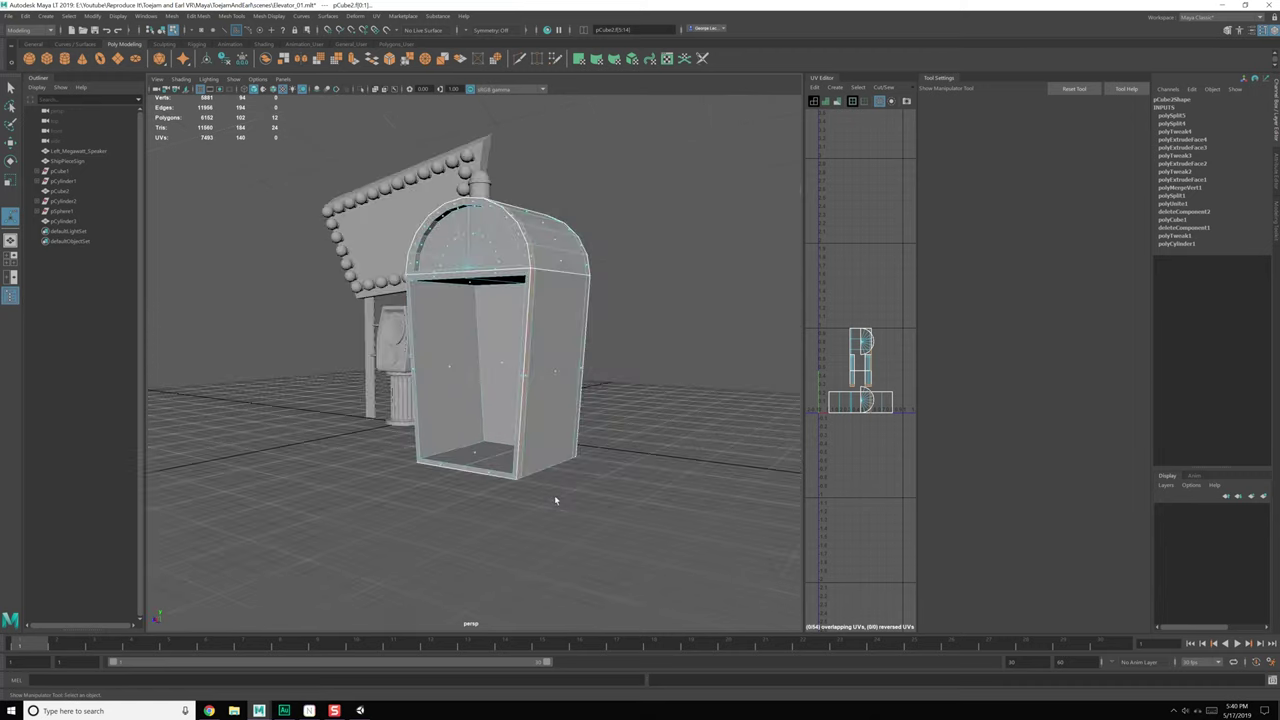
scroll(558, 490, up, 4)
alt+drag(563, 429, 545, 405)
shift+right_drag(481, 244, 482, 280)
alt+drag(420, 302, 478, 325)
drag(384, 441, 547, 307)
key(q)
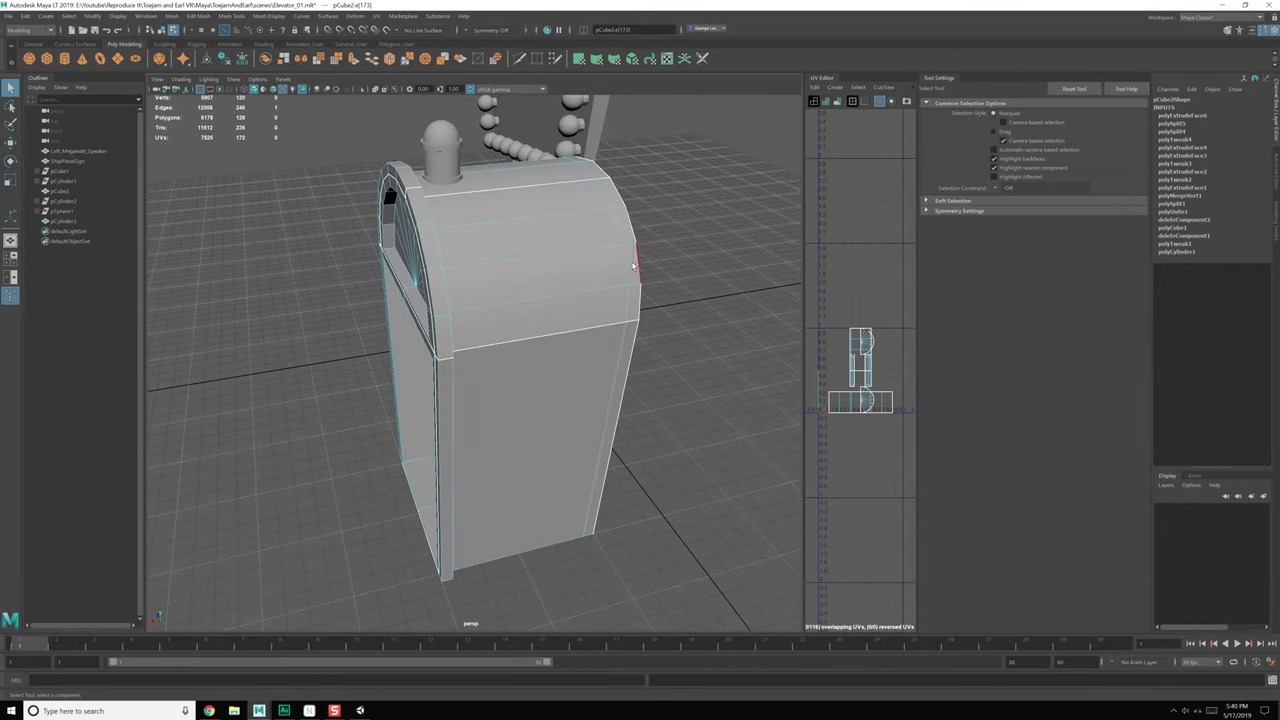
right_drag(627, 252, 632, 267)
click(632, 267)
shift+double_click(633, 299)
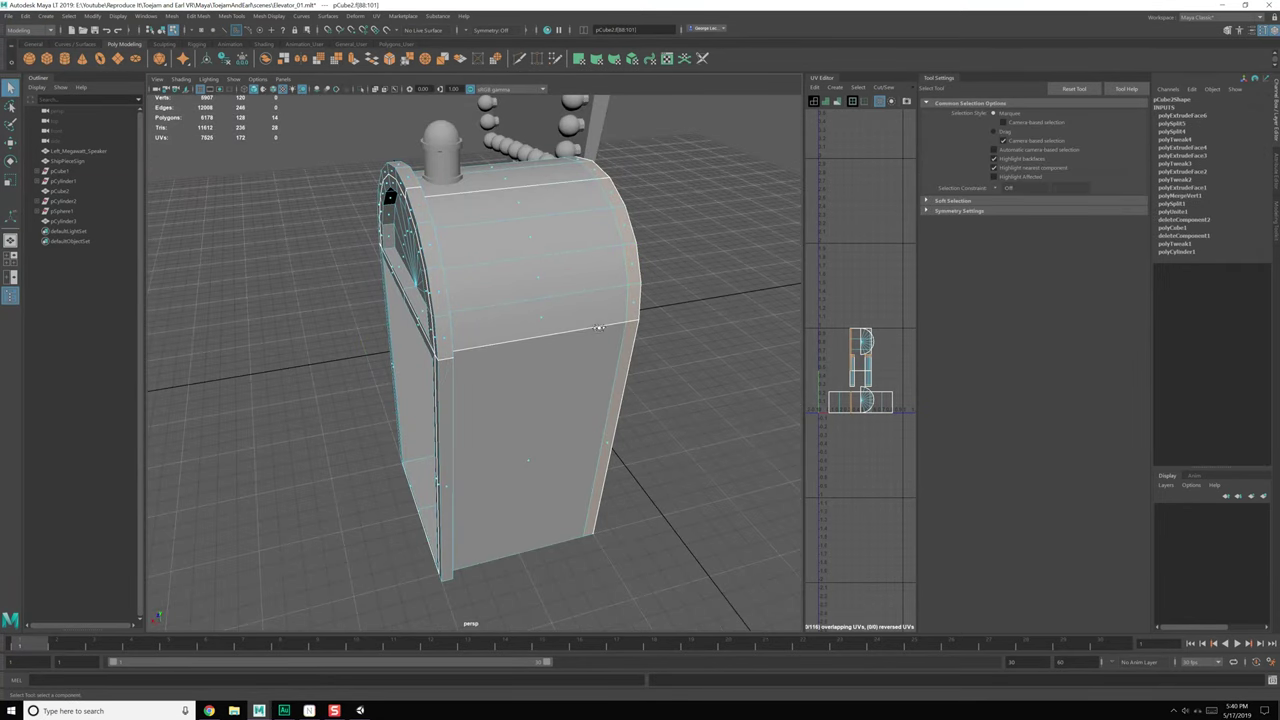
alt+drag(616, 276, 635, 286)
shift+right_drag(635, 286, 644, 329)
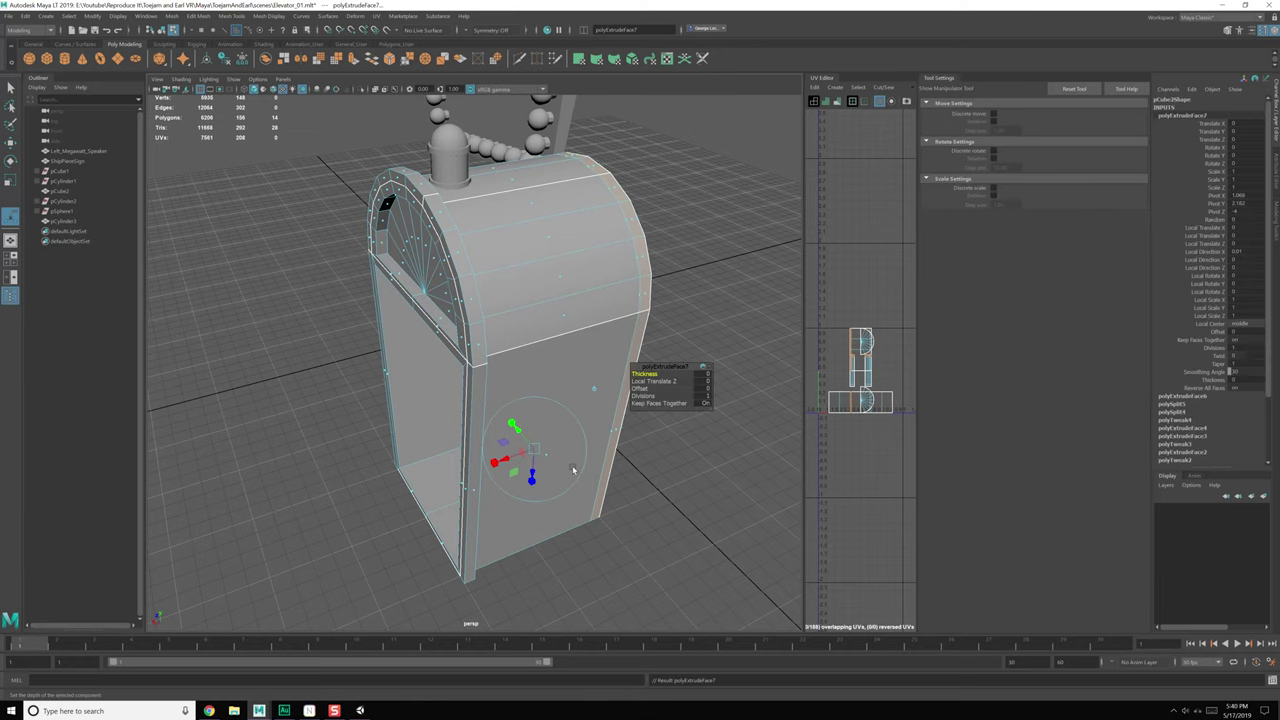
alt+drag(573, 469, 588, 335)
key(ctrl+z)
key(ctrl+z)
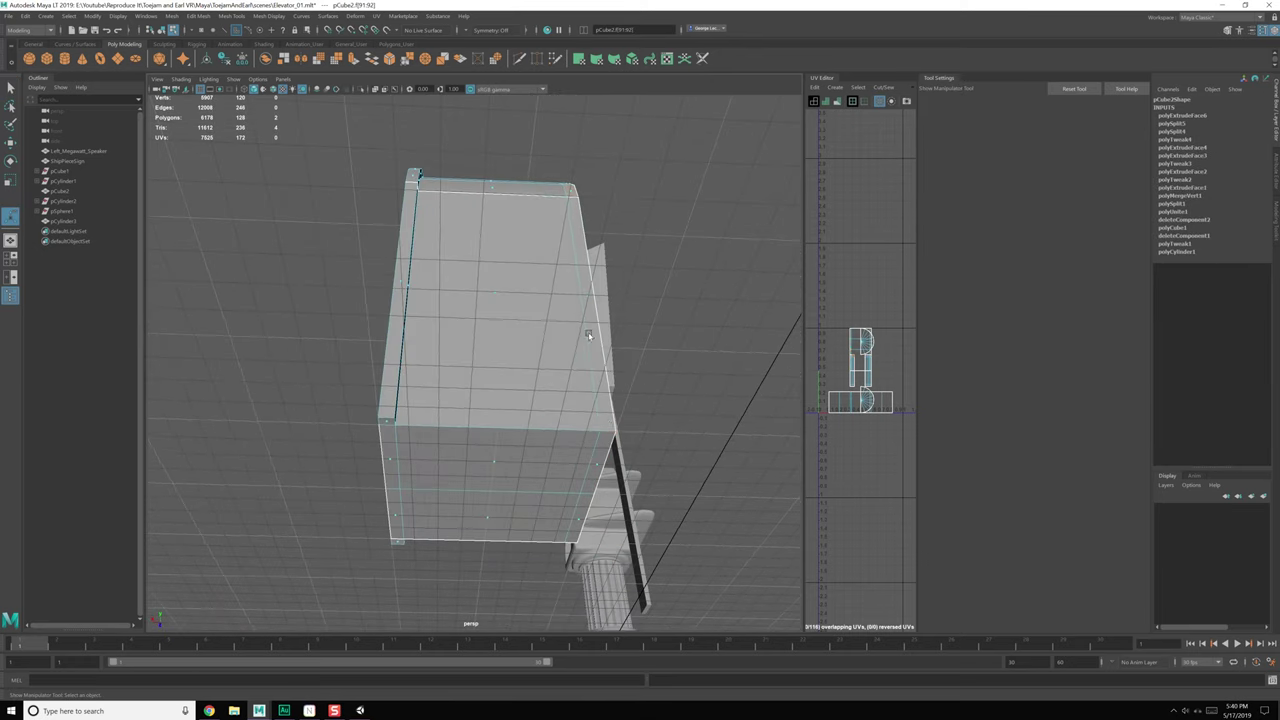
Step: Extrude the strip of faces around the elevator's rear edge outward as a matching raised frame, leaving out the underside, and return to object selection
click(586, 295)
shift+double_click(600, 470)
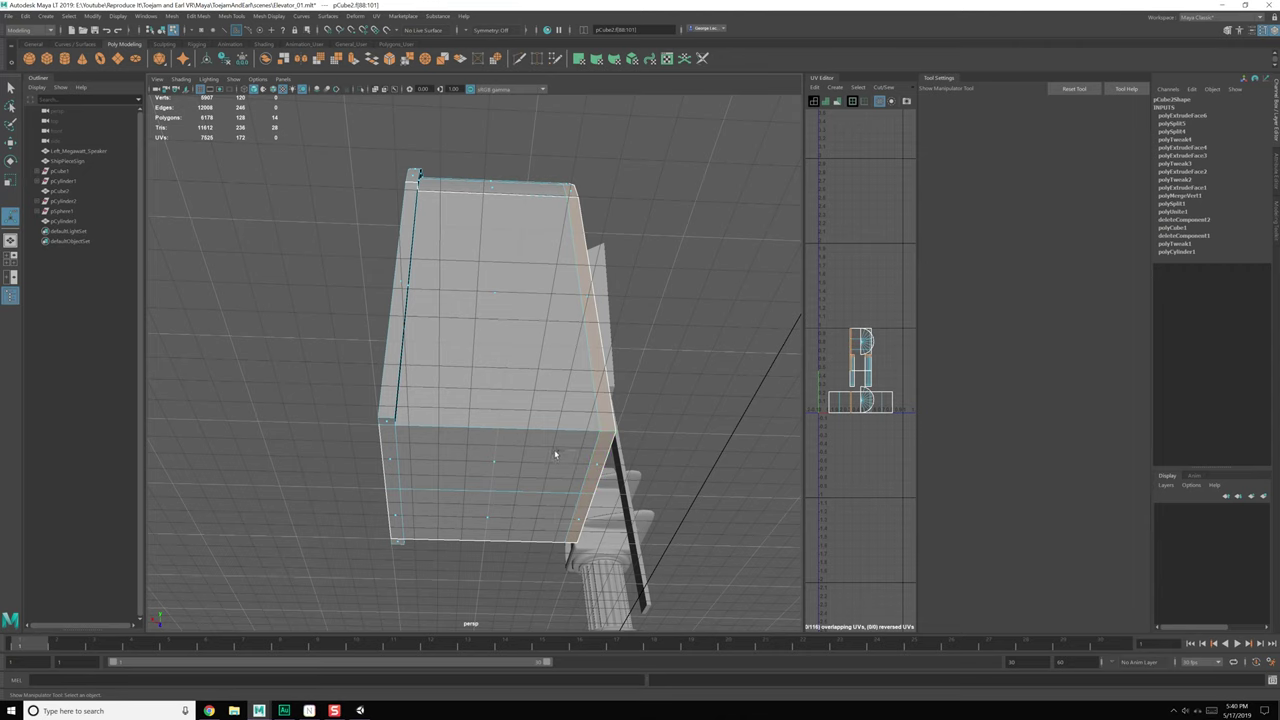
ctrl+drag(555, 454, 650, 540)
alt+drag(662, 487, 573, 504)
alt+drag(464, 441, 546, 426)
shift+right_drag(510, 337, 506, 368)
alt+drag(512, 400, 568, 462)
alt+right_drag(540, 474, 469, 486)
key(q)
key(F8)
key(F8)
key(F8)
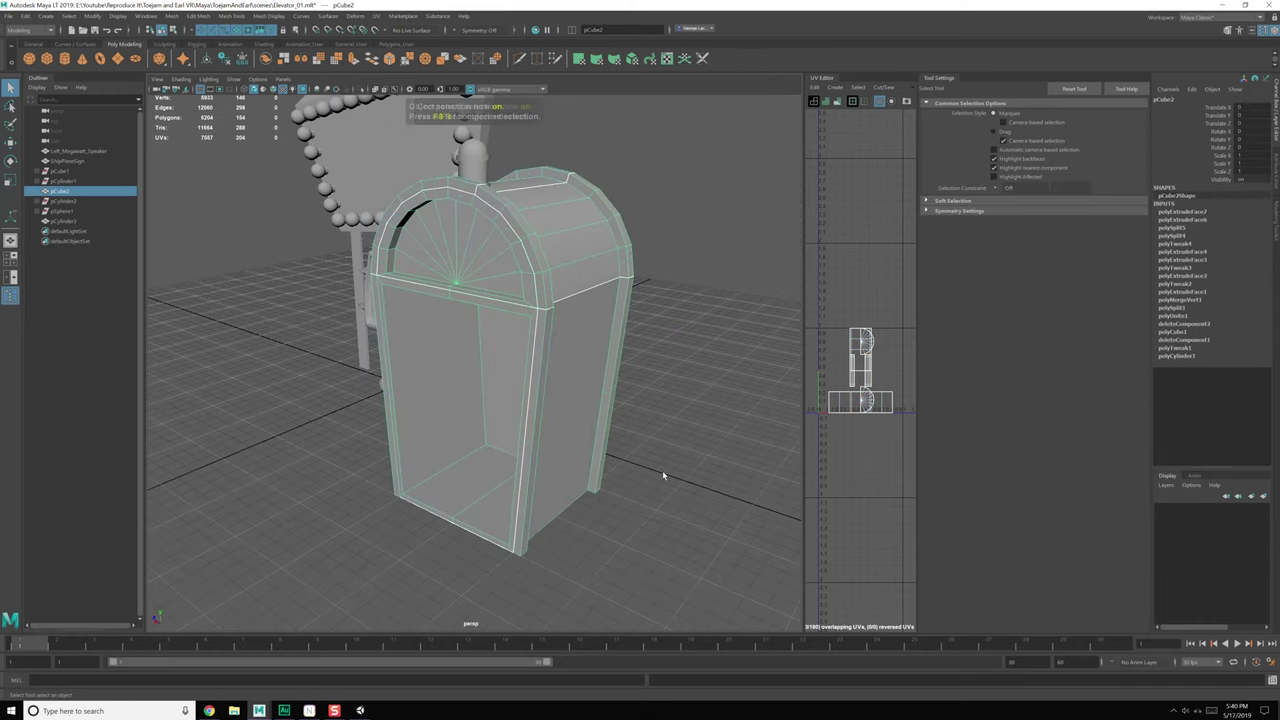
Step: Apply Soften/Harden Edges to the whole elevator body
click(662, 474)
alt+drag(622, 446, 499, 428)
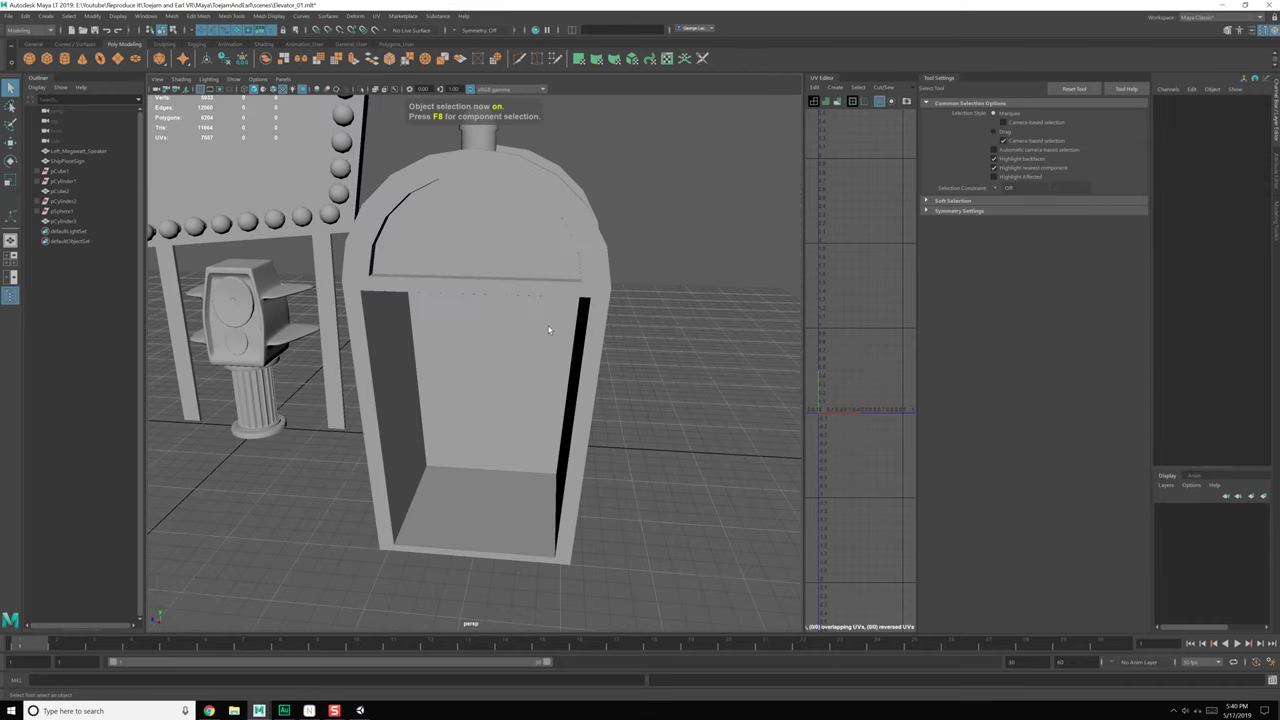
click(548, 330)
alt+drag(486, 352, 561, 390)
click(301, 17)
mouse_move(270, 17)
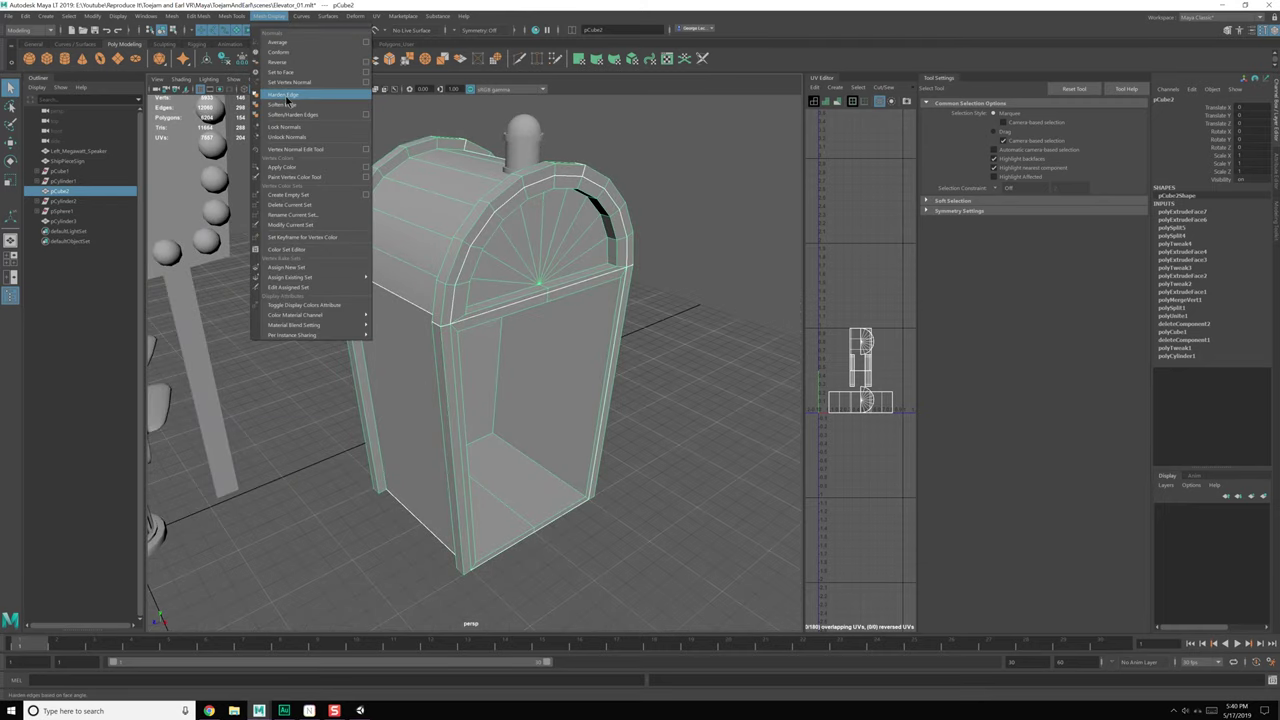
click(297, 115)
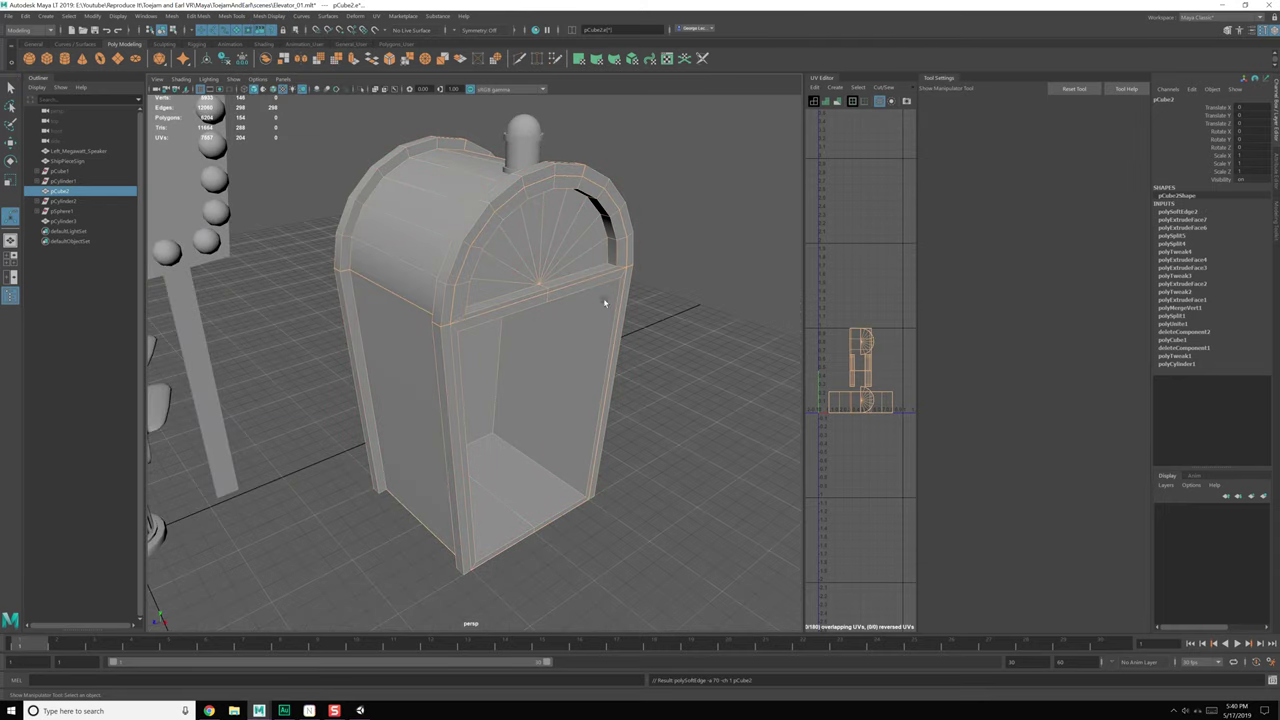
Step: Examine the elevator body's edge shading, raised frames and front opening from several angles
click(611, 367)
alt+drag(571, 375, 499, 361)
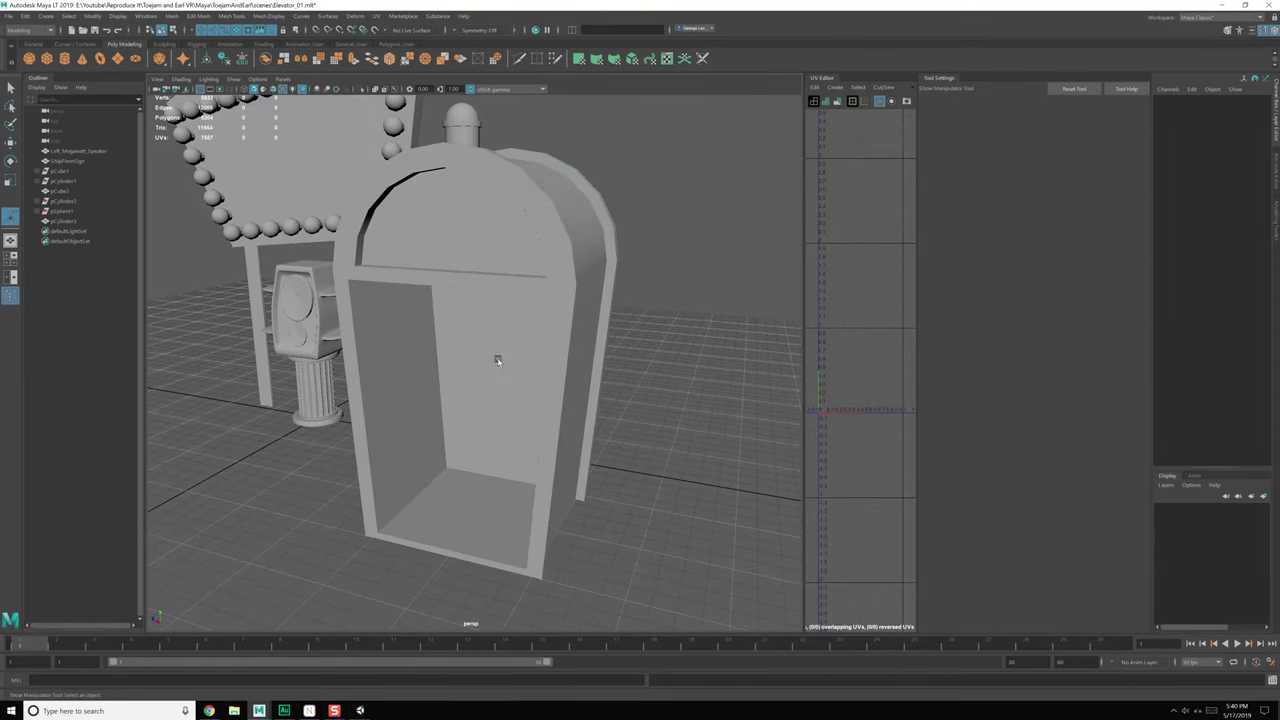
click(482, 244)
scroll(482, 248, up, 3)
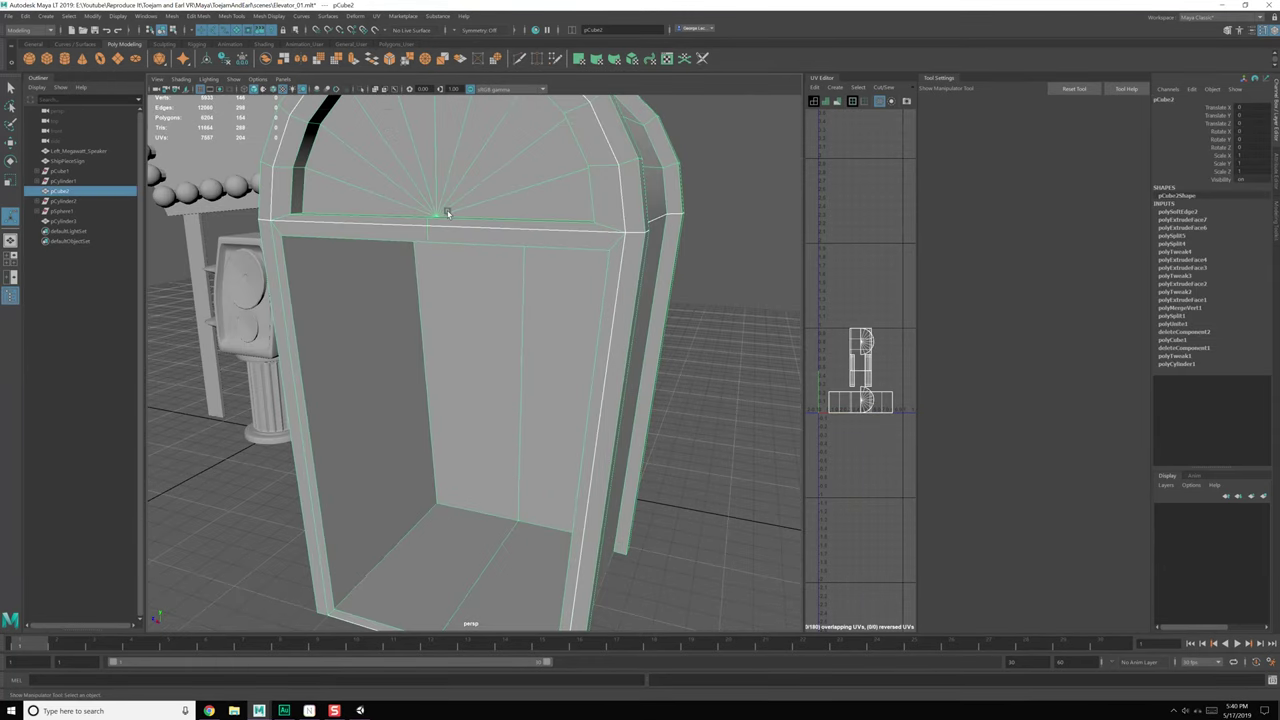
alt+middle_drag(443, 209, 486, 283)
scroll(486, 283, down, 5)
alt+drag(448, 300, 505, 312)
alt+middle_drag(505, 312, 517, 287)
alt+drag(517, 287, 522, 308)
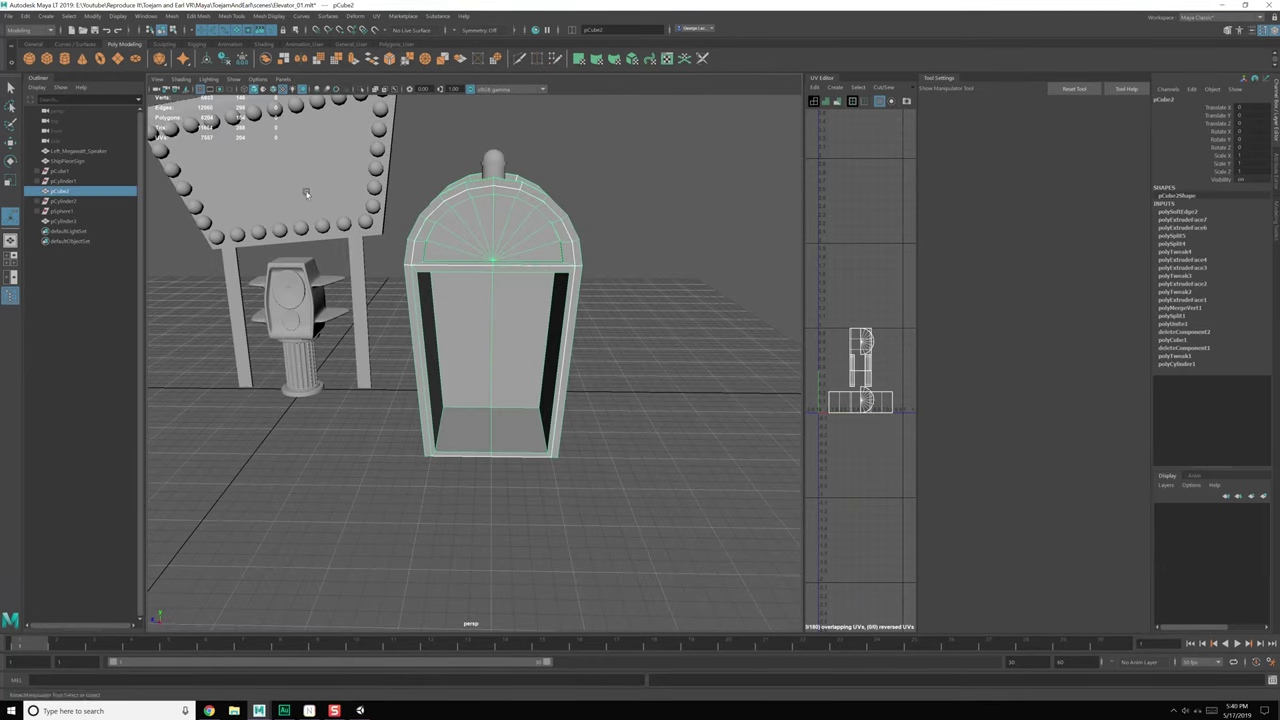
Step: Switch to the Chrome image results, examine the elevator references including the Genesis door sprite sheet, and return to Maya
key(alt+Tab)
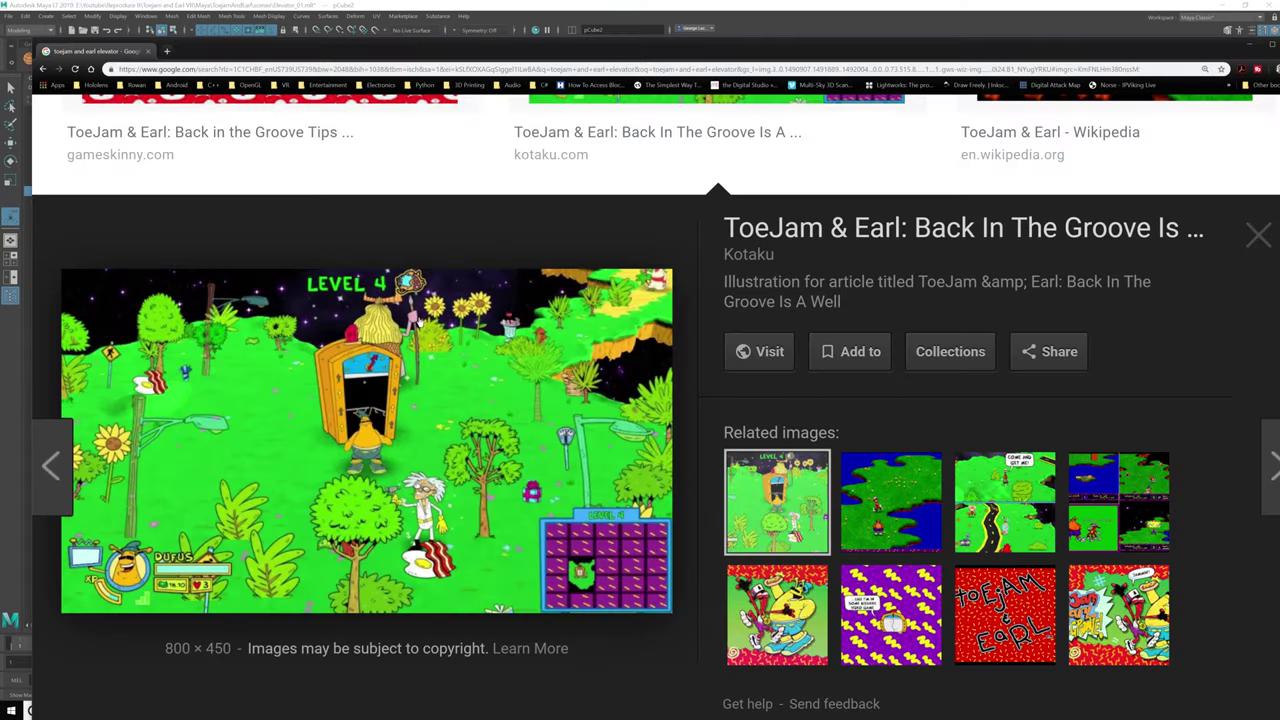
ctrl+scroll(401, 338, up, 2)
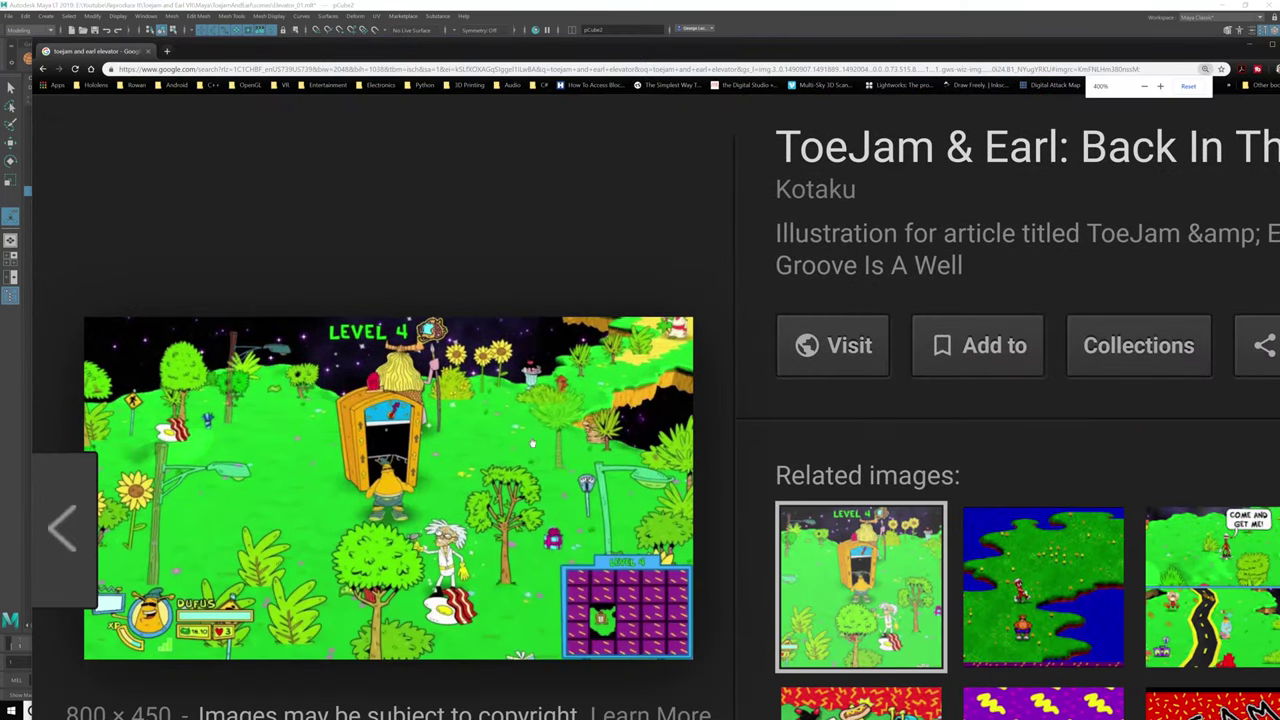
scroll(531, 443, down, 3)
scroll(1000, 400, up, 3)
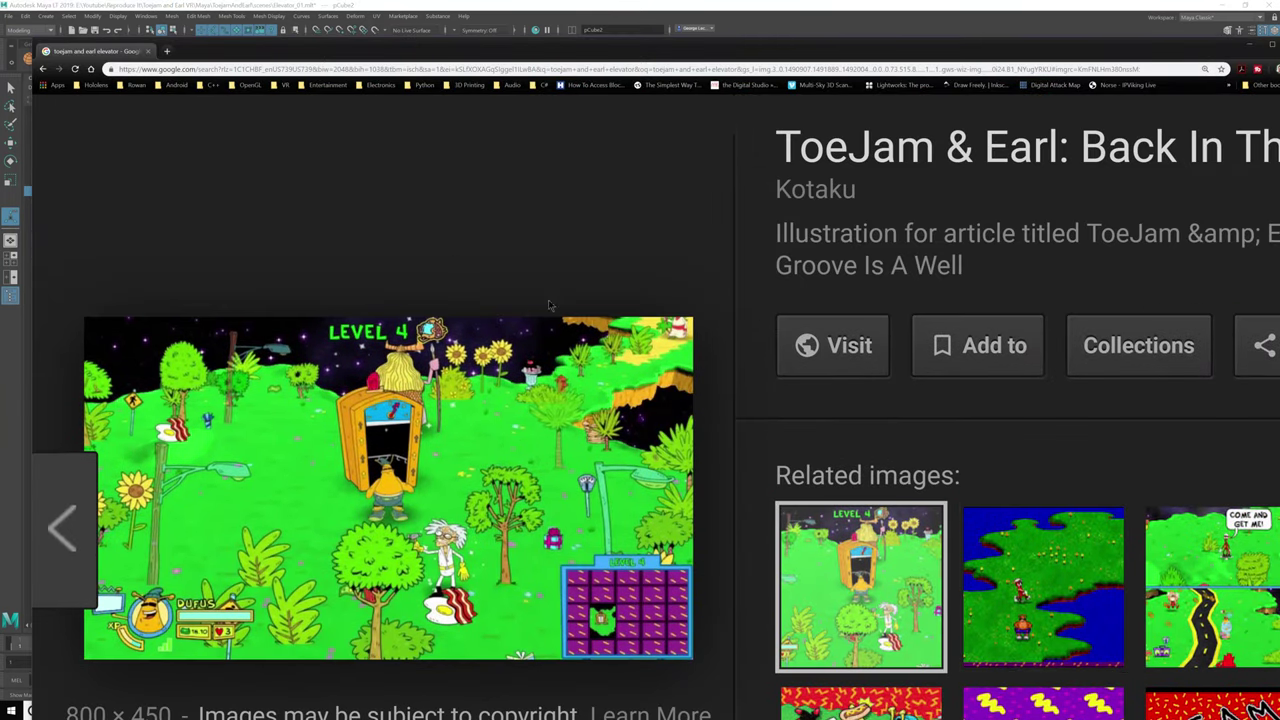
key(ctrl+minus)
key(ctrl+minus)
key(ctrl+minus)
key(ctrl+minus)
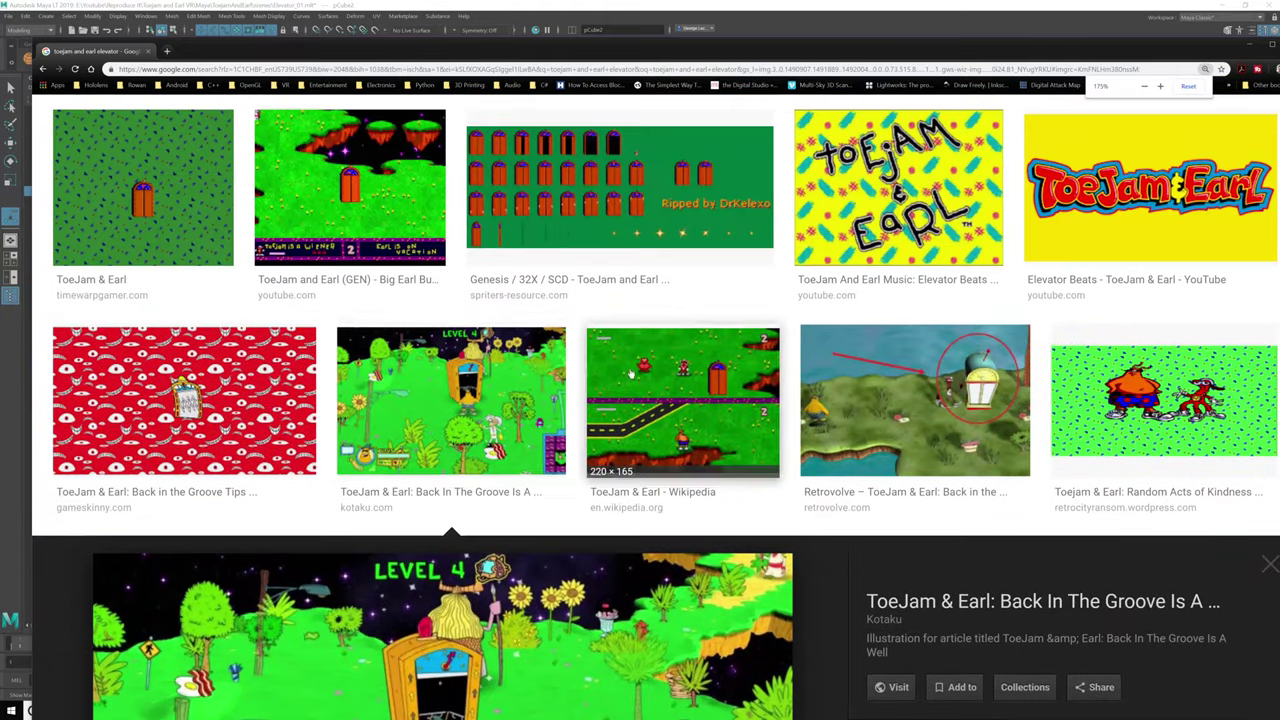
scroll(630, 374, up, 2)
click(629, 378)
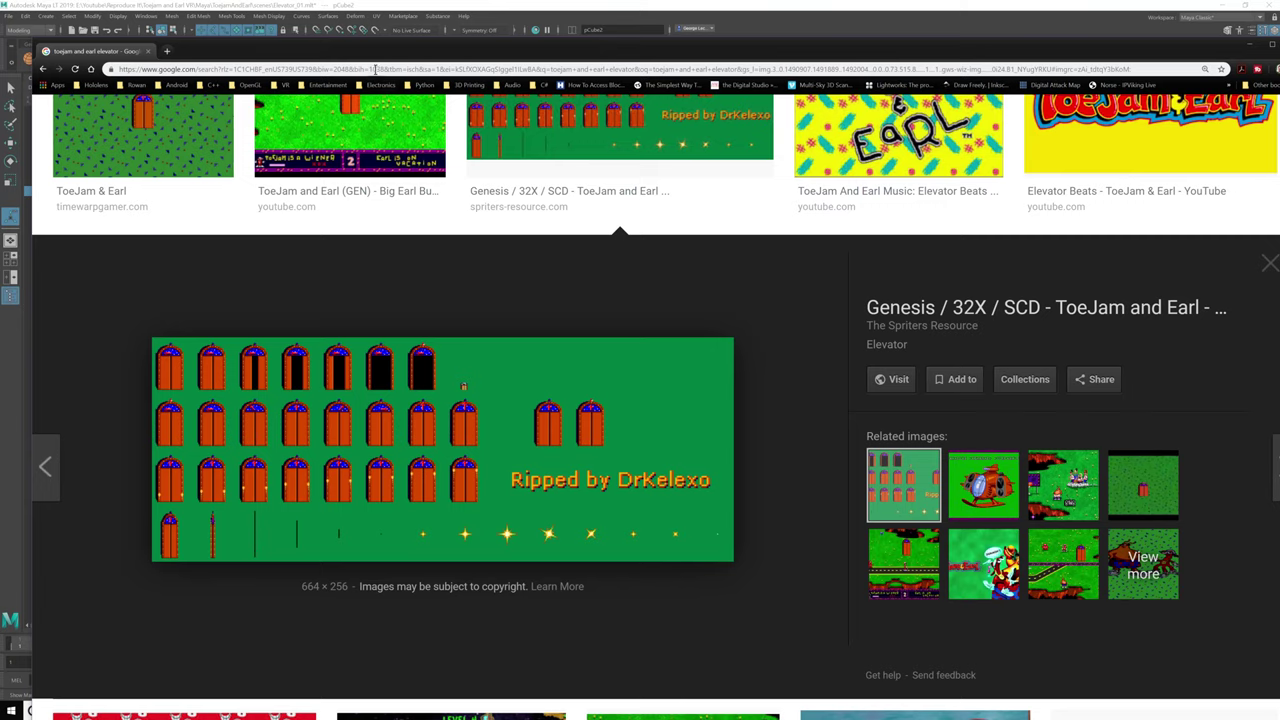
drag(366, 57, 1279, 70)
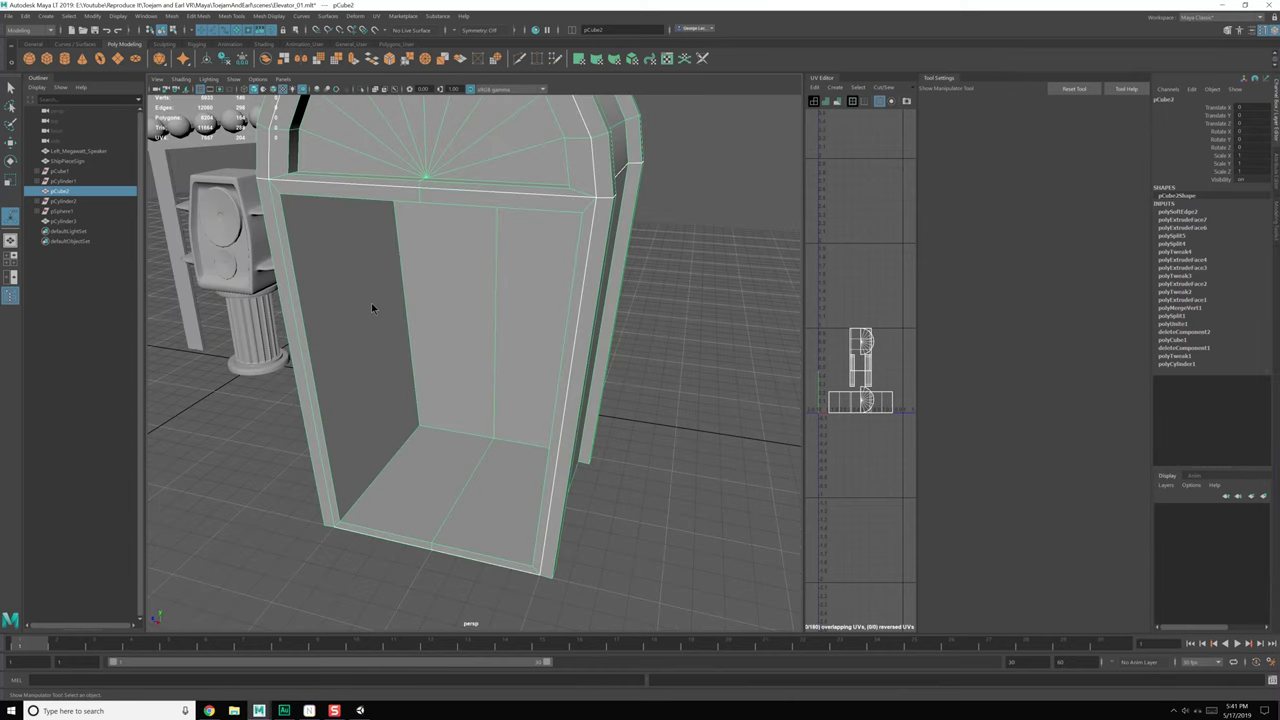
Step: Insert two closely spaced edge loops around the elevator's interior walls just behind the front opening
shift+right_drag(371, 303, 302, 321)
ctrl+click(343, 516)
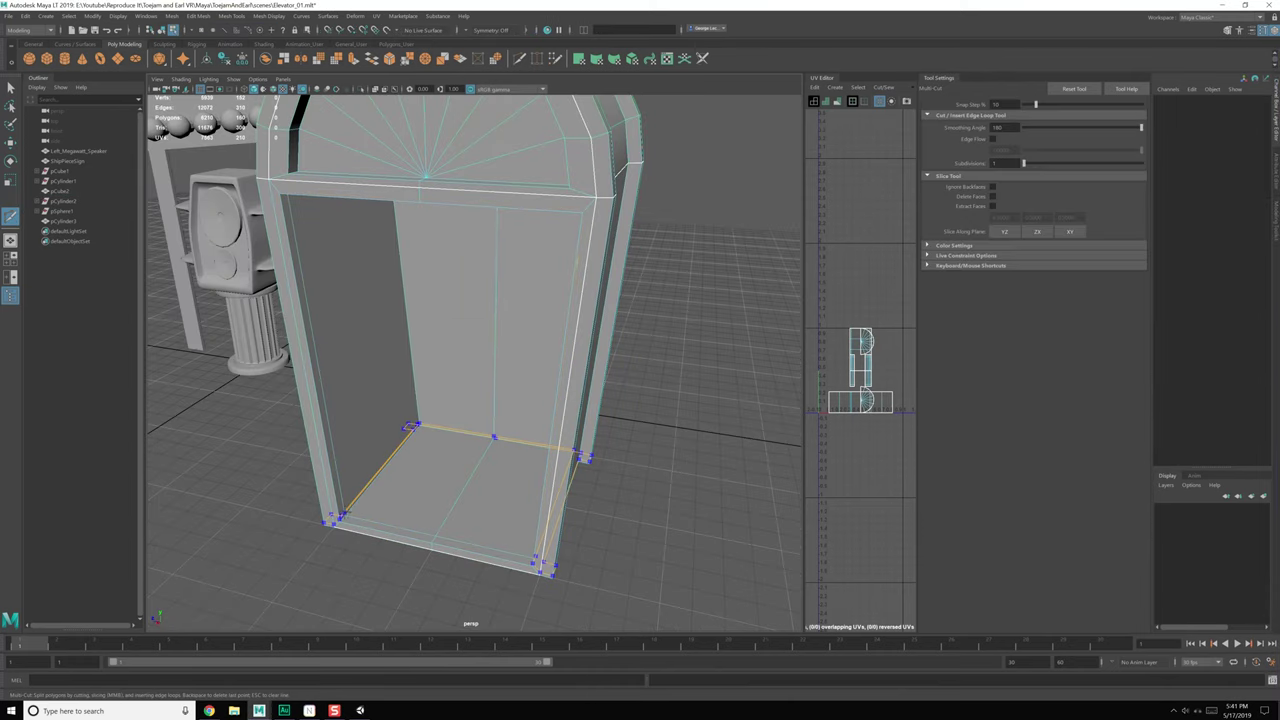
ctrl+click(350, 509)
click(350, 509)
key(q)
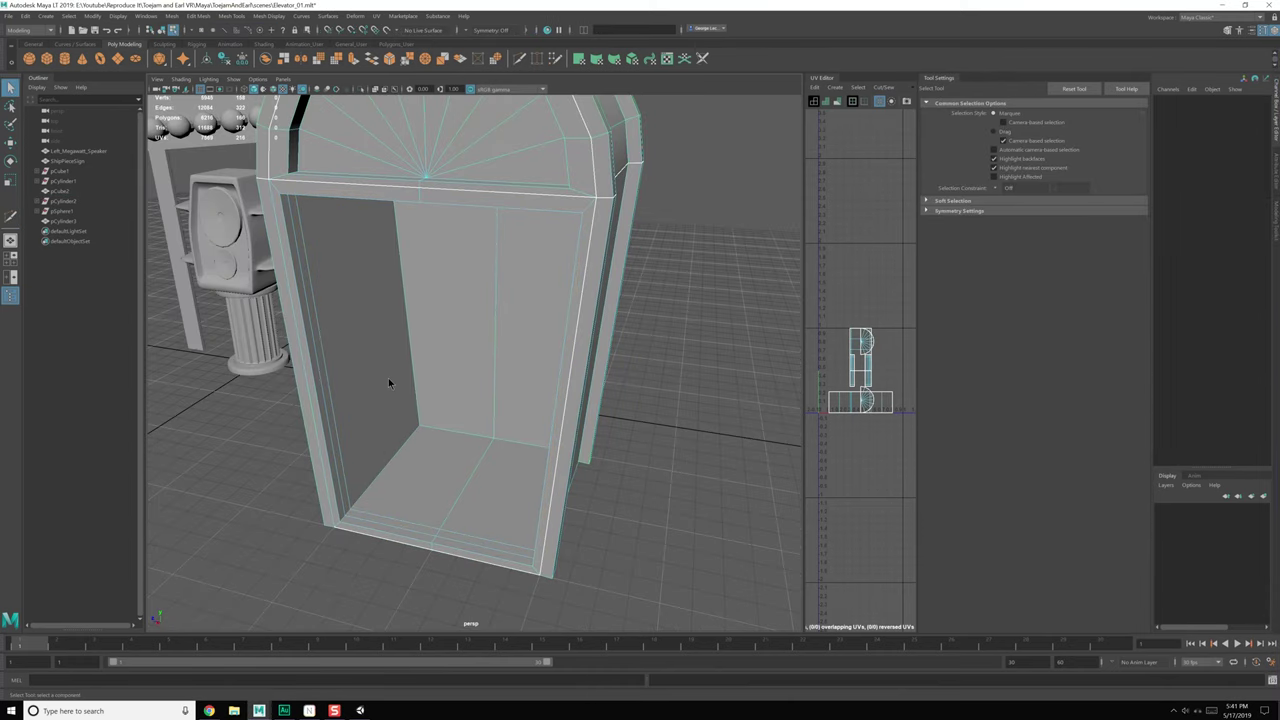
Step: Extrude the narrow face strips on both interior side walls toward the middle of the opening to form two door panels
right_drag(388, 378, 388, 403)
click(344, 382)
alt+drag(347, 382, 545, 409)
shift+click(606, 393)
key(ctrl+e)
drag(372, 384, 468, 389)
key(ctrl+z)
click(399, 324)
alt+drag(548, 403, 529, 386)
Step: Try to select the front and back faces of both door panels from several angles
click(515, 356)
alt+right_drag(350, 362, 405, 366)
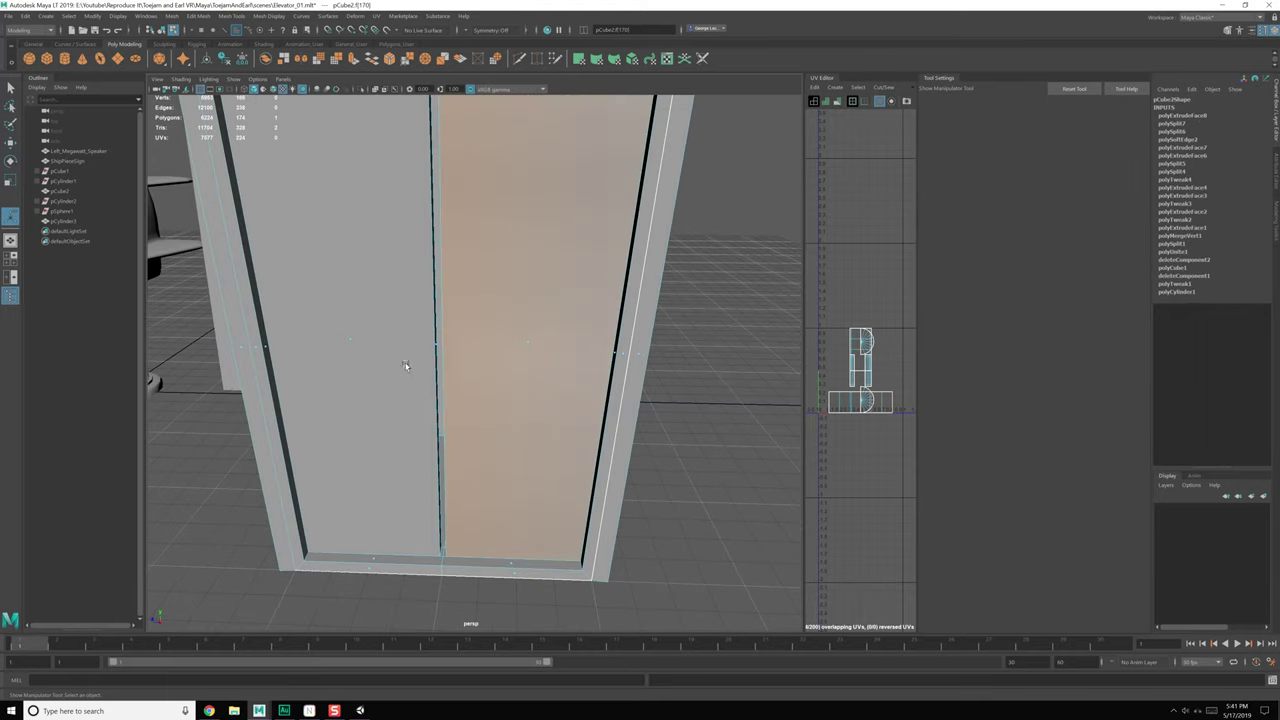
shift+click(351, 348)
alt+drag(397, 352, 680, 443)
alt+middle_drag(683, 442, 598, 386)
shift+click(704, 408)
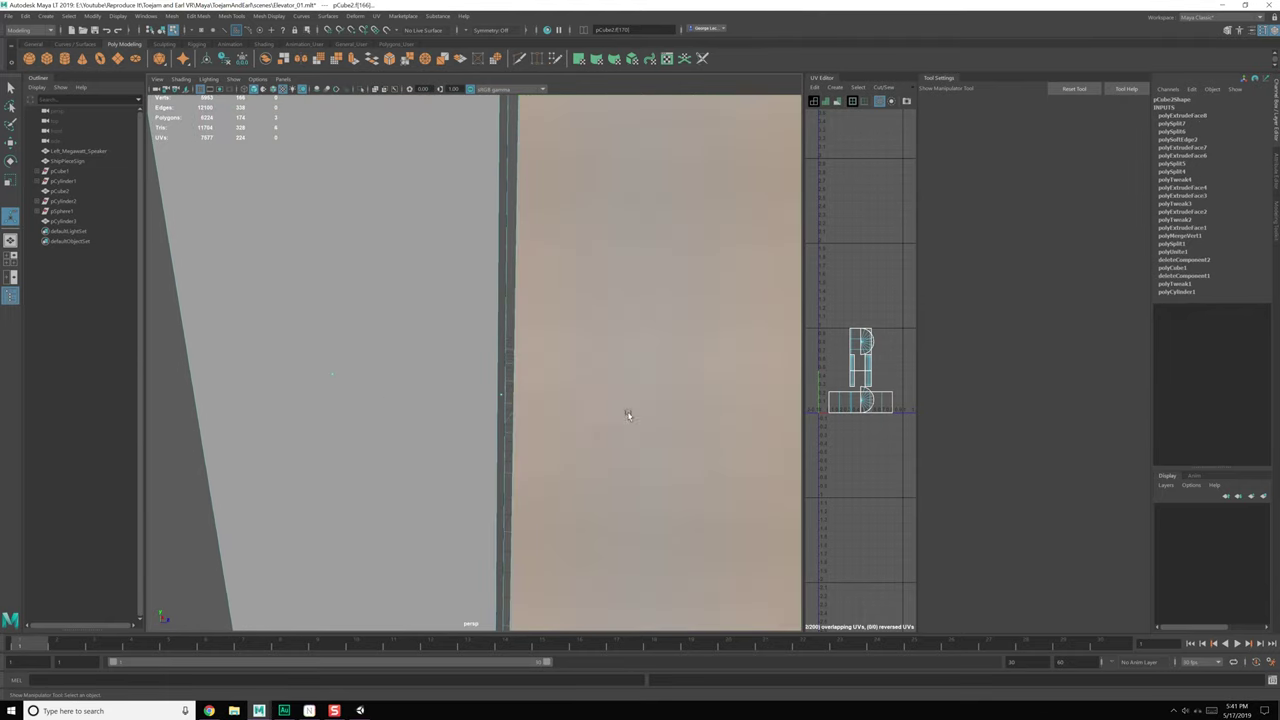
scroll(496, 447, up, 2)
scroll(496, 447, down, 2)
alt+drag(498, 451, 458, 409)
drag(616, 410, 728, 445)
Step: Try to grow the door panel selection and deselect the surrounding frame and body faces
alt+drag(599, 215, 550, 314)
ctrl+right_drag(550, 314, 644, 286)
alt+drag(644, 286, 558, 371)
ctrl+click(514, 212)
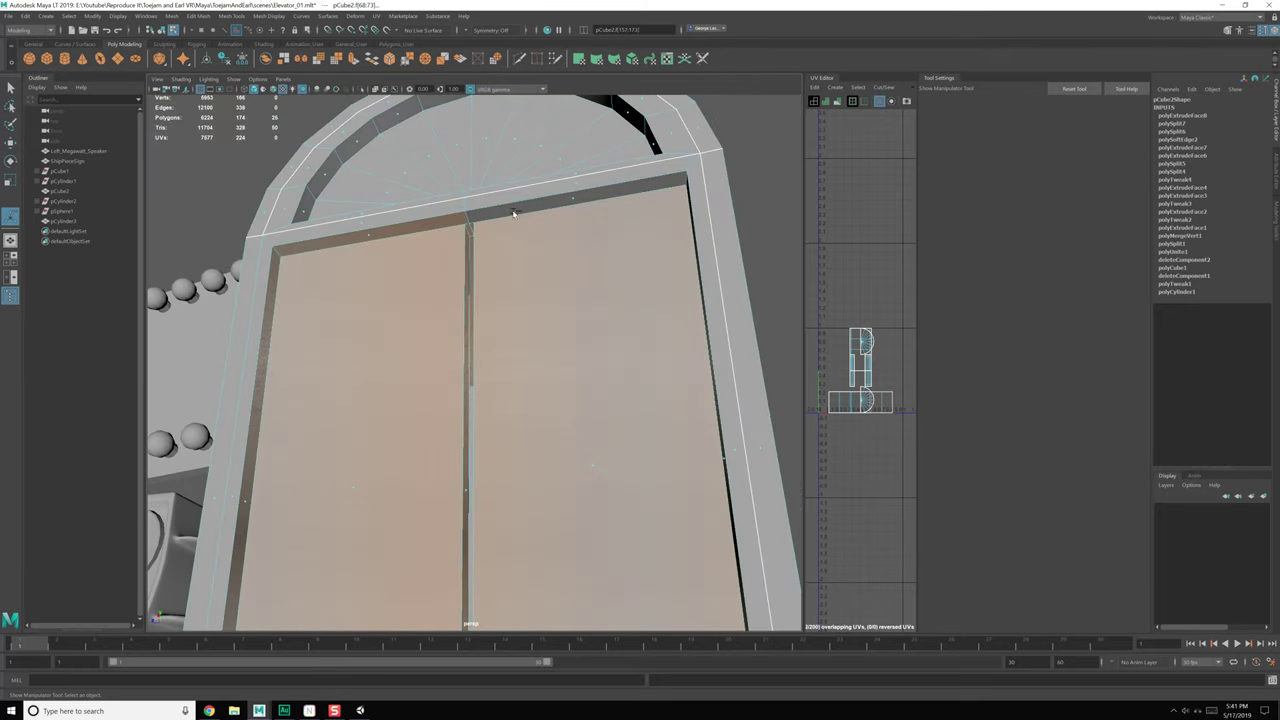
ctrl+double_click(364, 240)
alt+middle_drag(442, 438, 420, 354)
alt+drag(420, 354, 440, 403)
scroll(440, 403, up, 3)
alt+drag(511, 366, 416, 410)
scroll(443, 421, down, 6)
alt+drag(546, 452, 472, 444)
ctrl+drag(450, 125, 660, 612)
alt+drag(452, 580, 557, 549)
scroll(519, 487, up, 4)
alt+middle_drag(499, 437, 502, 396)
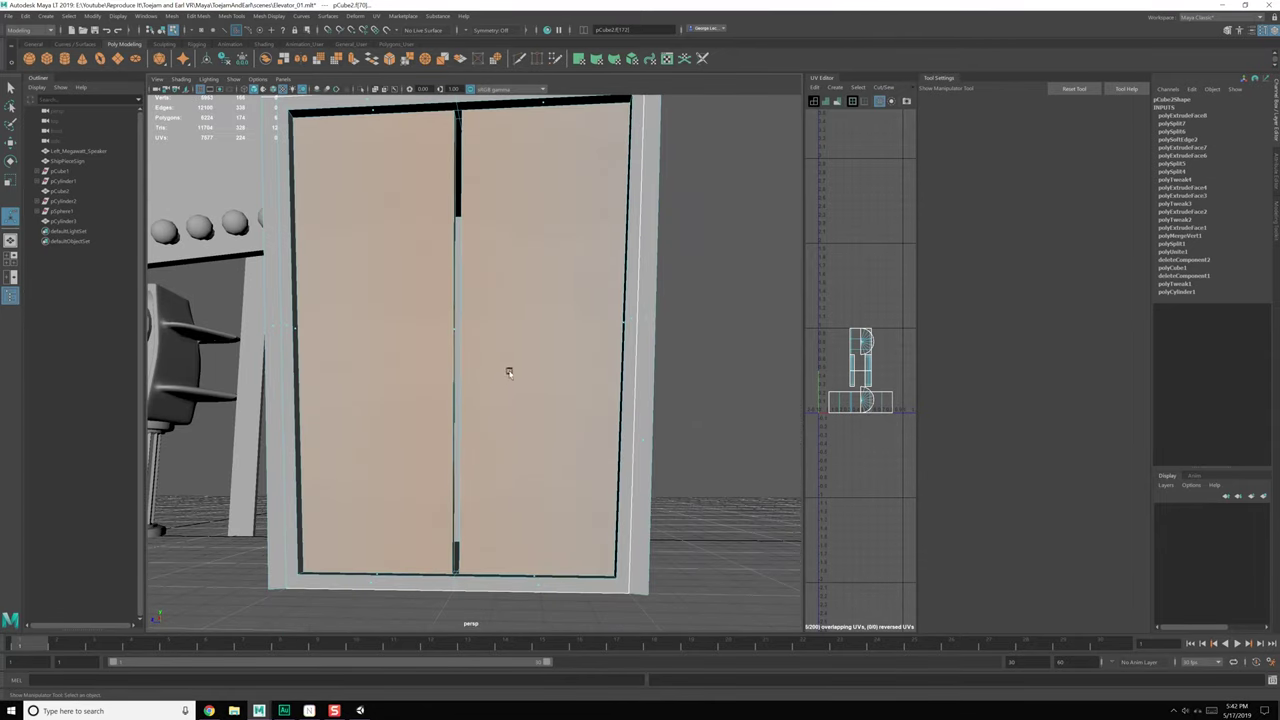
mouse_move(509, 373)
alt+mouse_down()
mouse_move(519, 368)
mouse_move(489, 387)
alt+mouse_up()
Step: Select the faces of both door panels and extract them as separate pieces with Separate extracted faces enabled and an offset of 0
click(508, 365)
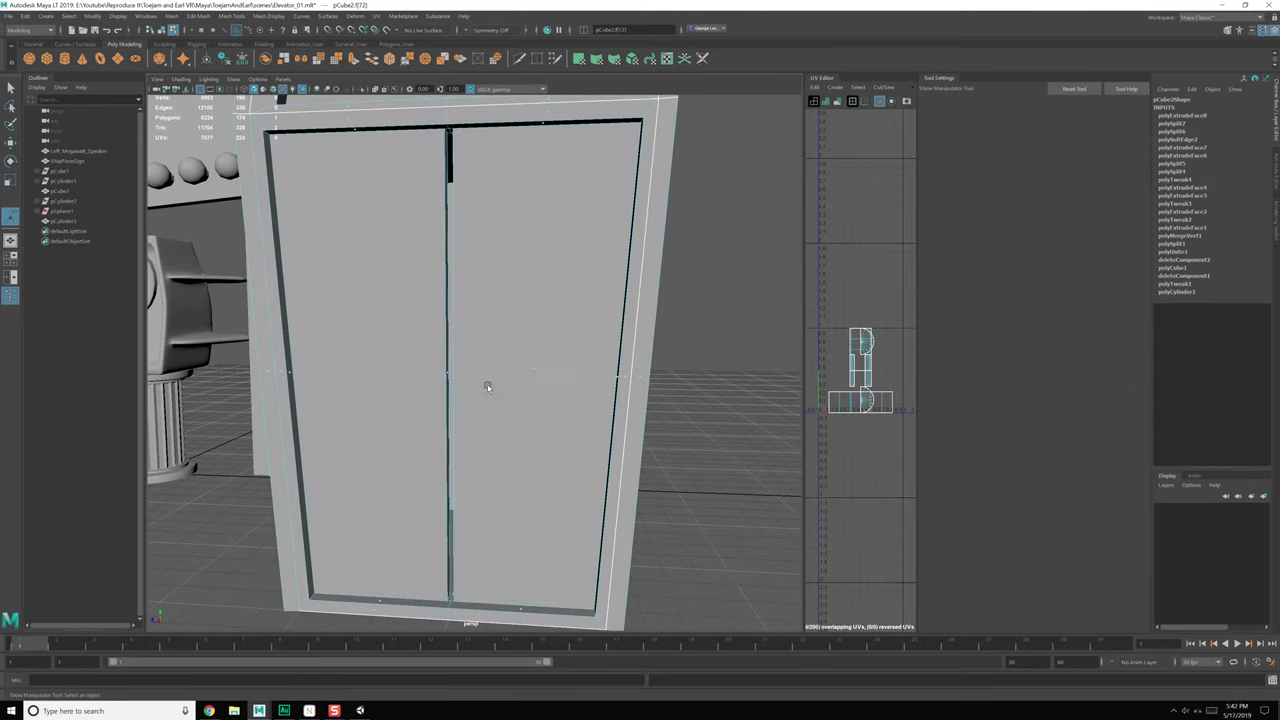
shift+click(448, 375)
mouse_move(519, 371)
ctrl+right_down()
mouse_move(529, 349)
mouse_move(519, 383)
ctrl+right_up()
ctrl+right_drag(519, 383, 617, 355)
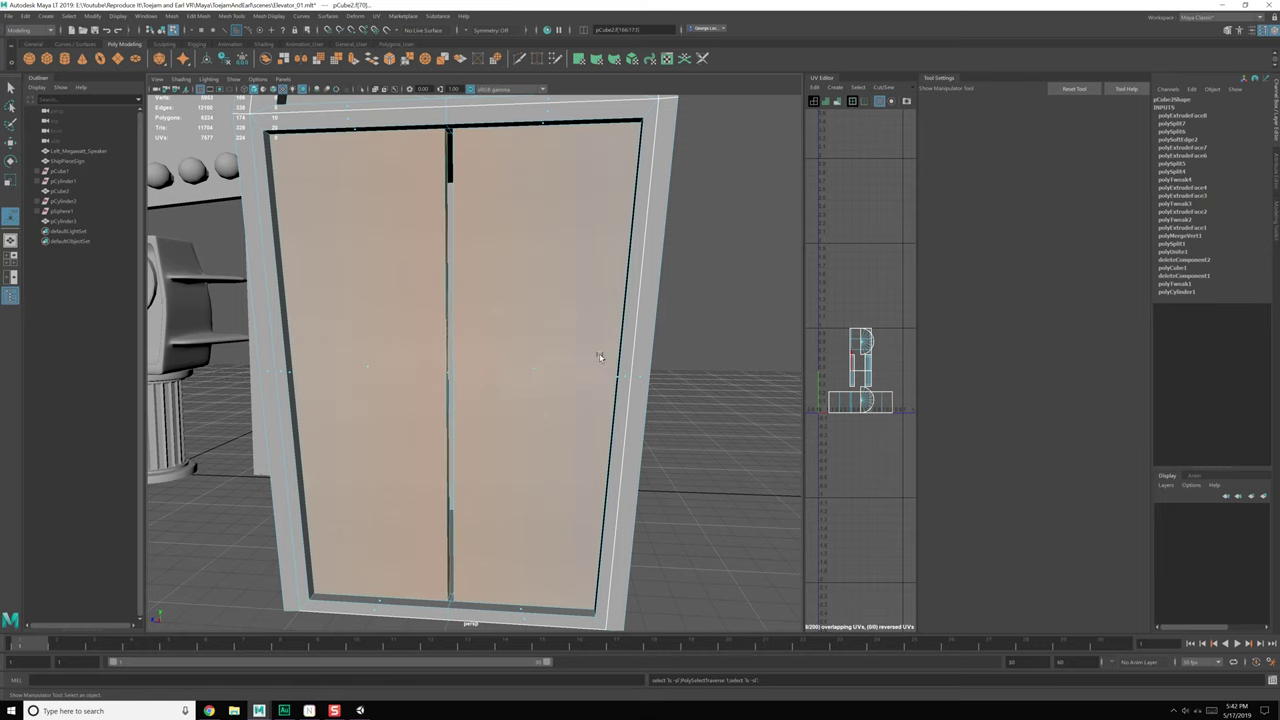
alt+middle_drag(461, 382, 487, 374)
shift+right_drag(561, 327, 598, 486)
click(752, 256)
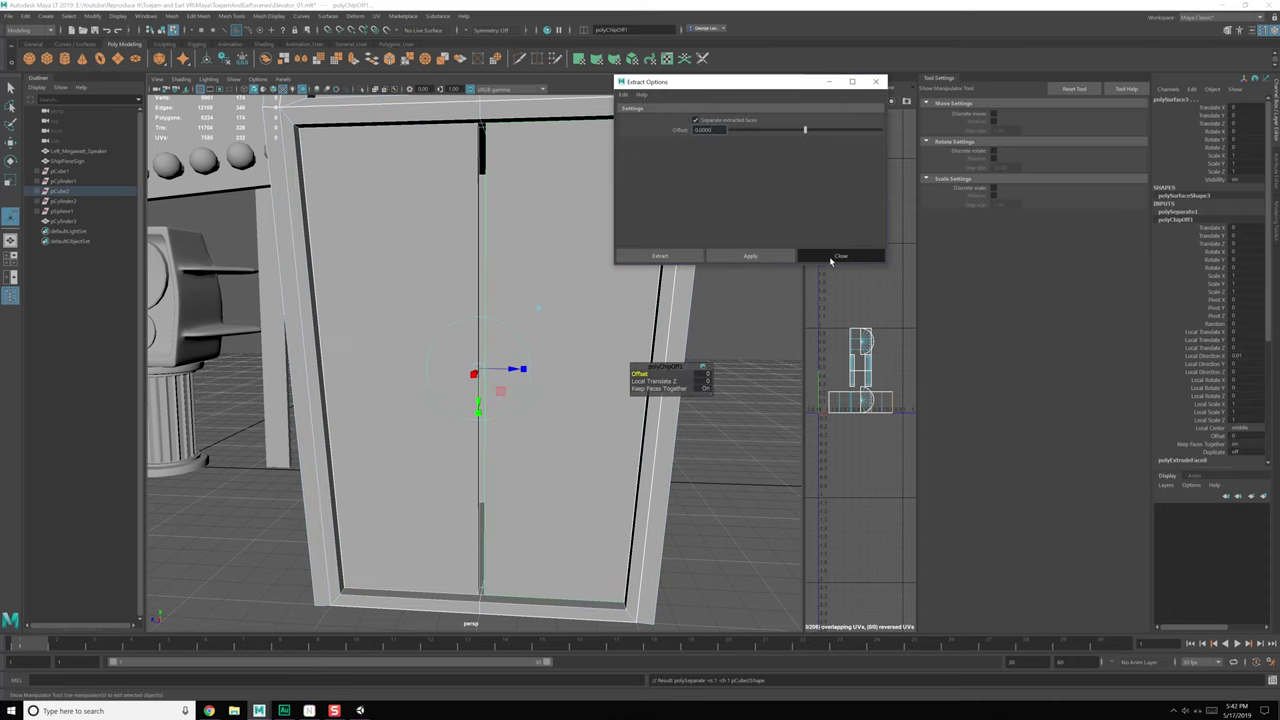
click(829, 256)
Step: Select the extracted door pieces and the elevator body in turn to examine how they separated and how the middle seam looks
key(F8)
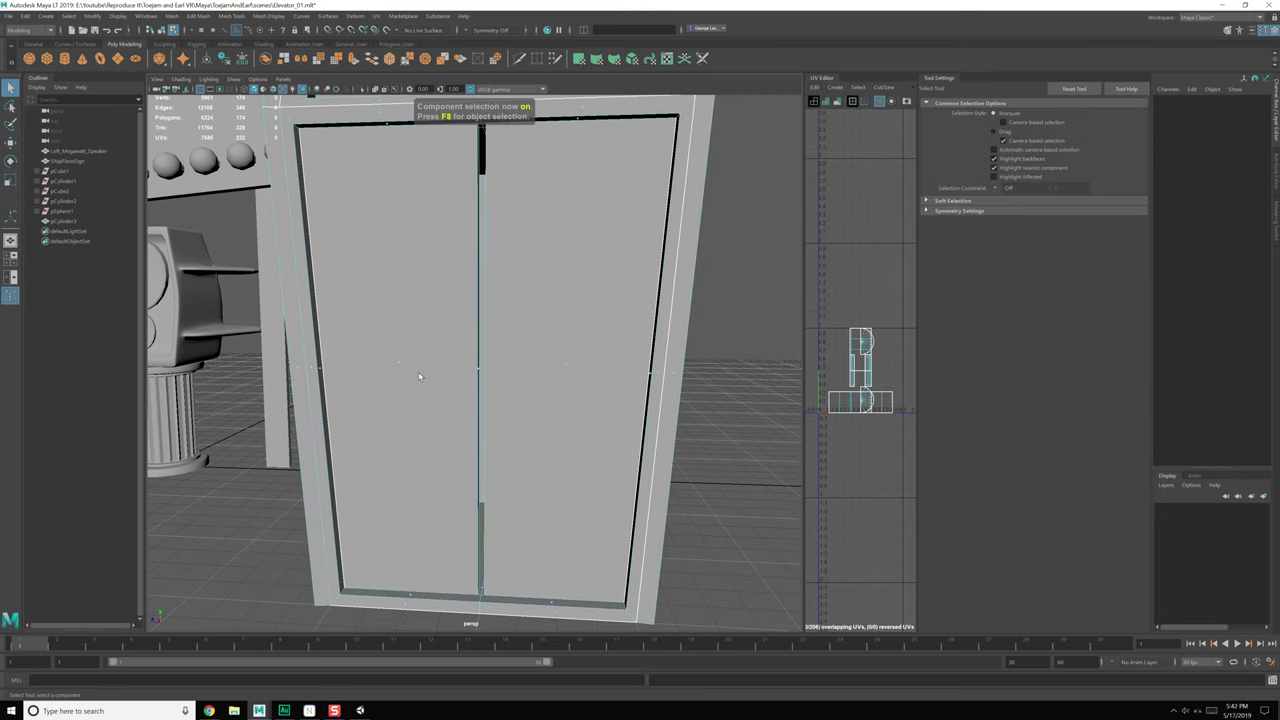
key(F8)
click(530, 365)
click(390, 355)
click(671, 243)
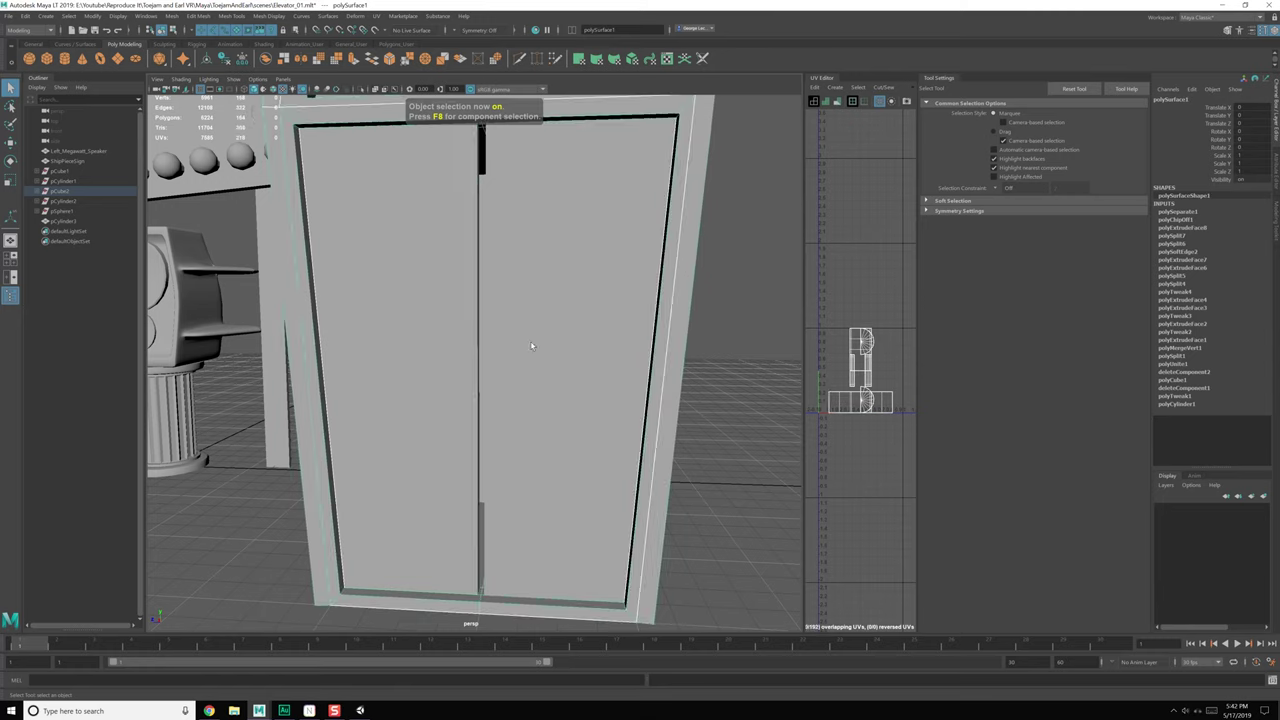
alt+drag(531, 346, 521, 399)
scroll(545, 355, down, 1)
scroll(530, 354, up, 1)
click(497, 371)
alt+middle_drag(521, 399, 511, 321)
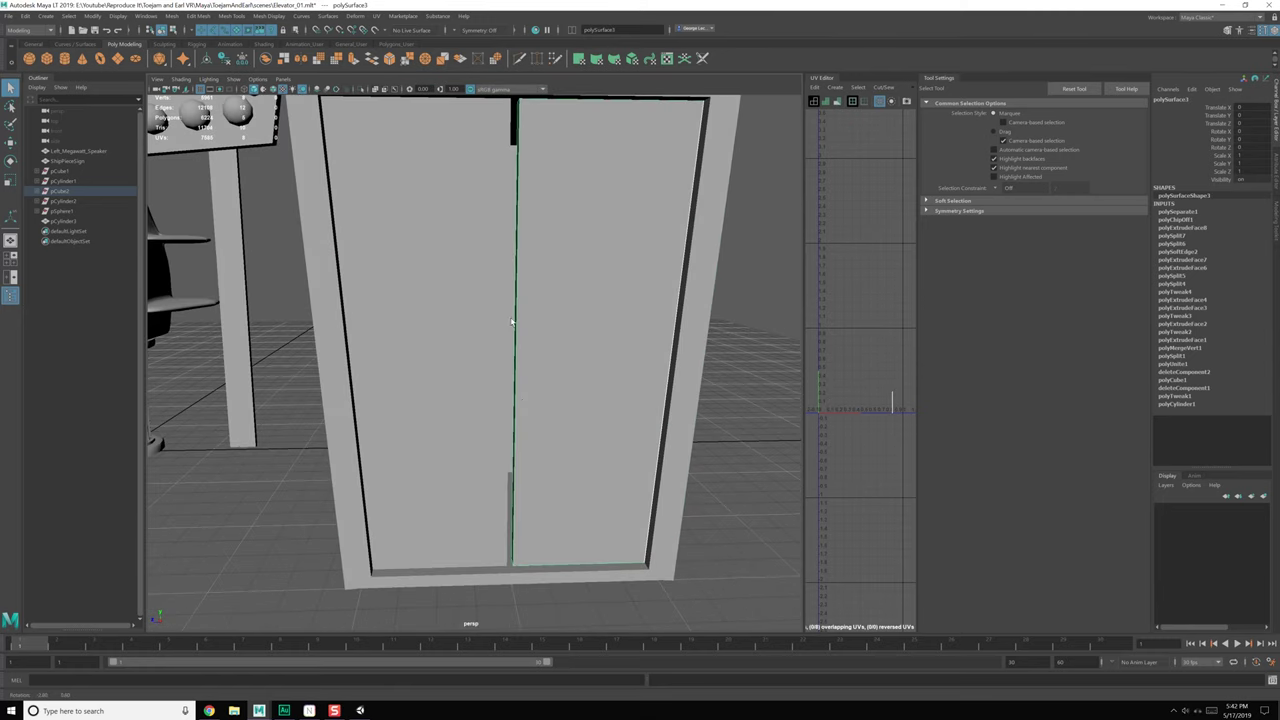
click(516, 577)
alt+middle_drag(517, 580, 497, 485)
scroll(497, 483, up, 1)
alt+middle_drag(515, 411, 514, 446)
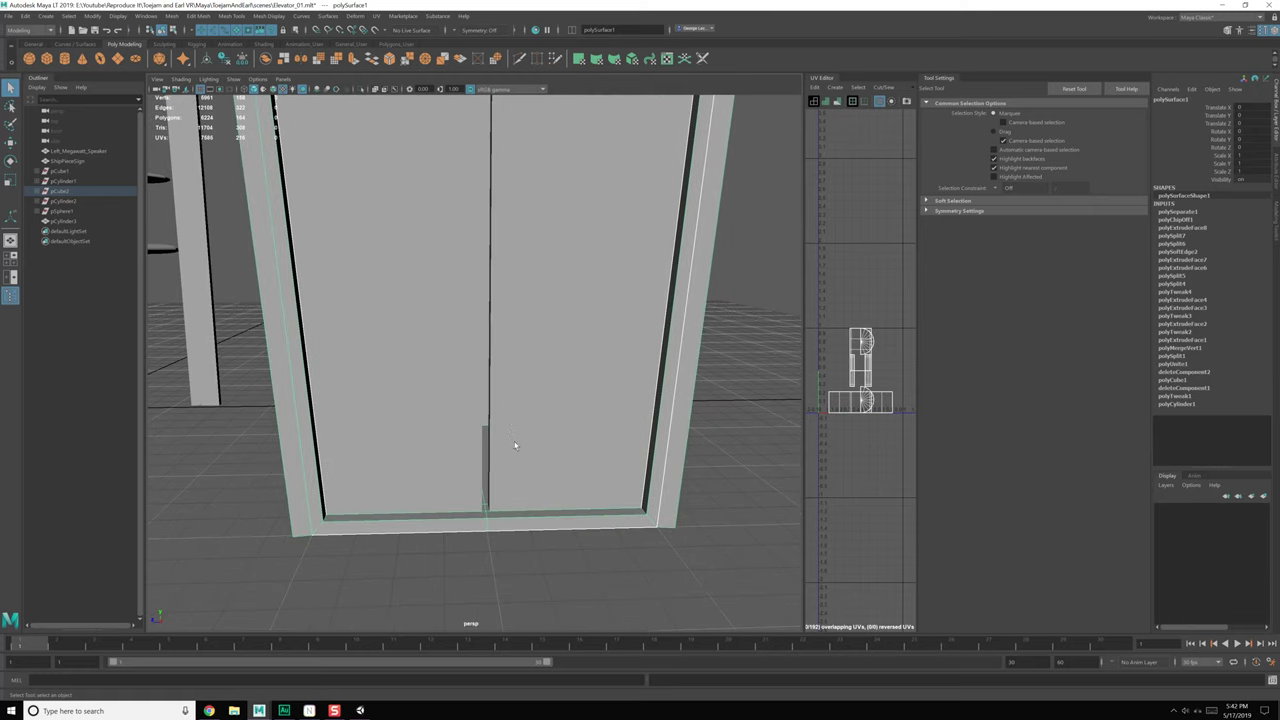
Step: Snap the inner seam face of the right door panel to the grid along Z at the elevator's centre line
scroll(528, 488, up, 1)
click(533, 501)
alt+drag(533, 501, 531, 480)
right_drag(517, 399, 521, 426)
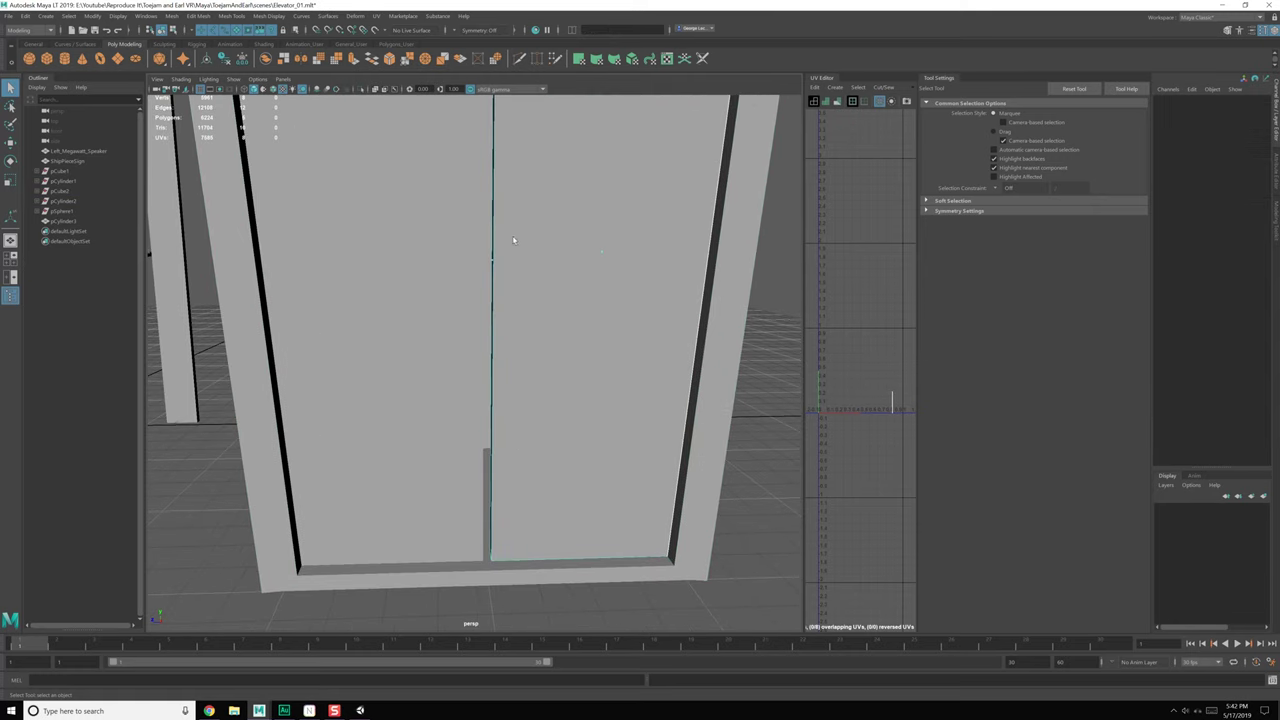
click(494, 263)
key(w)
scroll(528, 350, down, 3)
alt+middle_drag(515, 329, 514, 343)
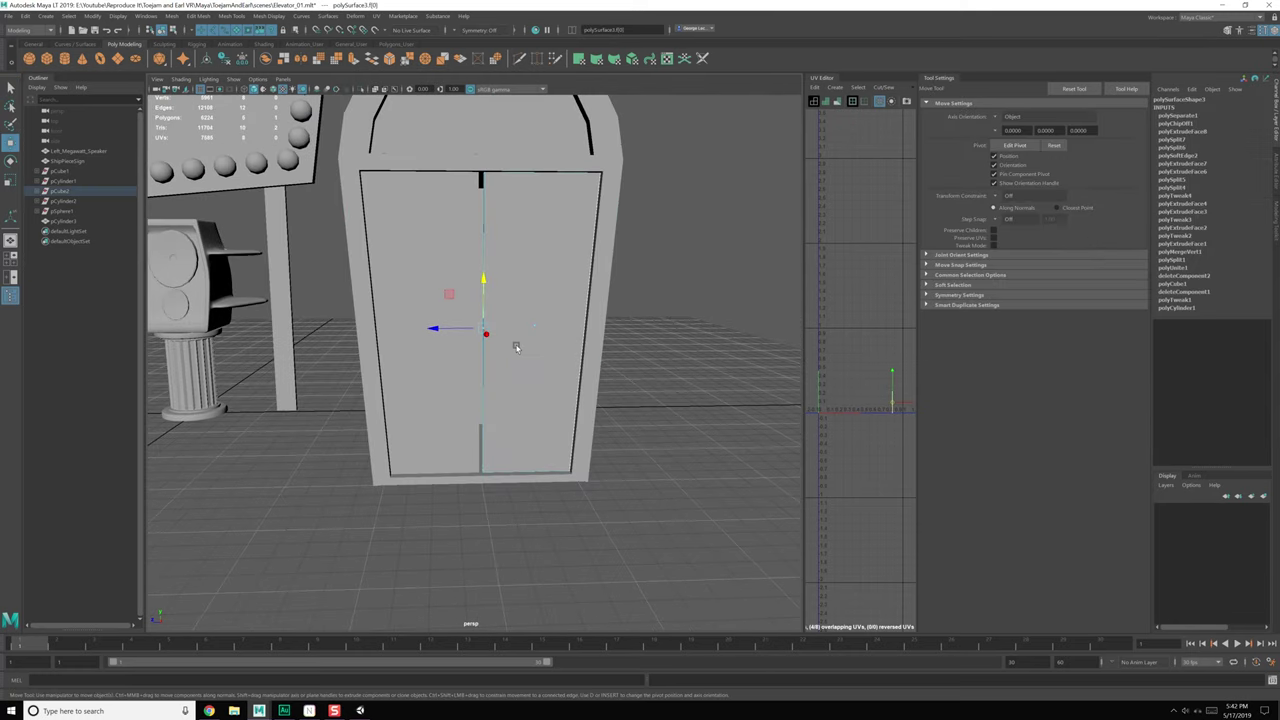
scroll(514, 343, up, 1)
click(447, 320)
key(x)
middle_drag(489, 533, 486, 530)
alt+drag(556, 438, 530, 429)
Step: Snap the inner seam face of the left door panel to the same centre grid line and return to object selection
click(427, 378)
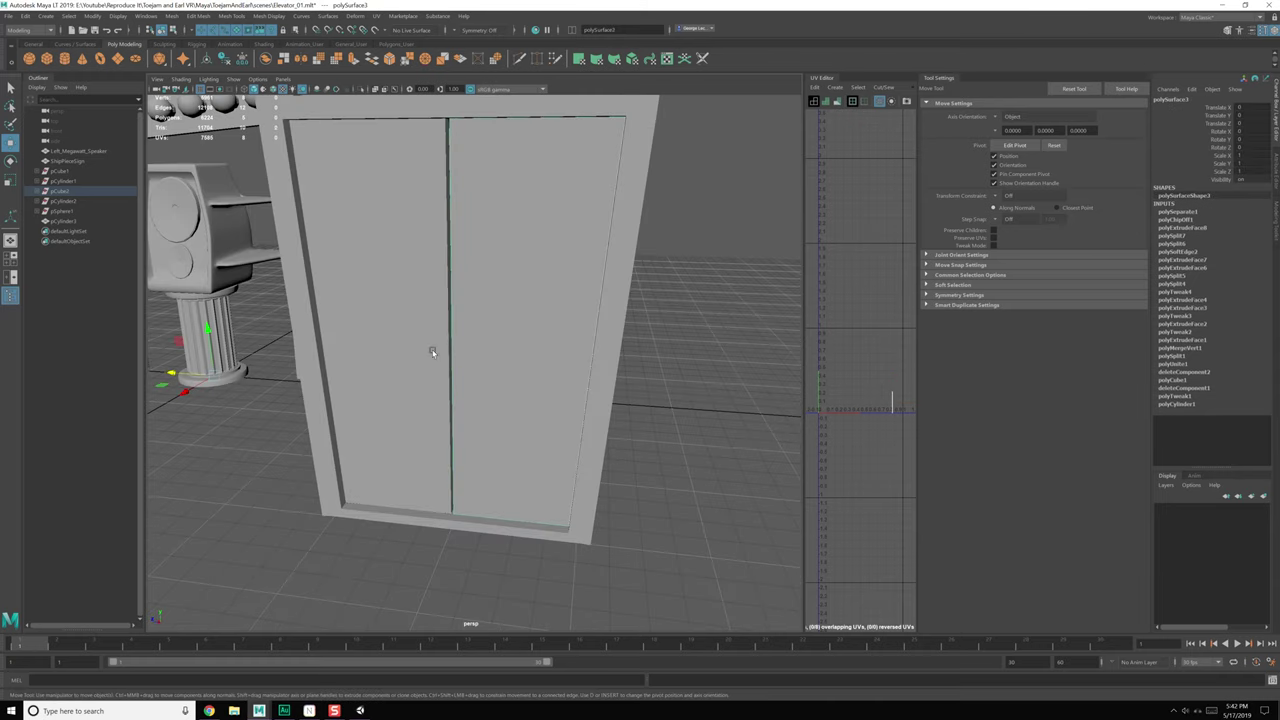
right_drag(406, 306, 416, 328)
click(448, 336)
alt+drag(448, 338, 474, 341)
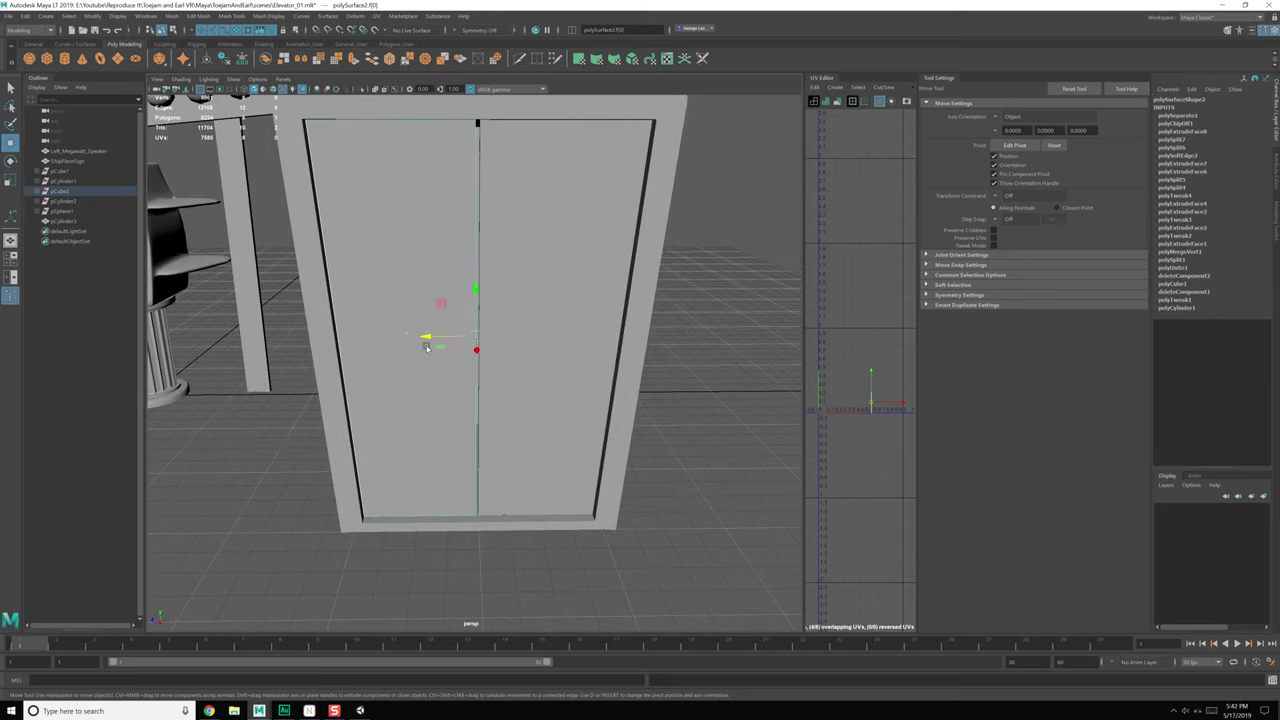
click(427, 340)
middle_drag(482, 554, 483, 551)
scroll(484, 549, down, 1)
key(F8)
key(F8)
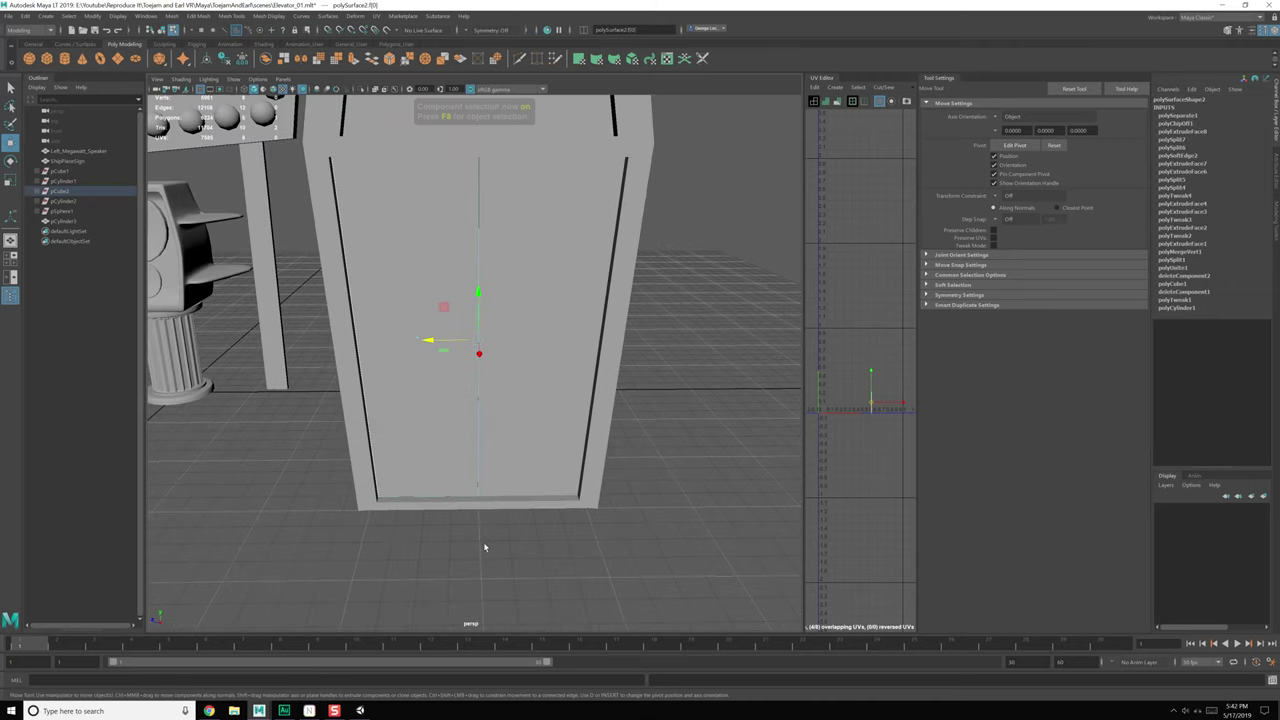
Step: Centre the pivots of both door panels and select each door to check its pivot
click(495, 440)
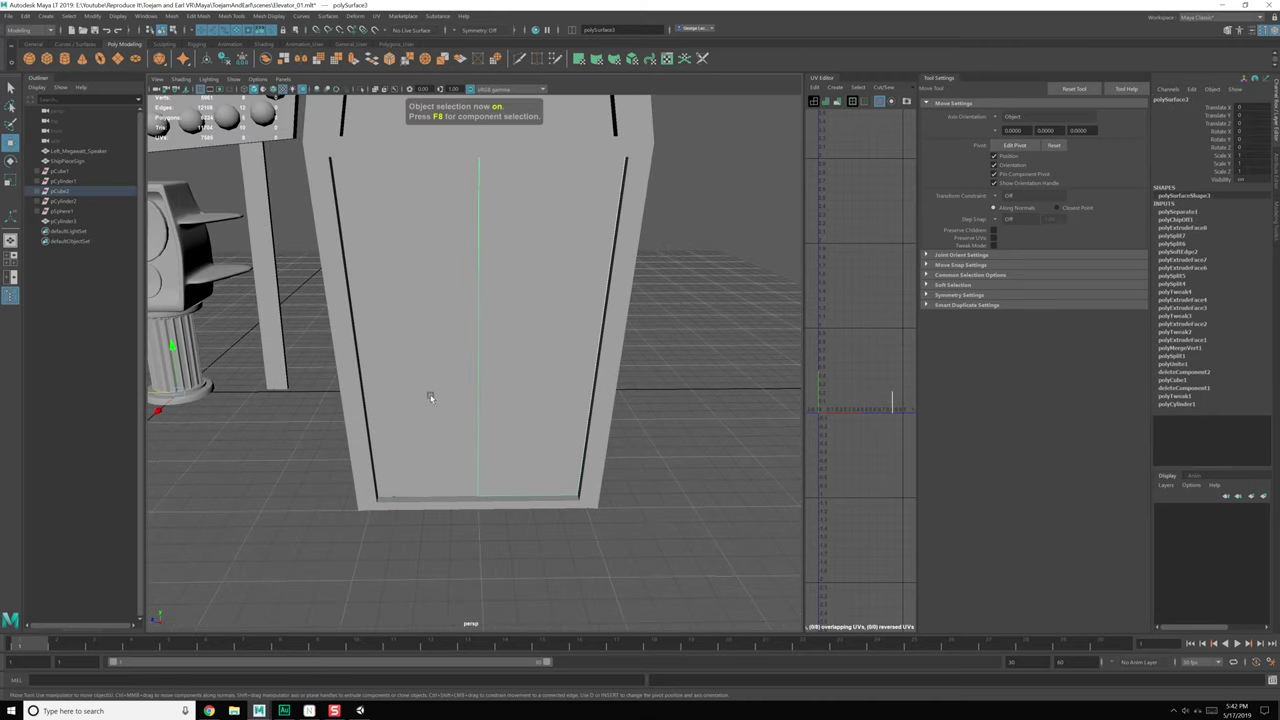
key(space)
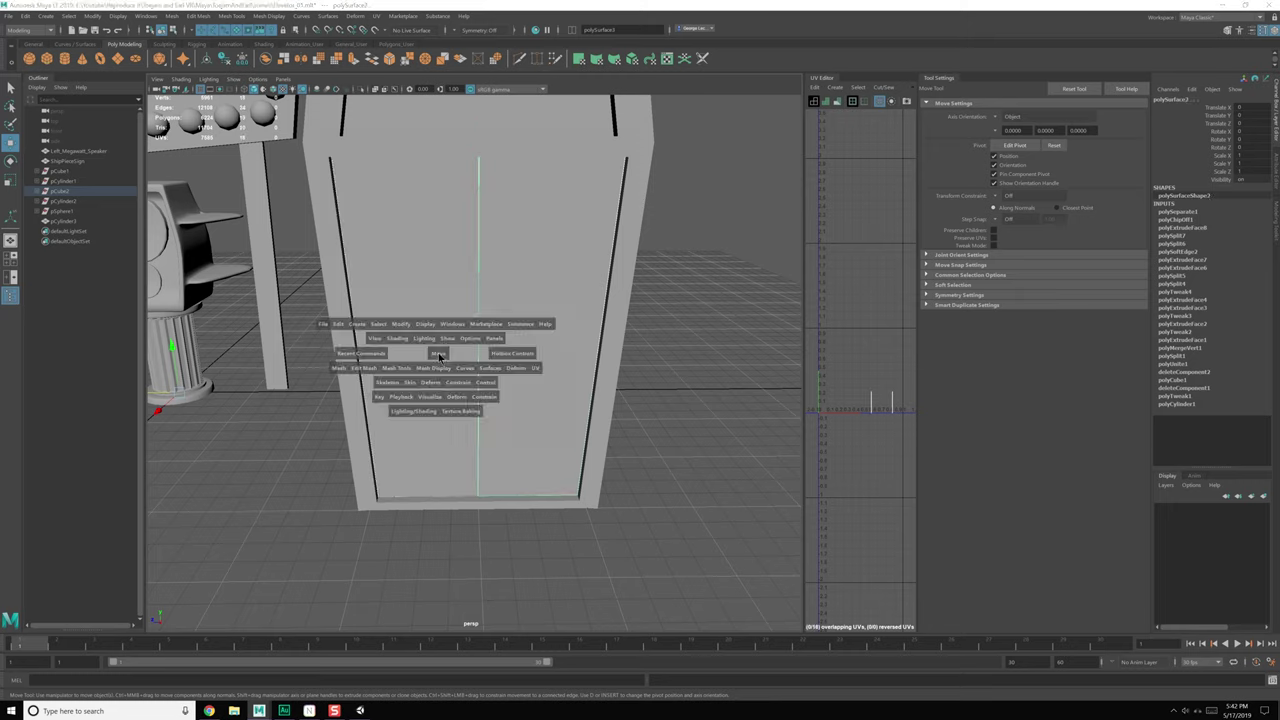
click(407, 324)
click(422, 399)
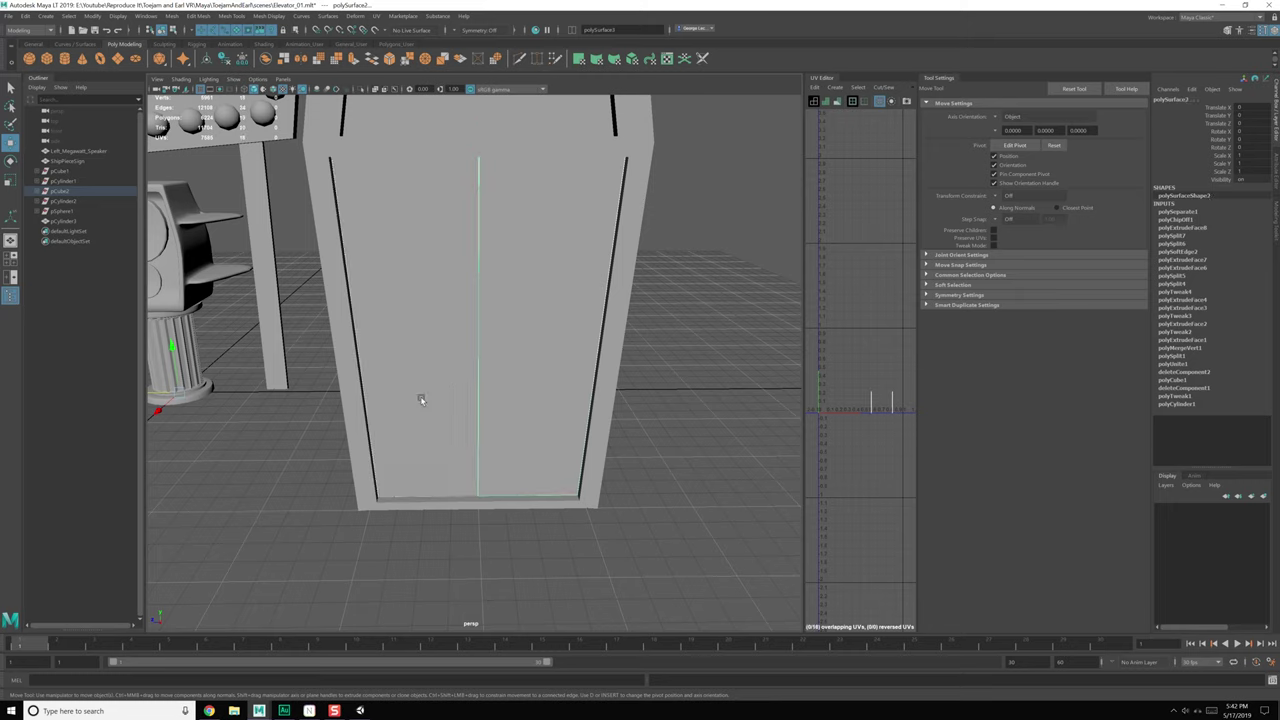
key(space)
click(419, 316)
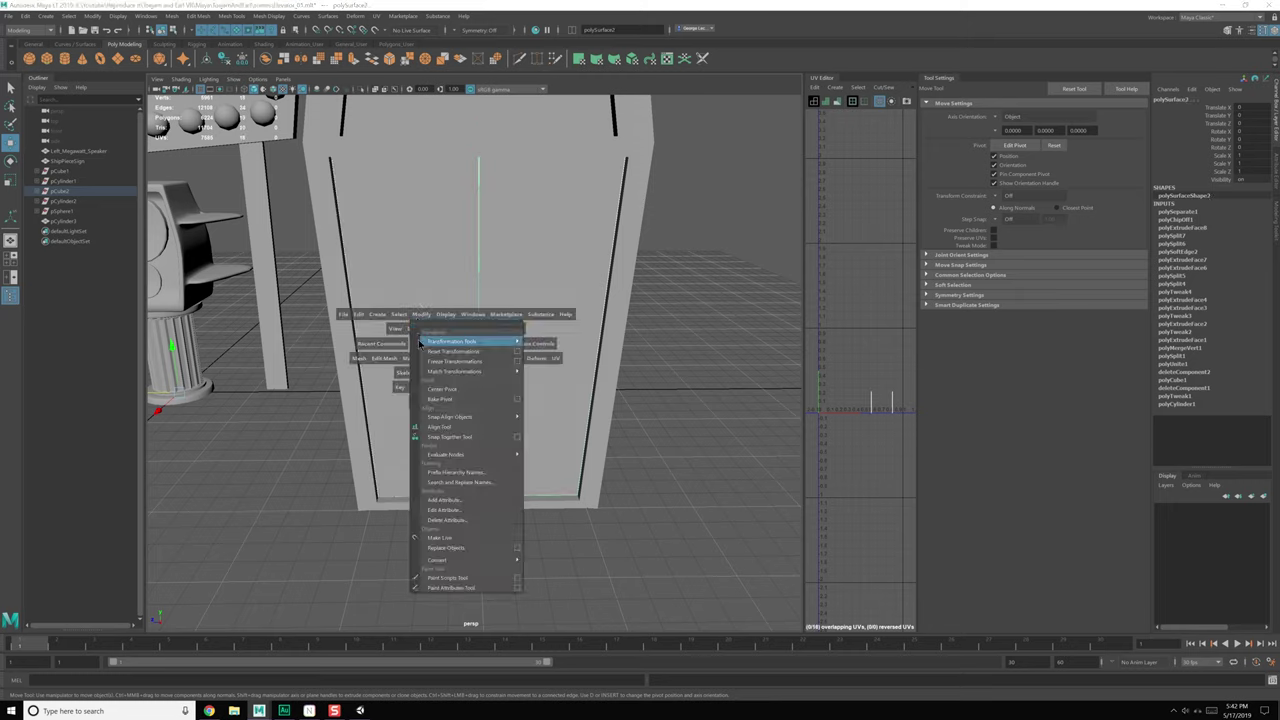
click(432, 388)
click(519, 331)
click(449, 342)
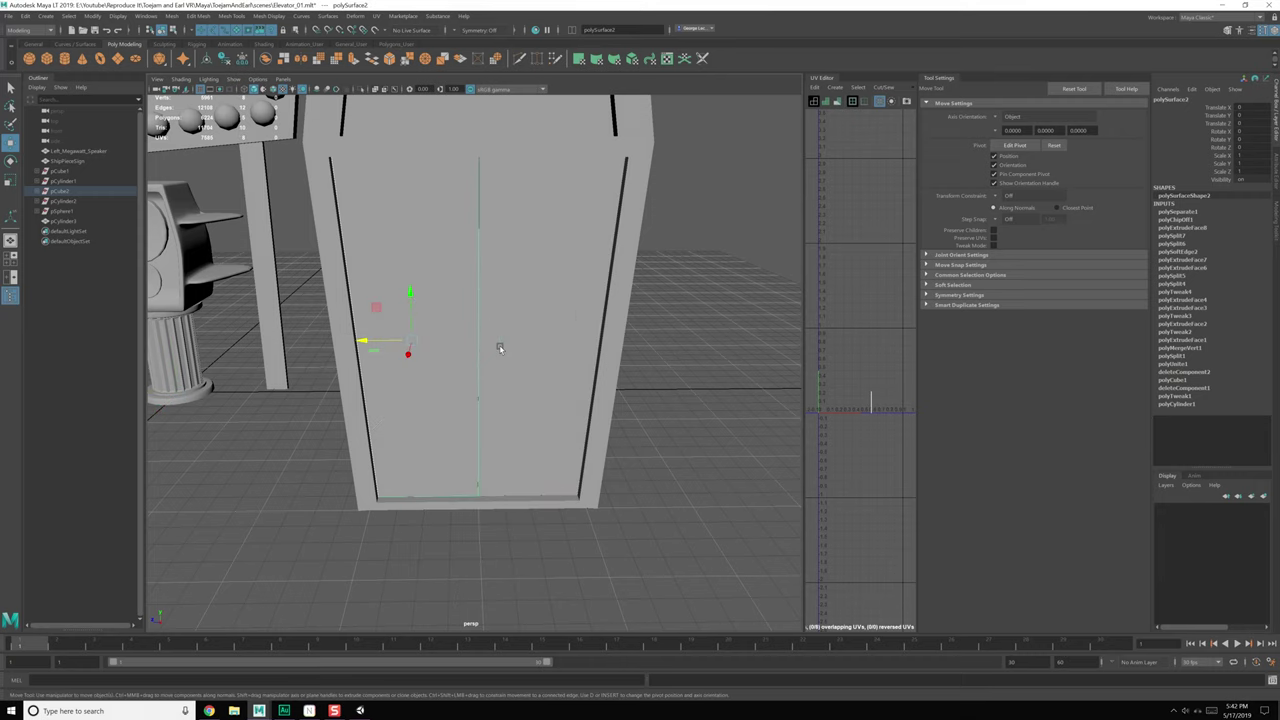
click(500, 348)
click(458, 356)
Step: Move the left door's pivot to its lower outer corner
alt+middle_drag(486, 331, 494, 338)
scroll(494, 338, up, 5)
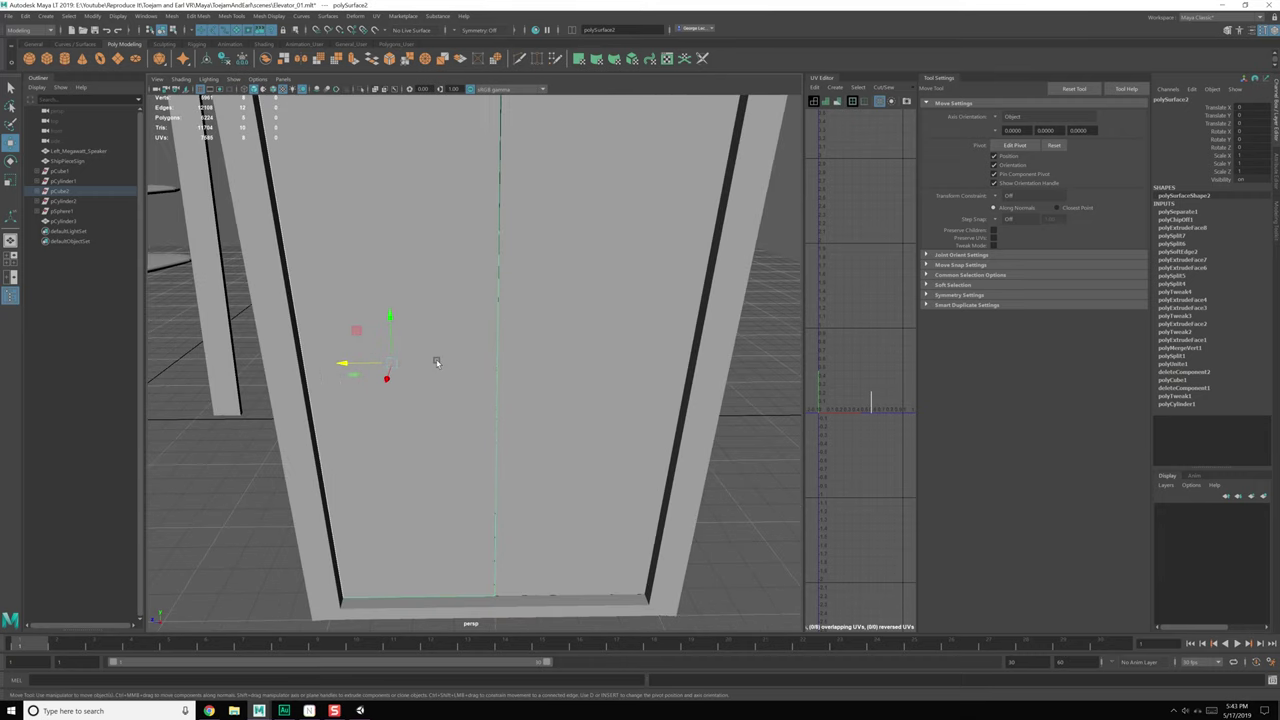
alt+middle_drag(397, 363, 420, 348)
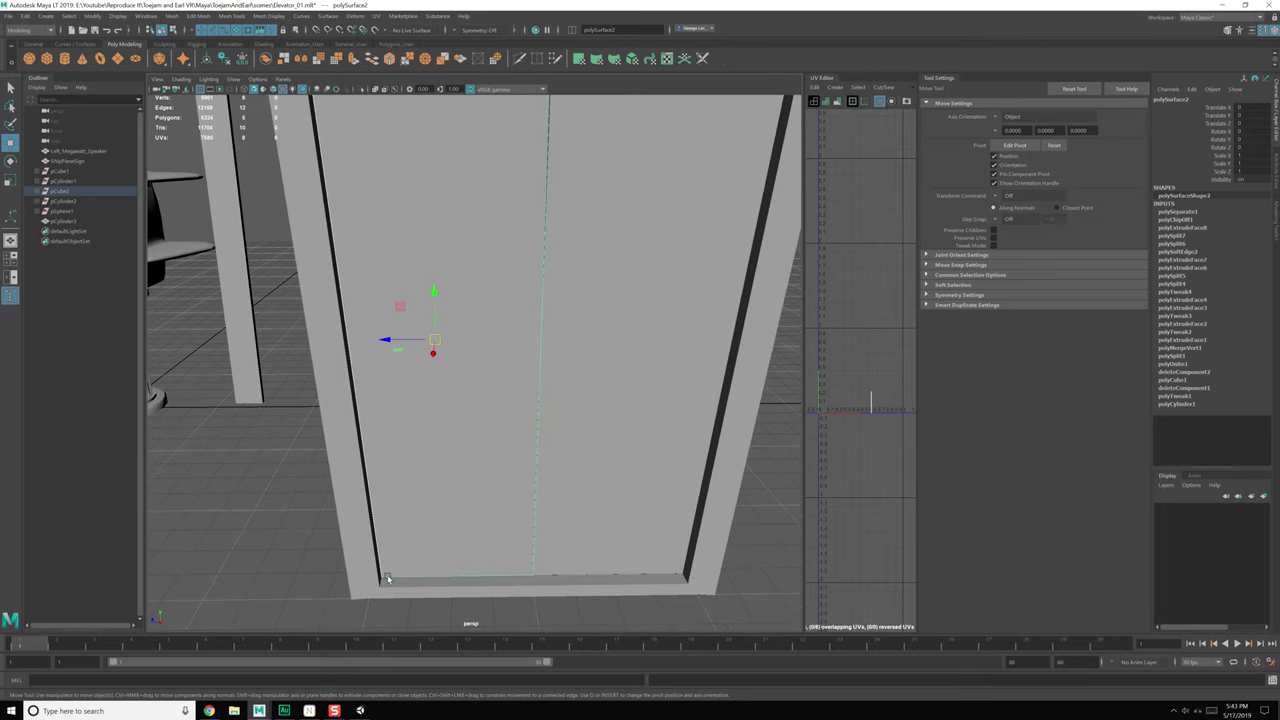
key(d)
click(387, 577)
Step: Snap the right door's pivot to the vertex at its lower outer corner
click(606, 484)
alt+middle_drag(588, 367, 494, 355)
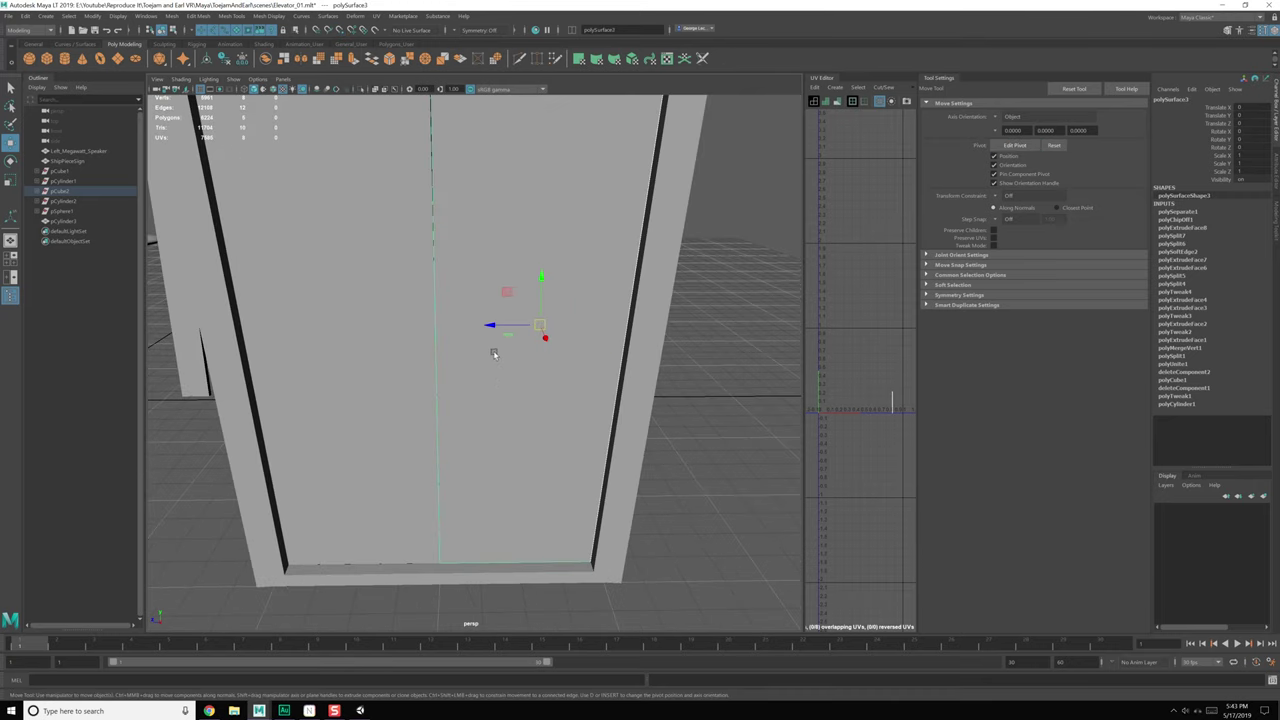
key(d)
click(587, 550)
key(d)
key(v)
click(587, 569)
Step: Test the right door's opening motion by scaling it narrower along Z, and undo the scaling
scroll(570, 560, down, 4)
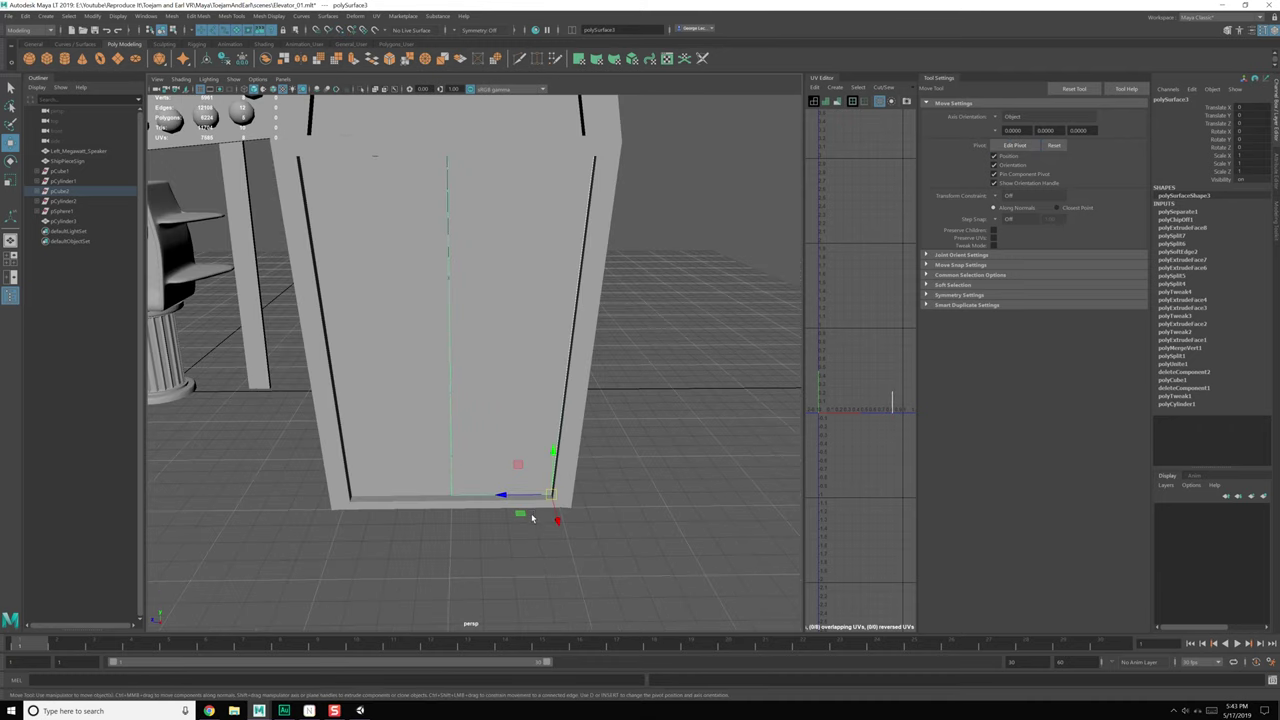
key(r)
drag(507, 495, 533, 495)
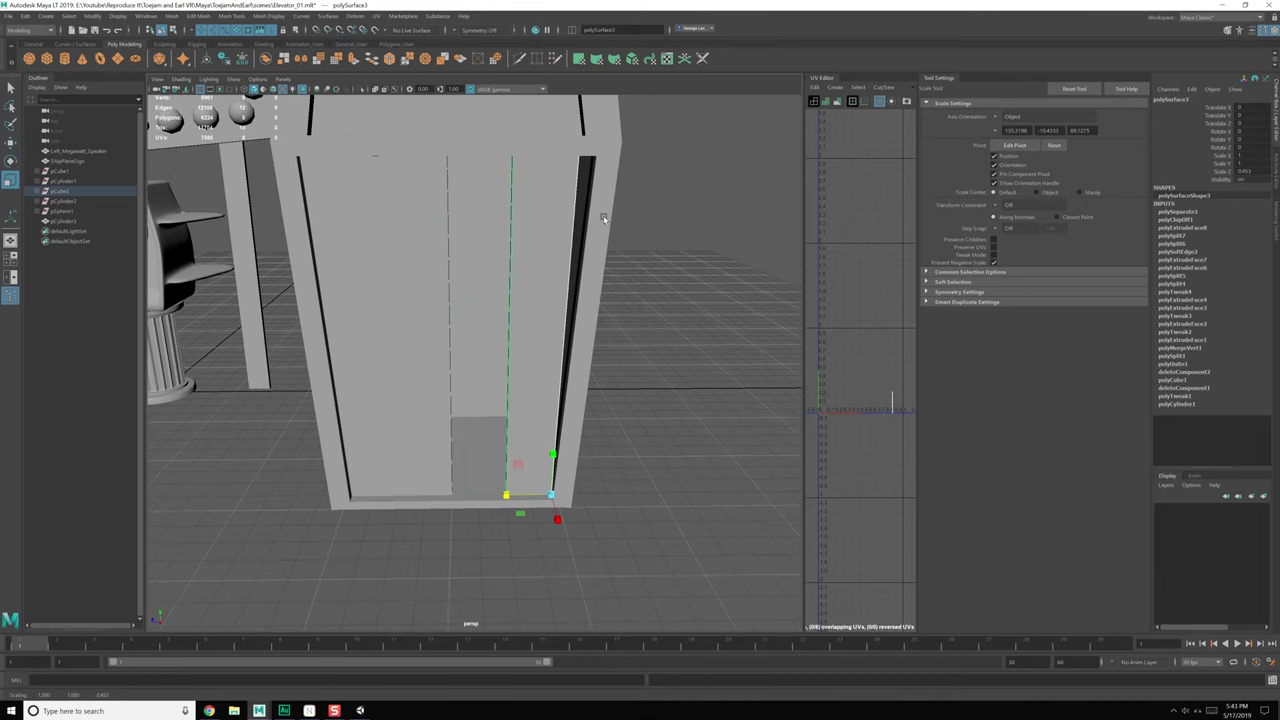
key(ctrl+z)
Step: Shift the right door's pivot outward along Z to align with the opening's upper outer corner, and test it with an undone Z scale
alt+middle_drag(588, 287, 579, 293)
alt+middle_drag(555, 401, 521, 428)
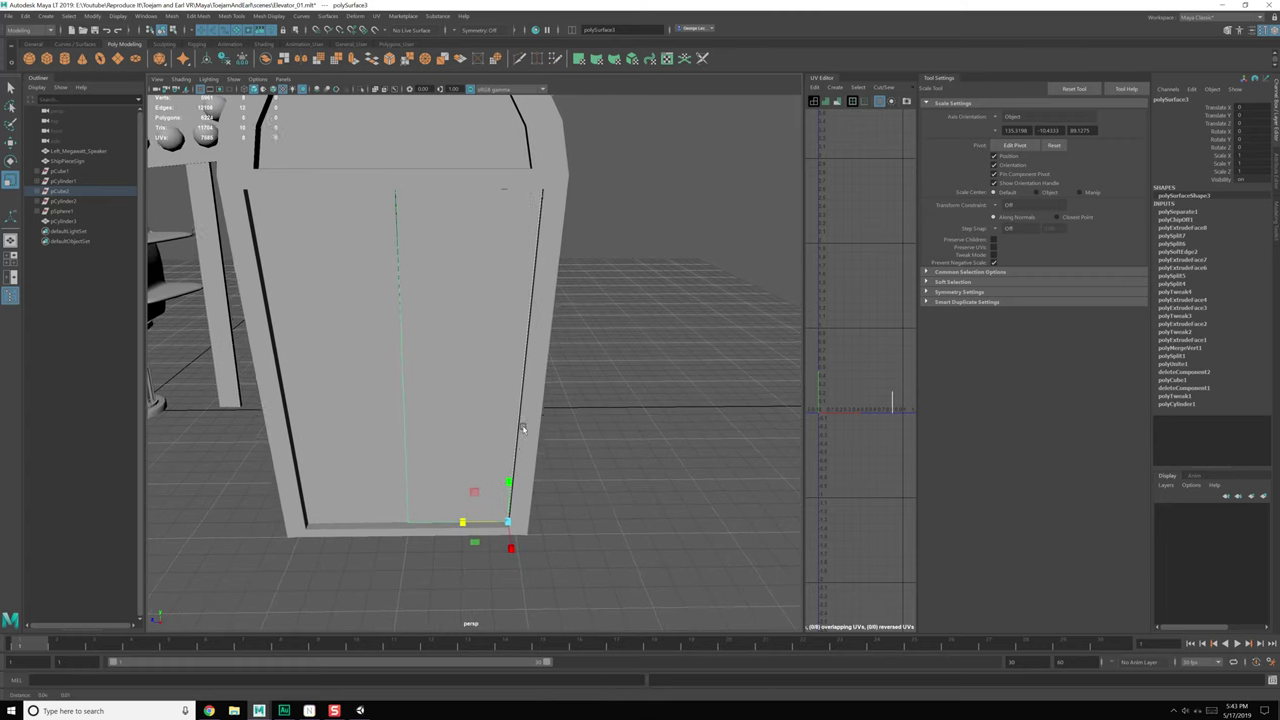
alt+middle_drag(521, 478, 501, 468)
key(d)
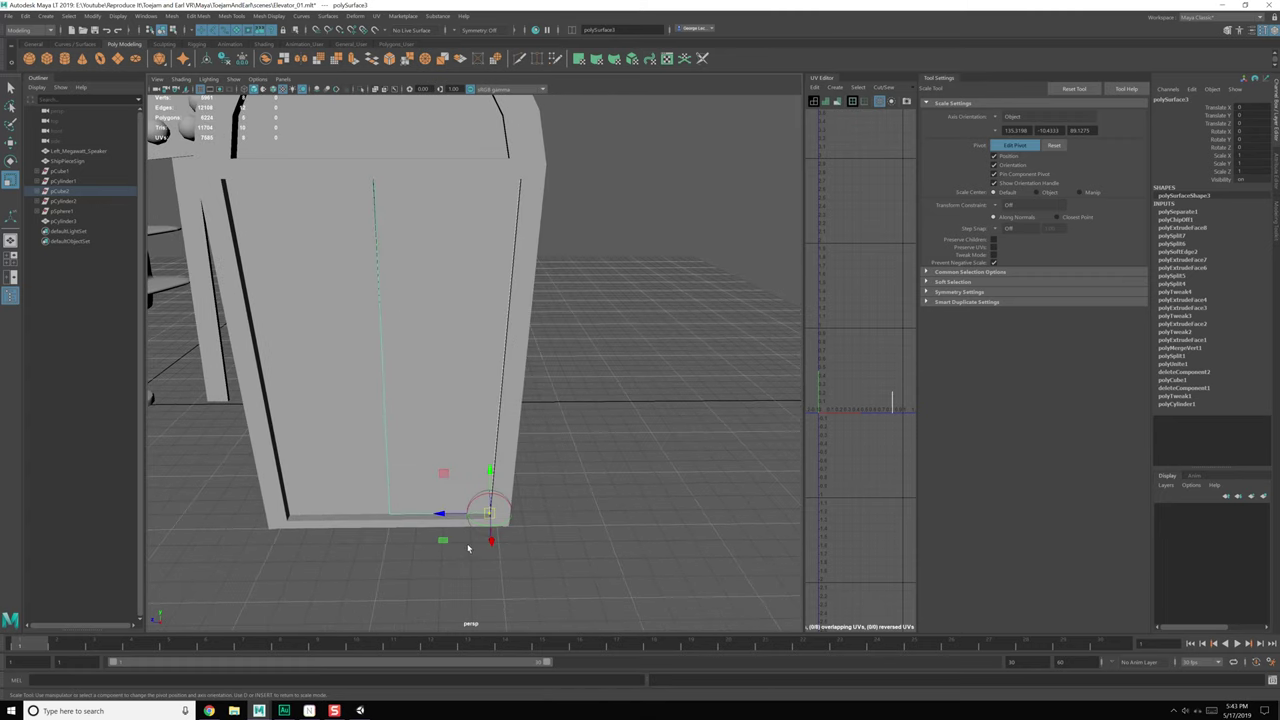
click(443, 516)
key(v)
middle_drag(520, 190, 523, 190)
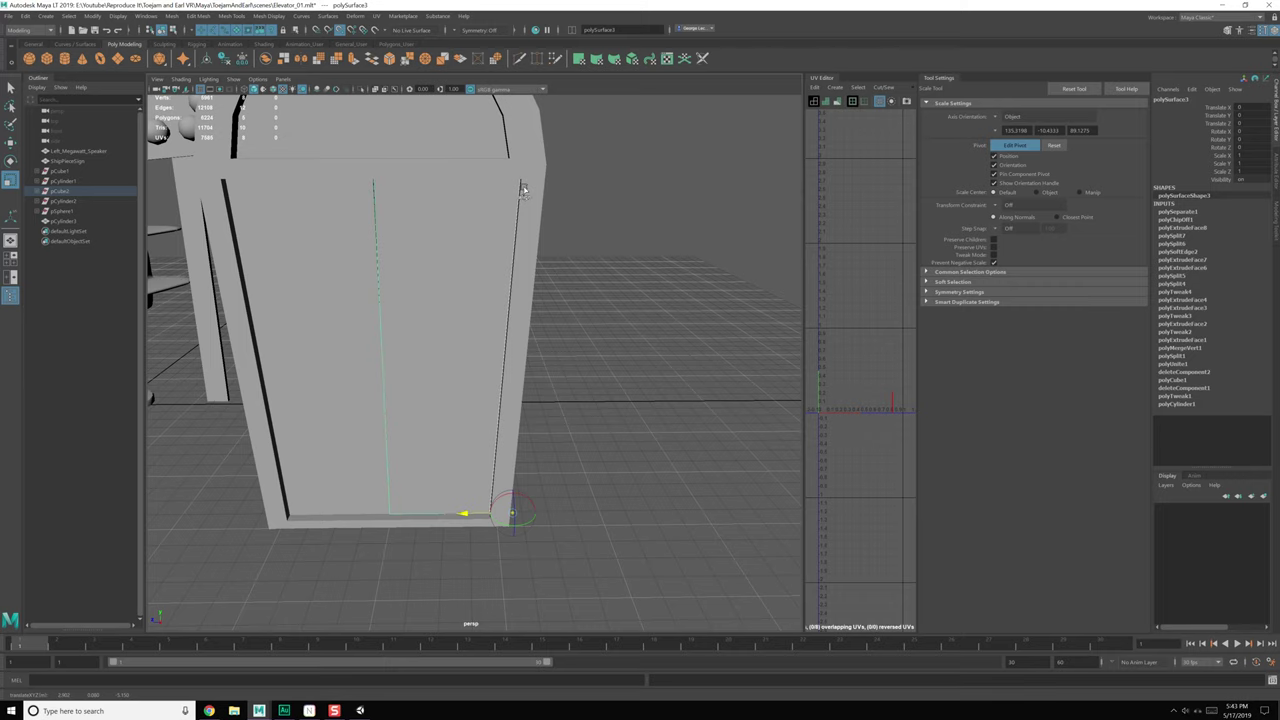
key(d)
drag(456, 514, 506, 514)
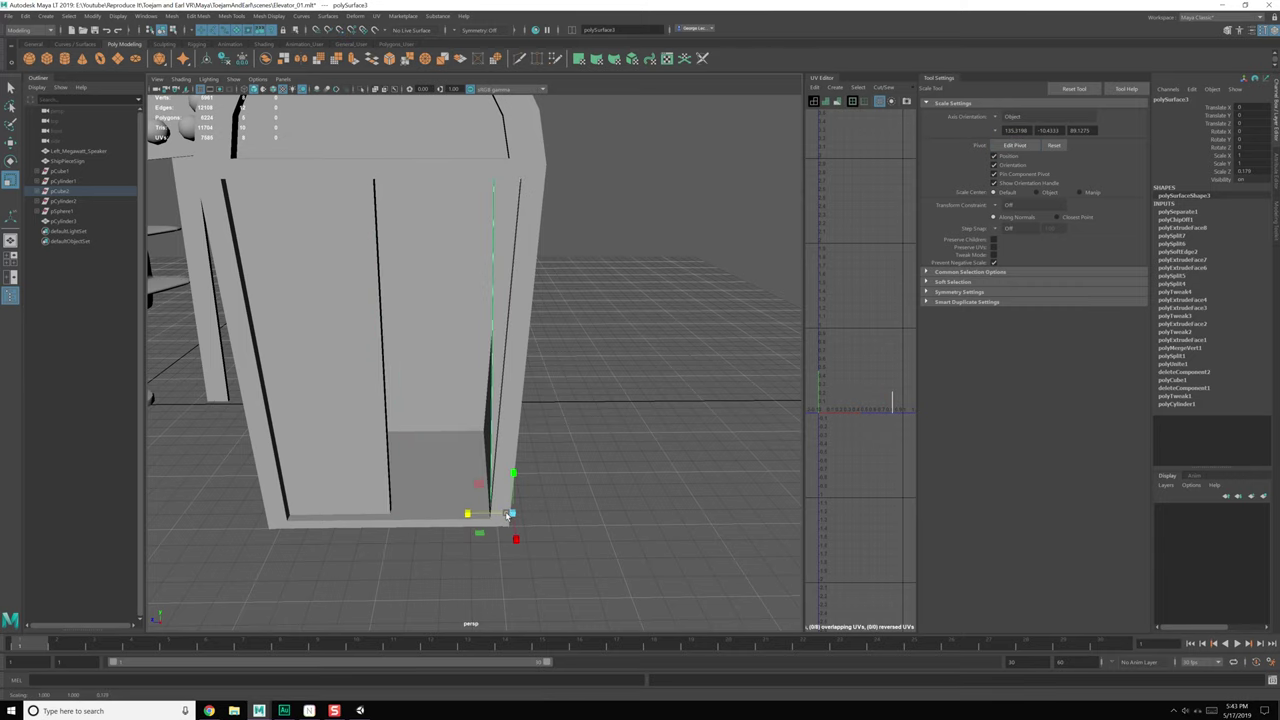
key(ctrl+z)
Step: Shift the left door's pivot outward along Z to align with the opening's upper outer corner
alt+drag(430, 430, 448, 396)
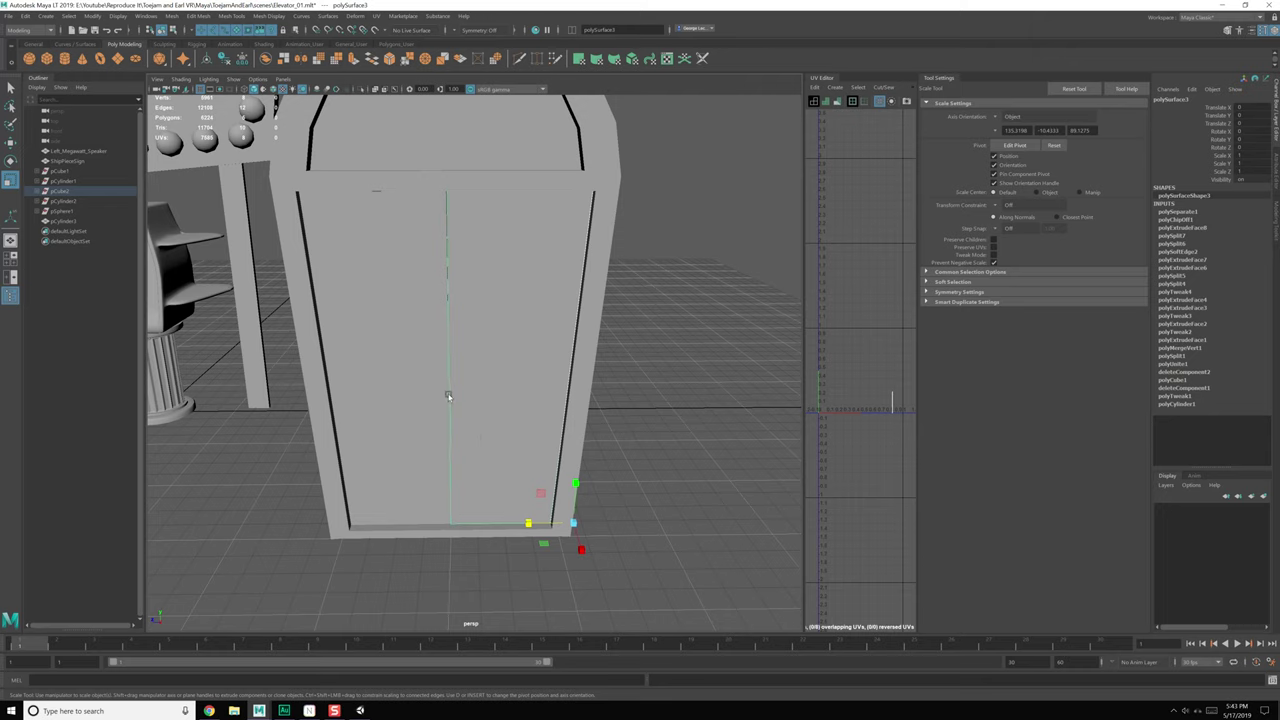
click(394, 364)
alt+drag(394, 364, 408, 402)
key(w)
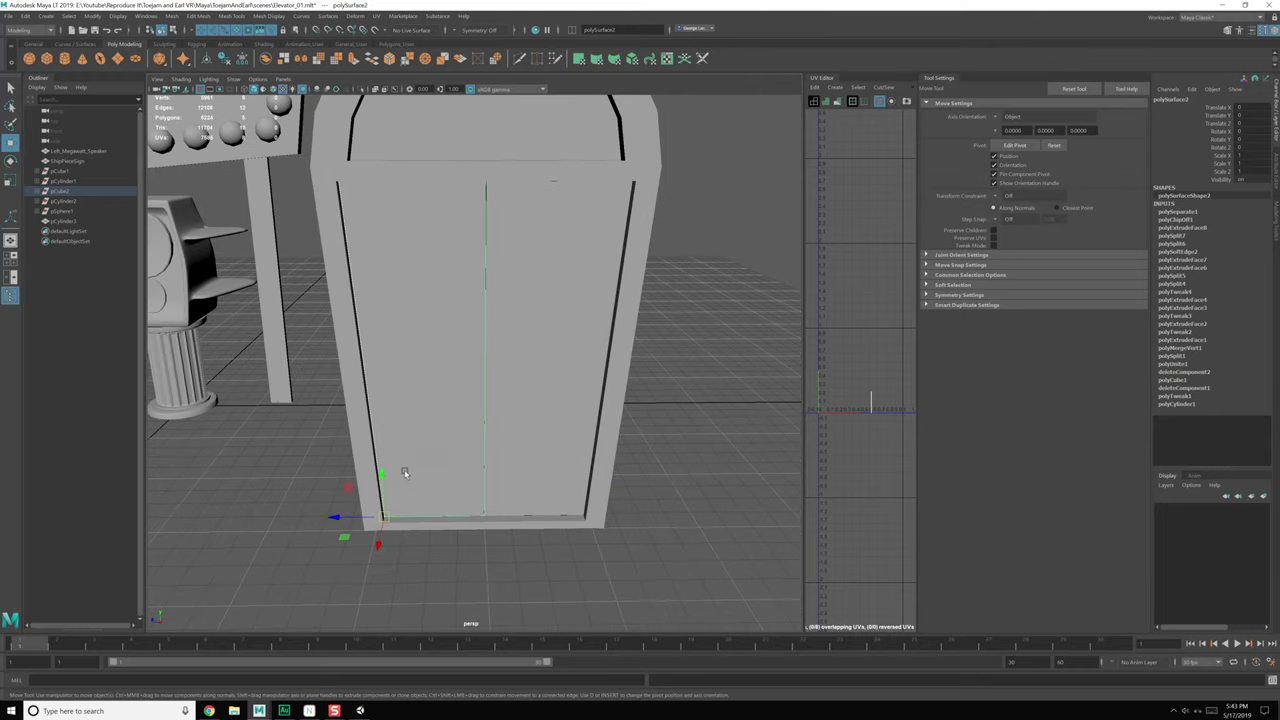
key(d)
click(341, 517)
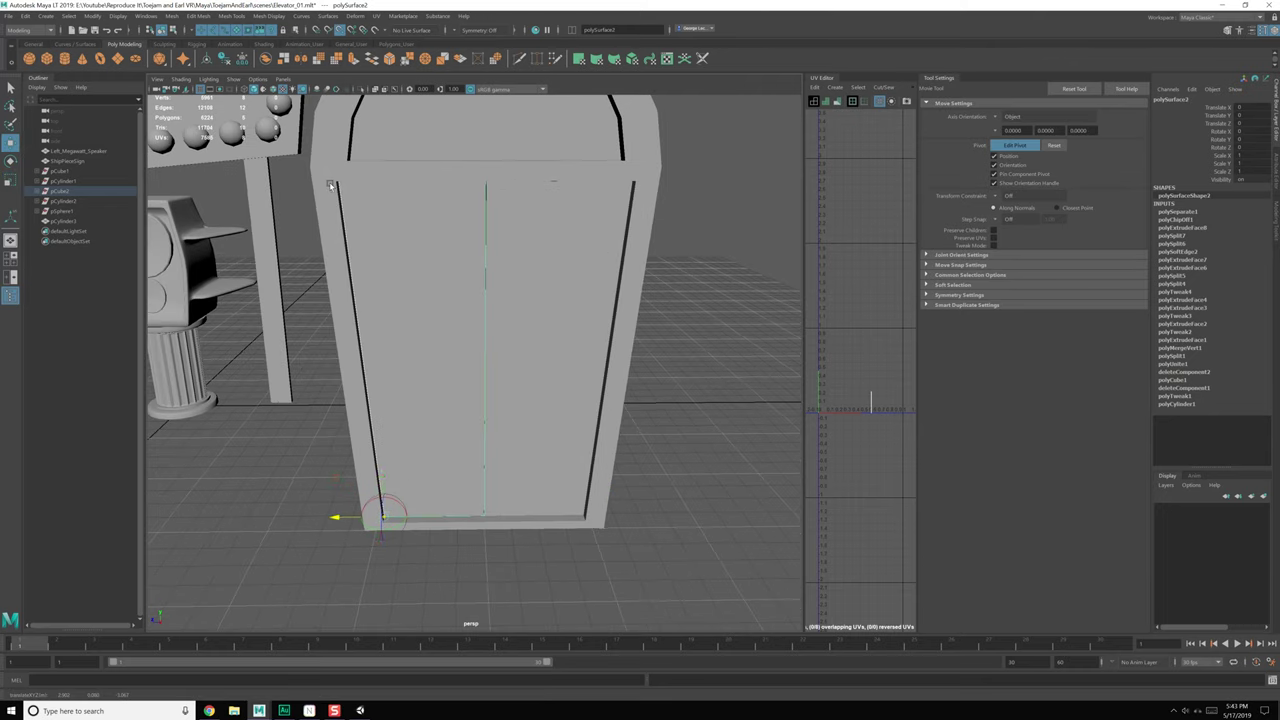
key(d)
key(r)
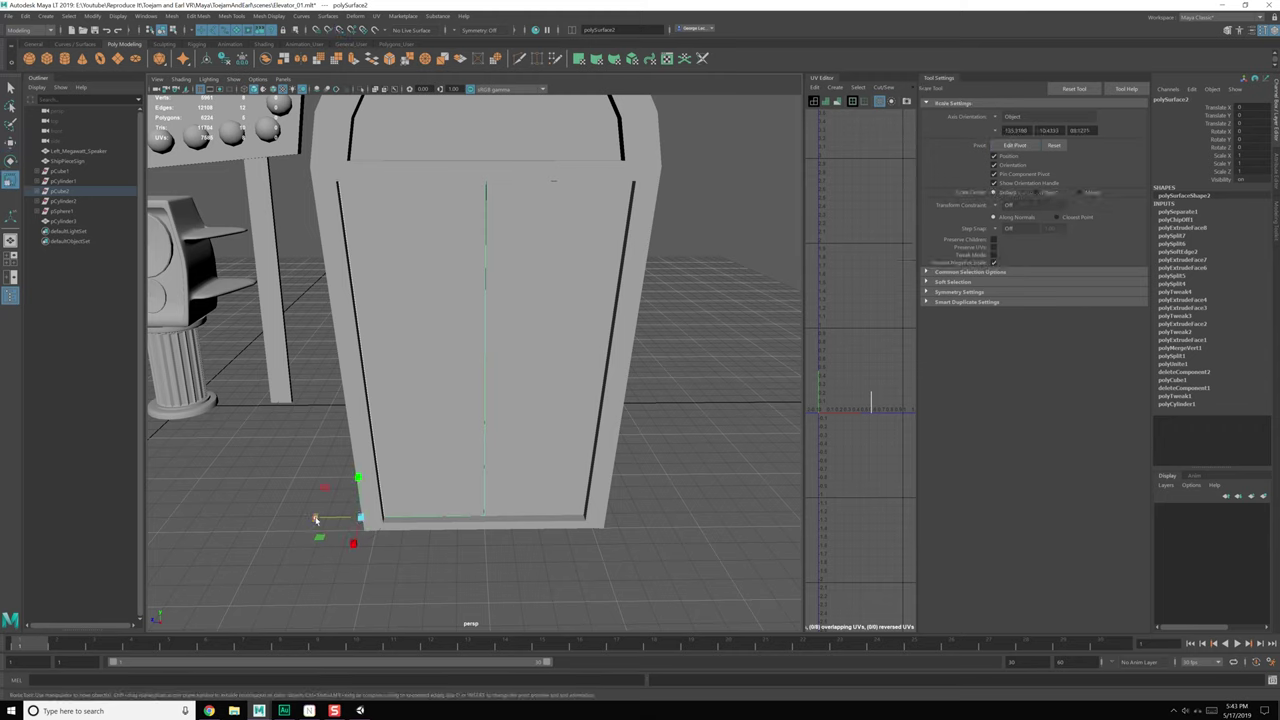
Step: Test opening both doors by scaling each one along Z toward its outer side, and undo both scalings
drag(316, 519, 352, 524)
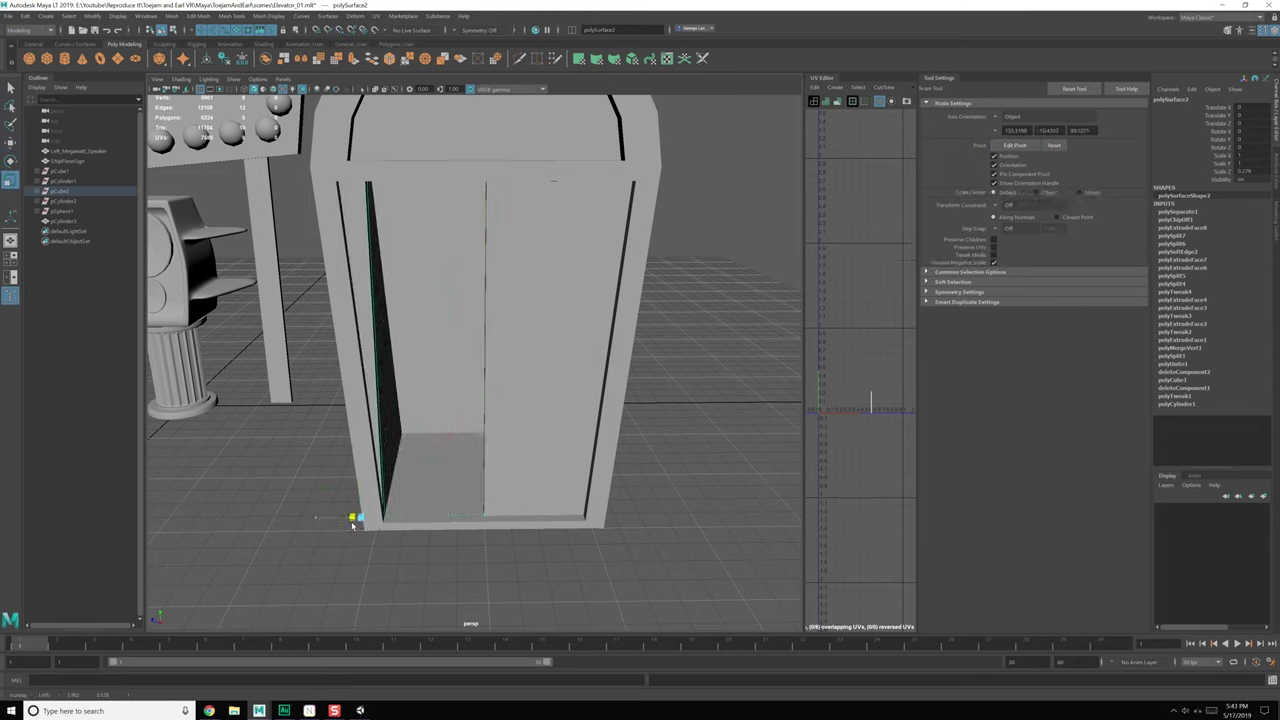
click(525, 462)
drag(558, 526, 599, 517)
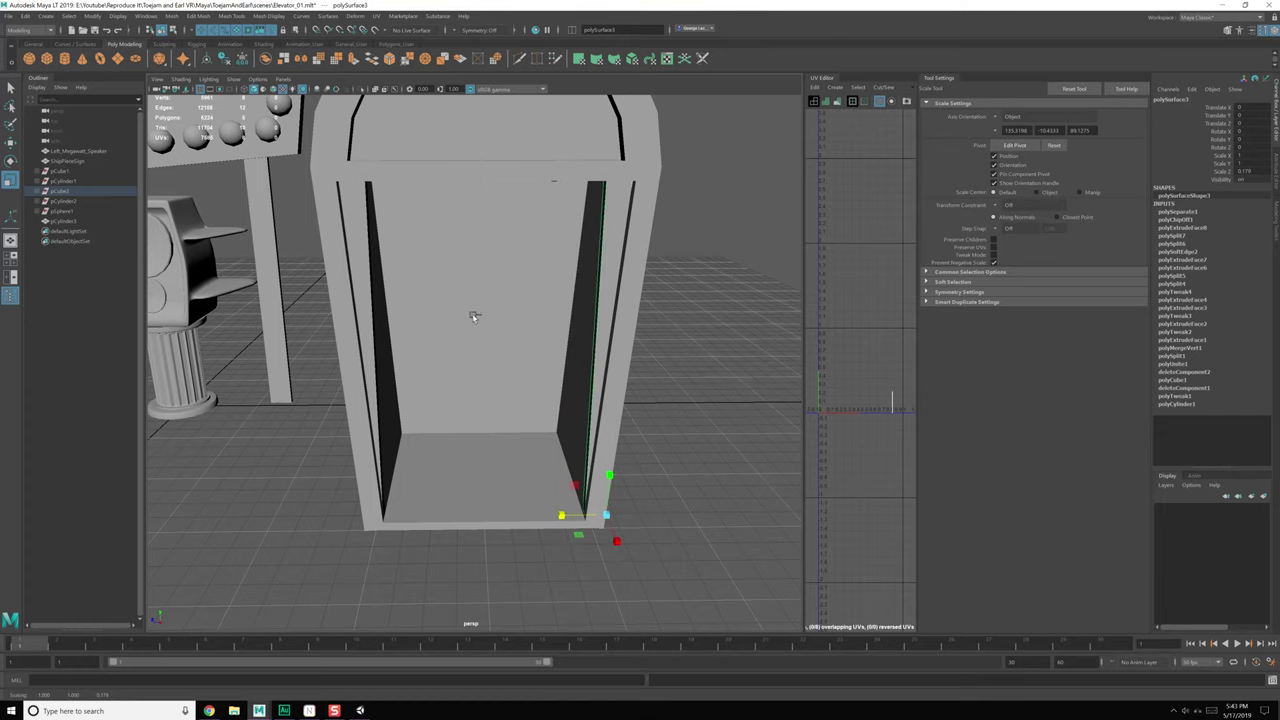
key(ctrl+z)
key(ctrl+z)
key(ctrl+z)
Step: Select the elevator body and centre its pivot
click(680, 360)
alt+middle_drag(535, 340, 526, 414)
alt+drag(526, 414, 452, 408)
click(465, 187)
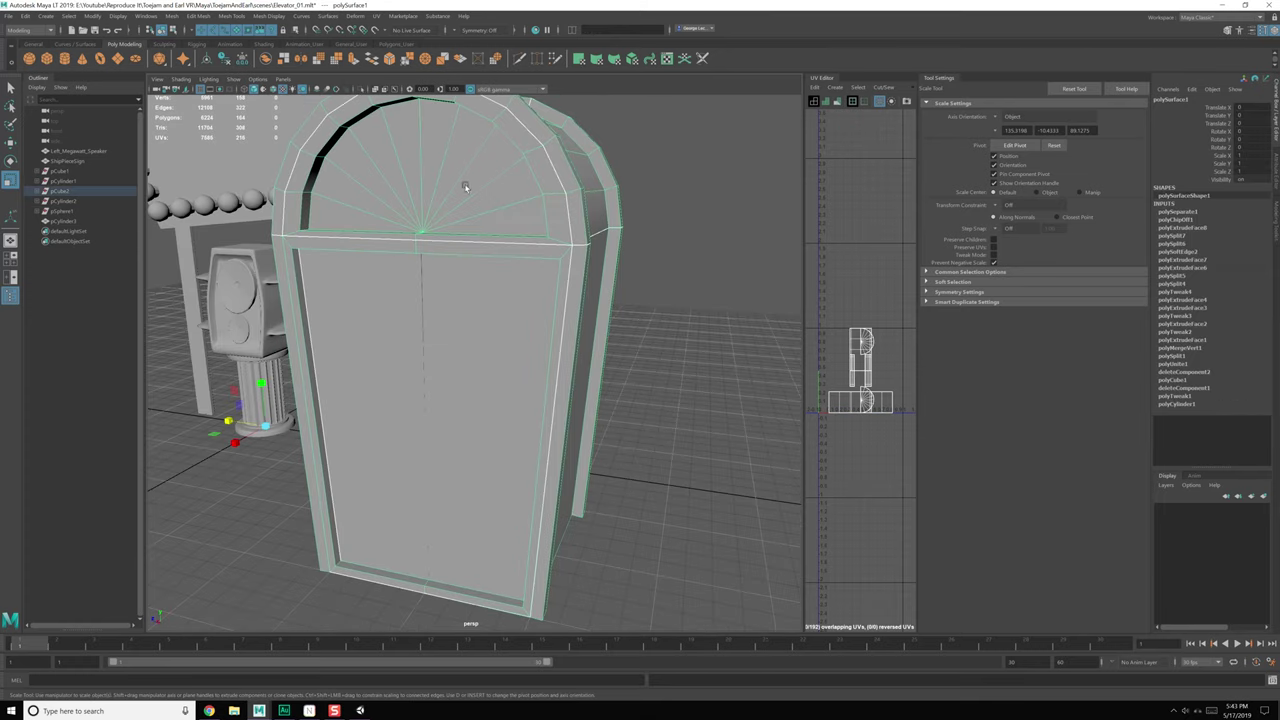
scroll(468, 430, down, 3)
key(space)
click(434, 398)
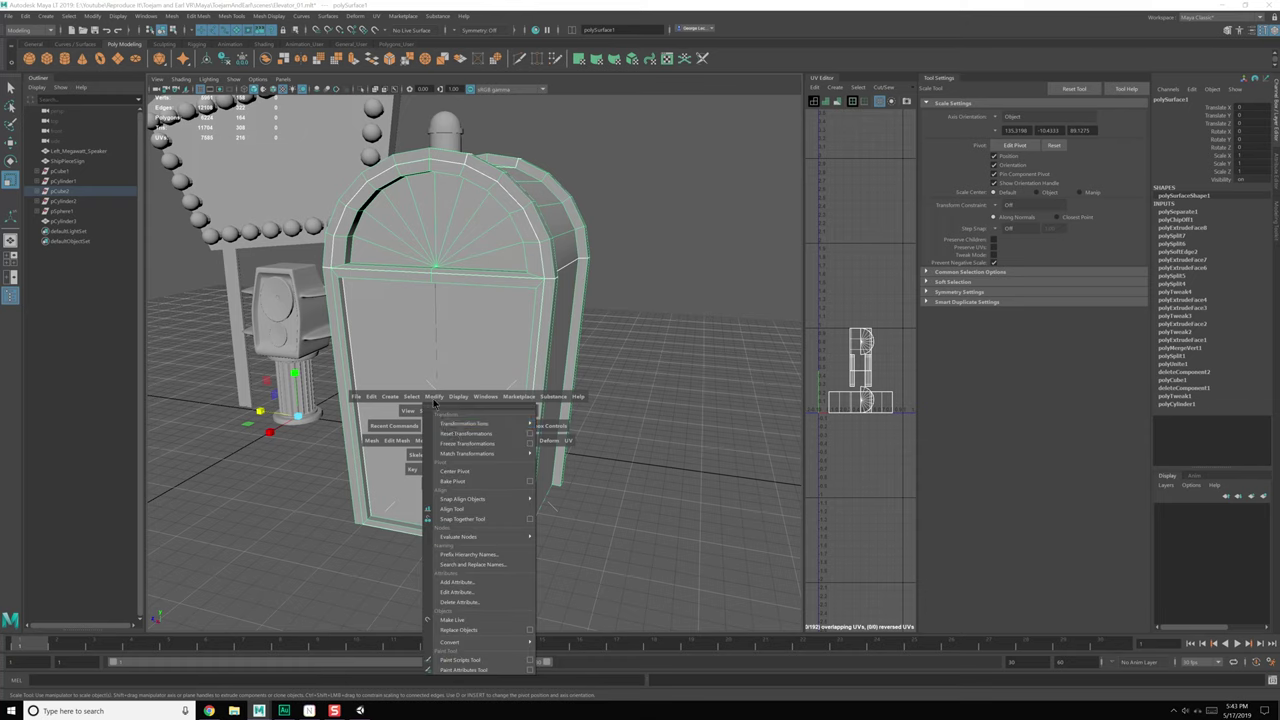
click(463, 473)
Step: Try to move the elevator body's pivot straight down below its base, and undo the move
alt+drag(480, 499, 535, 500)
alt+middle_drag(535, 500, 466, 434)
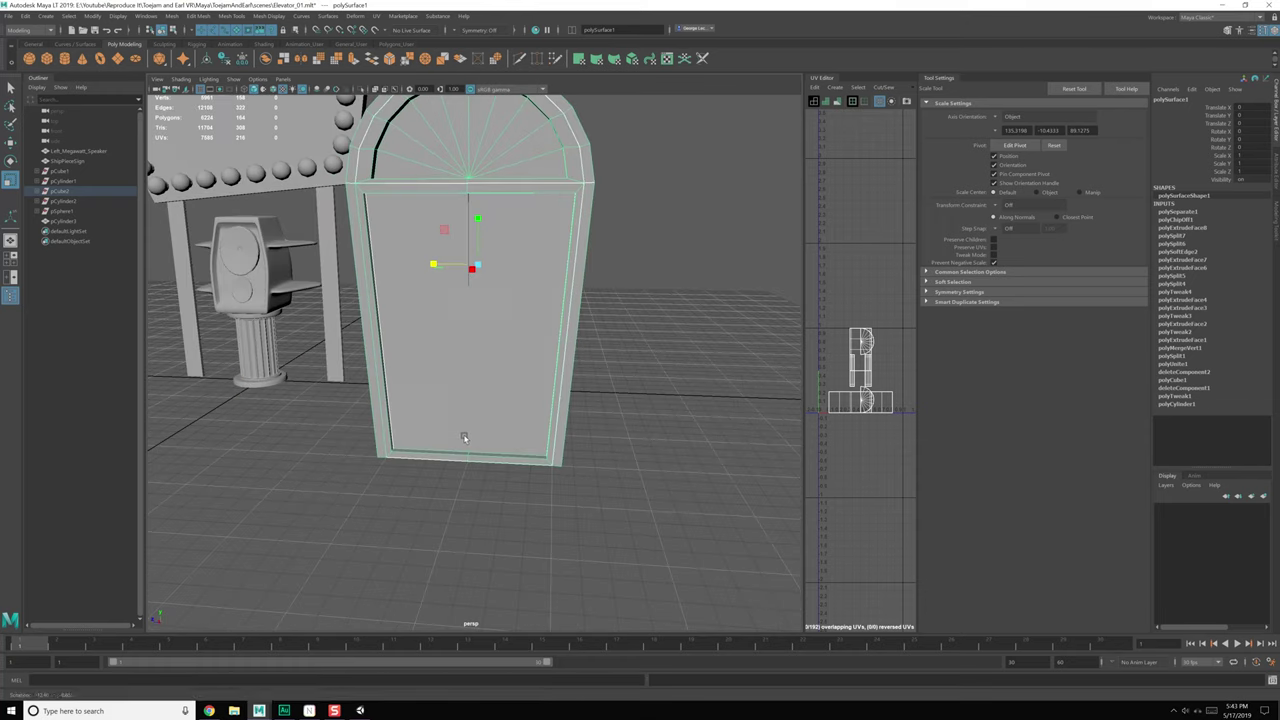
key(w)
key(d)
drag(479, 220, 476, 384)
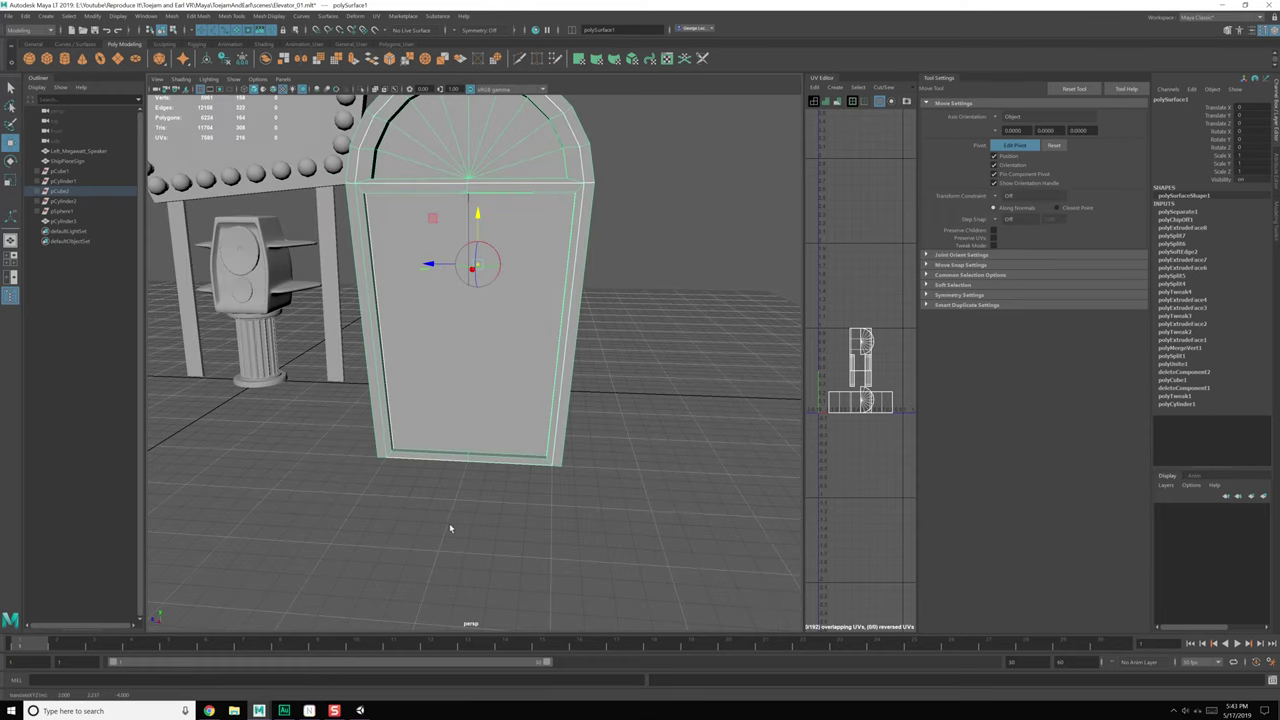
drag(453, 519, 454, 499)
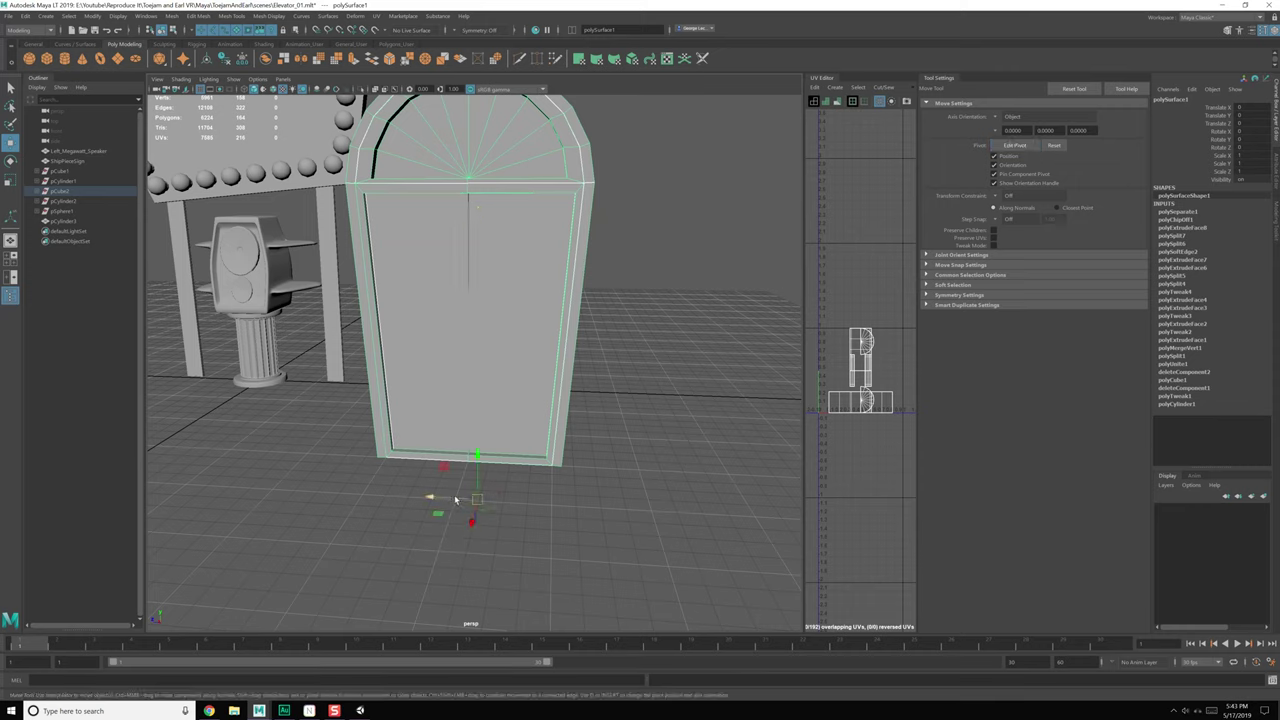
key(ctrl+z)
Step: Lower the elevator body's pivot along Y and snap it to the grid at the base of the elevator
key(d)
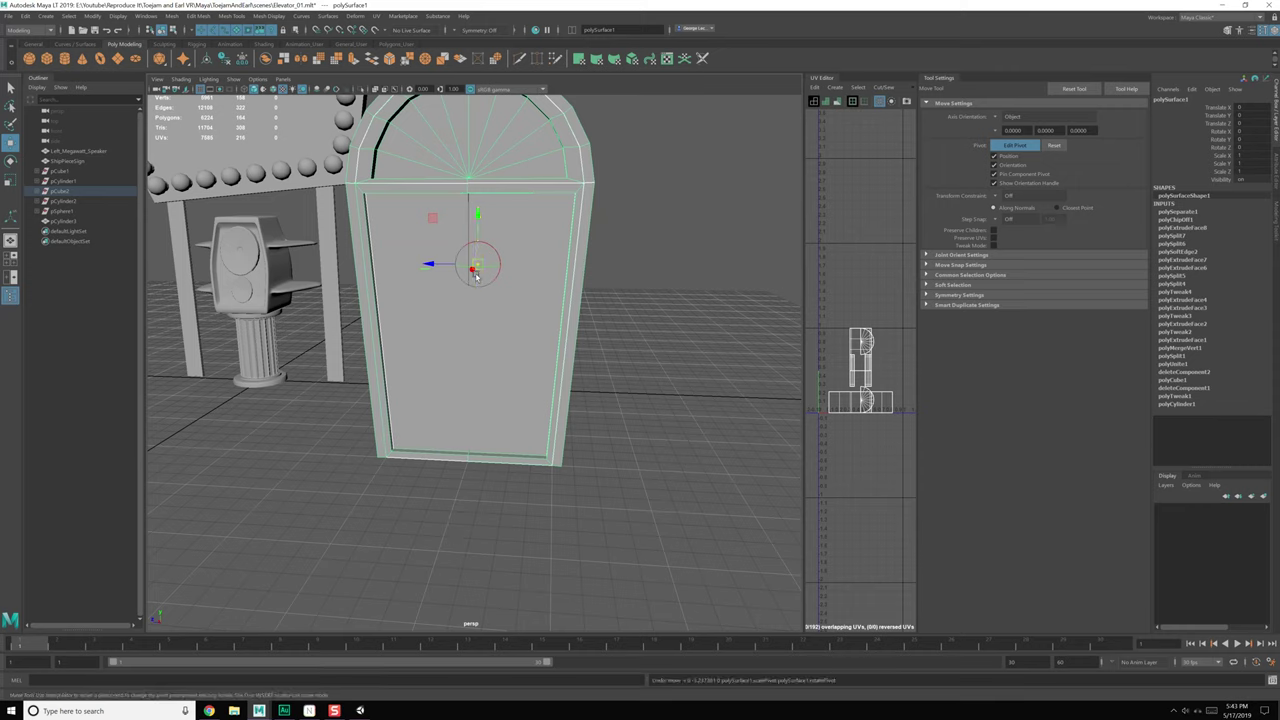
key(v)
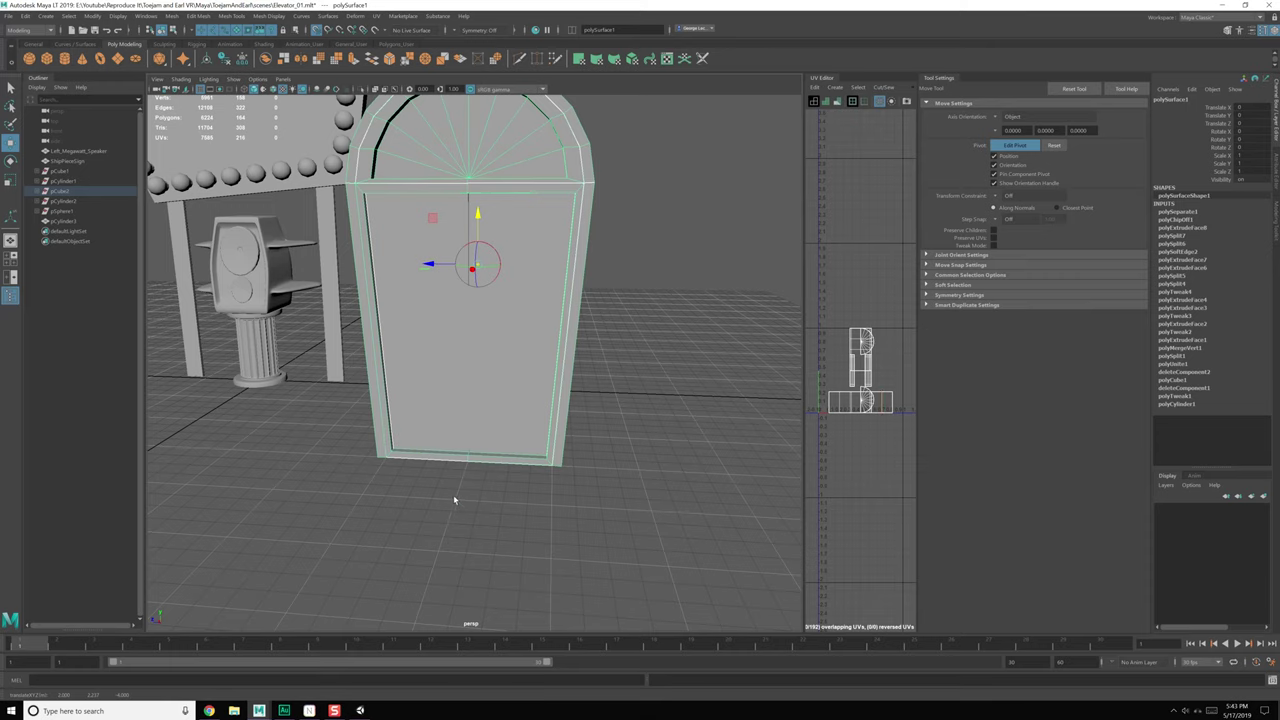
middle_drag(454, 498, 470, 503)
alt+drag(602, 511, 529, 501)
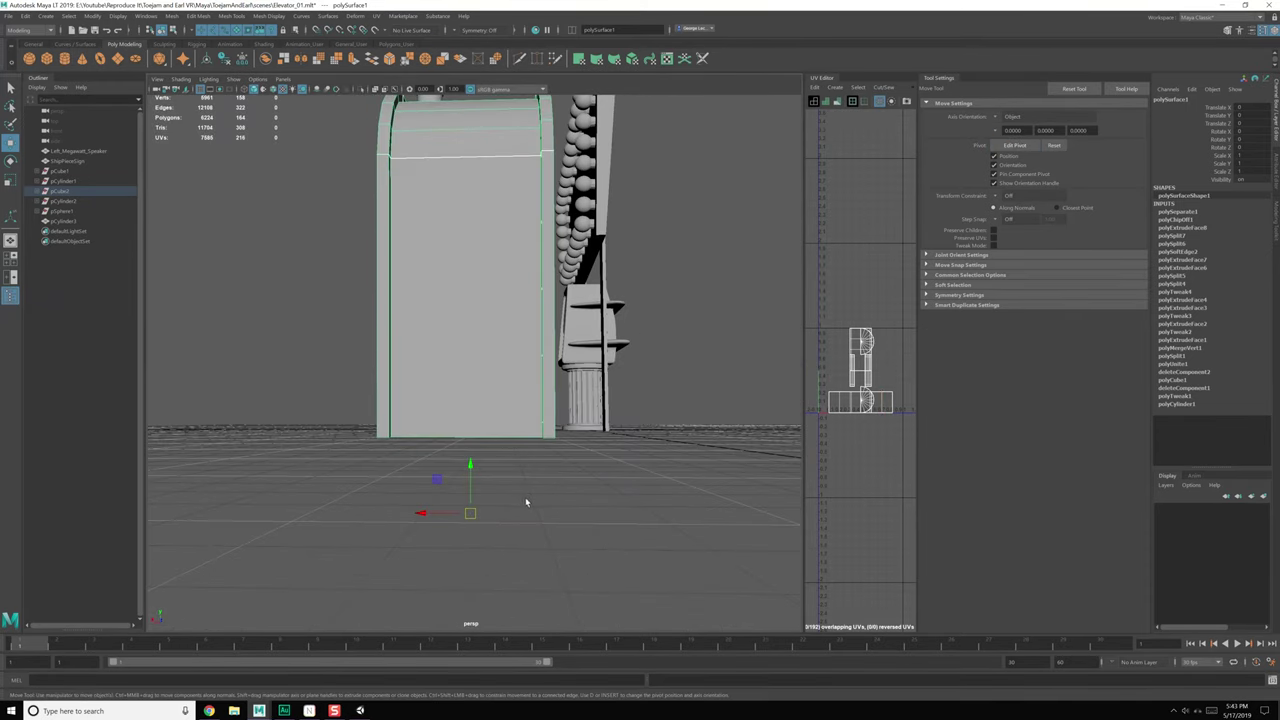
key(d)
key(x)
drag(471, 465, 472, 440)
Step: Combine the domed roof cylinder with the elevator body into one mesh
alt+drag(523, 360, 511, 417)
scroll(511, 417, down, 2)
alt+middle_drag(497, 340, 494, 396)
click(468, 252)
scroll(528, 318, up, 3)
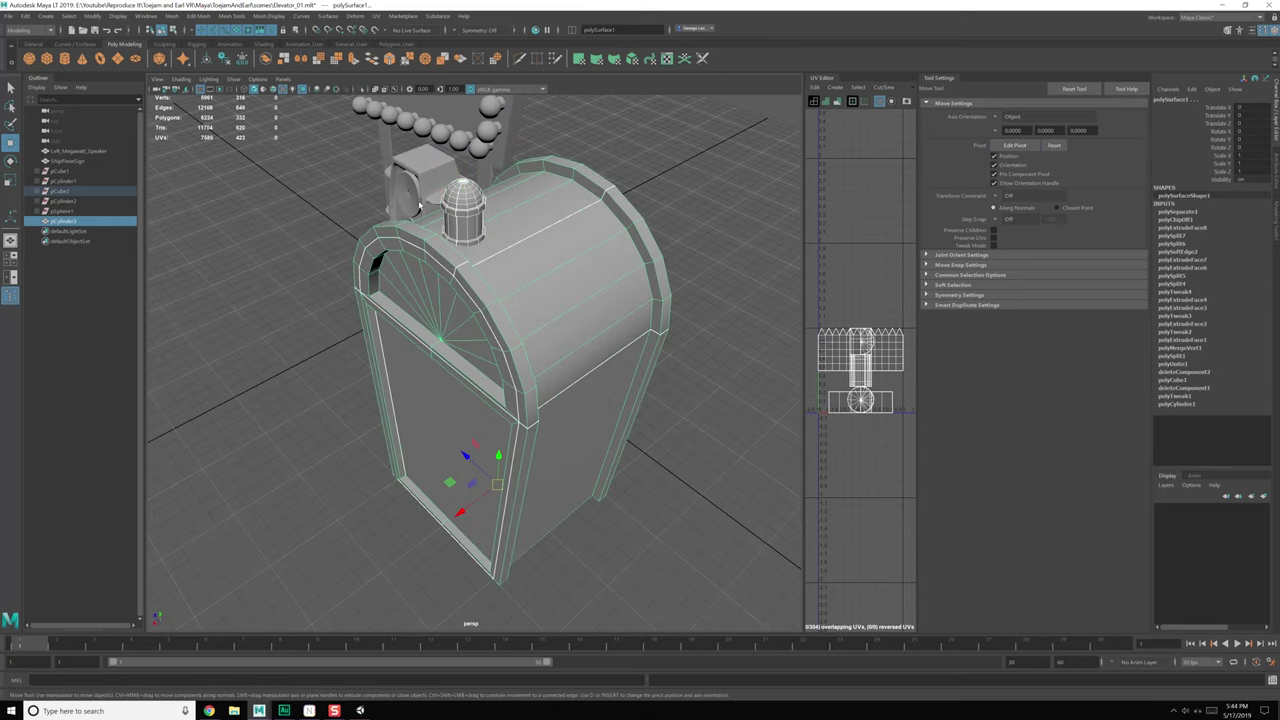
alt+drag(535, 316, 495, 318)
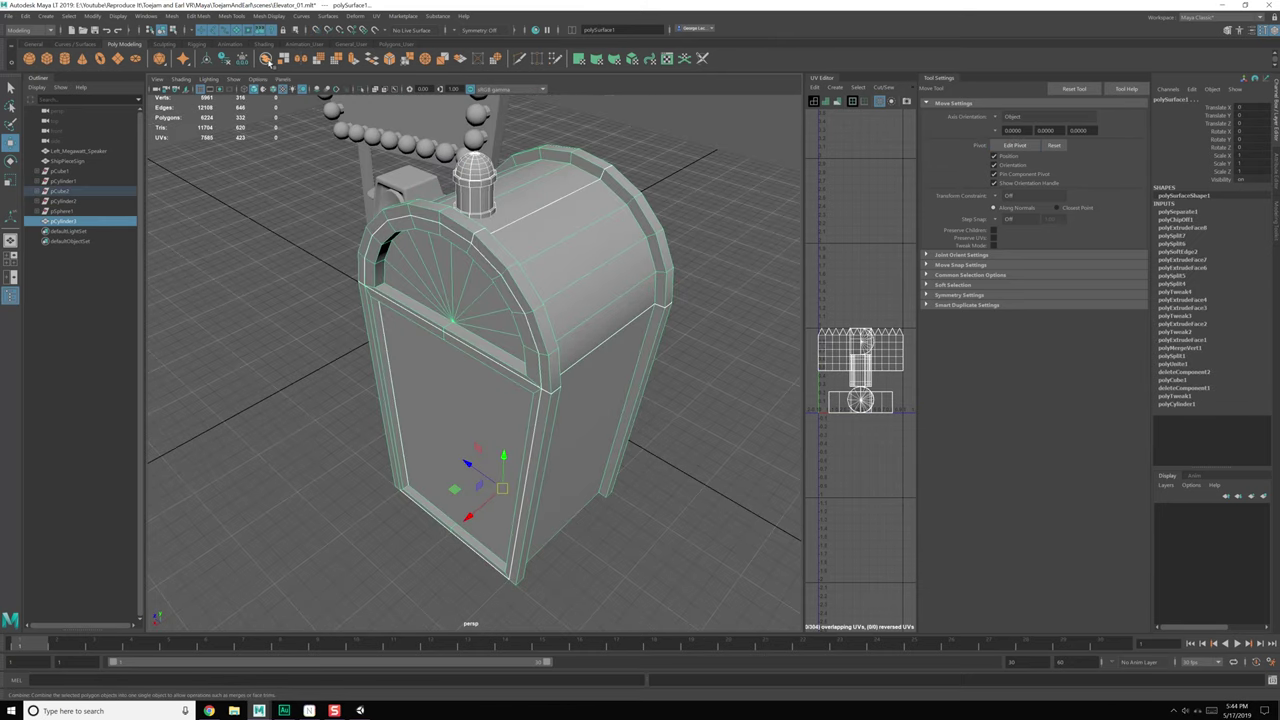
click(267, 61)
Step: Group both doors with the combined elevator body and delete all construction history in the scene
click(429, 404)
shift+click(489, 421)
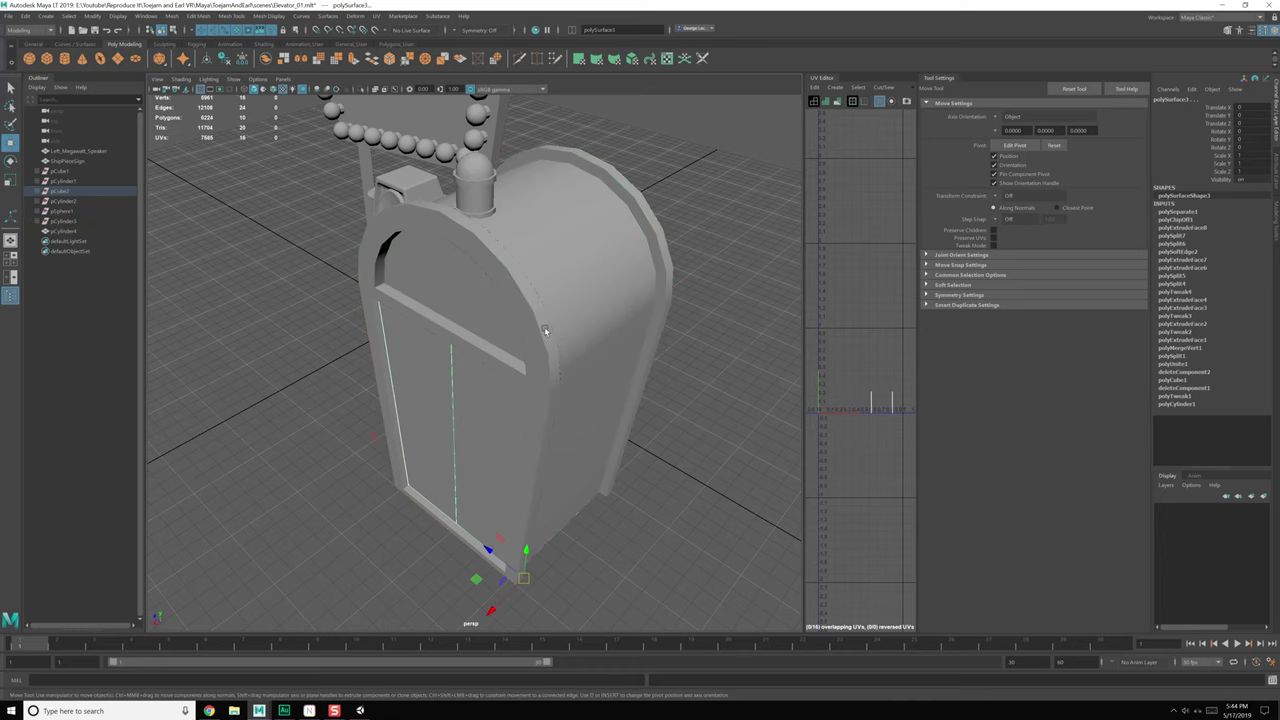
shift+click(544, 283)
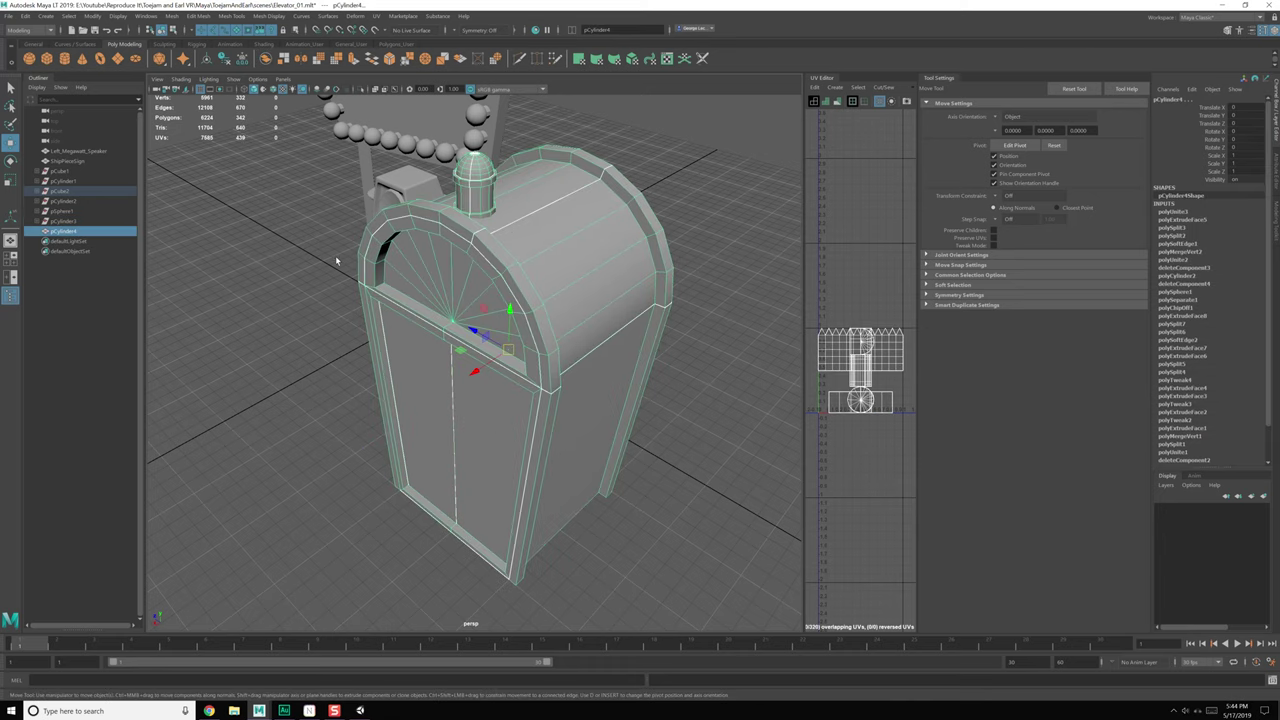
key(ctrl+g)
click(24, 16)
mouse_move(72, 144)
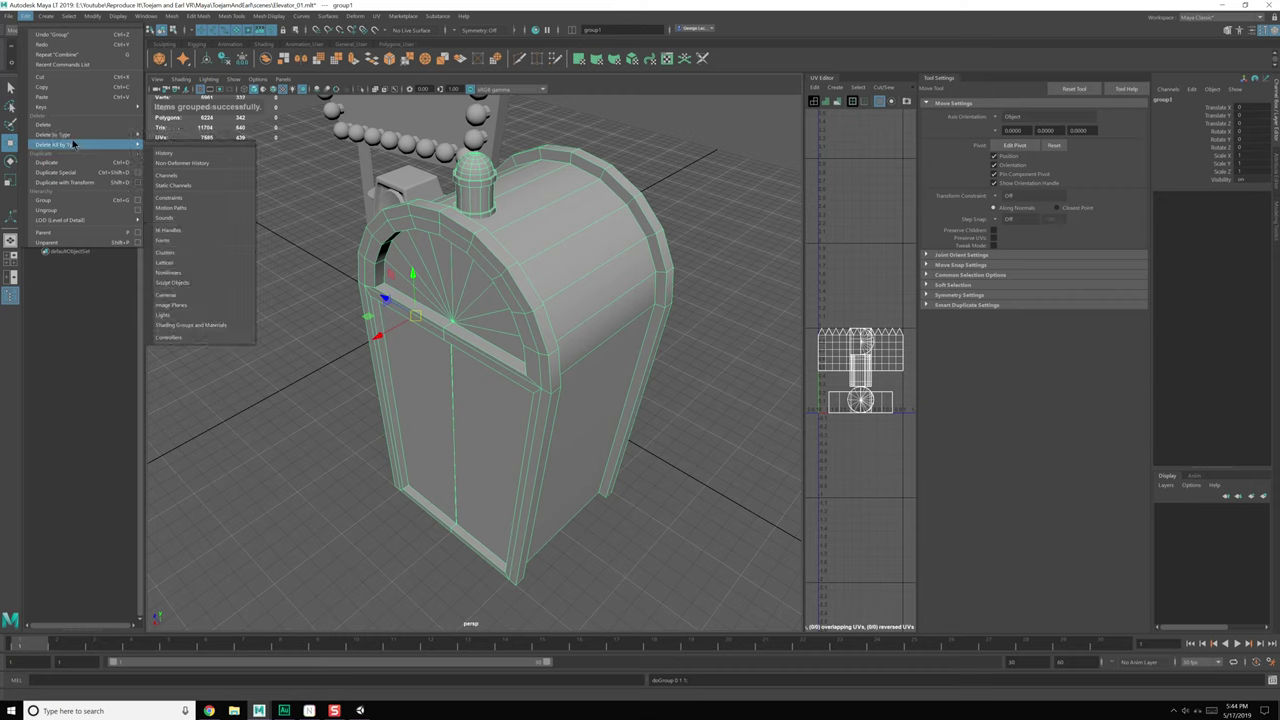
click(164, 152)
Step: Delete the speaker and the ShipPieceSign reference models from the scene
click(66, 162)
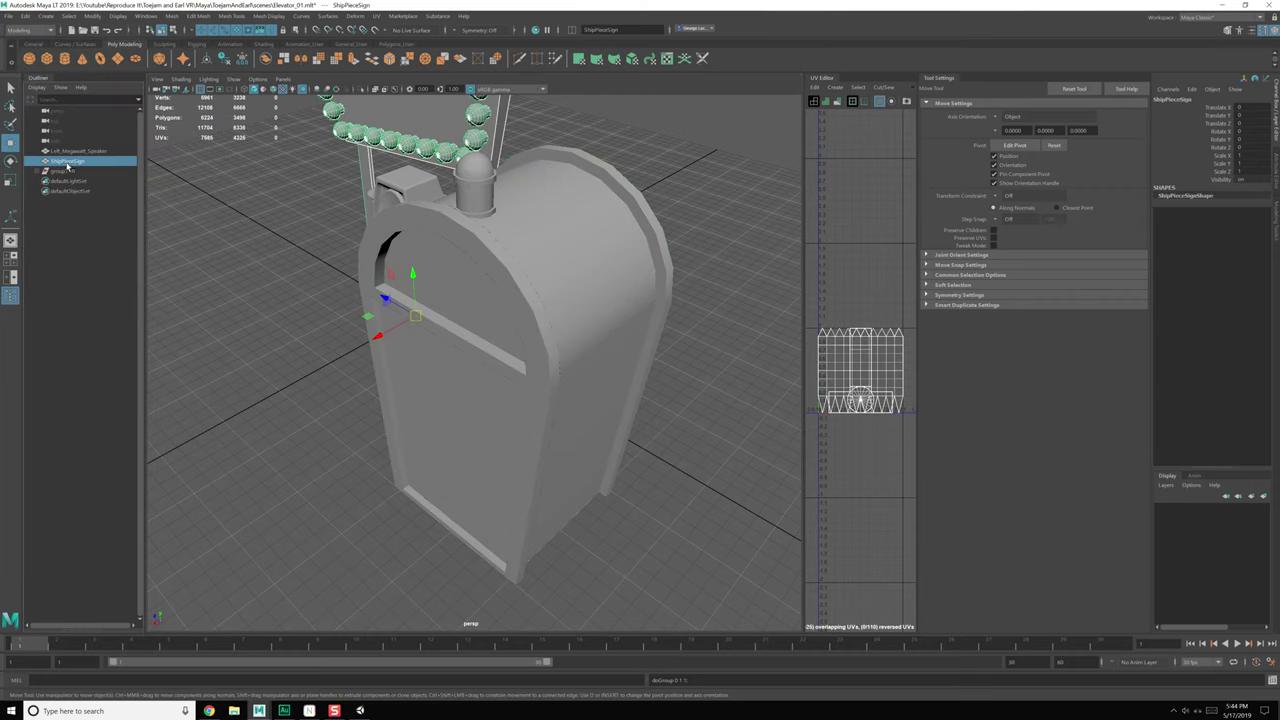
click(71, 153)
shift+click(75, 161)
key(Delete)
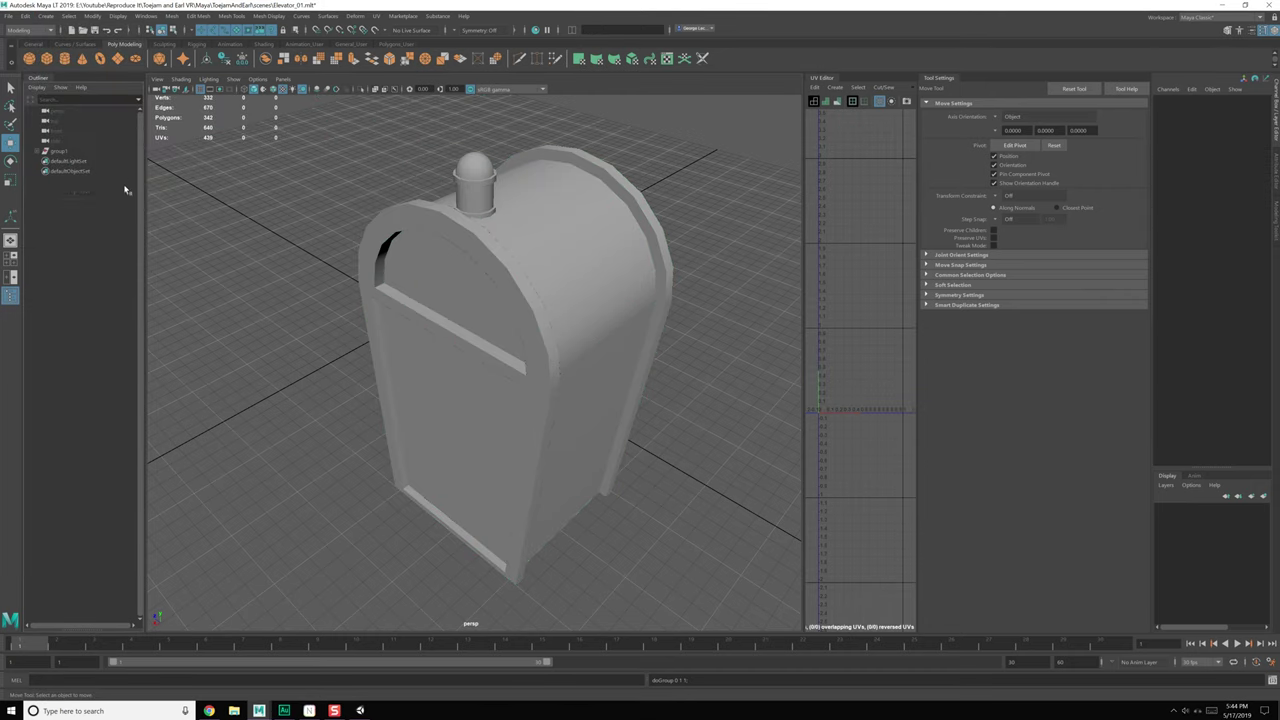
Step: Expand the new group and rename it Elevator
click(58, 152)
click(38, 151)
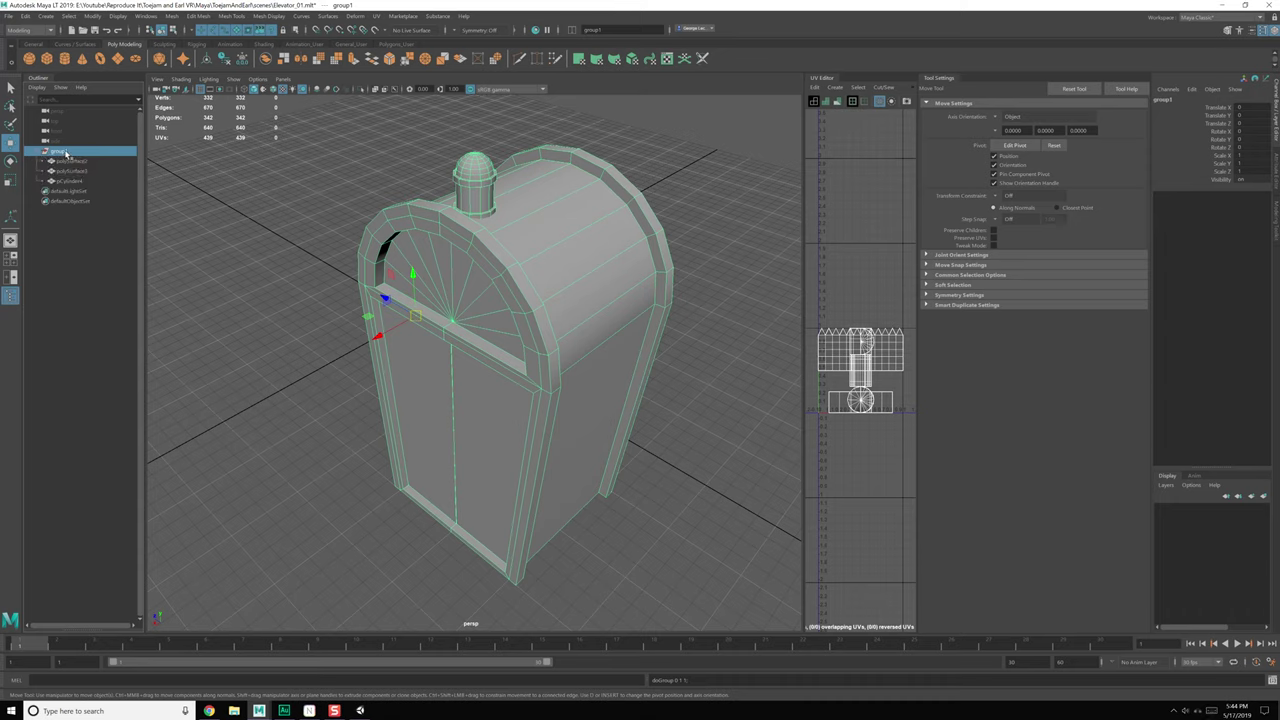
double_click(66, 152)
text(Elevat)
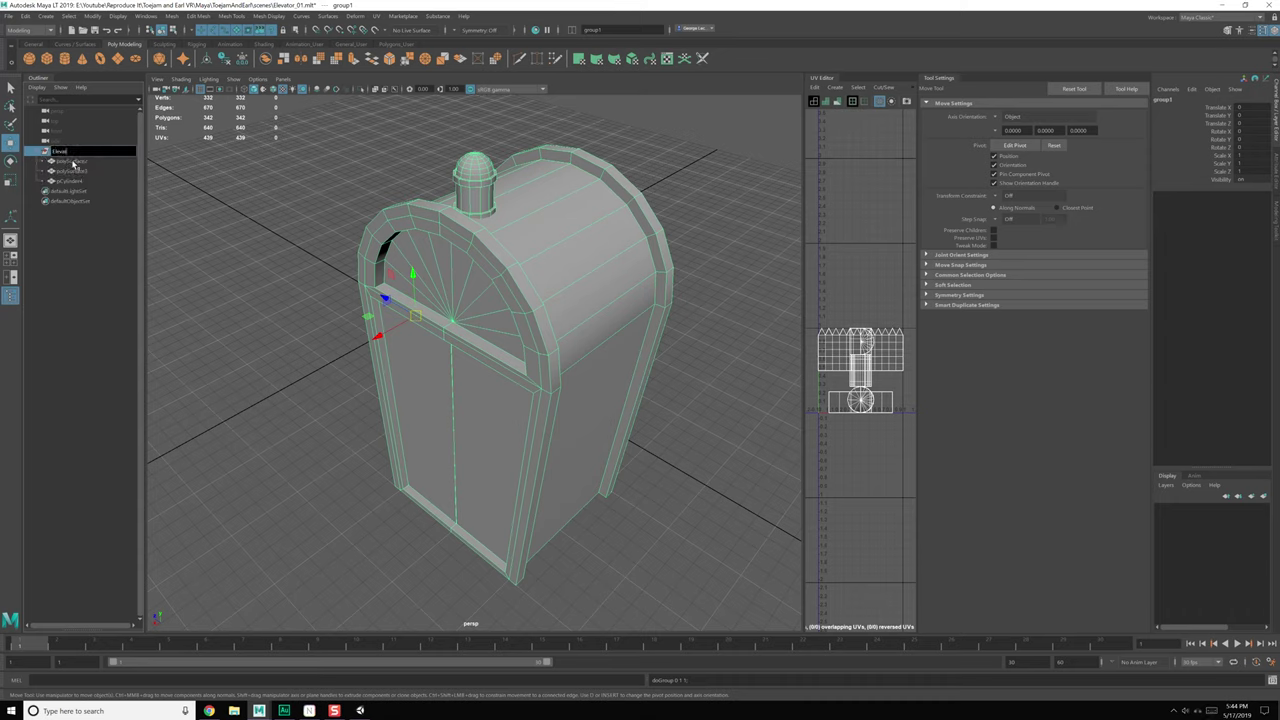
text(or)
key(Return)
Step: Identify which side the first door in the group is on and rename it ElevatorDoor_R
click(87, 162)
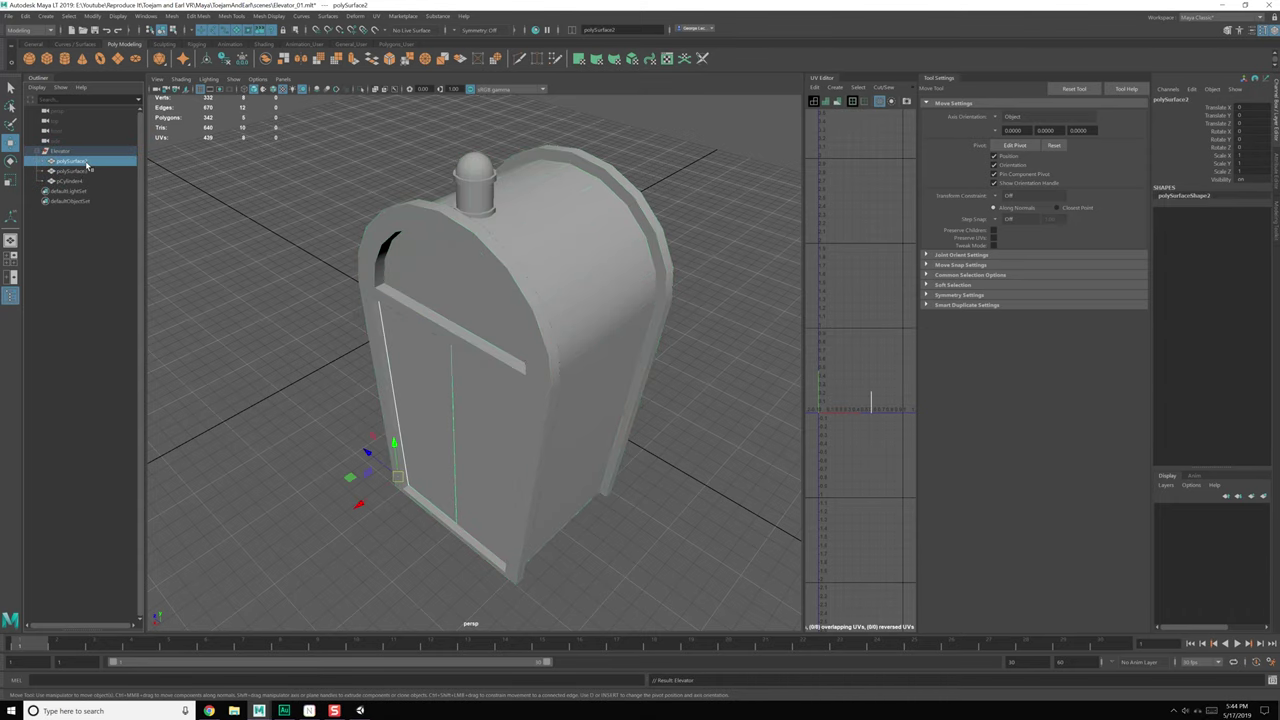
double_click(70, 161)
alt+drag(541, 257, 451, 266)
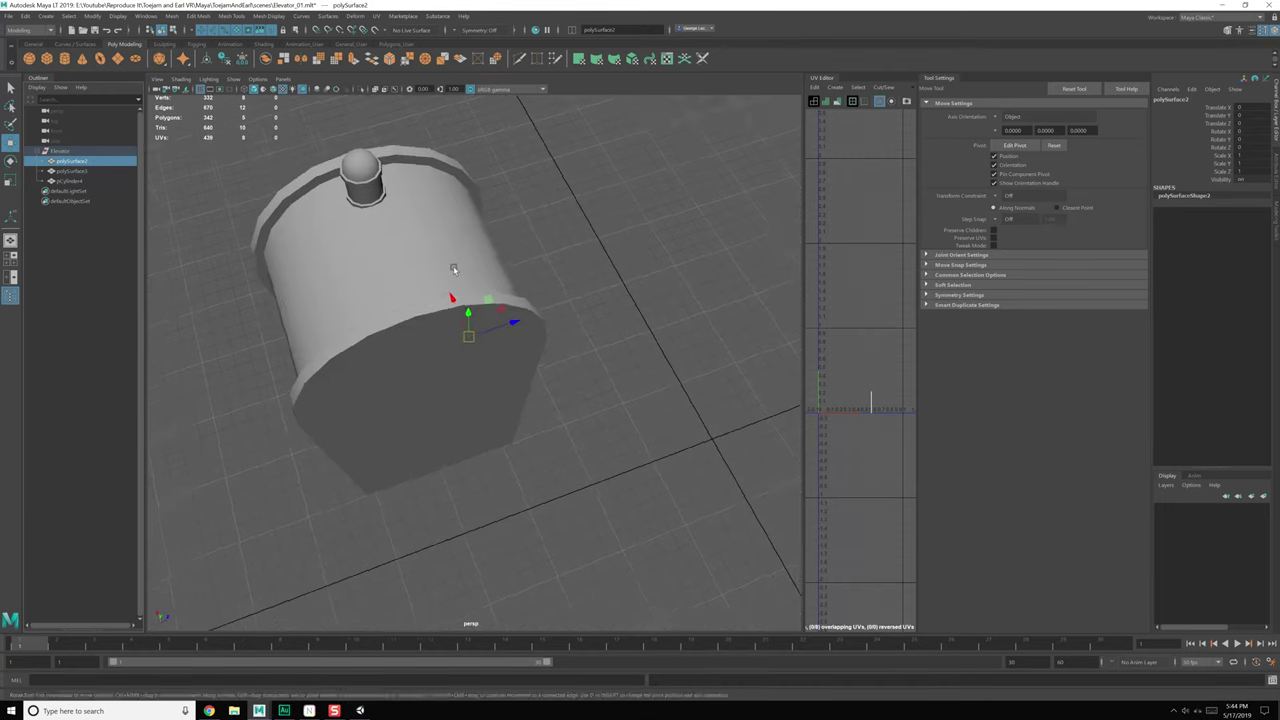
alt+drag(557, 288, 541, 332)
double_click(75, 161)
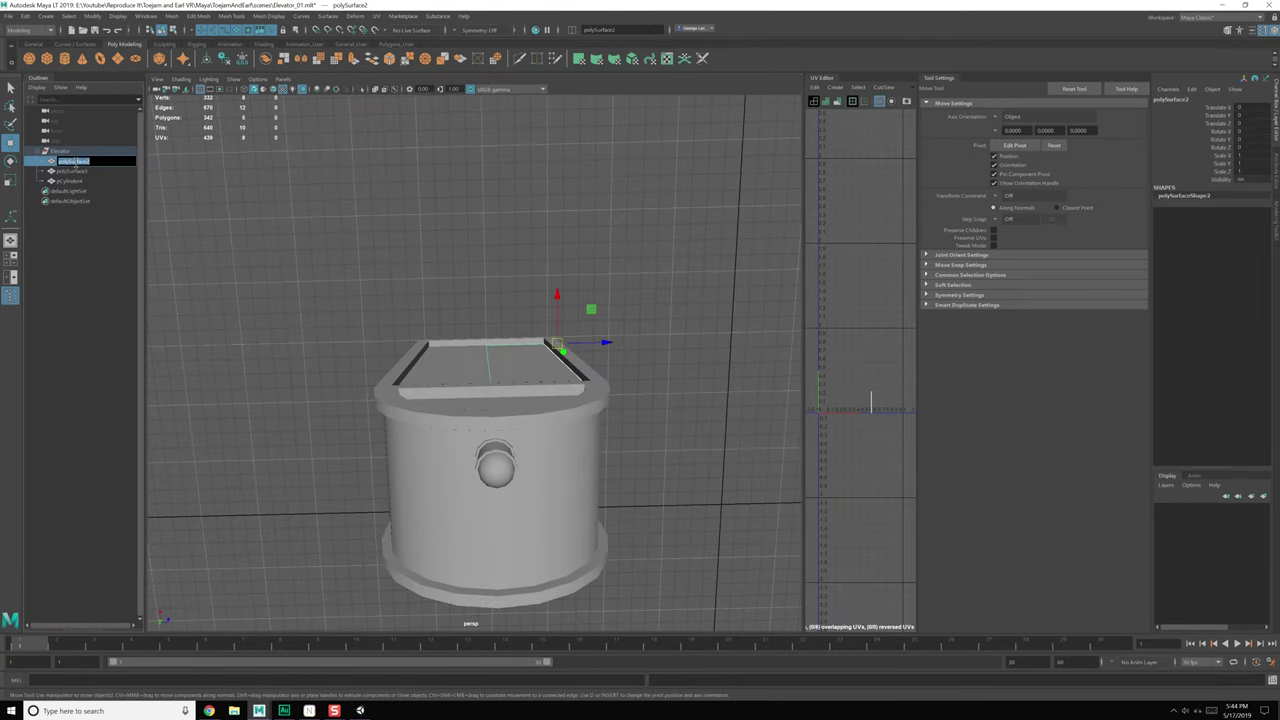
text(ElevatorDoor_R)
key(Return)
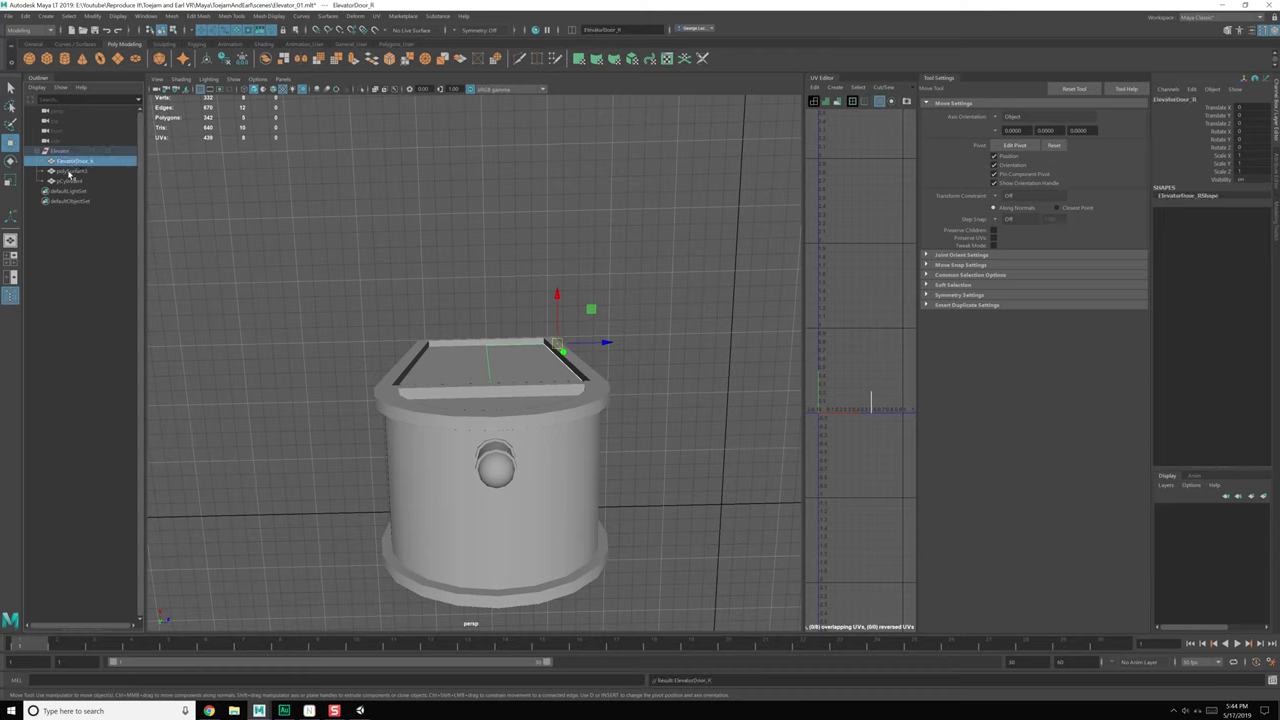
Step: Rename the other door ElevatorDoor_L and the combined body mesh ElevatorBody
double_click(68, 172)
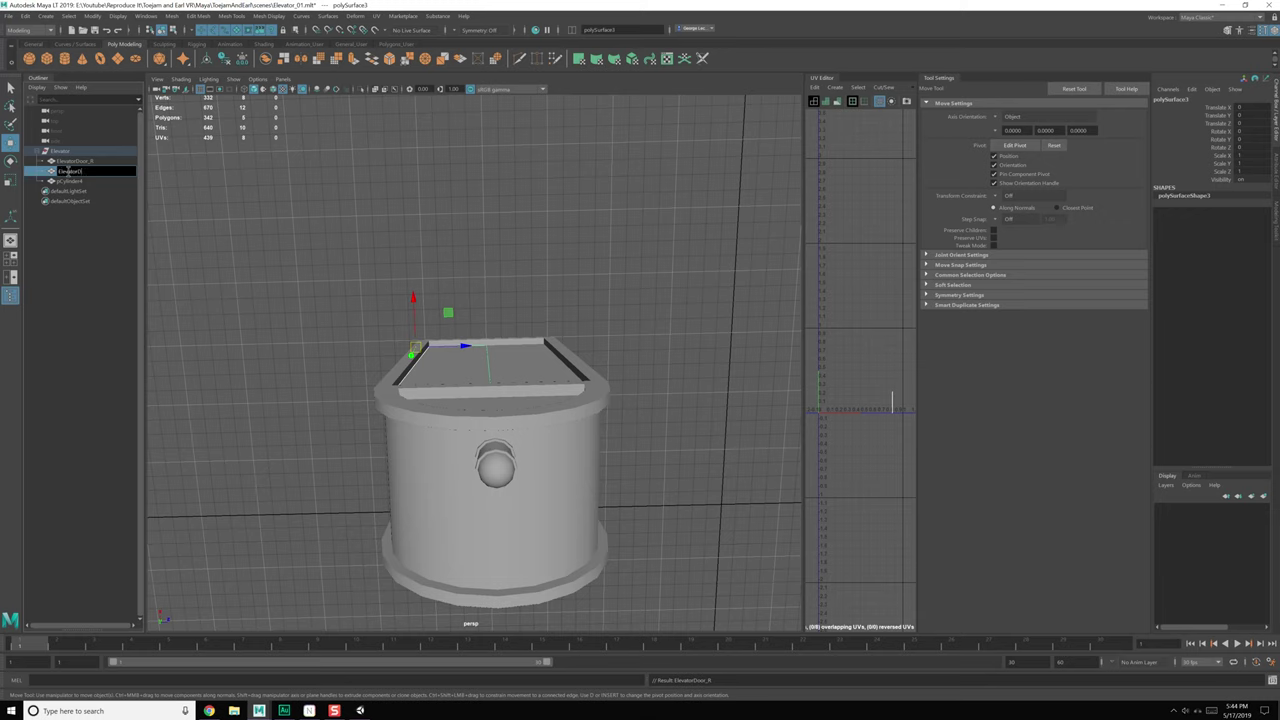
text(ElevatorDoor_L)
key(Return)
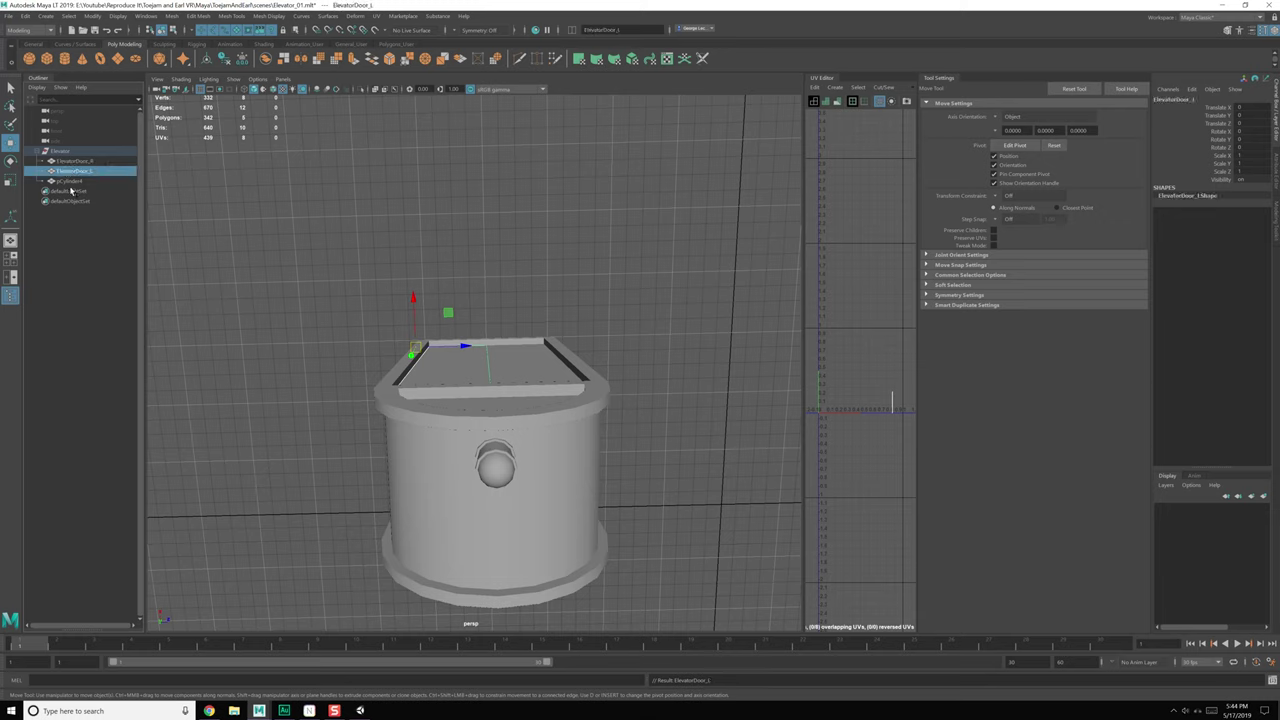
double_click(68, 181)
text(Elevator)
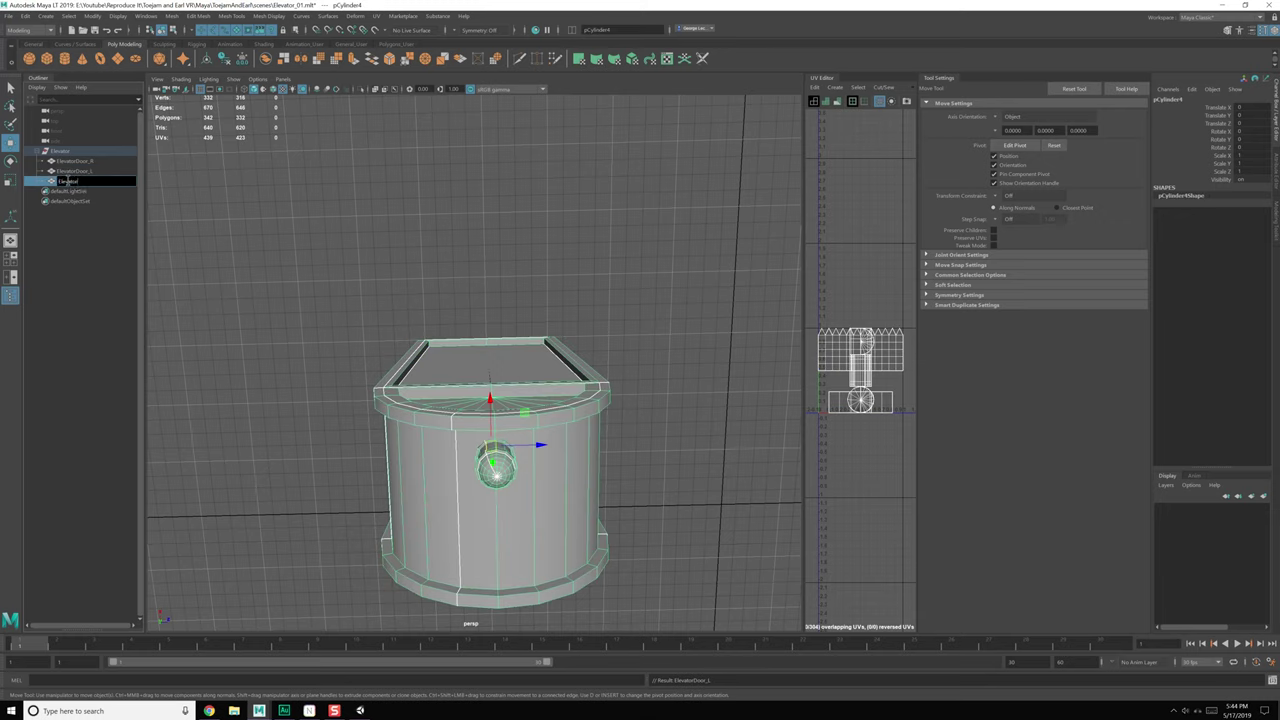
text(ElevatorBody)
key(Return)
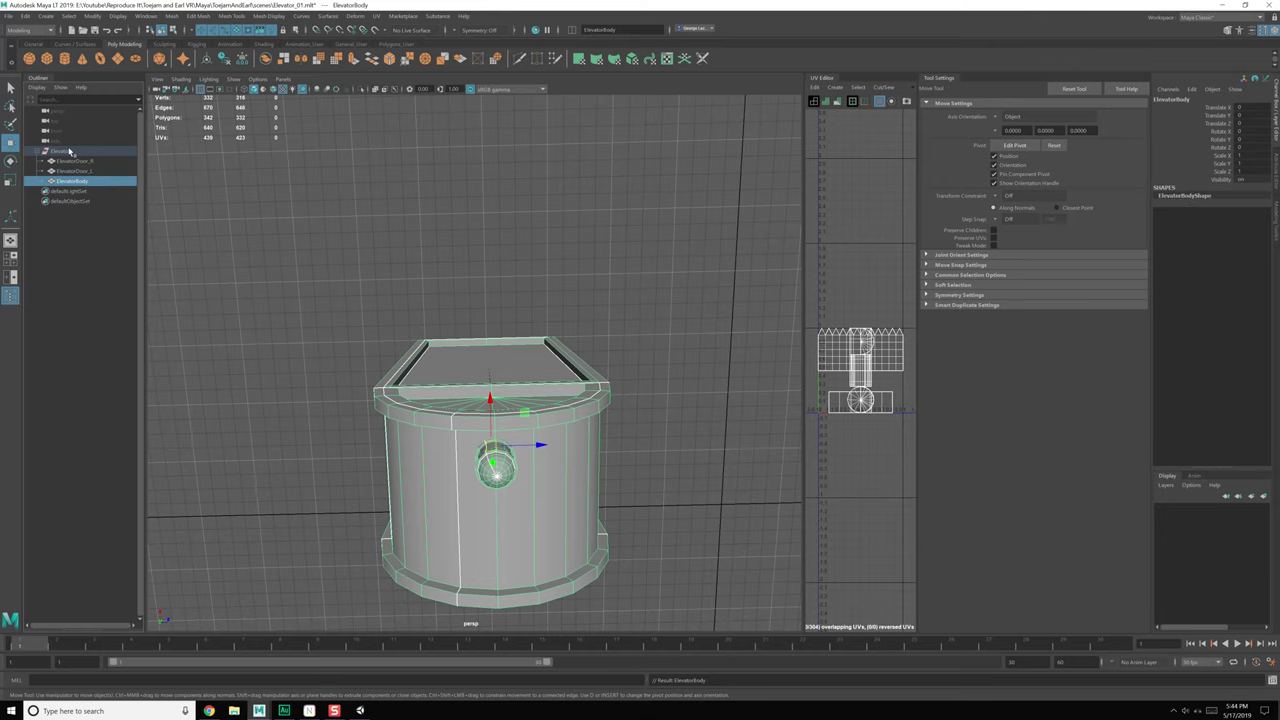
Step: Select the Elevator group and centre its pivot
click(68, 151)
alt+drag(331, 314, 496, 361)
scroll(501, 307, down, 2)
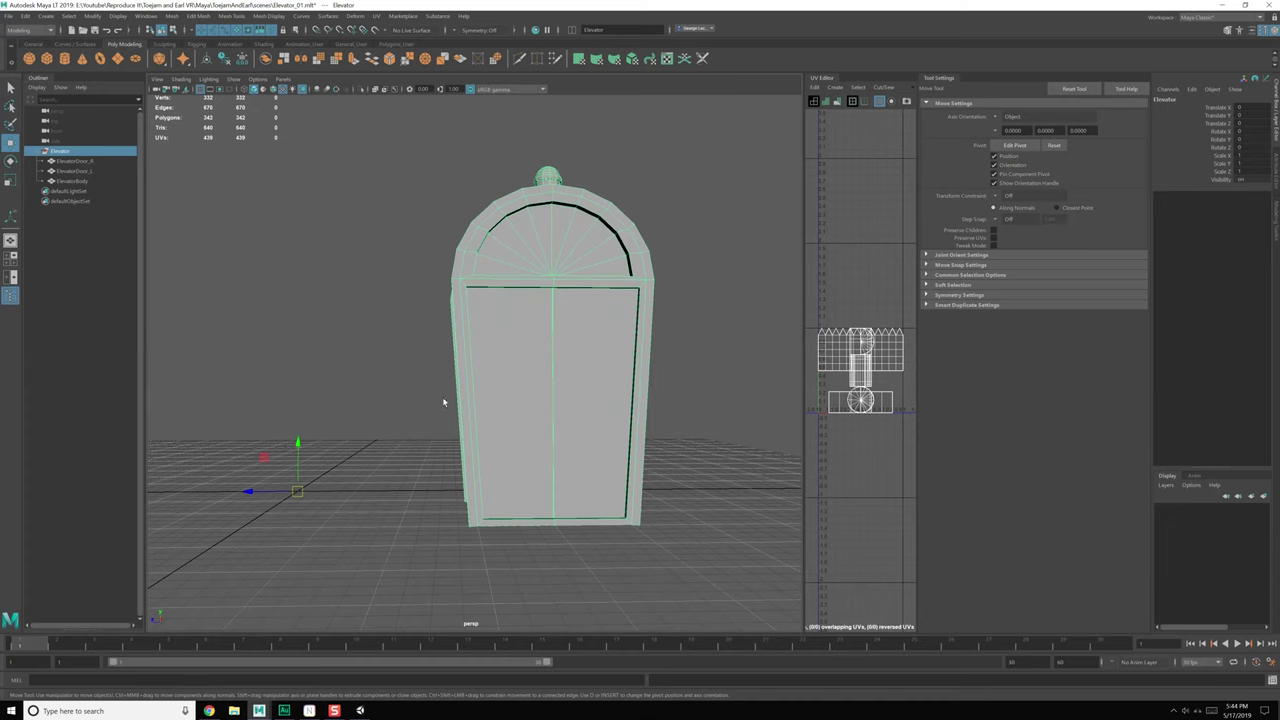
alt+drag(444, 402, 429, 374)
alt+right_drag(429, 374, 549, 437)
alt+drag(549, 437, 543, 400)
key(space)
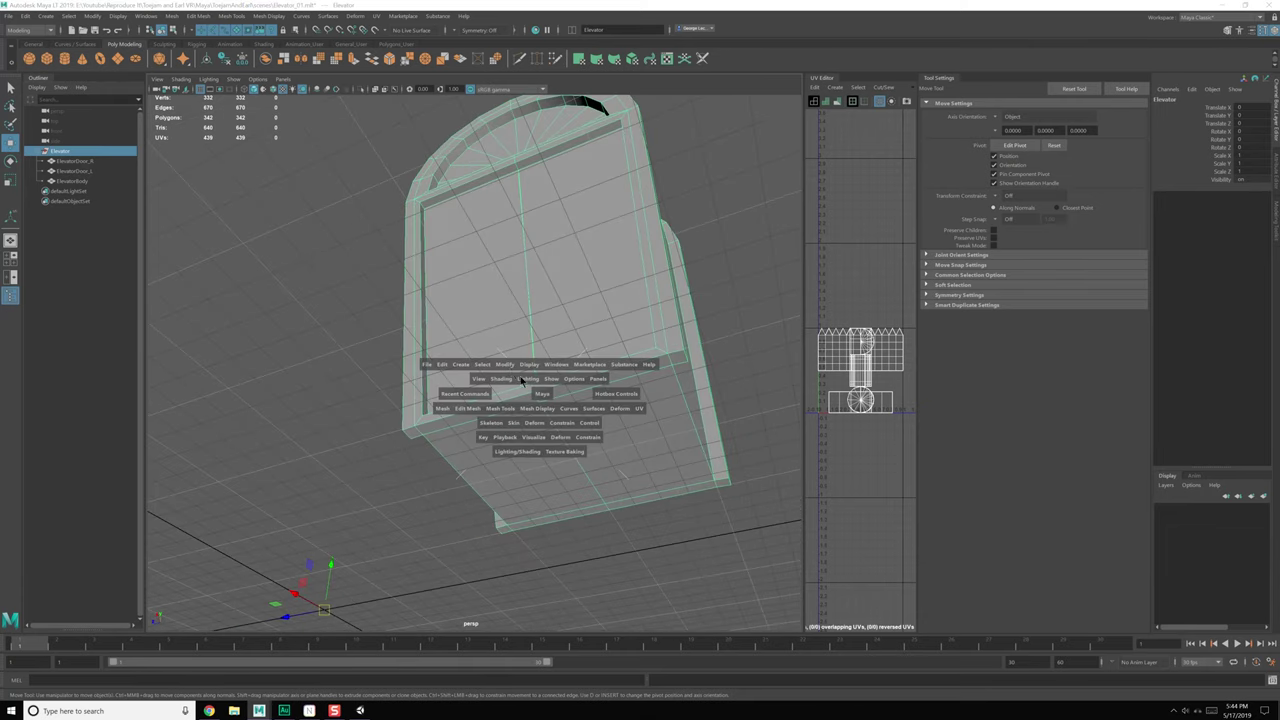
click(505, 366)
click(540, 441)
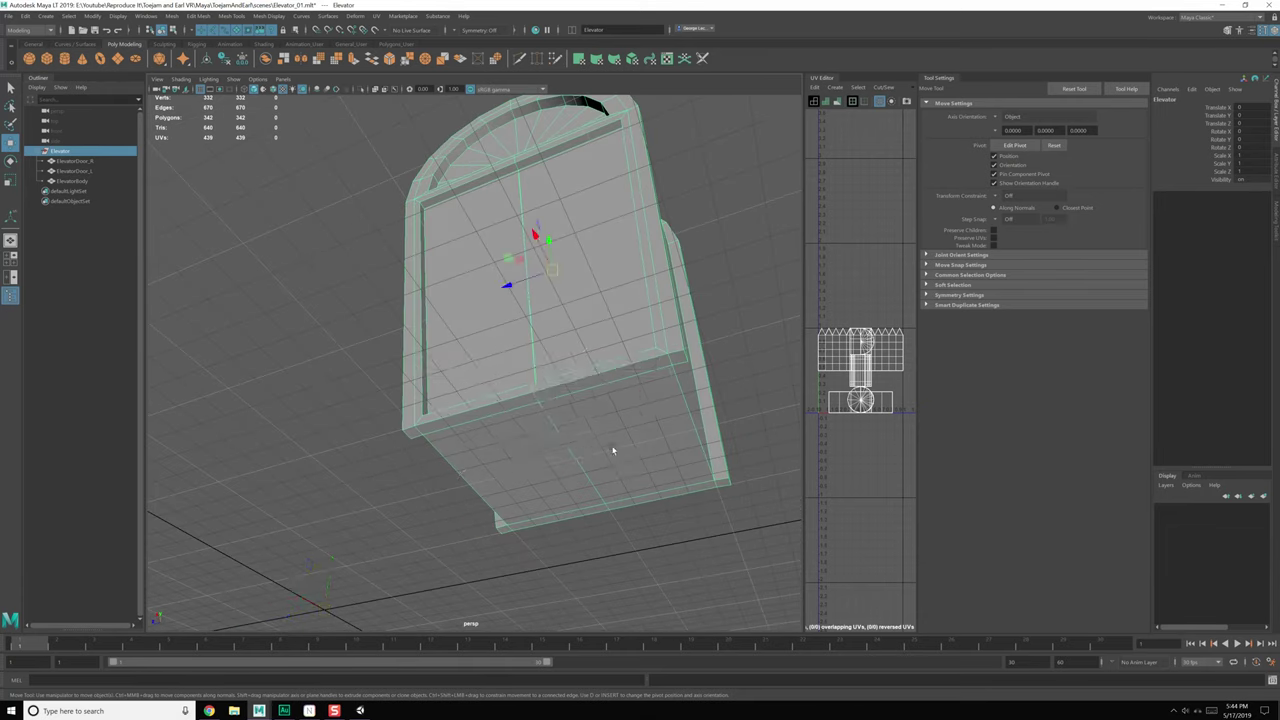
Step: Snap the Elevator group's pivot to the grid at the base of the elevator
alt+drag(613, 450, 585, 455)
key(d)
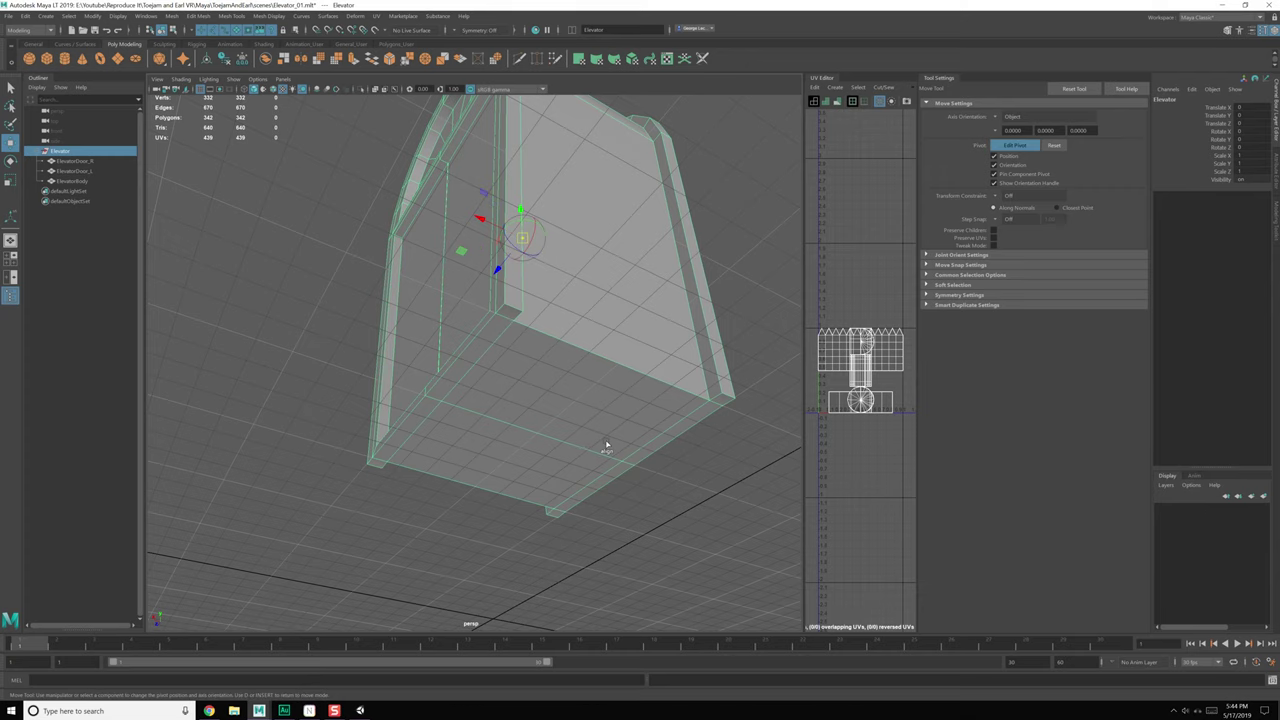
key(x)
middle_drag(551, 443, 535, 438)
Step: Move the Elevator group to the world origin, snapping it to the grid
scroll(547, 466, down, 5)
alt+drag(547, 467, 472, 464)
middle_click(407, 346)
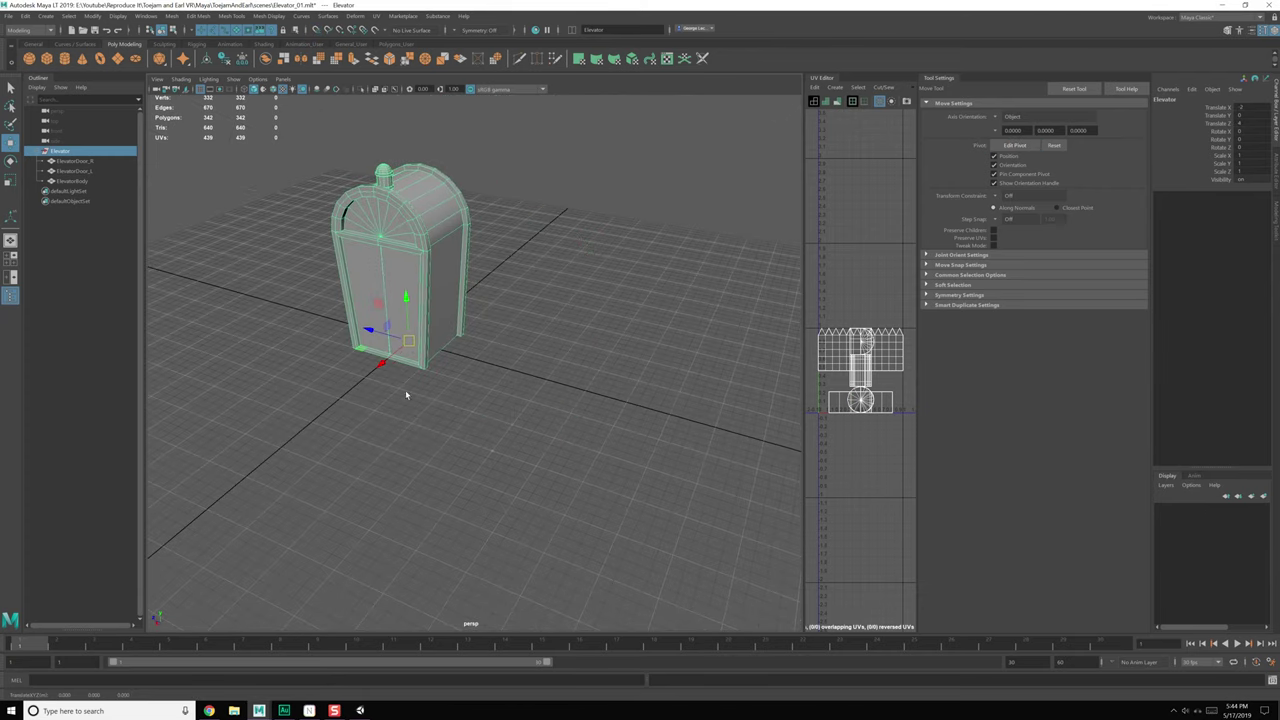
alt+middle_drag(405, 390, 499, 425)
scroll(498, 436, up, 5)
alt+middle_drag(429, 205, 440, 233)
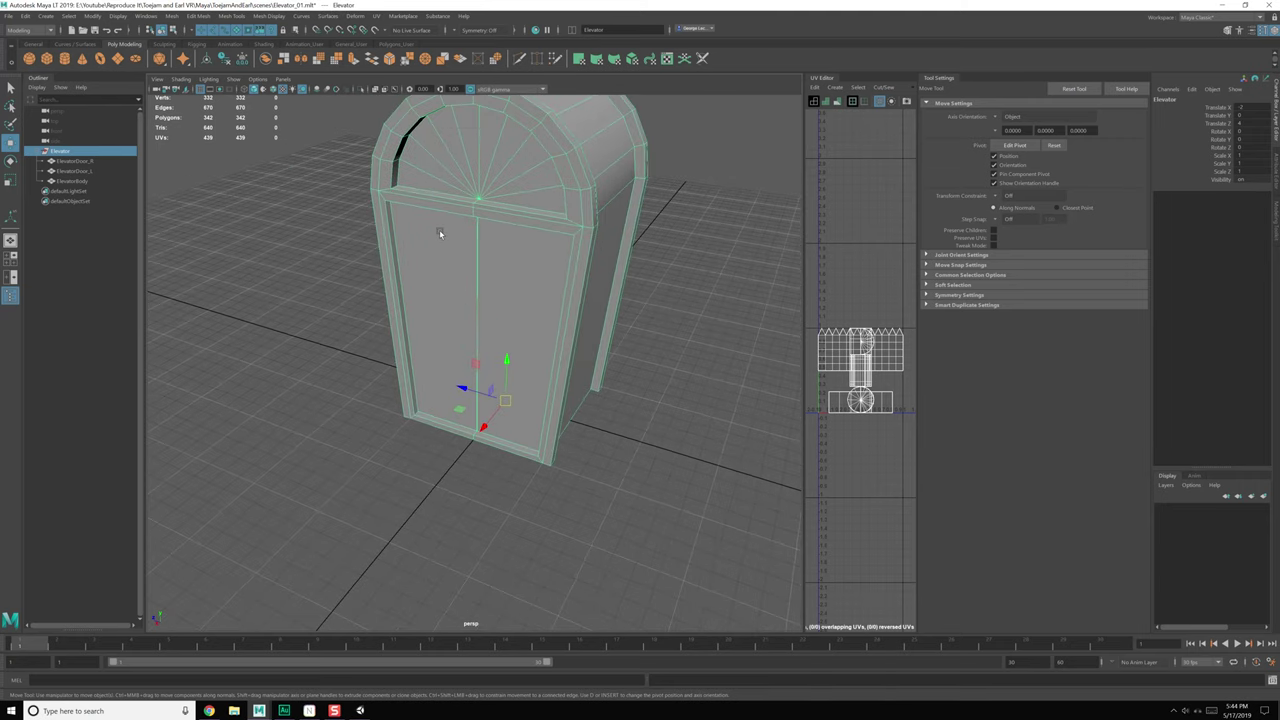
click(92, 16)
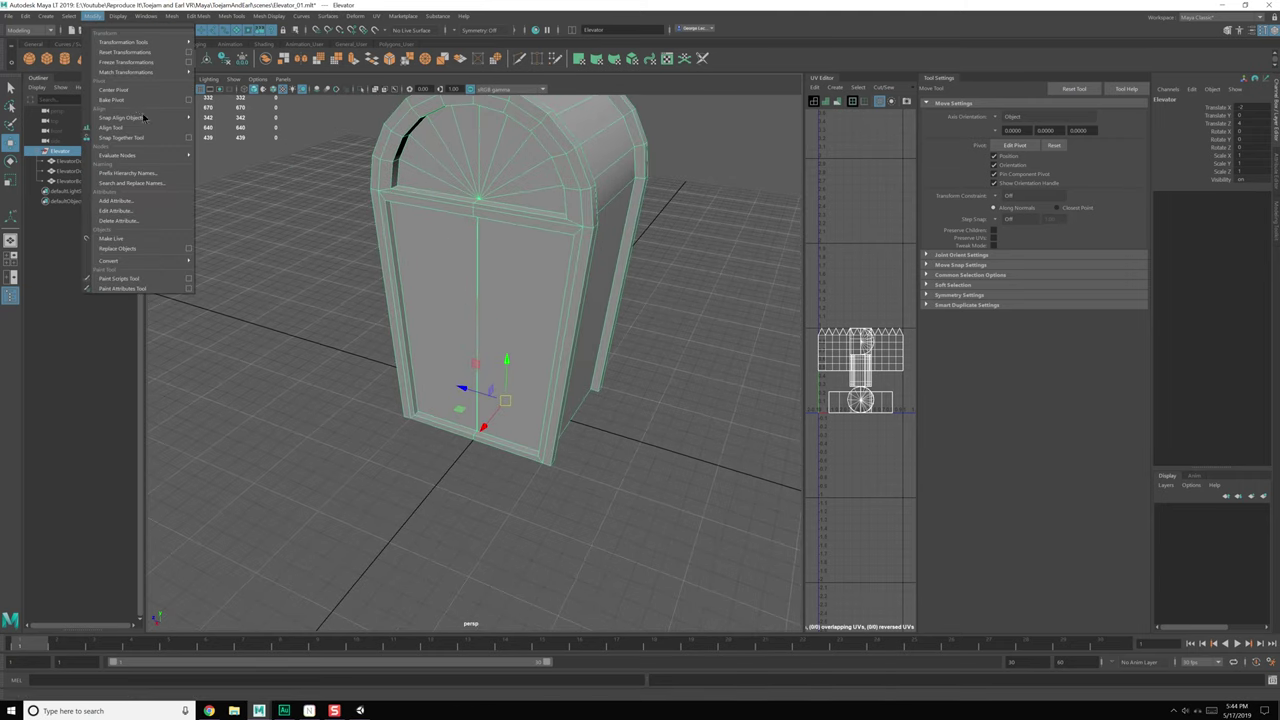
click(188, 54)
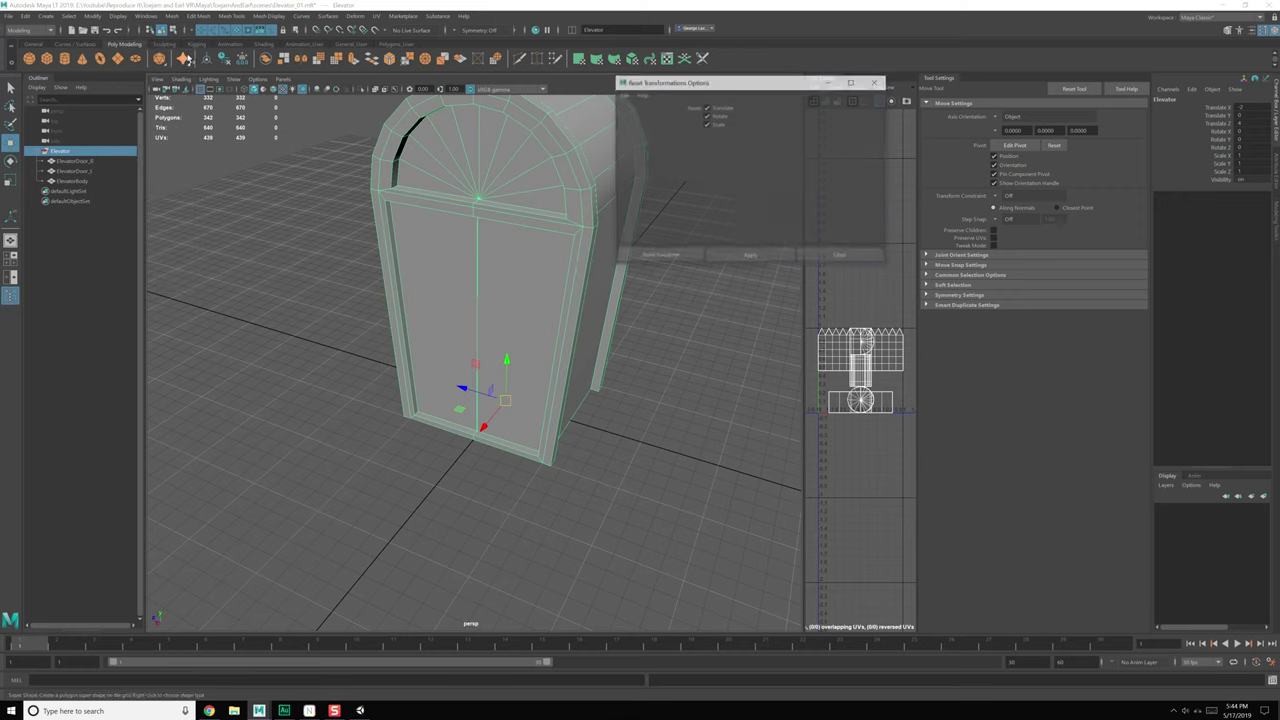
click(808, 254)
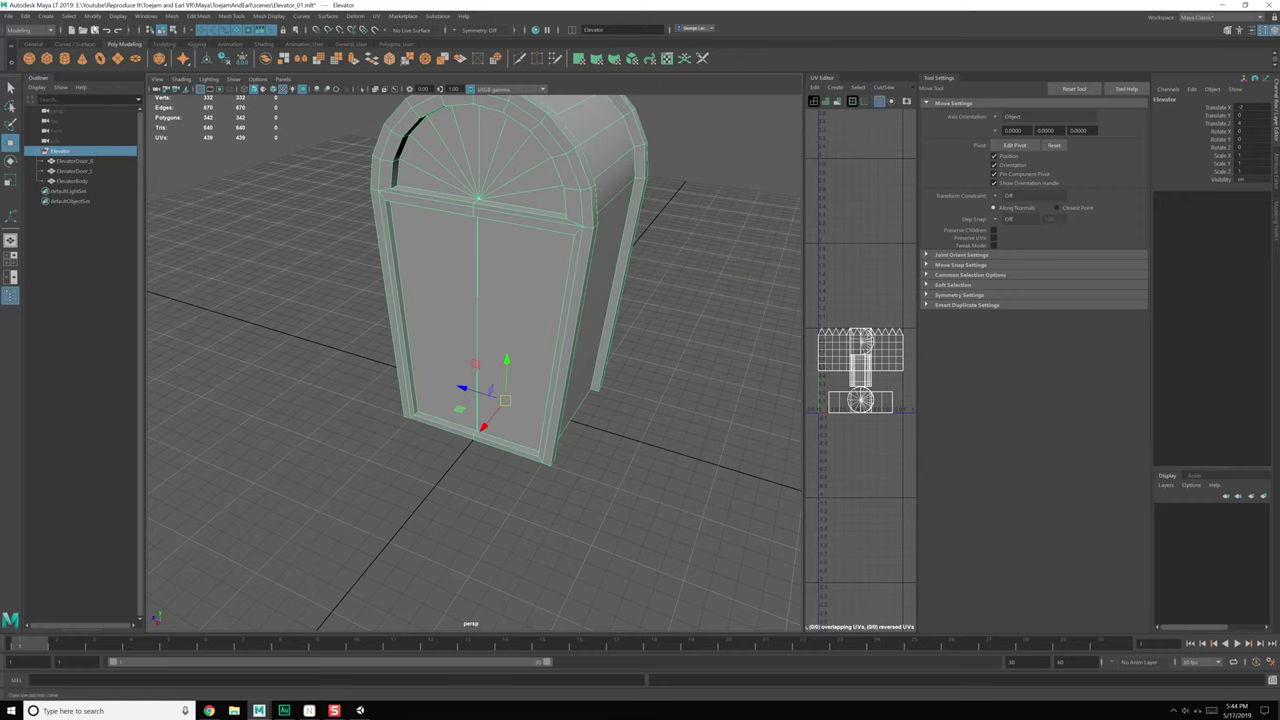
Step: Freeze the Elevator group's transformations through the Freeze Transformations options
click(92, 16)
click(187, 62)
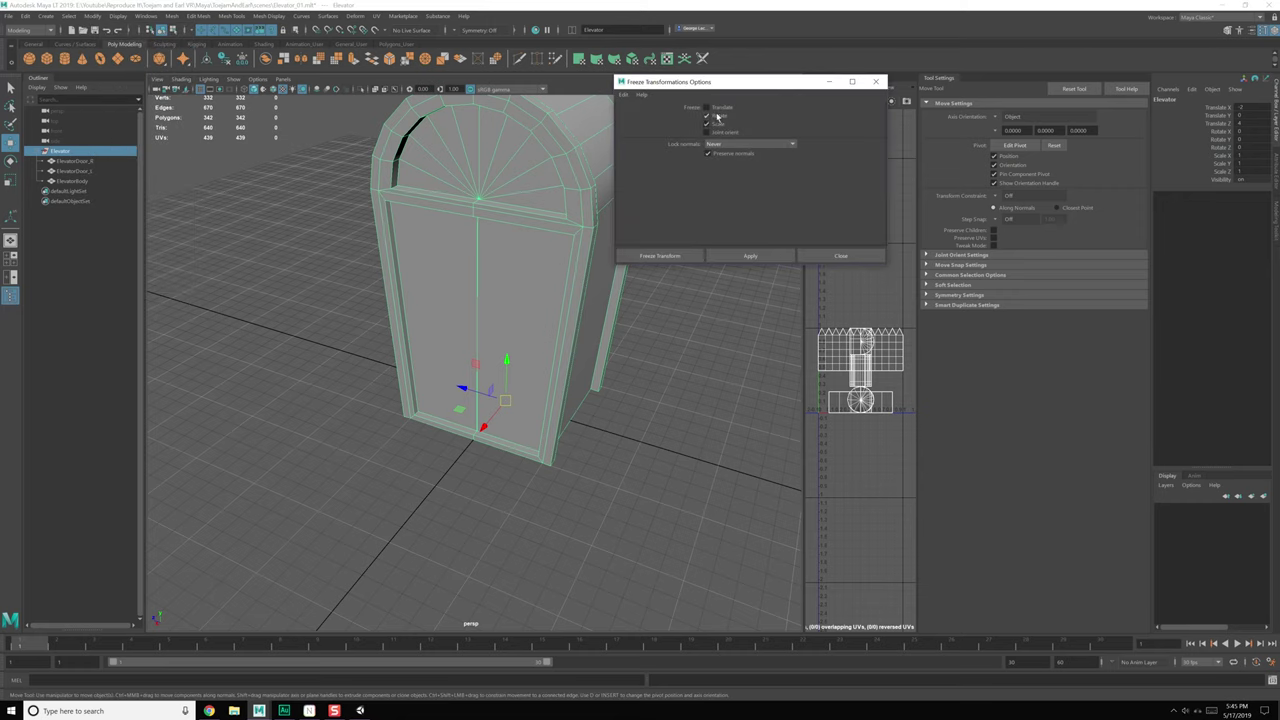
click(749, 254)
click(818, 256)
Step: Select the doors and the elevator body individually to check that they are separate parts
click(716, 335)
scroll(660, 338, up, 1)
click(532, 298)
click(450, 302)
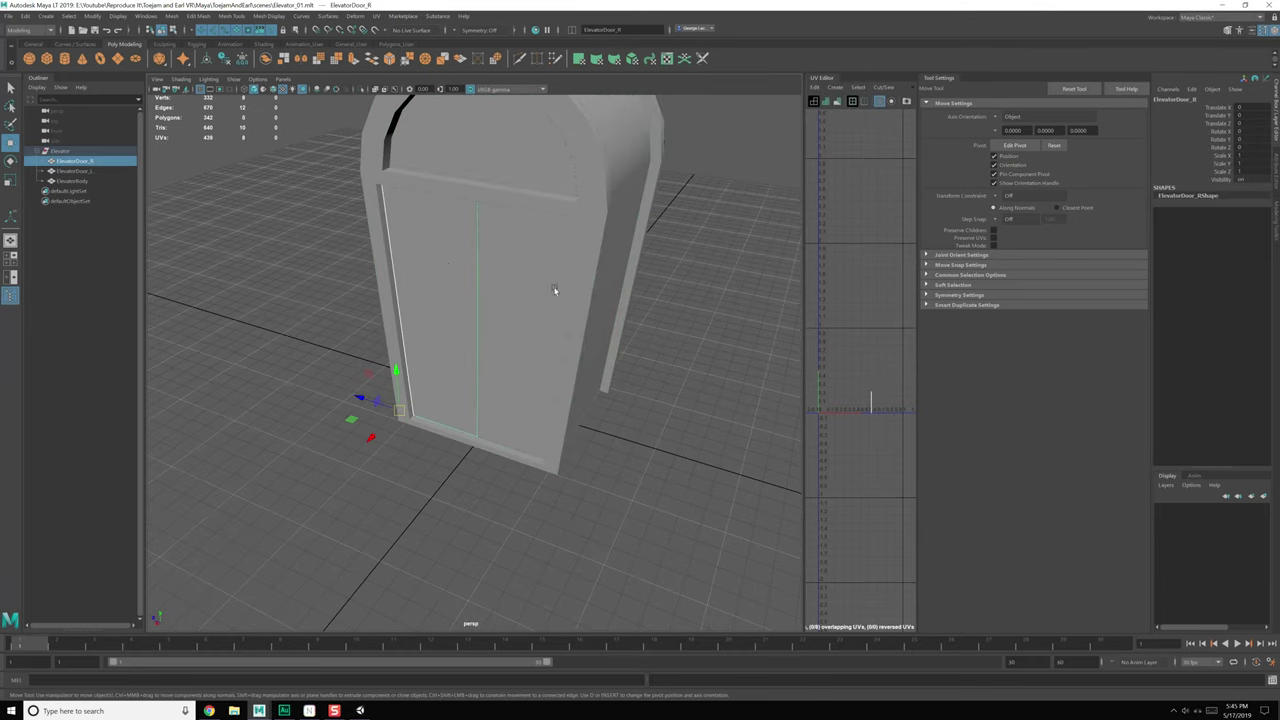
click(625, 279)
alt+middle_drag(629, 338, 631, 394)
click(660, 380)
scroll(586, 287, down, 1)
click(504, 140)
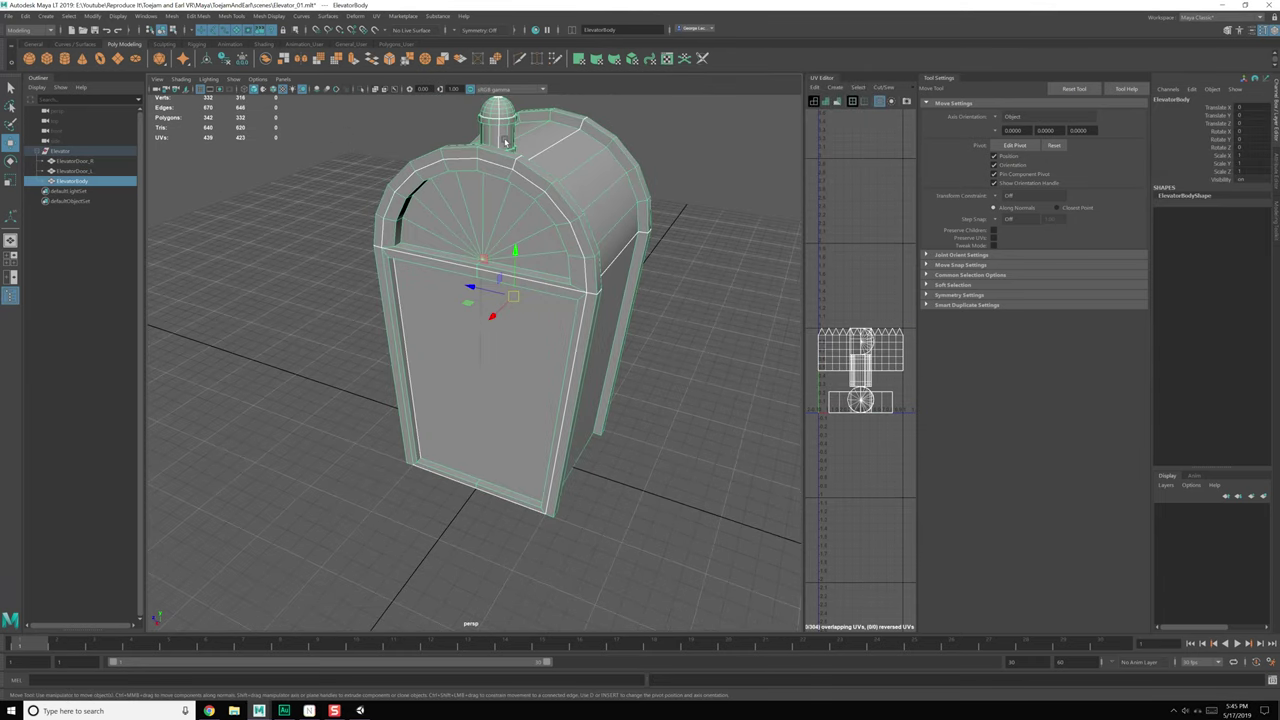
click(694, 354)
click(583, 369)
Step: Assign a new Phong material named Elevator_M to both doors and the elevator body
click(82, 162)
shift+click(80, 181)
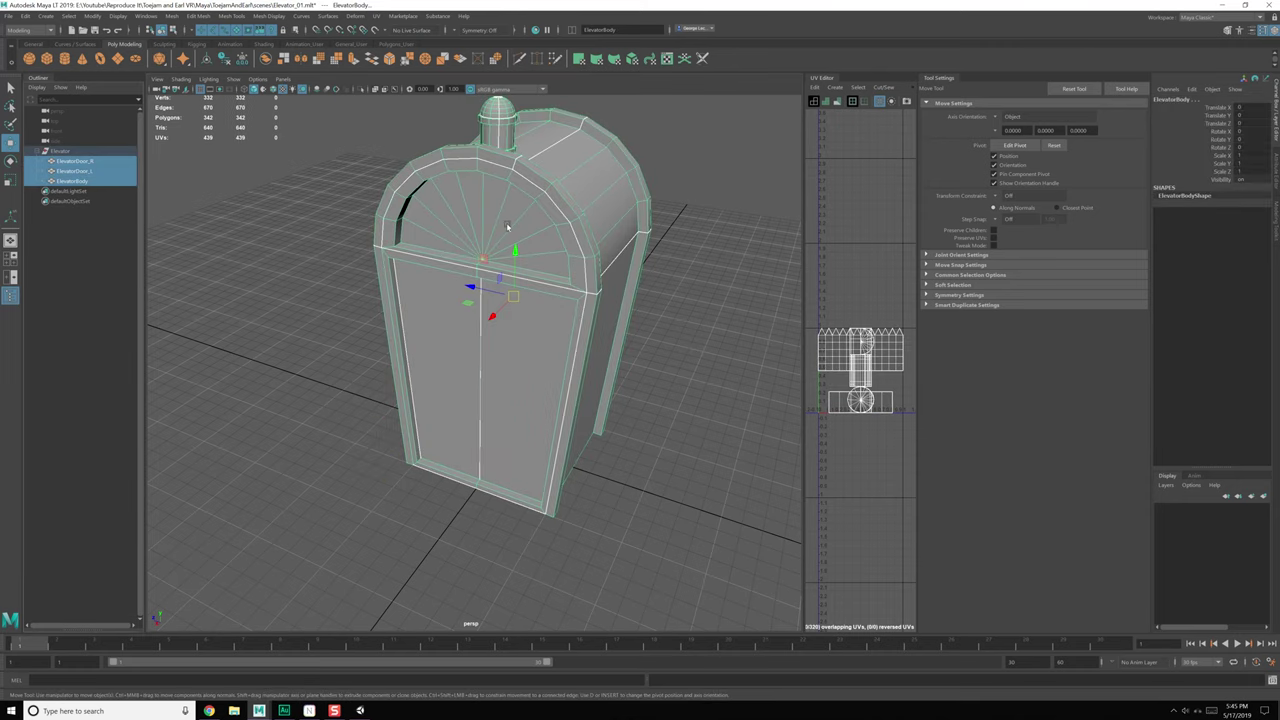
right_drag(515, 205, 516, 446)
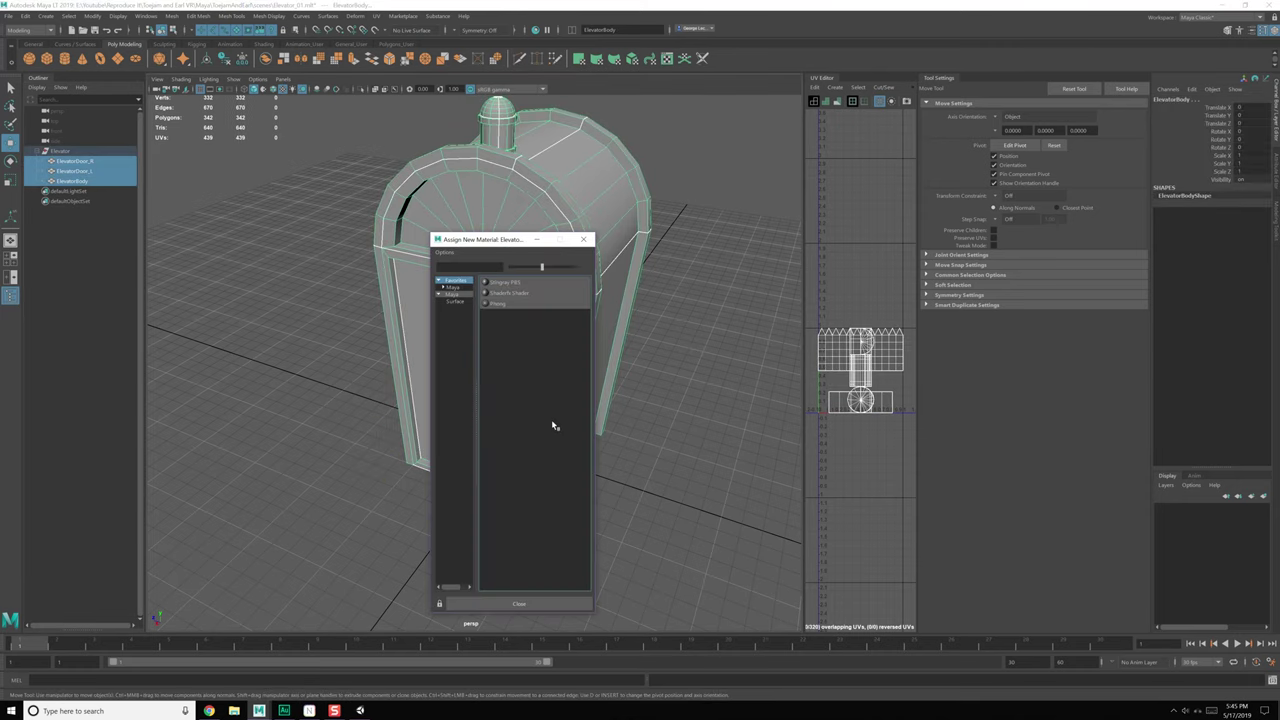
click(500, 304)
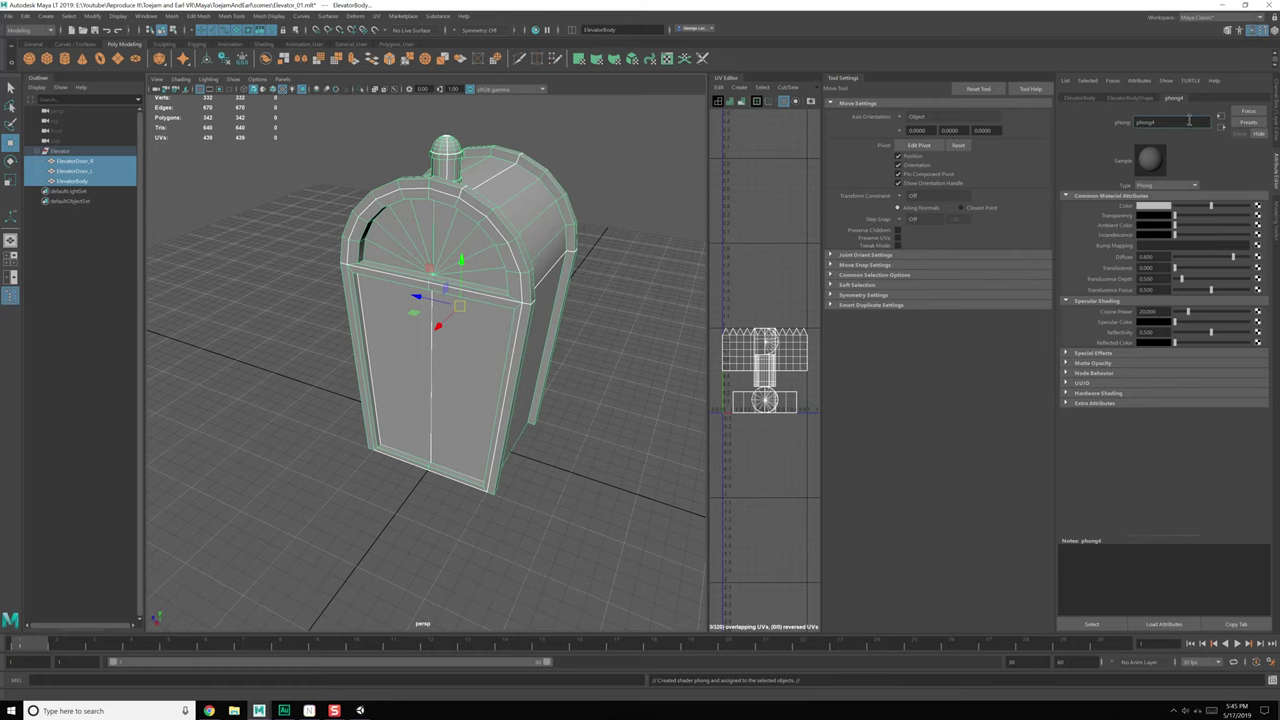
text(Elevator_M)
key(Return)
Step: Save the scene and open the Game Exporter
key(ctrl+s)
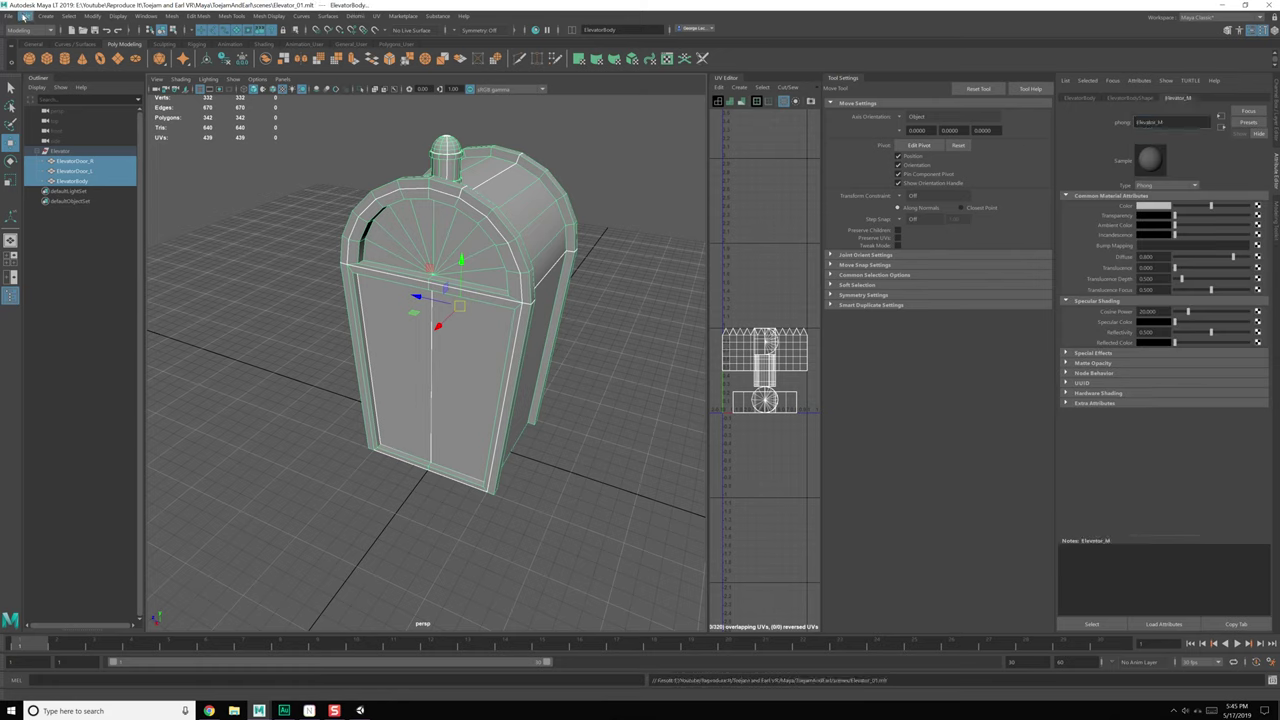
click(10, 16)
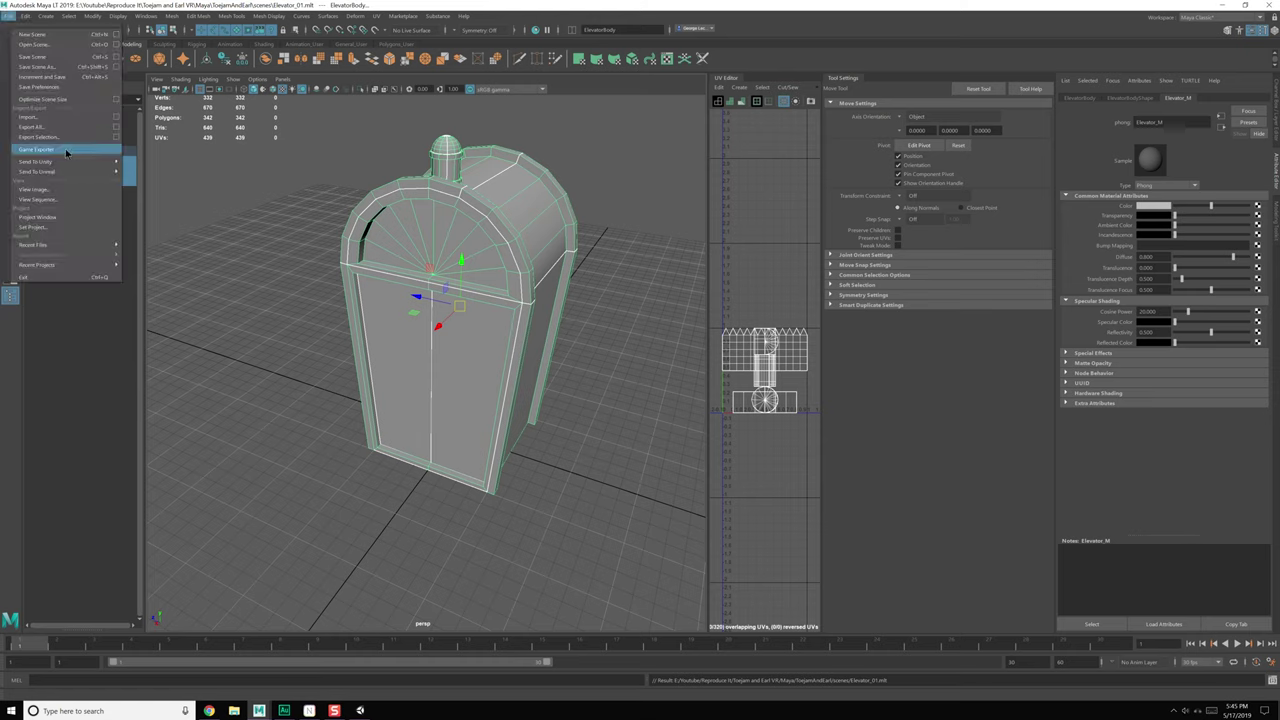